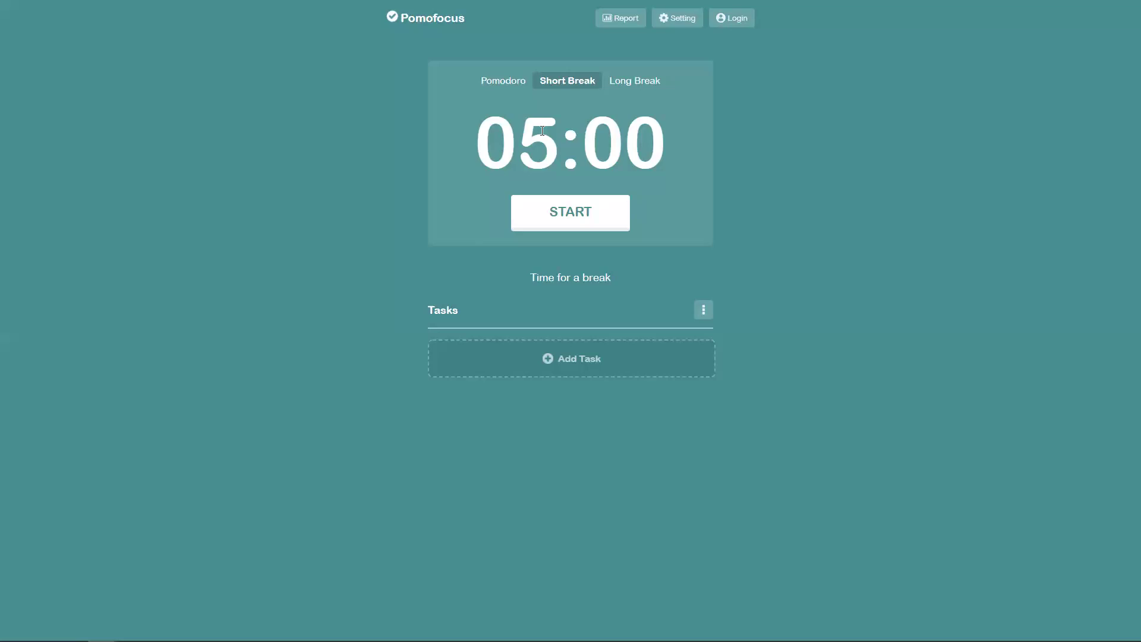
- Switch Pomofocus to the Pomodoro tab and start its 25:00 countdown
{"action": "left_click", "coordinate": [505, 82]}
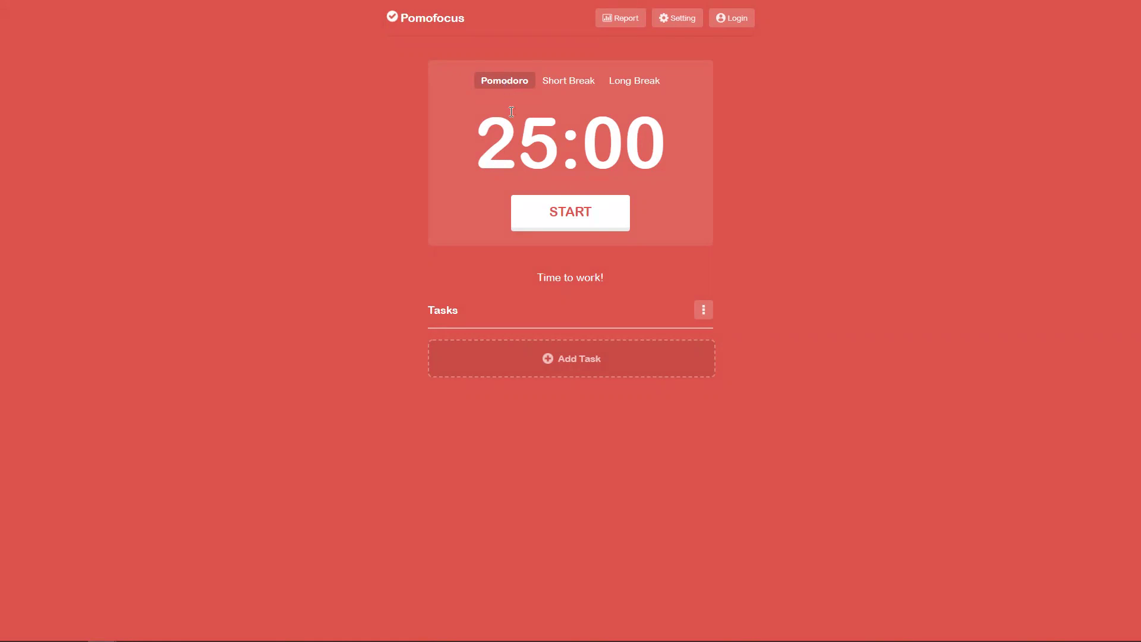
{"action": "left_click", "coordinate": [556, 220]}
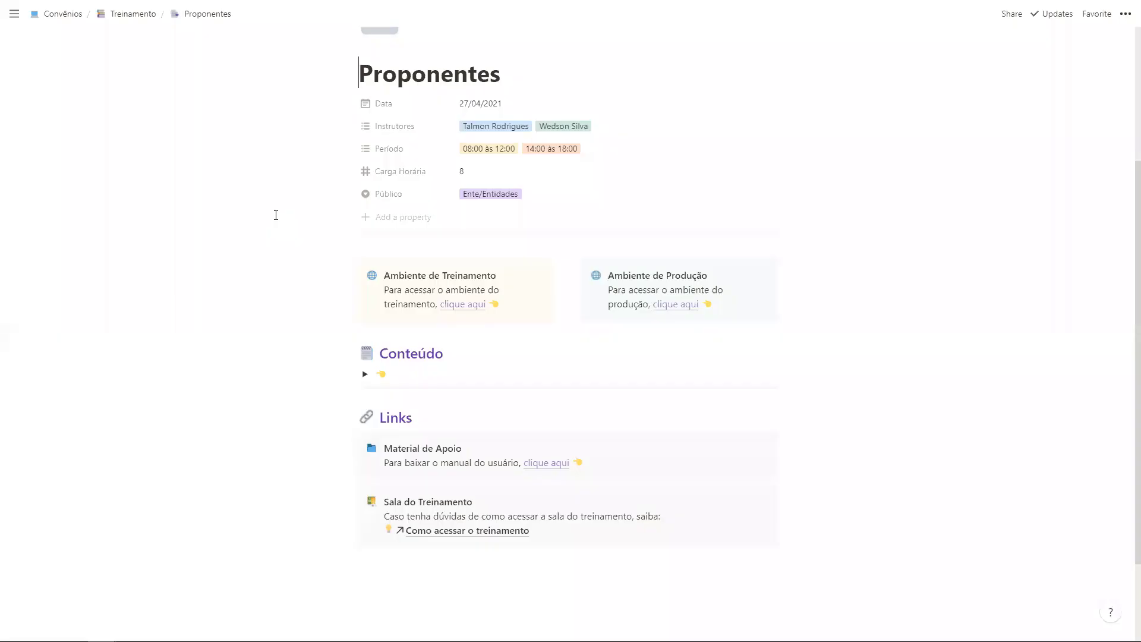
- Bring the Proponentes page's 'clique aqui' training links into view, then leave Notion for a new browser tab
{"action": "scroll", "coordinate": [275, 215], "scroll_direction": "down", "scroll_amount": 1}
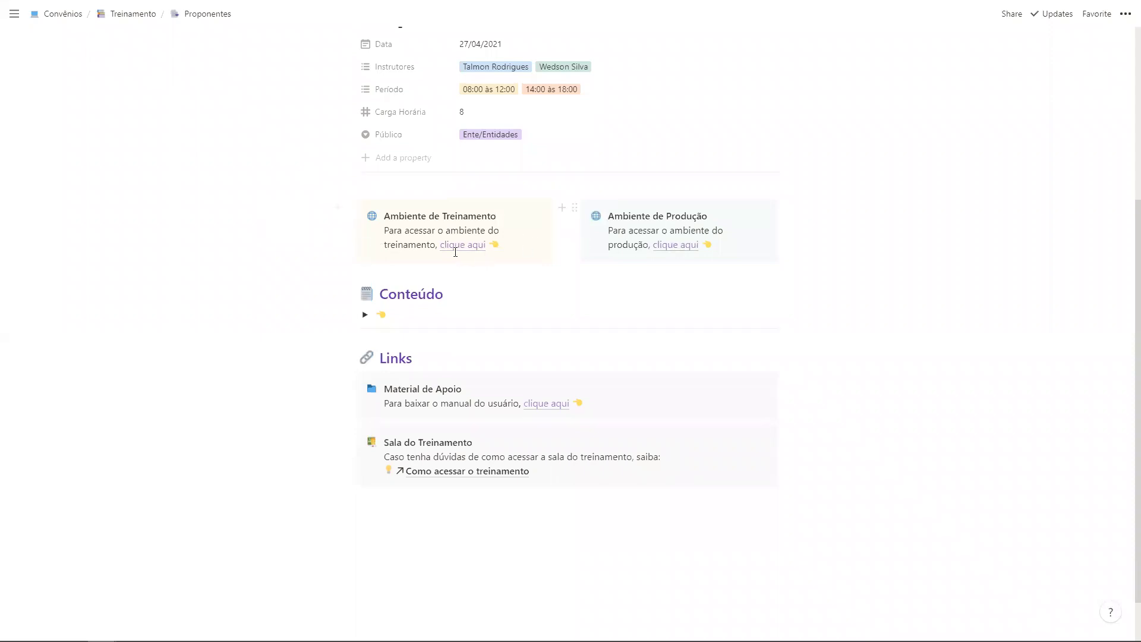
{"action": "mouse_move", "coordinate": [449, 249]}
{"action": "key", "text": "alt+Tab"}
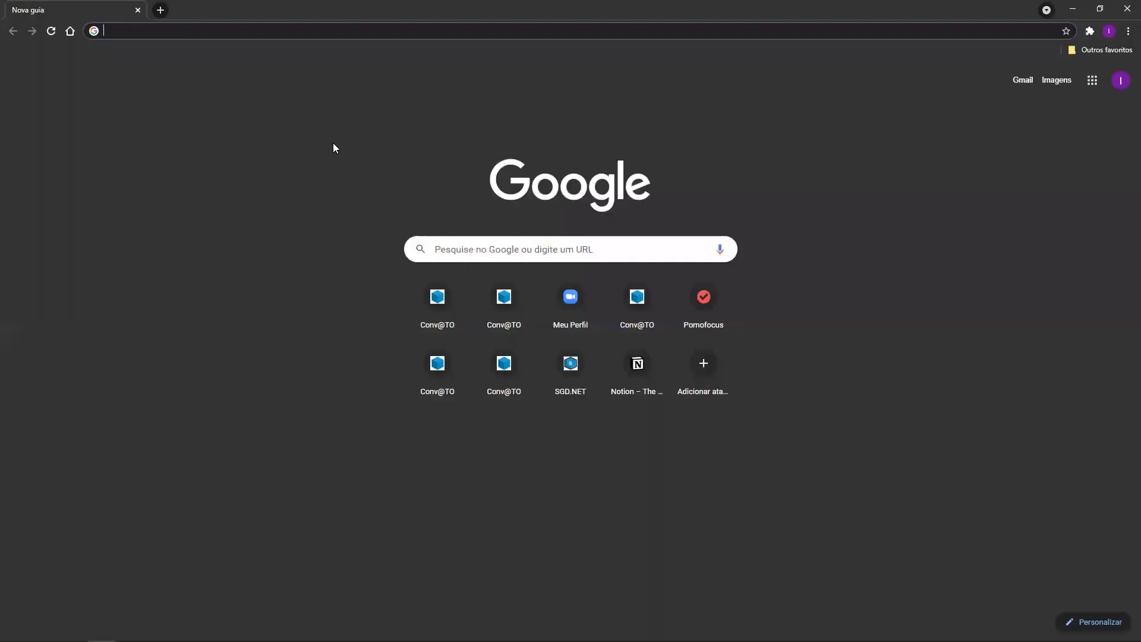
- Open the Conv@TO training site ('trei') and the production site ('convenio') in two browser tabs
{"action": "type", "text": "treinamento.convenio.to.gov.br/Gerencia/debug/sql.aspx"}
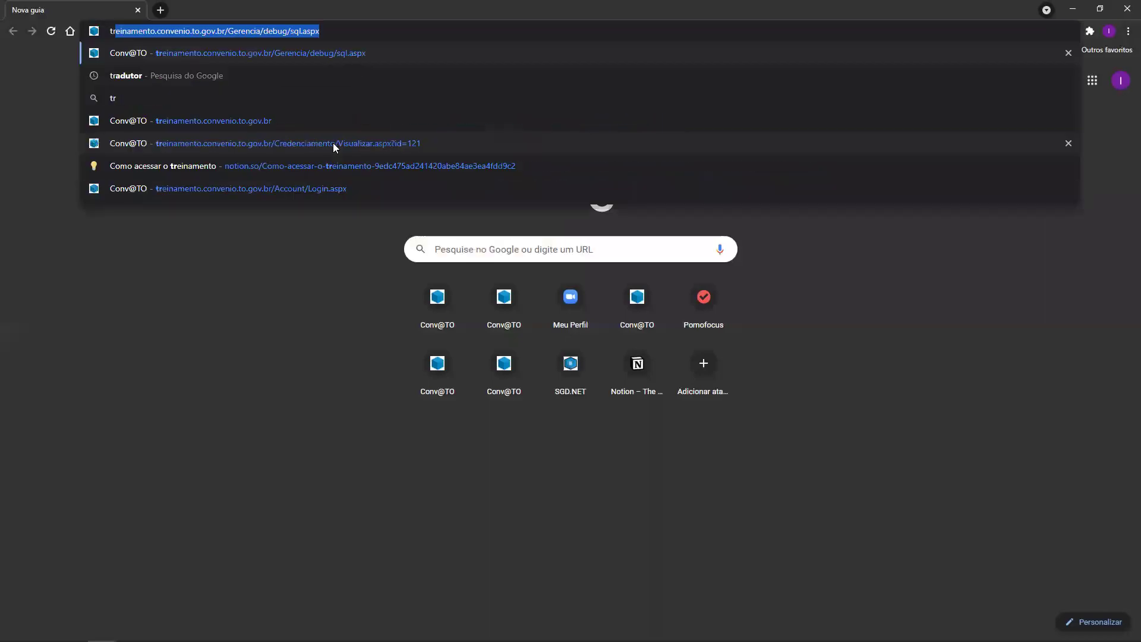
{"action": "key", "text": "Return"}
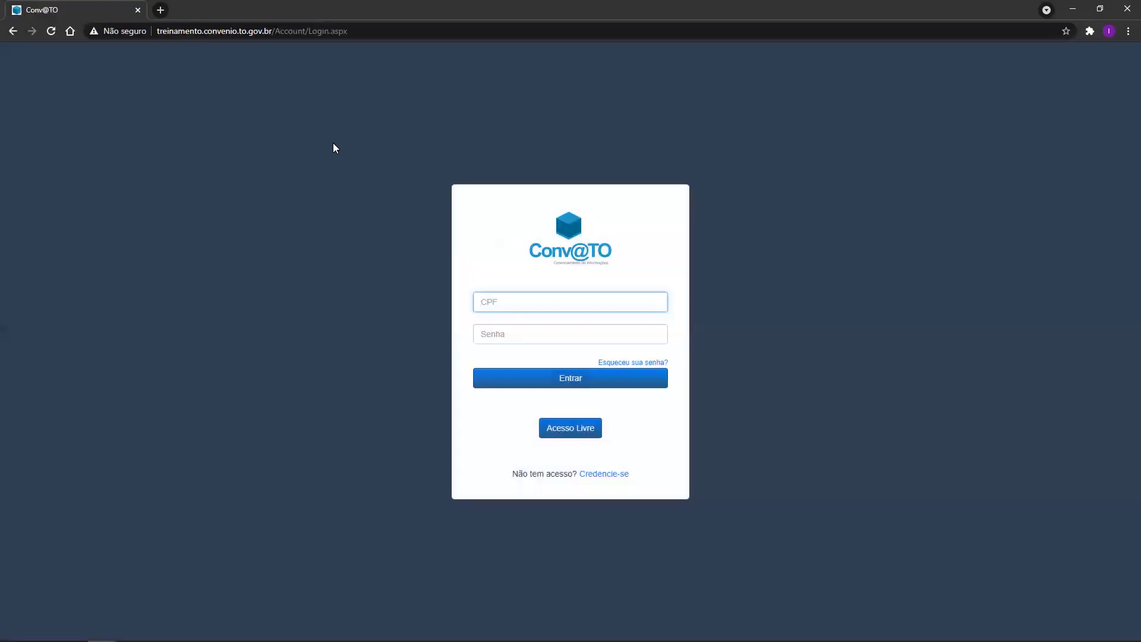
{"action": "key", "text": "ctrl+t"}
{"action": "type", "text": "o"}
{"action": "type", "text": "convenio"}
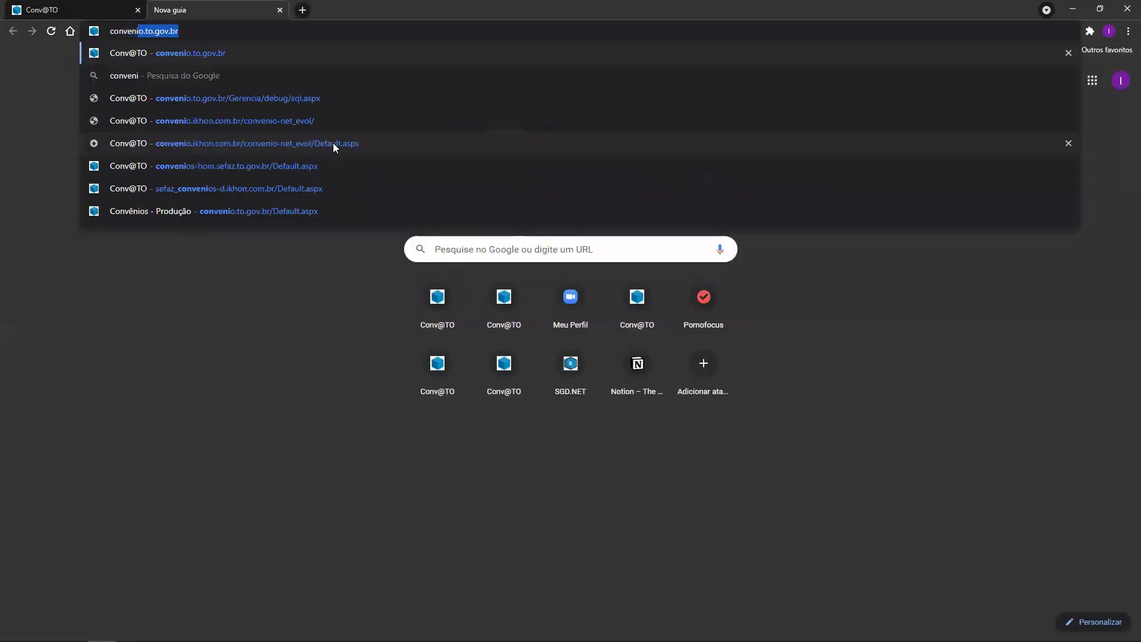
{"action": "key", "text": "Return"}
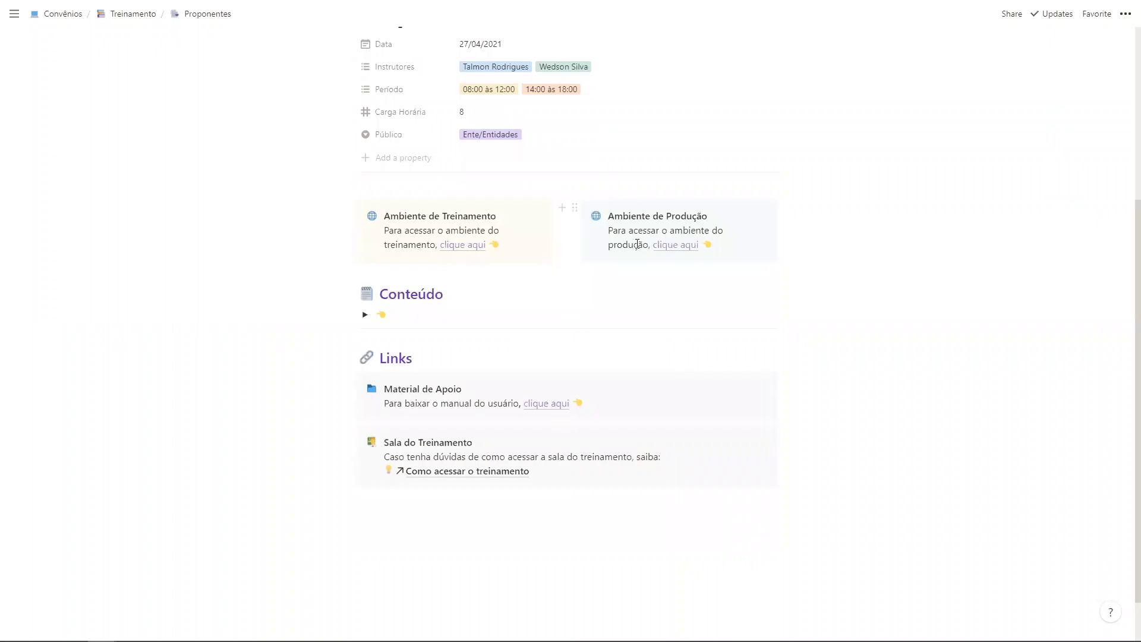
- Compare the two Conv@TO login tabs and select the training site's web address
{"action": "left_click", "coordinate": [478, 249]}
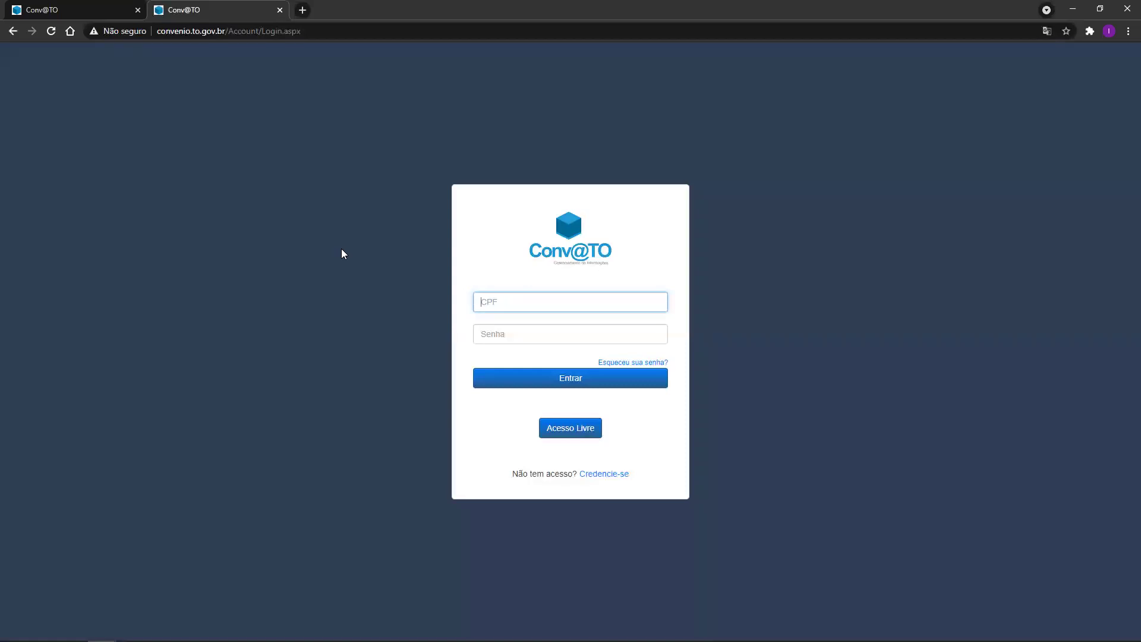
{"action": "key", "text": "ctrl+Tab"}
{"action": "key", "text": "ctrl+Tab"}
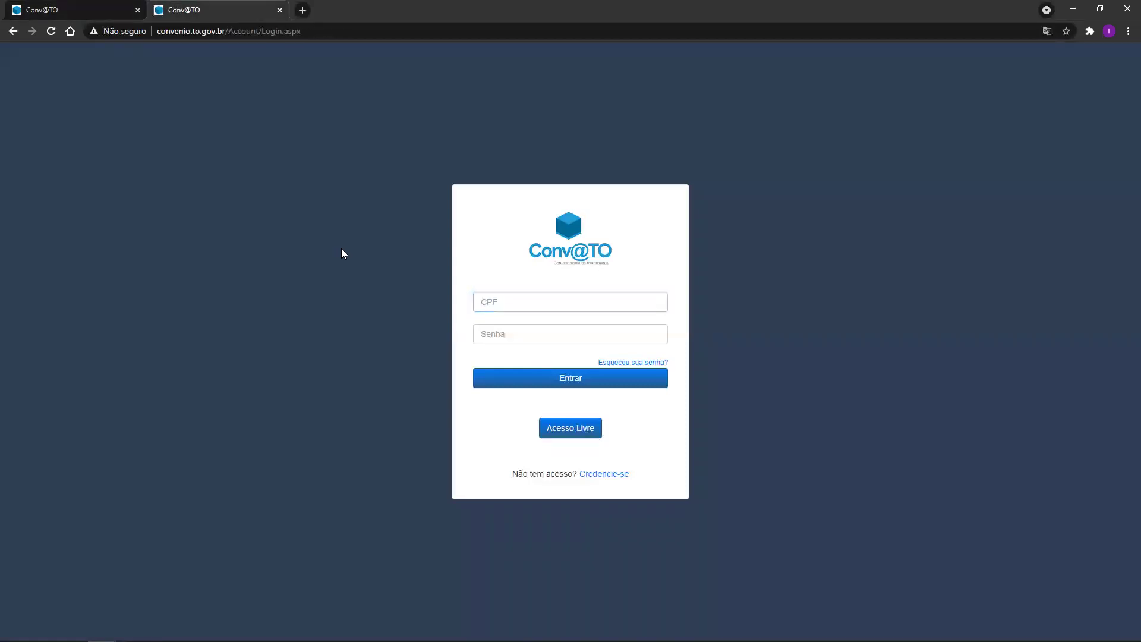
{"action": "key", "text": "ctrl+Tab"}
{"action": "key", "text": "ctrl+Tab"}
{"action": "key", "text": "ctrl+Tab"}
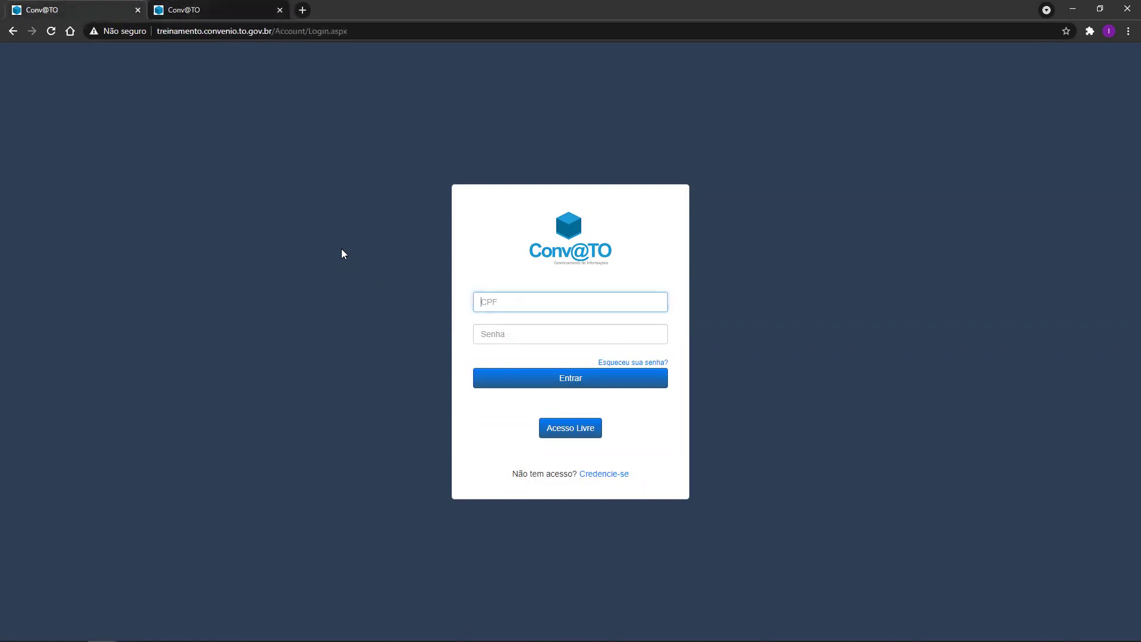
{"action": "left_click", "coordinate": [174, 32]}
{"action": "key", "text": "ctrl+c"}
{"action": "left_click", "coordinate": [201, 17]}
{"action": "left_click", "coordinate": [89, 10]}
{"action": "double_click", "coordinate": [180, 31]}
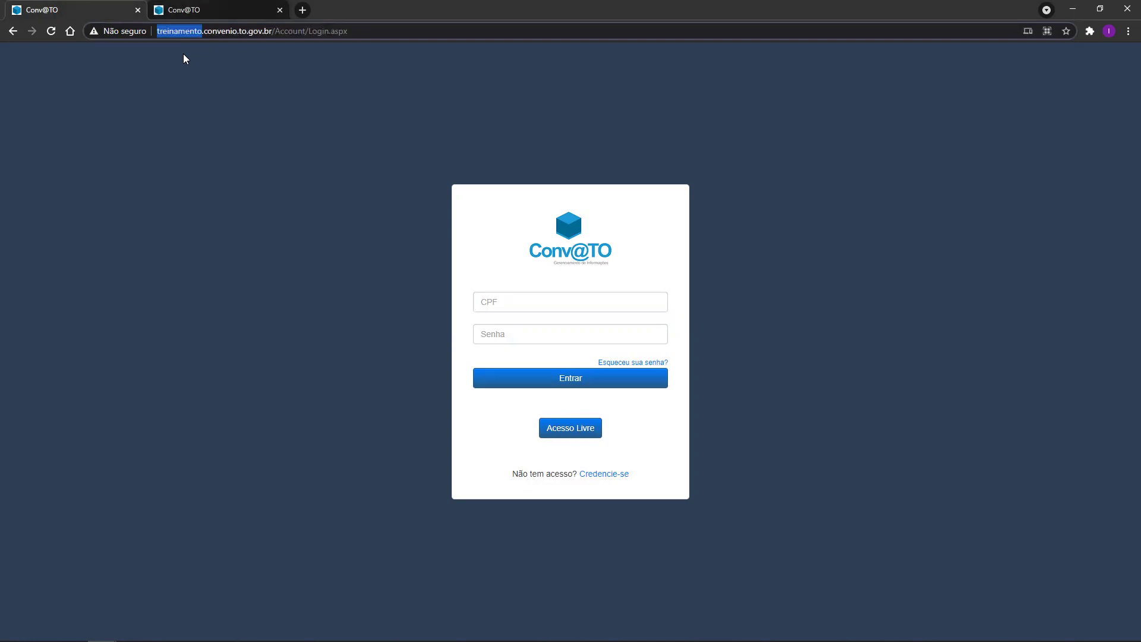
{"action": "left_click", "coordinate": [202, 9]}
{"action": "left_click", "coordinate": [172, 31]}
{"action": "key", "text": "shift+End"}
{"action": "left_click", "coordinate": [219, 33]}
{"action": "left_click_drag", "start_coordinate": [158, 31], "coordinate": [336, 31]}
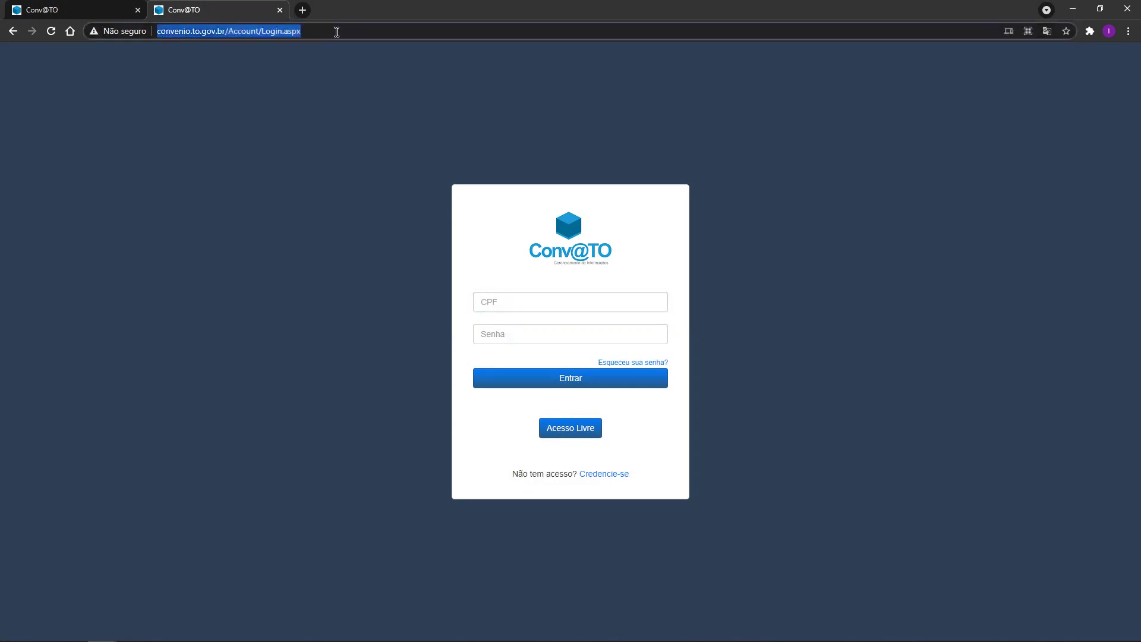
{"action": "left_click", "coordinate": [97, 6]}
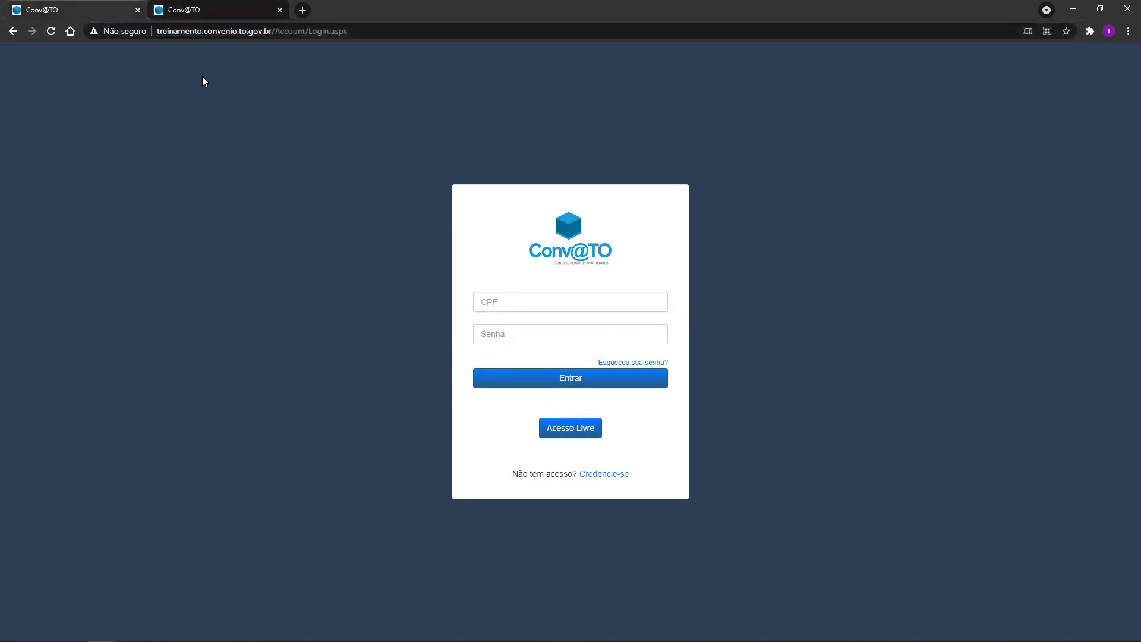
{"action": "left_click_drag", "start_coordinate": [158, 31], "coordinate": [303, 45]}
{"action": "left_click", "coordinate": [279, 70]}
- Switch to the production Conv@TO tab, highlight its full address, and paste into the address bar
{"action": "left_click", "coordinate": [202, 7]}
{"action": "left_click", "coordinate": [247, 189]}
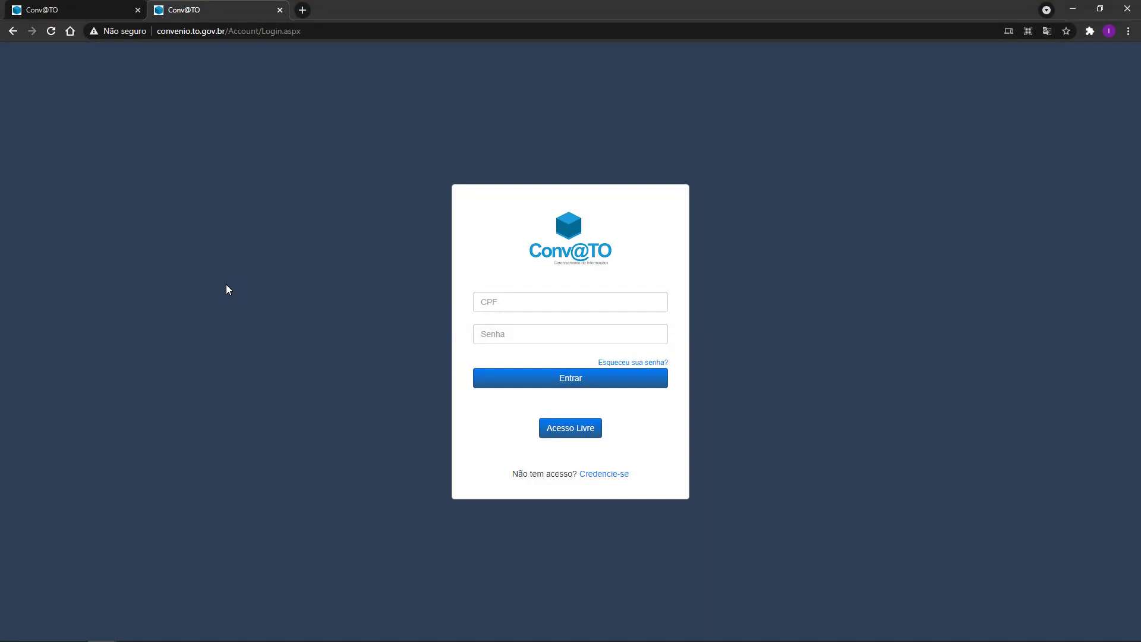
{"action": "left_click", "coordinate": [216, 31]}
{"action": "left_click", "coordinate": [282, 136]}
{"action": "left_click_drag", "start_coordinate": [158, 31], "coordinate": [328, 33]}
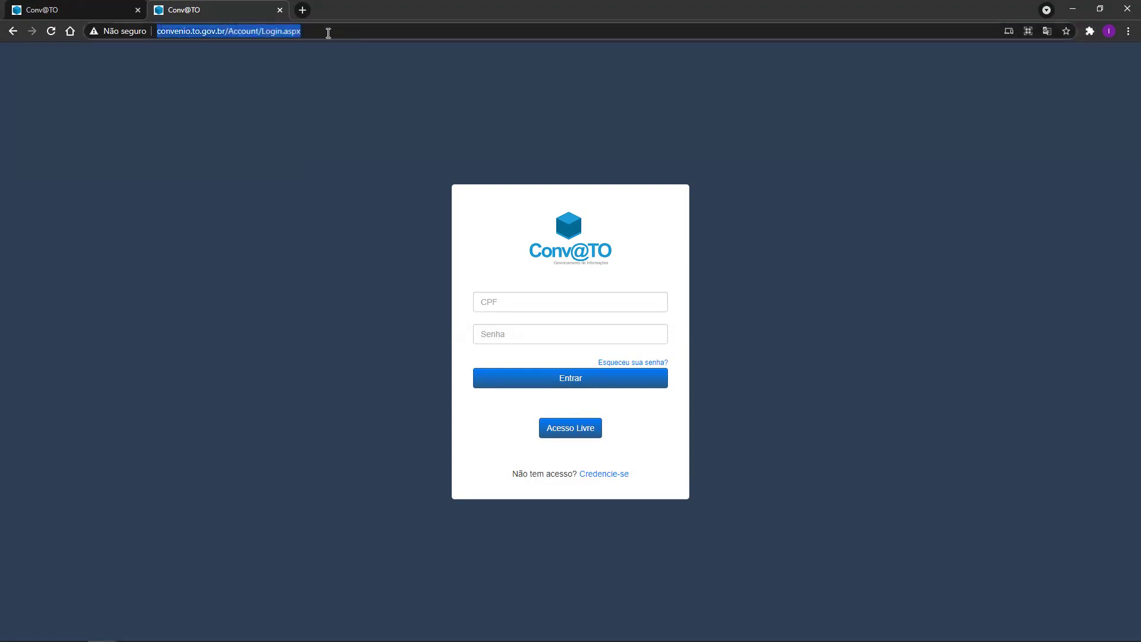
{"action": "left_click", "coordinate": [205, 94]}
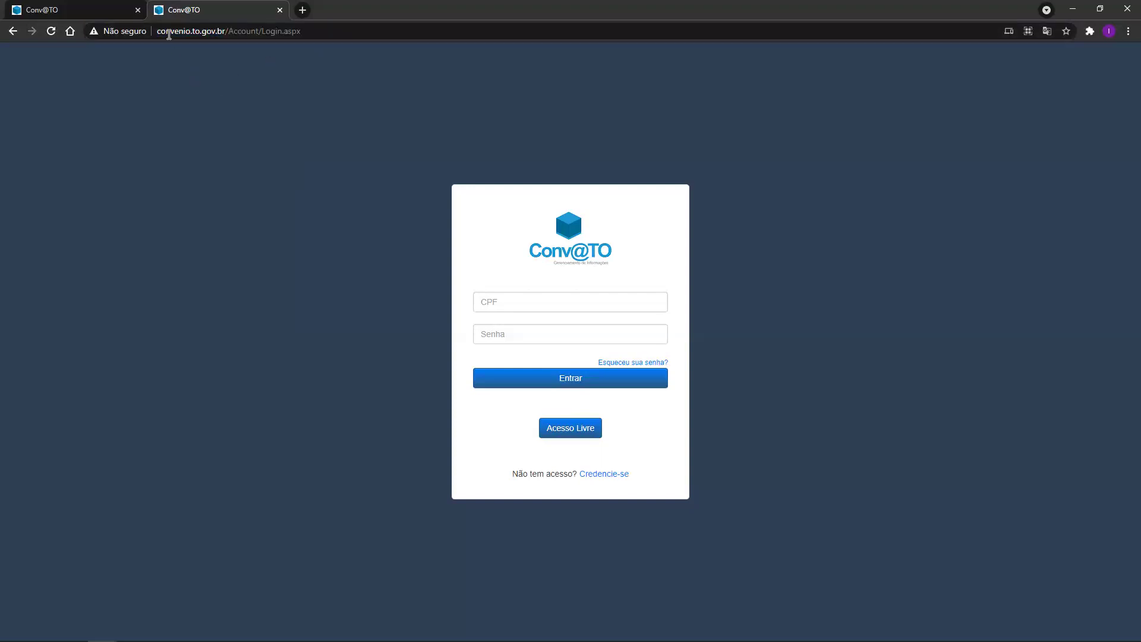
{"action": "left_click_drag", "start_coordinate": [158, 31], "coordinate": [334, 30]}
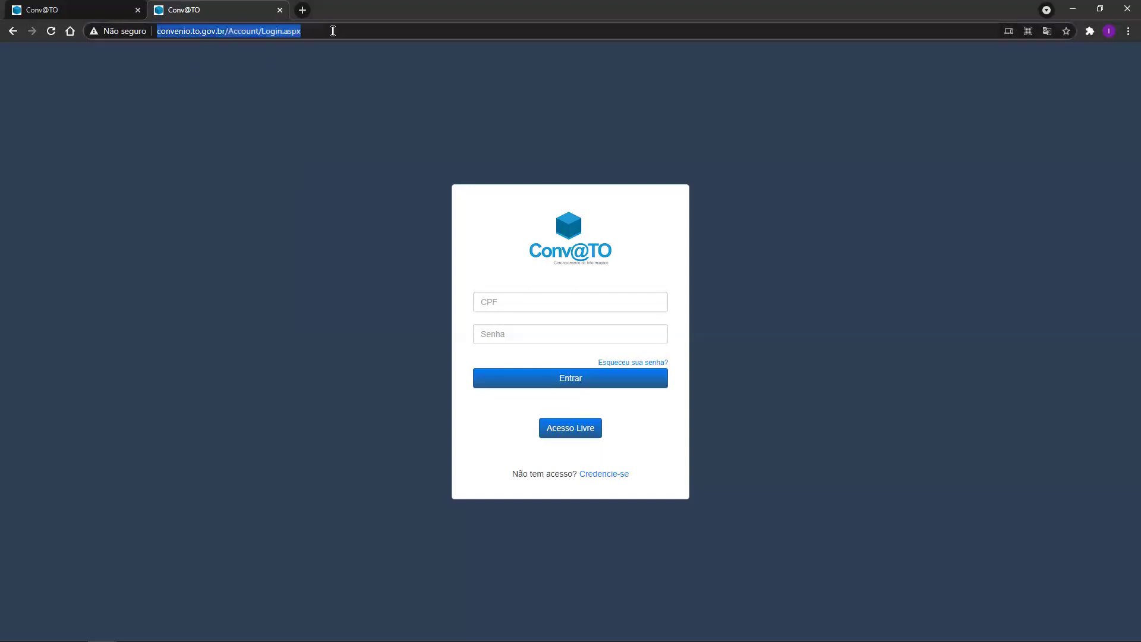
{"action": "left_click", "coordinate": [296, 155]}
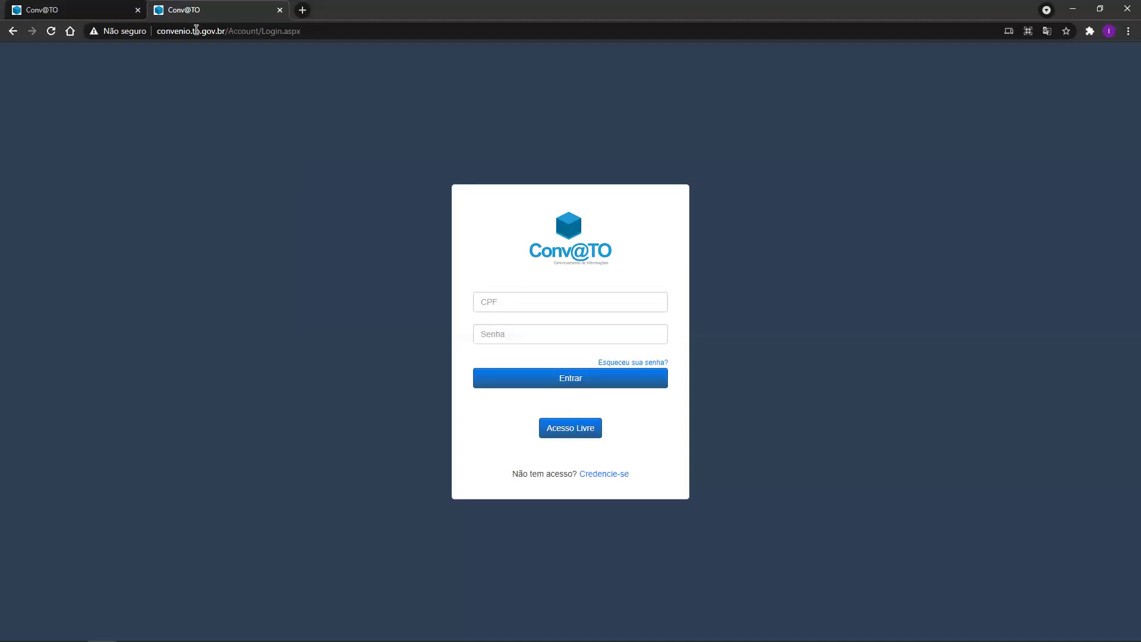
{"action": "left_click", "coordinate": [224, 29]}
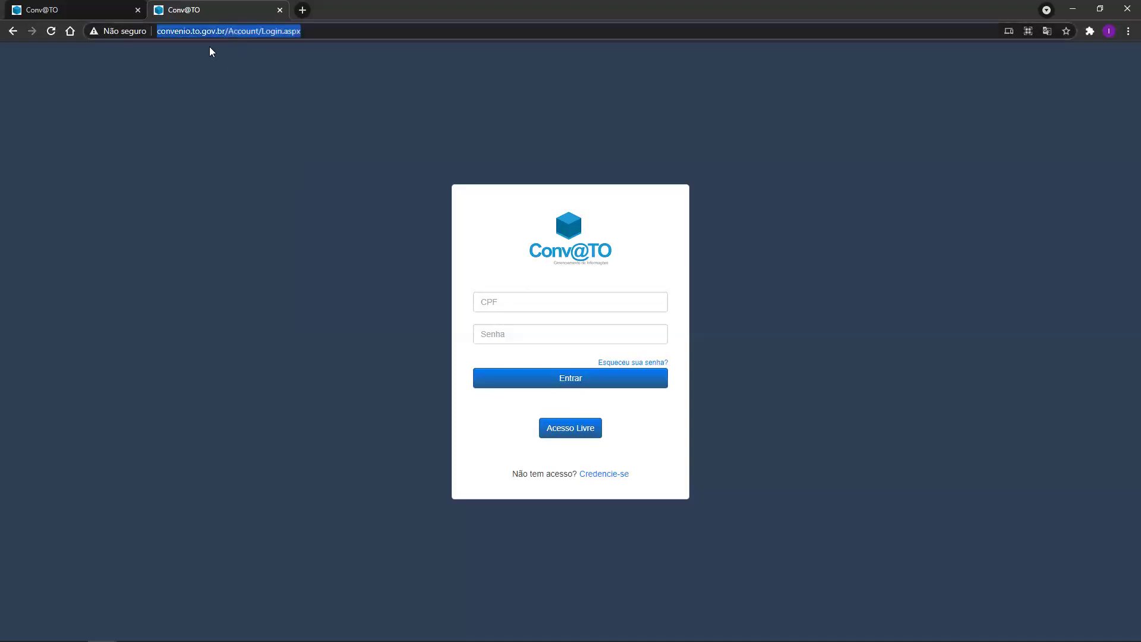
{"action": "key", "text": "ctrl+v"}
- Highlight 'treinamento' and the training login address, then switch to the production login tab
{"action": "double_click", "coordinate": [178, 31]}
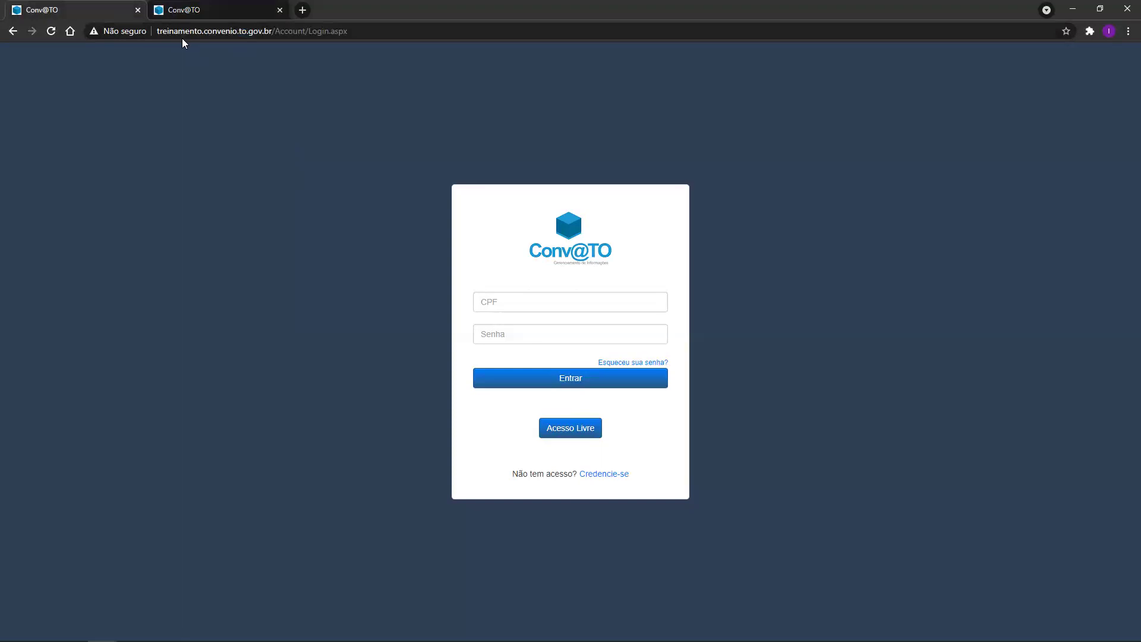
{"action": "left_click", "coordinate": [200, 126]}
{"action": "left_click_drag", "start_coordinate": [171, 36], "coordinate": [269, 160]}
{"action": "left_click", "coordinate": [268, 161]}
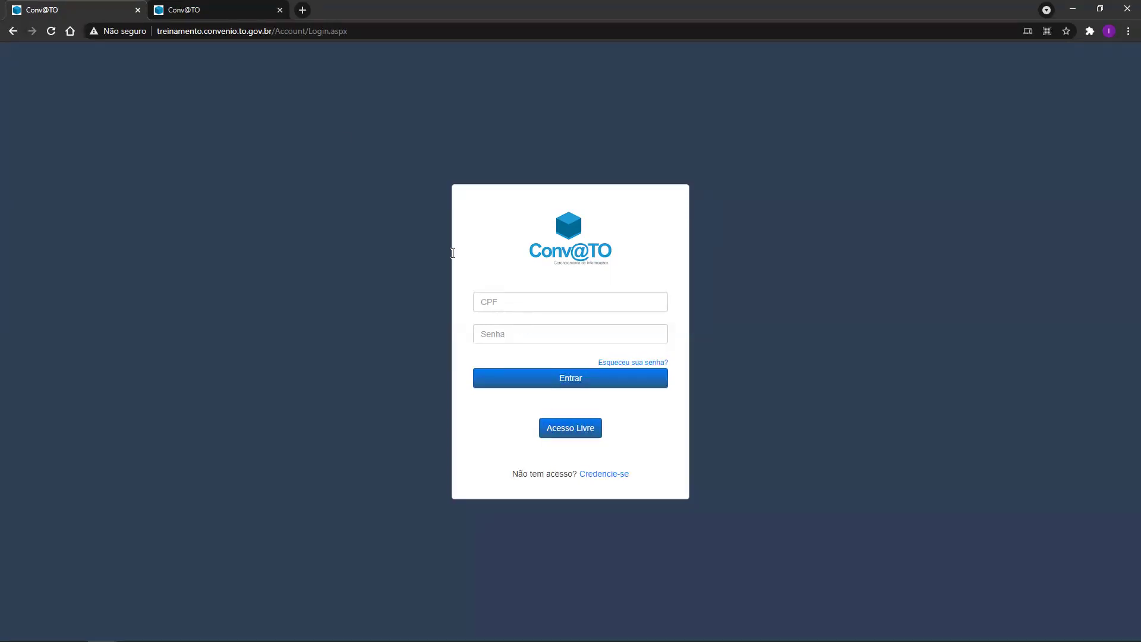
{"action": "left_click", "coordinate": [250, 5]}
{"action": "left_click", "coordinate": [274, 88]}
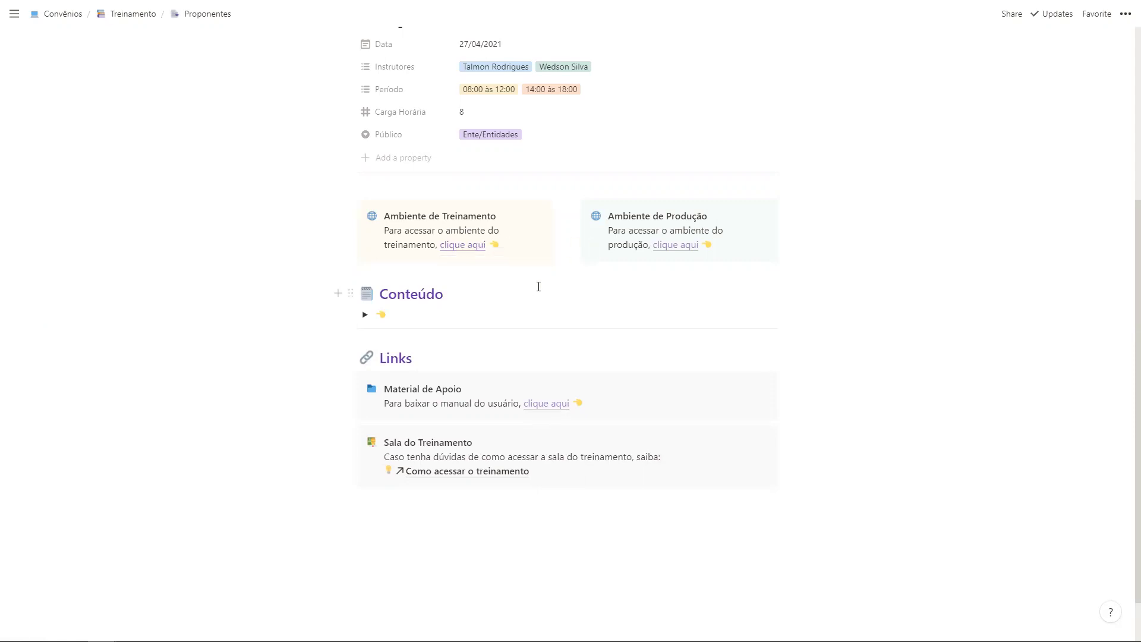
- Close the production tab, enter a sample CPF and password on the training login, and open 'Esqueceu sua senha?'
{"action": "left_click", "coordinate": [675, 244]}
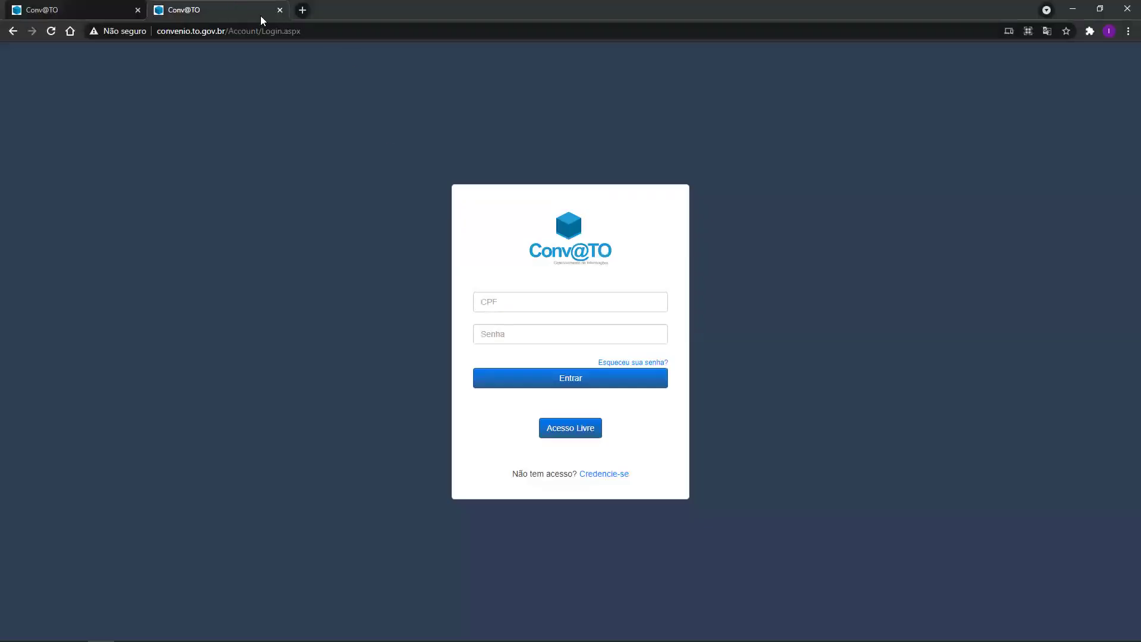
{"action": "left_click", "coordinate": [279, 10]}
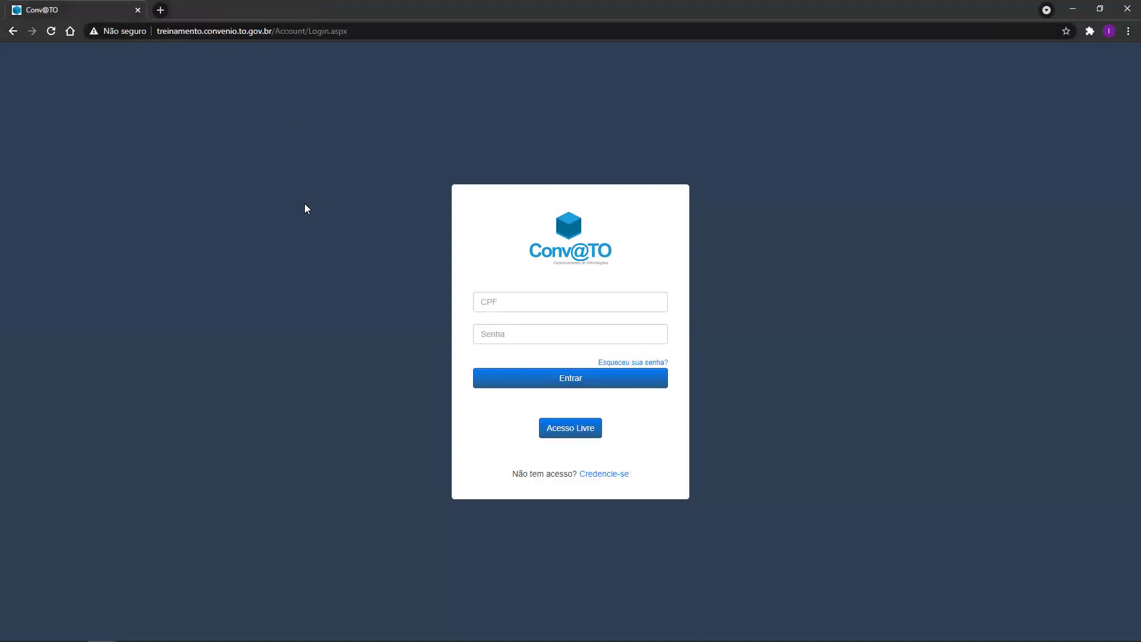
{"action": "left_click", "coordinate": [486, 306]}
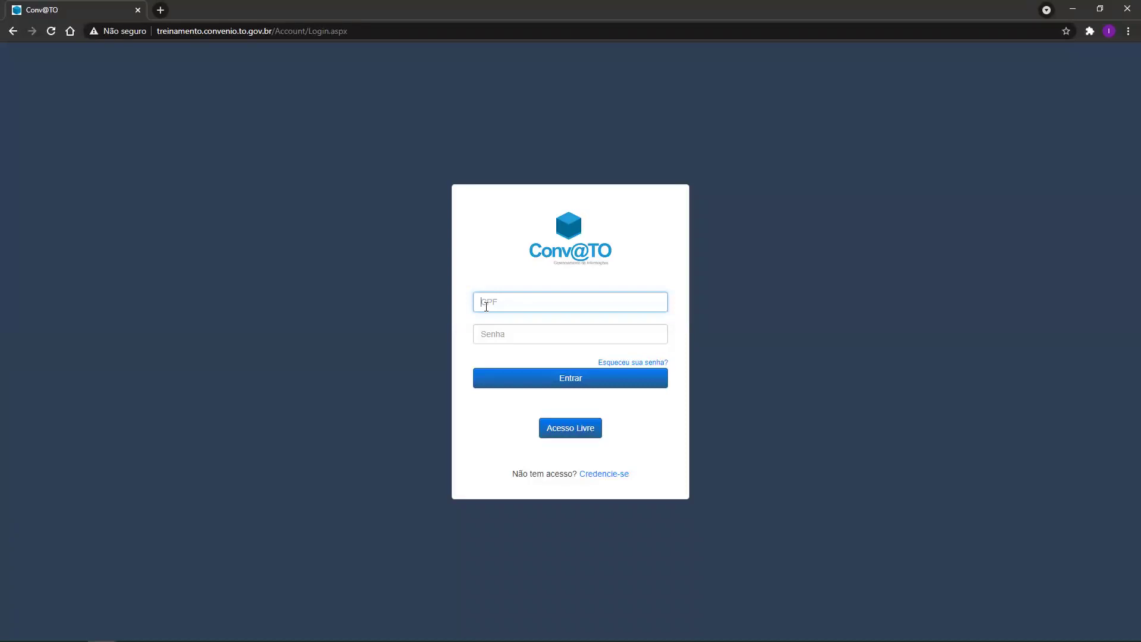
{"action": "type", "text": "12345678901"}
{"action": "key", "text": "Tab"}
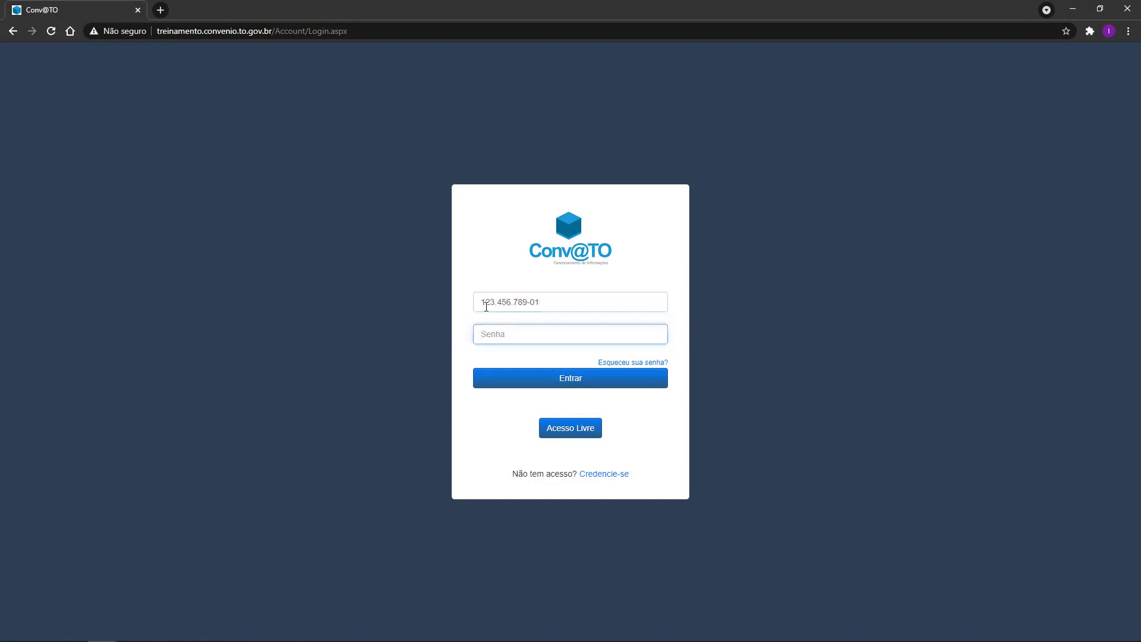
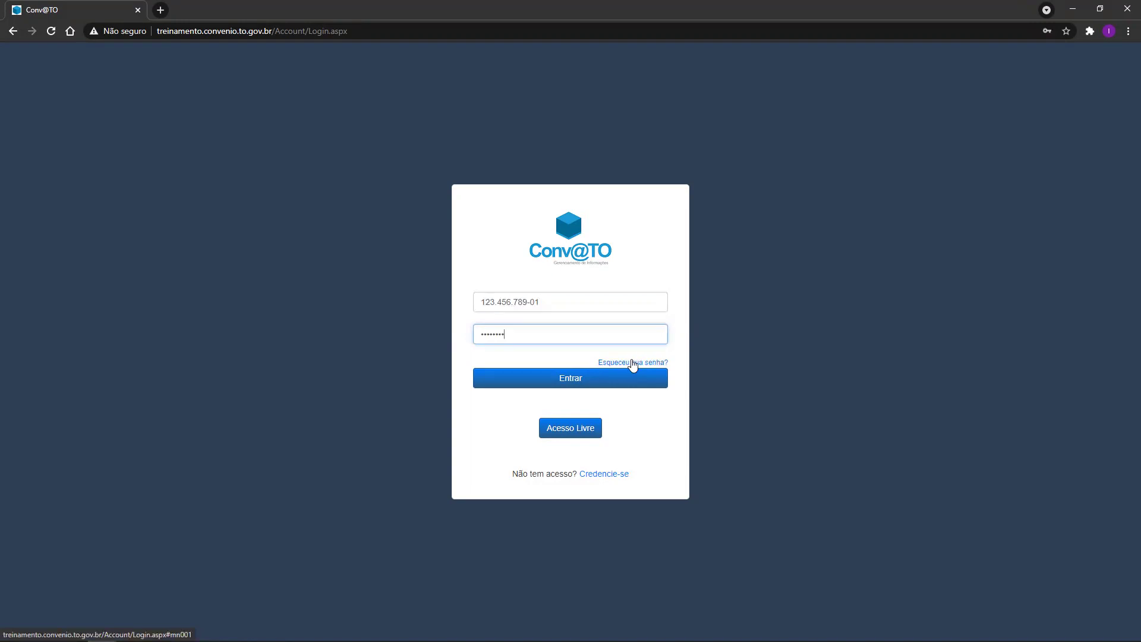
{"action": "left_click", "coordinate": [624, 364]}
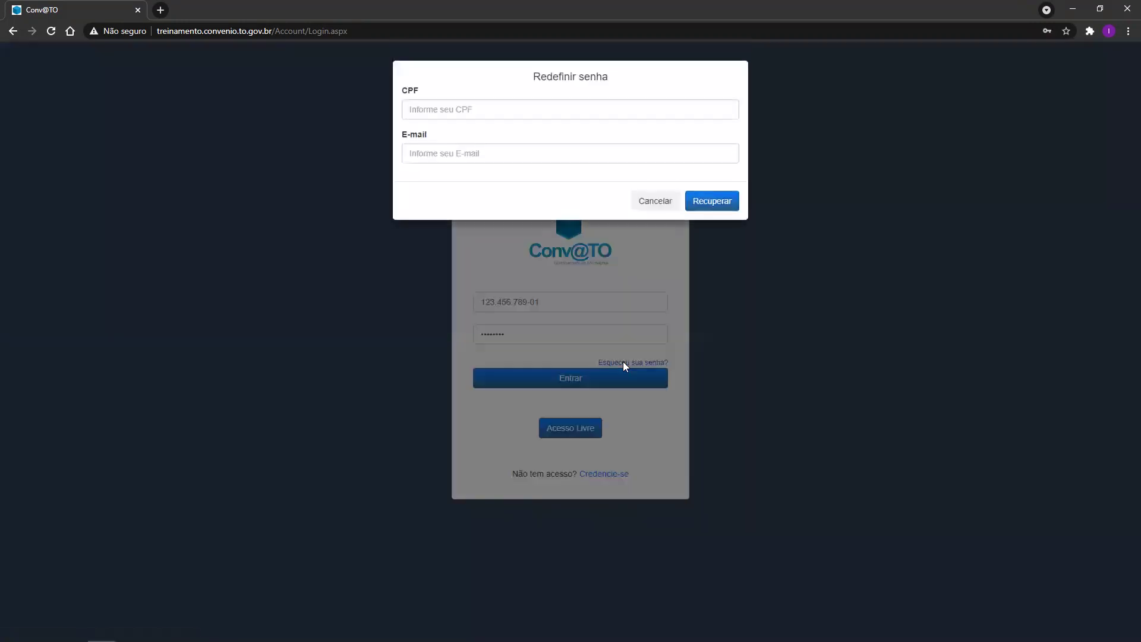
- Inspect the Redefinir senha form's CPF and E-mail fields, then cancel it without requesting a reset
{"action": "left_click", "coordinate": [467, 110]}
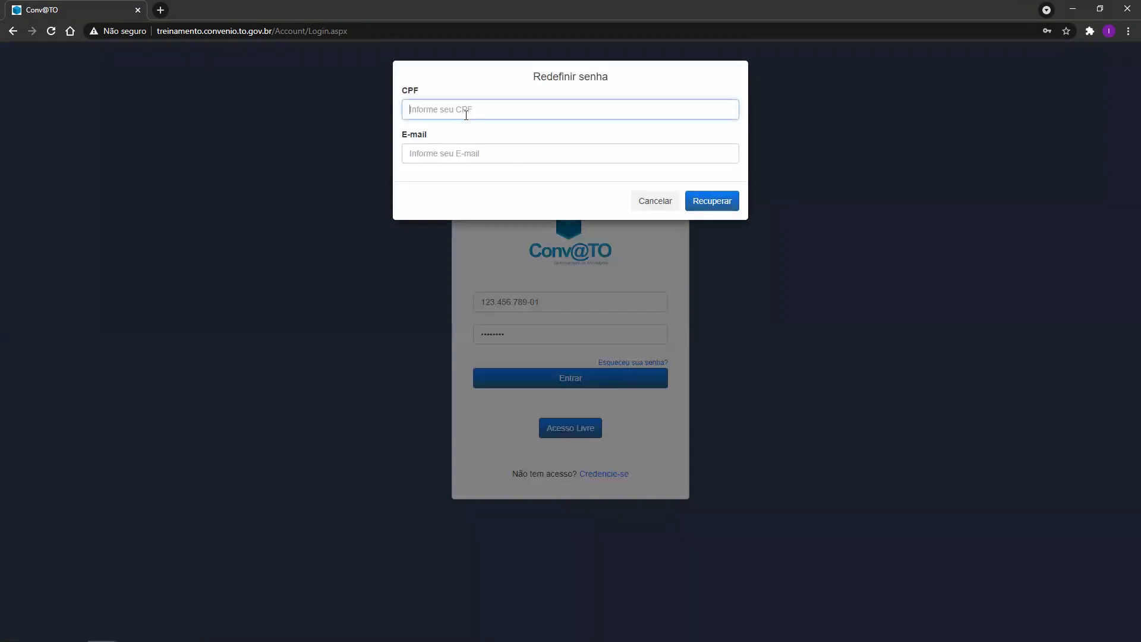
{"action": "left_click", "coordinate": [436, 154]}
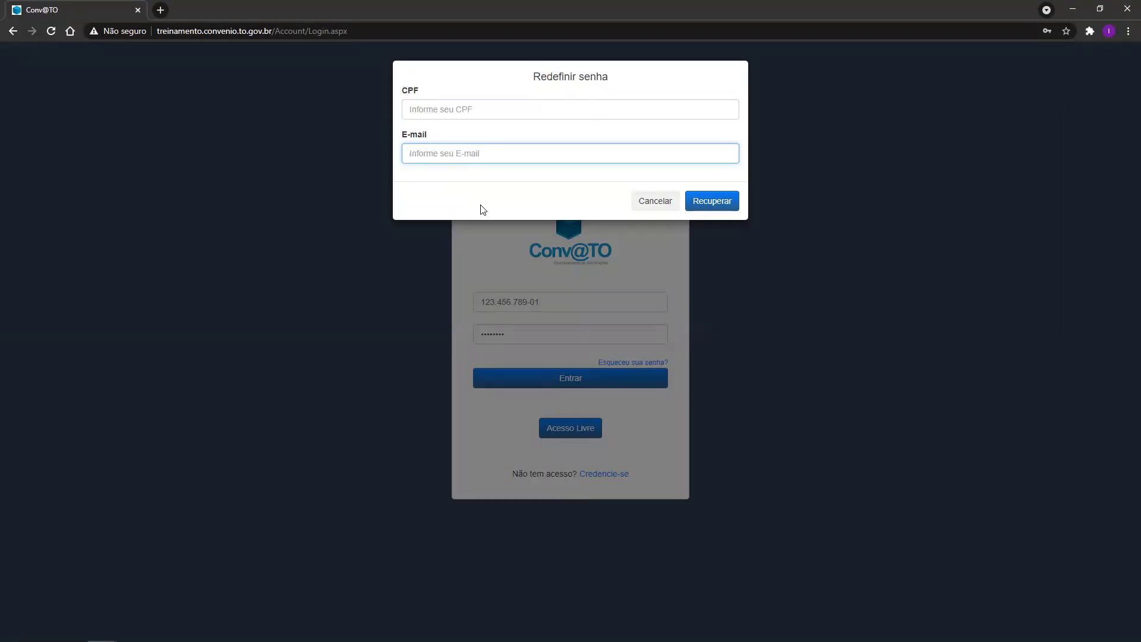
{"action": "left_click_drag", "start_coordinate": [401, 139], "coordinate": [441, 182]}
{"action": "left_click", "coordinate": [484, 171]}
{"action": "left_click", "coordinate": [462, 153]}
{"action": "left_click", "coordinate": [656, 202]}
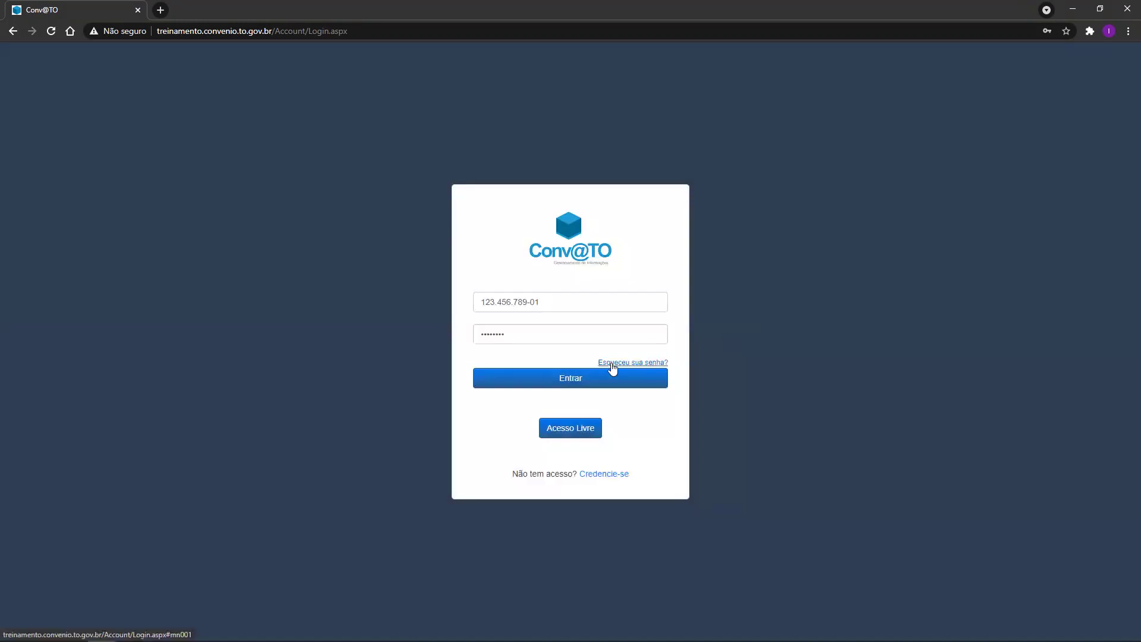
{"action": "left_click", "coordinate": [612, 366]}
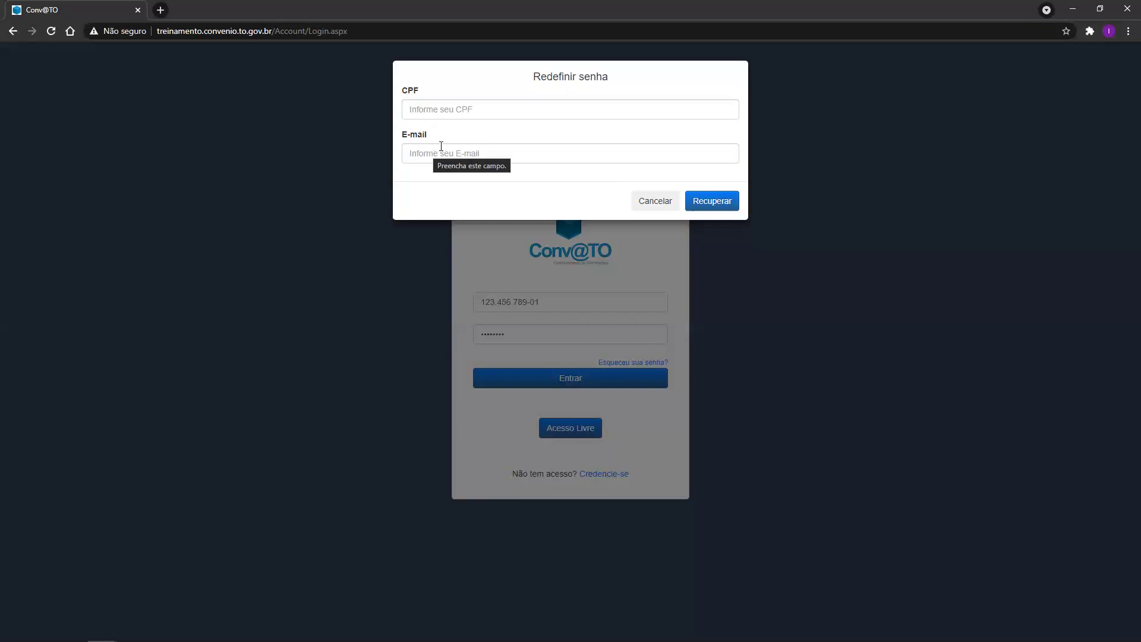
{"action": "left_click", "coordinate": [441, 148]}
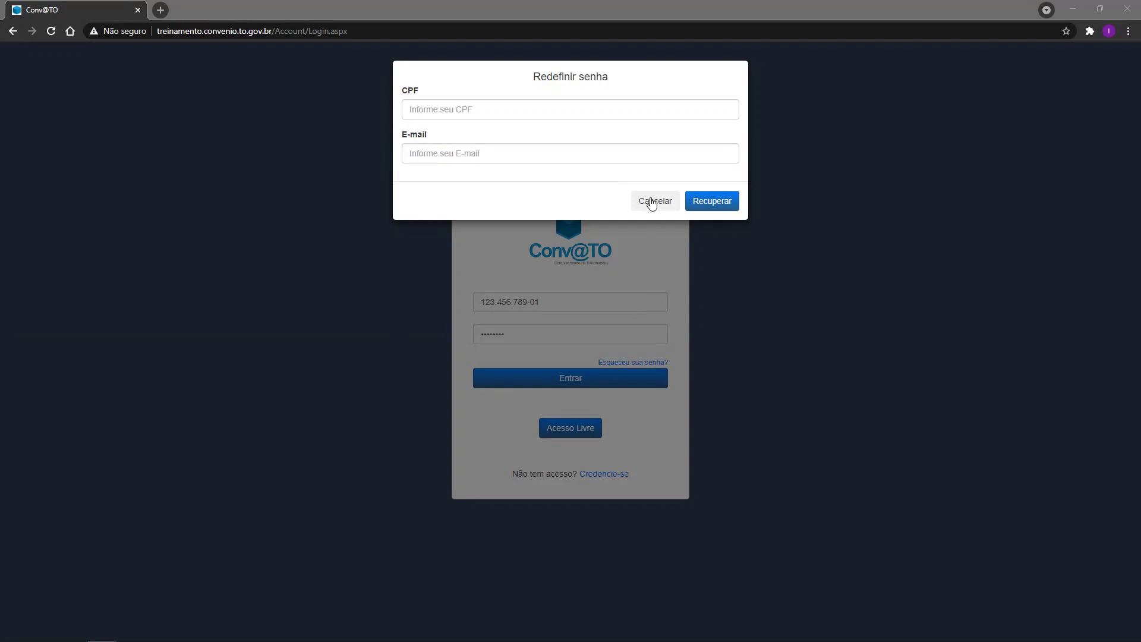
{"action": "left_click", "coordinate": [652, 202]}
{"action": "left_click", "coordinate": [543, 337]}
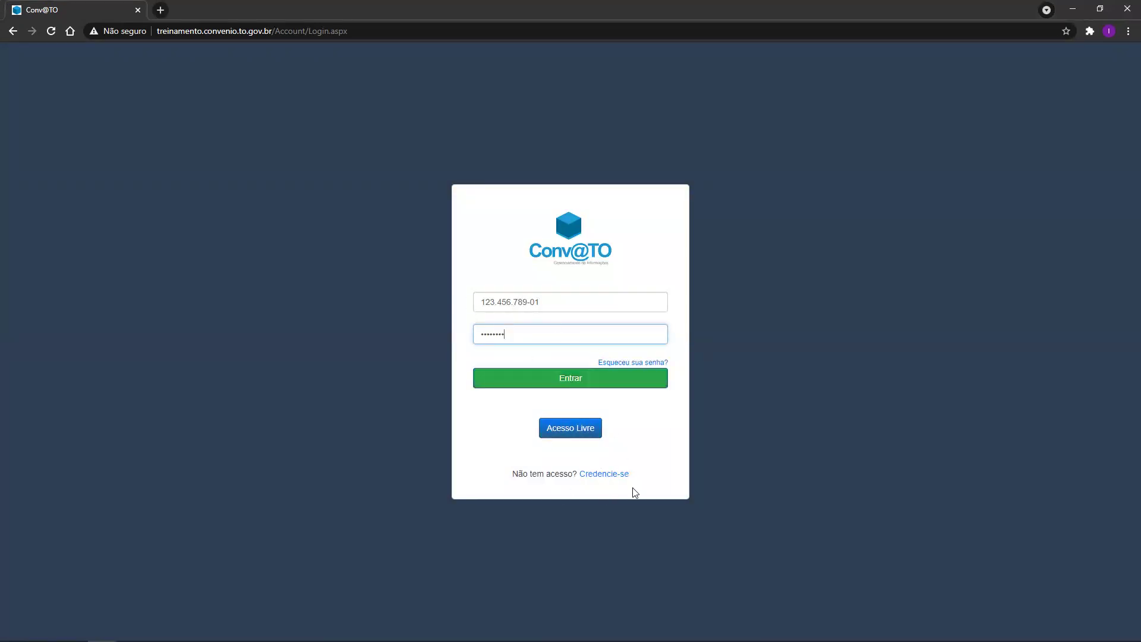
- Sign in to the Conv@TO training environment with the entered CPF and password
{"action": "left_click_drag", "start_coordinate": [525, 332], "coordinate": [469, 338]}
{"action": "key", "text": "shift+Tab"}
{"action": "left_click", "coordinate": [559, 380]}
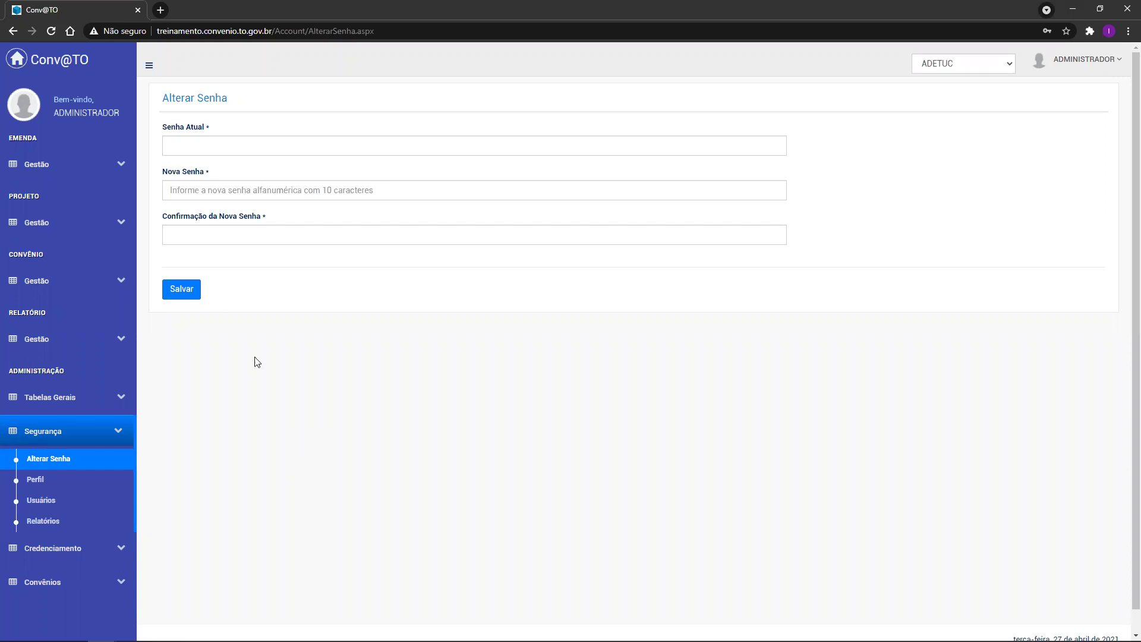
{"action": "left_click", "coordinate": [170, 146]}
{"action": "left_click_drag", "start_coordinate": [164, 135], "coordinate": [219, 135]}
{"action": "left_click", "coordinate": [189, 146]}
{"action": "left_click", "coordinate": [180, 143]}
{"action": "key", "text": "ctrl+v"}
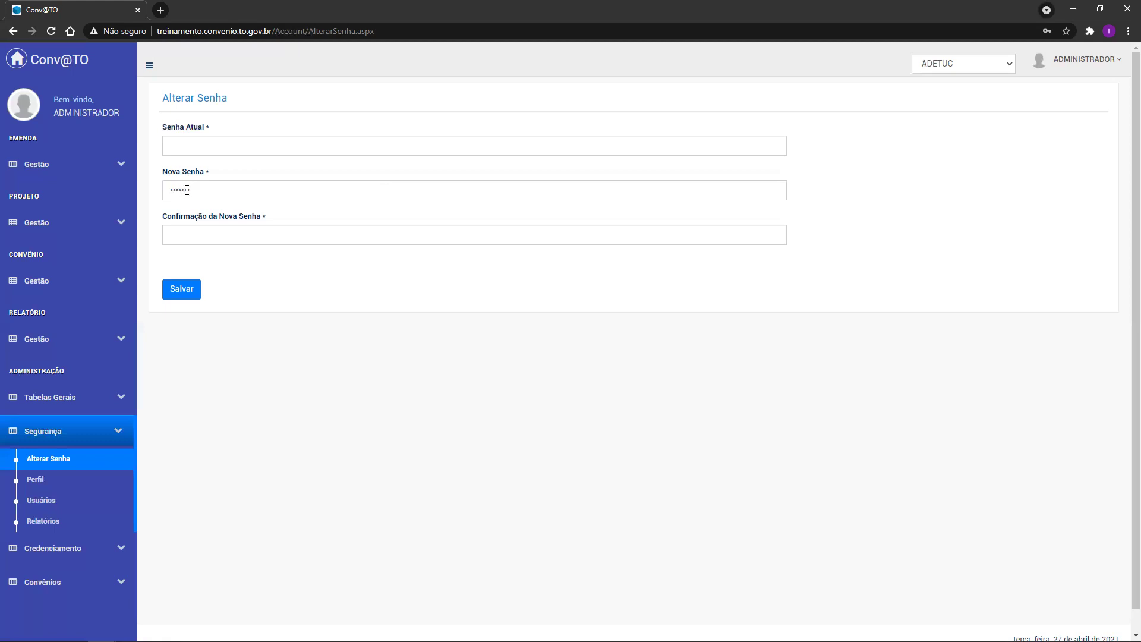
- Type a trial password into Nova Senha, then select and delete it
{"action": "double_click", "coordinate": [200, 192]}
{"action": "type", "text": "•••••••••••"}
{"action": "double_click", "coordinate": [222, 190]}
{"action": "left_click", "coordinate": [203, 190]}
{"action": "double_click", "coordinate": [217, 190]}
{"action": "left_click", "coordinate": [217, 190]}
{"action": "double_click", "coordinate": [220, 190]}
{"action": "key", "text": "BackSpace"}
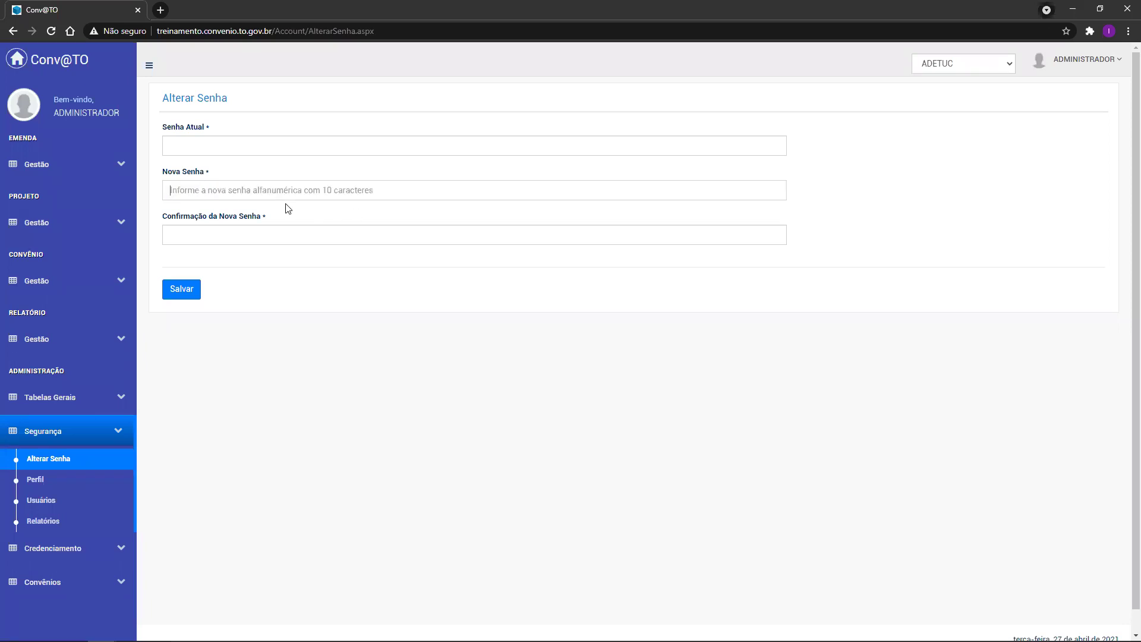
- Enter and clear a 10-character new password, then return to the Conv@TO home dashboard
{"action": "type", "text": "********"}
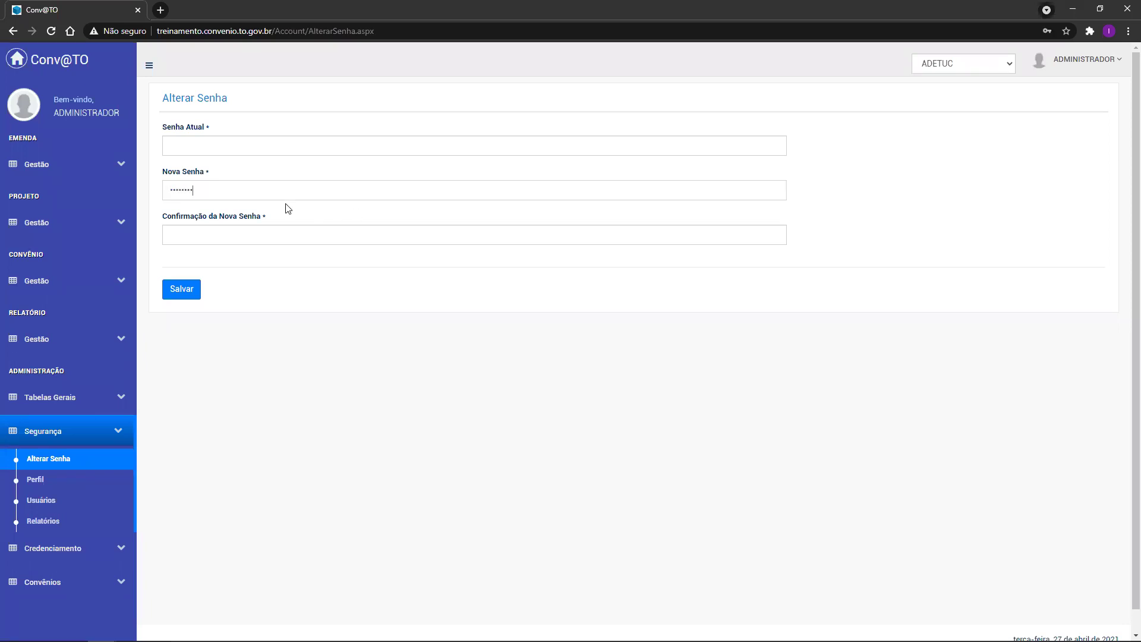
{"action": "type", "text": "**"}
{"action": "key", "text": "ctrl+a"}
{"action": "key", "text": "BackSpace"}
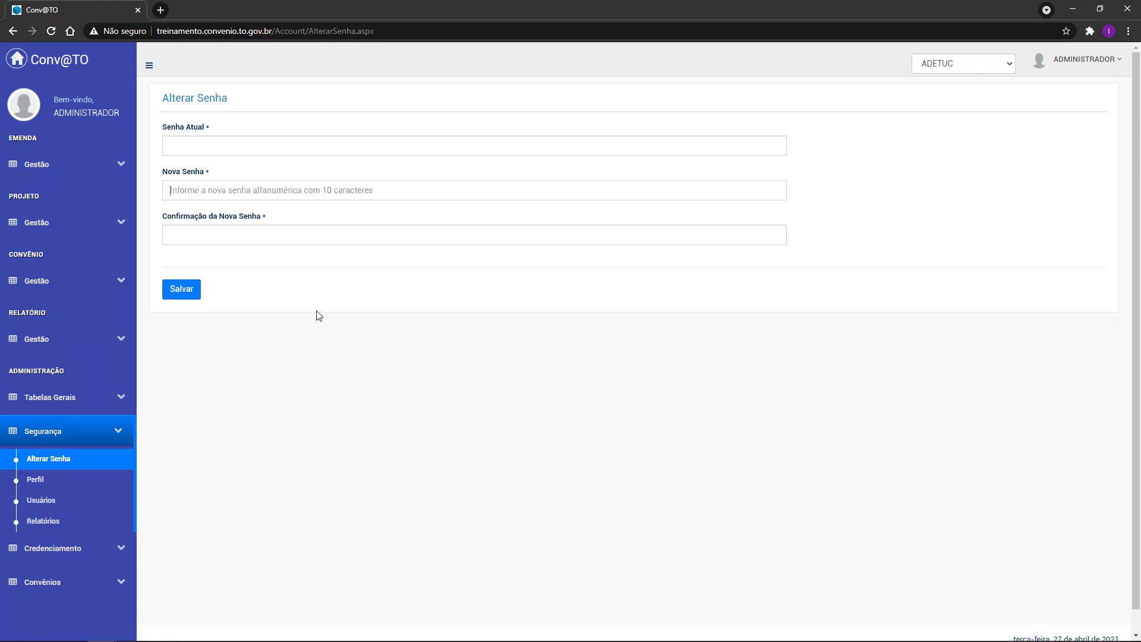
{"action": "left_click", "coordinate": [206, 229]}
{"action": "left_click", "coordinate": [66, 67]}
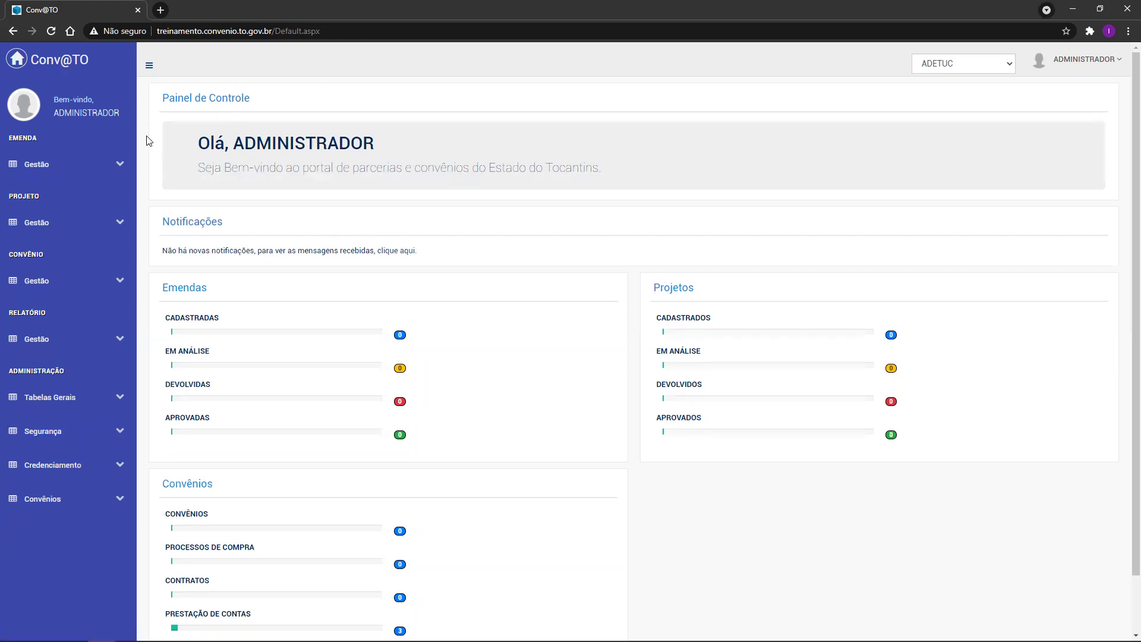
- Collapse the Gestão submenu under EMENDA in the dashboard sidebar
{"action": "scroll", "coordinate": [398, 331], "scroll_direction": "down", "scroll_amount": 2}
{"action": "scroll", "coordinate": [399, 331], "scroll_direction": "up", "scroll_amount": 2}
{"action": "left_click", "coordinate": [86, 166]}
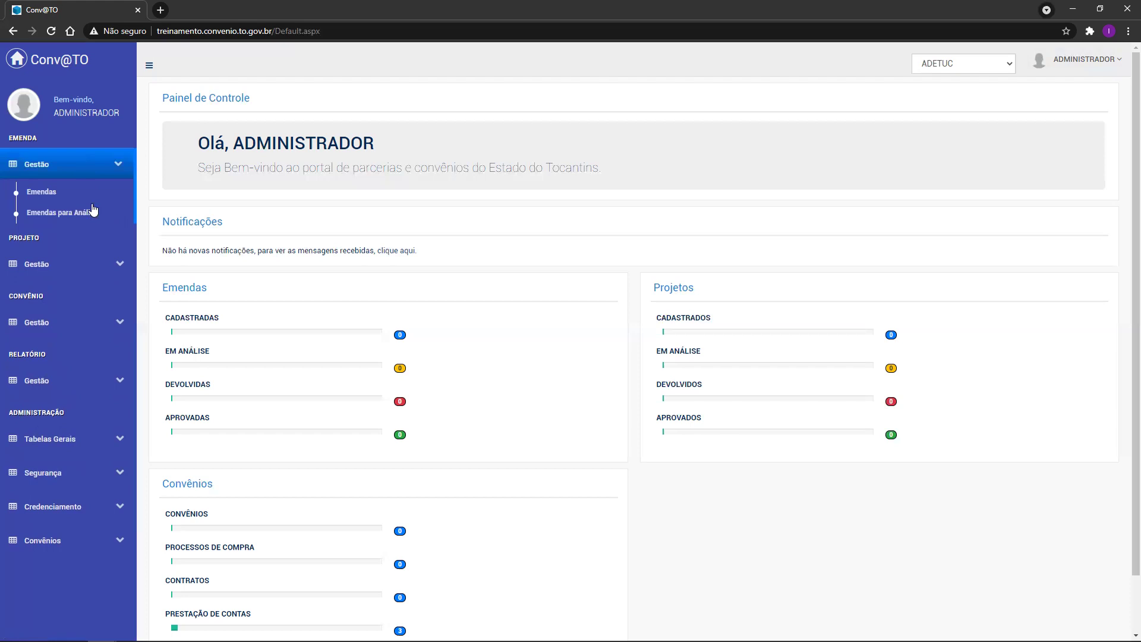
{"action": "left_click", "coordinate": [82, 173]}
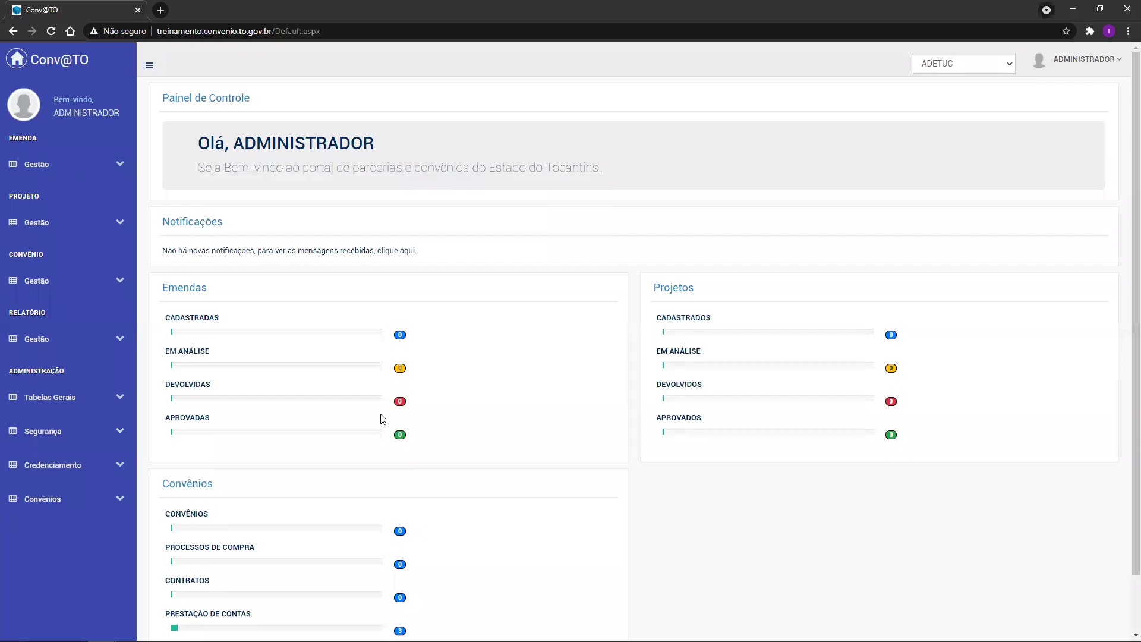
- Expand the Gestão menus under EMENDA, PROJETO and CONVÊNIO to reveal their pages
{"action": "left_click", "coordinate": [45, 166]}
{"action": "left_click", "coordinate": [45, 166]}
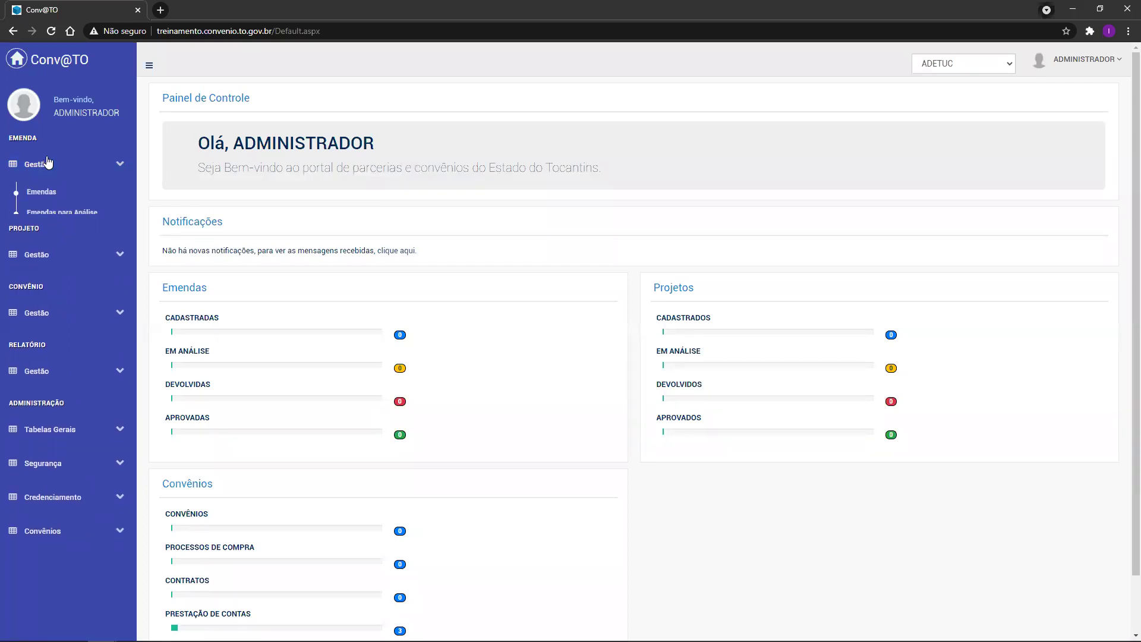
{"action": "left_click", "coordinate": [37, 225]}
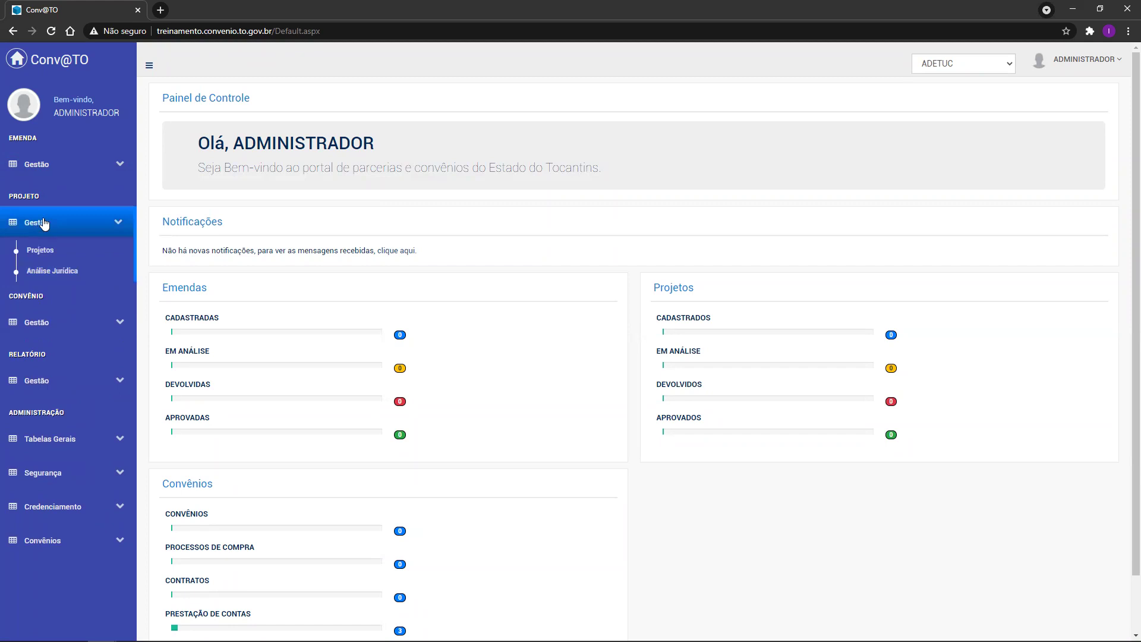
{"action": "left_click", "coordinate": [40, 324]}
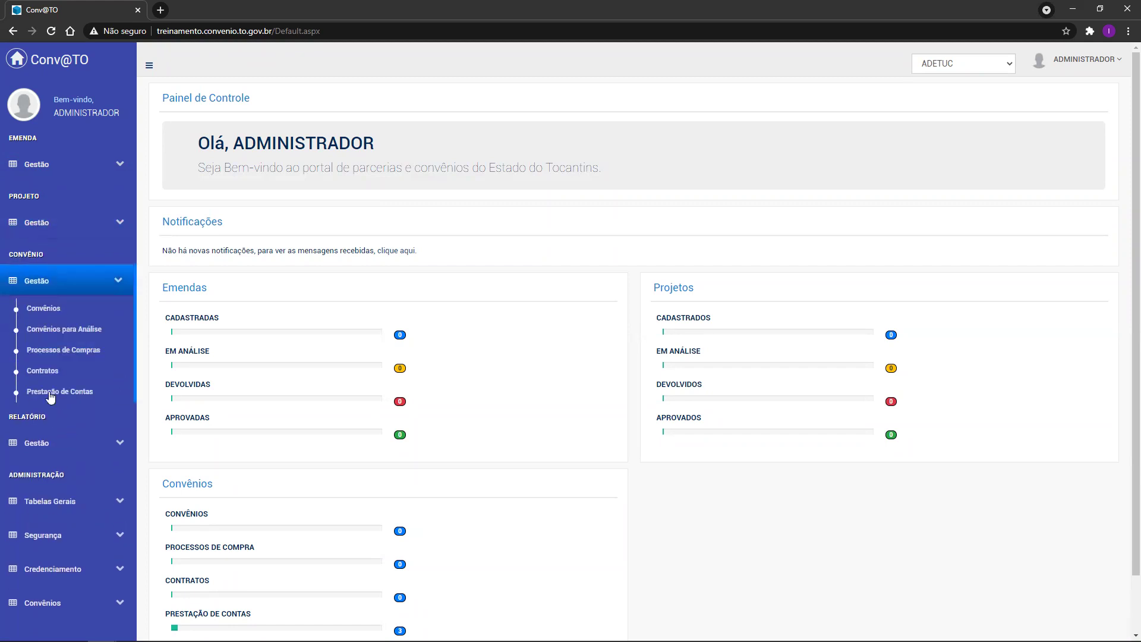
{"action": "left_click", "coordinate": [61, 290]}
{"action": "left_click", "coordinate": [65, 335]}
{"action": "left_click", "coordinate": [72, 284]}
- Highlight the notification message text several times, clearing the selection after each
{"action": "left_click_drag", "start_coordinate": [162, 250], "coordinate": [292, 251]}
{"action": "left_click", "coordinate": [211, 178]}
{"action": "left_click_drag", "start_coordinate": [169, 250], "coordinate": [417, 250]}
{"action": "left_click", "coordinate": [248, 246]}
{"action": "left_click_drag", "start_coordinate": [166, 250], "coordinate": [423, 250]}
{"action": "left_click", "coordinate": [373, 221]}
{"action": "left_click_drag", "start_coordinate": [172, 250], "coordinate": [382, 227]}
{"action": "left_click", "coordinate": [366, 212]}
{"action": "scroll", "coordinate": [275, 290], "scroll_direction": "down", "scroll_amount": 1}
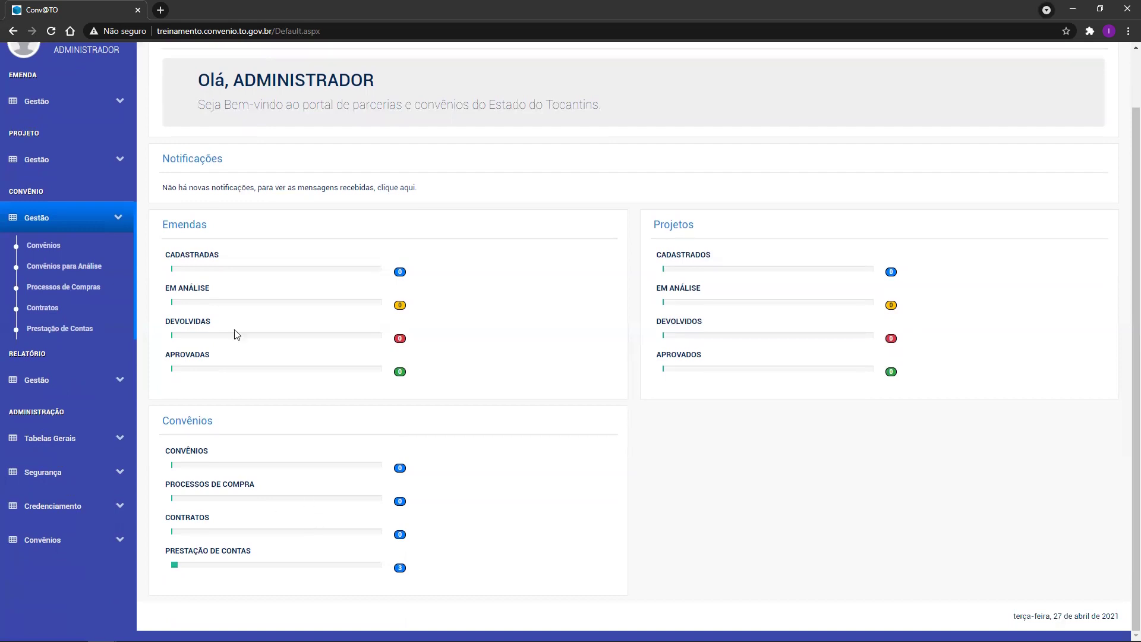
{"action": "double_click", "coordinate": [190, 224]}
{"action": "left_click", "coordinate": [389, 271]}
{"action": "double_click", "coordinate": [685, 227]}
{"action": "double_click", "coordinate": [188, 420]}
{"action": "left_click", "coordinate": [434, 446]}
{"action": "scroll", "coordinate": [424, 292], "scroll_direction": "up", "scroll_amount": 2}
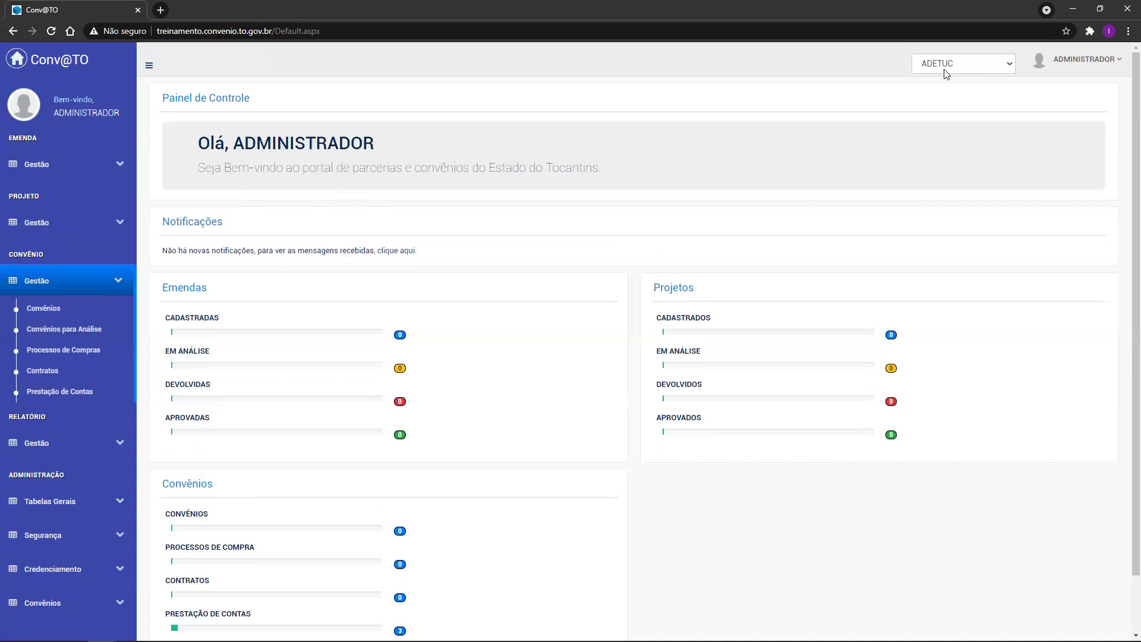
- Browse the organisation dropdown twice keeping ADETUC, collapse Convênio Gestão, and expand Notion's Conteúdo toggle
{"action": "left_click", "coordinate": [946, 67]}
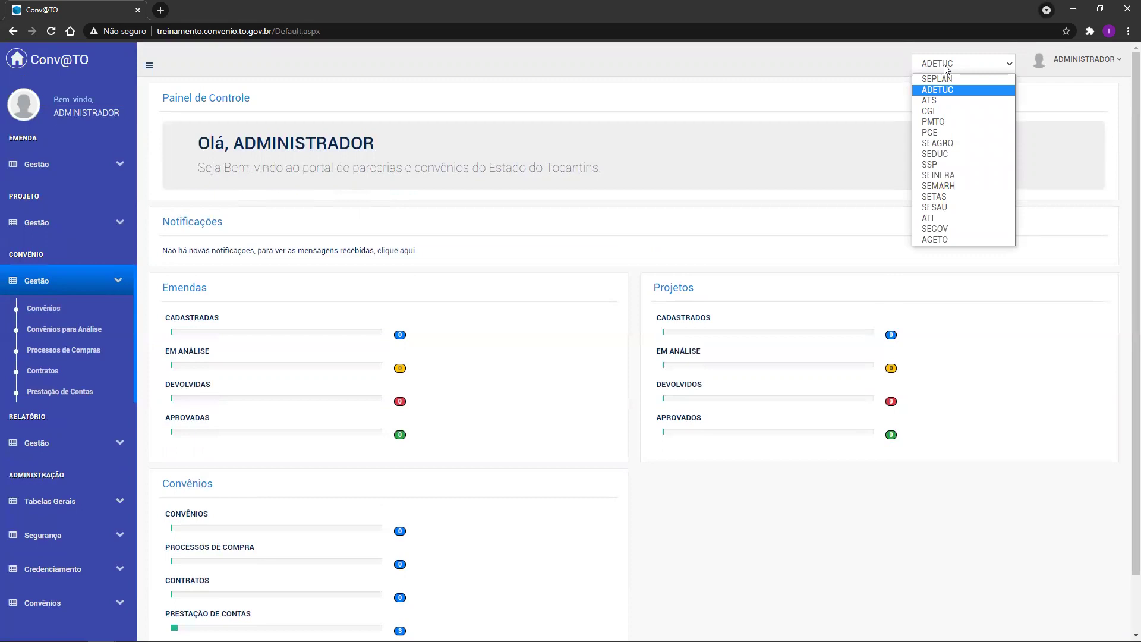
{"action": "key", "text": "Down"}
{"action": "key", "text": "Down"}
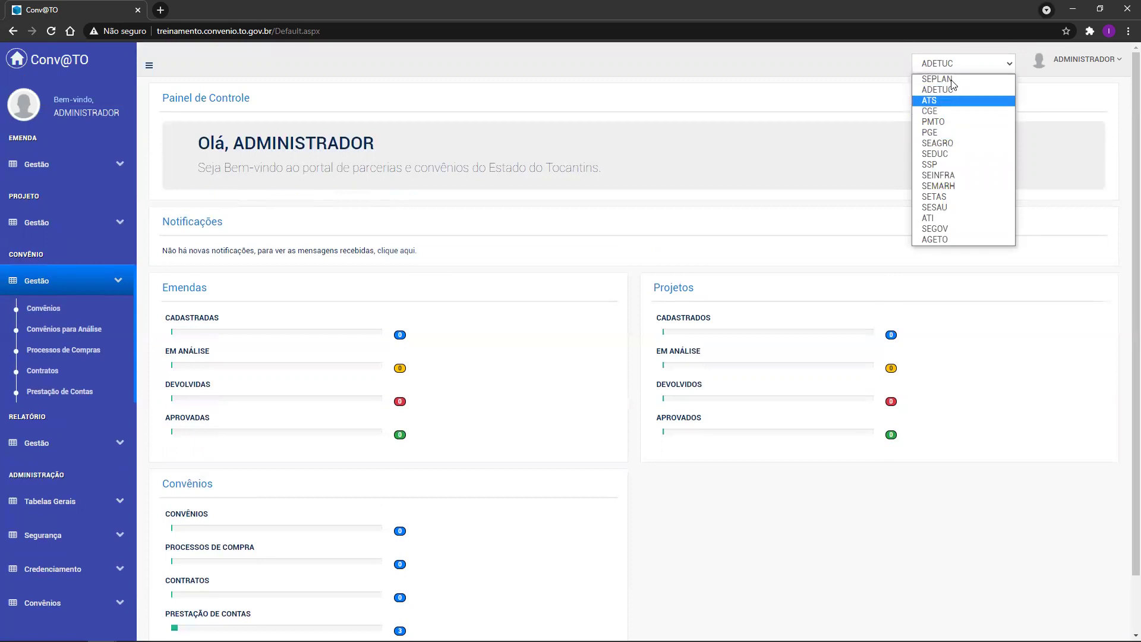
{"action": "key", "text": "Down"}
{"action": "key", "text": "Down"}
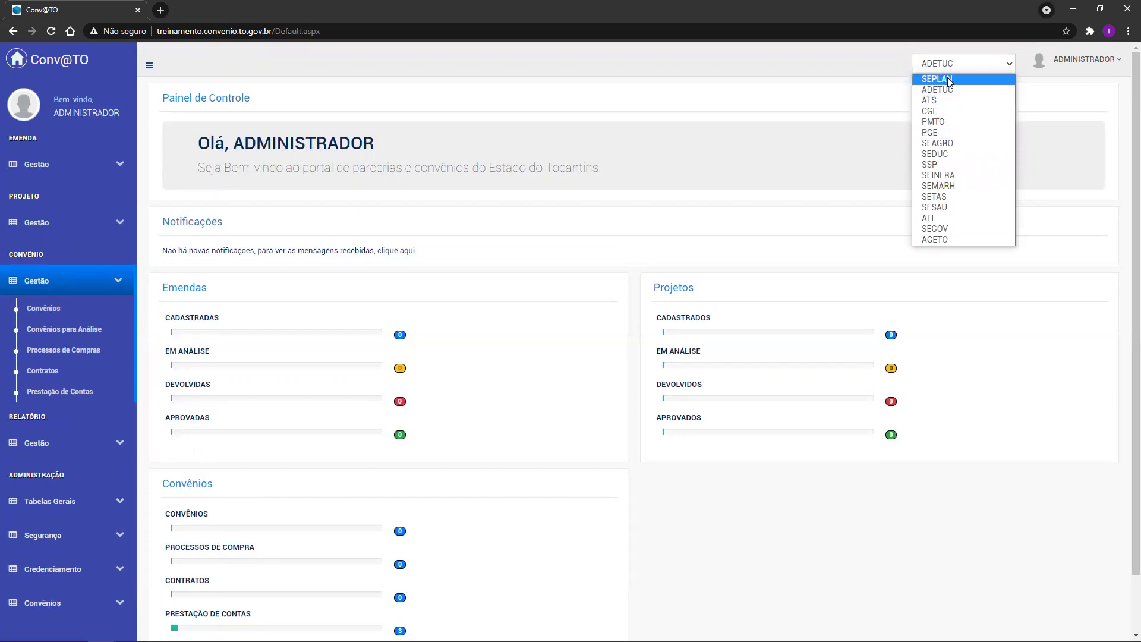
{"action": "left_click", "coordinate": [397, 163]}
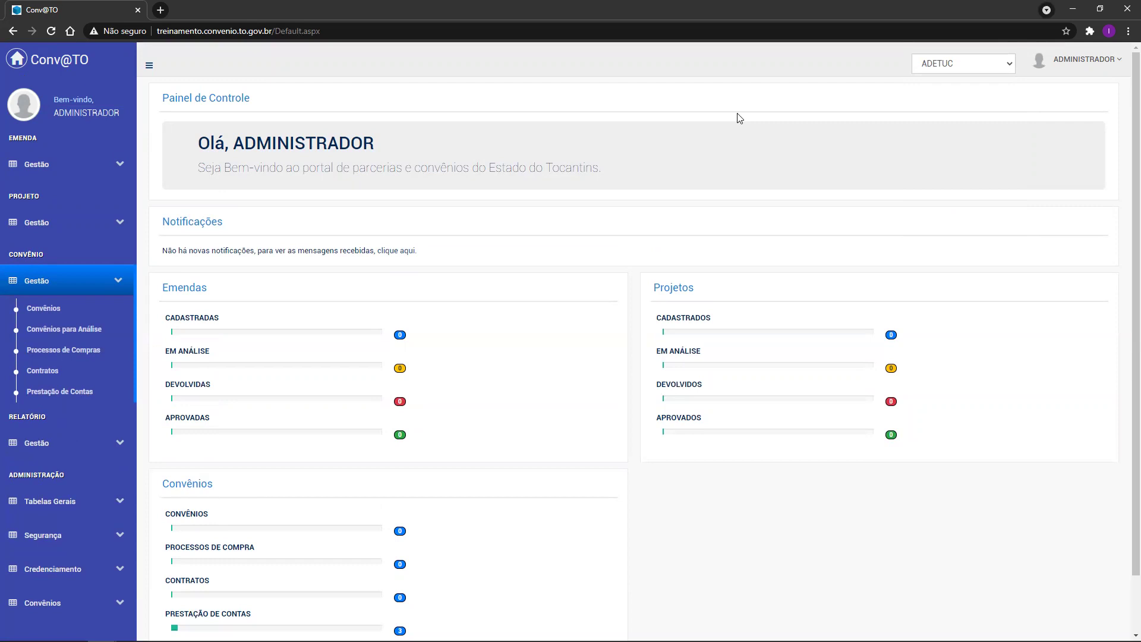
{"action": "left_click", "coordinate": [940, 67]}
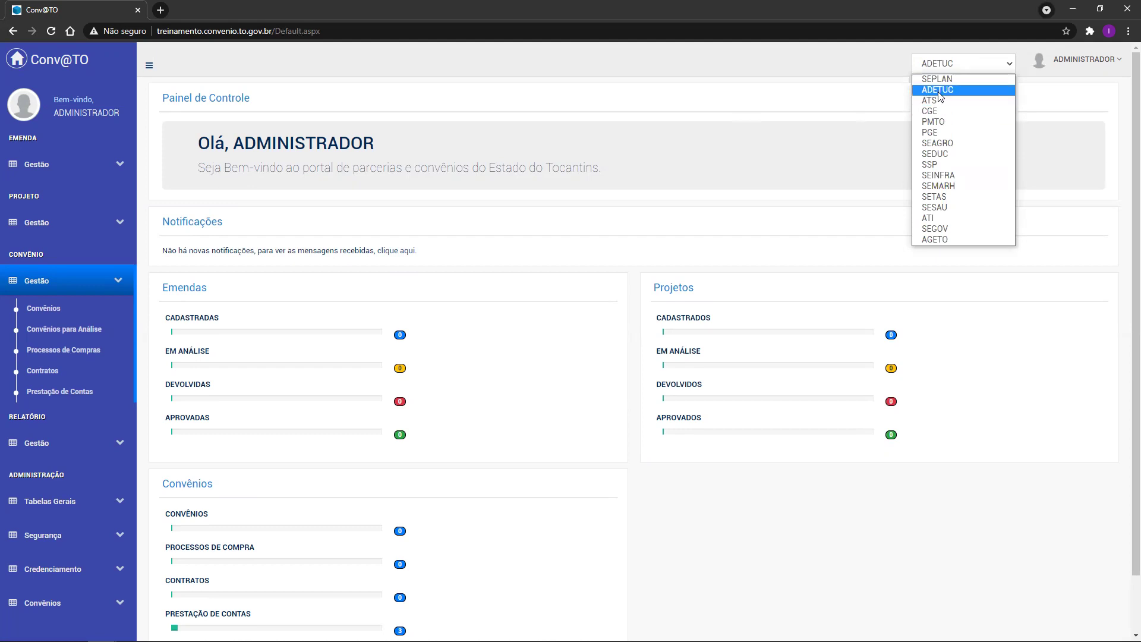
{"action": "left_click", "coordinate": [939, 70]}
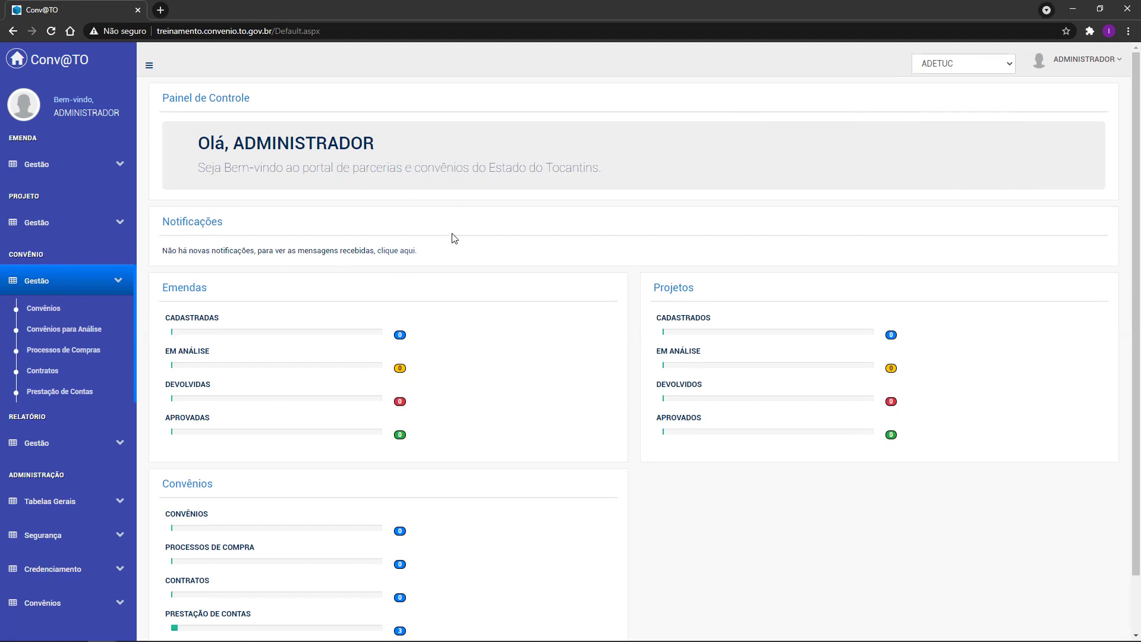
{"action": "left_click", "coordinate": [118, 283]}
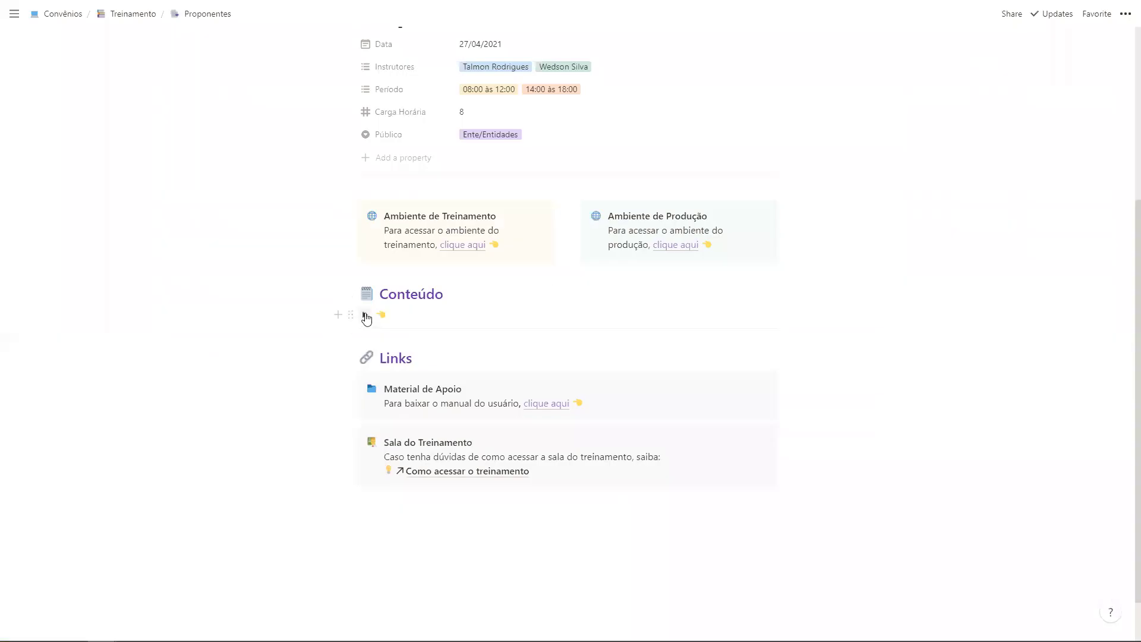
{"action": "left_click", "coordinate": [364, 315]}
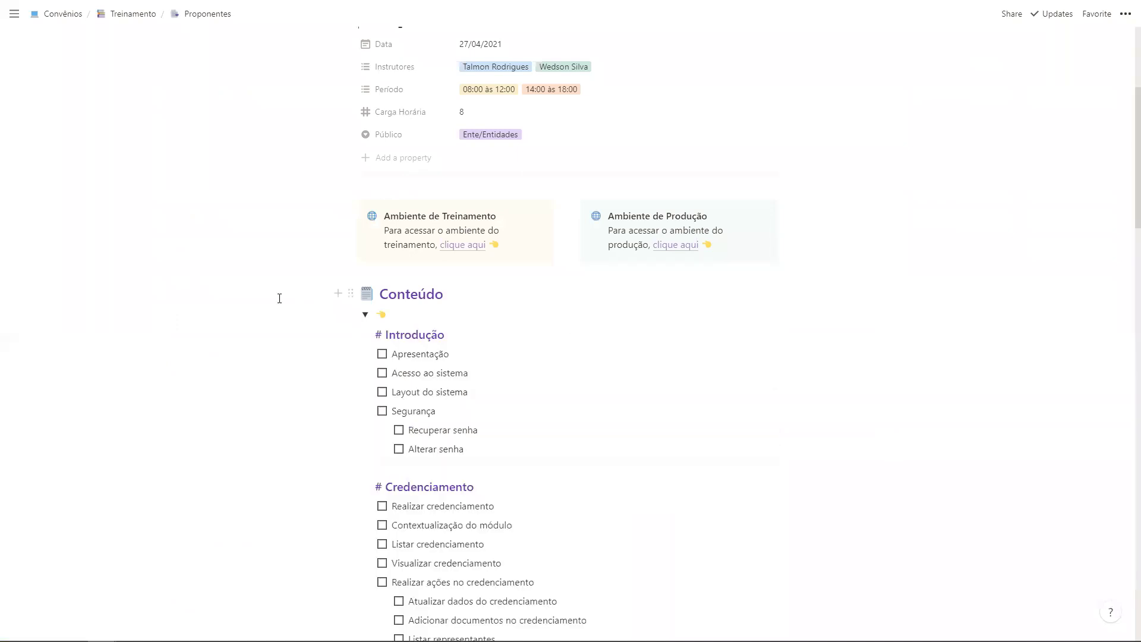
- Tick Apresentação, Acesso ao sistema, Layout do sistema, Segurança, Recuperar senha and Alterar senha
{"action": "scroll", "coordinate": [279, 298], "scroll_direction": "down", "scroll_amount": 1}
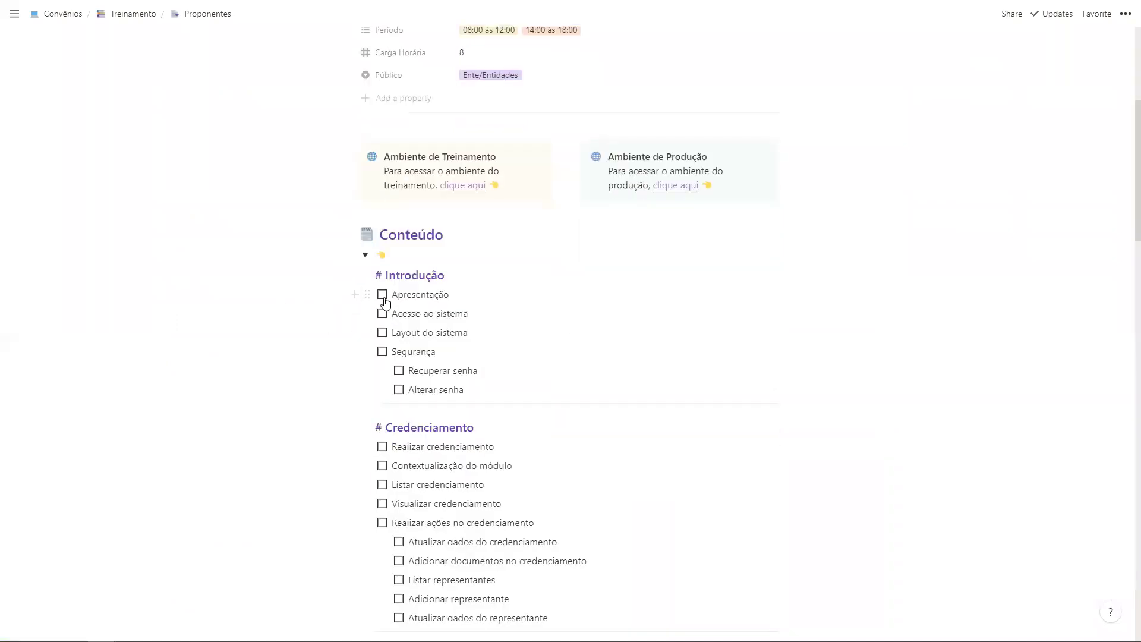
{"action": "left_click", "coordinate": [382, 297]}
{"action": "scroll", "coordinate": [468, 281], "scroll_direction": "down", "scroll_amount": 2}
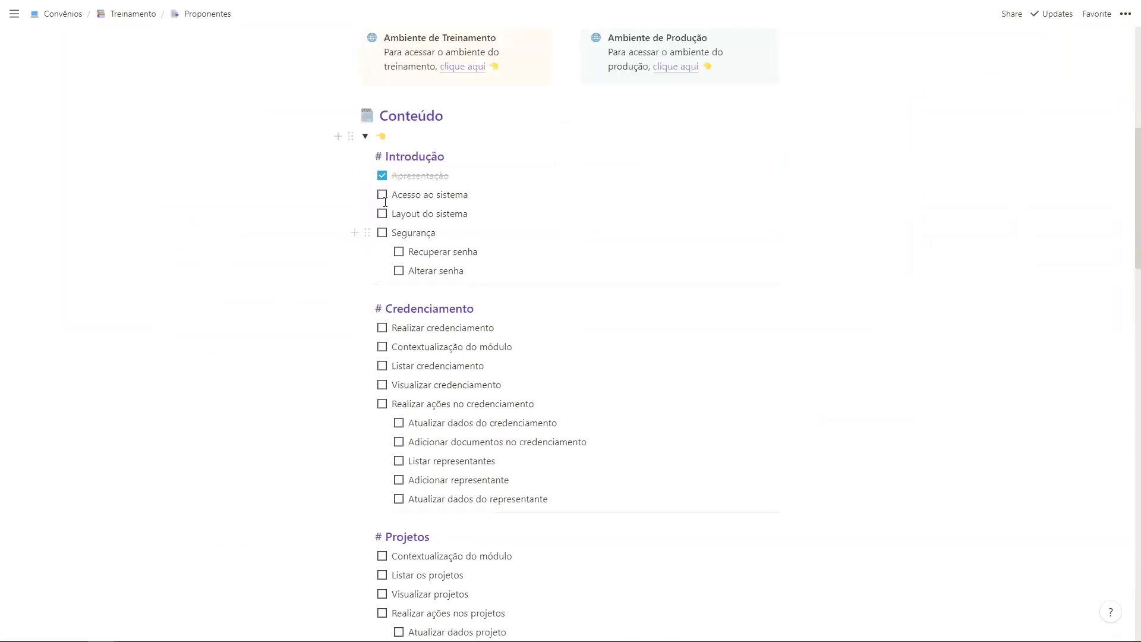
{"action": "left_click", "coordinate": [382, 195]}
{"action": "left_click", "coordinate": [382, 214]}
{"action": "left_click", "coordinate": [382, 233]}
{"action": "left_click", "coordinate": [399, 252]}
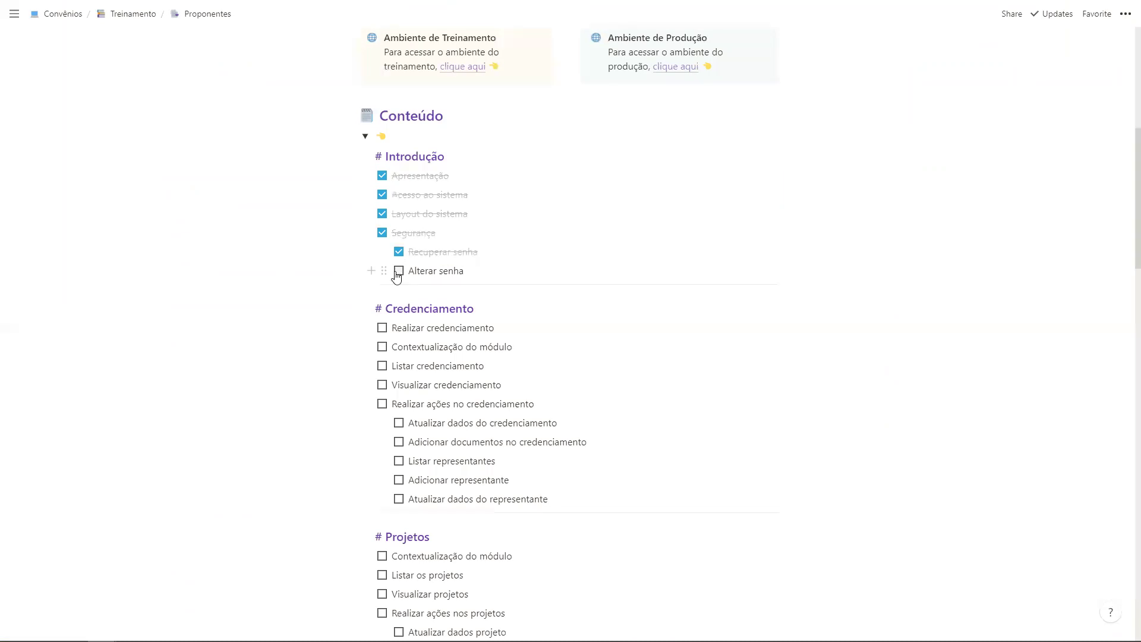
{"action": "left_click", "coordinate": [399, 271]}
{"action": "scroll", "coordinate": [483, 249], "scroll_direction": "down", "scroll_amount": 1}
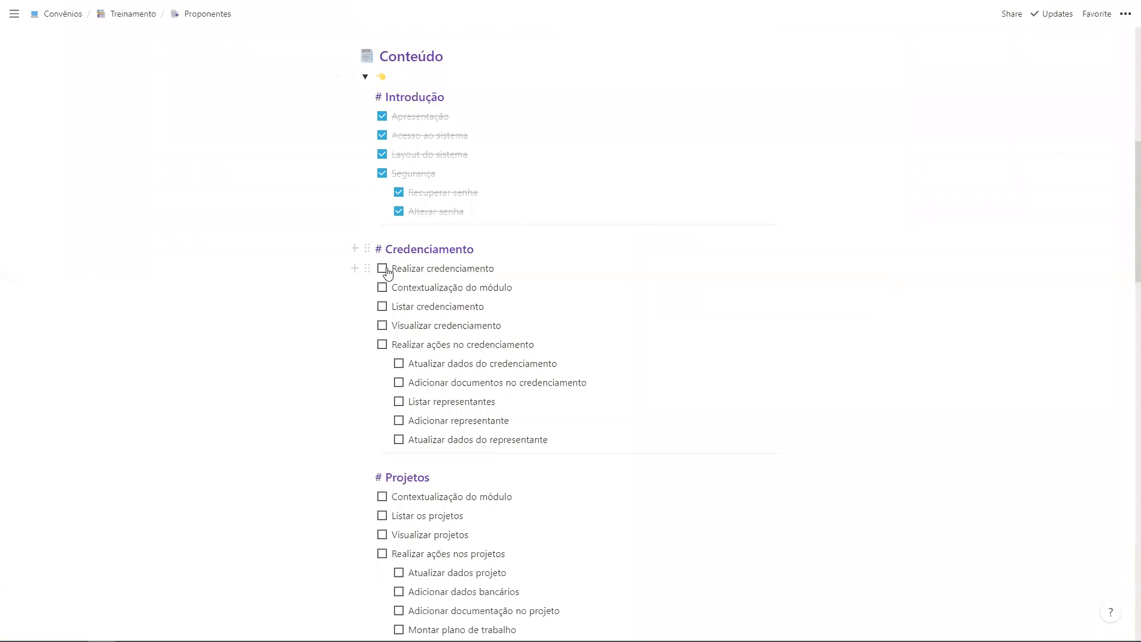
{"action": "scroll", "coordinate": [410, 238], "scroll_direction": "down", "scroll_amount": 1}
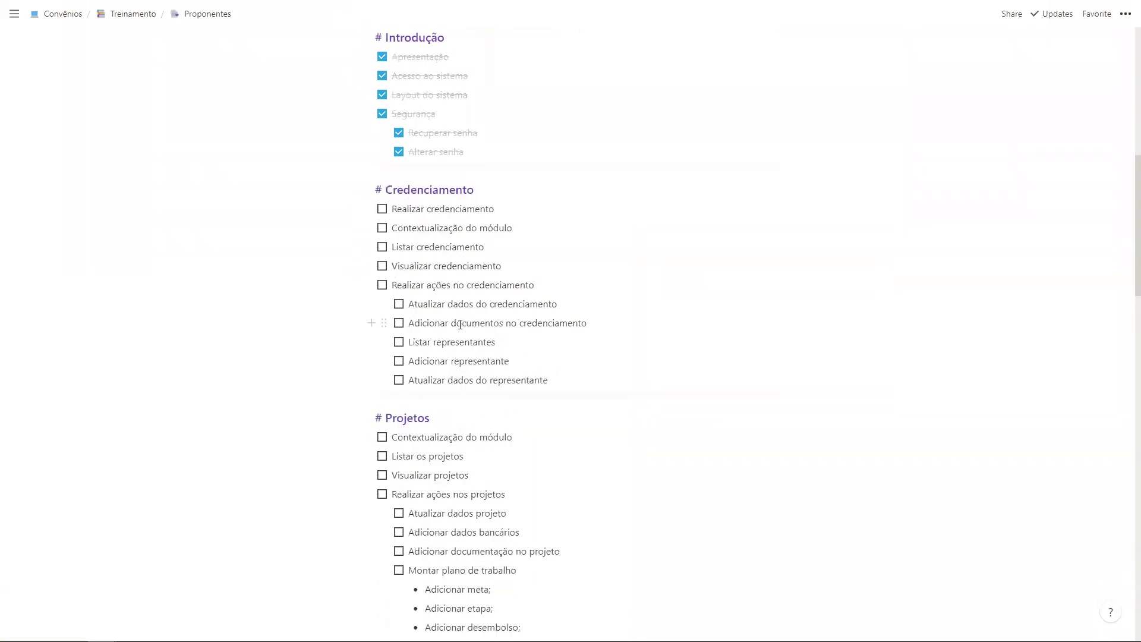
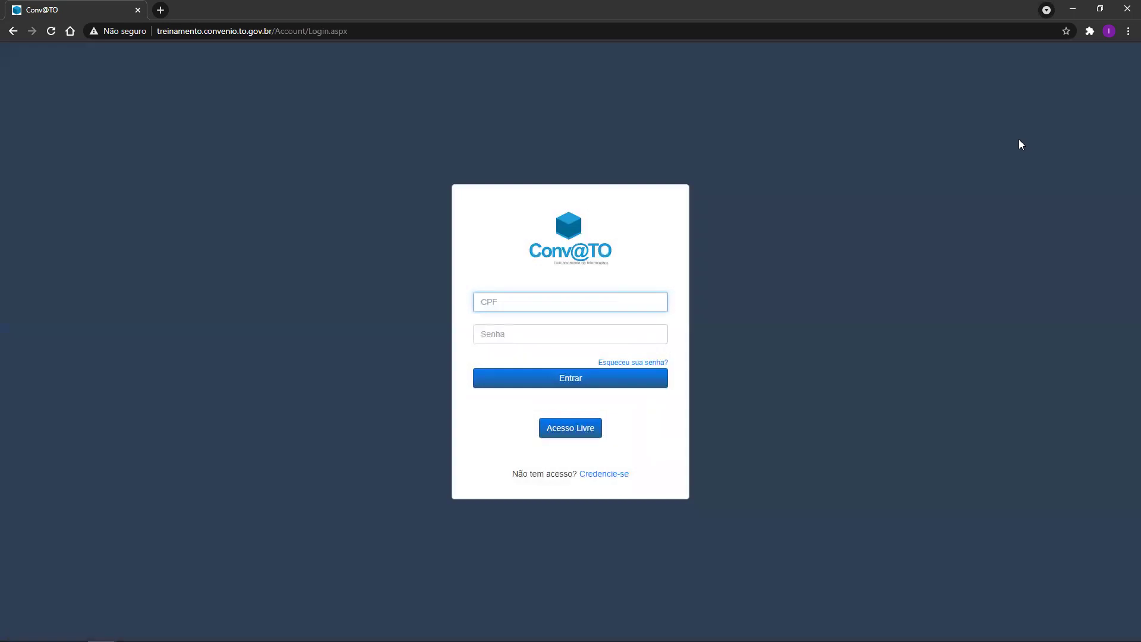
- Reload the login page and follow the 'Credencie-se' link to the Credenciamento > Incluir form
{"action": "left_click", "coordinate": [407, 31]}
{"action": "key", "text": "Return"}
{"action": "left_click", "coordinate": [602, 475]}
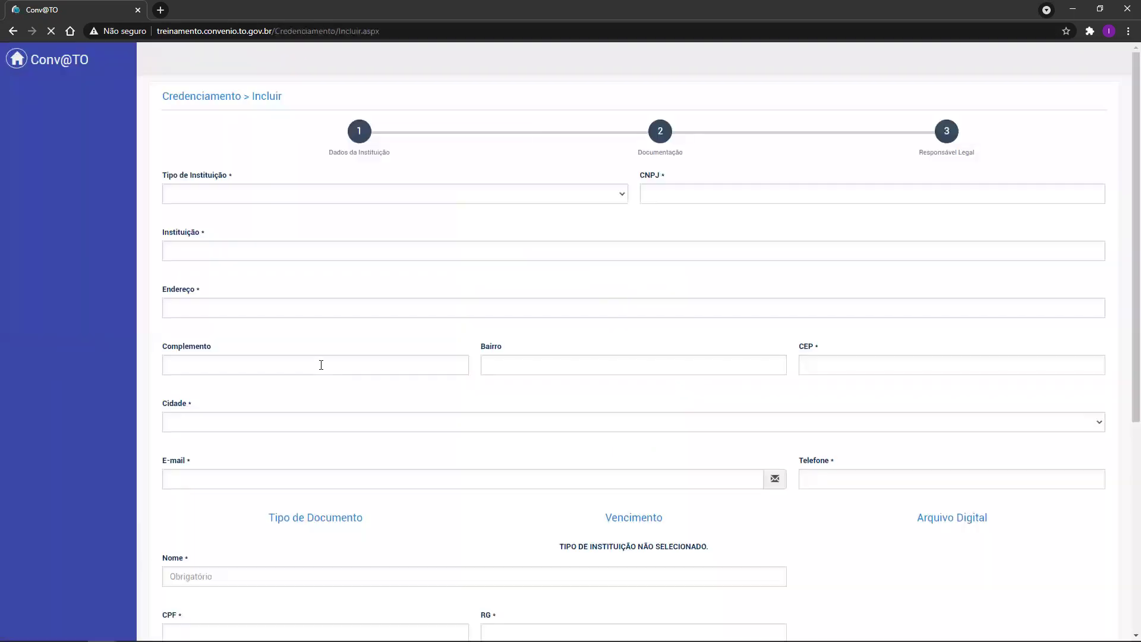
{"action": "scroll", "coordinate": [304, 337], "scroll_direction": "down", "scroll_amount": 1}
{"action": "scroll", "coordinate": [304, 339], "scroll_direction": "up", "scroll_amount": 1}
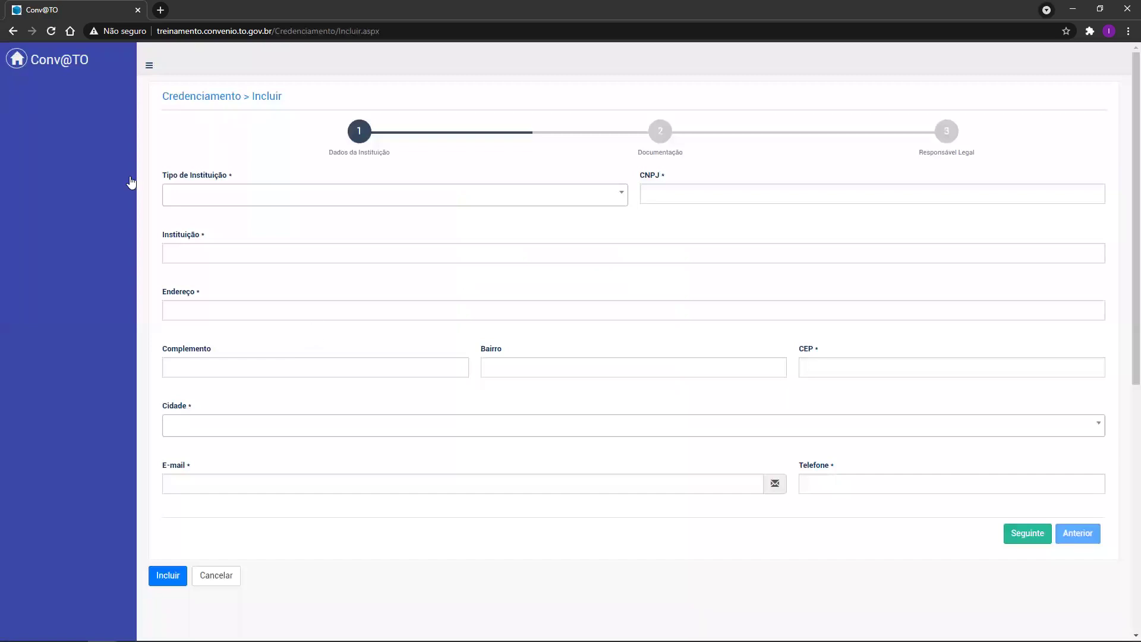
{"action": "left_click", "coordinate": [17, 59]}
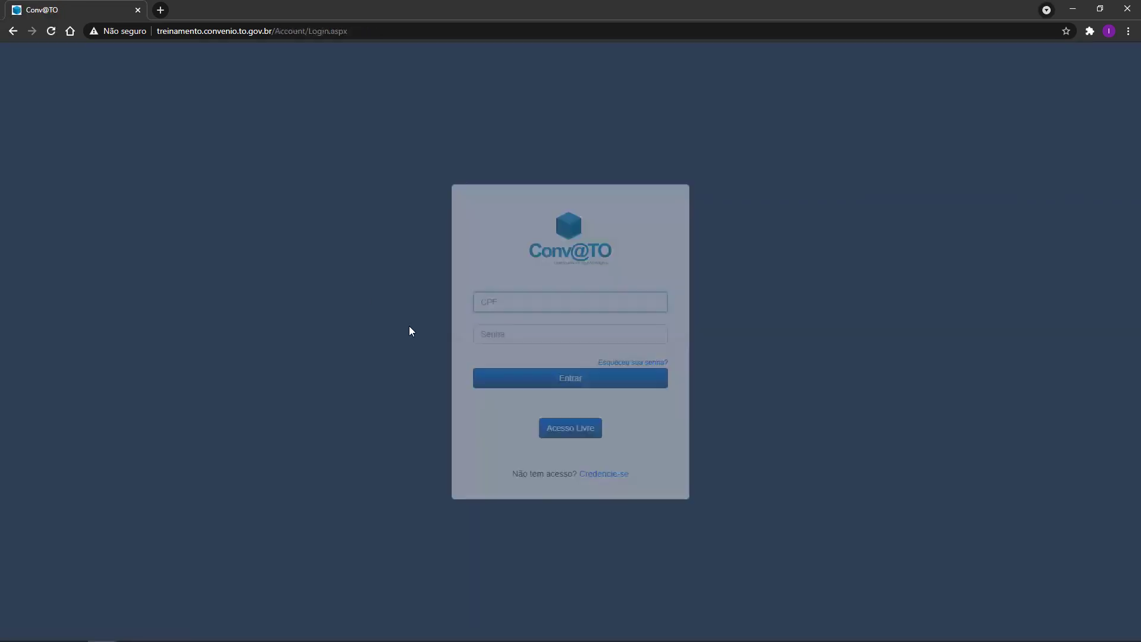
{"action": "left_click_drag", "start_coordinate": [518, 474], "coordinate": [576, 477]}
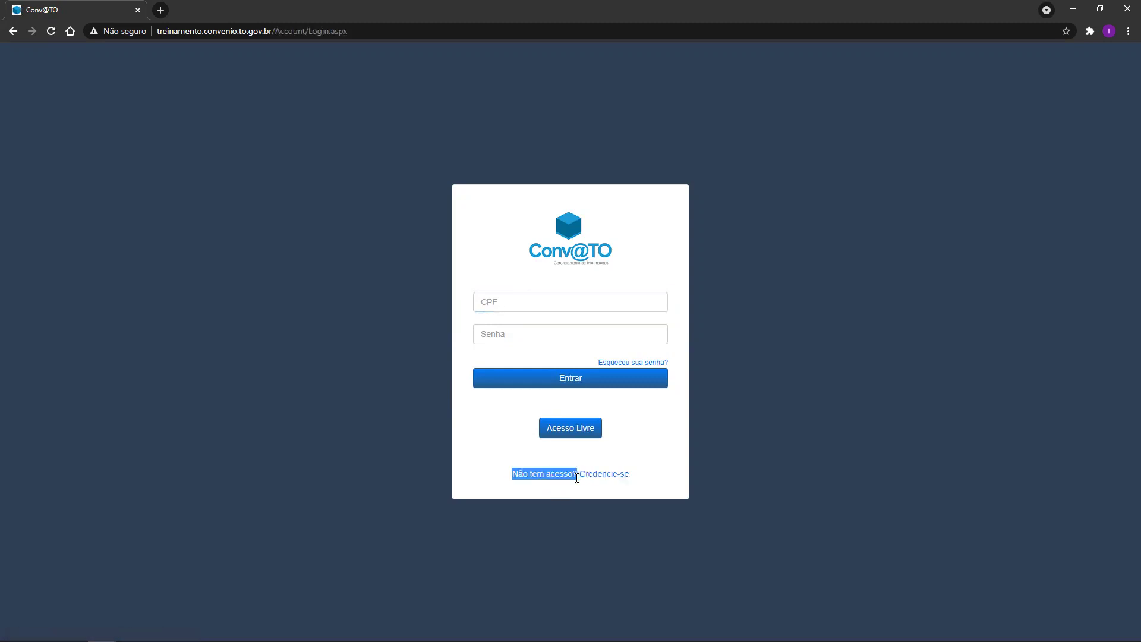
{"action": "left_click", "coordinate": [577, 496]}
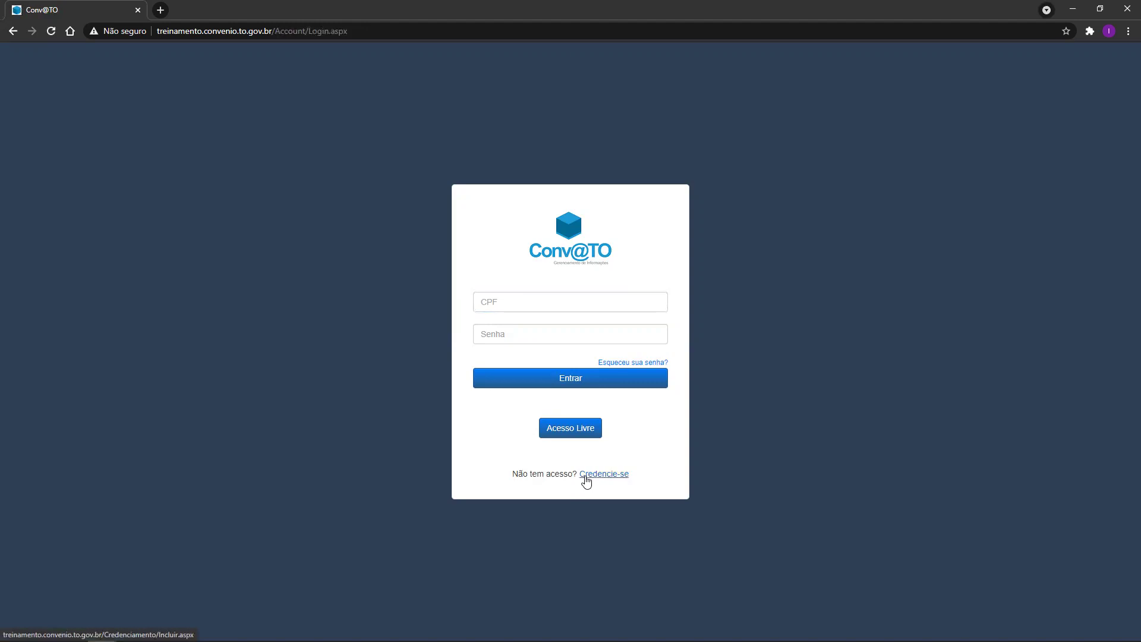
{"action": "left_click_drag", "start_coordinate": [644, 480], "coordinate": [531, 479]}
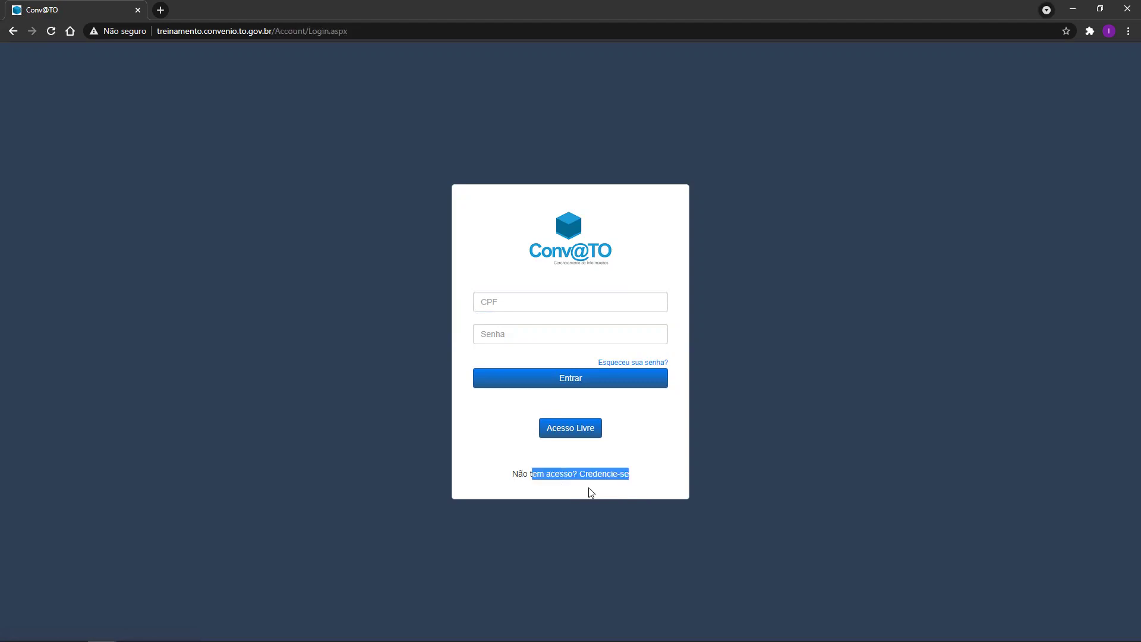
{"action": "left_click", "coordinate": [646, 484]}
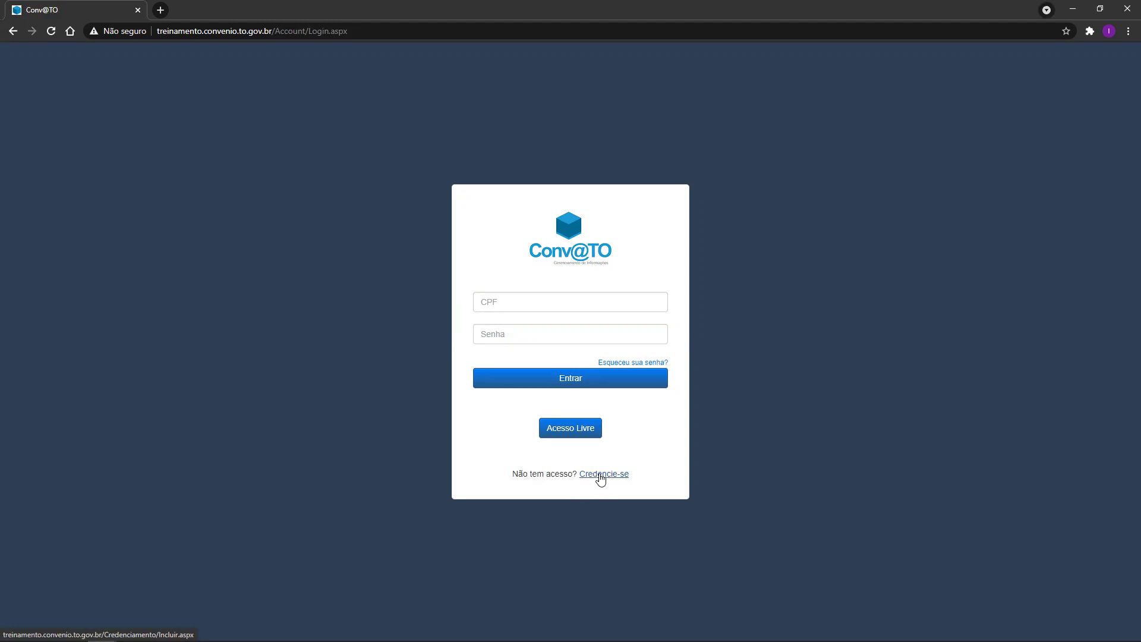
{"action": "left_click", "coordinate": [600, 478]}
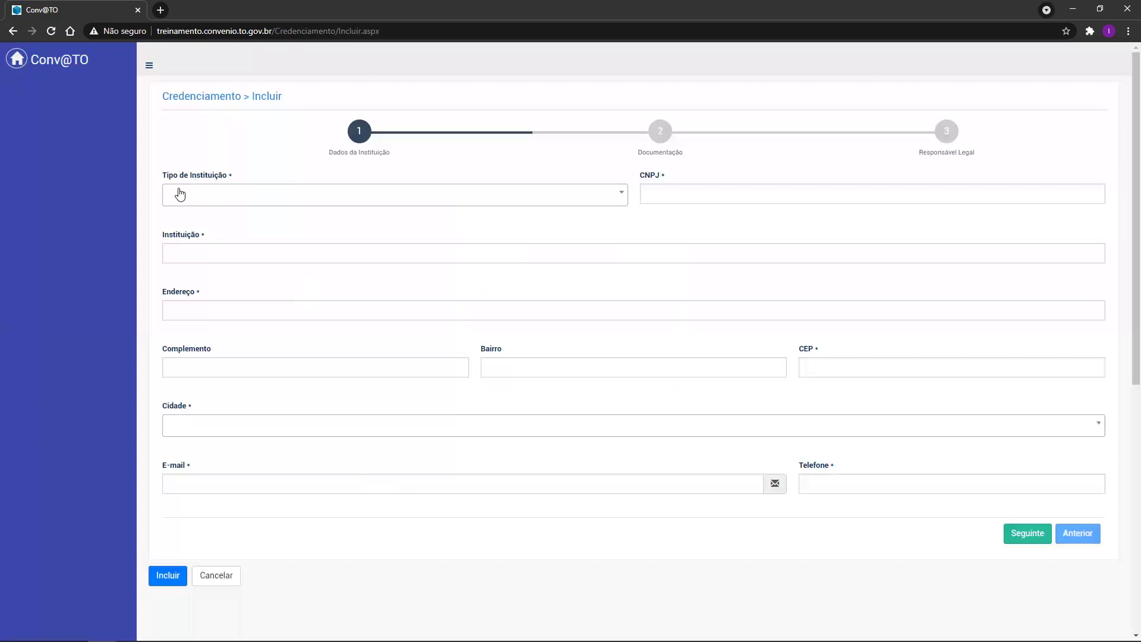
- Cancel the started form, reopen it via 'Credencie-se', and expand the Tipo de Instituição list
{"action": "left_click", "coordinate": [666, 191]}
{"action": "double_click", "coordinate": [665, 177]}
{"action": "left_click", "coordinate": [663, 190]}
{"action": "left_click", "coordinate": [214, 575]}
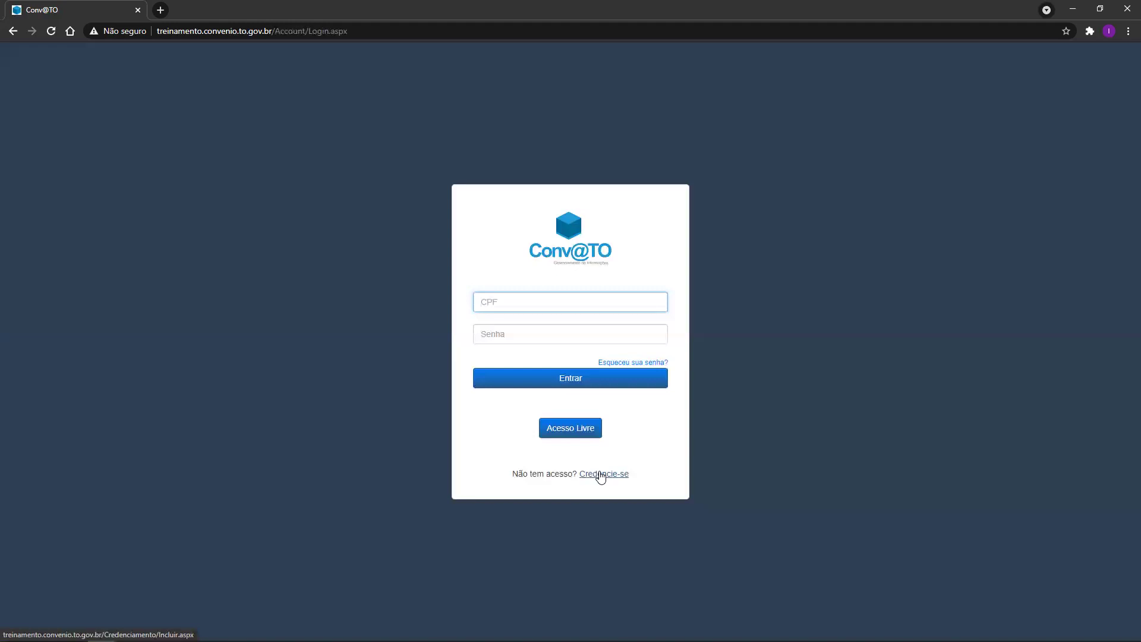
{"action": "left_click", "coordinate": [602, 476]}
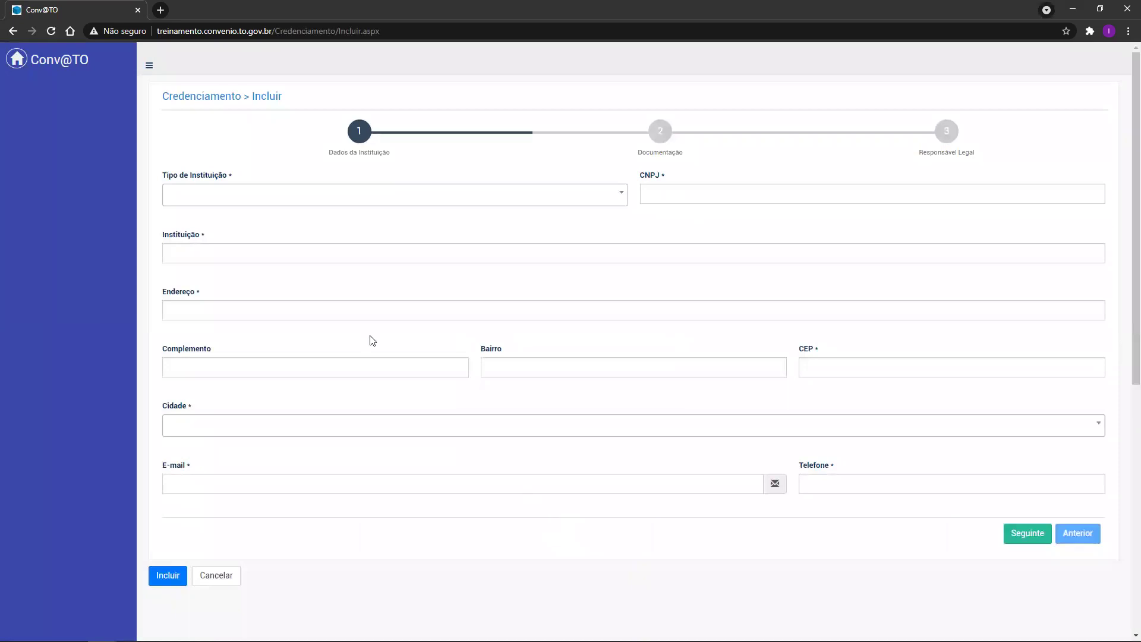
{"action": "left_click", "coordinate": [214, 201]}
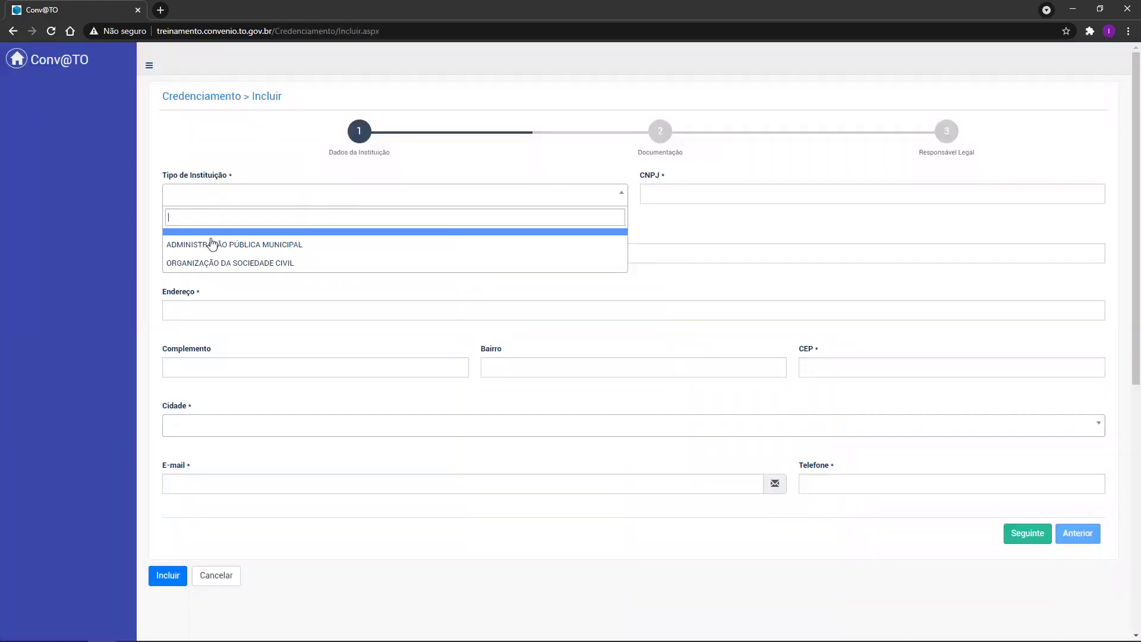
- Choose ORGANIZAÇÃO DA SOCIEDADE CIVIL, paste the CNPJ, and enter IKHON TECNOLOGIA, PALMAS and CEP 77000-000
{"action": "left_click", "coordinate": [217, 263]}
{"action": "left_click", "coordinate": [676, 197]}
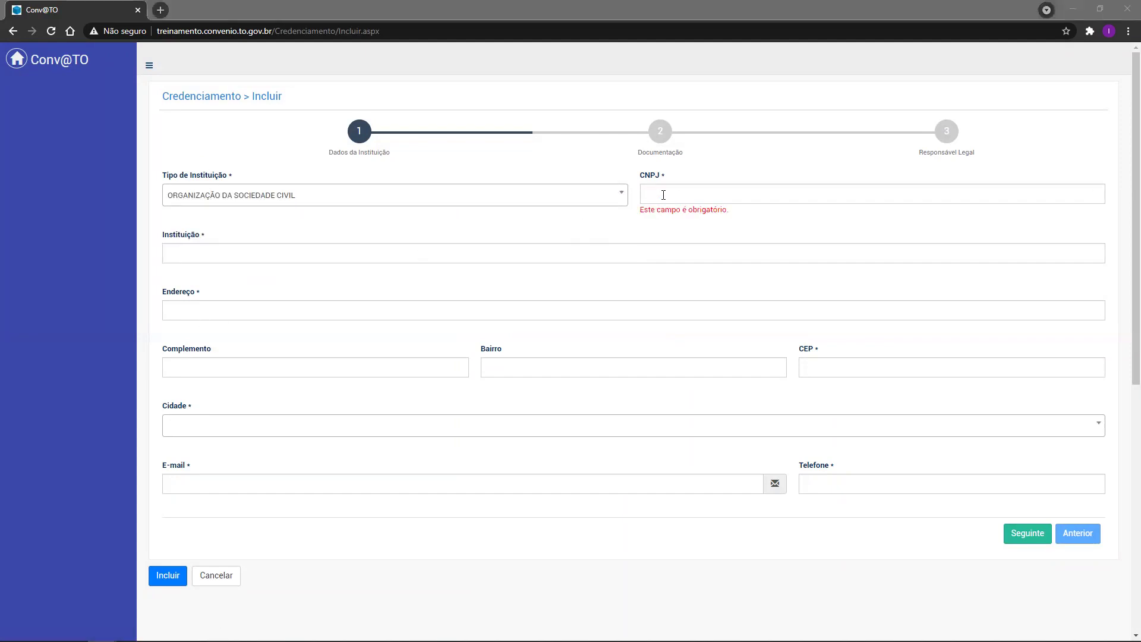
{"action": "left_click", "coordinate": [663, 195]}
{"action": "left_click", "coordinate": [278, 254]}
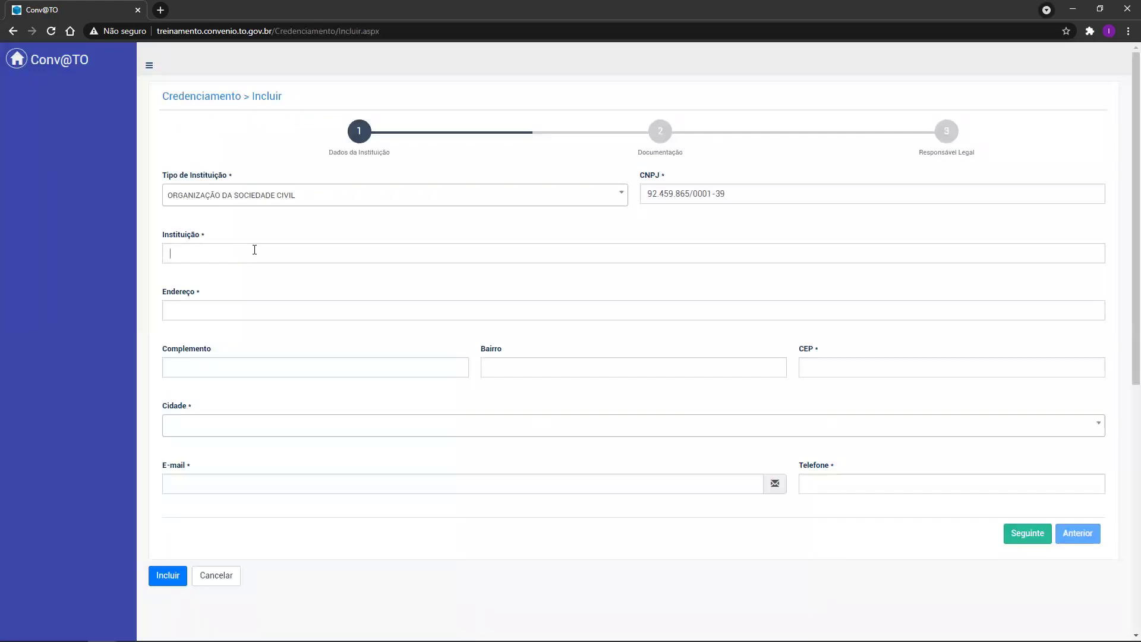
{"action": "type", "text": "IKHON TECNO"}
{"action": "type", "text": "LOGIA"}
{"action": "type", "text": "PALMAS"}
{"action": "type", "text": "77000-0"}
{"action": "type", "text": "00"}
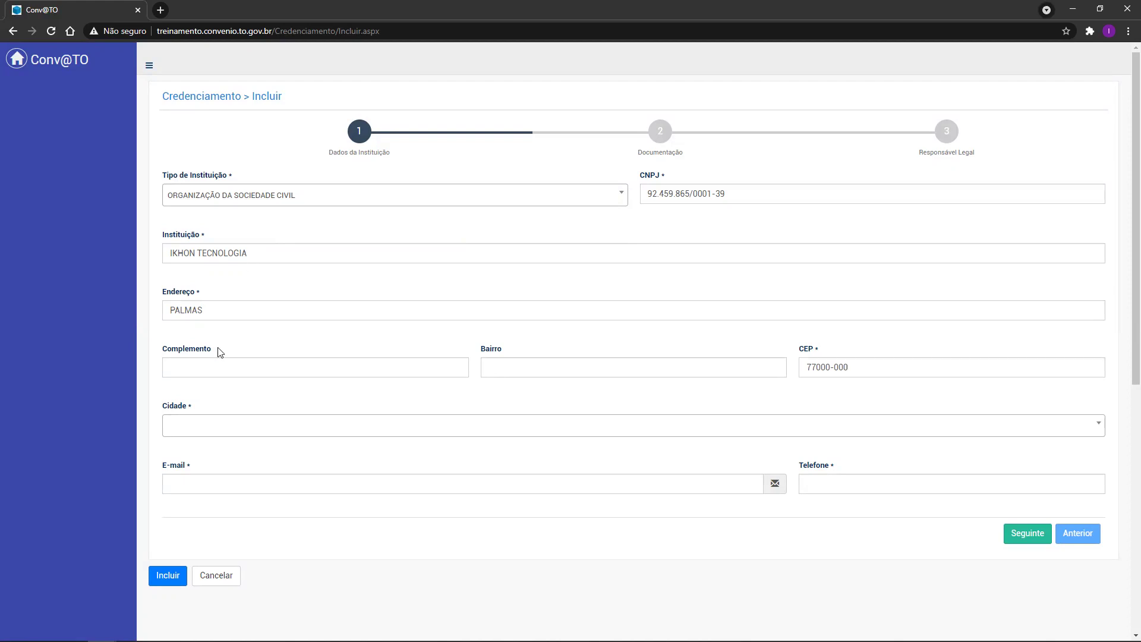
- Enter neighbourhood PLANO DIRETOR SUL and select Palmas as the city
{"action": "left_click", "coordinate": [524, 364]}
{"action": "type", "text": "PLANO DIR"}
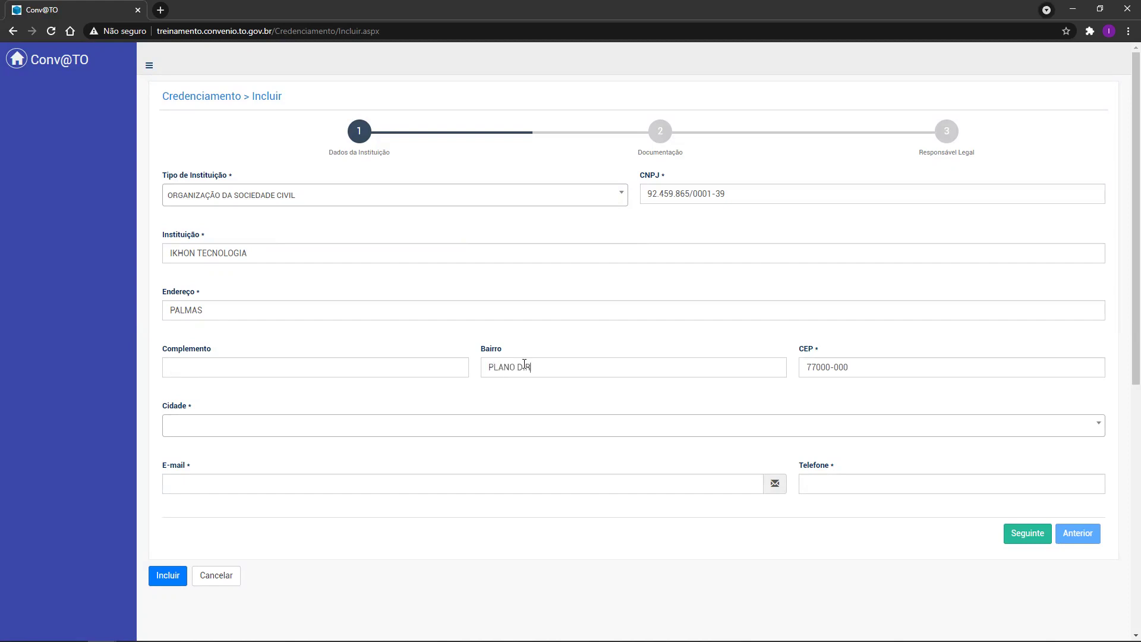
{"action": "type", "text": "ETOR SUL"}
{"action": "left_click", "coordinate": [276, 429]}
{"action": "type", "text": "Palmas"}
{"action": "key", "text": "Return"}
- Paste the contact e-mail address and type the institution's phone number
{"action": "type", "text": "email"}
{"action": "key", "text": "BackSpace"}
{"action": "key", "text": "BackSpace"}
{"action": "key", "text": "BackSpace"}
{"action": "key", "text": "BackSpace"}
{"action": "key", "text": "BackSpace"}
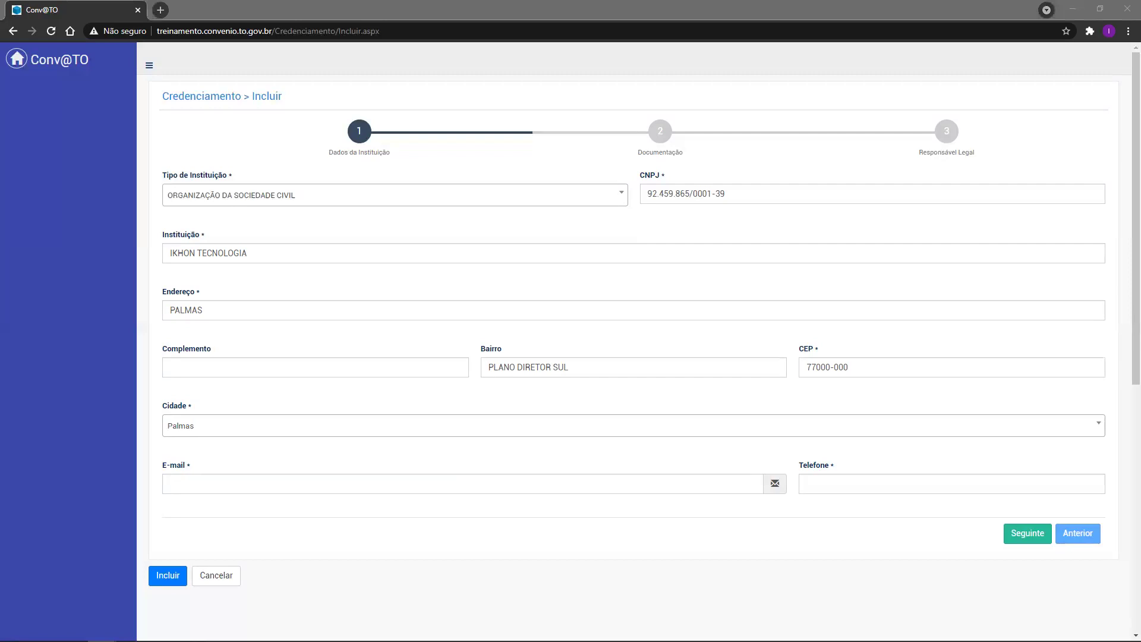
{"action": "left_click", "coordinate": [204, 479]}
{"action": "key", "text": "ctrl+v"}
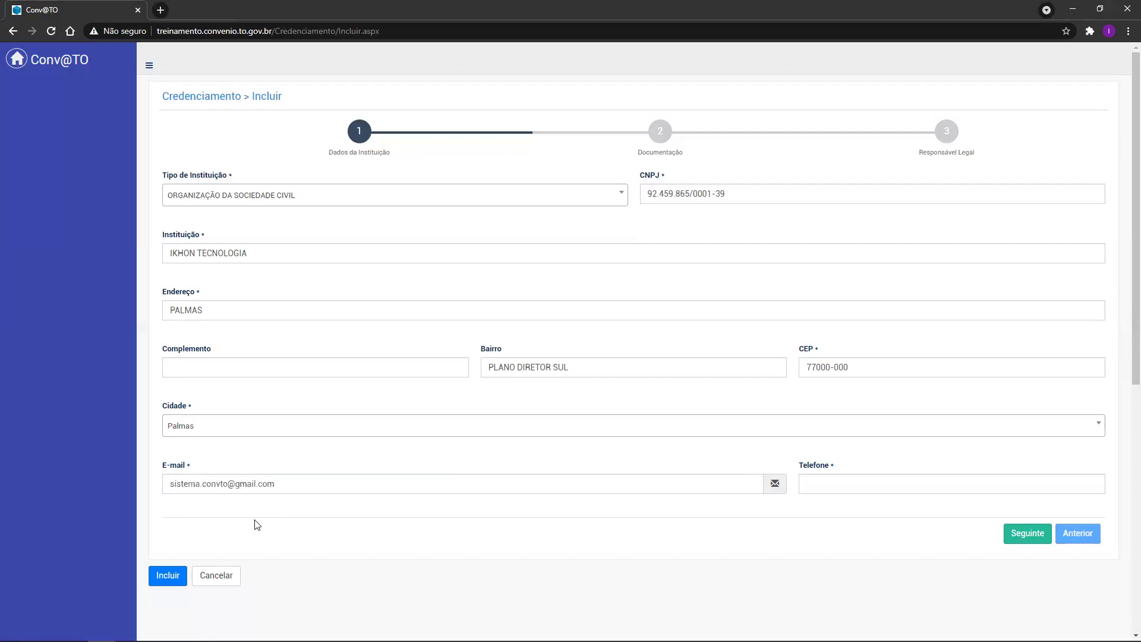
{"action": "type", "text": "63) 9999-9999"}
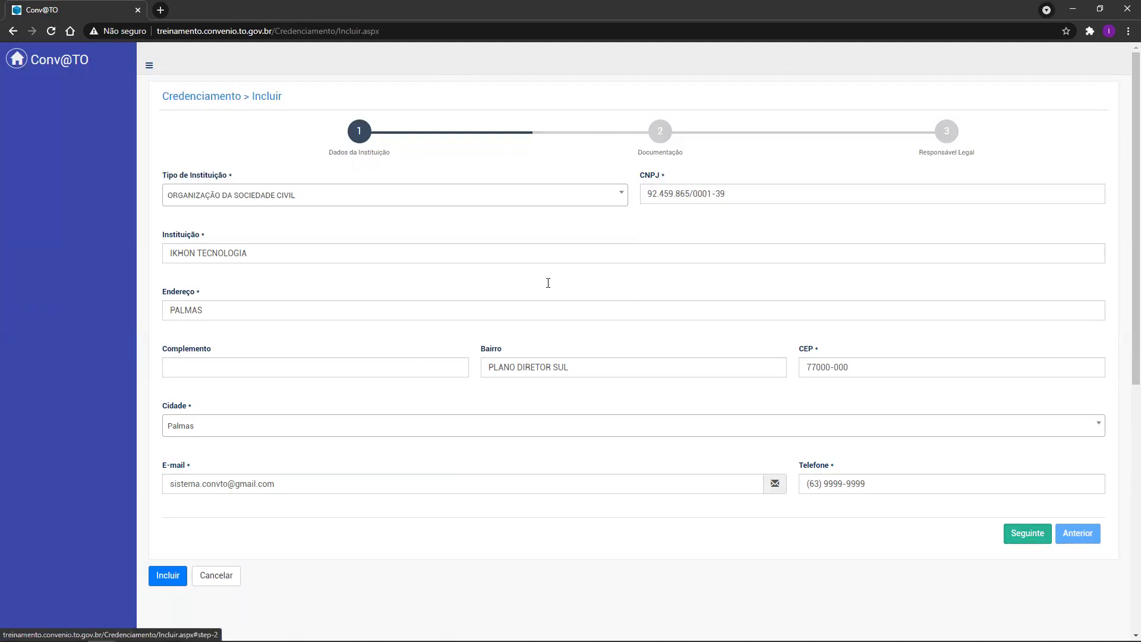
{"action": "left_click_drag", "start_coordinate": [236, 178], "coordinate": [230, 176]}
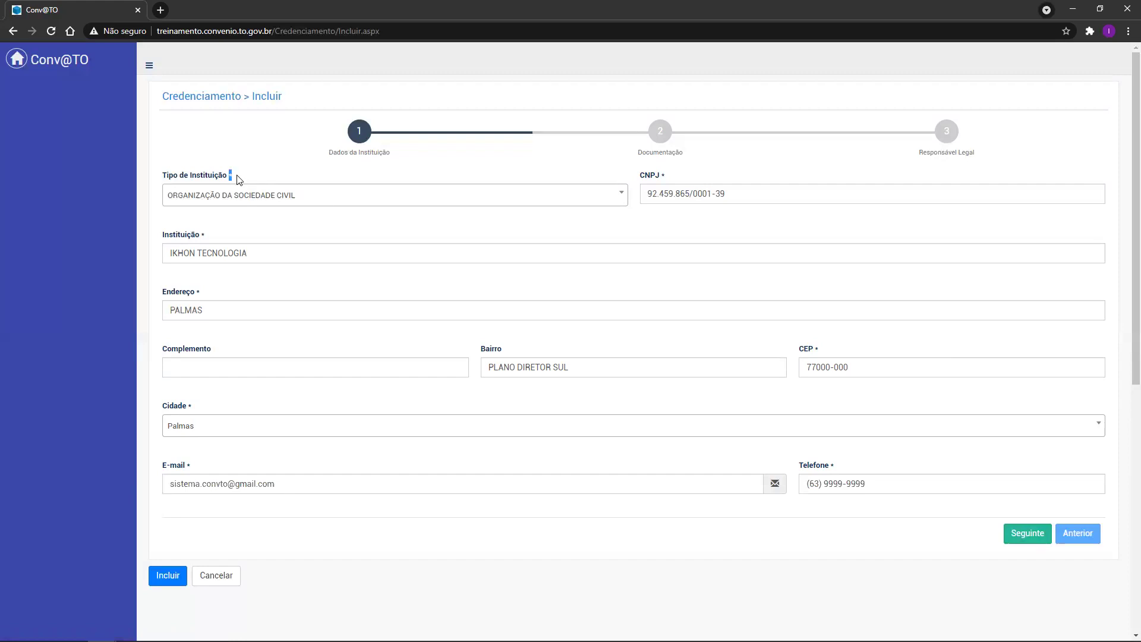
{"action": "left_click", "coordinate": [297, 270]}
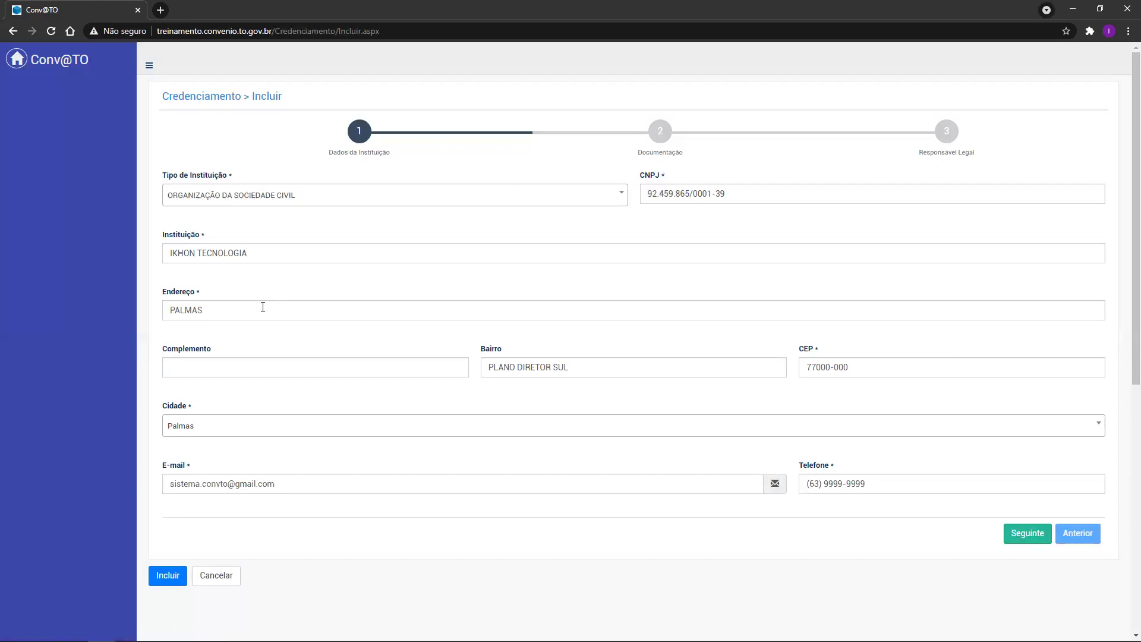
{"action": "left_click", "coordinate": [214, 308]}
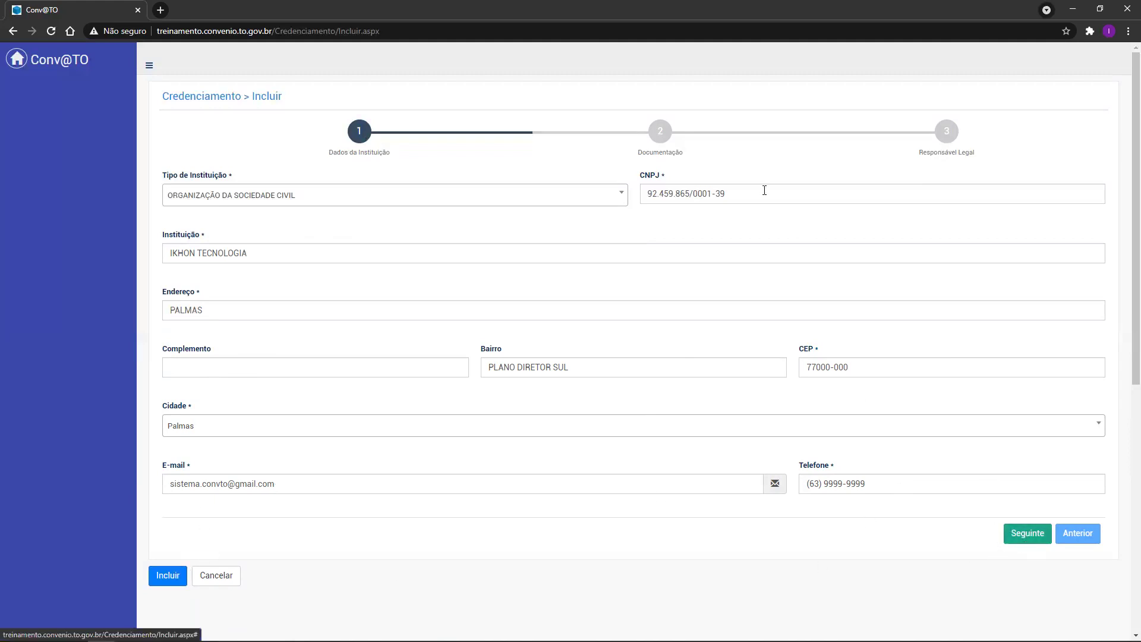
- Advance to step 2, Documentação, and review the five required documents: CNPJ, state, federal, municipal, FGTS
{"action": "left_click", "coordinate": [1036, 537]}
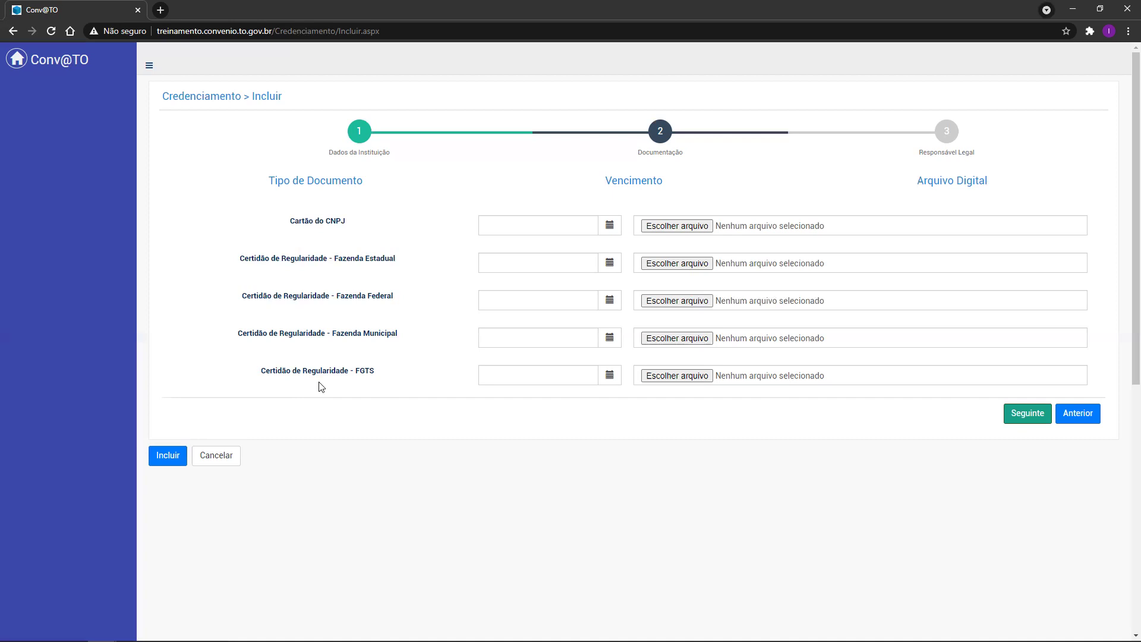
{"action": "left_click_drag", "start_coordinate": [299, 221], "coordinate": [345, 221]}
{"action": "left_click_drag", "start_coordinate": [247, 262], "coordinate": [382, 258]}
{"action": "left_click_drag", "start_coordinate": [289, 297], "coordinate": [387, 317]}
{"action": "left_click", "coordinate": [284, 338]}
{"action": "left_click_drag", "start_coordinate": [246, 334], "coordinate": [374, 341]}
{"action": "left_click_drag", "start_coordinate": [296, 372], "coordinate": [382, 382]}
{"action": "left_click", "coordinate": [390, 391]}
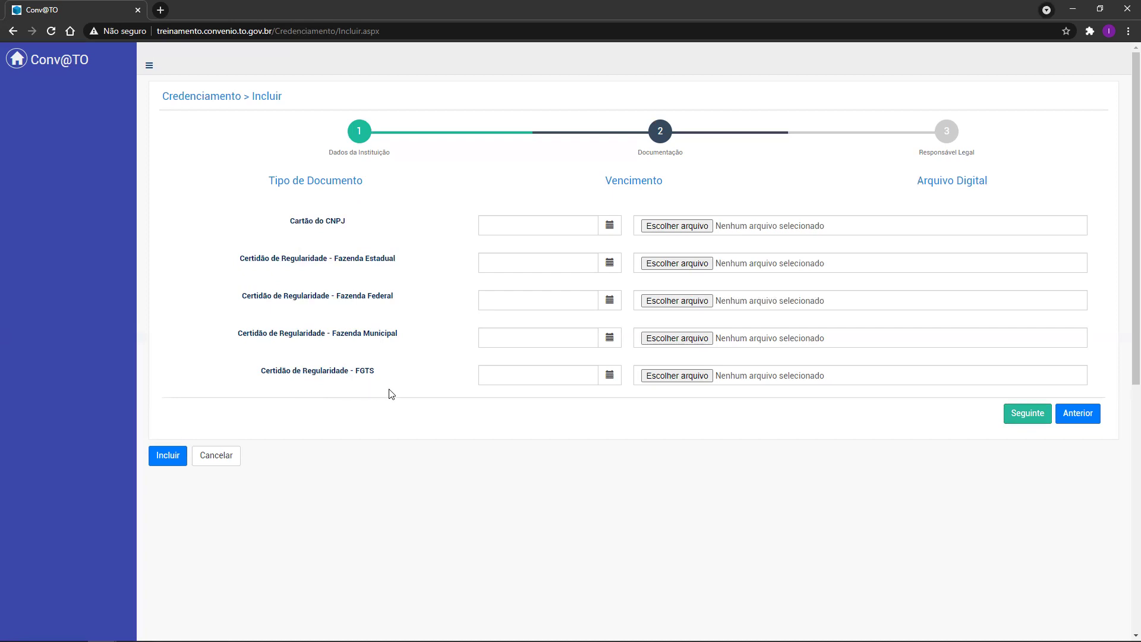
- Attach 7eba41612484f691e6fe25d89c716c7d.pdf to the Cartão do CNPJ and Fazenda Estadual rows
{"action": "double_click", "coordinate": [336, 222]}
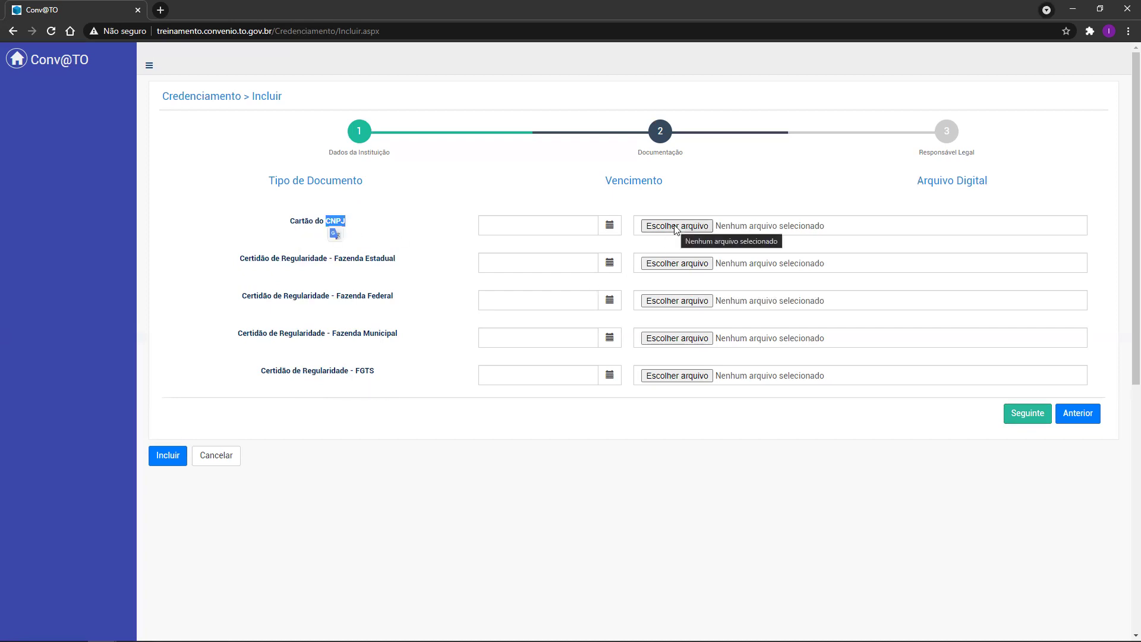
{"action": "left_click", "coordinate": [577, 190]}
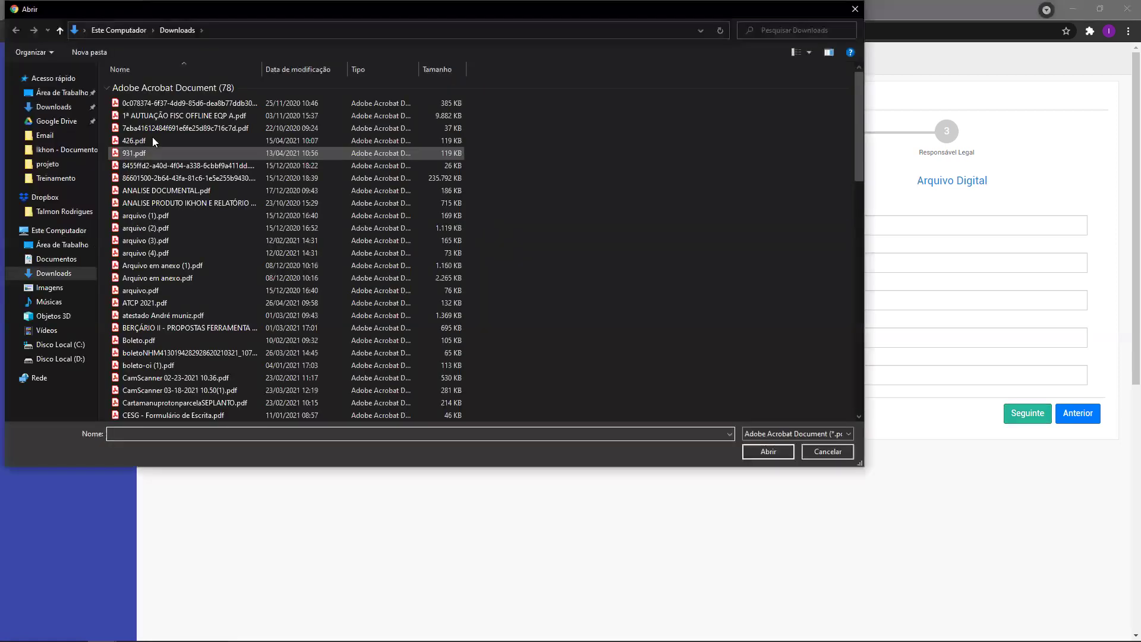
{"action": "double_click", "coordinate": [156, 129]}
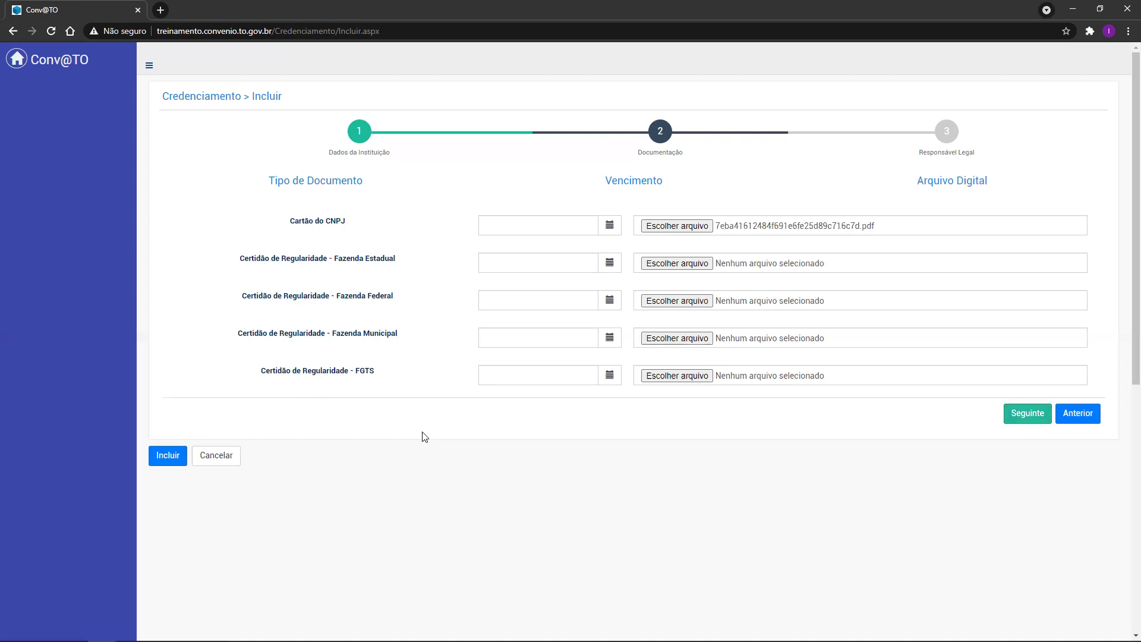
{"action": "left_click", "coordinate": [654, 263]}
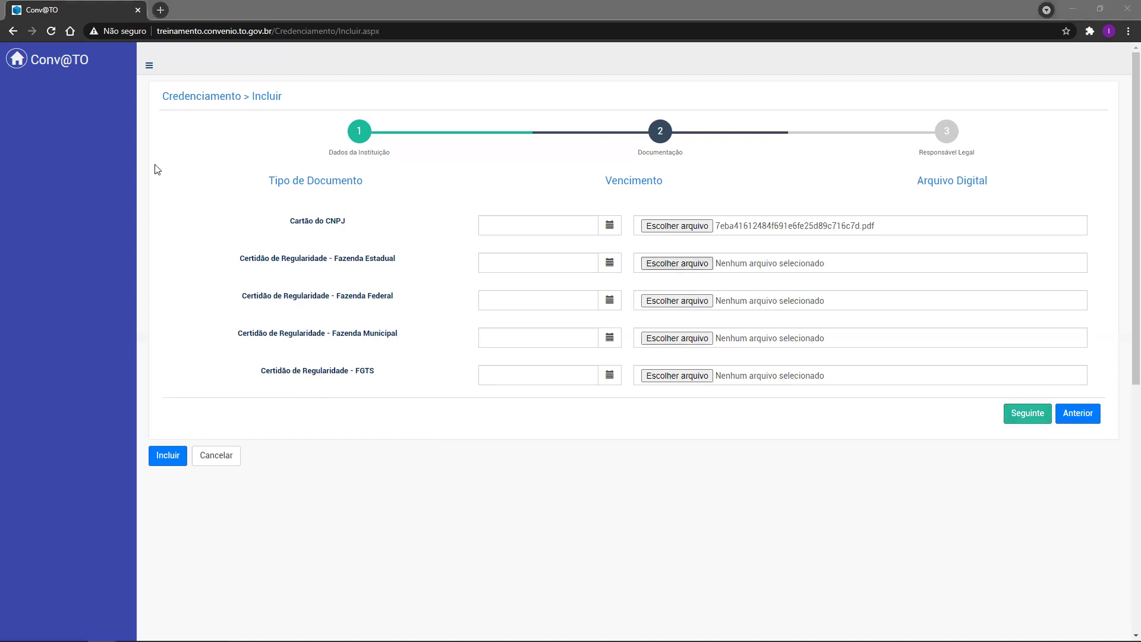
{"action": "double_click", "coordinate": [158, 131]}
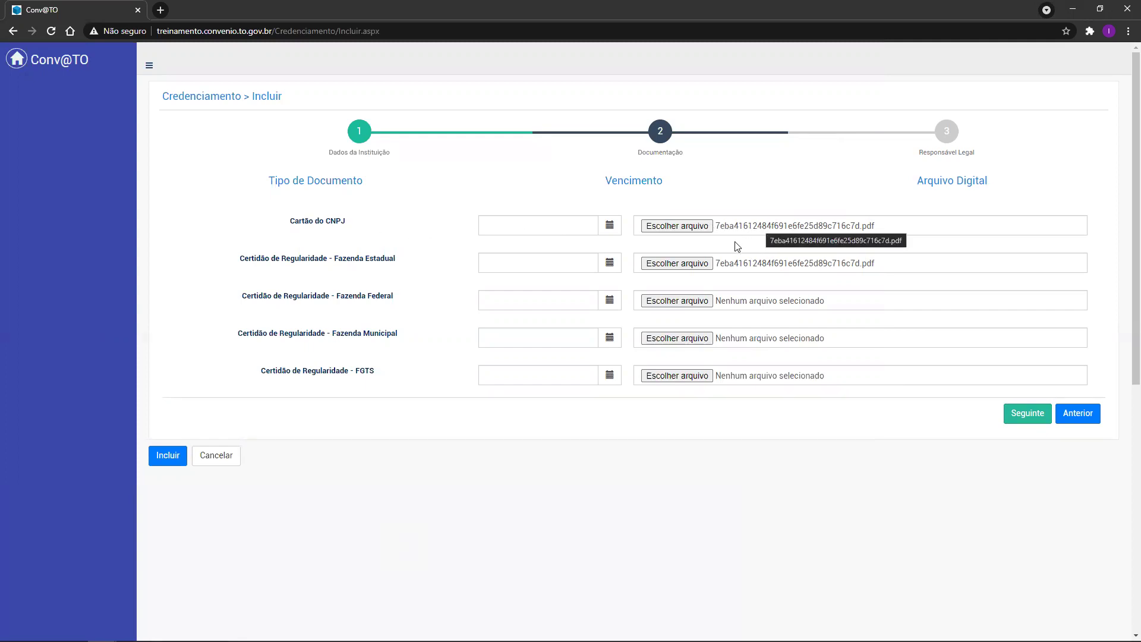
- Highlight the certificate names in the Fazenda Estadual and Fazenda Federal rows
{"action": "left_click_drag", "start_coordinate": [256, 262], "coordinate": [378, 262]}
{"action": "left_click", "coordinate": [379, 265]}
{"action": "triple_click", "coordinate": [375, 266]}
{"action": "left_click", "coordinate": [339, 278]}
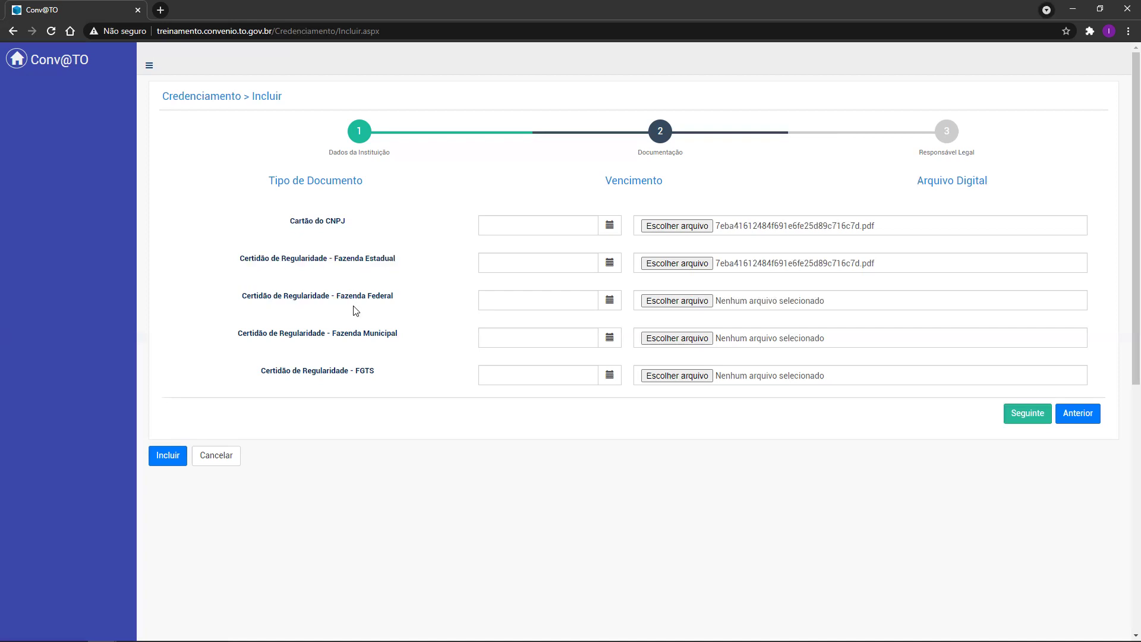
{"action": "left_click_drag", "start_coordinate": [345, 296], "coordinate": [394, 298]}
{"action": "left_click", "coordinate": [288, 334]}
{"action": "left_click", "coordinate": [1071, 420]}
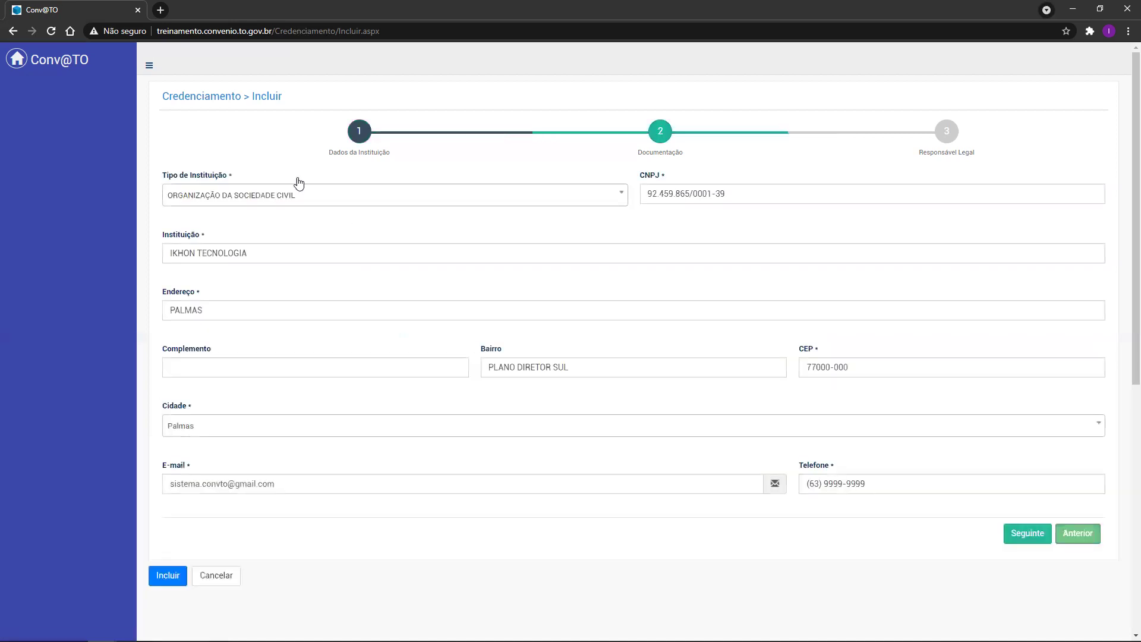
{"action": "left_click", "coordinate": [200, 198]}
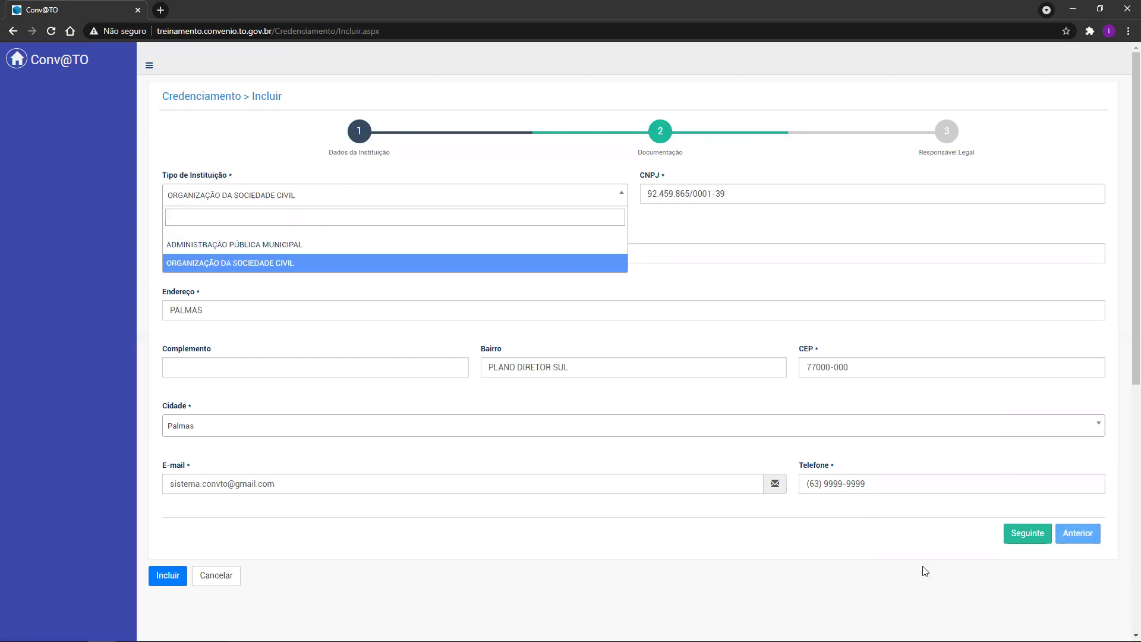
{"action": "left_click", "coordinate": [1023, 535]}
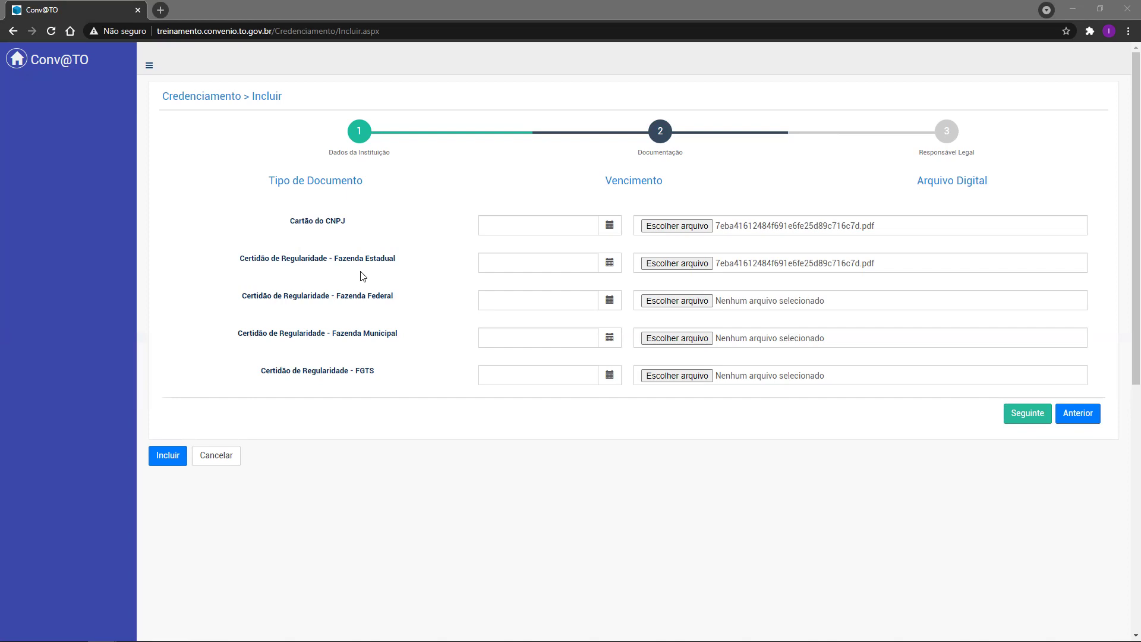
- Attach 7eba41612484f691e6fe25d89c716c7d.pdf to the Fazenda Federal, Fazenda Municipal and FGTS rows
{"action": "left_click", "coordinate": [684, 303]}
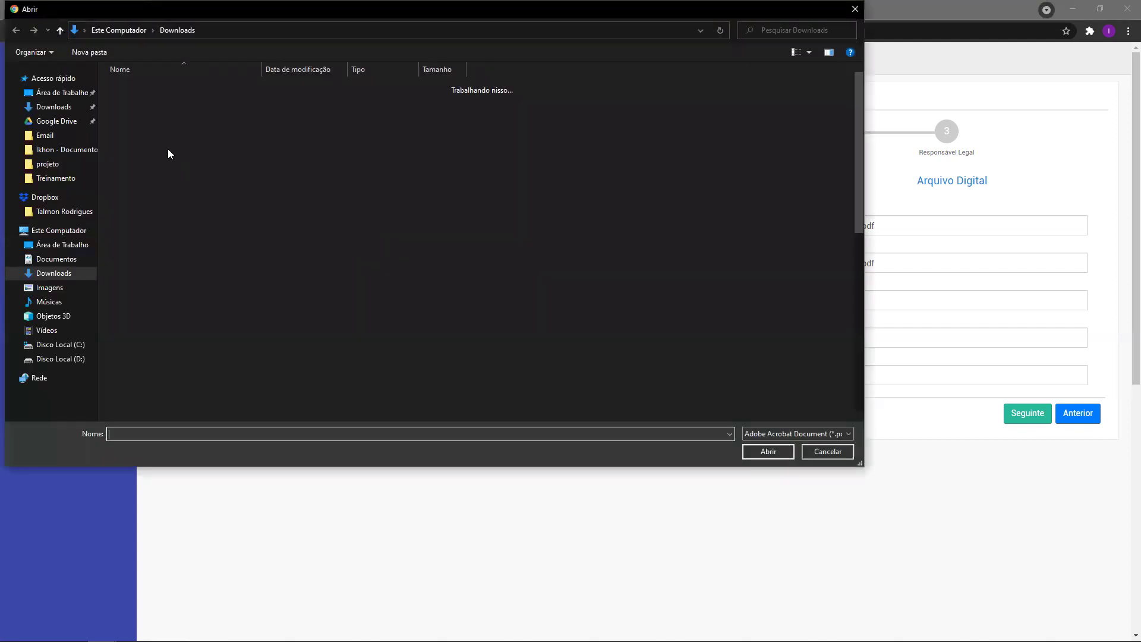
{"action": "double_click", "coordinate": [150, 128]}
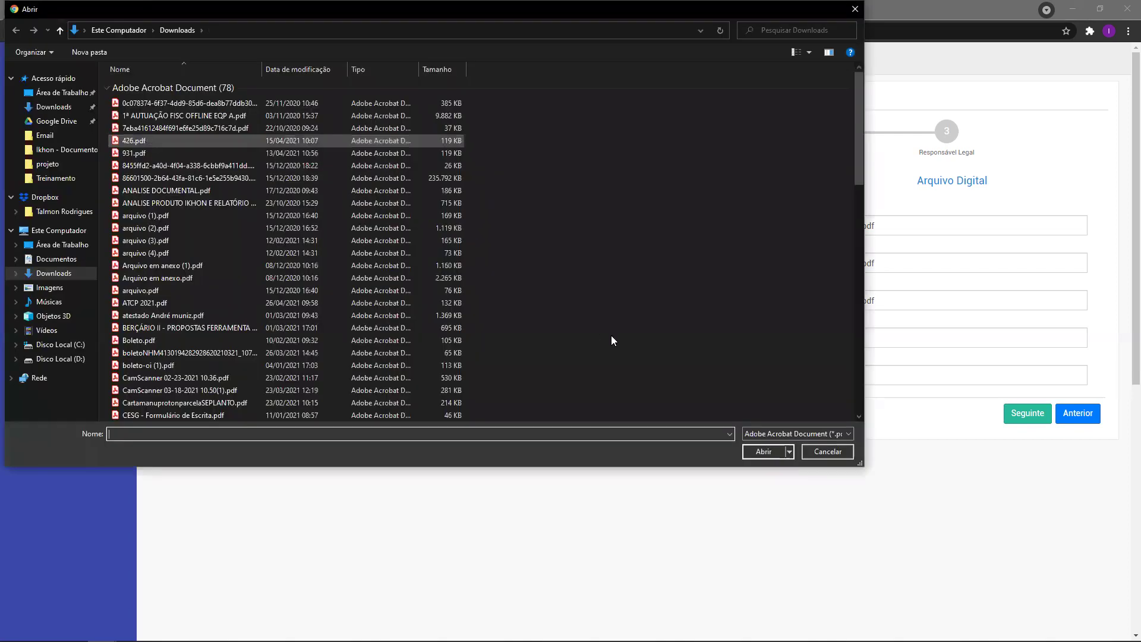
{"action": "left_click", "coordinate": [677, 374]}
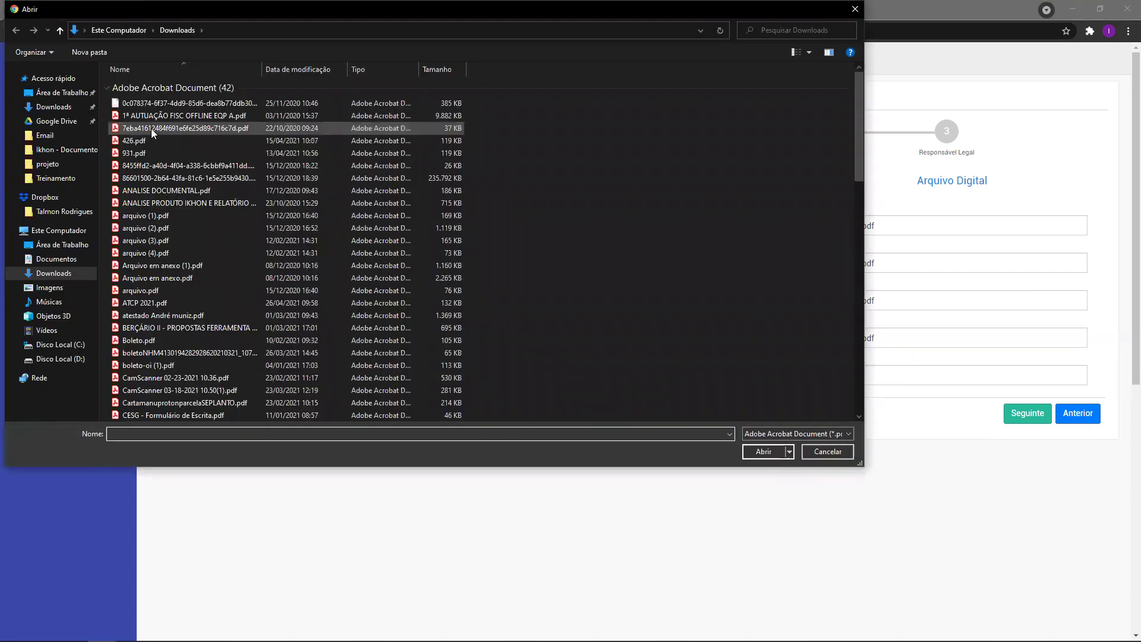
{"action": "double_click", "coordinate": [153, 129]}
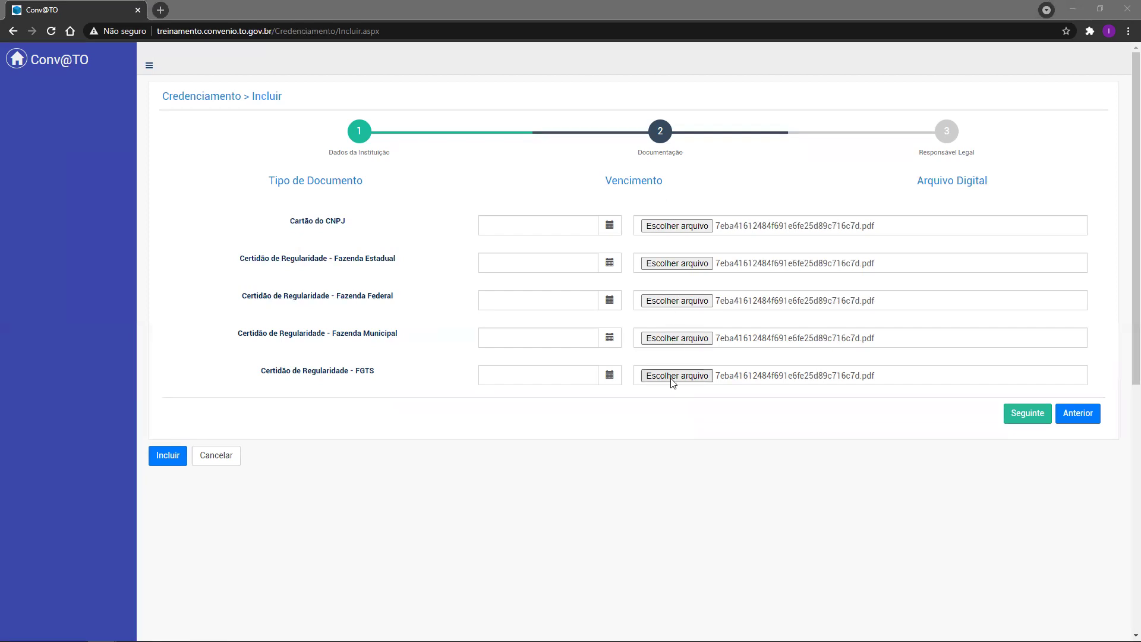
- Pick 31/08/2021 from the calendar as the Fazenda Estadual expiry date
{"action": "left_click", "coordinate": [520, 229]}
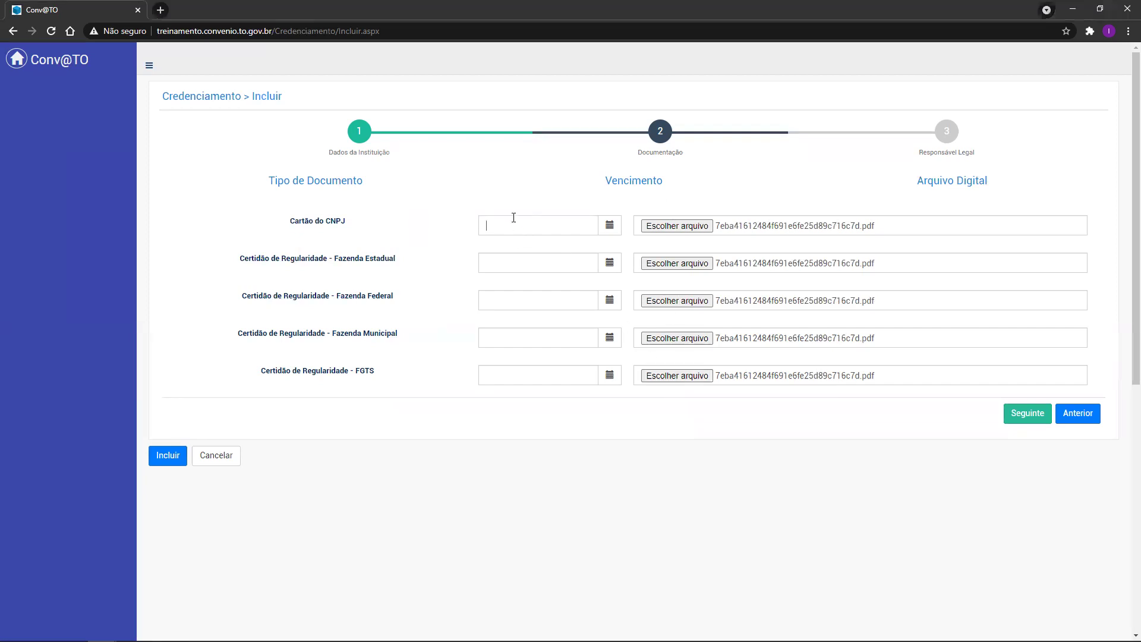
{"action": "double_click", "coordinate": [609, 179]}
{"action": "left_click", "coordinate": [606, 204]}
{"action": "double_click", "coordinate": [656, 179]}
{"action": "left_click", "coordinate": [502, 219]}
{"action": "left_click", "coordinate": [609, 262]}
{"action": "scroll", "coordinate": [551, 323], "scroll_direction": "down", "scroll_amount": 1}
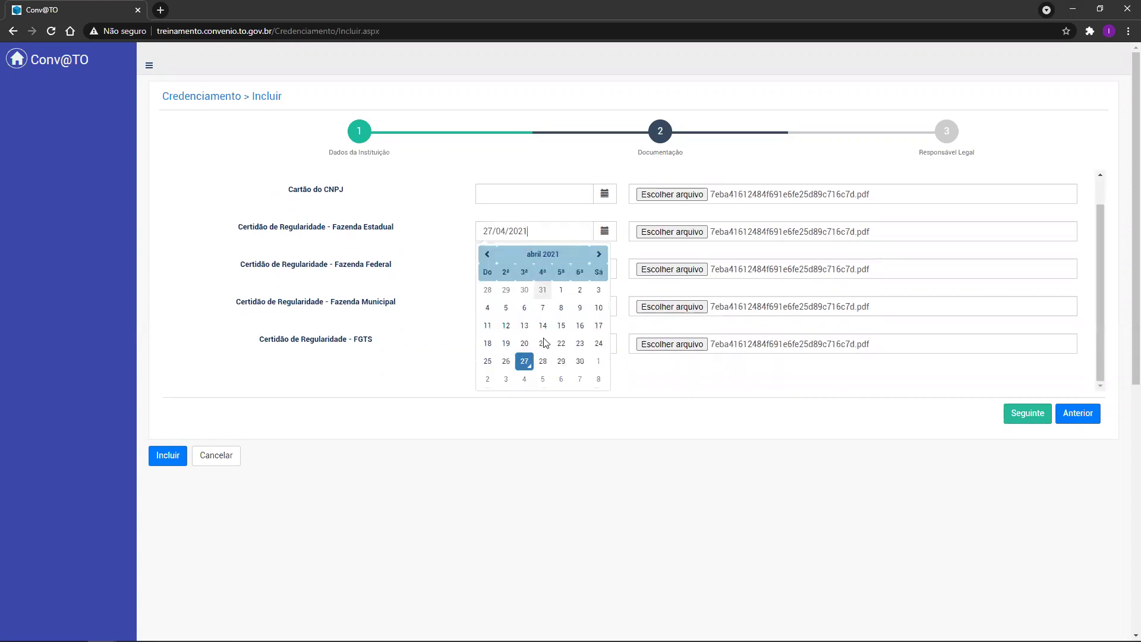
{"action": "left_click", "coordinate": [542, 254]}
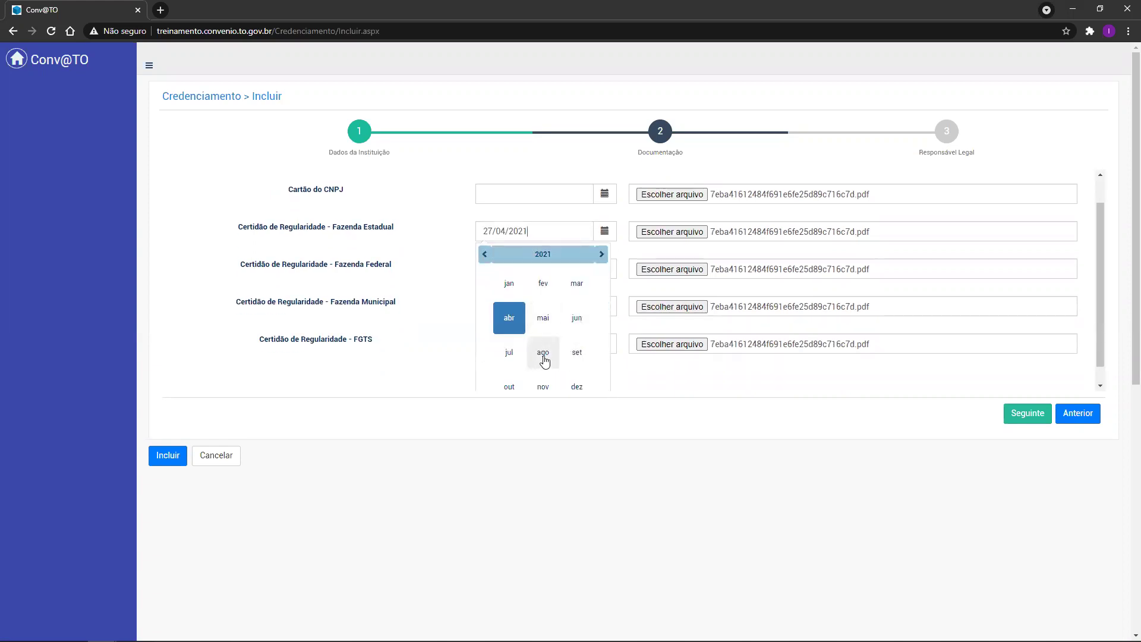
{"action": "left_click", "coordinate": [542, 355]}
{"action": "left_click", "coordinate": [524, 359]}
{"action": "left_click_drag", "start_coordinate": [530, 262], "coordinate": [438, 285]}
- Type 31/12/2021 as the Cartão do CNPJ expiry date
{"action": "left_click", "coordinate": [499, 300]}
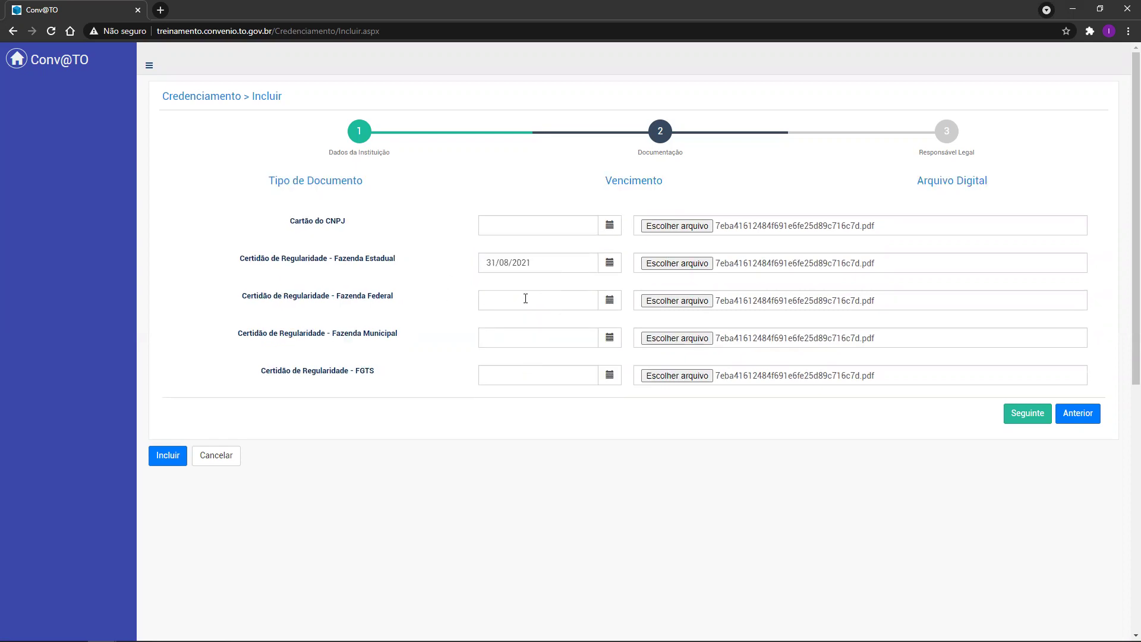
{"action": "scroll", "coordinate": [487, 231], "scroll_direction": "down", "scroll_amount": 1}
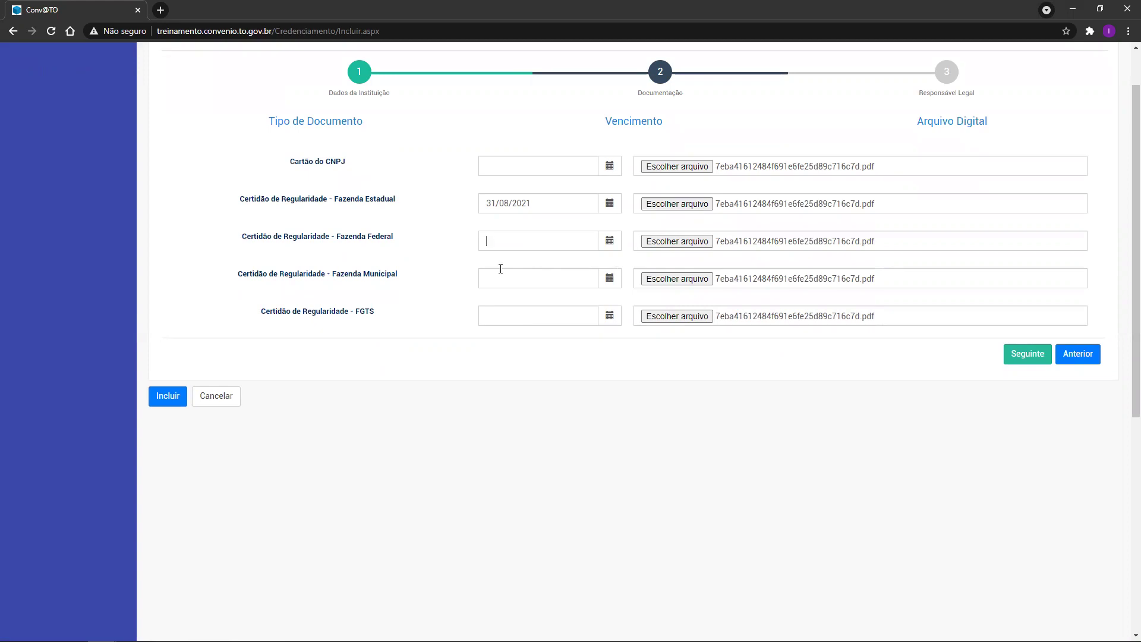
{"action": "left_click", "coordinate": [523, 163]}
{"action": "type", "text": "31/12/2021"}
- Select and copy the 31/12/2021 Cartão do CNPJ expiry date
{"action": "left_click_drag", "start_coordinate": [534, 166], "coordinate": [453, 201]}
{"action": "scroll", "coordinate": [502, 257], "scroll_direction": "up", "scroll_amount": 1}
{"action": "left_click_drag", "start_coordinate": [541, 267], "coordinate": [532, 237]}
{"action": "left_click", "coordinate": [564, 224]}
{"action": "double_click", "coordinate": [564, 224]}
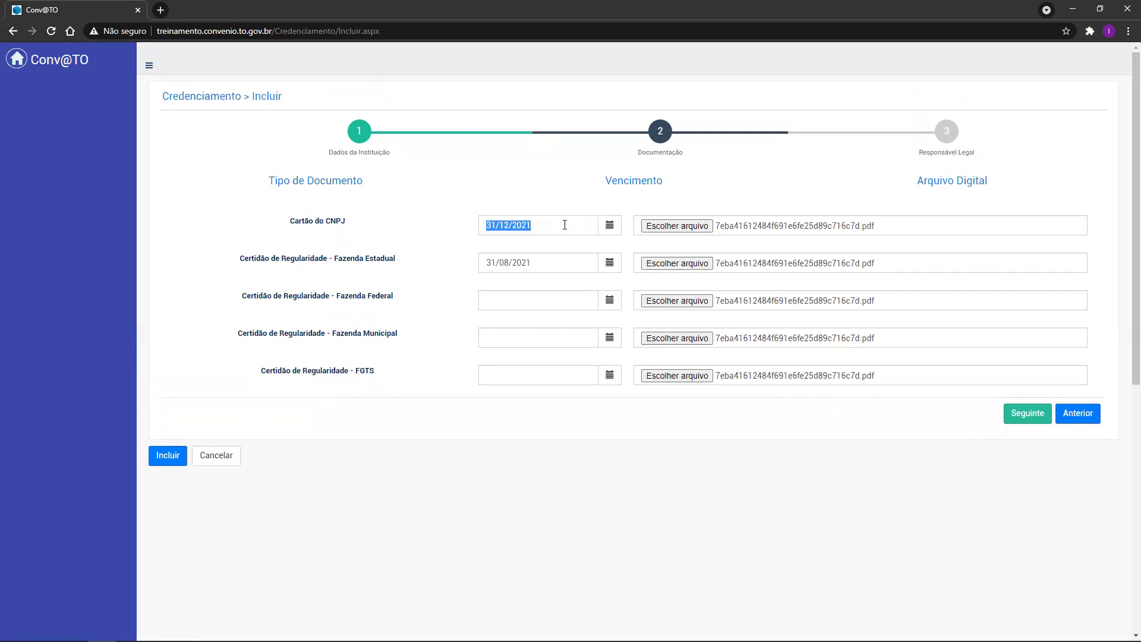
{"action": "left_click_drag", "start_coordinate": [483, 228], "coordinate": [569, 224]}
{"action": "key", "text": "Right"}
{"action": "key", "text": "ctrl+a"}
{"action": "left_click", "coordinate": [507, 304]}
{"action": "left_click_drag", "start_coordinate": [530, 225], "coordinate": [381, 234]}
{"action": "left_click", "coordinate": [465, 408]}
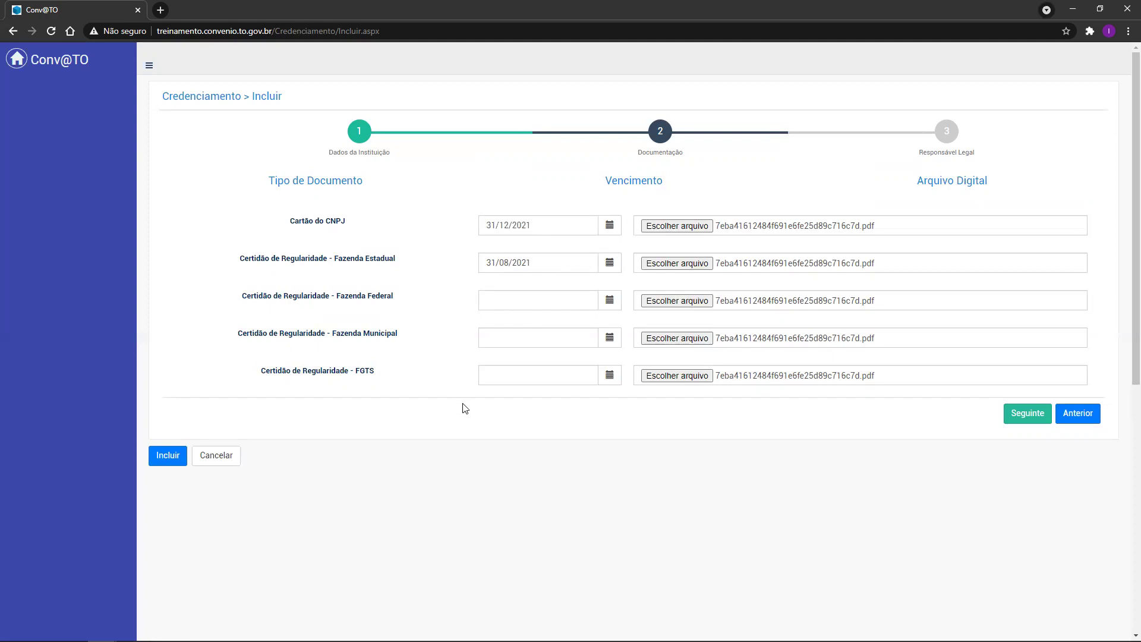
{"action": "left_click_drag", "start_coordinate": [530, 226], "coordinate": [442, 230]}
{"action": "key", "text": "ctrl+c"}
- Paste 31/12/2021 into the Federal, Municipal and FGTS expiry dates and continue to Responsável Legal
{"action": "left_click", "coordinate": [499, 300]}
{"action": "key", "text": "ctrl+v"}
{"action": "left_click", "coordinate": [502, 337]}
{"action": "key", "text": "ctrl+v"}
{"action": "left_click", "coordinate": [502, 374]}
{"action": "key", "text": "ctrl+v"}
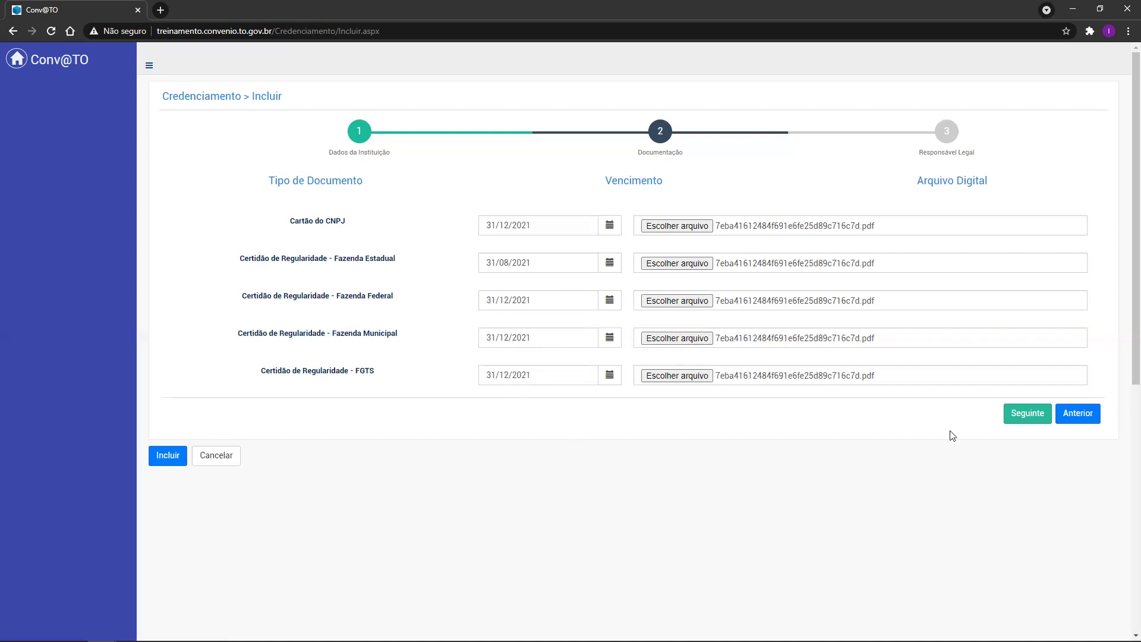
{"action": "left_click", "coordinate": [1028, 412]}
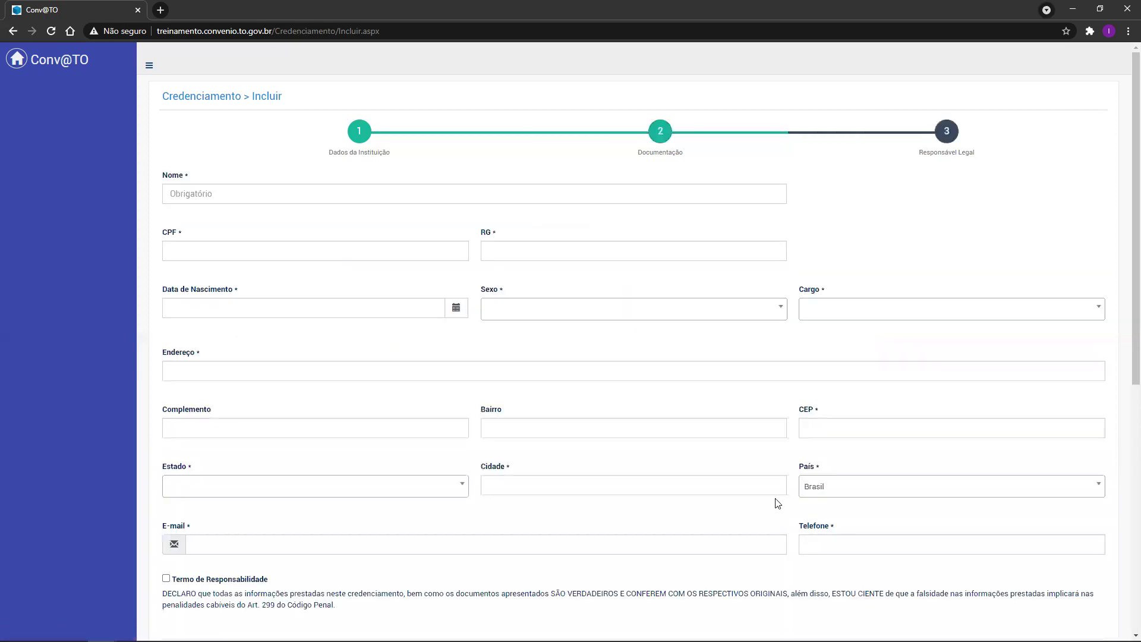
{"action": "scroll", "coordinate": [772, 493], "scroll_direction": "down", "scroll_amount": 2}
{"action": "scroll", "coordinate": [764, 486], "scroll_direction": "up", "scroll_amount": 1}
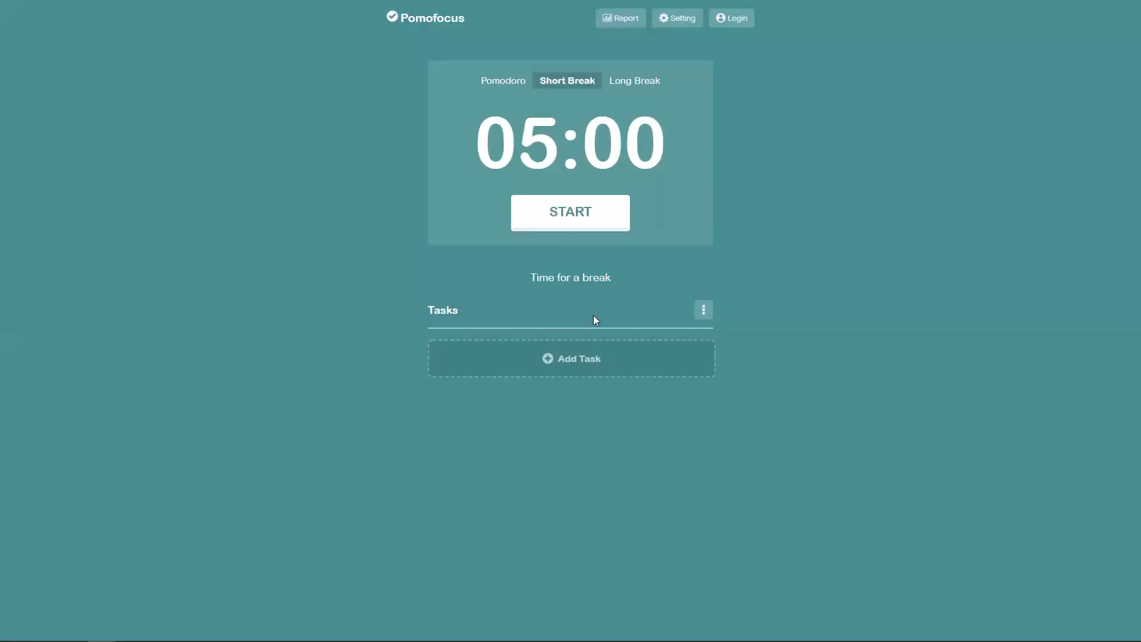
- Start the 25:00 Pomodoro countdown in Pomofocus
{"action": "left_click", "coordinate": [569, 230]}
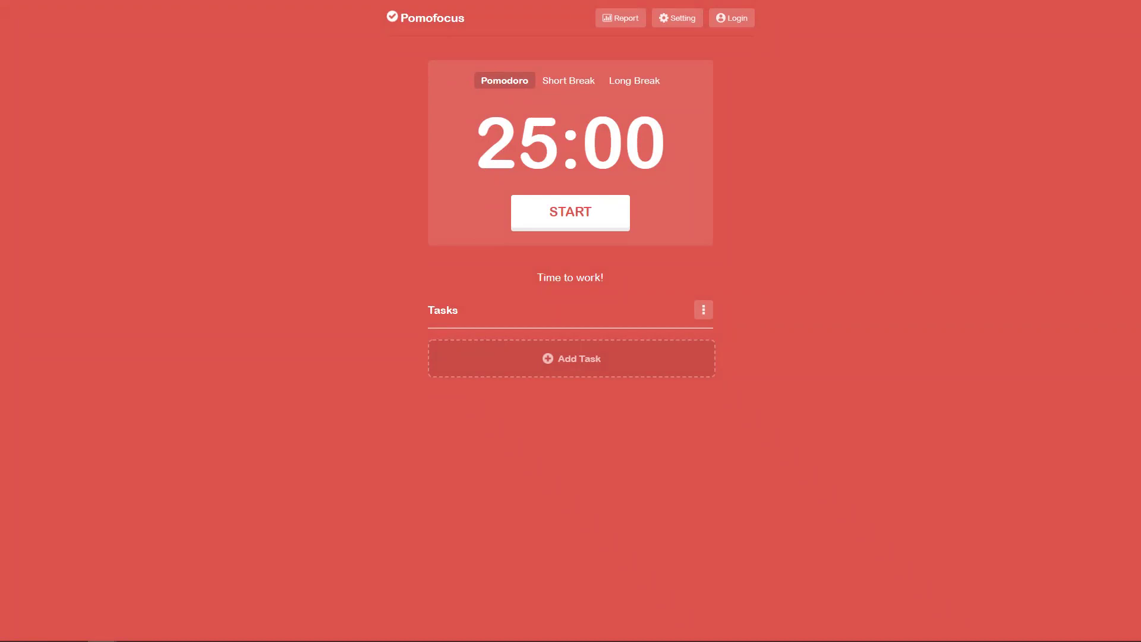
{"action": "left_click", "coordinate": [571, 215]}
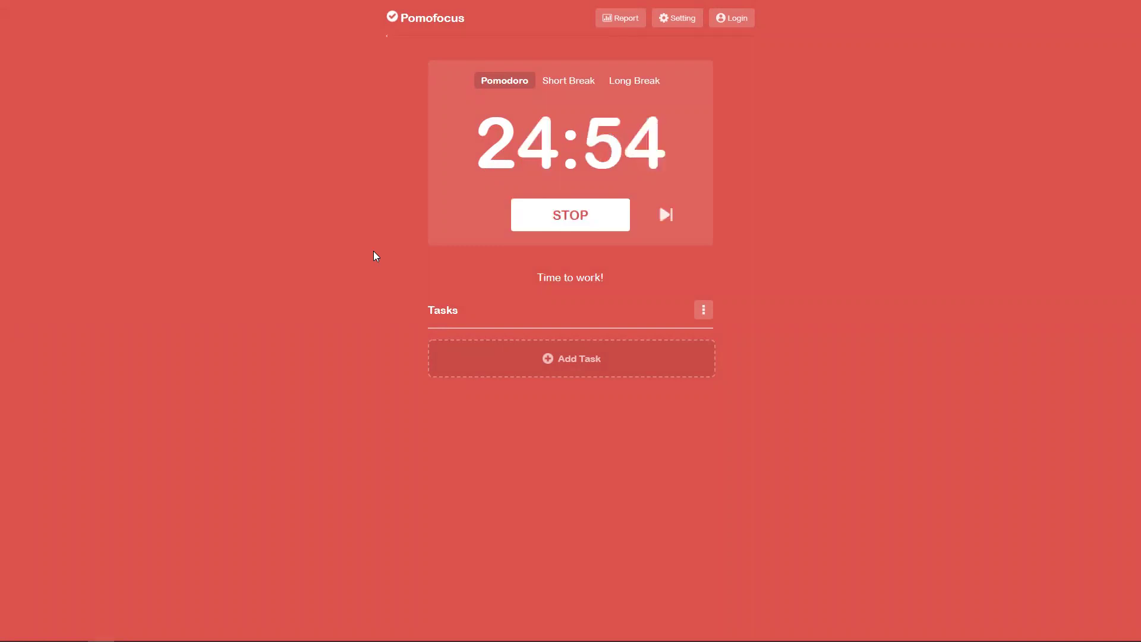
{"action": "key", "text": "ctrl+Tab"}
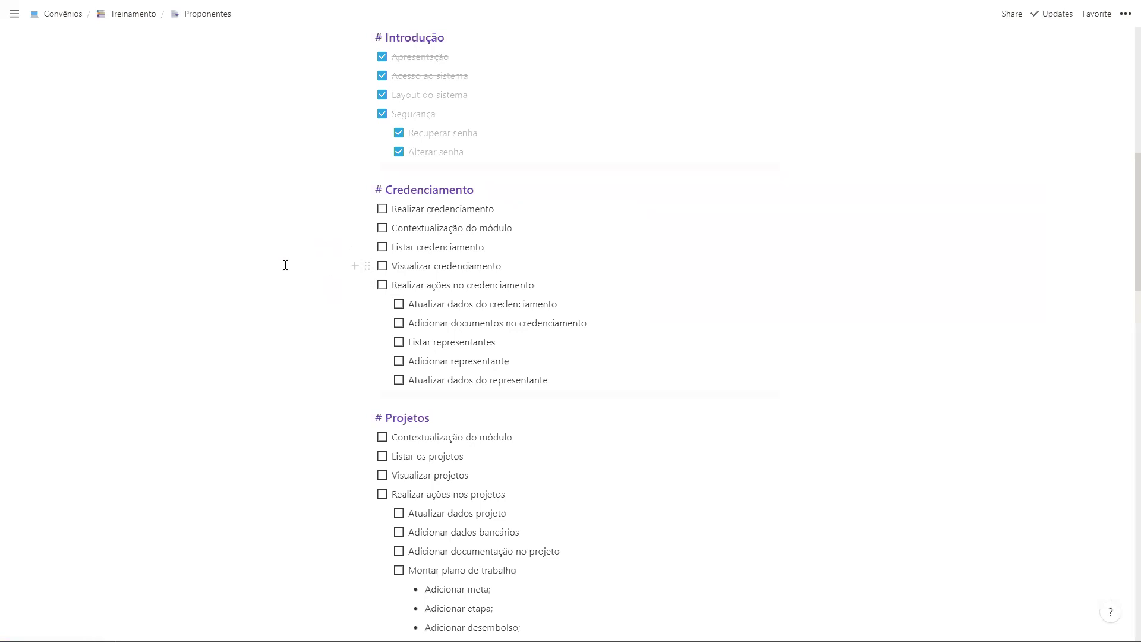
- Return to the browser form and re-enter step 3, Responsável Legal, scrolling through its empty fields
{"action": "key", "text": "alt+Tab"}
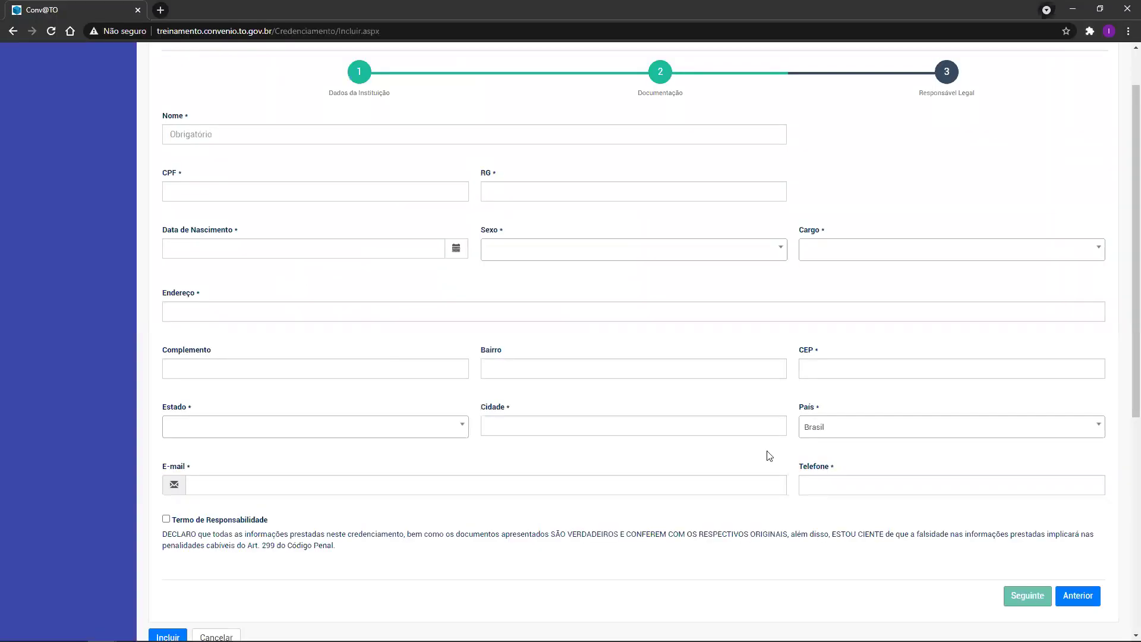
{"action": "scroll", "coordinate": [1090, 527], "scroll_direction": "down", "scroll_amount": 3}
{"action": "left_click", "coordinate": [1081, 419]}
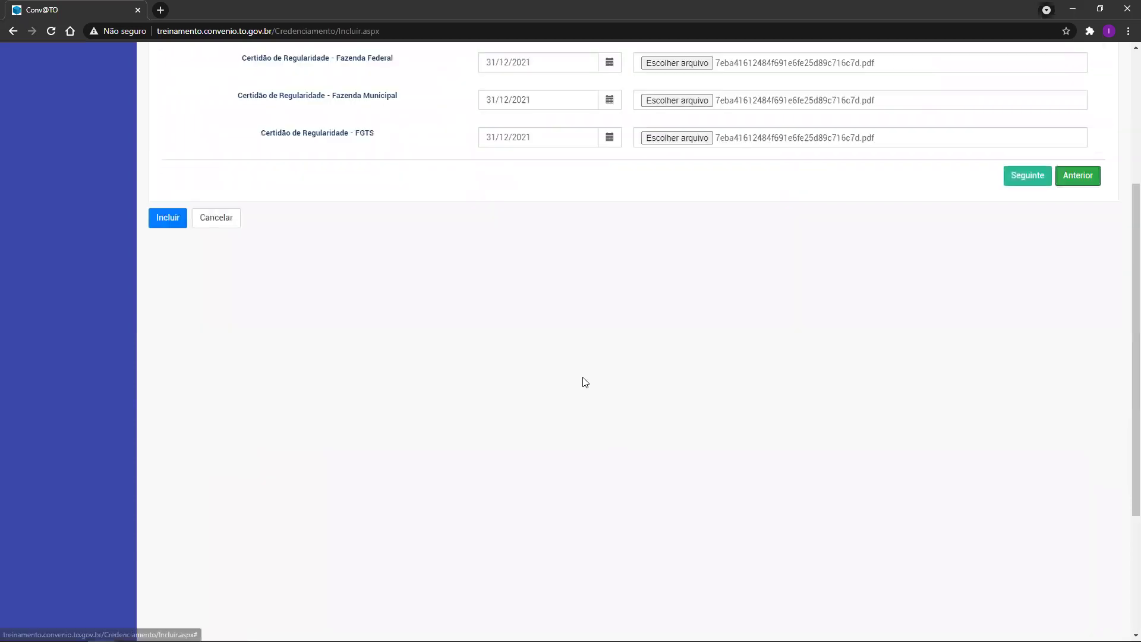
{"action": "left_click", "coordinate": [1013, 412]}
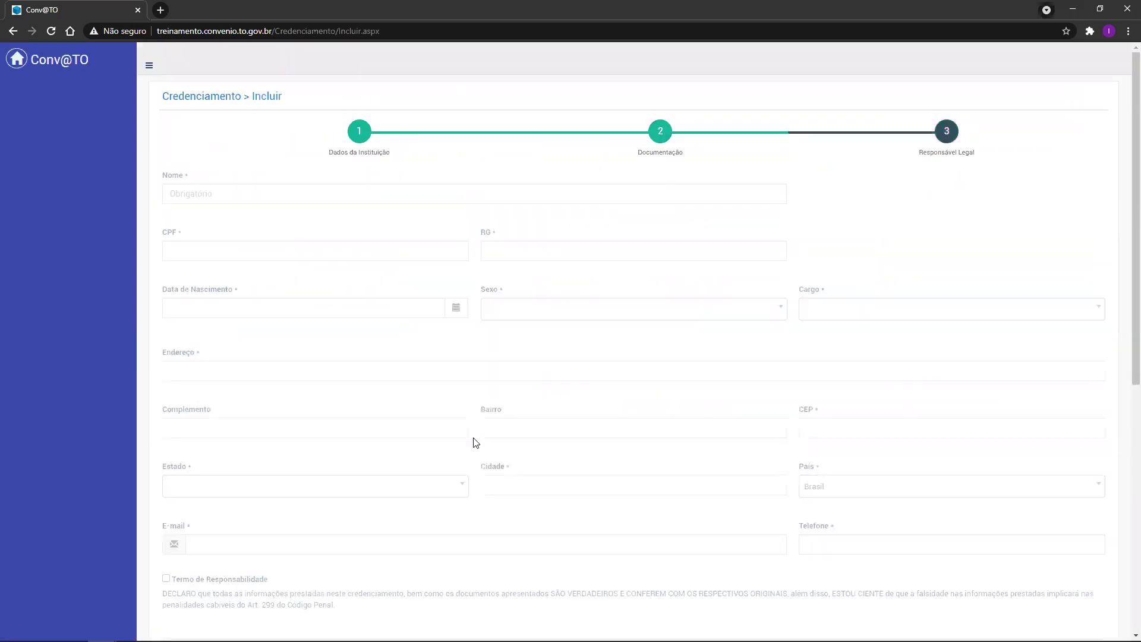
{"action": "scroll", "coordinate": [412, 355], "scroll_direction": "down", "scroll_amount": 1}
{"action": "scroll", "coordinate": [412, 355], "scroll_direction": "down", "scroll_amount": 1}
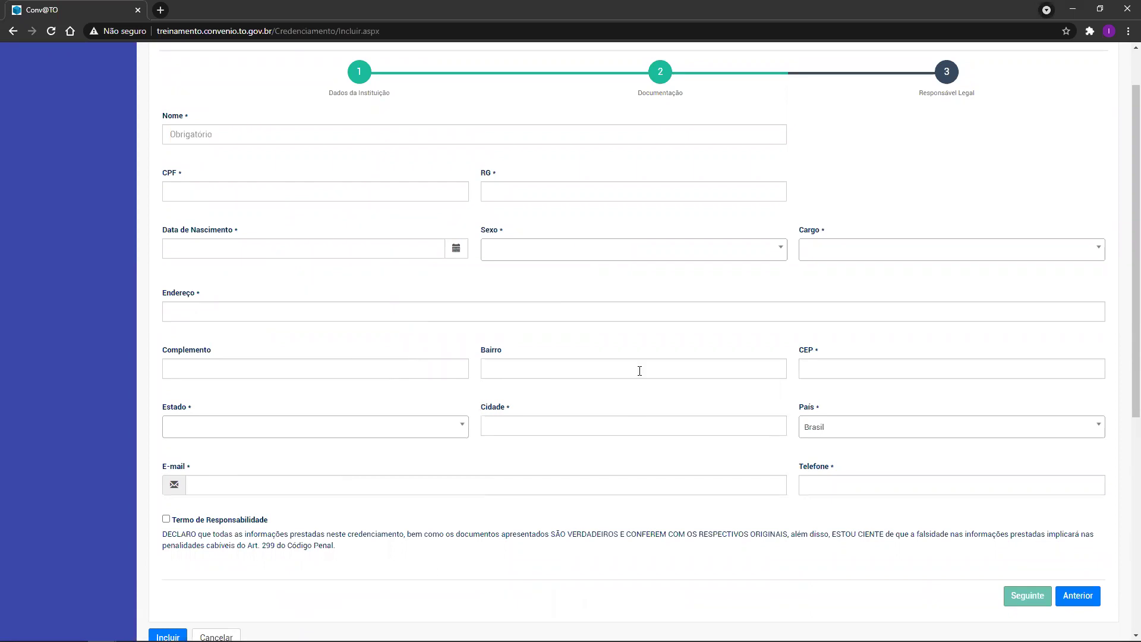
{"action": "scroll", "coordinate": [594, 321], "scroll_direction": "up", "scroll_amount": 2}
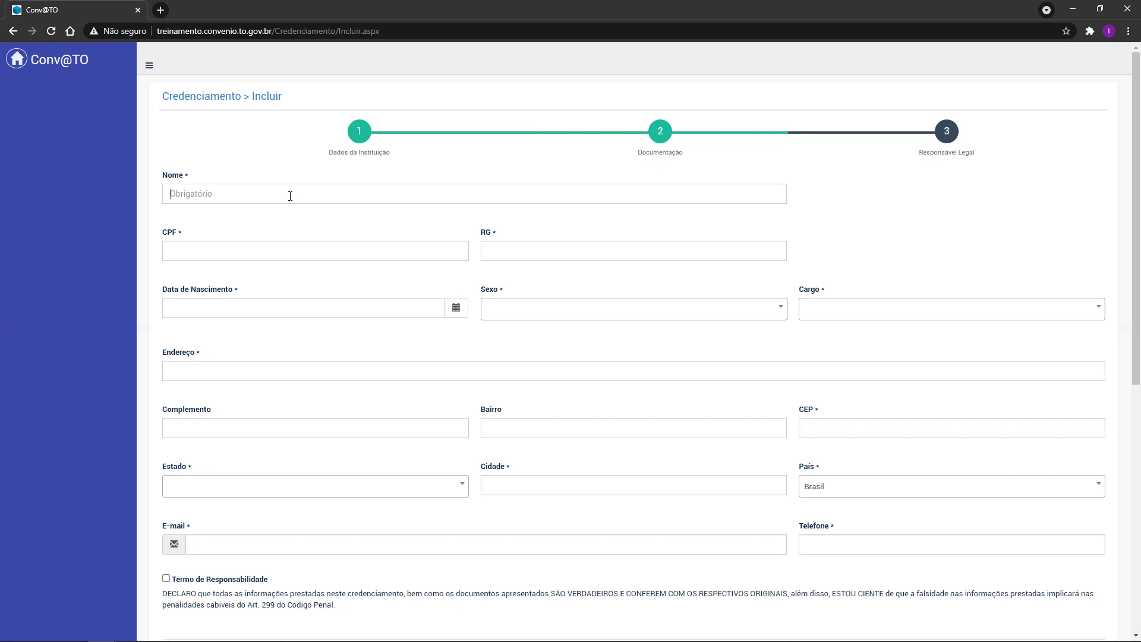
{"action": "scroll", "coordinate": [301, 224], "scroll_direction": "down", "scroll_amount": 2}
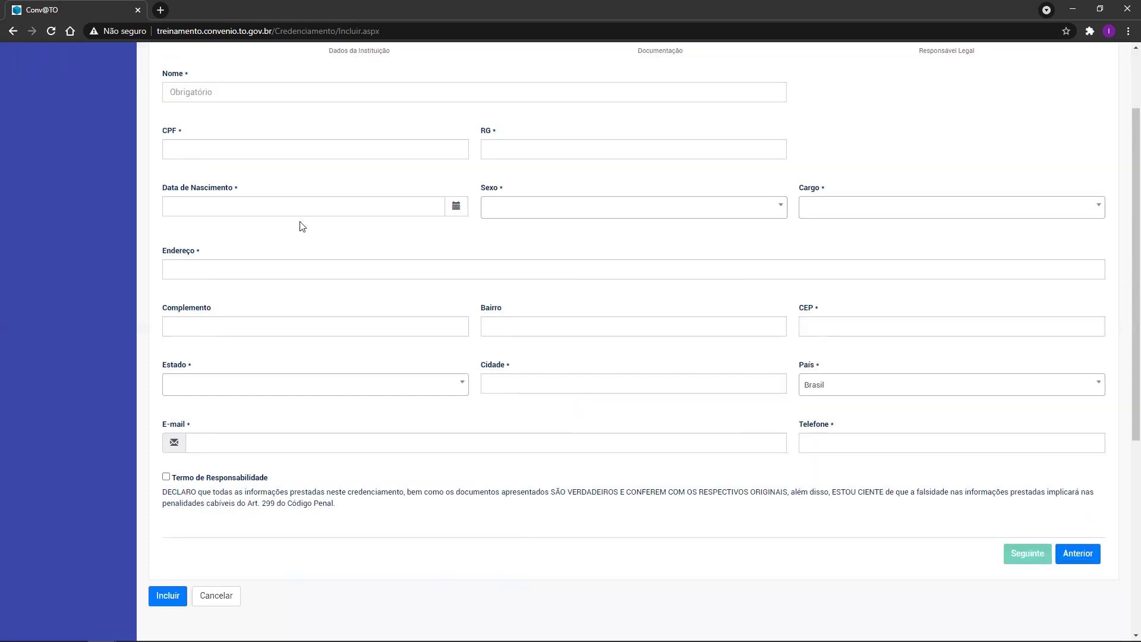
{"action": "scroll", "coordinate": [300, 224], "scroll_direction": "up", "scroll_amount": 2}
- Enter the representative's full name, paste their CPF, and fill in the RG number
{"action": "left_click", "coordinate": [223, 190]}
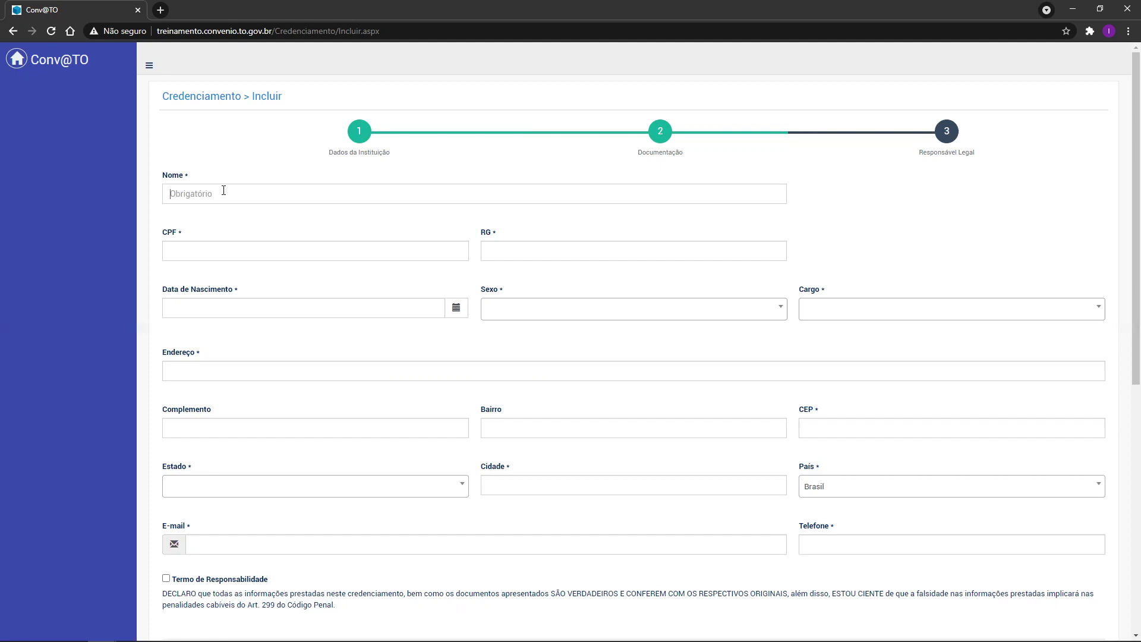
{"action": "key", "text": "alt+Tab"}
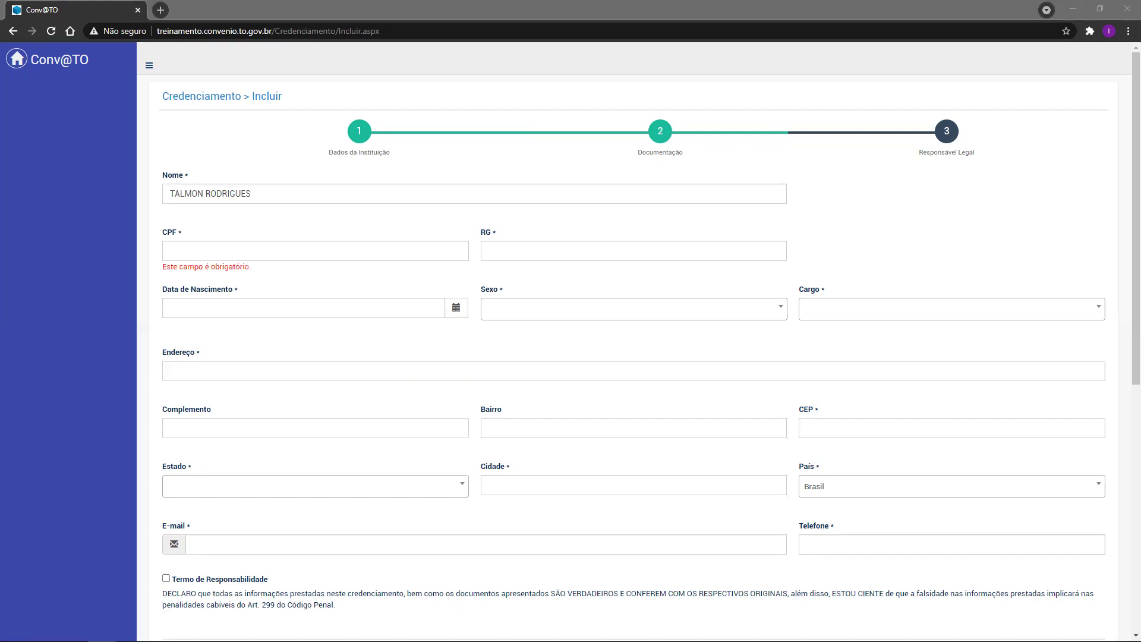
{"action": "left_click", "coordinate": [220, 243]}
{"action": "key", "text": "Tab"}
{"action": "type", "text": "12345"}
- Enter the representative's date of birth and set Sexo to MASCULINO
{"action": "left_click", "coordinate": [235, 308]}
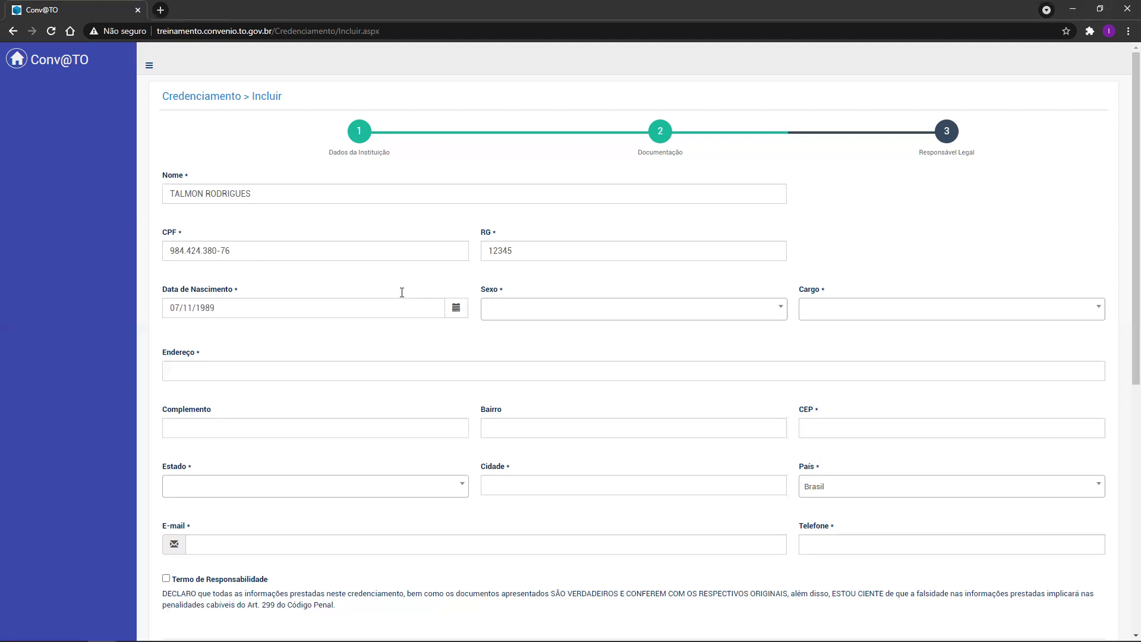
{"action": "scroll", "coordinate": [285, 196], "scroll_direction": "down", "scroll_amount": 1}
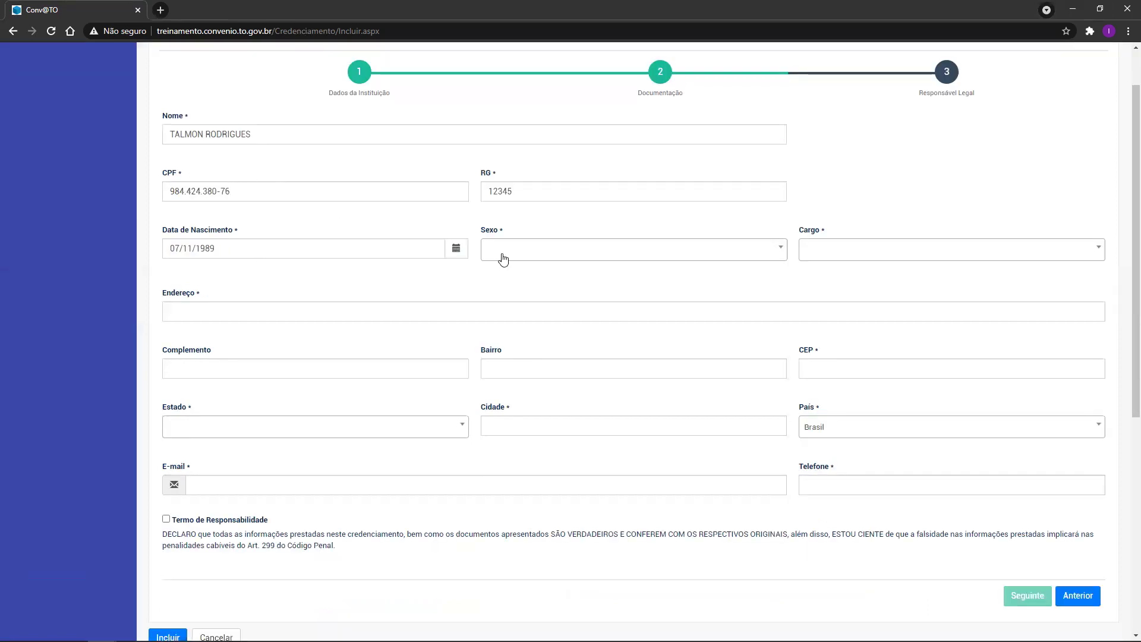
{"action": "left_click", "coordinate": [591, 250]}
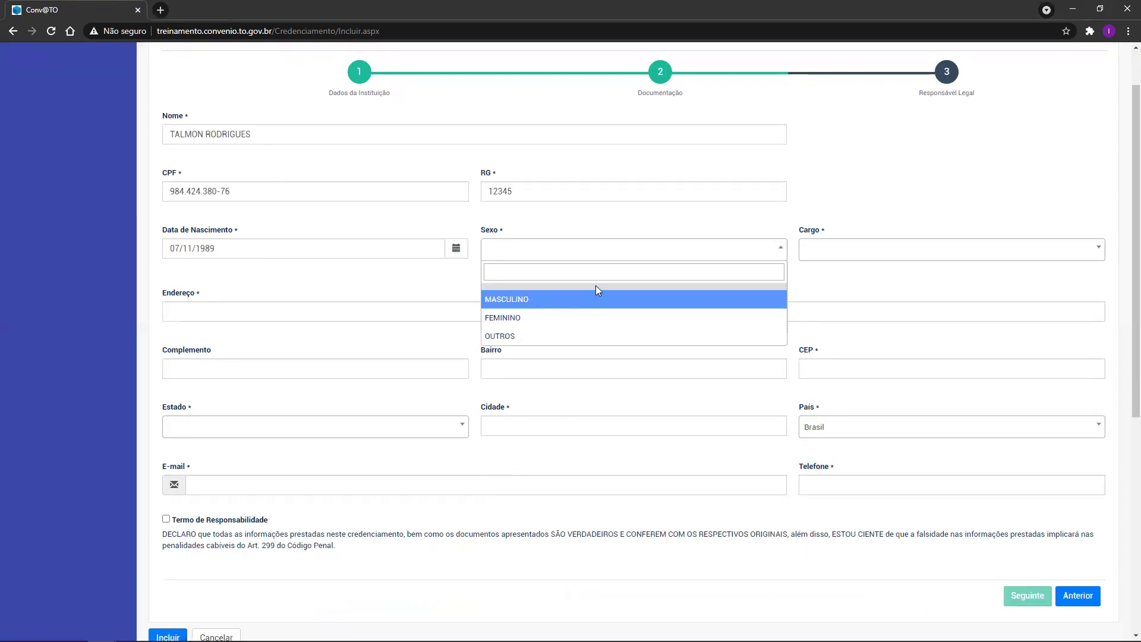
{"action": "left_click", "coordinate": [596, 297]}
{"action": "left_click", "coordinate": [835, 251]}
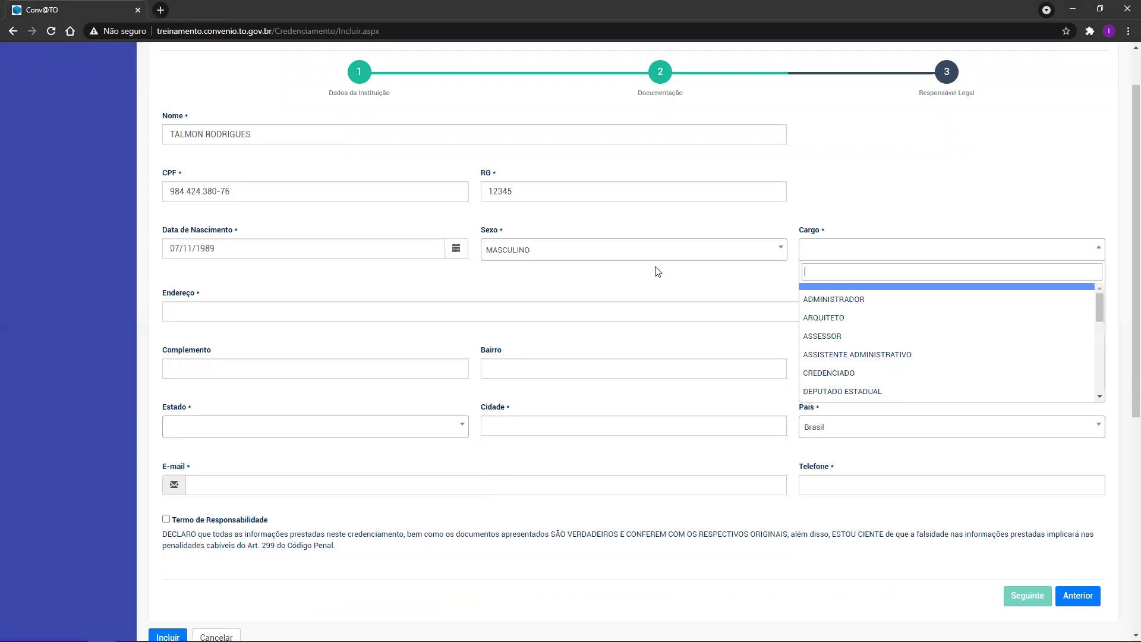
- Set Cargo to ADMINISTRADOR and enter PALMAS as the address
{"action": "key", "text": "Down"}
{"action": "key", "text": "Return"}
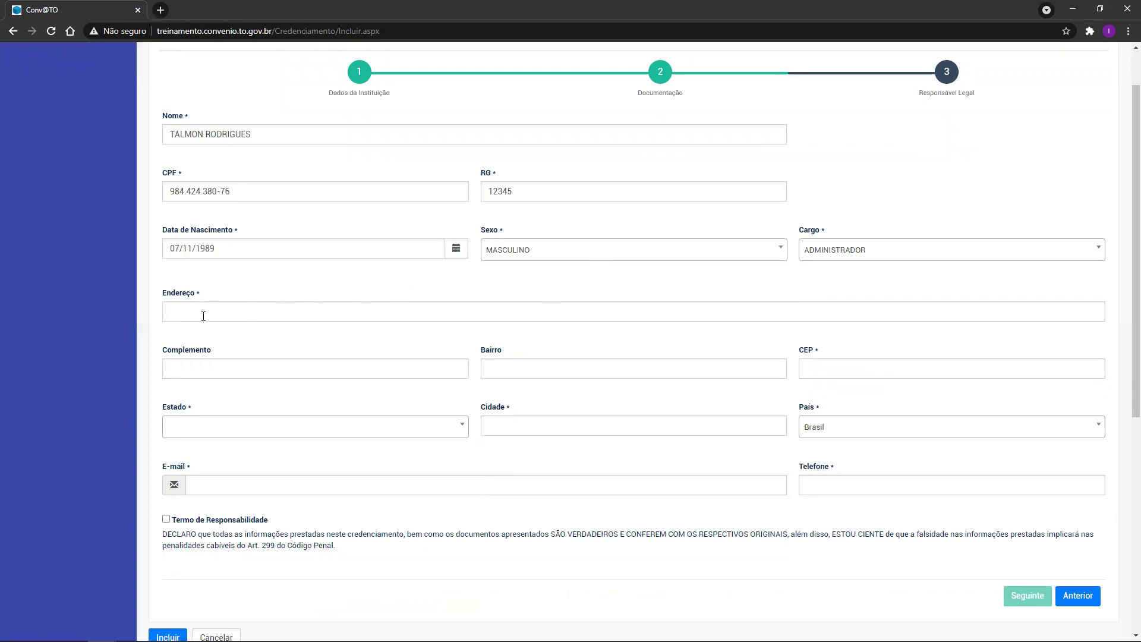
{"action": "type", "text": "PALMAS"}
{"action": "left_click_drag", "start_coordinate": [254, 135], "coordinate": [184, 135]}
{"action": "scroll", "coordinate": [221, 294], "scroll_direction": "down", "scroll_amount": 1}
{"action": "double_click", "coordinate": [173, 250]}
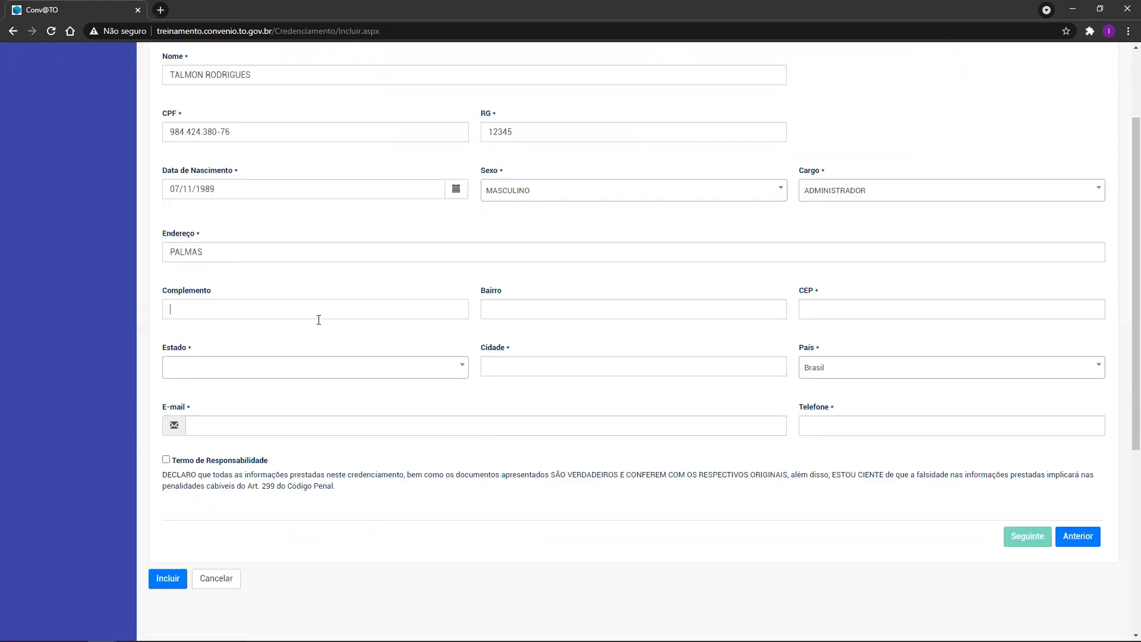
- Fill in Bairro PLANO DIRETOR SUL, CEP 77000-000, state Tocantins, city Palmas, e-mail and phone
{"action": "left_click", "coordinate": [544, 313]}
{"action": "type", "text": "PLANO "}
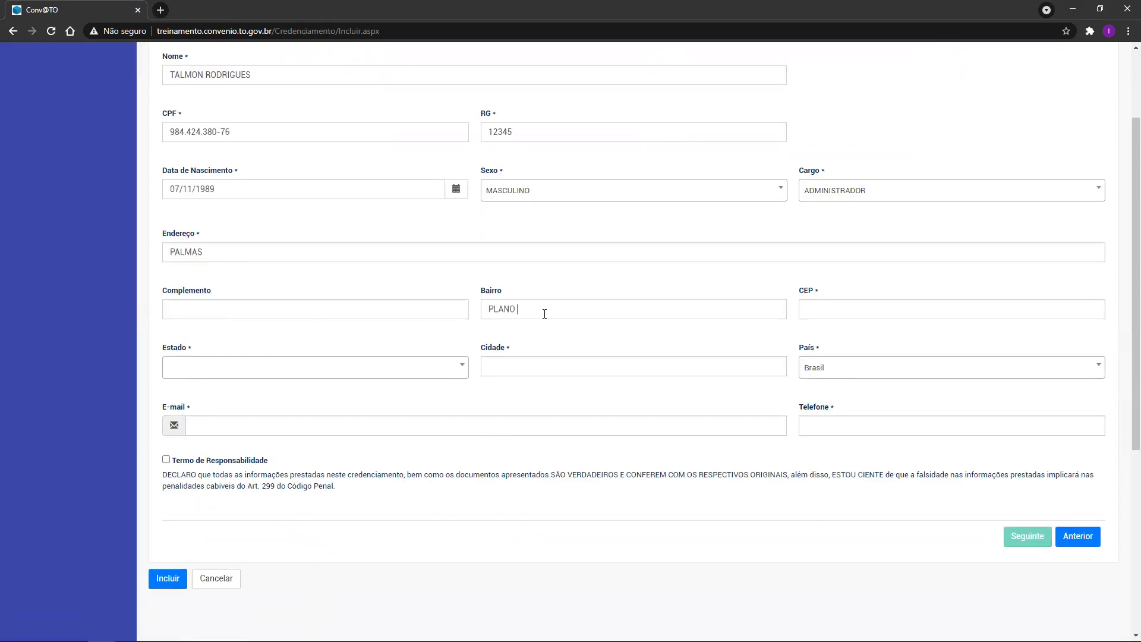
{"action": "type", "text": "DIRETOR SUL"}
{"action": "type", "text": "77"}
{"action": "type", "text": "0000000"}
{"action": "left_click", "coordinate": [357, 368]}
{"action": "type", "text": "TOCA"}
{"action": "left_click", "coordinate": [383, 409]}
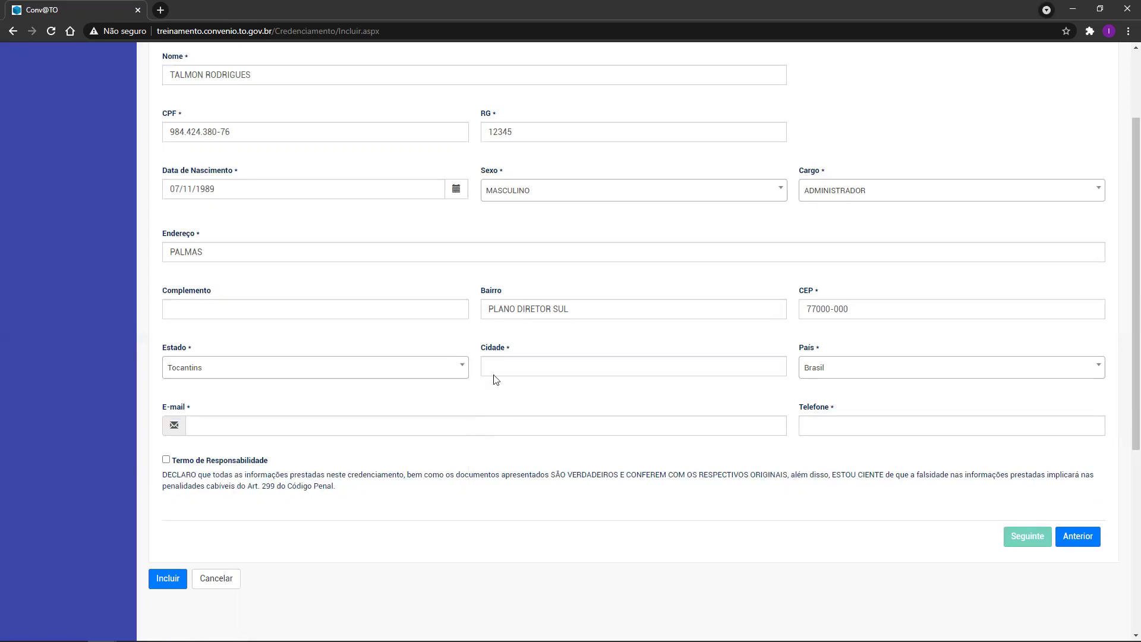
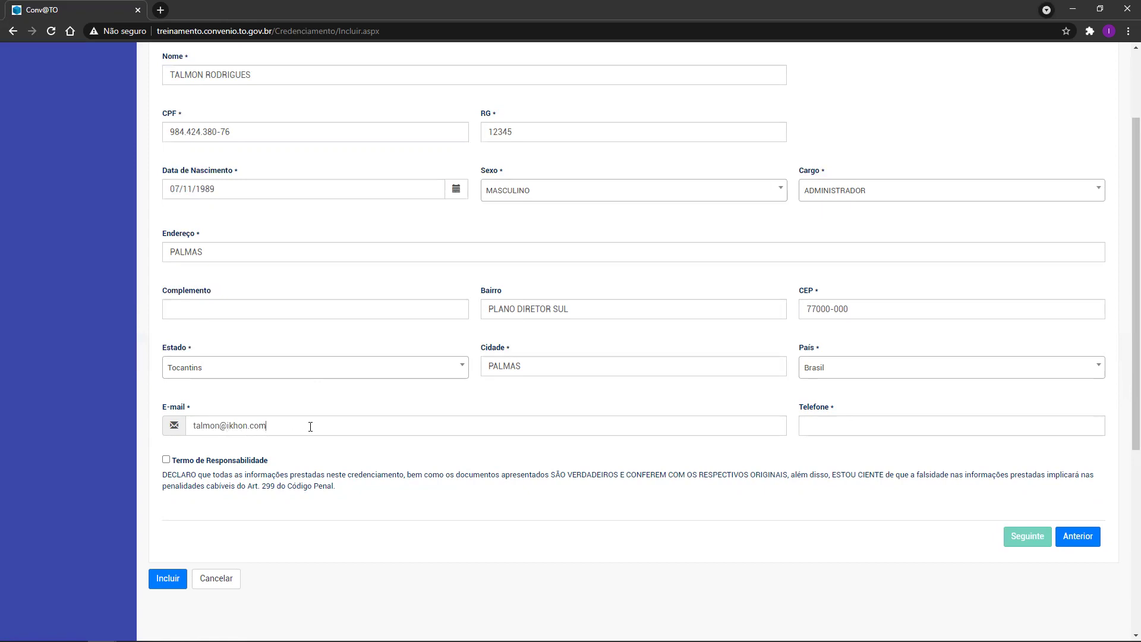
- Tick the Termo de Responsabilidade acceptance checkbox
{"action": "left_click_drag", "start_coordinate": [172, 461], "coordinate": [296, 474]}
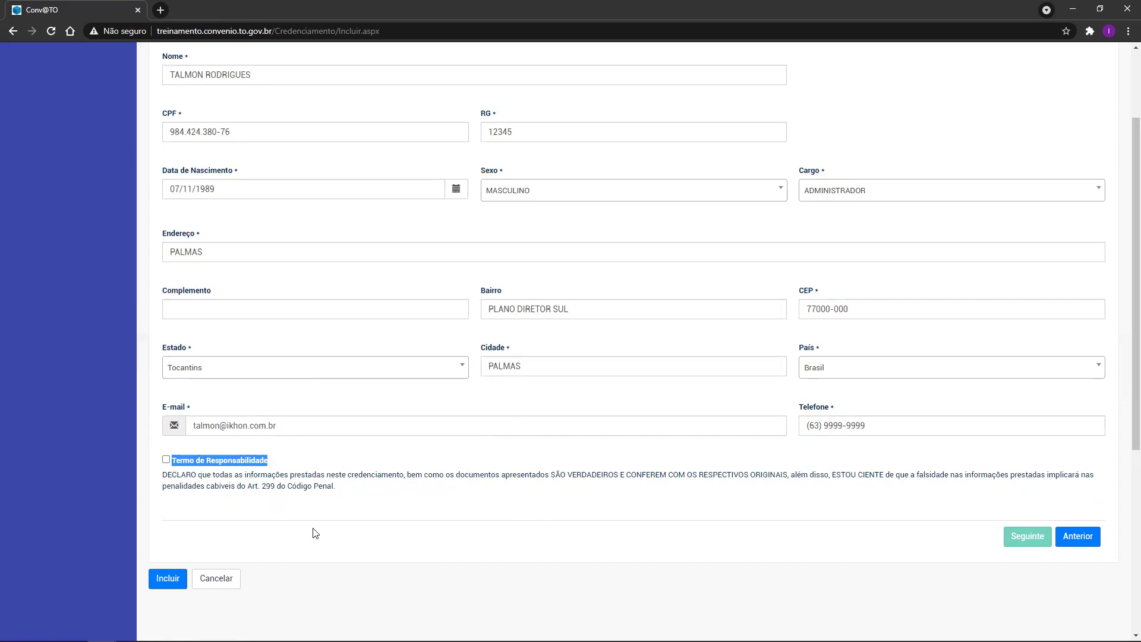
{"action": "left_click", "coordinate": [316, 532]}
{"action": "scroll", "coordinate": [316, 532], "scroll_direction": "up", "scroll_amount": 1}
{"action": "left_click", "coordinate": [167, 520]}
- Read through the responsibility declaration, then return to the Documentação step
{"action": "left_click_drag", "start_coordinate": [170, 533], "coordinate": [499, 532]}
{"action": "left_click", "coordinate": [259, 552]}
{"action": "left_click", "coordinate": [348, 553]}
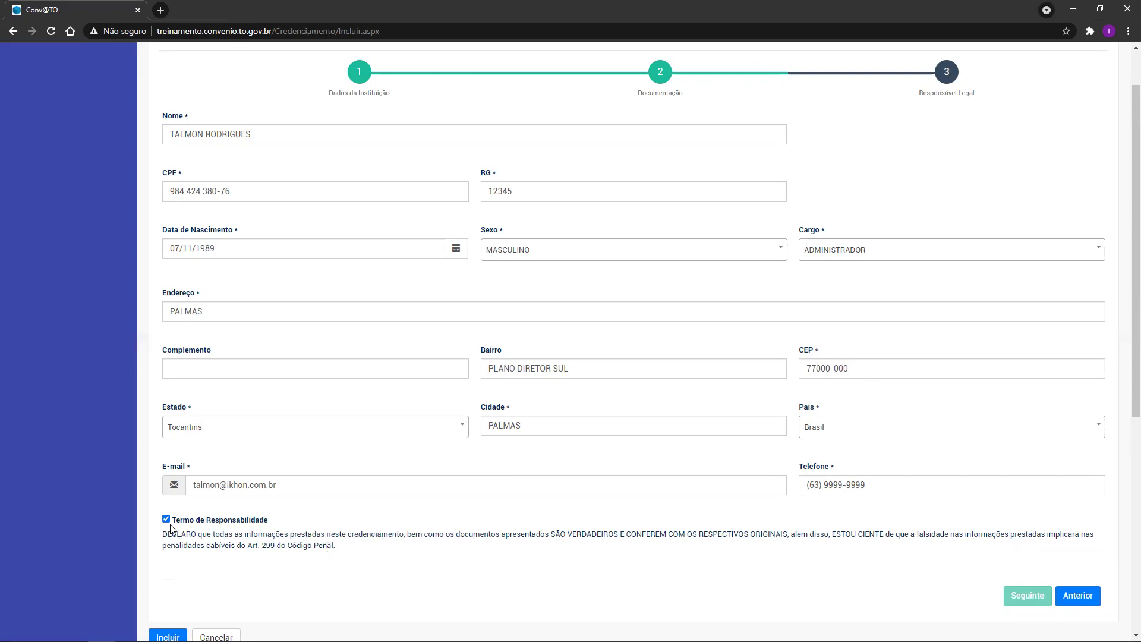
{"action": "left_click_drag", "start_coordinate": [167, 532], "coordinate": [370, 551]}
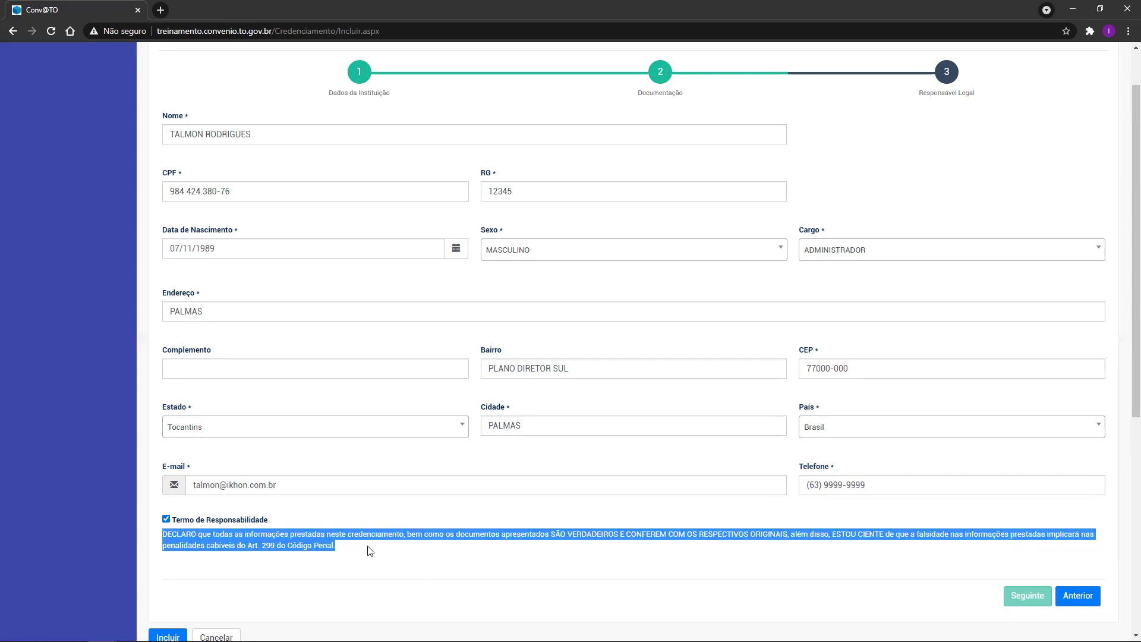
{"action": "left_click", "coordinate": [339, 552]}
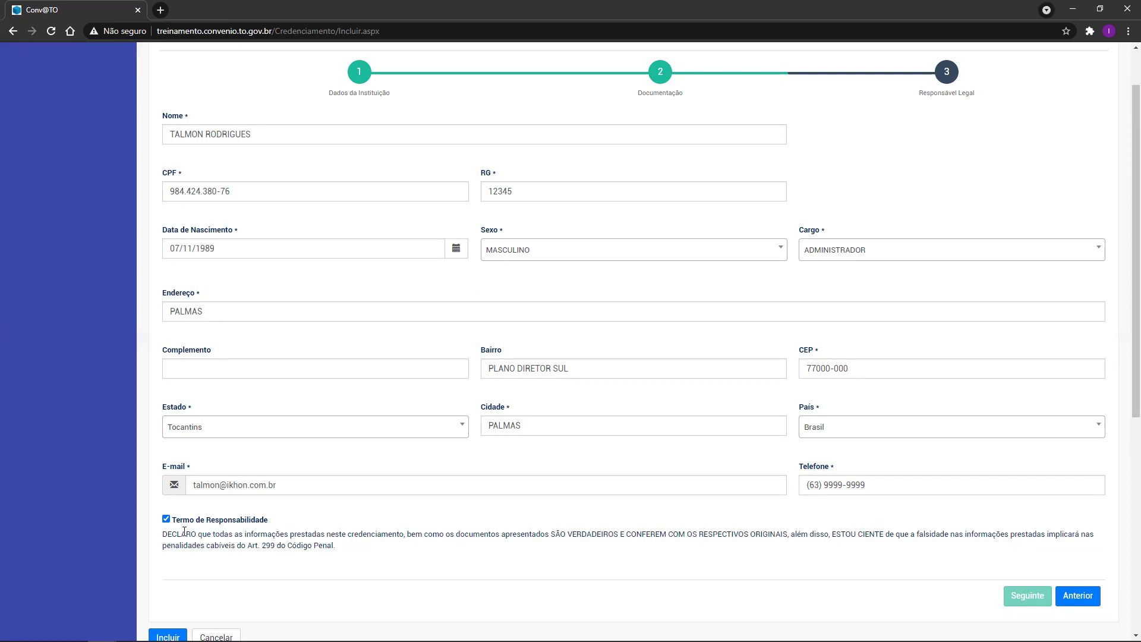
{"action": "left_click_drag", "start_coordinate": [171, 533], "coordinate": [379, 532]}
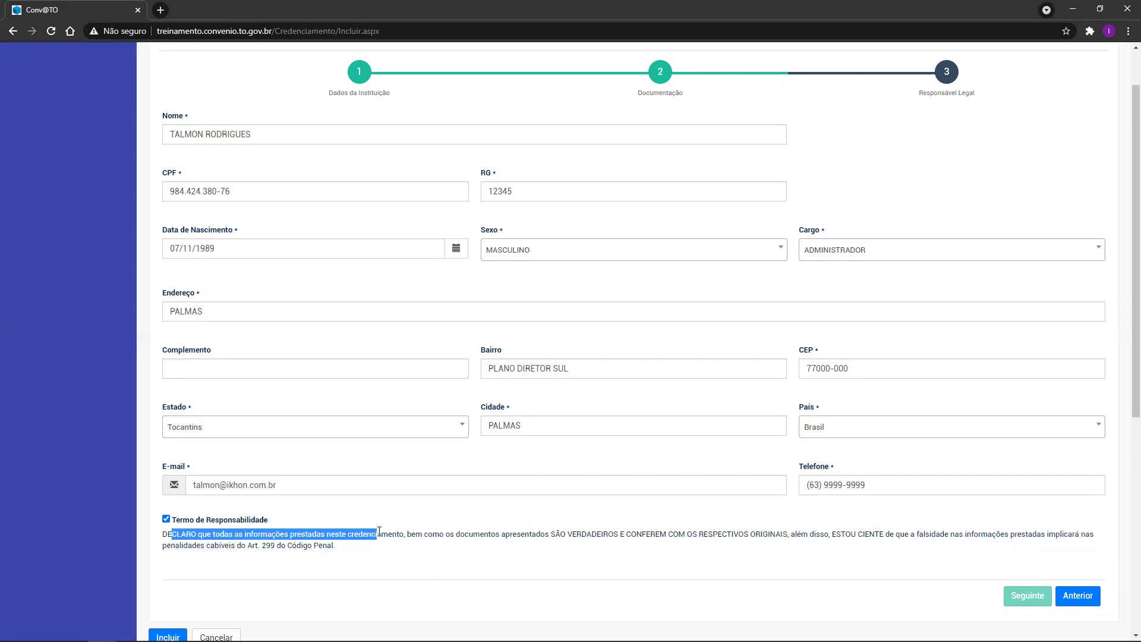
{"action": "left_click", "coordinate": [325, 542]}
{"action": "left_click_drag", "start_coordinate": [238, 535], "coordinate": [377, 536]}
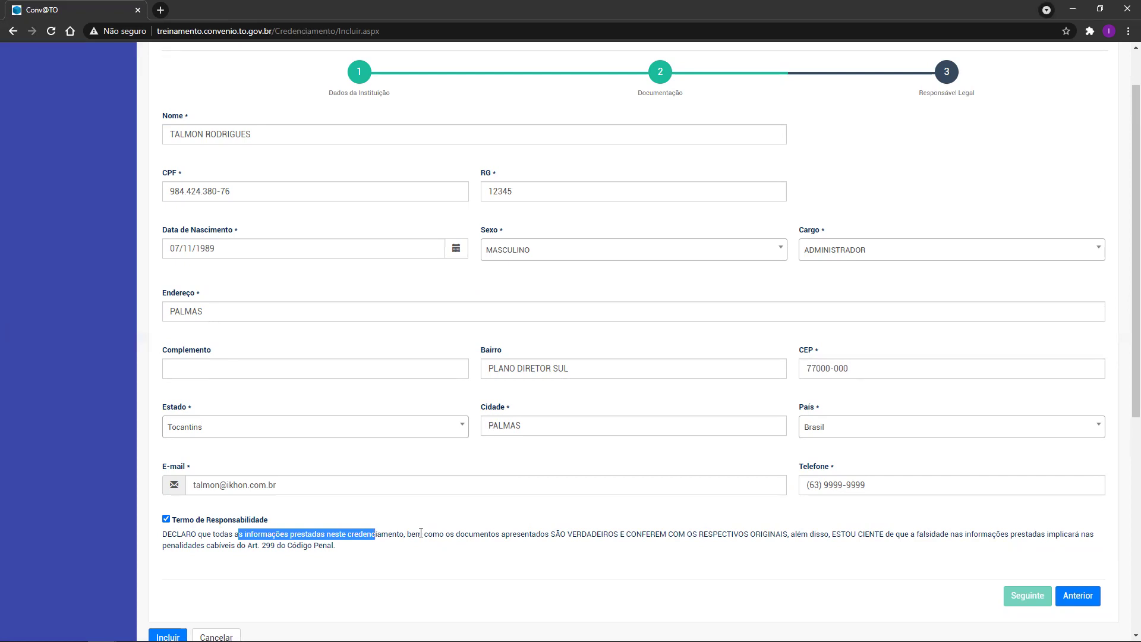
{"action": "left_click_drag", "start_coordinate": [410, 533], "coordinate": [533, 533]}
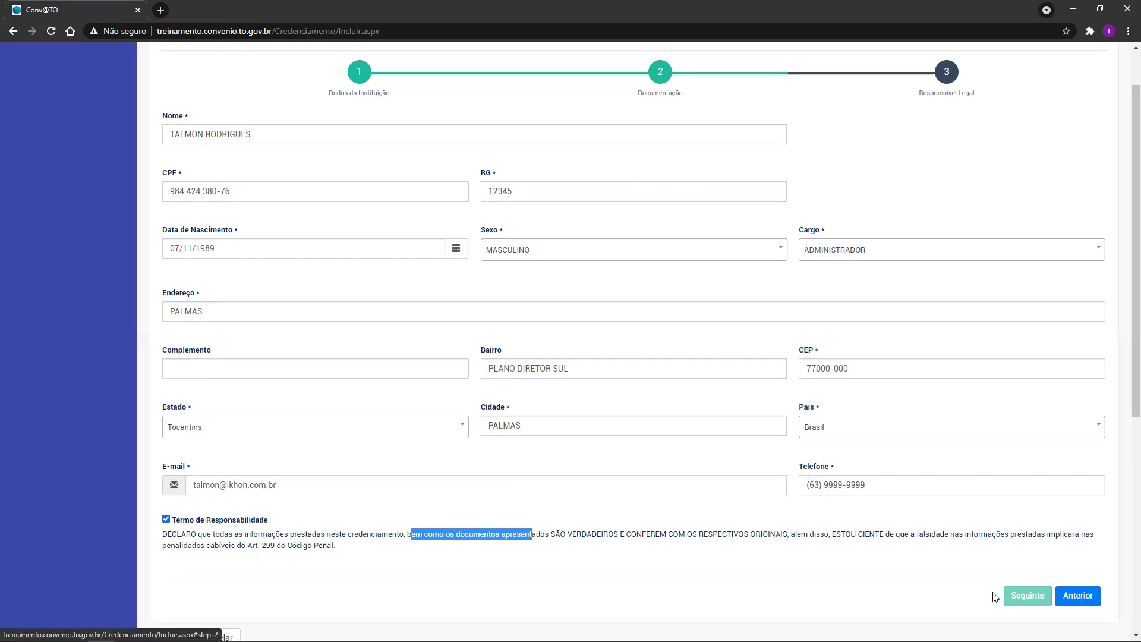
{"action": "left_click", "coordinate": [1073, 599]}
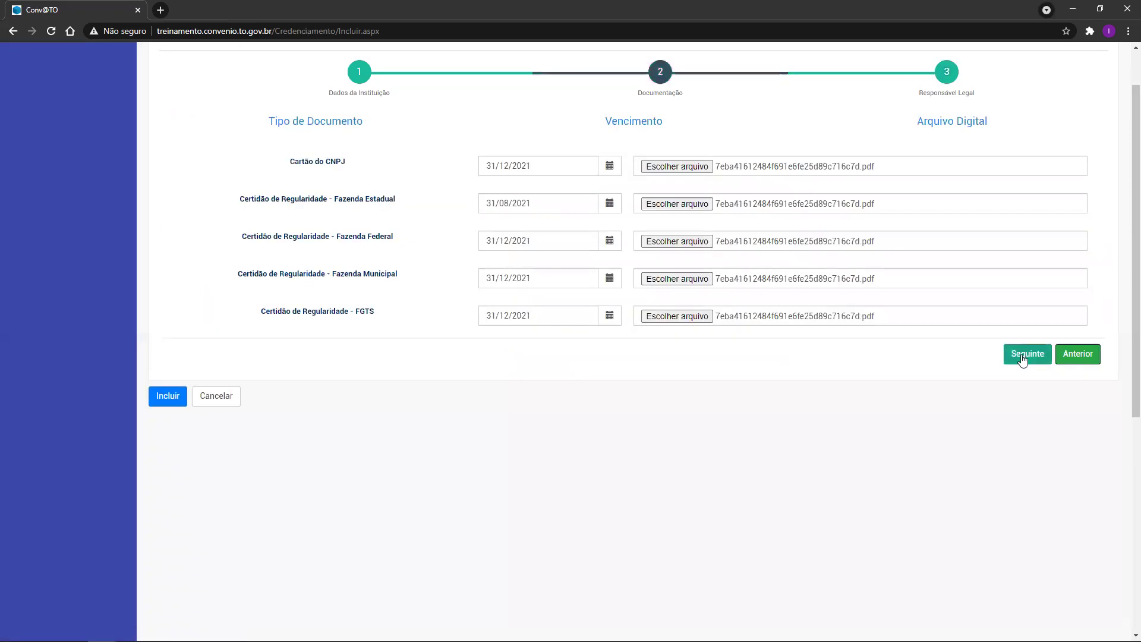
- Return to Responsável Legal and review the declaration and filled-in representative fields
{"action": "left_click", "coordinate": [1025, 356]}
{"action": "left_click_drag", "start_coordinate": [581, 533], "coordinate": [930, 538]}
{"action": "left_click", "coordinate": [779, 544]}
{"action": "left_click", "coordinate": [1008, 533]}
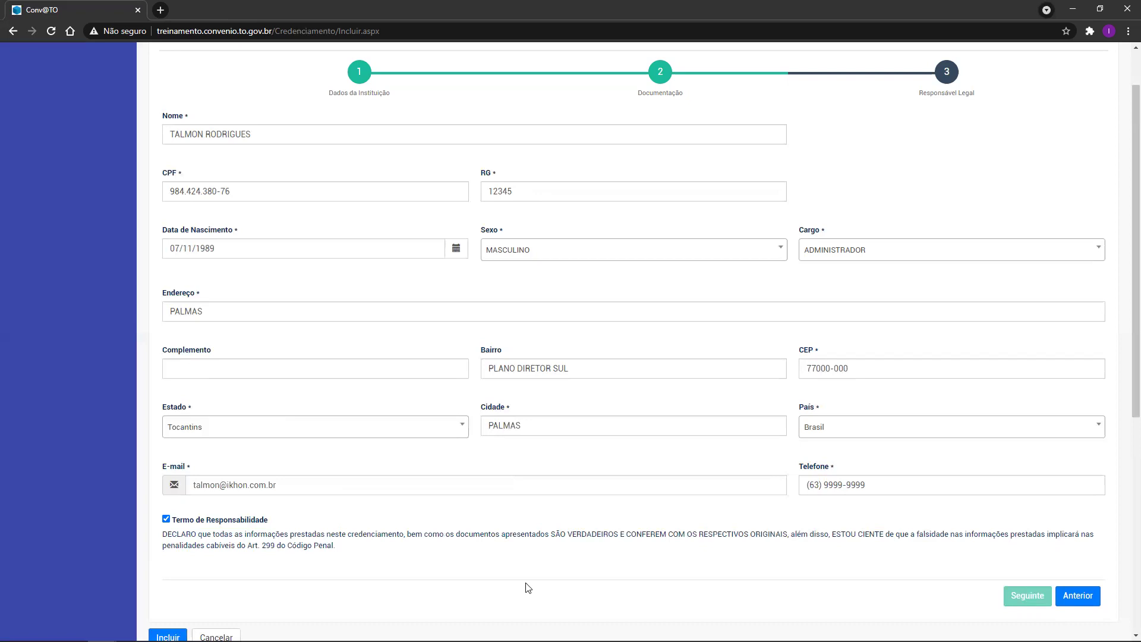
{"action": "scroll", "coordinate": [565, 581], "scroll_direction": "down", "scroll_amount": 2}
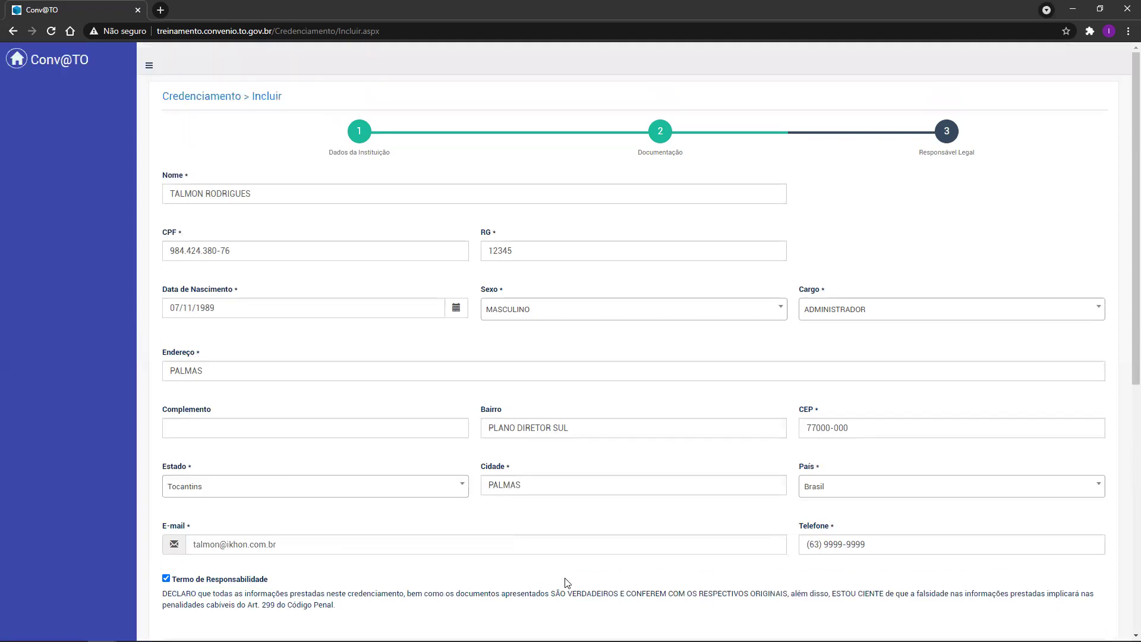
{"action": "scroll", "coordinate": [764, 479], "scroll_direction": "up", "scroll_amount": 3}
{"action": "scroll", "coordinate": [713, 458], "scroll_direction": "down", "scroll_amount": 3}
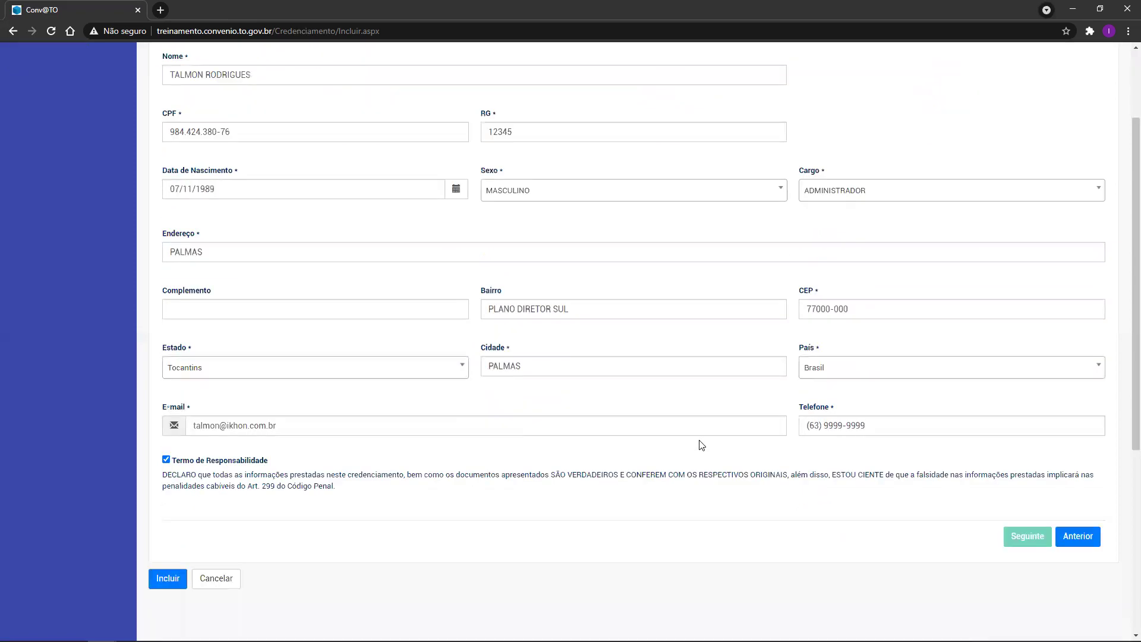
{"action": "scroll", "coordinate": [701, 439], "scroll_direction": "up", "scroll_amount": 3}
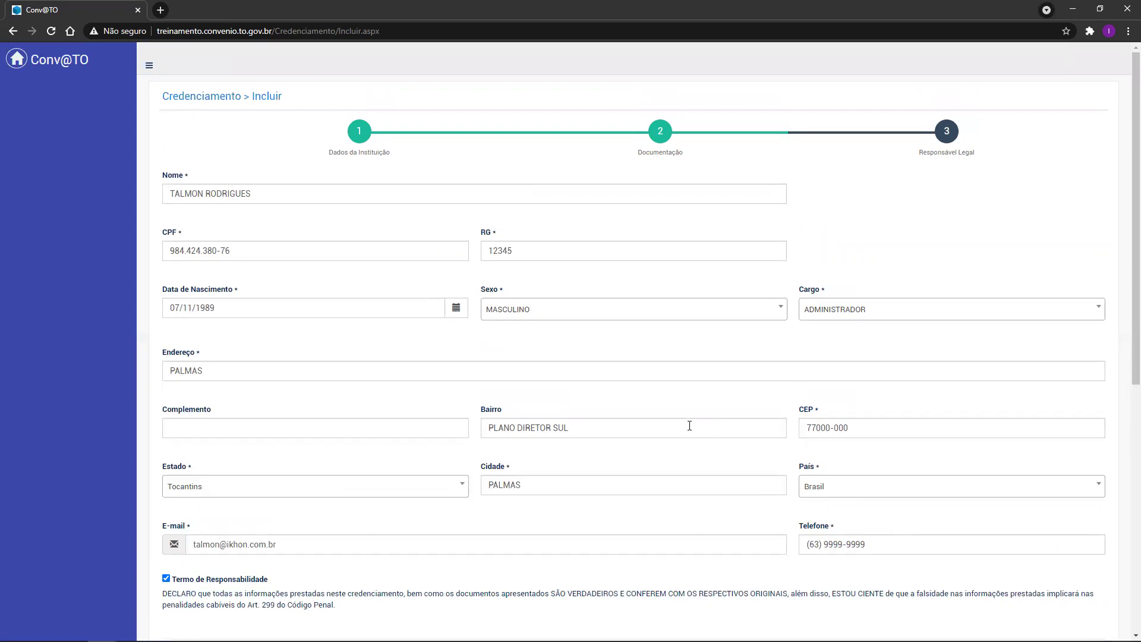
{"action": "scroll", "coordinate": [689, 426], "scroll_direction": "down", "scroll_amount": 1}
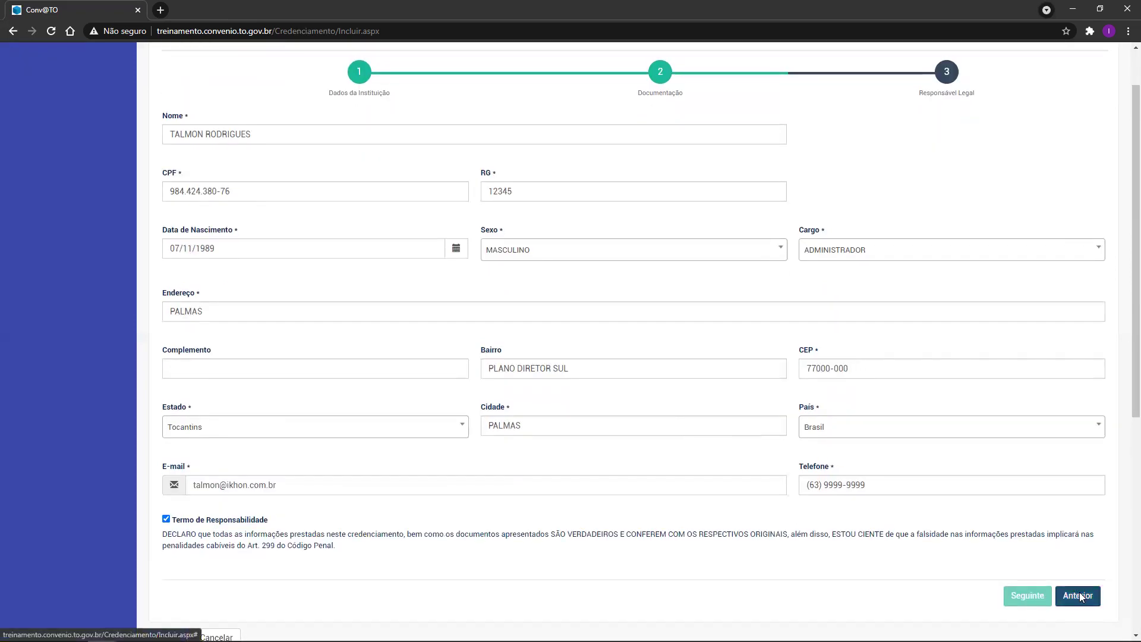
- Go back to Dados da Instituição, then advance through Documentação to Responsável Legal
{"action": "left_click", "coordinate": [1076, 595]}
{"action": "left_click", "coordinate": [1079, 355]}
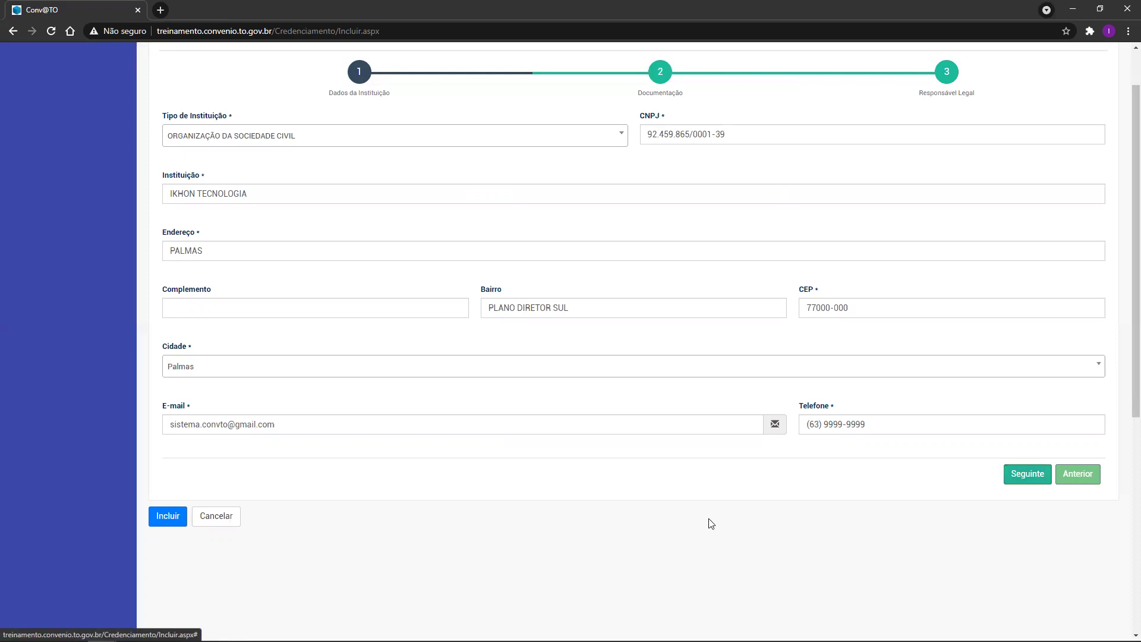
{"action": "scroll", "coordinate": [707, 522], "scroll_direction": "up", "scroll_amount": 1}
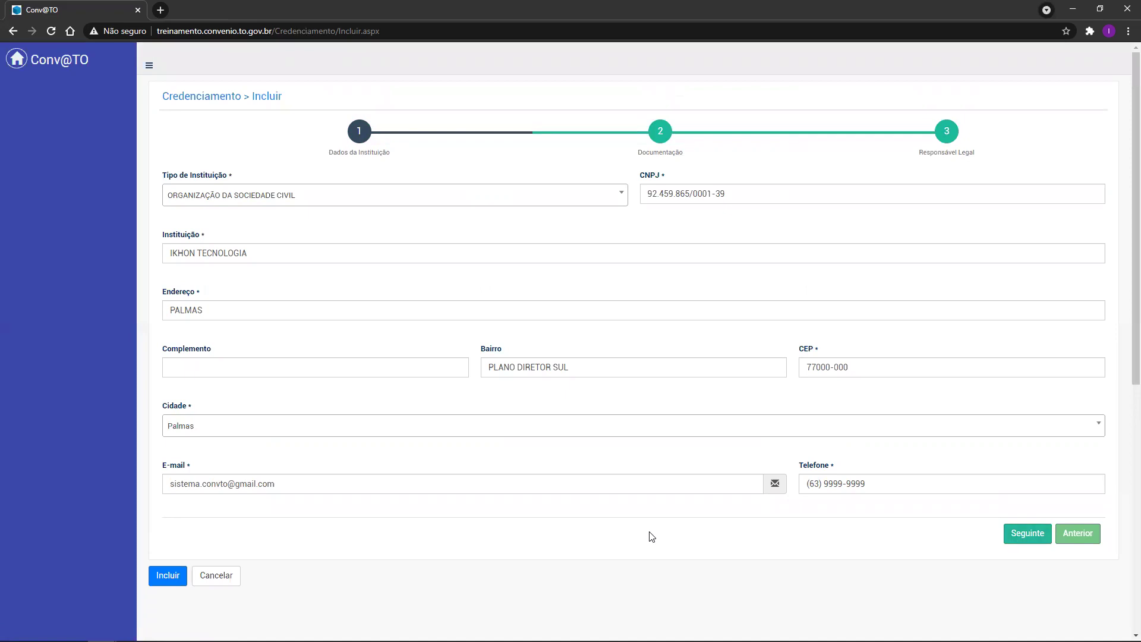
{"action": "left_click", "coordinate": [1025, 534]}
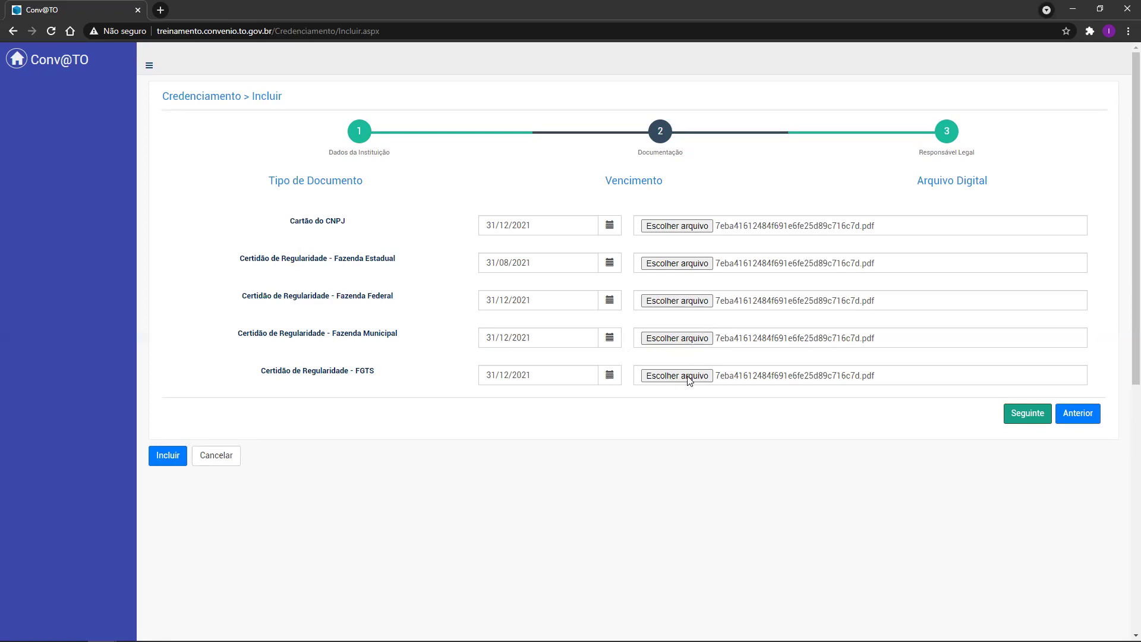
{"action": "left_click", "coordinate": [1023, 420]}
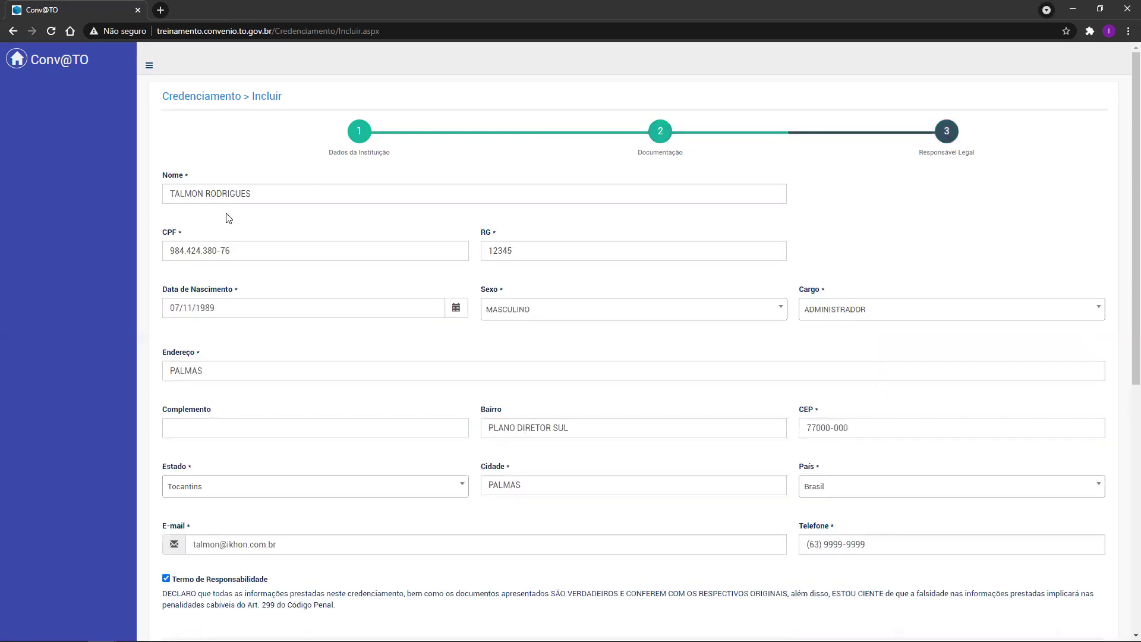
{"action": "scroll", "coordinate": [229, 216], "scroll_direction": "down", "scroll_amount": 2}
{"action": "scroll", "coordinate": [369, 366], "scroll_direction": "up", "scroll_amount": 2}
{"action": "scroll", "coordinate": [388, 362], "scroll_direction": "down", "scroll_amount": 1}
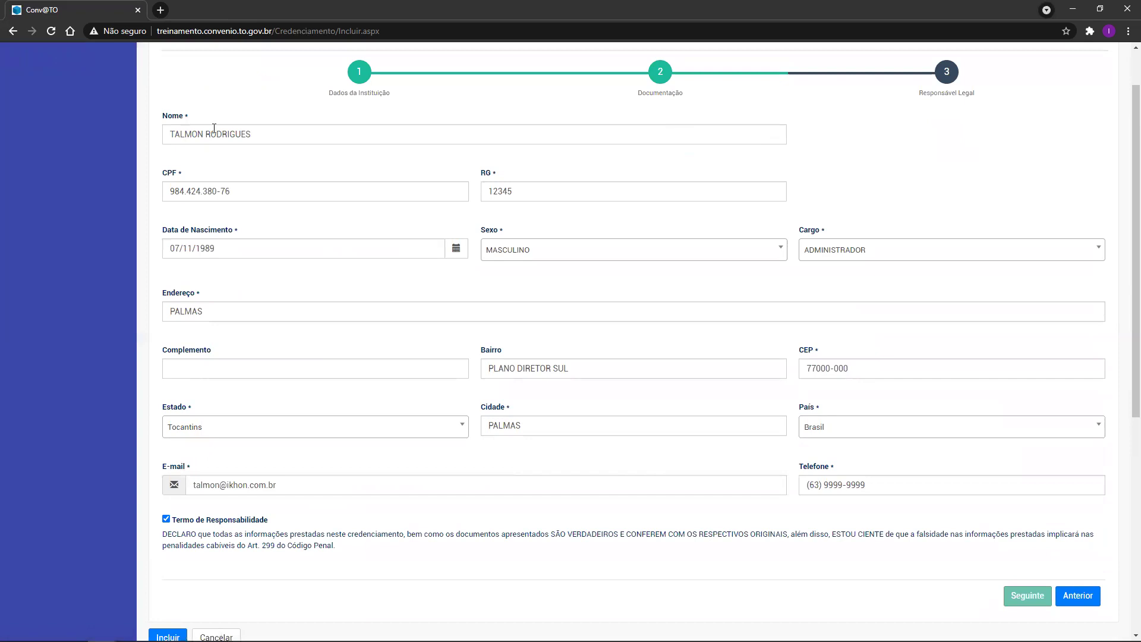
- Step back once more to Dados da Instituição and forward again to Responsável Legal
{"action": "double_click", "coordinate": [187, 116]}
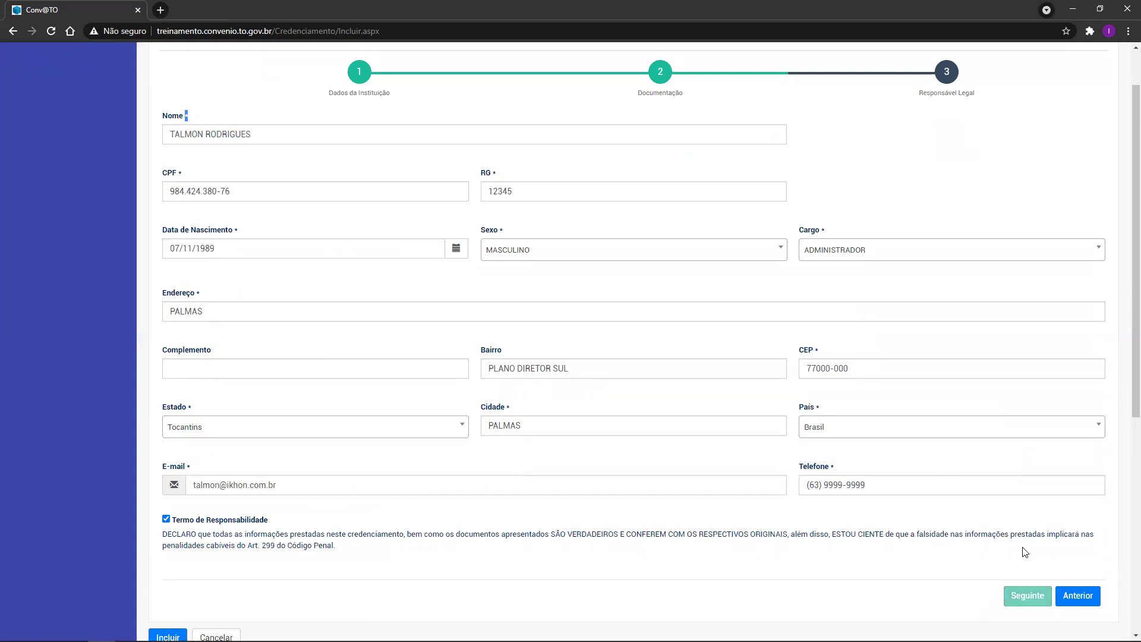
{"action": "left_click", "coordinate": [1074, 596]}
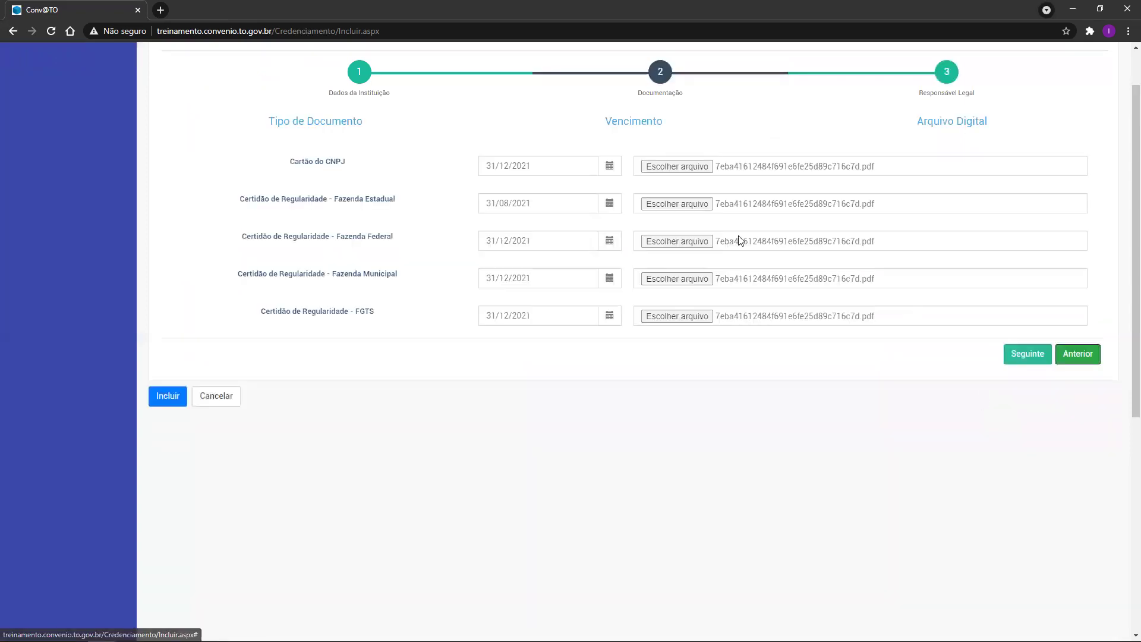
{"action": "left_click", "coordinate": [1087, 364]}
{"action": "double_click", "coordinate": [231, 116]}
{"action": "left_click", "coordinate": [1010, 474]}
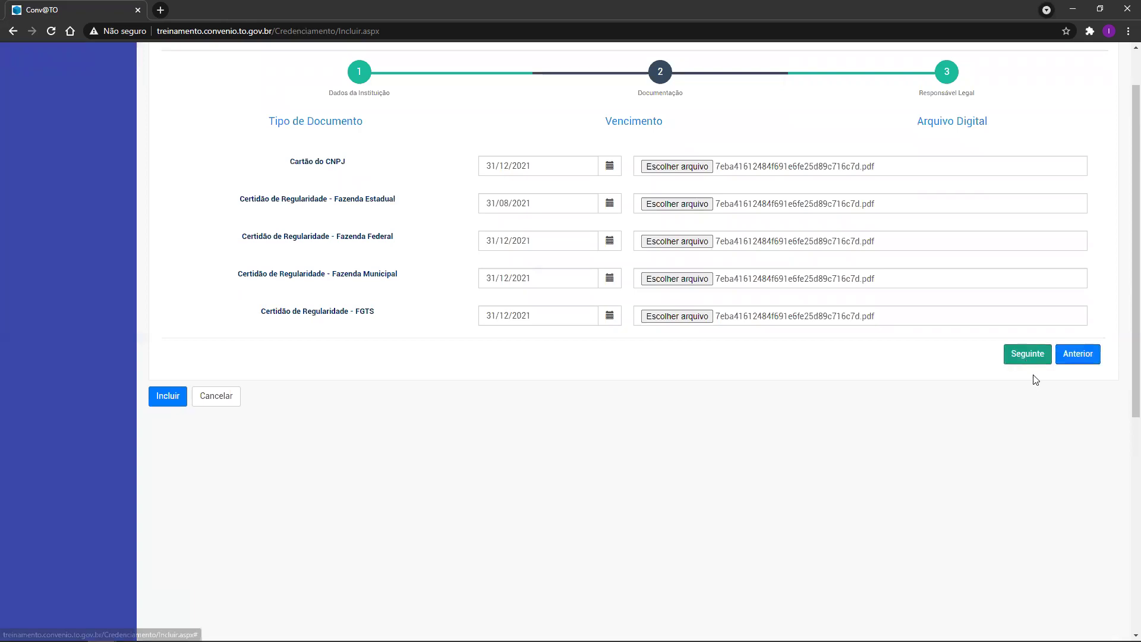
{"action": "scroll", "coordinate": [1031, 371], "scroll_direction": "up", "scroll_amount": 1}
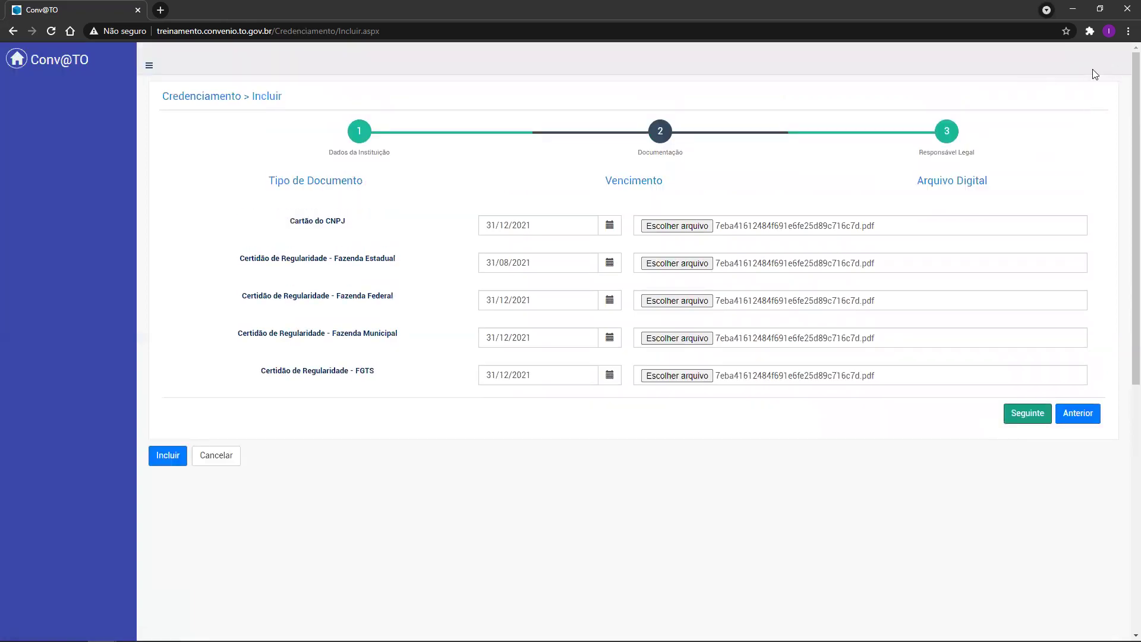
{"action": "left_click", "coordinate": [173, 458]}
{"action": "left_click", "coordinate": [1027, 415]}
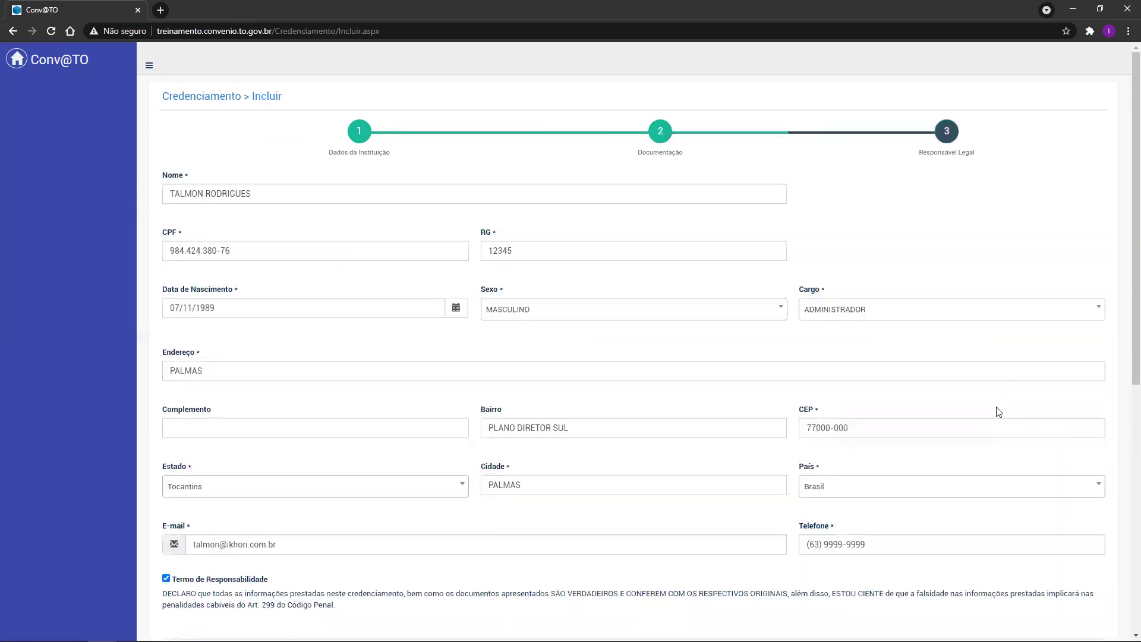
- Step back from Responsável Legal to the Documentação list of five certificates
{"action": "scroll", "coordinate": [1010, 421], "scroll_direction": "down", "scroll_amount": 4}
{"action": "left_click", "coordinate": [1075, 417]}
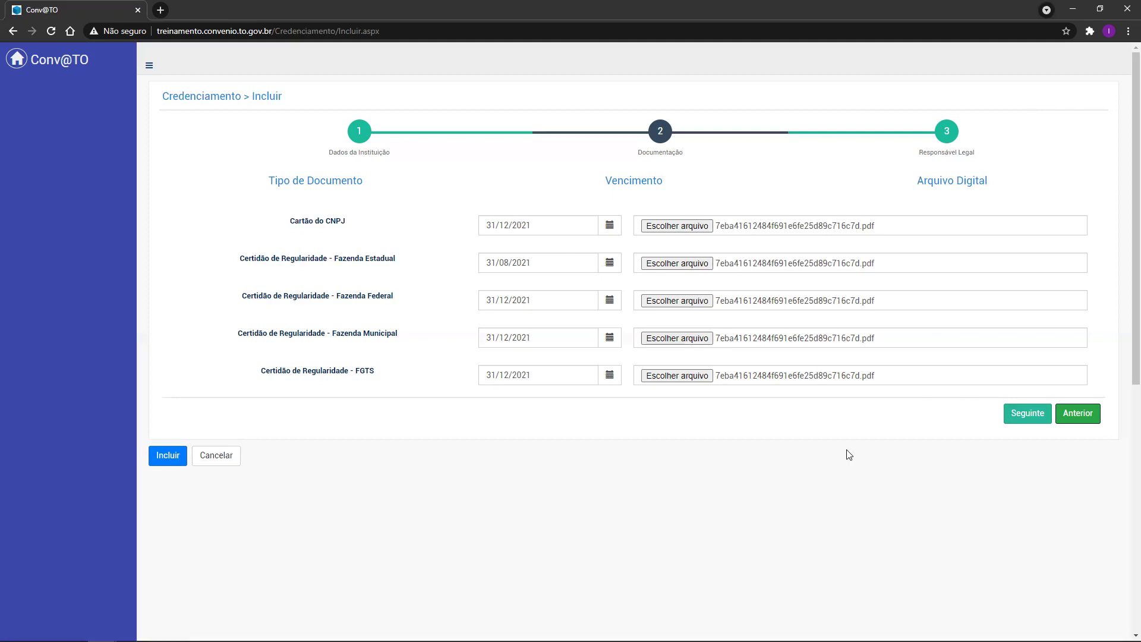
{"action": "left_click", "coordinate": [1067, 419]}
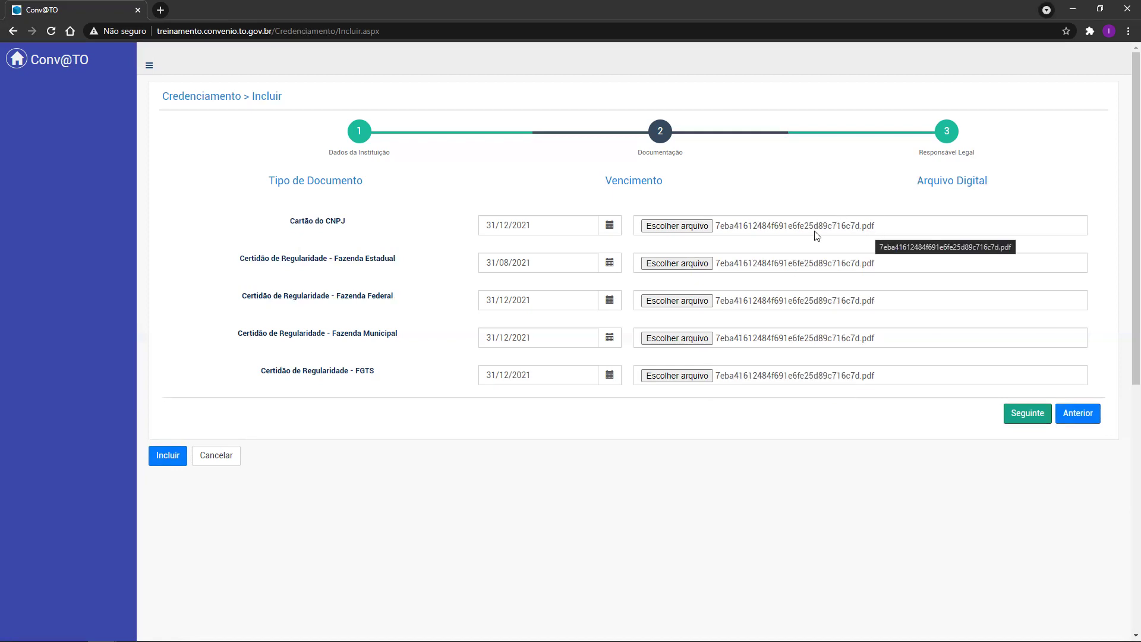
- Attach 7eba41612484f691e6fe25d89c716c7d.pdf to the Cartão do CNPJ row
{"action": "left_click", "coordinate": [676, 226]}
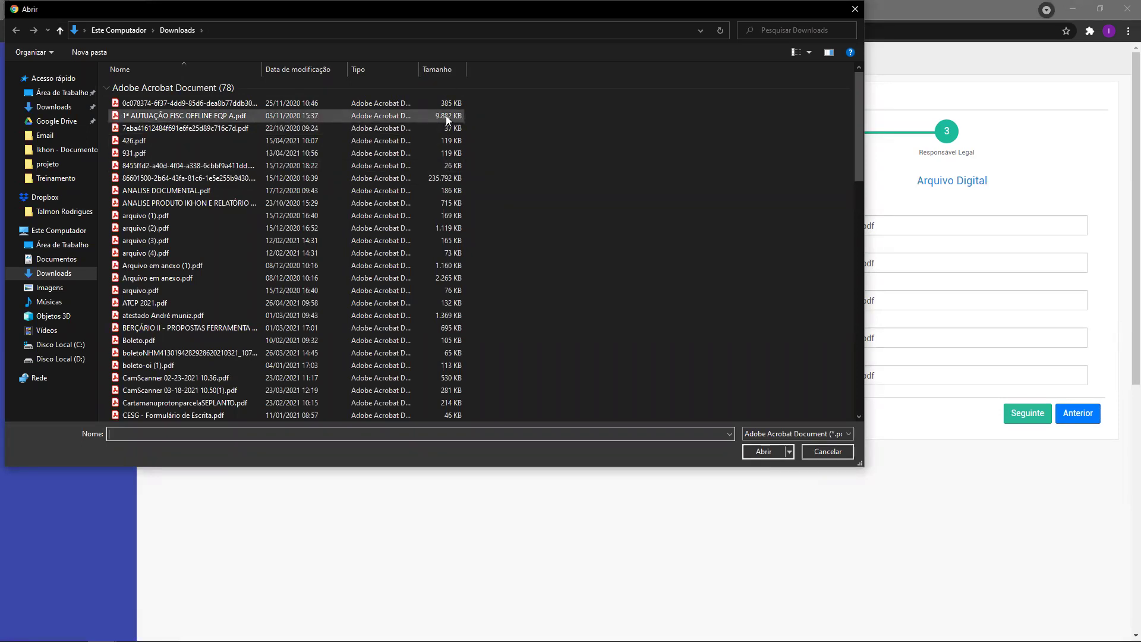
{"action": "double_click", "coordinate": [159, 129]}
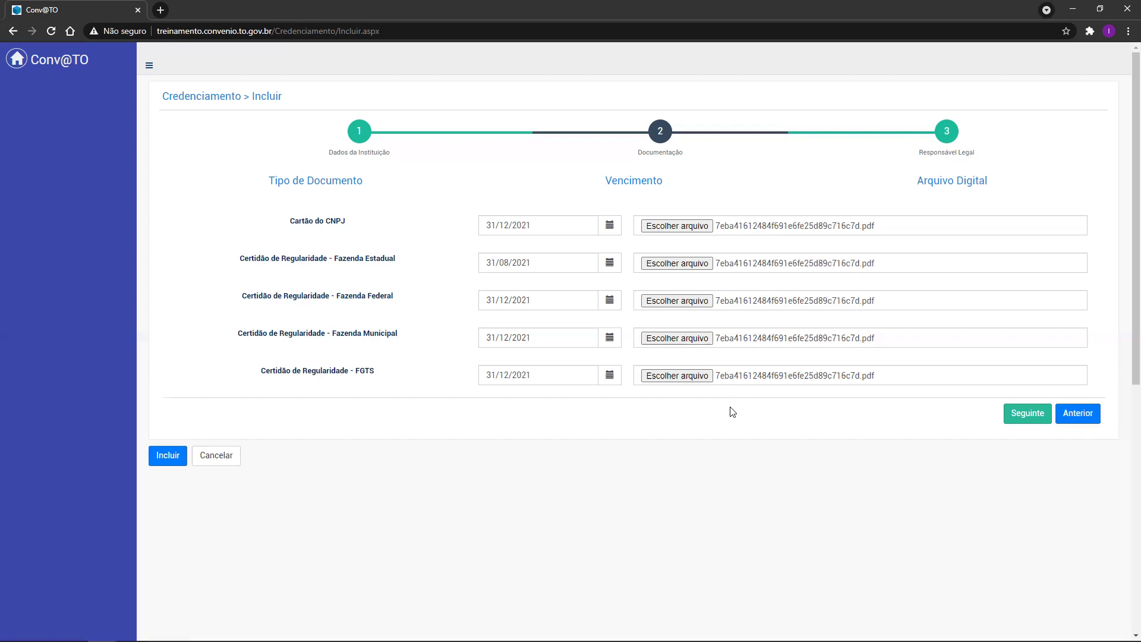
- Advance to Responsável Legal, submit the request with Incluir, and dismiss the success message
{"action": "left_click", "coordinate": [1032, 420]}
{"action": "scroll", "coordinate": [279, 436], "scroll_direction": "down", "scroll_amount": 5}
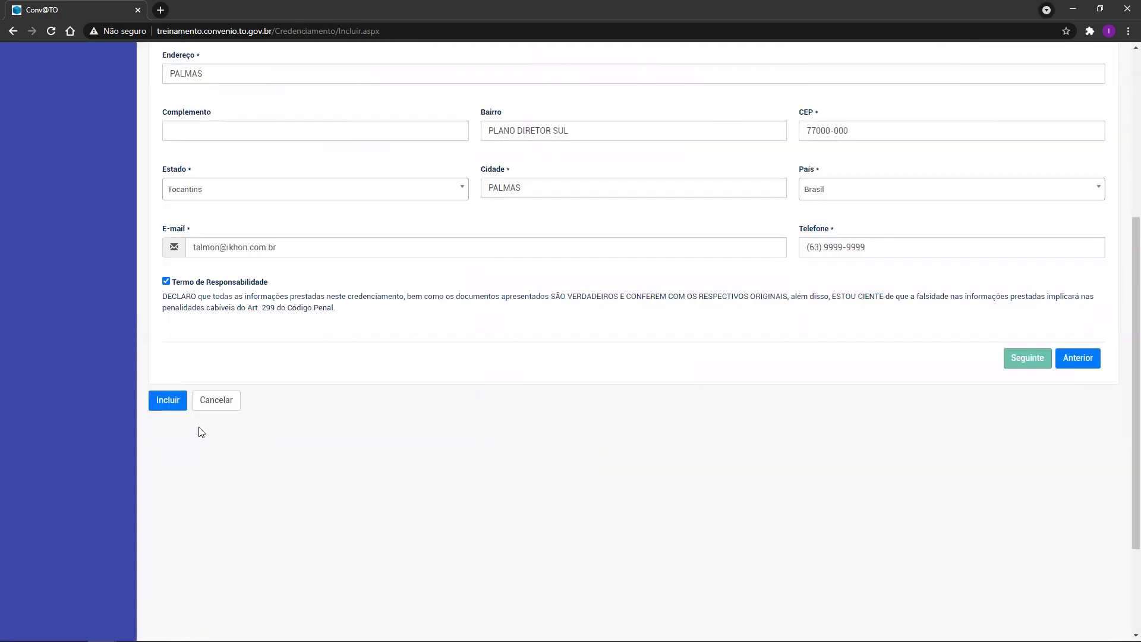
{"action": "scroll", "coordinate": [453, 295], "scroll_direction": "up", "scroll_amount": 5}
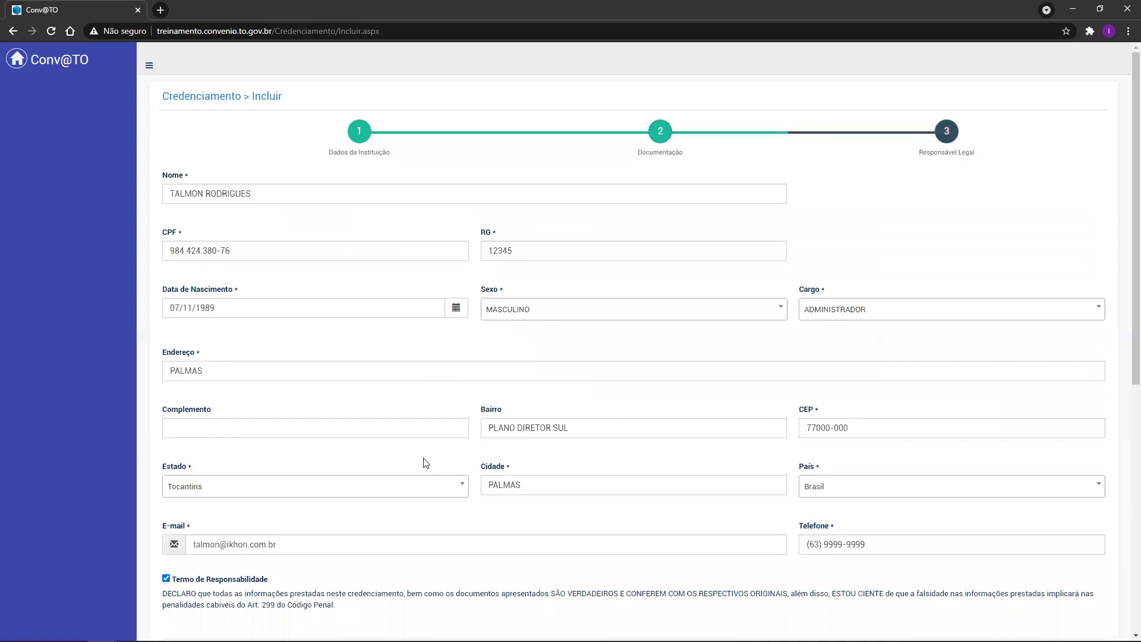
{"action": "scroll", "coordinate": [423, 450], "scroll_direction": "down", "scroll_amount": 3}
{"action": "left_click", "coordinate": [162, 524]}
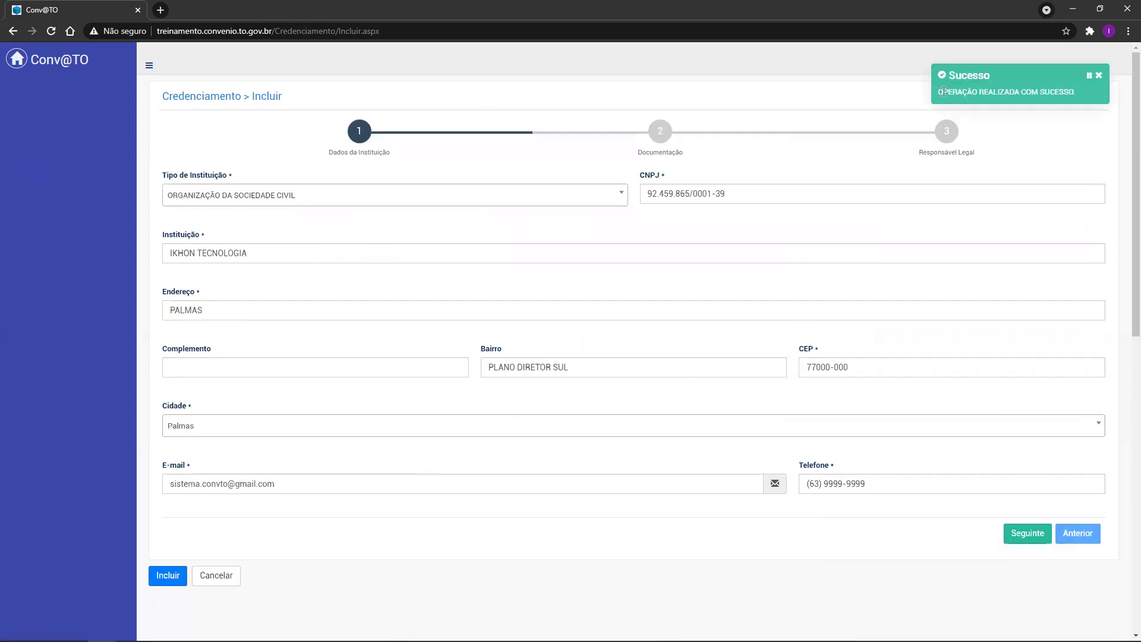
{"action": "left_click_drag", "start_coordinate": [944, 92], "coordinate": [1074, 93]}
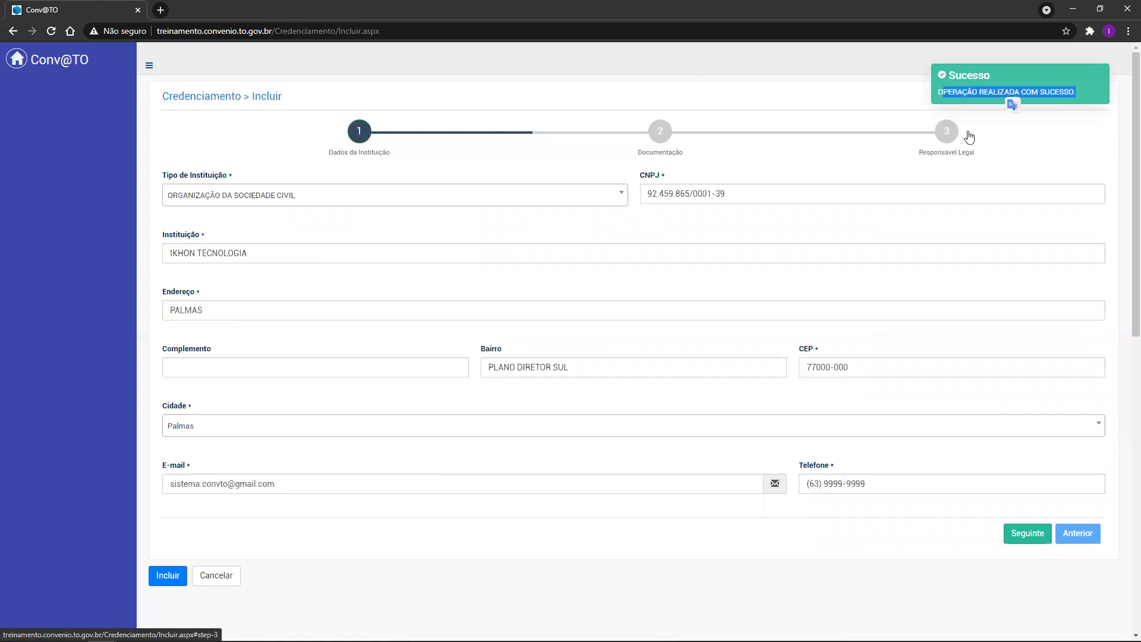
{"action": "left_click", "coordinate": [1099, 76]}
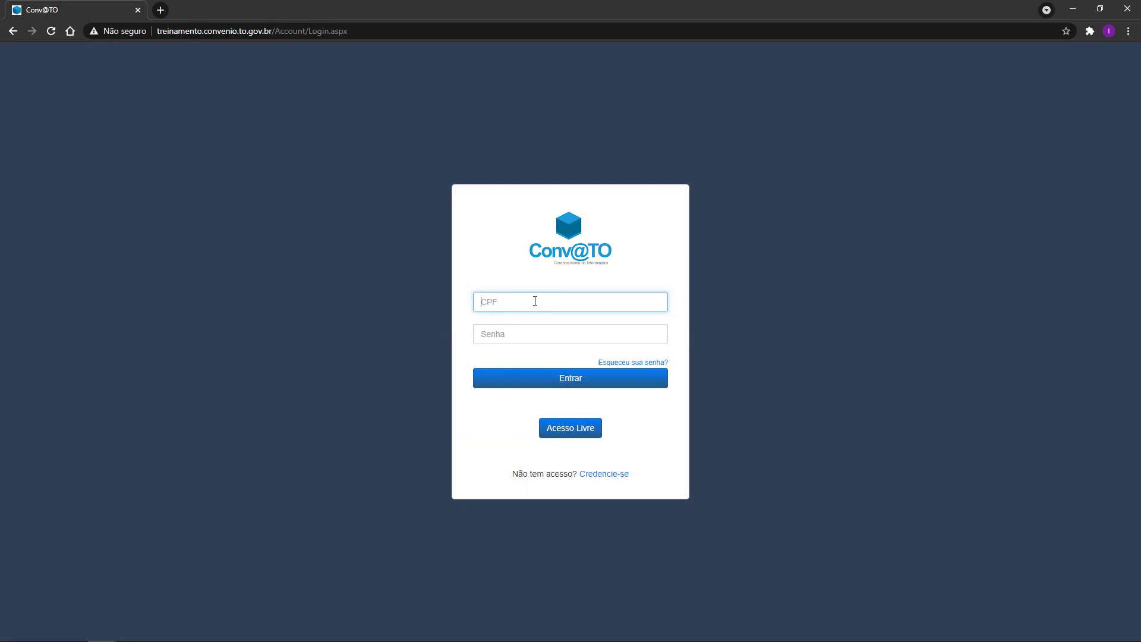
- Log in with the administrator's CPF and password and expand the Credenciamento menu
{"action": "type", "text": "12345678901"}
{"action": "key", "text": "Tab"}
{"action": "key", "text": "Tab"}
{"action": "key", "text": "Tab"}
{"action": "key", "text": "Return"}
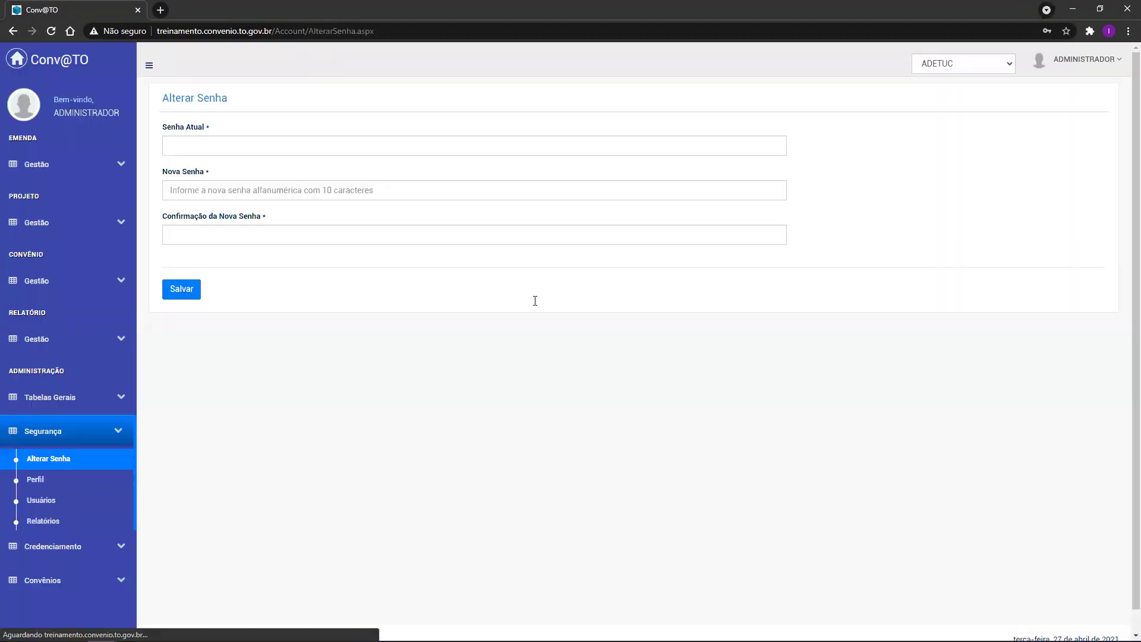
{"action": "left_click", "coordinate": [74, 551]}
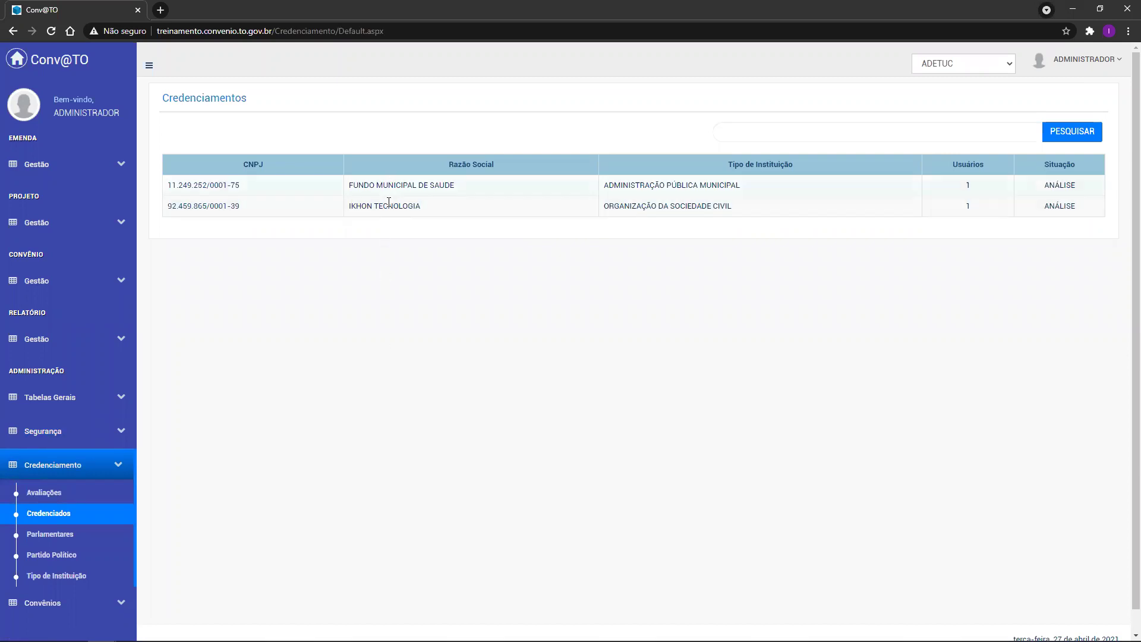
{"action": "left_click_drag", "start_coordinate": [347, 187], "coordinate": [440, 186]}
{"action": "left_click_drag", "start_coordinate": [346, 208], "coordinate": [422, 208]}
{"action": "left_click", "coordinate": [442, 235]}
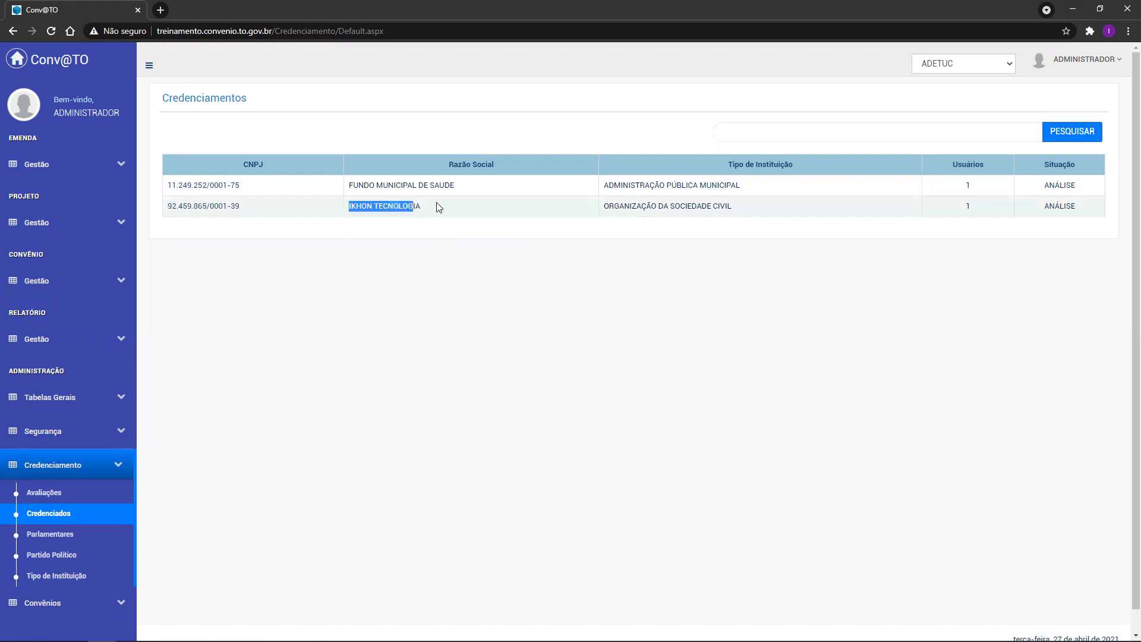
{"action": "left_click_drag", "start_coordinate": [359, 186], "coordinate": [455, 186]}
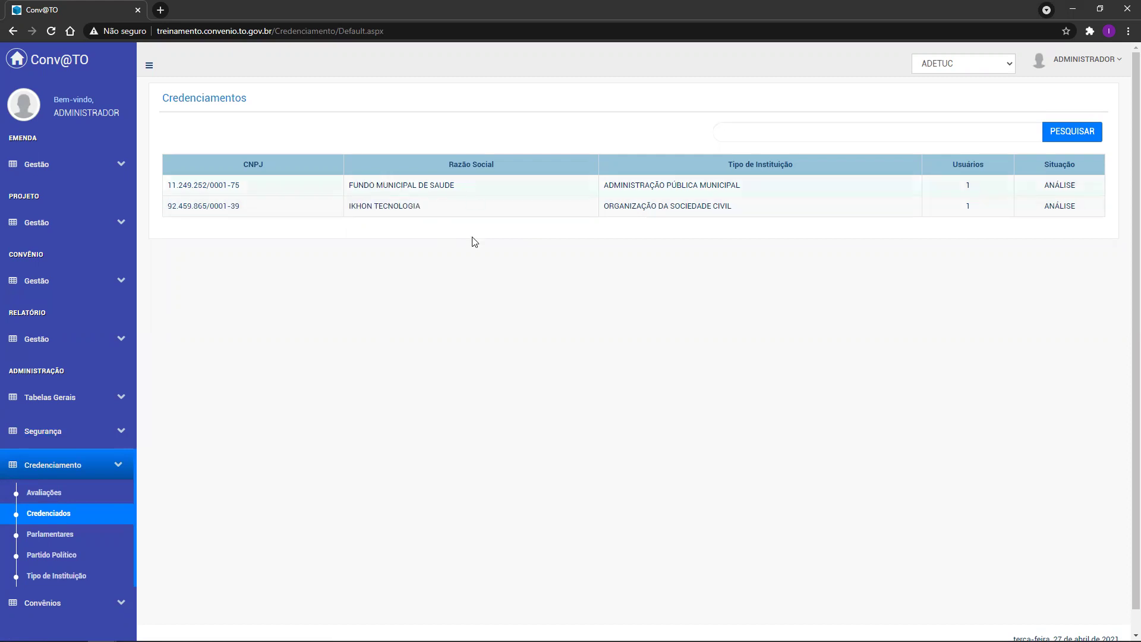
{"action": "left_click", "coordinate": [465, 303]}
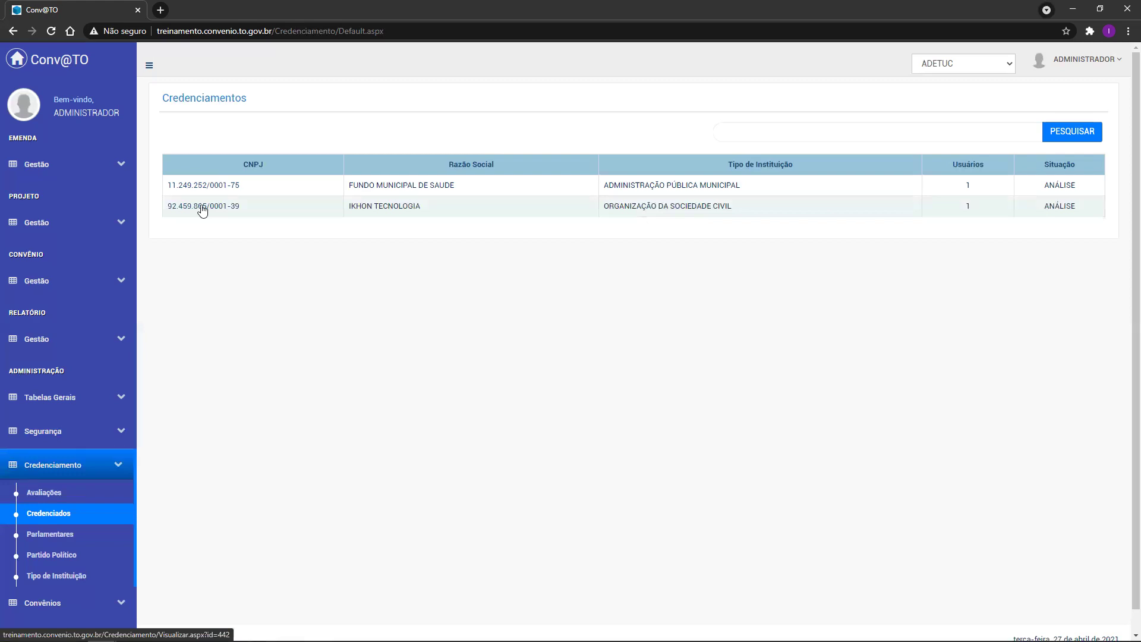
{"action": "left_click", "coordinate": [348, 32]}
{"action": "key", "text": "Return"}
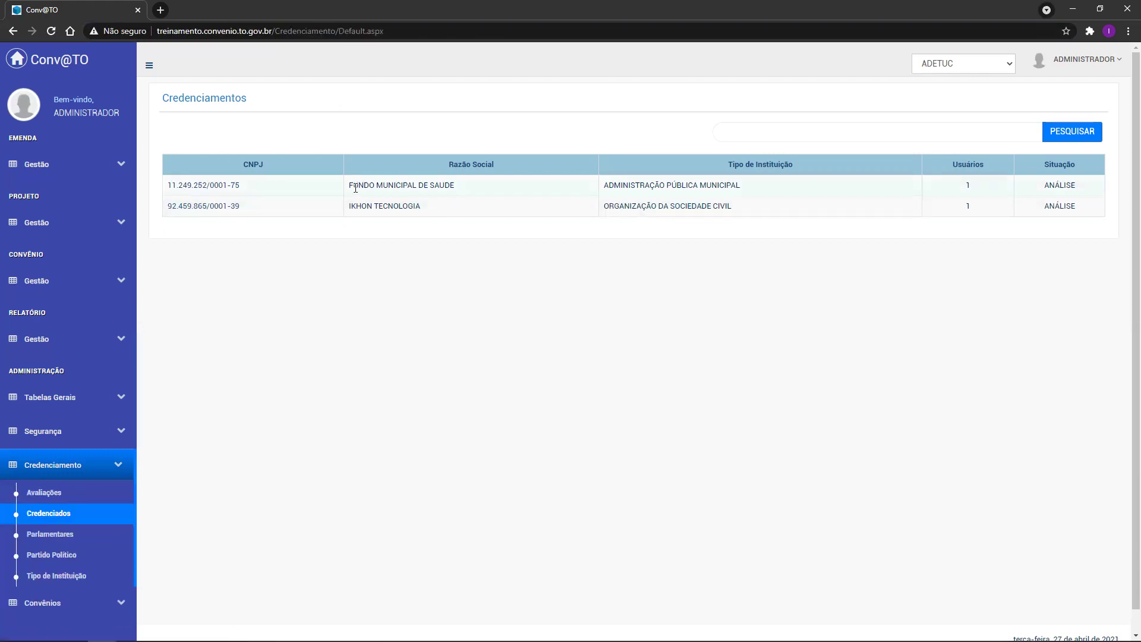
{"action": "left_click_drag", "start_coordinate": [351, 185], "coordinate": [456, 186]}
{"action": "left_click", "coordinate": [333, 191]}
{"action": "left_click_drag", "start_coordinate": [350, 185], "coordinate": [456, 187]}
{"action": "left_click", "coordinate": [348, 190]}
{"action": "left_click_drag", "start_coordinate": [349, 191], "coordinate": [501, 191]}
{"action": "left_click", "coordinate": [426, 225]}
{"action": "left_click_drag", "start_coordinate": [350, 188], "coordinate": [485, 193]}
{"action": "left_click", "coordinate": [455, 271]}
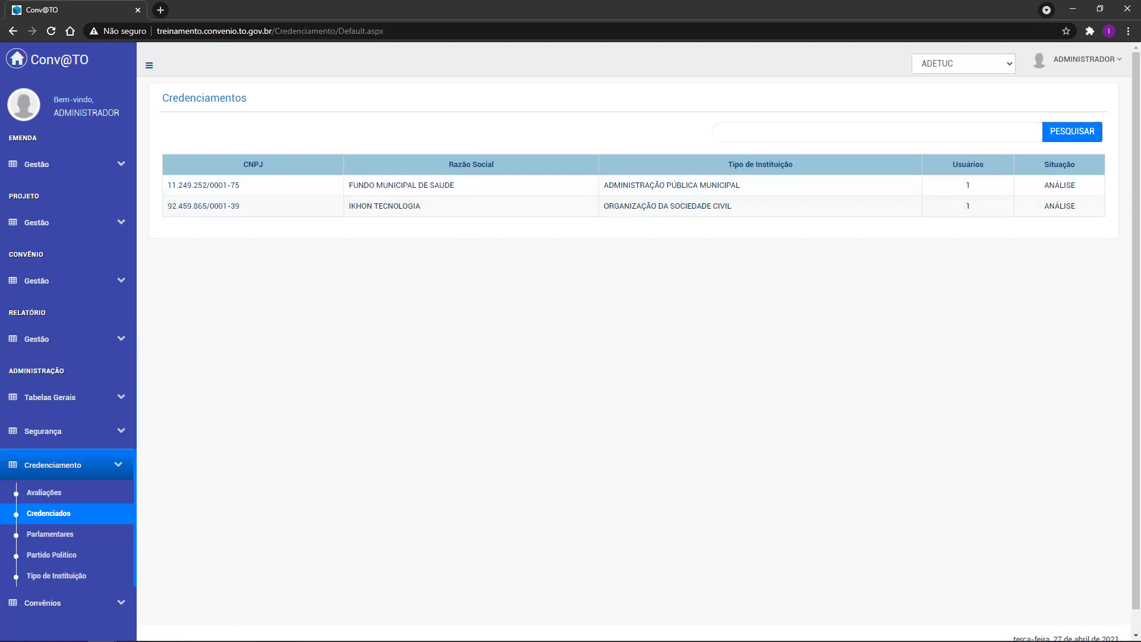
{"action": "left_click_drag", "start_coordinate": [349, 206], "coordinate": [453, 210]}
{"action": "left_click", "coordinate": [437, 247]}
{"action": "left_click_drag", "start_coordinate": [357, 185], "coordinate": [453, 186]}
{"action": "left_click", "coordinate": [402, 234]}
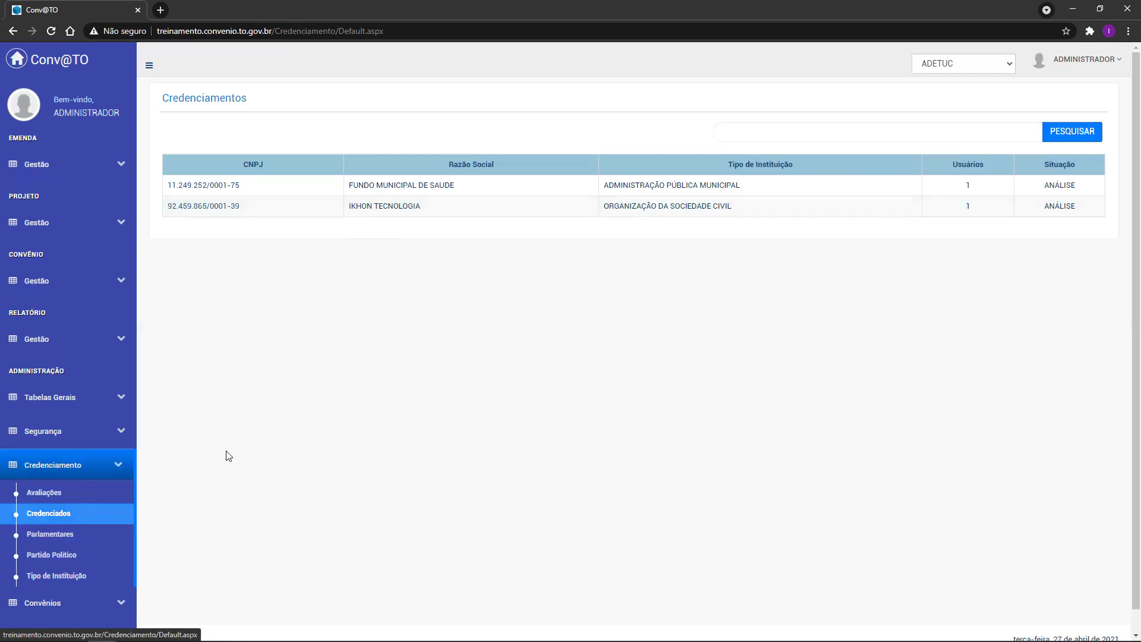
- Open IKHON TECNOLOGIA's credentialing details from the credentialed list
{"action": "left_click", "coordinate": [210, 212]}
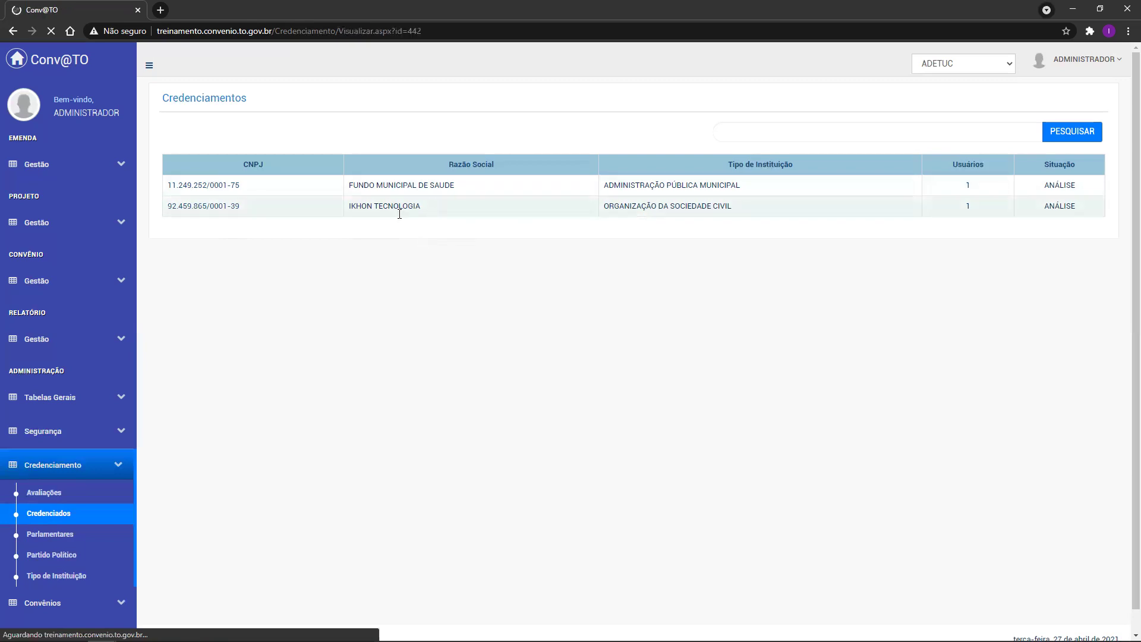
{"action": "left_click", "coordinate": [698, 340]}
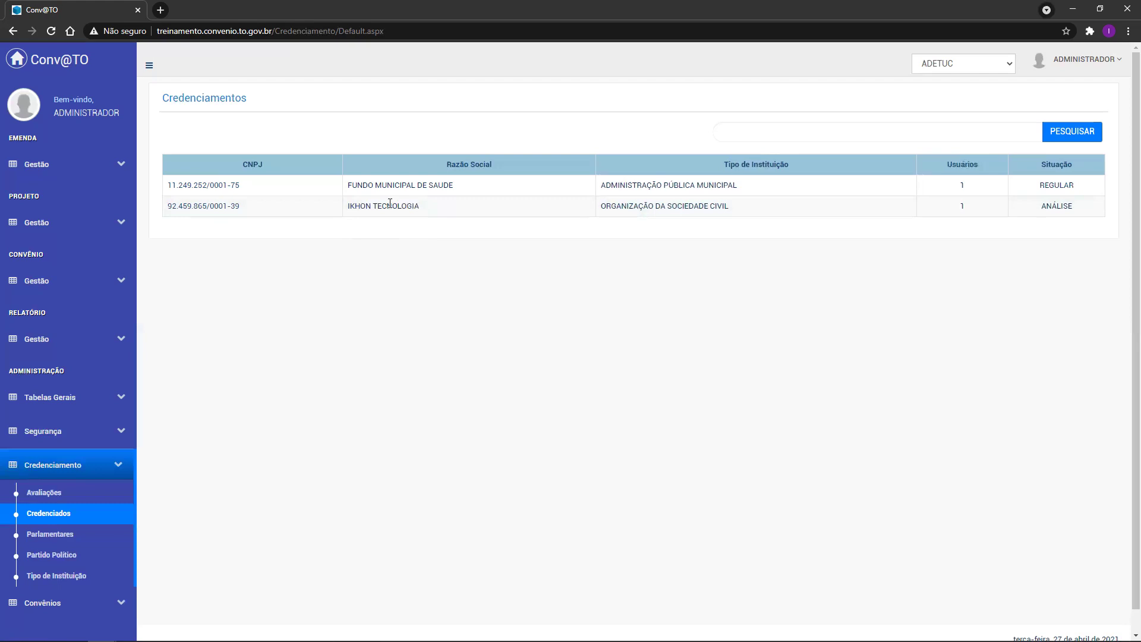
{"action": "left_click", "coordinate": [201, 208]}
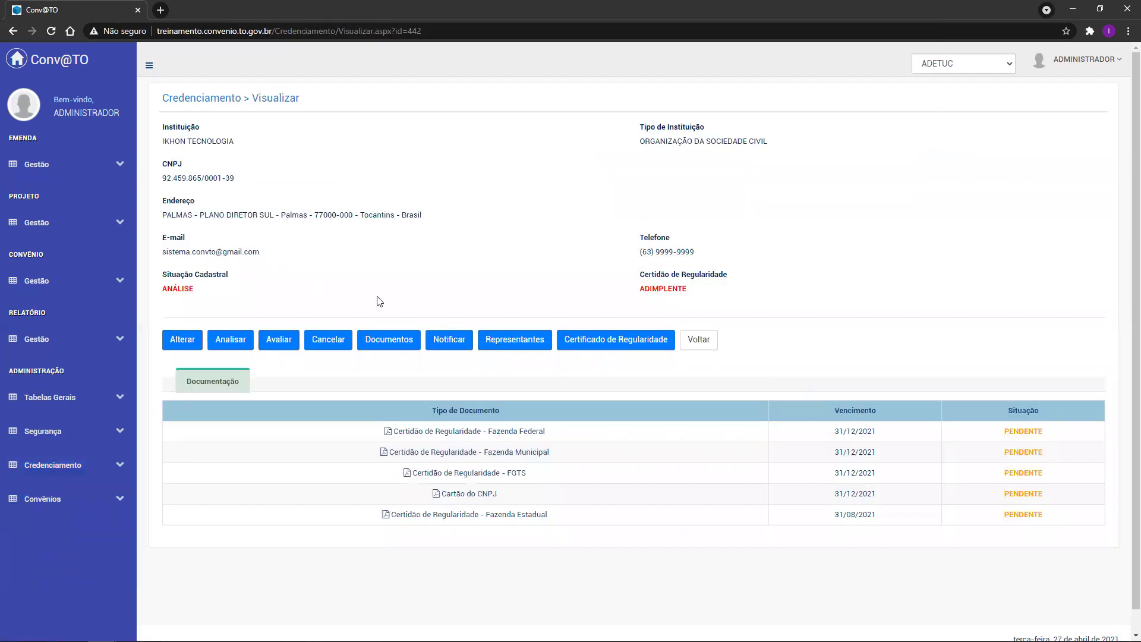
{"action": "scroll", "coordinate": [386, 416], "scroll_direction": "down", "scroll_amount": 1}
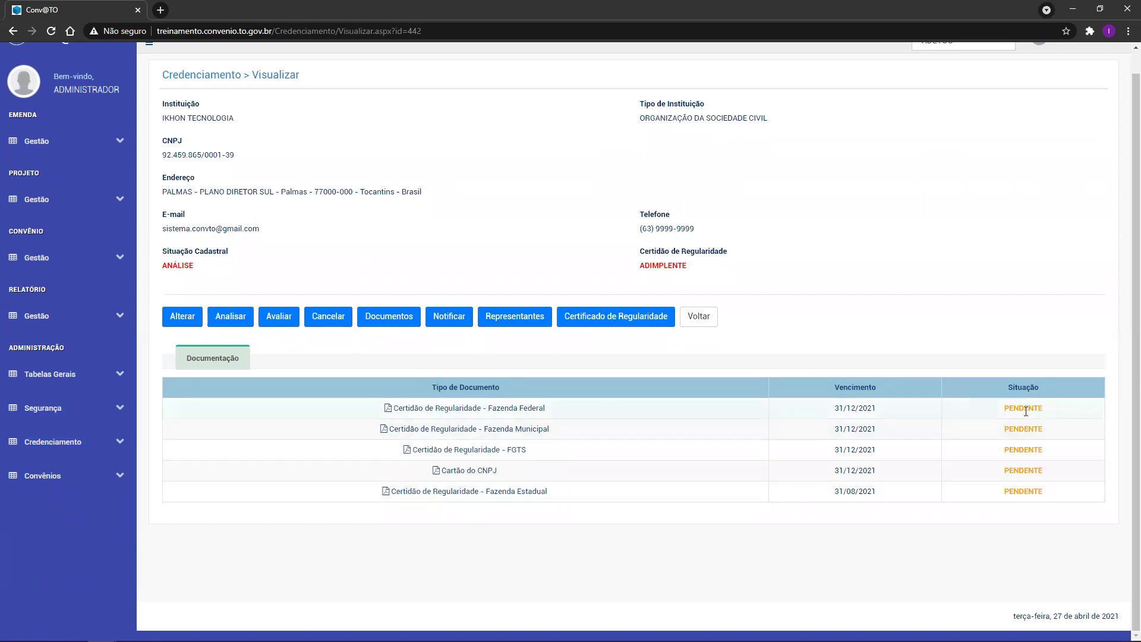
- View the Fazenda Federal, another certificate and the Cartão CNPJ PDFs, then close them
{"action": "left_click", "coordinate": [476, 408]}
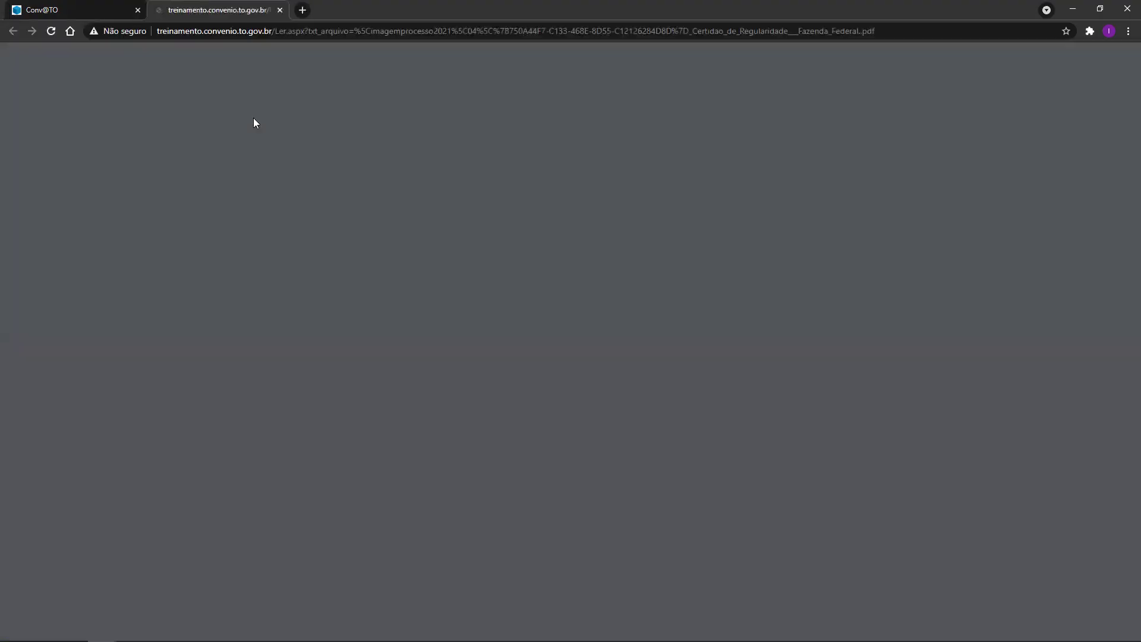
{"action": "left_click", "coordinate": [102, 8]}
{"action": "left_click", "coordinate": [443, 490]}
{"action": "left_click", "coordinate": [146, 4]}
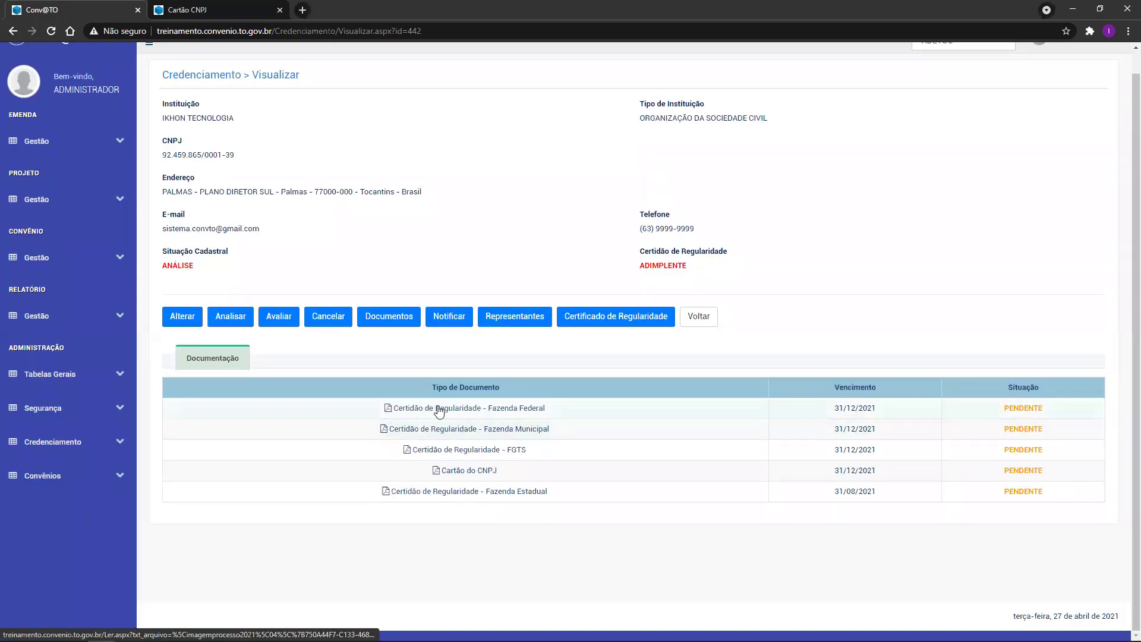
{"action": "left_click", "coordinate": [250, 9]}
{"action": "left_click", "coordinate": [279, 10]}
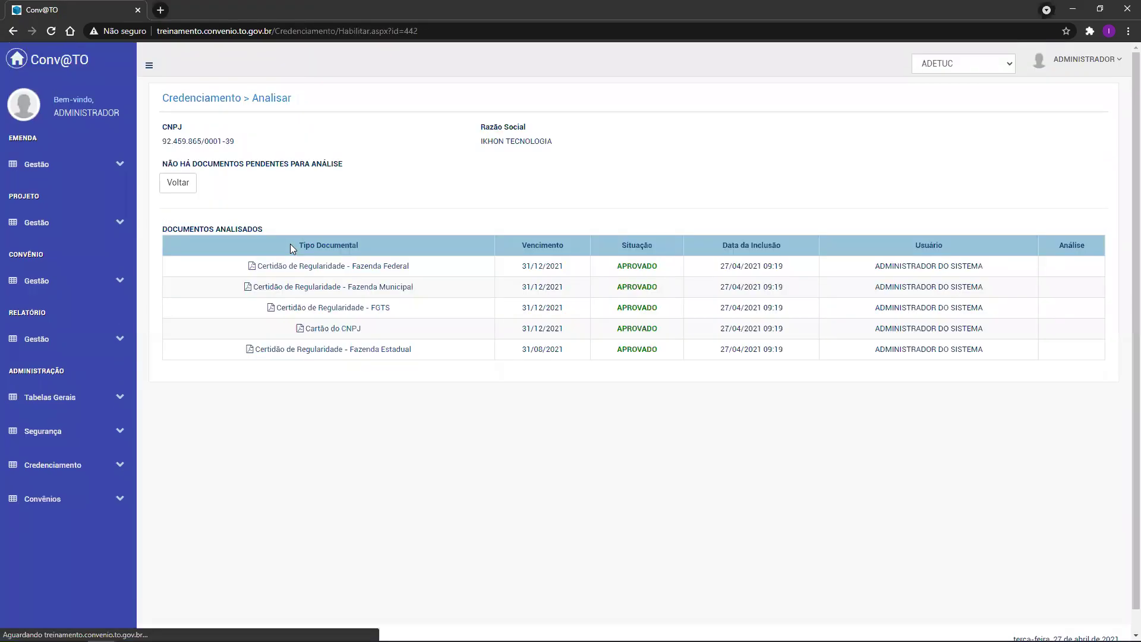
- Reopen the document analysis page, confirm no documents are pending, then back out to the Painel de Controle
{"action": "right_click", "coordinate": [289, 194]}
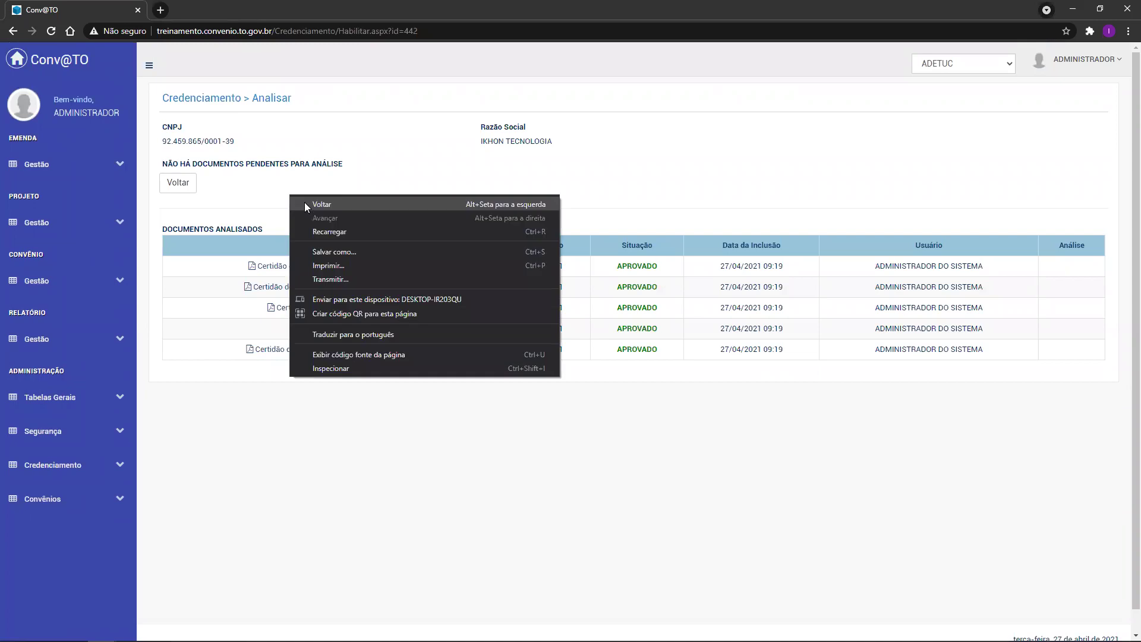
{"action": "left_click", "coordinate": [307, 204]}
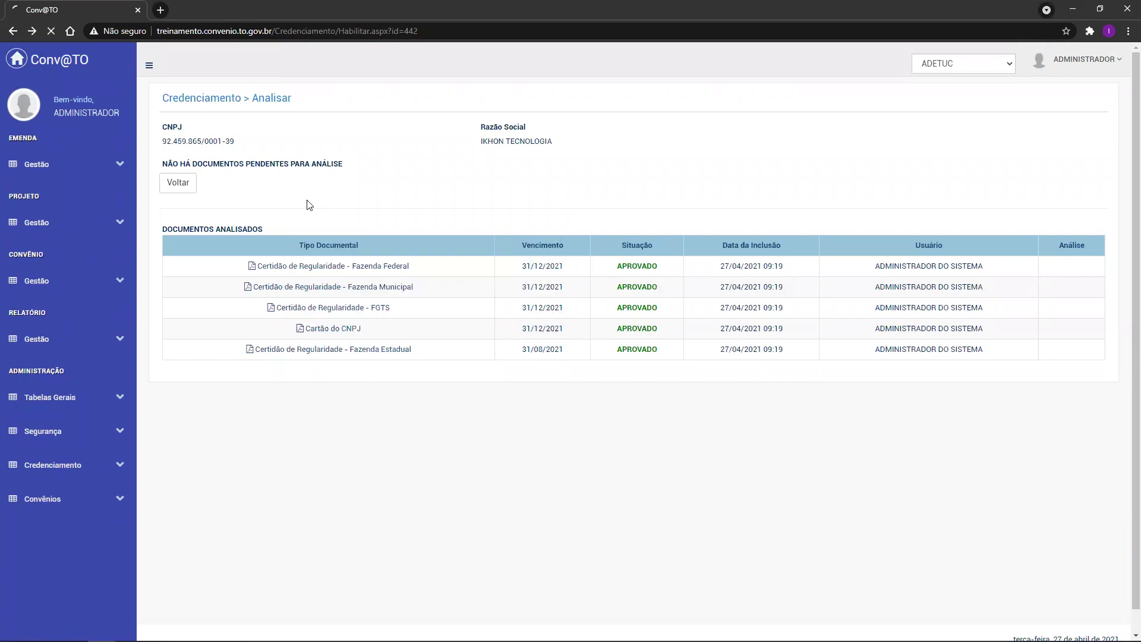
{"action": "left_click", "coordinate": [221, 319]}
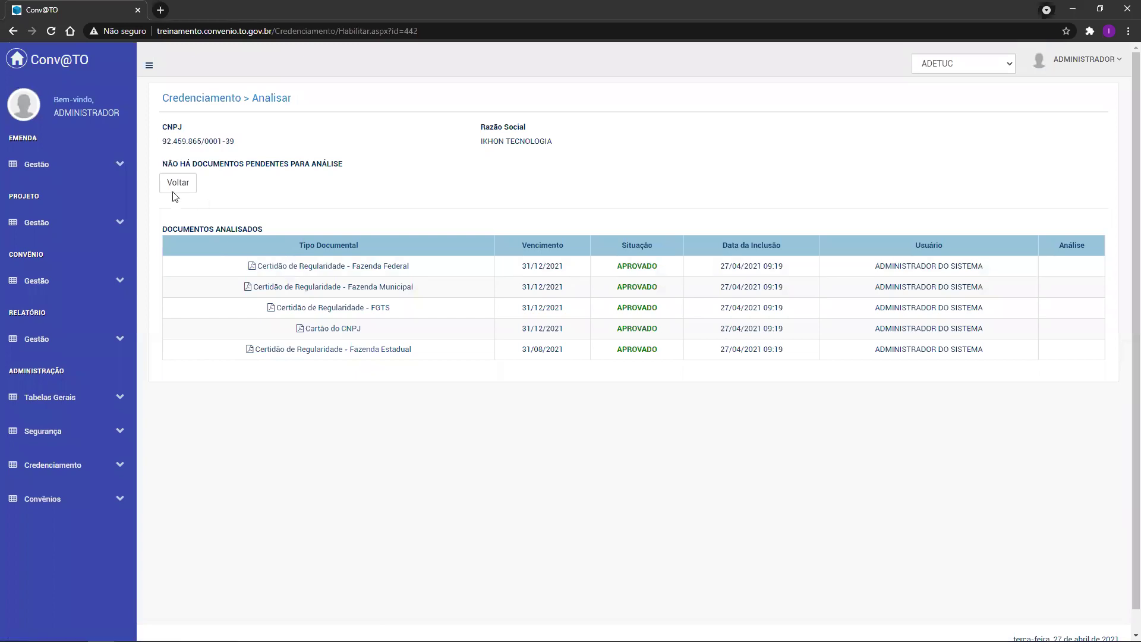
{"action": "left_click_drag", "start_coordinate": [162, 162], "coordinate": [343, 167]}
{"action": "left_click", "coordinate": [321, 272]}
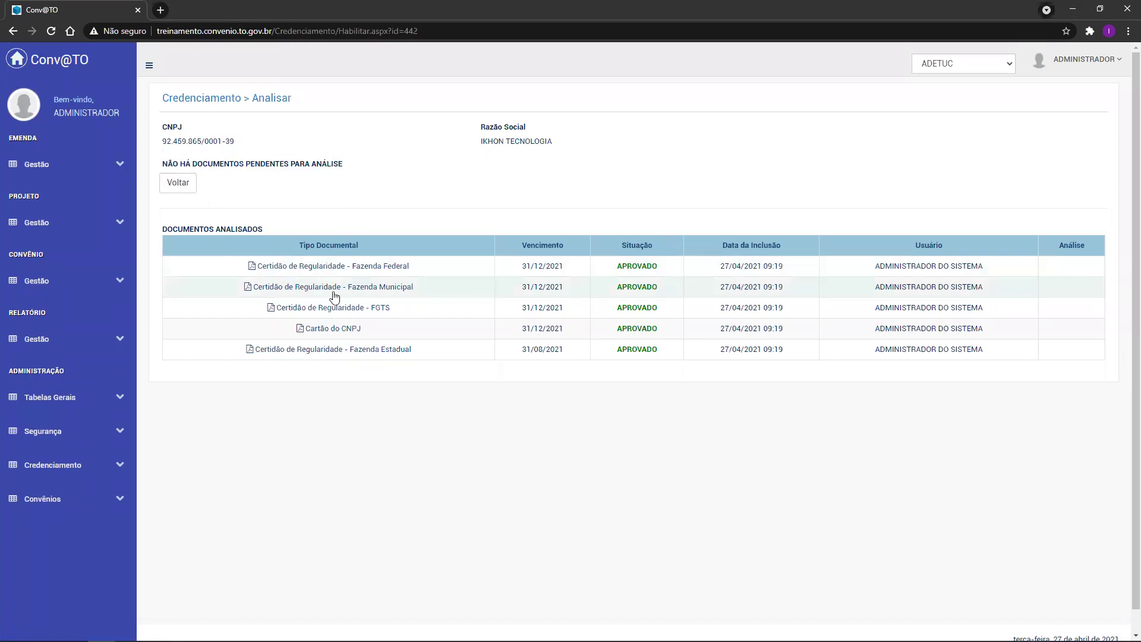
{"action": "left_click", "coordinate": [175, 186]}
{"action": "left_click", "coordinate": [559, 273]}
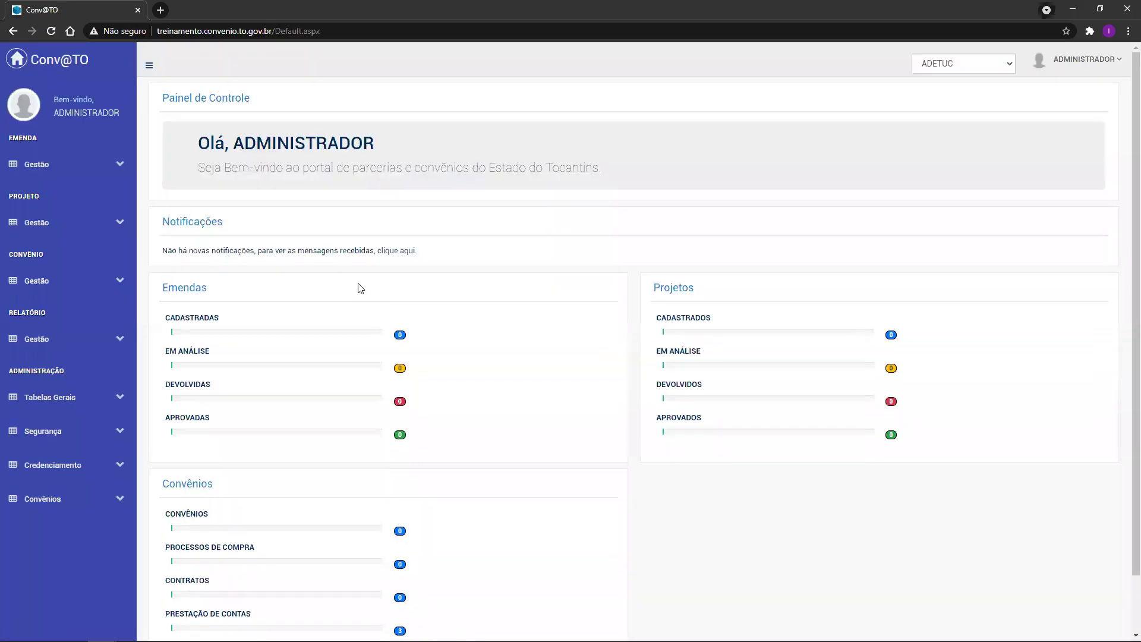
- From Credenciamento > Credenciados, open IKHON TECNOLOGIA's record, check its REGULAR status, and return to the list
{"action": "left_click", "coordinate": [81, 462]}
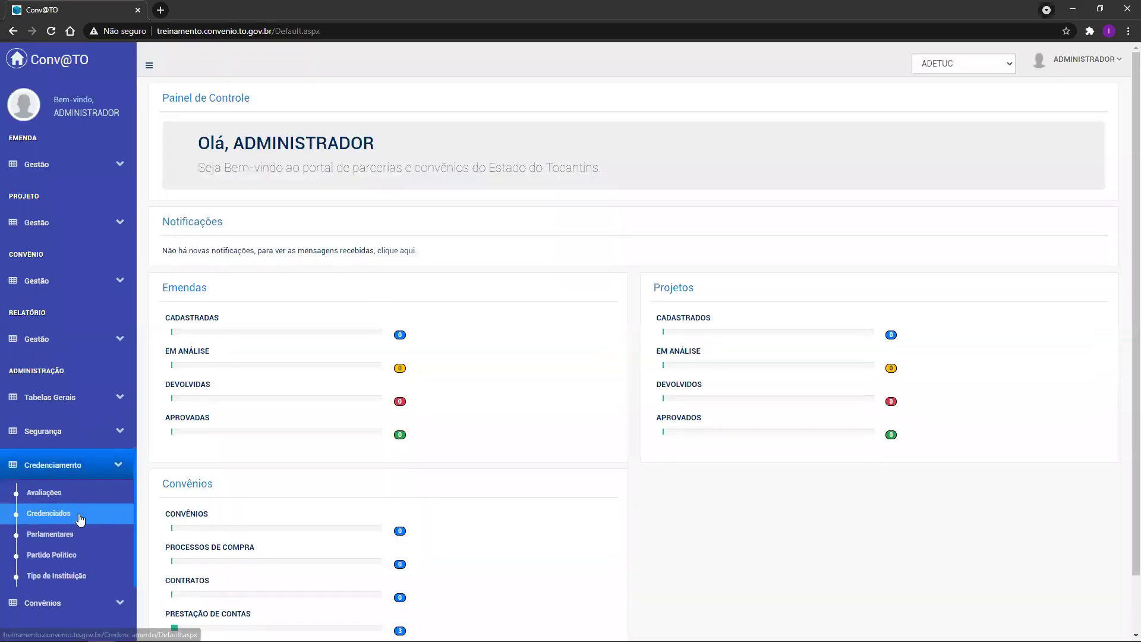
{"action": "left_click", "coordinate": [77, 507]}
{"action": "left_click", "coordinate": [204, 214]}
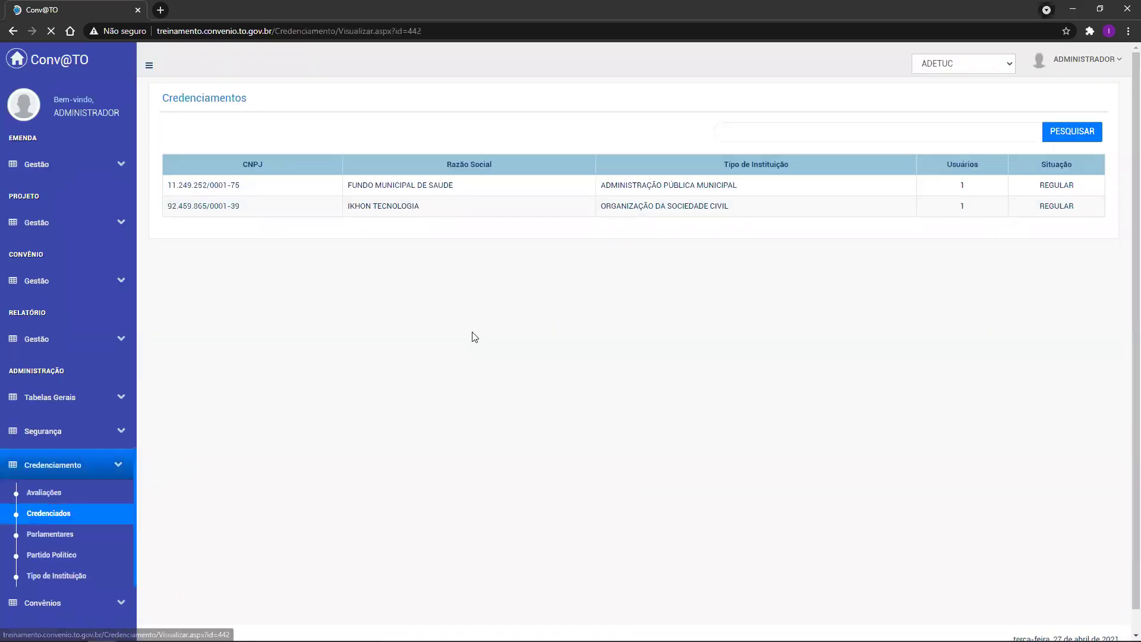
{"action": "double_click", "coordinate": [181, 289]}
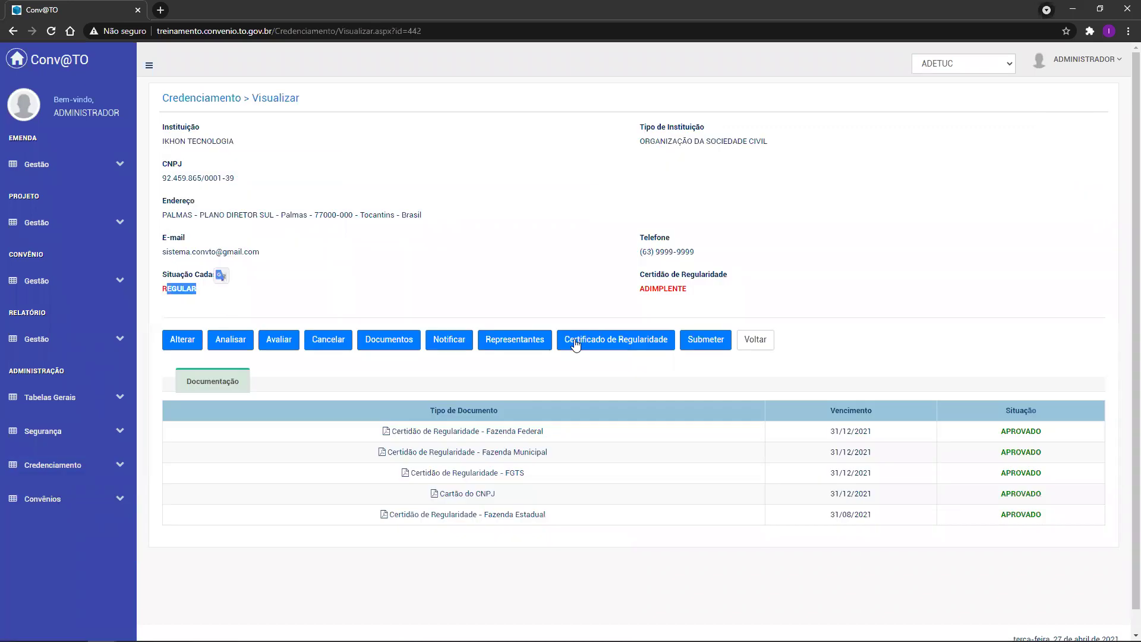
{"action": "left_click", "coordinate": [767, 341]}
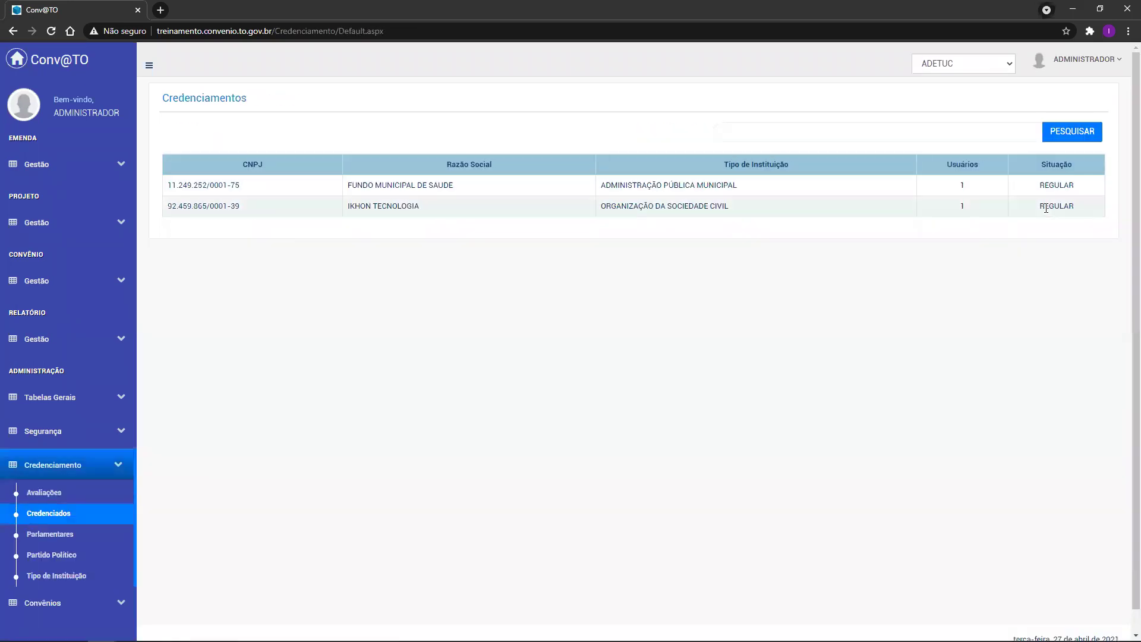
{"action": "scroll", "coordinate": [136, 472], "scroll_direction": "down", "scroll_amount": 1}
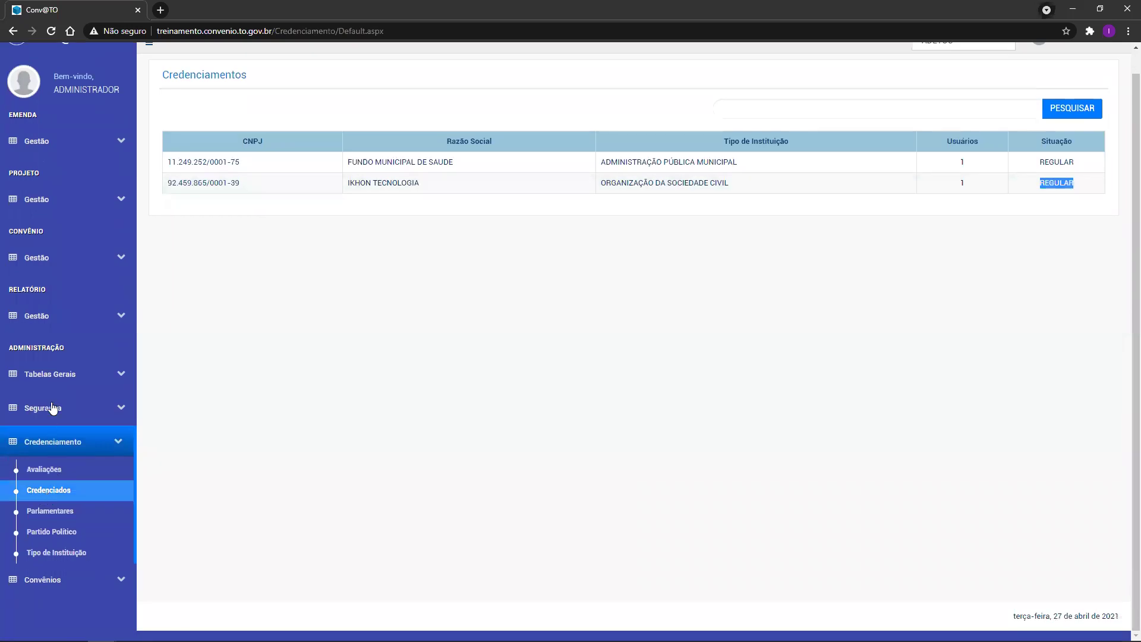
{"action": "left_click", "coordinate": [38, 347]}
{"action": "double_click", "coordinate": [38, 347]}
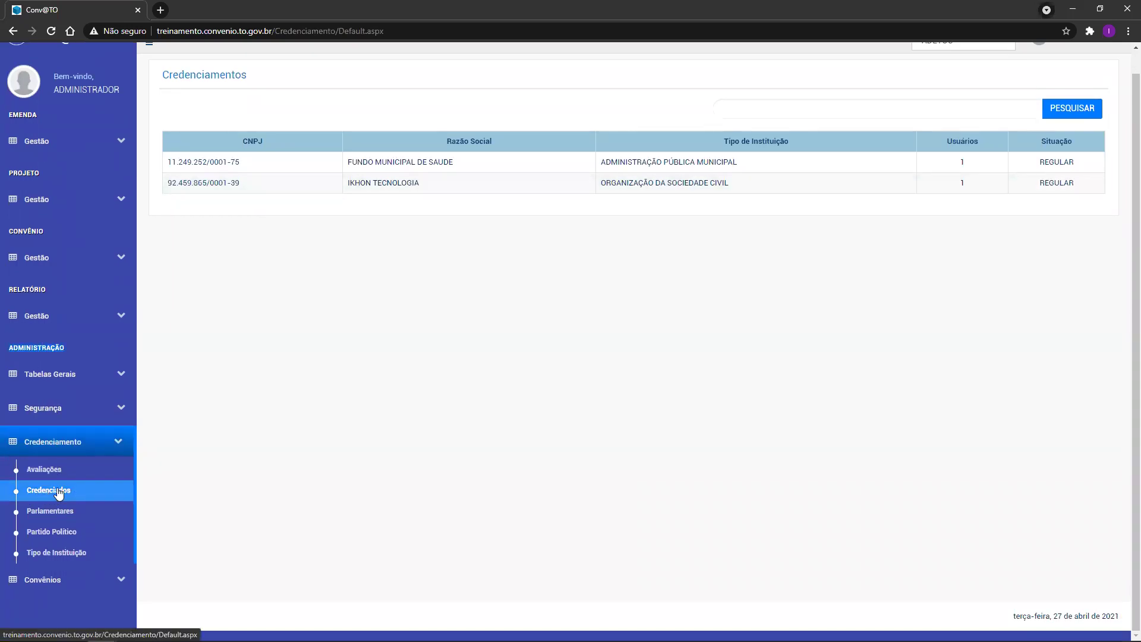
{"action": "left_click", "coordinate": [323, 303]}
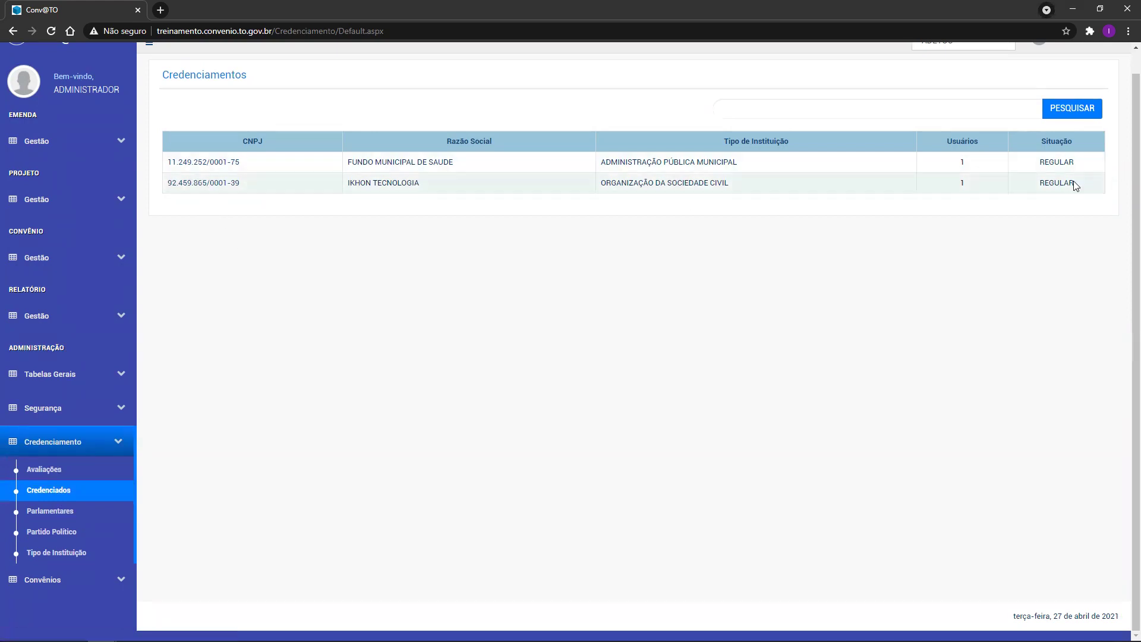
- Check IKHON TECNOLOGIA's REGULAR status, institution type and user count of 1, then review its CNPJ and address
{"action": "double_click", "coordinate": [1067, 183]}
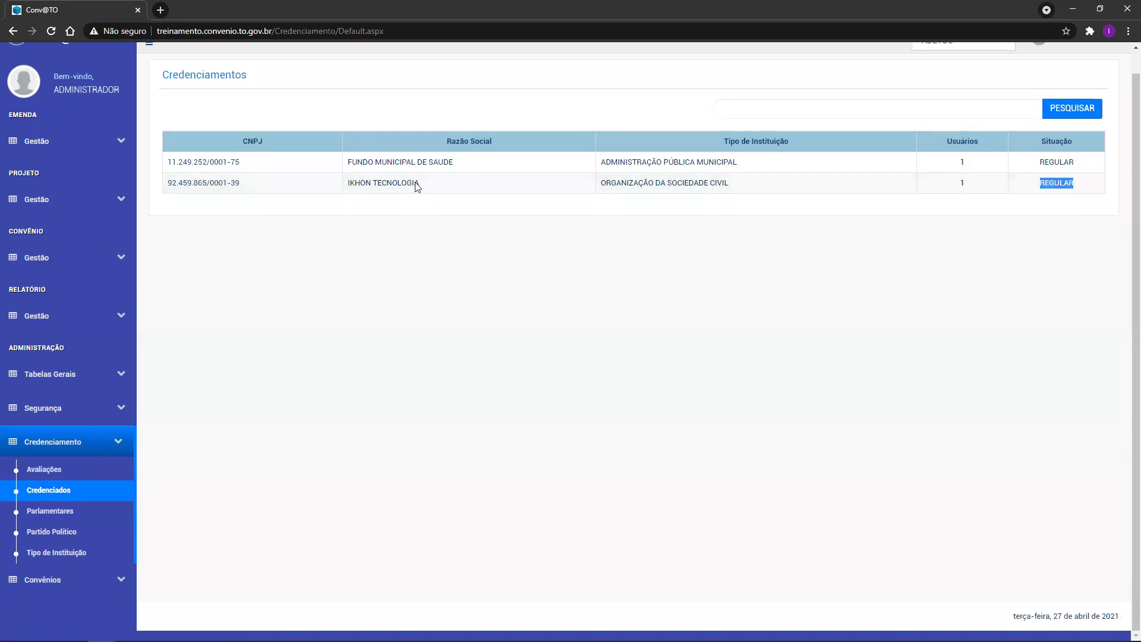
{"action": "left_click_drag", "start_coordinate": [354, 185], "coordinate": [407, 184]}
{"action": "left_click_drag", "start_coordinate": [610, 183], "coordinate": [715, 183]}
{"action": "triple_click", "coordinate": [960, 179]}
{"action": "double_click", "coordinate": [961, 182]}
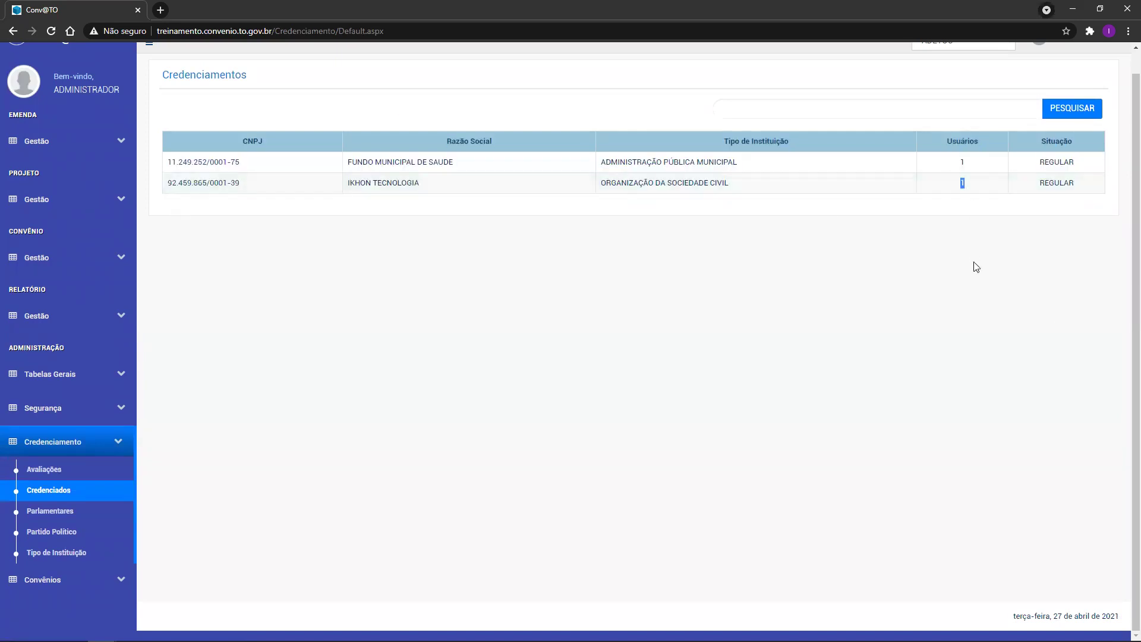
{"action": "left_click", "coordinate": [955, 186]}
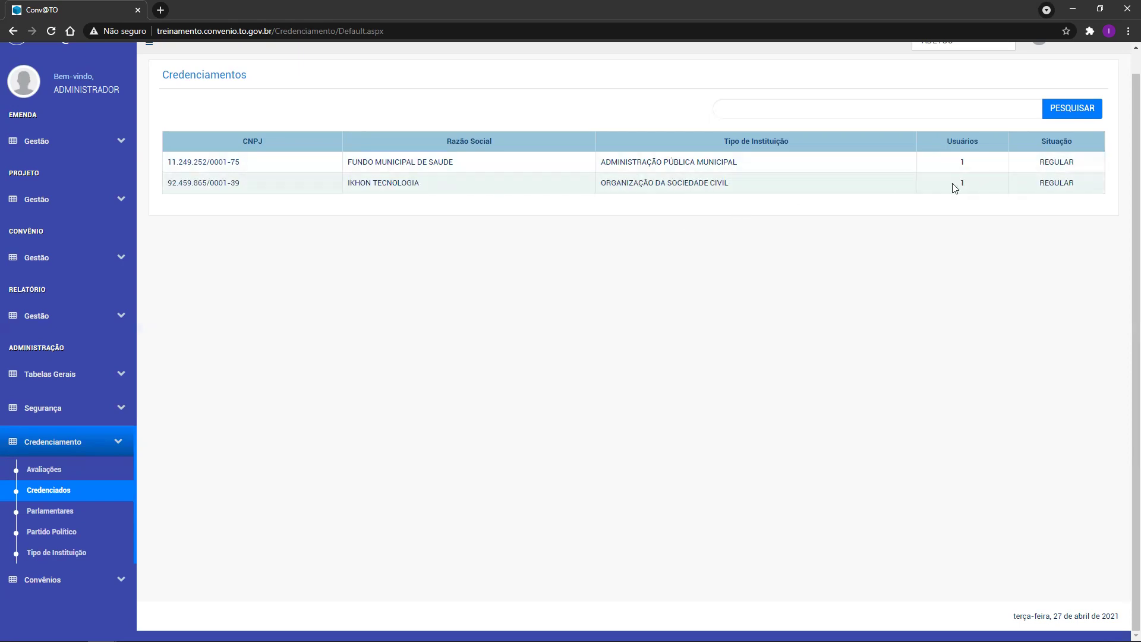
{"action": "left_click", "coordinate": [198, 185]}
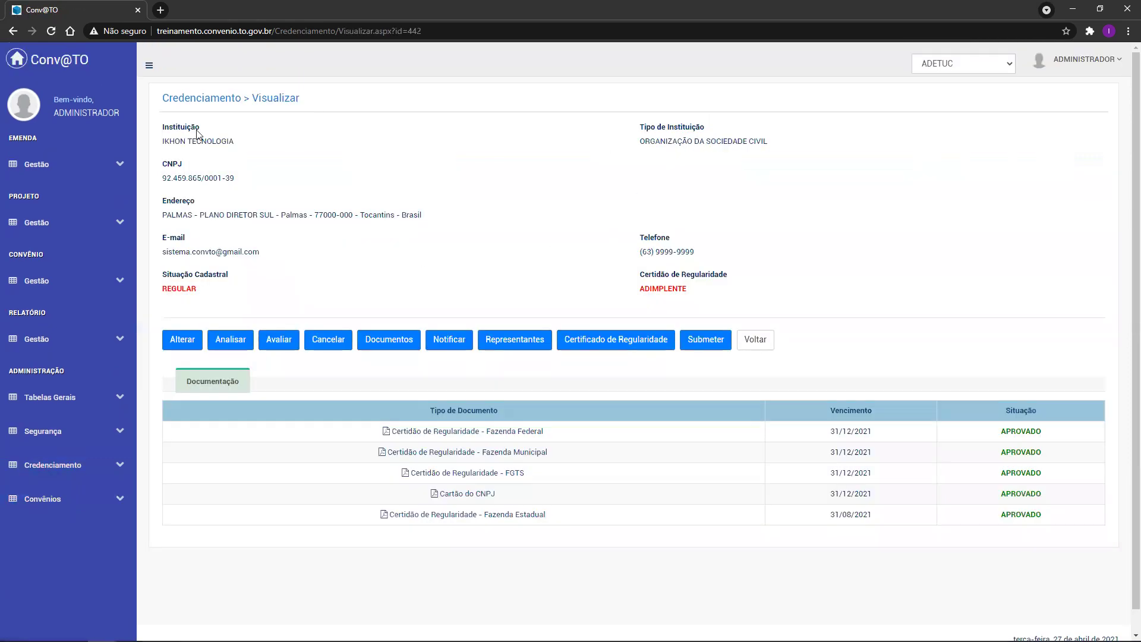
{"action": "left_click_drag", "start_coordinate": [165, 127], "coordinate": [750, 276]}
- Open Representantes and check the single active ADMINISTRADOR representative with profile CREDENCIADO - GESTOR
{"action": "left_click", "coordinate": [522, 216]}
{"action": "left_click", "coordinate": [511, 342]}
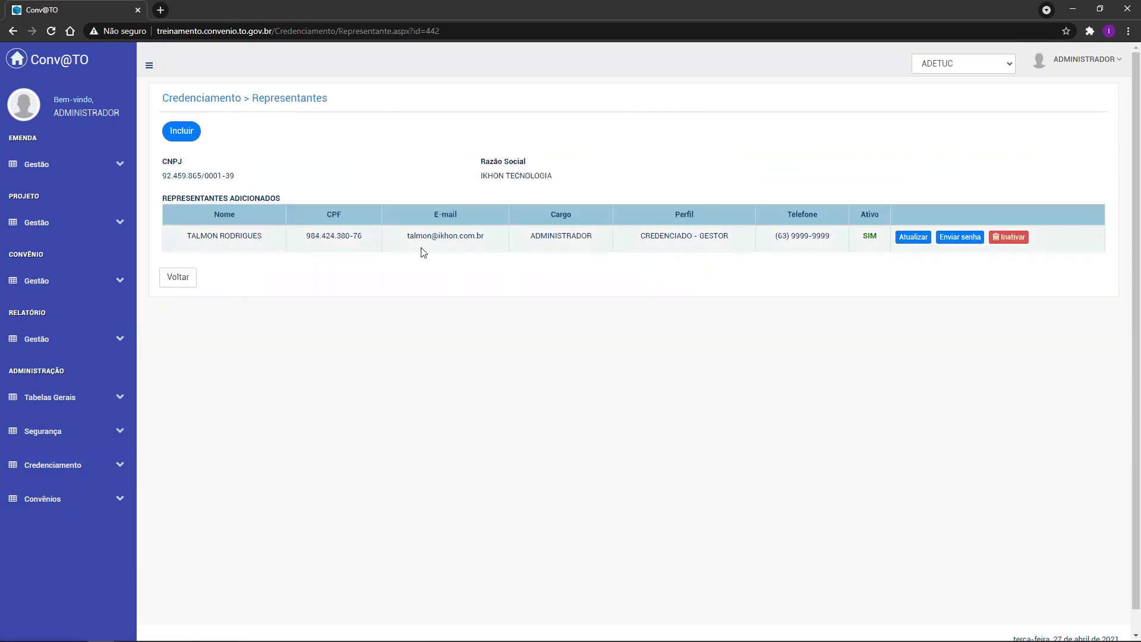
{"action": "left_click_drag", "start_coordinate": [196, 235], "coordinate": [867, 237]}
{"action": "left_click", "coordinate": [806, 278]}
{"action": "left_click_drag", "start_coordinate": [649, 236], "coordinate": [735, 240]}
{"action": "left_click", "coordinate": [684, 213]}
{"action": "left_click", "coordinate": [715, 239]}
{"action": "double_click", "coordinate": [715, 239]}
{"action": "left_click", "coordinate": [666, 301]}
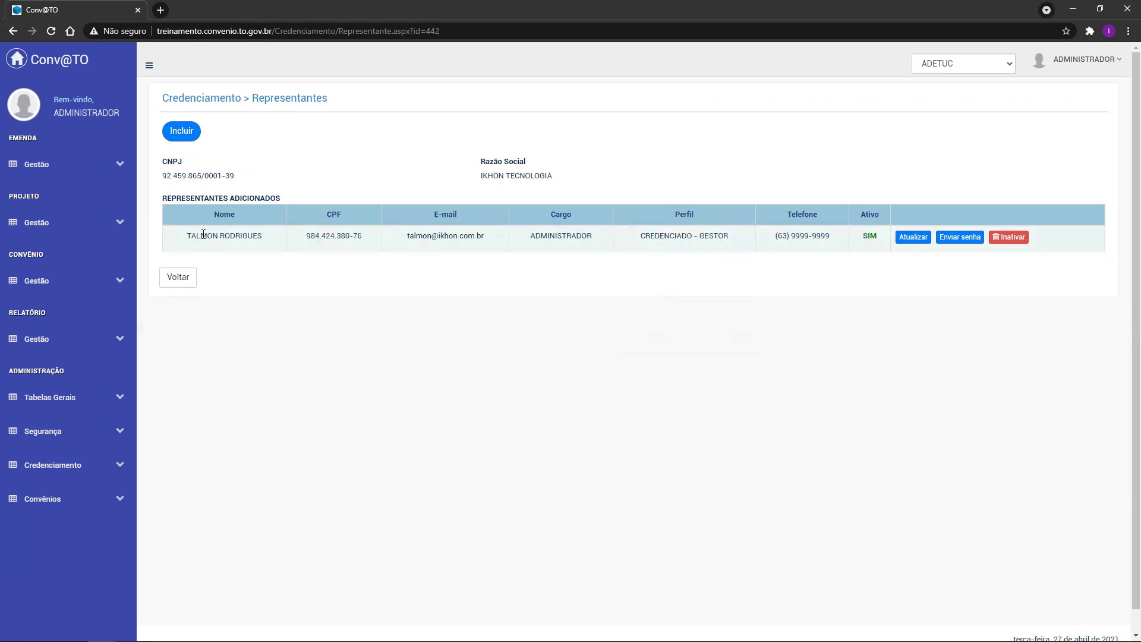
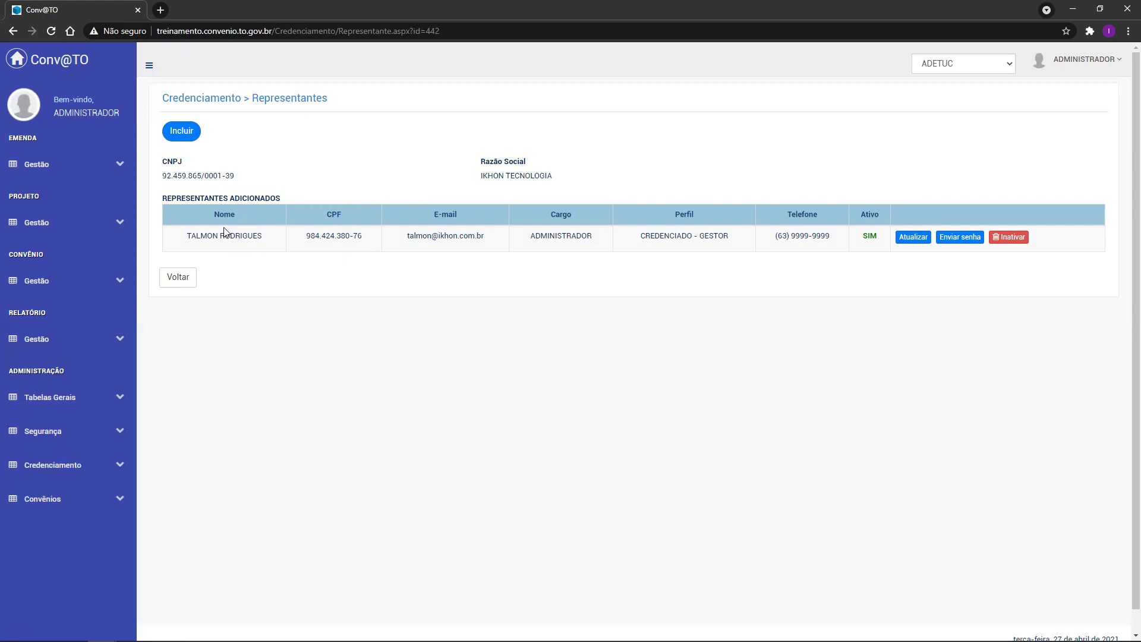
- Open IKHON TECNOLOGIA's blank Incluir representative form and check the CPF field and agency list
{"action": "left_click", "coordinate": [174, 131]}
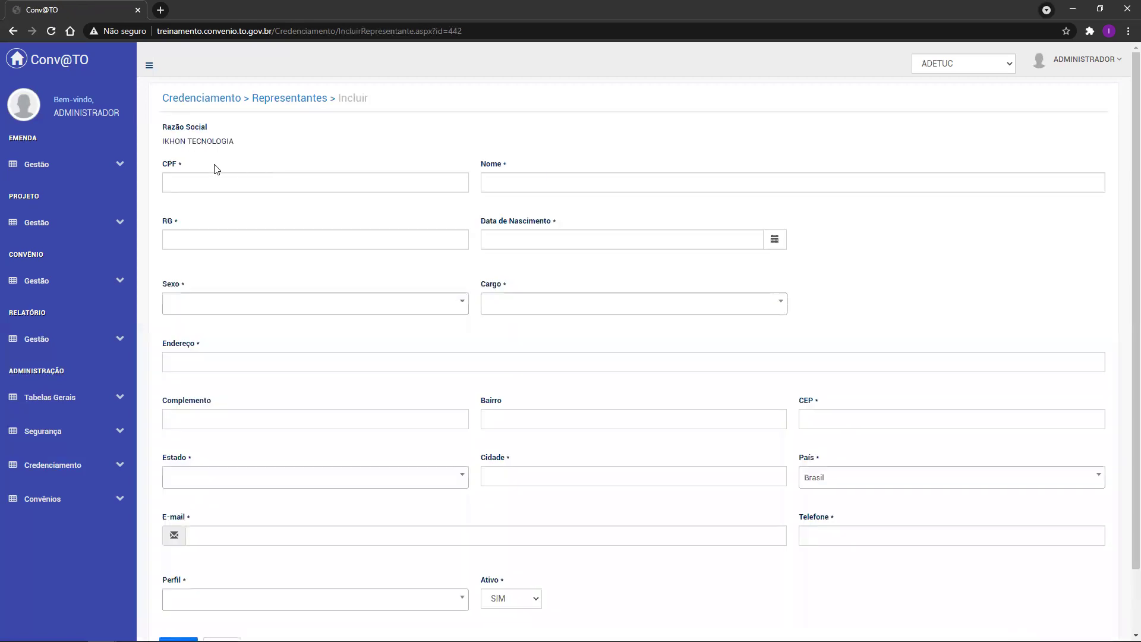
{"action": "left_click", "coordinate": [197, 177]}
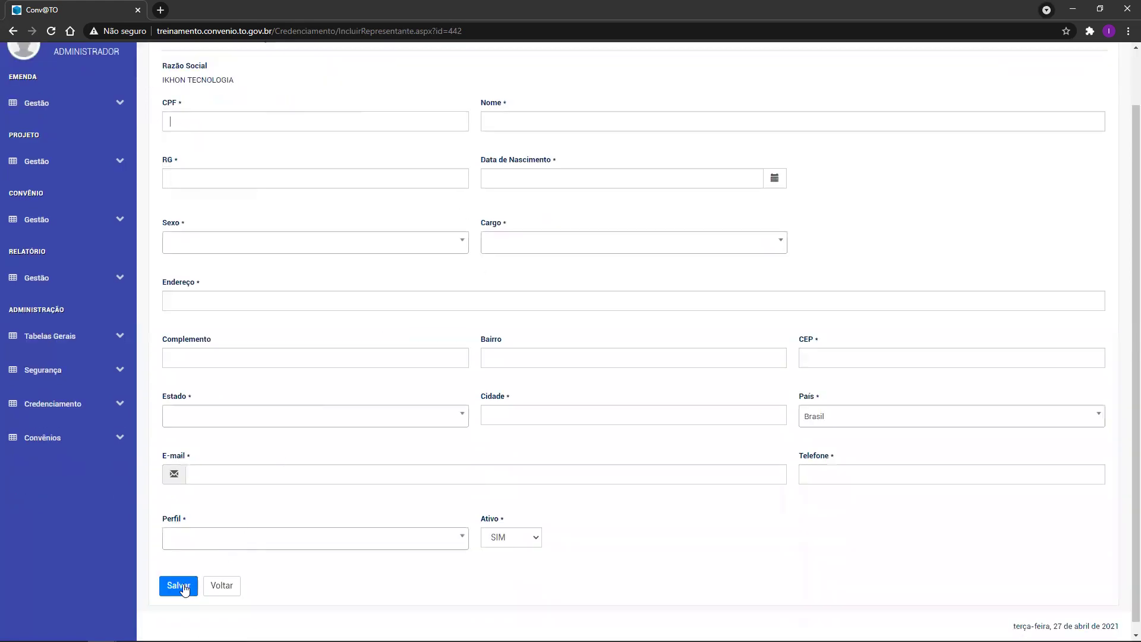
{"action": "scroll", "coordinate": [182, 585], "scroll_direction": "down", "scroll_amount": 1}
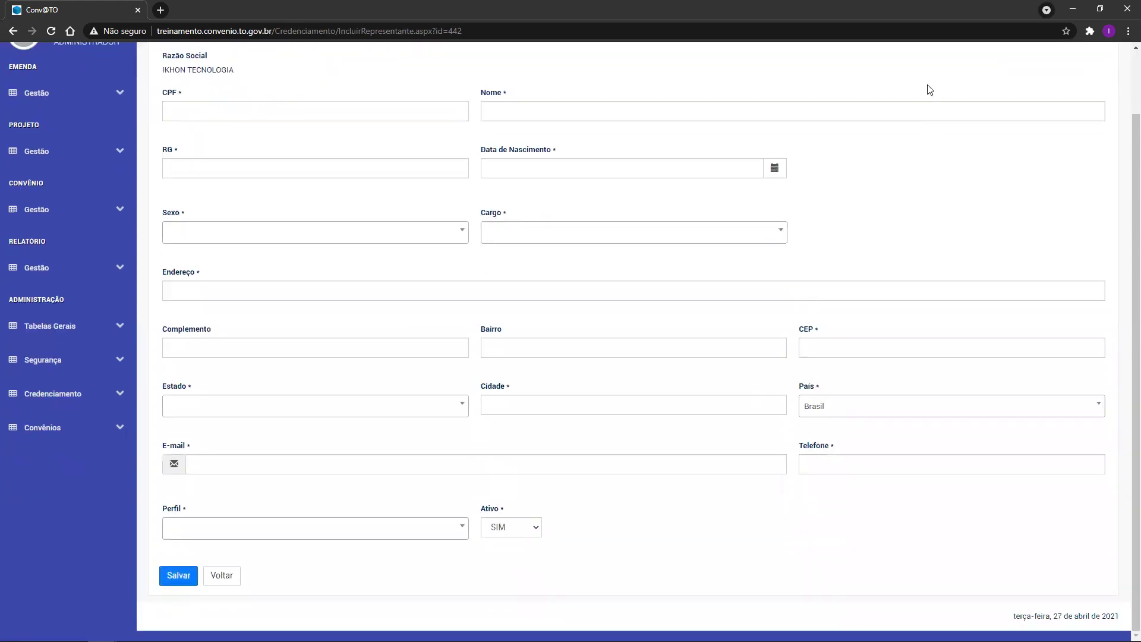
{"action": "scroll", "coordinate": [929, 89], "scroll_direction": "up", "scroll_amount": 2}
{"action": "left_click", "coordinate": [951, 66]}
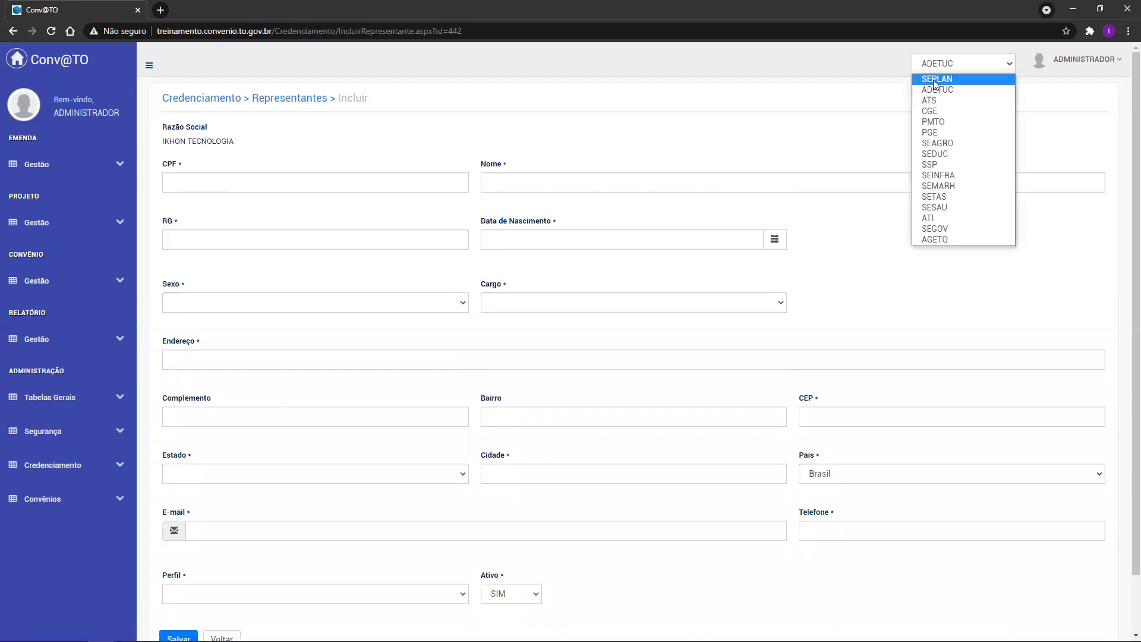
{"action": "left_click", "coordinate": [864, 90]}
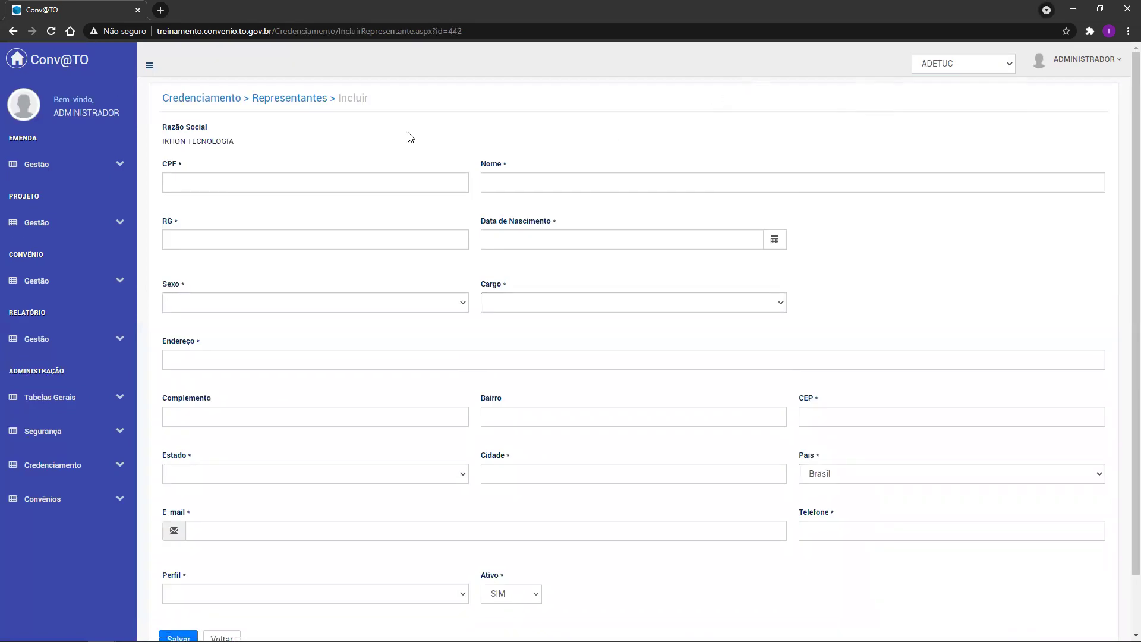
- Look over the Nome field and the Perfil options, leaving Perfil blank
{"action": "scroll", "coordinate": [225, 590], "scroll_direction": "down", "scroll_amount": 2}
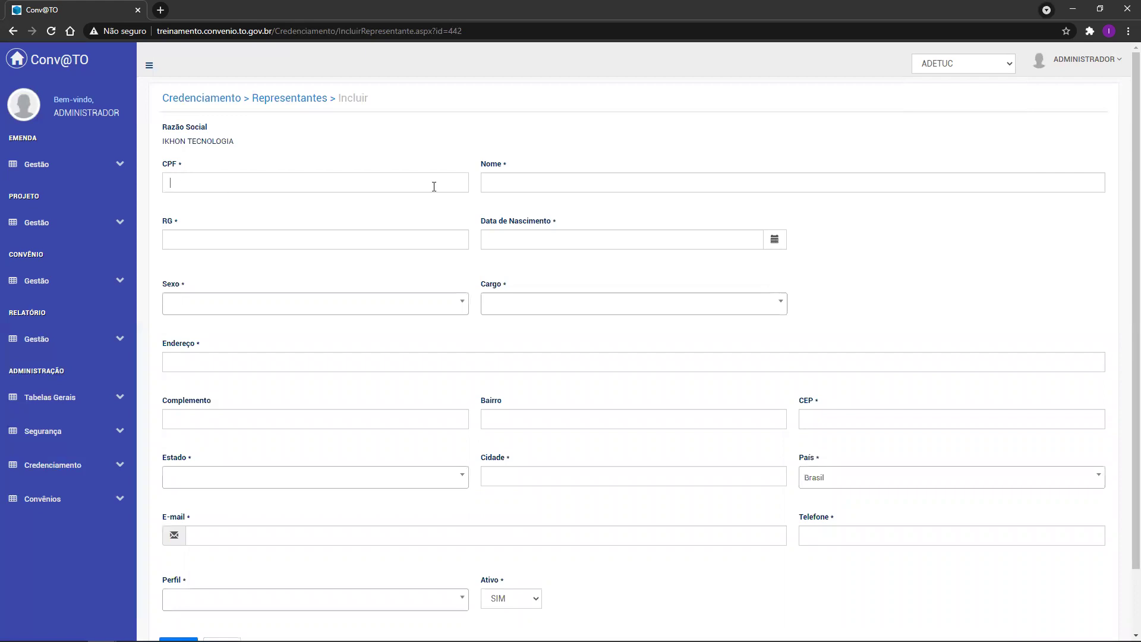
{"action": "left_click", "coordinate": [524, 178]}
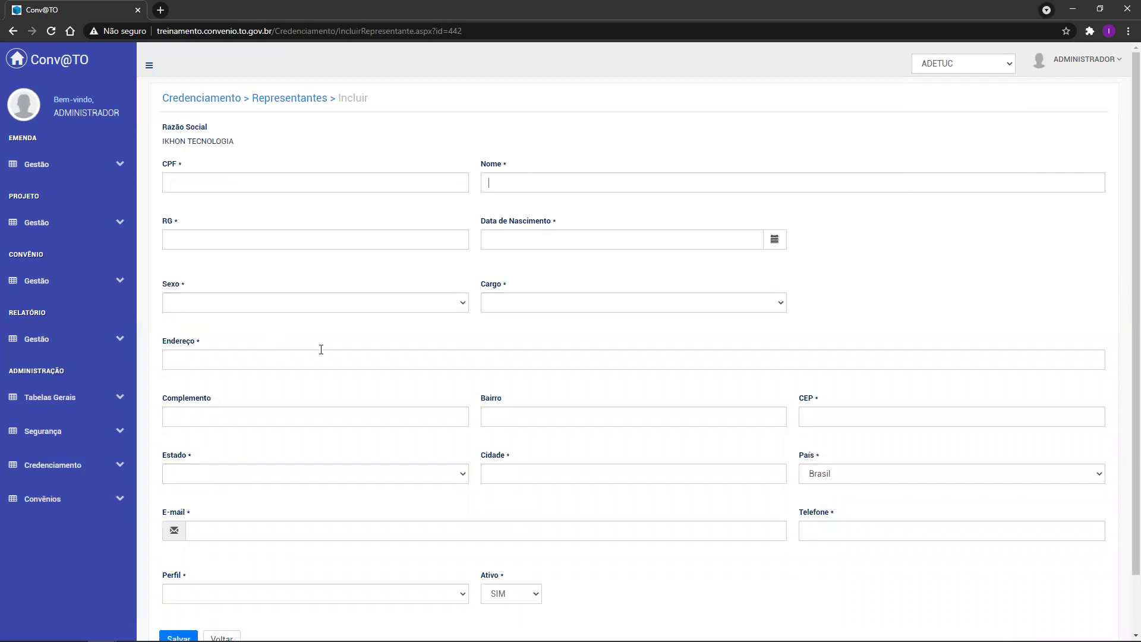
{"action": "scroll", "coordinate": [202, 577], "scroll_direction": "down", "scroll_amount": 1}
{"action": "scroll", "coordinate": [181, 582], "scroll_direction": "down", "scroll_amount": 1}
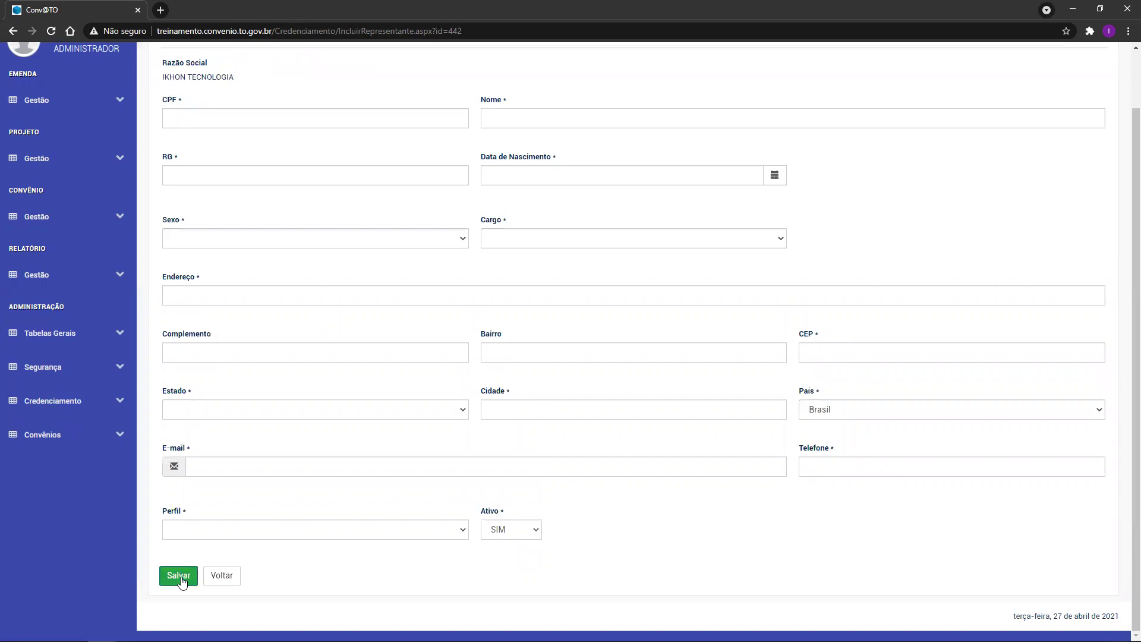
{"action": "left_click", "coordinate": [215, 528]}
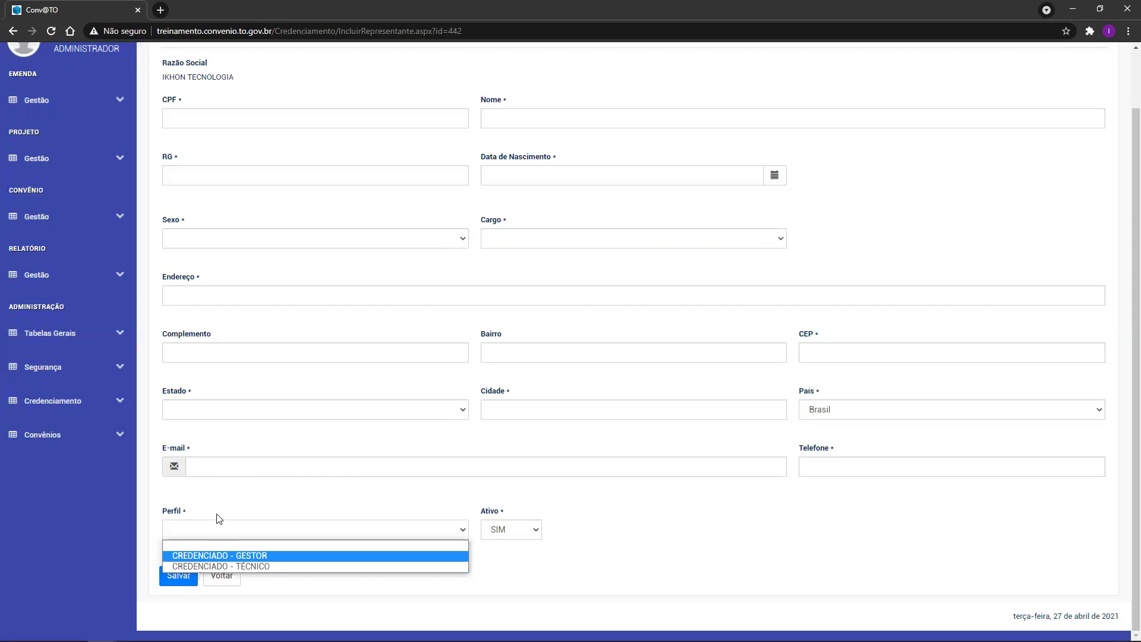
{"action": "left_click", "coordinate": [224, 582]}
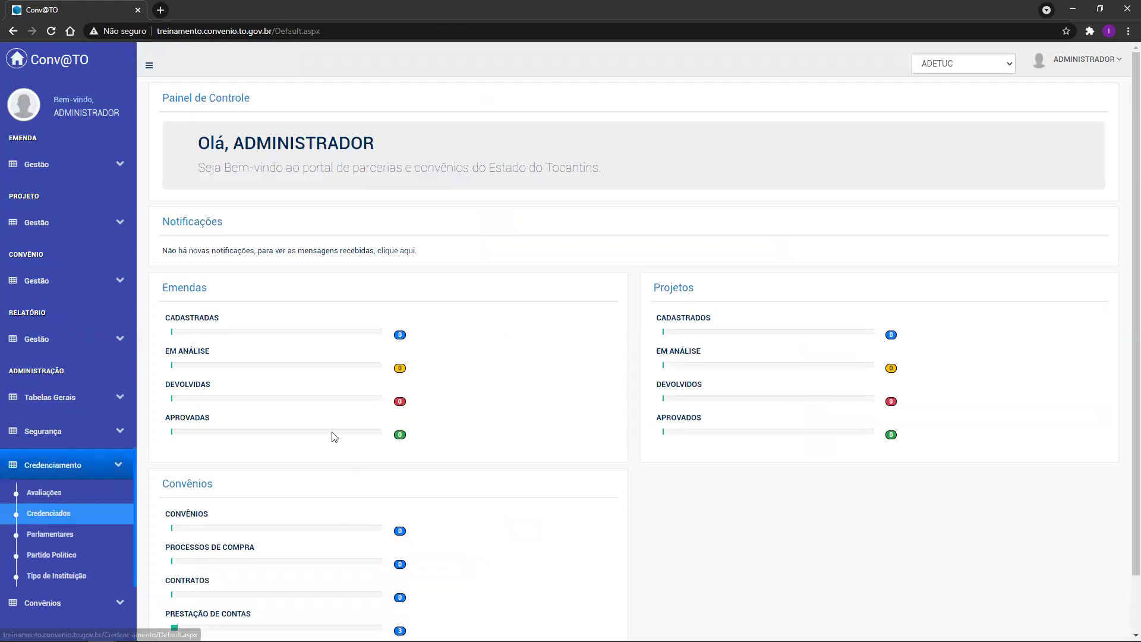
- Open the IKHON TECNOLOGIA record's Representantes list and try the add-representative form
{"action": "left_click", "coordinate": [203, 211]}
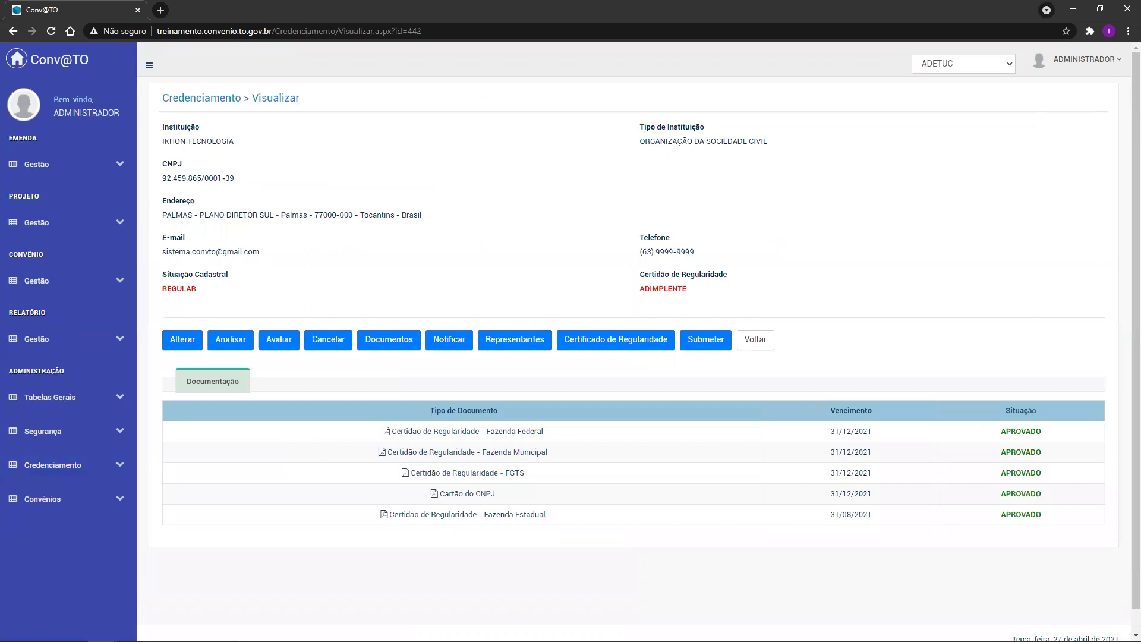
{"action": "left_click", "coordinate": [557, 342]}
{"action": "key", "text": "shift+Tab"}
{"action": "key", "text": "Return"}
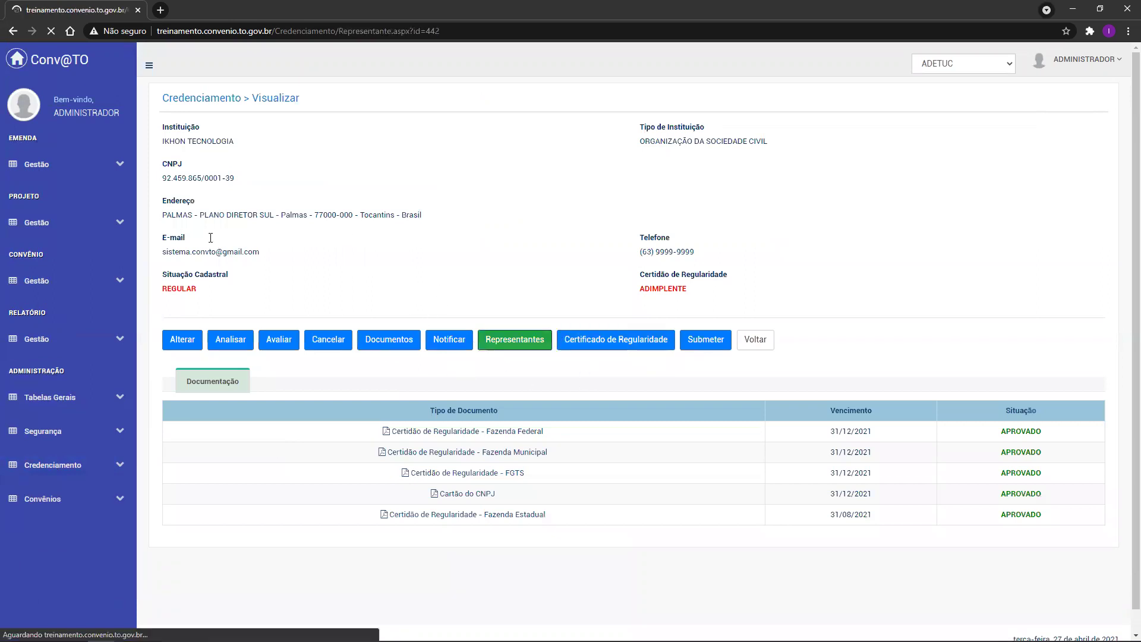
{"action": "left_click", "coordinate": [178, 132]}
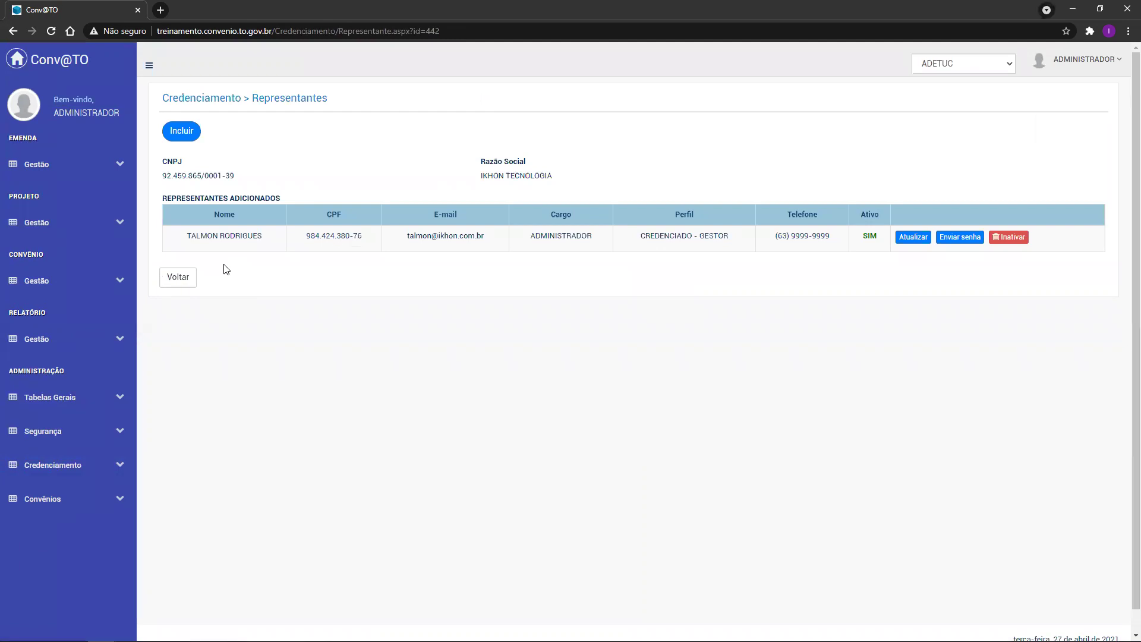
- Go back with Voltar and browser Back/Forward, ending on the 500 error page, then leave it
{"action": "left_click", "coordinate": [174, 280]}
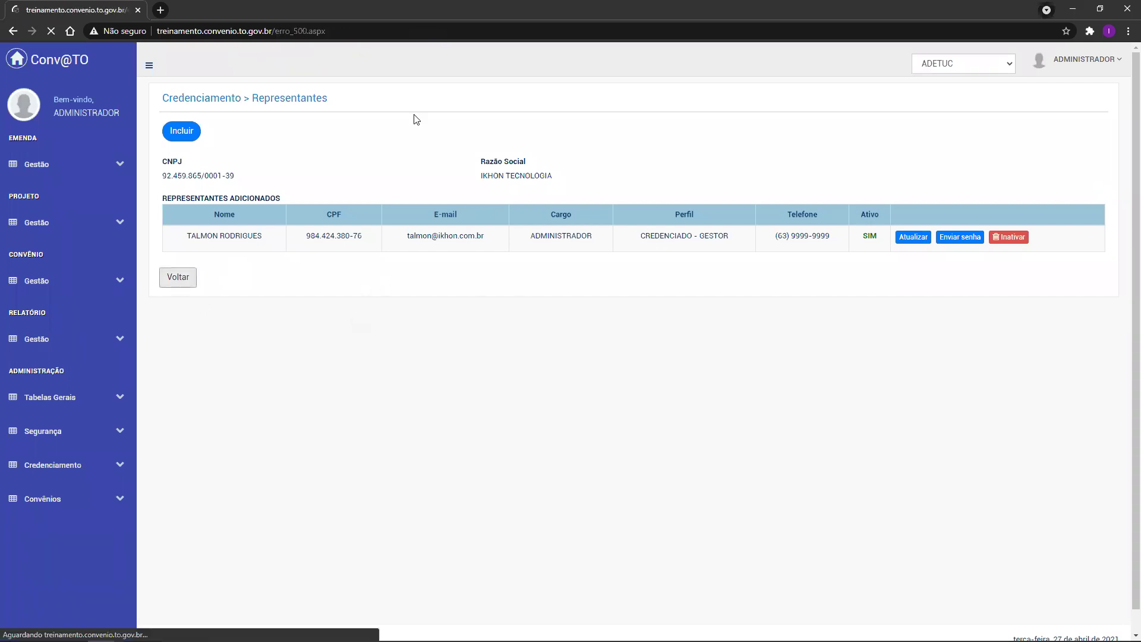
{"action": "key", "text": "alt+Left"}
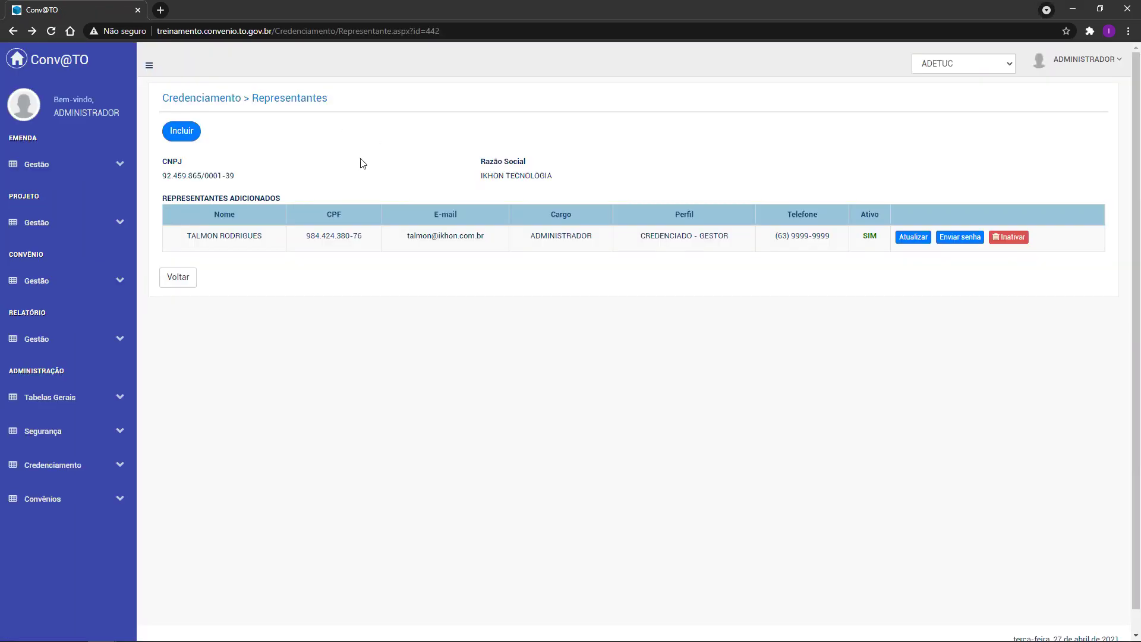
{"action": "key", "text": "alt+Right"}
{"action": "left_click", "coordinate": [559, 282]}
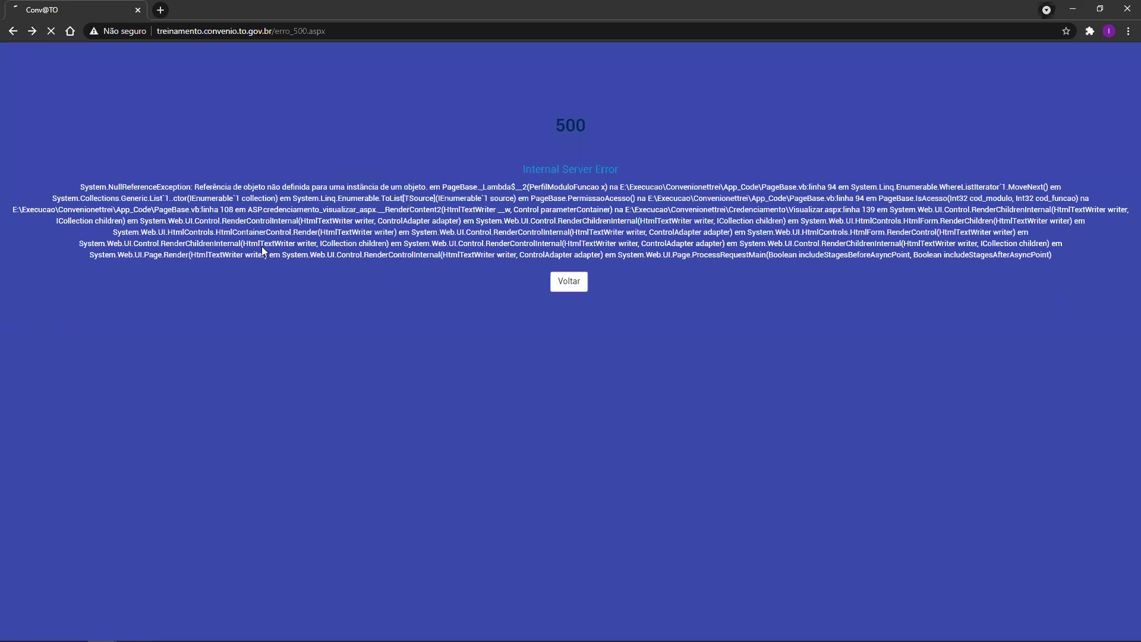
- Reload the Credenciamento list, open two entity records in new tabs, and show Itaporá's representatives
{"action": "left_click", "coordinate": [261, 35]}
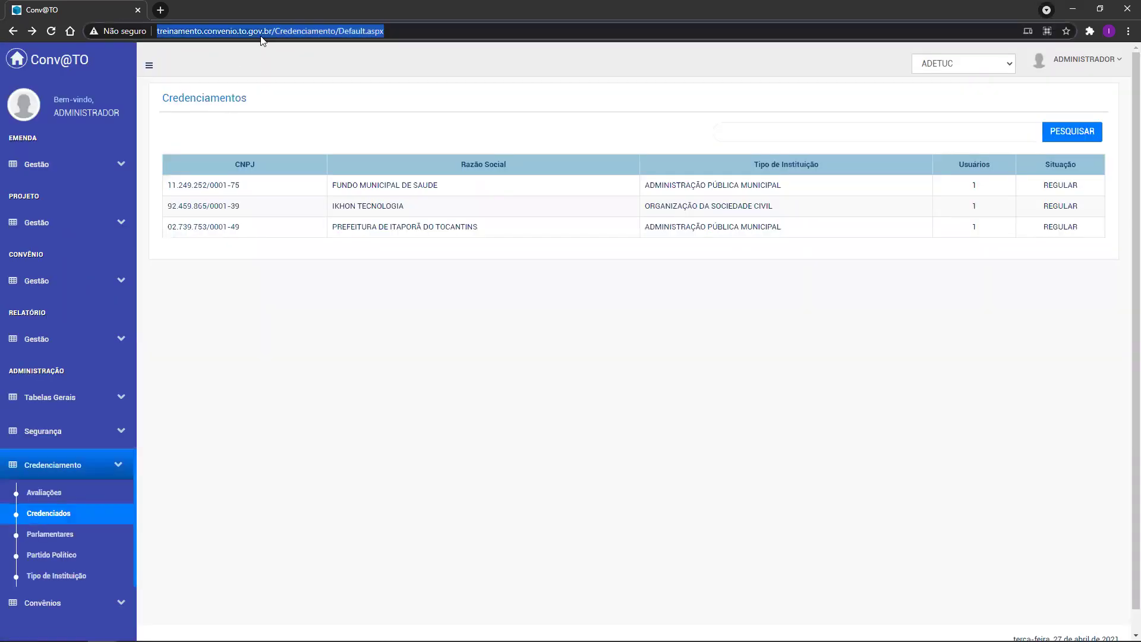
{"action": "key", "text": "Return"}
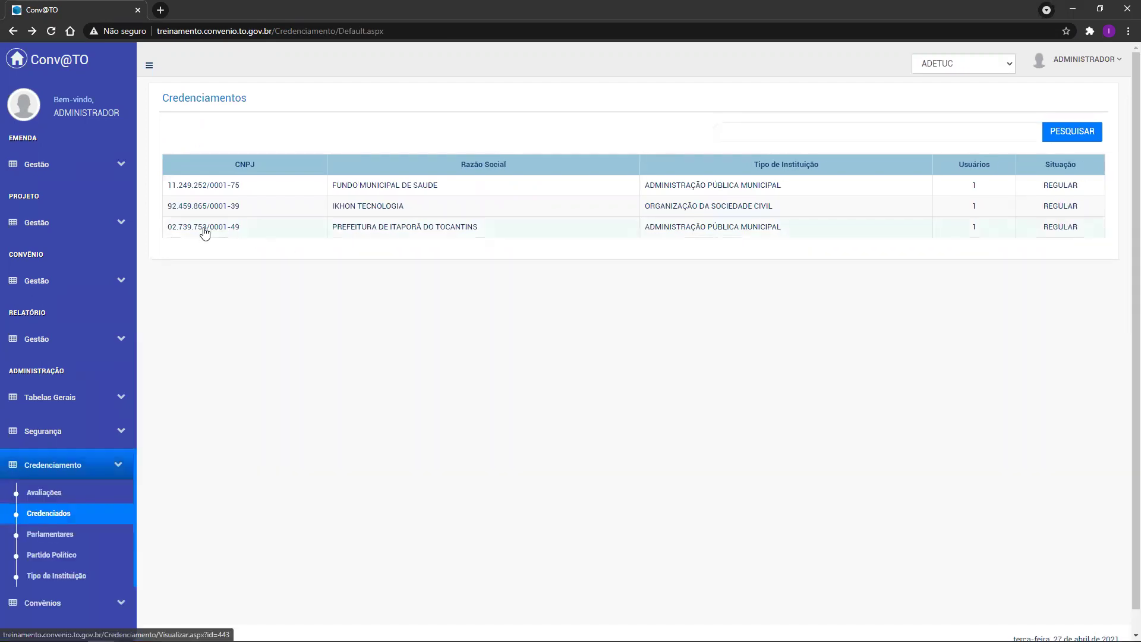
{"action": "left_click", "coordinate": [205, 232], "text": "ctrl"}
{"action": "left_click", "coordinate": [204, 184], "text": "ctrl"}
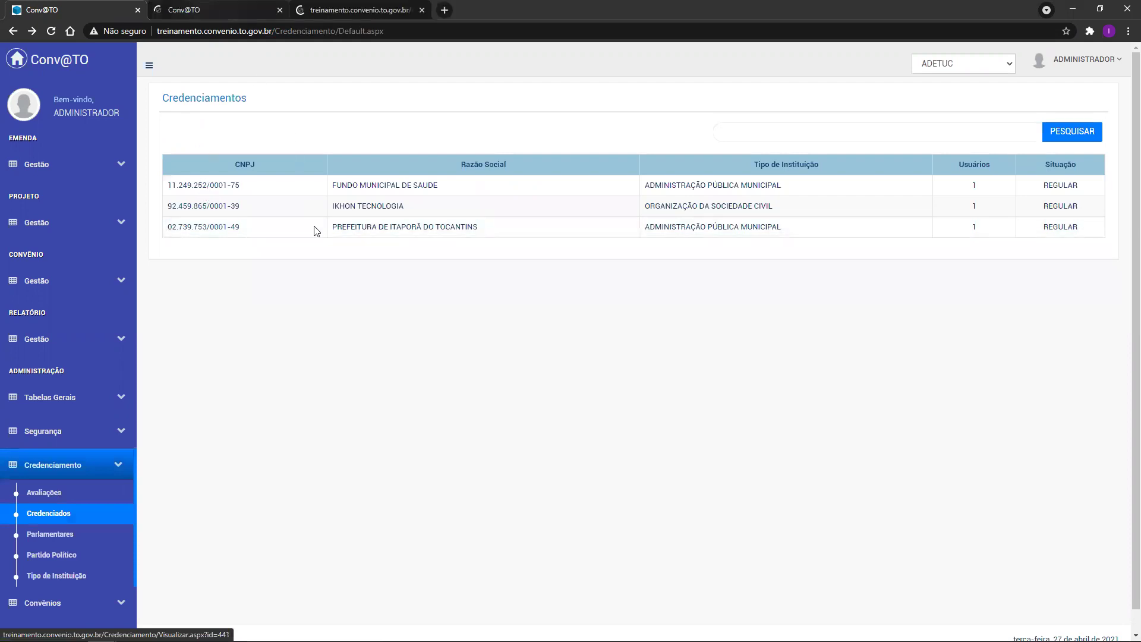
{"action": "key", "text": "ctrl+Tab"}
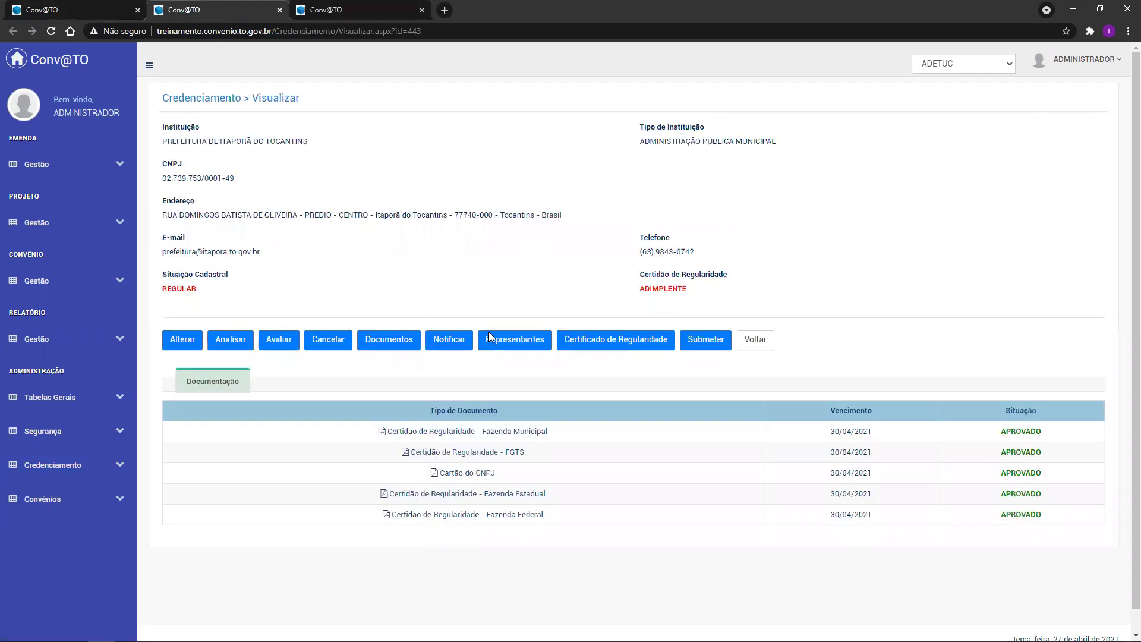
{"action": "left_click", "coordinate": [510, 343]}
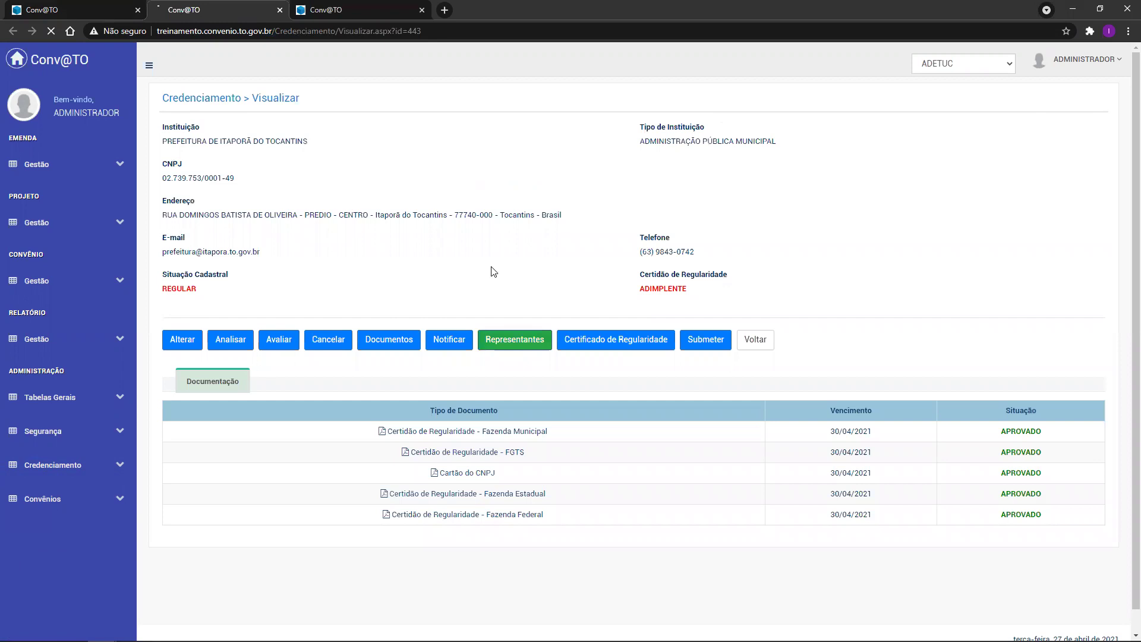
- Highlight the Itaporá representative's e-mail address, then move to the FUNDO MUNICIPAL DE SAUDE tab
{"action": "left_click_drag", "start_coordinate": [430, 236], "coordinate": [437, 235]}
{"action": "triple_click", "coordinate": [514, 239]}
{"action": "left_click", "coordinate": [438, 252]}
{"action": "triple_click", "coordinate": [511, 235]}
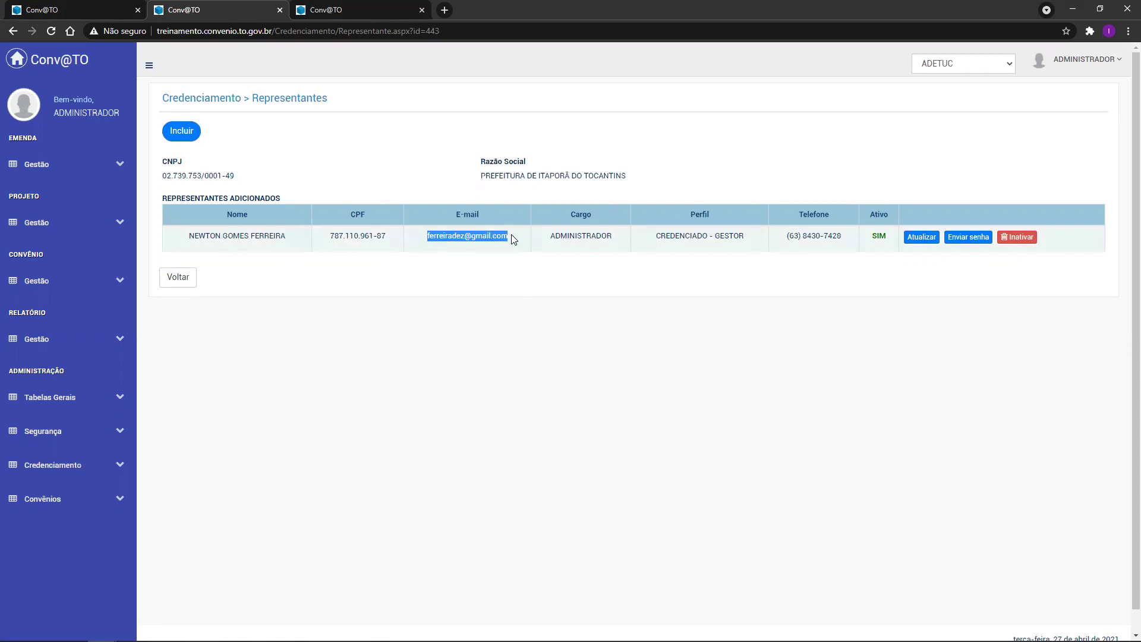
{"action": "left_click", "coordinate": [449, 242]}
{"action": "triple_click", "coordinate": [448, 236]}
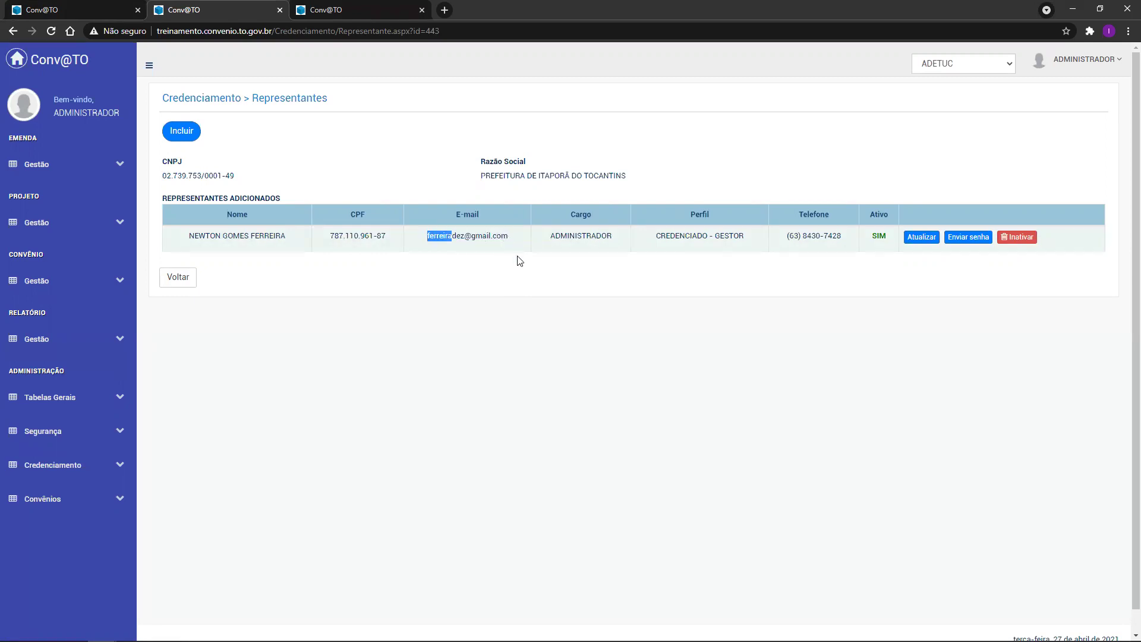
{"action": "left_click", "coordinate": [480, 237]}
{"action": "left_click_drag", "start_coordinate": [508, 236], "coordinate": [466, 236]}
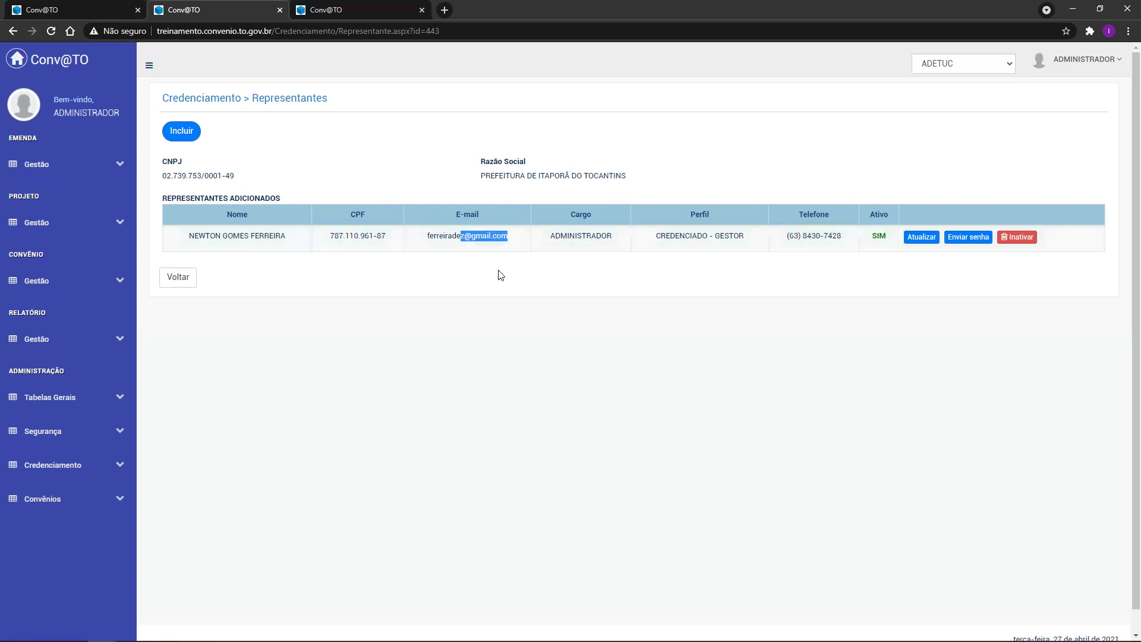
{"action": "left_click", "coordinate": [348, 12]}
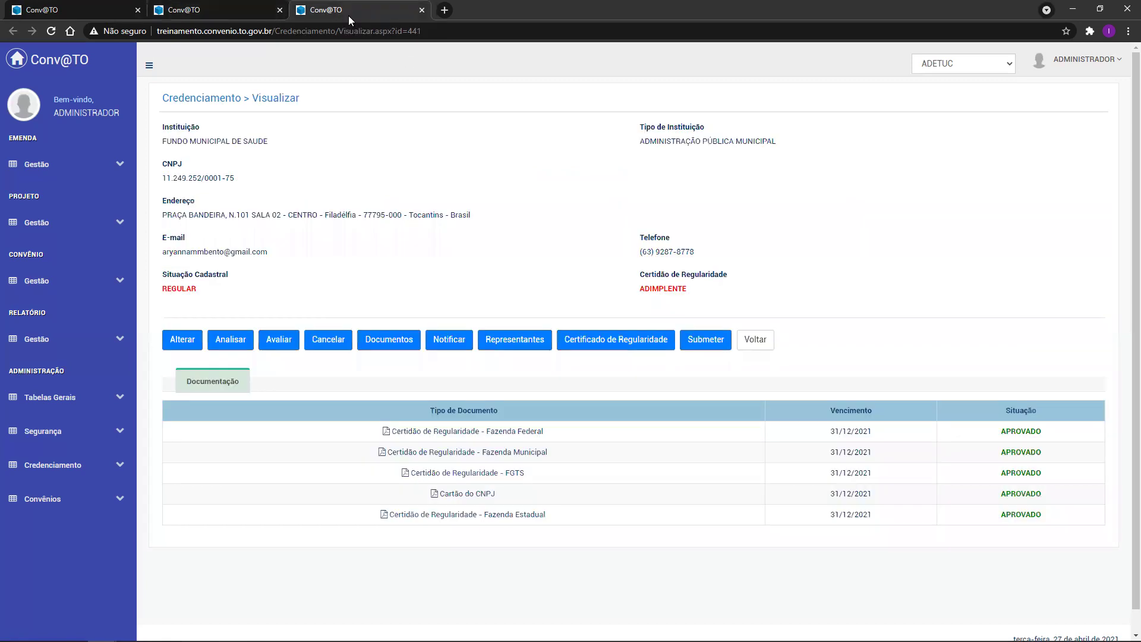
- Open FUNDO MUNICIPAL DE SAUDE's representatives list and highlight the representative's e-mail
{"action": "left_click", "coordinate": [527, 347]}
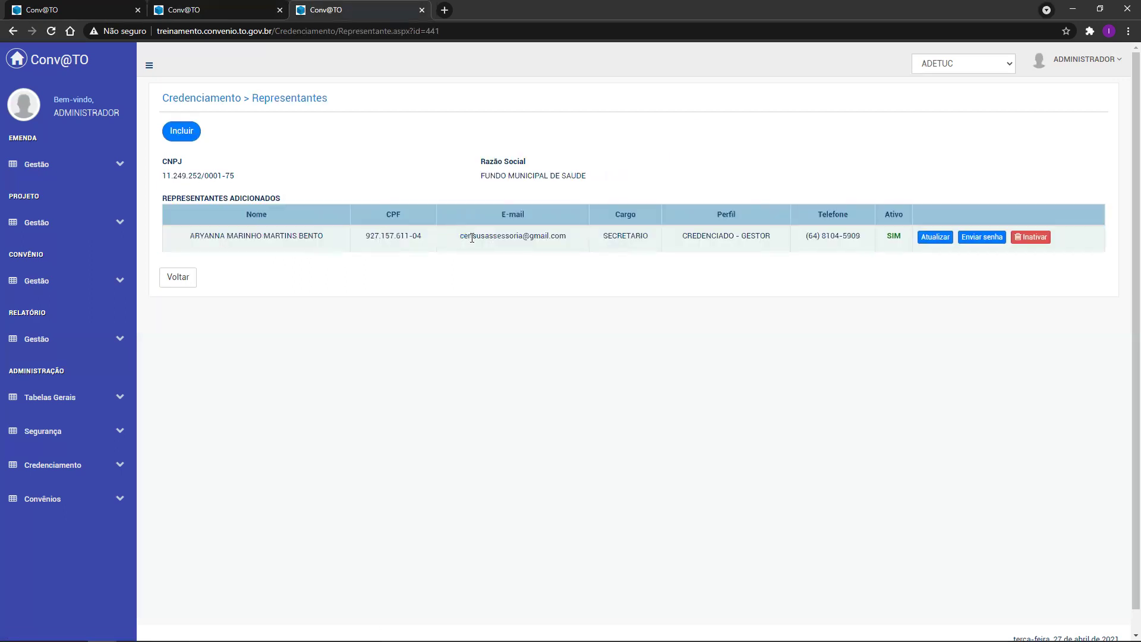
{"action": "left_click_drag", "start_coordinate": [472, 237], "coordinate": [567, 238]}
{"action": "left_click", "coordinate": [555, 295]}
{"action": "left_click_drag", "start_coordinate": [493, 238], "coordinate": [566, 238]}
{"action": "left_click", "coordinate": [560, 280]}
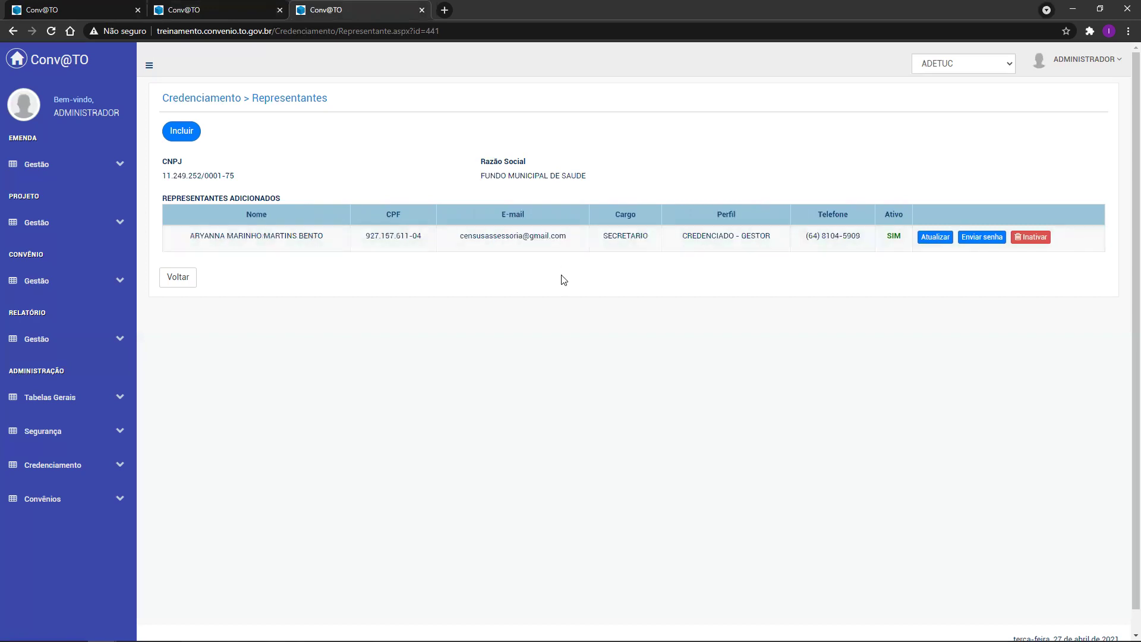
- Highlight the e-mail once more, then return to the Credenciamentos list in the first tab
{"action": "left_click_drag", "start_coordinate": [494, 238], "coordinate": [566, 238]}
{"action": "left_click", "coordinate": [537, 296]}
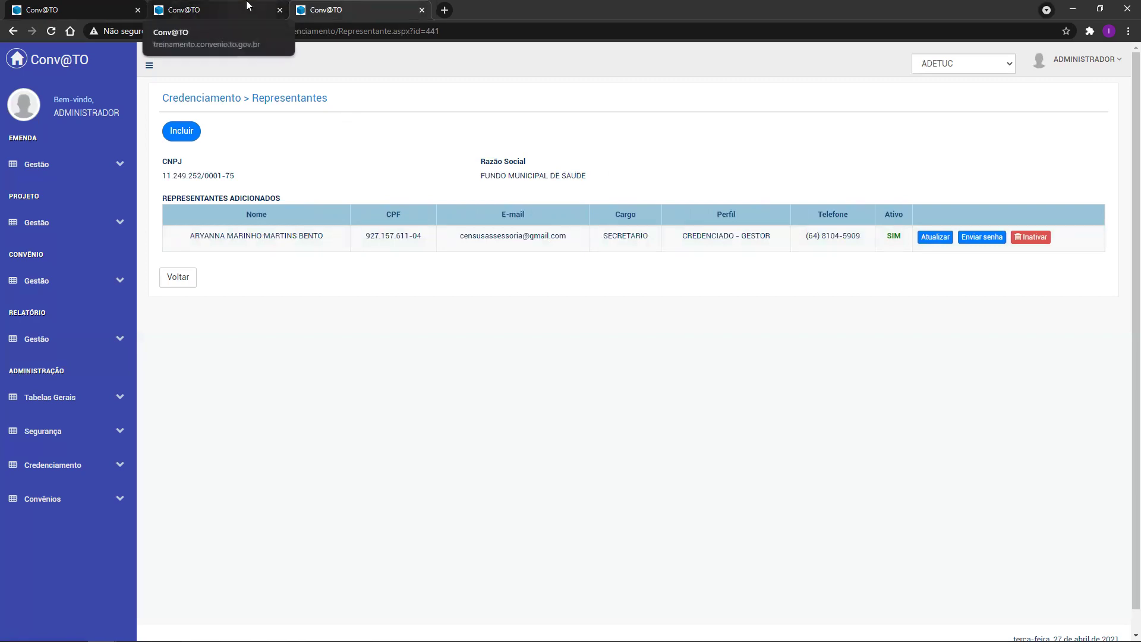
{"action": "left_click", "coordinate": [98, 6]}
{"action": "key", "text": "alt+Left"}
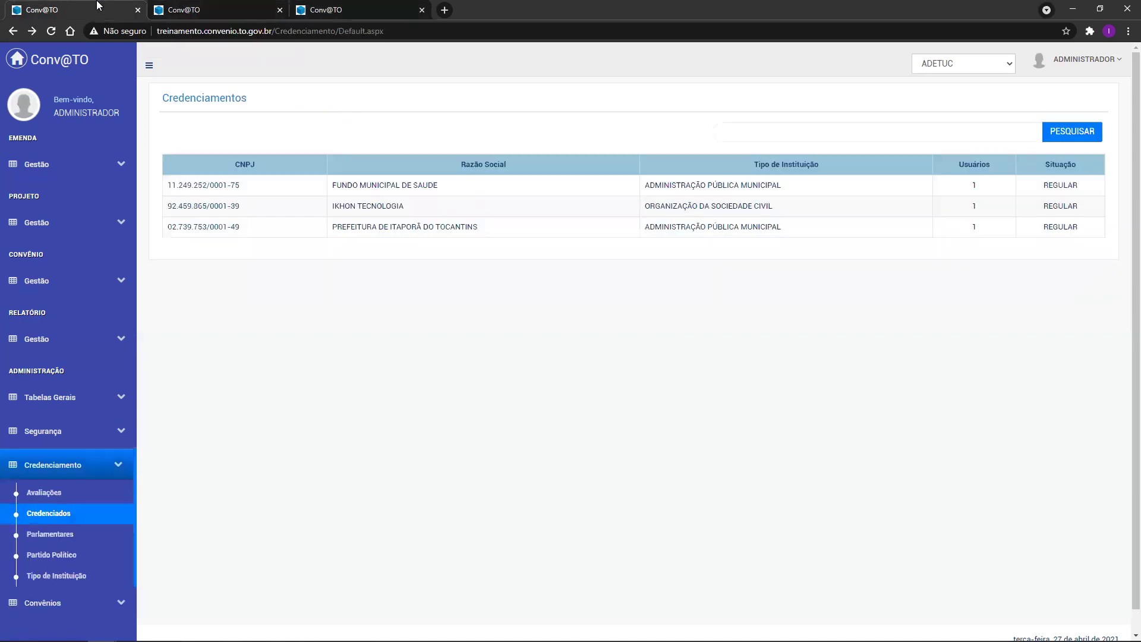
{"action": "left_click", "coordinate": [256, 36]}
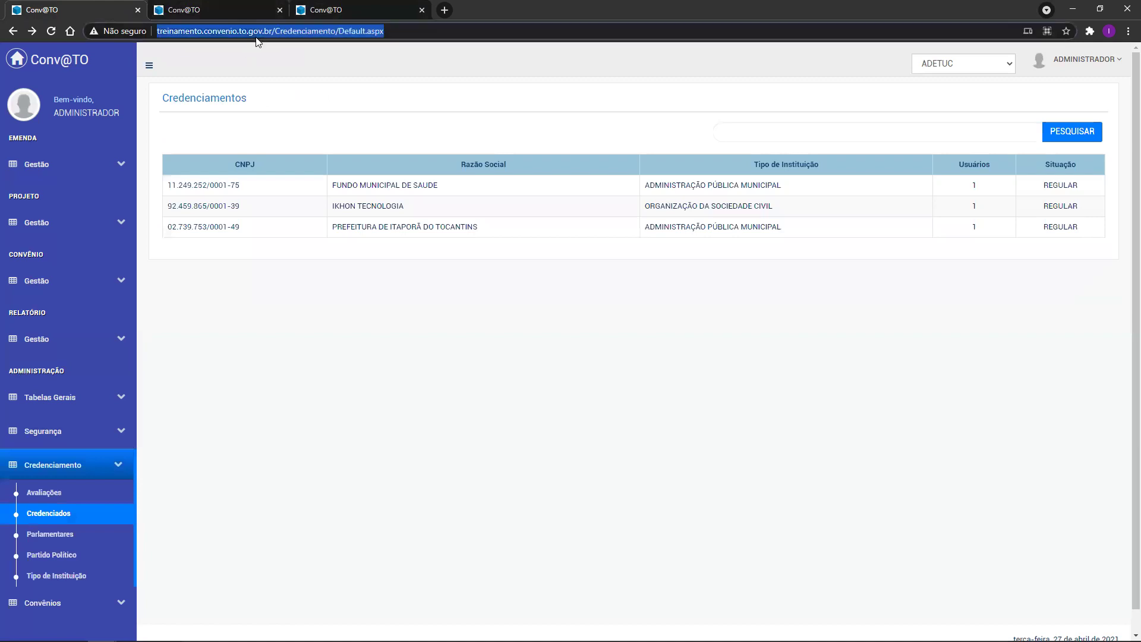
{"action": "key", "text": "Return"}
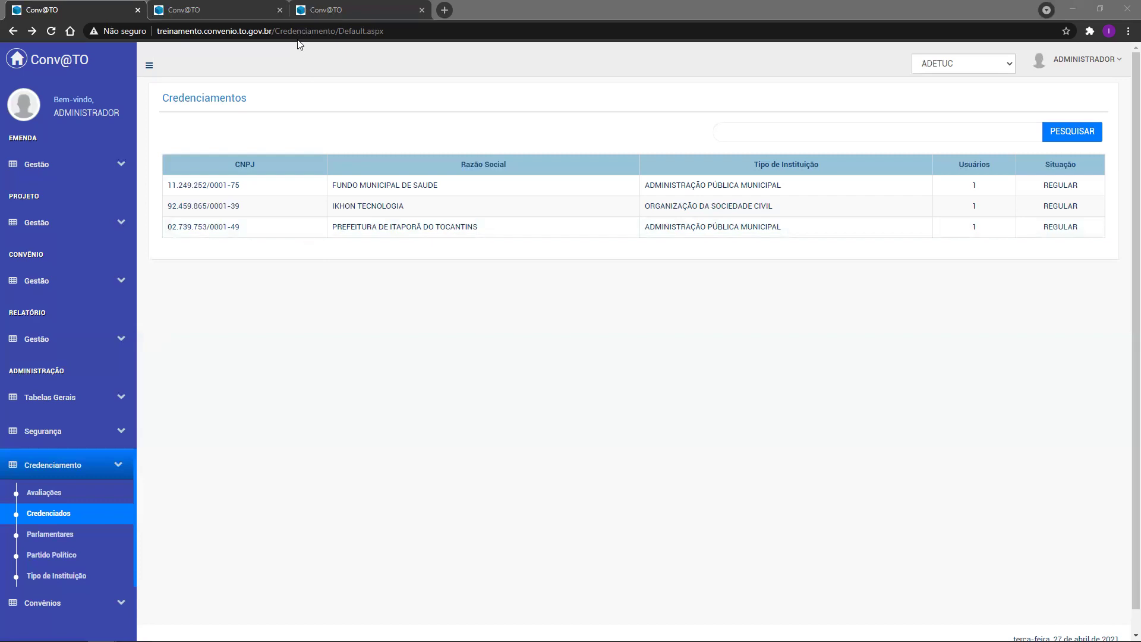
{"action": "left_click", "coordinate": [301, 31]}
{"action": "key", "text": "Return"}
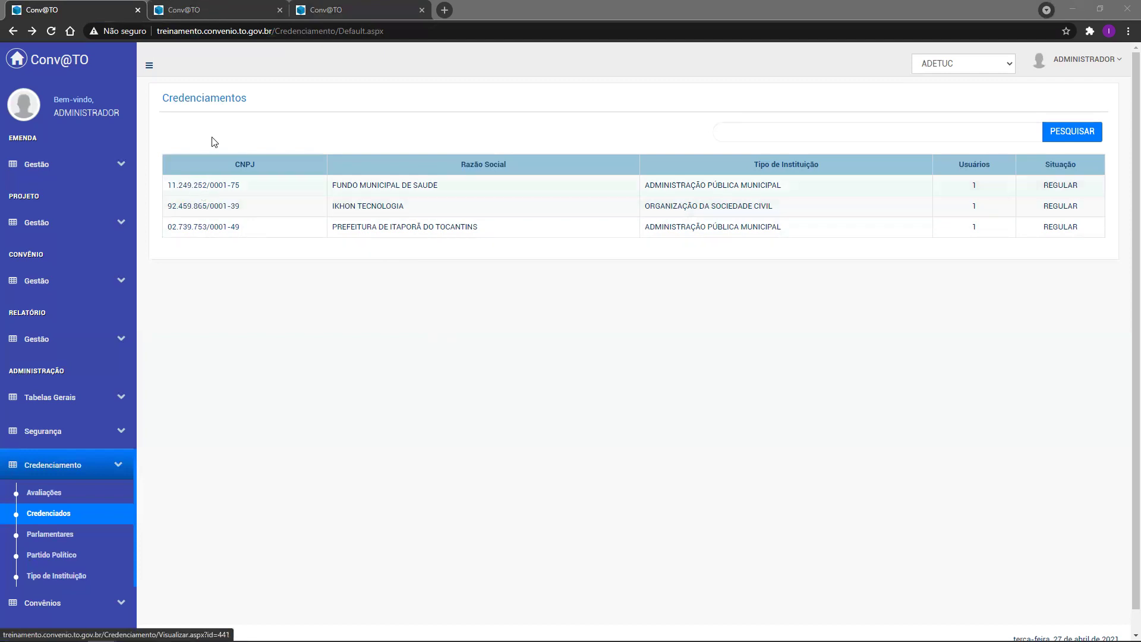
{"action": "left_click", "coordinate": [261, 10]}
{"action": "left_click_drag", "start_coordinate": [188, 240], "coordinate": [272, 226]}
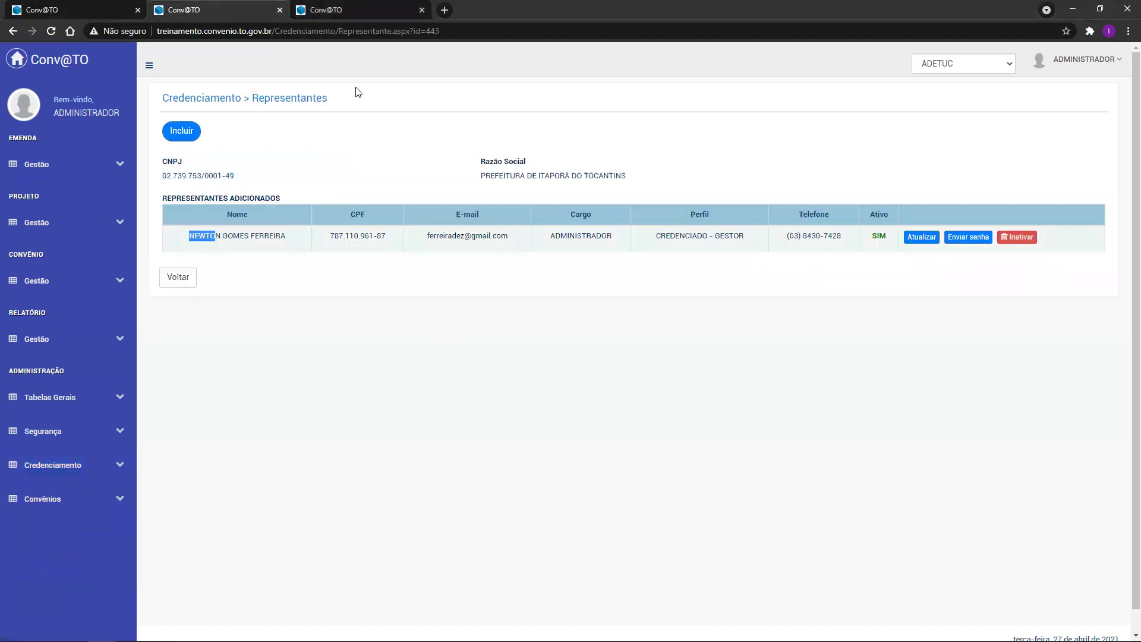
{"action": "left_click", "coordinate": [333, 10]}
{"action": "left_click_drag", "start_coordinate": [190, 248], "coordinate": [268, 239]}
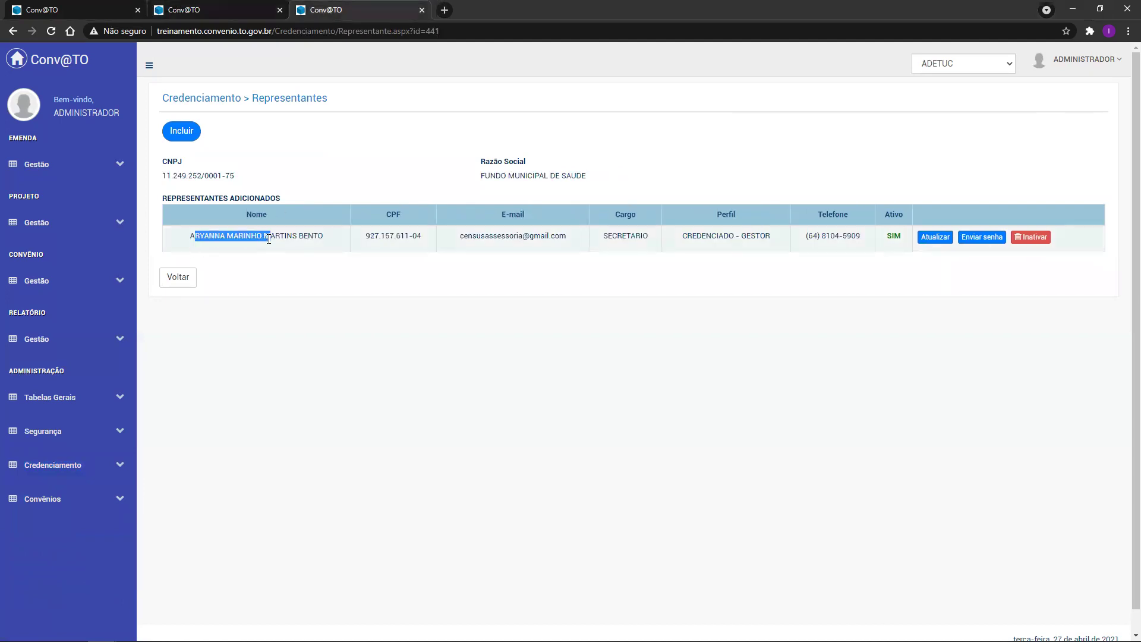
{"action": "left_click", "coordinate": [307, 289]}
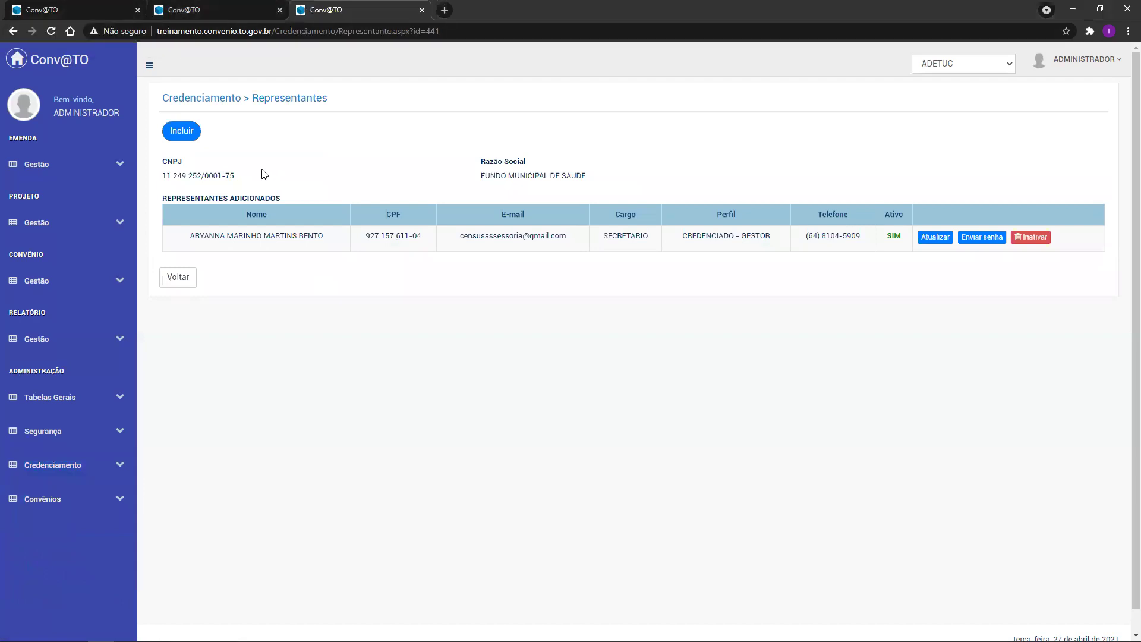
{"action": "left_click_drag", "start_coordinate": [200, 236], "coordinate": [319, 245]}
{"action": "left_click", "coordinate": [224, 246]}
{"action": "left_click_drag", "start_coordinate": [190, 237], "coordinate": [205, 236]}
{"action": "left_click_drag", "start_coordinate": [312, 237], "coordinate": [343, 295]}
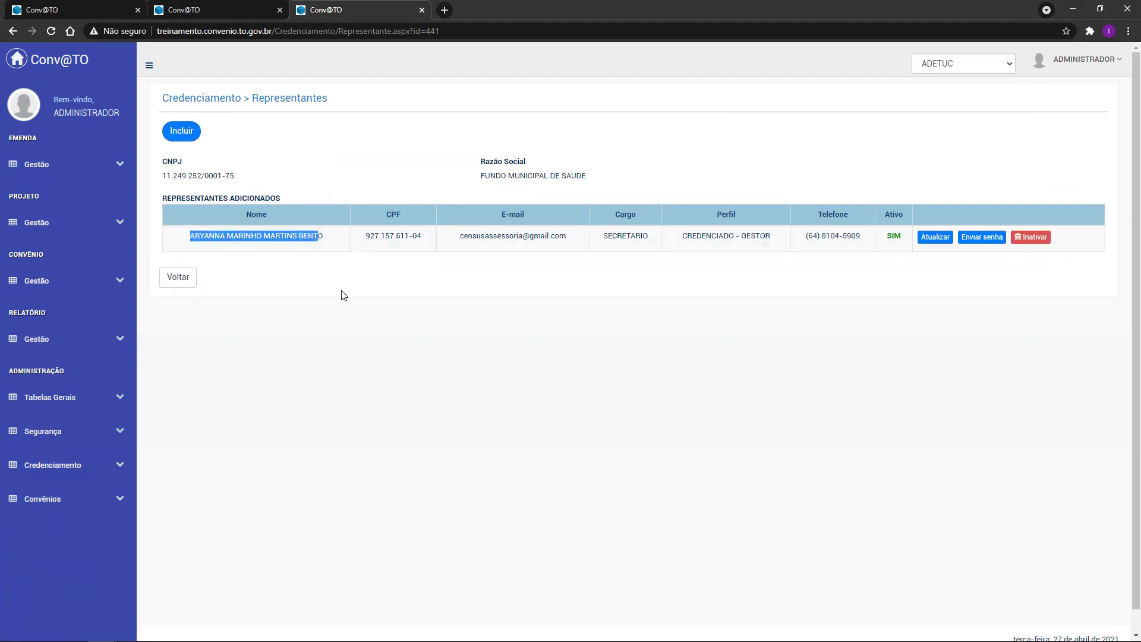
{"action": "left_click", "coordinate": [343, 295]}
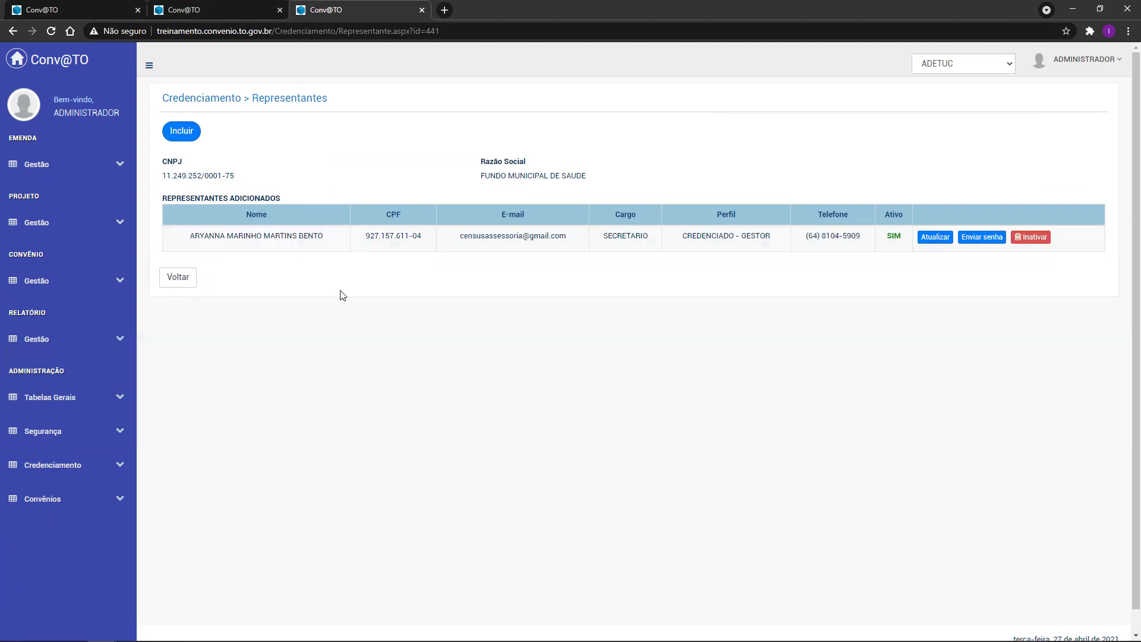
{"action": "key", "text": "alt+Left"}
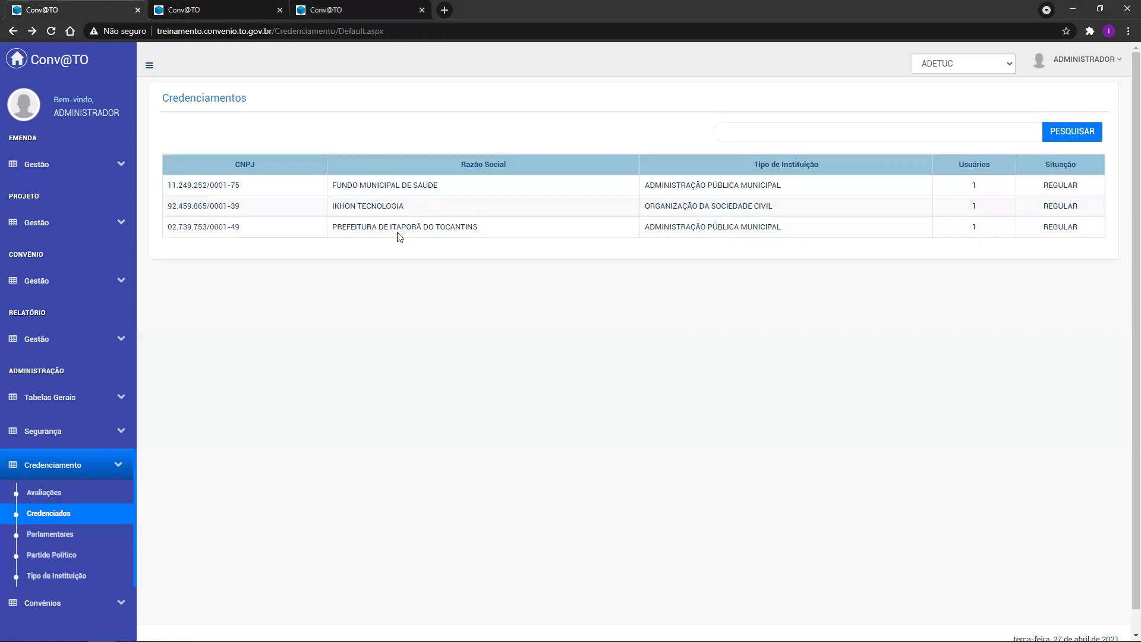
{"action": "left_click", "coordinate": [50, 515]}
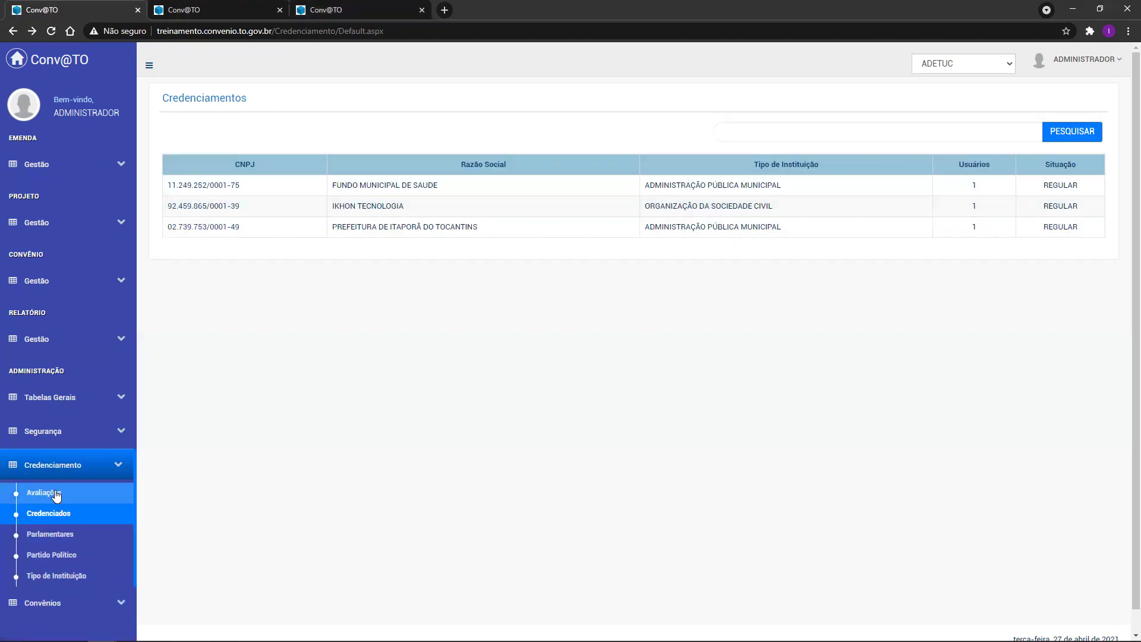
{"action": "left_click", "coordinate": [57, 519]}
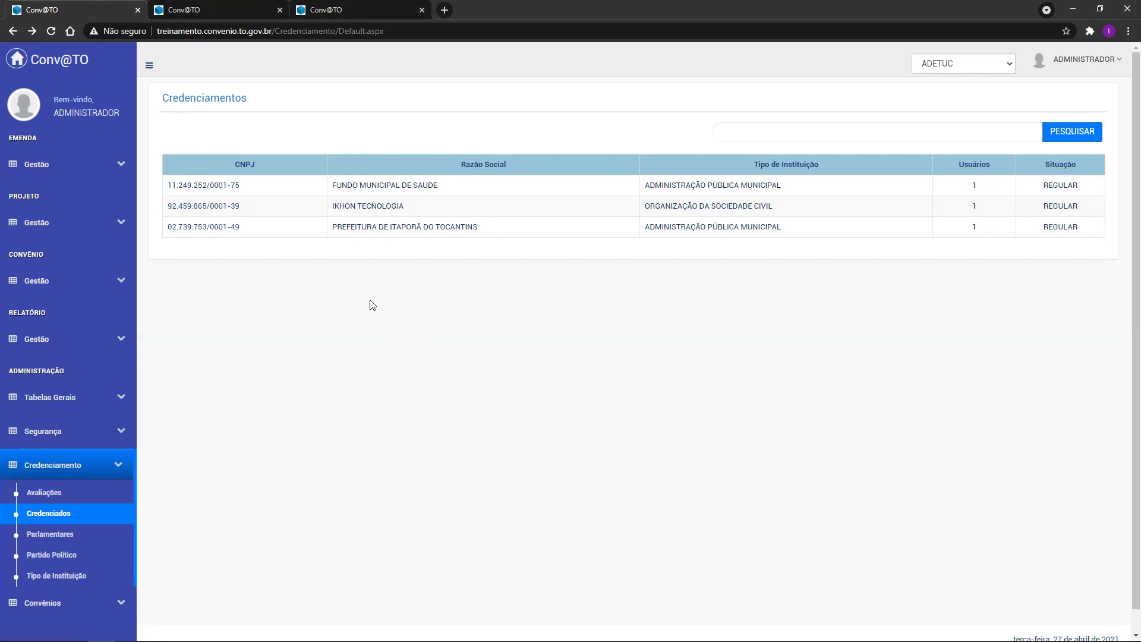
{"action": "left_click", "coordinate": [376, 31]}
{"action": "key", "text": "Return"}
{"action": "left_click", "coordinate": [1073, 62]}
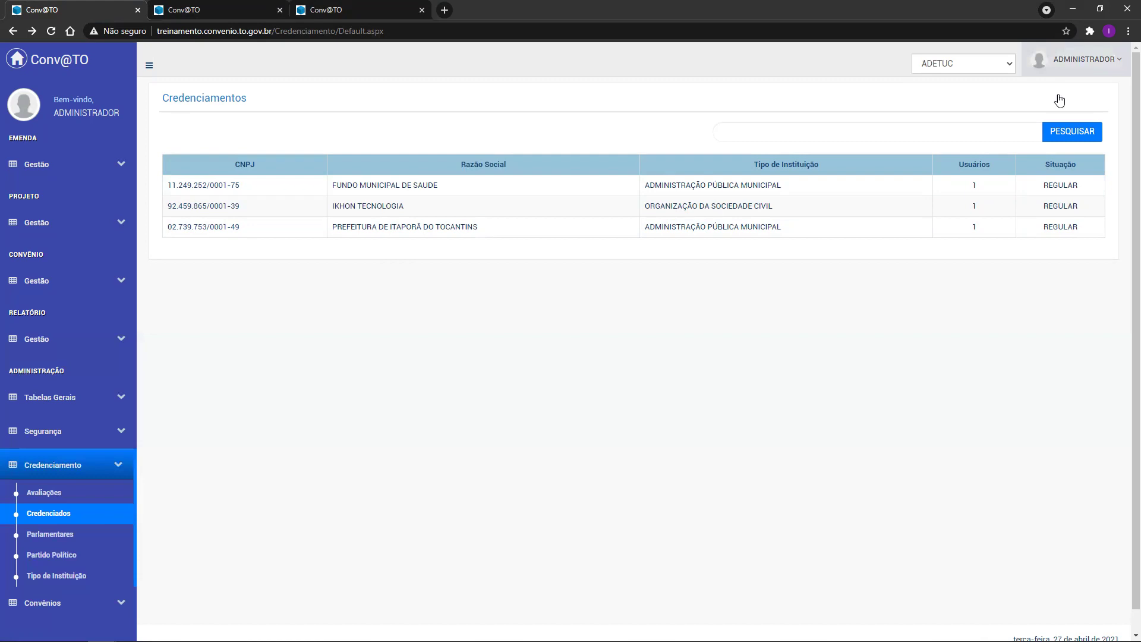
{"action": "left_click", "coordinate": [1044, 146]}
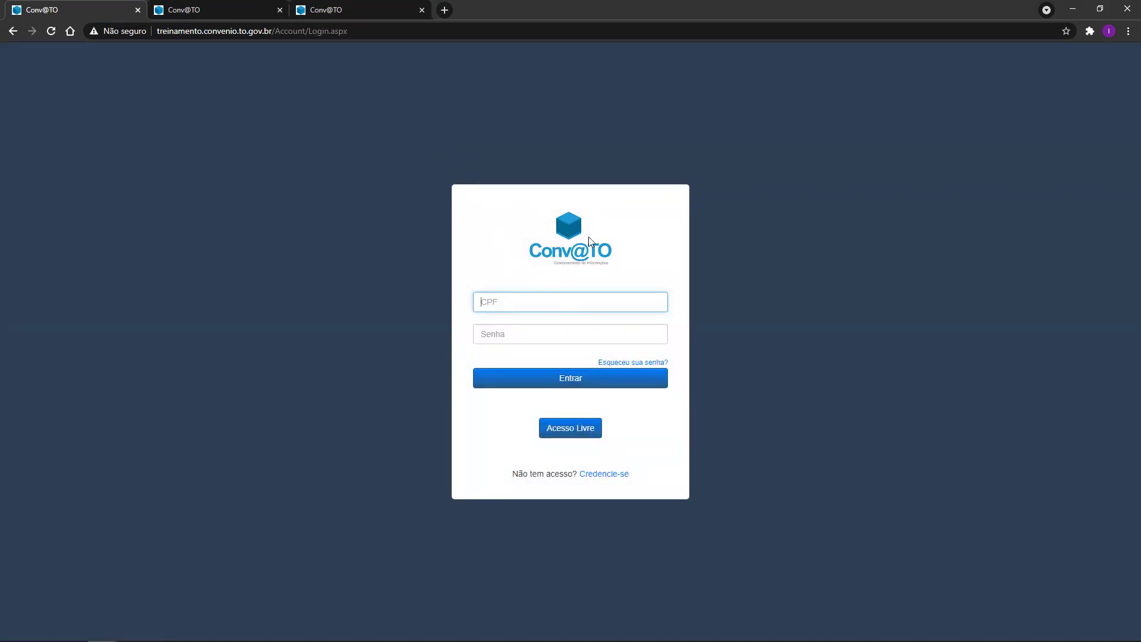
- Start Credencie-se self-registration, step through Documentação to Responsável Legal, then cancel back to login
{"action": "left_click", "coordinate": [604, 476]}
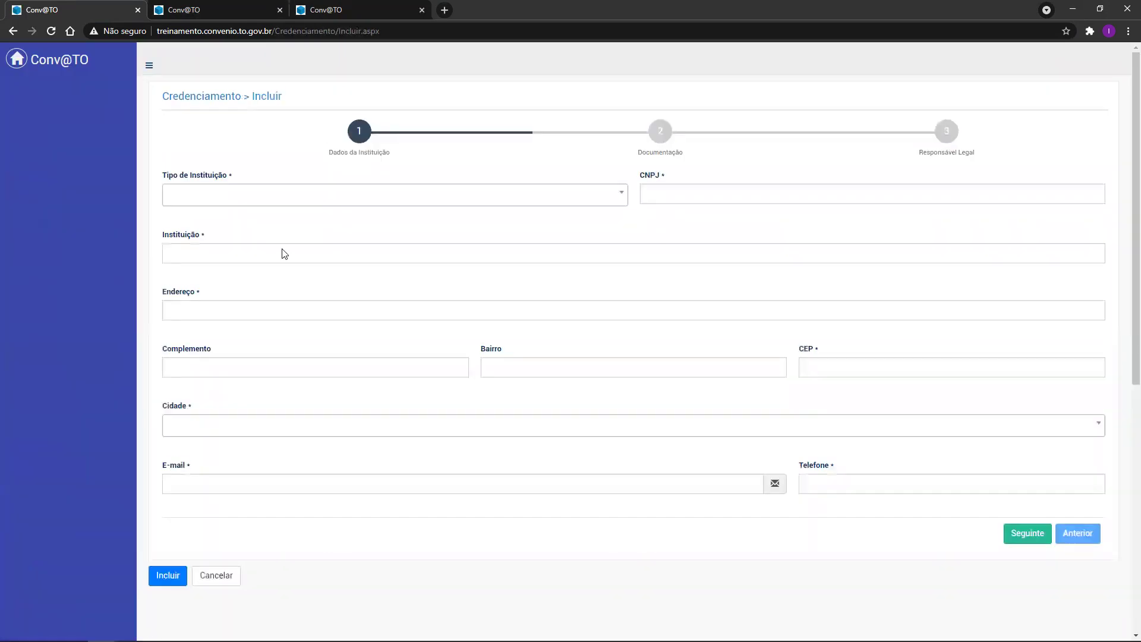
{"action": "left_click", "coordinate": [1016, 535]}
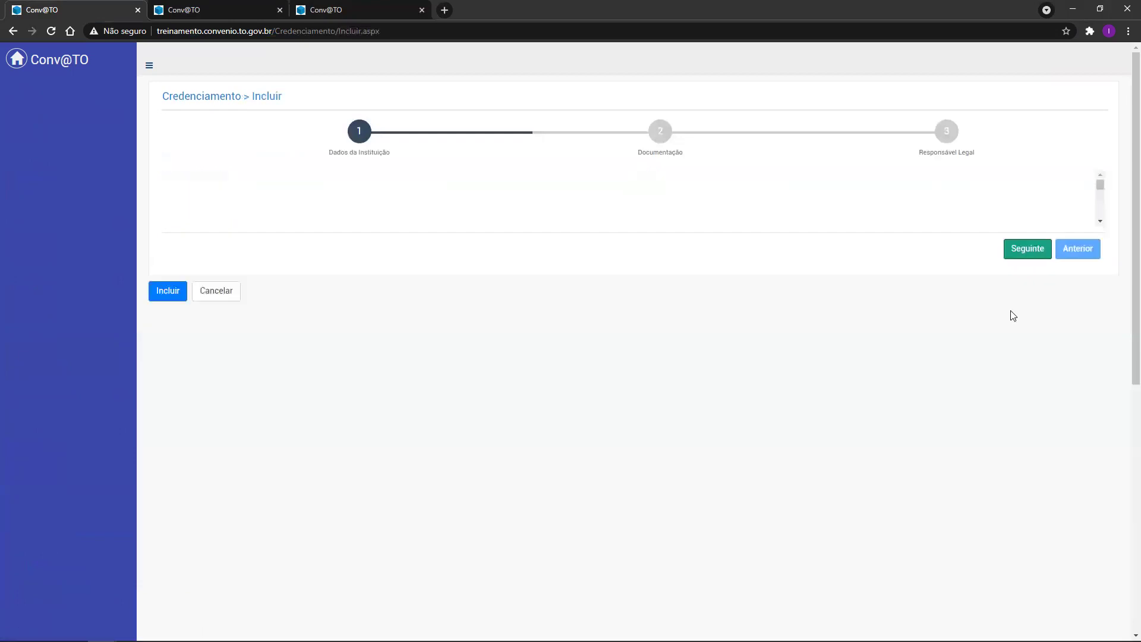
{"action": "left_click", "coordinate": [1026, 250]}
{"action": "scroll", "coordinate": [835, 229], "scroll_direction": "down", "scroll_amount": 3}
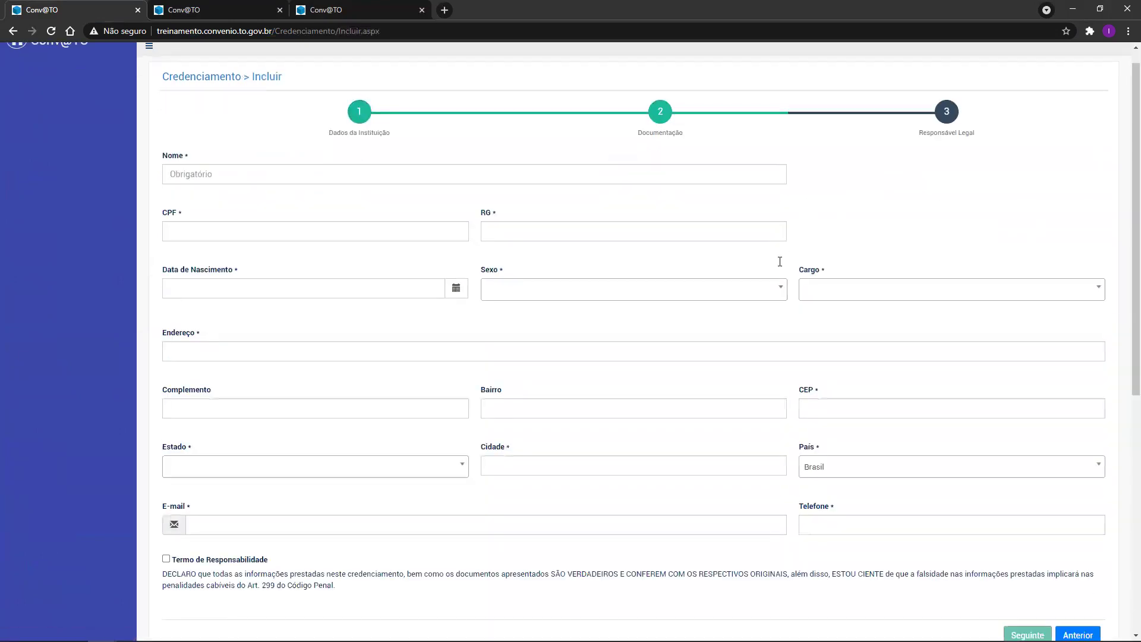
{"action": "scroll", "coordinate": [323, 187], "scroll_direction": "up", "scroll_amount": 3}
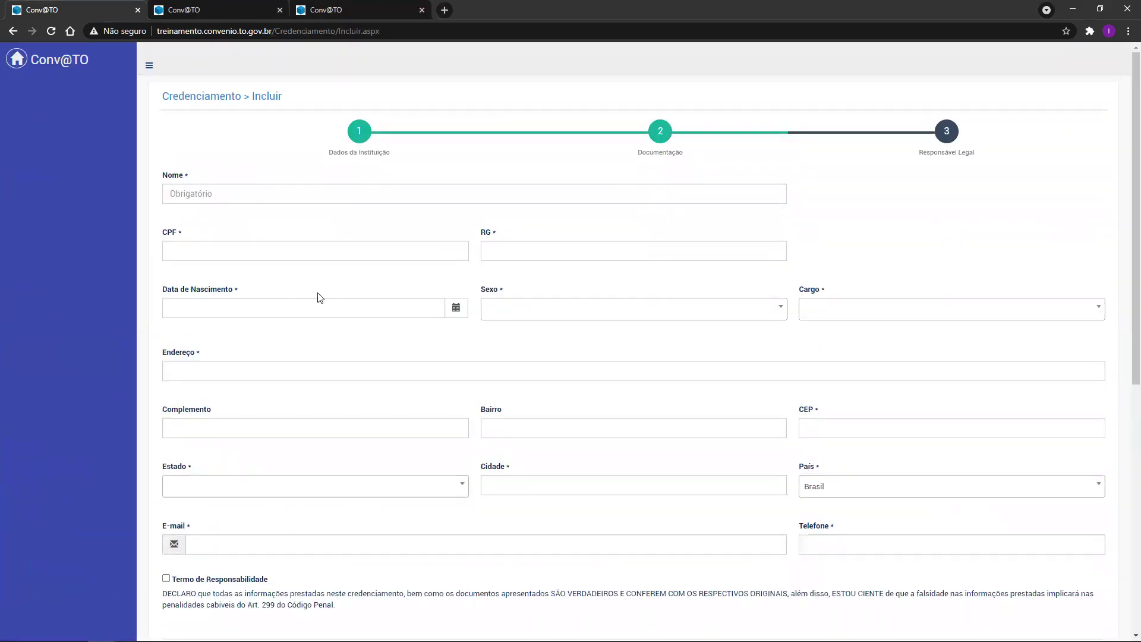
{"action": "scroll", "coordinate": [338, 286], "scroll_direction": "down", "scroll_amount": 3}
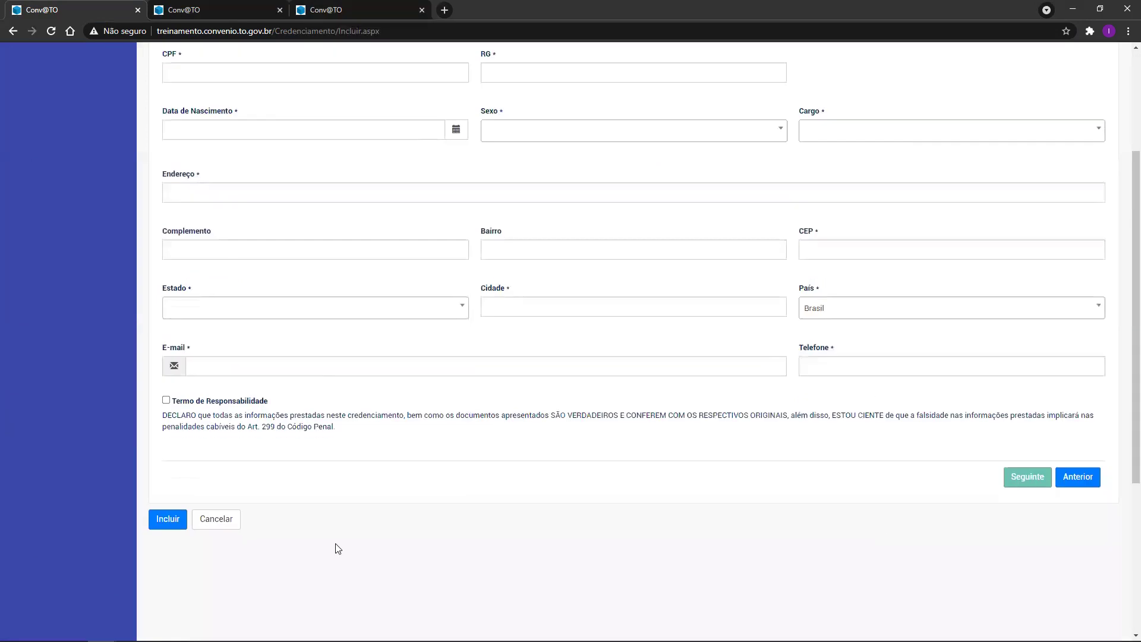
{"action": "left_click", "coordinate": [218, 520]}
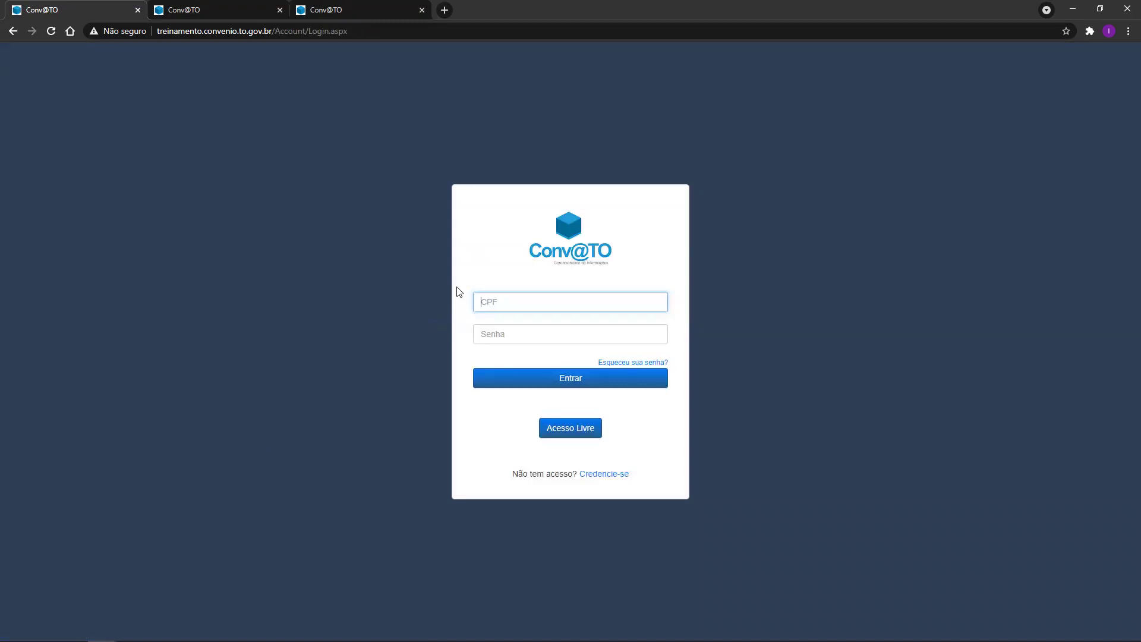
- Enter the administrator's CPF and account password on the login form
{"action": "type", "text": "123.456.789-01"}
{"action": "key", "text": "Tab"}
{"action": "type", "text": "12"}
{"action": "key", "text": "BackSpace"}
{"action": "key", "text": "BackSpace"}
{"action": "type", "text": "1"}
{"action": "key", "text": "BackSpace"}
{"action": "key", "text": "BackSpace"}
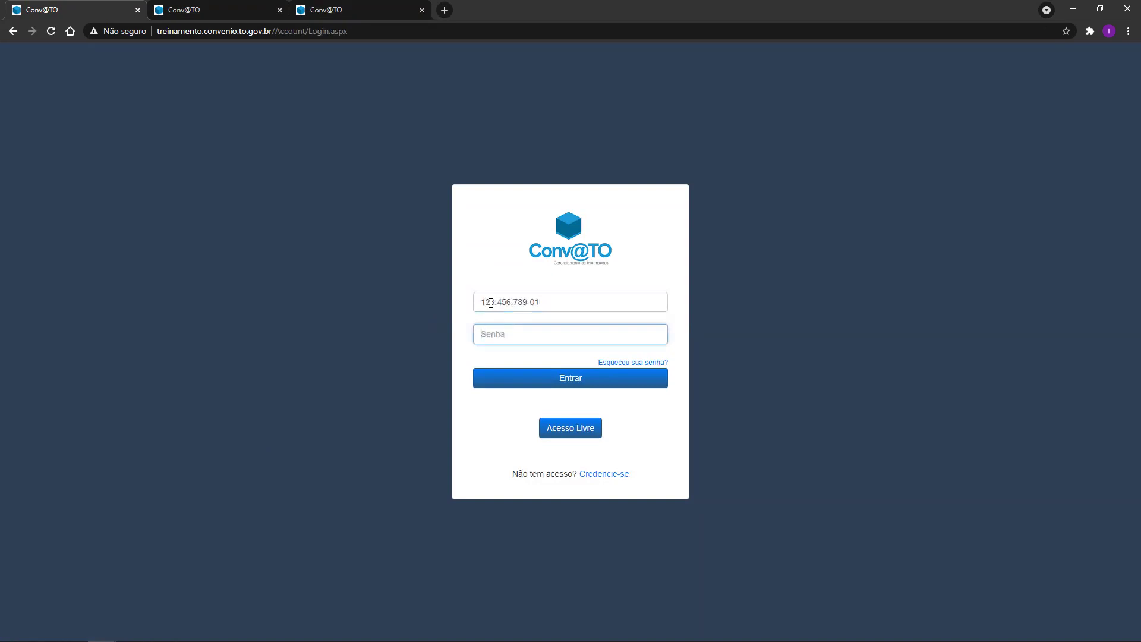
{"action": "key", "text": "Tab"}
- Sign in, dismissing the password-reset prompt, and expand the Credenciamento section
{"action": "key", "text": "Return"}
{"action": "key", "text": "Escape"}
{"action": "left_click", "coordinate": [505, 378]}
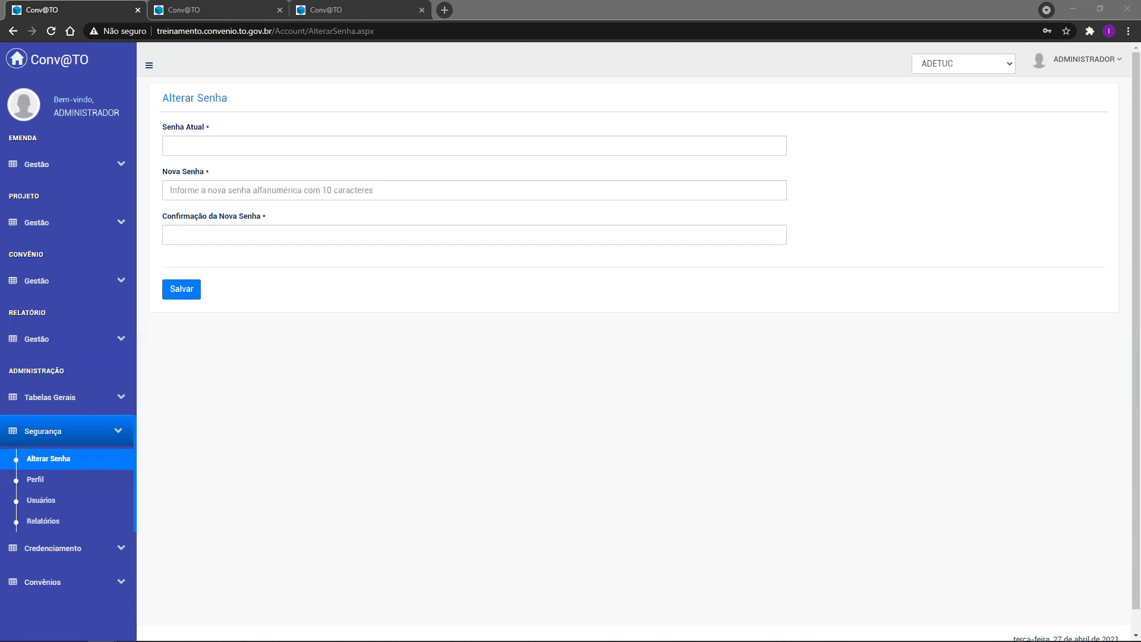
{"action": "left_click", "coordinate": [409, 461]}
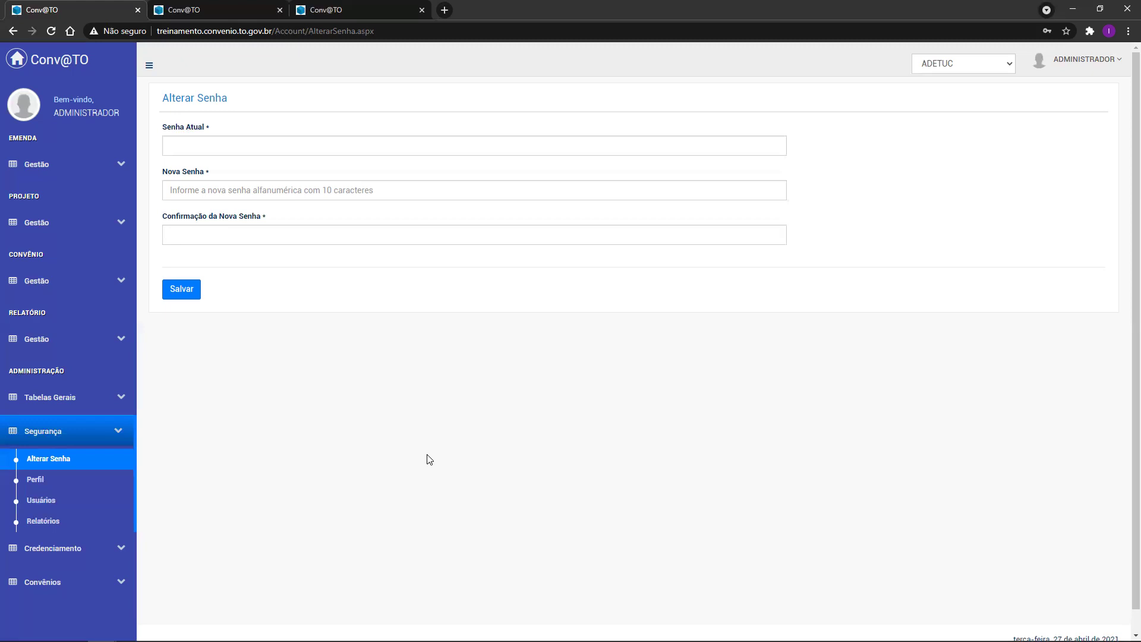
{"action": "left_click", "coordinate": [84, 548]}
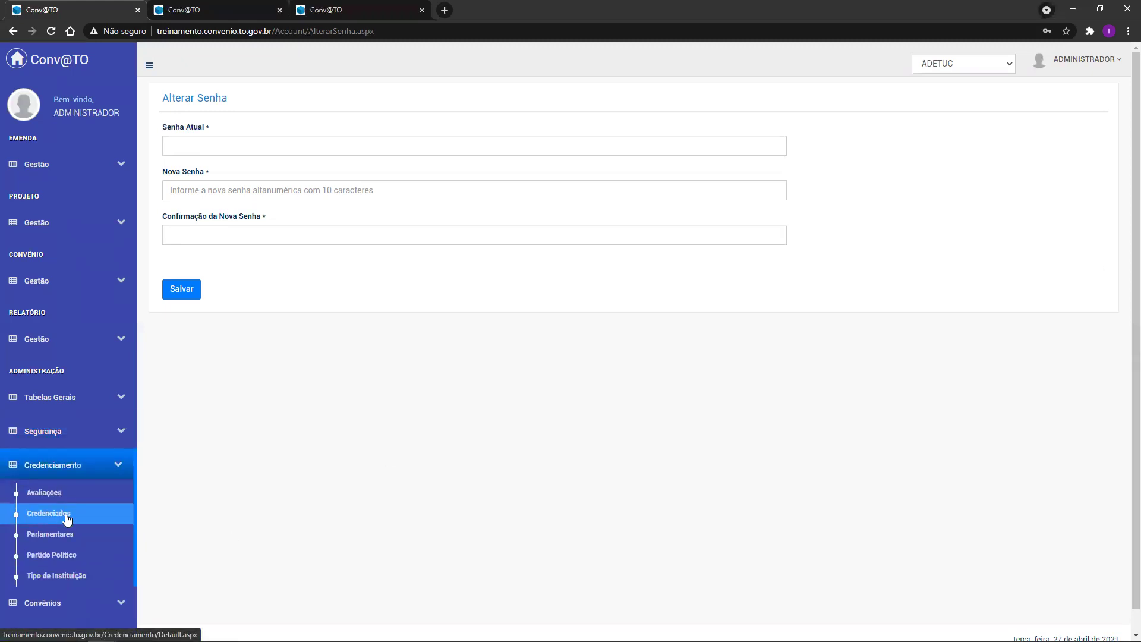
- Open Credenciados and view PREFEITURA DE ITAPORÃ DO TOCANTINS's representatives, then go back
{"action": "left_click", "coordinate": [66, 519]}
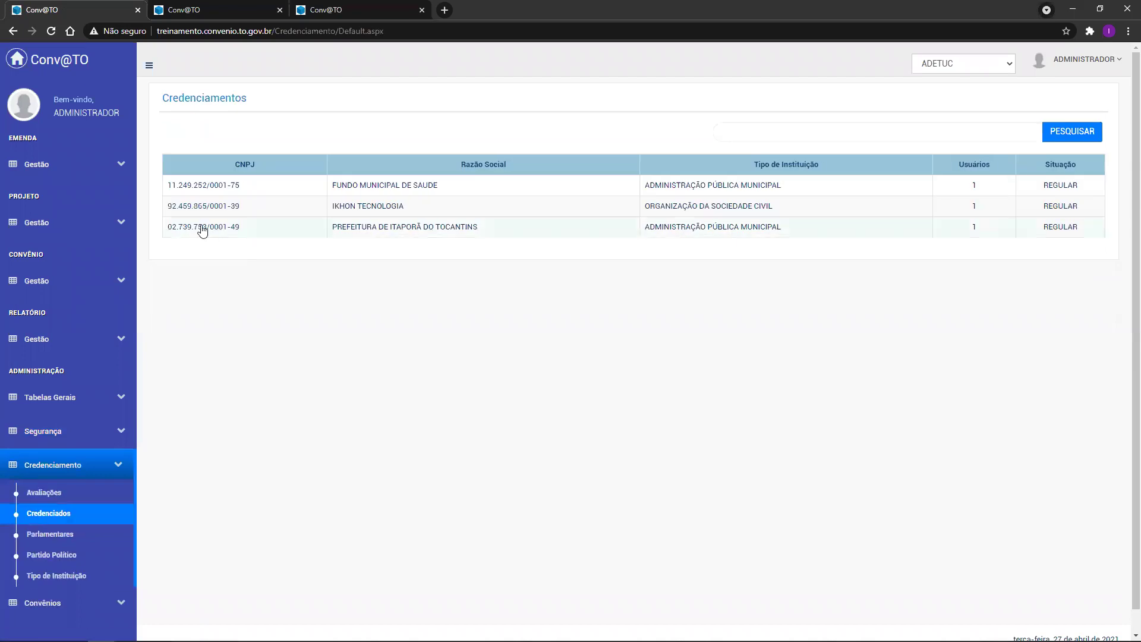
{"action": "left_click", "coordinate": [202, 230]}
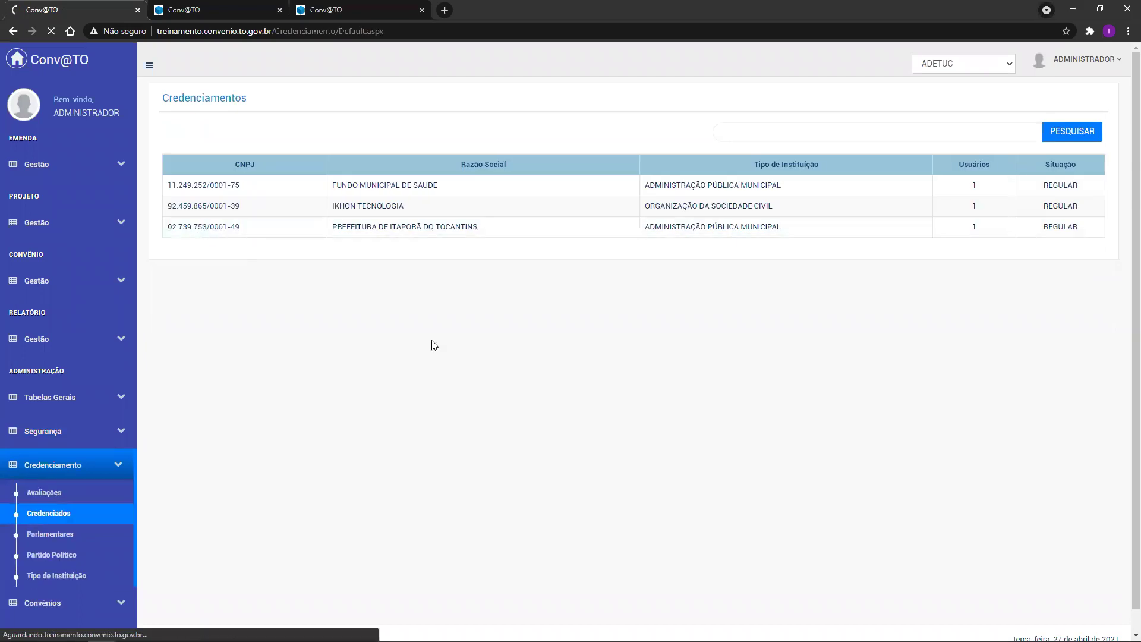
{"action": "left_click", "coordinate": [493, 344]}
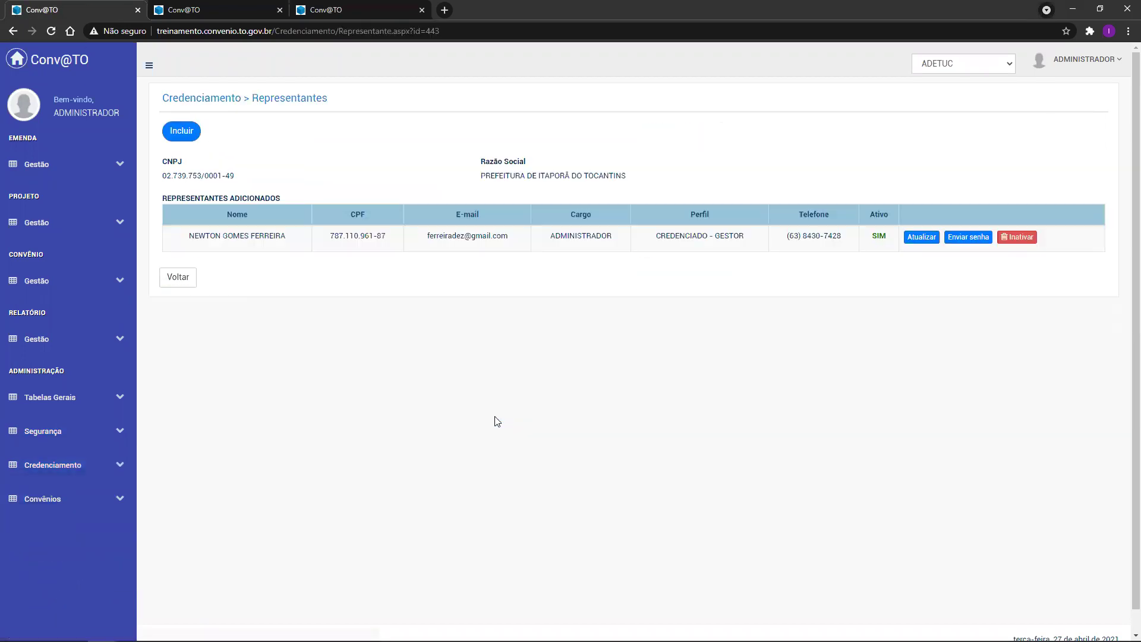
{"action": "left_click", "coordinate": [189, 278]}
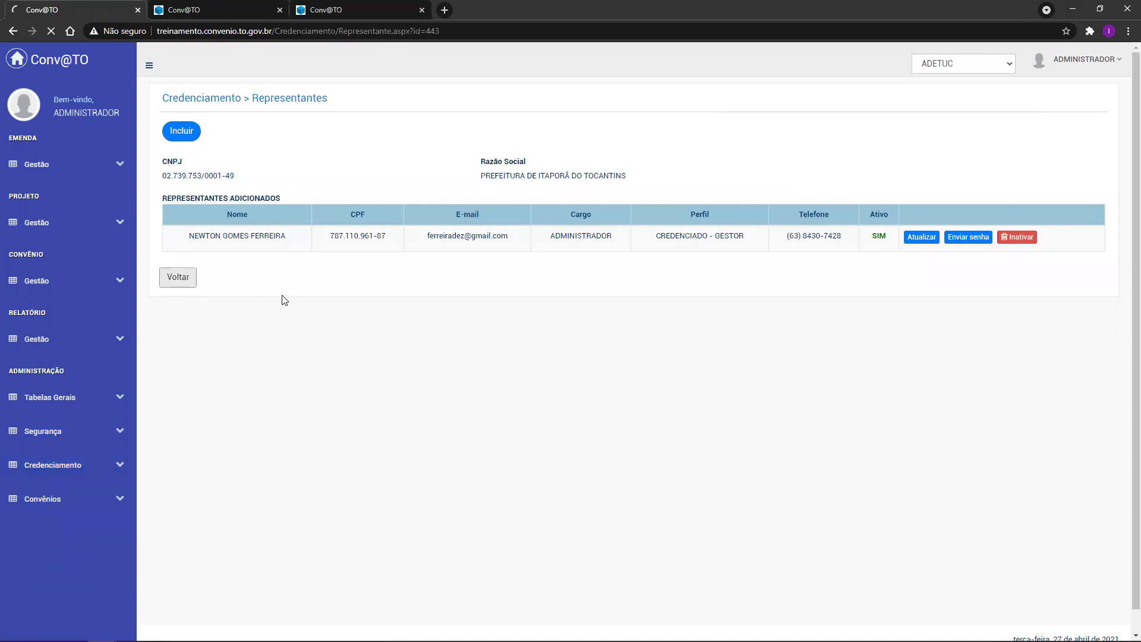
- Open FUNDO MUNICIPAL DE SAUDE's Representantes list and start a new representative with Incluir
{"action": "left_click", "coordinate": [758, 342]}
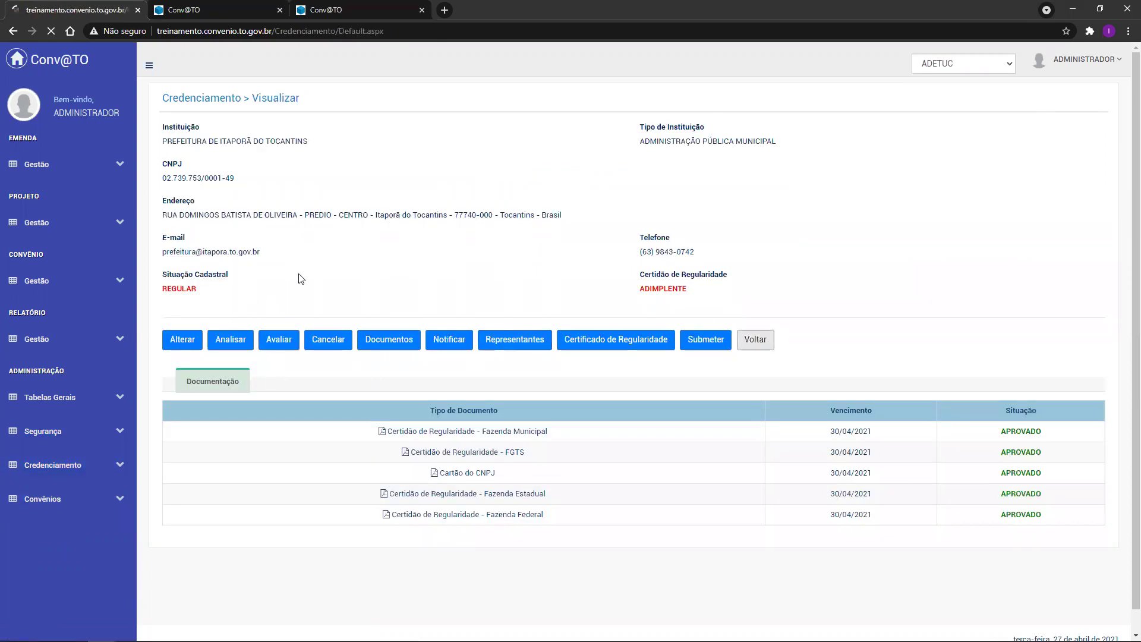
{"action": "left_click", "coordinate": [198, 194]}
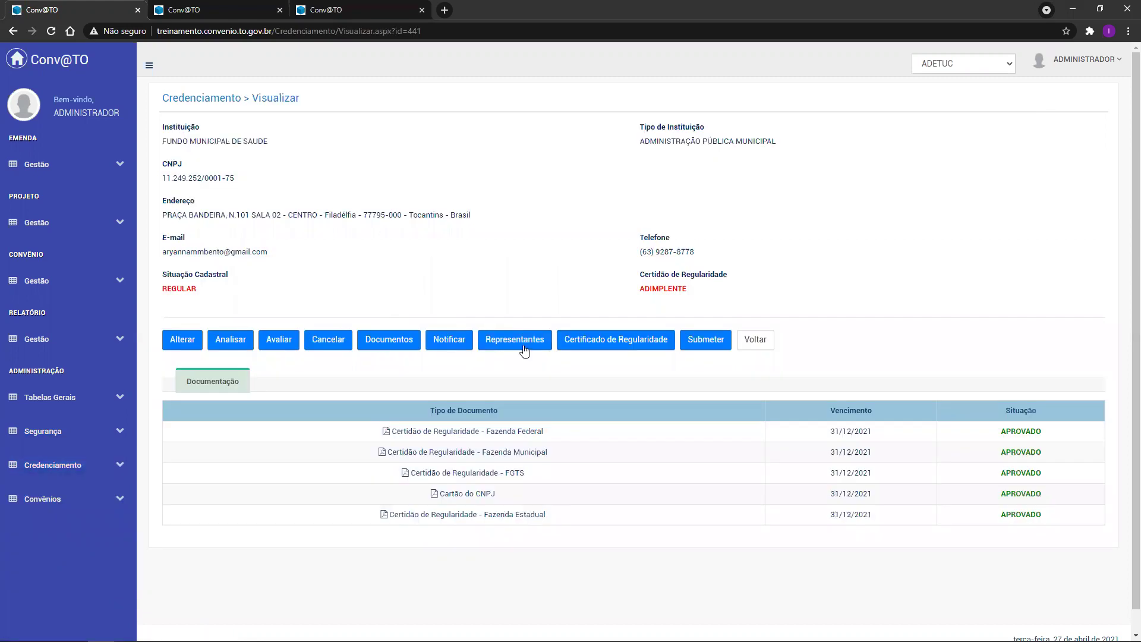
{"action": "left_click", "coordinate": [523, 344]}
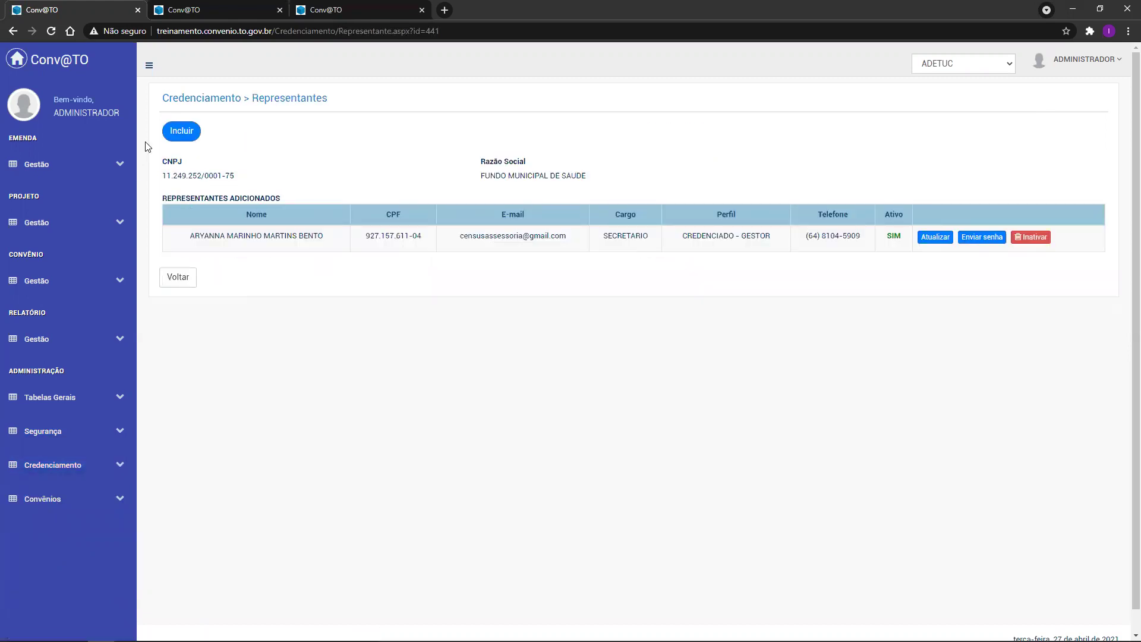
{"action": "left_click", "coordinate": [182, 131]}
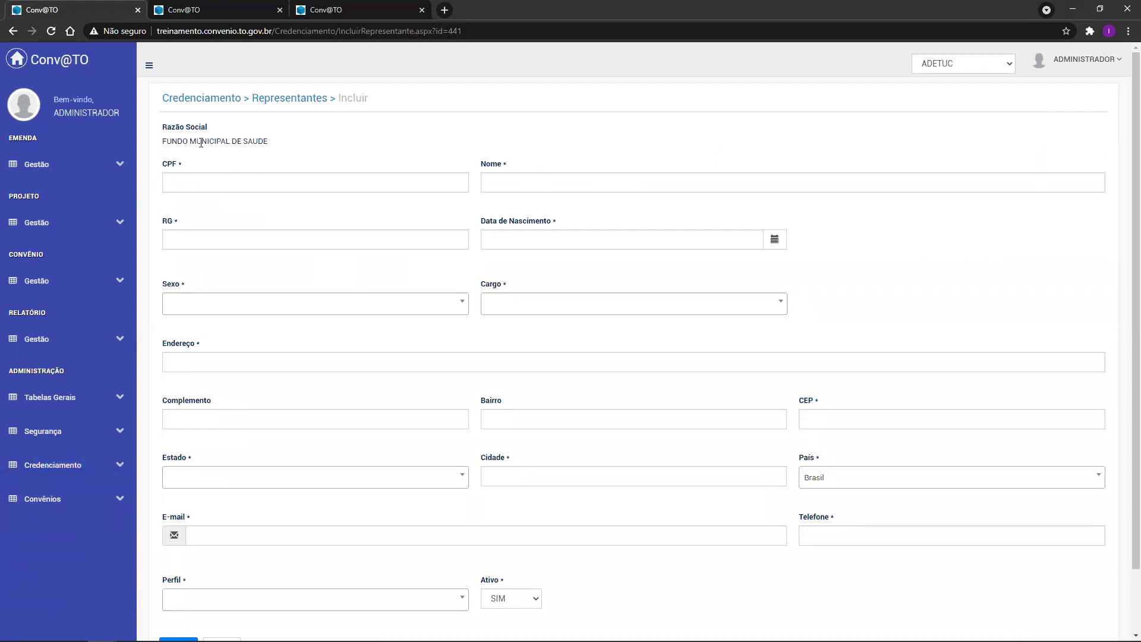
- Highlight the entity name FUNDO MUNICIPAL DE SAUDE on the Incluir form
{"action": "left_click_drag", "start_coordinate": [172, 143], "coordinate": [291, 142]}
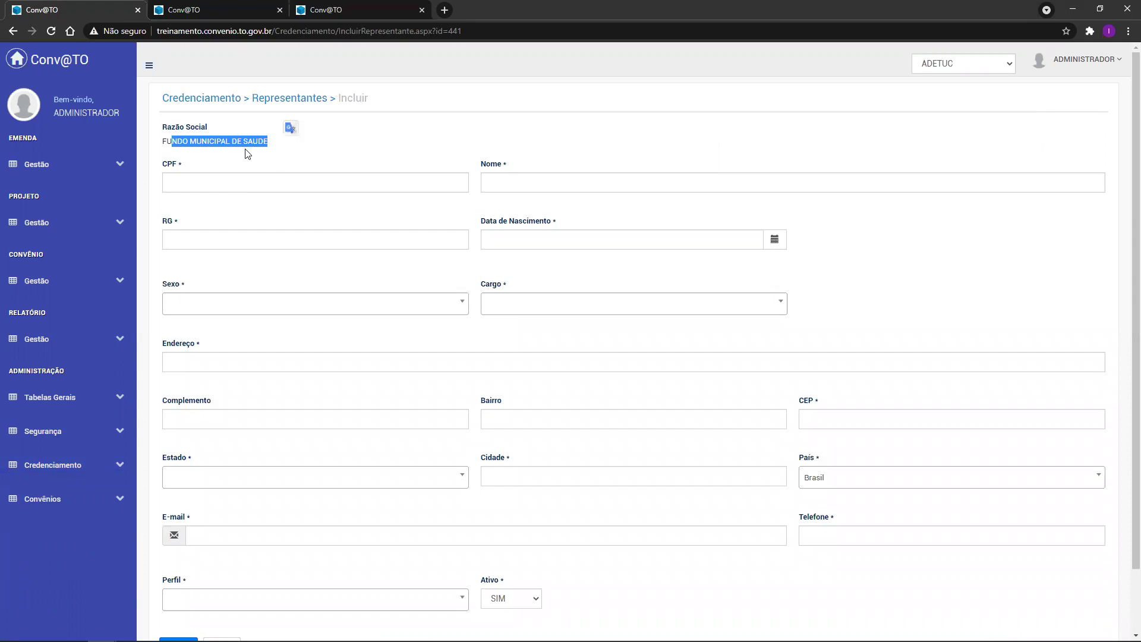
{"action": "left_click", "coordinate": [171, 143]}
{"action": "left_click_drag", "start_coordinate": [163, 142], "coordinate": [277, 145]}
{"action": "left_click", "coordinate": [261, 153]}
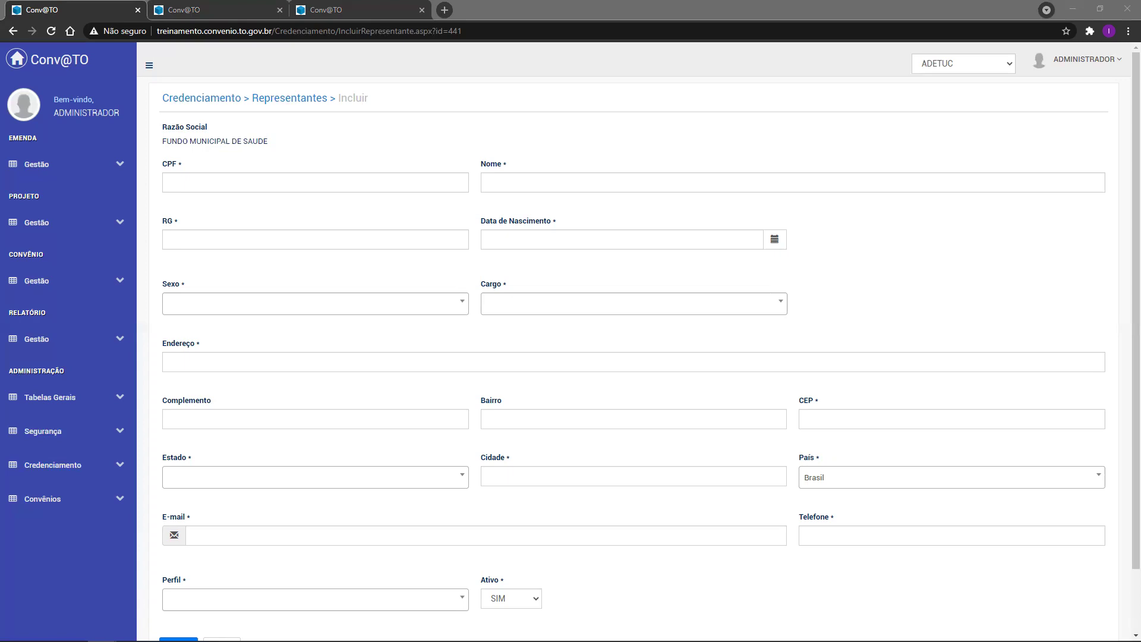
{"action": "left_click", "coordinate": [455, 396]}
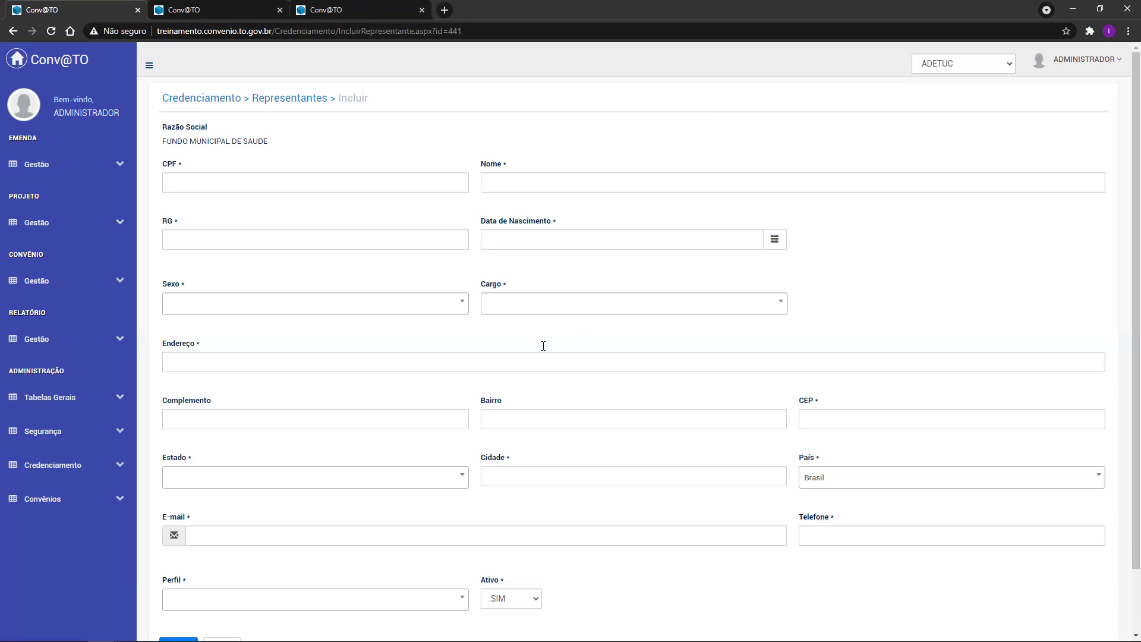
- Leave the form unsaved with Voltar and highlight the listed representative's name
{"action": "scroll", "coordinate": [543, 341], "scroll_direction": "down", "scroll_amount": 2}
{"action": "left_click", "coordinate": [220, 573]}
{"action": "left_click_drag", "start_coordinate": [189, 236], "coordinate": [357, 240]}
{"action": "left_click", "coordinate": [204, 235]}
{"action": "left_click_drag", "start_coordinate": [190, 236], "coordinate": [313, 247]}
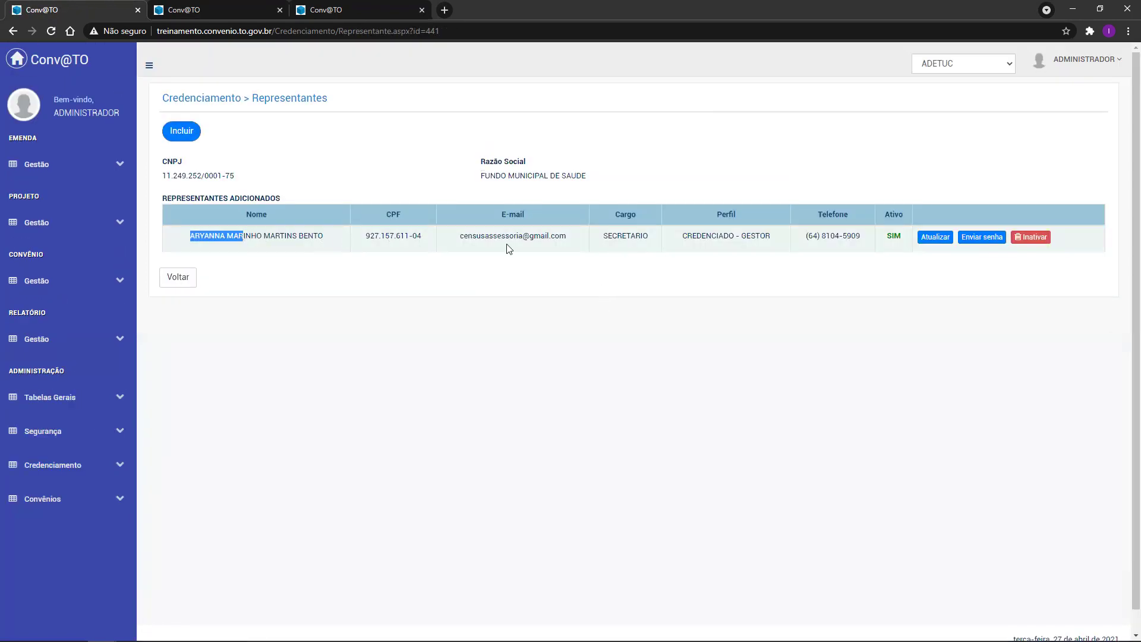
- Highlight the SECRETARIO position, profile, entity and representative name, then return to the fund's record
{"action": "double_click", "coordinate": [621, 235]}
{"action": "left_click_drag", "start_coordinate": [702, 236], "coordinate": [772, 237]}
{"action": "left_click_drag", "start_coordinate": [485, 176], "coordinate": [587, 177]}
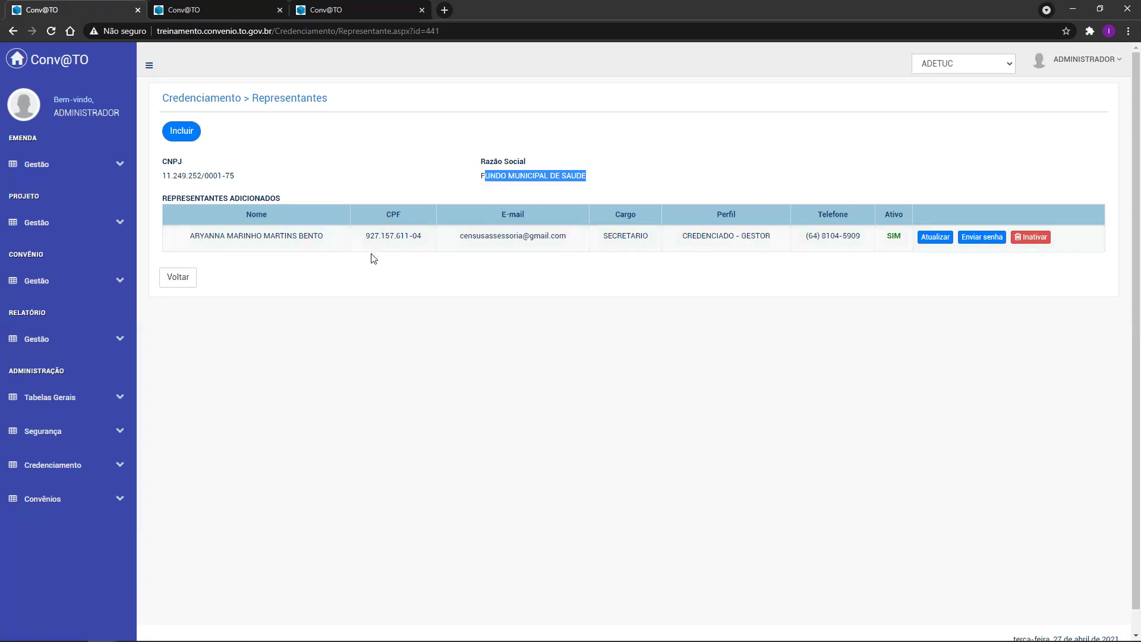
{"action": "left_click", "coordinate": [245, 239]}
{"action": "left_click_drag", "start_coordinate": [202, 236], "coordinate": [326, 237]}
{"action": "left_click", "coordinate": [309, 272]}
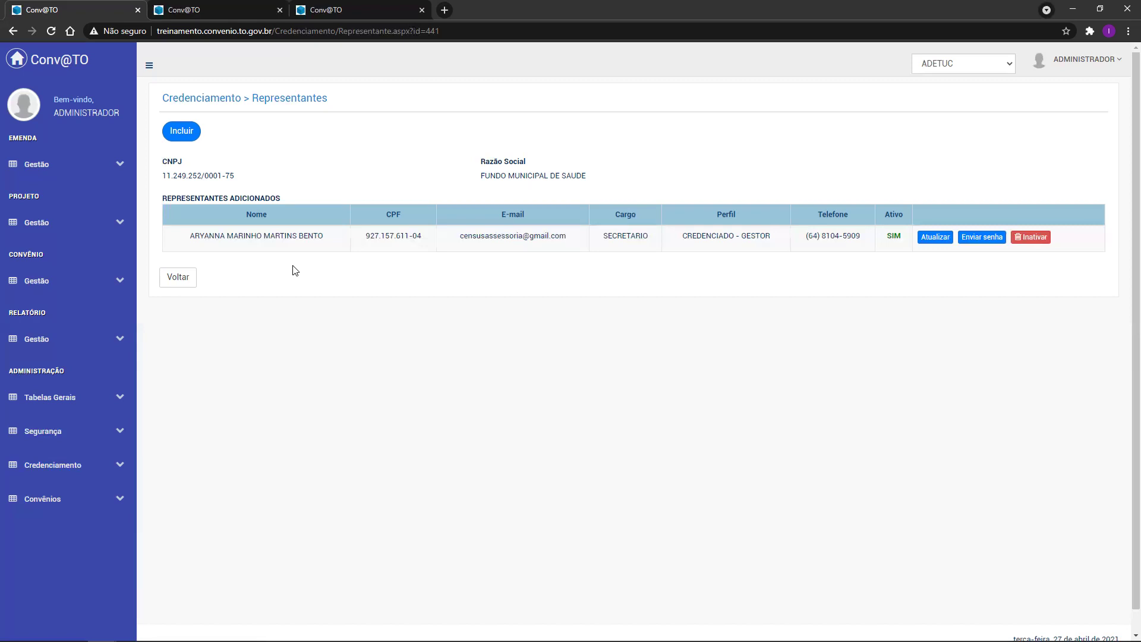
{"action": "left_click", "coordinate": [184, 280]}
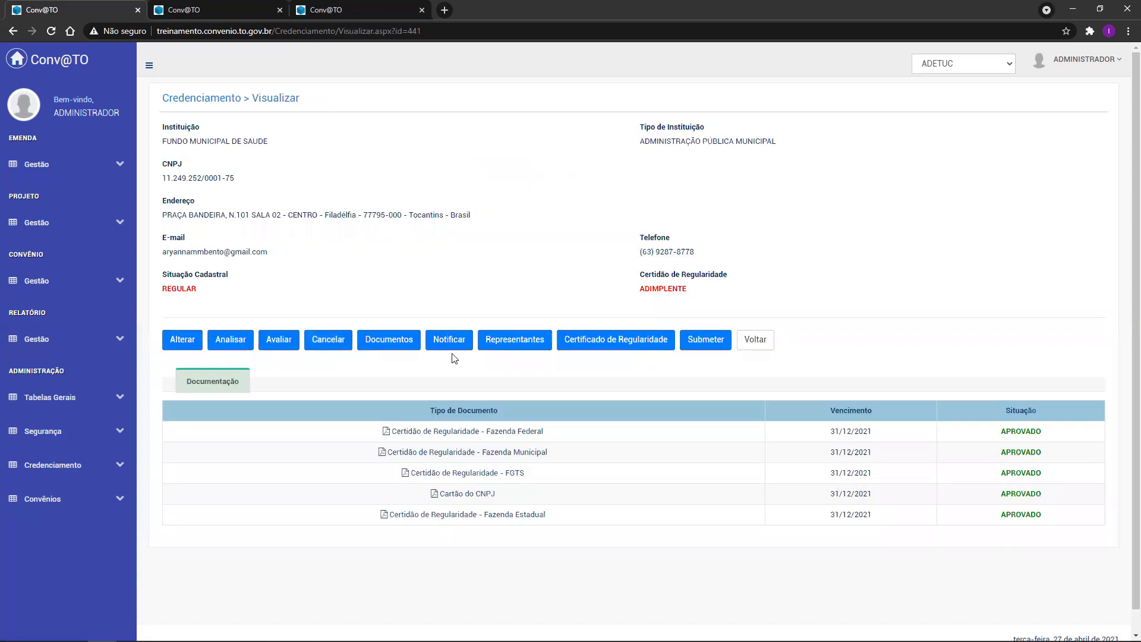
- Return to the entities list and open PREFEITURA DE ITAPORÃ DO TOCANTINS's representatives
{"action": "left_click", "coordinate": [747, 346]}
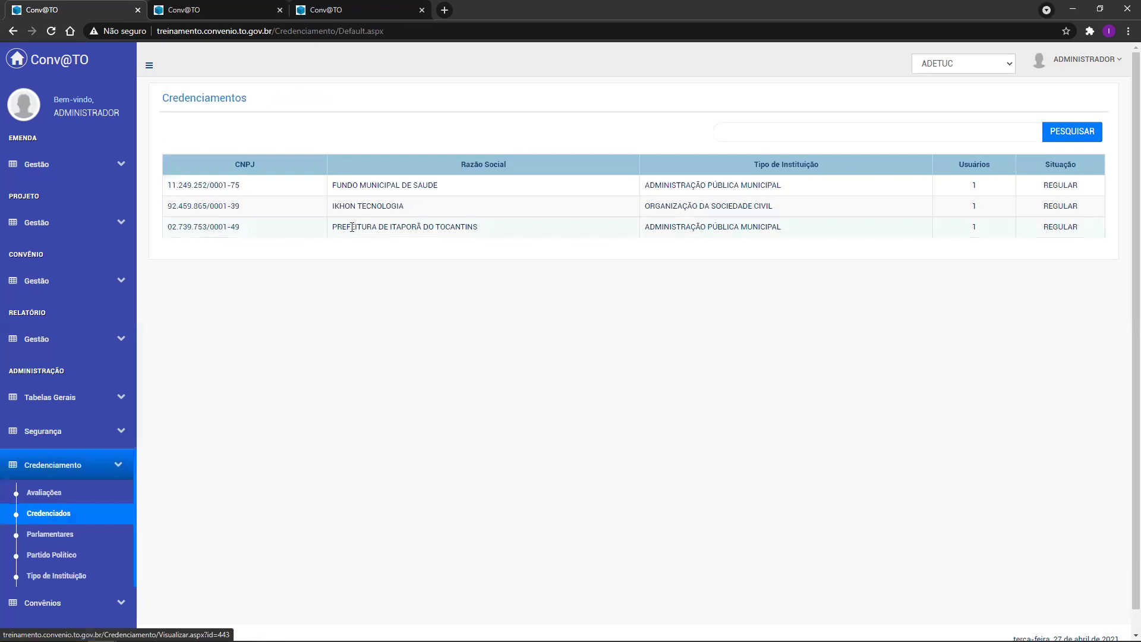
{"action": "left_click_drag", "start_coordinate": [352, 227], "coordinate": [474, 227]}
{"action": "left_click", "coordinate": [173, 230]}
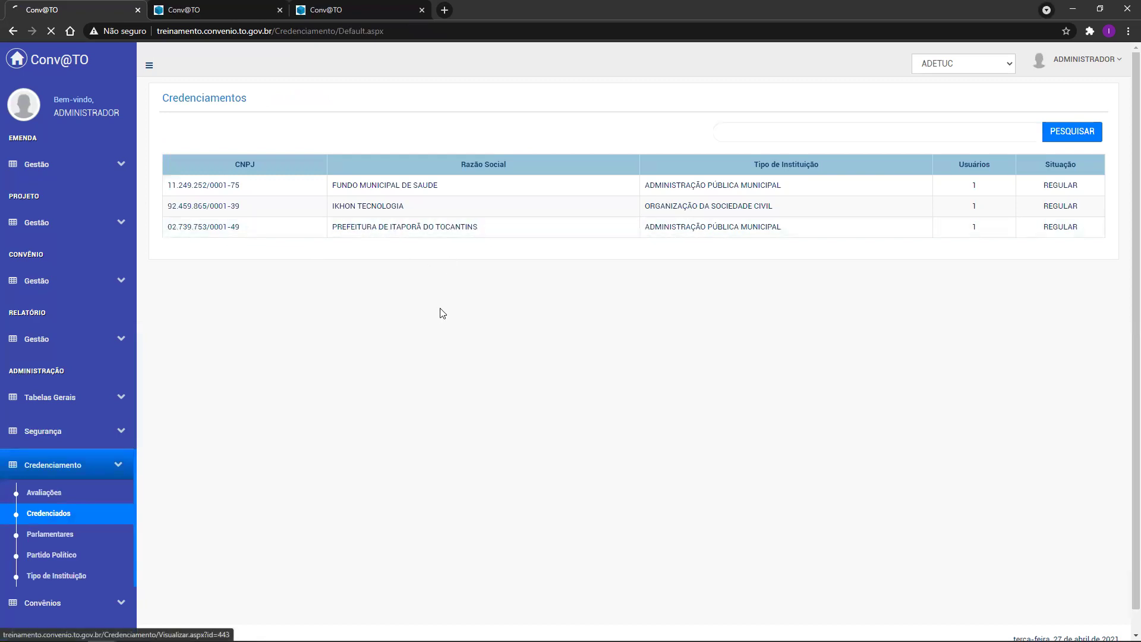
{"action": "left_click", "coordinate": [513, 340]}
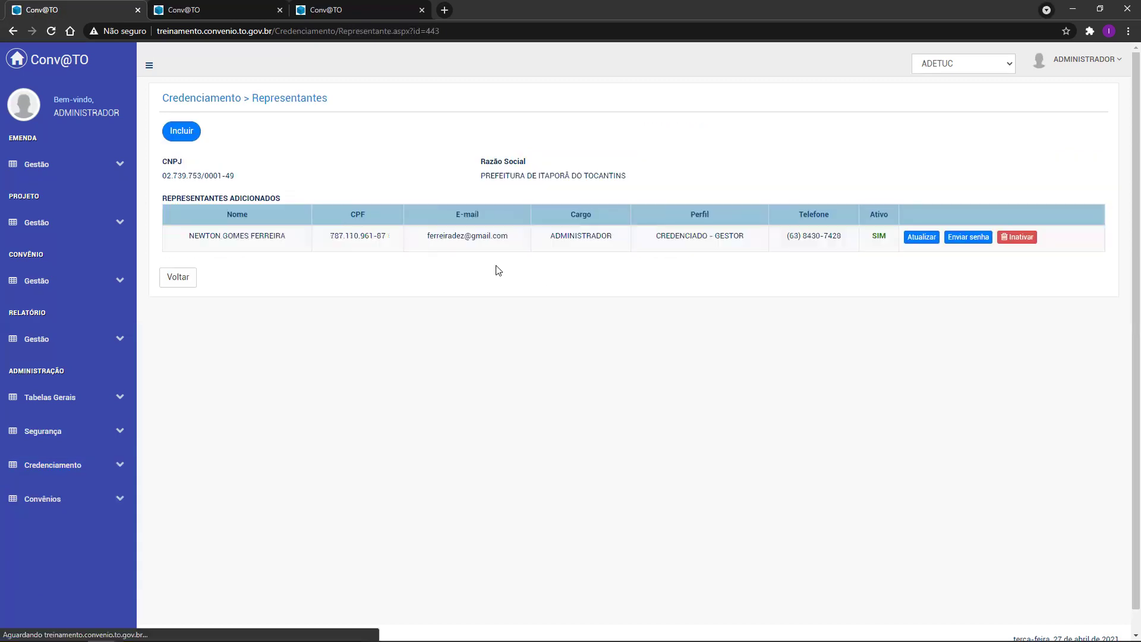
- Highlight the Itaporã representative's e-mail address in the list
{"action": "left_click_drag", "start_coordinate": [432, 240], "coordinate": [497, 273]}
{"action": "left_click", "coordinate": [497, 273]}
{"action": "left_click_drag", "start_coordinate": [451, 238], "coordinate": [497, 272]}
{"action": "left_click", "coordinate": [498, 274]}
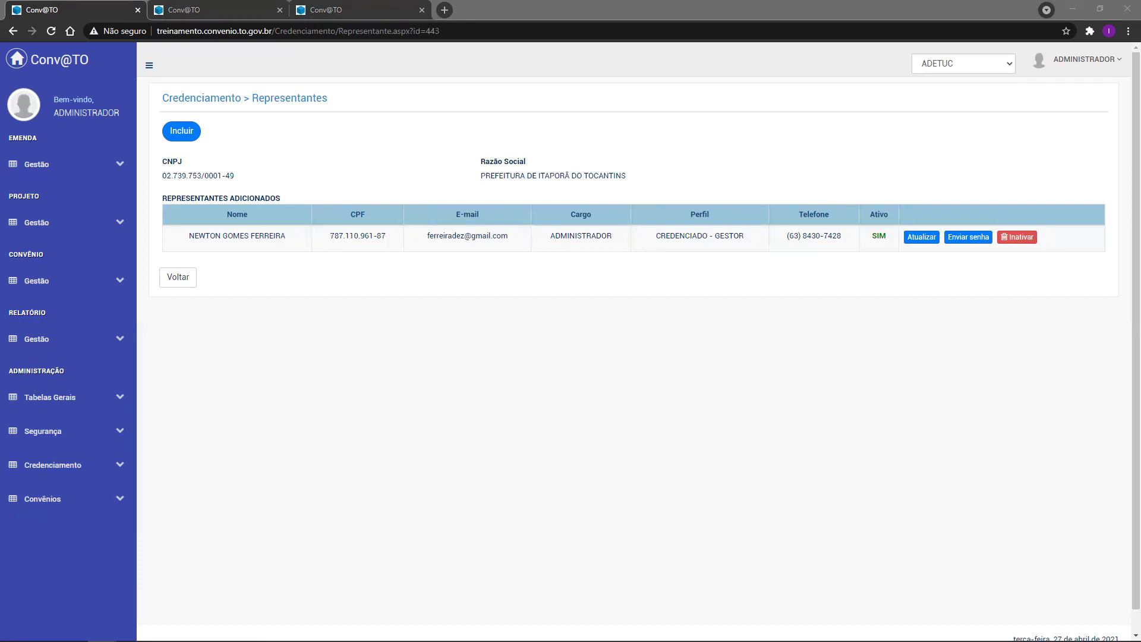
{"action": "left_click", "coordinate": [172, 354]}
- Open a private window on the Conv@TO login page and paste the account password
{"action": "key", "text": "ctrl+shift+n"}
{"action": "type", "text": "teri"}
{"action": "key", "text": "BackSpace"}
{"action": "key", "text": "BackSpace"}
{"action": "key", "text": "BackSpace"}
{"action": "type", "text": "re"}
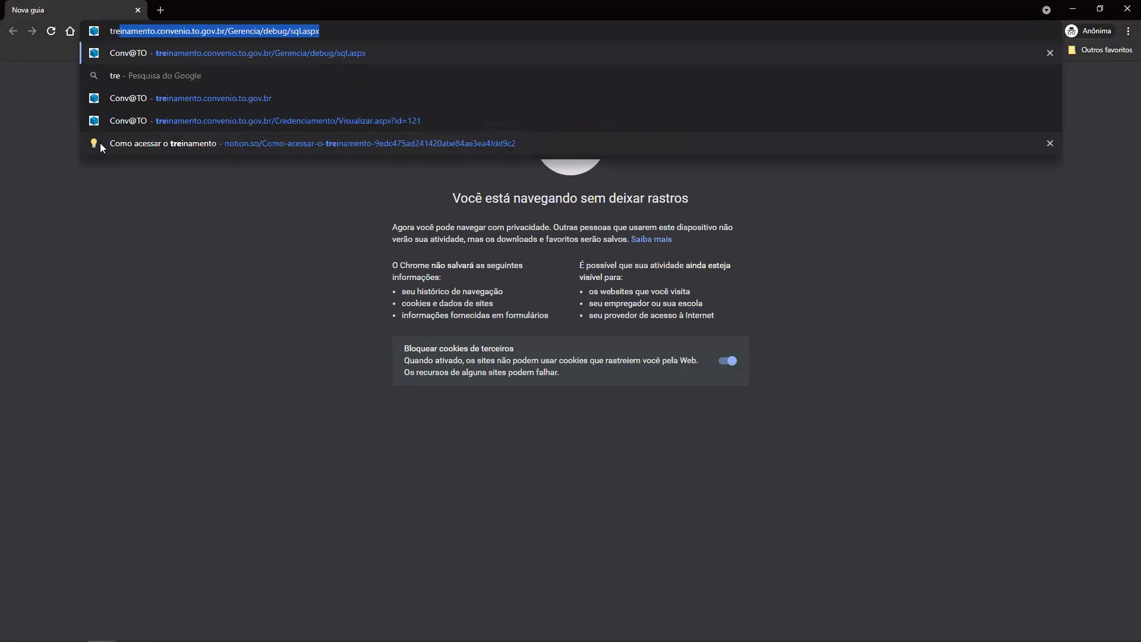
{"action": "key", "text": "Return"}
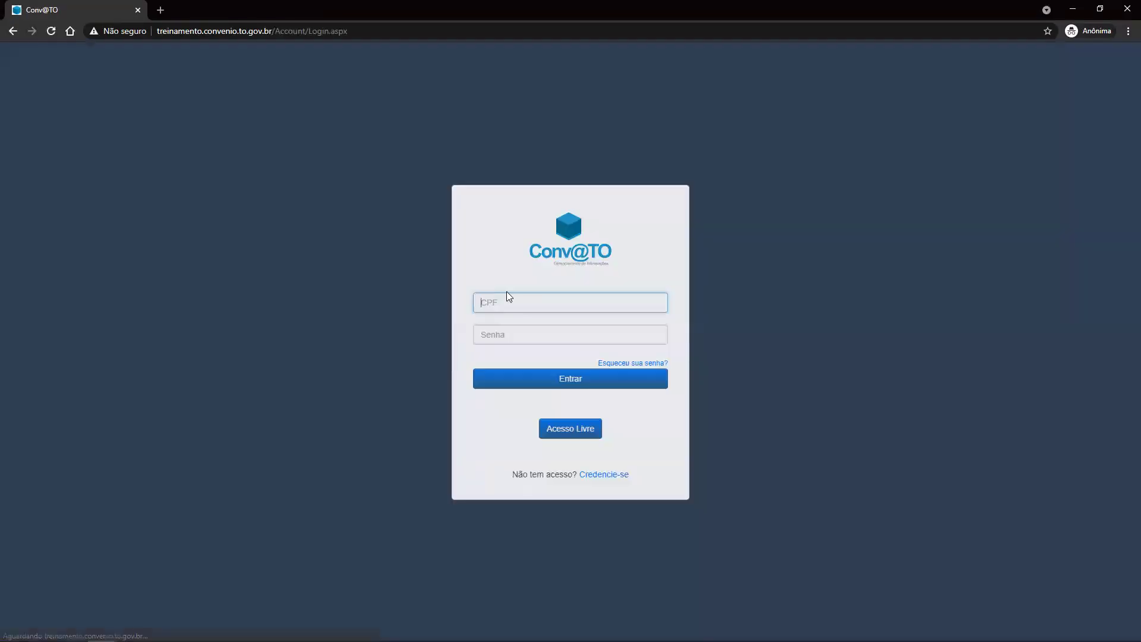
{"action": "left_click", "coordinate": [502, 336]}
{"action": "key", "text": "ctrl+v"}
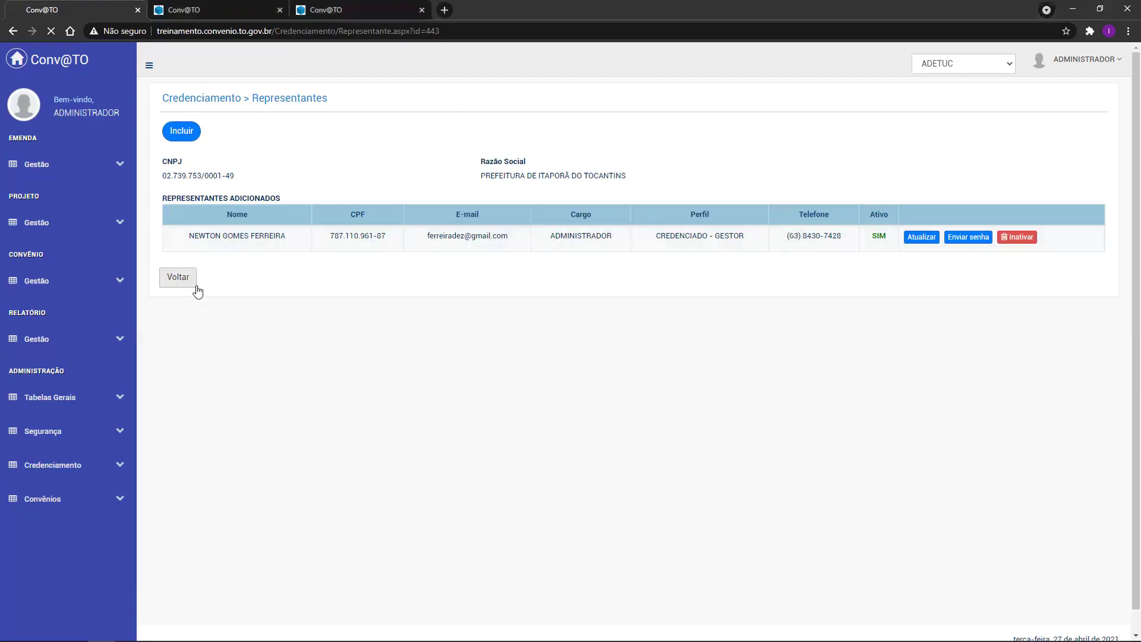
- In the admin window, open IKHON TECNOLOGIA's representatives list
{"action": "left_click", "coordinate": [194, 285]}
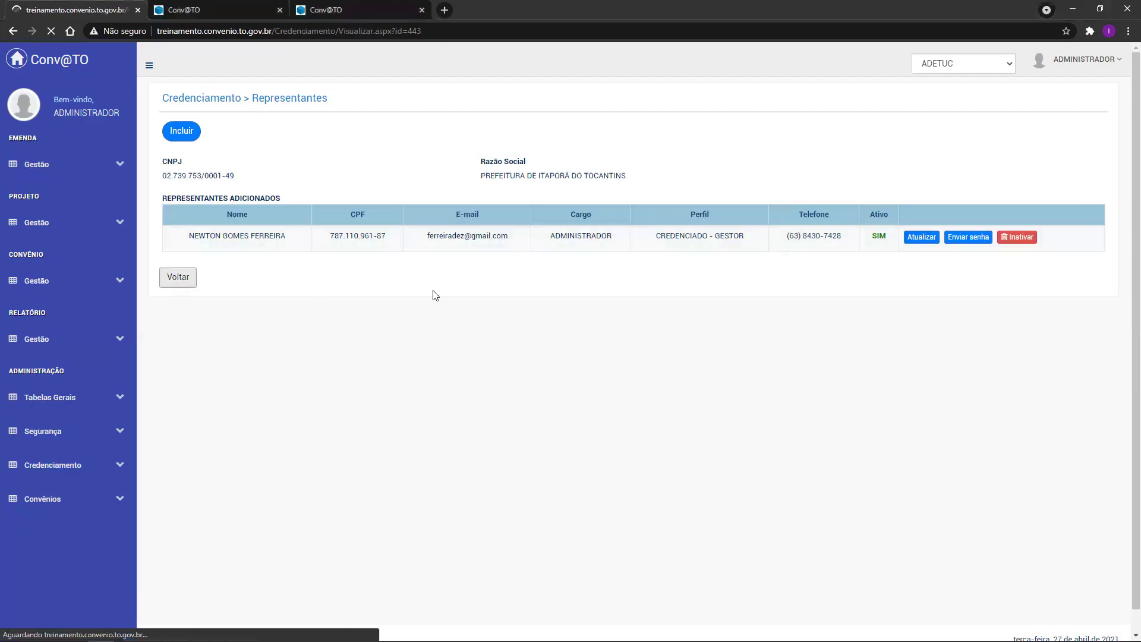
{"action": "left_click", "coordinate": [746, 343]}
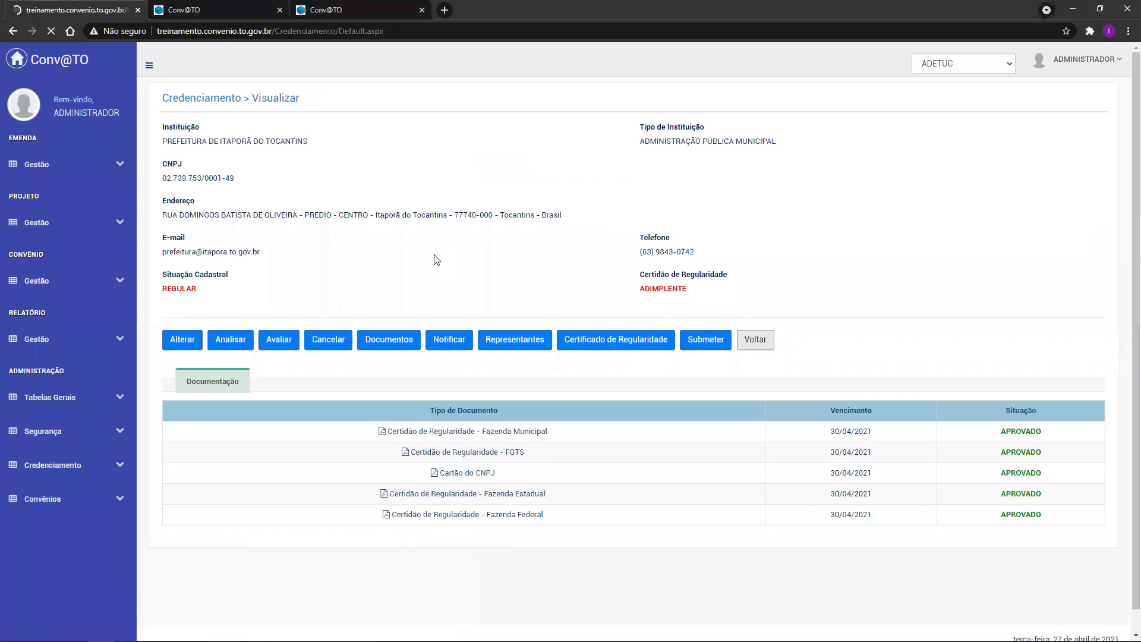
{"action": "left_click", "coordinate": [219, 211]}
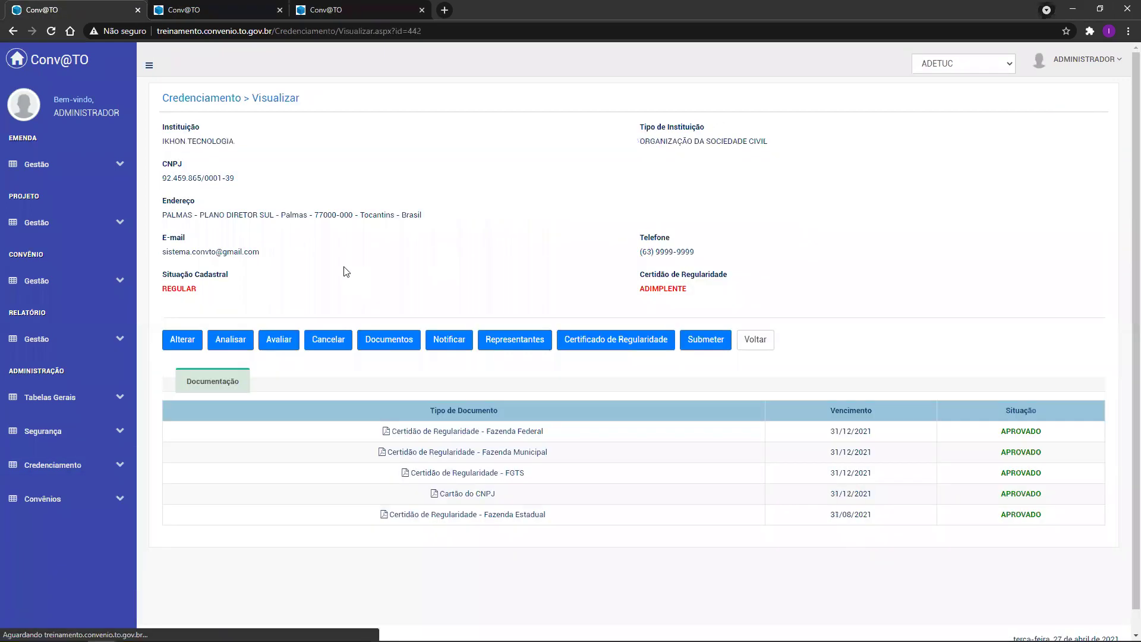
{"action": "left_click", "coordinate": [523, 340]}
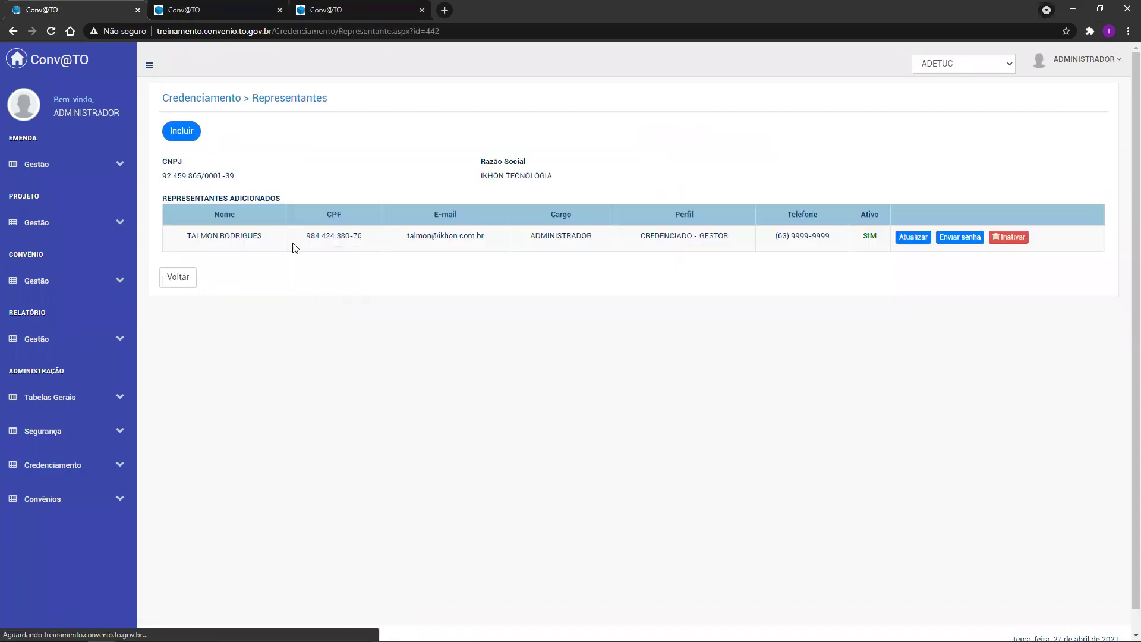
- Copy the representative's CPF into the private login form and sign in
{"action": "triple_click", "coordinate": [379, 236]}
{"action": "key", "text": "ctrl+c"}
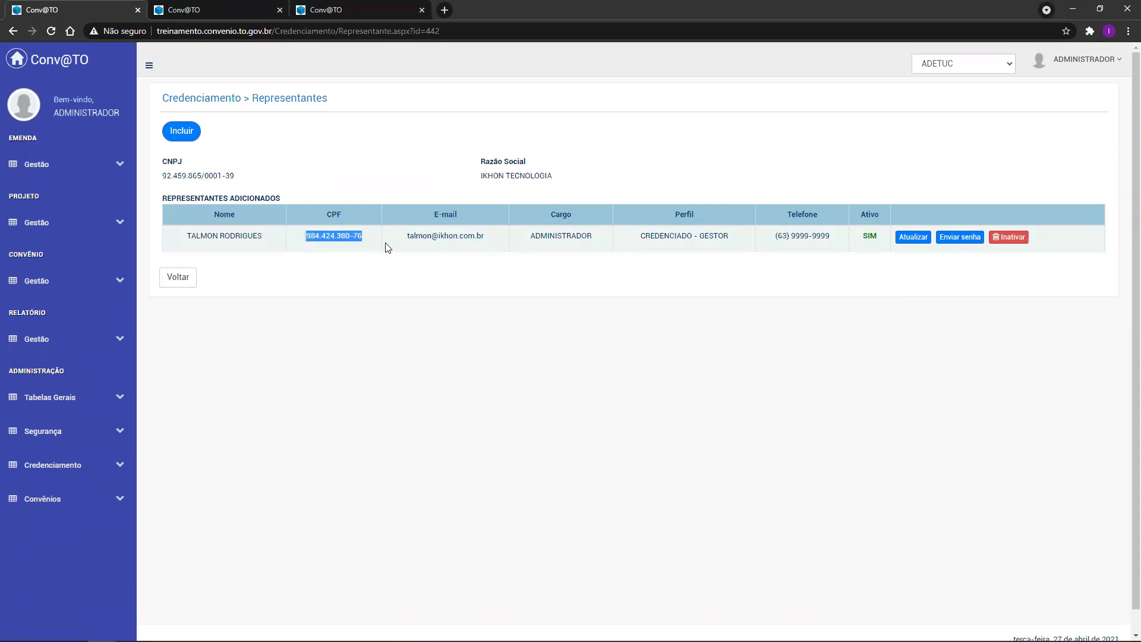
{"action": "key", "text": "alt+Tab"}
{"action": "key", "text": "shift+Tab"}
{"action": "key", "text": "ctrl+v"}
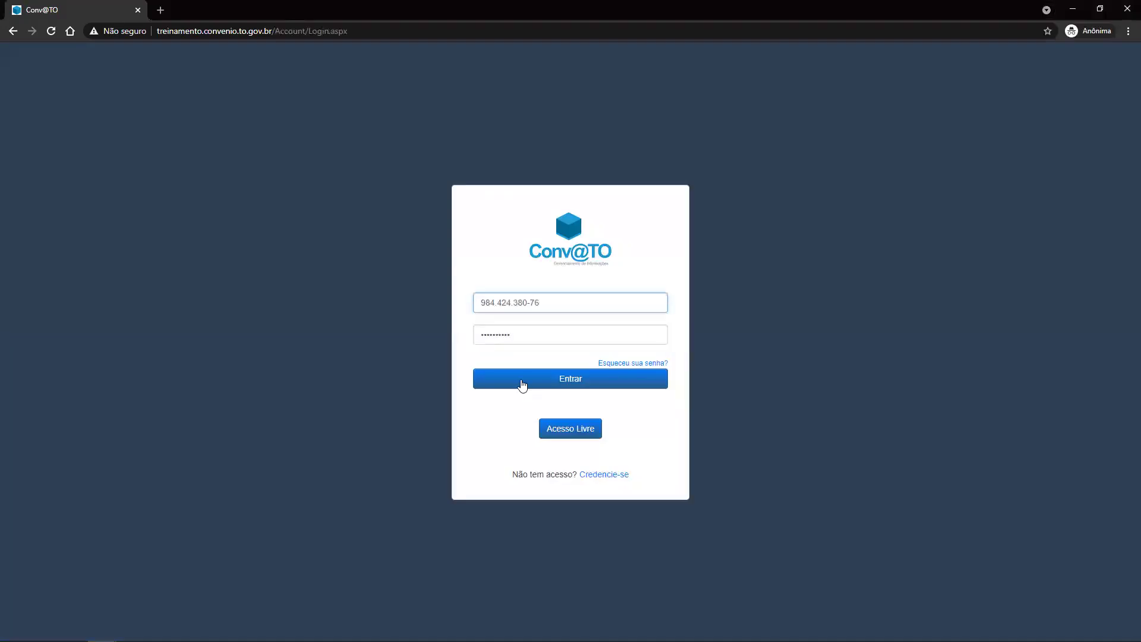
{"action": "left_click", "coordinate": [522, 385]}
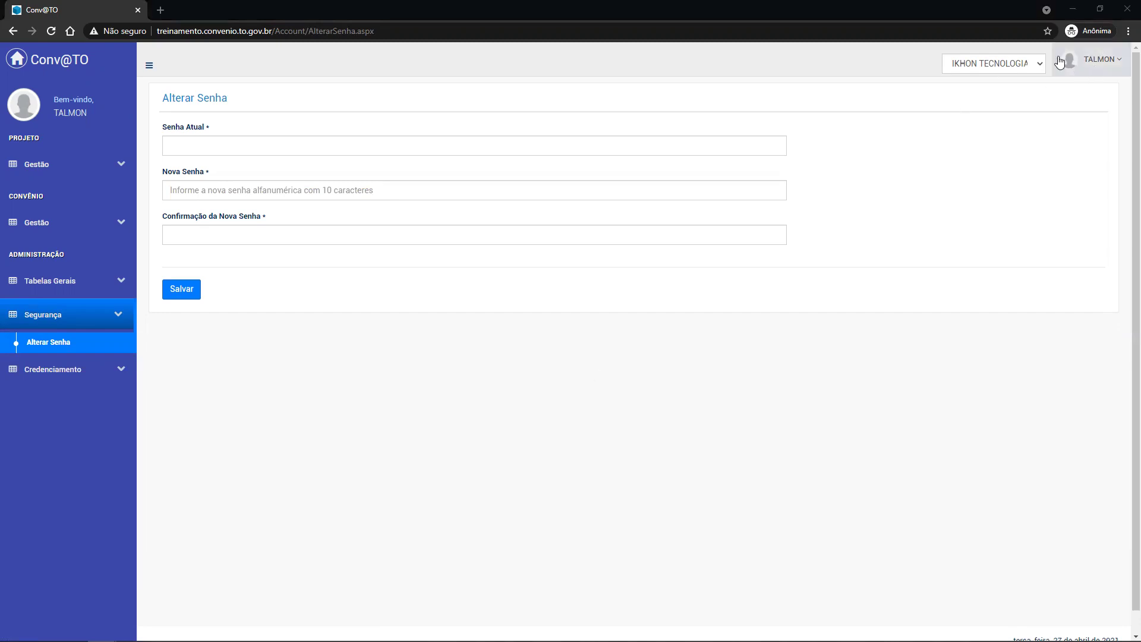
- Check the user's organisation list, then fill Senha Atual with the current password
{"action": "left_click", "coordinate": [976, 65]}
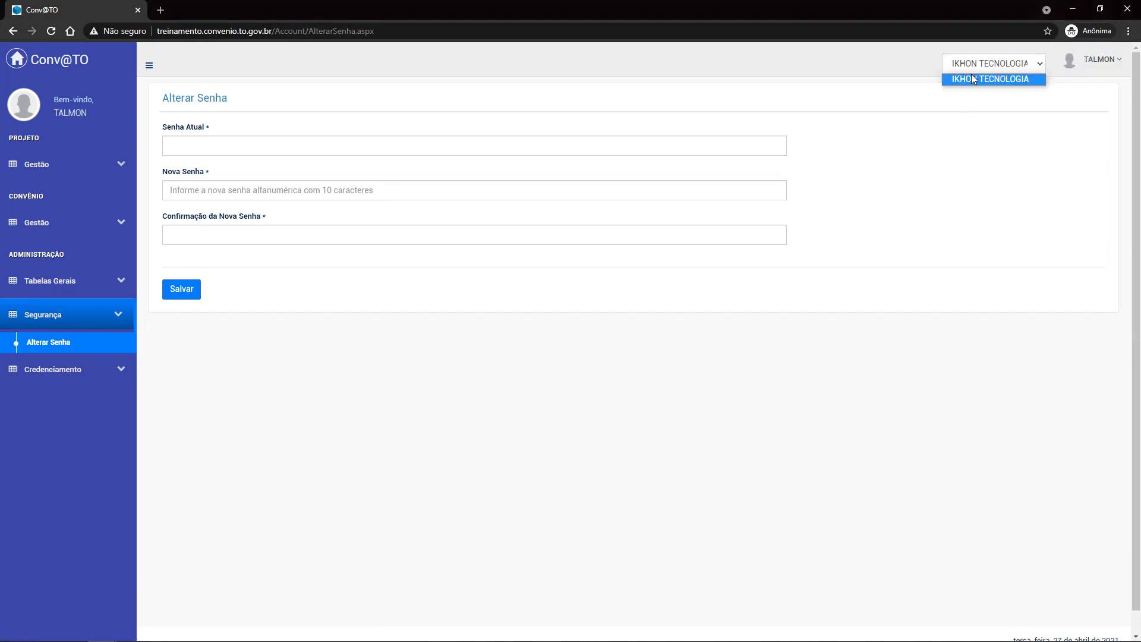
{"action": "left_click", "coordinate": [812, 74]}
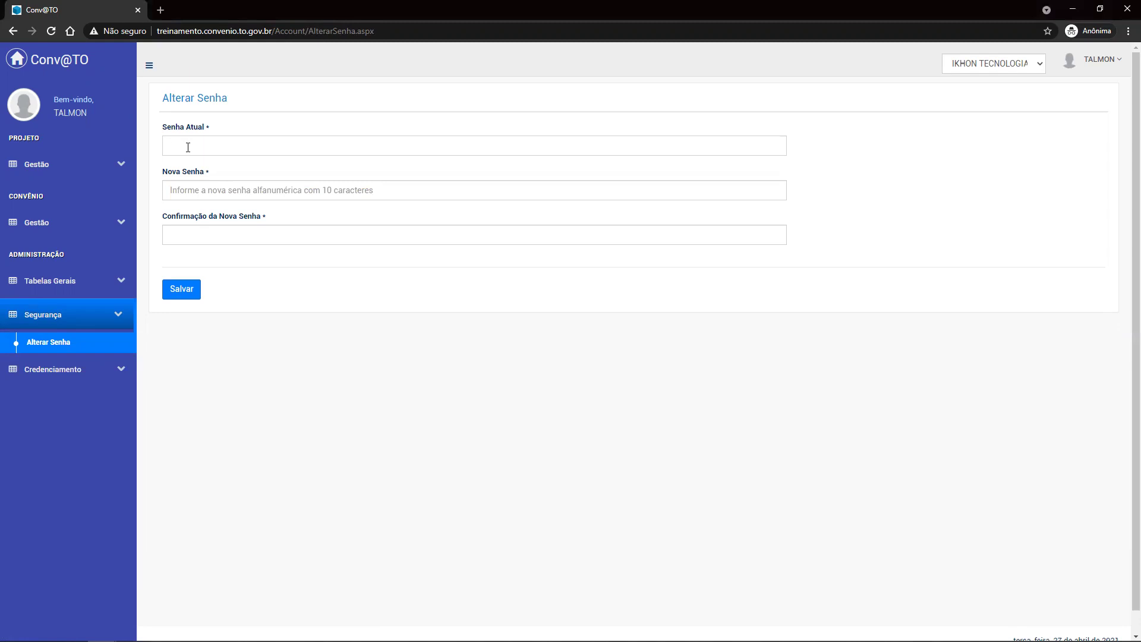
{"action": "key", "text": "ctrl+v"}
{"action": "key", "text": "Tab"}
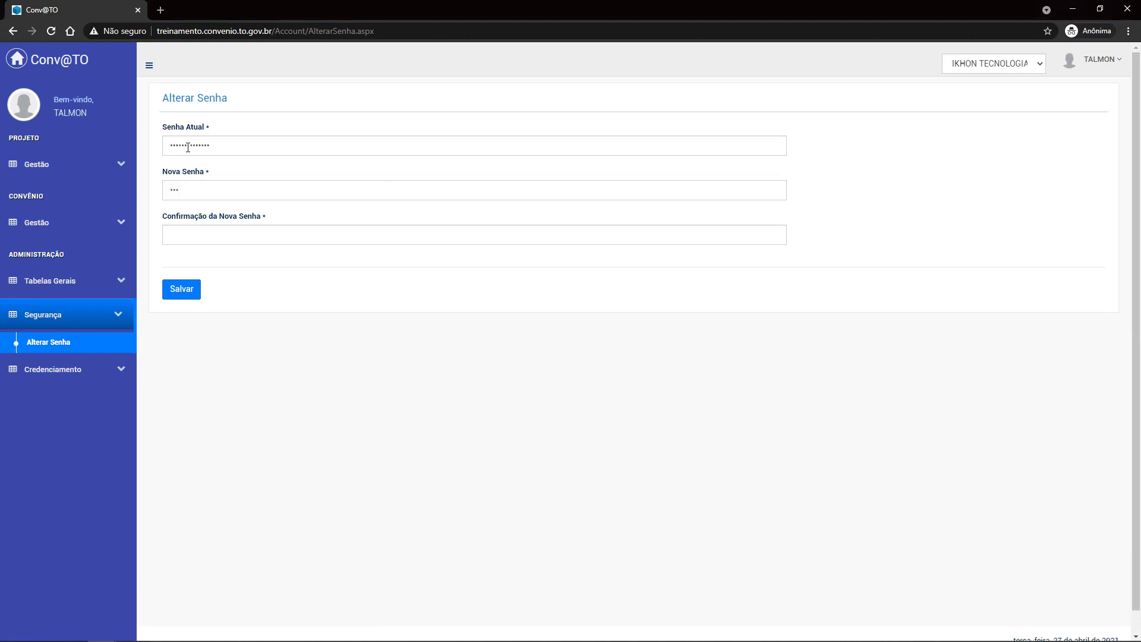
- Enter a 10-character Nova Senha, repeat it in the confirmation field, and save
{"action": "key", "text": "BackSpace"}
{"action": "key", "text": "BackSpace"}
{"action": "key", "text": "BackSpace"}
{"action": "left_click_drag", "start_coordinate": [215, 189], "coordinate": [119, 198]}
{"action": "key", "text": "Tab"}
{"action": "key", "text": "ctrl+v"}
{"action": "left_click", "coordinate": [189, 291]}
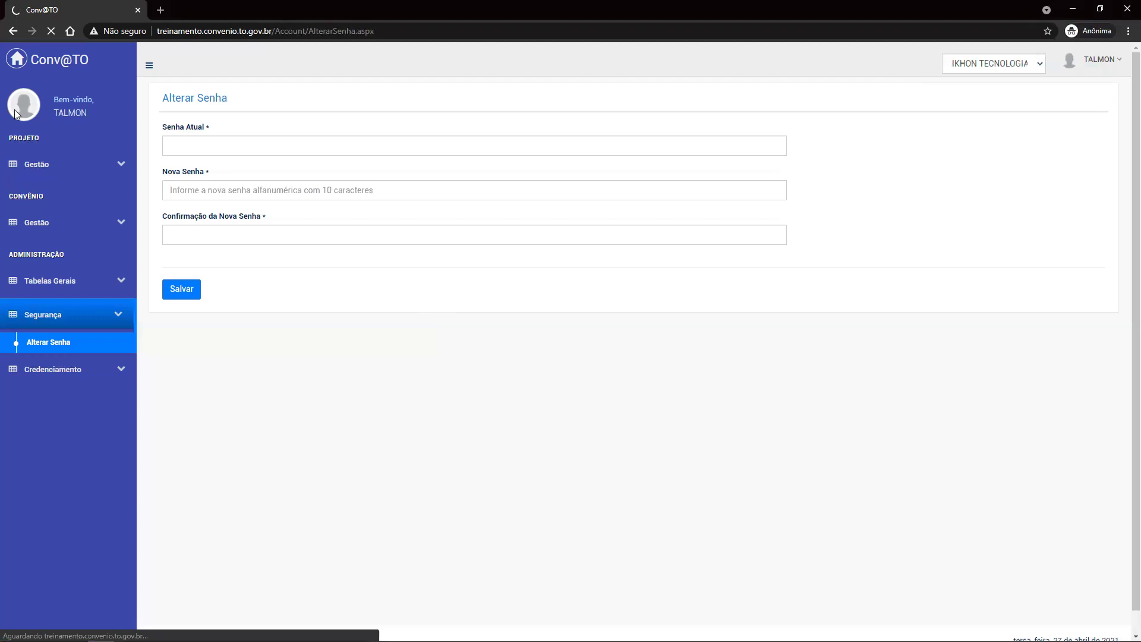
- Go to the Painel de Controle dashboard and look over its greeting area
{"action": "left_click", "coordinate": [59, 65]}
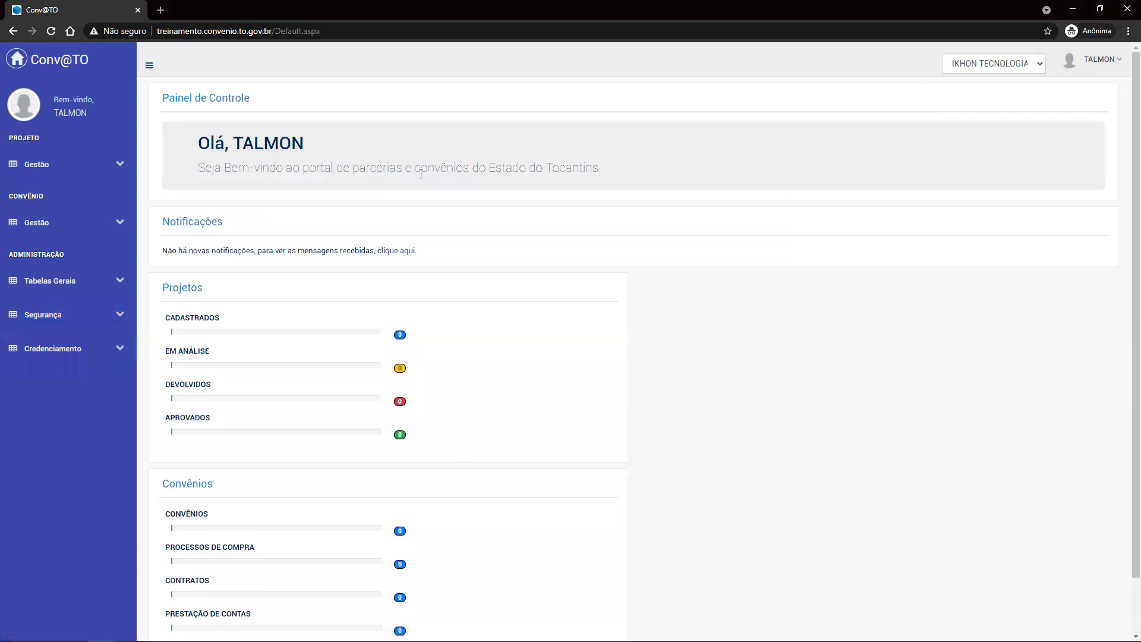
{"action": "scroll", "coordinate": [410, 166], "scroll_direction": "down", "scroll_amount": 1}
{"action": "scroll", "coordinate": [479, 261], "scroll_direction": "up", "scroll_amount": 1}
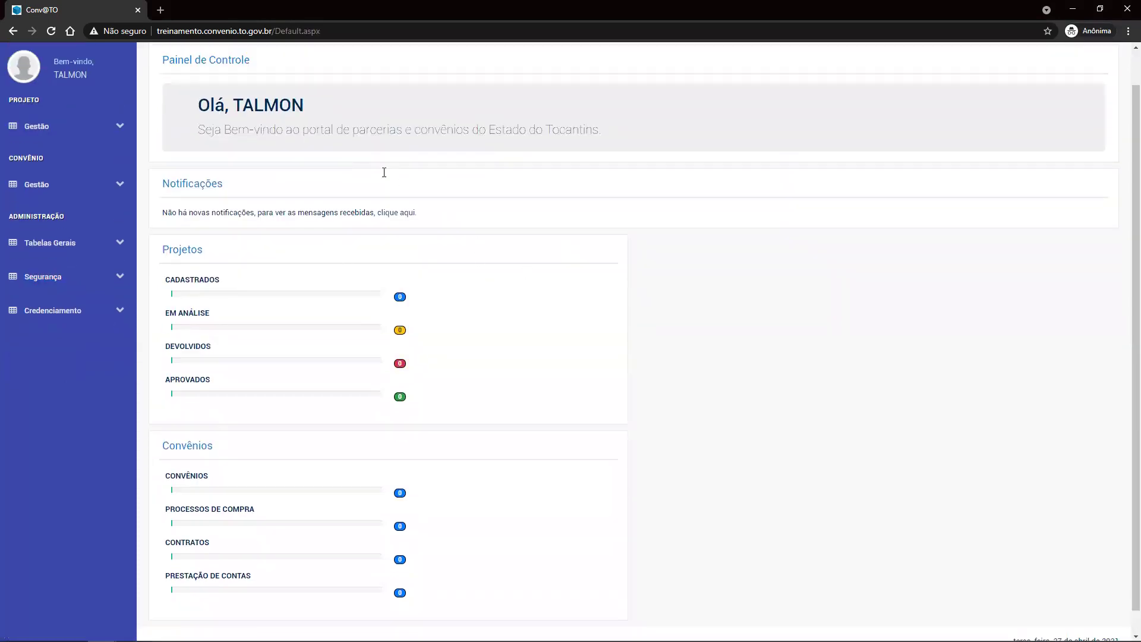
{"action": "scroll", "coordinate": [473, 230], "scroll_direction": "up", "scroll_amount": 1}
{"action": "scroll", "coordinate": [381, 261], "scroll_direction": "down", "scroll_amount": 1}
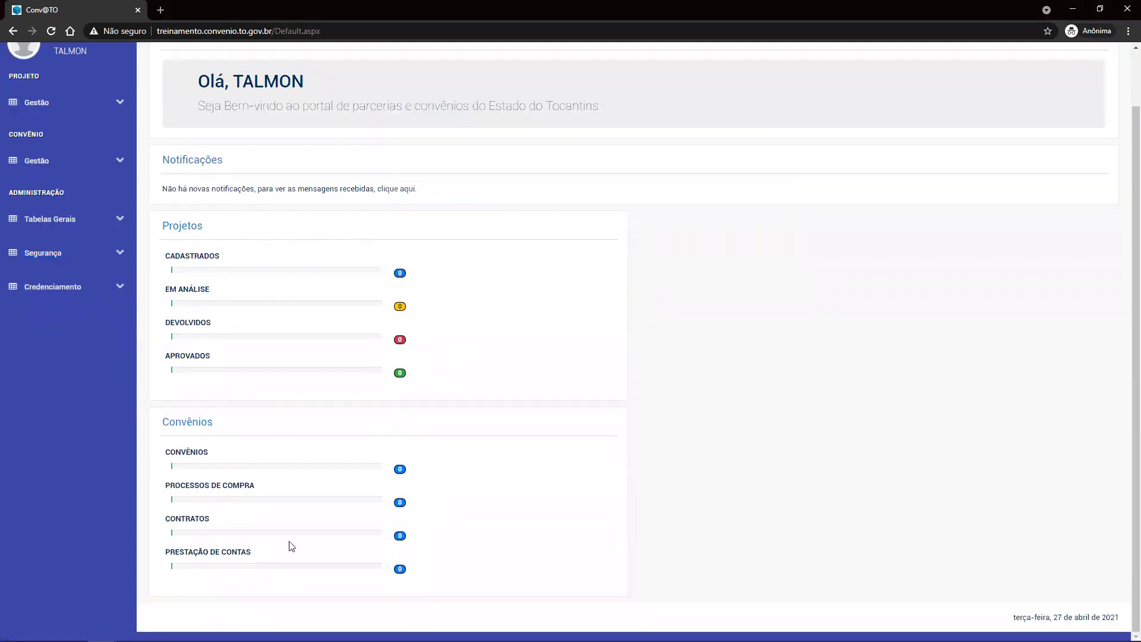
{"action": "scroll", "coordinate": [331, 504], "scroll_direction": "up", "scroll_amount": 1}
{"action": "left_click_drag", "start_coordinate": [197, 142], "coordinate": [384, 189]}
{"action": "double_click", "coordinate": [249, 144]}
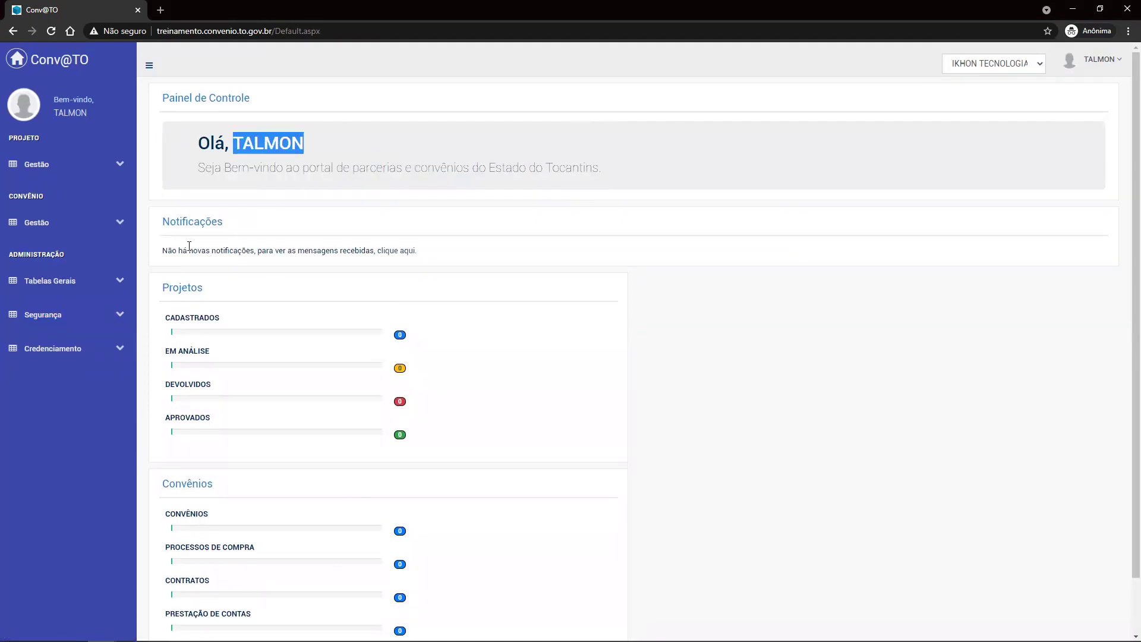
{"action": "scroll", "coordinate": [151, 247], "scroll_direction": "down", "scroll_amount": 1}
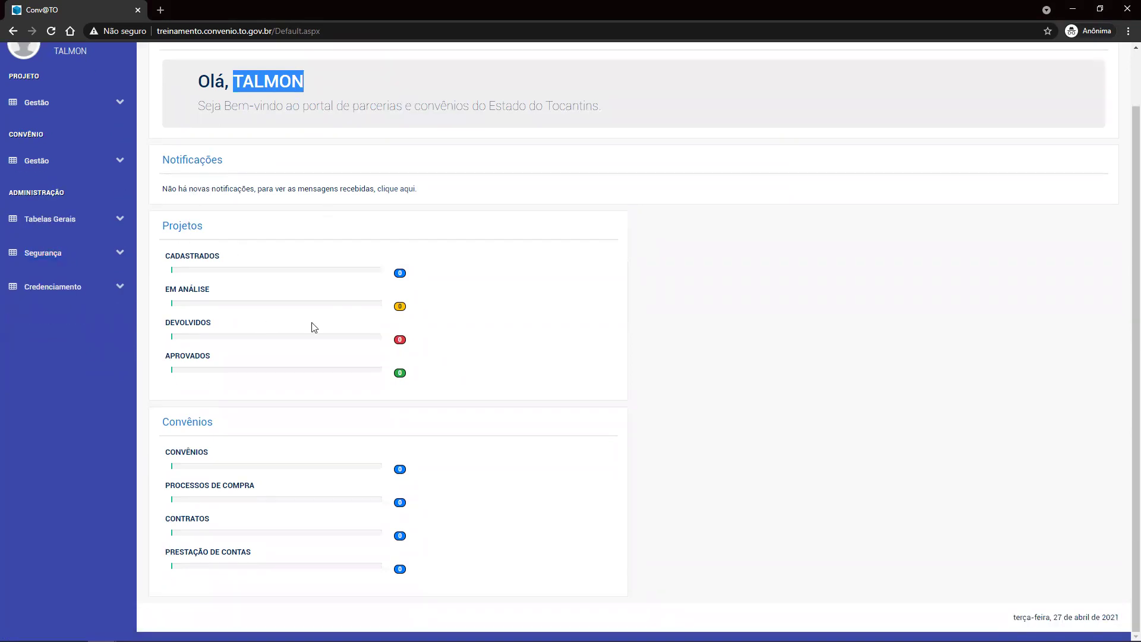
- Highlight the Projetos and Convênios headings, then expand Tabelas Gerais in the sidebar
{"action": "double_click", "coordinate": [164, 225]}
{"action": "double_click", "coordinate": [164, 422]}
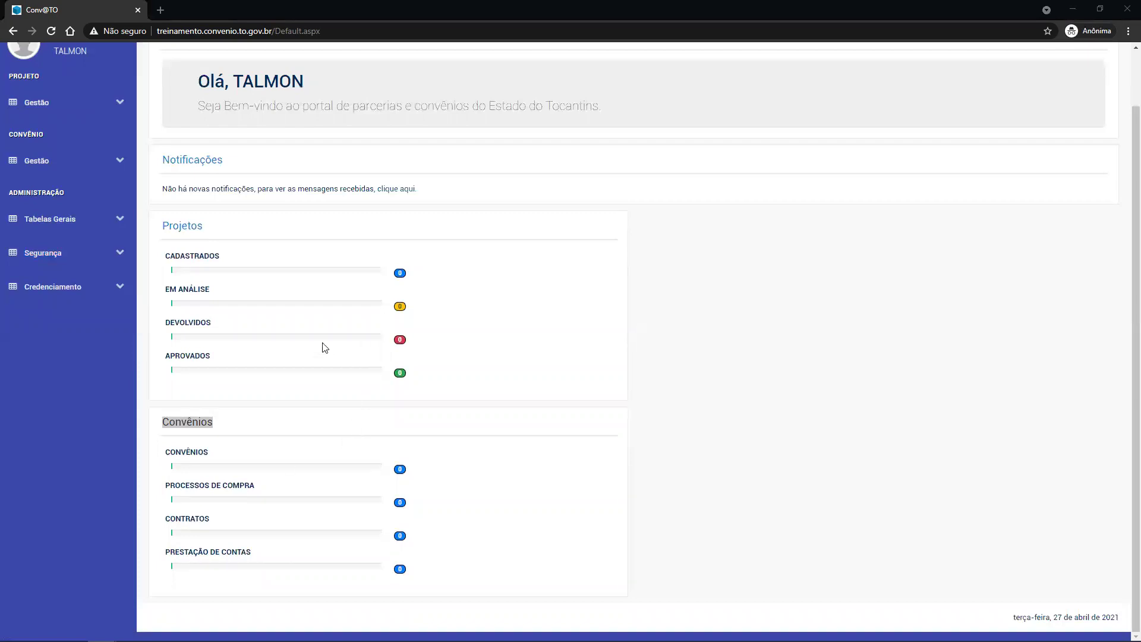
{"action": "scroll", "coordinate": [323, 349], "scroll_direction": "up", "scroll_amount": 2}
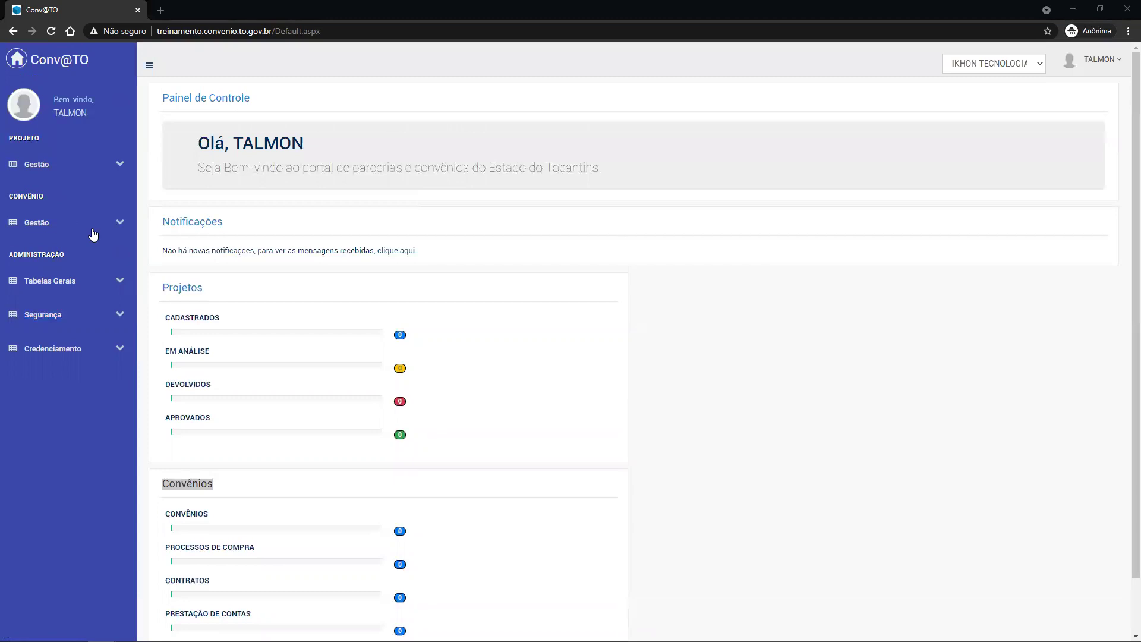
{"action": "left_click", "coordinate": [98, 279]}
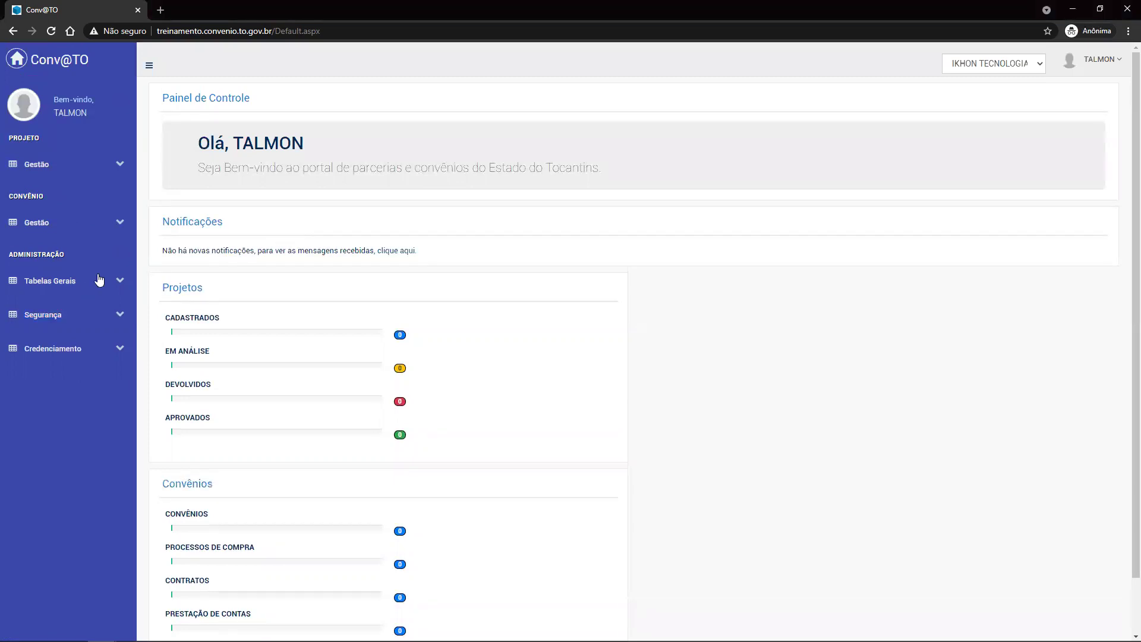
{"action": "left_click", "coordinate": [98, 280]}
{"action": "left_click", "coordinate": [56, 286]}
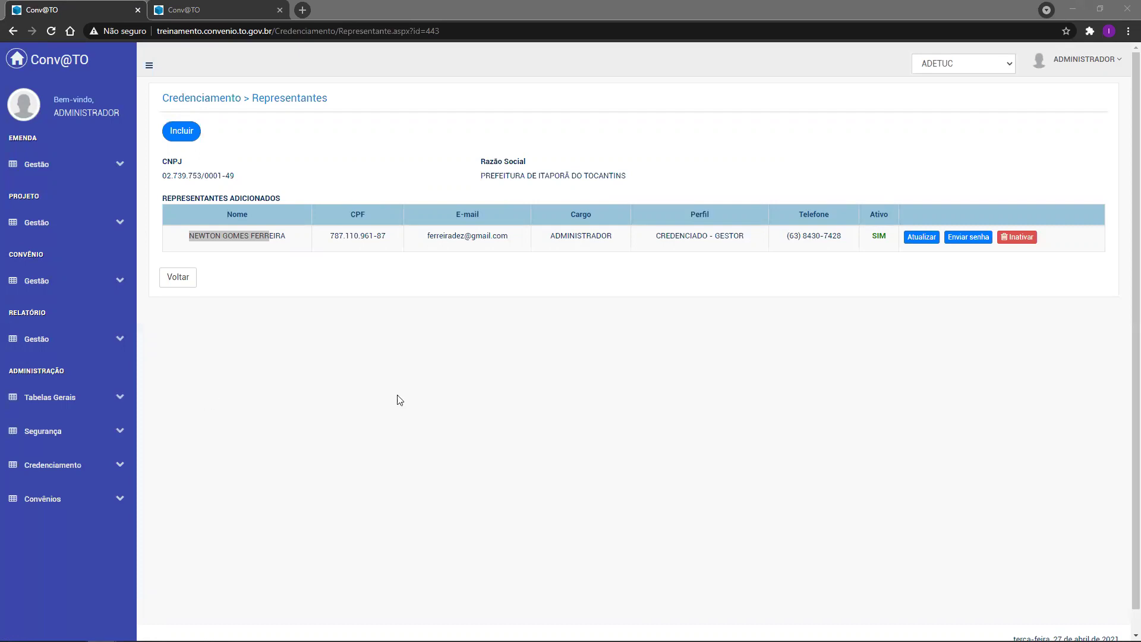
- Log the representative out of the private window via the user menu's Sair
{"action": "left_click", "coordinate": [471, 394]}
{"action": "left_click", "coordinate": [1060, 74]}
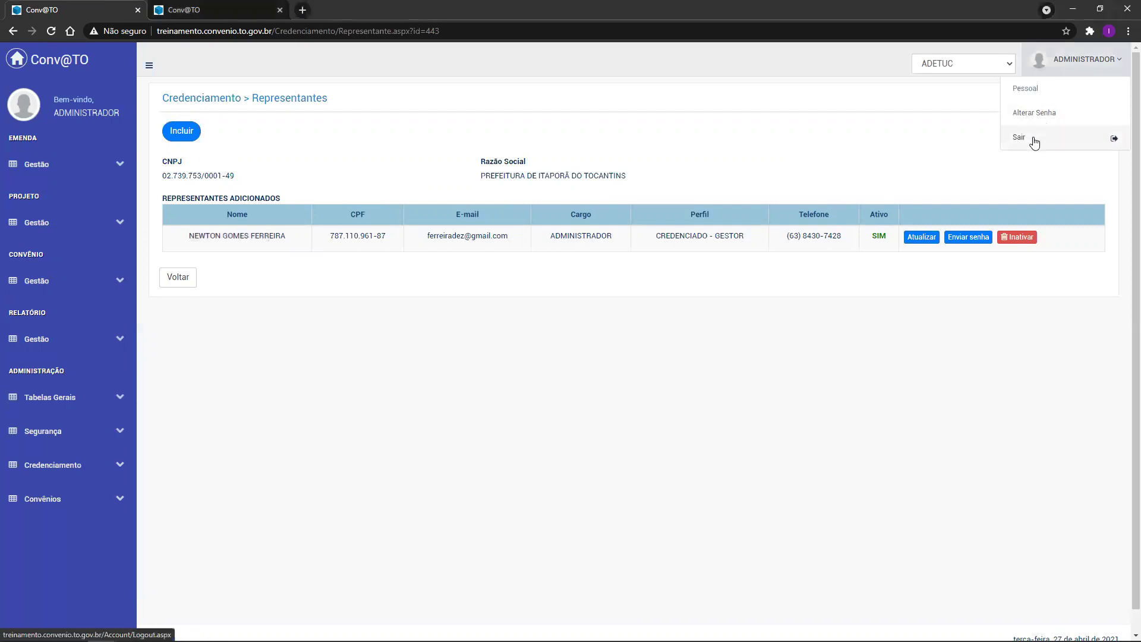
{"action": "left_click", "coordinate": [557, 387]}
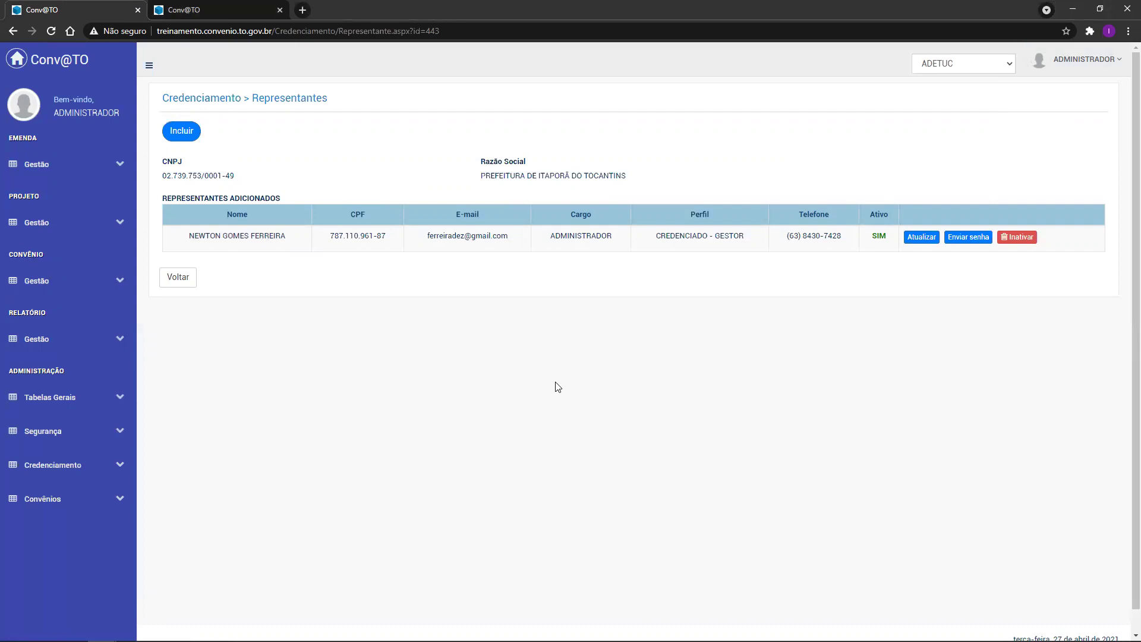
{"action": "key", "text": "alt+Tab"}
{"action": "left_click", "coordinate": [1099, 59]}
{"action": "left_click", "coordinate": [1019, 145]}
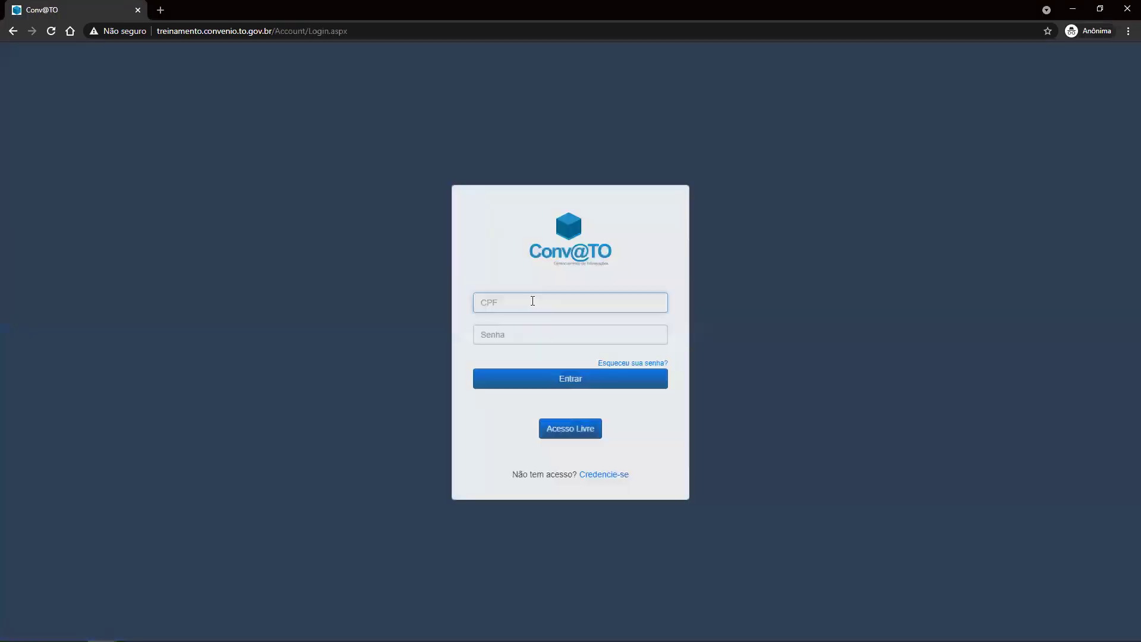
- In the admin window, open IKHON TECNOLOGIA's Representantes and copy the CPF
{"action": "key", "text": "alt+Tab"}
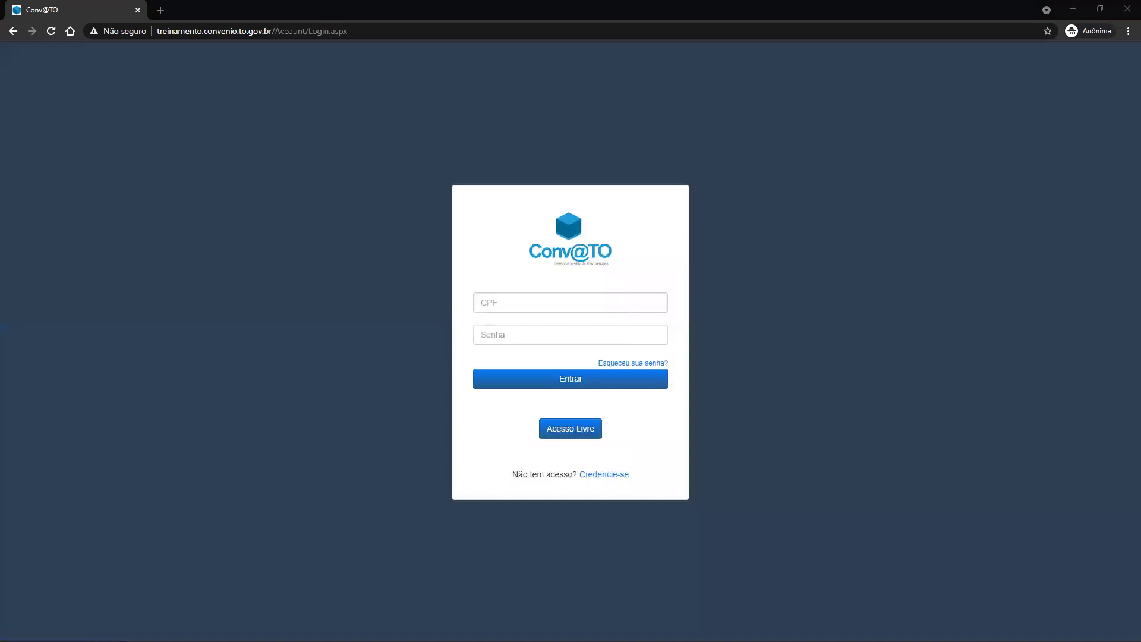
{"action": "key", "text": "alt+Tab"}
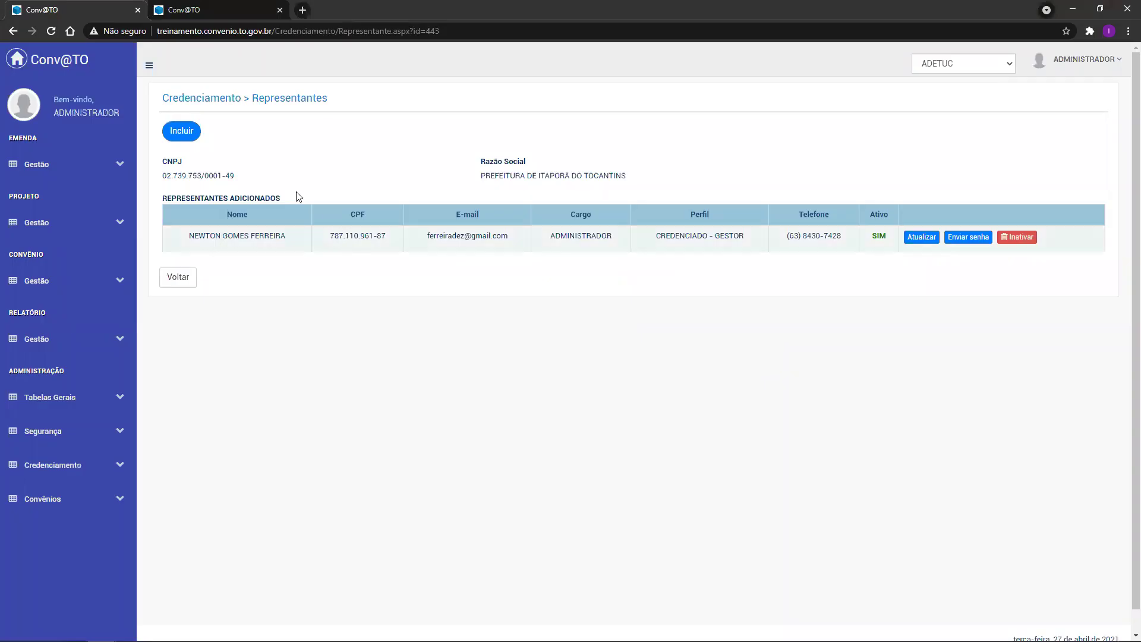
{"action": "left_click", "coordinate": [177, 278]}
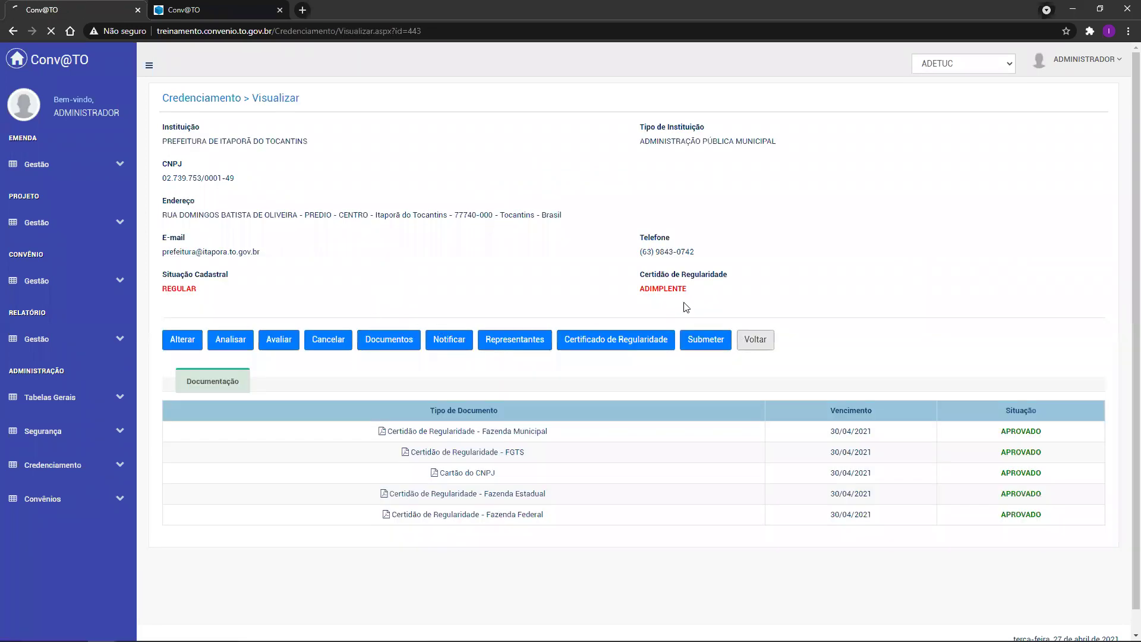
{"action": "left_click", "coordinate": [204, 209]}
{"action": "left_click", "coordinate": [514, 339]}
{"action": "left_click_drag", "start_coordinate": [306, 236], "coordinate": [363, 238]}
{"action": "key", "text": "ctrl+c"}
{"action": "key", "text": "alt+Tab"}
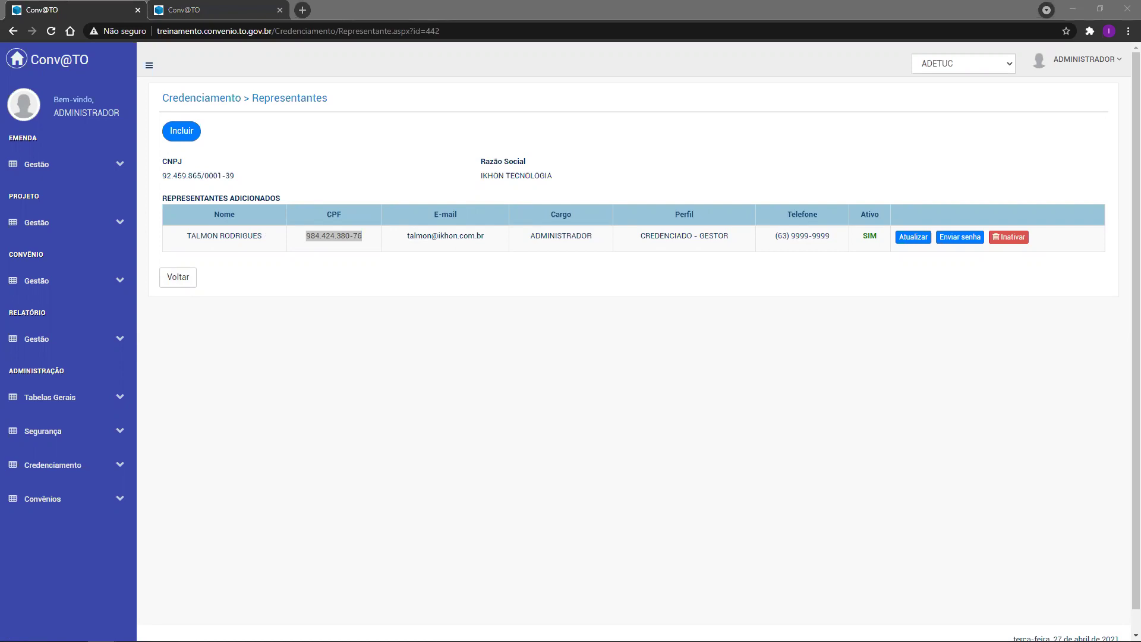
- Sign in on the private window with the copied CPF and the new password
{"action": "key", "text": "alt+Tab"}
{"action": "key", "text": "ctrl+v"}
{"action": "key", "text": "Tab"}
{"action": "type", "text": "••••••••••"}
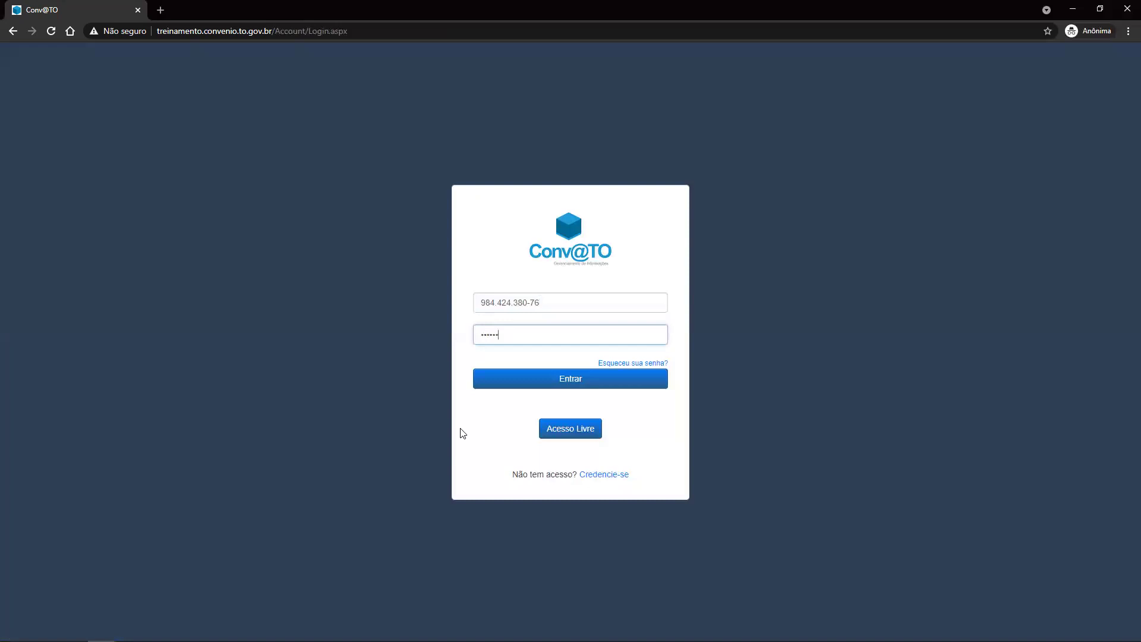
{"action": "key", "text": "Return"}
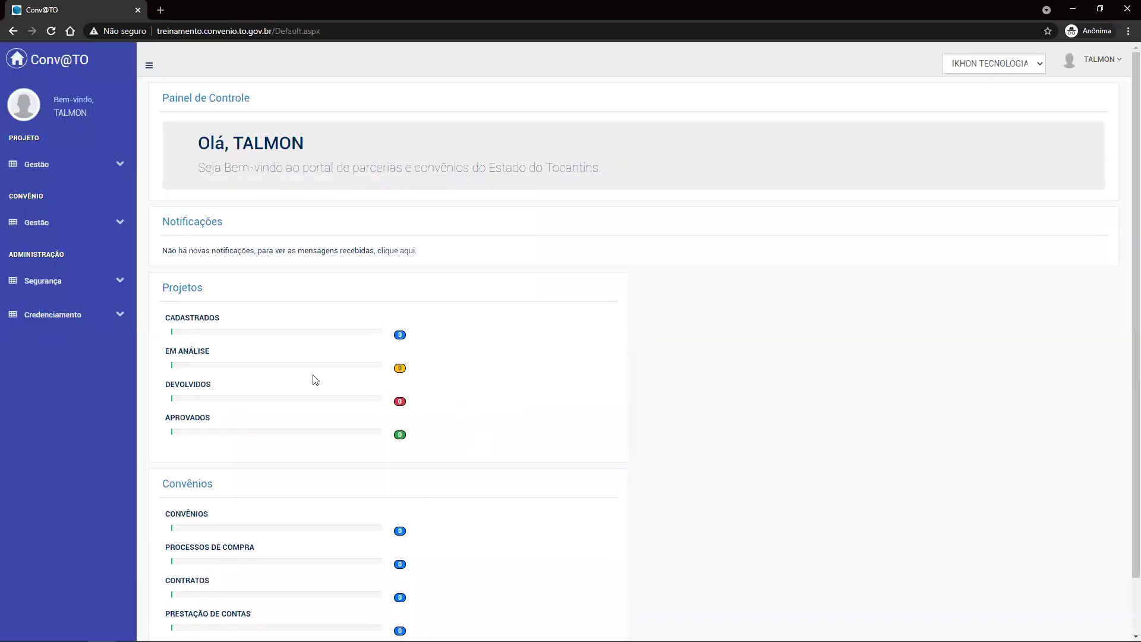
- Expand the sidebar sections and open Credenciamento > Credenciados, checking the IKHON TECNOLOGIA row
{"action": "left_click", "coordinate": [72, 320]}
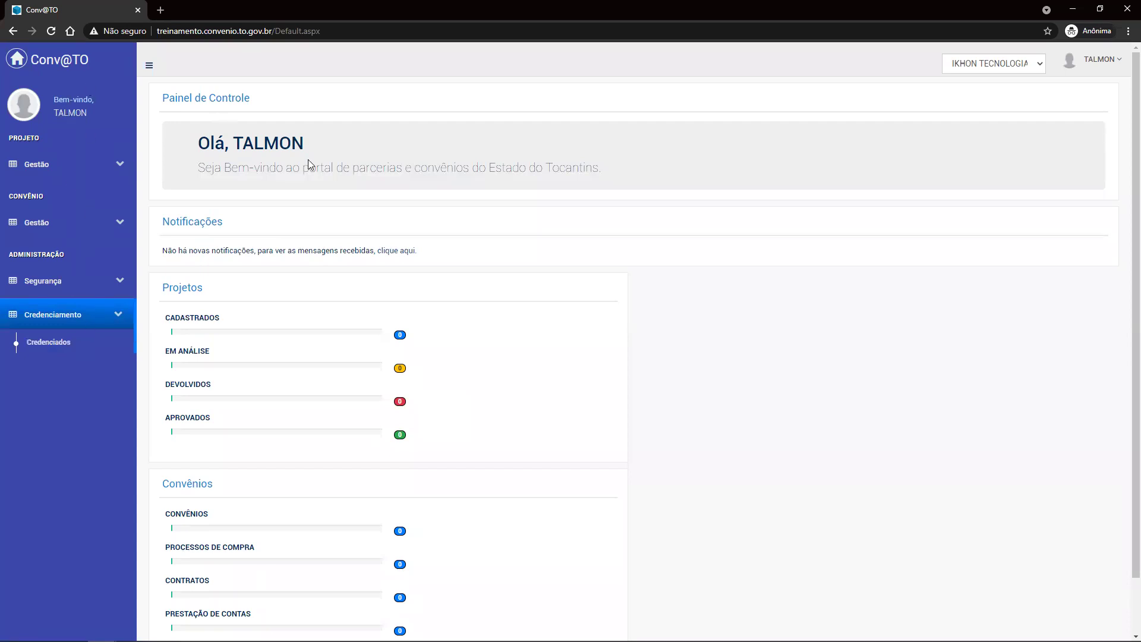
{"action": "left_click", "coordinate": [69, 172]}
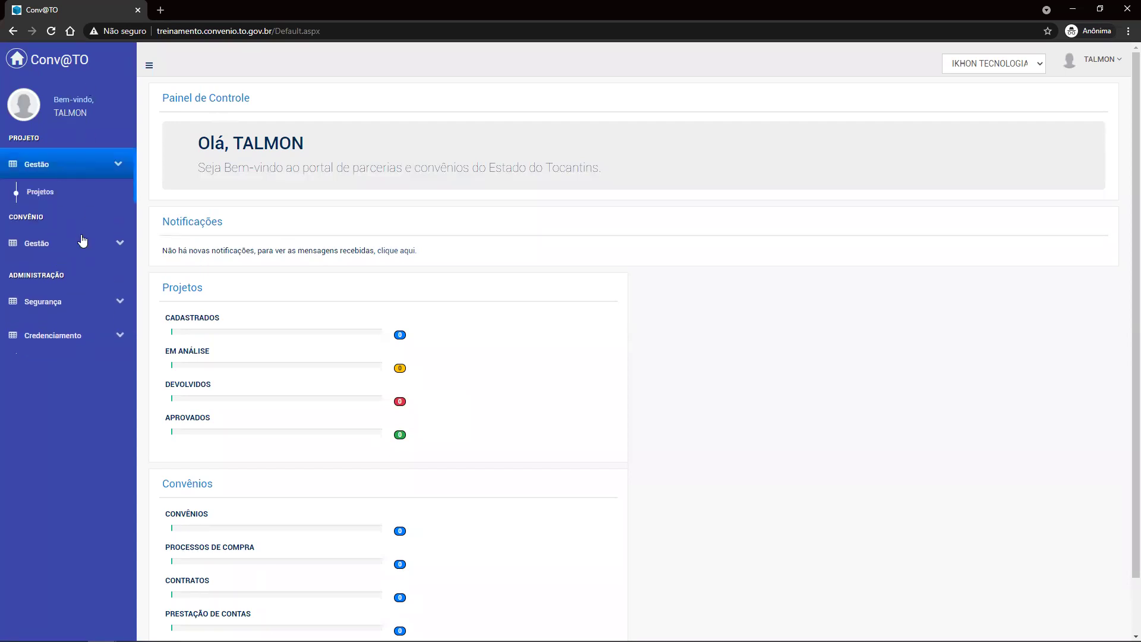
{"action": "left_click", "coordinate": [82, 240]}
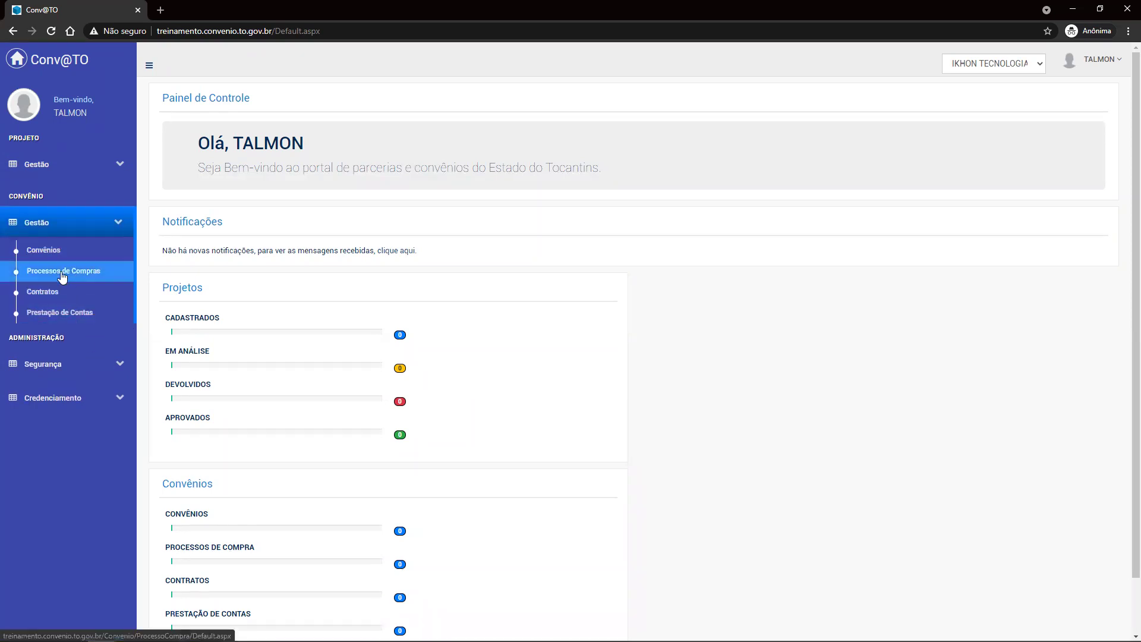
{"action": "left_click", "coordinate": [72, 369]}
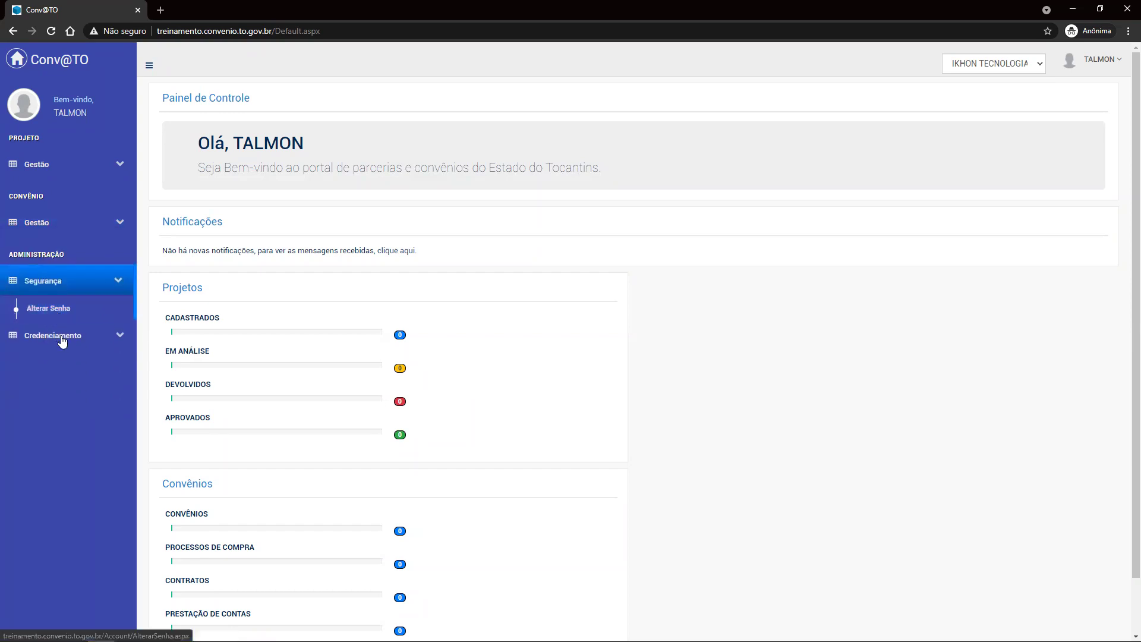
{"action": "left_click", "coordinate": [62, 340]}
{"action": "left_click", "coordinate": [42, 346]}
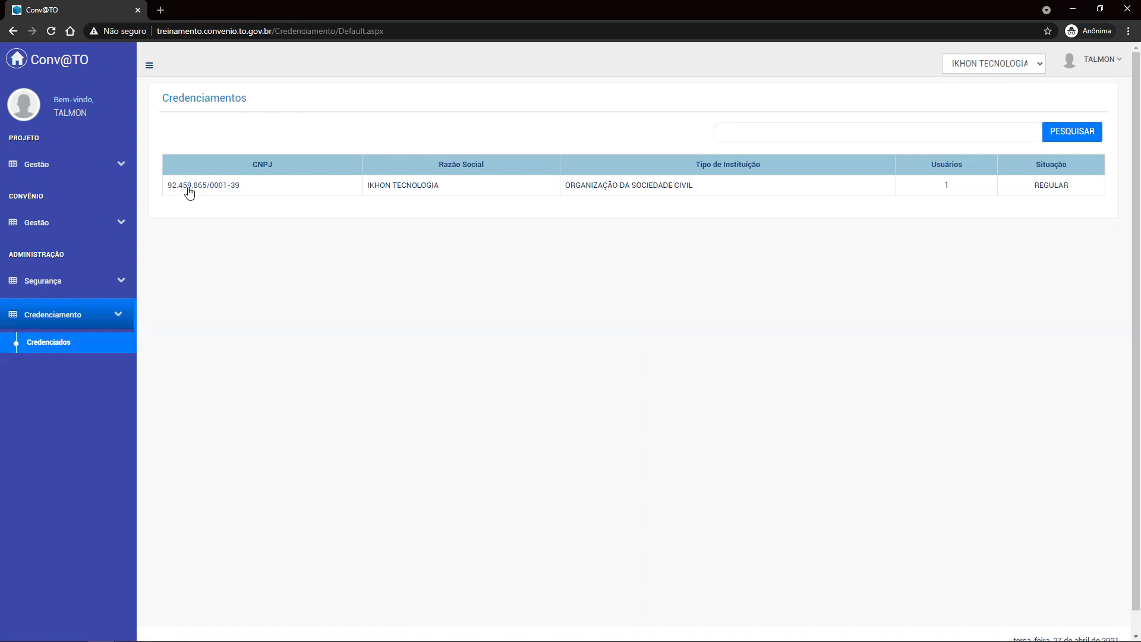
{"action": "left_click_drag", "start_coordinate": [529, 191], "coordinate": [1076, 188]}
{"action": "left_click", "coordinate": [945, 231]}
- Open IKHON TECNOLOGIA's REGULAR record and review its name, address, e-mail and phone
{"action": "double_click", "coordinate": [1051, 185]}
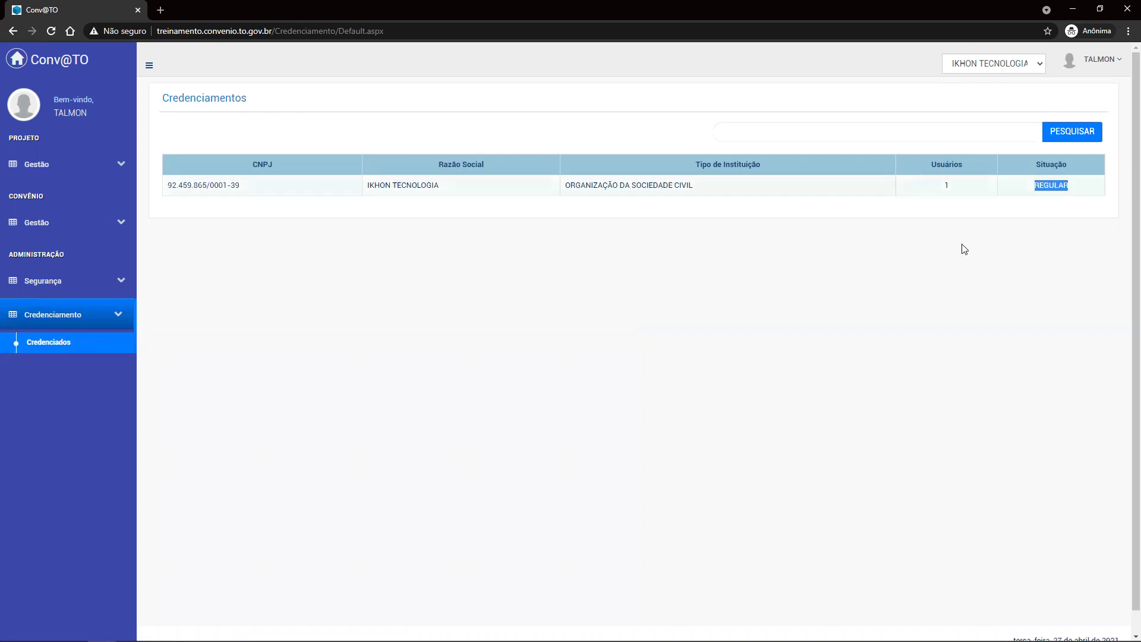
{"action": "left_click", "coordinate": [224, 190]}
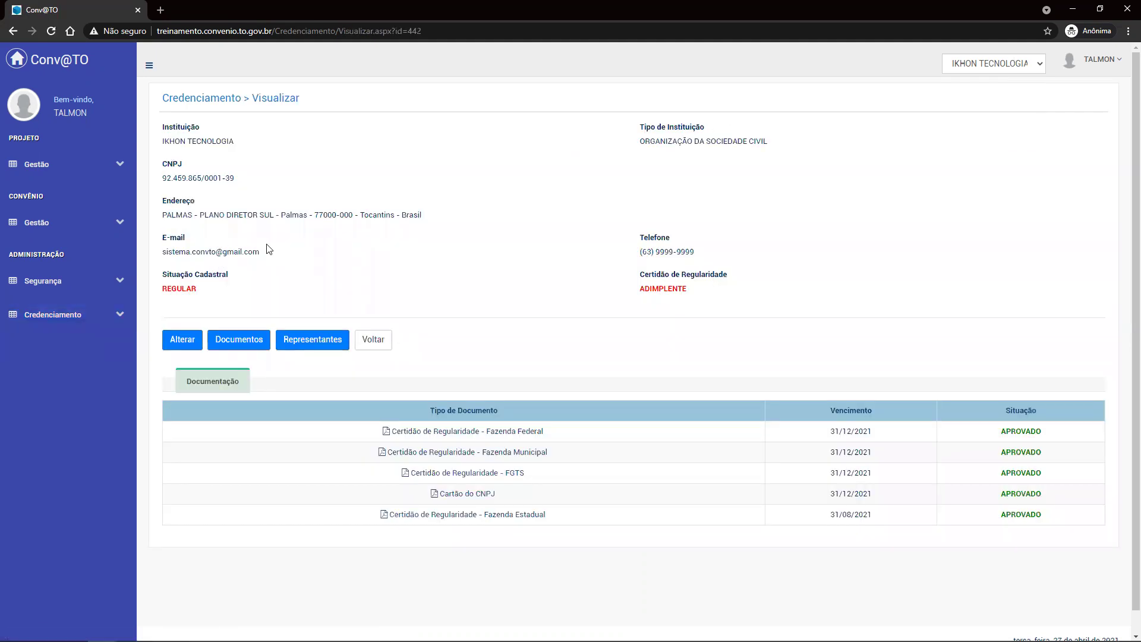
{"action": "scroll", "coordinate": [266, 249], "scroll_direction": "down", "scroll_amount": 1}
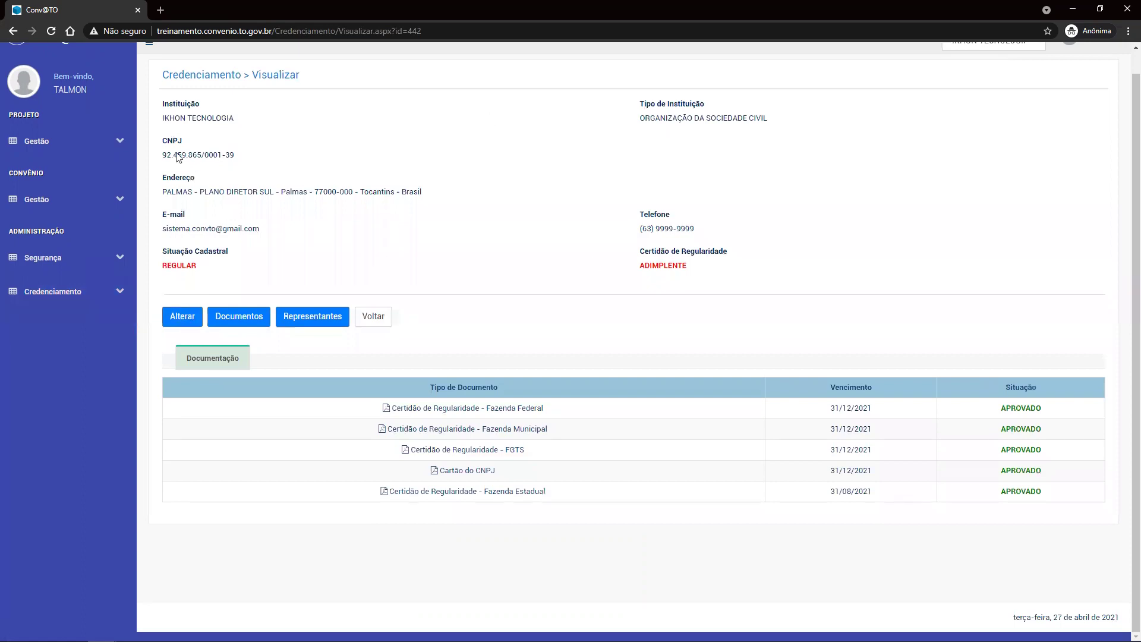
{"action": "left_click_drag", "start_coordinate": [173, 116], "coordinate": [249, 119]}
{"action": "left_click", "coordinate": [464, 133]}
{"action": "left_click_drag", "start_coordinate": [171, 192], "coordinate": [447, 194]}
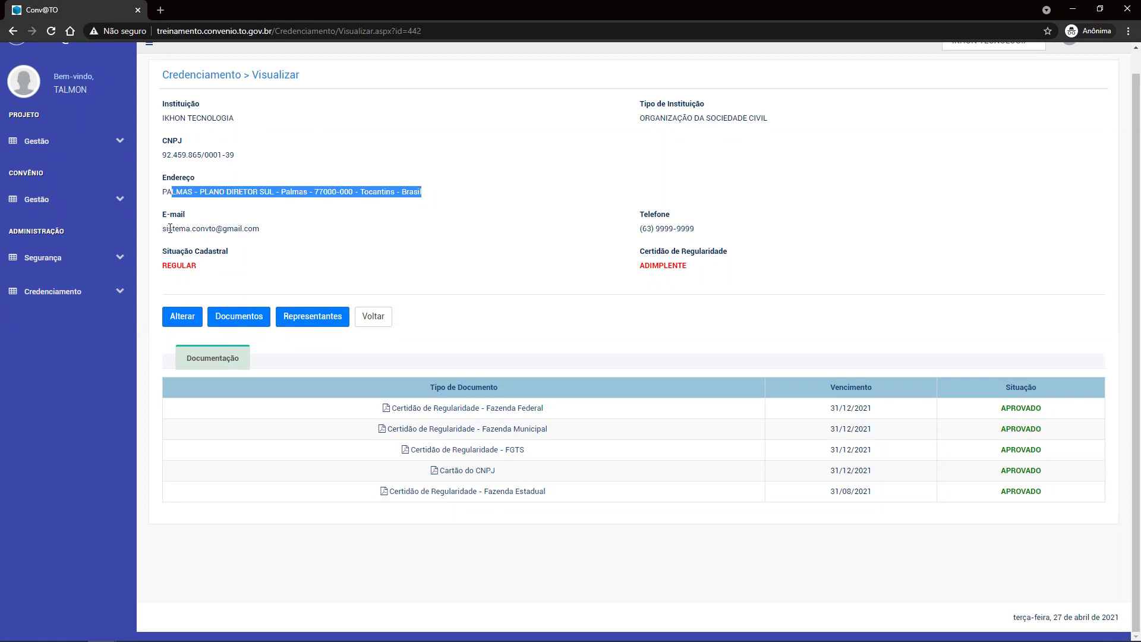
{"action": "left_click_drag", "start_coordinate": [168, 228], "coordinate": [318, 240]}
{"action": "left_click_drag", "start_coordinate": [638, 239], "coordinate": [695, 231]}
{"action": "left_click", "coordinate": [309, 237]}
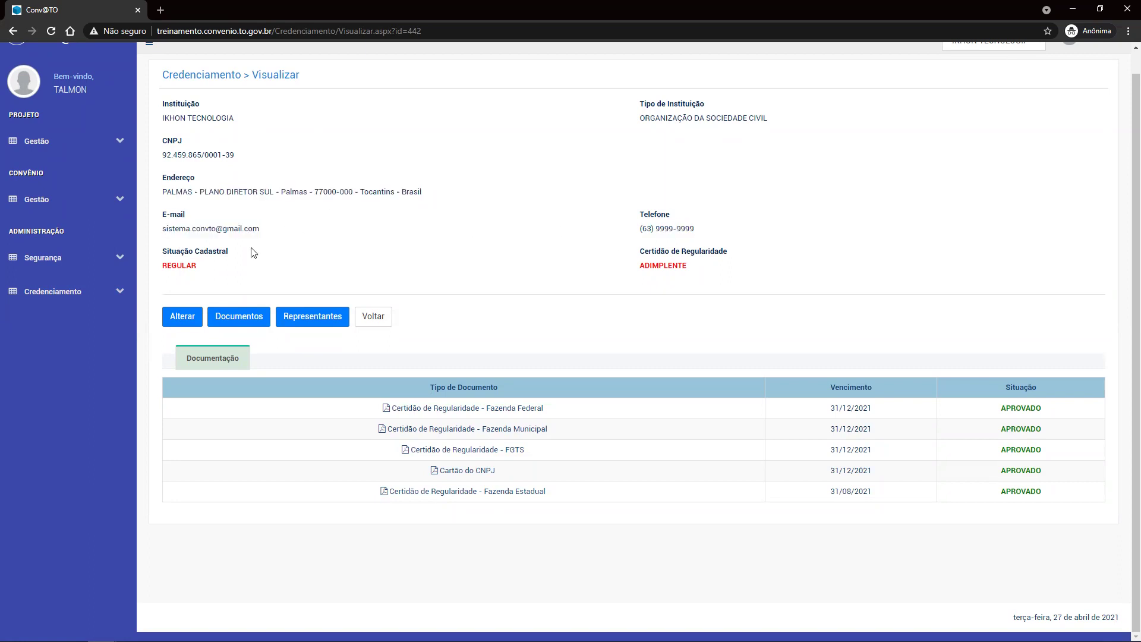
{"action": "left_click", "coordinate": [225, 319]}
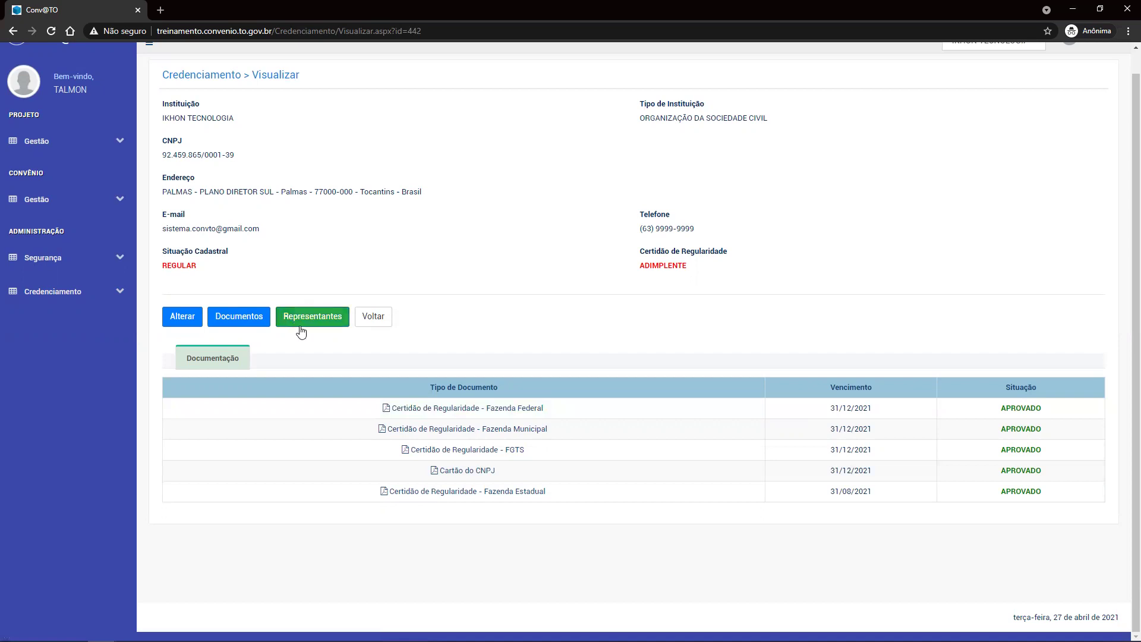
{"action": "left_click", "coordinate": [311, 321]}
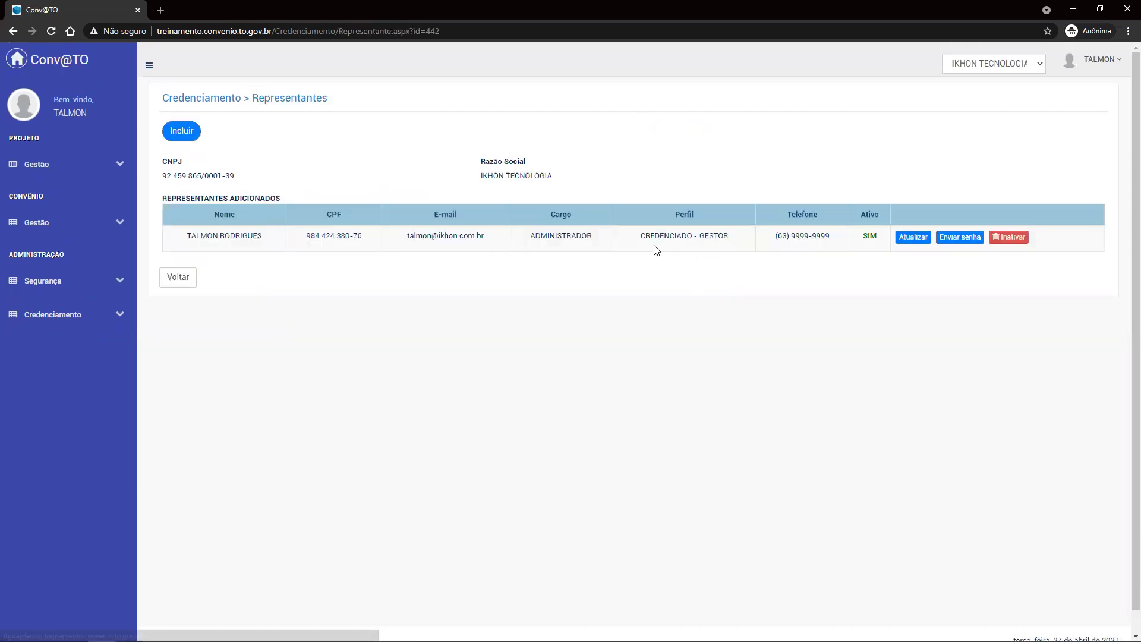
{"action": "left_click_drag", "start_coordinate": [641, 239], "coordinate": [729, 238]}
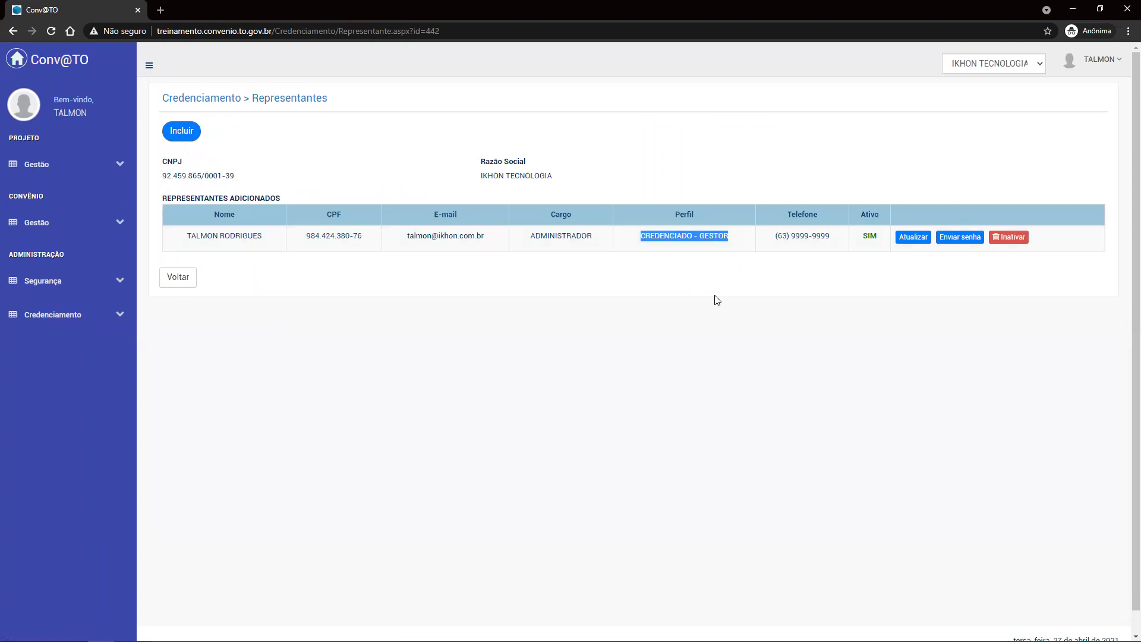
{"action": "left_click_drag", "start_coordinate": [172, 198], "coordinate": [185, 198]}
{"action": "left_click_drag", "start_coordinate": [286, 194], "coordinate": [286, 196]}
{"action": "left_click", "coordinate": [271, 301]}
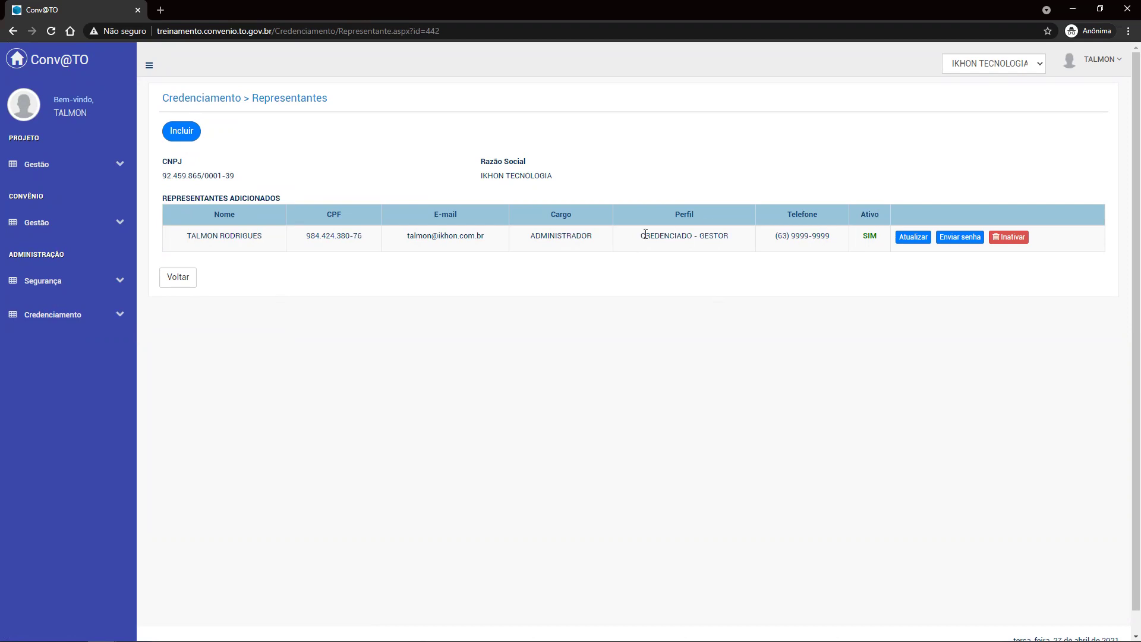
{"action": "left_click", "coordinate": [179, 279]}
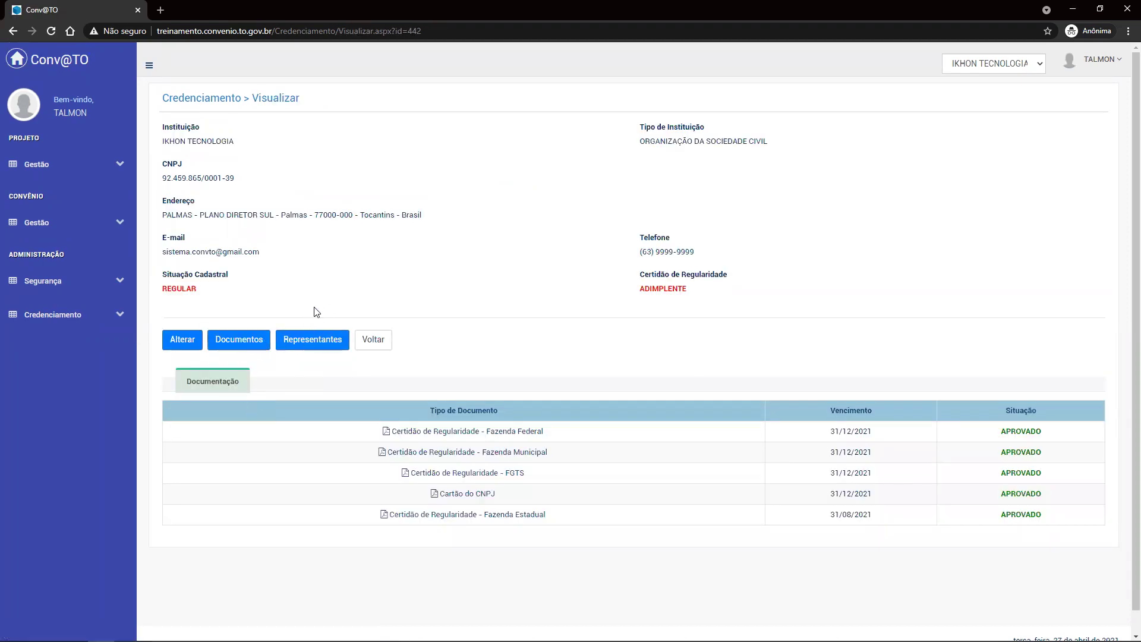
- Open Representantes and review the representative's company, e-mail, phone and profile
{"action": "left_click", "coordinate": [313, 340]}
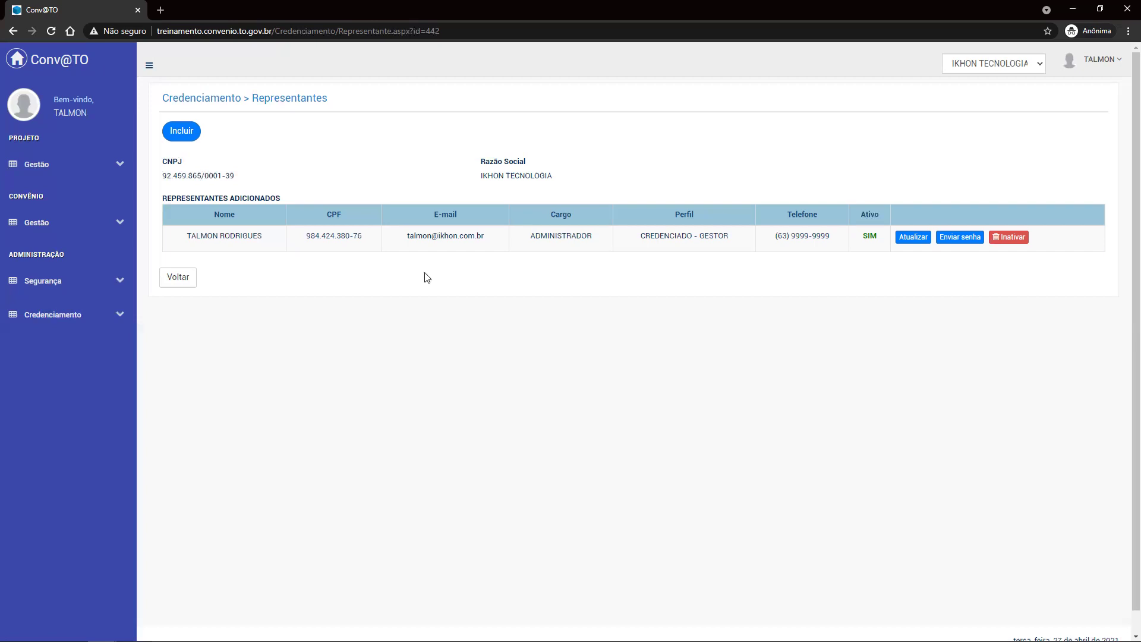
{"action": "left_click_drag", "start_coordinate": [482, 174], "coordinate": [550, 312]}
{"action": "left_click", "coordinate": [550, 312]}
{"action": "left_click_drag", "start_coordinate": [482, 235], "coordinate": [423, 235]}
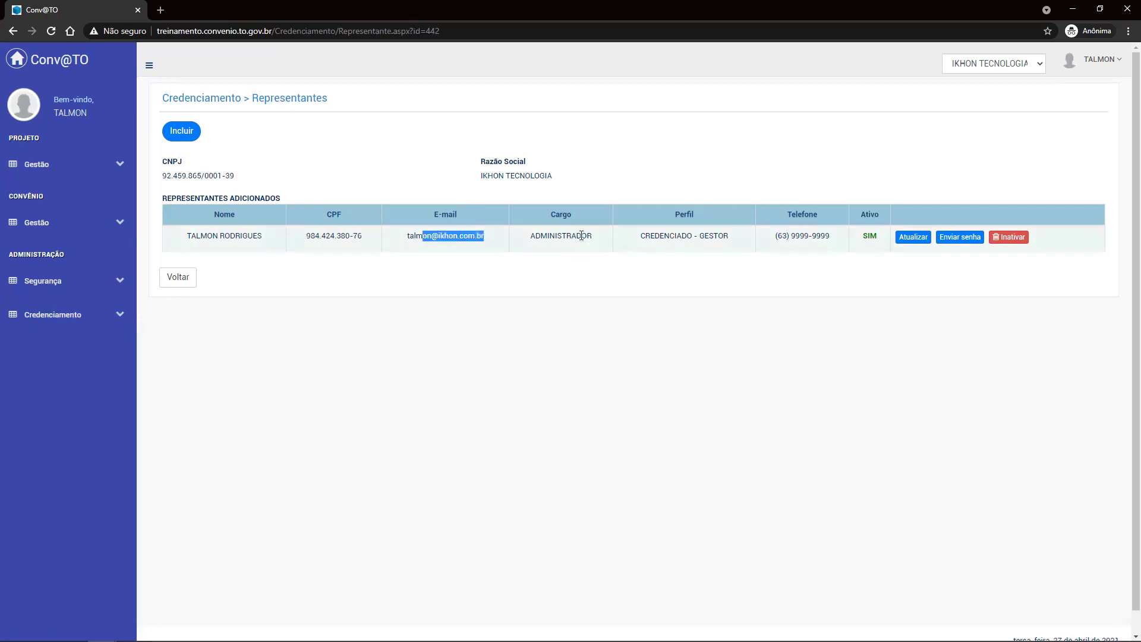
{"action": "left_click_drag", "start_coordinate": [788, 235], "coordinate": [756, 268]}
{"action": "left_click", "coordinate": [756, 268]}
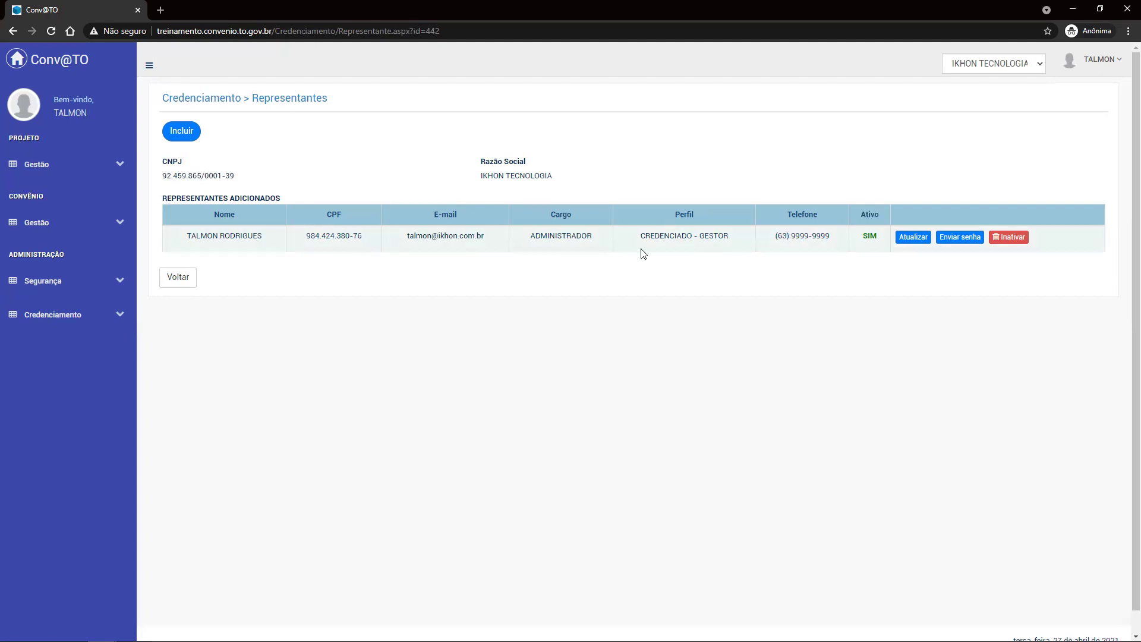
{"action": "left_click_drag", "start_coordinate": [660, 236], "coordinate": [698, 290]}
{"action": "left_click", "coordinate": [697, 291]}
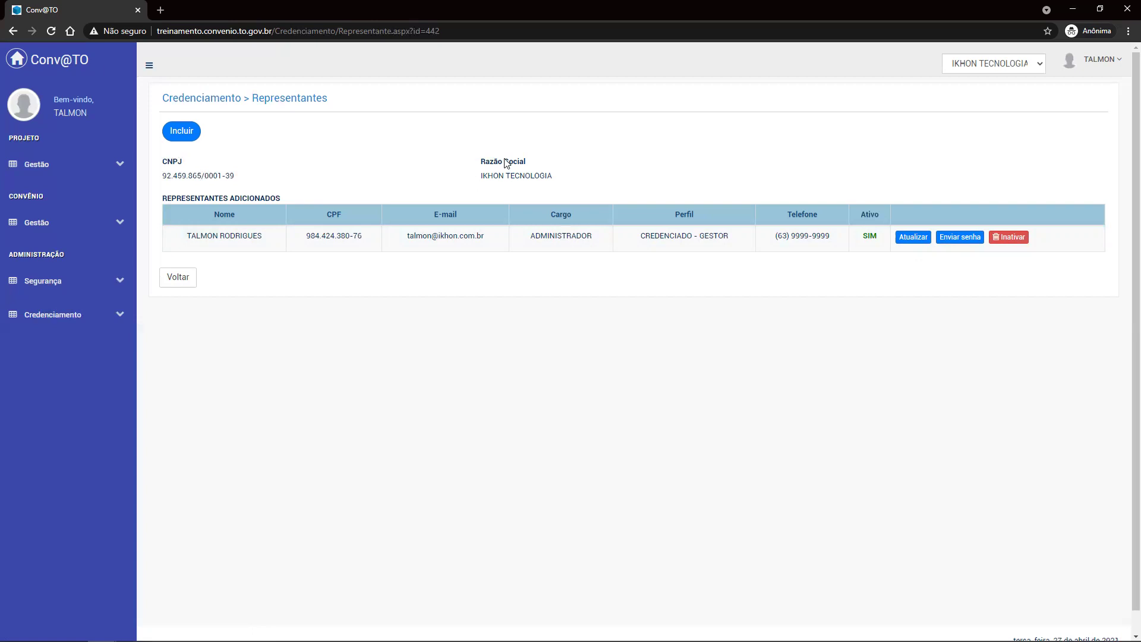
{"action": "left_click_drag", "start_coordinate": [485, 175], "coordinate": [532, 267]}
{"action": "left_click", "coordinate": [536, 284]}
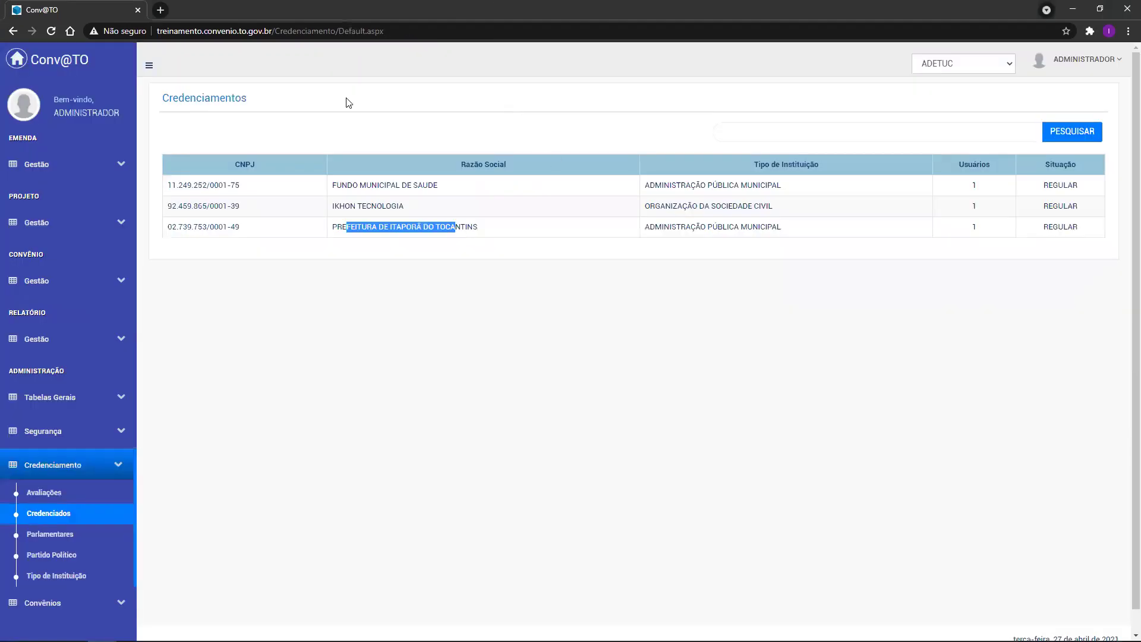
- Reload Credenciados in the admin window and review FUNDO MUNICIPAL DE SAUDE and PREFEITURA DE ITAPORÁ DO TOCANTINS
{"action": "left_click", "coordinate": [505, 259]}
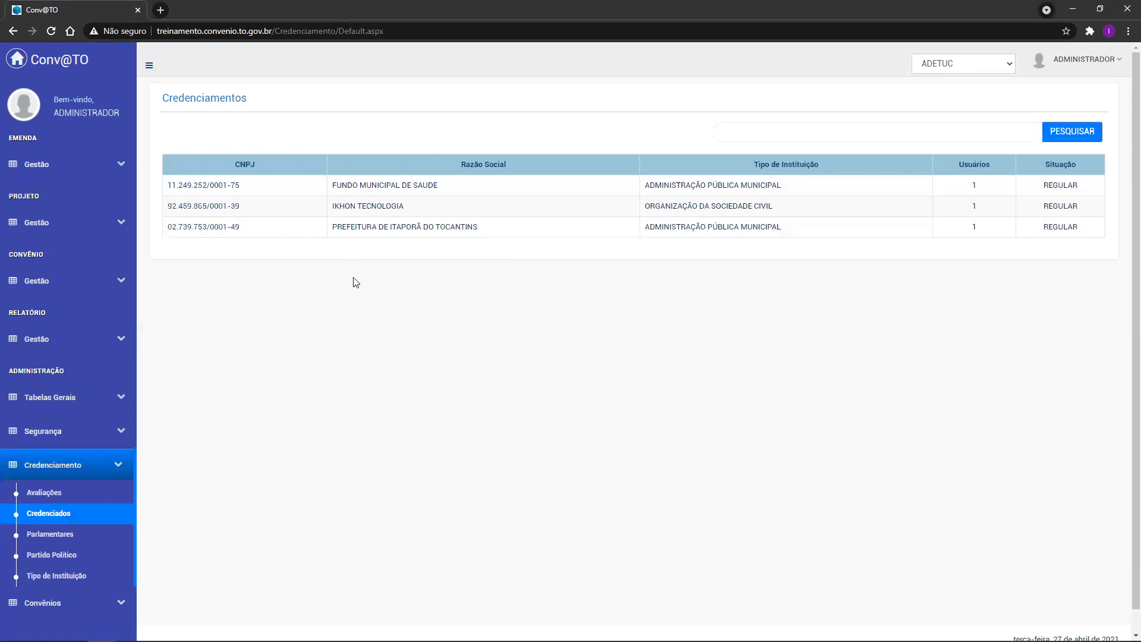
{"action": "left_click", "coordinate": [65, 514]}
{"action": "left_click_drag", "start_coordinate": [352, 185], "coordinate": [423, 185]}
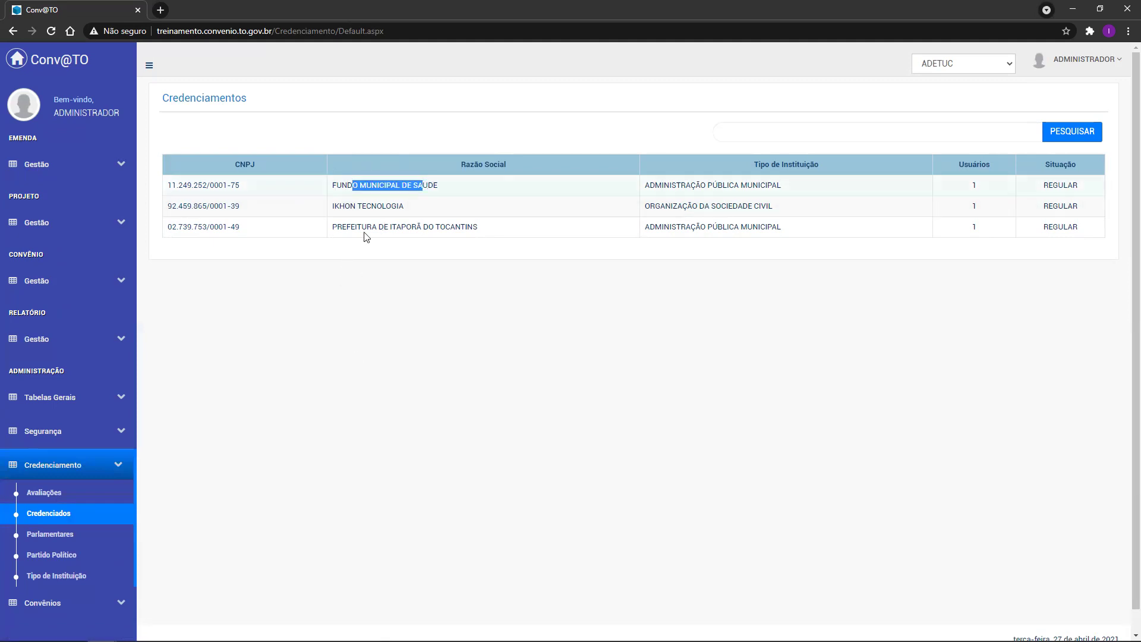
{"action": "left_click_drag", "start_coordinate": [351, 227], "coordinate": [491, 224]}
{"action": "left_click", "coordinate": [425, 290]}
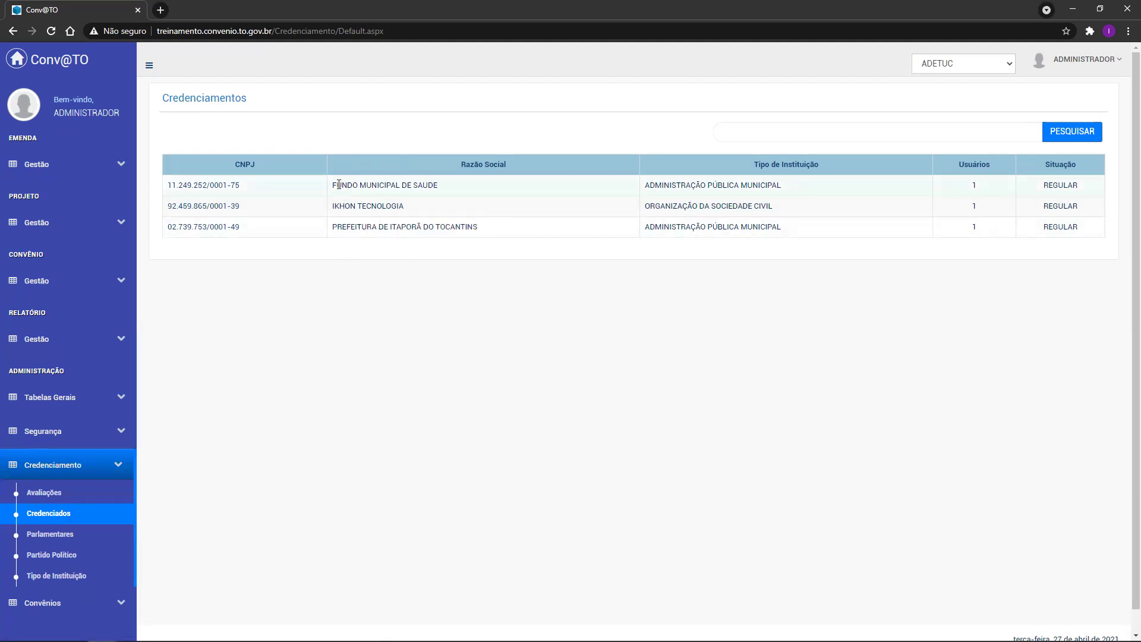
{"action": "left_click_drag", "start_coordinate": [338, 184], "coordinate": [438, 185]}
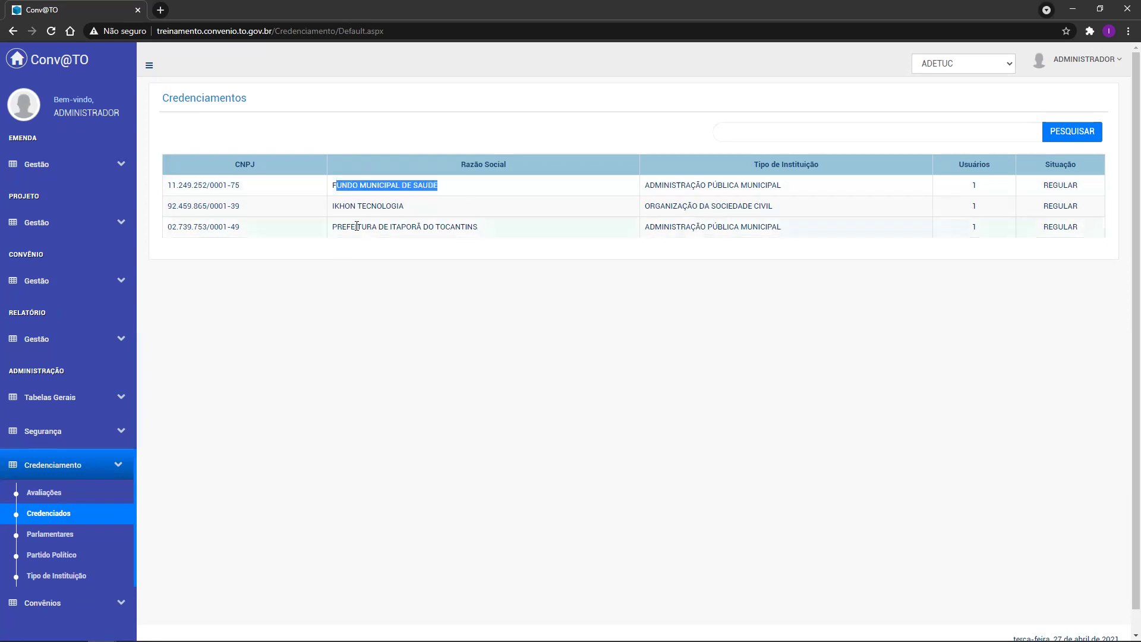
{"action": "left_click_drag", "start_coordinate": [371, 226], "coordinate": [460, 226]}
{"action": "left_click", "coordinate": [435, 315]}
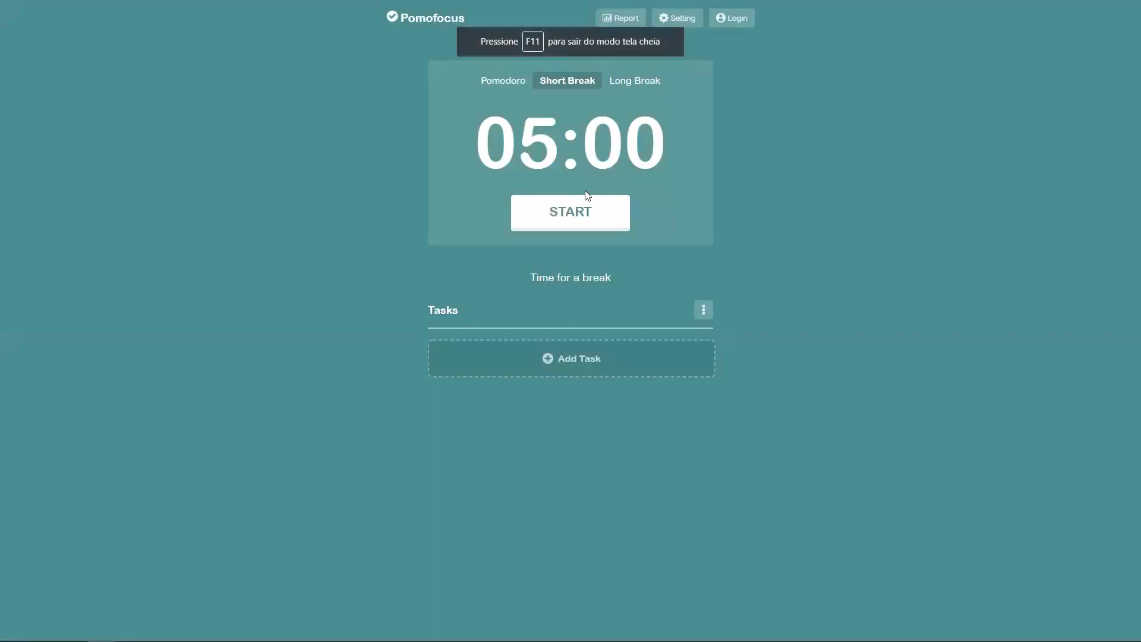
- Start the Pomofocus Short Break countdown and return to Conv@TO
{"action": "left_click", "coordinate": [582, 211]}
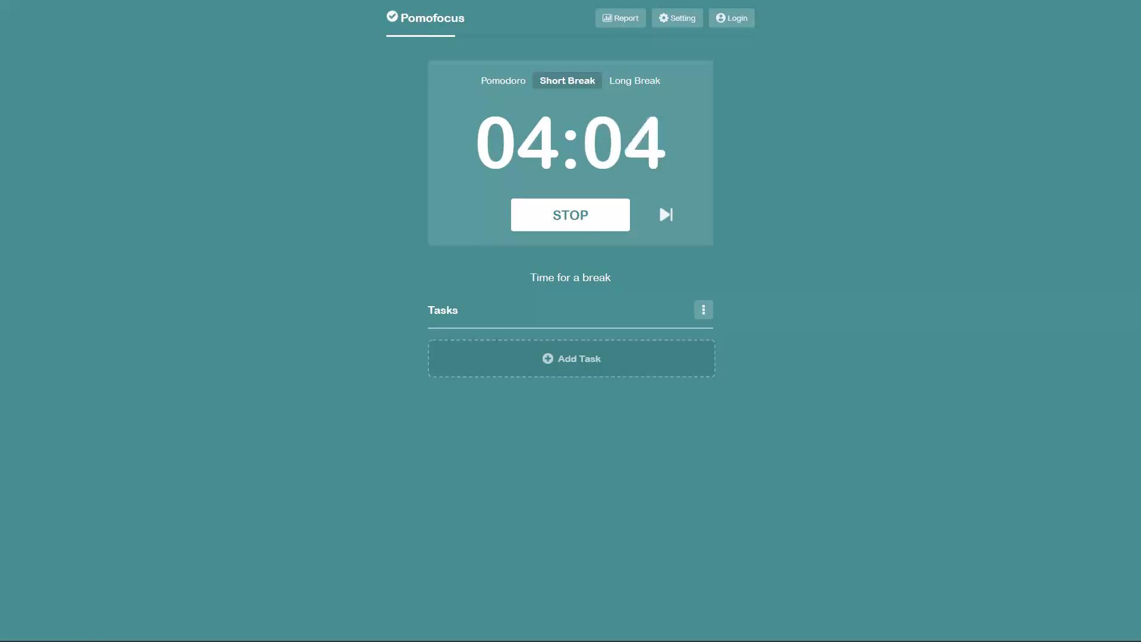
{"action": "key", "text": "alt+Tab"}
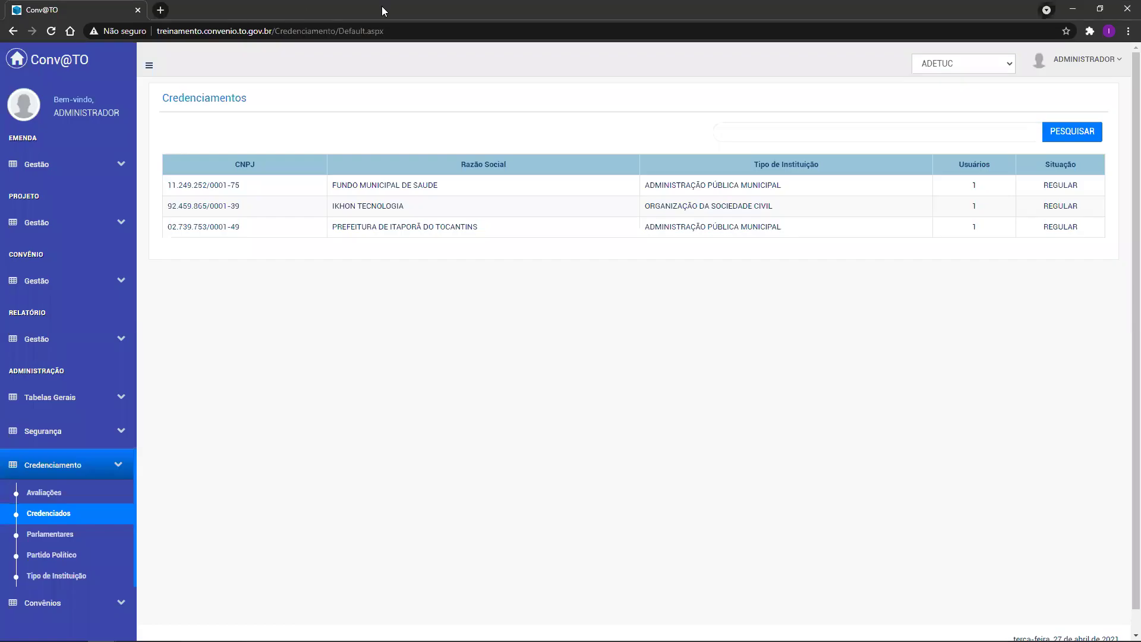
- Switch from the Conv@TO Credenciamentos list back to the running Pomofocus break timer
{"action": "key", "text": "alt+Tab"}
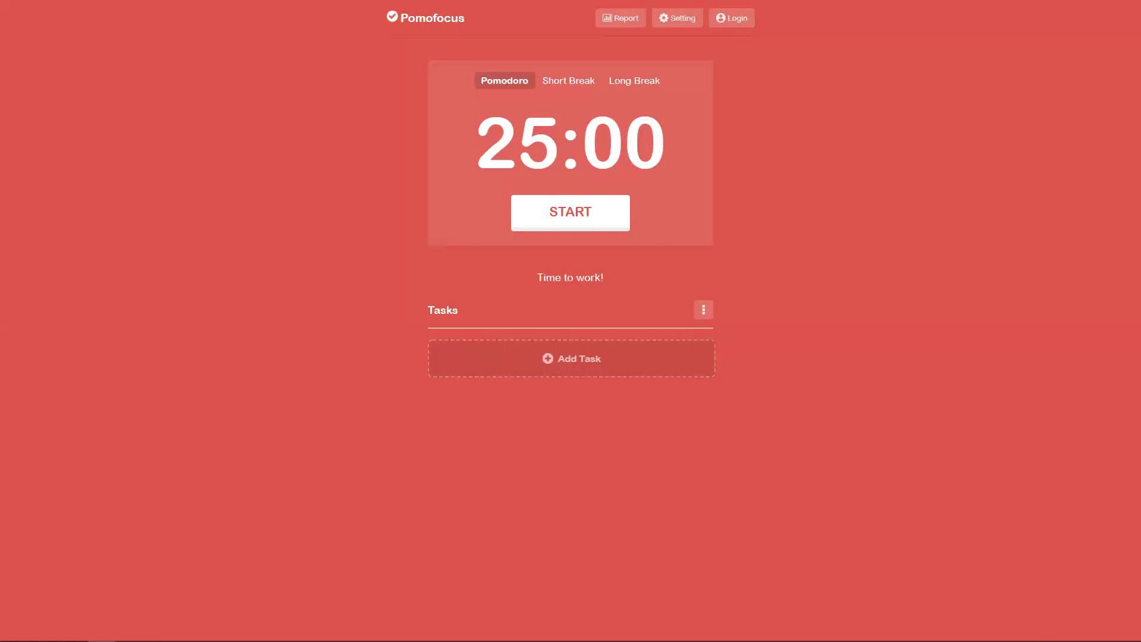
- Start a 25-minute Pomofocus work session and return to the Proponentes checklist in Notion
{"action": "left_click", "coordinate": [541, 216]}
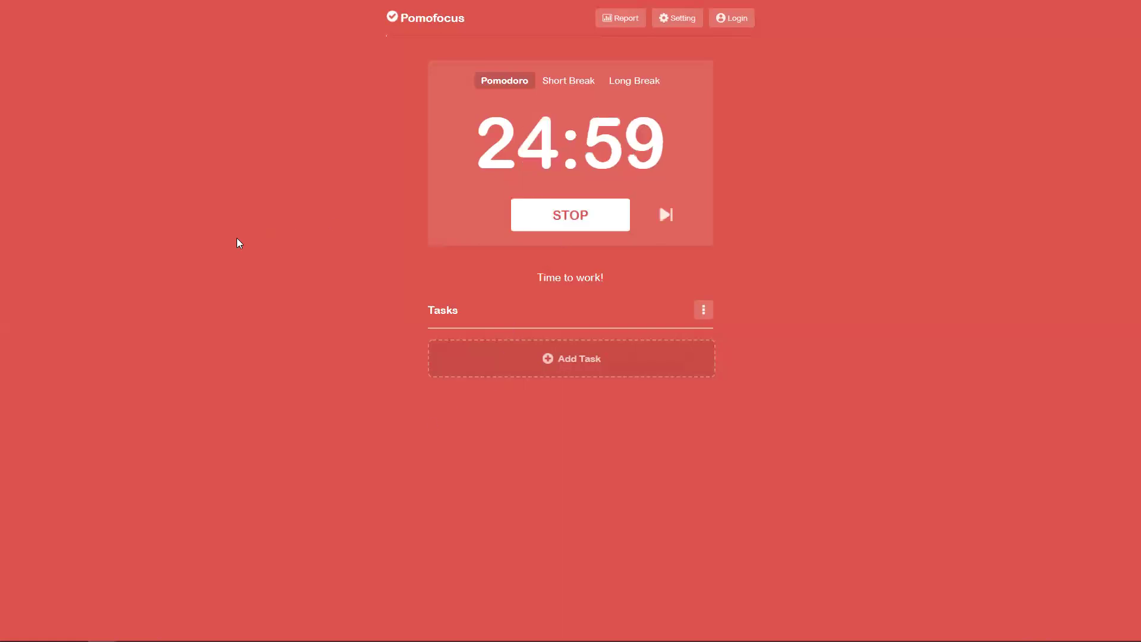
{"action": "key", "text": "alt+Tab"}
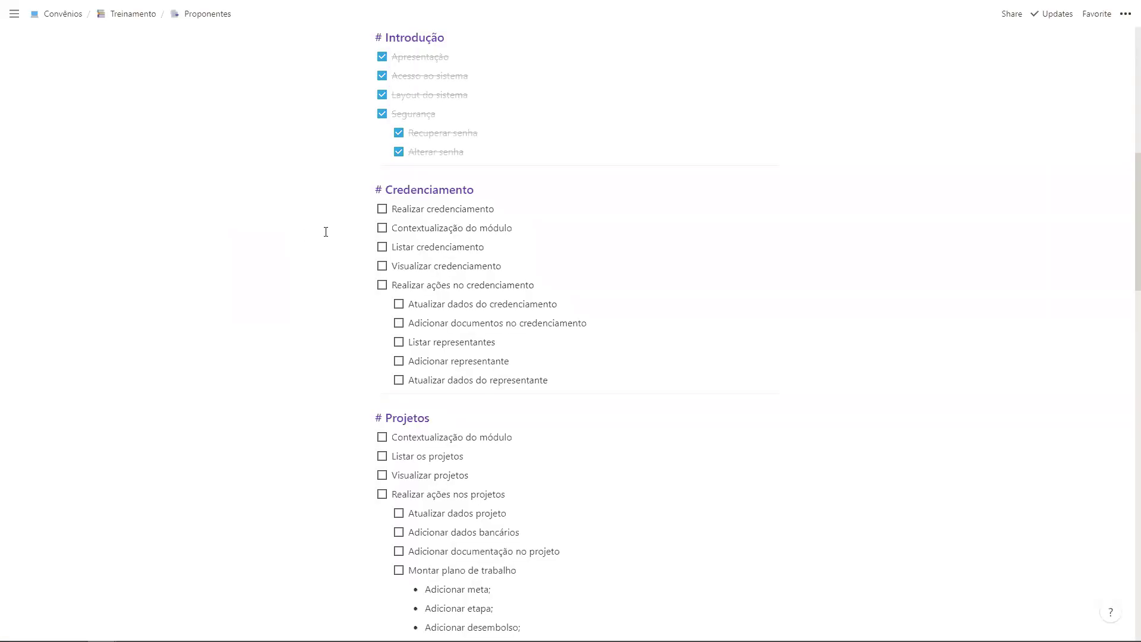
- Tick Realizar, Contextualização do módulo, Listar and Visualizar credenciamento, then go back to Conv@TO Representantes
{"action": "left_click", "coordinate": [382, 209]}
{"action": "left_click", "coordinate": [382, 228]}
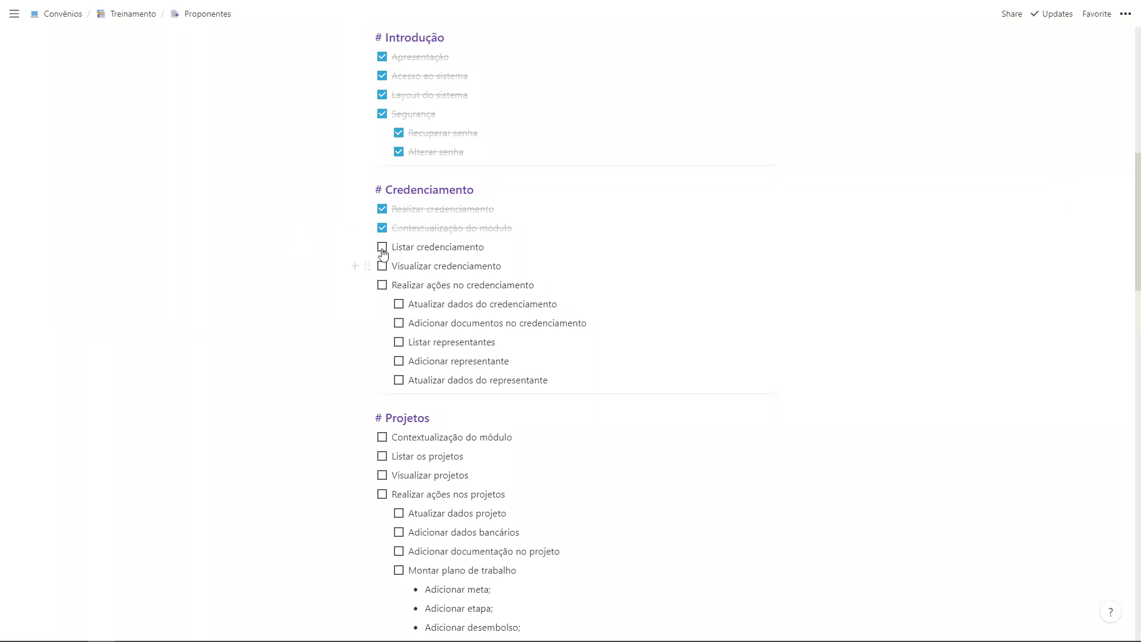
{"action": "left_click", "coordinate": [382, 248]}
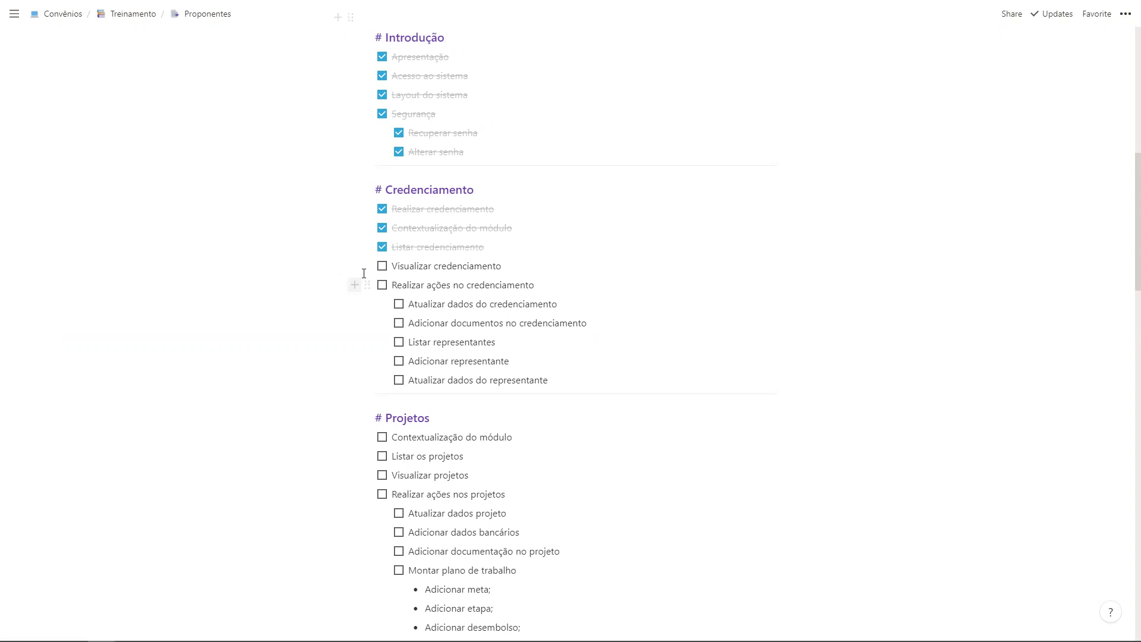
{"action": "left_click", "coordinate": [383, 267]}
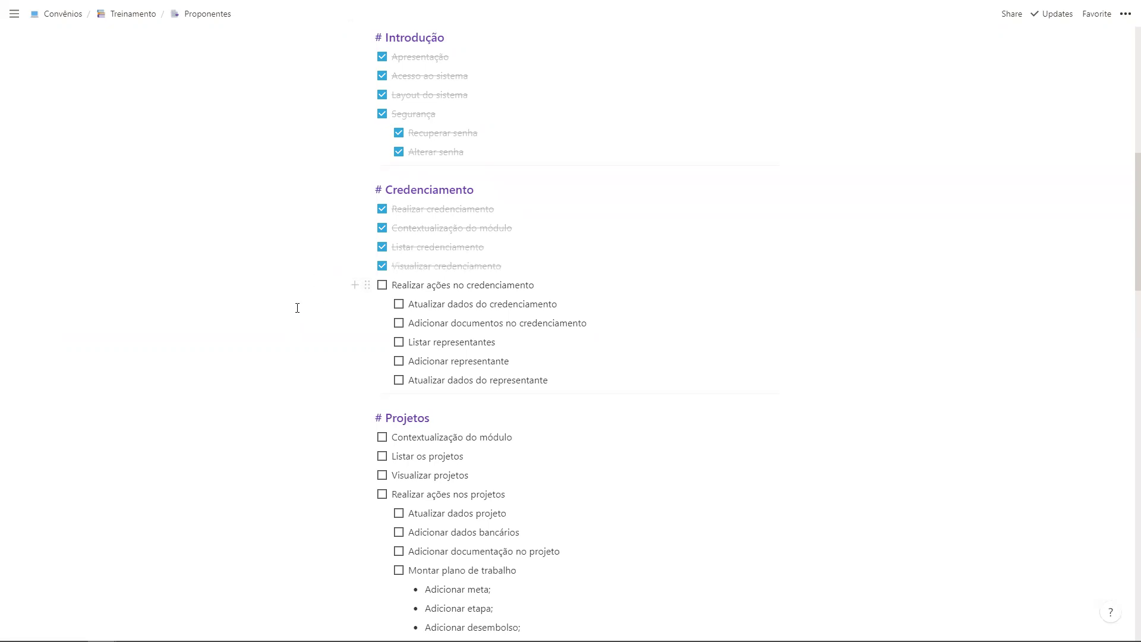
{"action": "scroll", "coordinate": [295, 309], "scroll_direction": "down", "scroll_amount": 1}
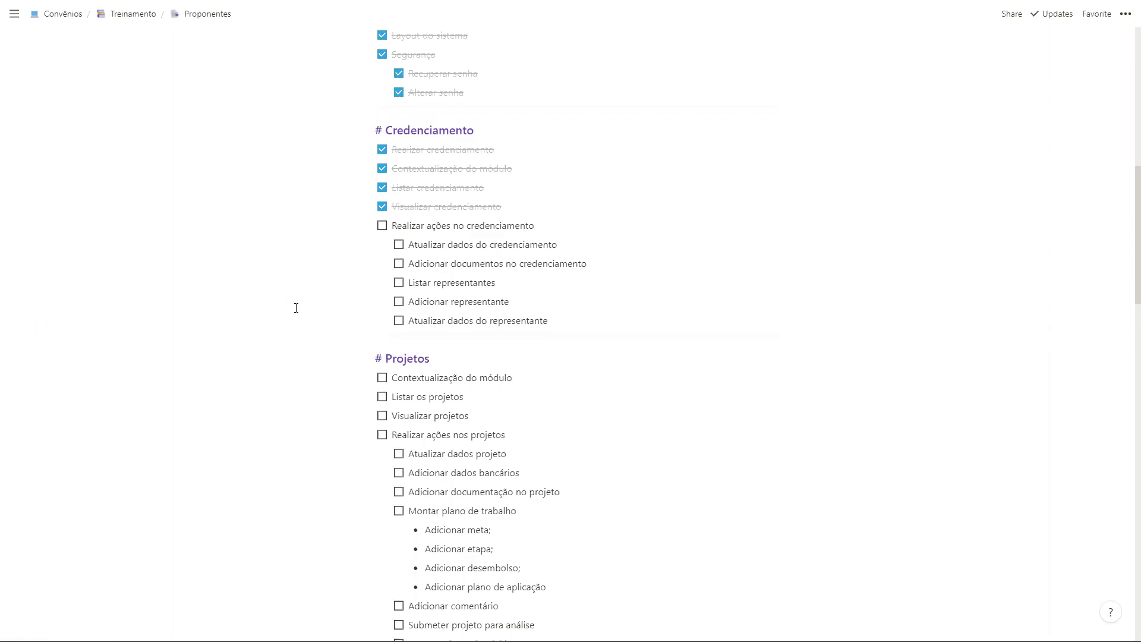
{"action": "key", "text": "alt+Tab"}
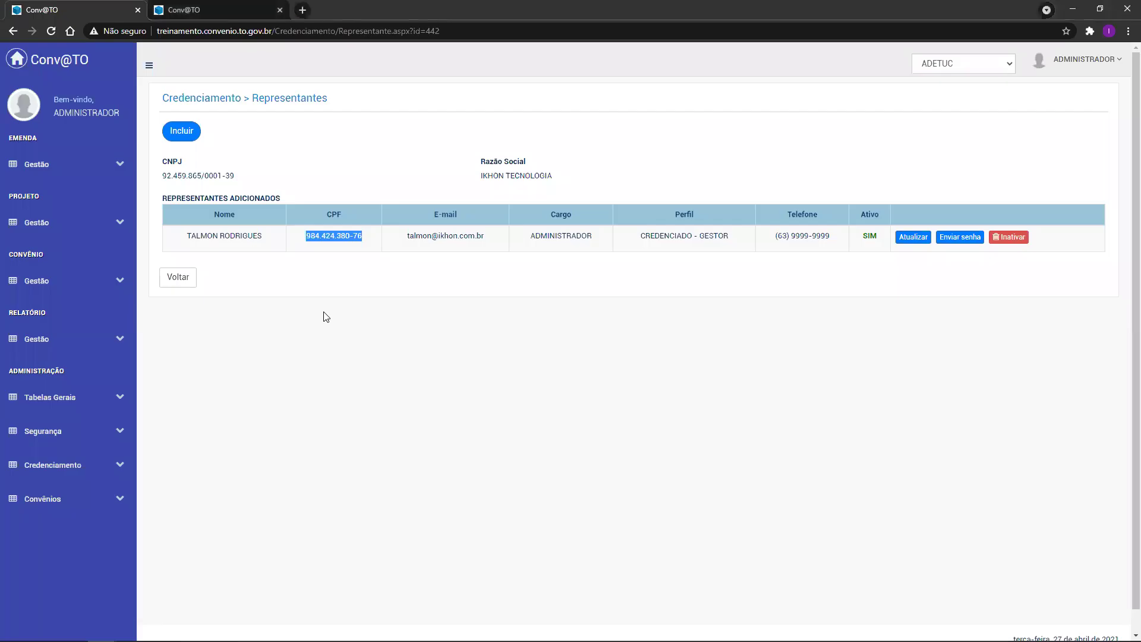
{"action": "key", "text": "alt+Tab"}
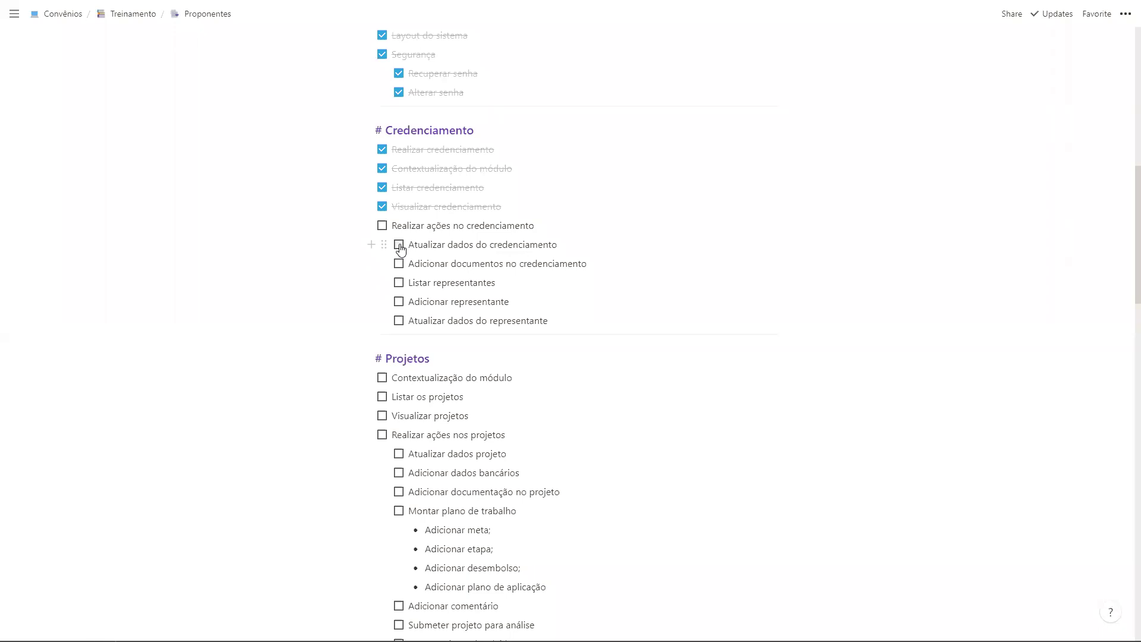
{"action": "key", "text": "alt+Tab"}
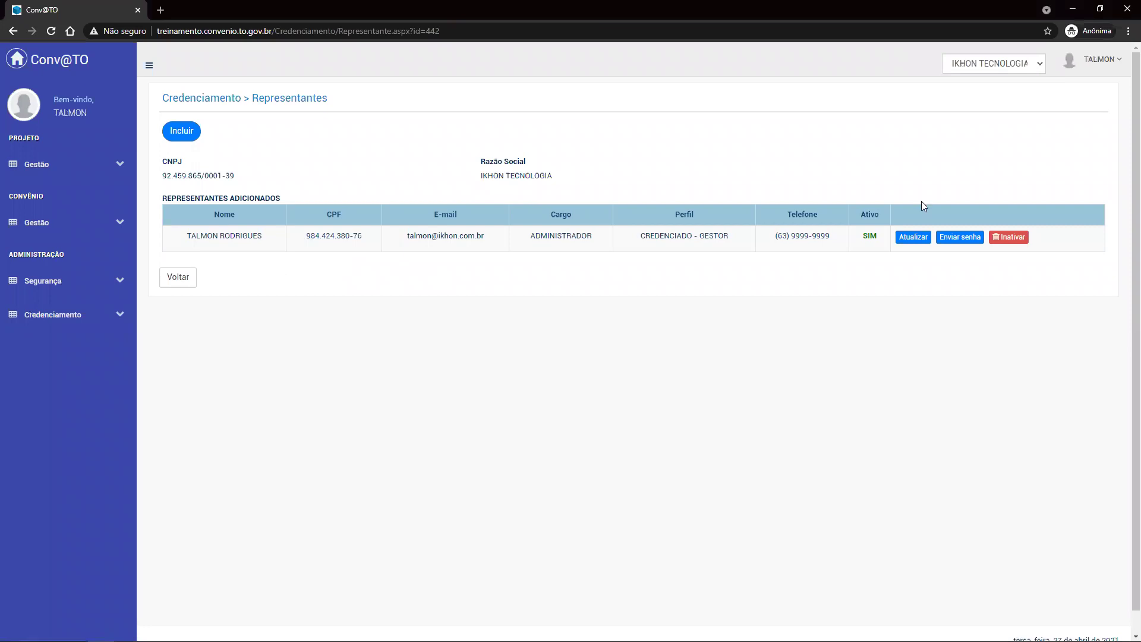
- Review IKHON TECNOLOGIA's Razão Social, Endereço, Bairro and Complemento fields, leave unsaved, and return to Notion
{"action": "left_click", "coordinate": [178, 277]}
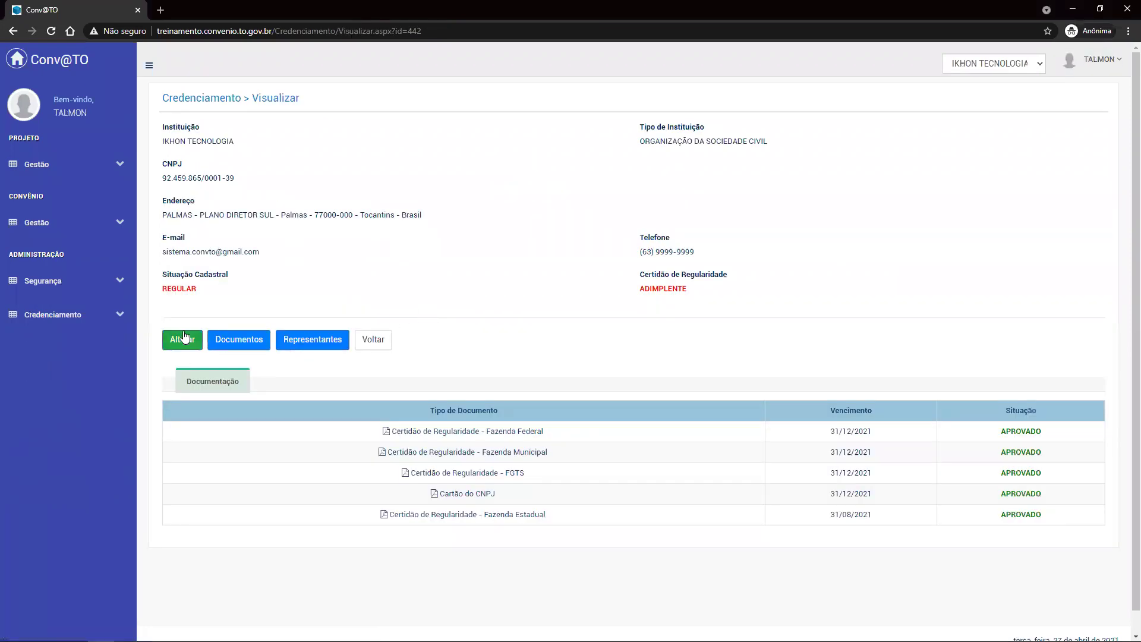
{"action": "left_click", "coordinate": [191, 342]}
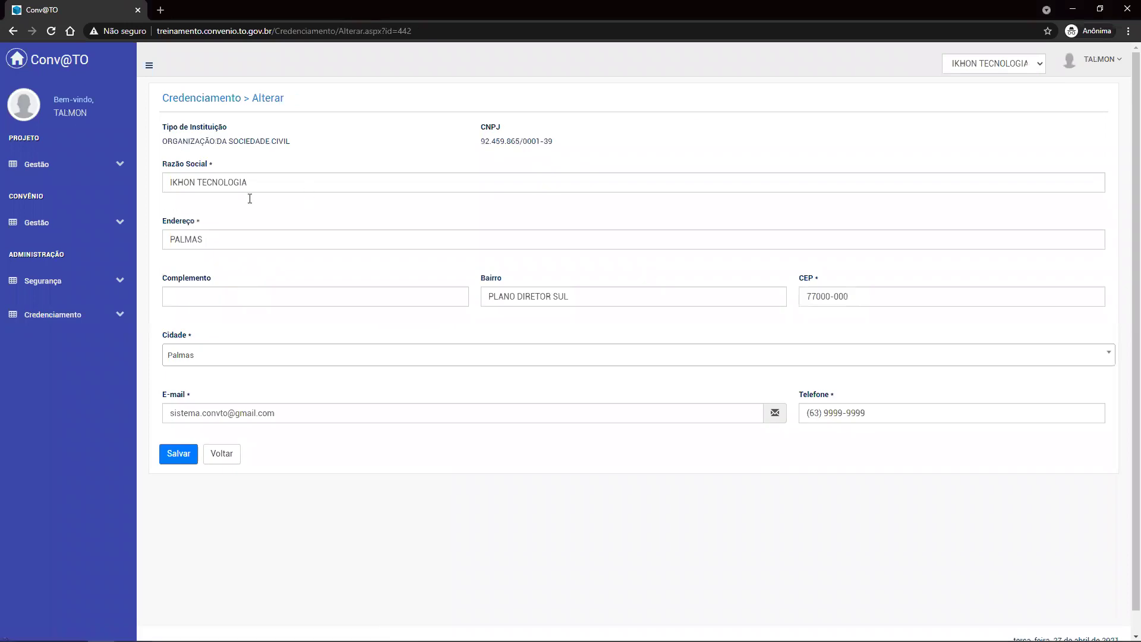
{"action": "triple_click", "coordinate": [254, 187]}
{"action": "key", "text": "Tab"}
{"action": "key", "text": "Tab"}
{"action": "left_click_drag", "start_coordinate": [583, 296], "coordinate": [433, 303]}
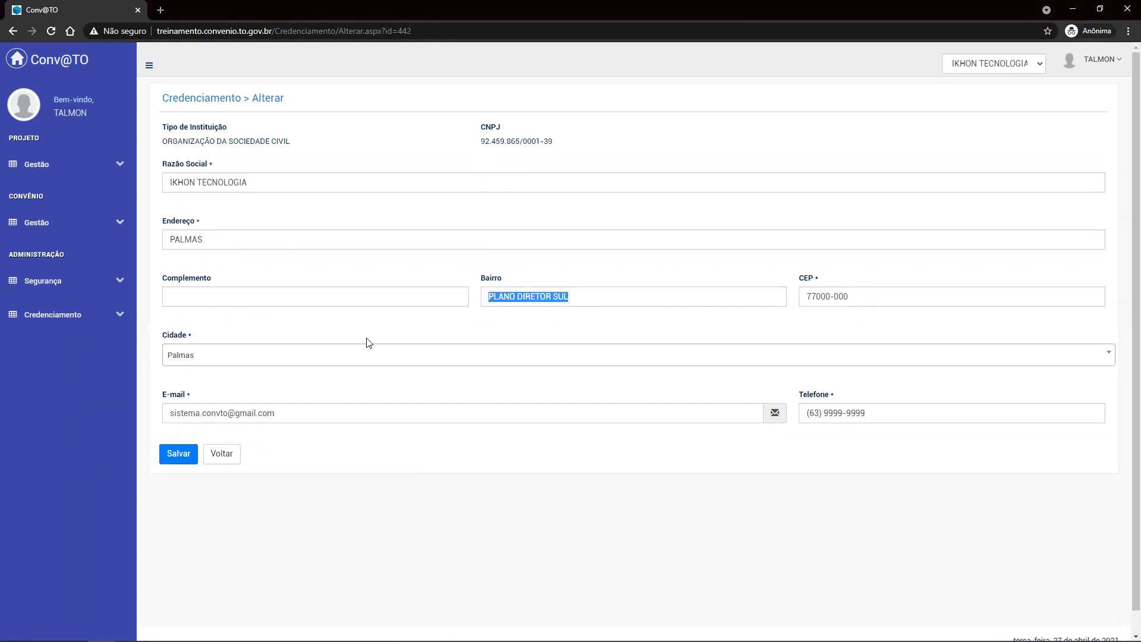
{"action": "left_click", "coordinate": [284, 294]}
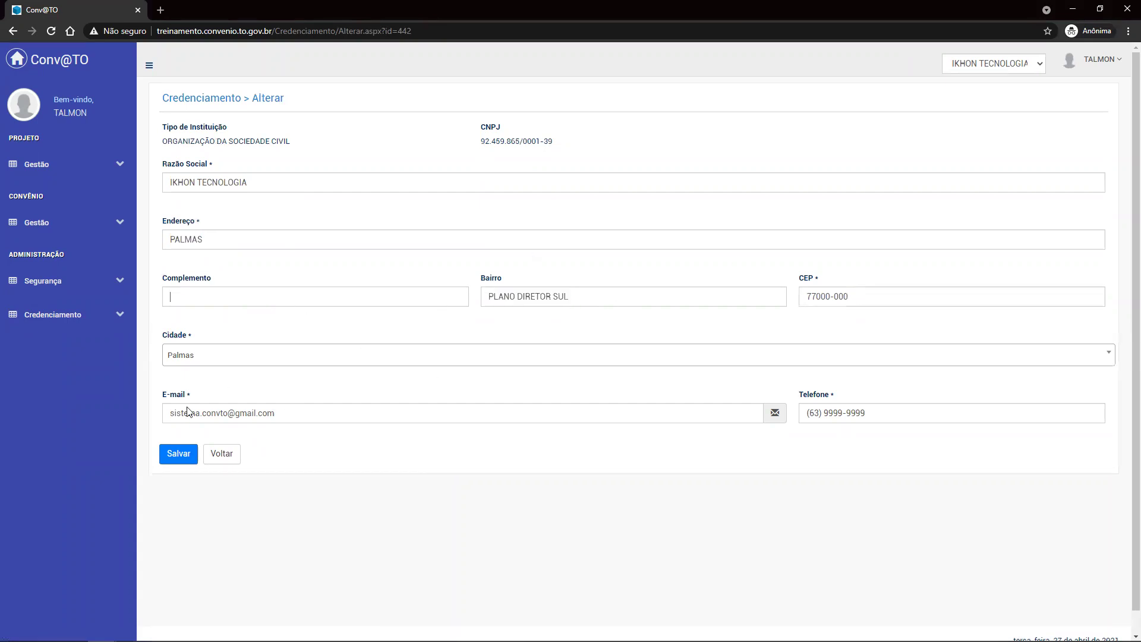
{"action": "left_click", "coordinate": [235, 455]}
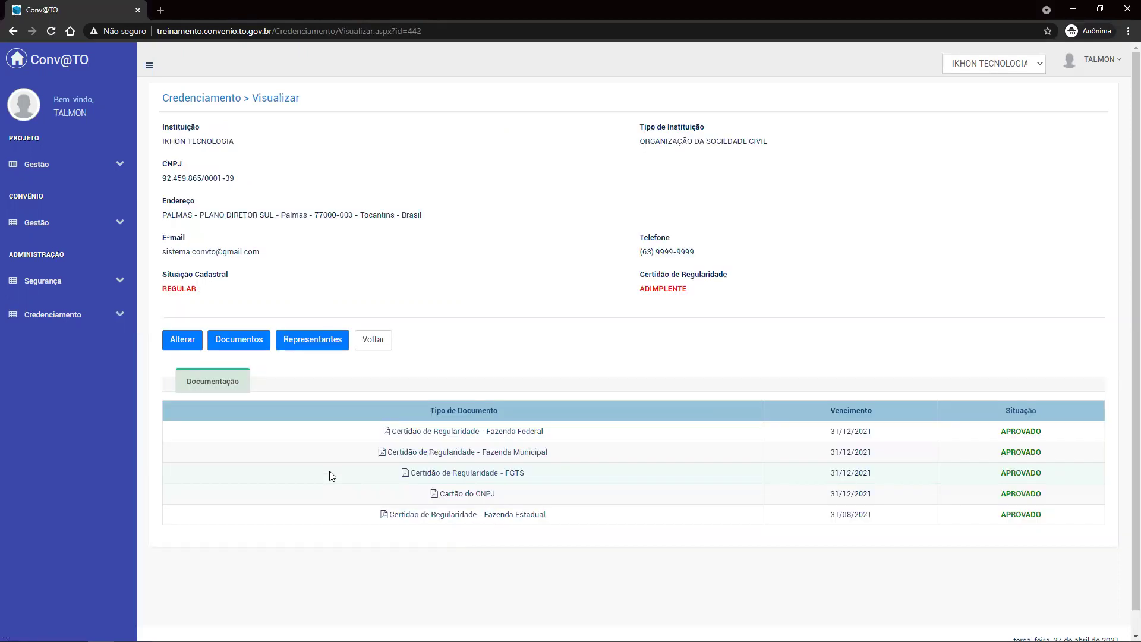
{"action": "key", "text": "alt+Tab"}
{"action": "left_click", "coordinate": [401, 247]}
- Tick Atualizar dados do credenciamento in Notion and switch back to the Conv@TO record
{"action": "left_click", "coordinate": [401, 248]}
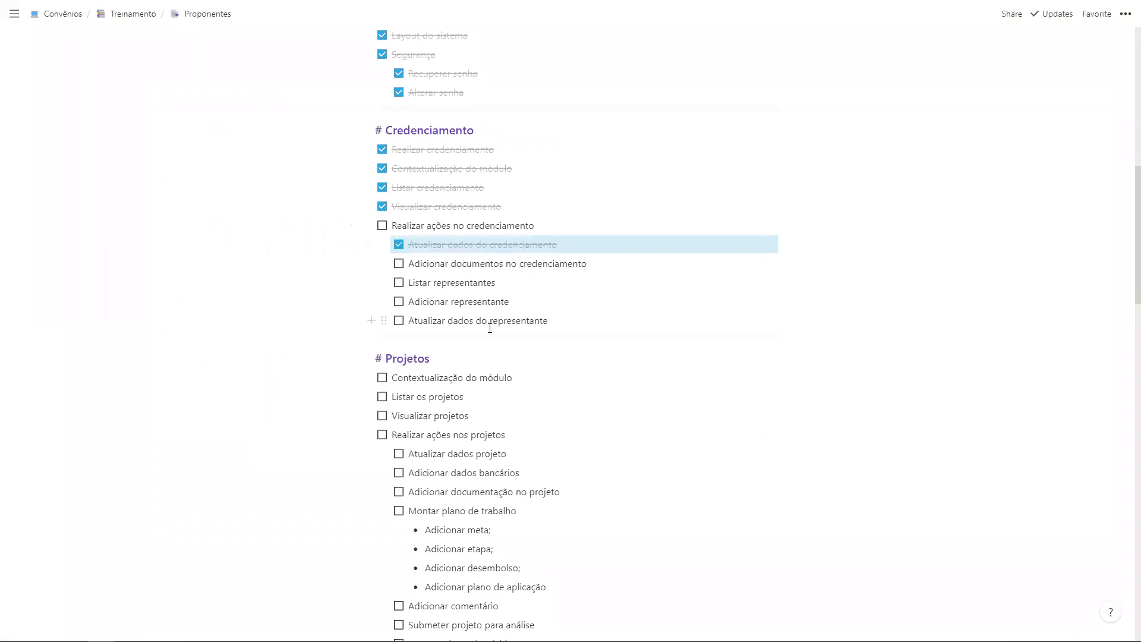
{"action": "key", "text": "alt+Tab"}
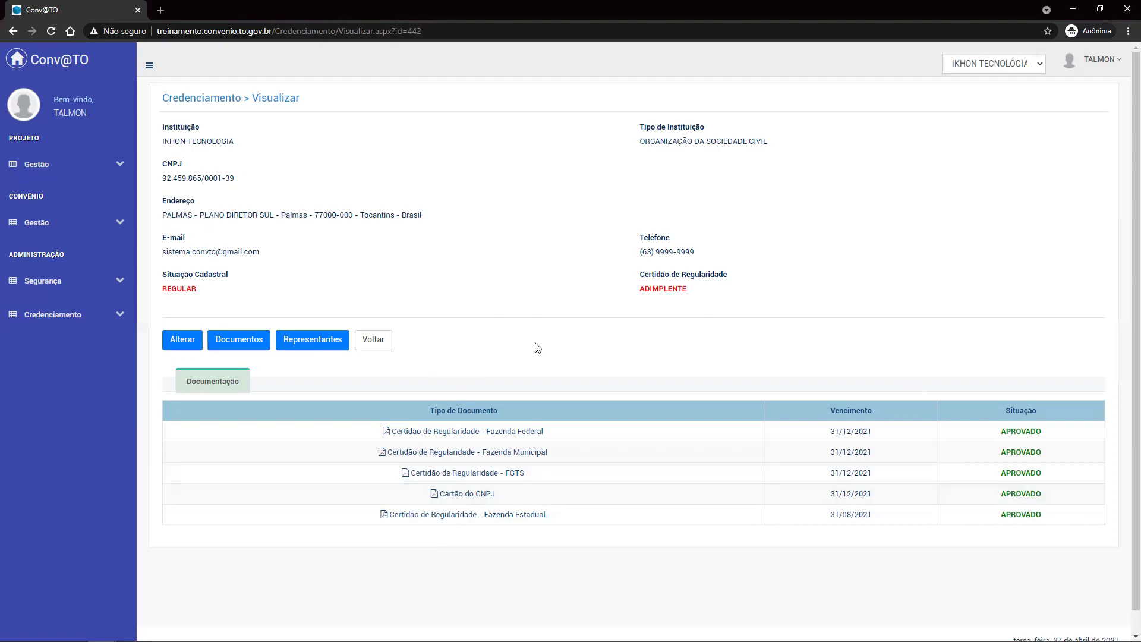
- Point out the REGULAR Situação Cadastral and the ADIMPLENTE certificate status on the credential record
{"action": "double_click", "coordinate": [179, 289]}
{"action": "left_click", "coordinate": [312, 300]}
{"action": "left_click_drag", "start_coordinate": [164, 287], "coordinate": [210, 292]}
{"action": "left_click", "coordinate": [211, 291]}
{"action": "left_click_drag", "start_coordinate": [163, 274], "coordinate": [257, 297]}
{"action": "left_click_drag", "start_coordinate": [641, 274], "coordinate": [776, 294]}
{"action": "left_click", "coordinate": [794, 324]}
- Point out the first and last documents' APROVADO statuses, then open the Documentos upload page
{"action": "double_click", "coordinate": [1019, 430]}
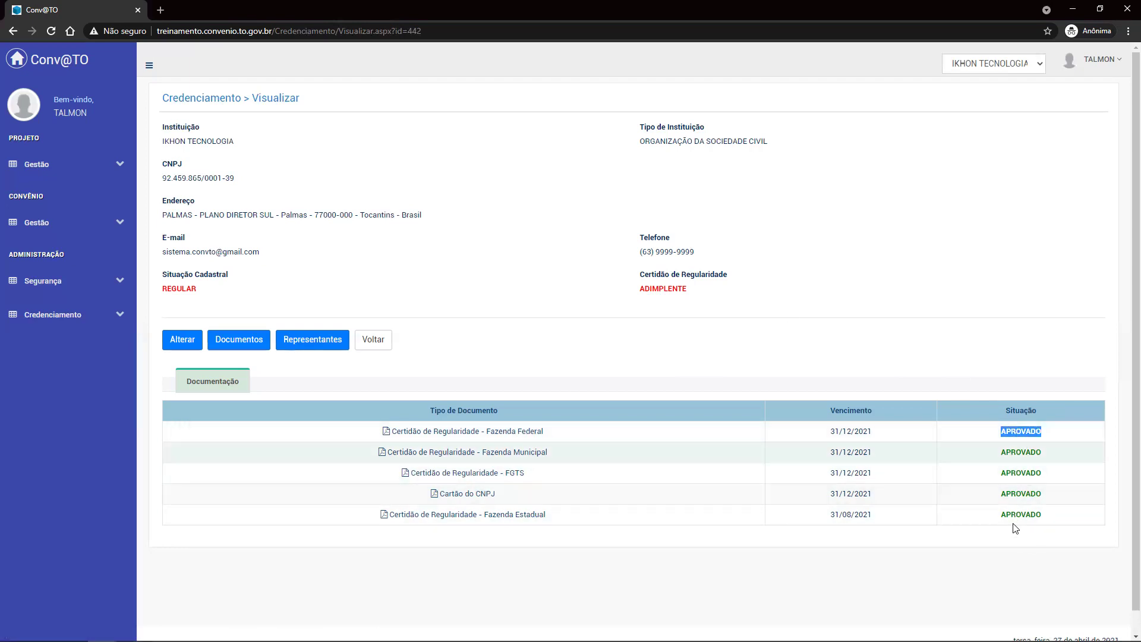
{"action": "left_click", "coordinate": [1021, 431]}
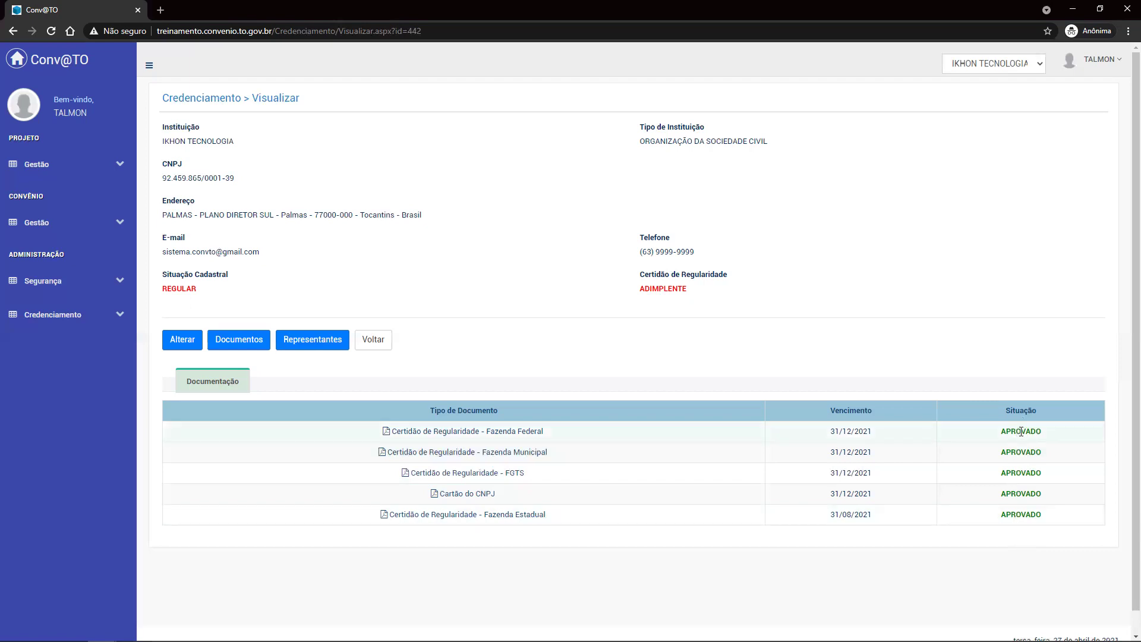
{"action": "double_click", "coordinate": [1021, 431]}
{"action": "left_click", "coordinate": [574, 414]}
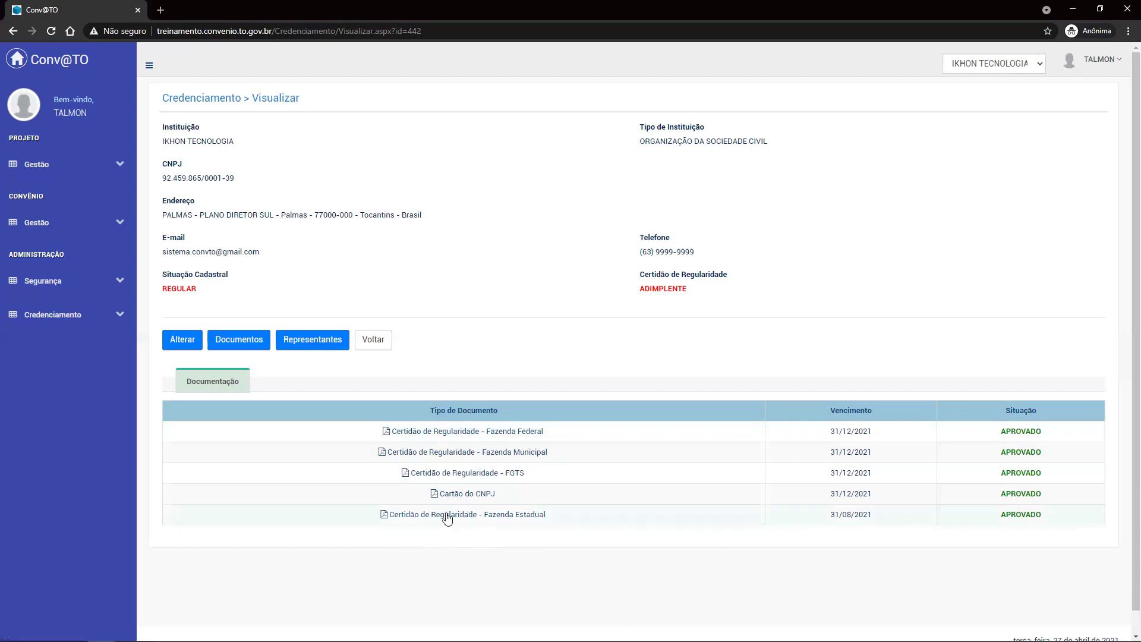
{"action": "double_click", "coordinate": [1027, 514]}
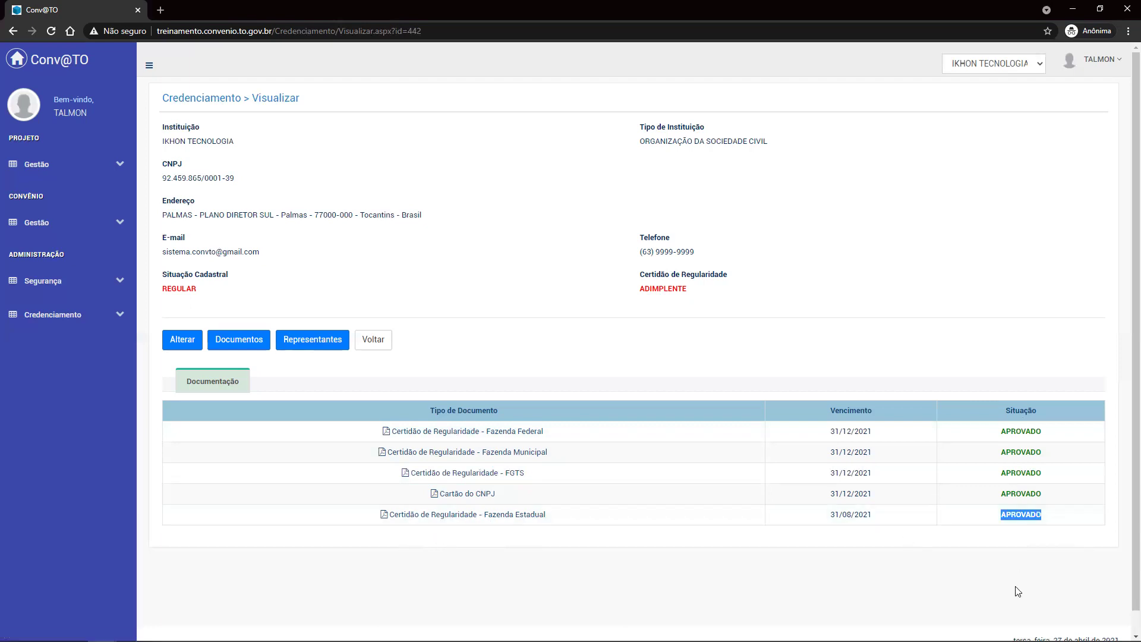
{"action": "left_click", "coordinate": [983, 534]}
{"action": "double_click", "coordinate": [1022, 514]}
{"action": "left_click", "coordinate": [885, 550]}
{"action": "double_click", "coordinate": [179, 289]}
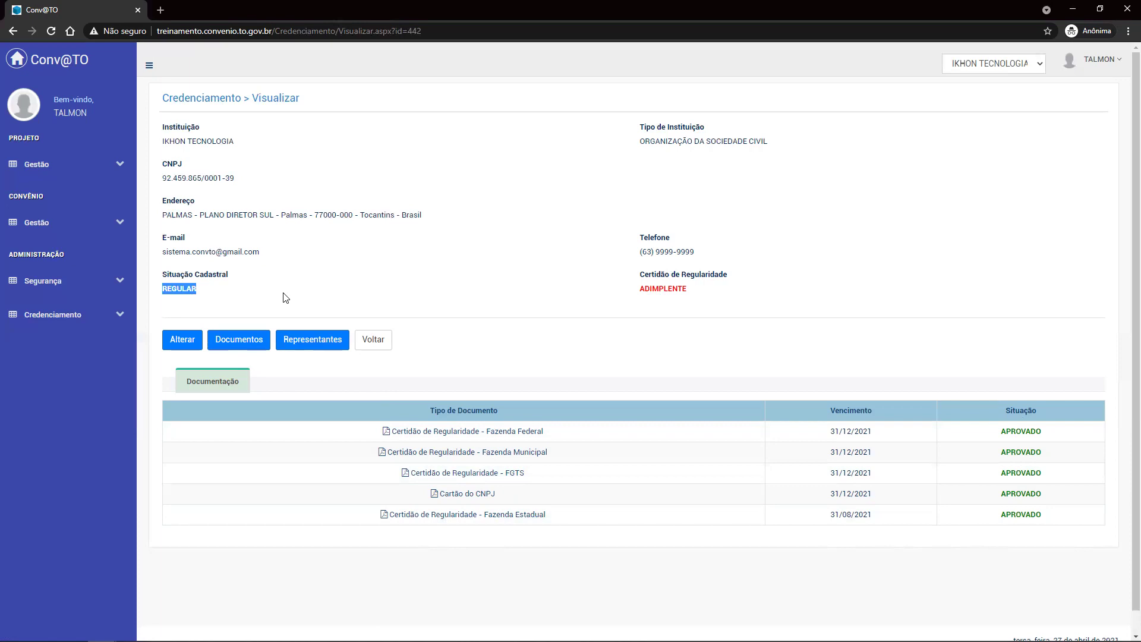
{"action": "left_click", "coordinate": [248, 342]}
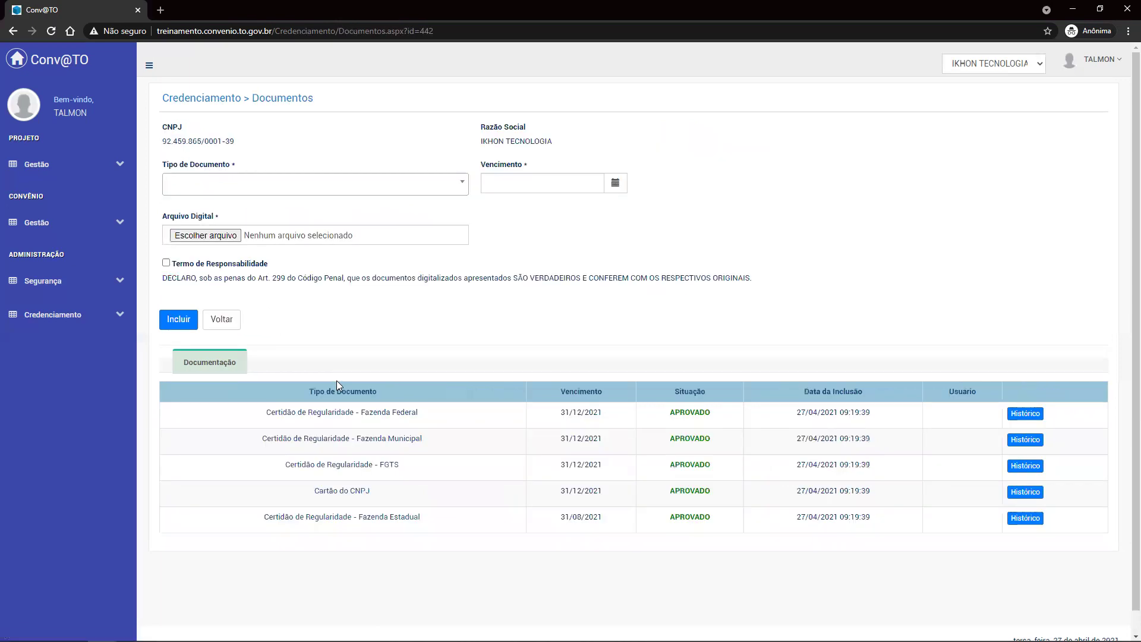
- Choose Cartão do CNPJ as document type, accept the Termo de Responsabilidade, and submit with Incluir
{"action": "left_click", "coordinate": [225, 185]}
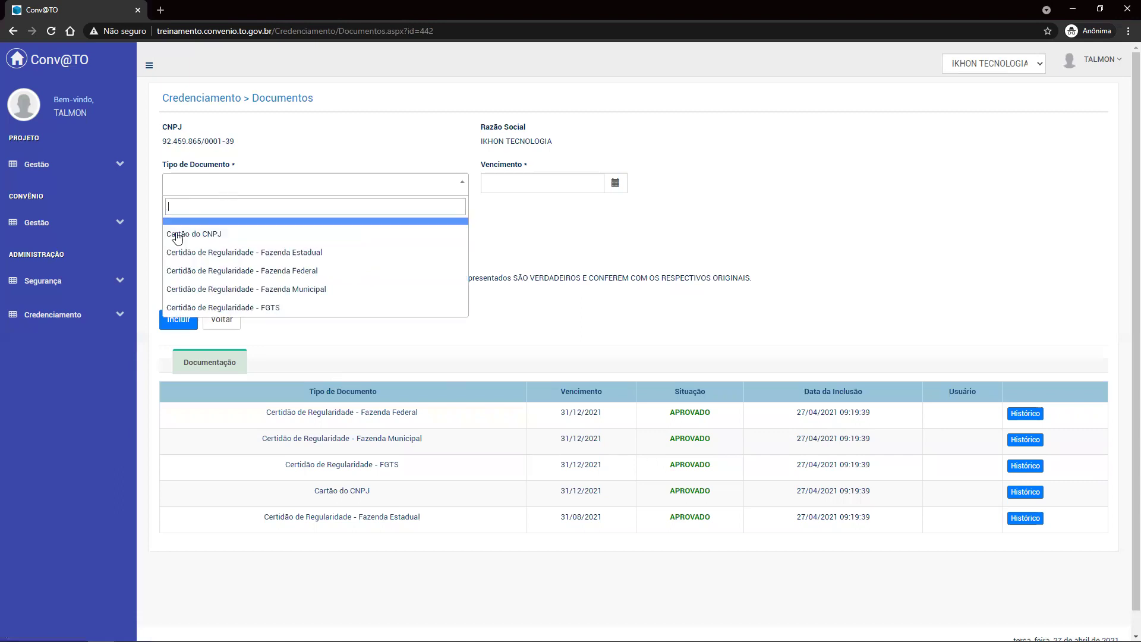
{"action": "left_click", "coordinate": [211, 237]}
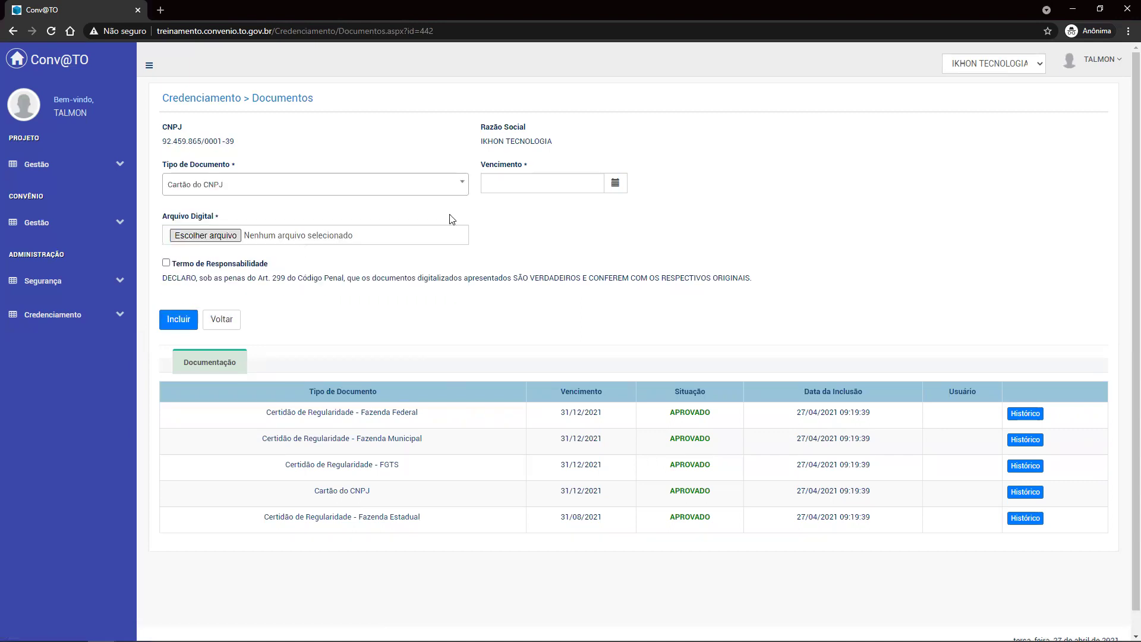
{"action": "left_click", "coordinate": [168, 262]}
{"action": "double_click", "coordinate": [182, 278]}
{"action": "left_click", "coordinate": [382, 278]}
{"action": "left_click_drag", "start_coordinate": [347, 278], "coordinate": [605, 278]}
{"action": "left_click", "coordinate": [469, 309]}
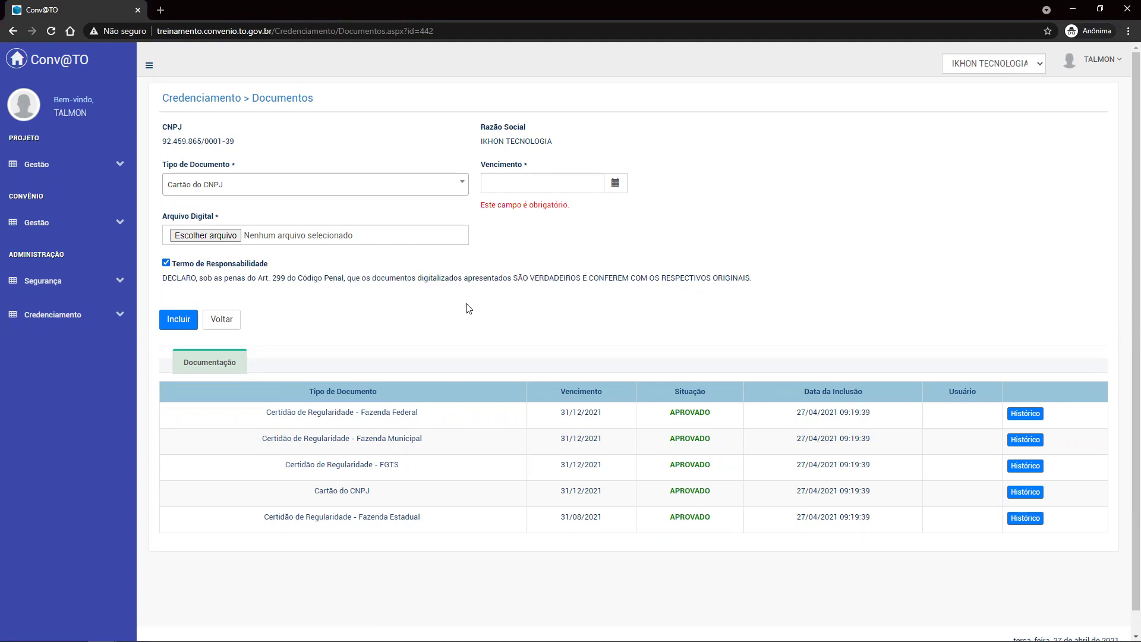
{"action": "left_click", "coordinate": [177, 324]}
- Point out the APROVADO document status and return to the credential details, highlighting REGULAR
{"action": "double_click", "coordinate": [685, 412]}
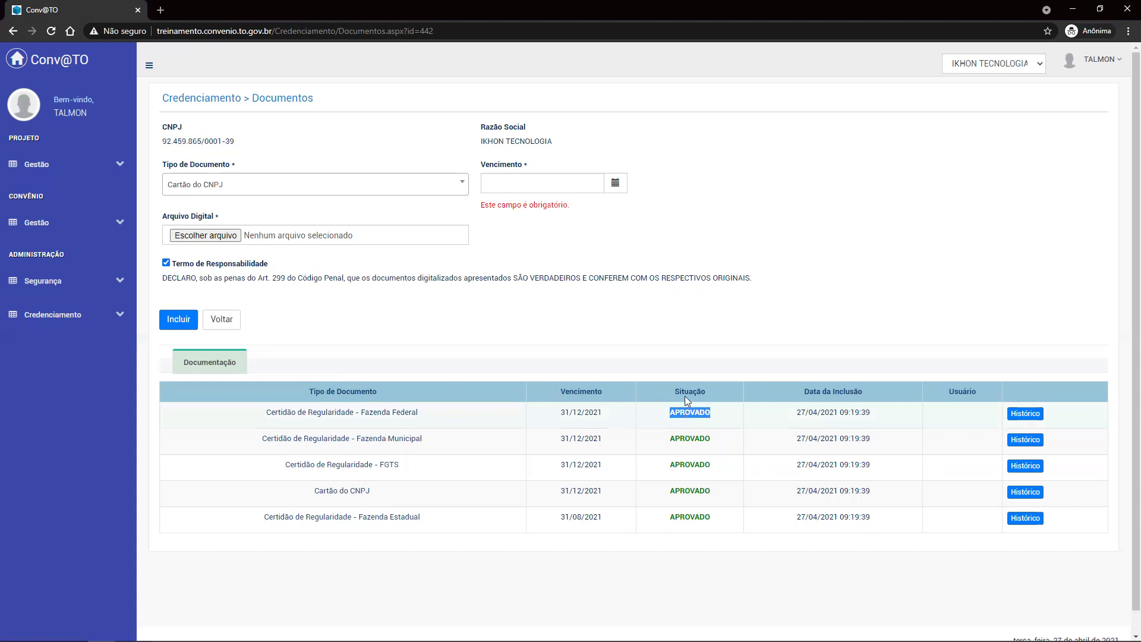
{"action": "left_click", "coordinate": [651, 368]}
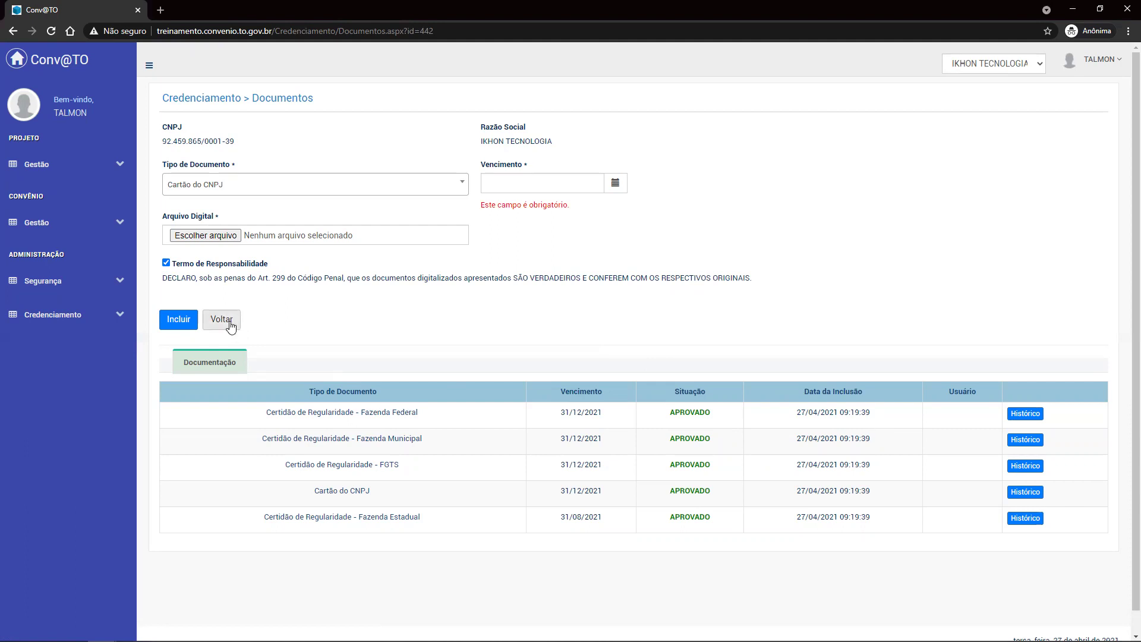
{"action": "left_click", "coordinate": [230, 326]}
{"action": "left_click_drag", "start_coordinate": [160, 291], "coordinate": [242, 292]}
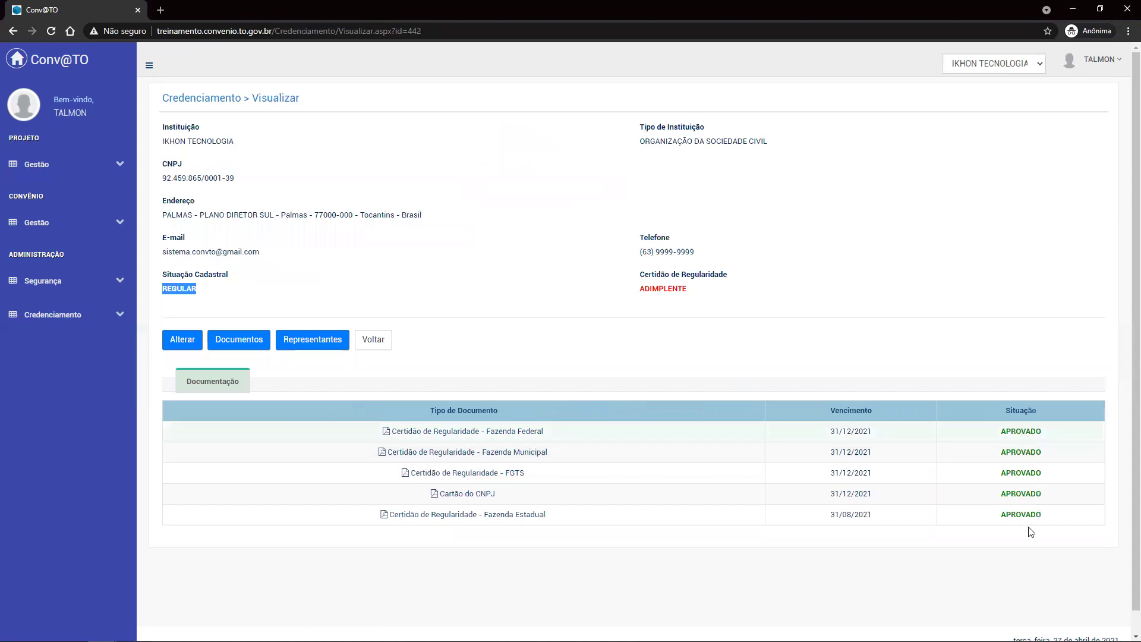
- Re-check the REGULAR registration status and the first and last documents' APROVADO statuses
{"action": "left_click", "coordinate": [303, 295]}
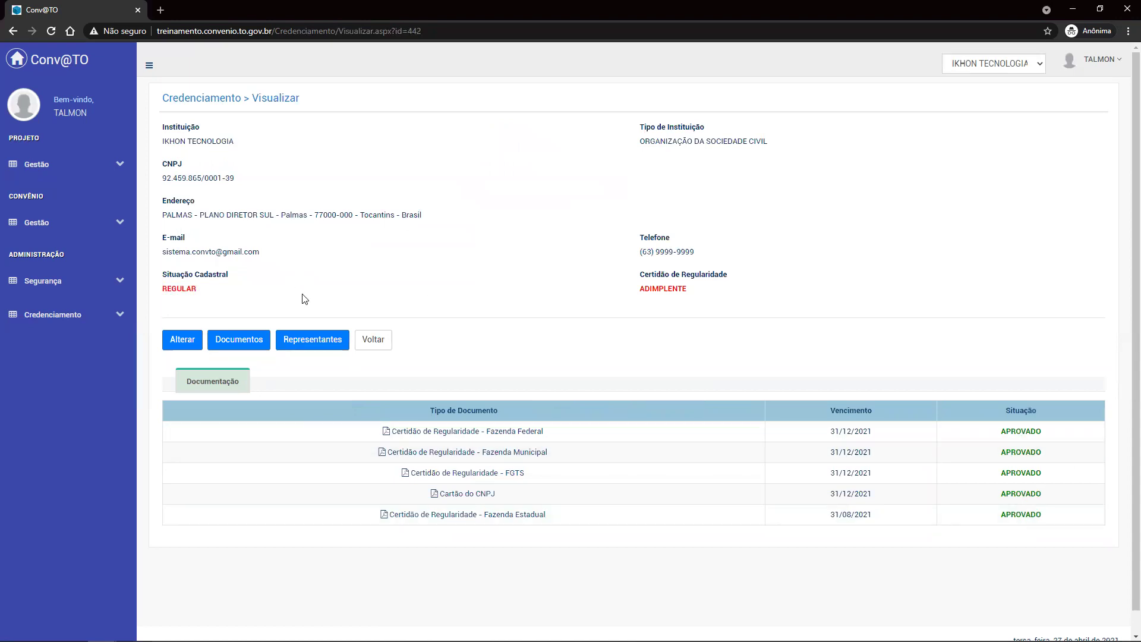
{"action": "left_click_drag", "start_coordinate": [1000, 432], "coordinate": [1049, 437]}
{"action": "double_click", "coordinate": [1016, 432]}
{"action": "left_click", "coordinate": [1021, 431]}
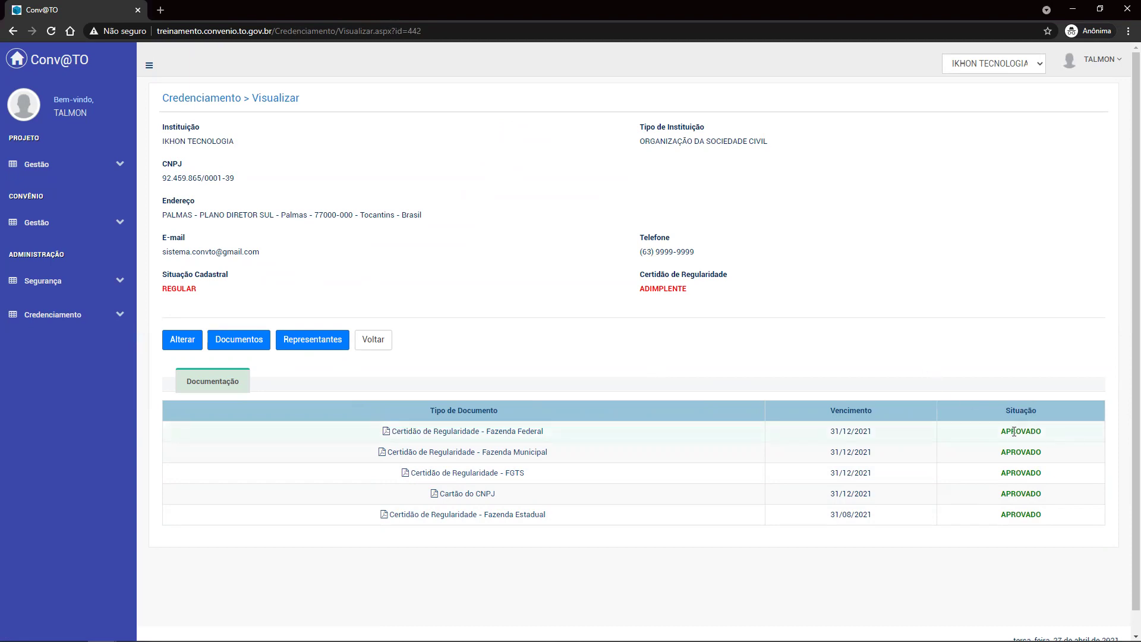
{"action": "double_click", "coordinate": [171, 290]}
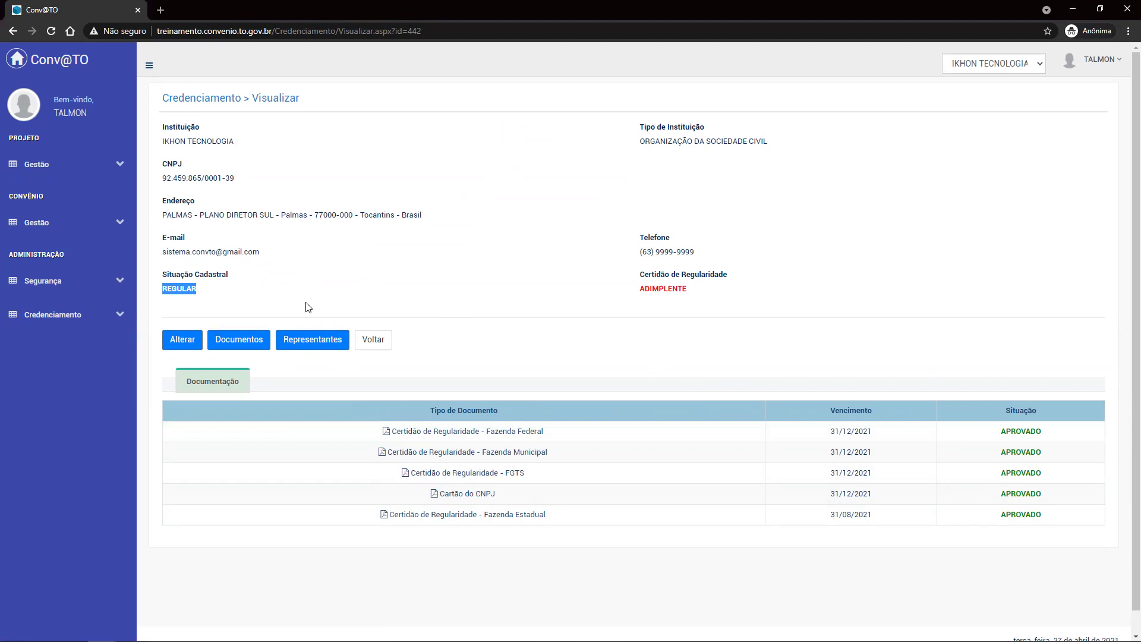
{"action": "left_click", "coordinate": [1037, 436]}
{"action": "double_click", "coordinate": [1017, 516]}
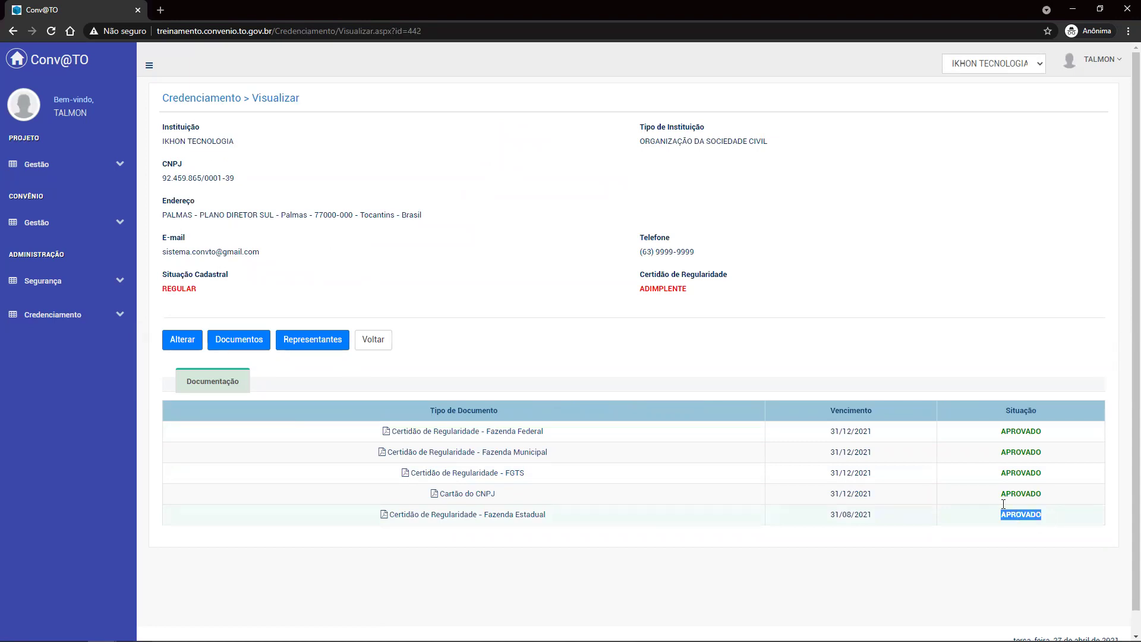
{"action": "double_click", "coordinate": [181, 289]}
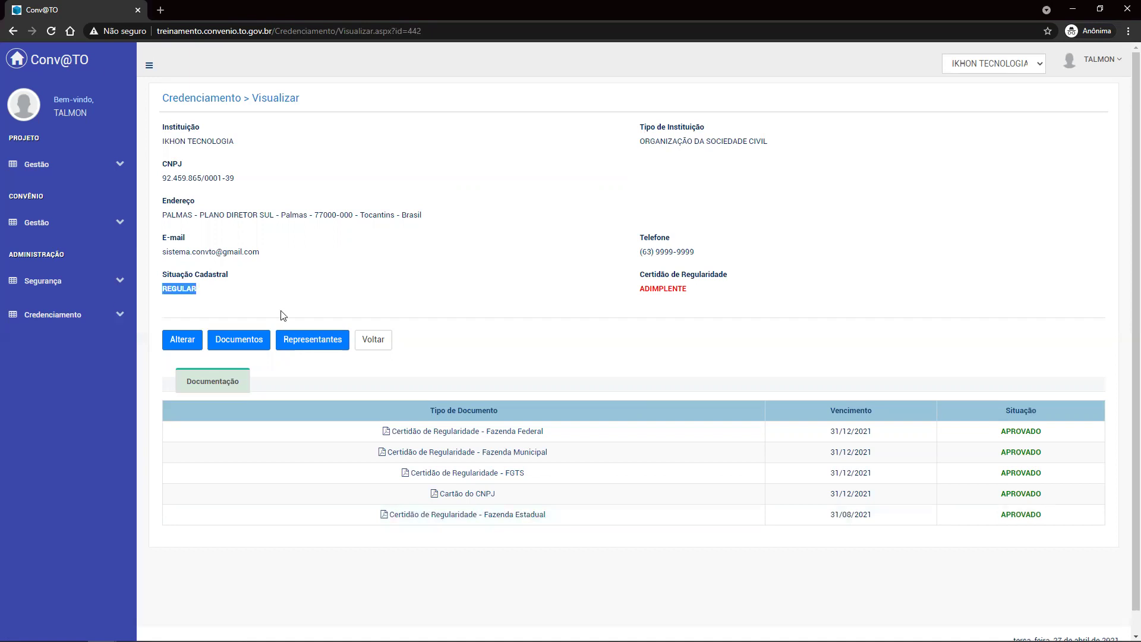
{"action": "double_click", "coordinate": [178, 288]}
- Point out the first document's expiry date 31/12/2021 and open the Documentos upload page
{"action": "left_click", "coordinate": [248, 342]}
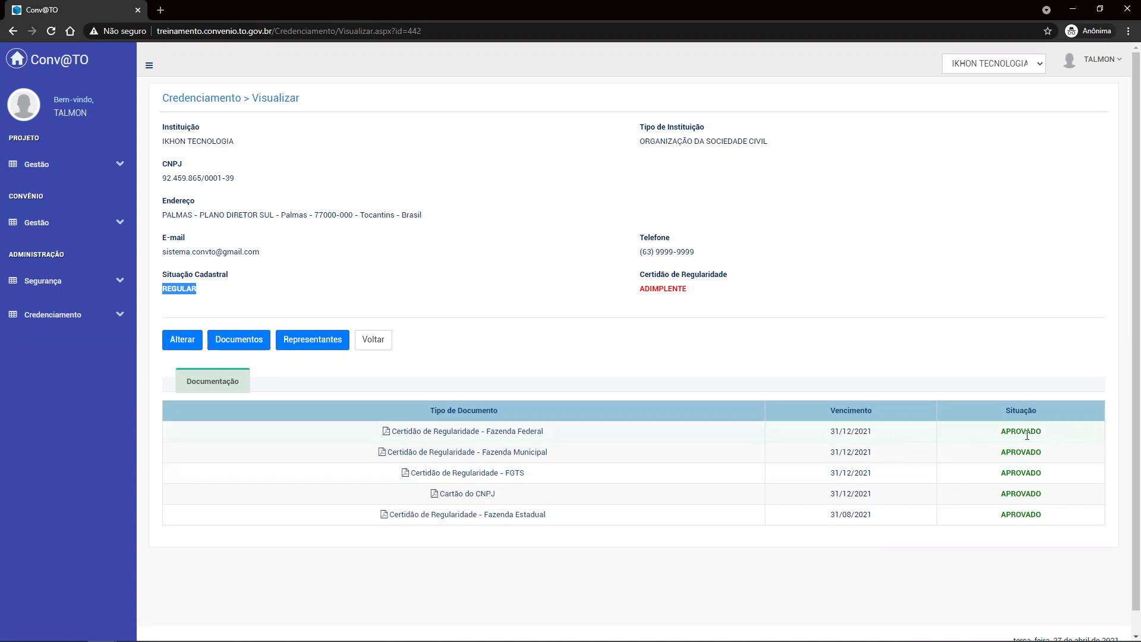
{"action": "left_click_drag", "start_coordinate": [835, 432], "coordinate": [894, 458]}
{"action": "left_click", "coordinate": [832, 433]}
{"action": "triple_click", "coordinate": [908, 437]}
{"action": "left_click_drag", "start_coordinate": [828, 432], "coordinate": [892, 436]}
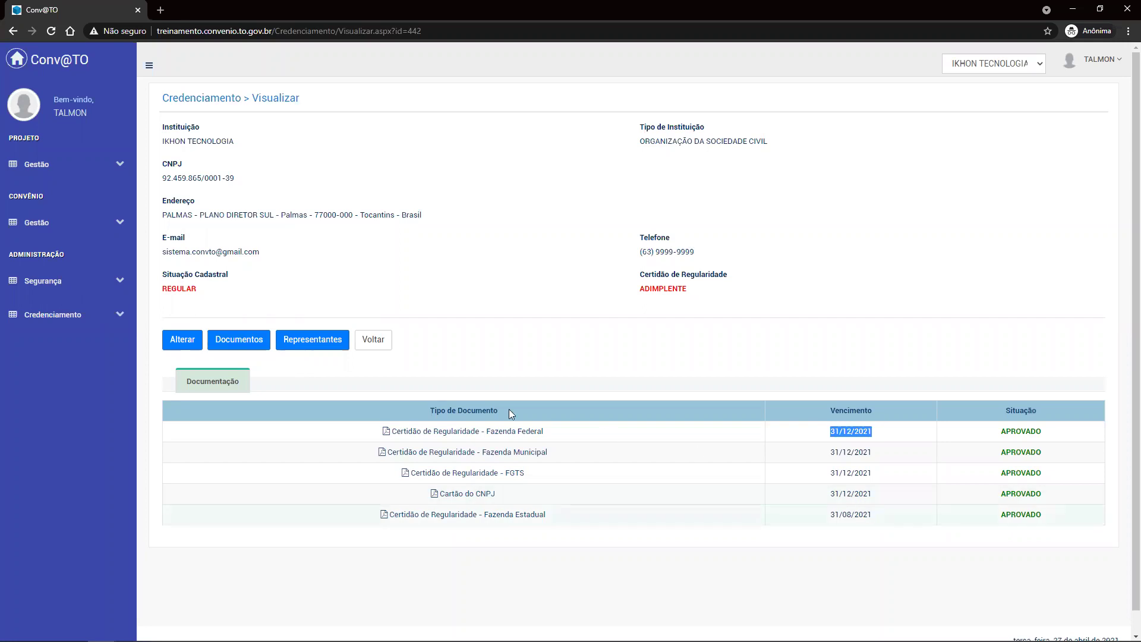
{"action": "left_click", "coordinate": [238, 340]}
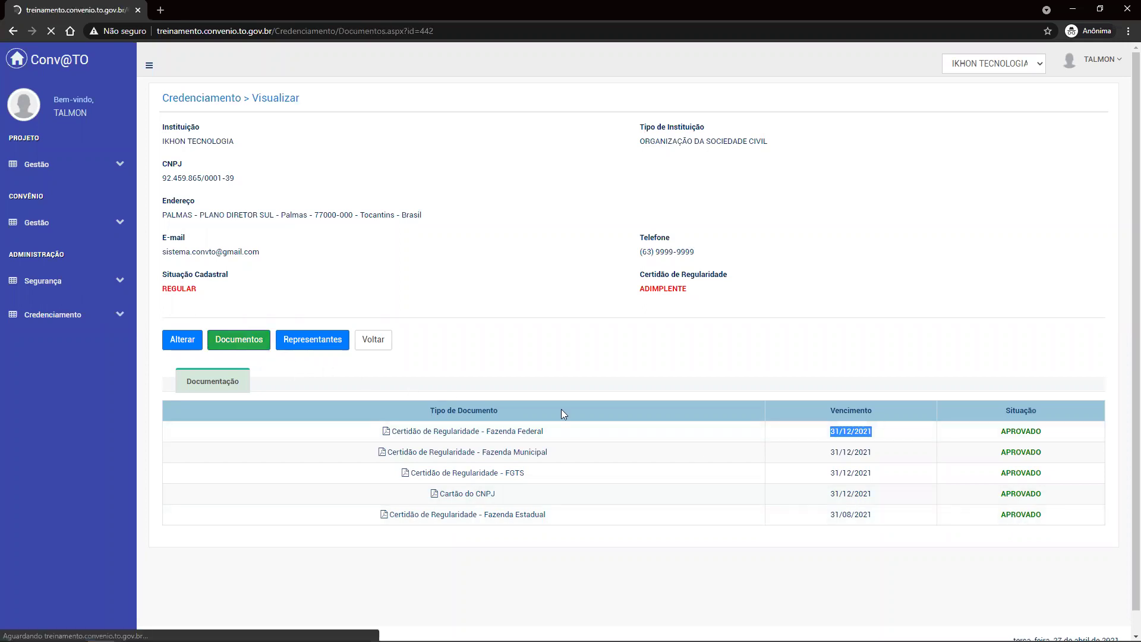
- Try including a Cartão do CNPJ document without an expiry date
{"action": "left_click", "coordinate": [300, 182]}
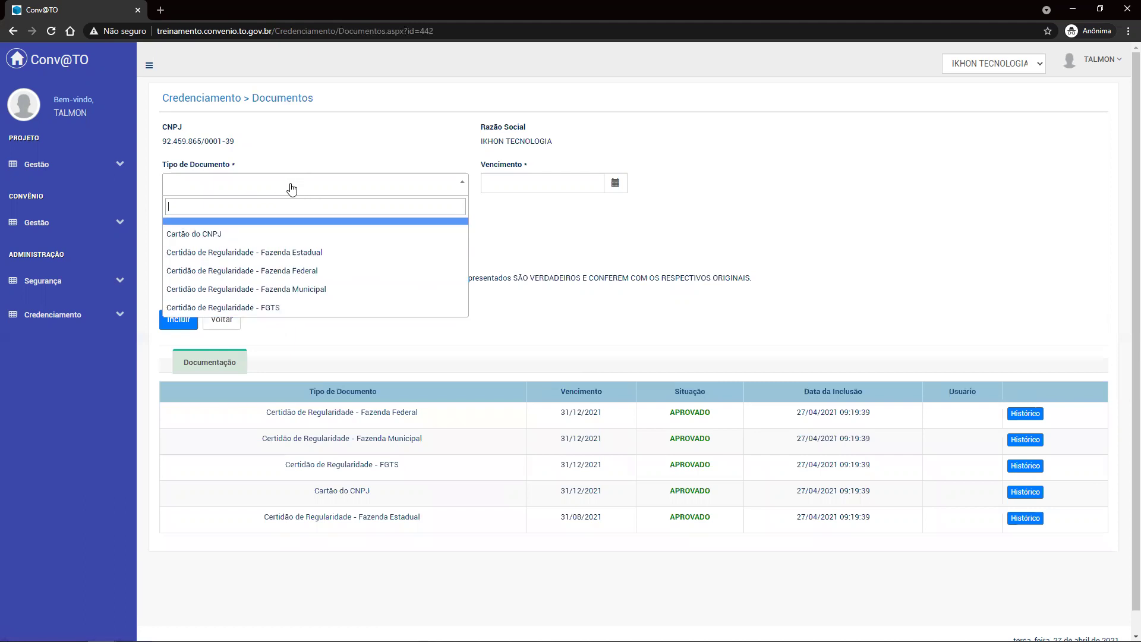
{"action": "left_click", "coordinate": [223, 232]}
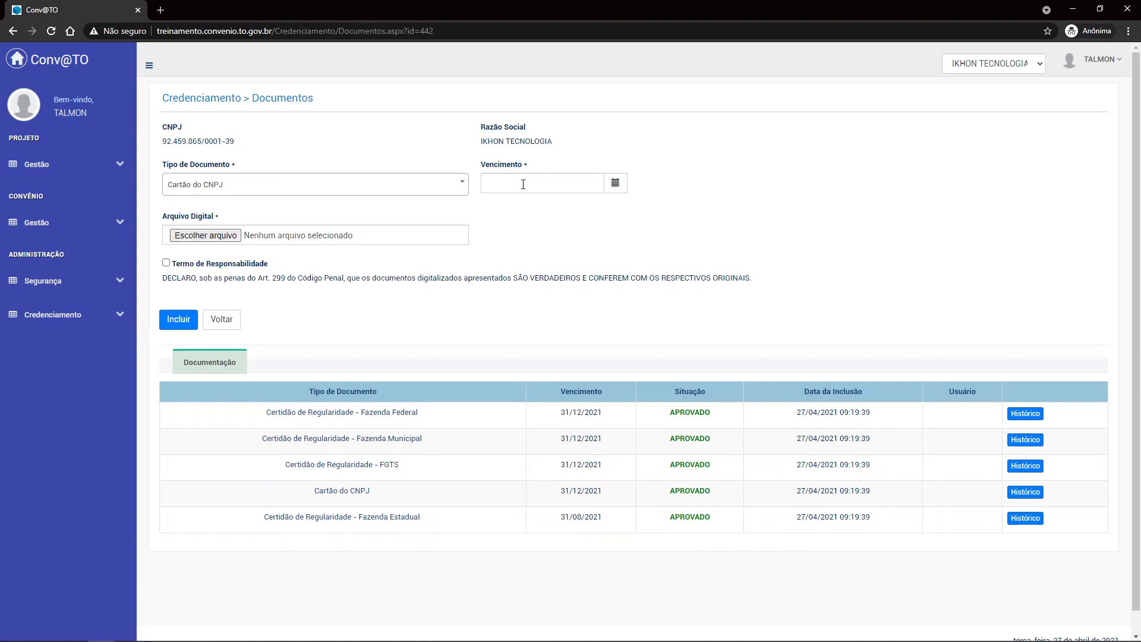
{"action": "left_click", "coordinate": [179, 320]}
- Switch the type to Certidão de Regularidade - Fazenda Estadual, accept the declaration, and return unsubmitted
{"action": "left_click", "coordinate": [247, 186]}
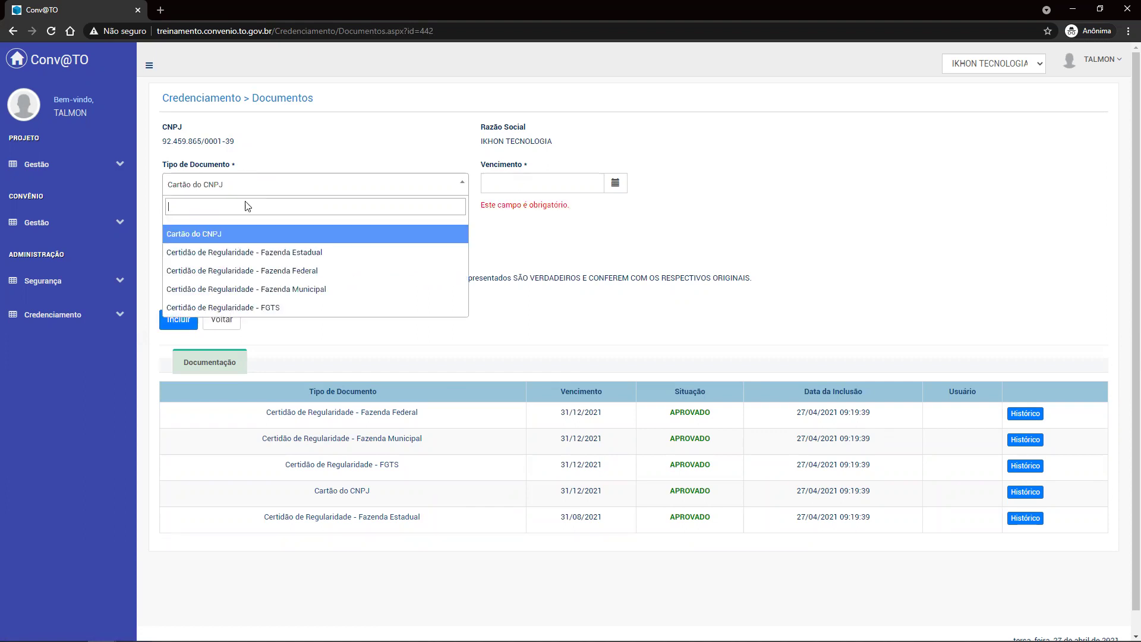
{"action": "left_click", "coordinate": [243, 252]}
{"action": "left_click", "coordinate": [532, 185]}
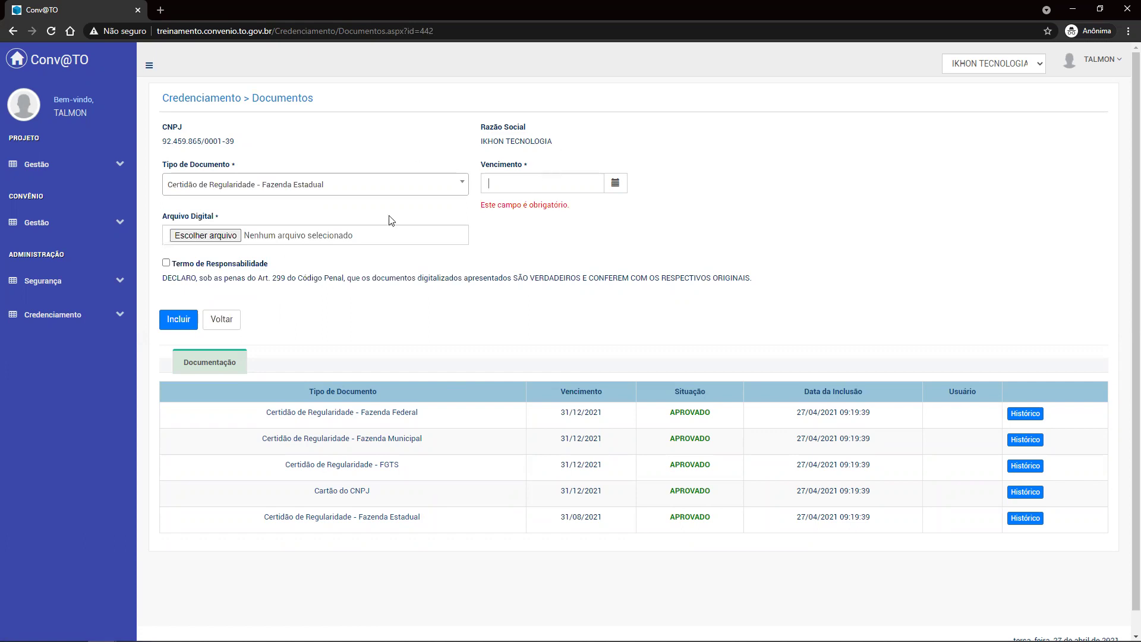
{"action": "left_click", "coordinate": [166, 263]}
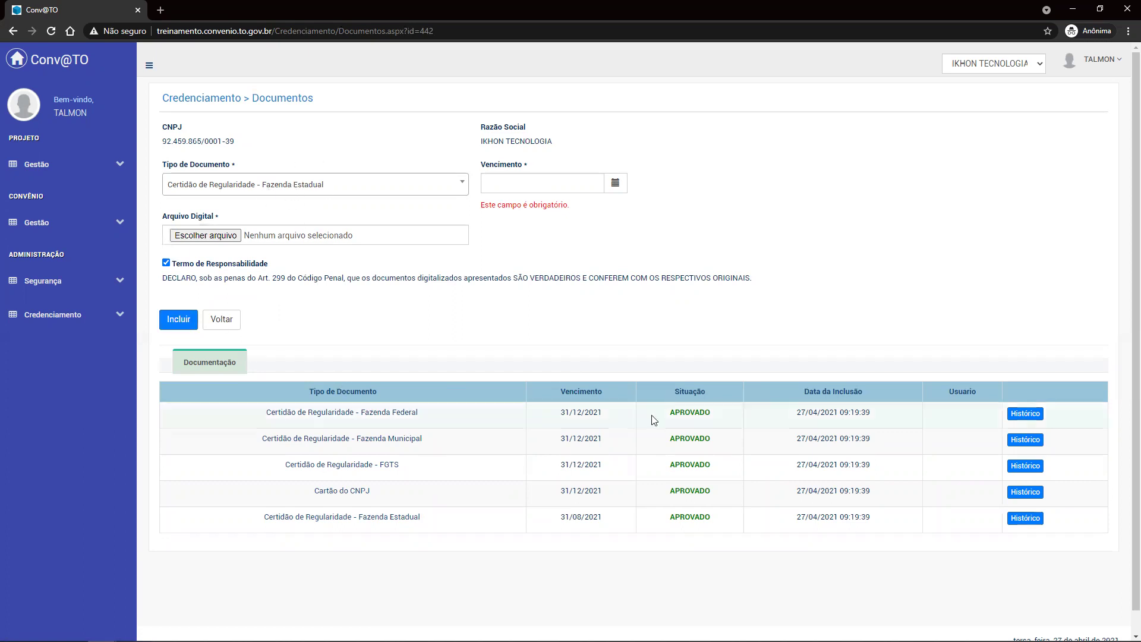
{"action": "left_click", "coordinate": [219, 321]}
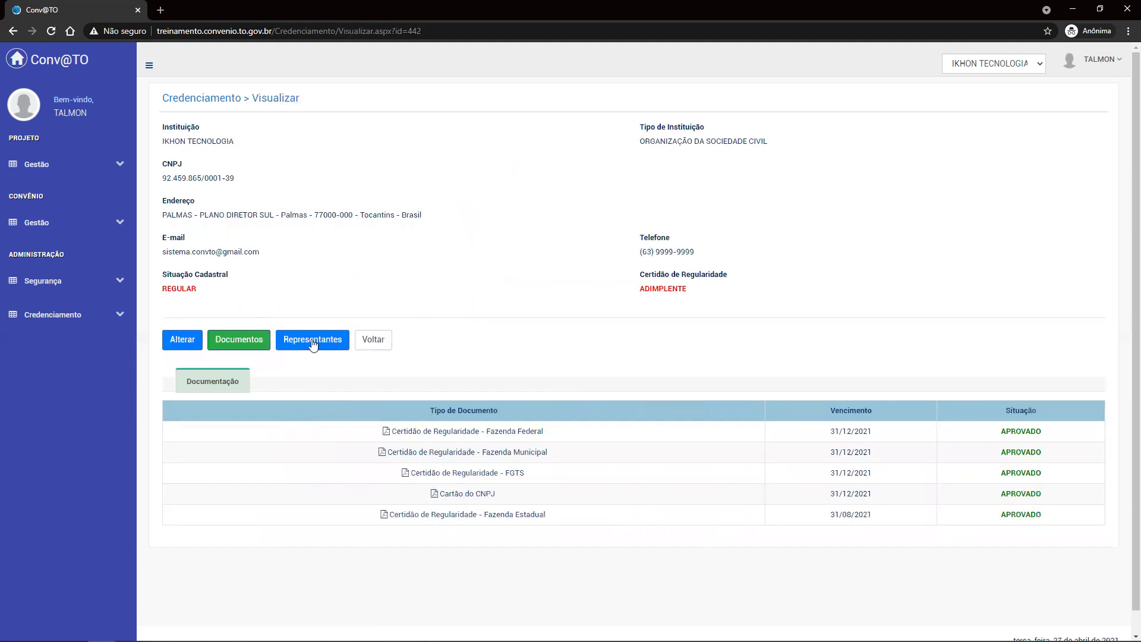
{"action": "double_click", "coordinate": [179, 287]}
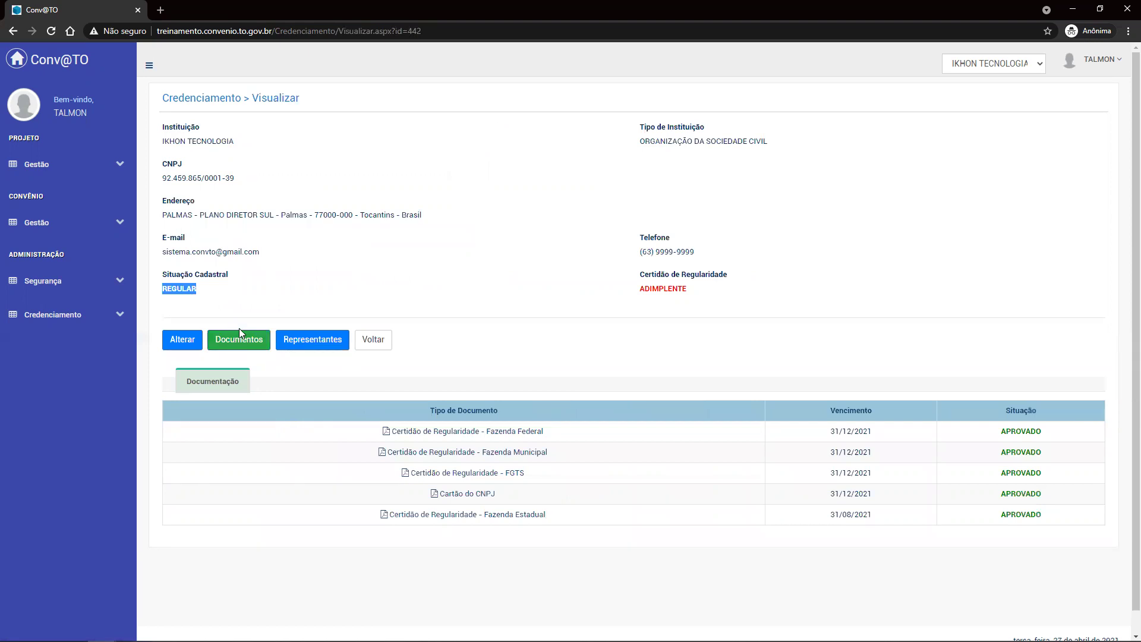
{"action": "left_click", "coordinate": [180, 289]}
{"action": "double_click", "coordinate": [179, 289]}
{"action": "left_click", "coordinate": [241, 340]}
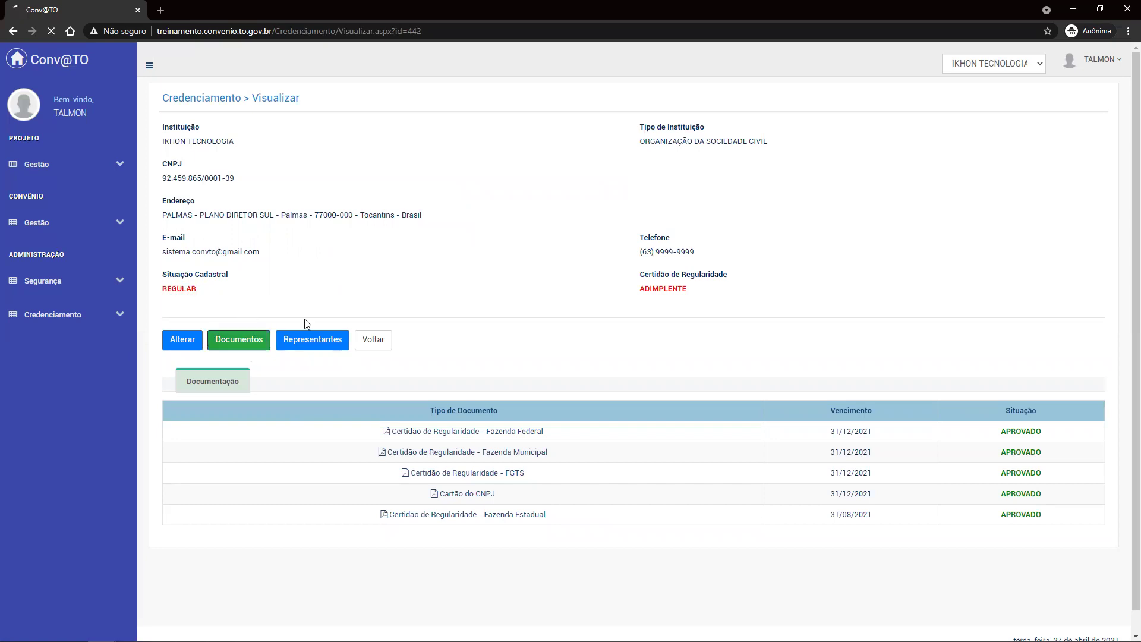
{"action": "left_click", "coordinate": [221, 196]}
{"action": "left_click", "coordinate": [221, 234]}
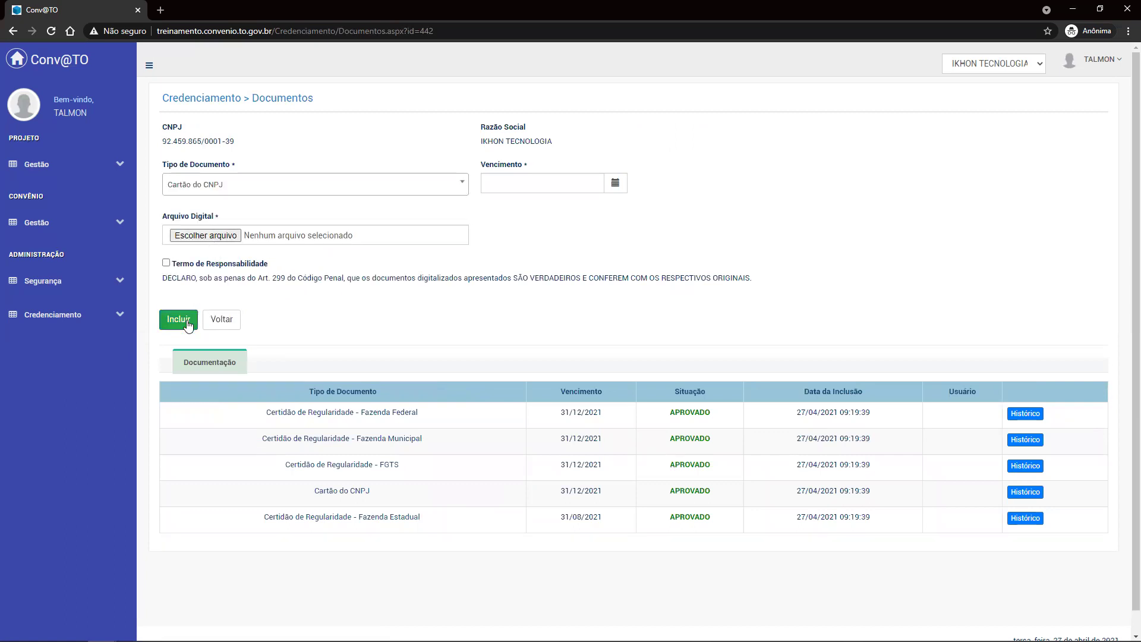
{"action": "left_click", "coordinate": [229, 322]}
{"action": "double_click", "coordinate": [185, 287]}
{"action": "left_click_drag", "start_coordinate": [998, 458], "coordinate": [1057, 516]}
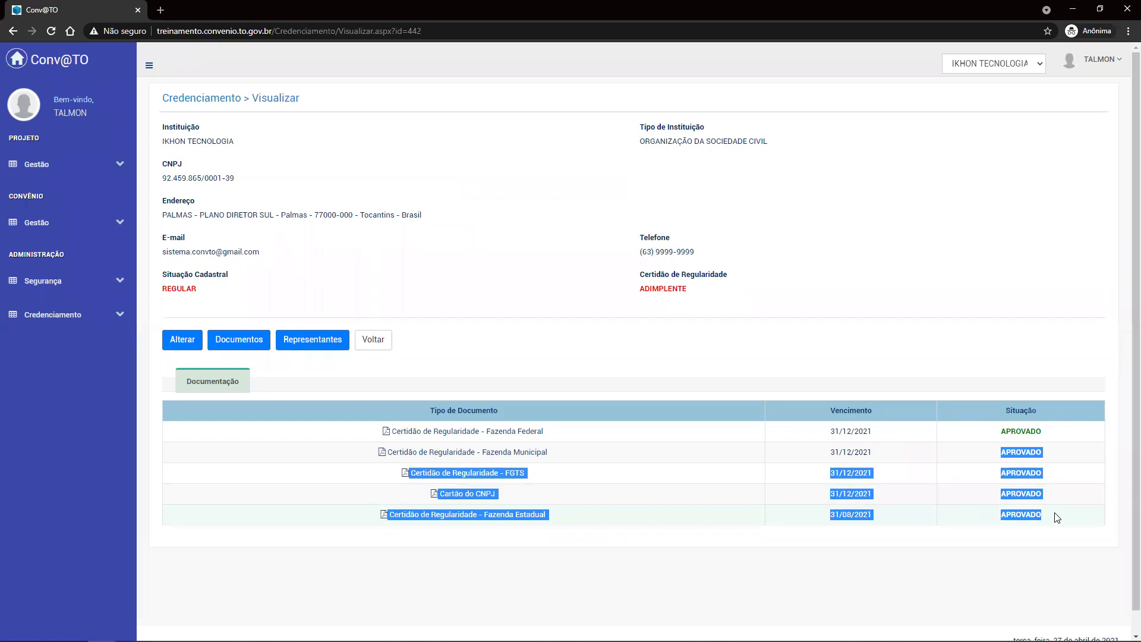
{"action": "left_click", "coordinate": [1057, 517]}
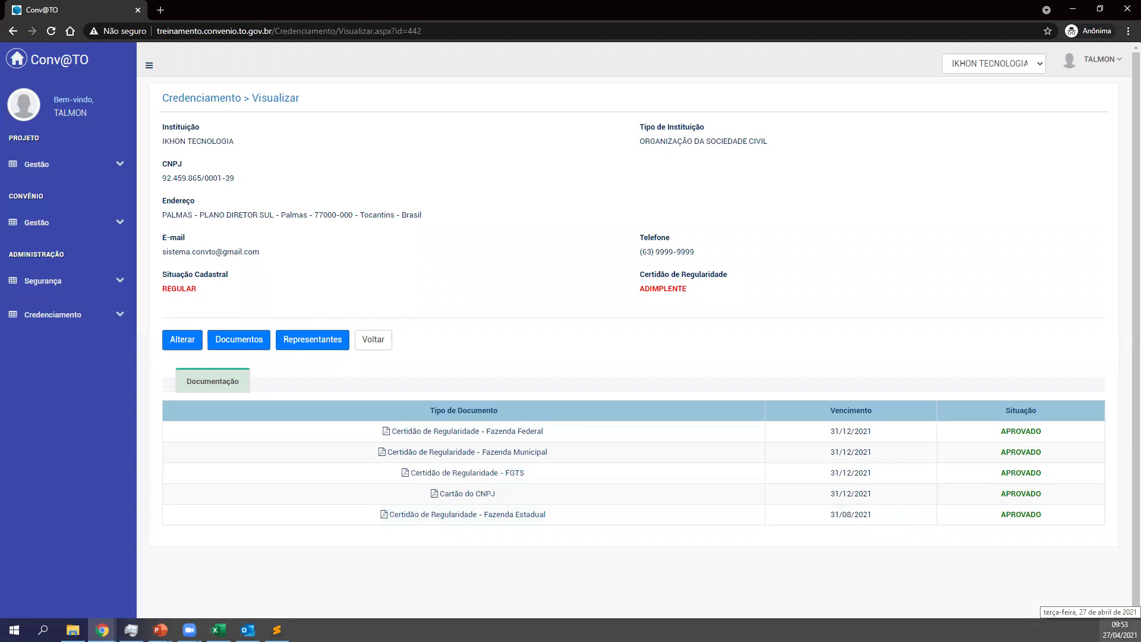
{"action": "left_click_drag", "start_coordinate": [835, 452], "coordinate": [919, 466]}
{"action": "left_click_drag", "start_coordinate": [986, 459], "coordinate": [1054, 454]}
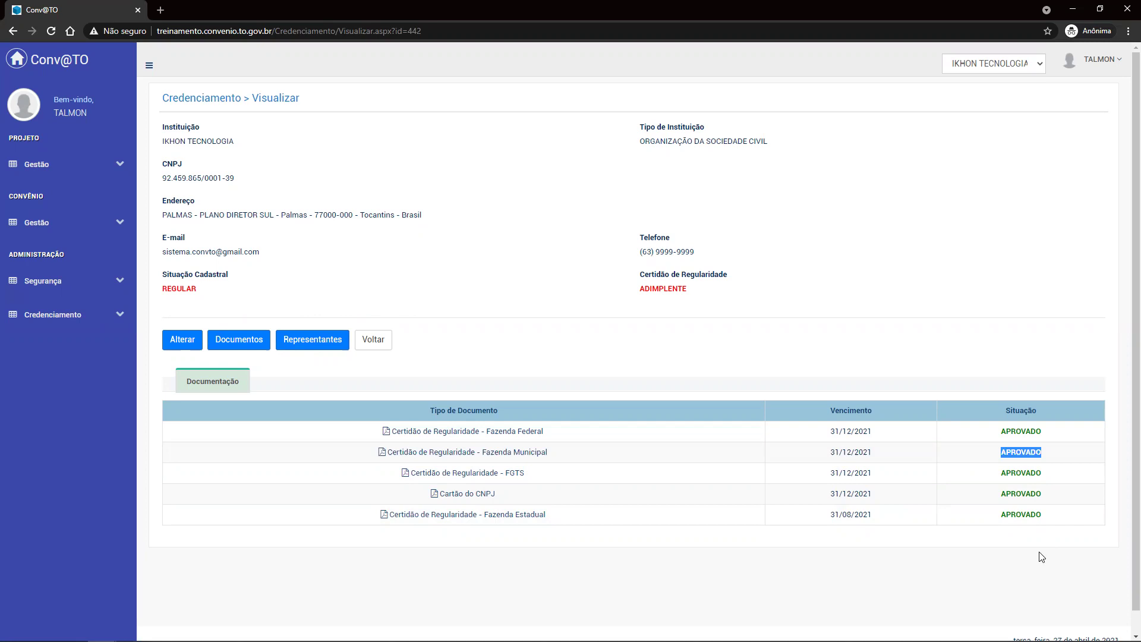
{"action": "double_click", "coordinate": [1018, 410]}
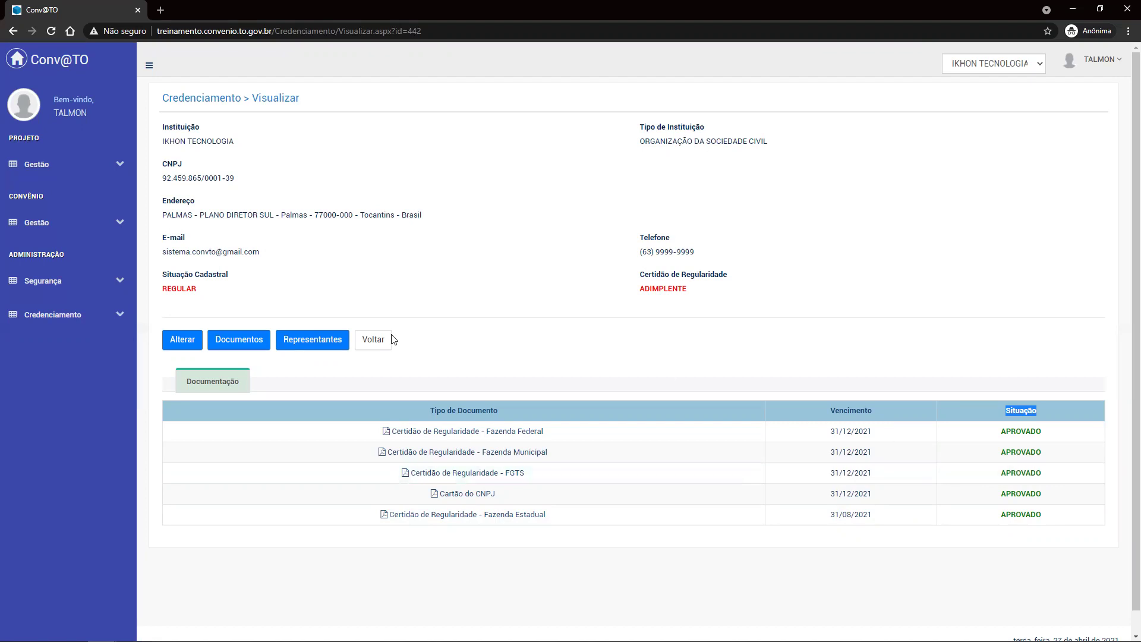
- Highlight the REGULAR registration status, then reopen IKHON TECNOLOGIA's accreditation details
{"action": "triple_click", "coordinate": [174, 287]}
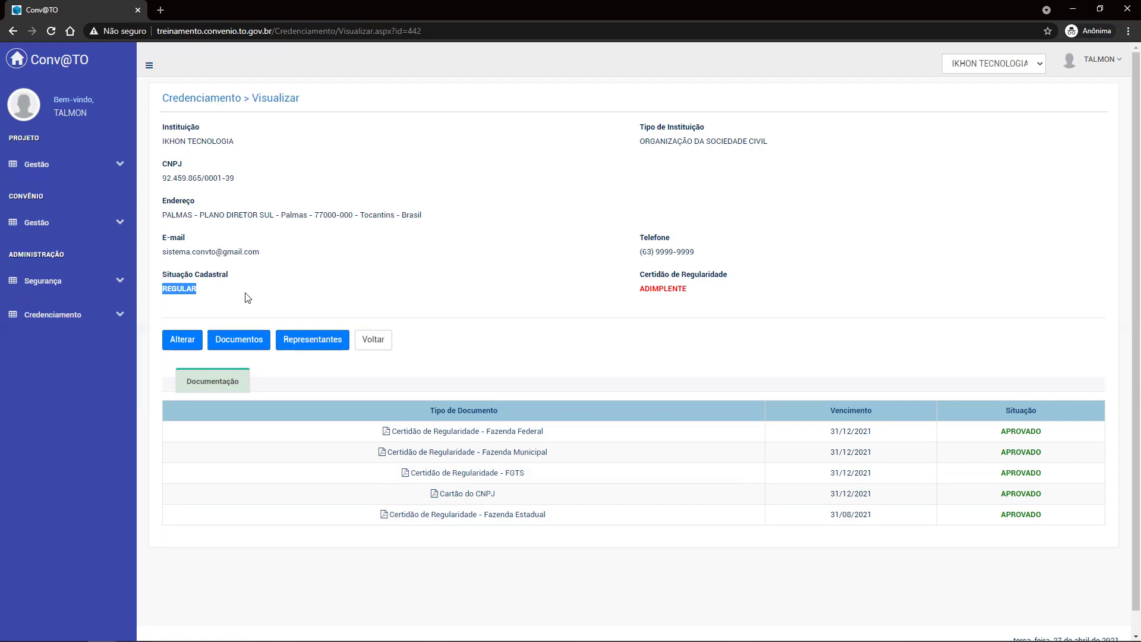
{"action": "left_click", "coordinate": [302, 376]}
{"action": "left_click_drag", "start_coordinate": [165, 288], "coordinate": [233, 290]}
{"action": "left_click", "coordinate": [375, 343]}
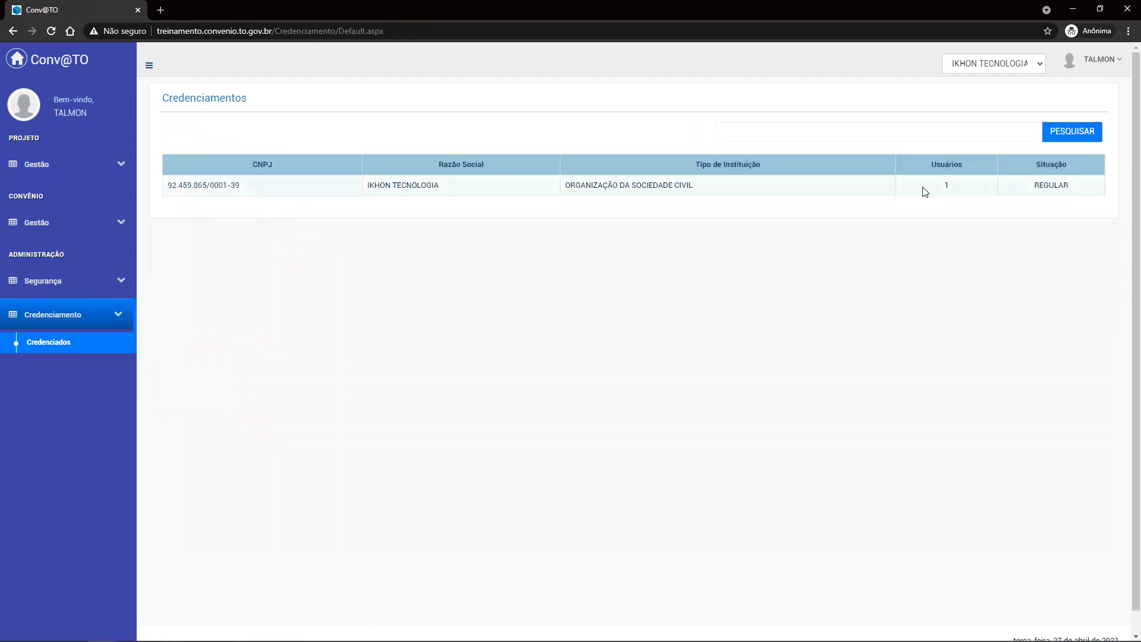
{"action": "double_click", "coordinate": [1040, 184]}
{"action": "left_click", "coordinate": [219, 188]}
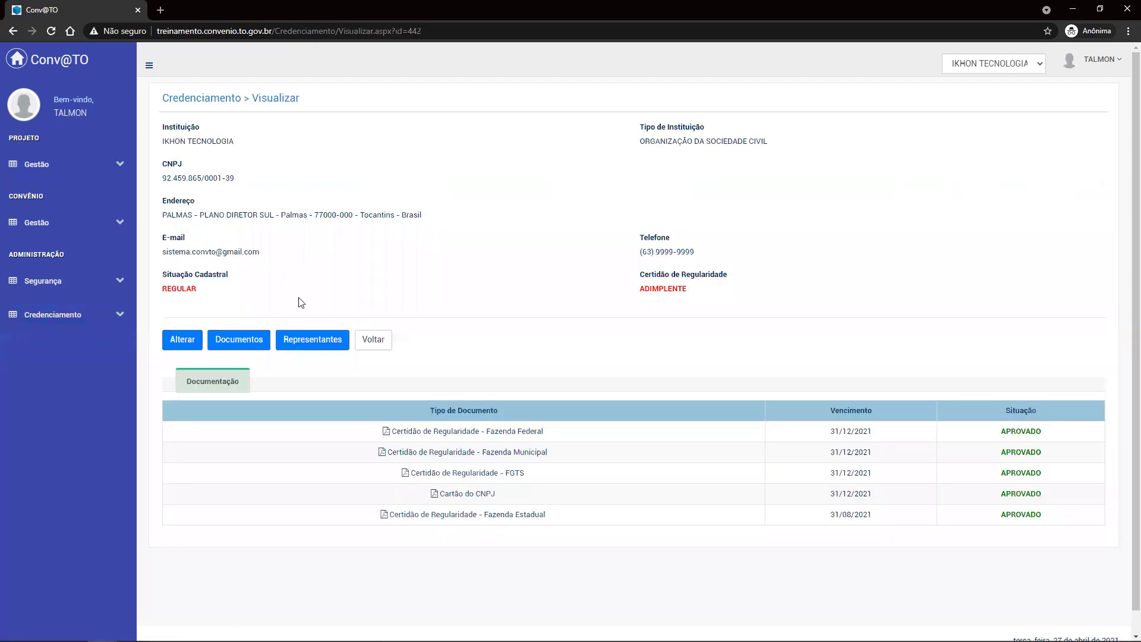
- Highlight the institution name IKHON TECNOLOGIA on the accreditation page
{"action": "left_click_drag", "start_coordinate": [168, 141], "coordinate": [242, 157]}
{"action": "left_click", "coordinate": [181, 158]}
{"action": "left_click_drag", "start_coordinate": [165, 142], "coordinate": [259, 144]}
{"action": "left_click", "coordinate": [261, 167]}
{"action": "left_click_drag", "start_coordinate": [163, 143], "coordinate": [242, 145]}
{"action": "left_click", "coordinate": [245, 155]}
{"action": "triple_click", "coordinate": [248, 152]}
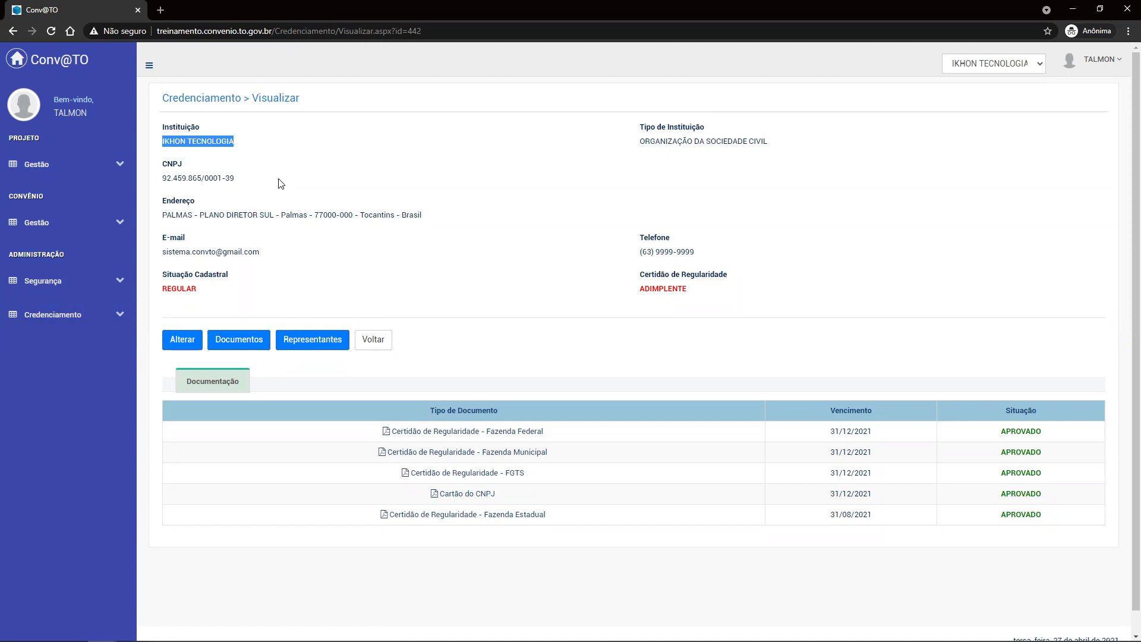
- Highlight the REGULAR registration status repeatedly to point it out
{"action": "double_click", "coordinate": [184, 290]}
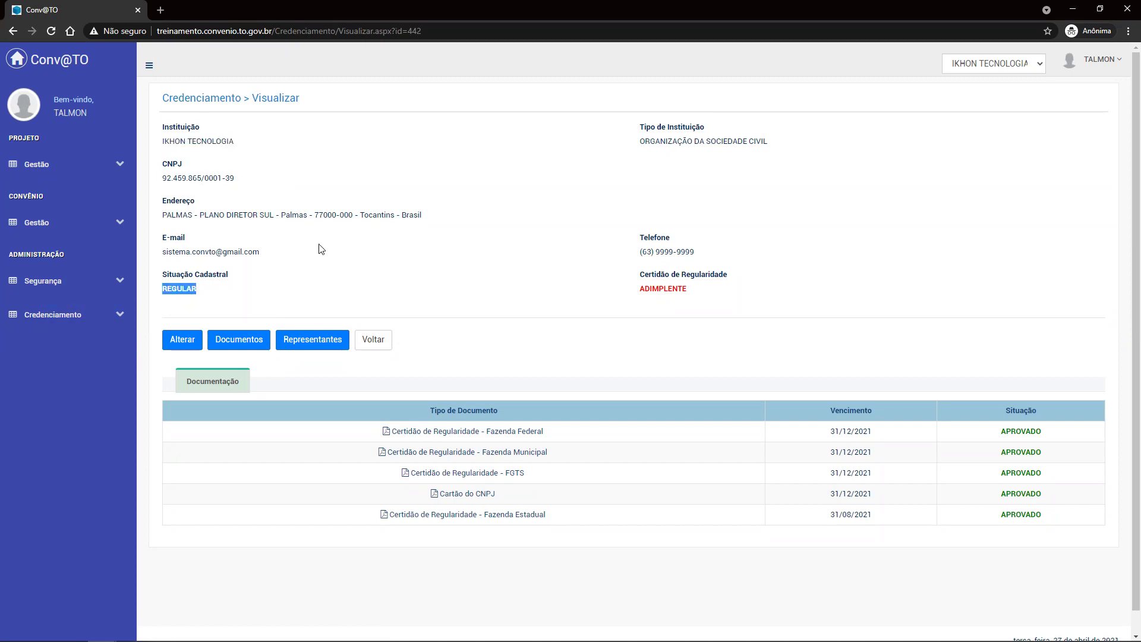
{"action": "left_click", "coordinate": [237, 280]}
{"action": "double_click", "coordinate": [179, 289]}
{"action": "left_click", "coordinate": [270, 265]}
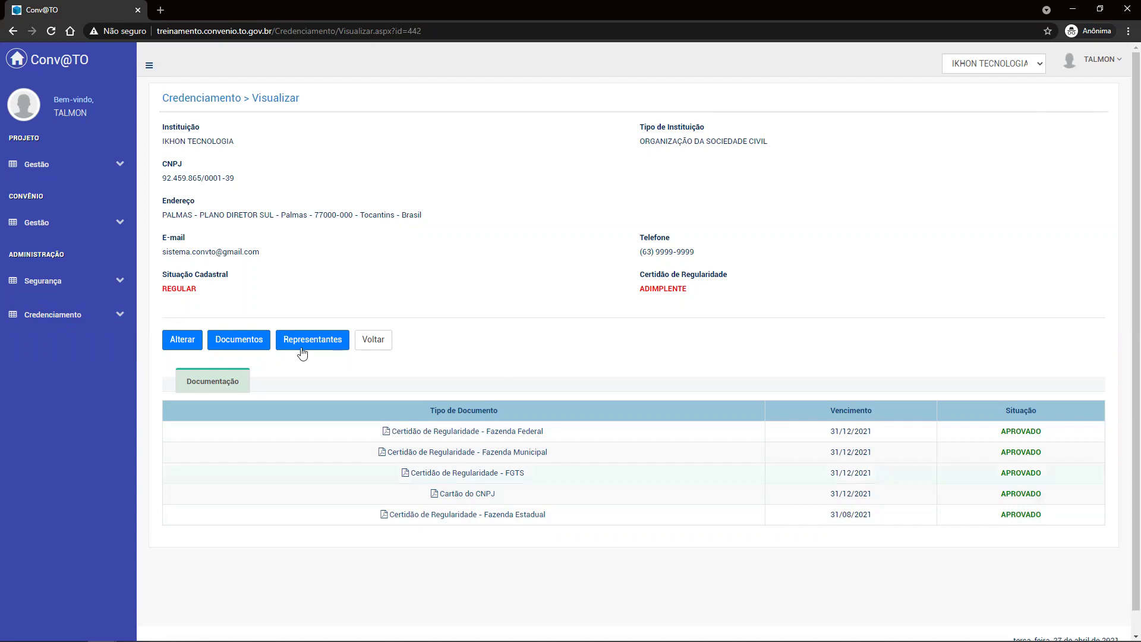
{"action": "left_click_drag", "start_coordinate": [164, 290], "coordinate": [220, 291]}
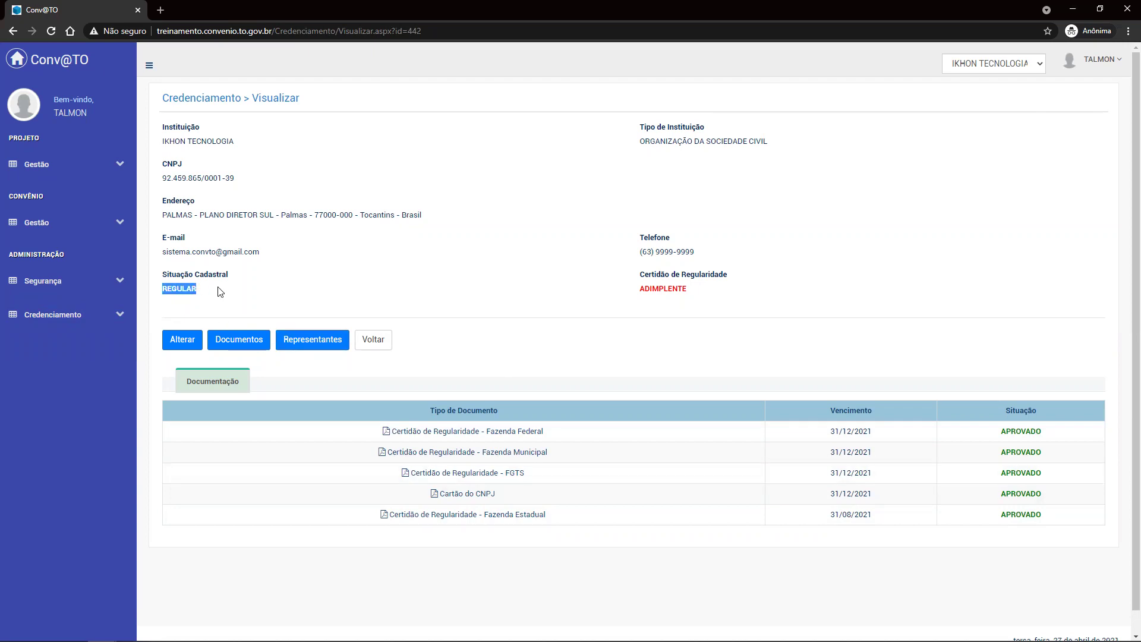
{"action": "left_click", "coordinate": [218, 291]}
{"action": "double_click", "coordinate": [183, 290]}
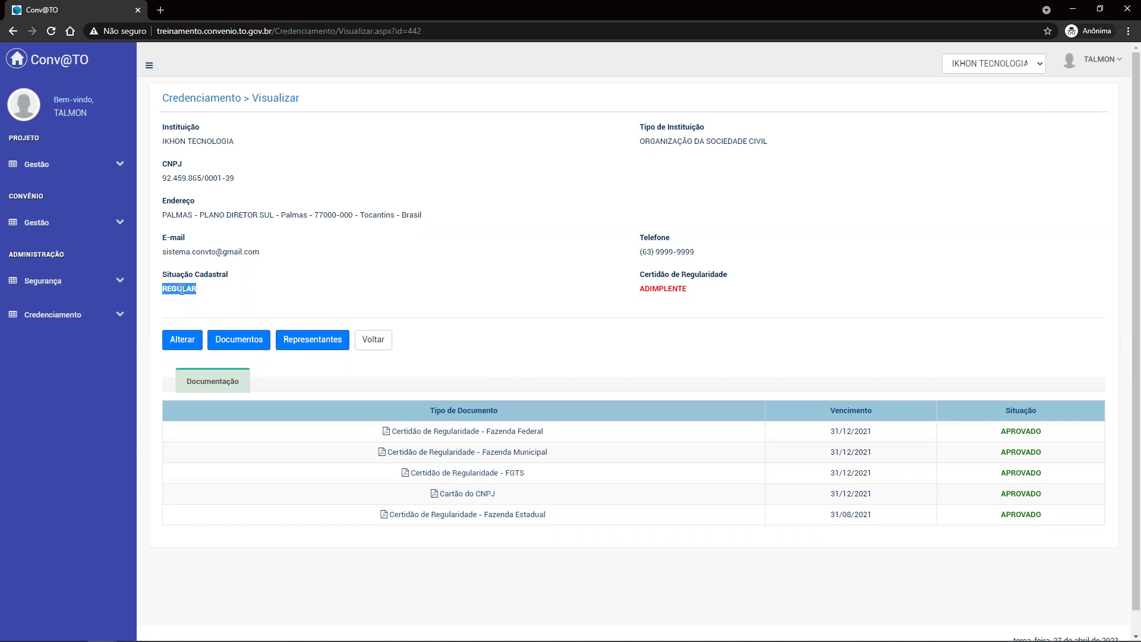
{"action": "left_click", "coordinate": [250, 294]}
- Highlight the Certidão de Regularidade label and its ADIMPLENTE status
{"action": "triple_click", "coordinate": [669, 277]}
{"action": "left_click", "coordinate": [657, 293]}
{"action": "left_click_drag", "start_coordinate": [639, 291], "coordinate": [693, 293]}
{"action": "left_click", "coordinate": [652, 291]}
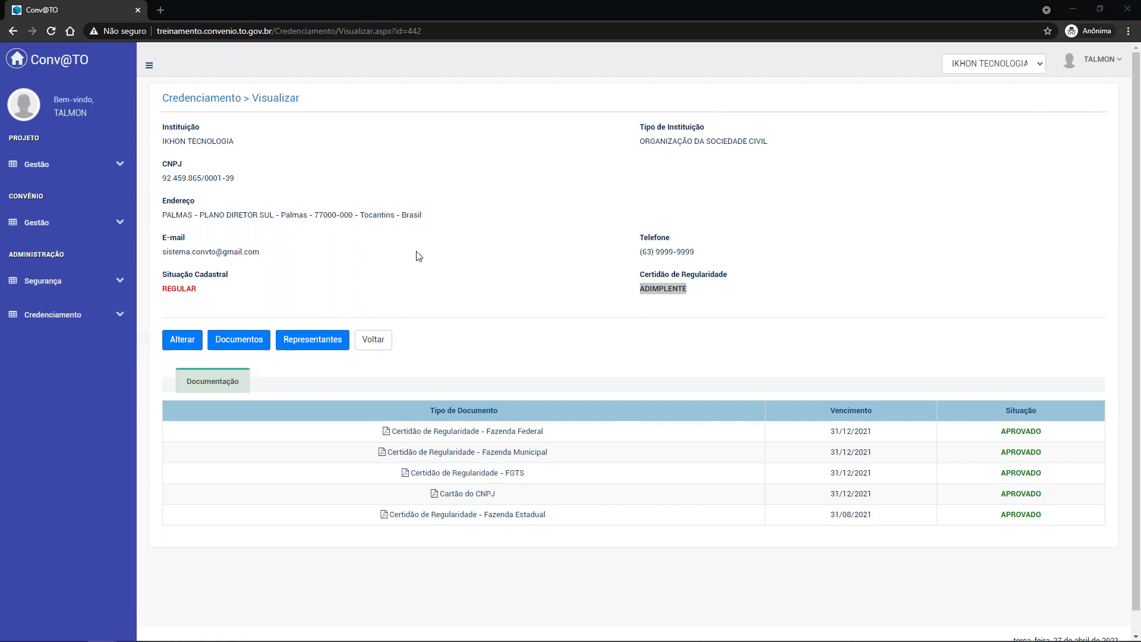
{"action": "left_click", "coordinate": [627, 296]}
{"action": "double_click", "coordinate": [693, 301]}
{"action": "left_click", "coordinate": [684, 301]}
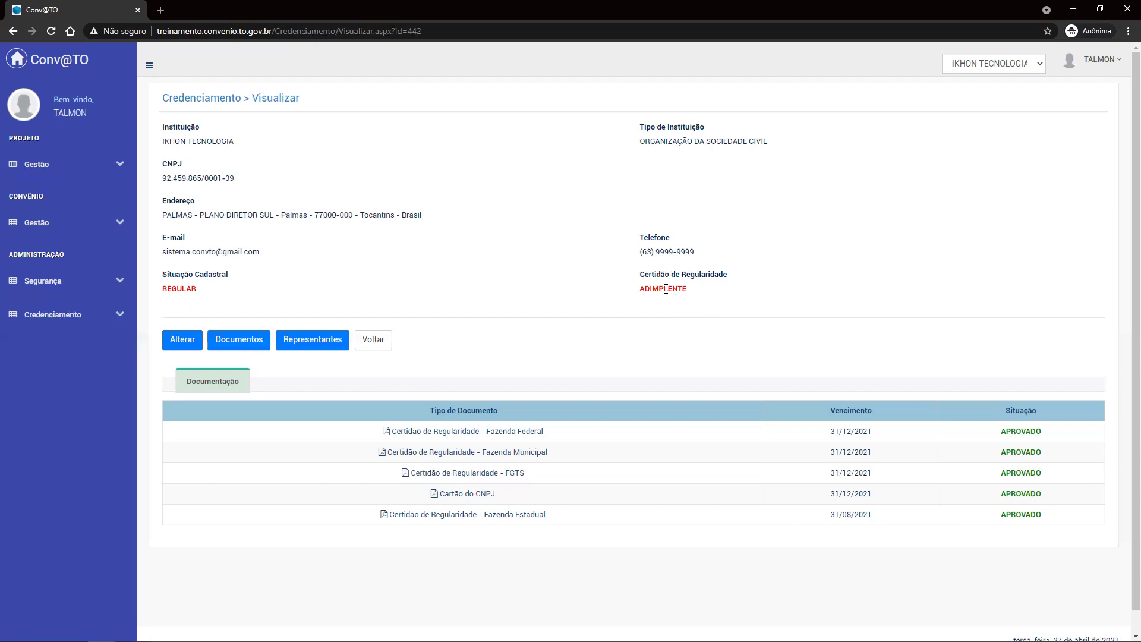
{"action": "double_click", "coordinate": [665, 289]}
- Point out the institution's address line, then the ADIMPLENTE status again
{"action": "left_click", "coordinate": [410, 218]}
{"action": "left_click_drag", "start_coordinate": [427, 219], "coordinate": [179, 202]}
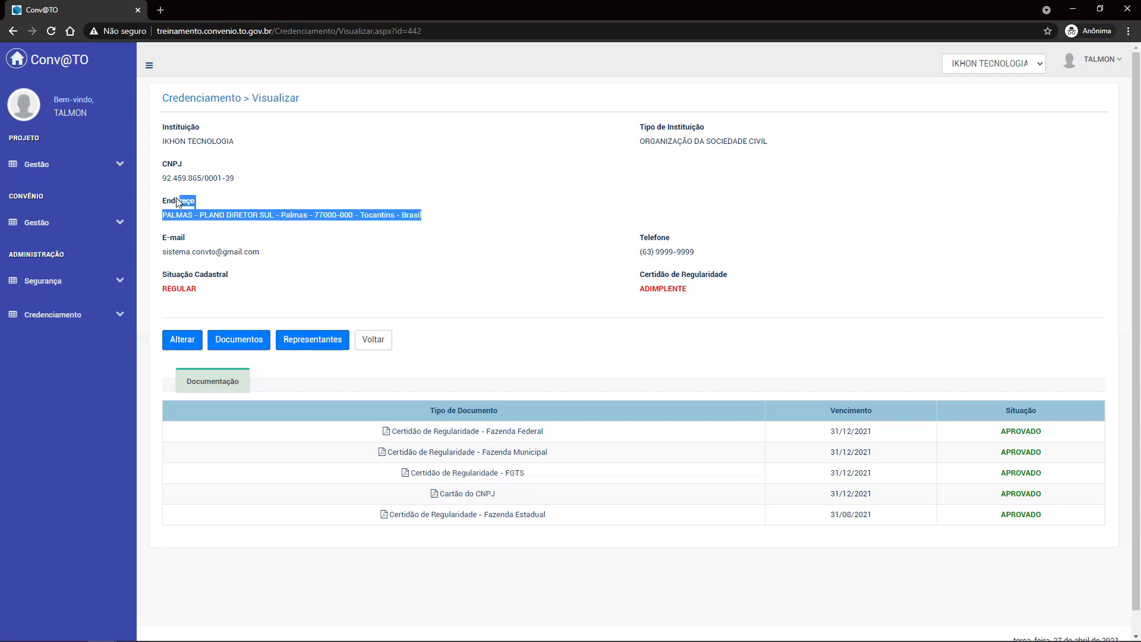
{"action": "left_click", "coordinate": [296, 193]}
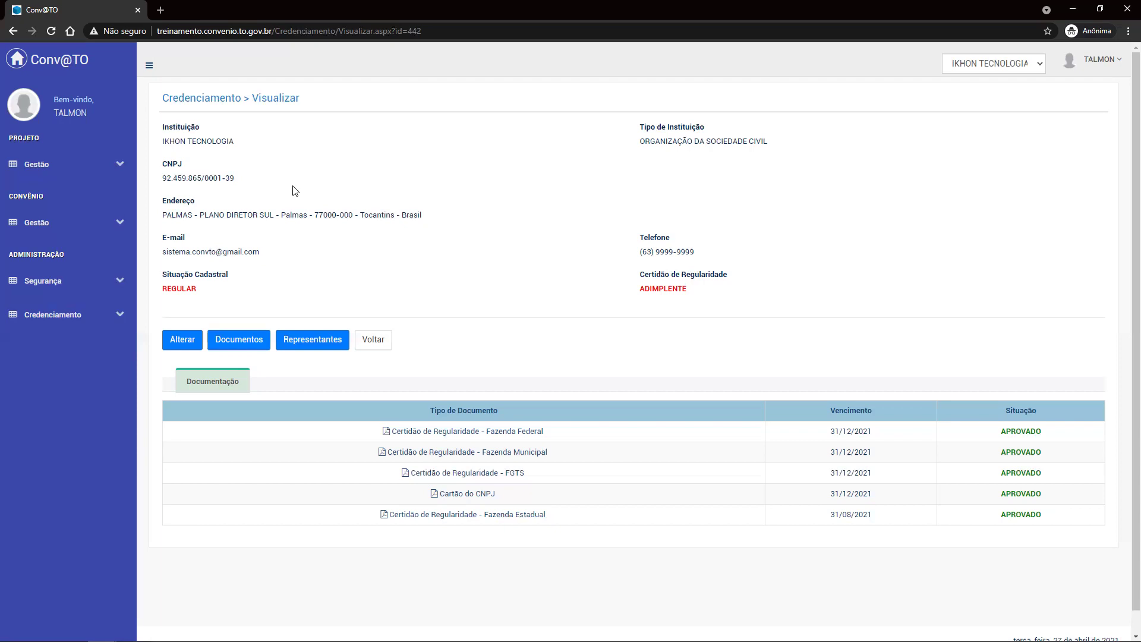
{"action": "double_click", "coordinate": [660, 288]}
{"action": "left_click", "coordinate": [655, 310]}
- Tick 'Adicionar documentos no credenciamento' in the Notion training checklist
{"action": "key", "text": "alt+Tab"}
{"action": "left_click", "coordinate": [398, 265]}
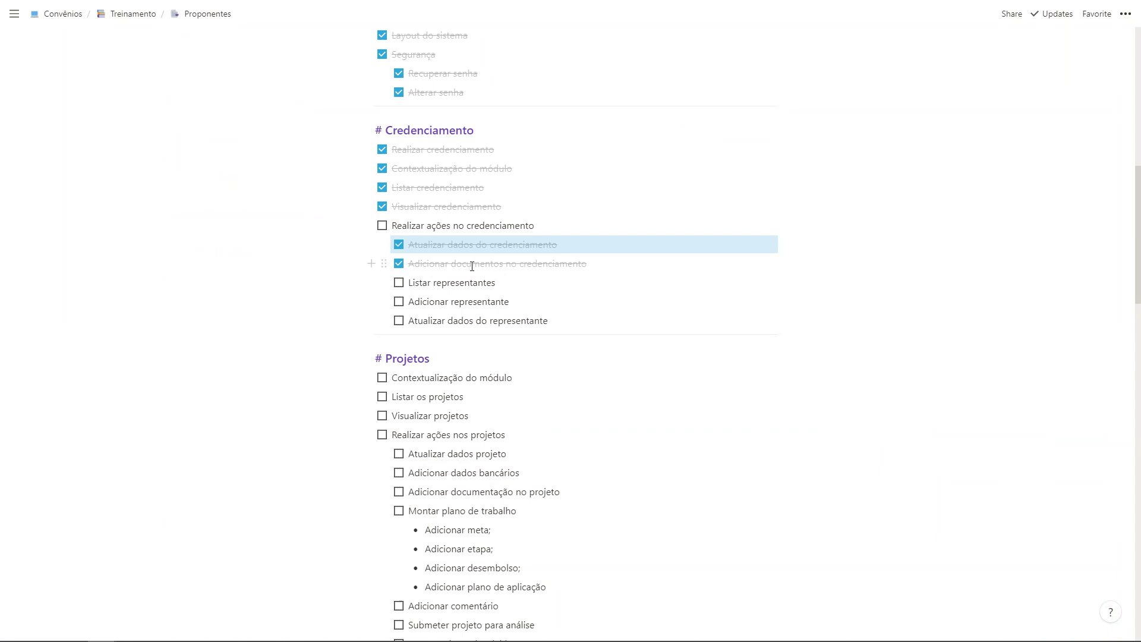
{"action": "key", "text": "alt+Tab"}
- Open IKHON TECNOLOGIA's Representantes list in Conv@TO
{"action": "left_click_drag", "start_coordinate": [418, 285], "coordinate": [475, 283]}
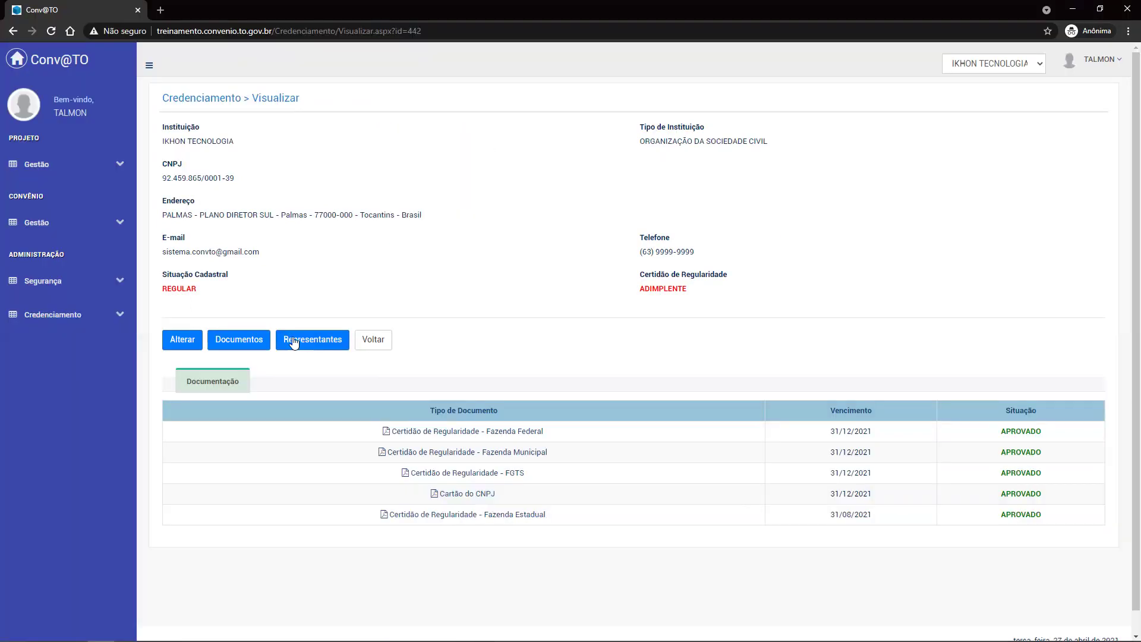
{"action": "left_click", "coordinate": [310, 340]}
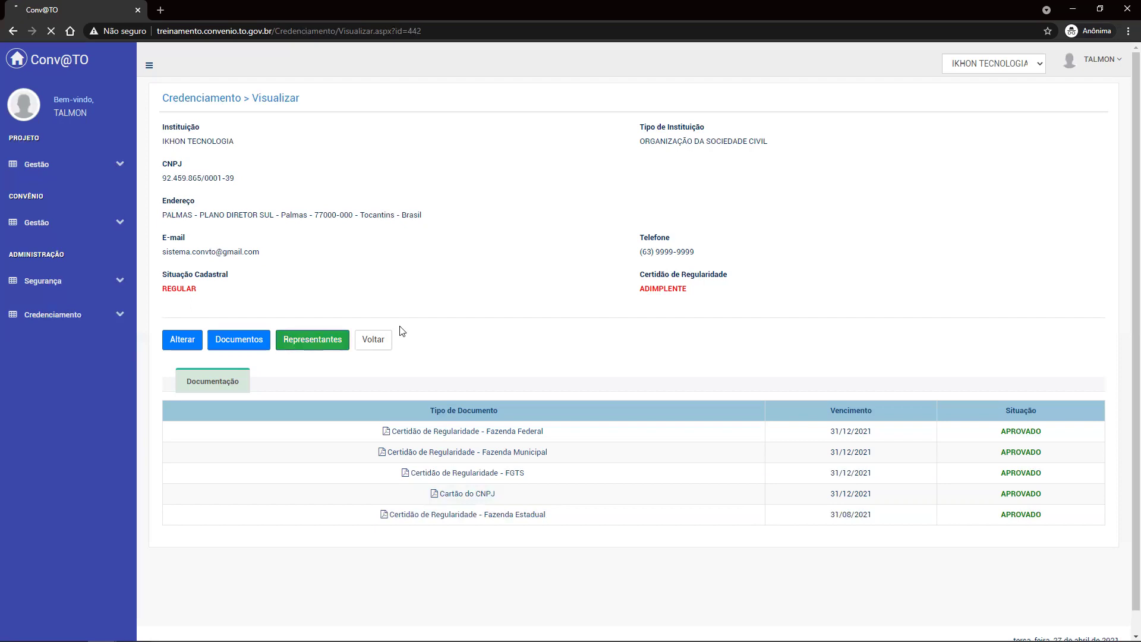
{"action": "left_click_drag", "start_coordinate": [660, 242], "coordinate": [723, 243]}
{"action": "left_click", "coordinate": [570, 299]}
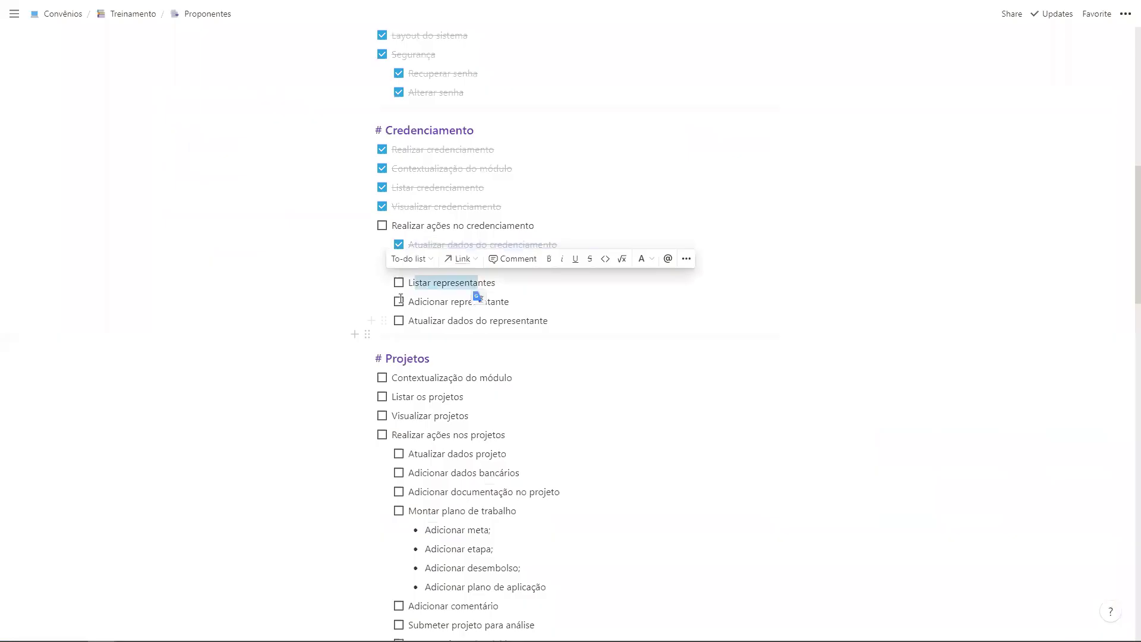
- Tick 'Listar representantes' in Notion and bring up the new representative form
{"action": "left_click", "coordinate": [398, 283]}
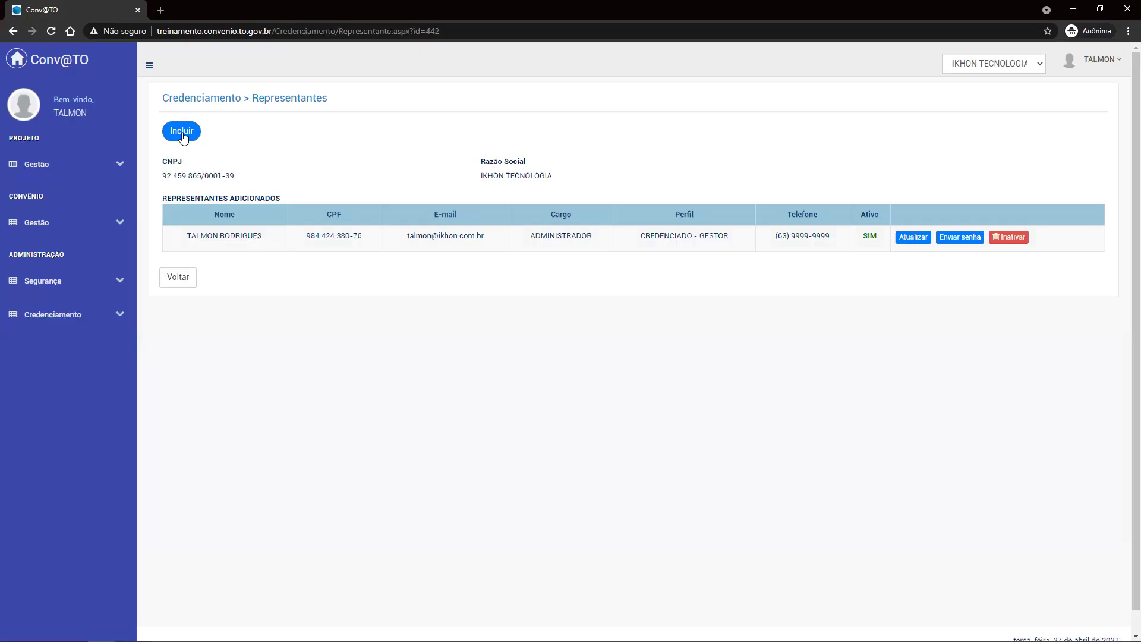
{"action": "left_click", "coordinate": [178, 131]}
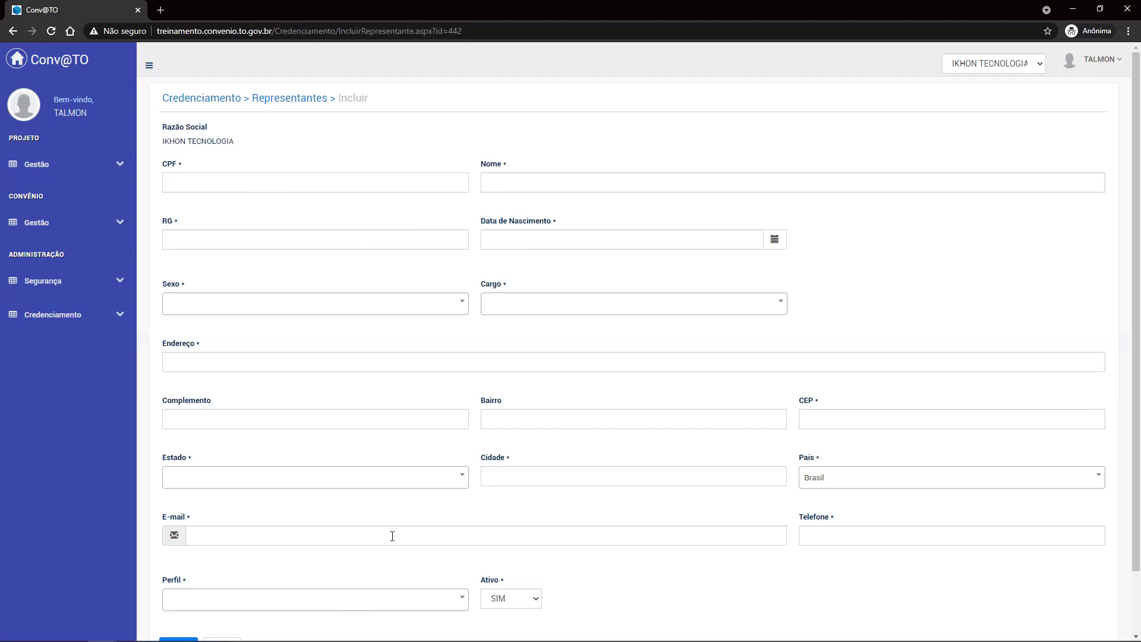
- Inspect the company dropdown on the representative form without changing it
{"action": "scroll", "coordinate": [392, 536], "scroll_direction": "down", "scroll_amount": 1}
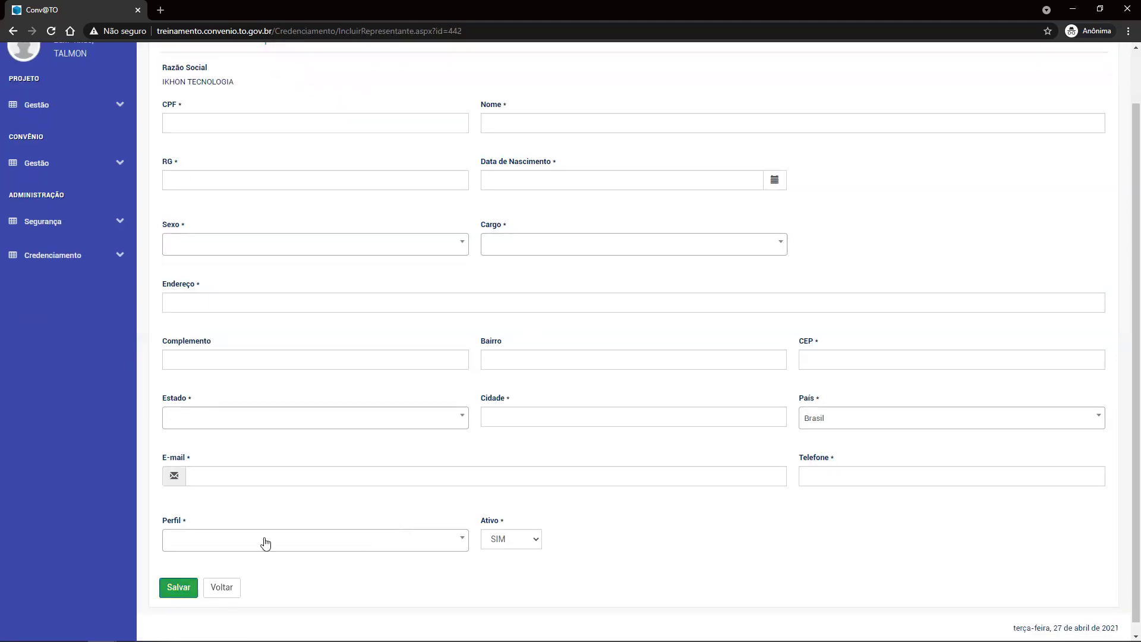
{"action": "scroll", "coordinate": [196, 238], "scroll_direction": "up", "scroll_amount": 1}
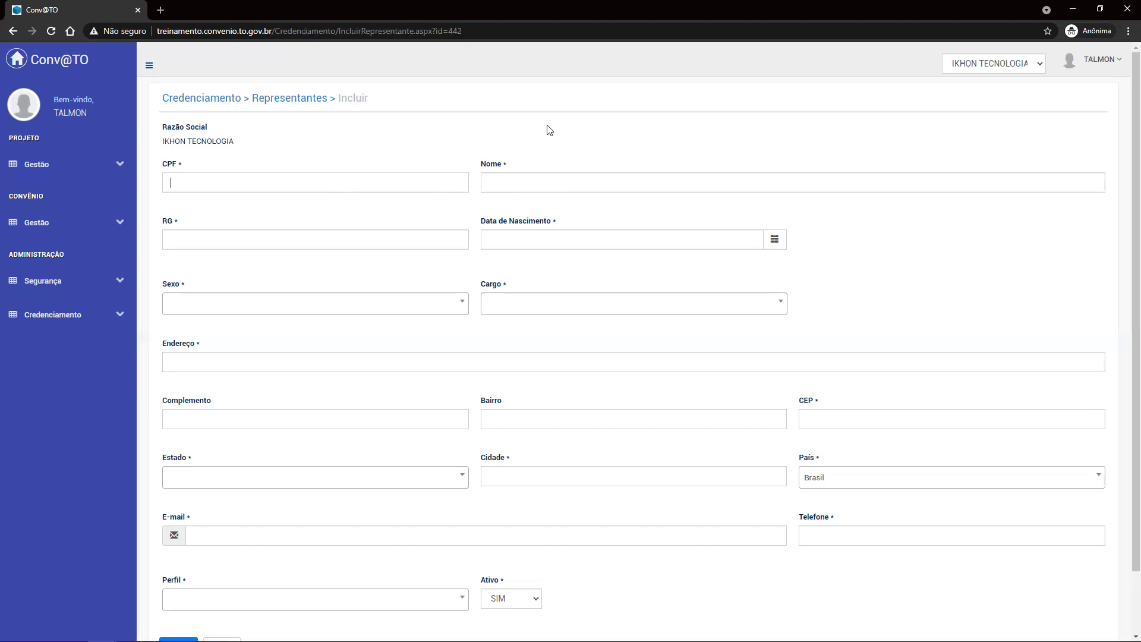
{"action": "left_click", "coordinate": [980, 67]}
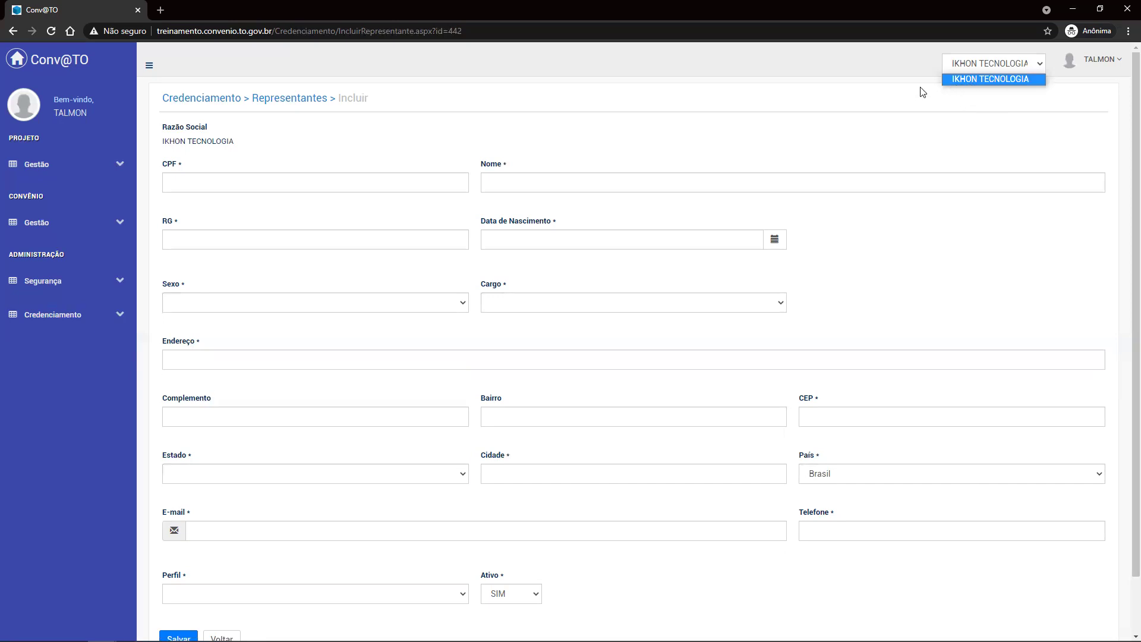
{"action": "left_click", "coordinate": [727, 92]}
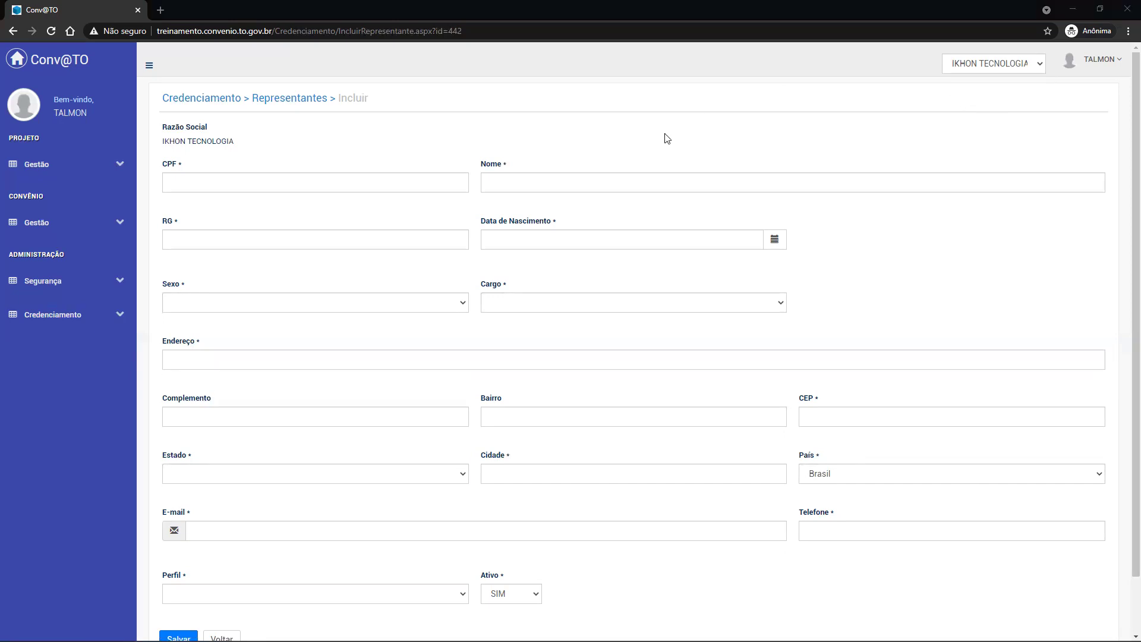
- Tick 'Adicionar representante' in the Notion checklist and return to the form
{"action": "key", "text": "alt+Tab"}
{"action": "left_click", "coordinate": [399, 301]}
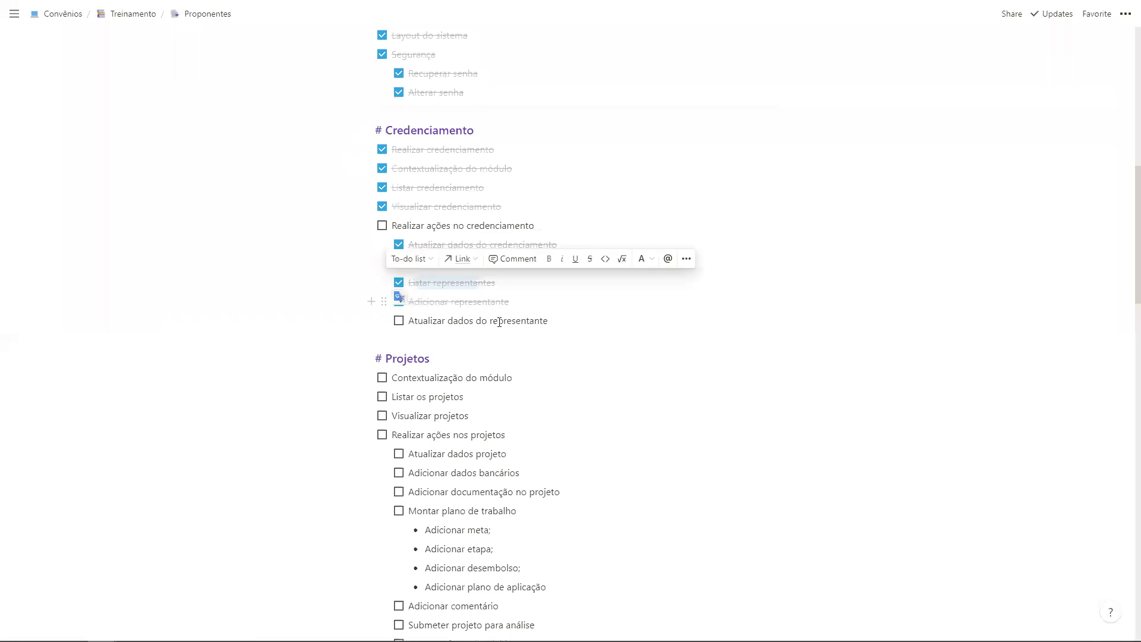
{"action": "key", "text": "alt+Tab"}
{"action": "scroll", "coordinate": [326, 400], "scroll_direction": "down", "scroll_amount": 2}
- Set the representative's Ativo status to NÃO on the edit form
{"action": "left_click", "coordinate": [222, 576]}
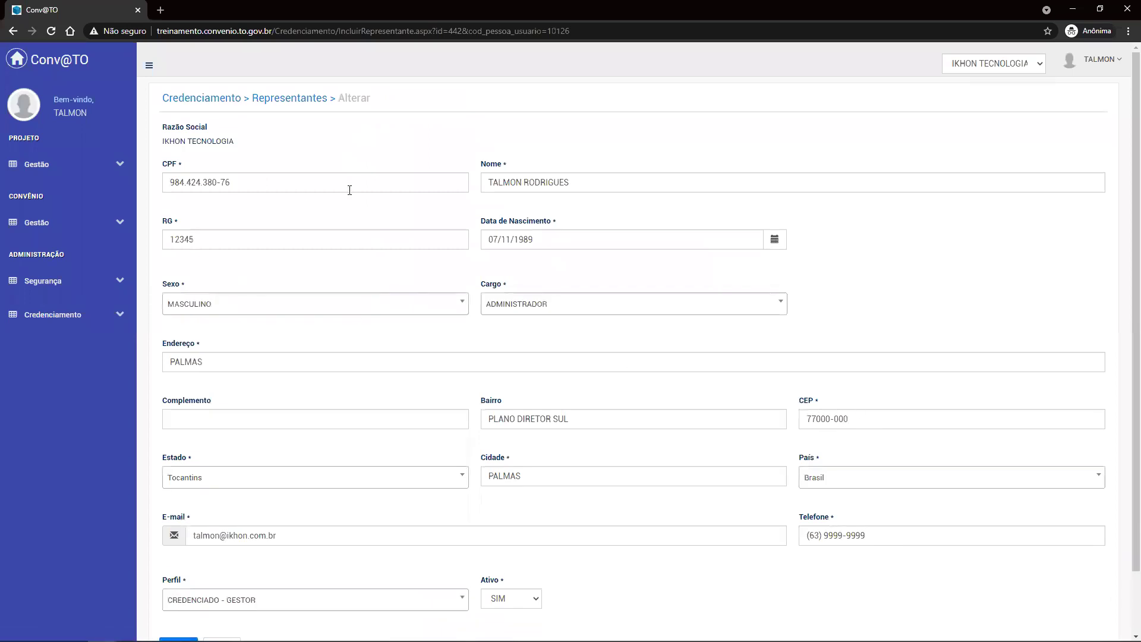
{"action": "scroll", "coordinate": [372, 255], "scroll_direction": "down", "scroll_amount": 1}
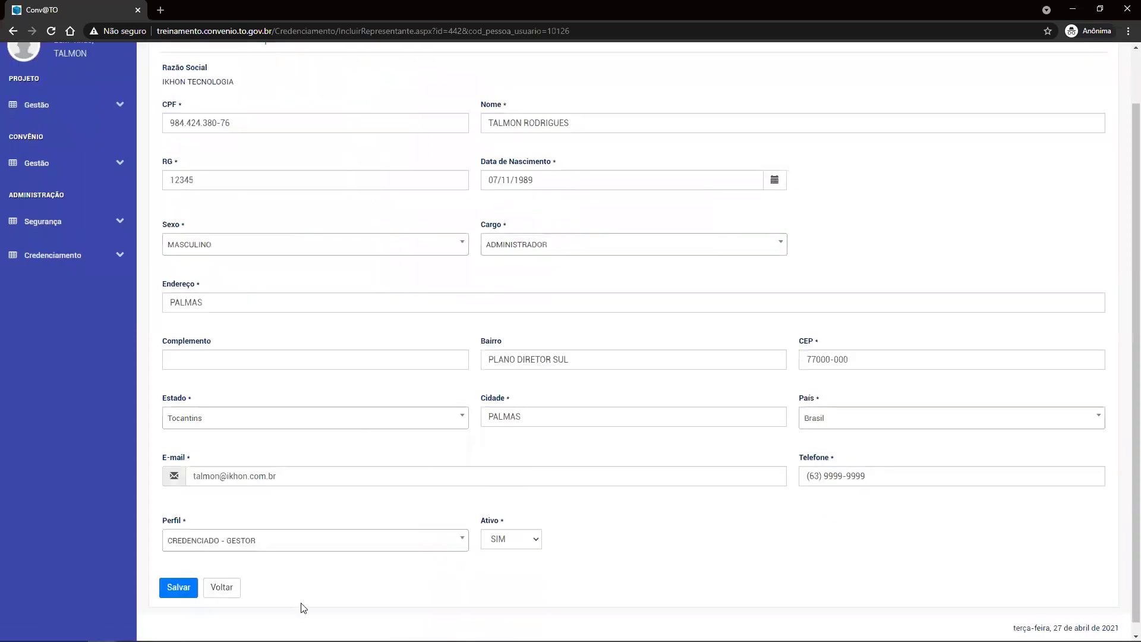
{"action": "left_click", "coordinate": [499, 539]}
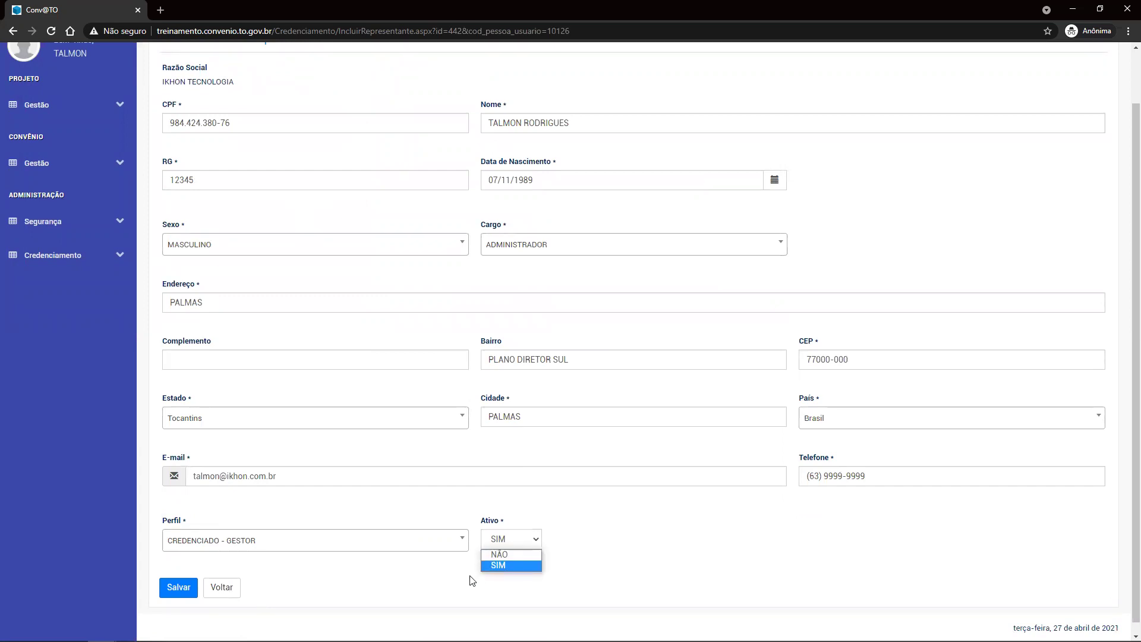
{"action": "scroll", "coordinate": [410, 521], "scroll_direction": "up", "scroll_amount": 1}
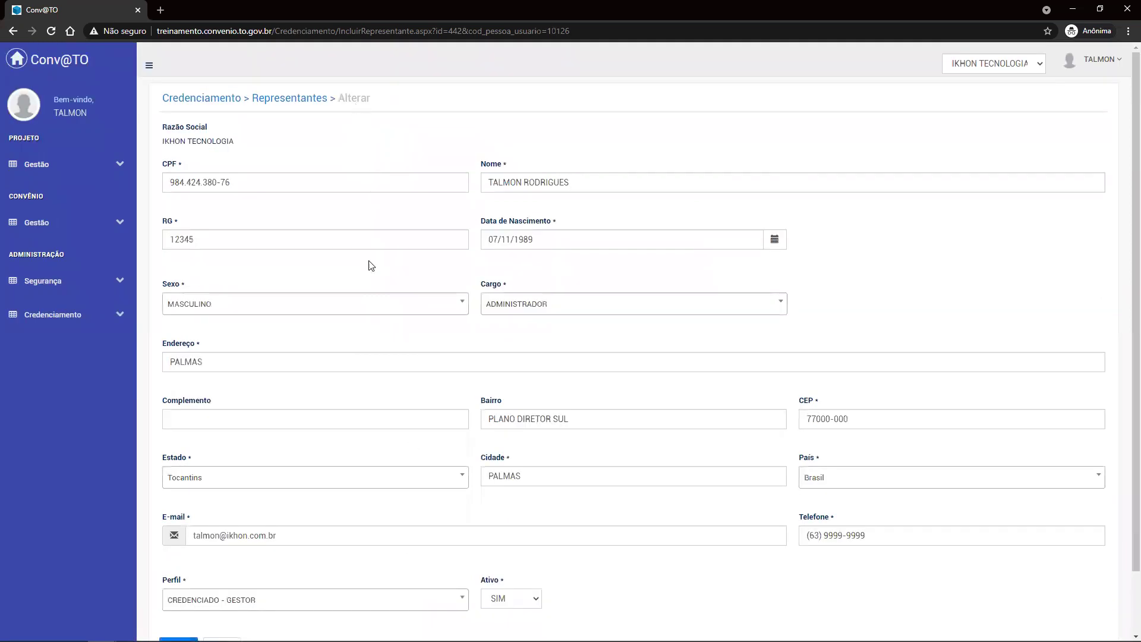
{"action": "scroll", "coordinate": [368, 245], "scroll_direction": "down", "scroll_amount": 1}
{"action": "left_click", "coordinate": [502, 531]}
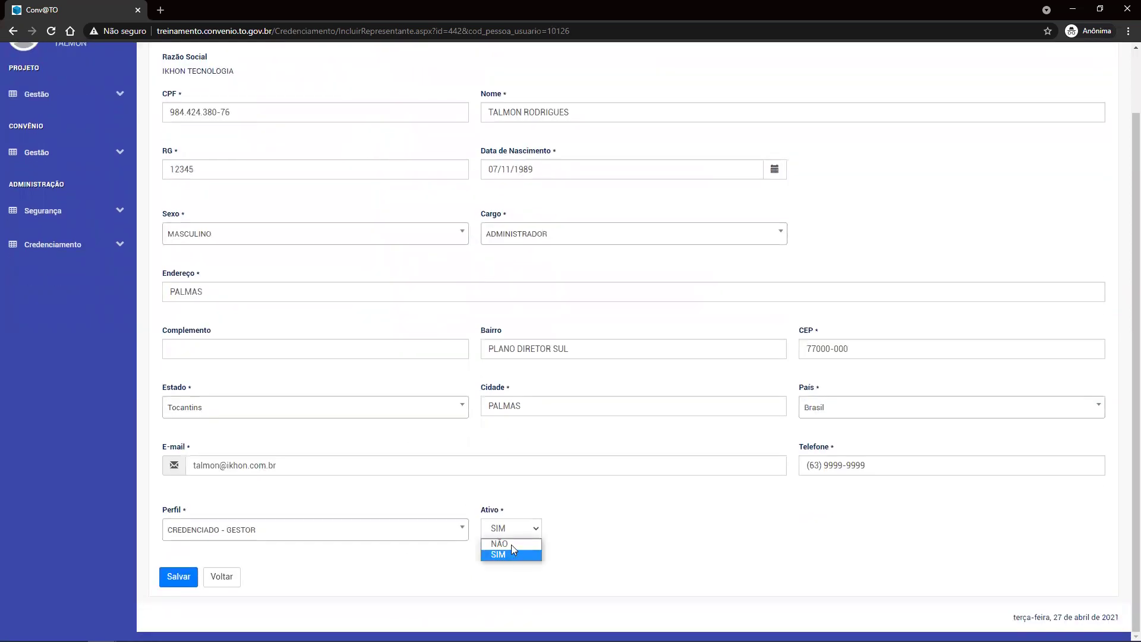
{"action": "left_click", "coordinate": [512, 544]}
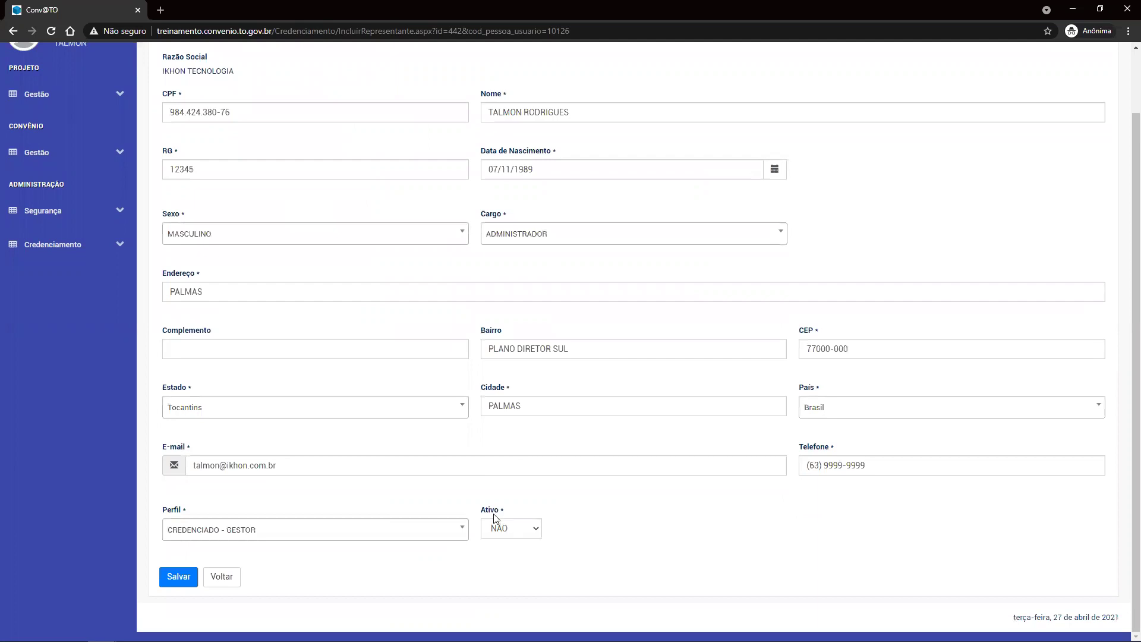
{"action": "scroll", "coordinate": [594, 476], "scroll_direction": "up", "scroll_amount": 1}
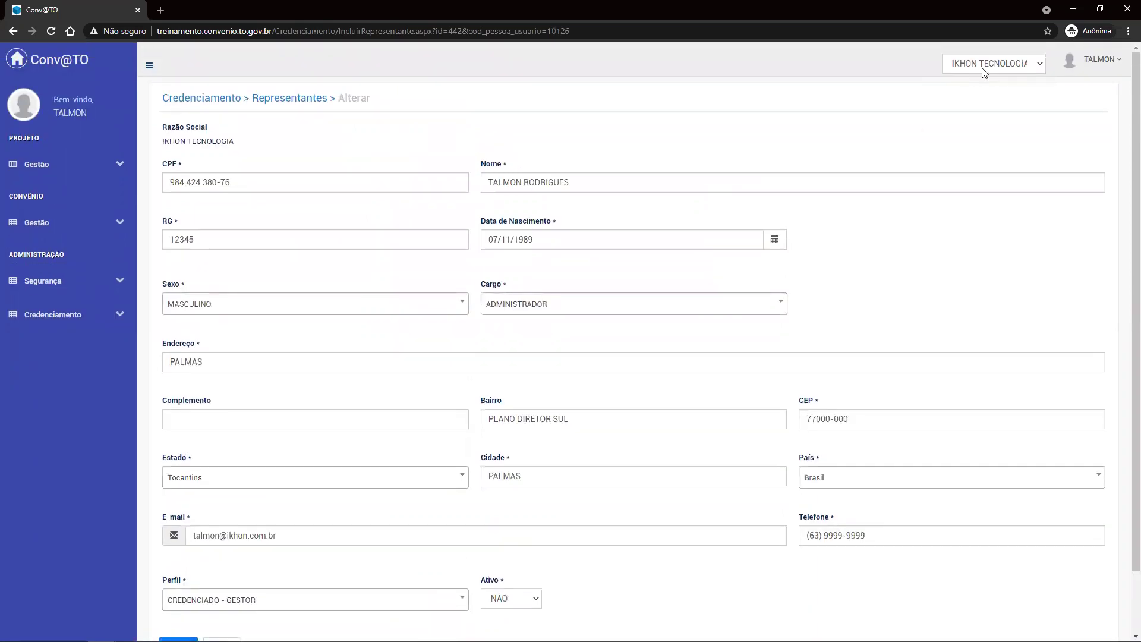
- Keep IKHON TECNOLOGIA as the institution and leave the form without saving
{"action": "left_click", "coordinate": [998, 67]}
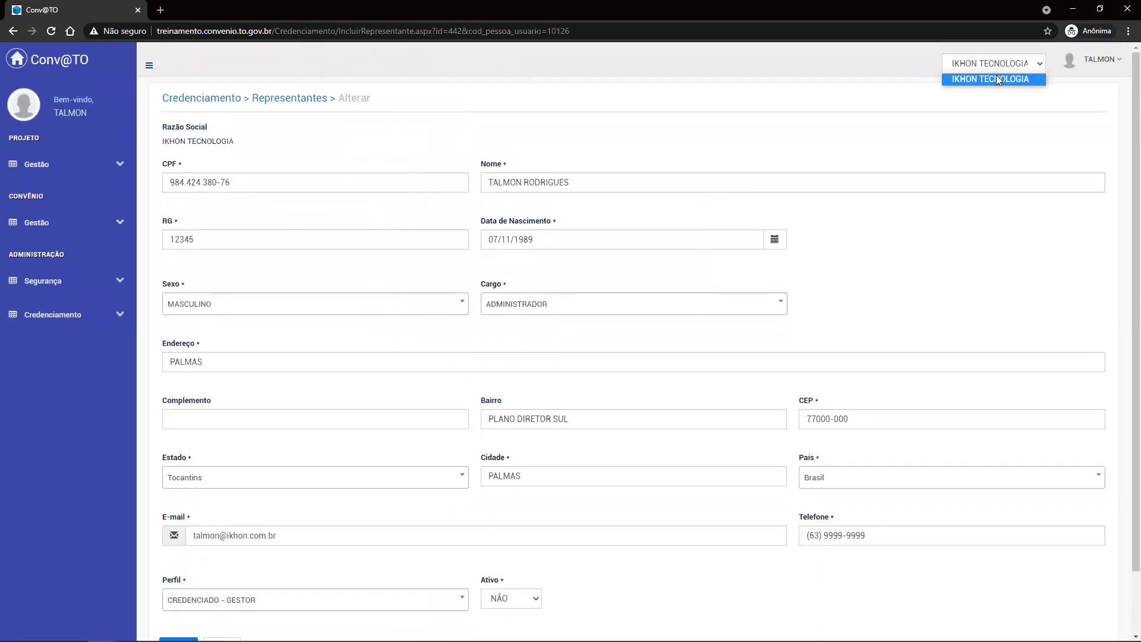
{"action": "left_click", "coordinate": [984, 110]}
{"action": "left_click_drag", "start_coordinate": [162, 143], "coordinate": [428, 250]}
{"action": "scroll", "coordinate": [428, 250], "scroll_direction": "down", "scroll_amount": 1}
{"action": "left_click", "coordinate": [221, 578]}
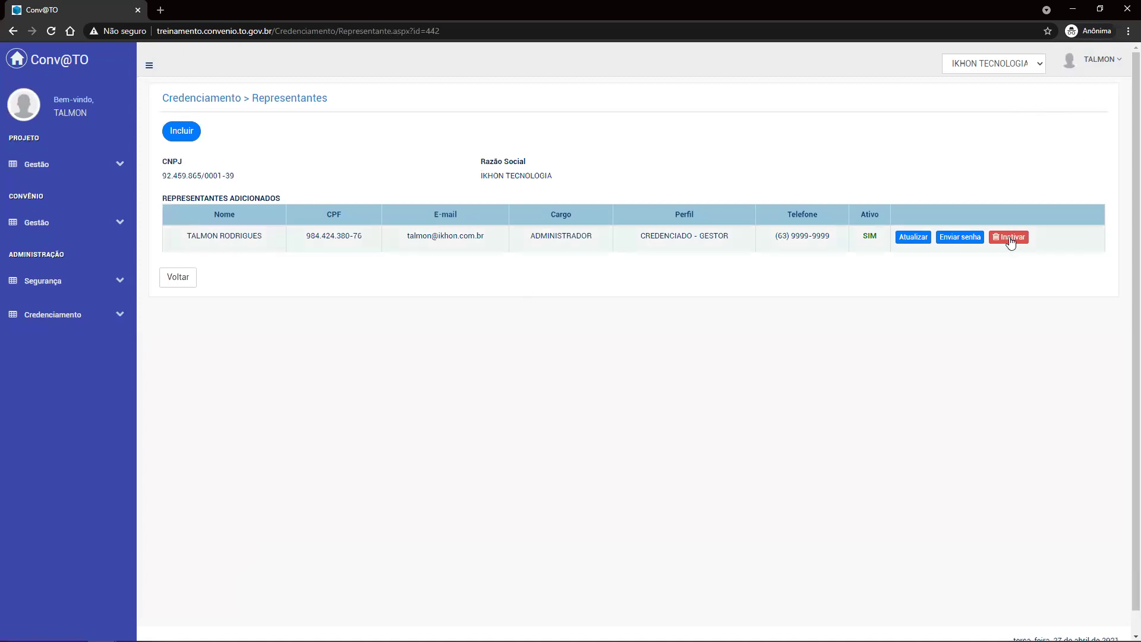
- Check the institution list unchanged and go back to the accreditation details
{"action": "left_click", "coordinate": [992, 66]}
{"action": "left_click", "coordinate": [967, 98]}
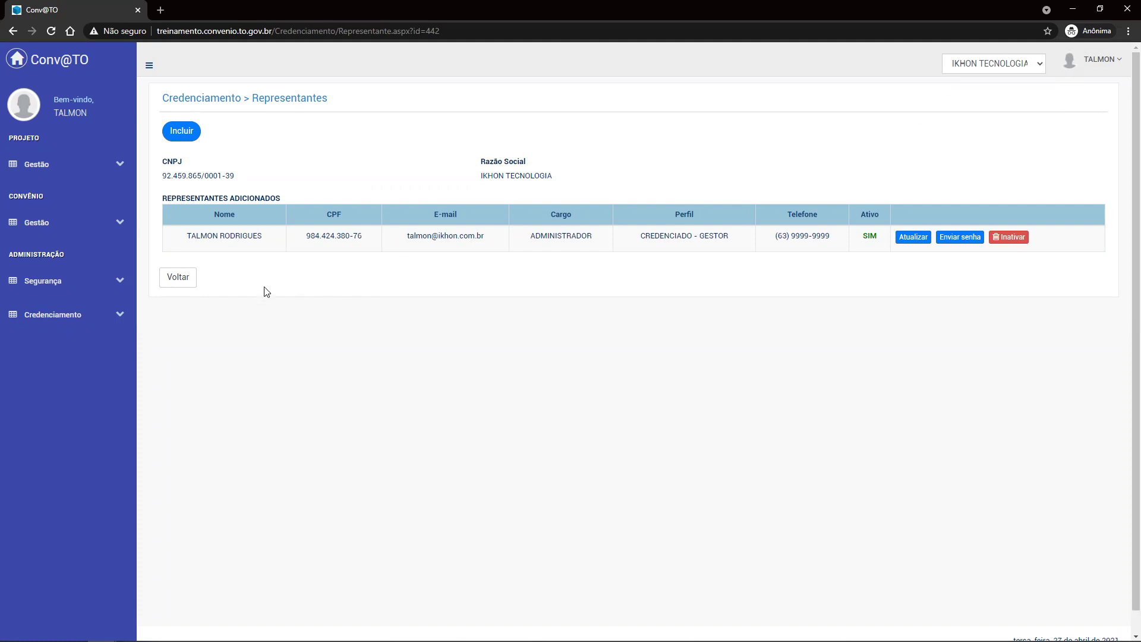
{"action": "left_click", "coordinate": [180, 278]}
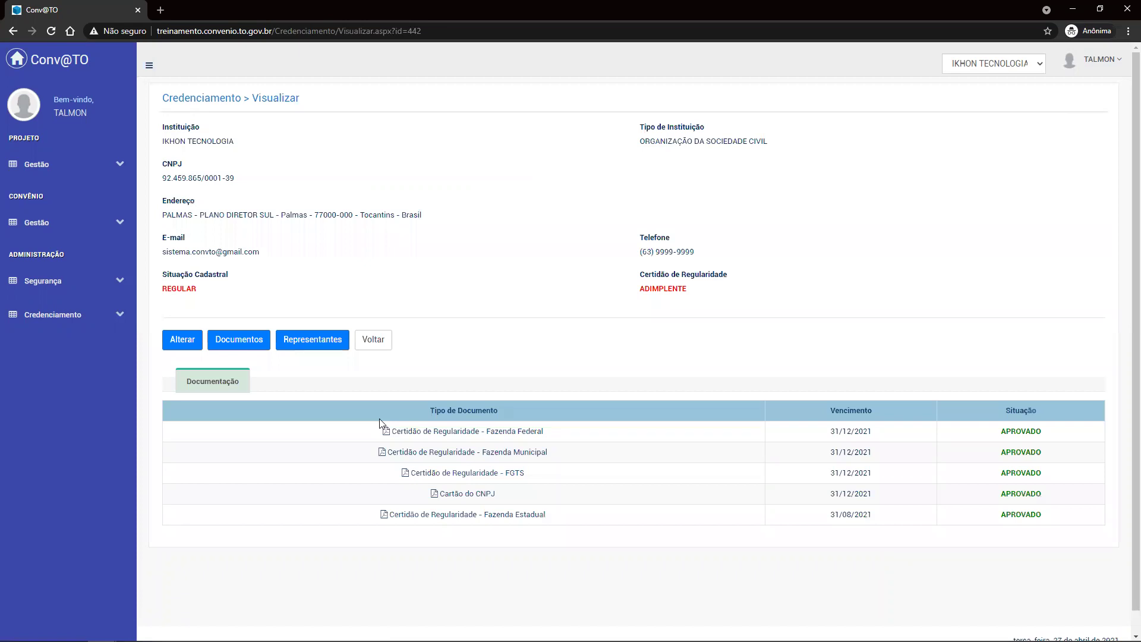
- Tick 'Atualizar dados do representante' in Notion, then switch to the administrator window
{"action": "key", "text": "alt+Tab"}
{"action": "left_click", "coordinate": [404, 322]}
{"action": "scroll", "coordinate": [585, 360], "scroll_direction": "down", "scroll_amount": 3}
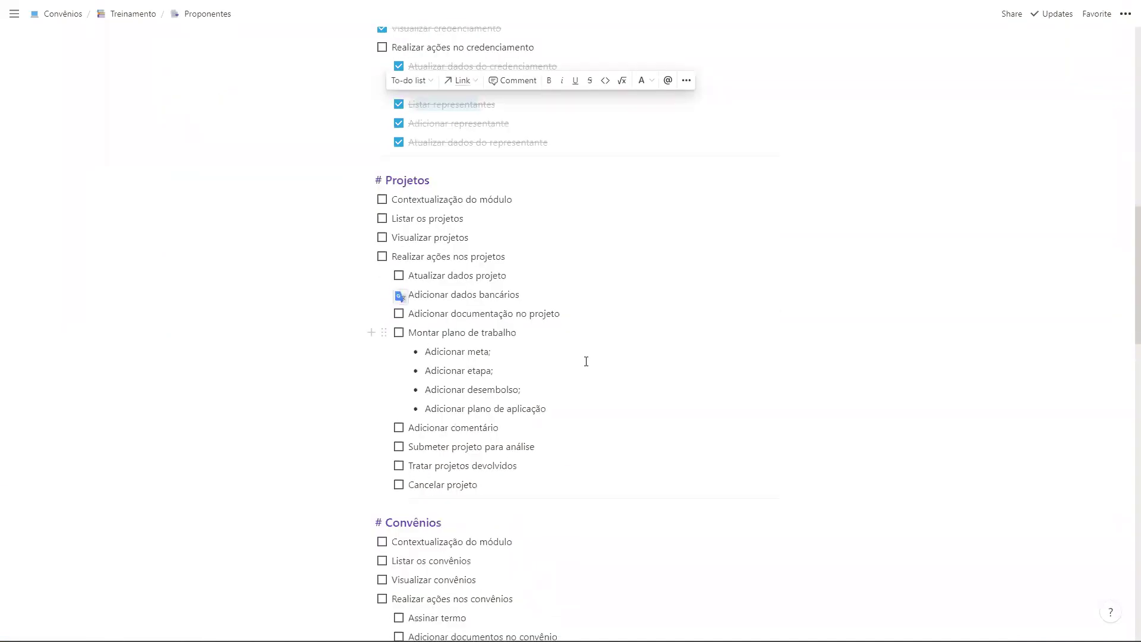
{"action": "key", "text": "alt+Tab"}
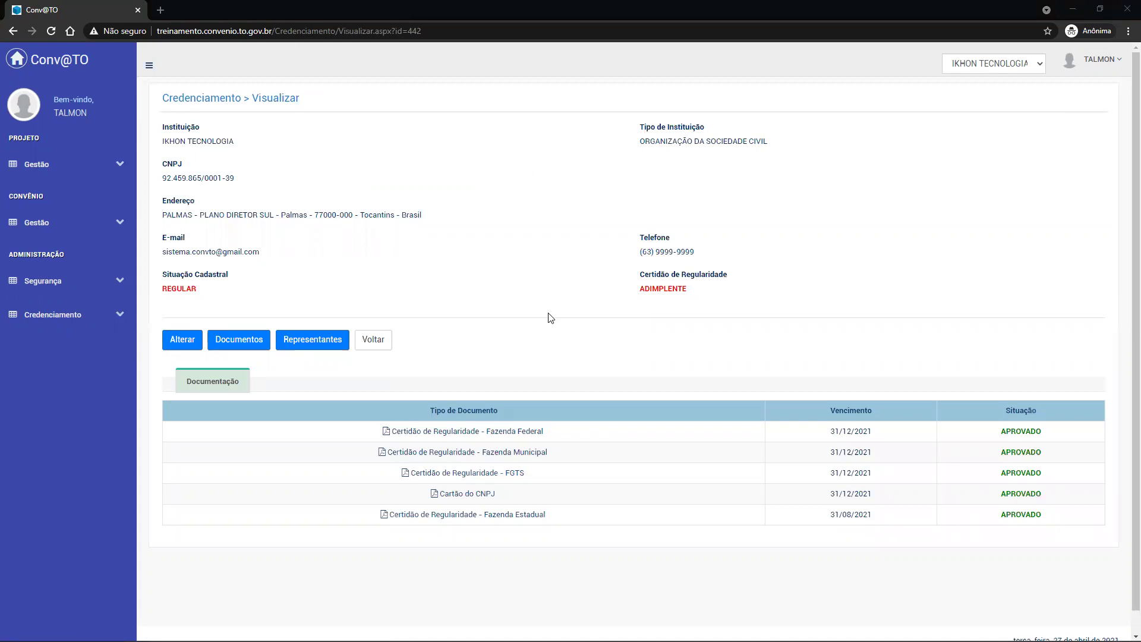
{"action": "key", "text": "alt+Tab"}
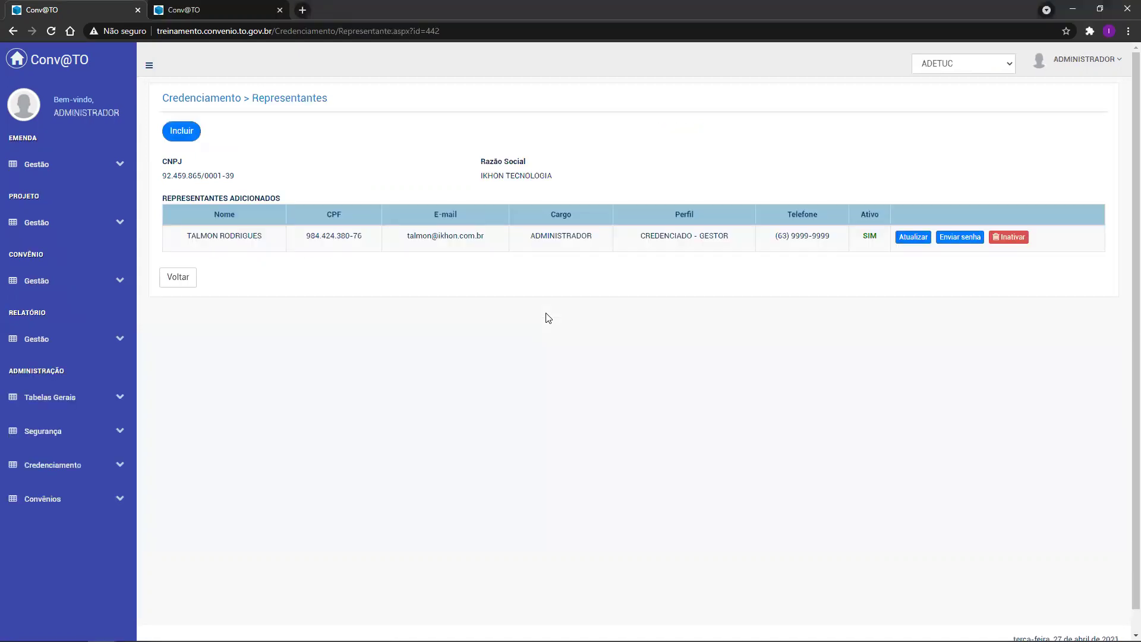
- Step back to the Credenciamentos list and highlight the listed institutions' names
{"action": "left_click", "coordinate": [181, 278]}
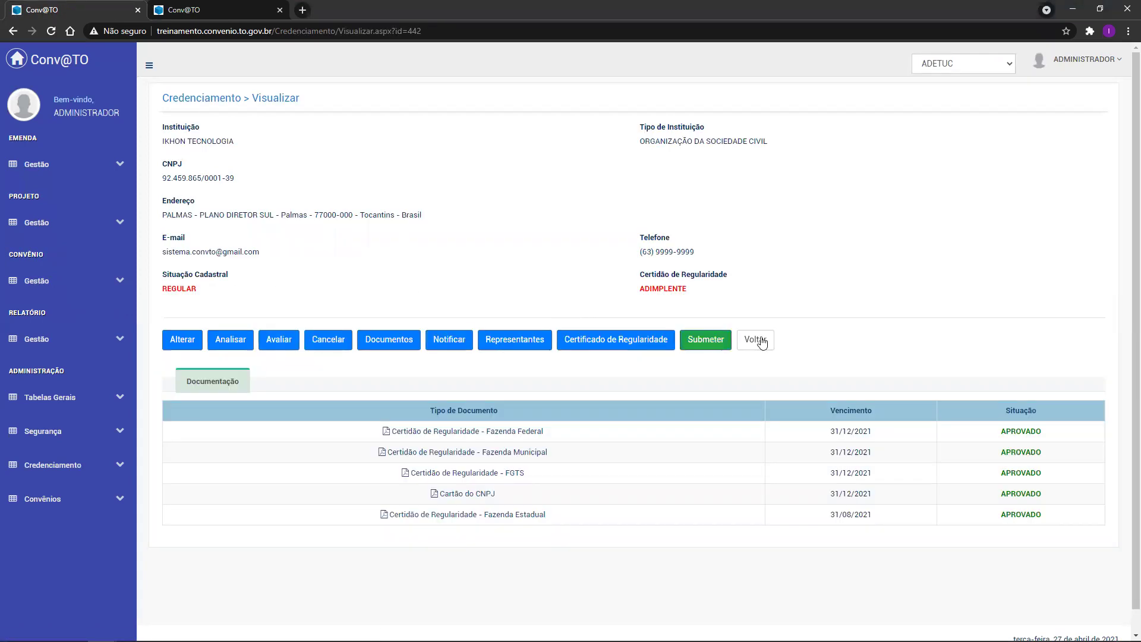
{"action": "left_click", "coordinate": [754, 340]}
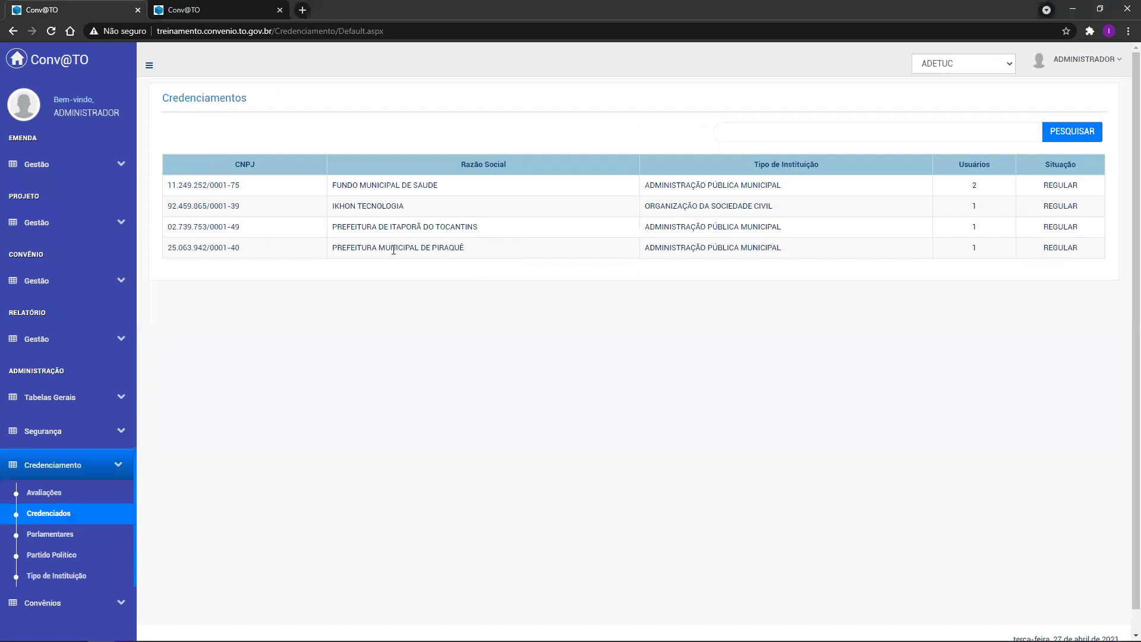
{"action": "left_click_drag", "start_coordinate": [344, 247], "coordinate": [470, 275]}
{"action": "left_click", "coordinate": [463, 306]}
{"action": "left_click_drag", "start_coordinate": [344, 227], "coordinate": [436, 226]}
{"action": "left_click_drag", "start_coordinate": [347, 185], "coordinate": [458, 184]}
{"action": "left_click", "coordinate": [445, 302]}
- Point out the user count and institution names, then open FUNDO MUNICIPAL DE SAUDE's details
{"action": "double_click", "coordinate": [974, 184]}
{"action": "left_click", "coordinate": [974, 276]}
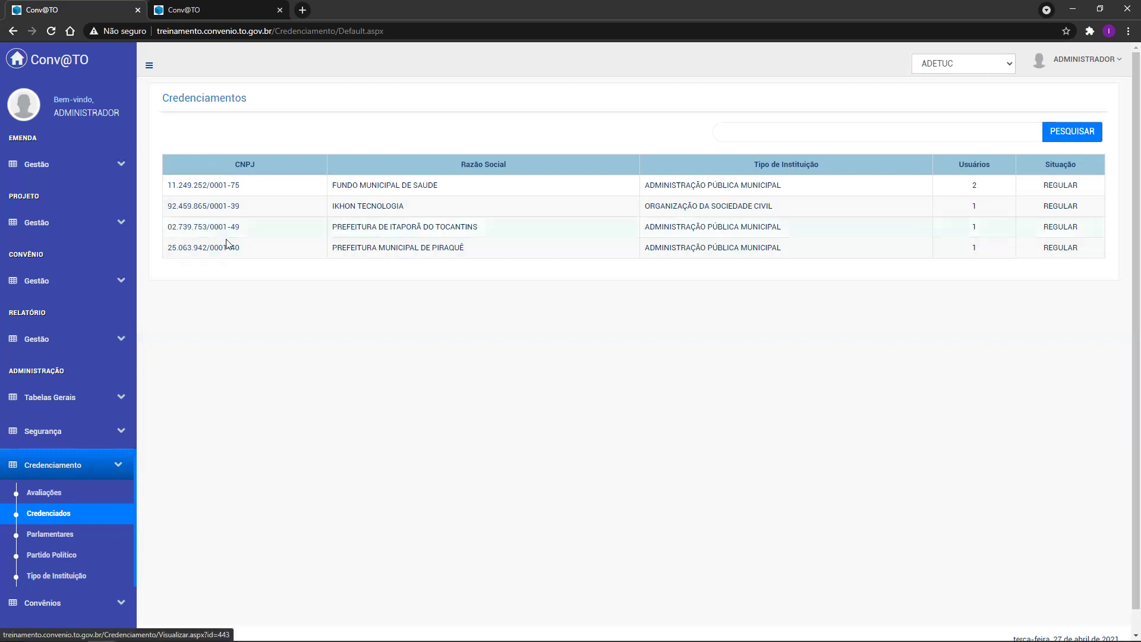
{"action": "left_click_drag", "start_coordinate": [344, 227], "coordinate": [481, 227]}
{"action": "left_click", "coordinate": [402, 273]}
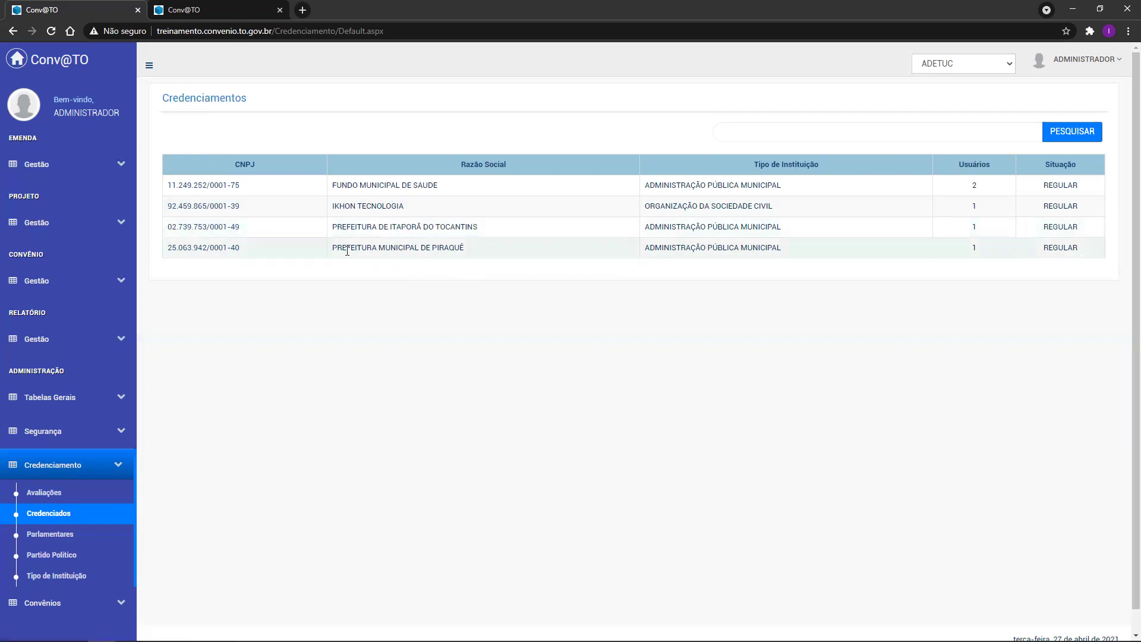
{"action": "left_click_drag", "start_coordinate": [346, 250], "coordinate": [464, 250]}
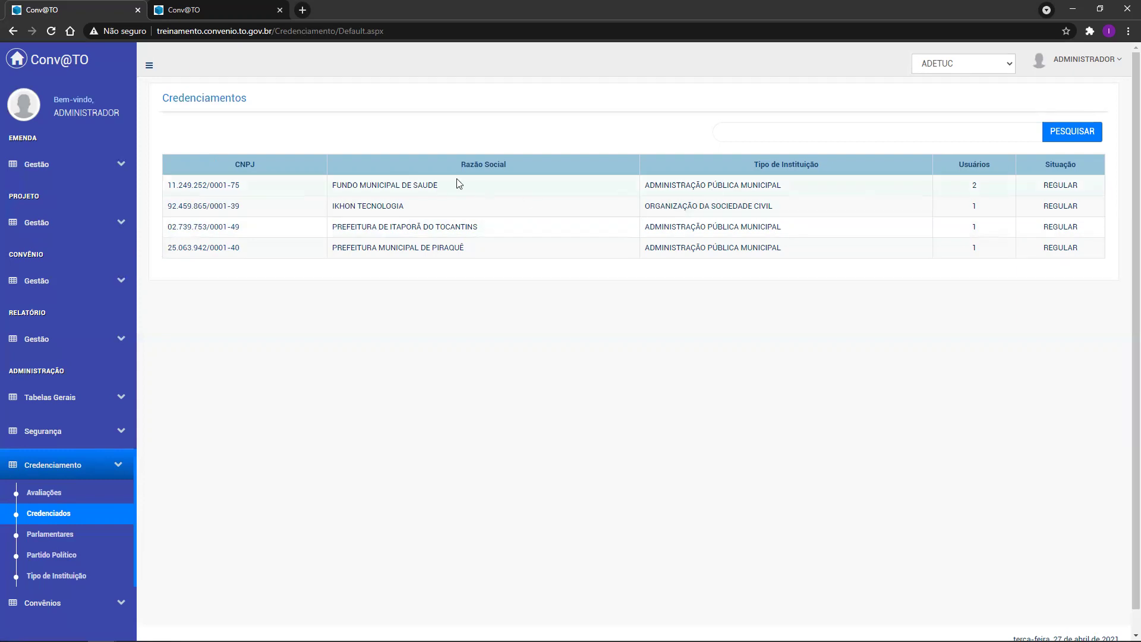
{"action": "left_click", "coordinate": [220, 188]}
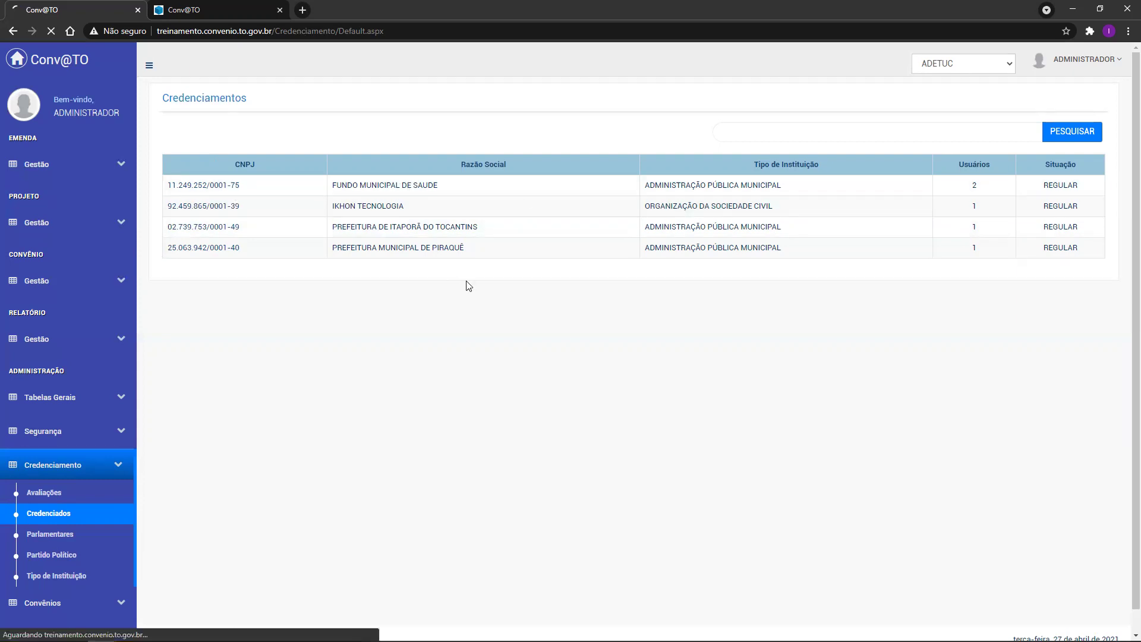
{"action": "left_click", "coordinate": [509, 265]}
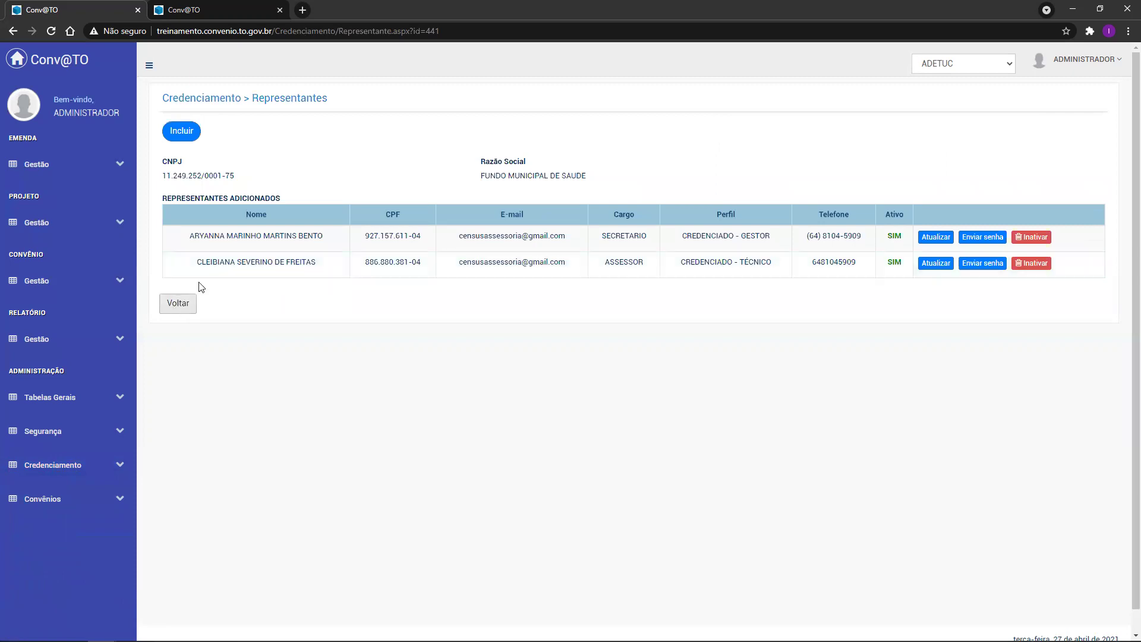
{"action": "double_click", "coordinate": [228, 234]}
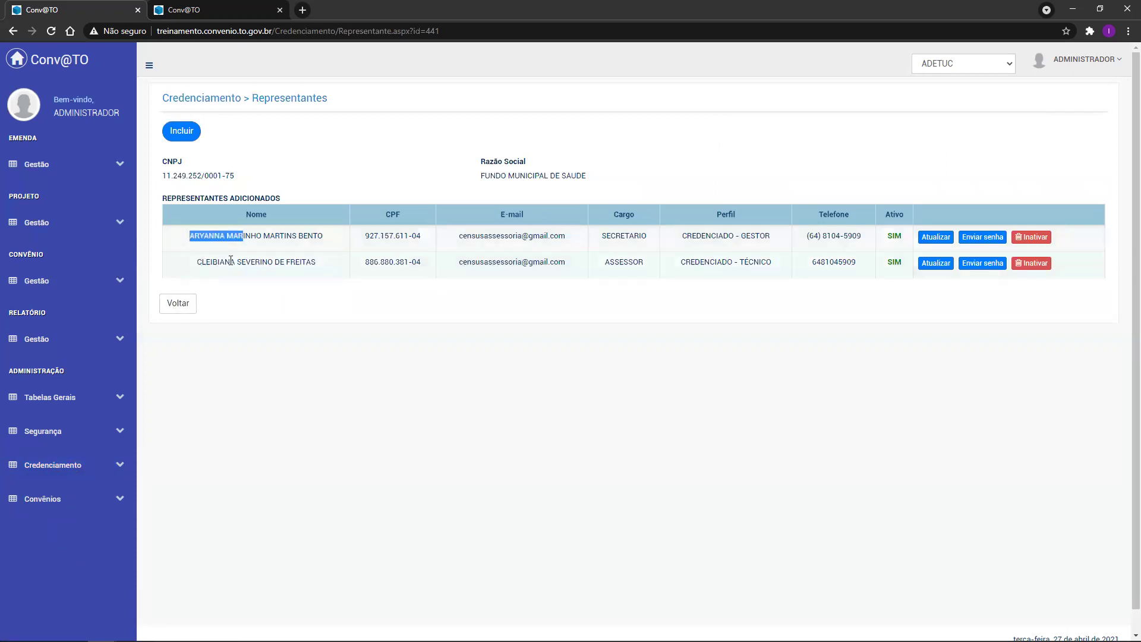
{"action": "left_click_drag", "start_coordinate": [199, 262], "coordinate": [273, 262]}
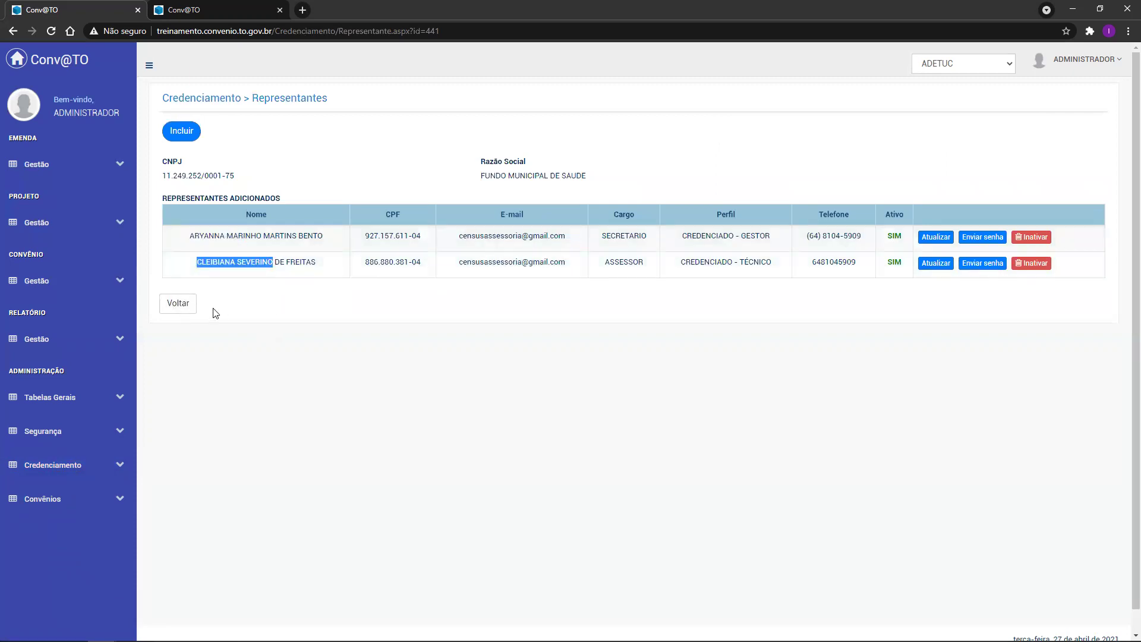
{"action": "left_click", "coordinate": [179, 305]}
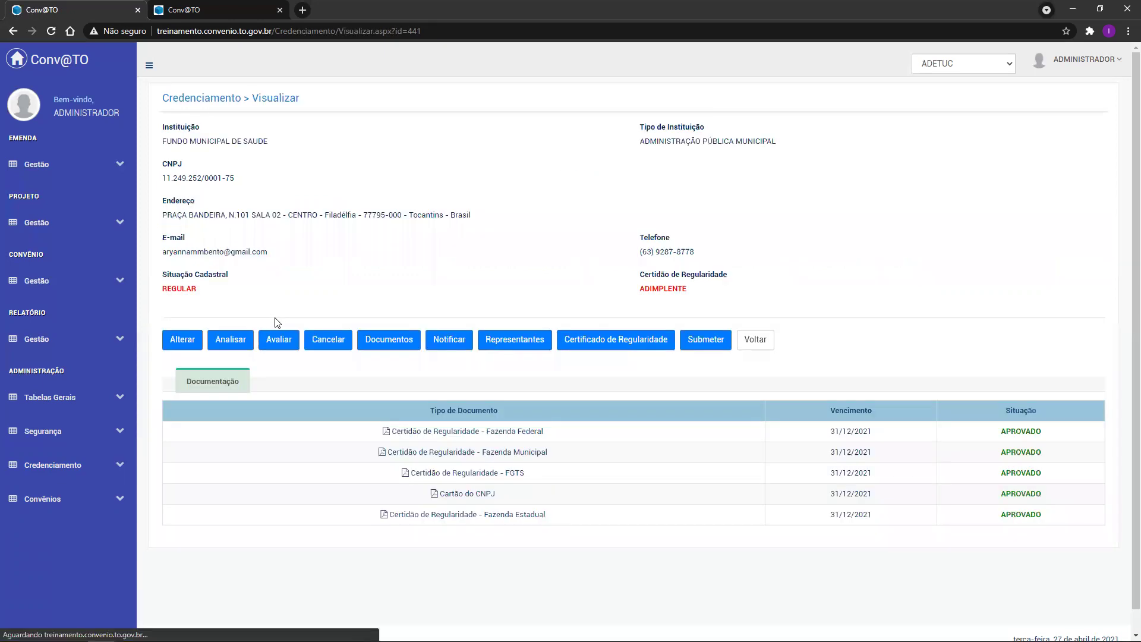
{"action": "left_click", "coordinate": [756, 339]}
{"action": "left_click_drag", "start_coordinate": [180, 228], "coordinate": [489, 232]}
{"action": "left_click", "coordinate": [307, 233]}
{"action": "left_click", "coordinate": [416, 236]}
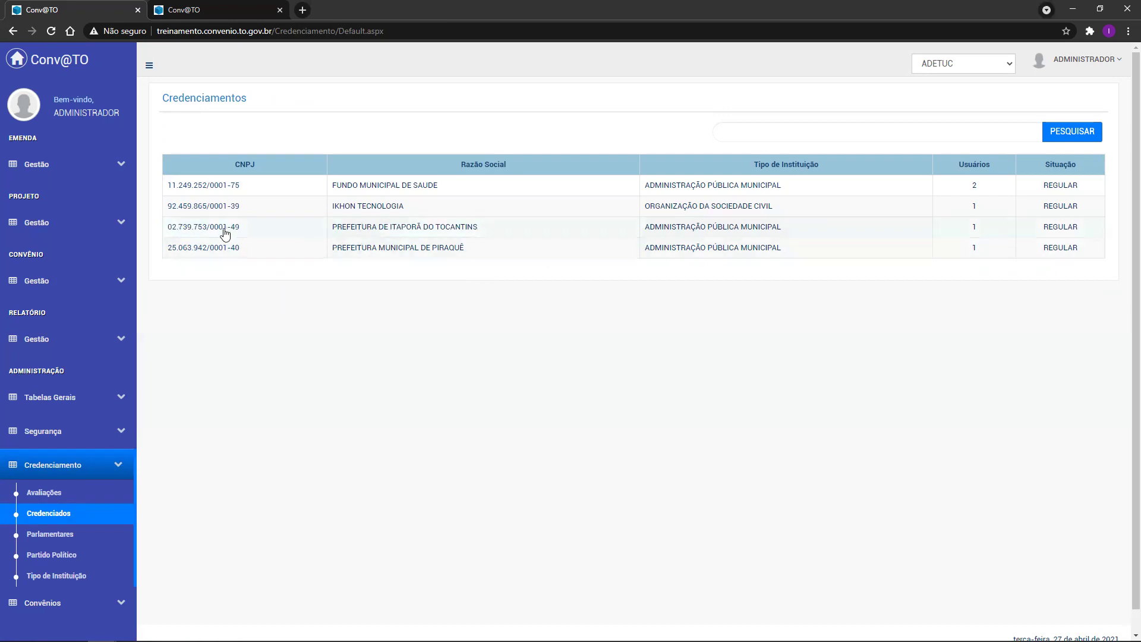
{"action": "left_click_drag", "start_coordinate": [350, 229], "coordinate": [478, 231]}
{"action": "left_click", "coordinate": [345, 245]}
{"action": "left_click_drag", "start_coordinate": [344, 245], "coordinate": [460, 247]}
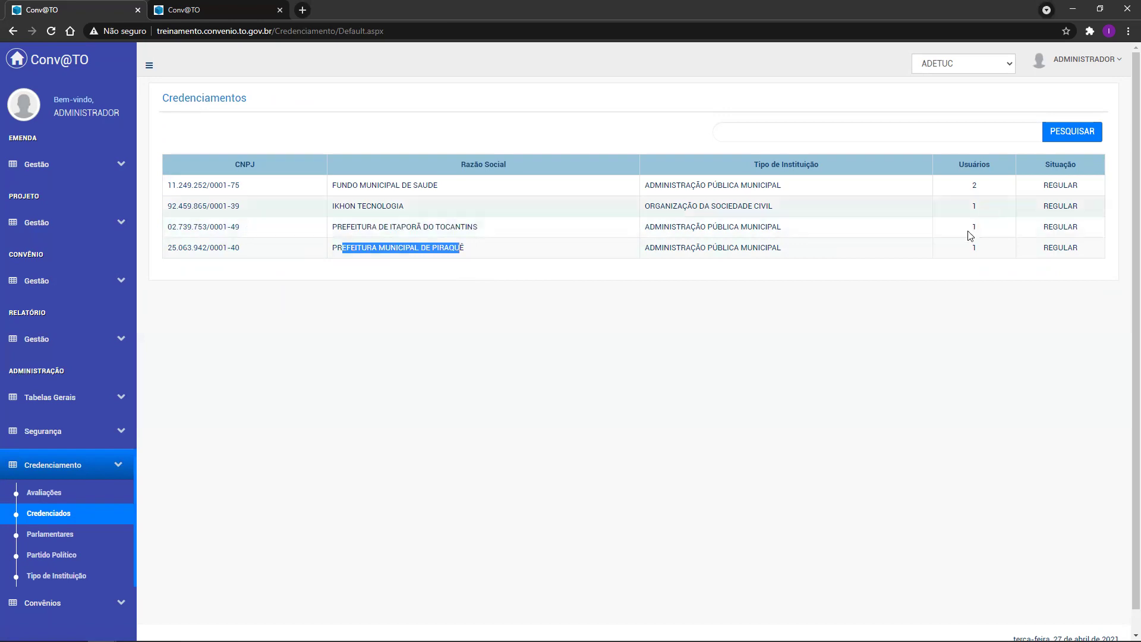
{"action": "left_click", "coordinate": [950, 246]}
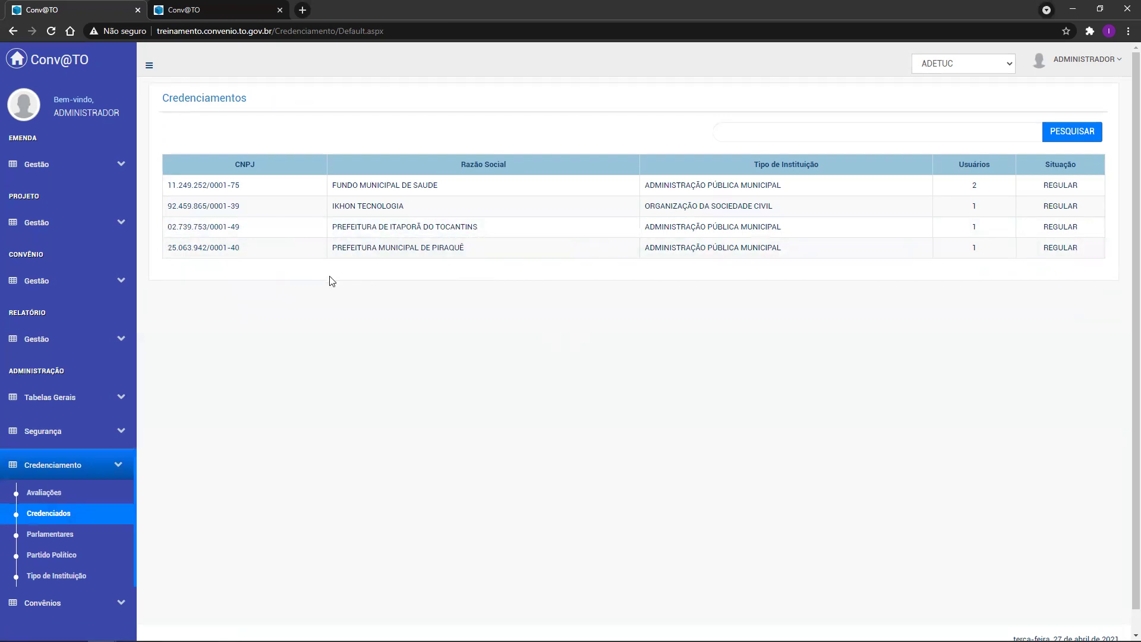
- Start a new amendment with its sponsoring parliamentarian and budget action 4336
{"action": "left_click", "coordinate": [62, 171]}
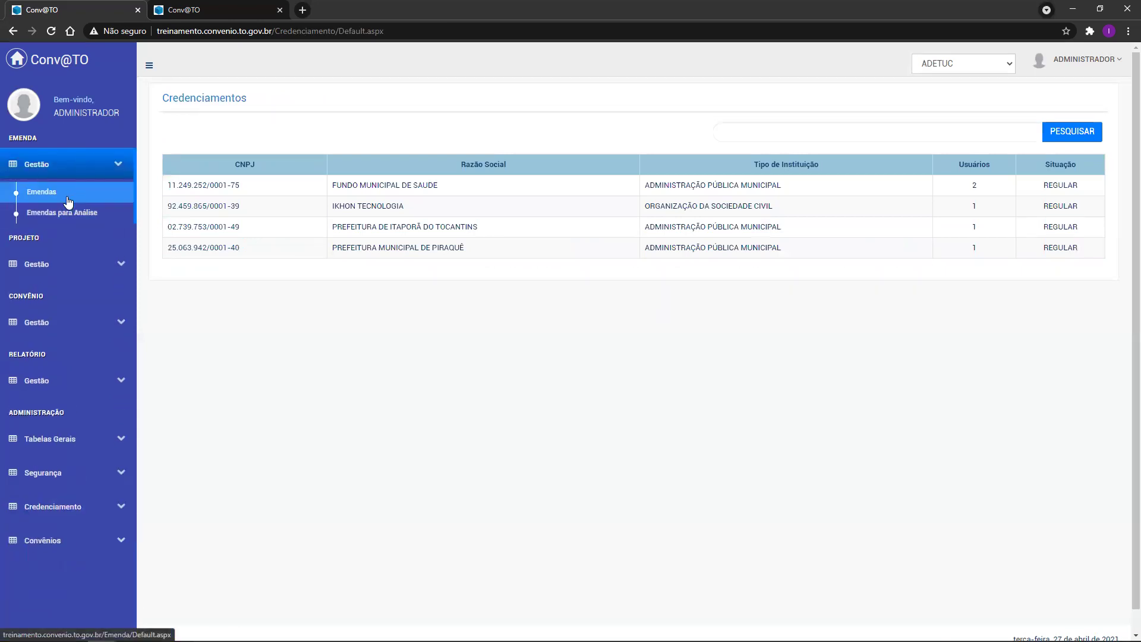
{"action": "left_click", "coordinate": [67, 199]}
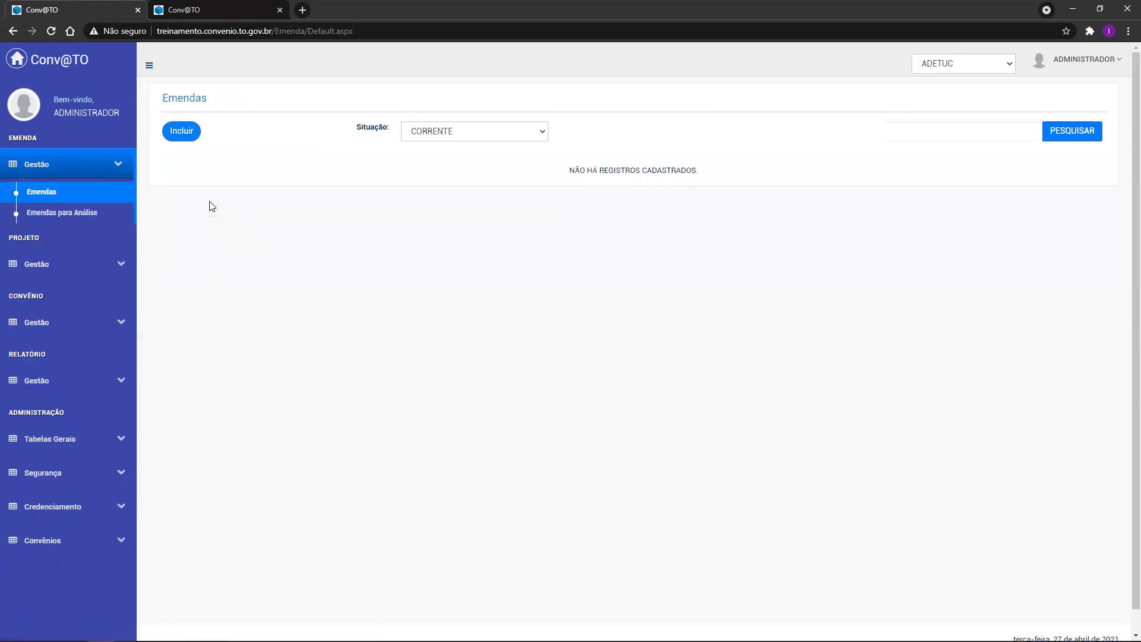
{"action": "left_click", "coordinate": [179, 138]}
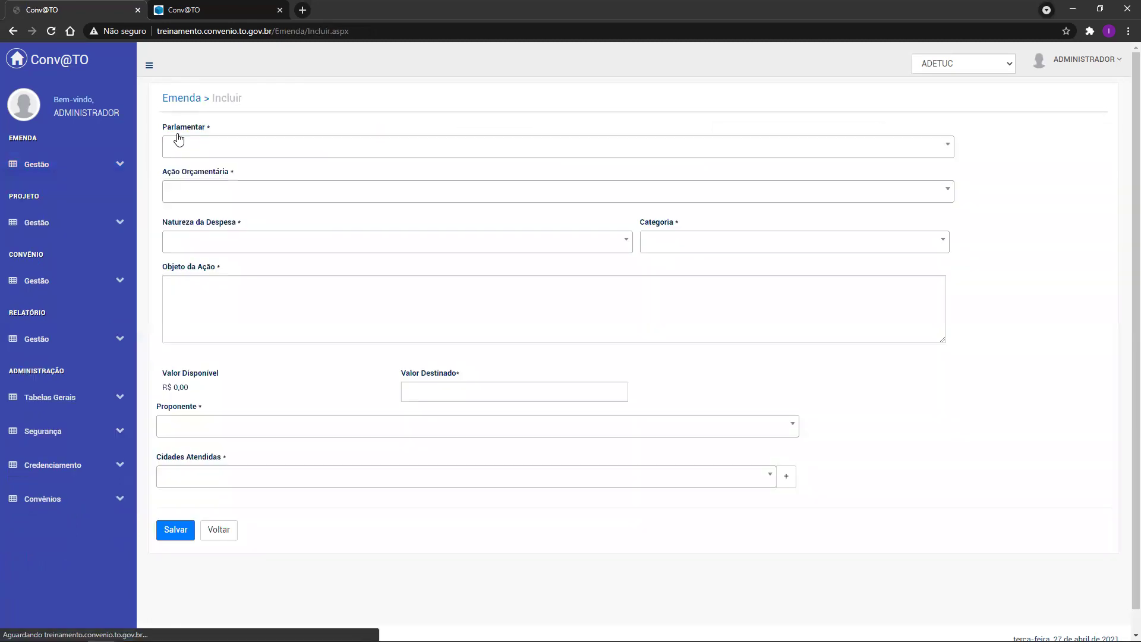
{"action": "left_click", "coordinate": [272, 153]}
{"action": "left_click", "coordinate": [243, 197]}
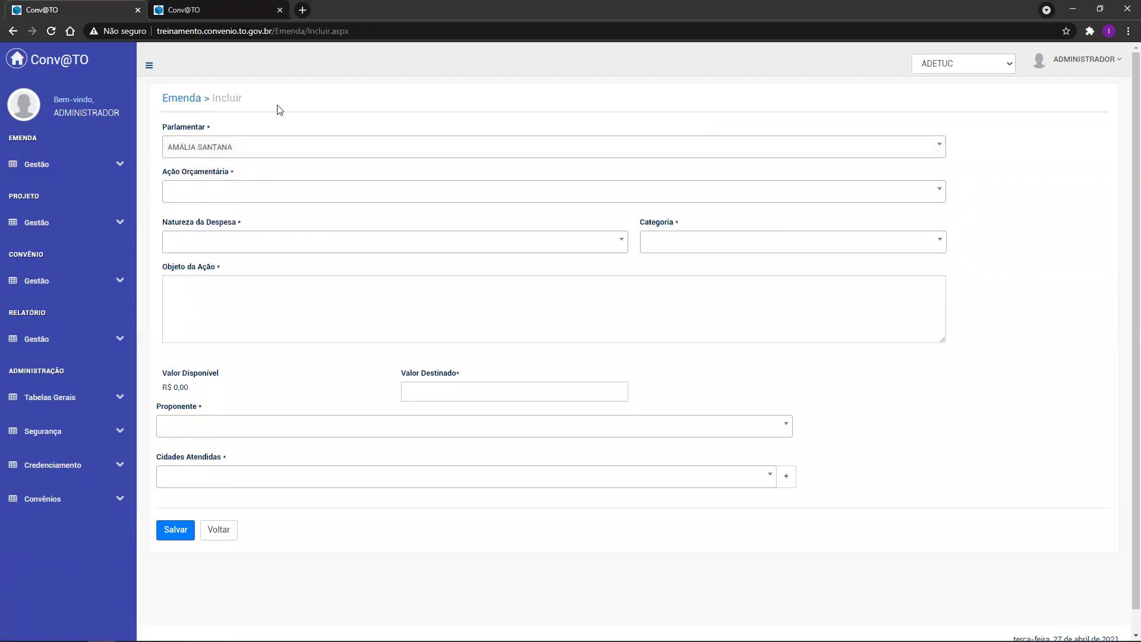
{"action": "left_click", "coordinate": [233, 193]}
{"action": "scroll", "coordinate": [242, 276], "scroll_direction": "down", "scroll_amount": 3}
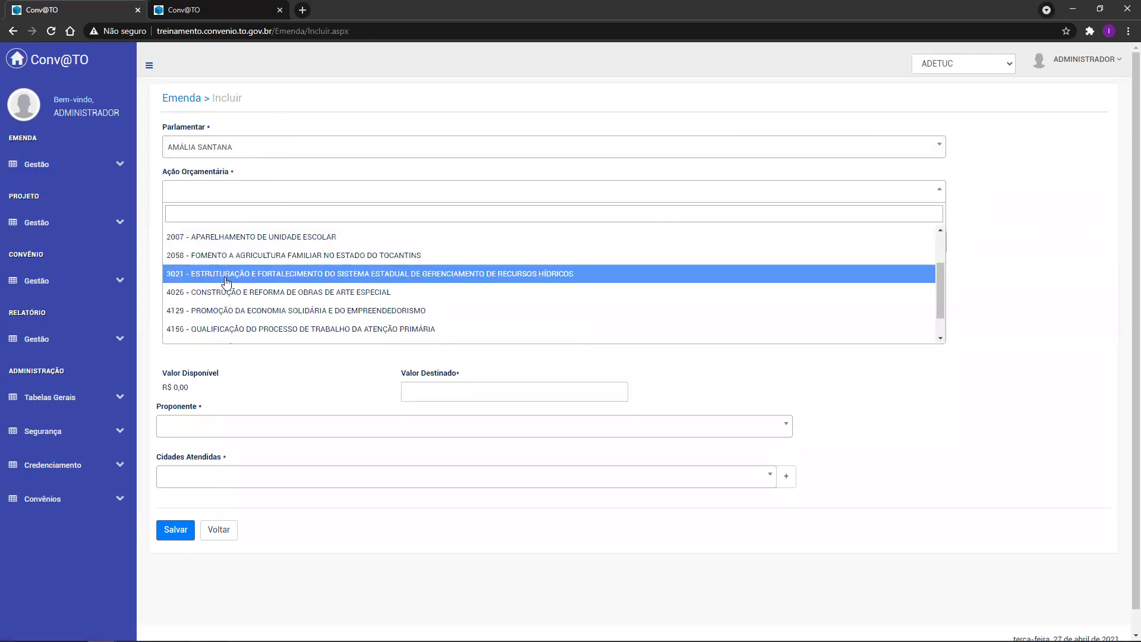
{"action": "left_click", "coordinate": [234, 316]}
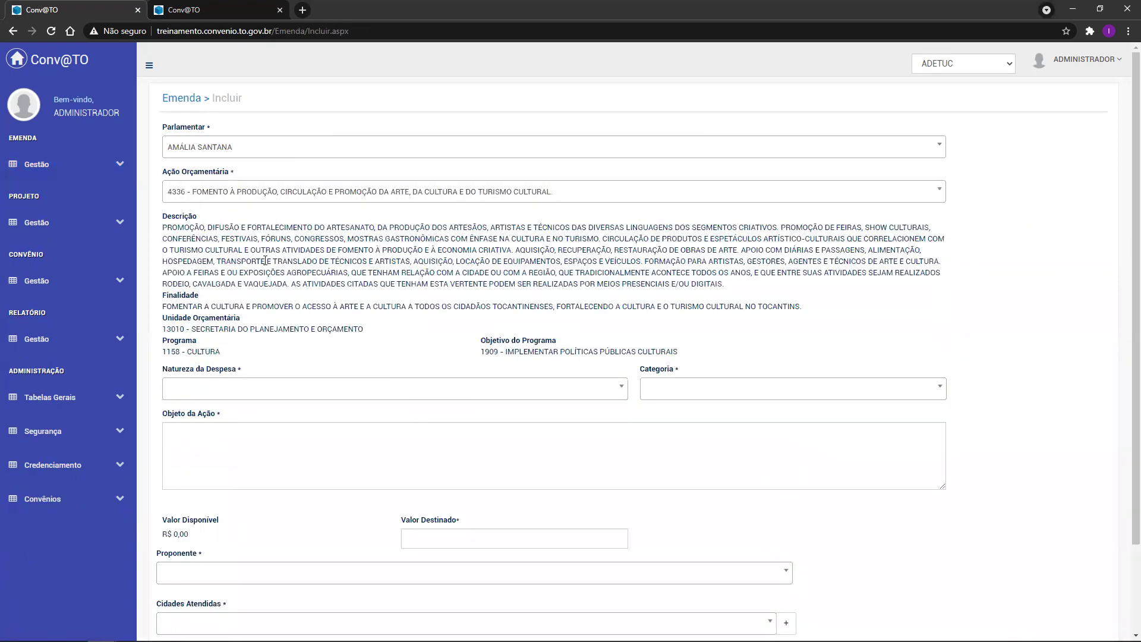
- Set expense nature 3.3.50.41 CONTRIBUIÇÕES and category EXECUÇÃO DE CUSTEIO
{"action": "scroll", "coordinate": [265, 329], "scroll_direction": "down", "scroll_amount": 1}
{"action": "left_click", "coordinate": [253, 331]}
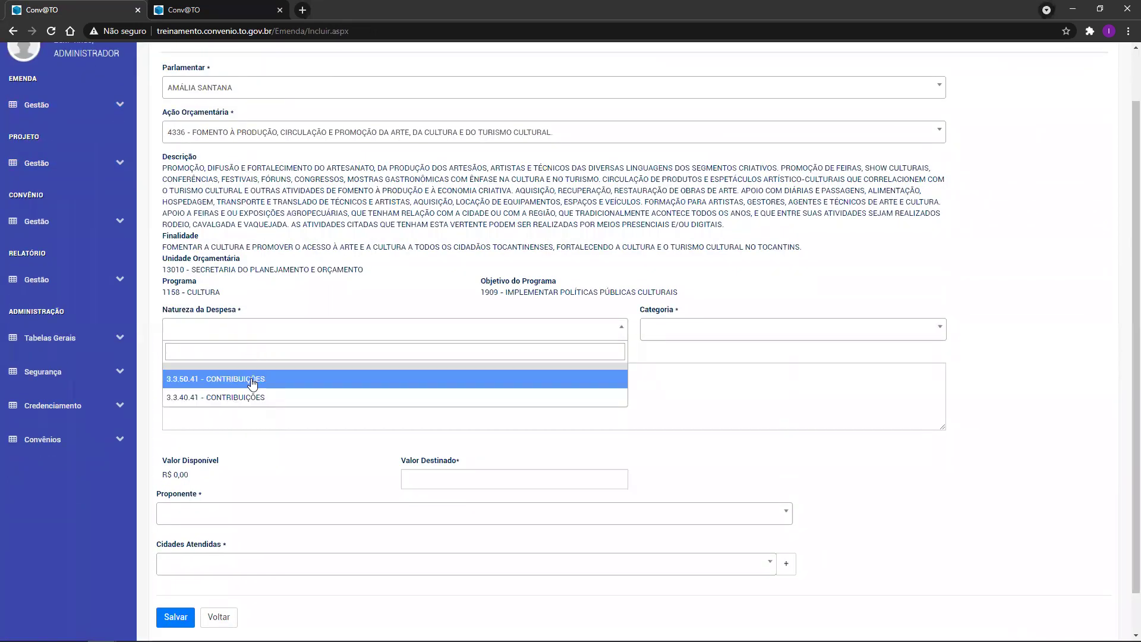
{"action": "left_click", "coordinate": [255, 380]}
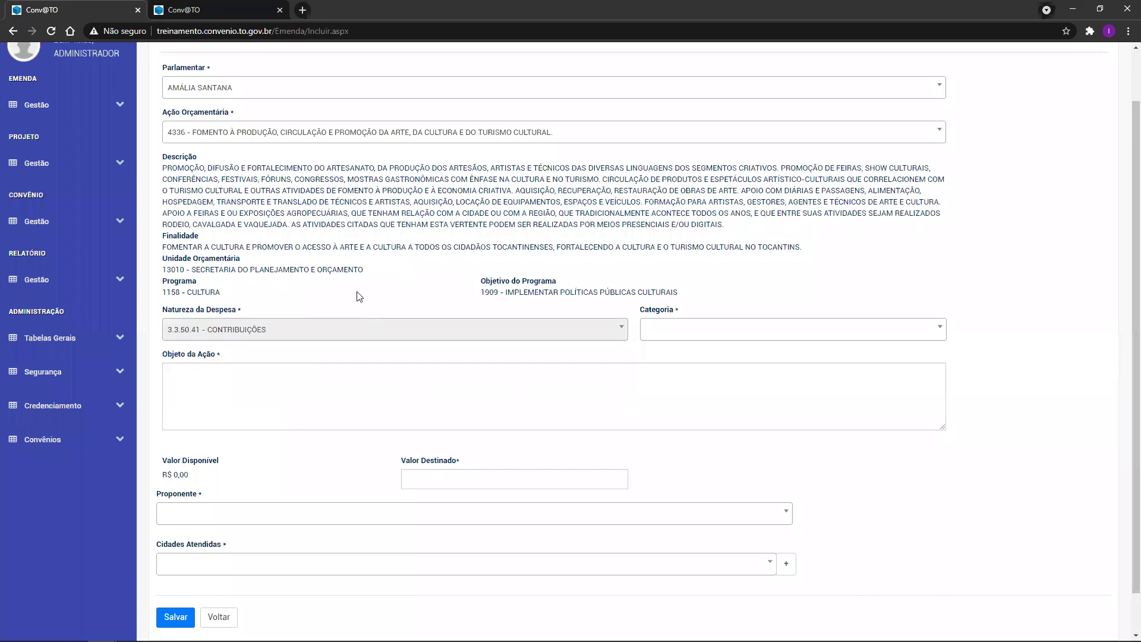
{"action": "scroll", "coordinate": [368, 297], "scroll_direction": "down", "scroll_amount": 1}
{"action": "left_click", "coordinate": [696, 290]}
{"action": "left_click", "coordinate": [684, 333]}
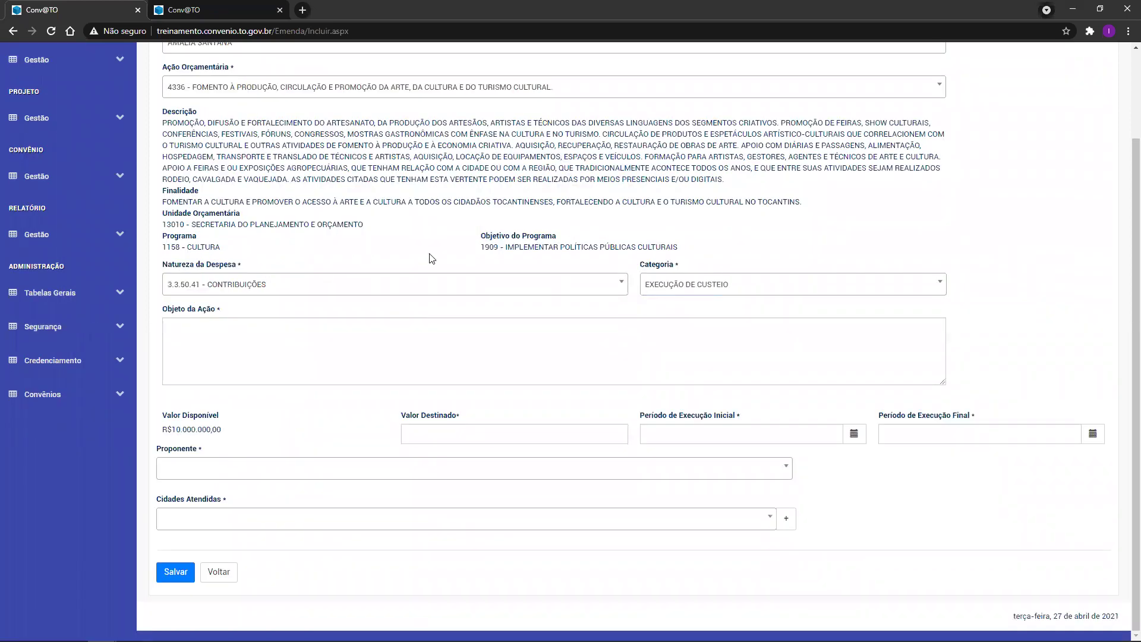
- Enter 'descrição do objeto da ação.' as the Objeto da Ação
{"action": "left_click", "coordinate": [329, 325]}
{"action": "type", "text": "descrição do objeto da ação."}
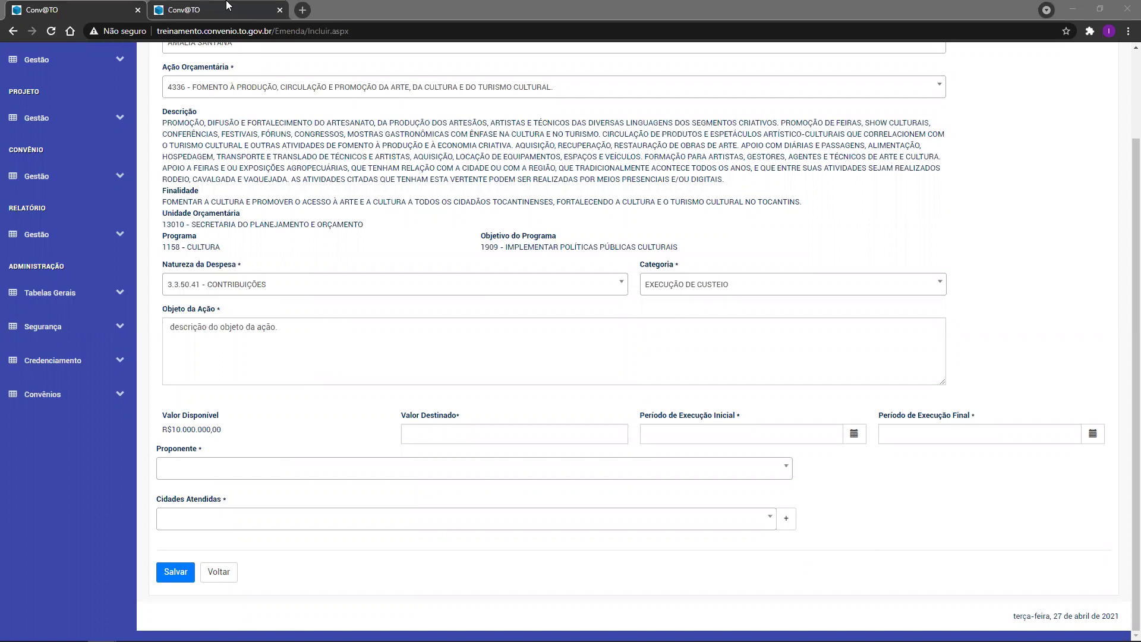
{"action": "left_click", "coordinate": [172, 10]}
- In the other tab, step back to the credentialed institutions list, then return to the Emenda form
{"action": "left_click", "coordinate": [182, 284]}
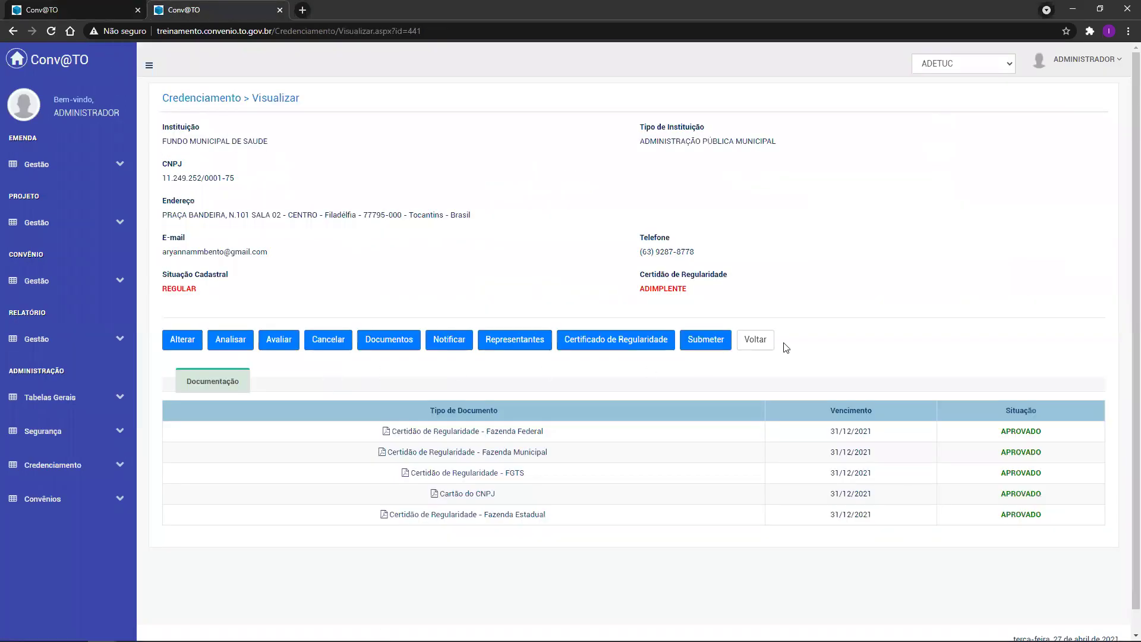
{"action": "left_click", "coordinate": [755, 339]}
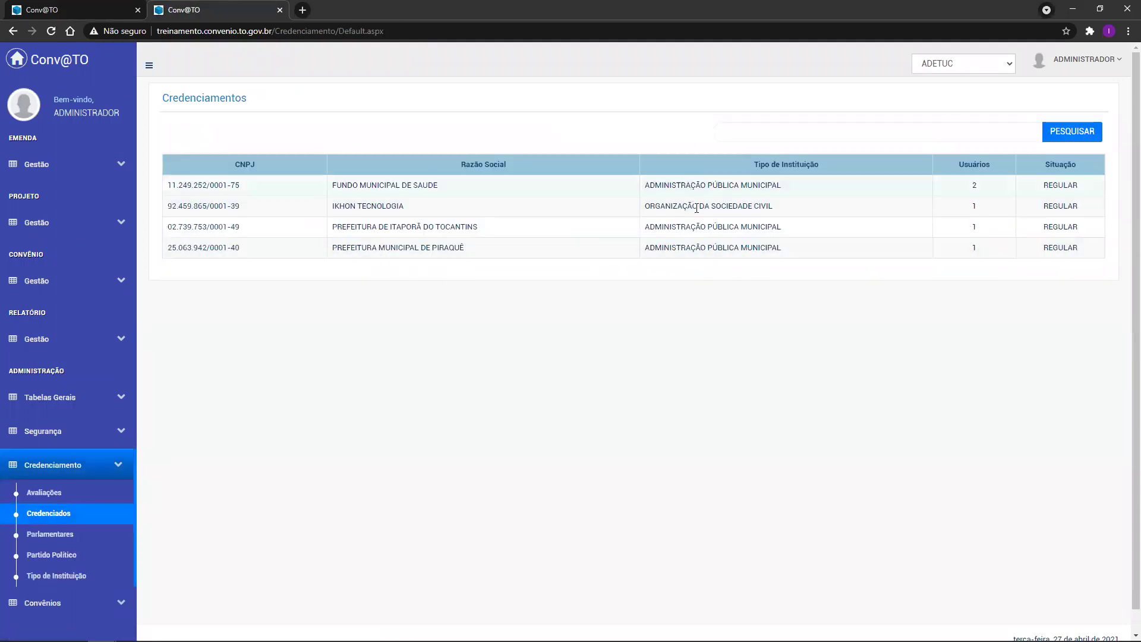
{"action": "left_click", "coordinate": [67, 4]}
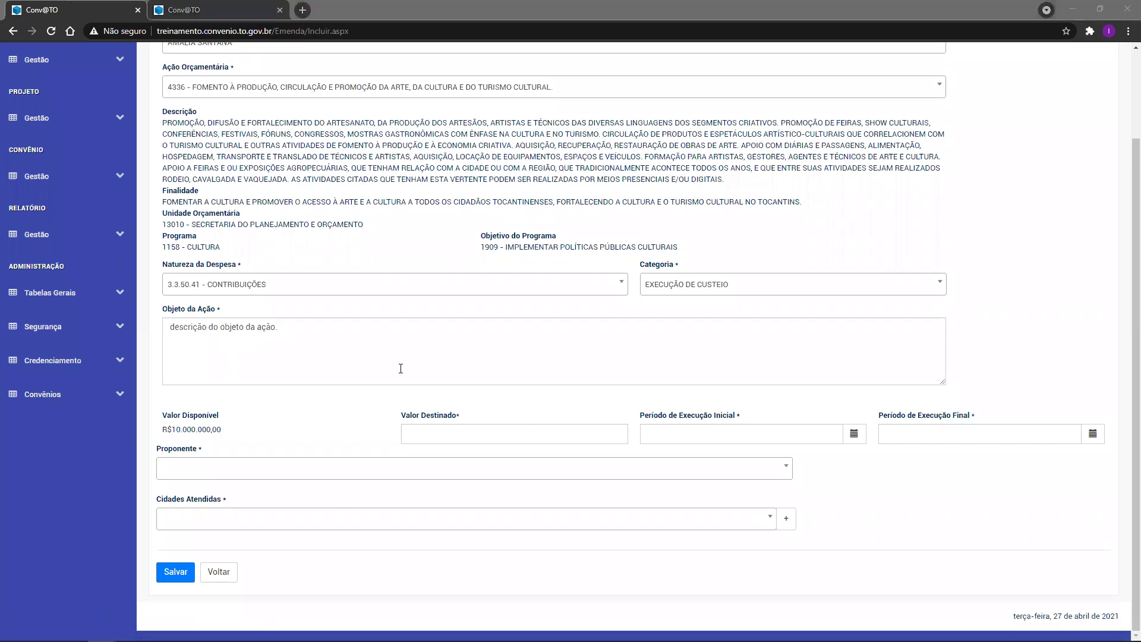
- Choose IKHON TECNOLOGIA as proponent and allocate 50.000,00 in Valor Destinado
{"action": "left_click", "coordinate": [240, 468]}
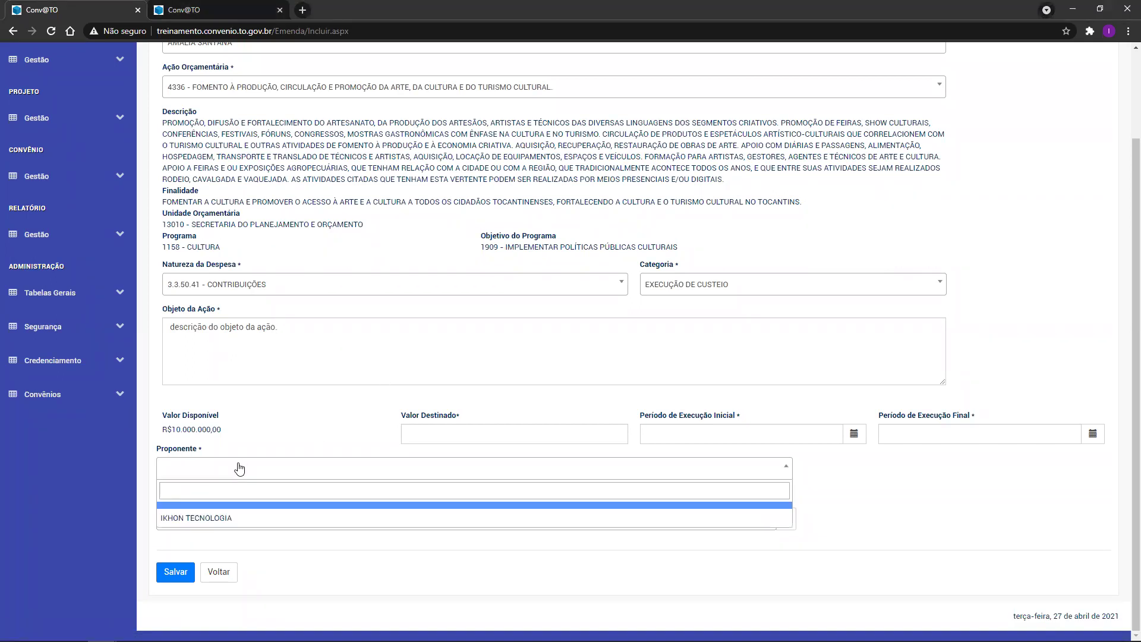
{"action": "left_click", "coordinate": [215, 517]}
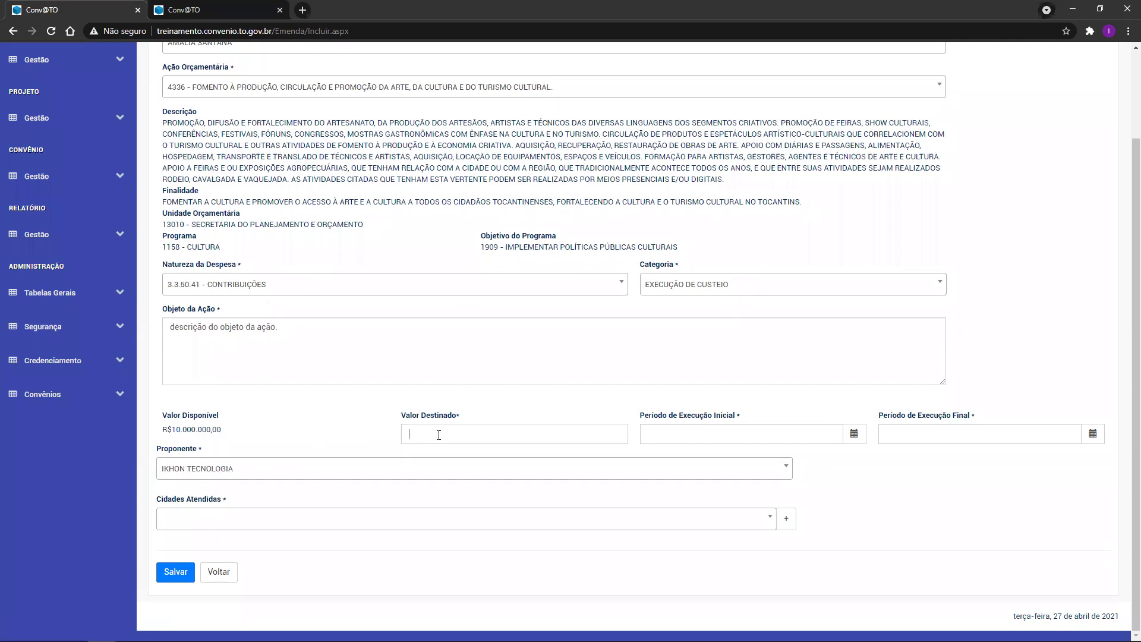
{"action": "type", "text": "5000000"}
- Set the execution period from 20/07/2021 to 23/07/2021 using the date pickers
{"action": "left_click", "coordinate": [714, 435]}
{"action": "left_click", "coordinate": [853, 433]}
{"action": "left_click", "coordinate": [707, 456]}
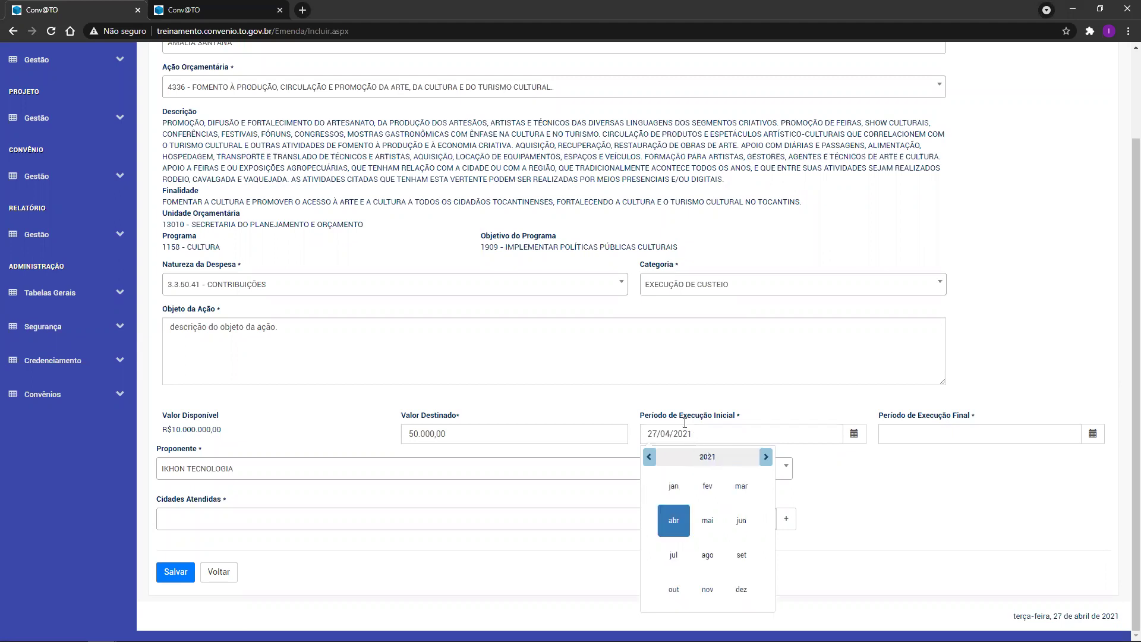
{"action": "left_click_drag", "start_coordinate": [648, 416], "coordinate": [743, 416]}
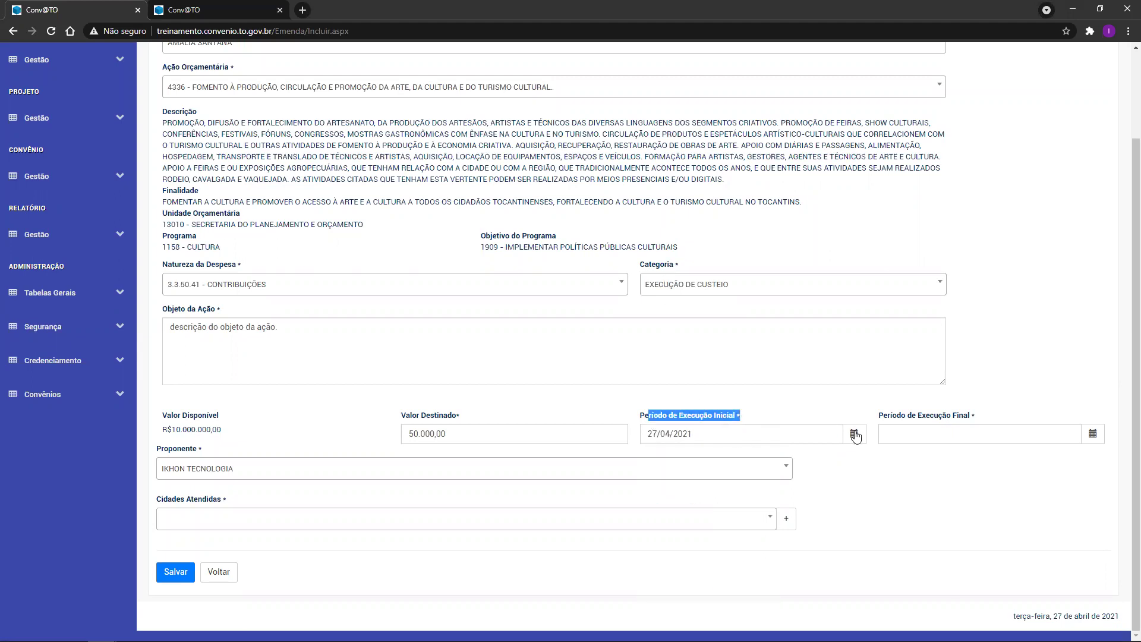
{"action": "left_click", "coordinate": [853, 434]}
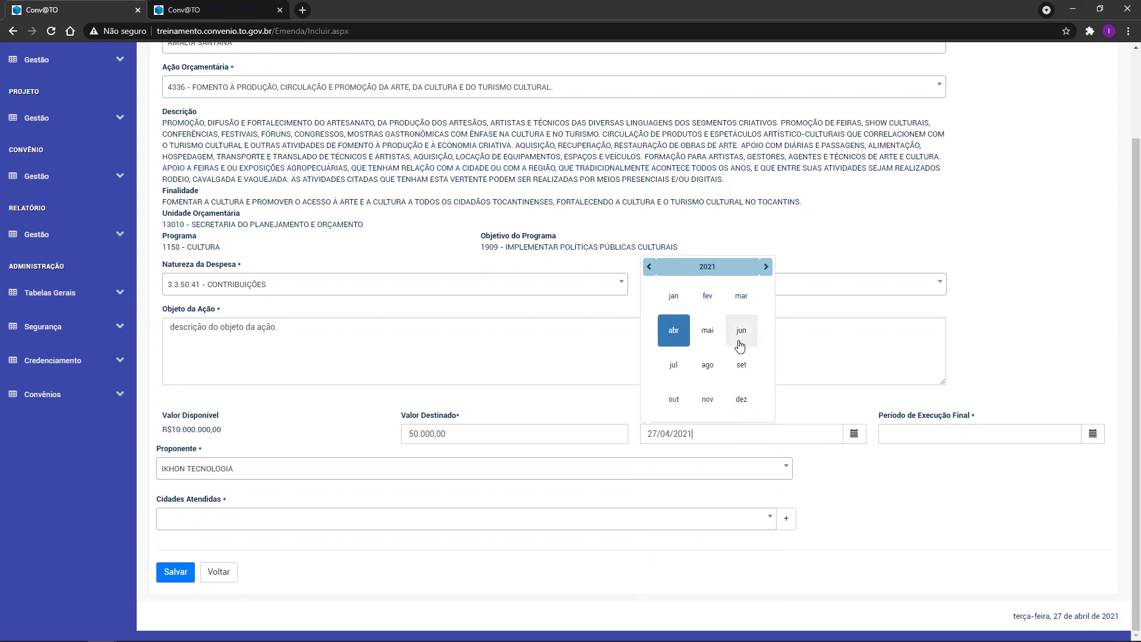
{"action": "left_click", "coordinate": [673, 364]}
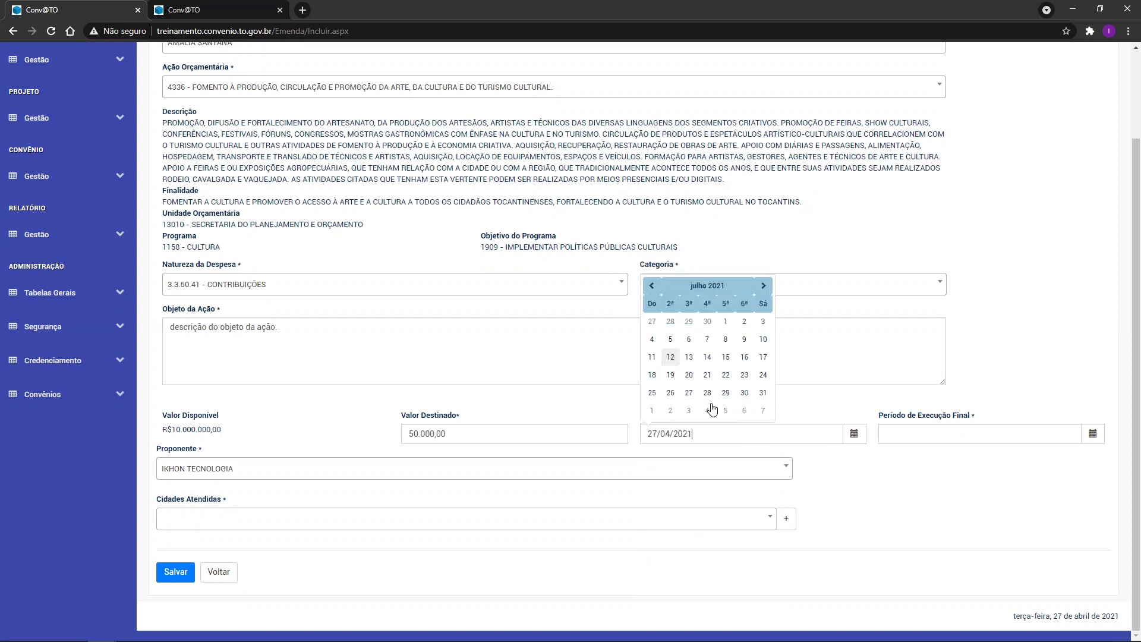
{"action": "left_click", "coordinate": [688, 374]}
{"action": "left_click", "coordinate": [1008, 439]}
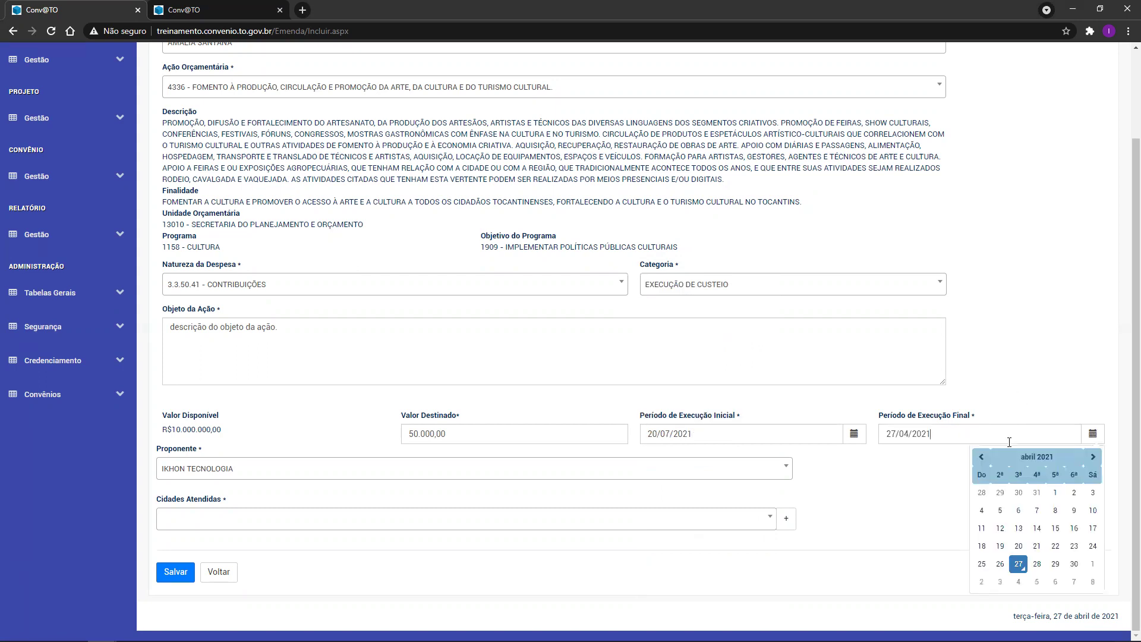
{"action": "left_click", "coordinate": [1023, 458]}
{"action": "left_click", "coordinate": [1005, 556]}
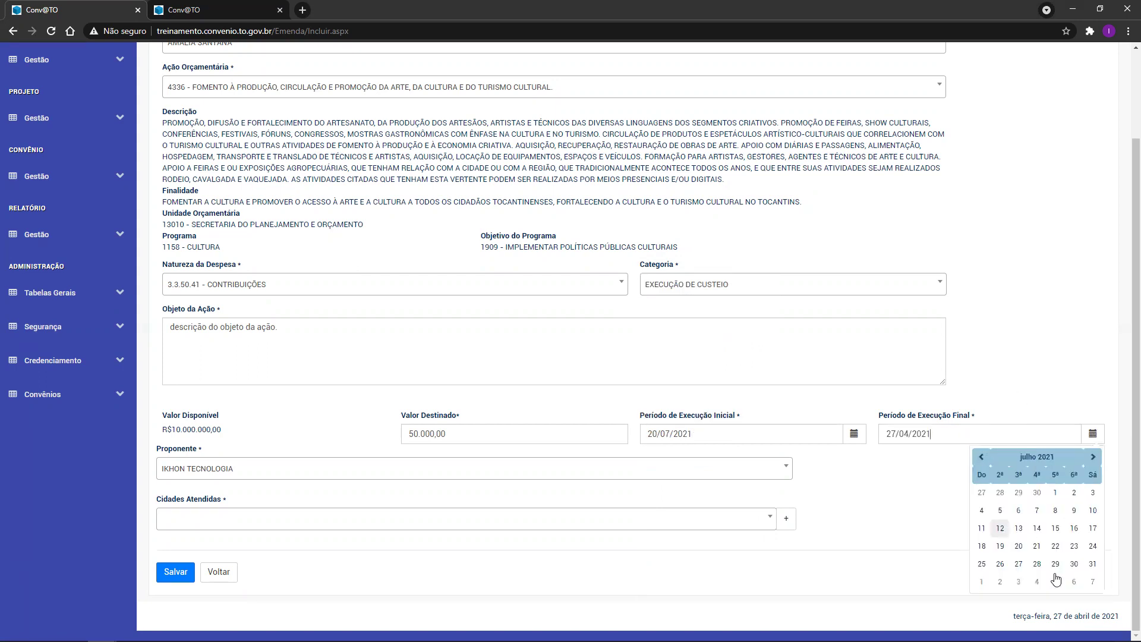
{"action": "left_click", "coordinate": [1074, 546]}
- Highlight the start and end date values to check them
{"action": "left_click_drag", "start_coordinate": [646, 433], "coordinate": [784, 433]}
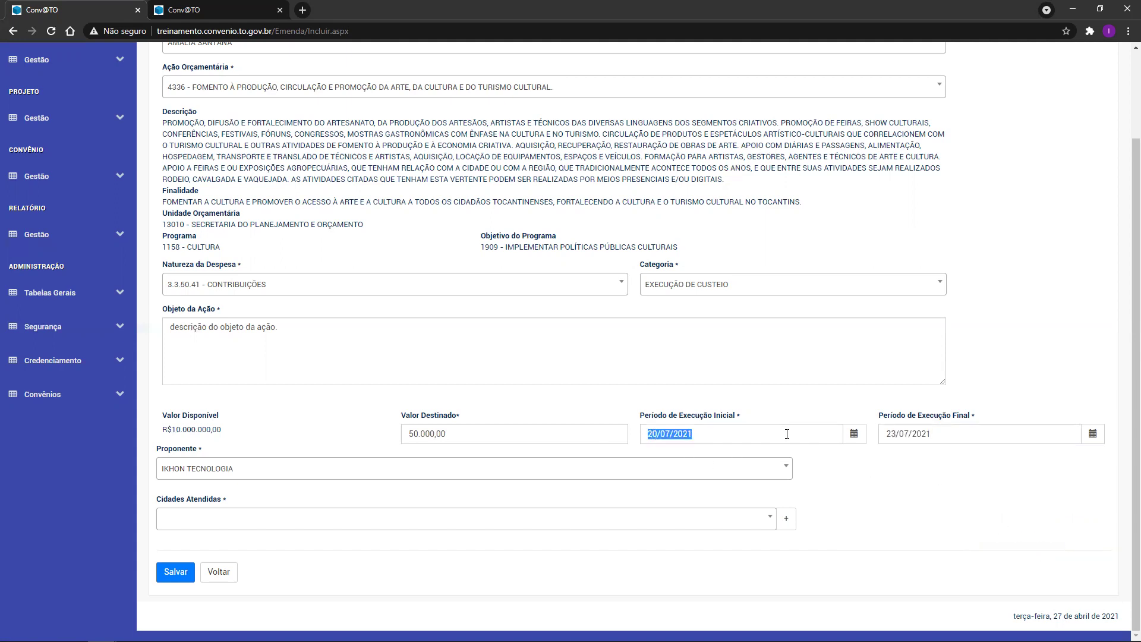
{"action": "left_click_drag", "start_coordinate": [887, 434], "coordinate": [972, 432]}
{"action": "triple_click", "coordinate": [664, 433]}
{"action": "left_click", "coordinate": [734, 437]}
{"action": "left_click", "coordinate": [935, 430]}
- Choose Palmas as the served city and save the new amendment
{"action": "left_click_drag", "start_coordinate": [701, 433], "coordinate": [758, 417]}
{"action": "left_click_drag", "start_coordinate": [900, 415], "coordinate": [976, 417]}
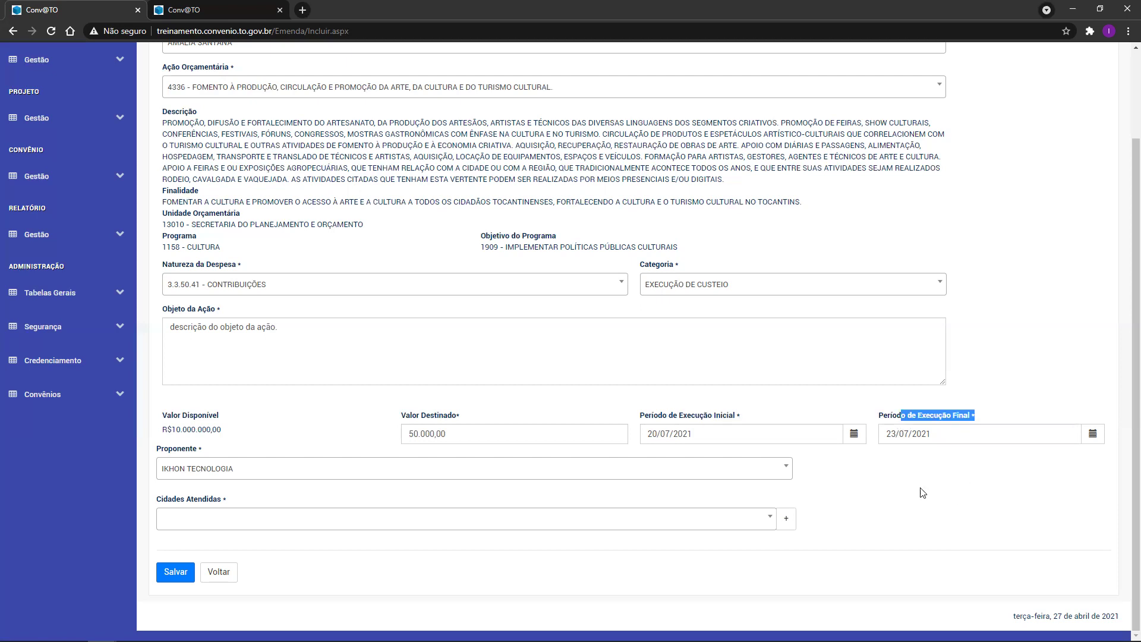
{"action": "left_click", "coordinate": [496, 473]}
{"action": "left_click", "coordinate": [382, 517]}
{"action": "left_click", "coordinate": [380, 519]}
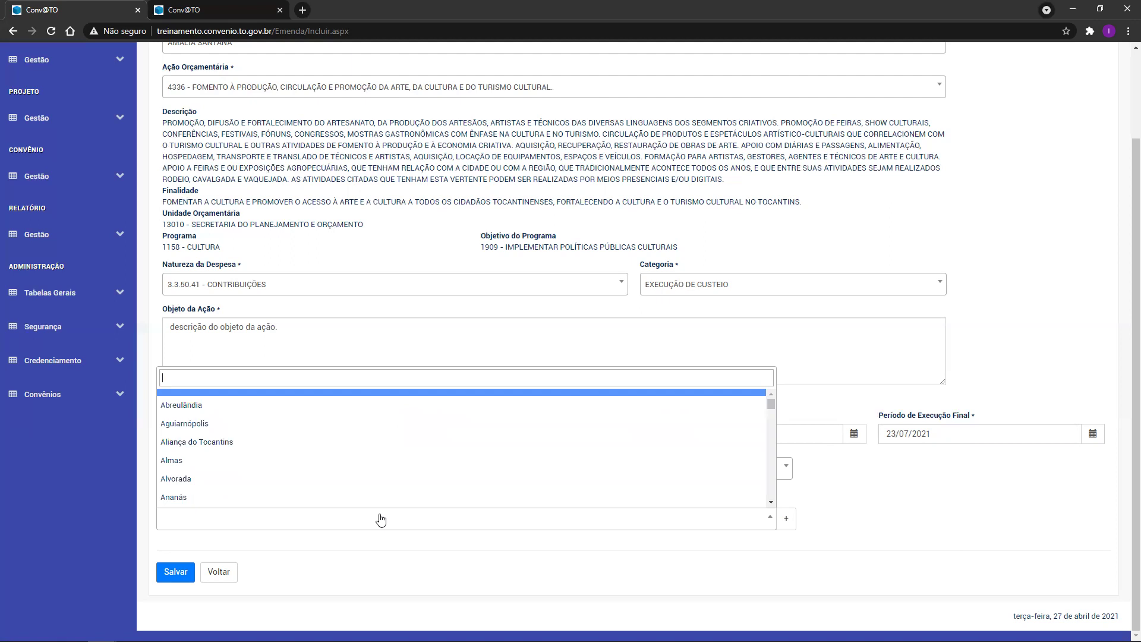
{"action": "type", "text": "palmas"}
{"action": "left_click", "coordinate": [360, 500]}
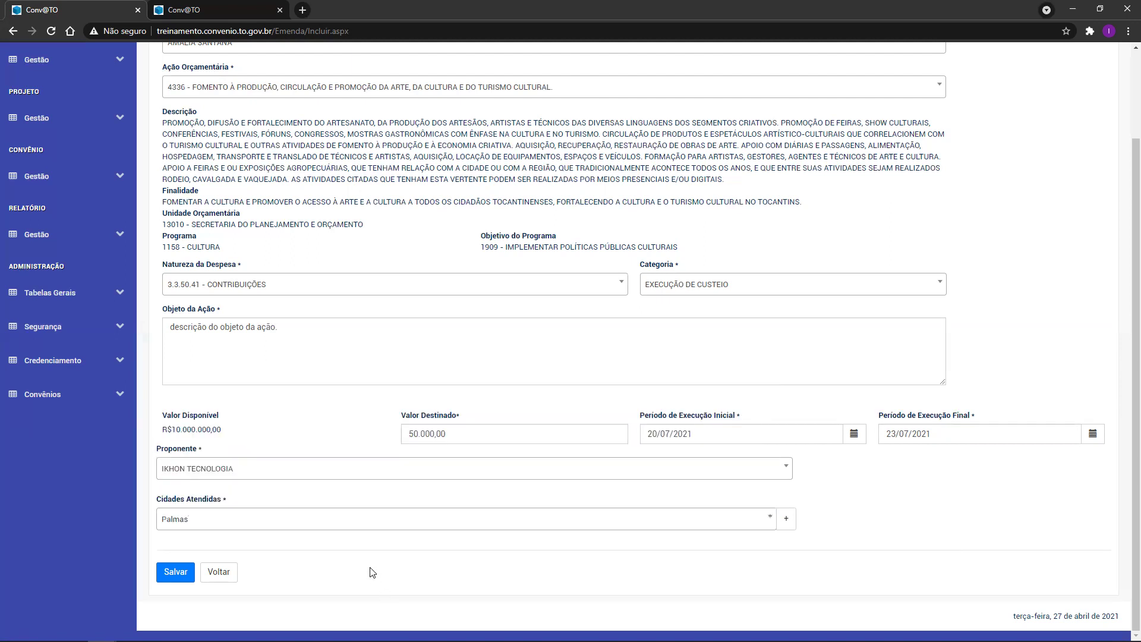
{"action": "left_click", "coordinate": [169, 573]}
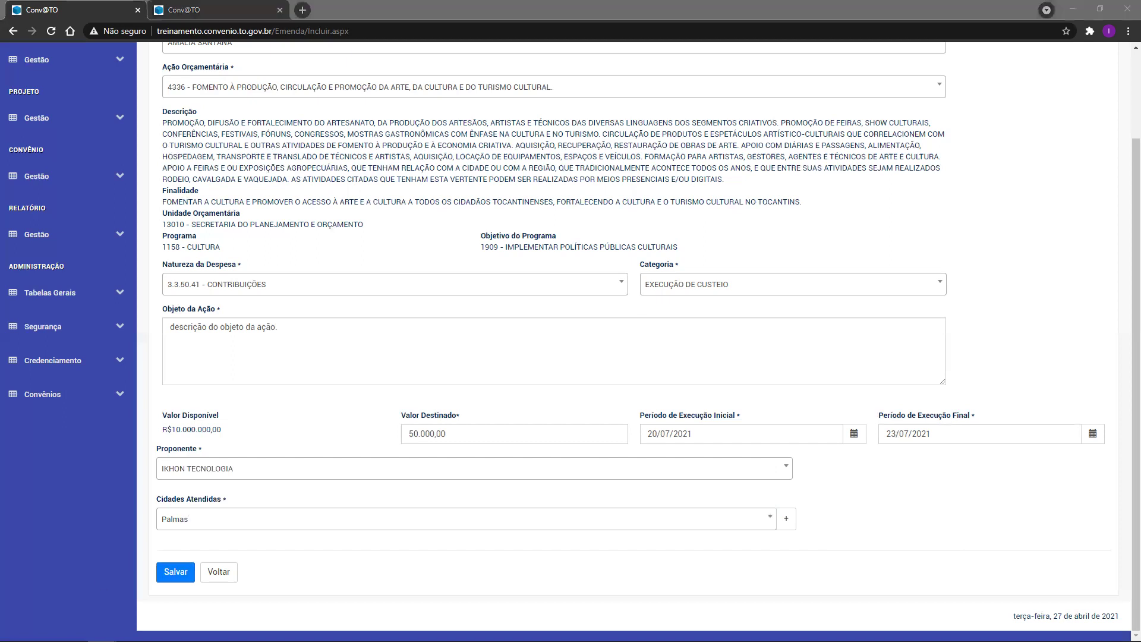
{"action": "left_click", "coordinate": [175, 572]}
- Return to the amendments list and switch the working body to SEPLAN
{"action": "scroll", "coordinate": [179, 589], "scroll_direction": "down", "scroll_amount": 2}
{"action": "left_click", "coordinate": [227, 571]}
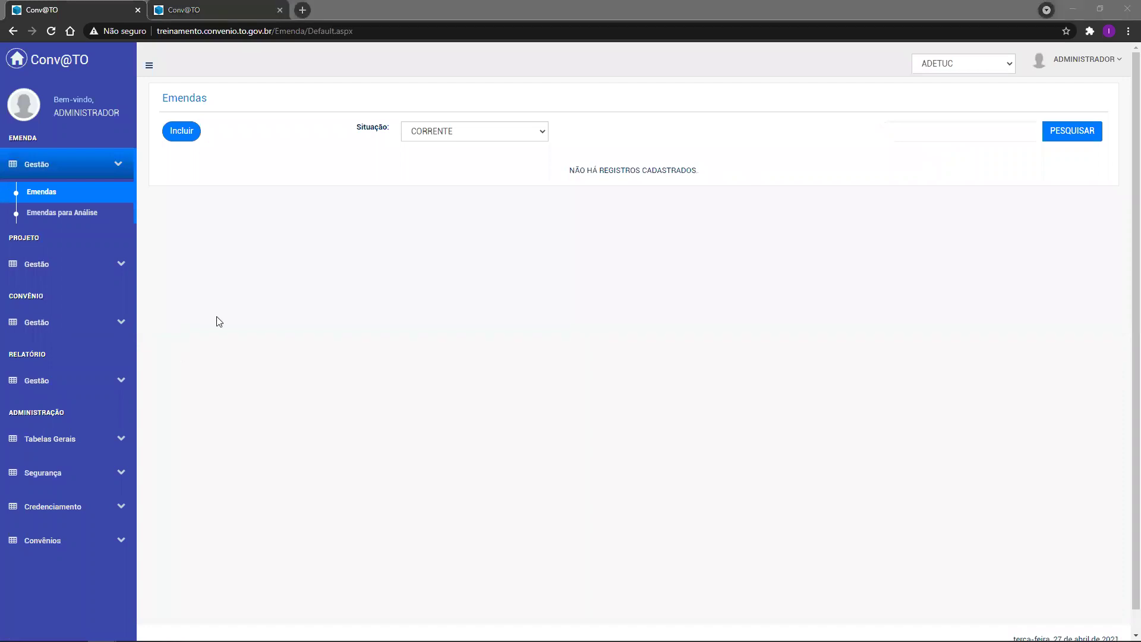
{"action": "left_click", "coordinate": [944, 69]}
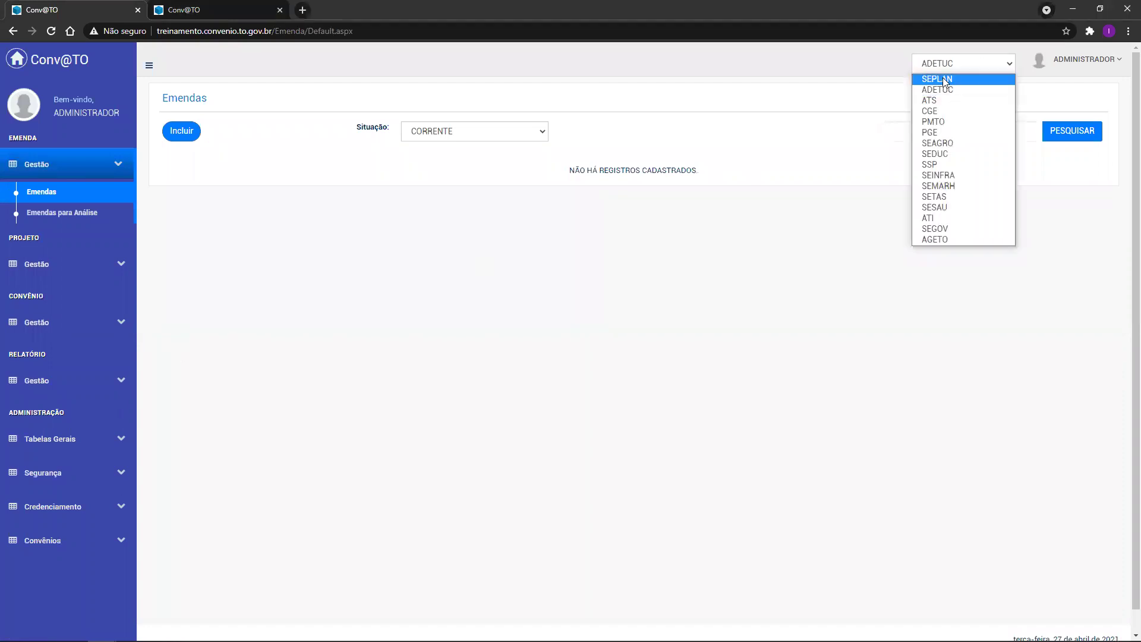
{"action": "left_click", "coordinate": [942, 79]}
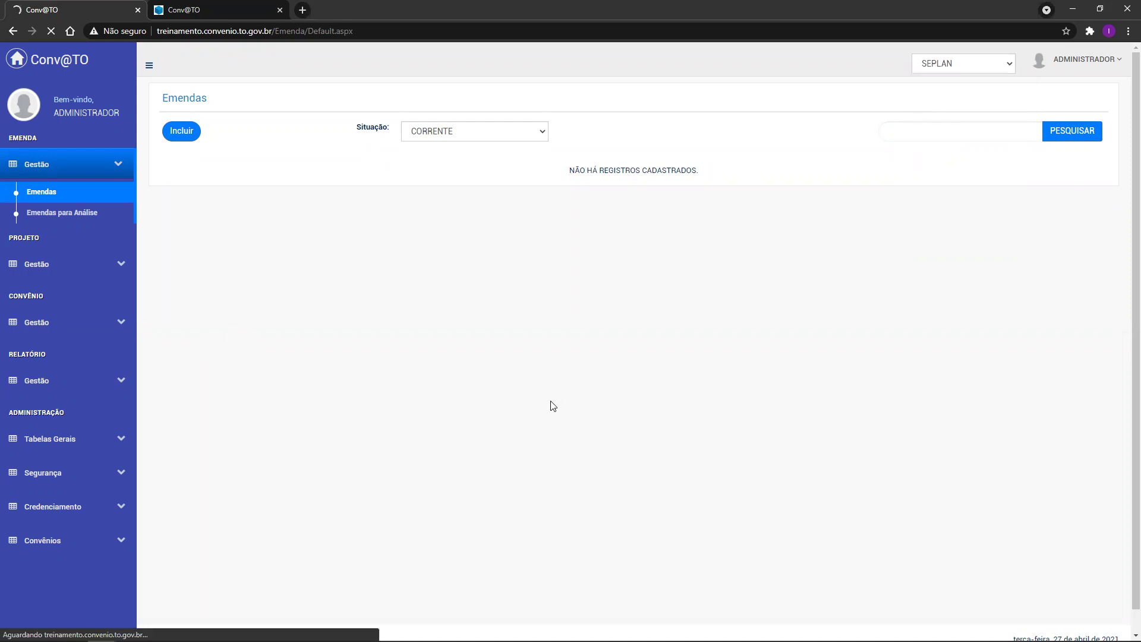
- In the Emendas list, open amendment 010401.00191/2021 for IKHON TECNOLOGIA
{"action": "left_click", "coordinate": [69, 163]}
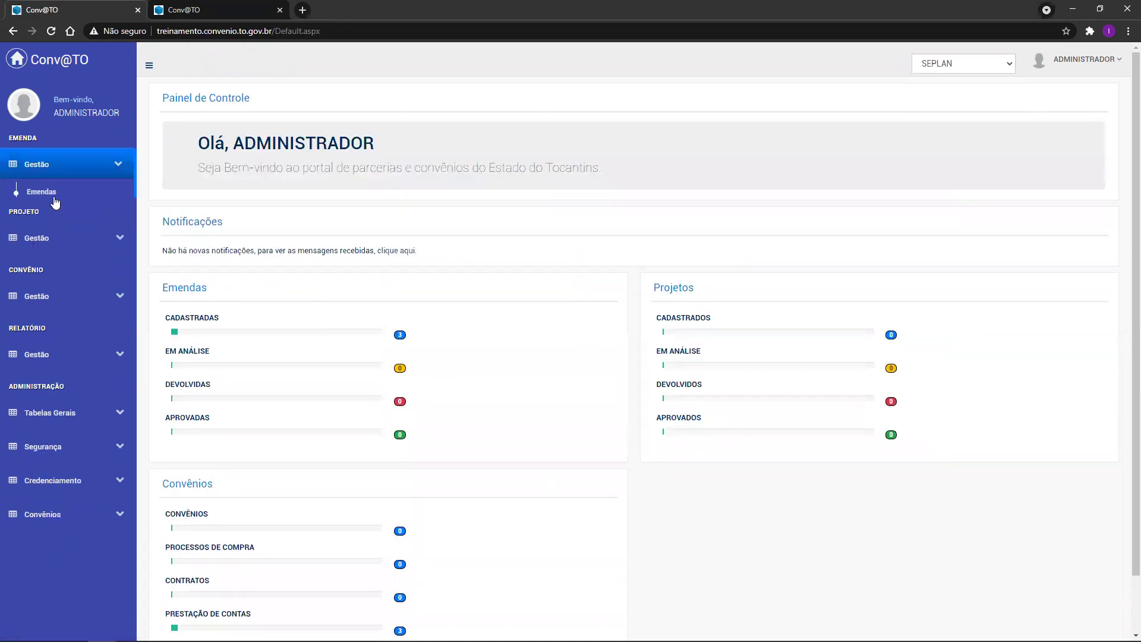
{"action": "left_click", "coordinate": [55, 200]}
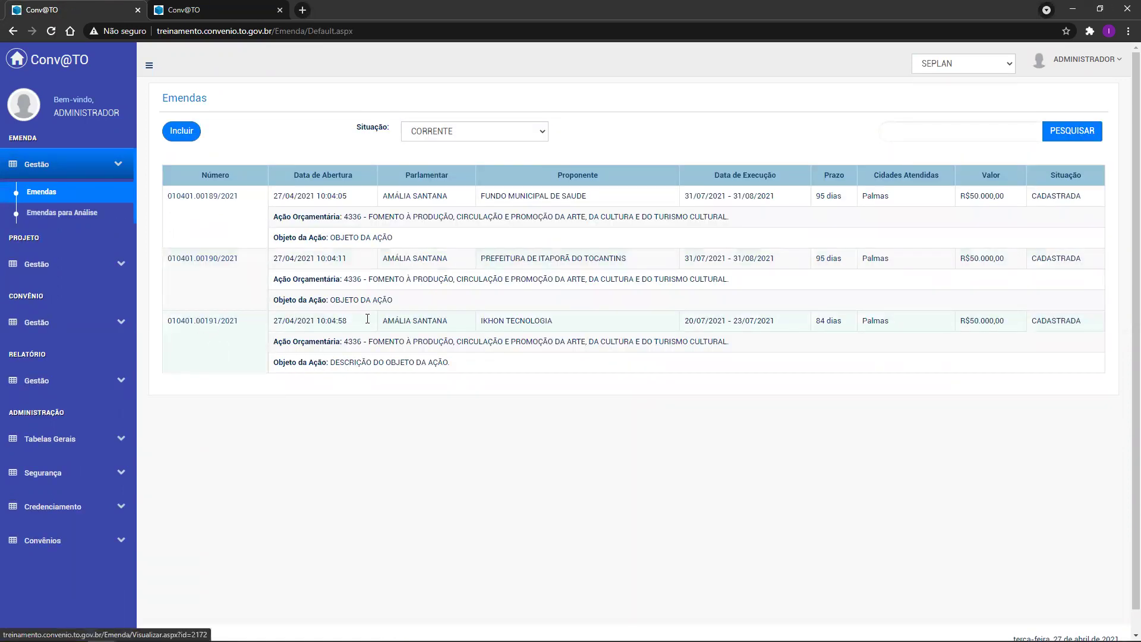
{"action": "left_click_drag", "start_coordinate": [482, 321], "coordinate": [574, 323]}
{"action": "left_click", "coordinate": [492, 319]}
{"action": "left_click_drag", "start_coordinate": [482, 321], "coordinate": [550, 321]}
{"action": "left_click", "coordinate": [527, 382]}
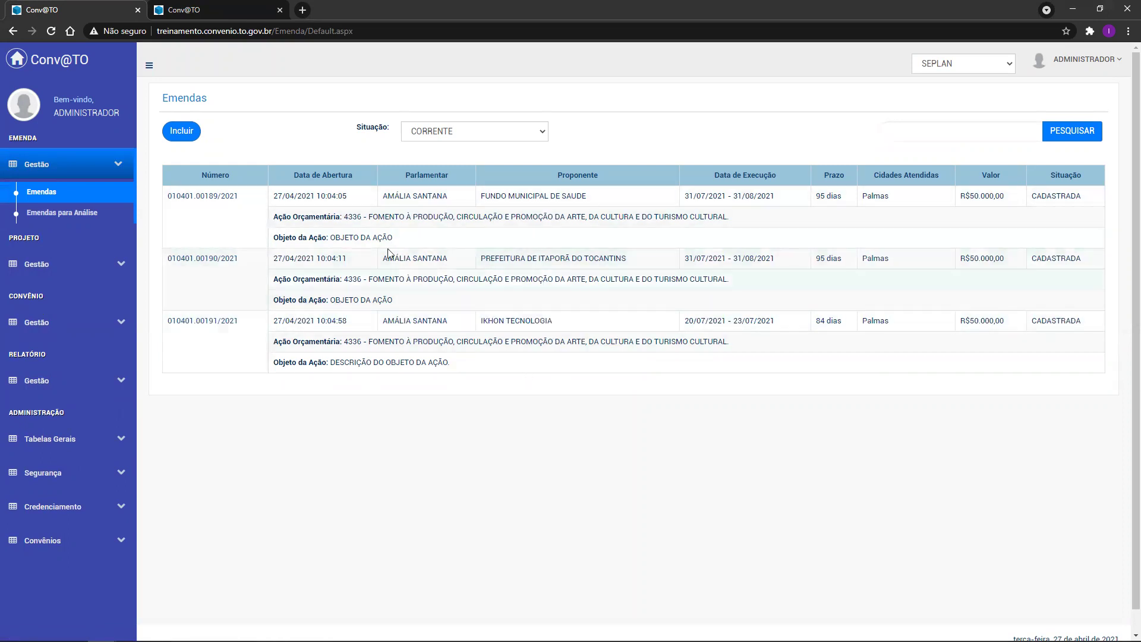
{"action": "left_click_drag", "start_coordinate": [387, 320], "coordinate": [395, 321]}
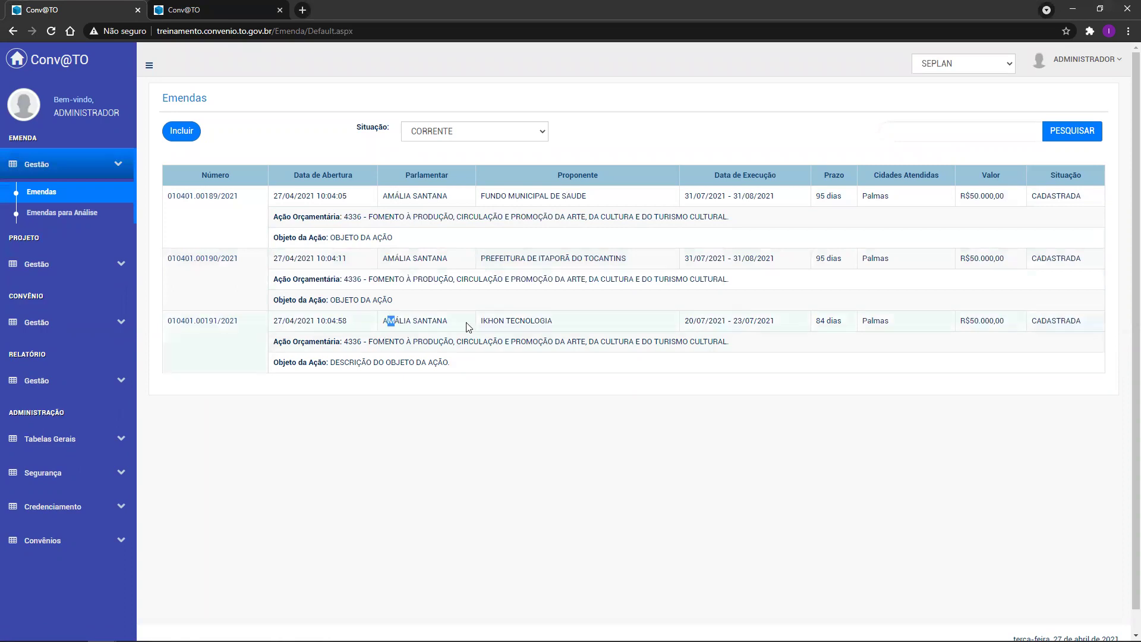
{"action": "left_click_drag", "start_coordinate": [467, 326], "coordinate": [451, 327]}
{"action": "left_click", "coordinate": [387, 321]}
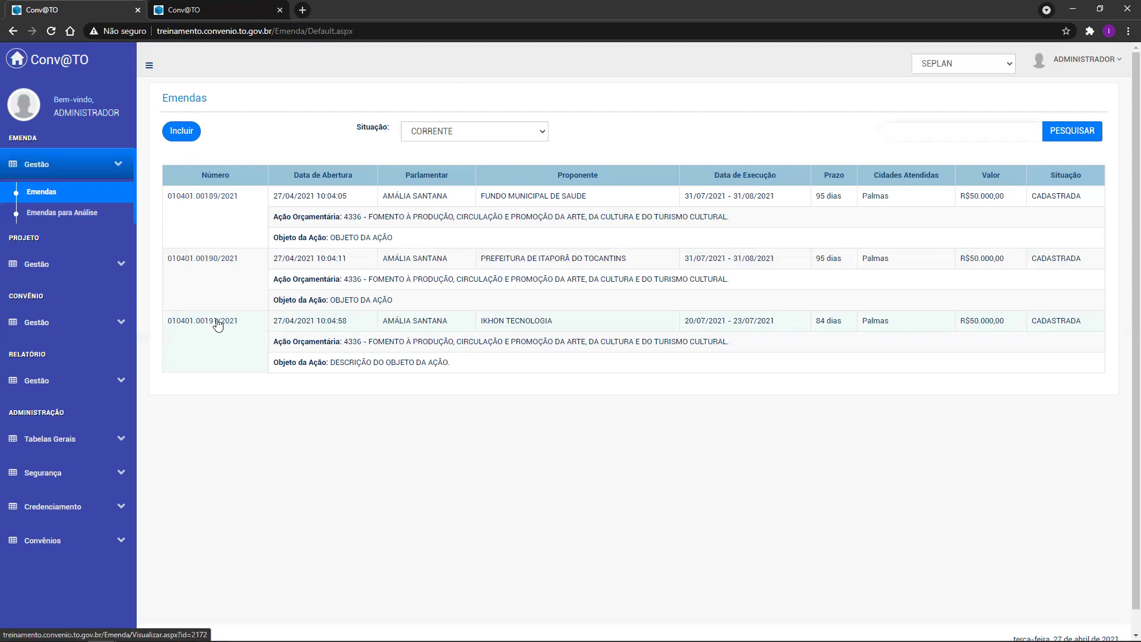
{"action": "left_click", "coordinate": [218, 324]}
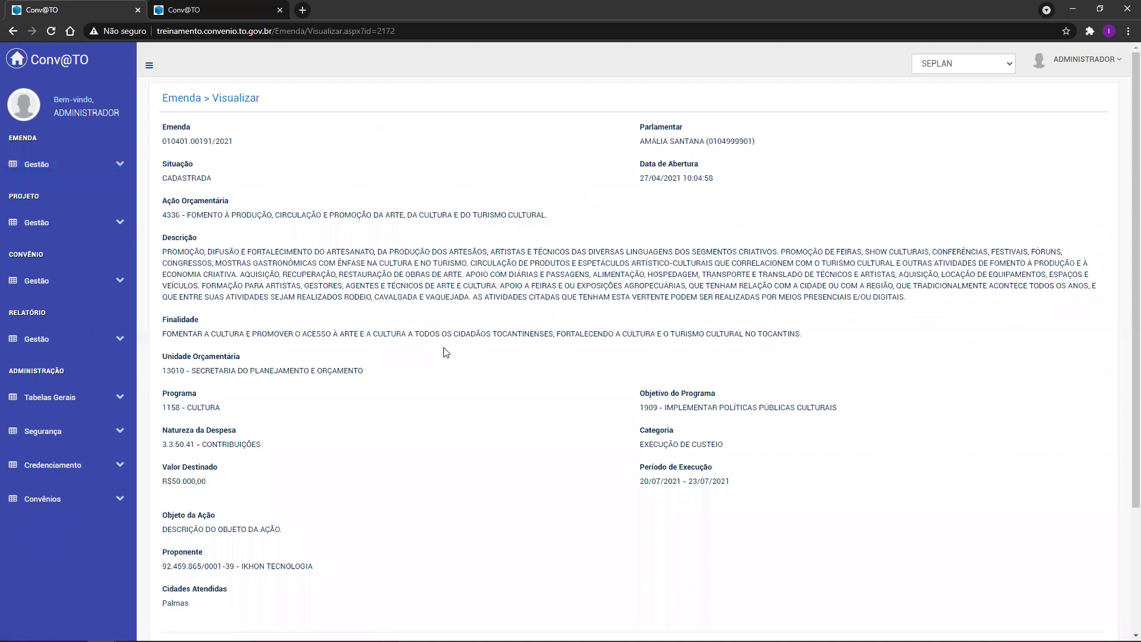
- Submit amendment 010401.00191/2021 for analysis as 'Emenda destinada a um novo projeto'
{"action": "scroll", "coordinate": [446, 352], "scroll_direction": "down", "scroll_amount": 1}
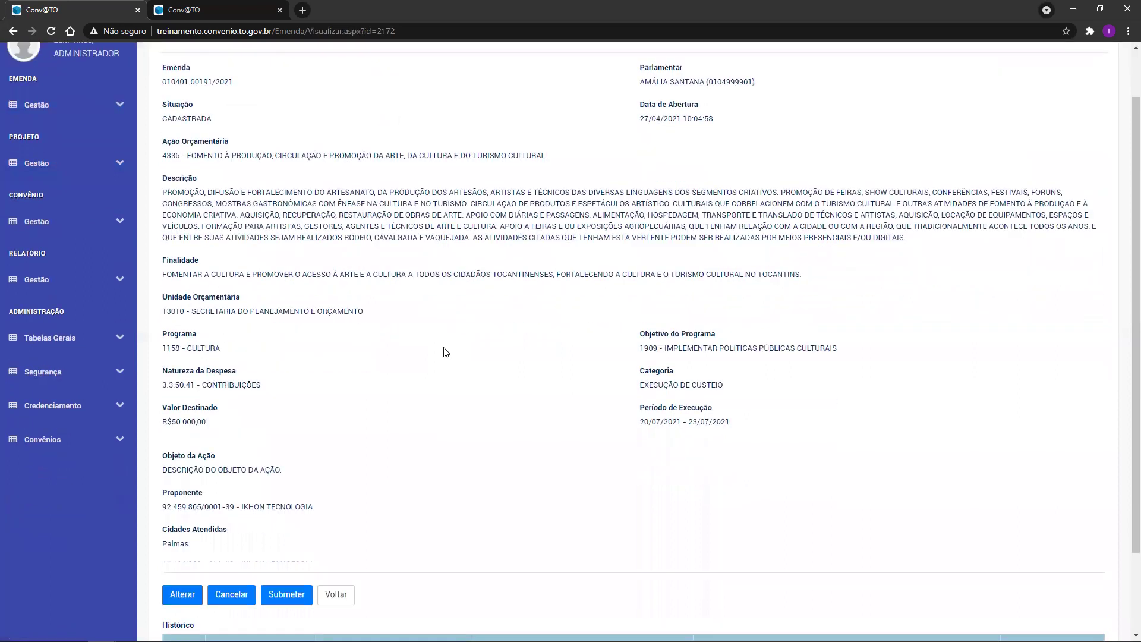
{"action": "scroll", "coordinate": [446, 352], "scroll_direction": "up", "scroll_amount": 1}
{"action": "left_click_drag", "start_coordinate": [733, 141], "coordinate": [644, 141]}
{"action": "left_click", "coordinate": [502, 344]}
{"action": "scroll", "coordinate": [503, 342], "scroll_direction": "down", "scroll_amount": 3}
{"action": "left_click", "coordinate": [284, 497]}
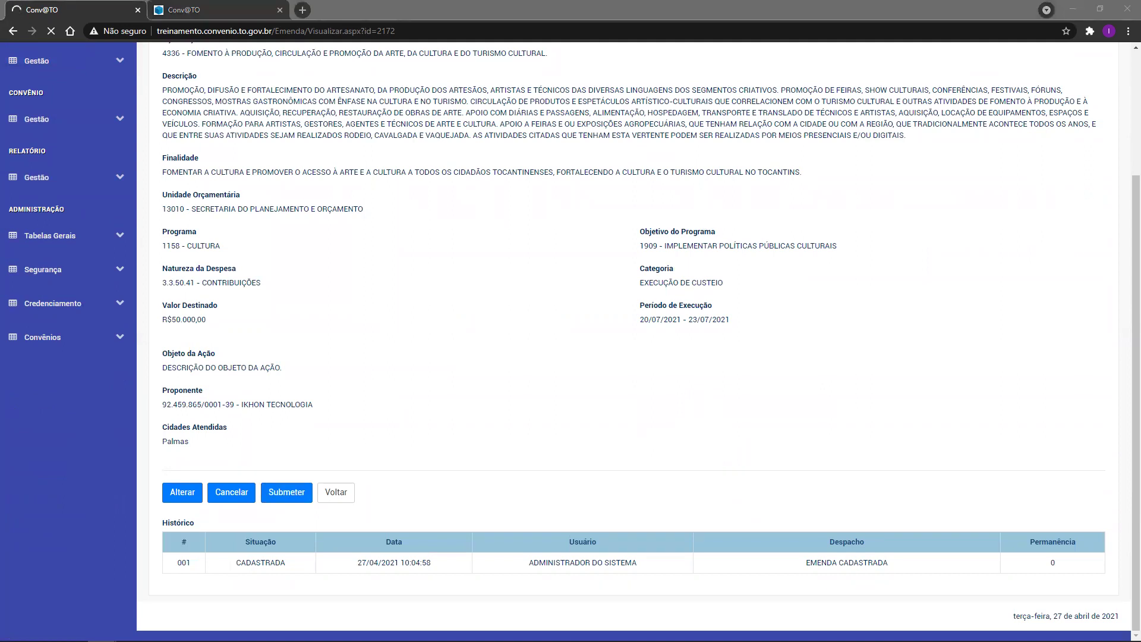
{"action": "left_click", "coordinate": [277, 493]}
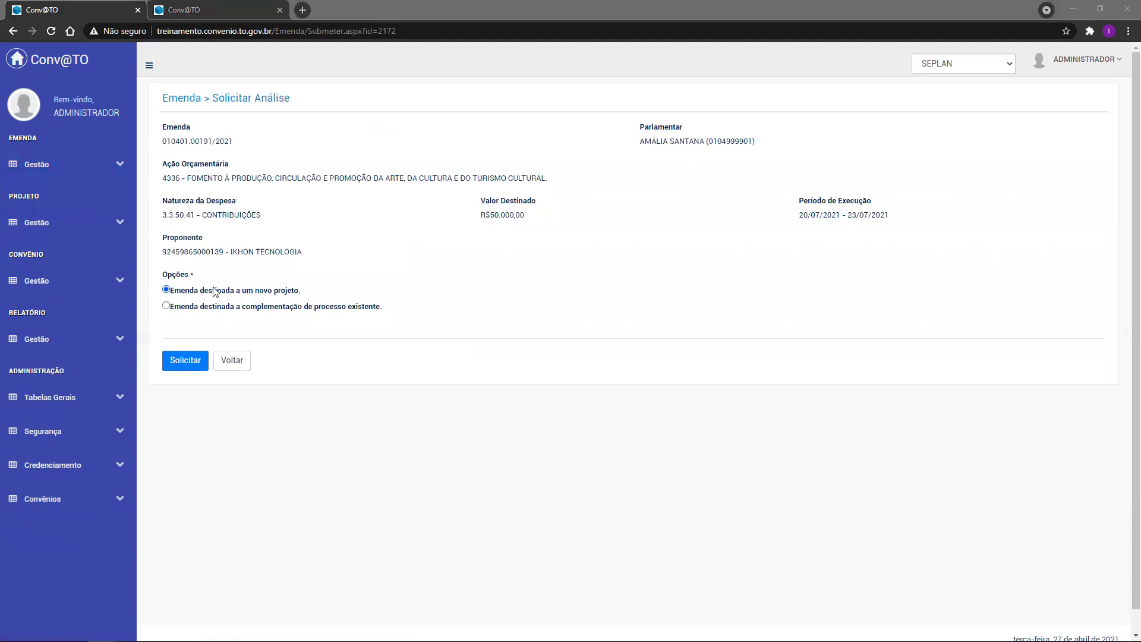
{"action": "left_click", "coordinate": [189, 361]}
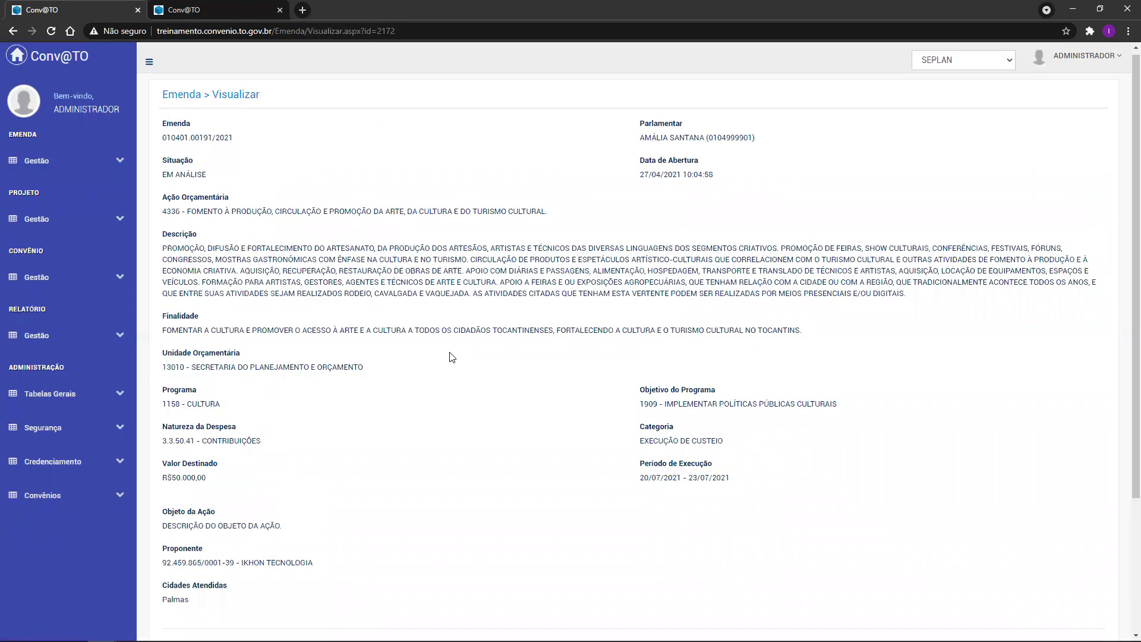
{"action": "scroll", "coordinate": [453, 354], "scroll_direction": "down", "scroll_amount": 3}
- Save an analysis with note 'aprovada', status APROVADA and e-mail notification unchecked
{"action": "left_click", "coordinate": [181, 478]}
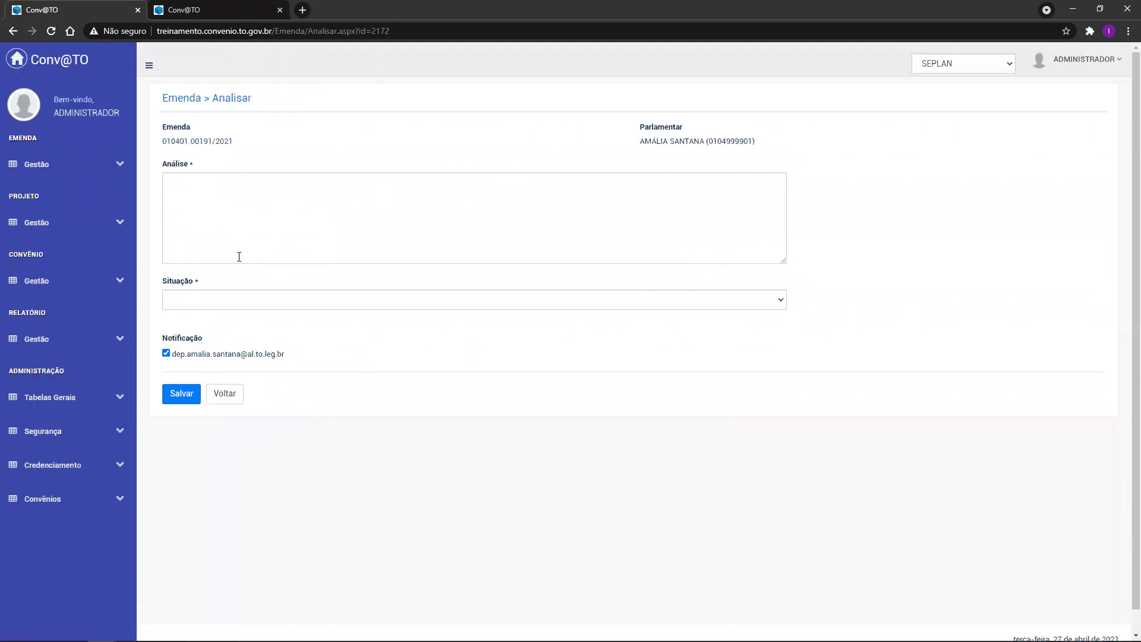
{"action": "type", "text": "teste"}
{"action": "key", "text": "ctrl+a"}
{"action": "key", "text": "BackSpace"}
{"action": "type", "text": "aprovada"}
{"action": "left_click", "coordinate": [233, 304]}
{"action": "left_click", "coordinate": [223, 320]}
{"action": "left_click", "coordinate": [166, 353]}
{"action": "left_click_drag", "start_coordinate": [285, 355], "coordinate": [180, 354]}
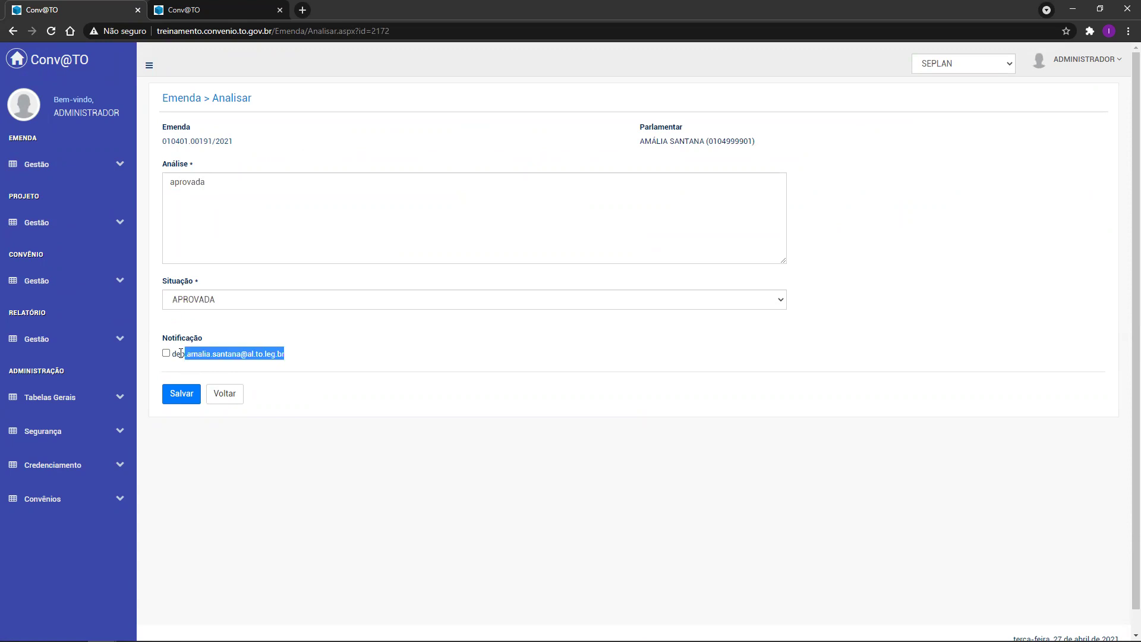
{"action": "left_click", "coordinate": [248, 330]}
{"action": "left_click", "coordinate": [179, 397]}
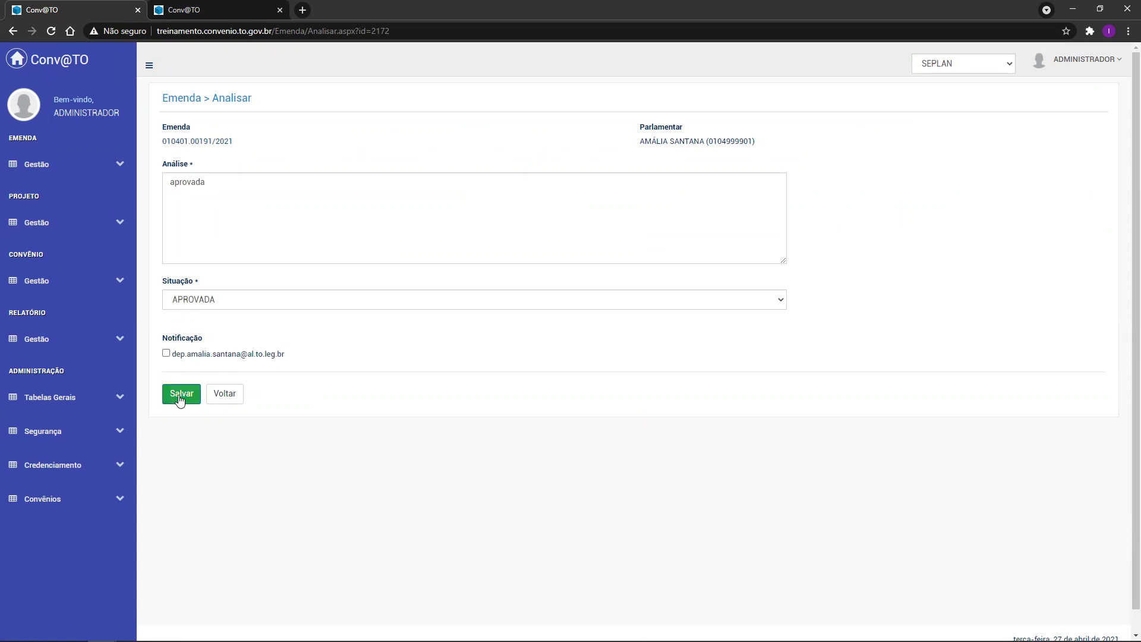
{"action": "left_click", "coordinate": [180, 399]}
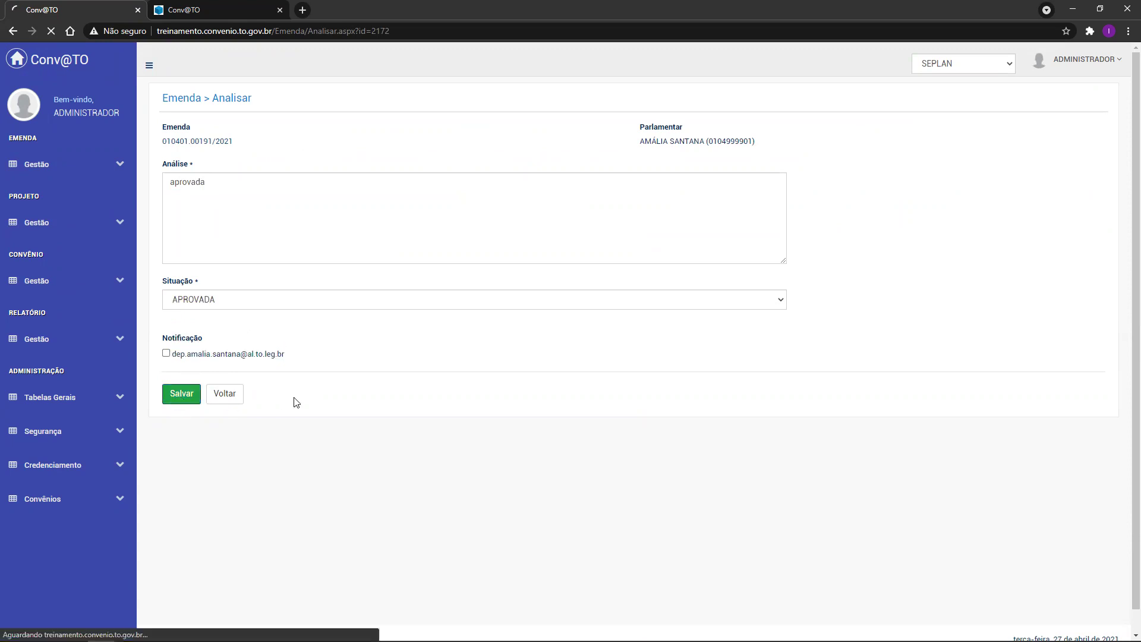
{"action": "left_click", "coordinate": [239, 394]}
- Review the attached emenda_parlamentar.pdf, close it, and start Gerar Projeto
{"action": "scroll", "coordinate": [342, 381], "scroll_direction": "down", "scroll_amount": 4}
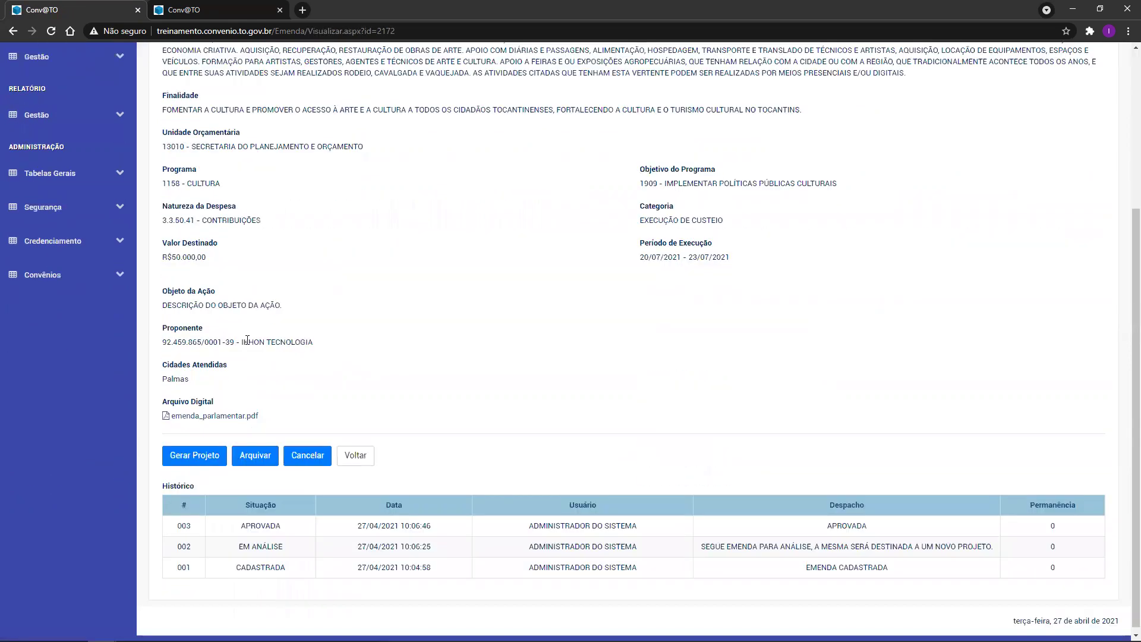
{"action": "left_click", "coordinate": [193, 414]}
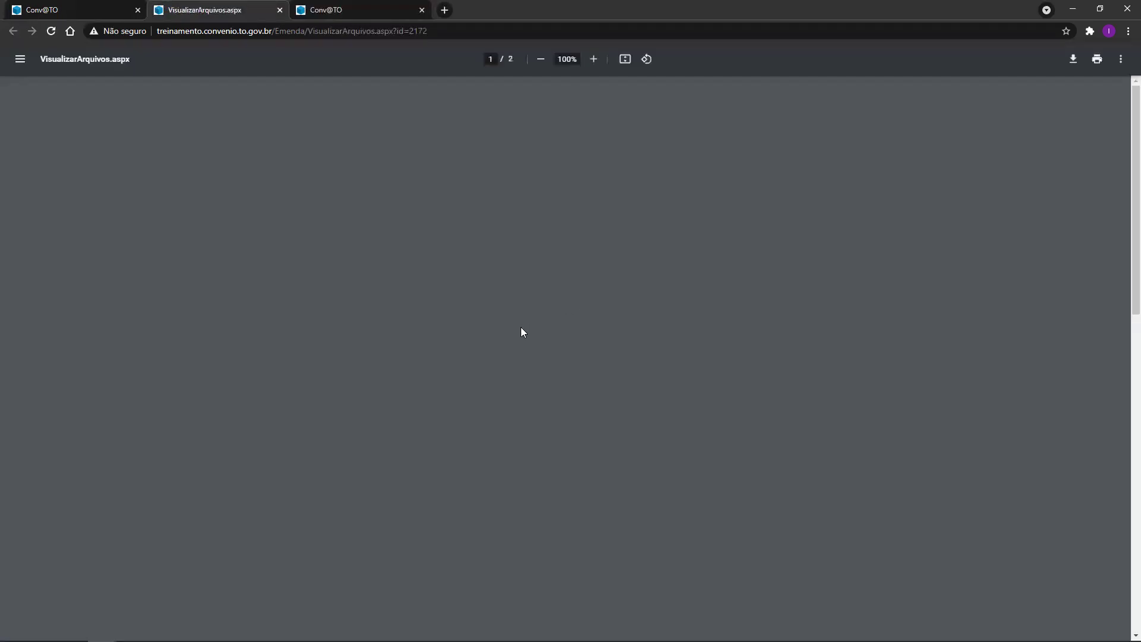
{"action": "scroll", "coordinate": [523, 326], "scroll_direction": "down", "scroll_amount": 10}
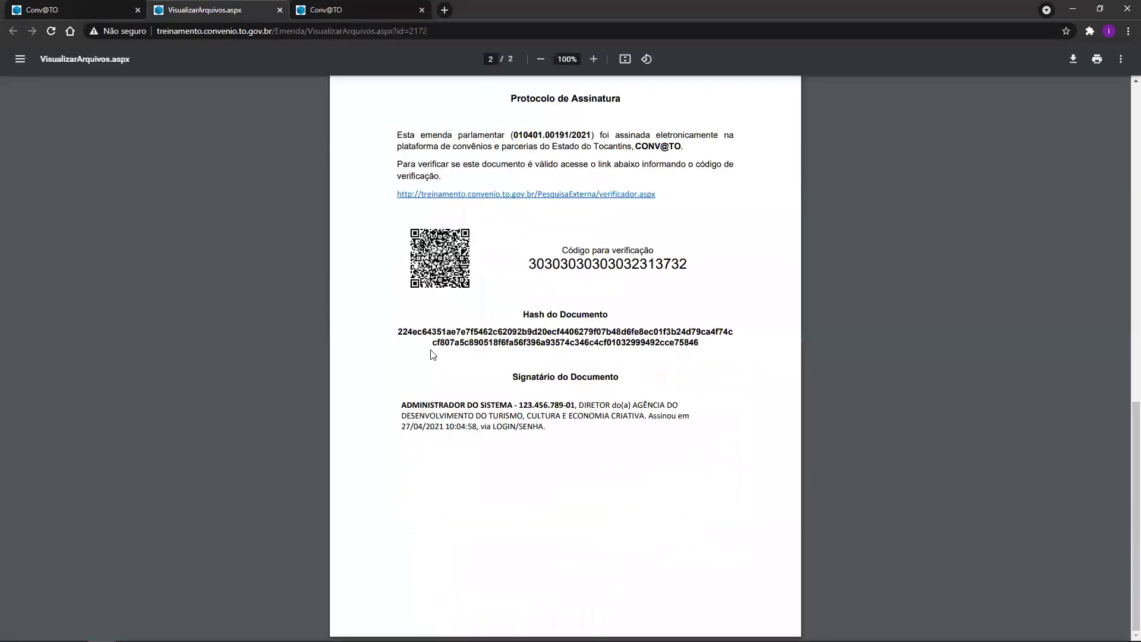
{"action": "scroll", "coordinate": [458, 339], "scroll_direction": "up", "scroll_amount": 10}
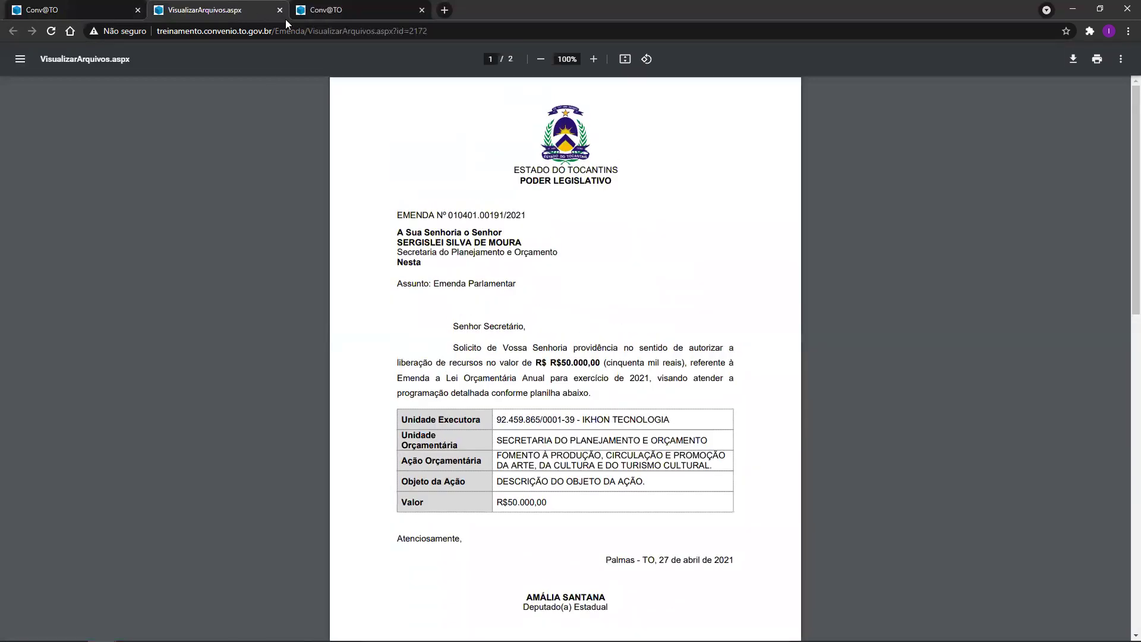
{"action": "left_click", "coordinate": [86, 5]}
{"action": "left_click", "coordinate": [230, 10]}
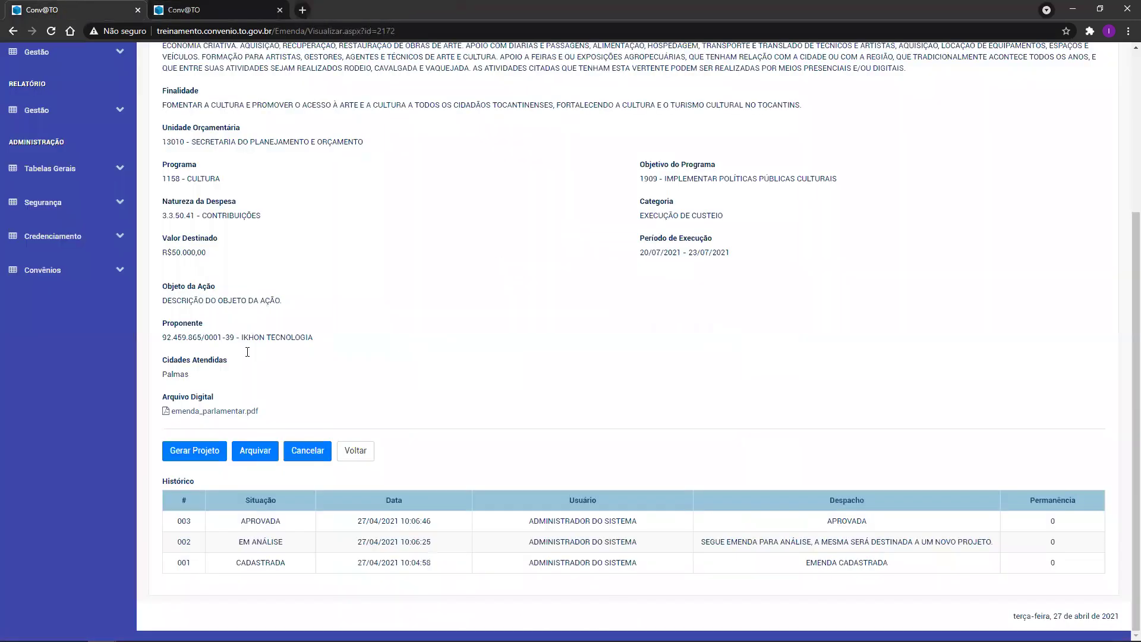
{"action": "left_click", "coordinate": [199, 454]}
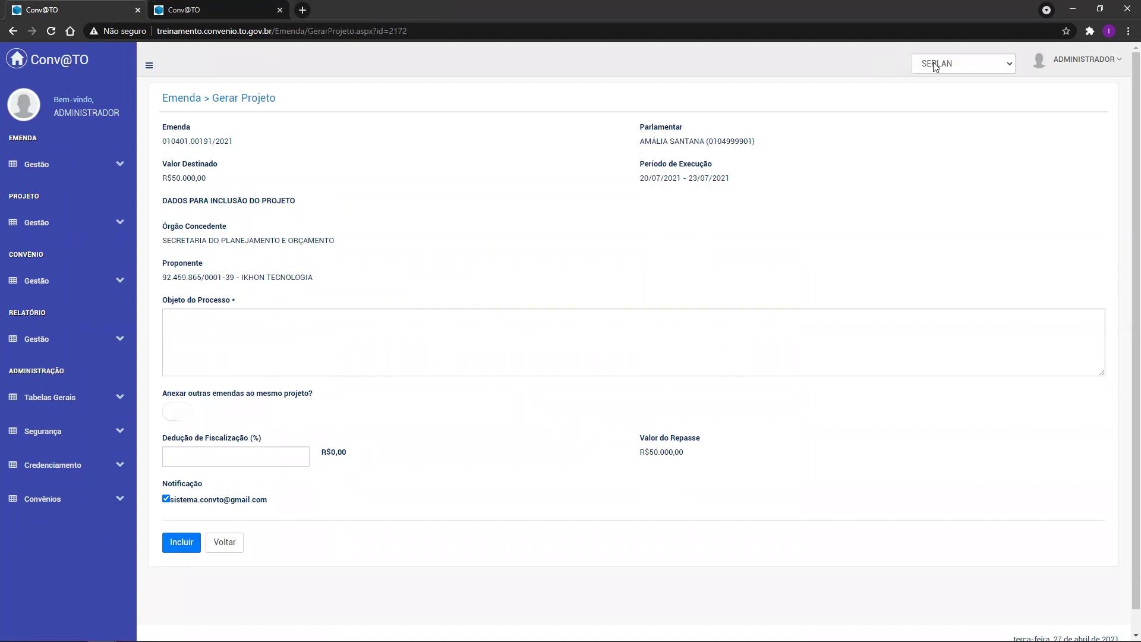
- Enter 'descrição do objeto do processo.' as process object and a 1,5% inspection deduction
{"action": "left_click_drag", "start_coordinate": [184, 242], "coordinate": [364, 247]}
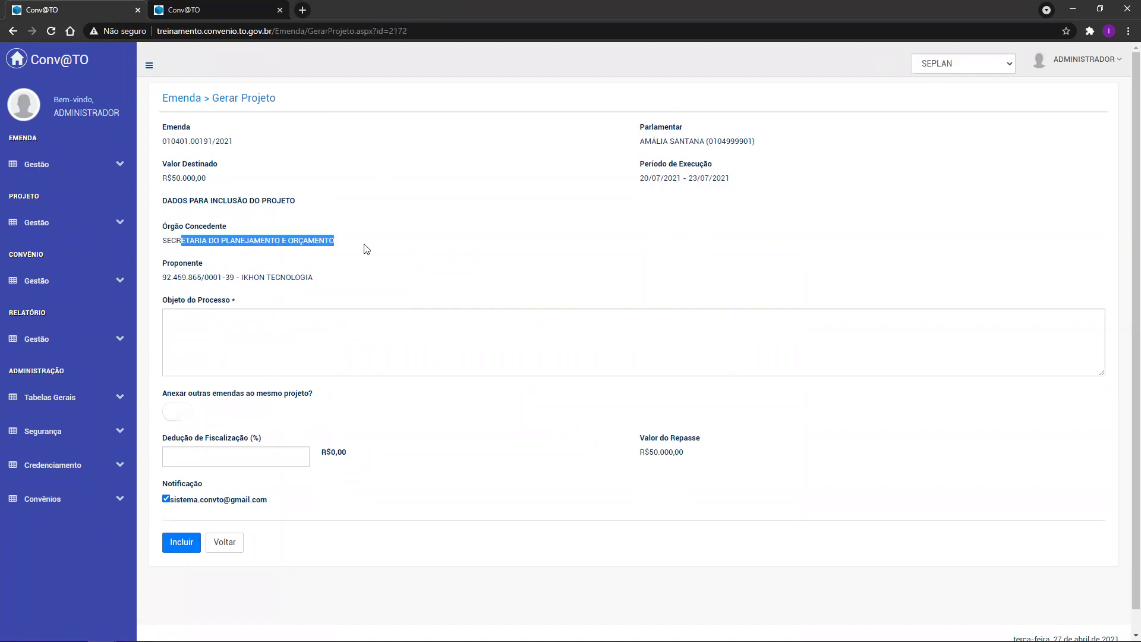
{"action": "left_click", "coordinate": [395, 231]}
{"action": "left_click_drag", "start_coordinate": [190, 240], "coordinate": [350, 241]}
{"action": "left_click", "coordinate": [213, 344]}
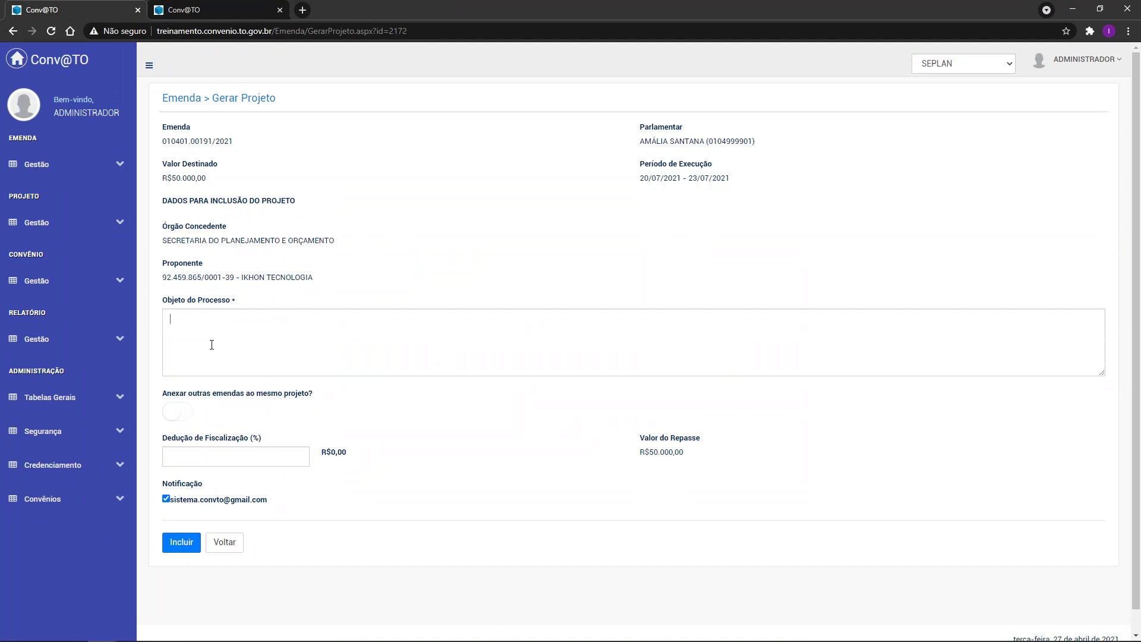
{"action": "type", "text": "descrição do objeto do processo."}
{"action": "left_click", "coordinate": [225, 458]}
{"action": "type", "text": "1,5"}
{"action": "left_click", "coordinate": [392, 437]}
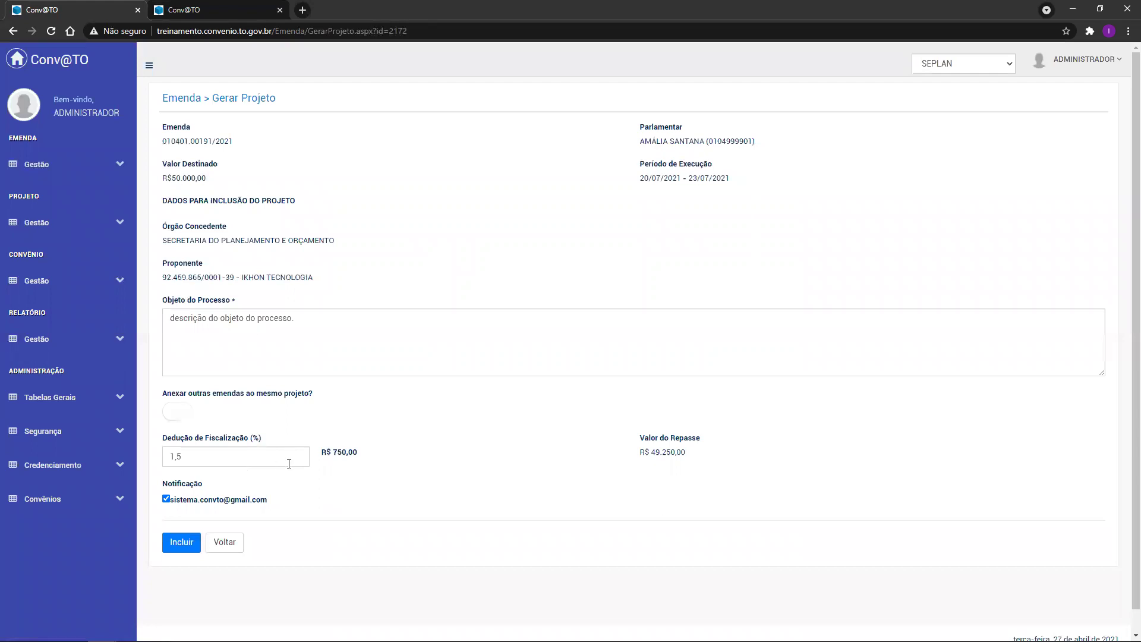
- With R$49.250,00 left to transfer, turn off the notification e-mail and include the project
{"action": "left_click_drag", "start_coordinate": [171, 456], "coordinate": [353, 453]}
{"action": "left_click", "coordinate": [356, 466]}
{"action": "left_click", "coordinate": [166, 499]}
{"action": "left_click", "coordinate": [202, 502]}
{"action": "left_click", "coordinate": [202, 501]}
{"action": "left_click_drag", "start_coordinate": [220, 98], "coordinate": [293, 101]}
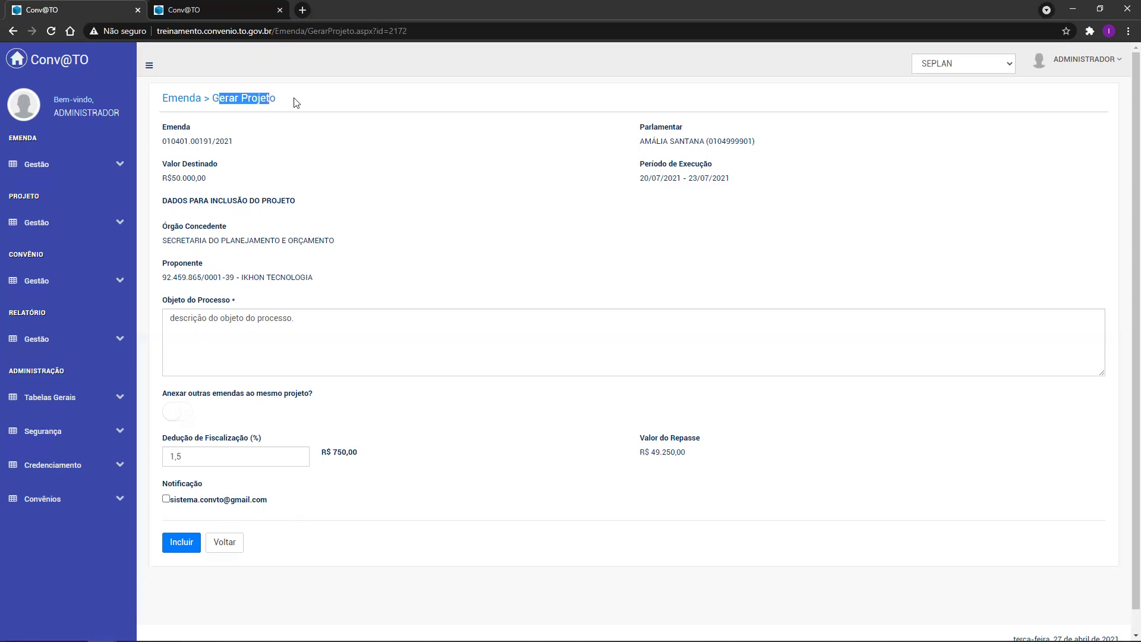
{"action": "left_click", "coordinate": [181, 543]}
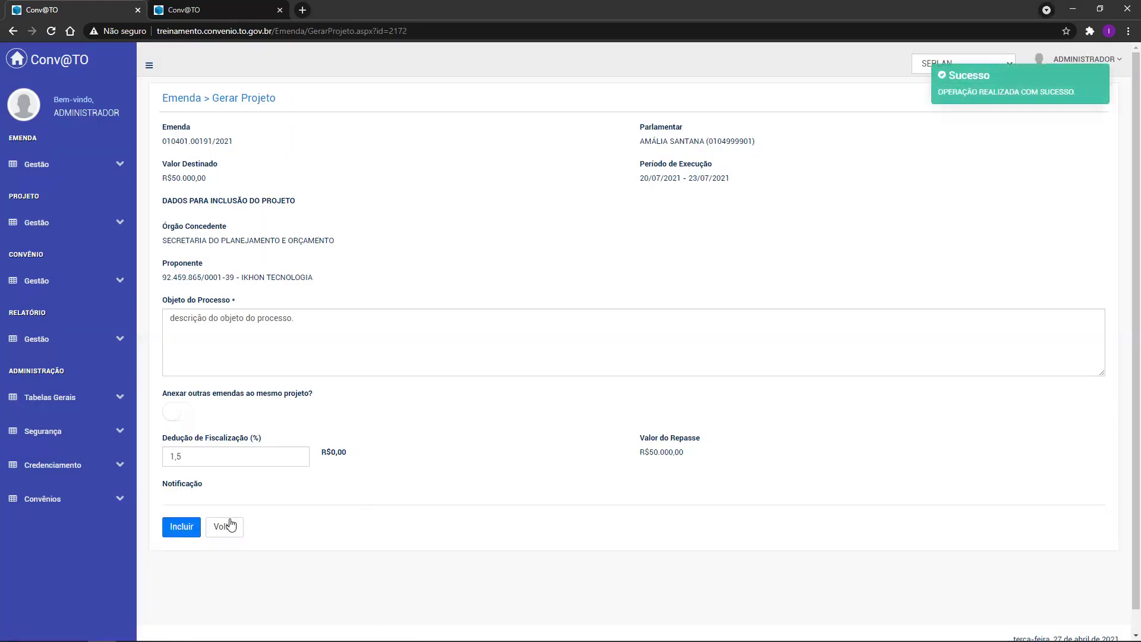
- Back on the amendment details, review its PROTOCOLADA status, Unidade Orçamentária and Objeto da Ação
{"action": "left_click", "coordinate": [230, 525]}
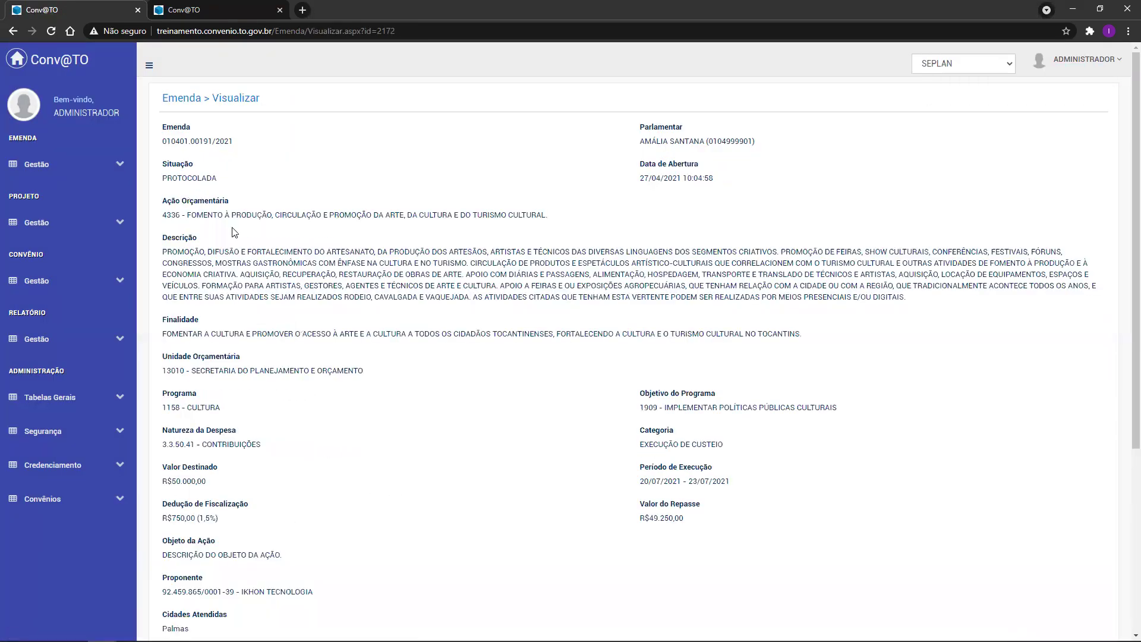
{"action": "double_click", "coordinate": [194, 178]}
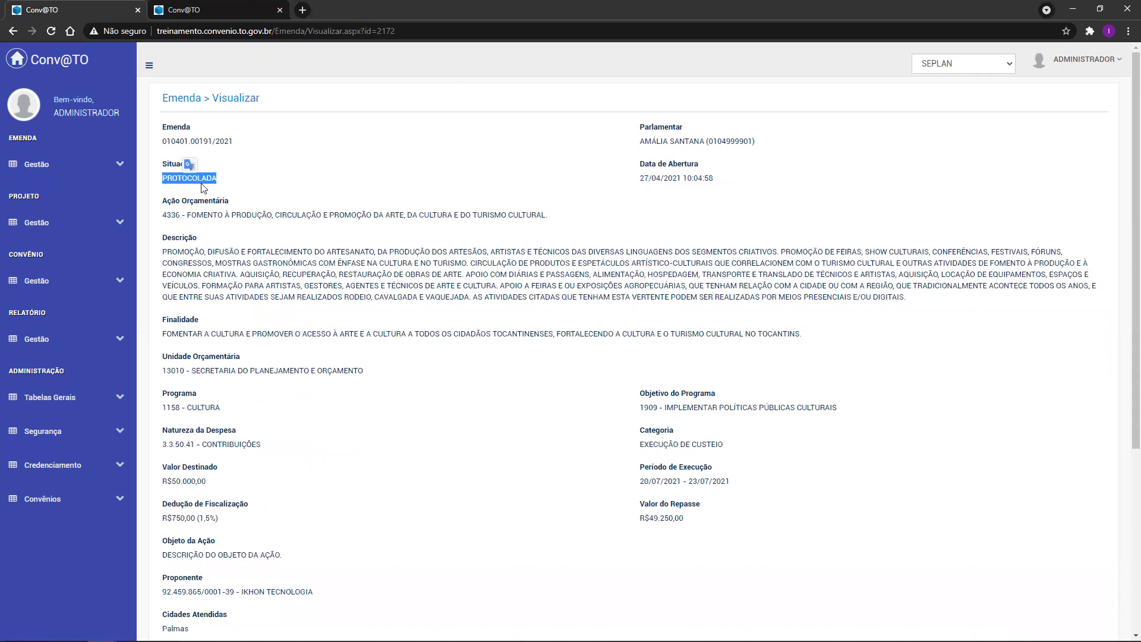
{"action": "left_click", "coordinate": [263, 212]}
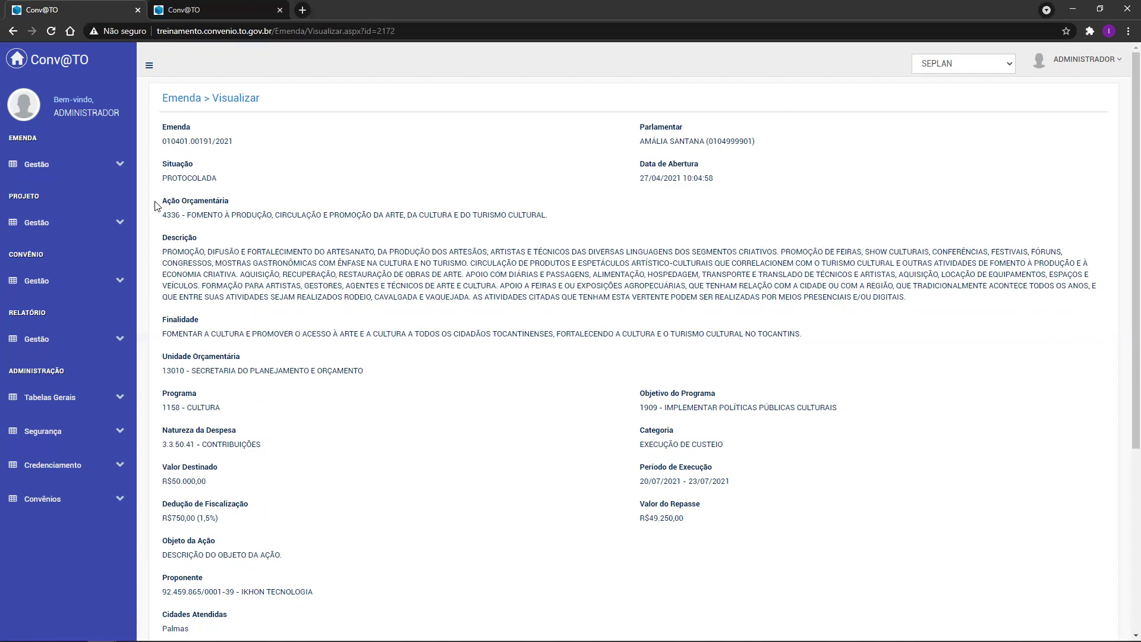
{"action": "scroll", "coordinate": [265, 253], "scroll_direction": "down", "scroll_amount": 1}
{"action": "left_click_drag", "start_coordinate": [196, 311], "coordinate": [213, 339]}
{"action": "left_click", "coordinate": [210, 344]}
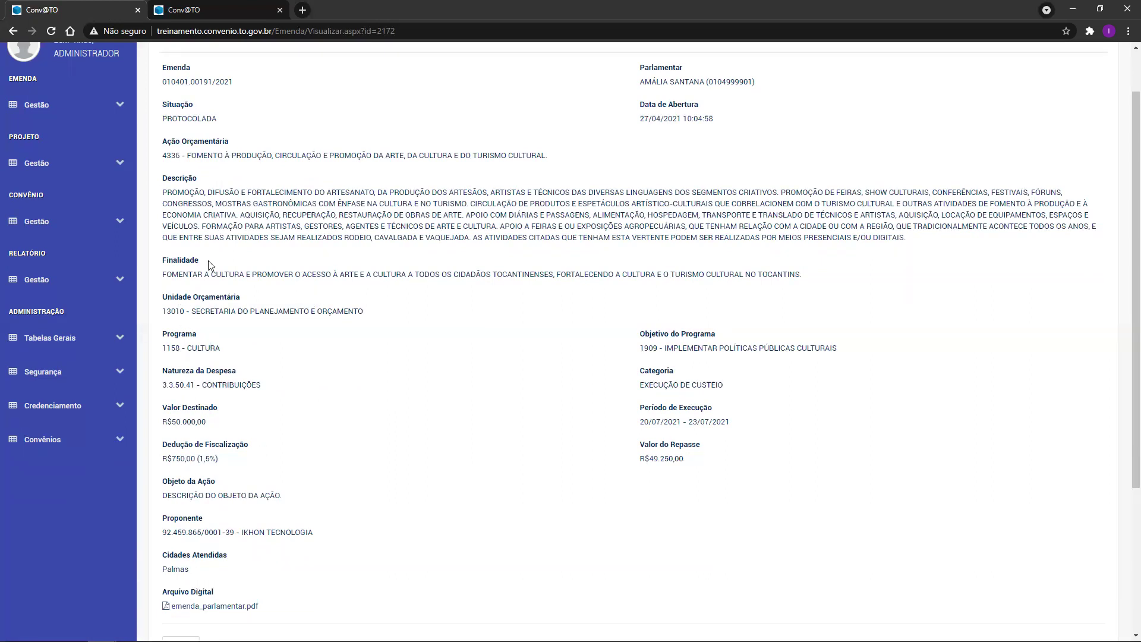
{"action": "left_click_drag", "start_coordinate": [215, 484], "coordinate": [282, 497]}
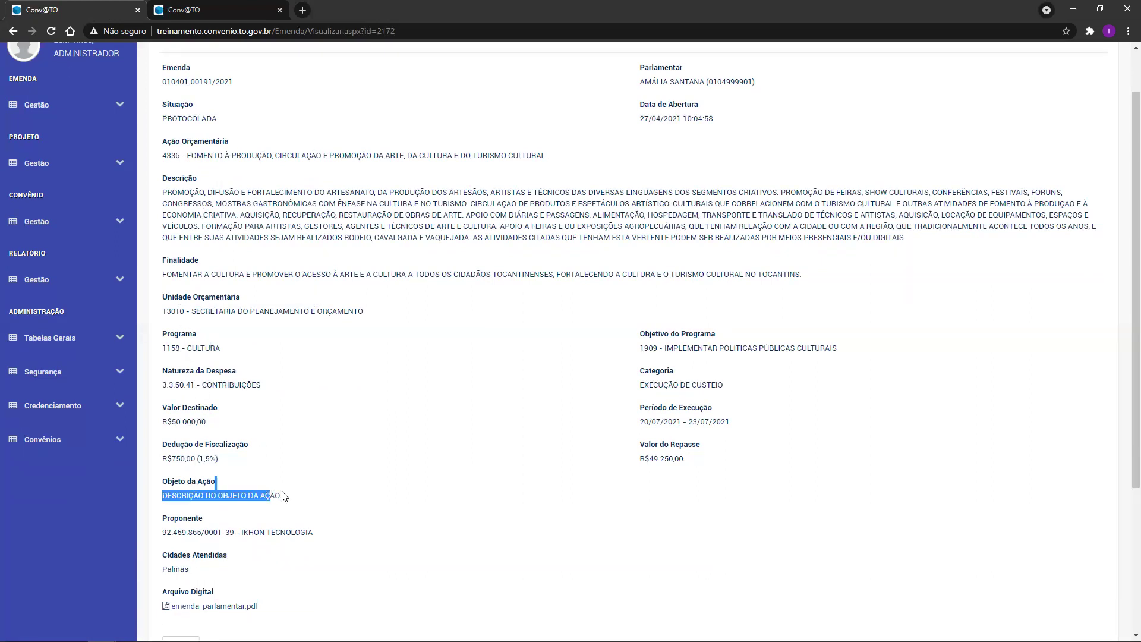
{"action": "left_click_drag", "start_coordinate": [190, 193], "coordinate": [252, 256]}
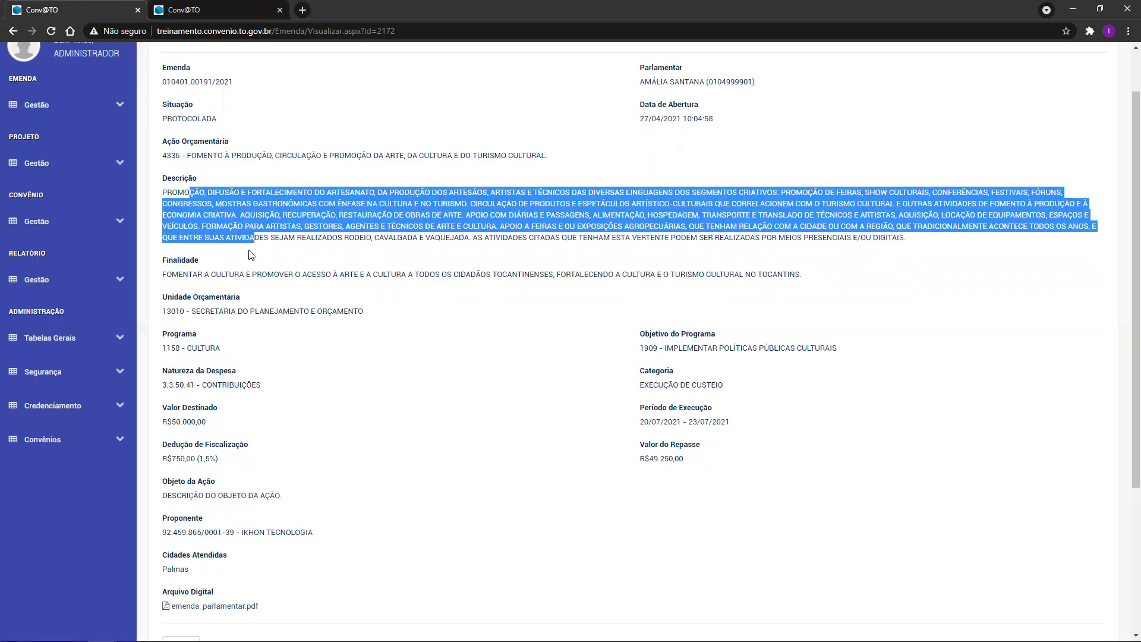
{"action": "left_click", "coordinate": [314, 276]}
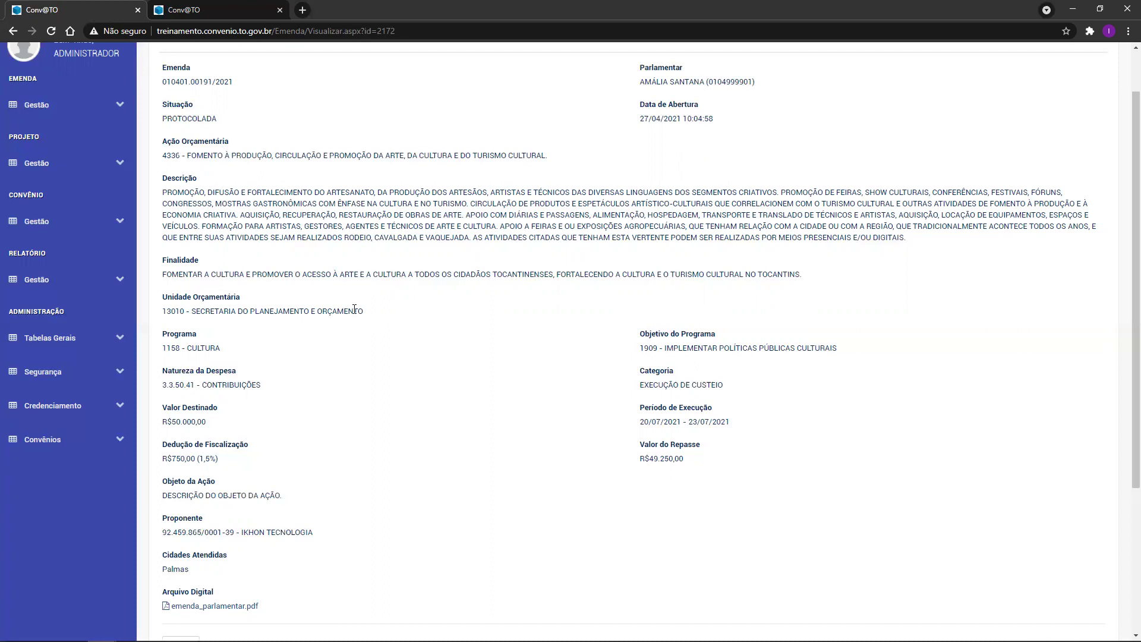
- Scroll down to the Histórico table, then switch to the proponent's browser window
{"action": "scroll", "coordinate": [358, 312], "scroll_direction": "down", "scroll_amount": 2}
{"action": "scroll", "coordinate": [335, 350], "scroll_direction": "up", "scroll_amount": 3}
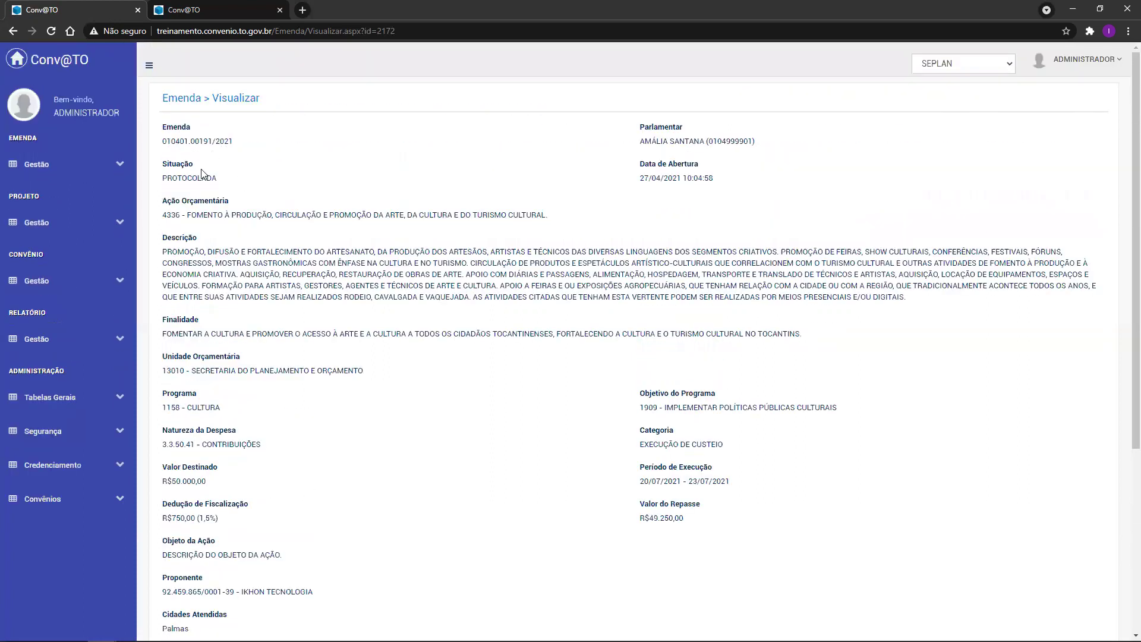
{"action": "scroll", "coordinate": [594, 330], "scroll_direction": "down", "scroll_amount": 4}
{"action": "scroll", "coordinate": [945, 538], "scroll_direction": "down", "scroll_amount": 1}
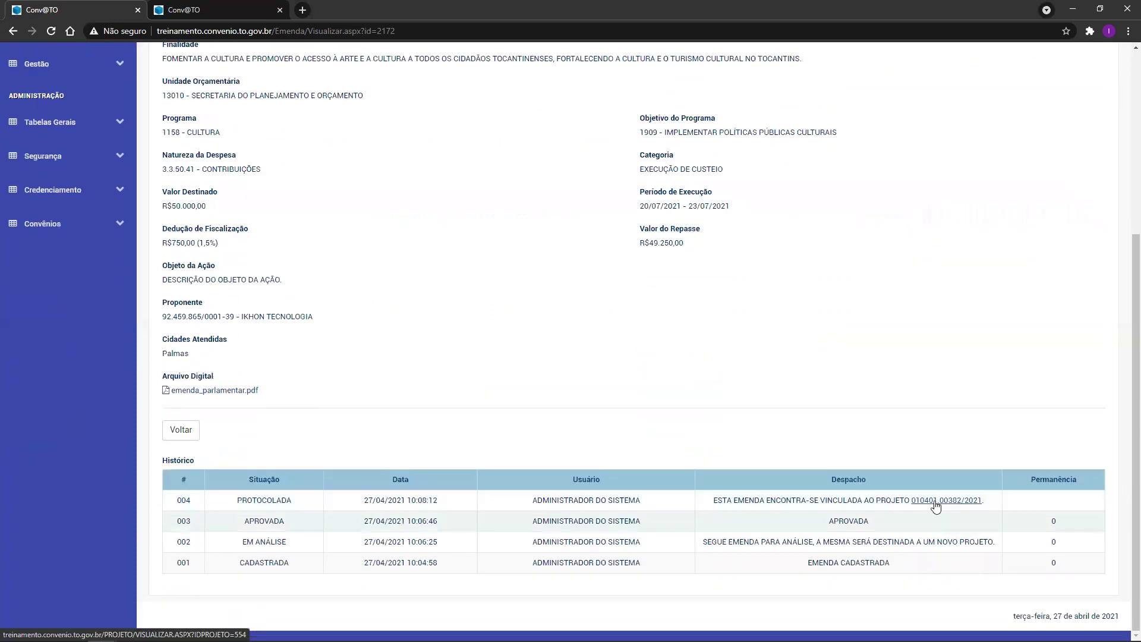
{"action": "scroll", "coordinate": [844, 458], "scroll_direction": "up", "scroll_amount": 3}
{"action": "scroll", "coordinate": [809, 433], "scroll_direction": "down", "scroll_amount": 3}
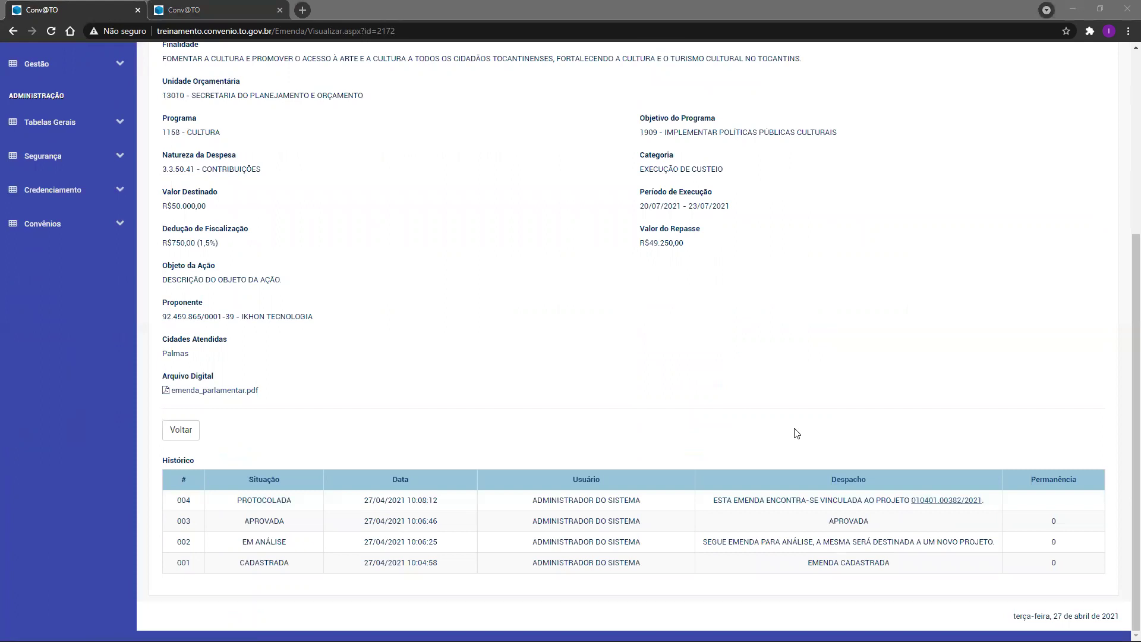
{"action": "key", "text": "alt+Tab"}
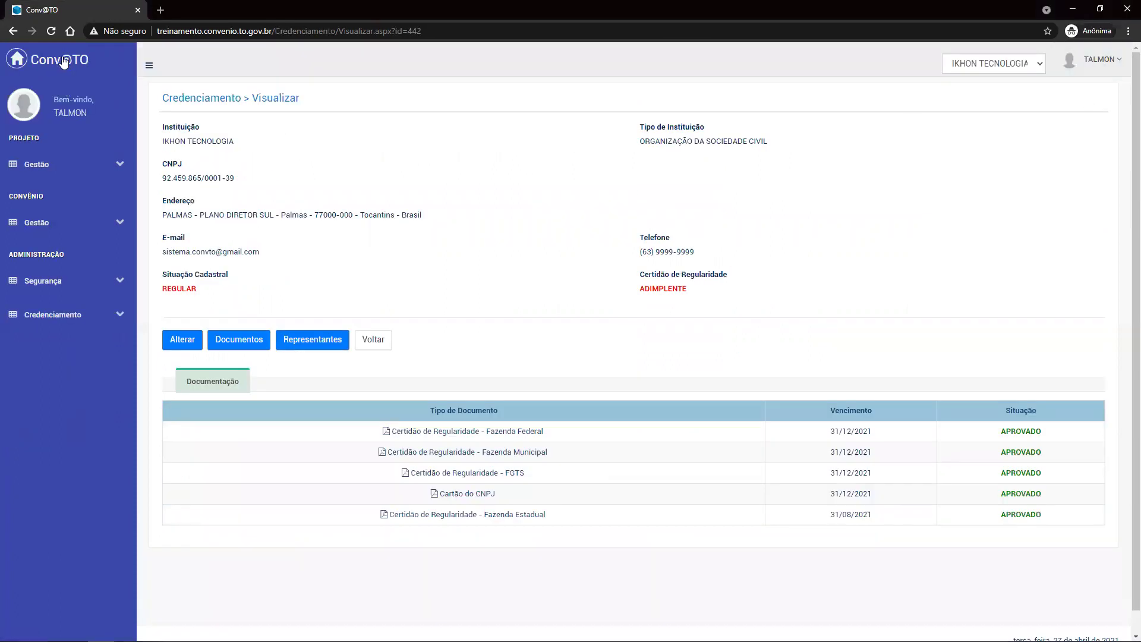
- From the proponent's dashboard, open the Projeto > Gestão > Projetos list
{"action": "left_click", "coordinate": [58, 65]}
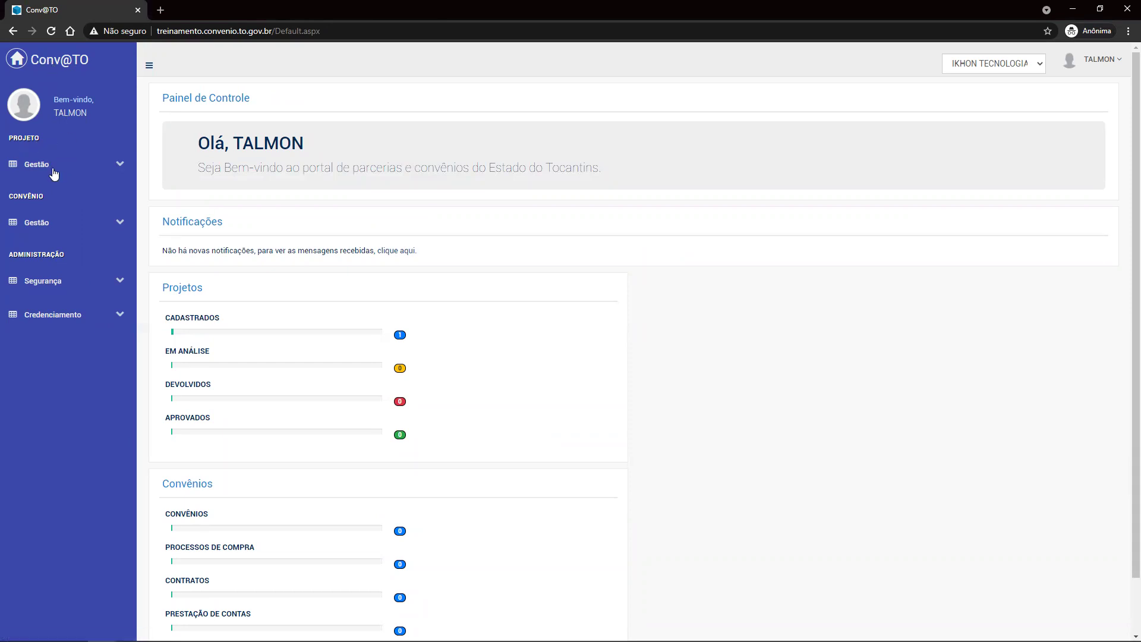
{"action": "left_click", "coordinate": [40, 155]}
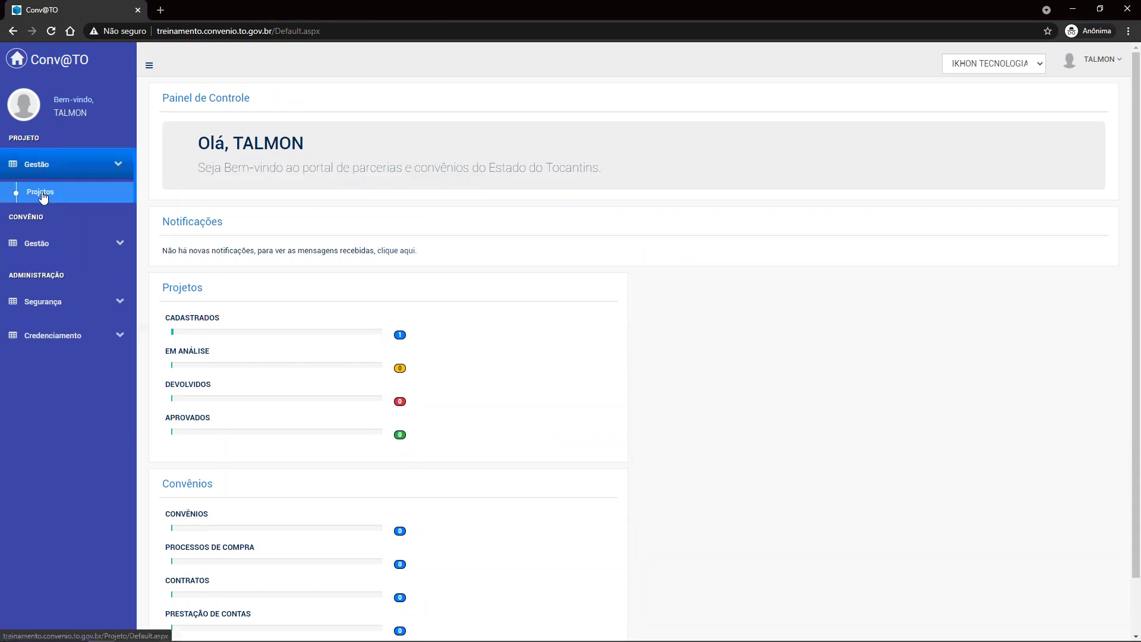
{"action": "left_click", "coordinate": [44, 195]}
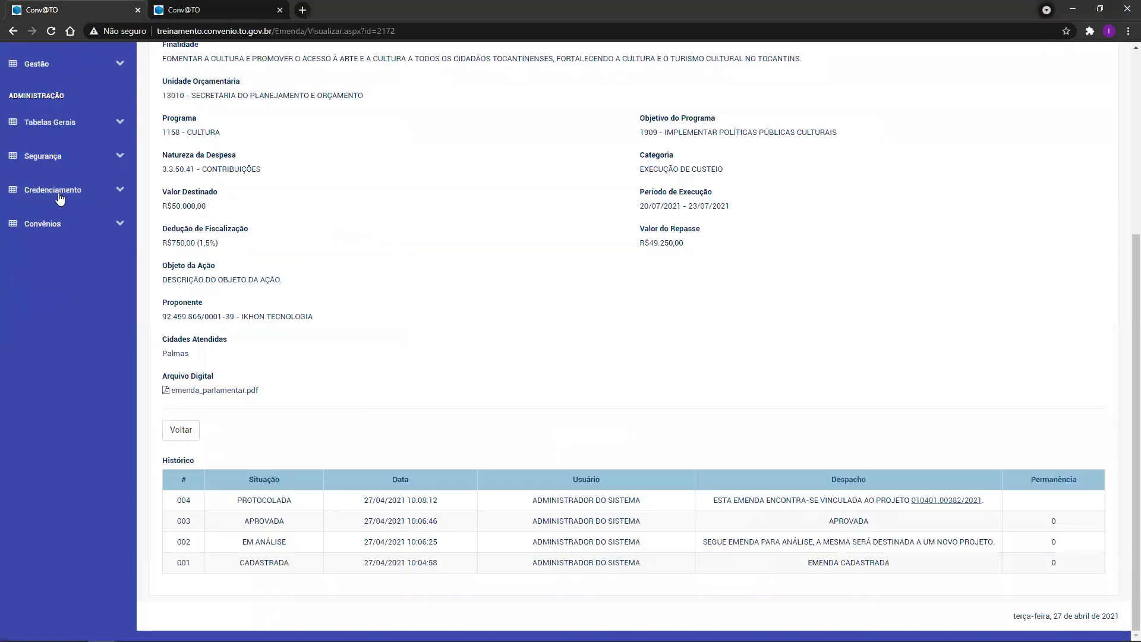
- Open Credenciamento > Credenciados and the FUNDO MUNICIPAL DE SAUDE record's representatives
{"action": "left_click", "coordinate": [59, 189]}
{"action": "left_click", "coordinate": [73, 238]}
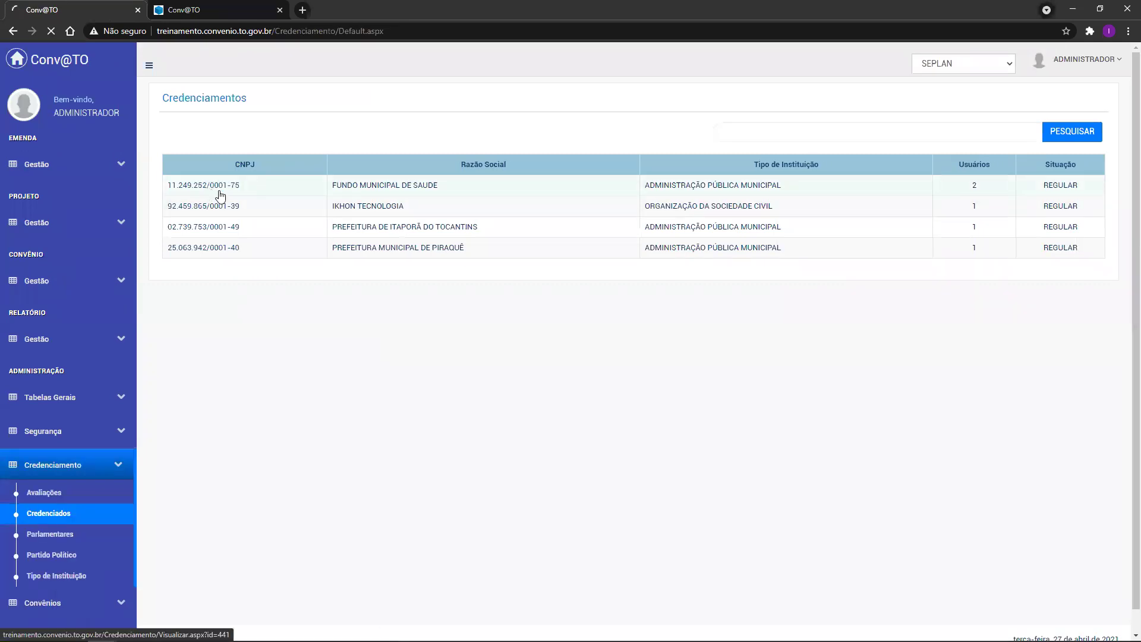
{"action": "left_click", "coordinate": [208, 186]}
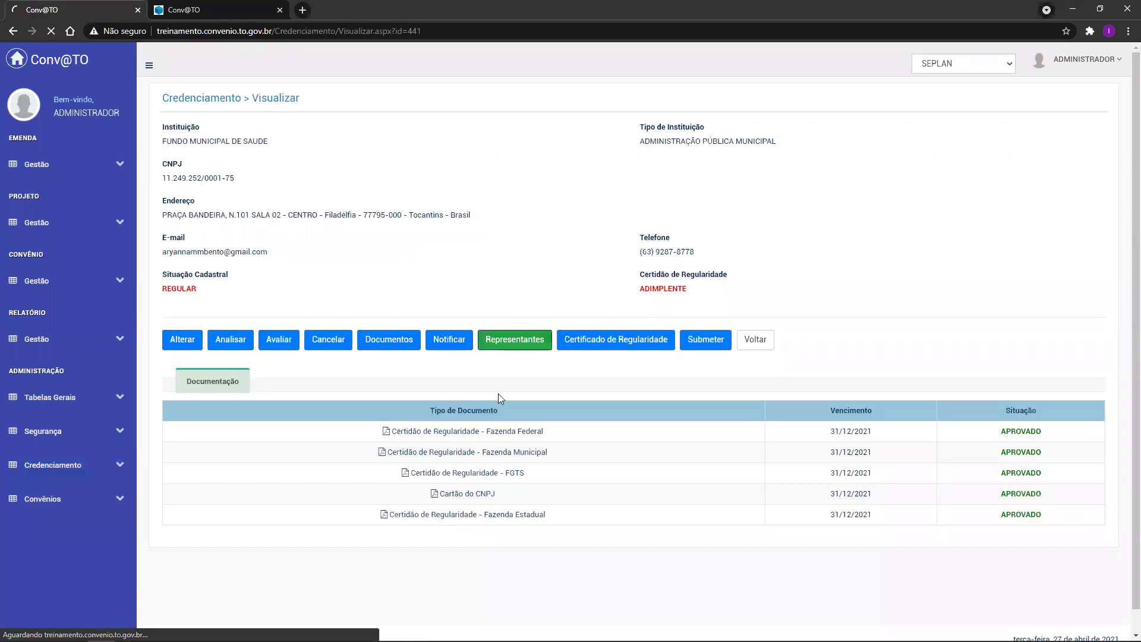
{"action": "left_click_drag", "start_coordinate": [198, 260], "coordinate": [275, 261]}
{"action": "left_click", "coordinate": [208, 233]}
{"action": "double_click", "coordinate": [208, 233]}
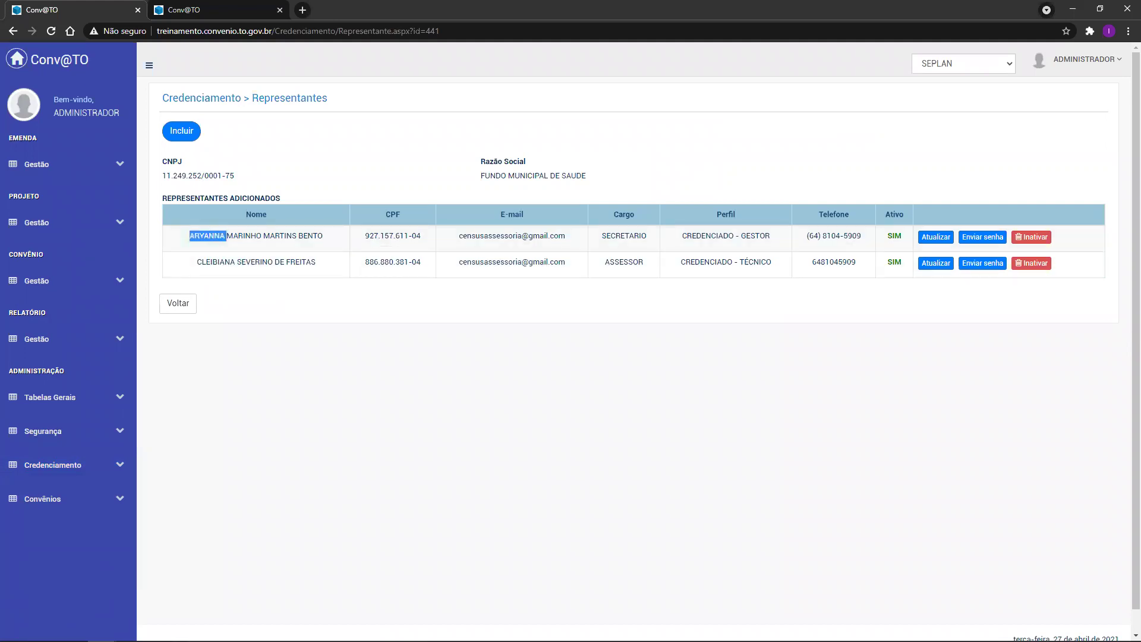
{"action": "key", "text": "alt+Tab"}
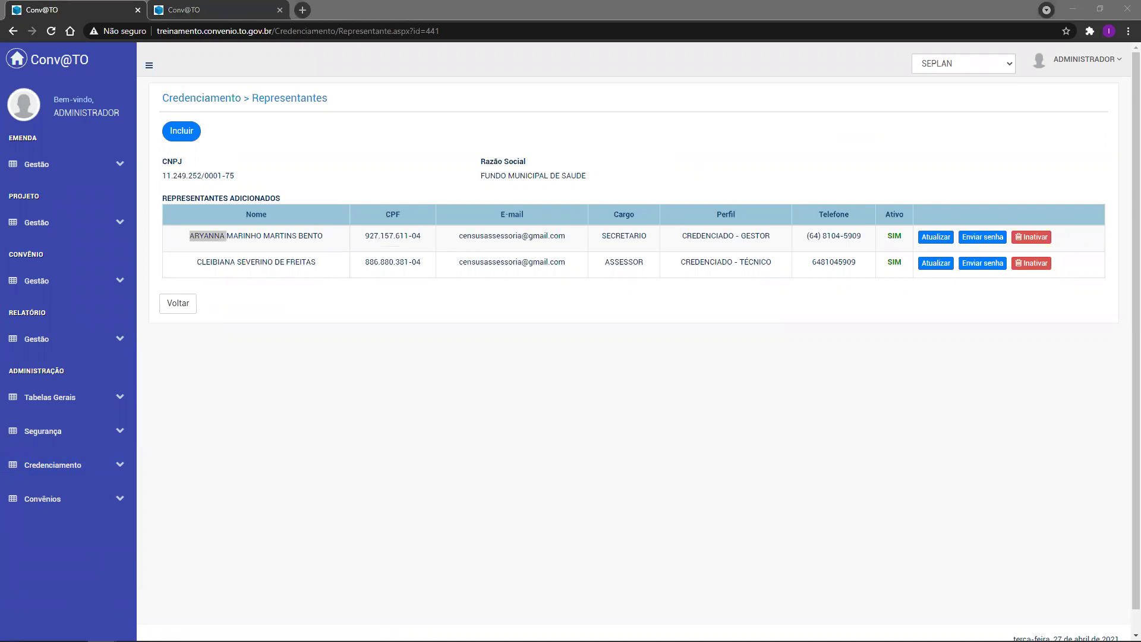
{"action": "key", "text": "alt+Tab"}
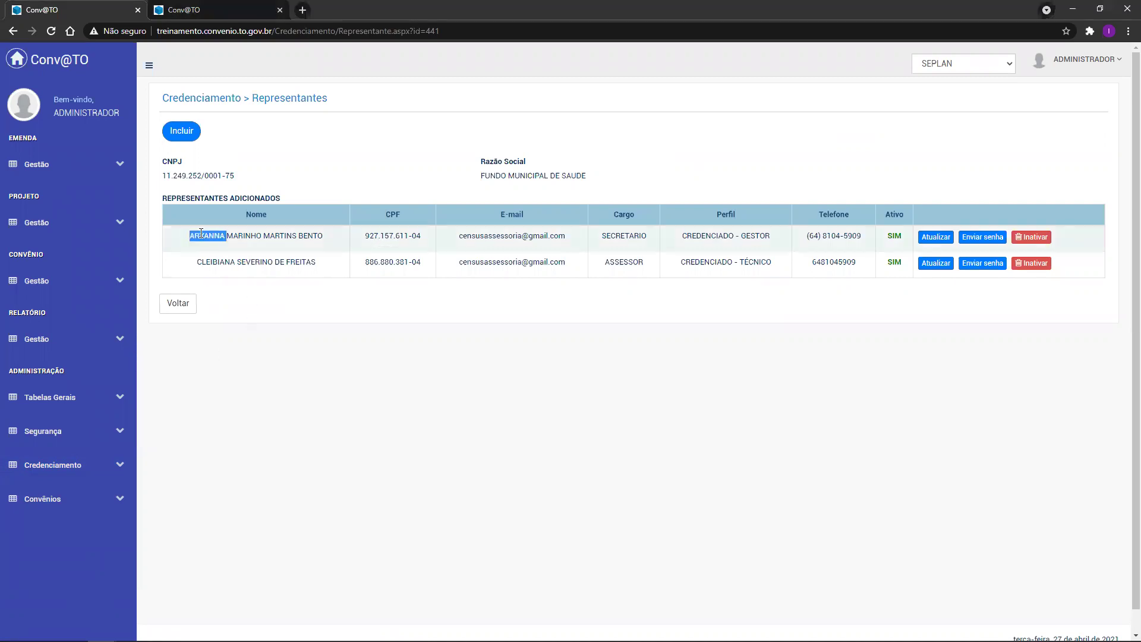
- Review both representatives' names and the institution's Razão Social, then return to the project list window
{"action": "left_click", "coordinate": [217, 233]}
{"action": "left_click_drag", "start_coordinate": [202, 236], "coordinate": [311, 237]}
{"action": "left_click_drag", "start_coordinate": [218, 262], "coordinate": [311, 262]}
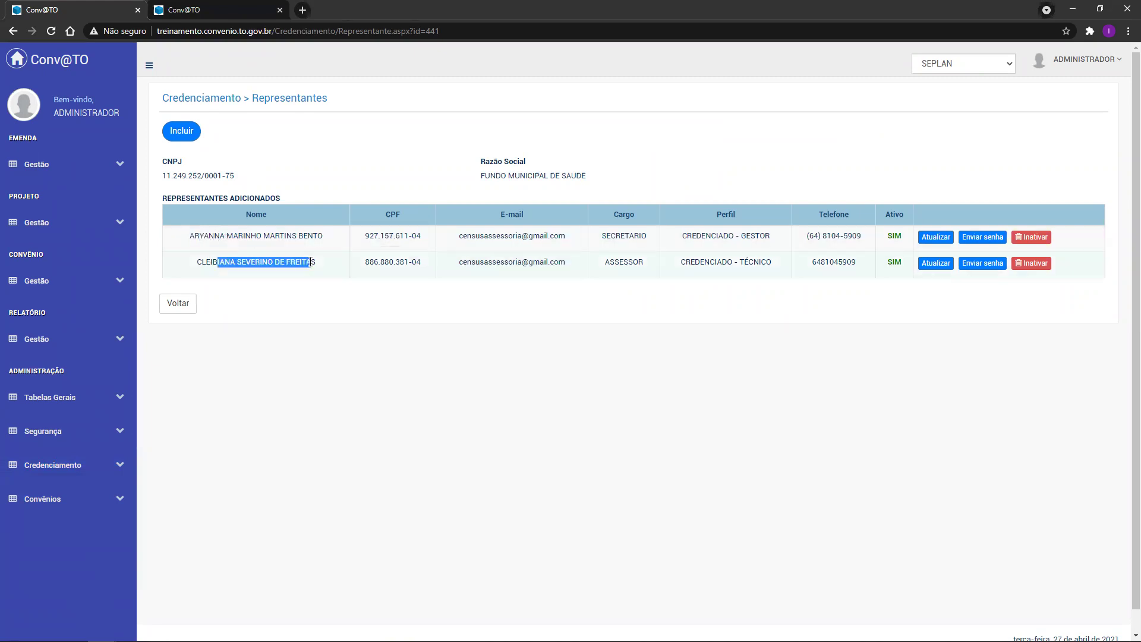
{"action": "left_click_drag", "start_coordinate": [490, 176], "coordinate": [592, 180]}
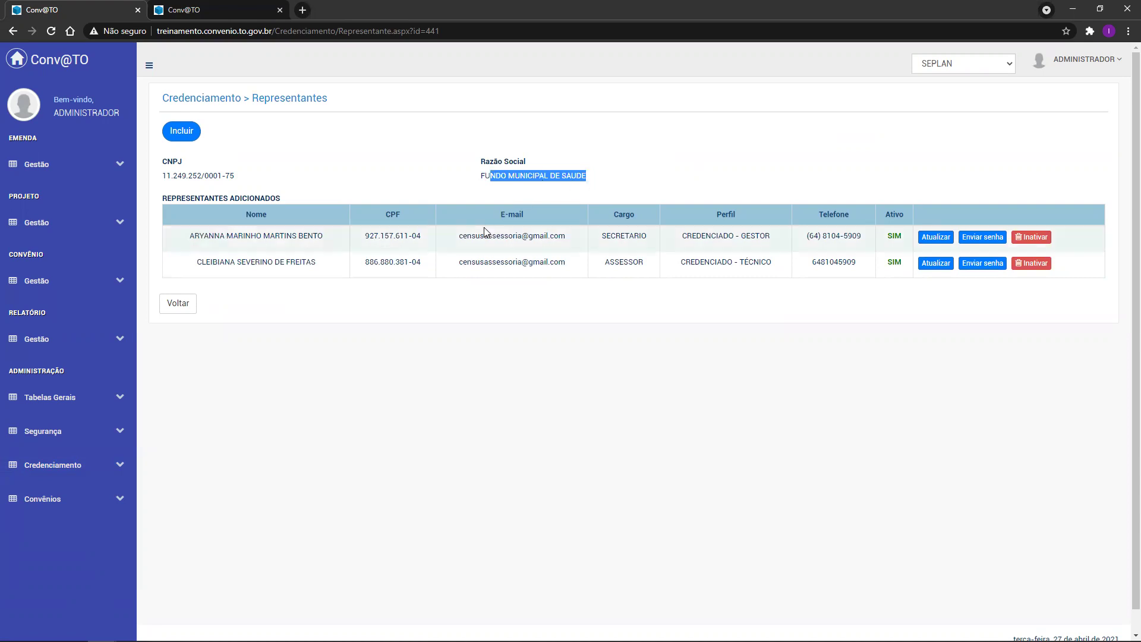
{"action": "left_click", "coordinate": [385, 316]}
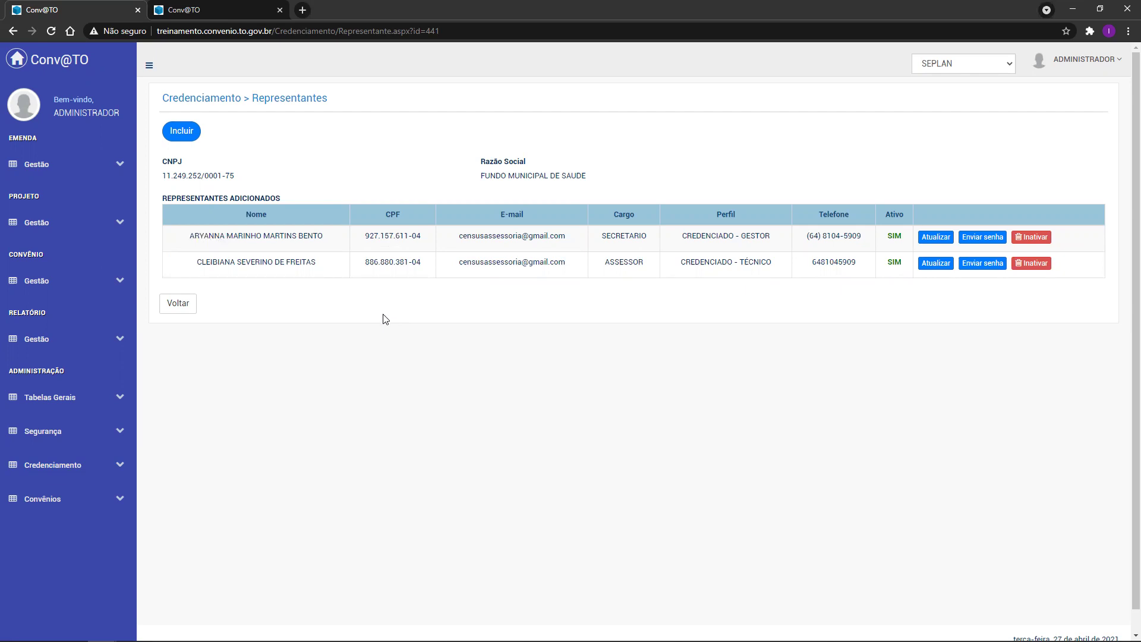
{"action": "left_click_drag", "start_coordinate": [201, 264], "coordinate": [324, 262]}
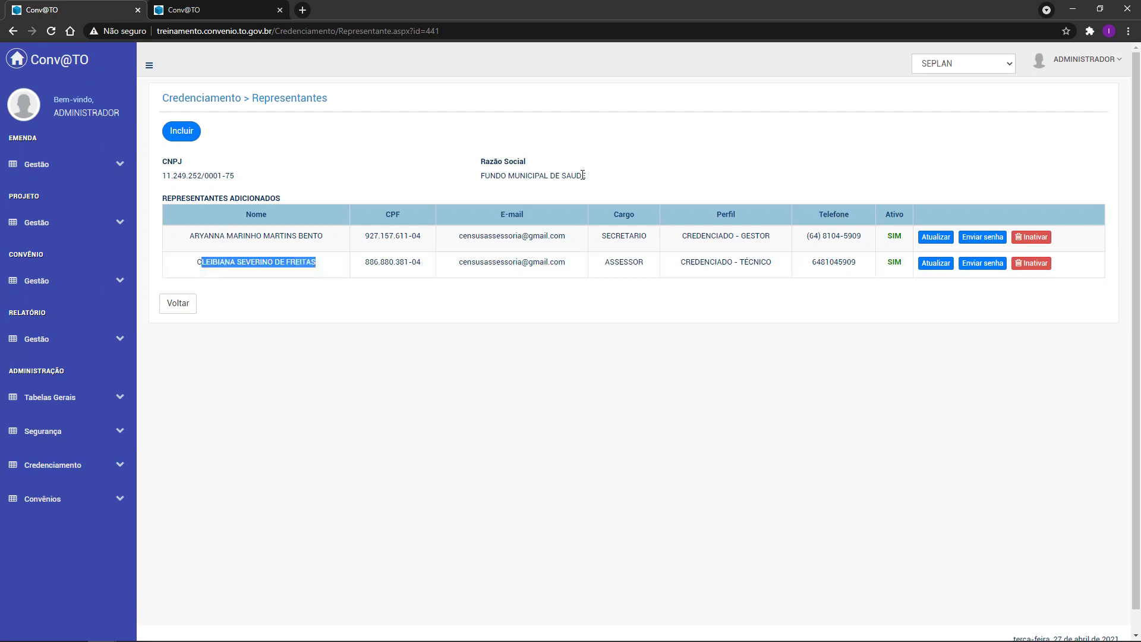
{"action": "left_click_drag", "start_coordinate": [485, 176], "coordinate": [592, 179]}
{"action": "left_click", "coordinate": [209, 262]}
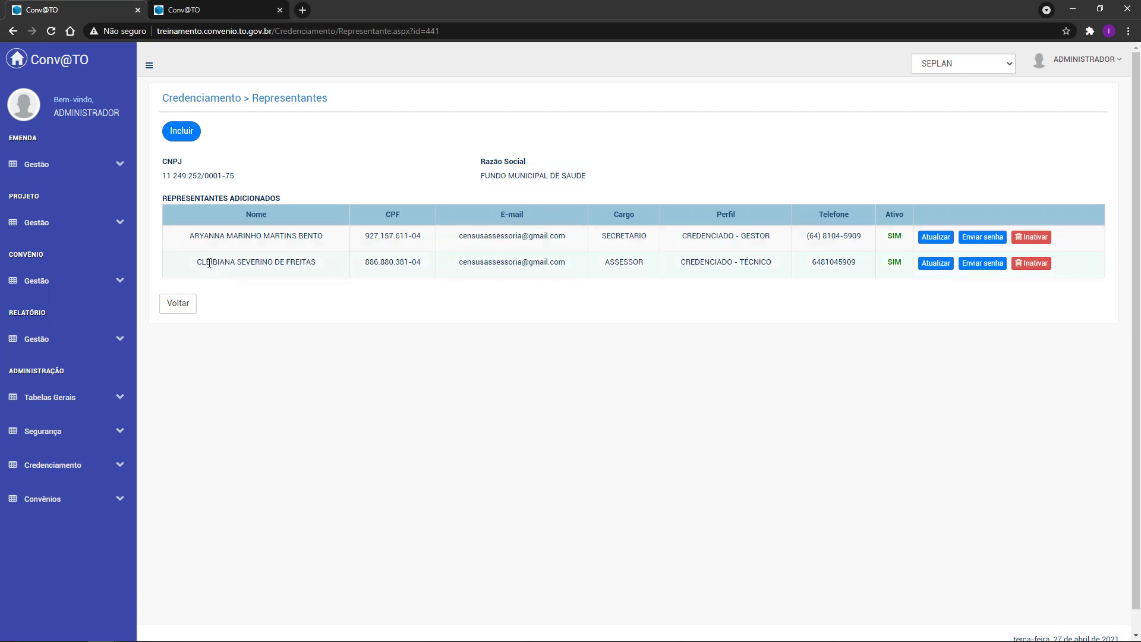
{"action": "left_click_drag", "start_coordinate": [209, 262], "coordinate": [301, 263]}
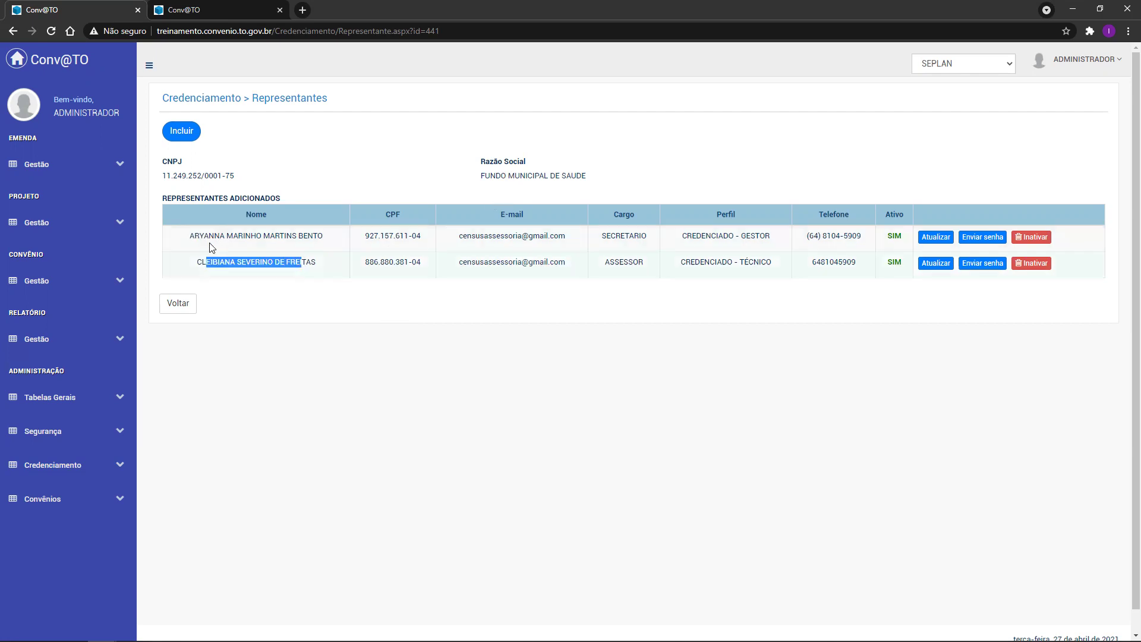
{"action": "left_click_drag", "start_coordinate": [195, 236], "coordinate": [276, 236]}
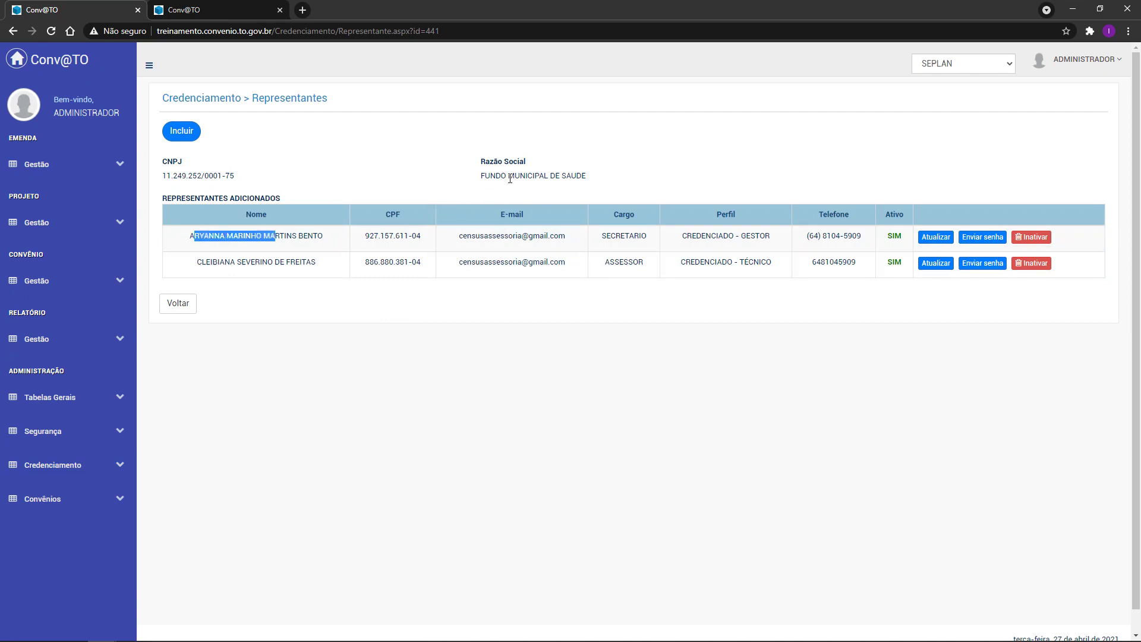
{"action": "left_click_drag", "start_coordinate": [189, 235], "coordinate": [324, 240]}
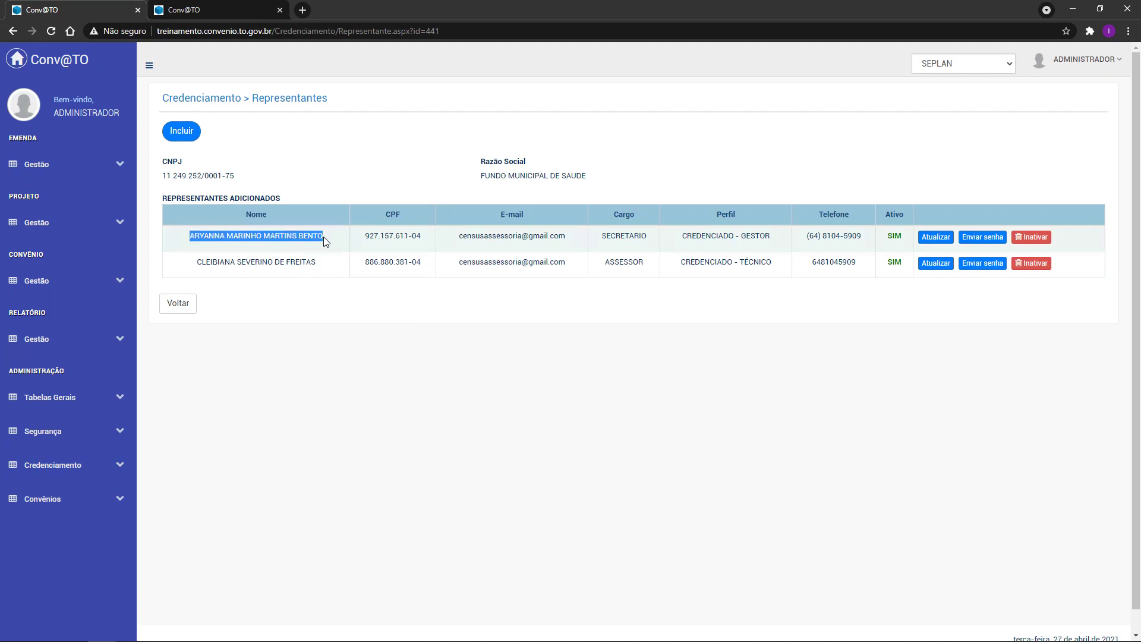
{"action": "left_click", "coordinate": [352, 348]}
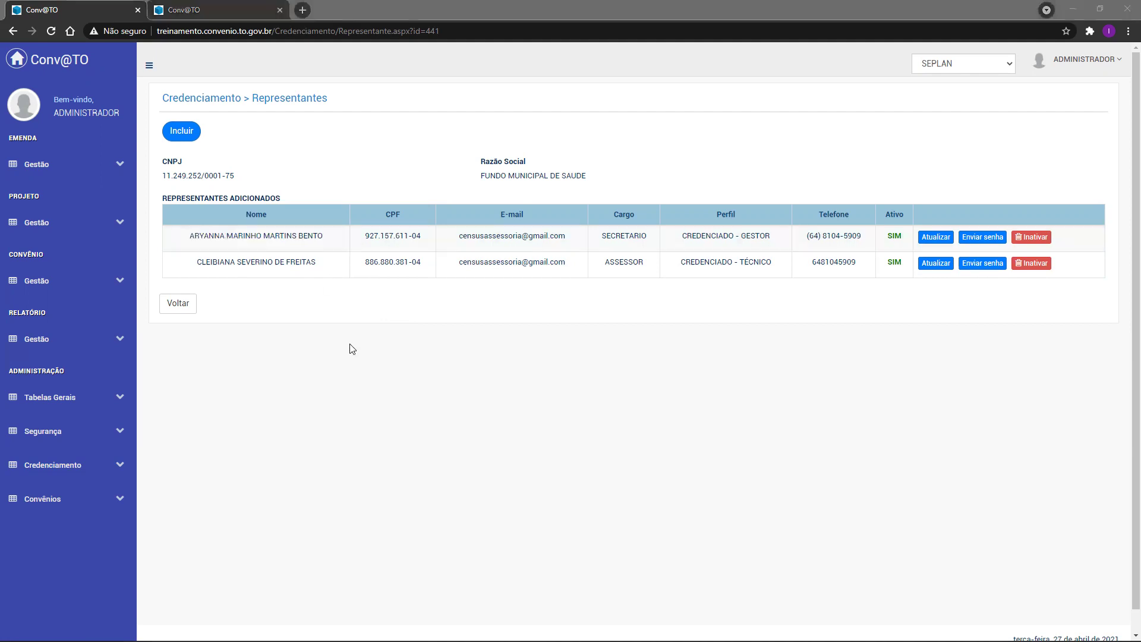
{"action": "key", "text": "alt+Tab"}
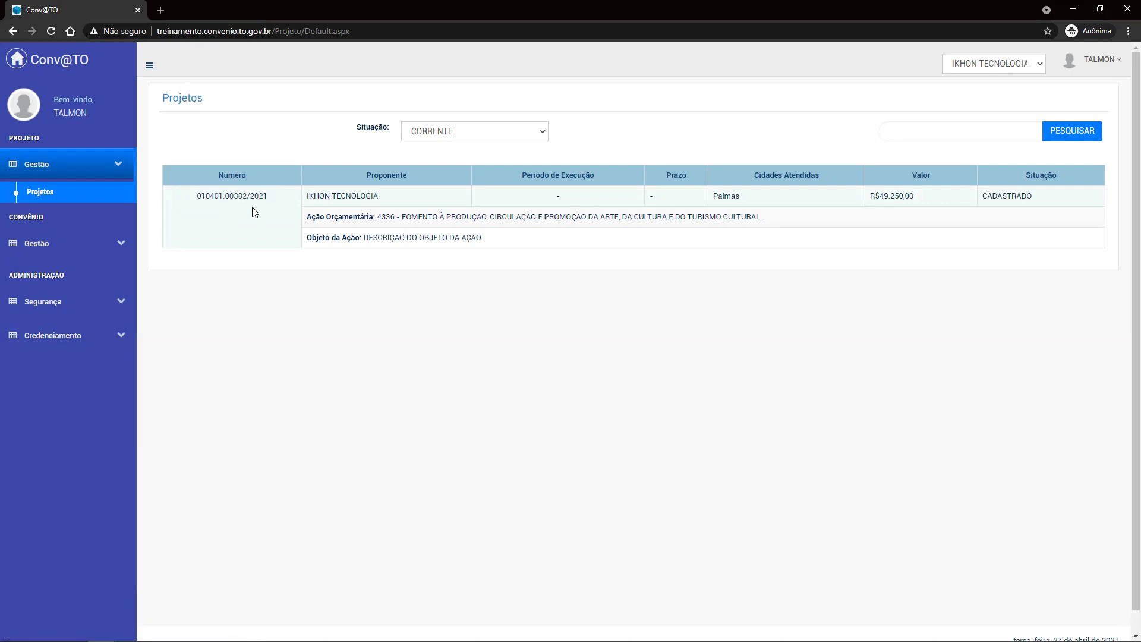
- Check project 010401.00382/2021's row (Palmas, R$49.250,00, CADASTRADO) and open its details
{"action": "left_click_drag", "start_coordinate": [314, 196], "coordinate": [401, 205]}
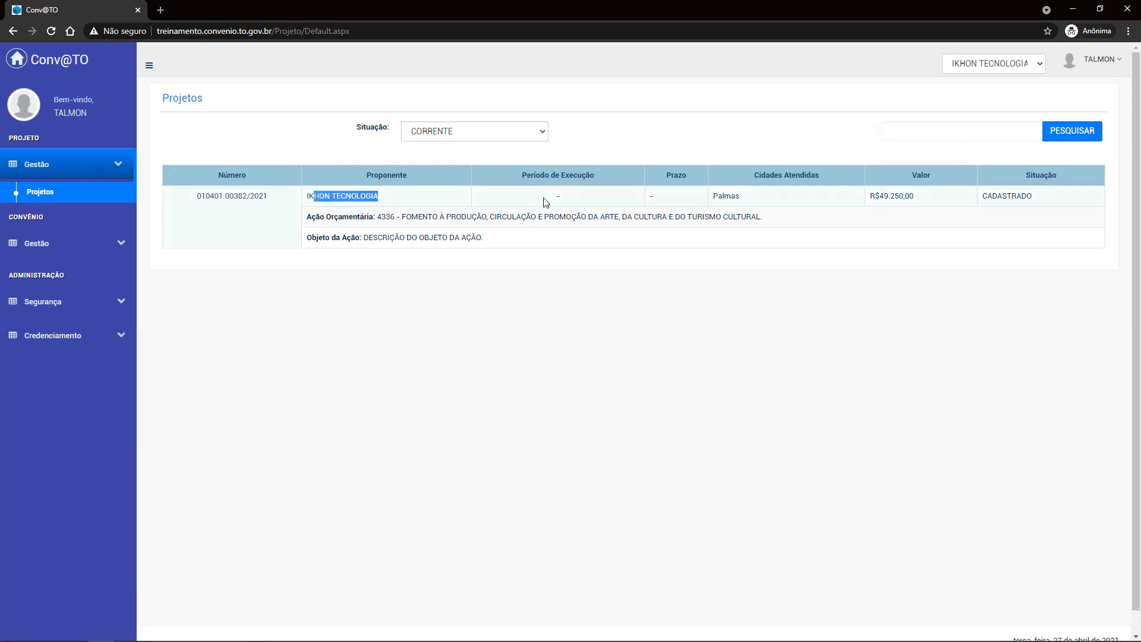
{"action": "double_click", "coordinate": [589, 199]}
{"action": "left_click", "coordinate": [686, 196]}
{"action": "double_click", "coordinate": [718, 197]}
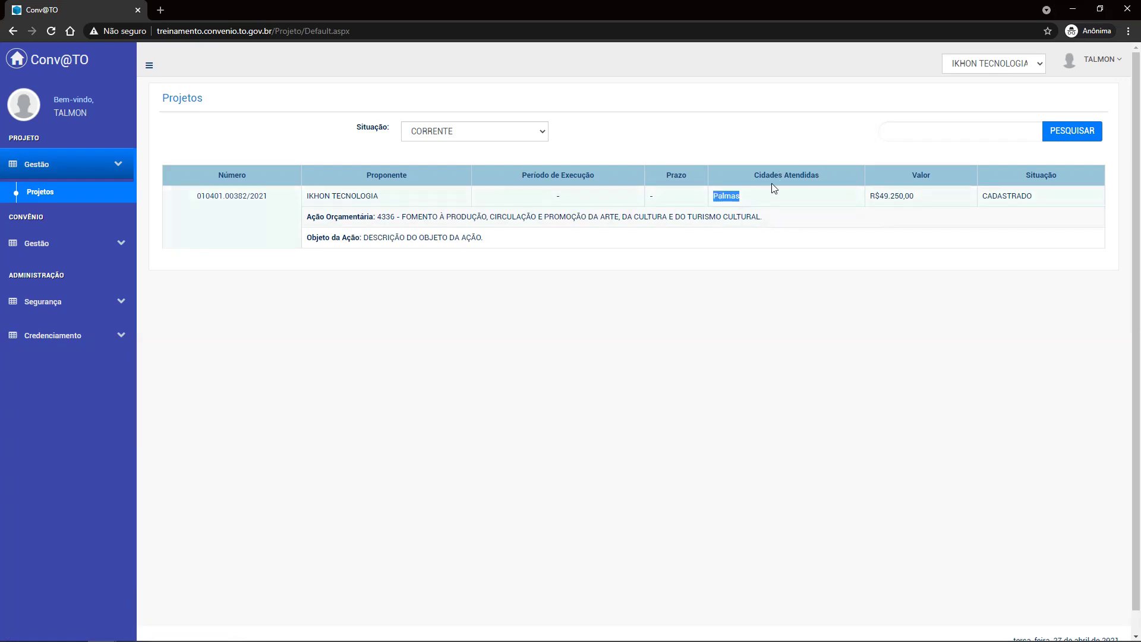
{"action": "left_click", "coordinate": [782, 199]}
{"action": "double_click", "coordinate": [894, 196]}
{"action": "double_click", "coordinate": [1016, 195]}
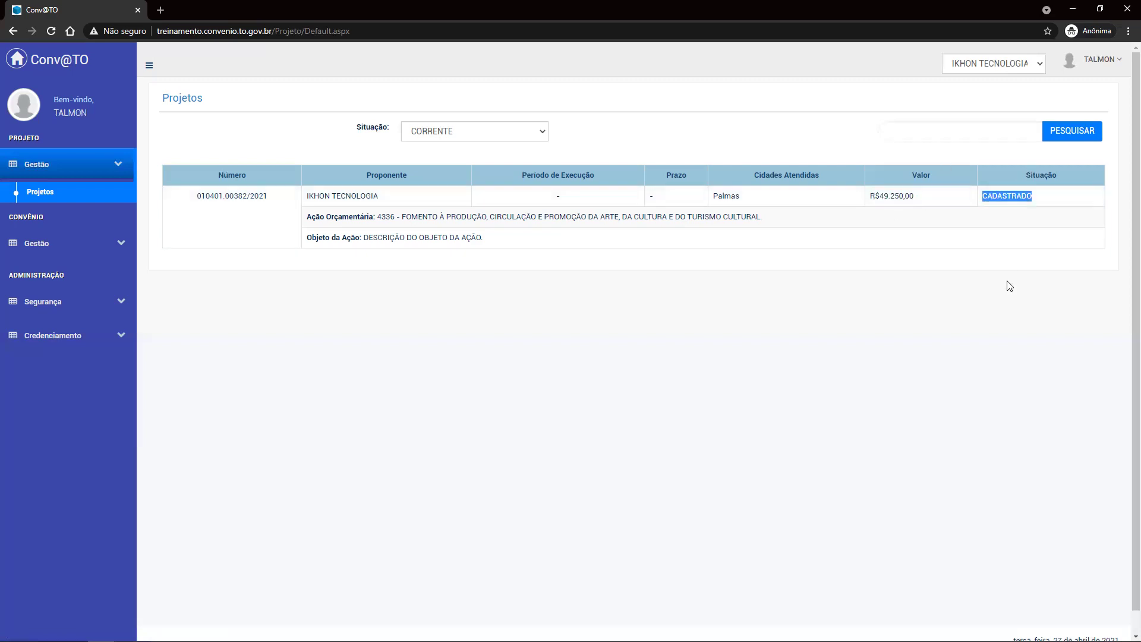
{"action": "left_click", "coordinate": [1003, 285]}
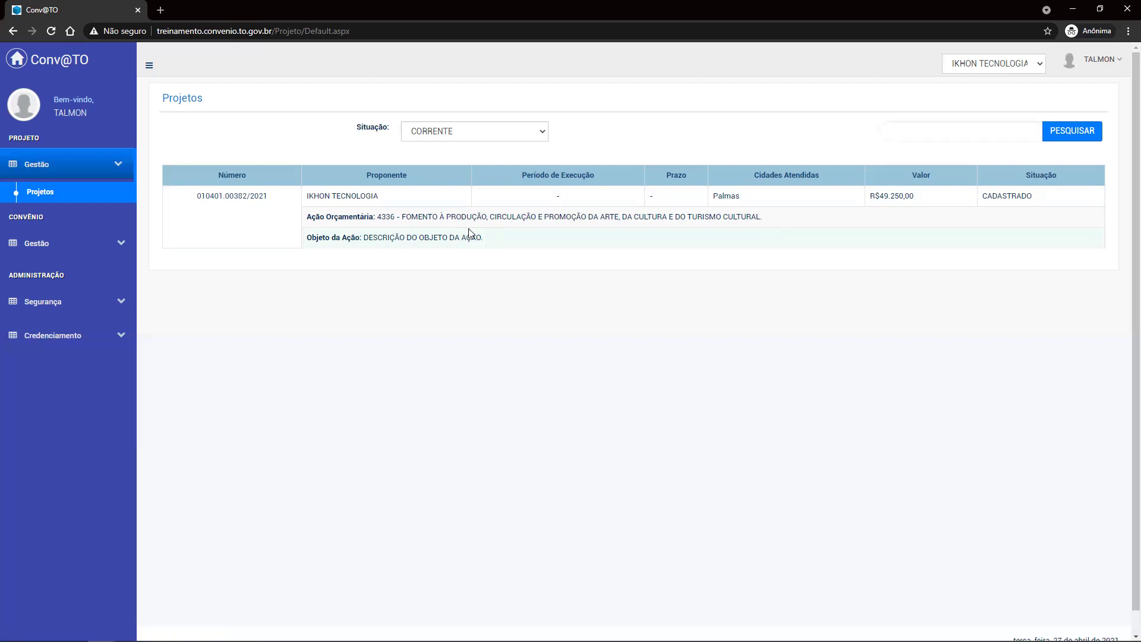
{"action": "double_click", "coordinate": [1010, 196]}
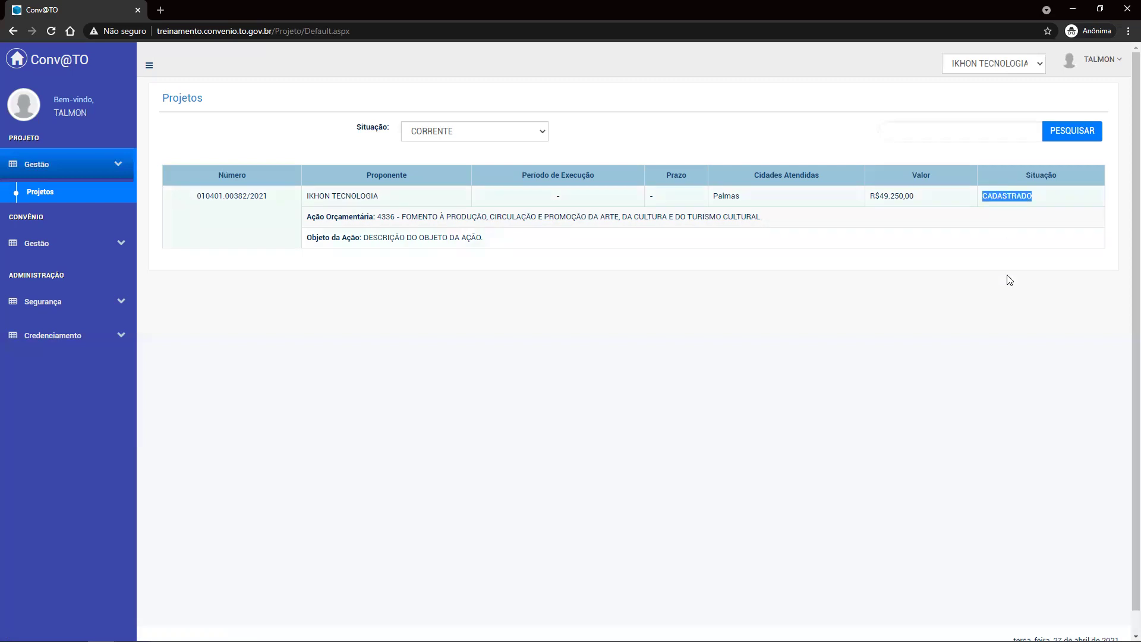
{"action": "left_click", "coordinate": [995, 325]}
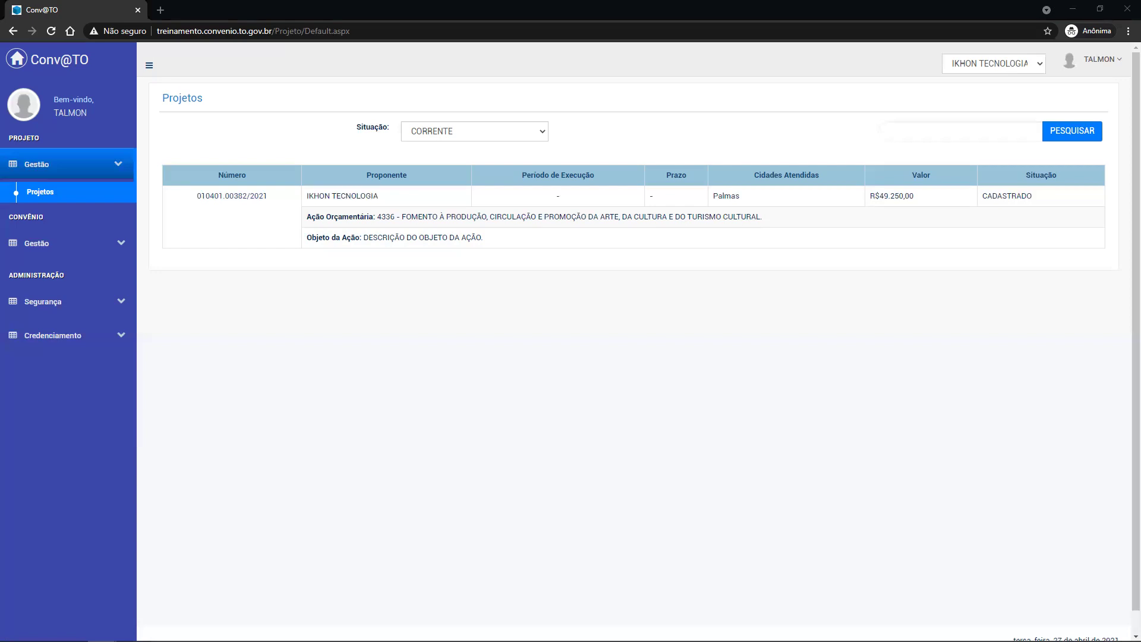
{"action": "double_click", "coordinate": [1013, 196]}
{"action": "left_click", "coordinate": [228, 199]}
- Scroll through the Projeto > Visualizar page and click Voltar back to Projetos
{"action": "scroll", "coordinate": [267, 438], "scroll_direction": "down", "scroll_amount": 3}
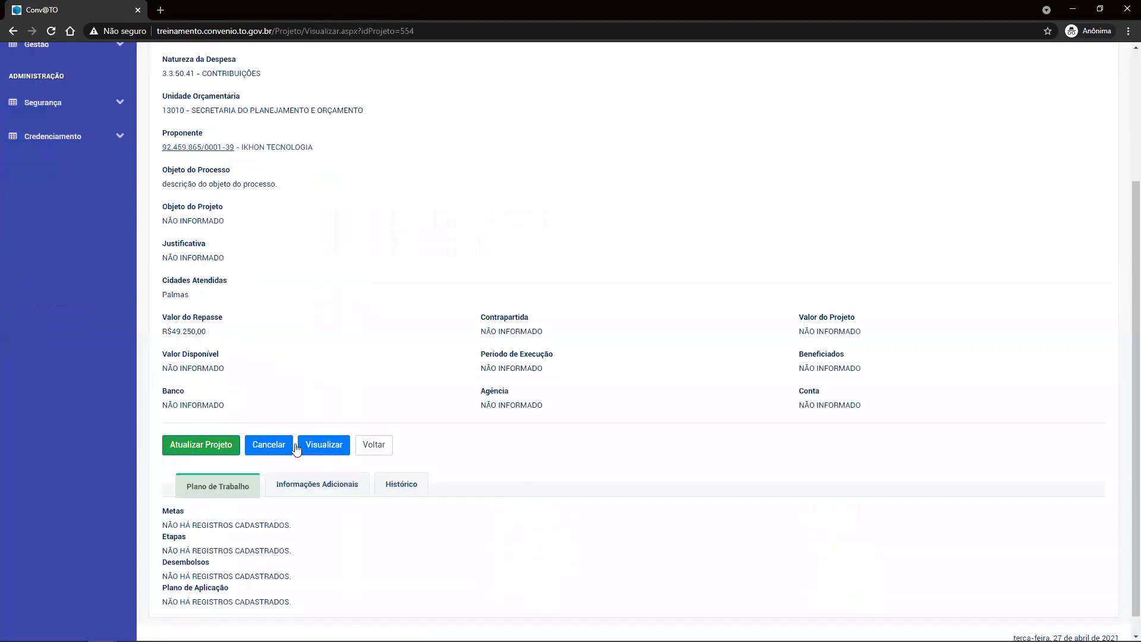
{"action": "left_click", "coordinate": [341, 455]}
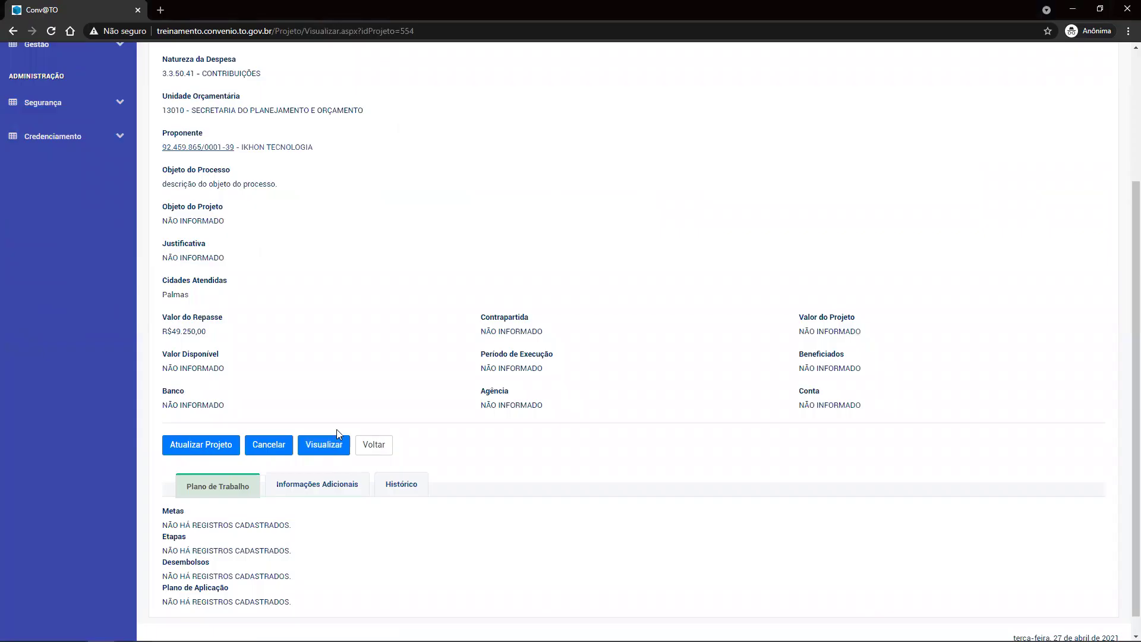
{"action": "scroll", "coordinate": [324, 383], "scroll_direction": "up", "scroll_amount": 3}
{"action": "scroll", "coordinate": [177, 488], "scroll_direction": "down", "scroll_amount": 3}
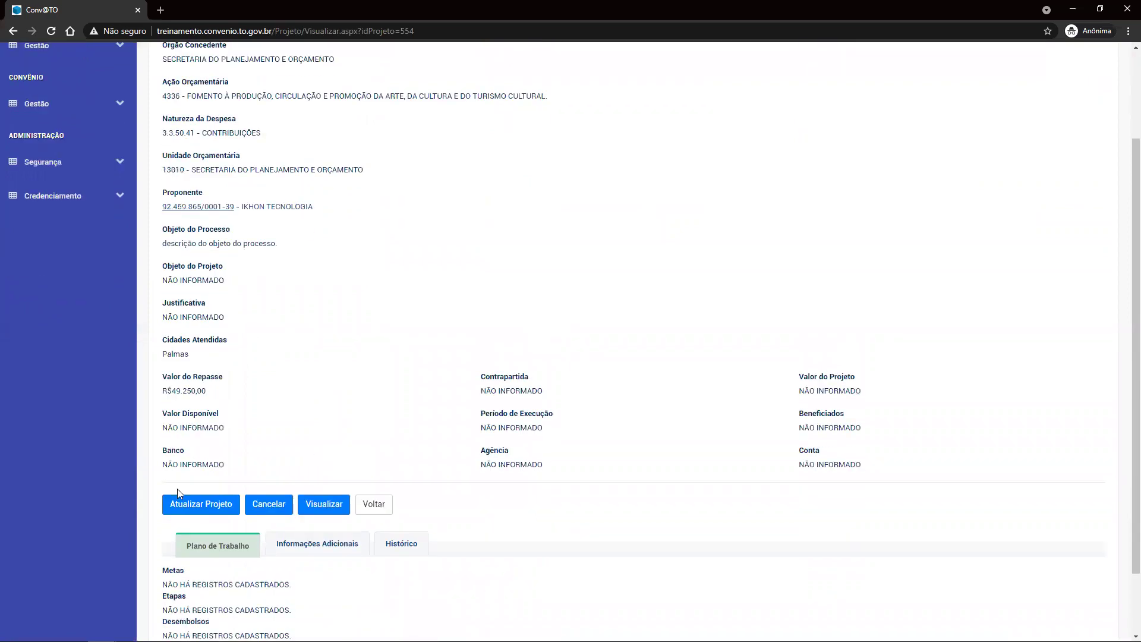
{"action": "left_click", "coordinate": [374, 504]}
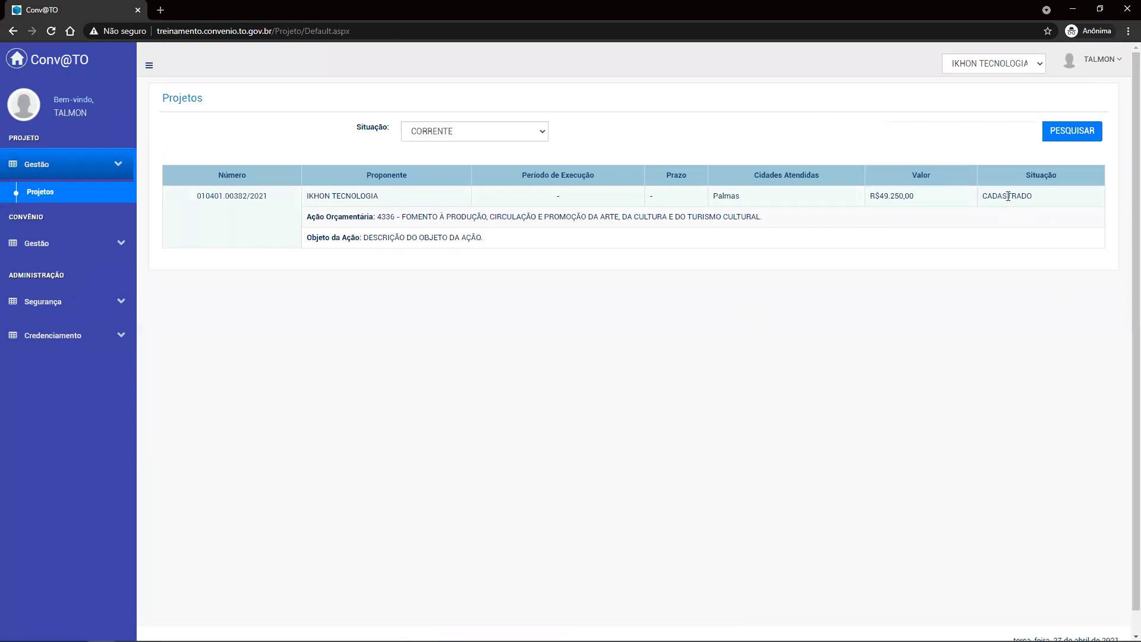
{"action": "double_click", "coordinate": [1008, 196]}
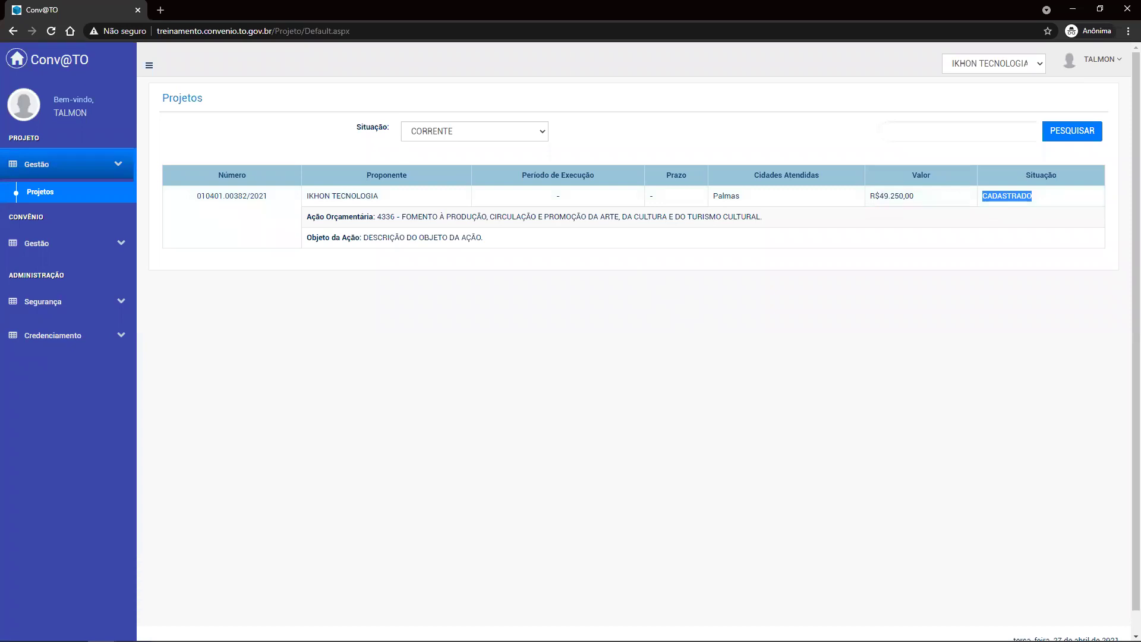
{"action": "key", "text": "alt+Tab"}
{"action": "left_click", "coordinate": [656, 291]}
{"action": "left_click", "coordinate": [934, 131]}
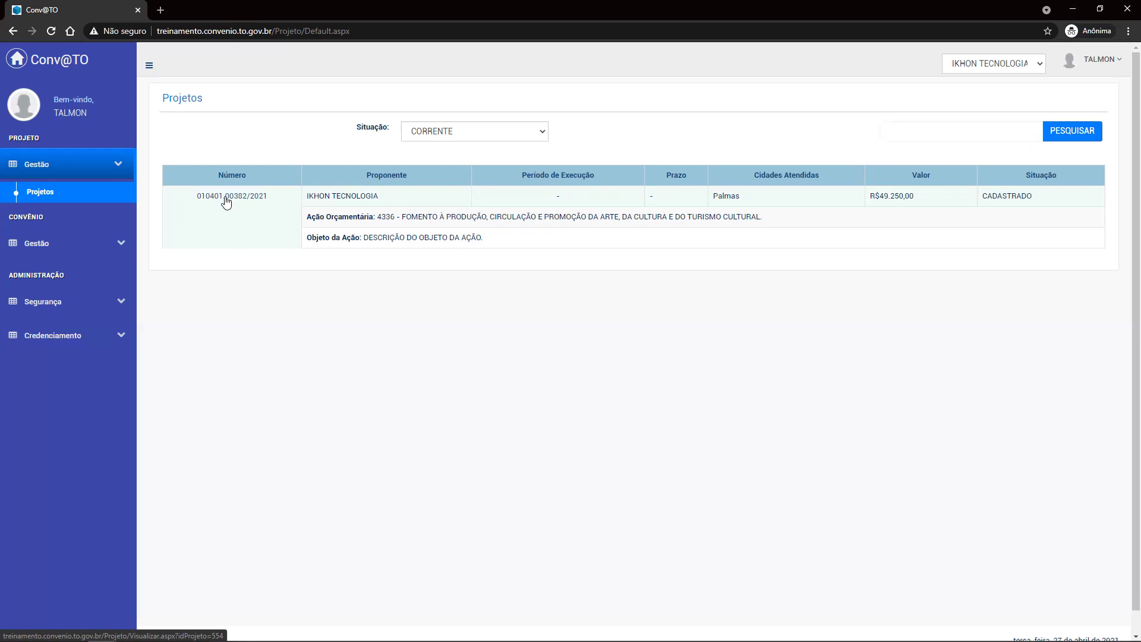
{"action": "left_click", "coordinate": [226, 197]}
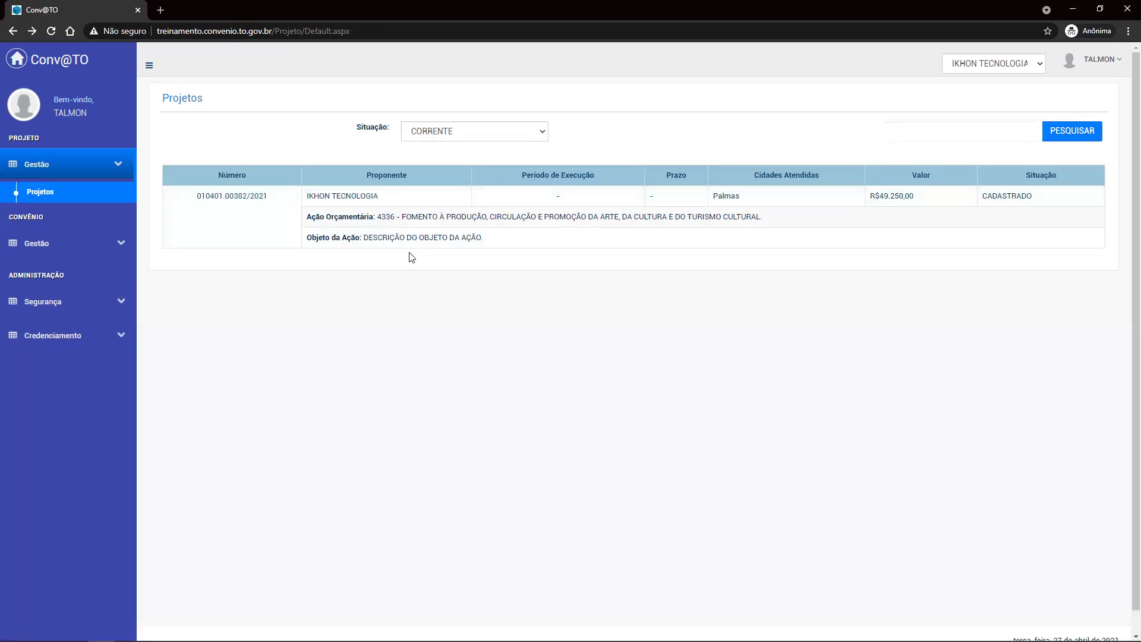
{"action": "left_click", "coordinate": [442, 129]}
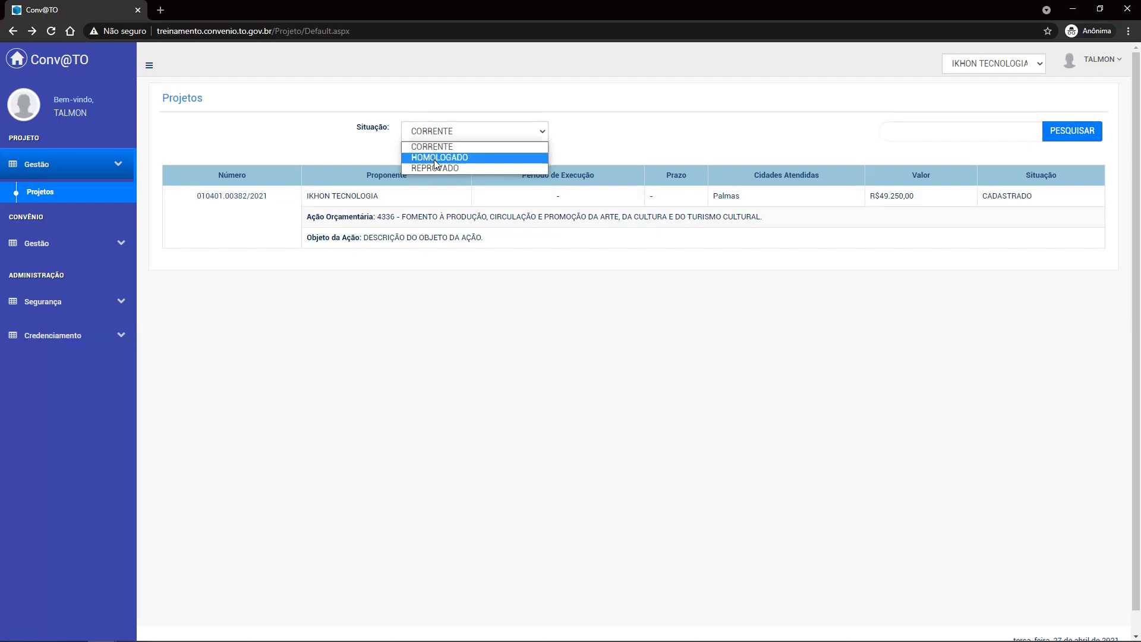
{"action": "left_click", "coordinate": [440, 380]}
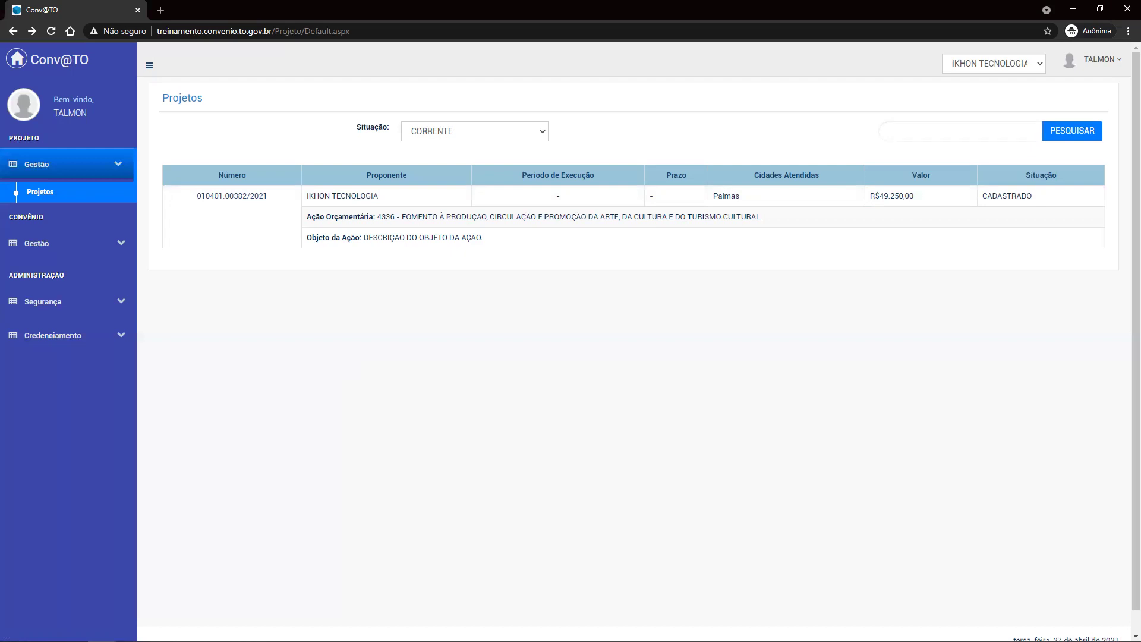
{"action": "left_click", "coordinate": [461, 133]}
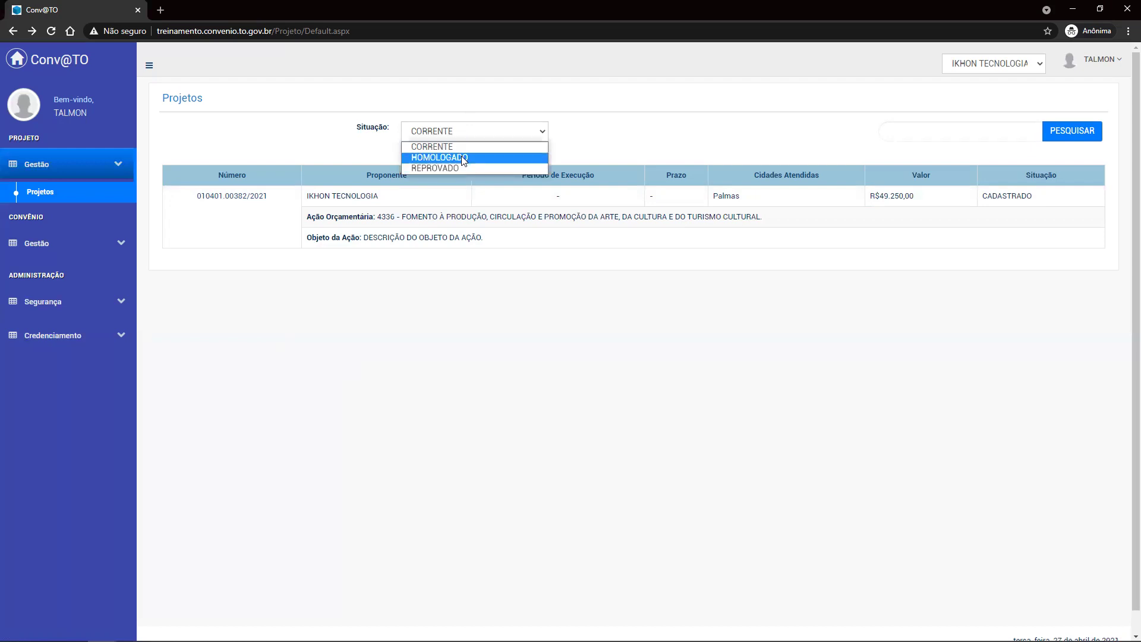
{"action": "left_click", "coordinate": [461, 156]}
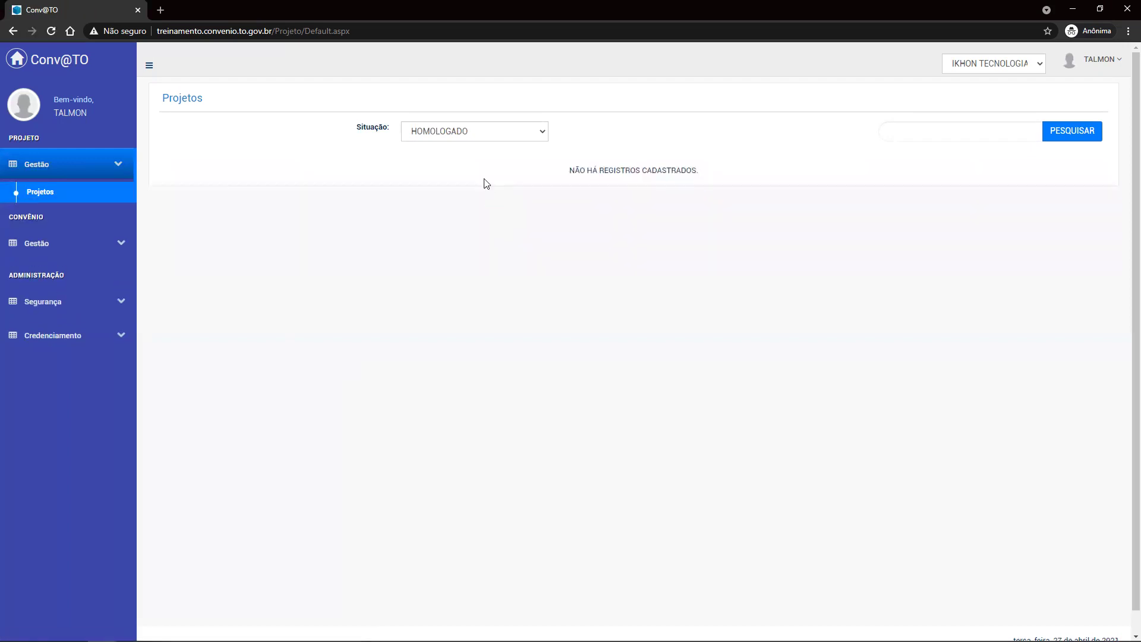
{"action": "left_click", "coordinate": [462, 137]}
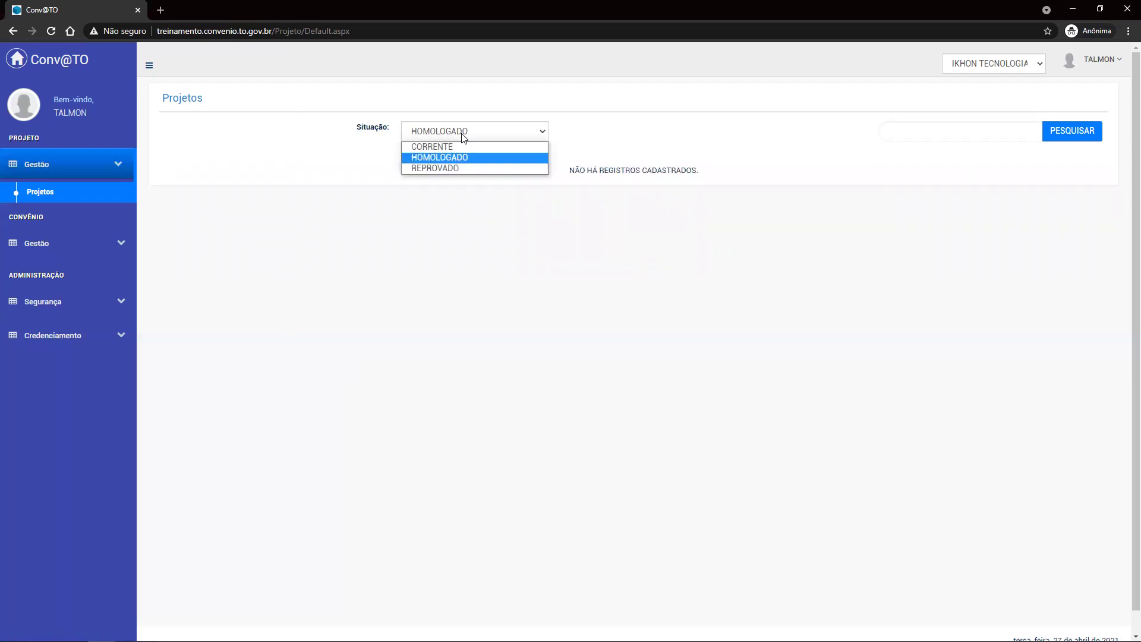
{"action": "left_click", "coordinate": [472, 168]}
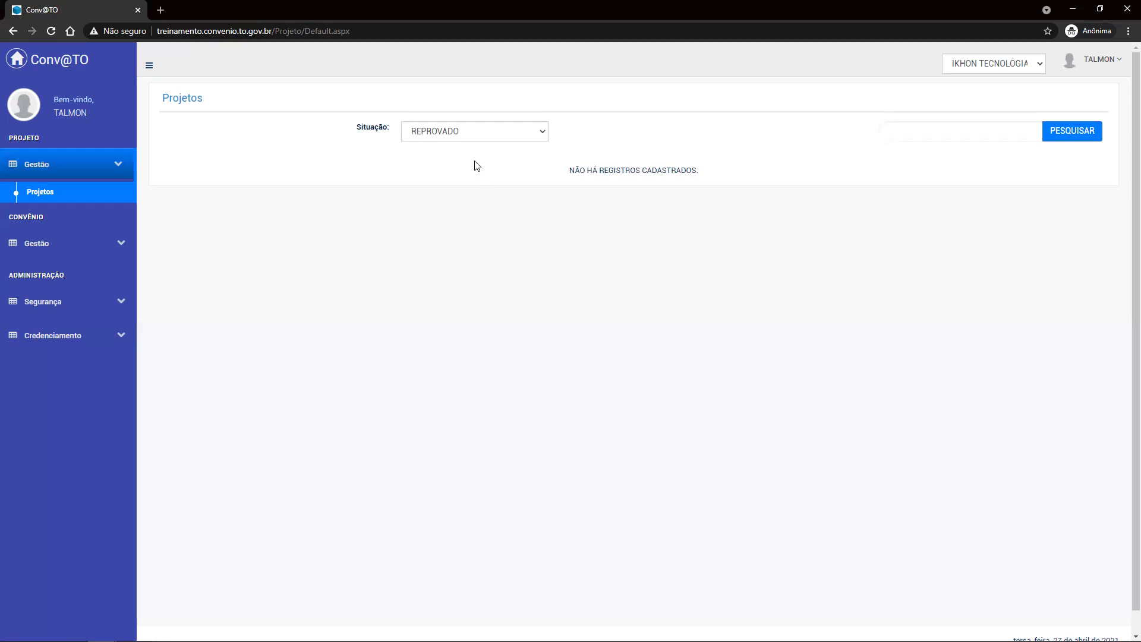
{"action": "left_click", "coordinate": [453, 141]}
{"action": "left_click", "coordinate": [454, 145]}
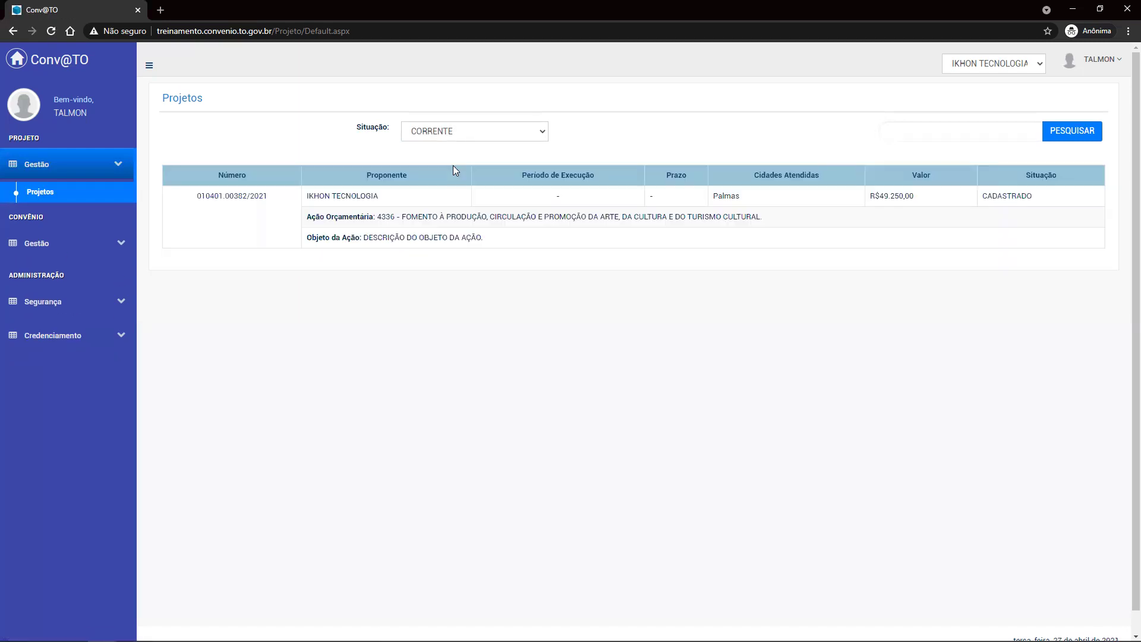
- Open the details page of project 010401.00382/2021 from the Projetos list
{"action": "left_click", "coordinate": [225, 197]}
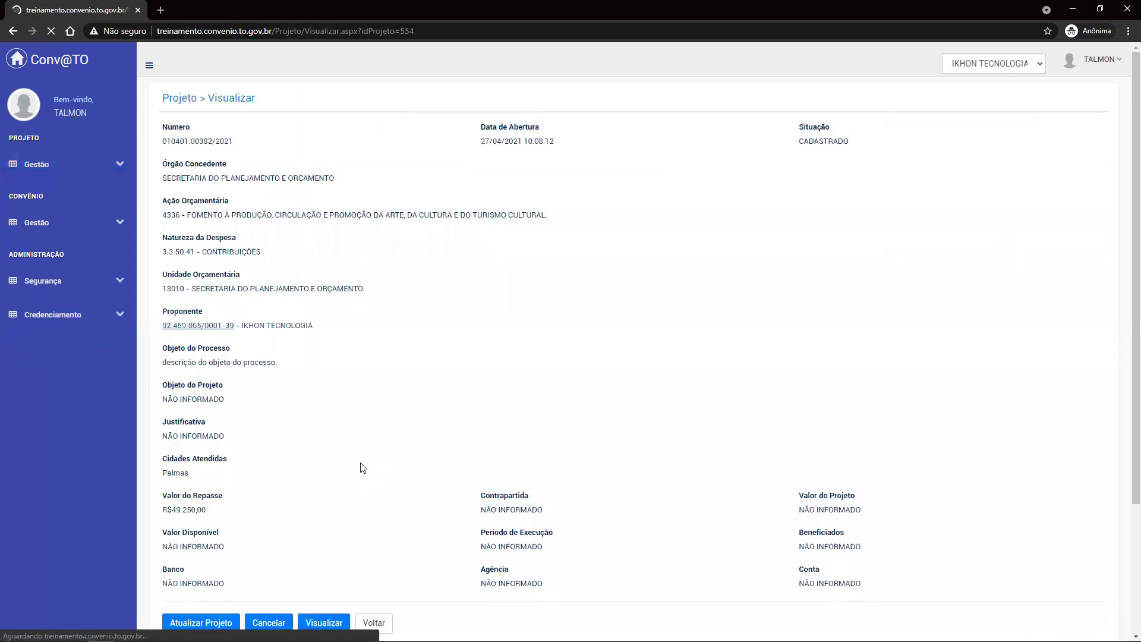
{"action": "left_click", "coordinate": [375, 622]}
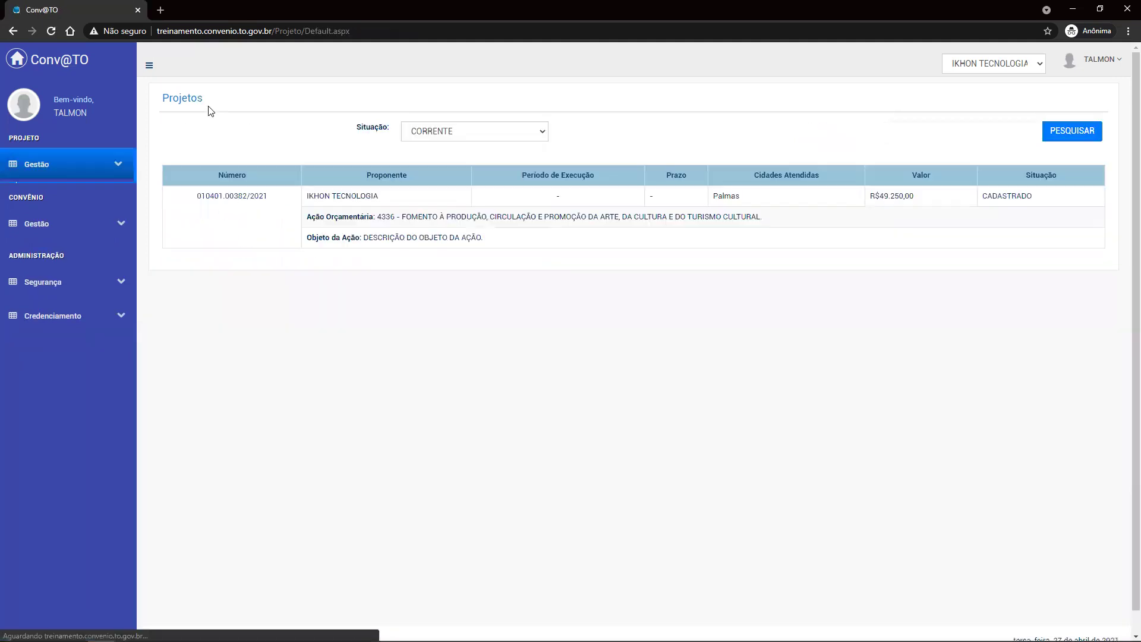
{"action": "left_click", "coordinate": [233, 202]}
- Open proponent IKHON TECNOLOGIA's record in a background tab via the Proponente CNPJ link
{"action": "scroll", "coordinate": [354, 369], "scroll_direction": "down", "scroll_amount": 2}
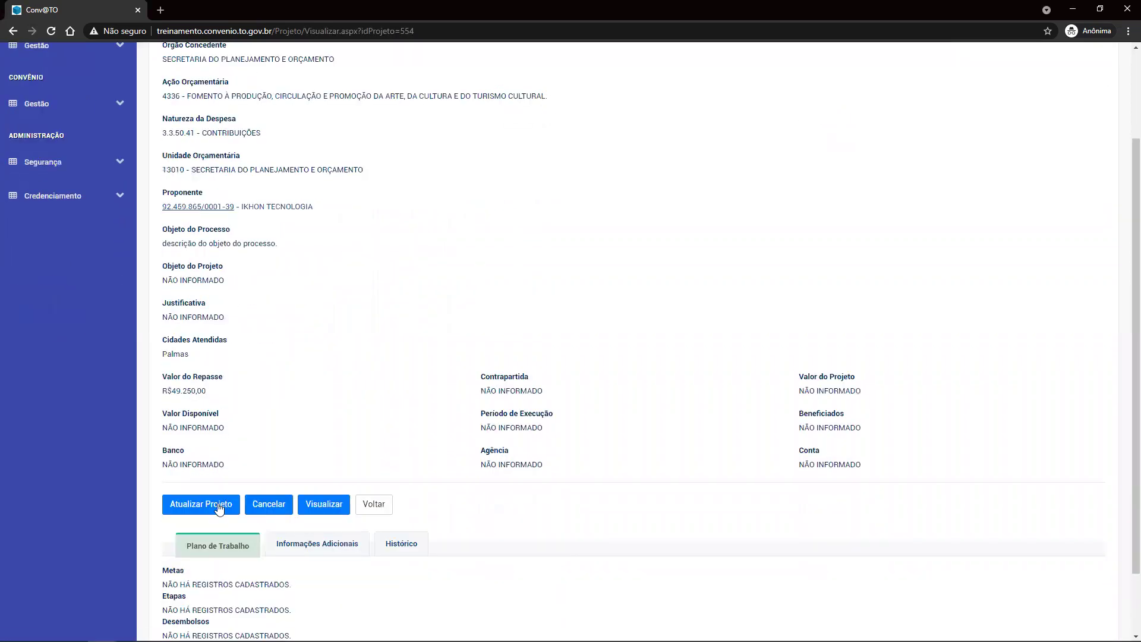
{"action": "scroll", "coordinate": [226, 185], "scroll_direction": "up", "scroll_amount": 2}
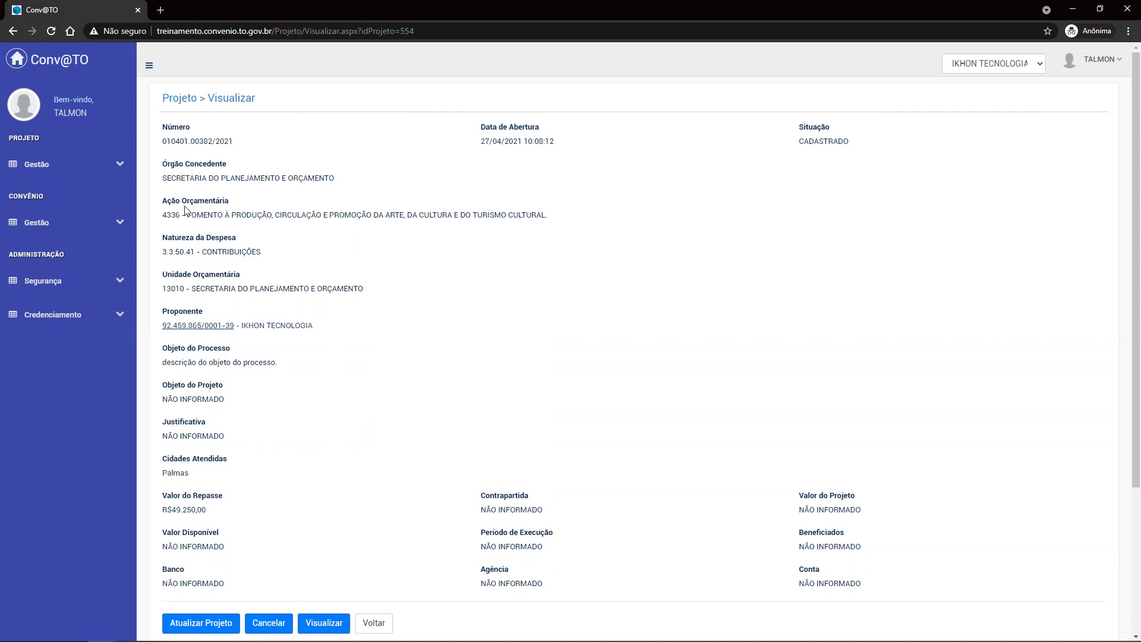
{"action": "scroll", "coordinate": [305, 244], "scroll_direction": "down", "scroll_amount": 1}
{"action": "left_click_drag", "start_coordinate": [250, 216], "coordinate": [331, 229]}
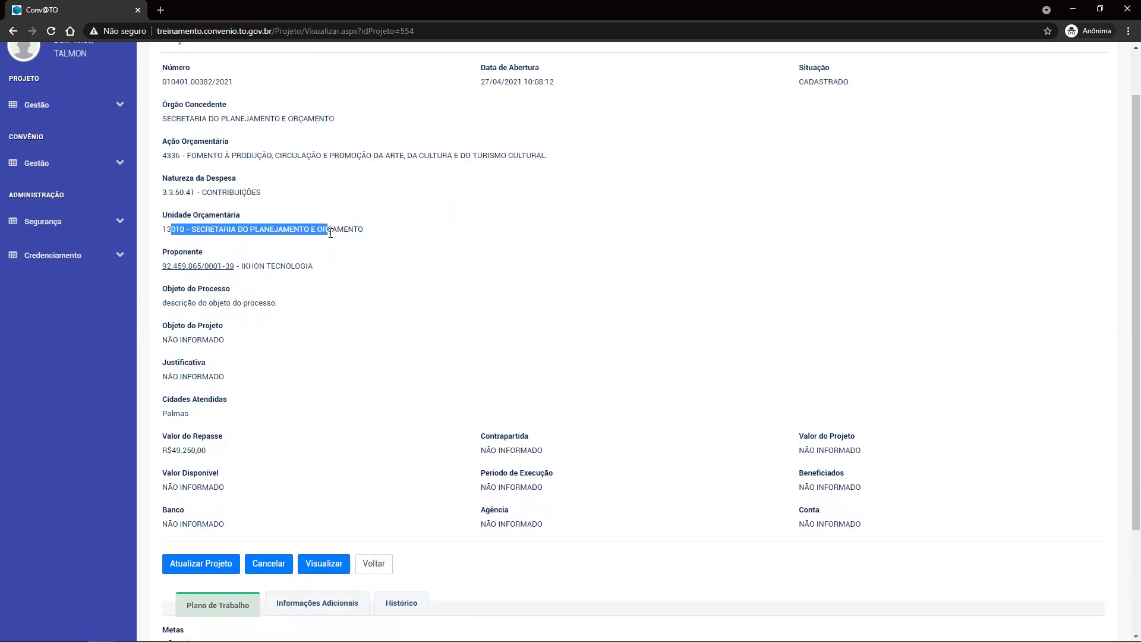
{"action": "scroll", "coordinate": [330, 246], "scroll_direction": "down", "scroll_amount": 1}
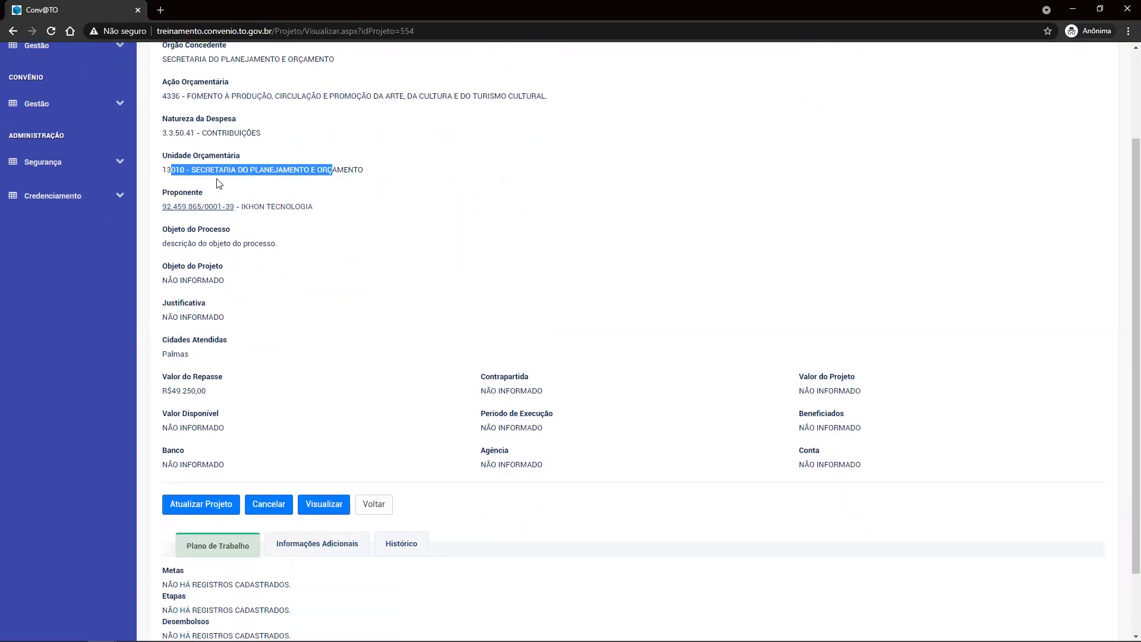
{"action": "middle_click", "coordinate": [208, 213]}
- Review IKHON TECNOLOGIA's credentialing record with REGULAR status, then close that tab
{"action": "left_click", "coordinate": [181, 7]}
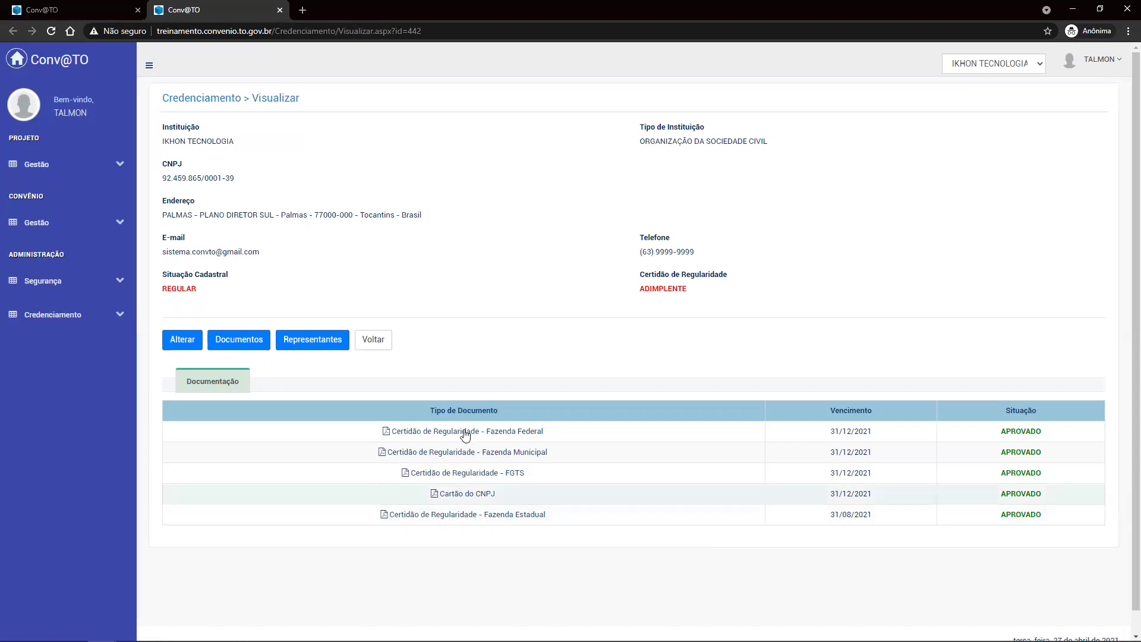
{"action": "key", "text": "ctrl+shift+Tab"}
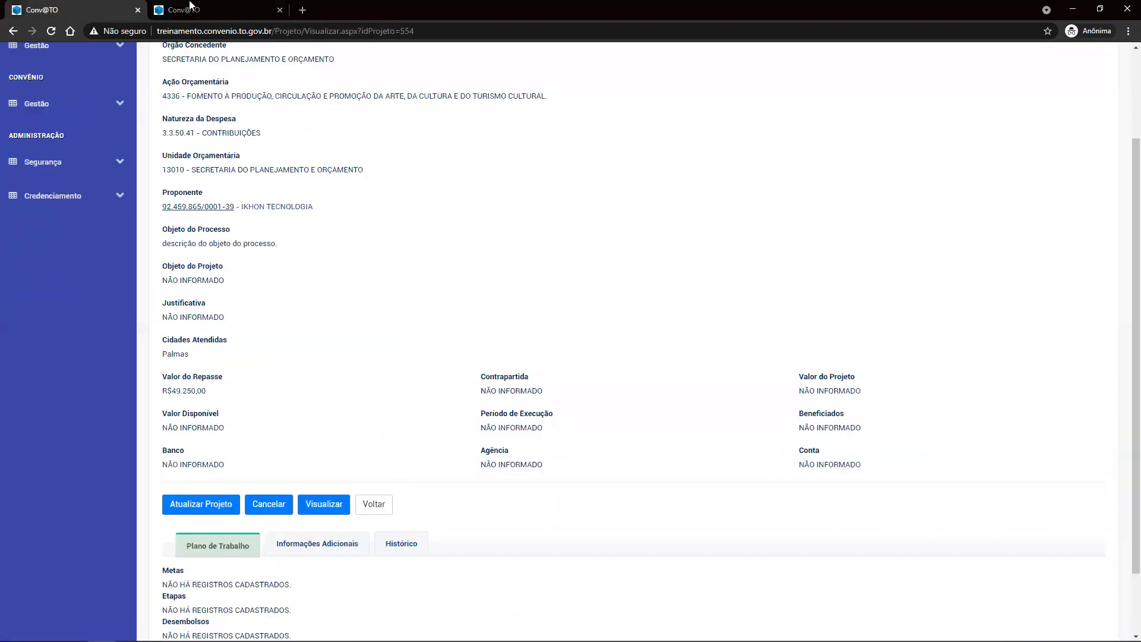
{"action": "left_click", "coordinate": [190, 6]}
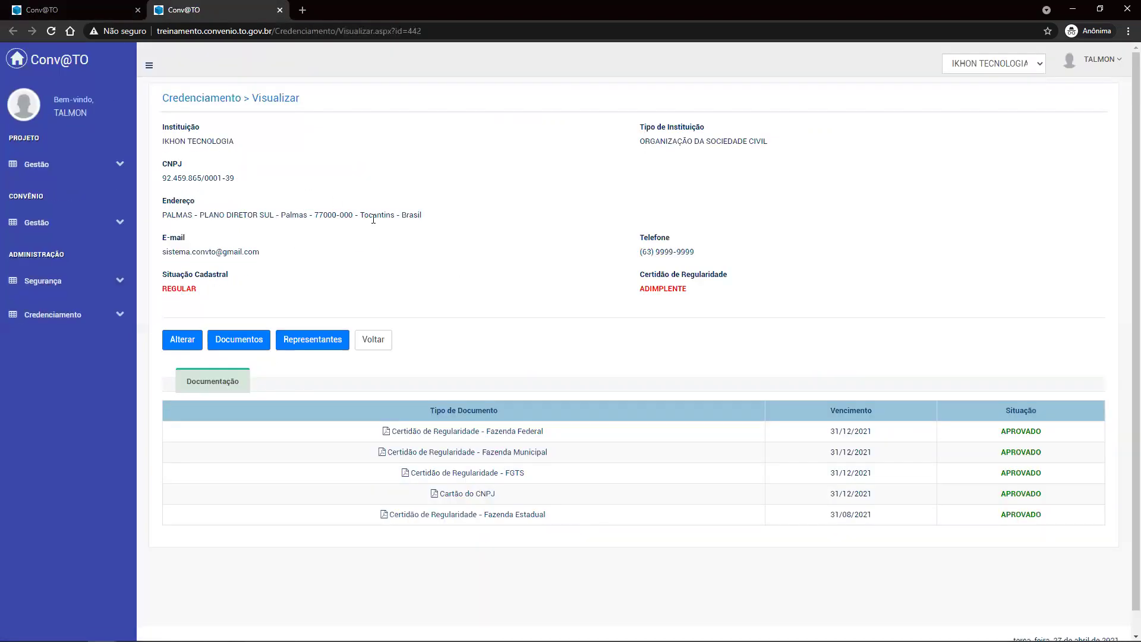
{"action": "double_click", "coordinate": [177, 288]}
{"action": "left_click", "coordinate": [317, 294]}
{"action": "key", "text": "ctrl+w"}
{"action": "scroll", "coordinate": [341, 326], "scroll_direction": "down", "scroll_amount": 1}
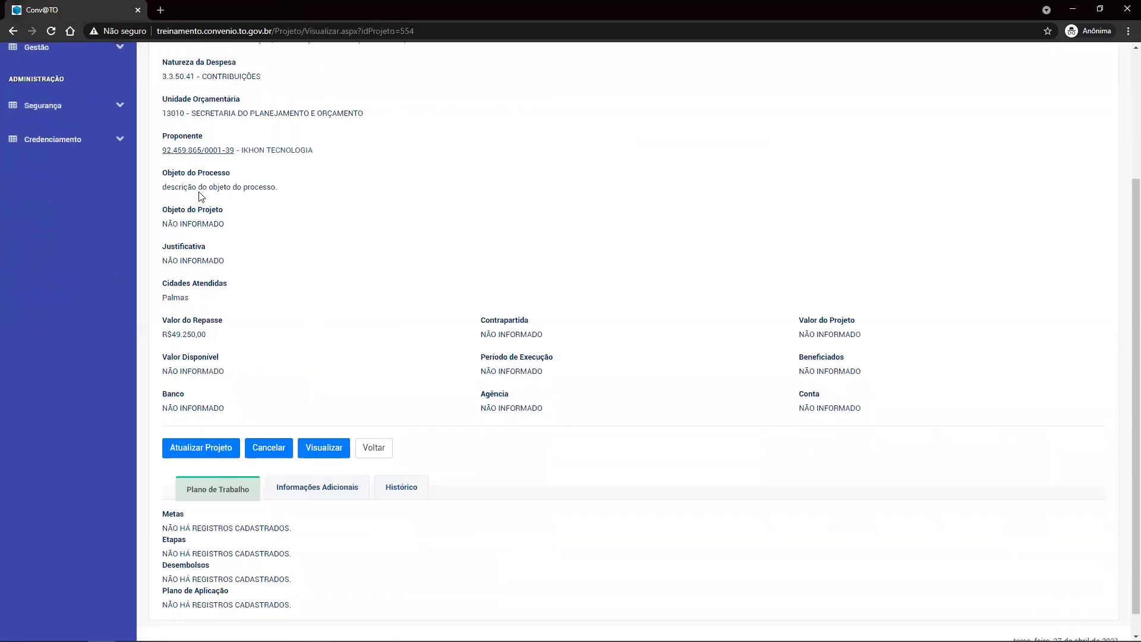
{"action": "left_click_drag", "start_coordinate": [176, 184], "coordinate": [323, 184]}
{"action": "left_click", "coordinate": [303, 234]}
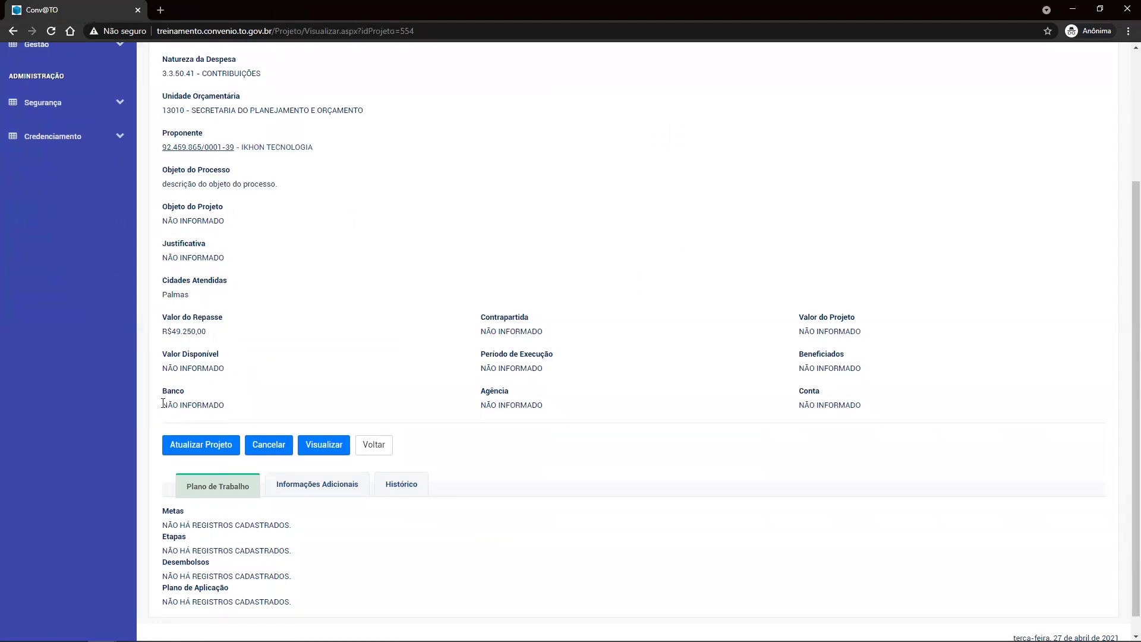
{"action": "left_click_drag", "start_coordinate": [162, 223], "coordinate": [241, 223]}
{"action": "left_click", "coordinate": [234, 288]}
{"action": "left_click_drag", "start_coordinate": [156, 259], "coordinate": [226, 257]}
{"action": "left_click", "coordinate": [242, 264]}
{"action": "left_click", "coordinate": [265, 283]}
{"action": "scroll", "coordinate": [219, 298], "scroll_direction": "down", "scroll_amount": 1}
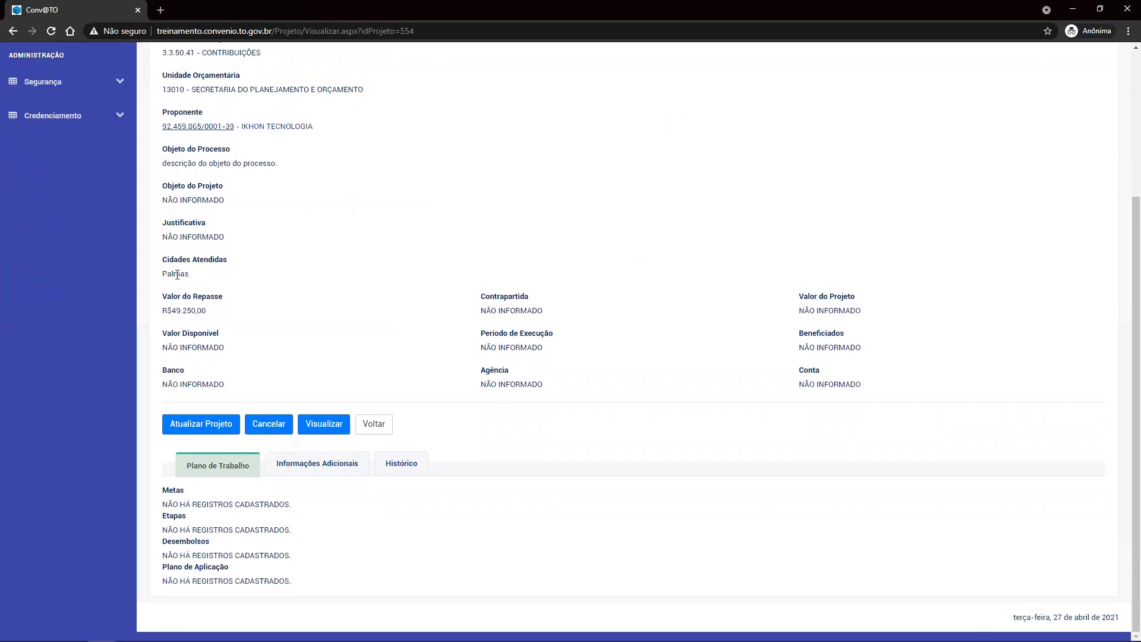
{"action": "left_click_drag", "start_coordinate": [163, 310], "coordinate": [226, 313]}
{"action": "left_click", "coordinate": [216, 316]}
{"action": "left_click", "coordinate": [228, 313]}
{"action": "left_click_drag", "start_coordinate": [481, 310], "coordinate": [543, 311]}
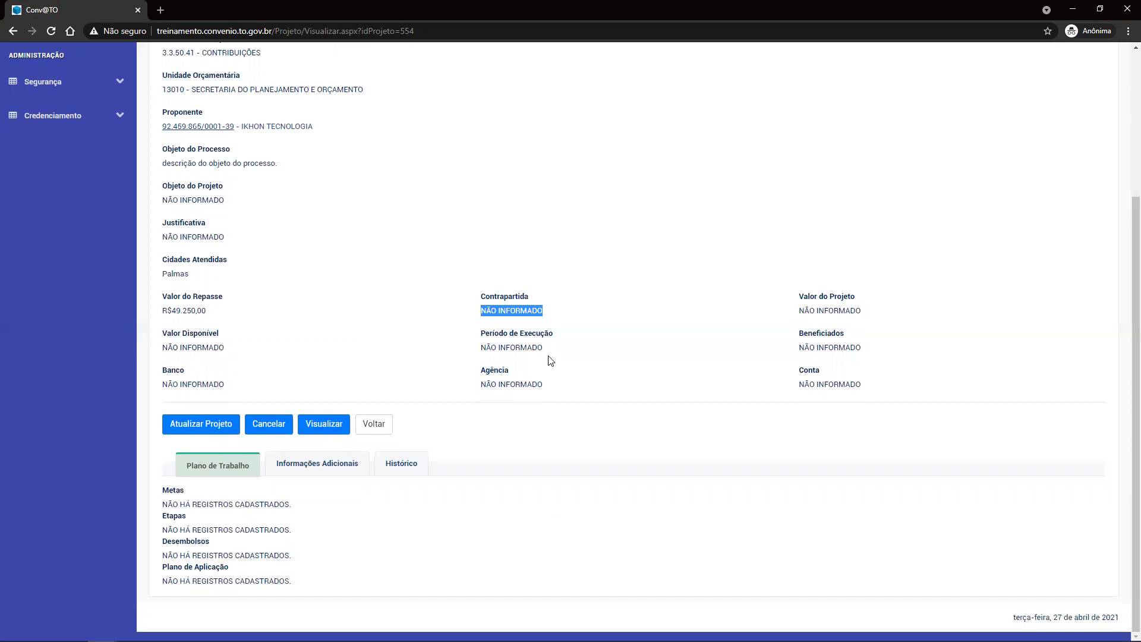
{"action": "left_click_drag", "start_coordinate": [808, 309], "coordinate": [864, 309]}
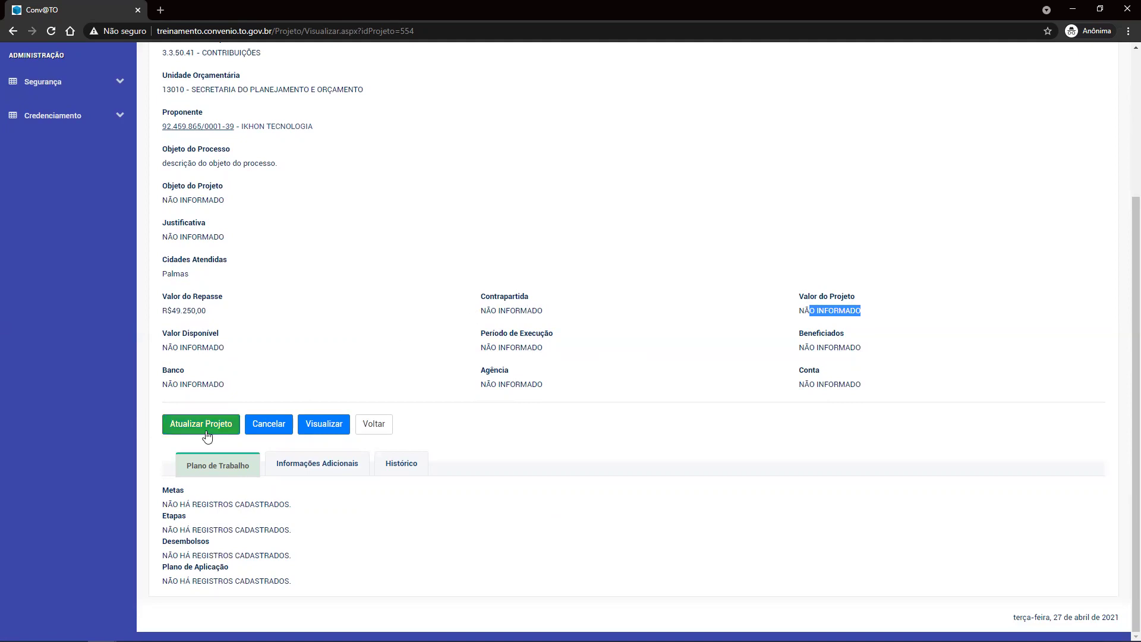
{"action": "left_click", "coordinate": [326, 342]}
{"action": "left_click_drag", "start_coordinate": [172, 348], "coordinate": [260, 351]}
{"action": "left_click_drag", "start_coordinate": [491, 348], "coordinate": [562, 351]}
{"action": "left_click", "coordinate": [562, 351]}
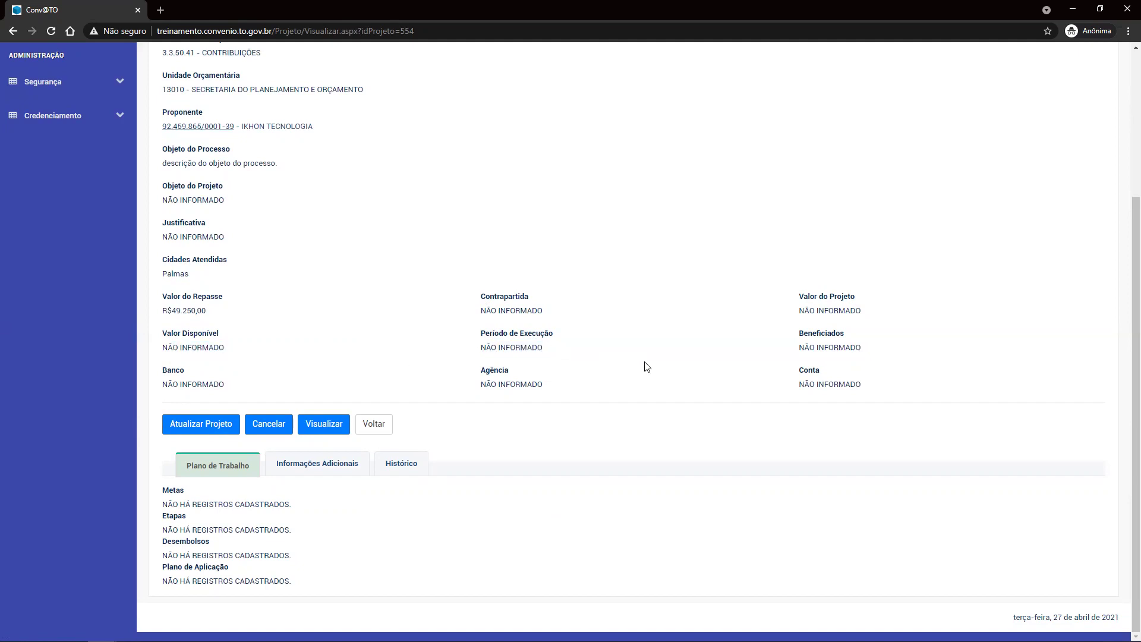
{"action": "double_click", "coordinate": [814, 334]}
{"action": "left_click", "coordinate": [807, 350]}
- Open the project edit form and enter Objeto do Projeto 'descrição do objeto do projeto'
{"action": "left_click", "coordinate": [201, 426]}
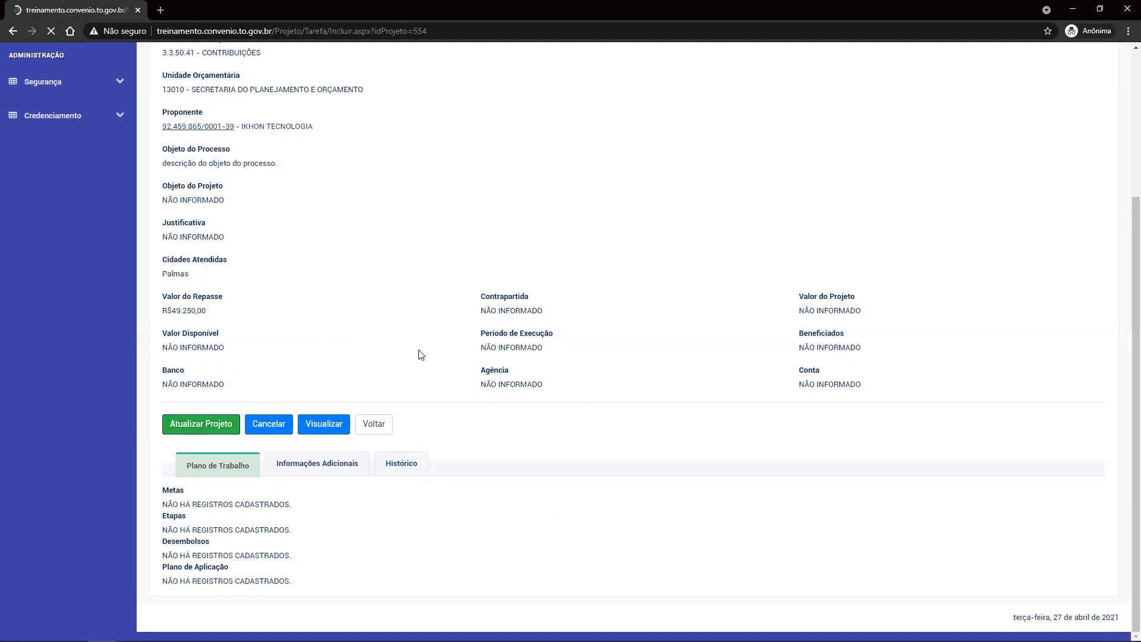
{"action": "scroll", "coordinate": [424, 352], "scroll_direction": "down", "scroll_amount": 2}
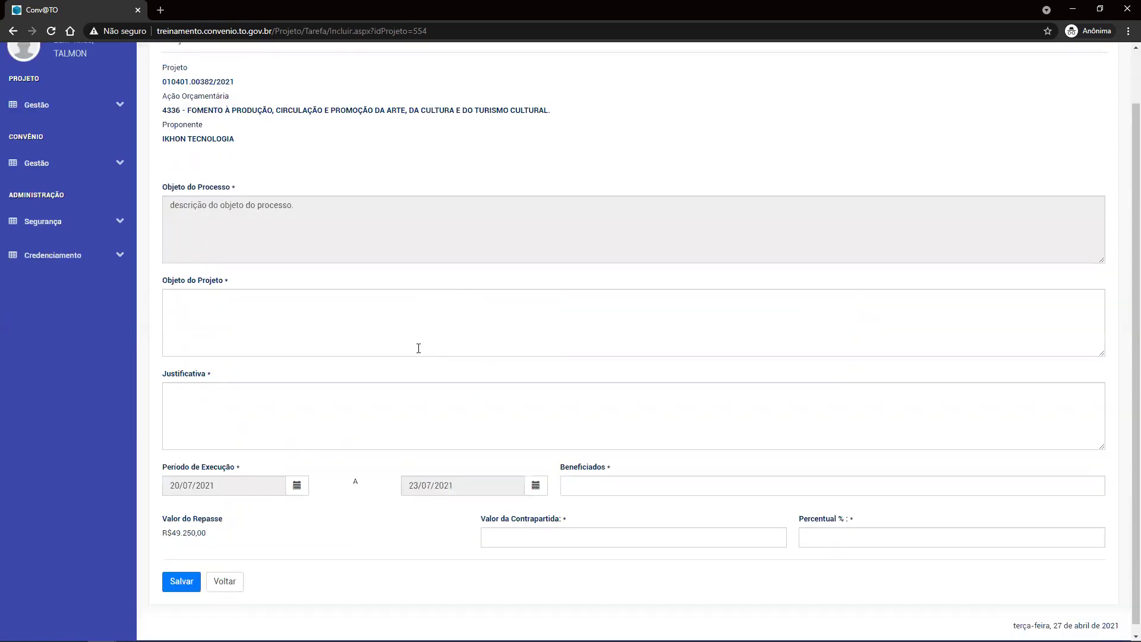
{"action": "type", "text": "DES"}
{"action": "key", "text": "BackSpace"}
{"action": "type", "text": "descrição do objeto do projeto."}
{"action": "key", "text": "ctrl+a"}
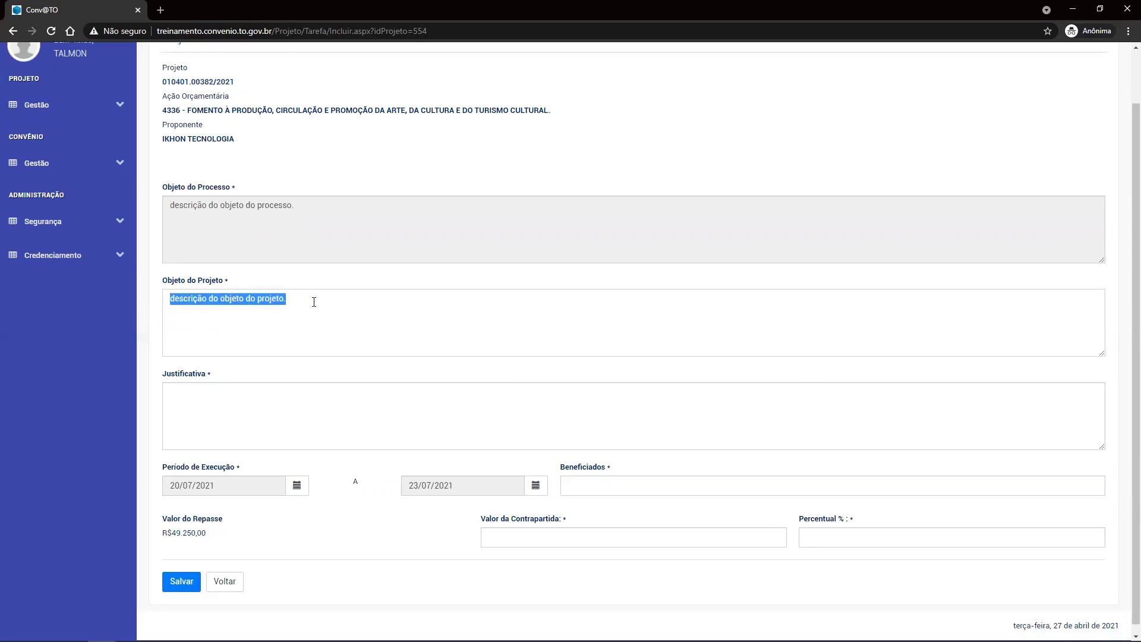
{"action": "left_click_drag", "start_coordinate": [310, 209], "coordinate": [158, 224]}
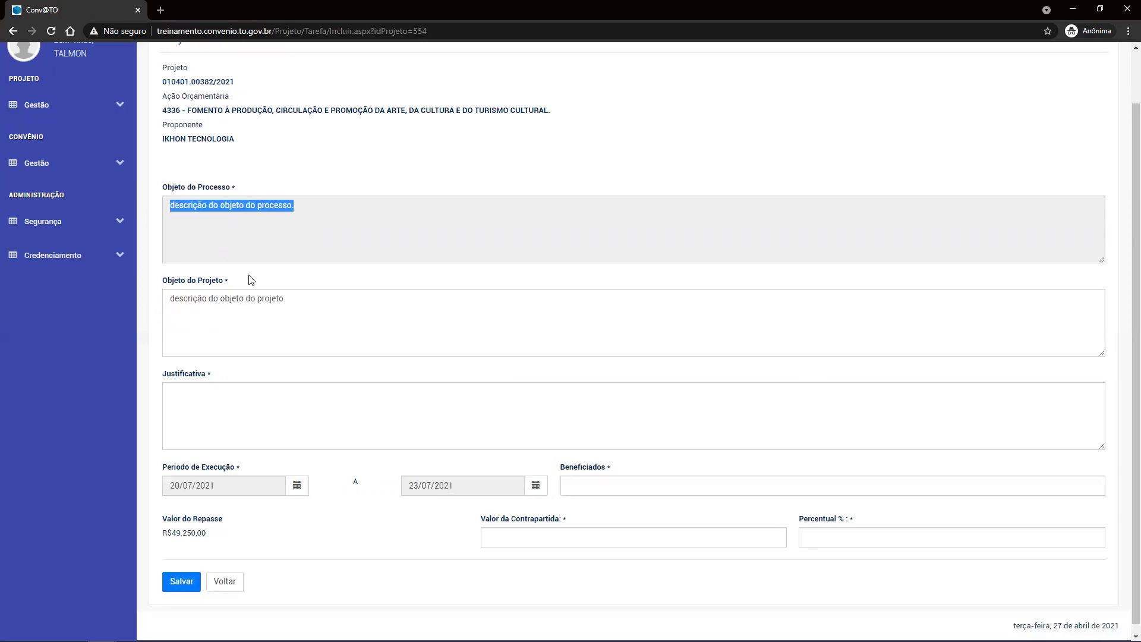
{"action": "left_click", "coordinate": [328, 354]}
- Begin the Justificativa text with 'descrição da justificativ'
{"action": "scroll", "coordinate": [315, 368], "scroll_direction": "down", "scroll_amount": 1}
{"action": "left_click", "coordinate": [303, 389]}
{"action": "type", "text": "descrição da justificatv"}
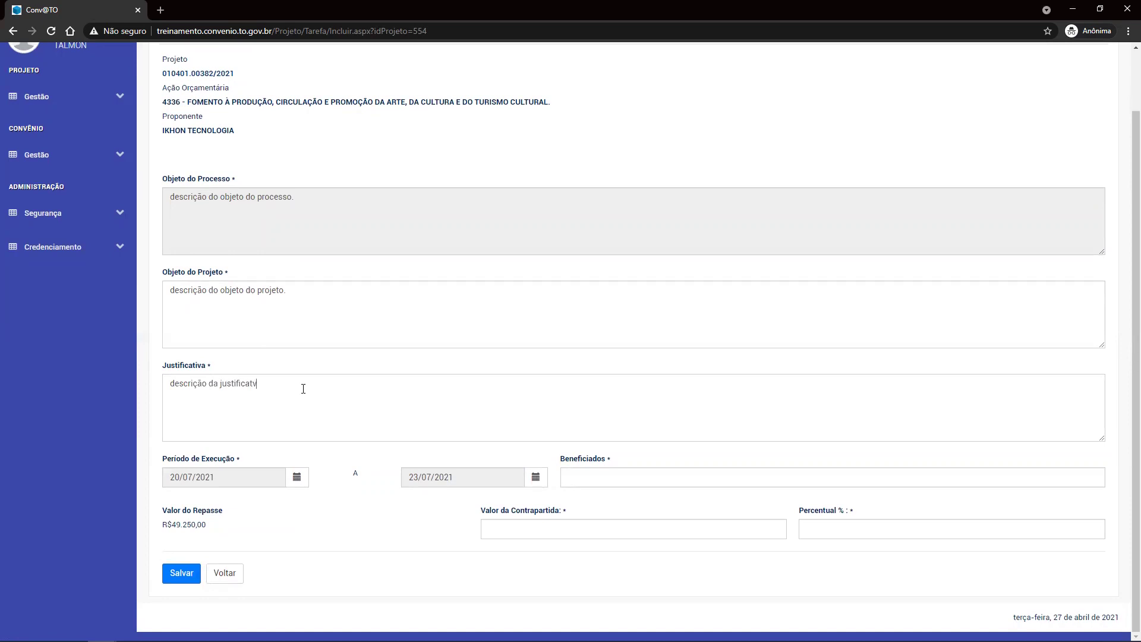
{"action": "key", "text": "BackSpace"}
{"action": "type", "text": "iva."}
- Set Beneficiados to 8500, replacing an initial 1500
{"action": "left_click", "coordinate": [596, 480]}
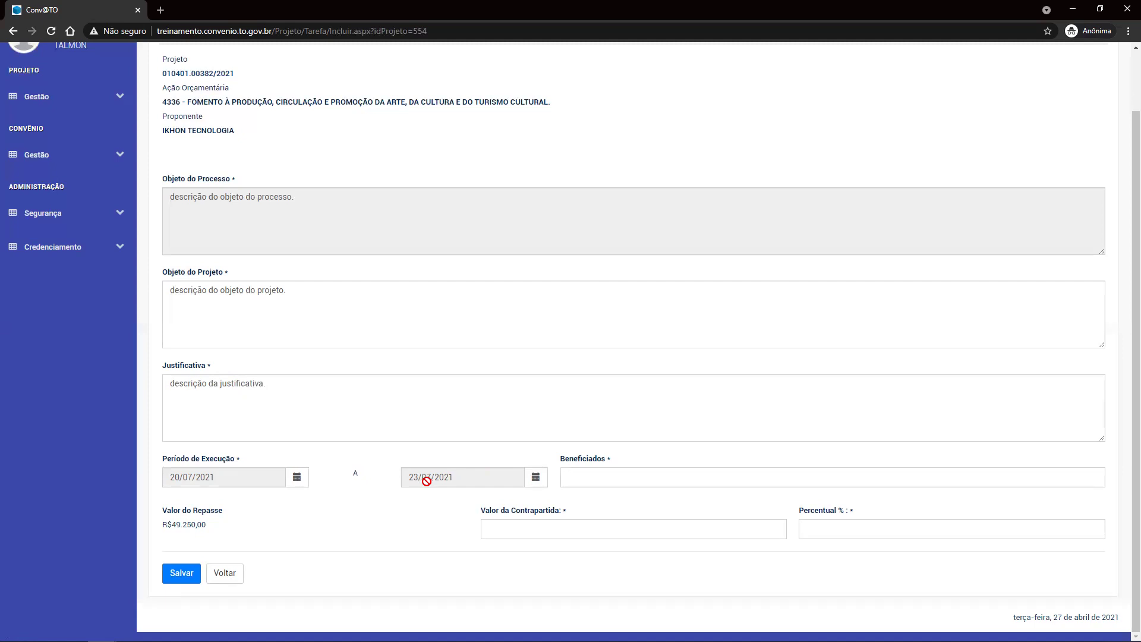
{"action": "triple_click", "coordinate": [253, 464]}
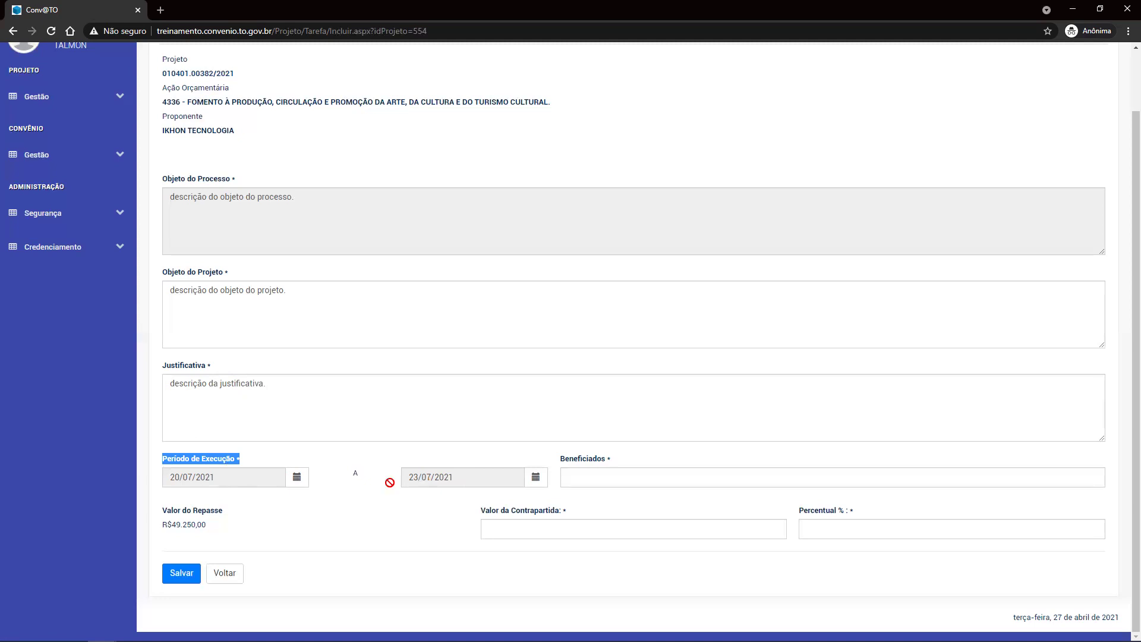
{"action": "left_click", "coordinate": [232, 482]}
{"action": "left_click_drag", "start_coordinate": [167, 458], "coordinate": [333, 464]}
{"action": "left_click", "coordinate": [216, 483]}
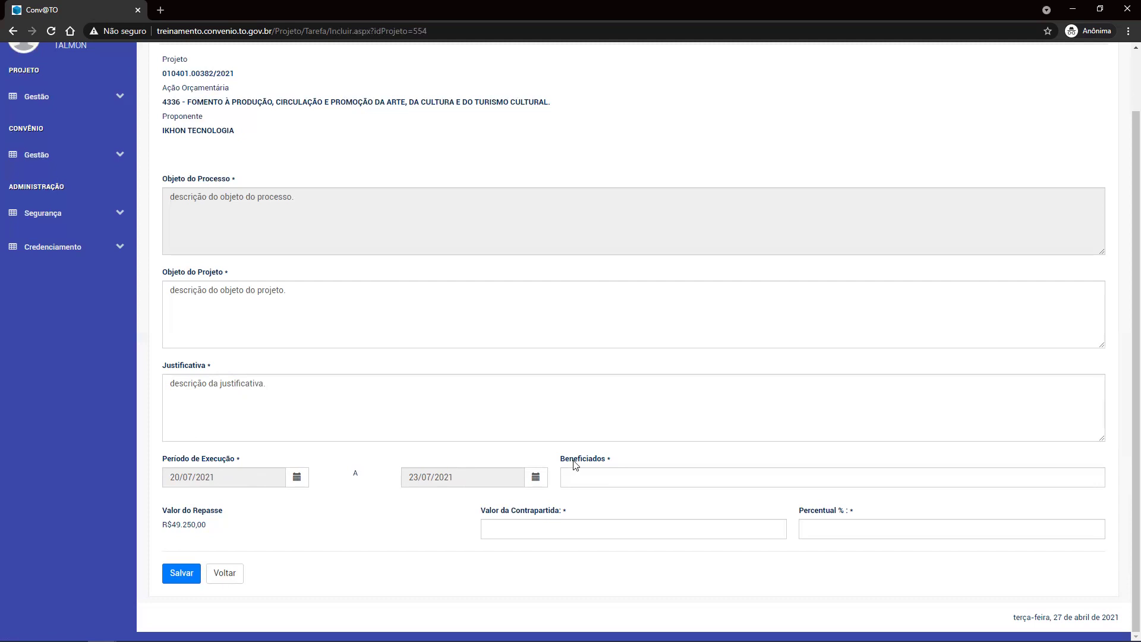
{"action": "left_click", "coordinate": [587, 477]}
{"action": "type", "text": "1500"}
{"action": "double_click", "coordinate": [587, 478]}
{"action": "type", "text": "8500"}
{"action": "double_click", "coordinate": [577, 477]}
{"action": "left_click", "coordinate": [556, 484]}
{"action": "double_click", "coordinate": [577, 476]}
{"action": "left_click_drag", "start_coordinate": [565, 459], "coordinate": [648, 457]}
{"action": "left_click", "coordinate": [608, 475]}
{"action": "double_click", "coordinate": [574, 476]}
- Try counterpart values 75000, 5 percent and 500000 to see the percentage recalculate
{"action": "left_click", "coordinate": [588, 522]}
{"action": "left_click_drag", "start_coordinate": [482, 511], "coordinate": [603, 511]}
{"action": "left_click", "coordinate": [581, 524]}
{"action": "type", "text": "0"}
{"action": "key", "text": "Tab"}
{"action": "left_click", "coordinate": [534, 527]}
{"action": "type", "text": "75000"}
{"action": "key", "text": "Tab"}
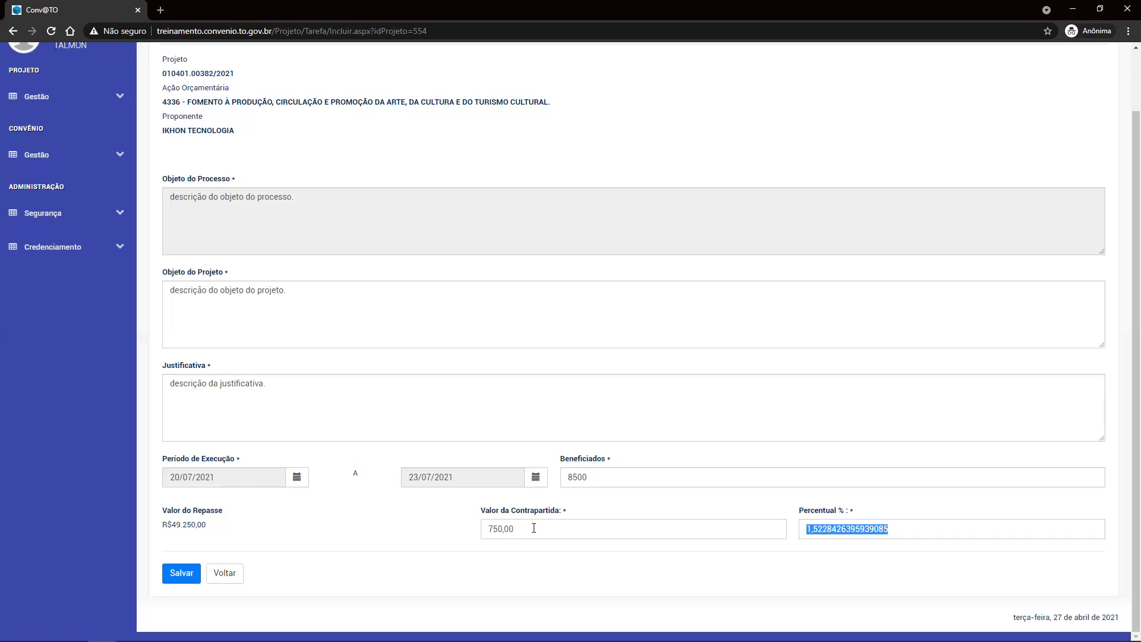
{"action": "type", "text": "5"}
{"action": "key", "text": "Tab"}
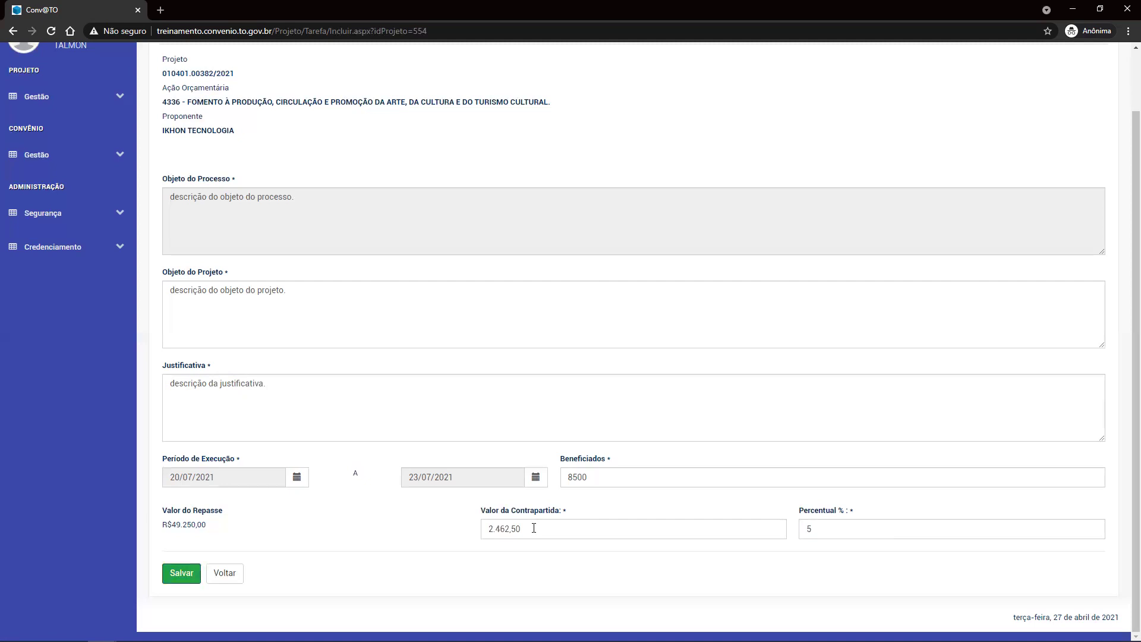
{"action": "key", "text": "shift+Tab"}
{"action": "key", "text": "shift+Tab"}
{"action": "key", "text": "Tab"}
{"action": "key", "text": "shift+Tab"}
{"action": "type", "text": "500000"}
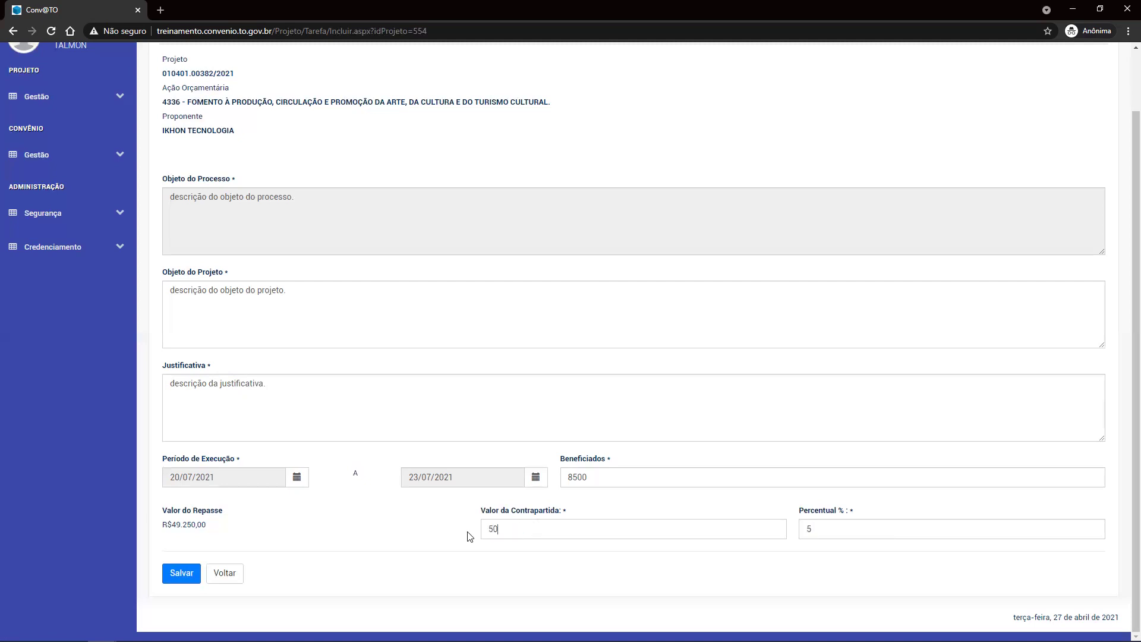
{"action": "key", "text": "Tab"}
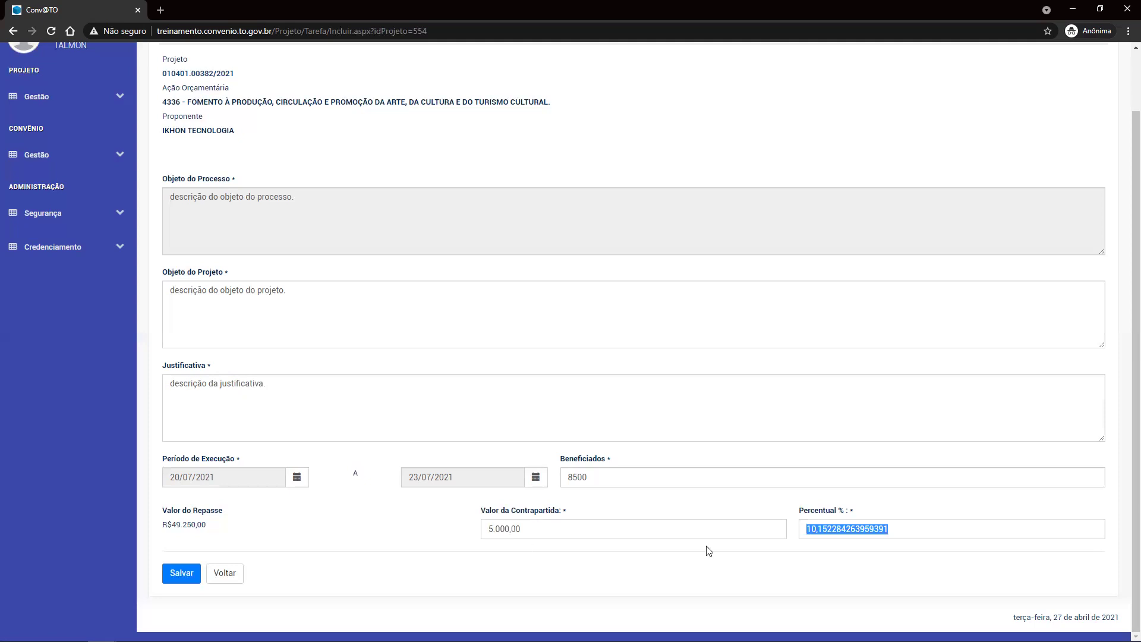
- Replace the counterpart value with 750,00, giving a percentage of about 1,52
{"action": "left_click", "coordinate": [849, 531]}
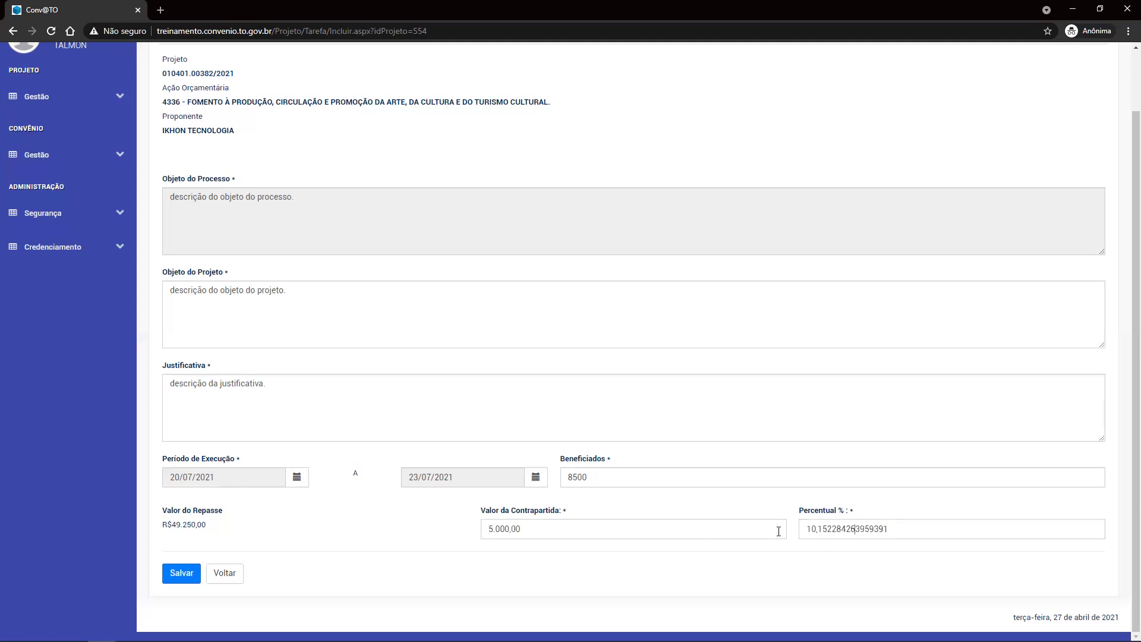
{"action": "double_click", "coordinate": [507, 529]}
{"action": "double_click", "coordinate": [864, 530]}
{"action": "left_click", "coordinate": [637, 515]}
{"action": "left_click_drag", "start_coordinate": [682, 530], "coordinate": [329, 533]}
{"action": "type", "text": "750,00"}
{"action": "left_click", "coordinate": [314, 533]}
{"action": "double_click", "coordinate": [215, 528]}
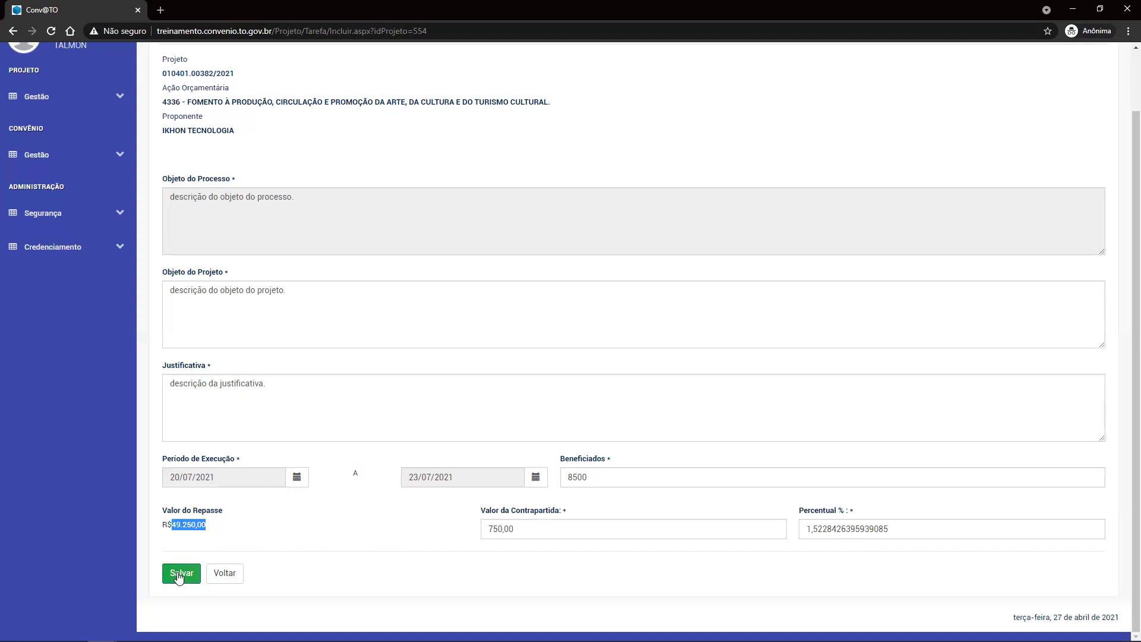
- Save the updated project form
{"action": "left_click", "coordinate": [179, 574]}
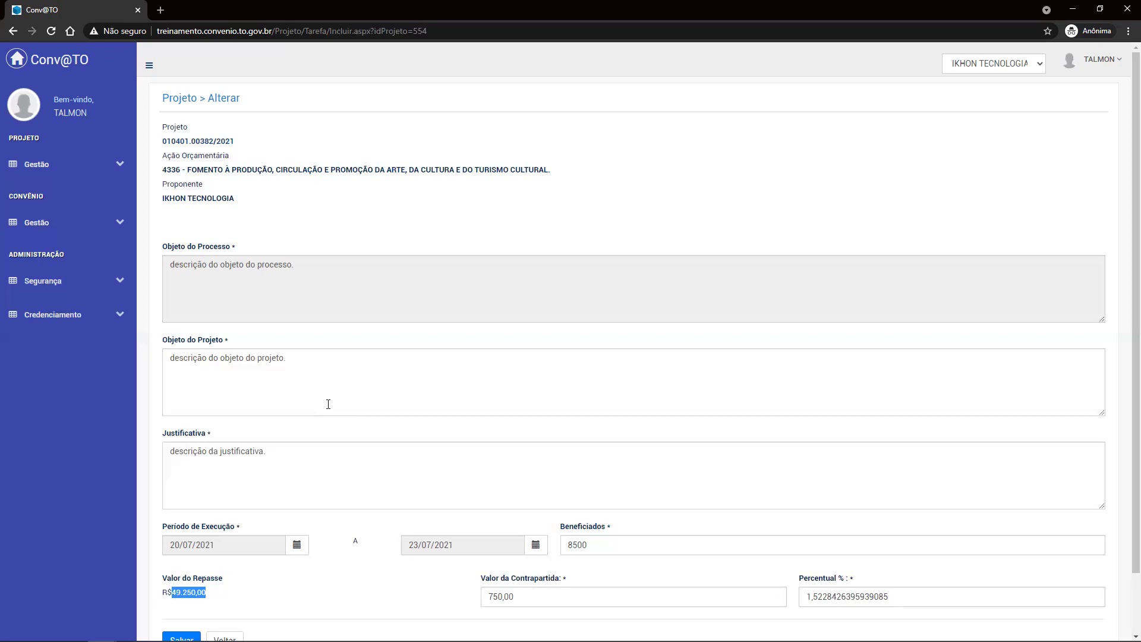
{"action": "scroll", "coordinate": [351, 435], "scroll_direction": "down", "scroll_amount": 2}
{"action": "left_click", "coordinate": [361, 539]}
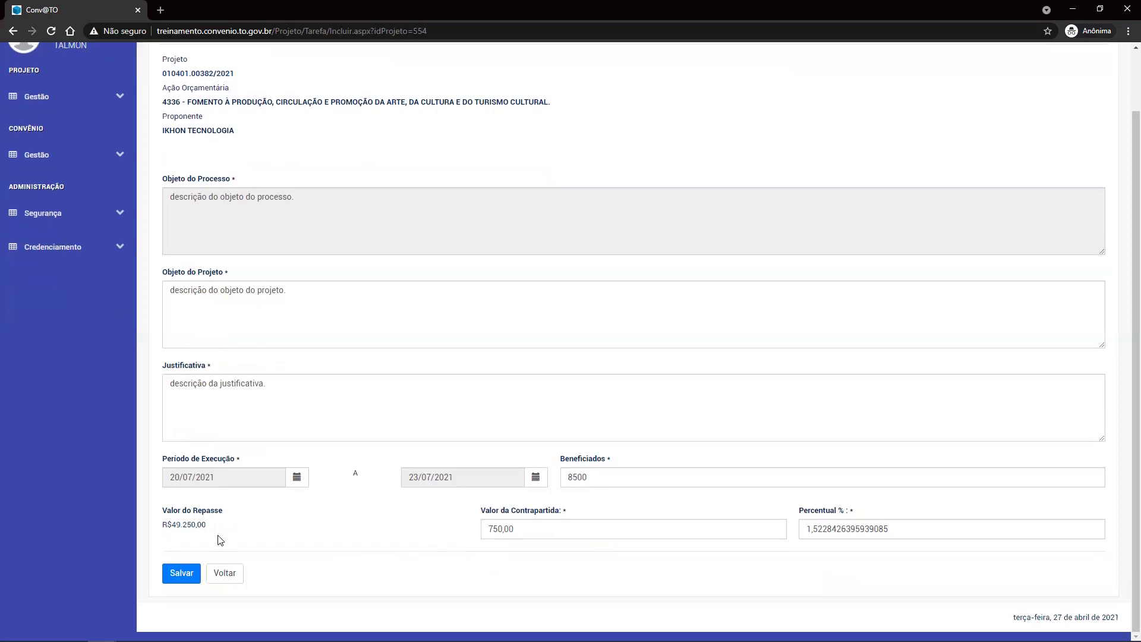
{"action": "left_click", "coordinate": [174, 574]}
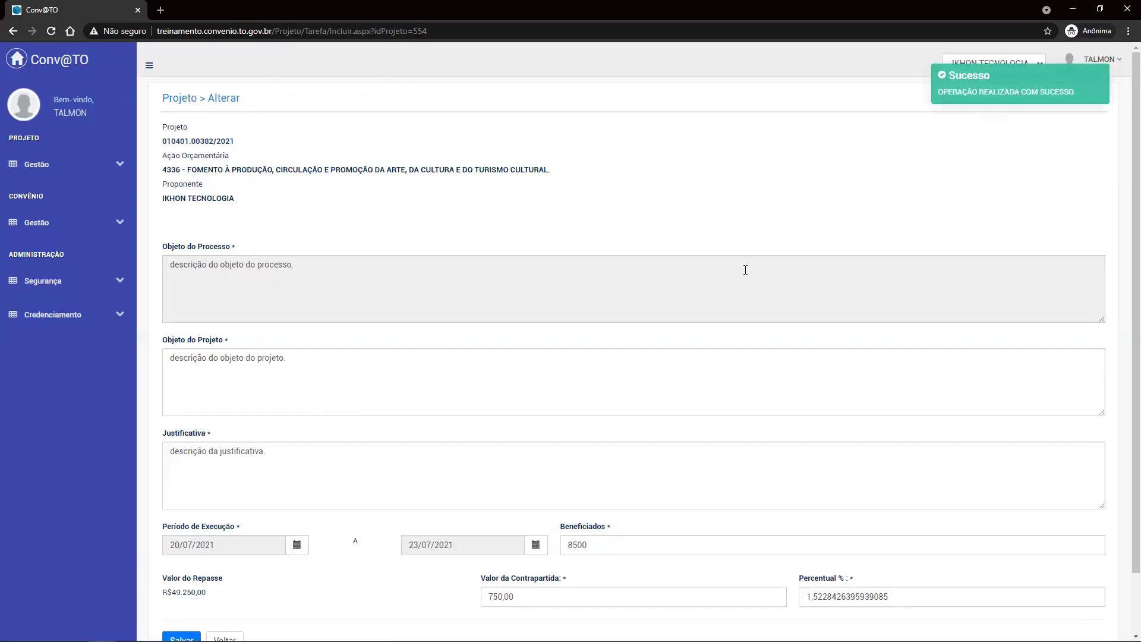
- Return to the project's details page and check its EM ANDAMENTO status
{"action": "scroll", "coordinate": [475, 446], "scroll_direction": "down", "scroll_amount": 2}
{"action": "left_click", "coordinate": [225, 574]}
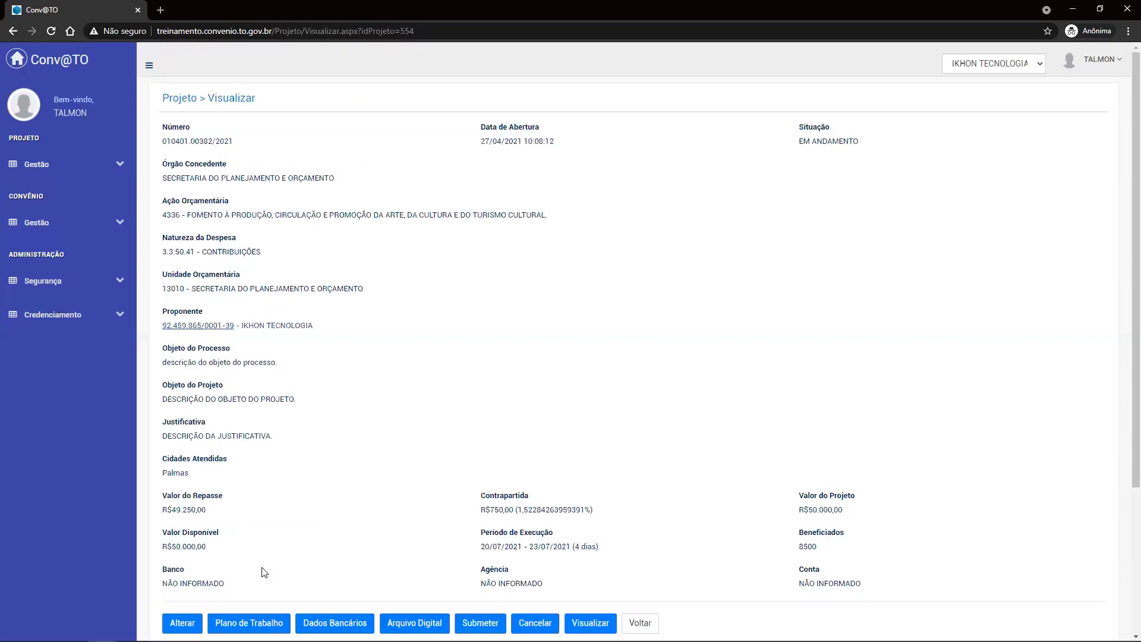
{"action": "left_click_drag", "start_coordinate": [797, 142], "coordinate": [882, 149]}
{"action": "scroll", "coordinate": [763, 234], "scroll_direction": "down", "scroll_amount": 1}
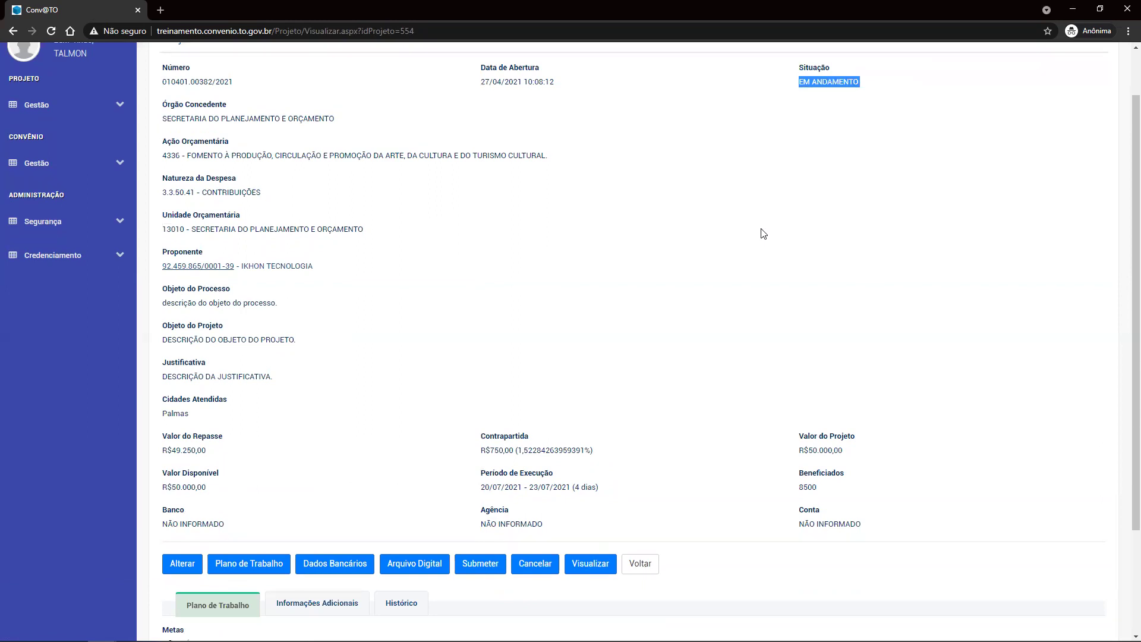
{"action": "scroll", "coordinate": [759, 241], "scroll_direction": "up", "scroll_amount": 1}
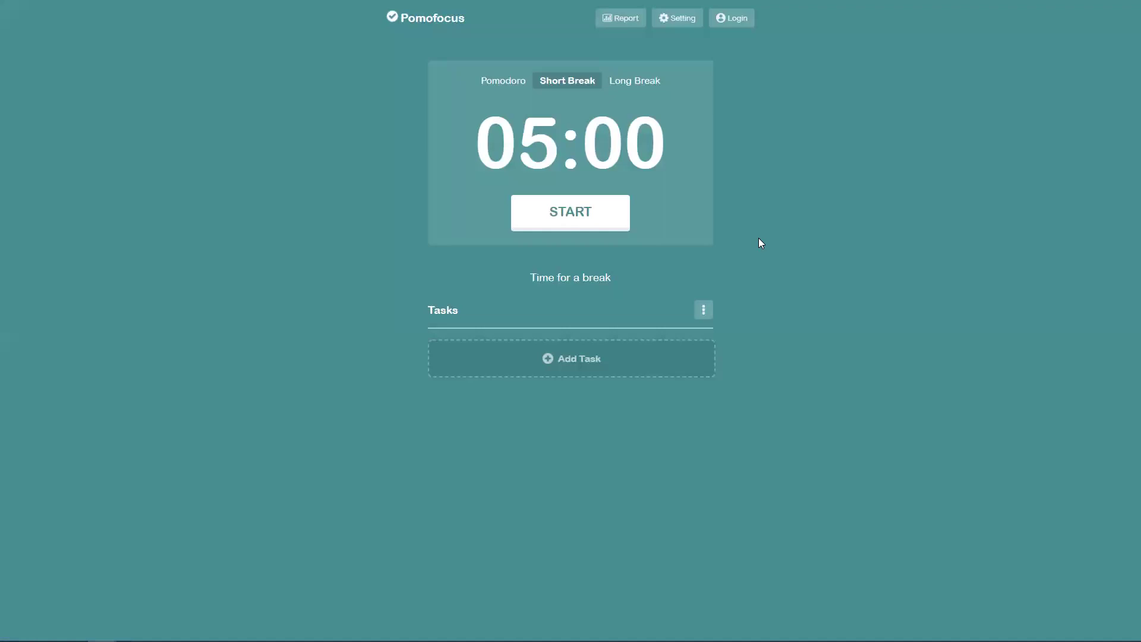
- Start the 05:00 Short Break countdown
{"action": "left_click", "coordinate": [577, 227]}
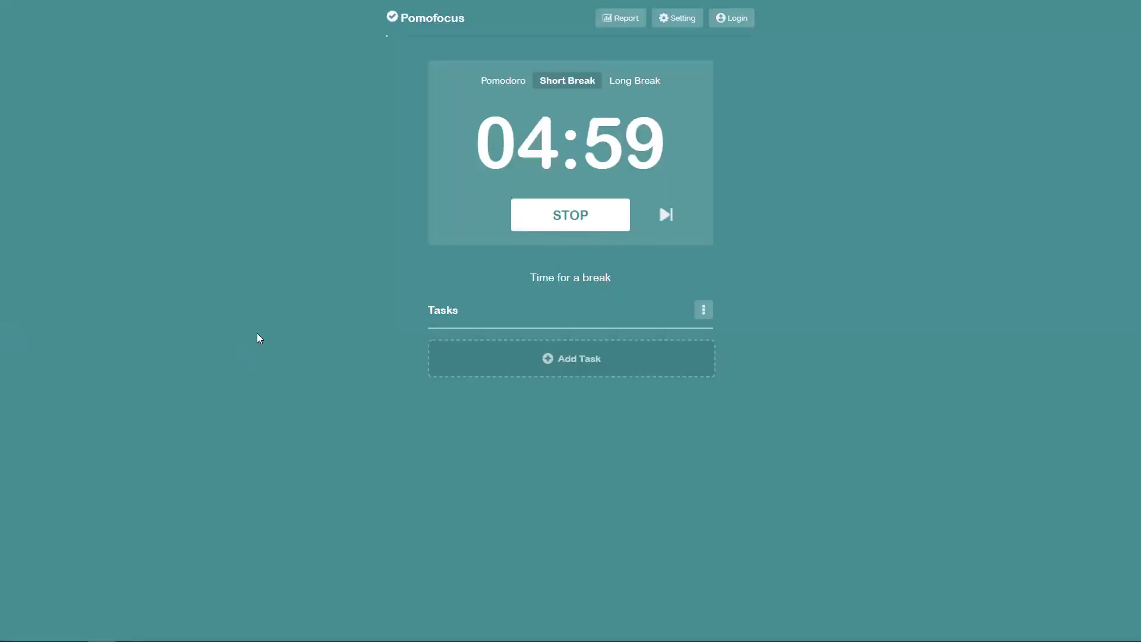
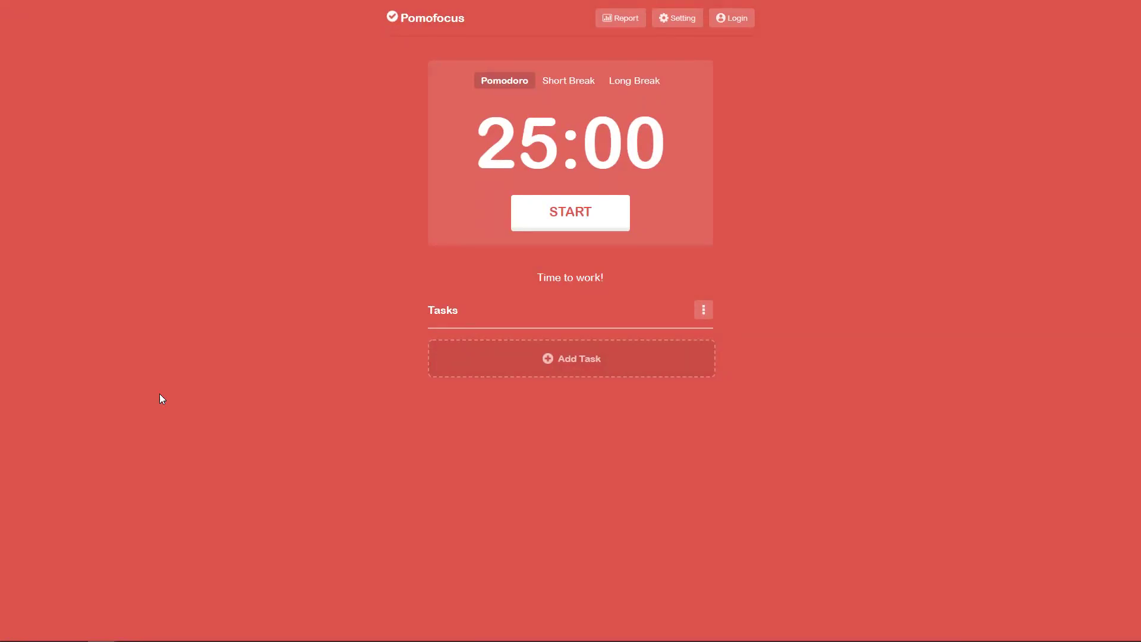
- Start a 25-minute Pomofocus session and bring up the Notion Proponentes training checklist
{"action": "left_click", "coordinate": [575, 205]}
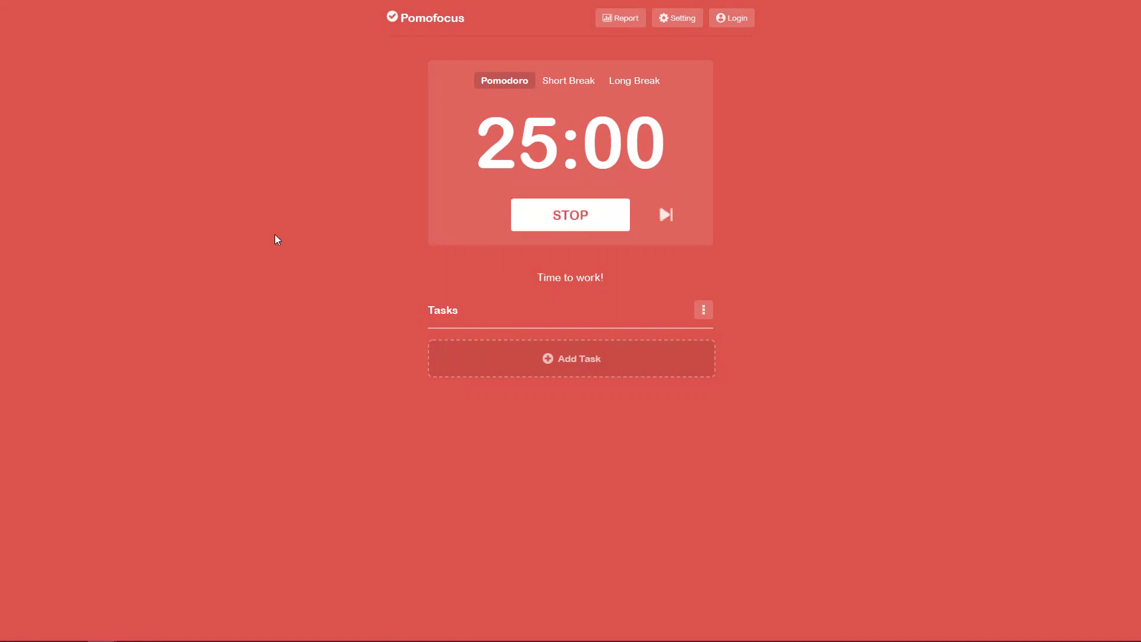
{"action": "key", "text": "alt+Tab"}
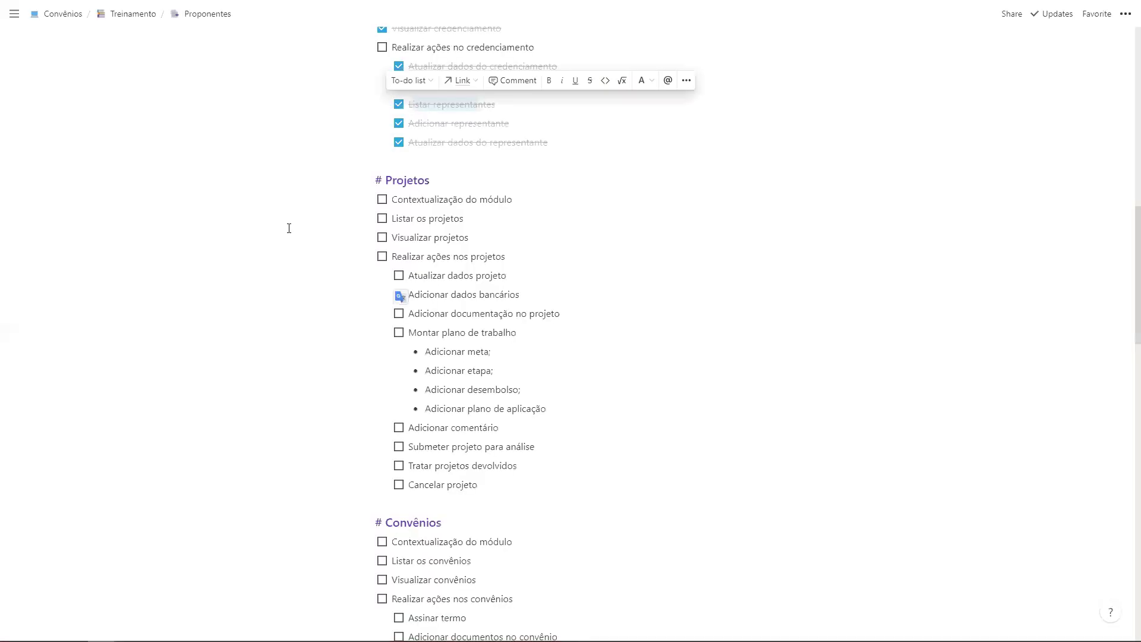
- Tick off Contextualização do módulo, Listar os projetos and Visualizar projetos under Projetos
{"action": "left_click", "coordinate": [371, 237]}
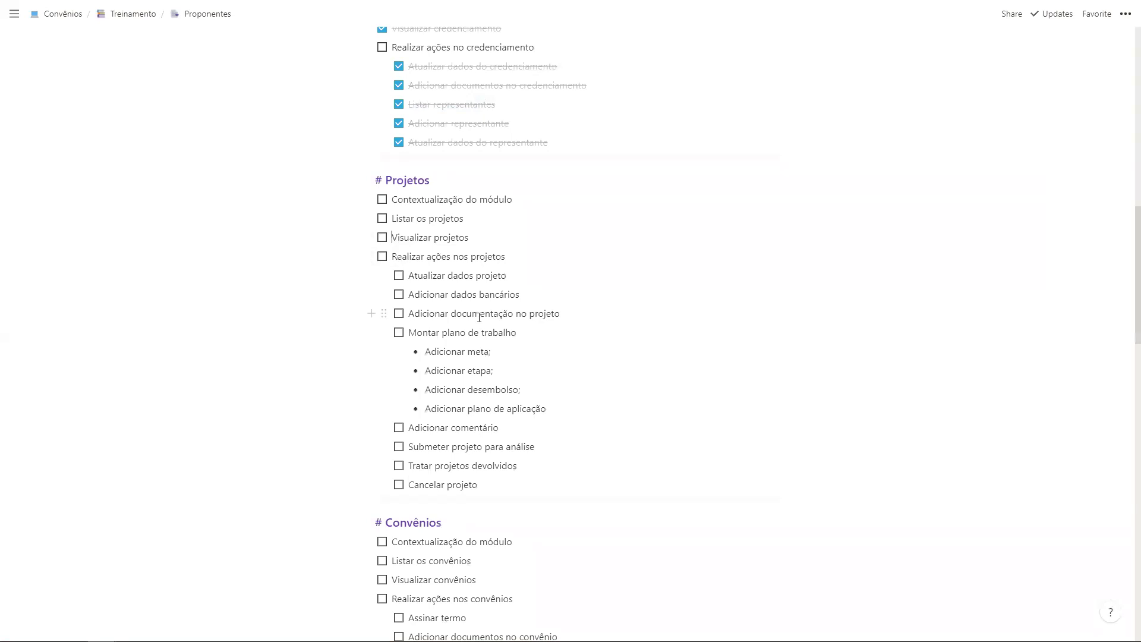
{"action": "scroll", "coordinate": [479, 317], "scroll_direction": "down", "scroll_amount": 1}
{"action": "left_click", "coordinate": [382, 140]}
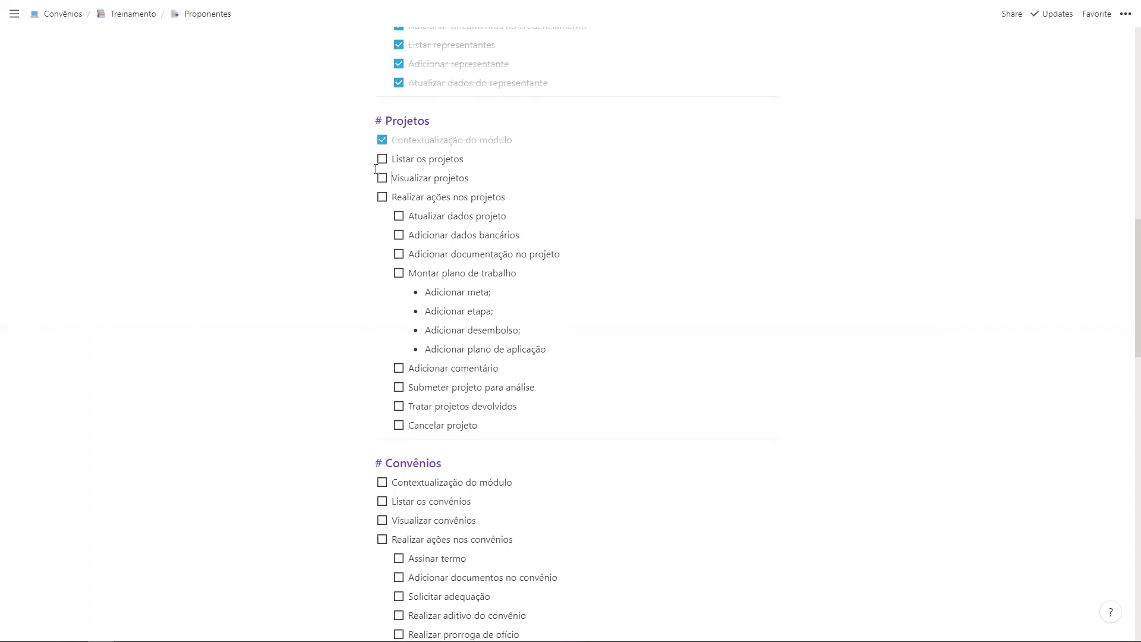
{"action": "left_click", "coordinate": [391, 178]}
{"action": "left_click", "coordinate": [382, 158]}
{"action": "left_click", "coordinate": [382, 179]}
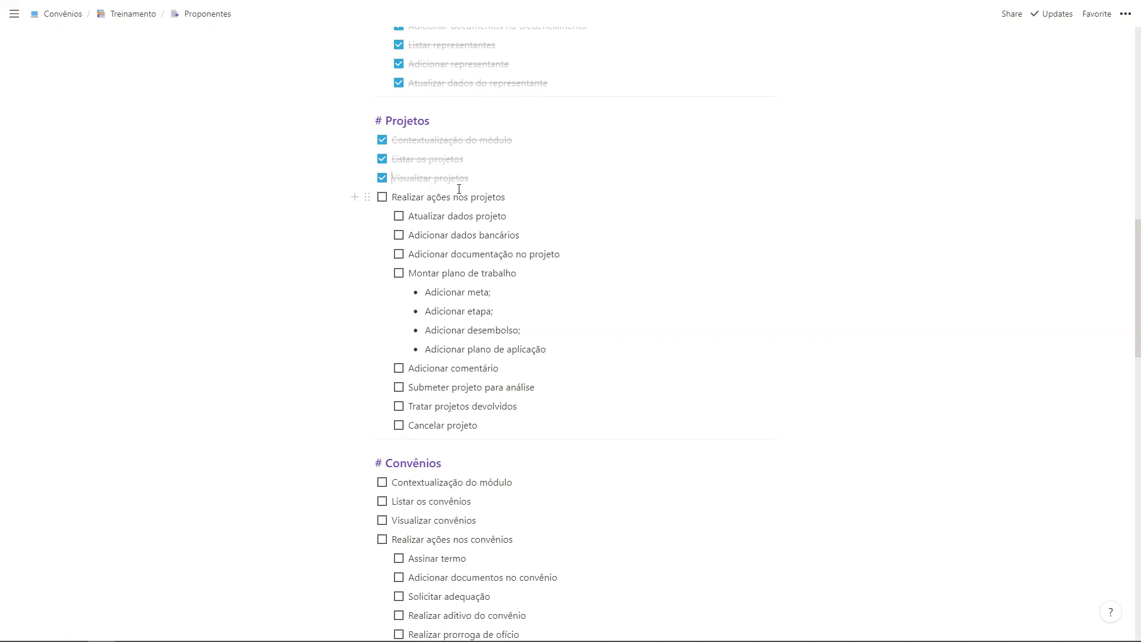
- Tick off Atualizar dados projeto and return to the Conv@TO project page
{"action": "scroll", "coordinate": [440, 166], "scroll_direction": "down", "scroll_amount": 1}
{"action": "scroll", "coordinate": [416, 131], "scroll_direction": "down", "scroll_amount": 1}
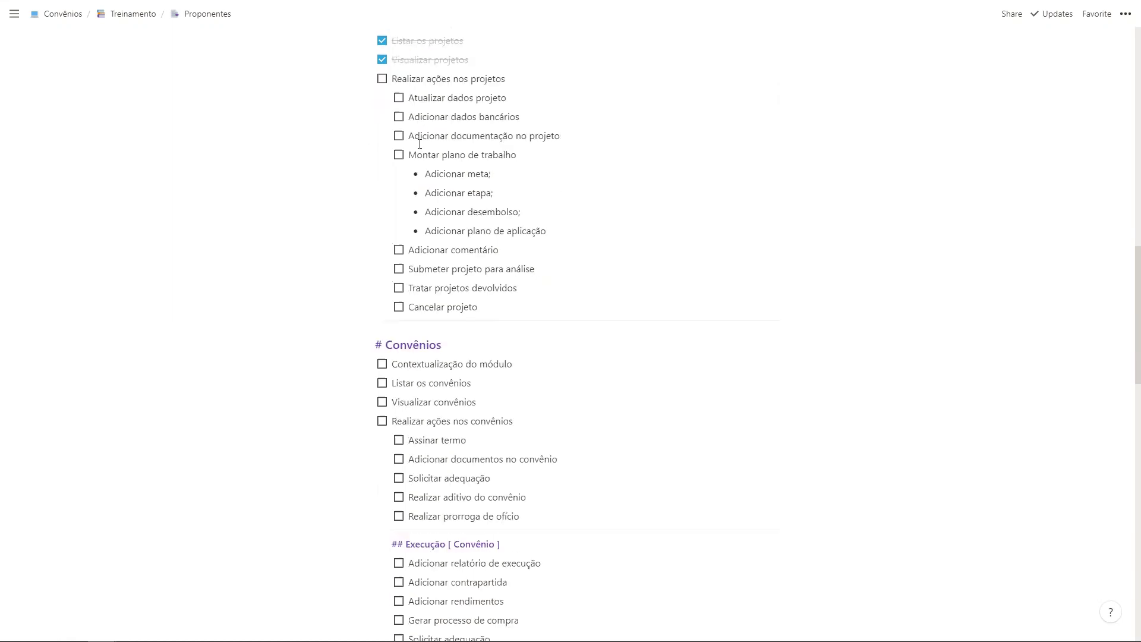
{"action": "left_click", "coordinate": [399, 98]}
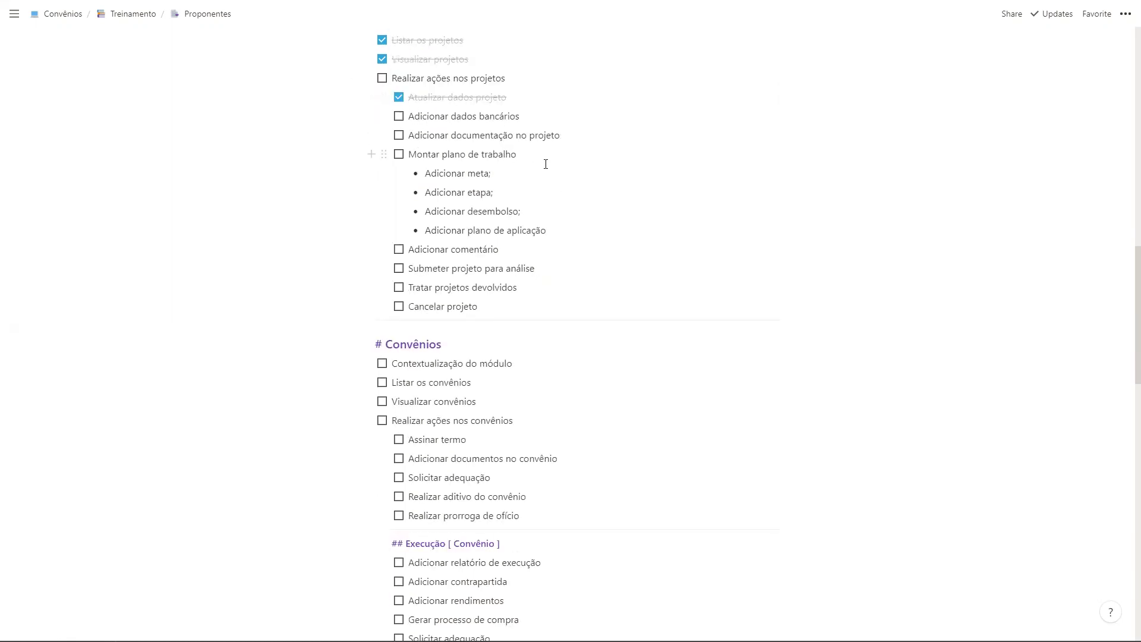
{"action": "key", "text": "alt+Tab"}
{"action": "scroll", "coordinate": [395, 412], "scroll_direction": "down", "scroll_amount": 1}
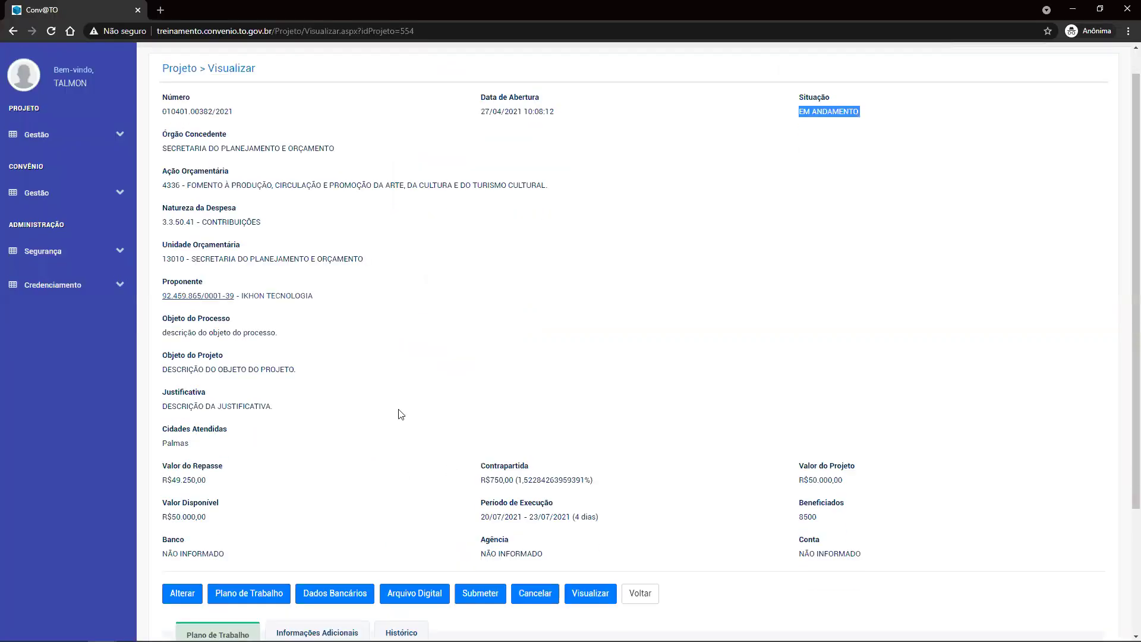
{"action": "key", "text": "alt+Tab"}
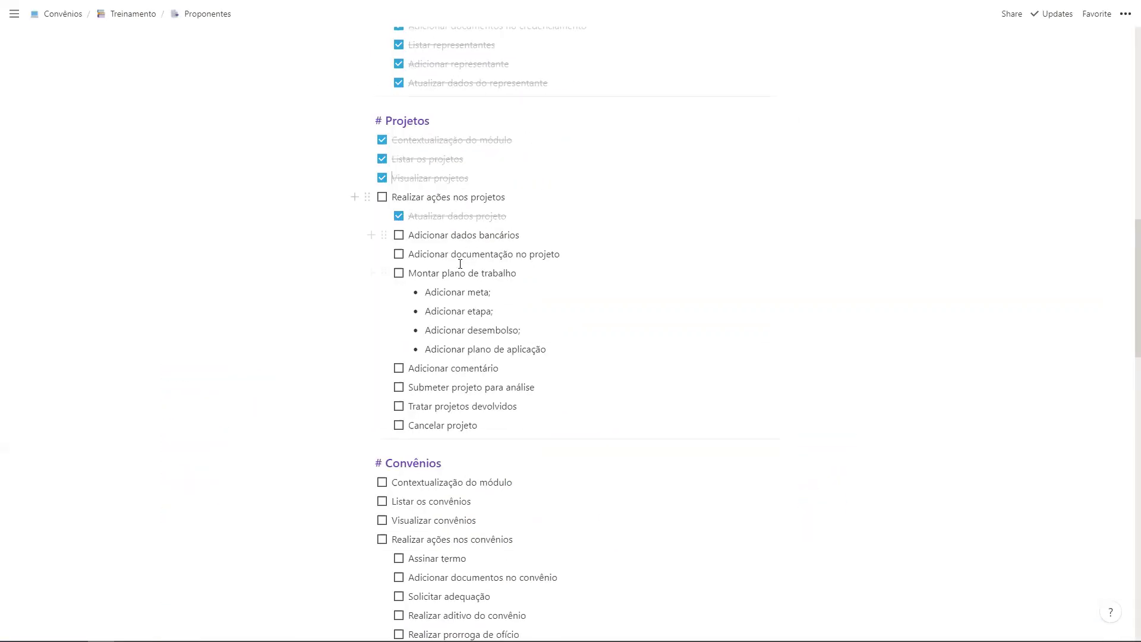
{"action": "key", "text": "alt+Tab"}
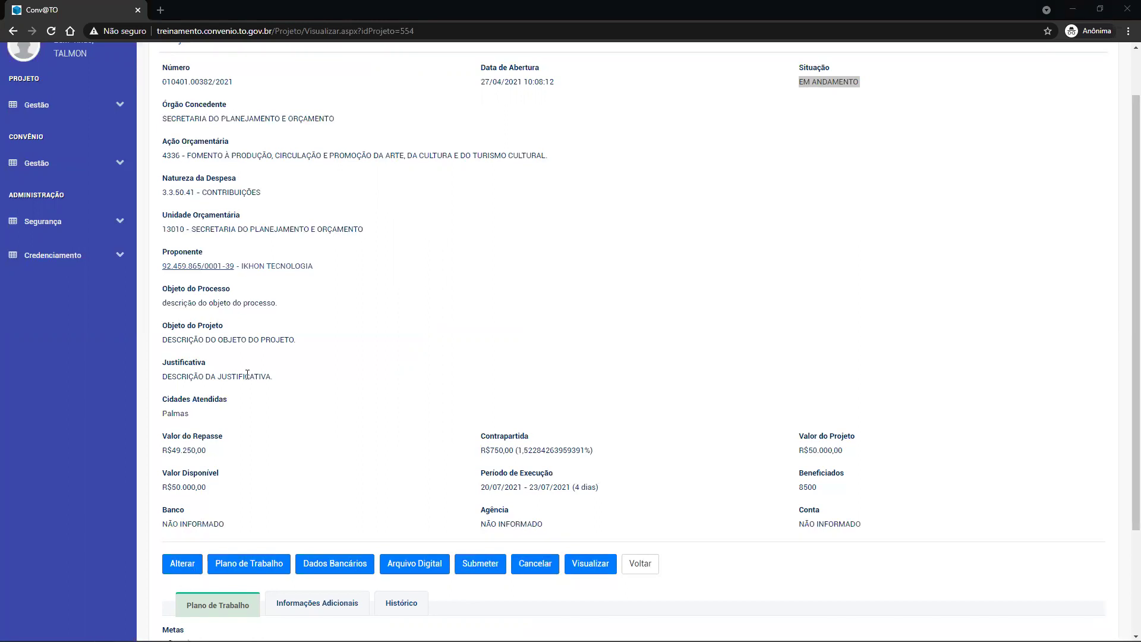
{"action": "key", "text": "alt+Tab"}
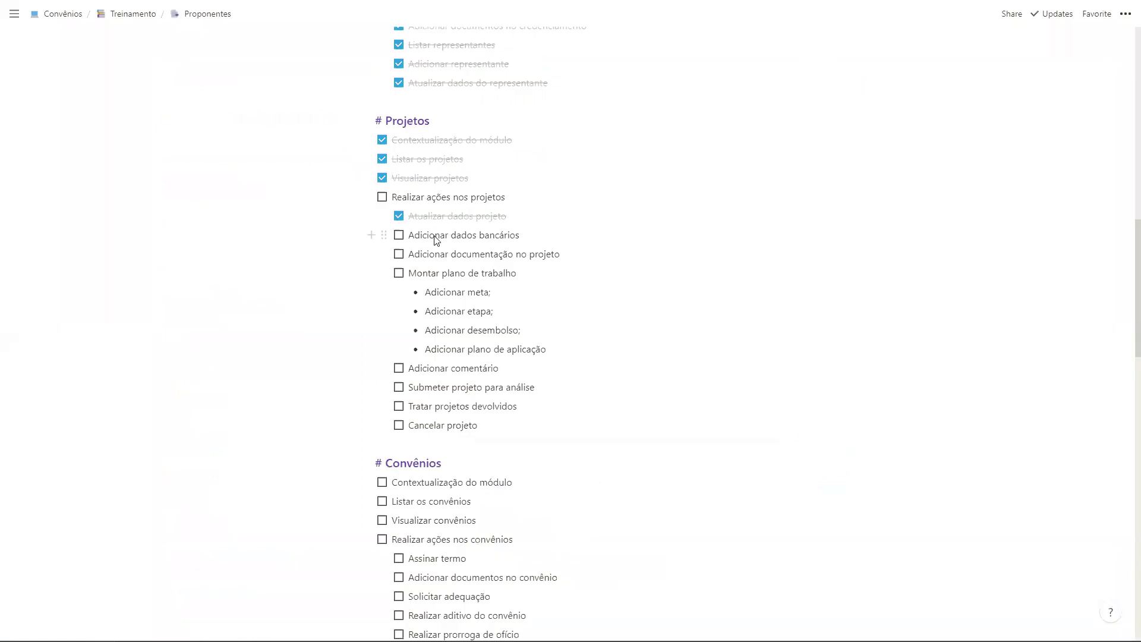
{"action": "key", "text": "alt+Tab"}
{"action": "scroll", "coordinate": [361, 337], "scroll_direction": "down", "scroll_amount": 2}
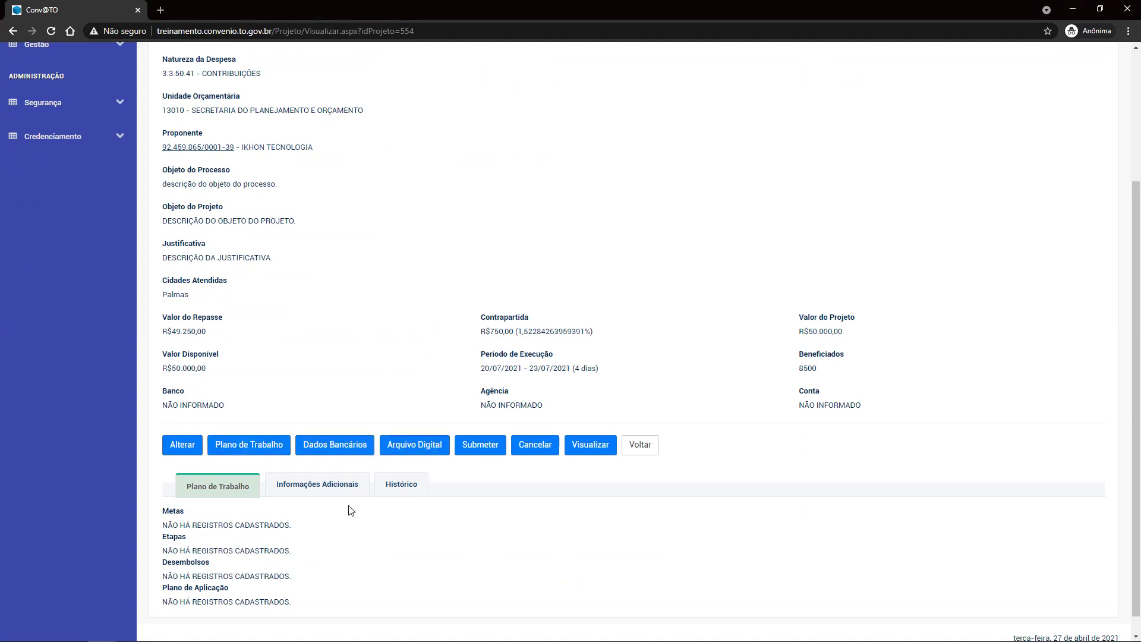
{"action": "scroll", "coordinate": [348, 443], "scroll_direction": "down", "scroll_amount": 1}
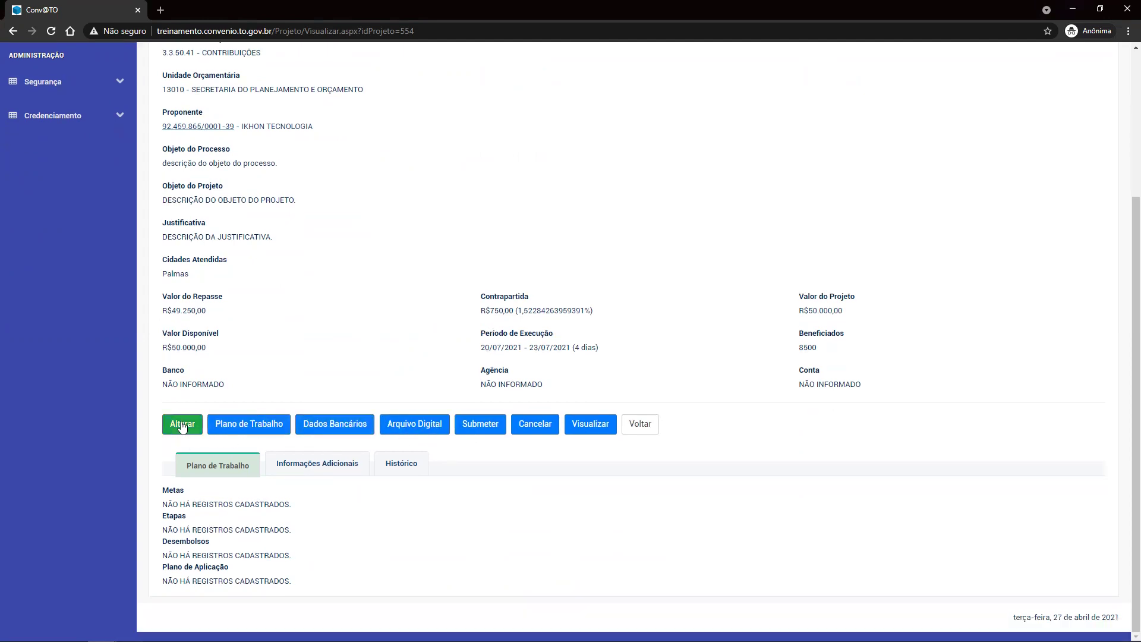
{"action": "scroll", "coordinate": [654, 296], "scroll_direction": "up", "scroll_amount": 3}
{"action": "left_click", "coordinate": [789, 170]}
{"action": "left_click_drag", "start_coordinate": [799, 146], "coordinate": [861, 184]}
{"action": "left_click", "coordinate": [652, 267]}
{"action": "scroll", "coordinate": [166, 451], "scroll_direction": "down", "scroll_amount": 3}
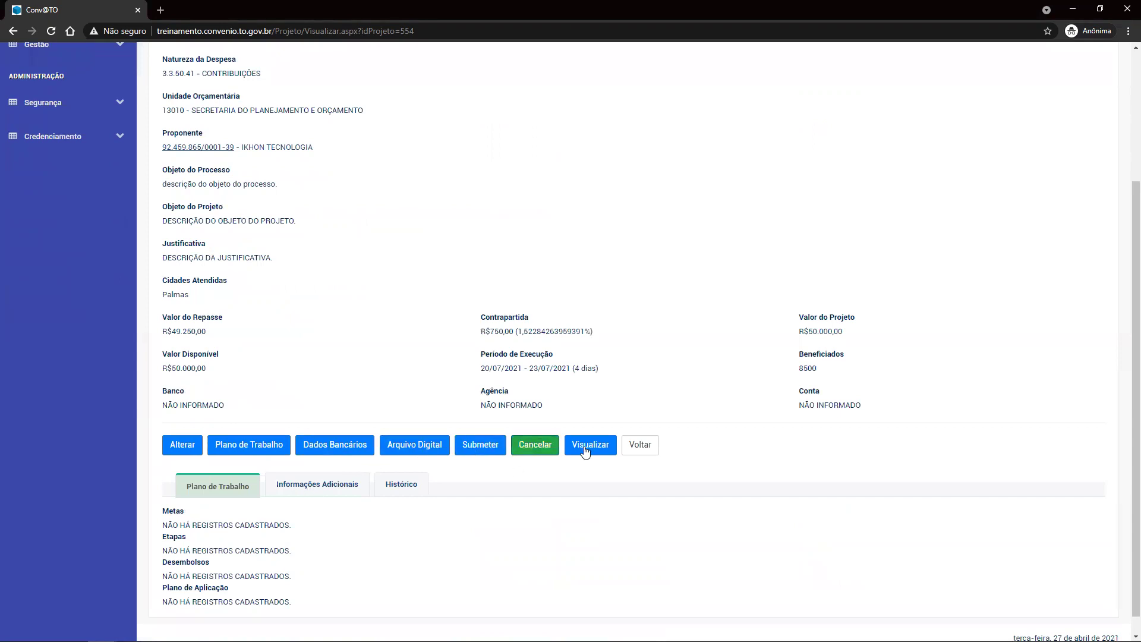
{"action": "scroll", "coordinate": [407, 283], "scroll_direction": "down", "scroll_amount": 1}
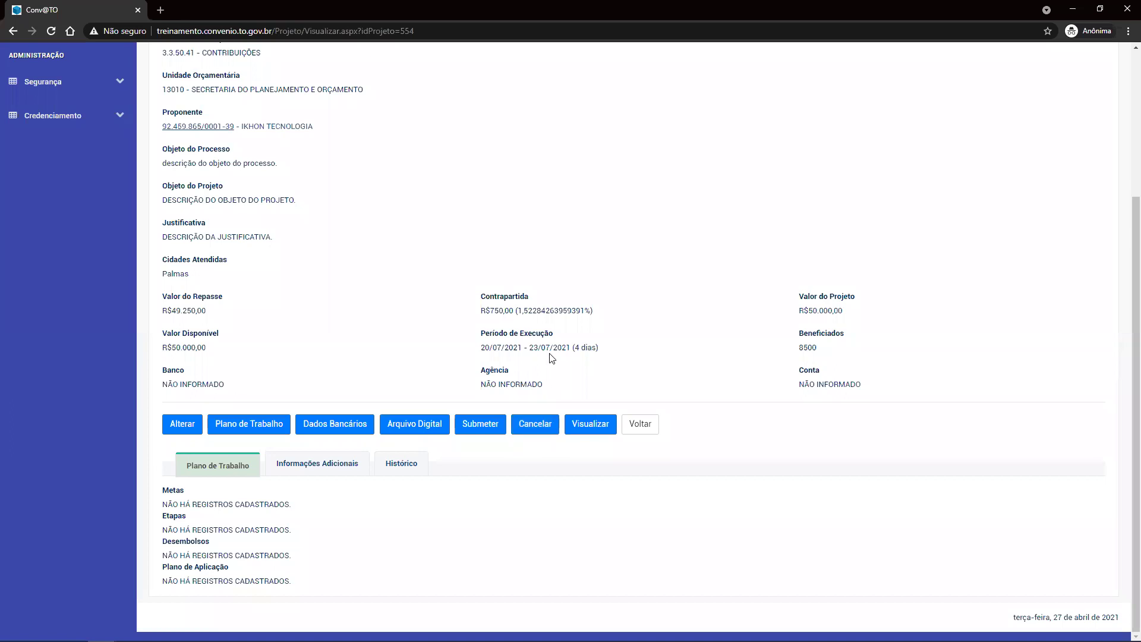
{"action": "key", "text": "alt+Tab"}
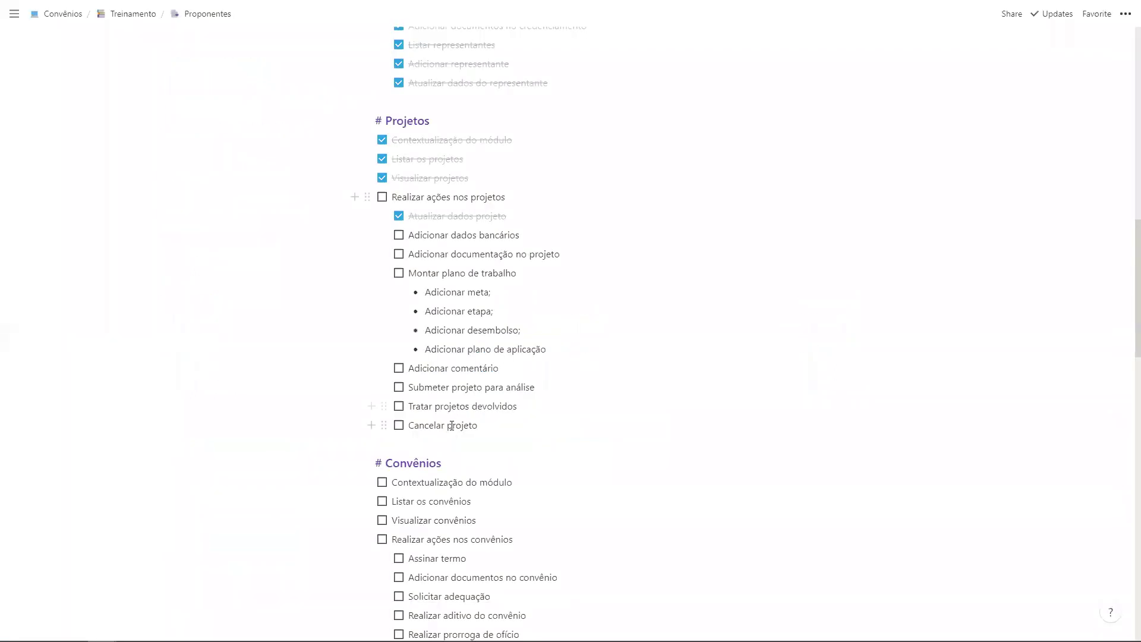
{"action": "key", "text": "alt+Tab"}
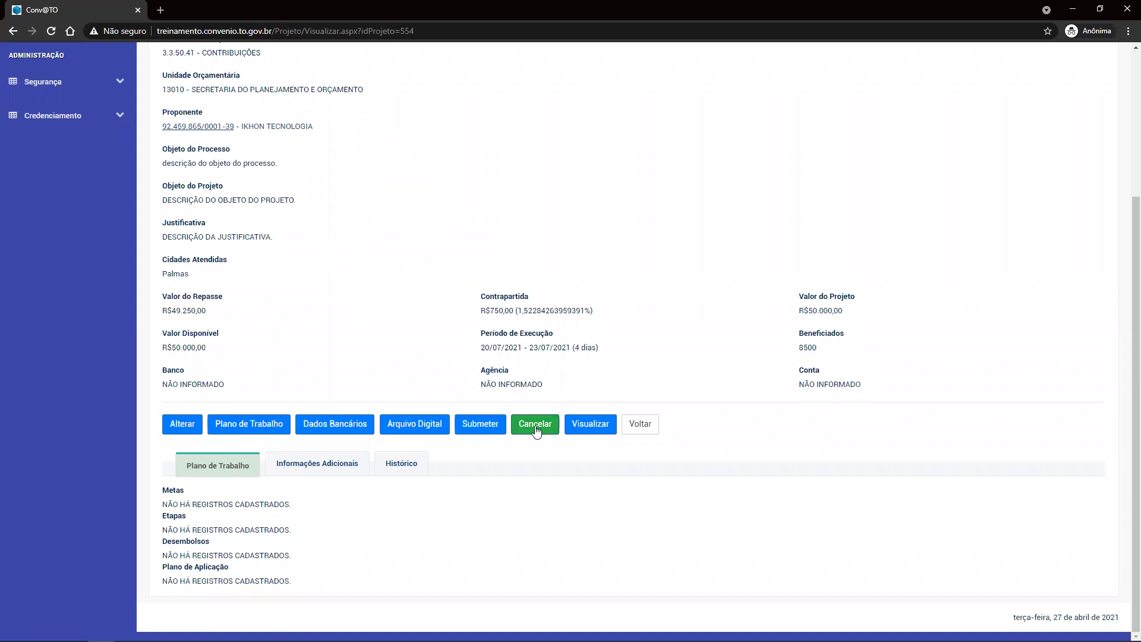
{"action": "left_click", "coordinate": [535, 424]}
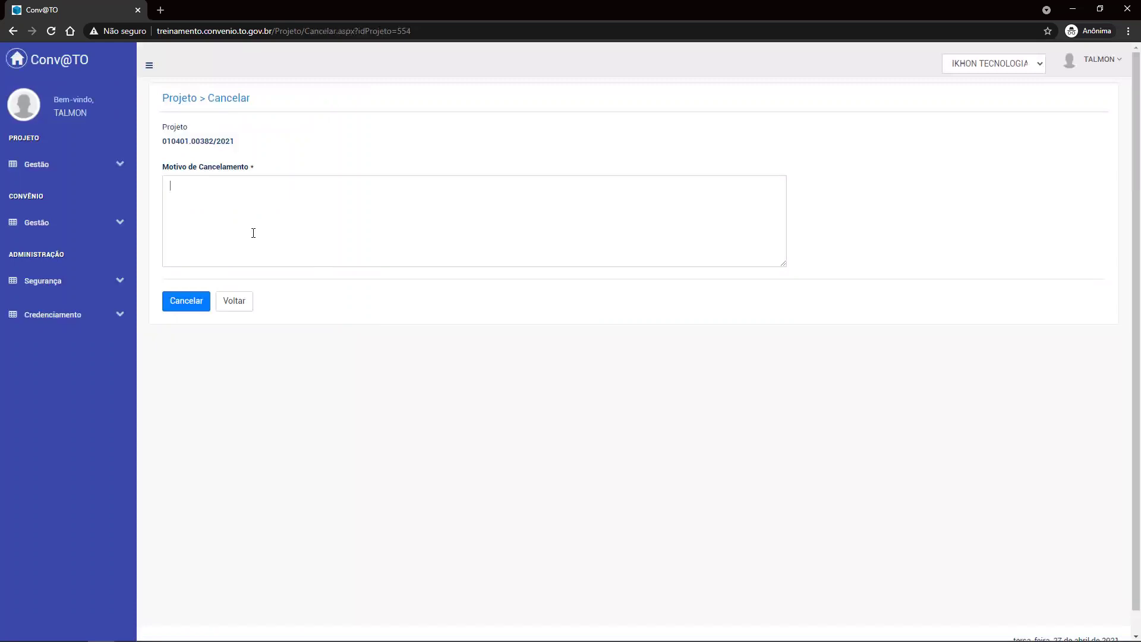
{"action": "left_click_drag", "start_coordinate": [169, 165], "coordinate": [280, 179]}
{"action": "left_click", "coordinate": [289, 198]}
{"action": "left_click", "coordinate": [233, 303]}
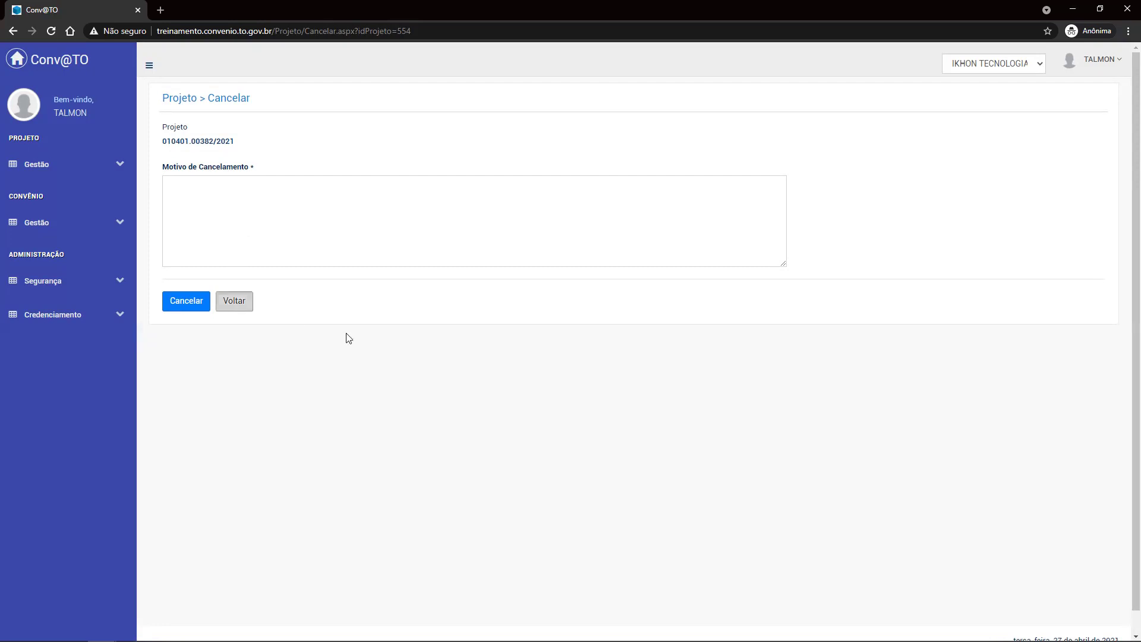
{"action": "scroll", "coordinate": [538, 499], "scroll_direction": "down", "scroll_amount": 1}
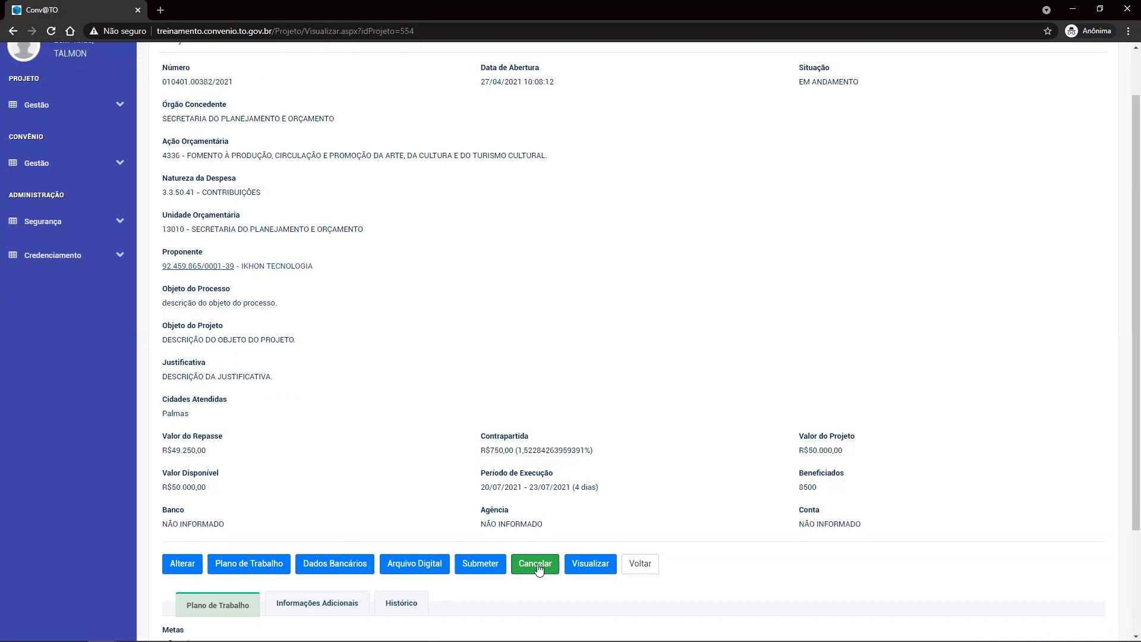
{"action": "left_click", "coordinate": [537, 564]}
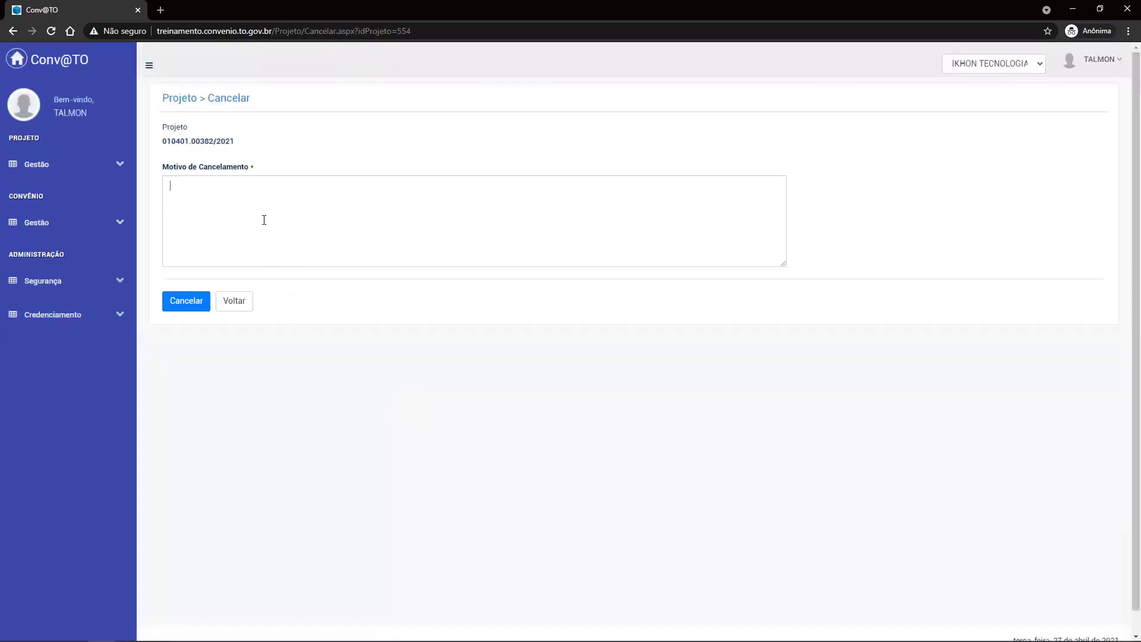
{"action": "type", "text": "motivo do cancelmaneto"}
{"action": "key", "text": "ctrl+BackSpace"}
{"action": "type", "text": "cancelamento."}
{"action": "left_click", "coordinate": [188, 305]}
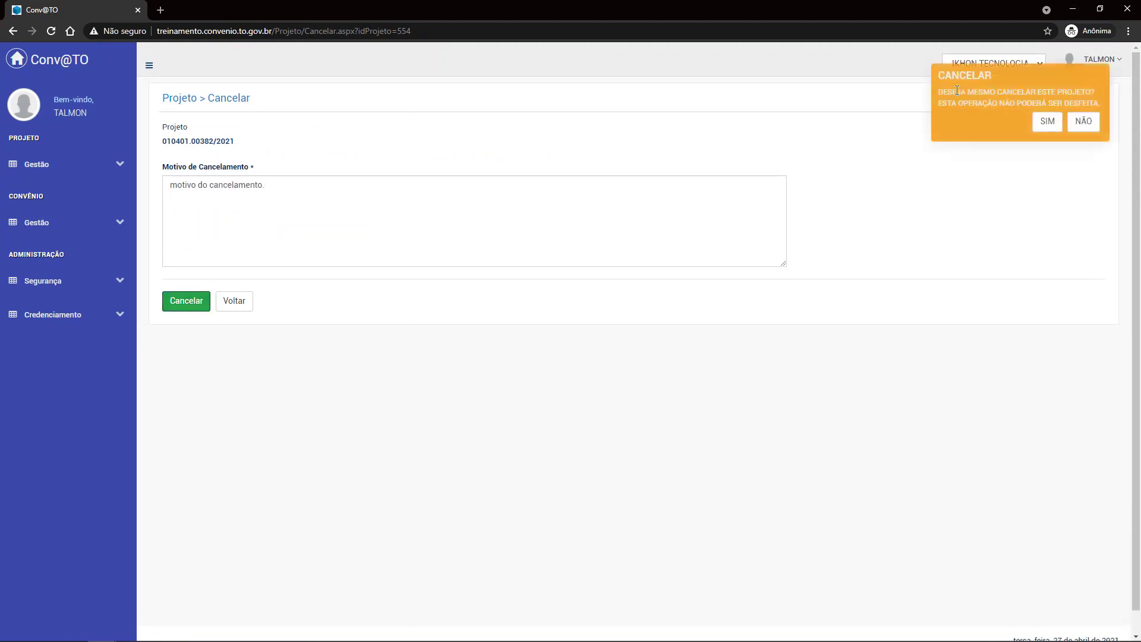
{"action": "left_click_drag", "start_coordinate": [956, 92], "coordinate": [1088, 90]}
{"action": "left_click_drag", "start_coordinate": [951, 102], "coordinate": [1057, 103]}
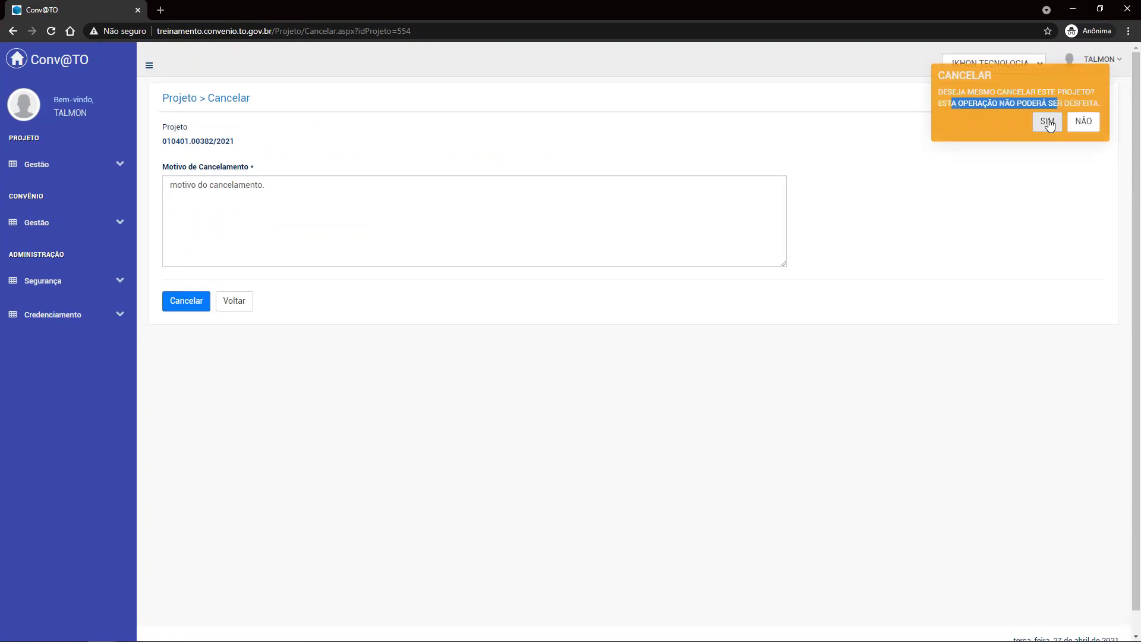
{"action": "left_click", "coordinate": [1086, 124]}
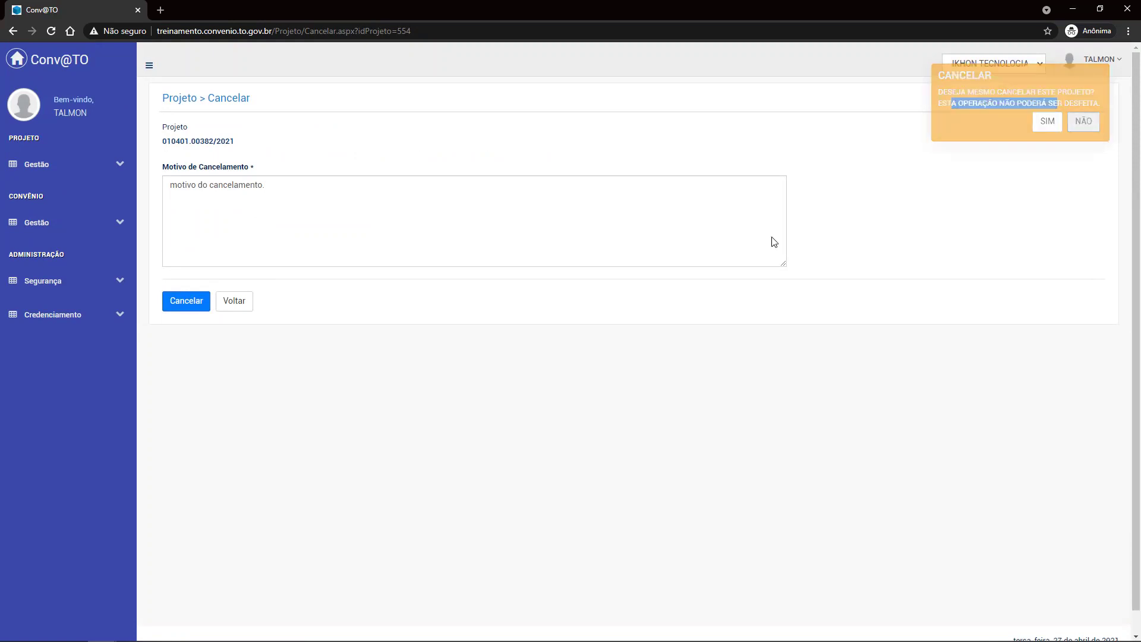
{"action": "left_click", "coordinate": [243, 301]}
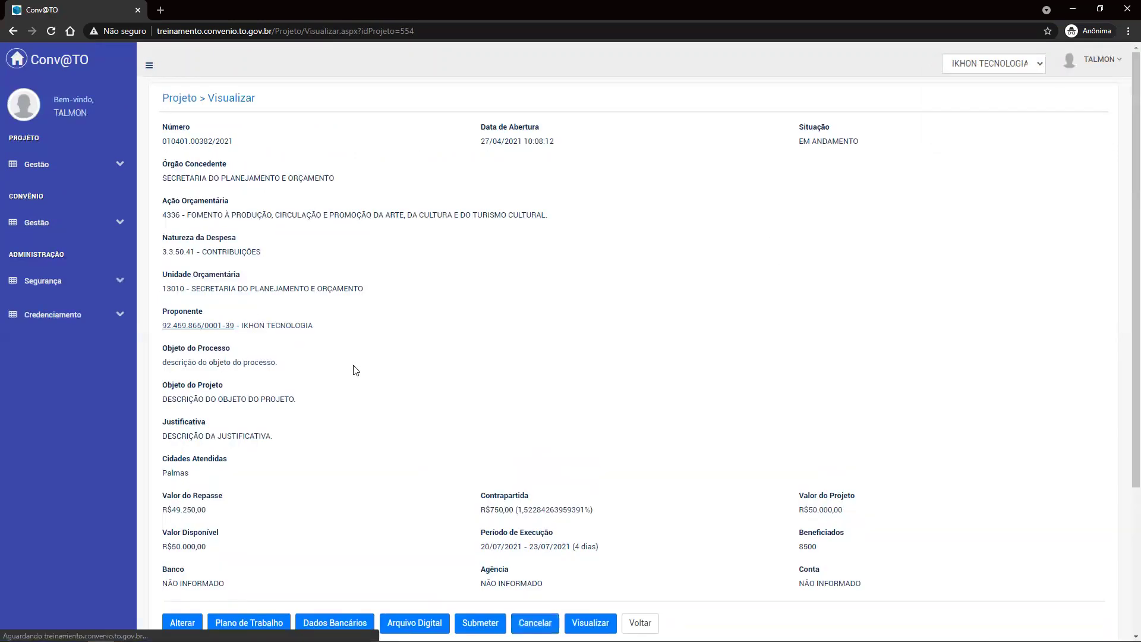
- Tick Cancelar projeto in Notion and open the Submeter analysis for project 010401.00382/2021
{"action": "scroll", "coordinate": [498, 425], "scroll_direction": "down", "scroll_amount": 2}
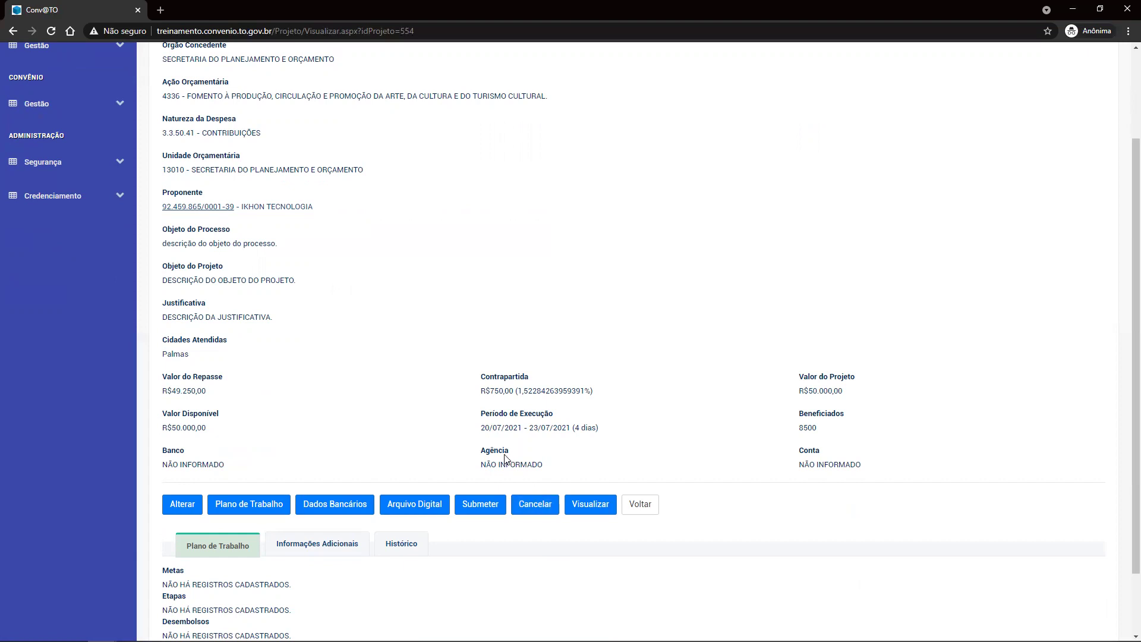
{"action": "scroll", "coordinate": [580, 398], "scroll_direction": "up", "scroll_amount": 2}
{"action": "double_click", "coordinate": [834, 141]}
{"action": "left_click", "coordinate": [699, 371]}
{"action": "scroll", "coordinate": [652, 420], "scroll_direction": "down", "scroll_amount": 2}
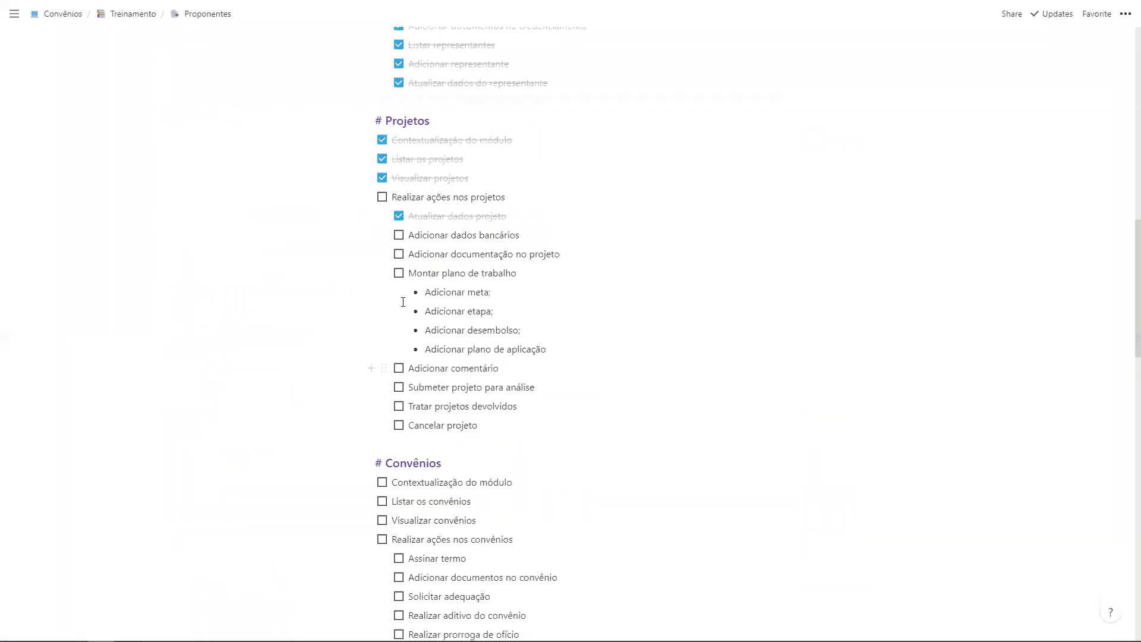
{"action": "left_click", "coordinate": [399, 425]}
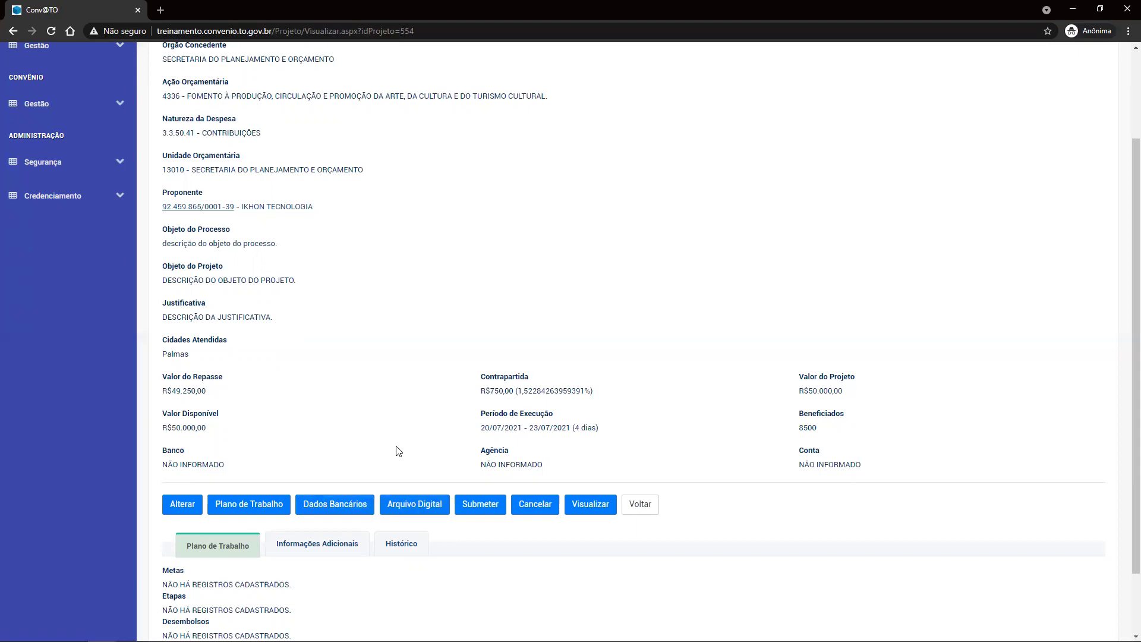
{"action": "scroll", "coordinate": [398, 451], "scroll_direction": "down", "scroll_amount": 1}
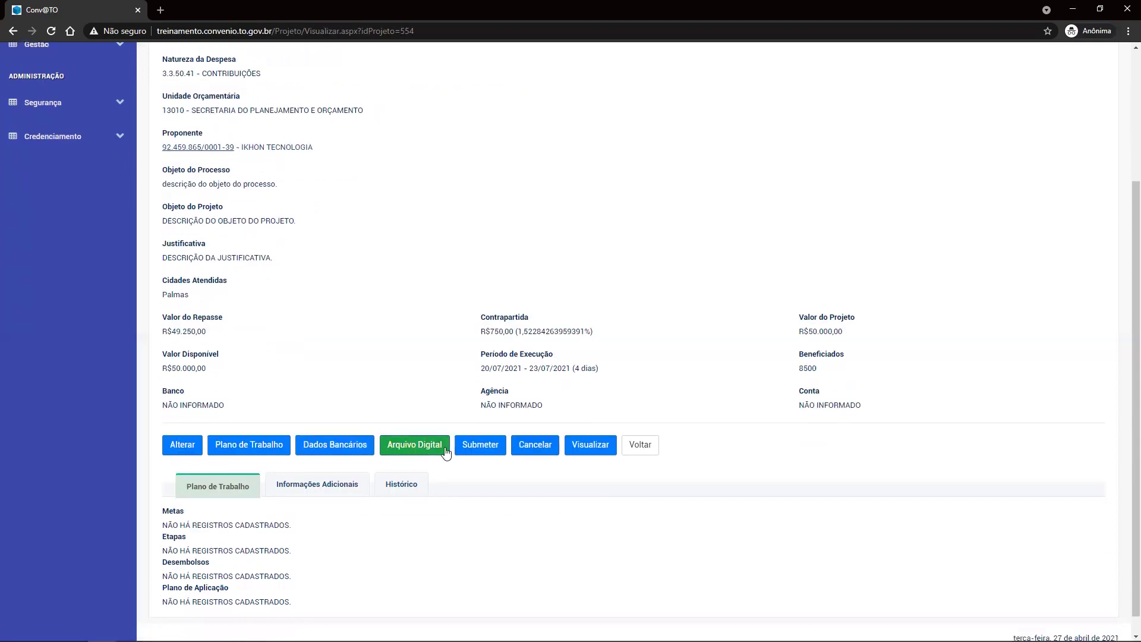
{"action": "left_click", "coordinate": [480, 451]}
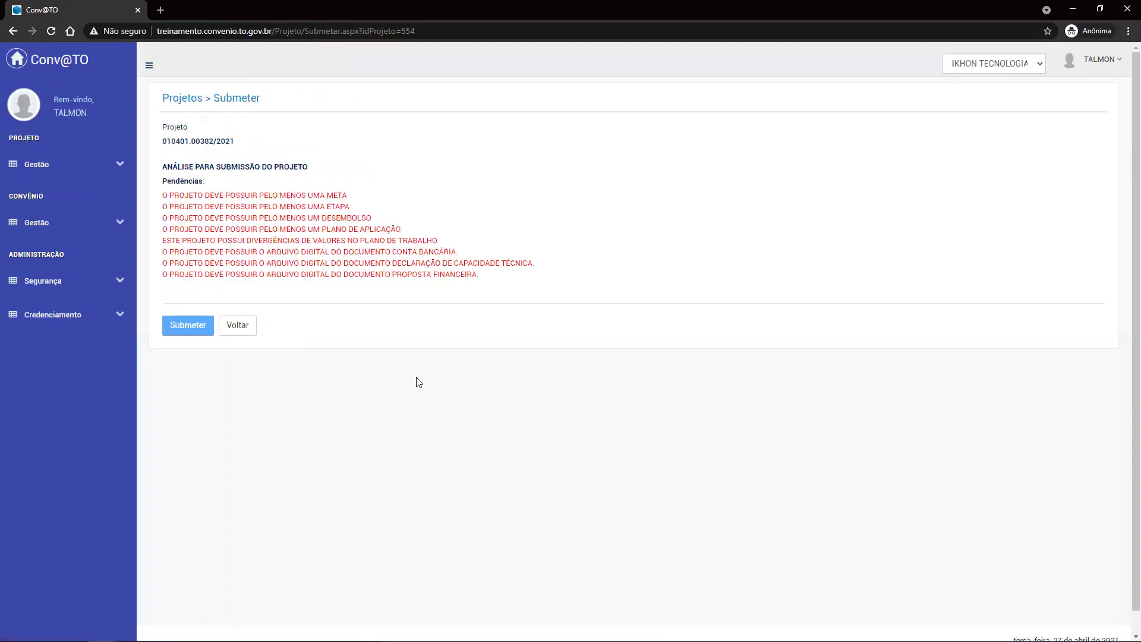
- Review the first Pendências, including the missing goals, stages and desembolso requirement
{"action": "left_click_drag", "start_coordinate": [167, 195], "coordinate": [517, 277]}
{"action": "left_click", "coordinate": [517, 282]}
{"action": "left_click_drag", "start_coordinate": [161, 195], "coordinate": [372, 218]}
{"action": "left_click_drag", "start_coordinate": [460, 252], "coordinate": [367, 219]}
{"action": "left_click", "coordinate": [162, 197]}
{"action": "left_click", "coordinate": [377, 213]}
{"action": "left_click", "coordinate": [360, 217]}
{"action": "left_click_drag", "start_coordinate": [302, 230], "coordinate": [395, 231]}
{"action": "left_click", "coordinate": [385, 300]}
- Review the value divergence, bank-account and financial proposal pendências, then go back to the project page
{"action": "left_click_drag", "start_coordinate": [307, 240], "coordinate": [417, 241]}
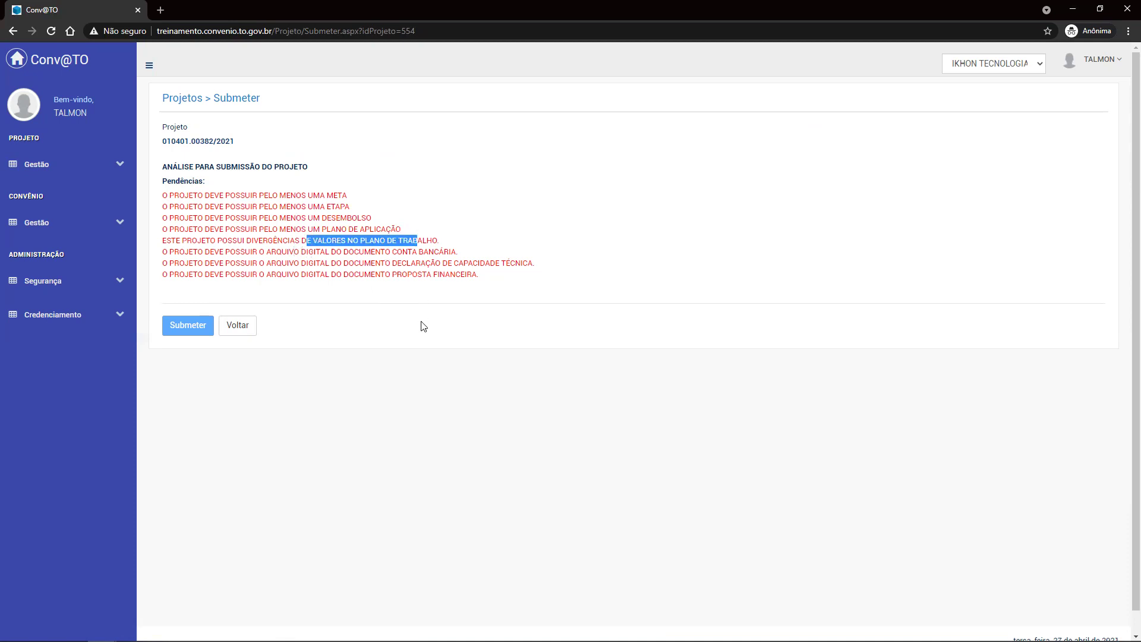
{"action": "left_click", "coordinate": [423, 327]}
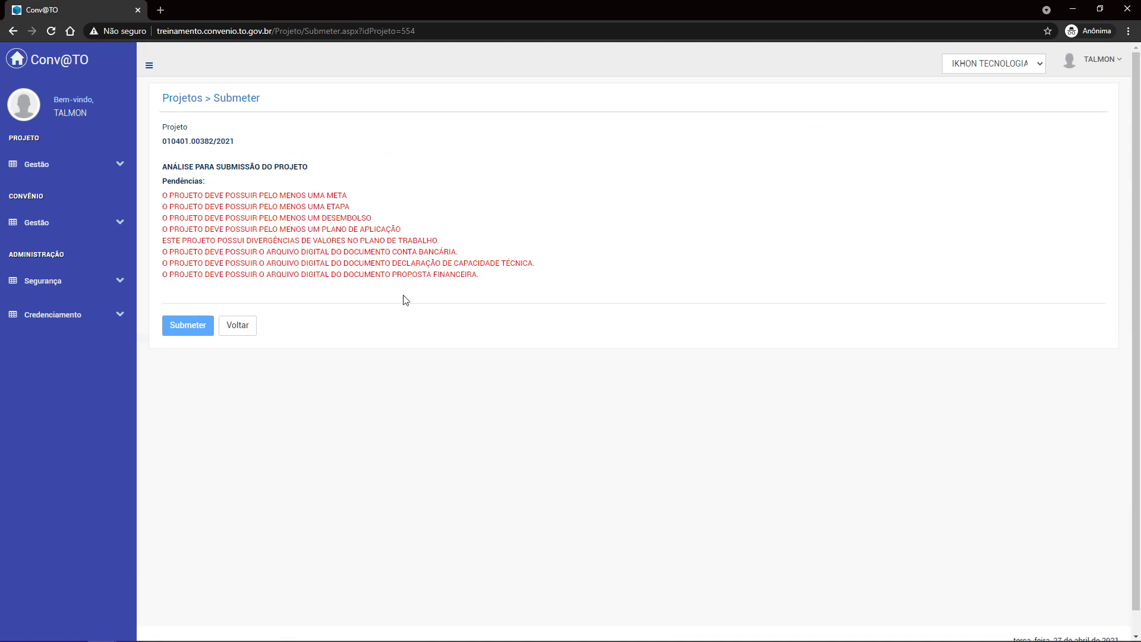
{"action": "left_click_drag", "start_coordinate": [314, 252], "coordinate": [162, 263]}
{"action": "left_click_drag", "start_coordinate": [364, 285], "coordinate": [461, 274]}
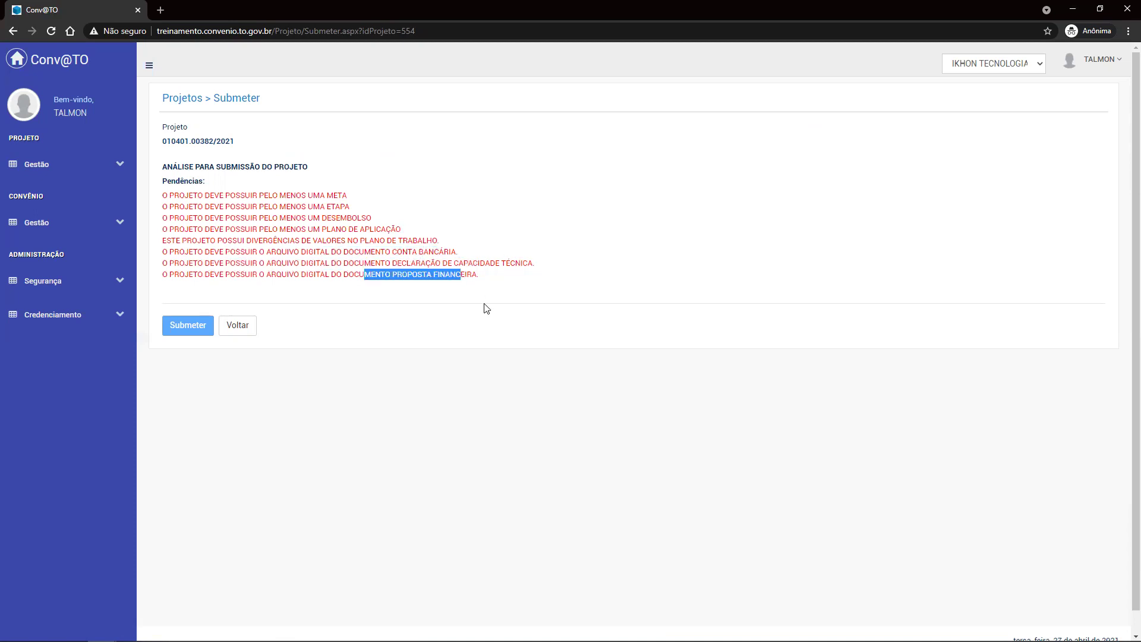
{"action": "left_click", "coordinate": [486, 308]}
{"action": "left_click_drag", "start_coordinate": [385, 252], "coordinate": [459, 252]}
{"action": "left_click", "coordinate": [466, 295]}
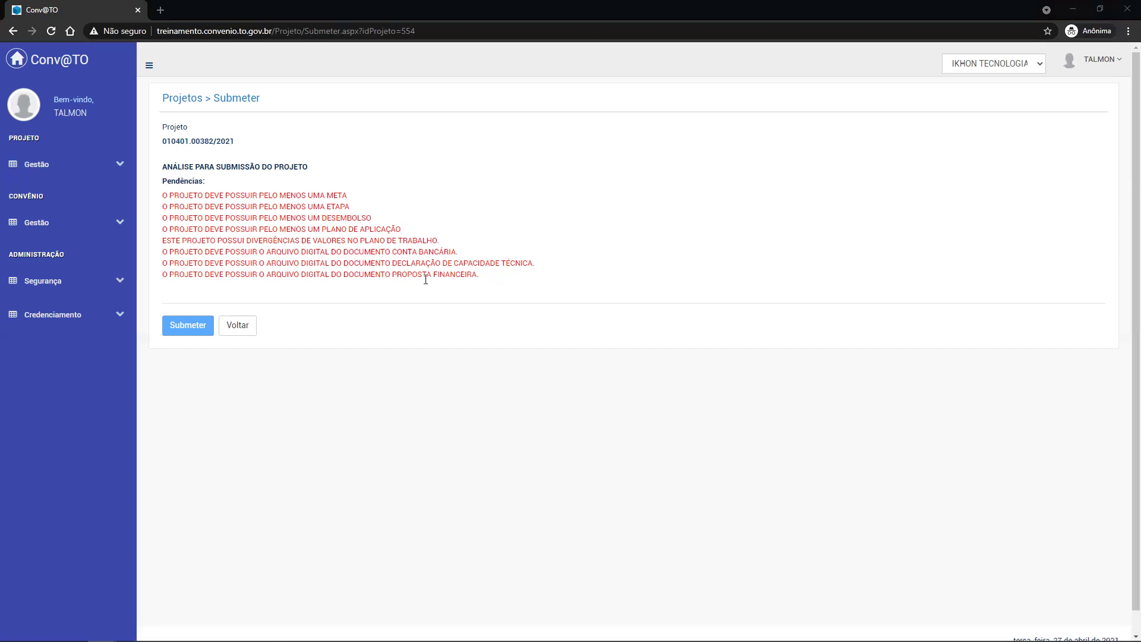
{"action": "left_click_drag", "start_coordinate": [481, 277], "coordinate": [163, 199]}
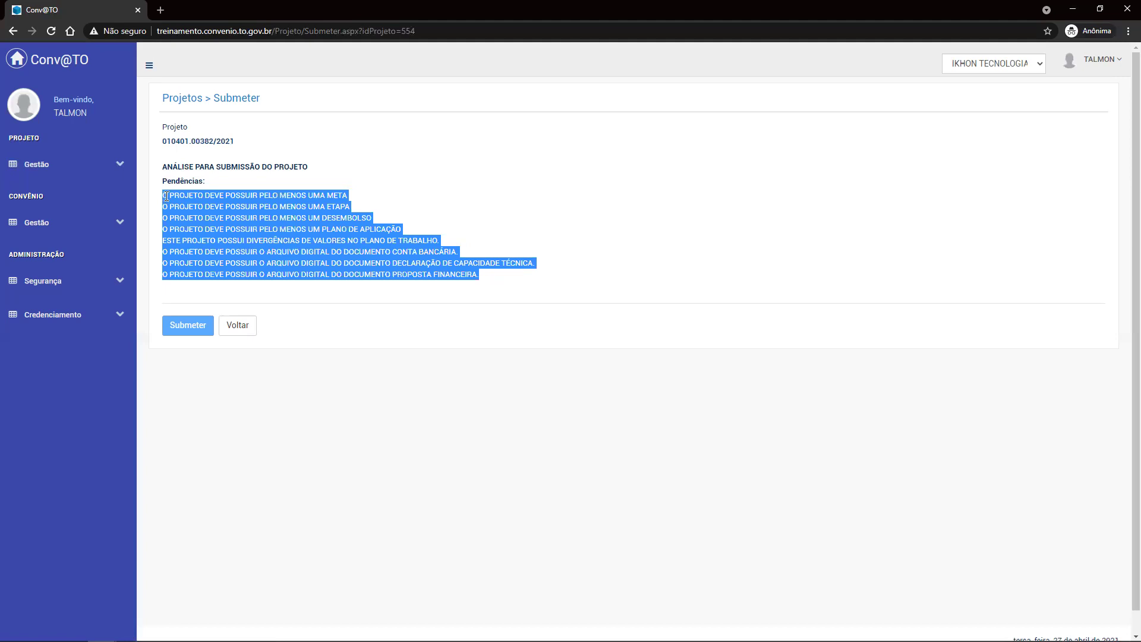
{"action": "left_click", "coordinate": [514, 285]}
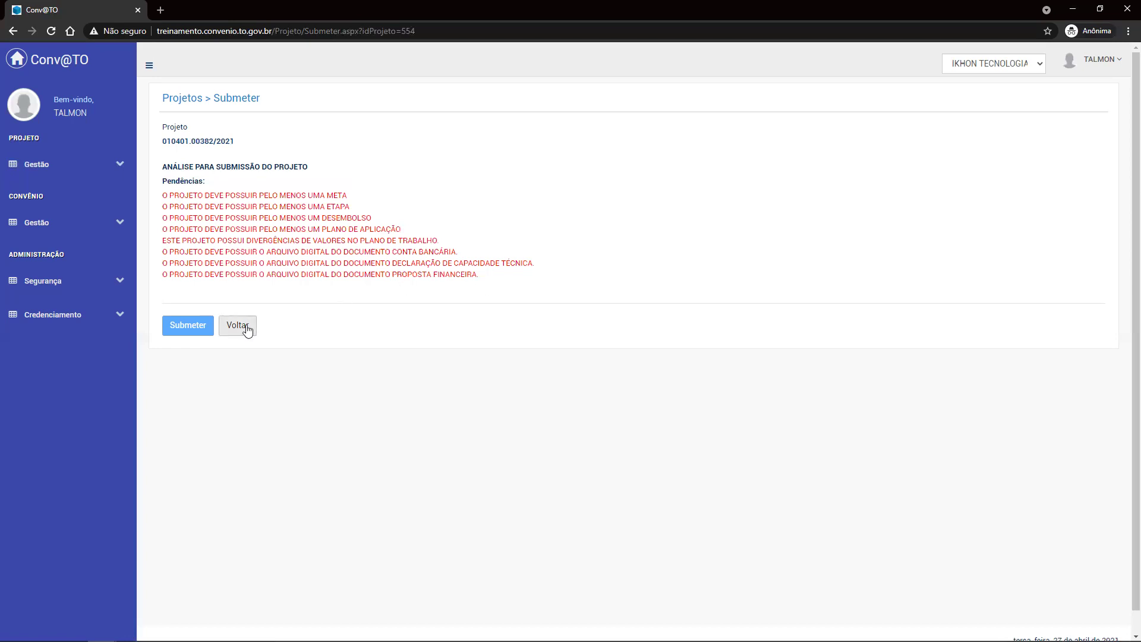
{"action": "left_click_drag", "start_coordinate": [180, 195], "coordinate": [363, 278]}
{"action": "left_click", "coordinate": [364, 278]}
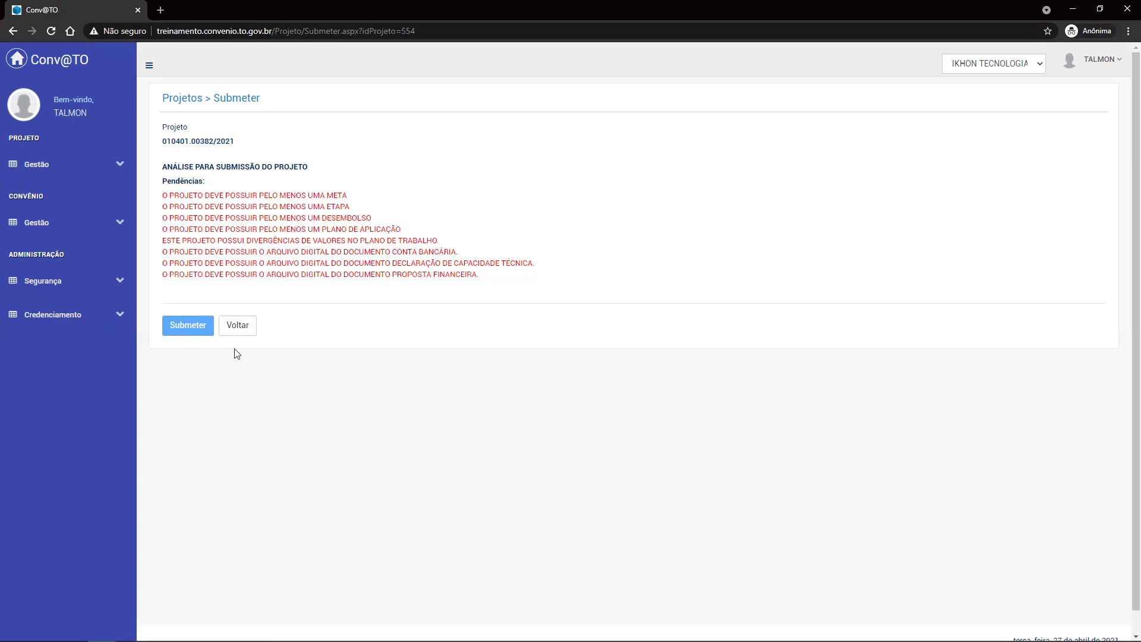
{"action": "left_click", "coordinate": [240, 328]}
{"action": "scroll", "coordinate": [475, 539], "scroll_direction": "down", "scroll_amount": 2}
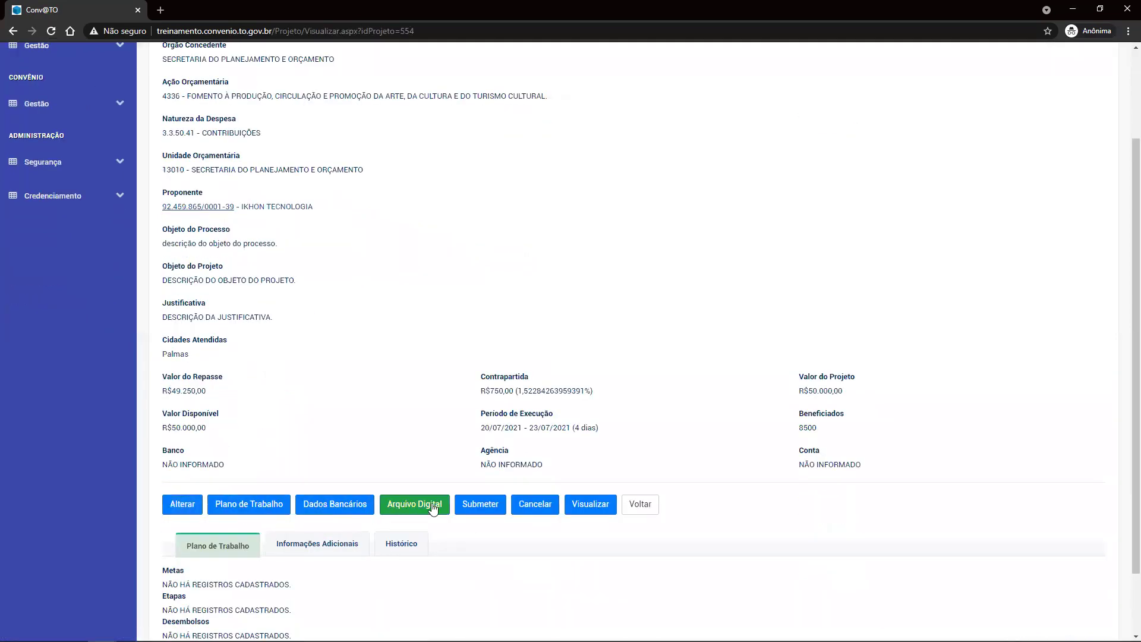
- Fill the bank details with Banco Bankpar S.A., an agency and an account number, and save
{"action": "left_click", "coordinate": [333, 505]}
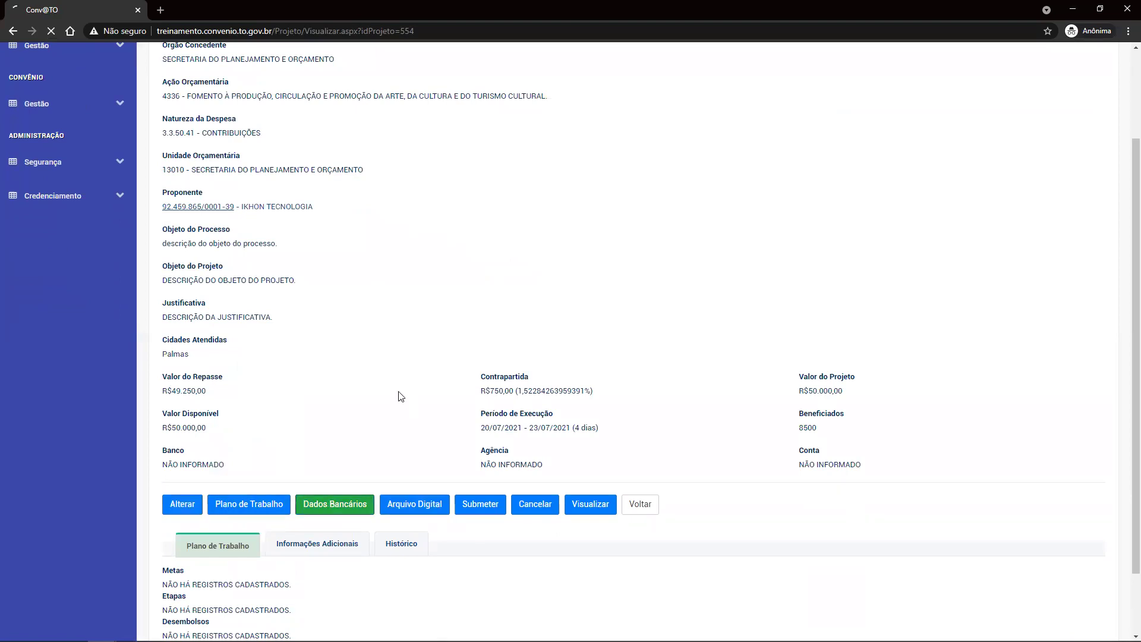
{"action": "left_click", "coordinate": [218, 389]}
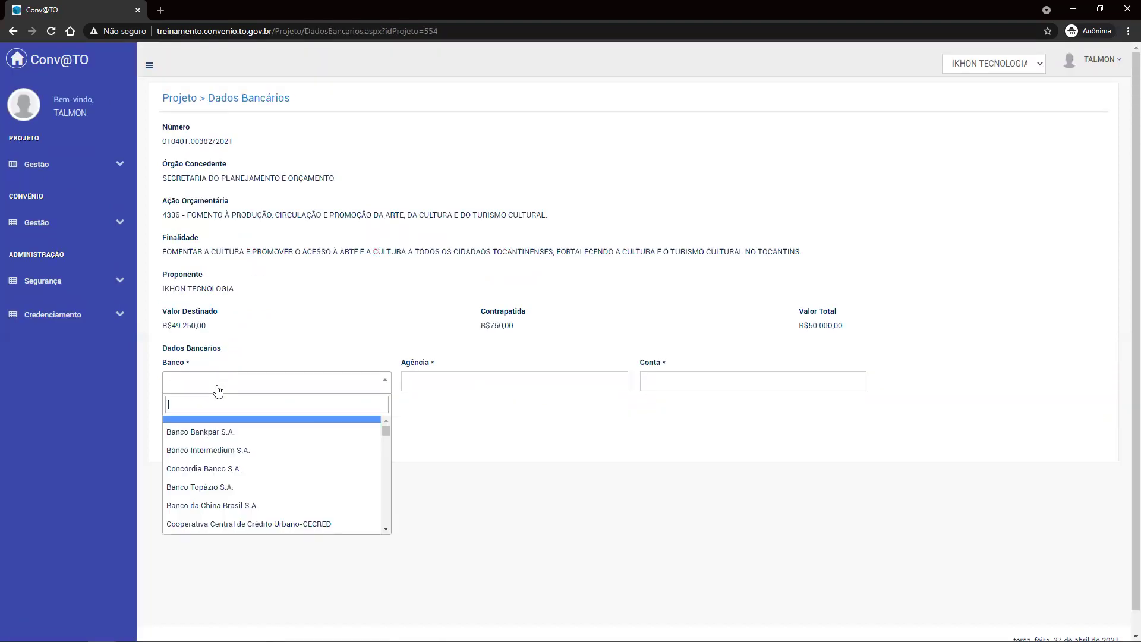
{"action": "left_click", "coordinate": [217, 432]}
{"action": "left_click", "coordinate": [673, 382]}
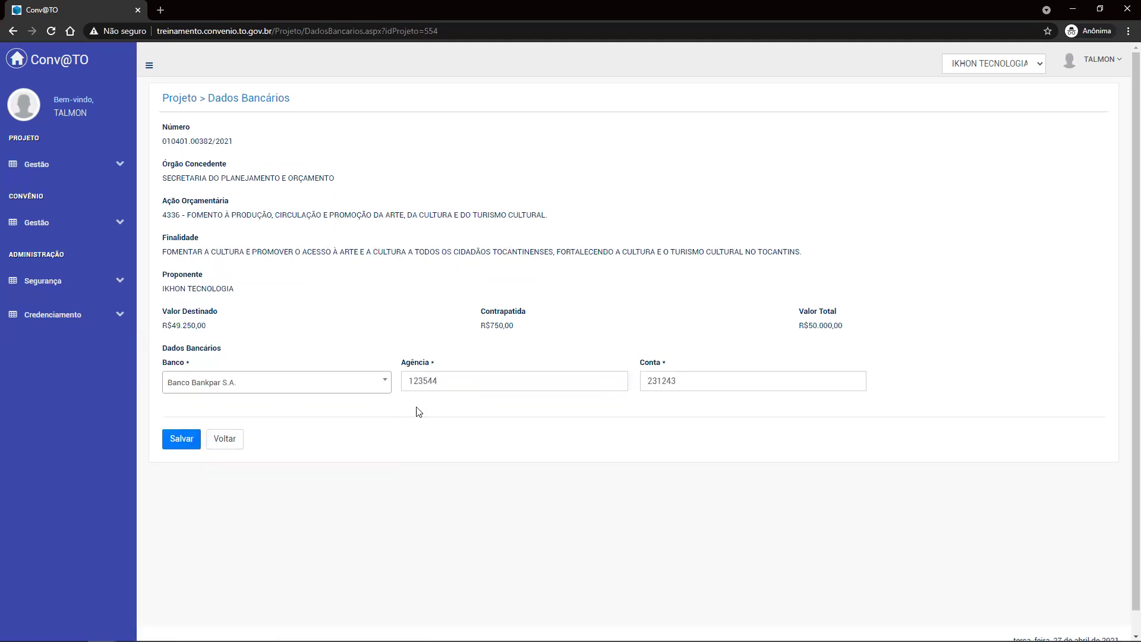
{"action": "double_click", "coordinate": [660, 381]}
{"action": "left_click", "coordinate": [565, 443]}
{"action": "left_click", "coordinate": [179, 442]}
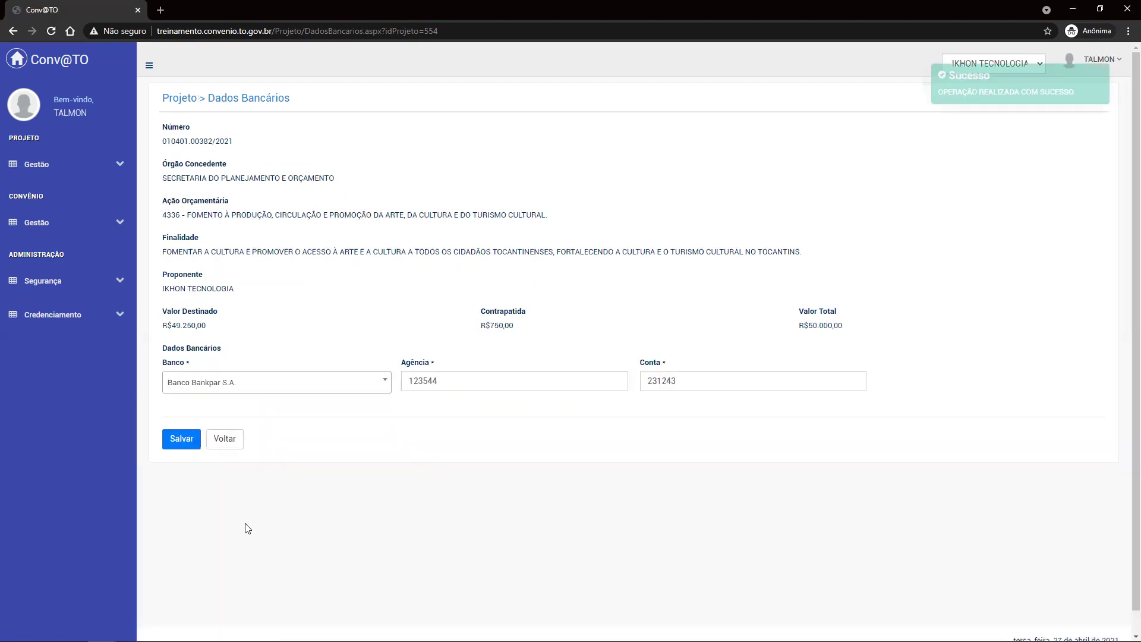
- Check the saved bank values, then change the bank to Concórdia Banco S.A. and save
{"action": "left_click", "coordinate": [225, 440]}
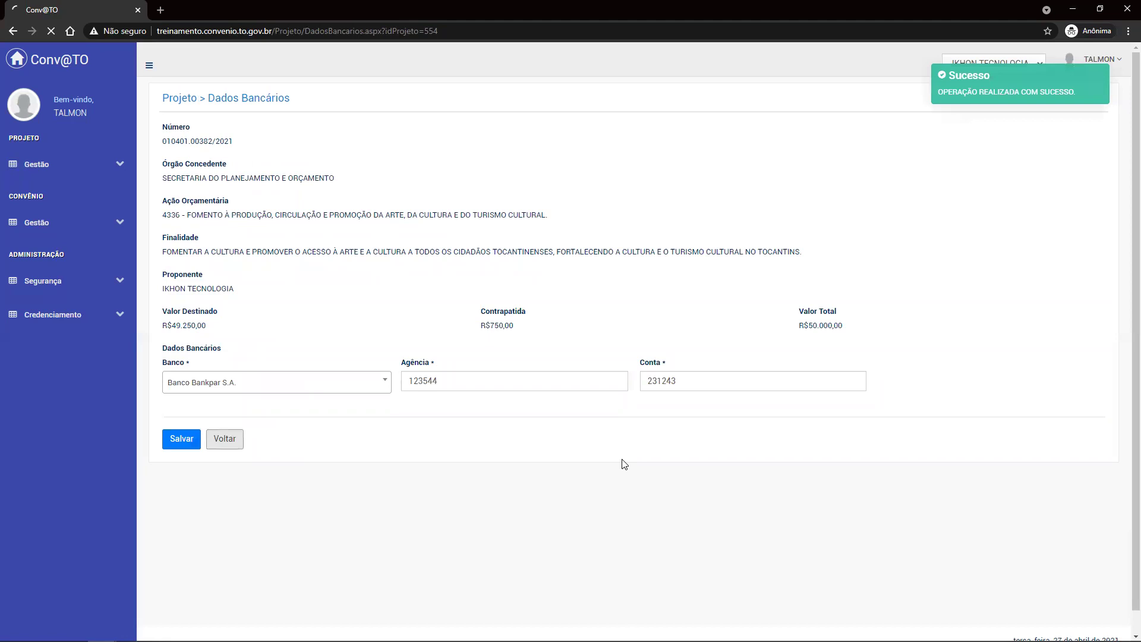
{"action": "scroll", "coordinate": [511, 438], "scroll_direction": "down", "scroll_amount": 1}
{"action": "left_click_drag", "start_coordinate": [172, 521], "coordinate": [733, 529]}
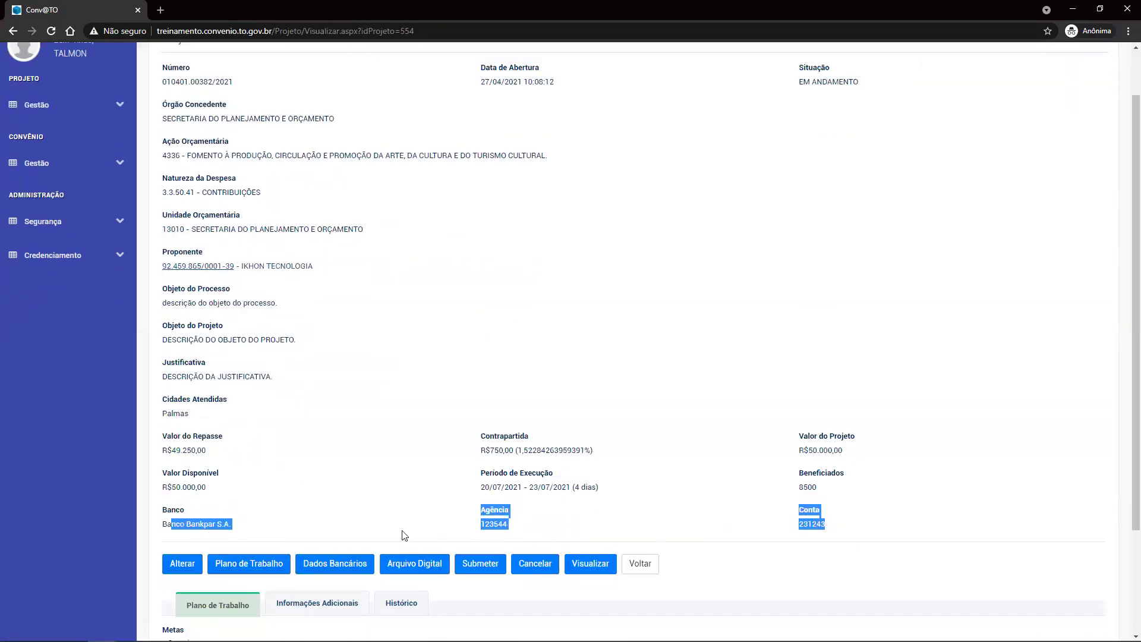
{"action": "left_click", "coordinate": [335, 563]}
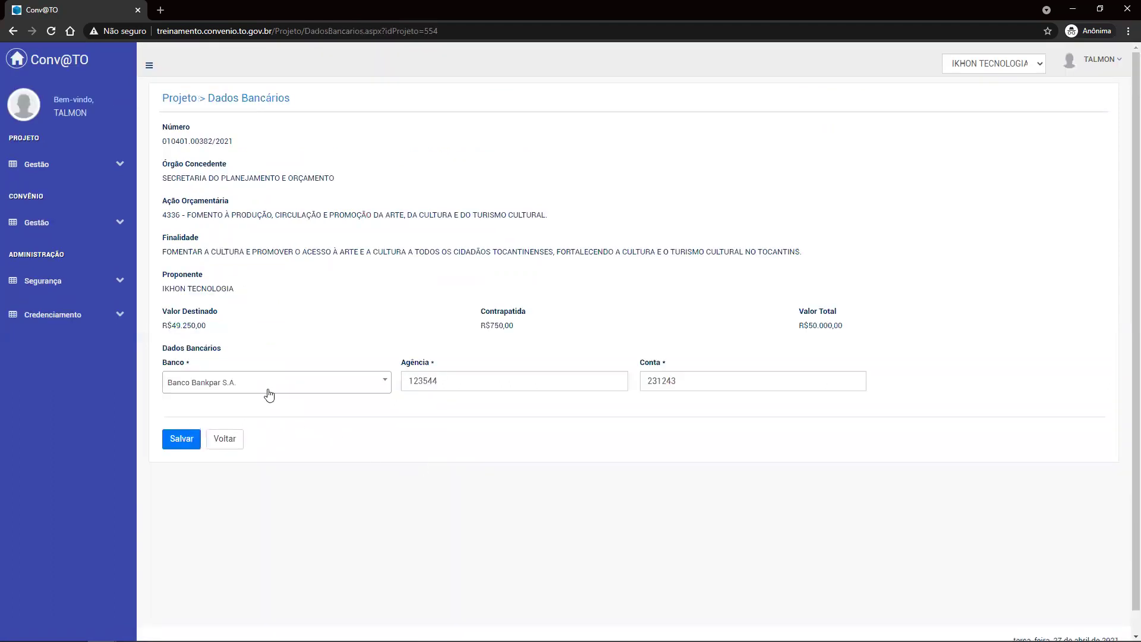
{"action": "left_click", "coordinate": [268, 393]}
{"action": "left_click", "coordinate": [250, 467]}
{"action": "left_click", "coordinate": [179, 440]}
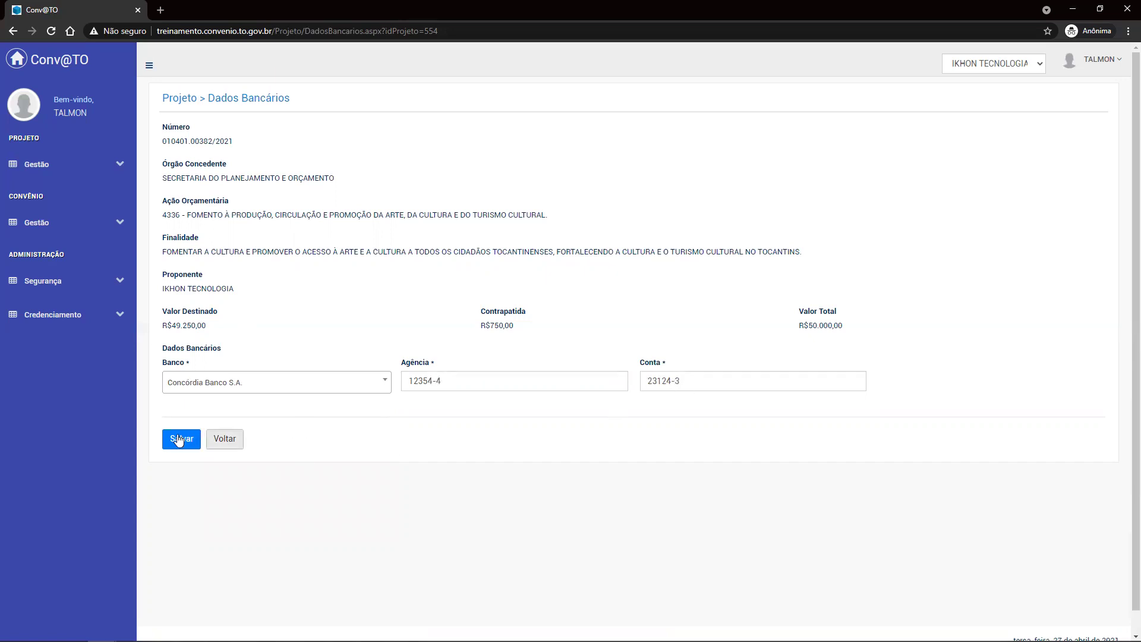
- Review the saved Concórdia Banco S.A. bank, agency and account values on the project page
{"action": "left_click", "coordinate": [224, 439]}
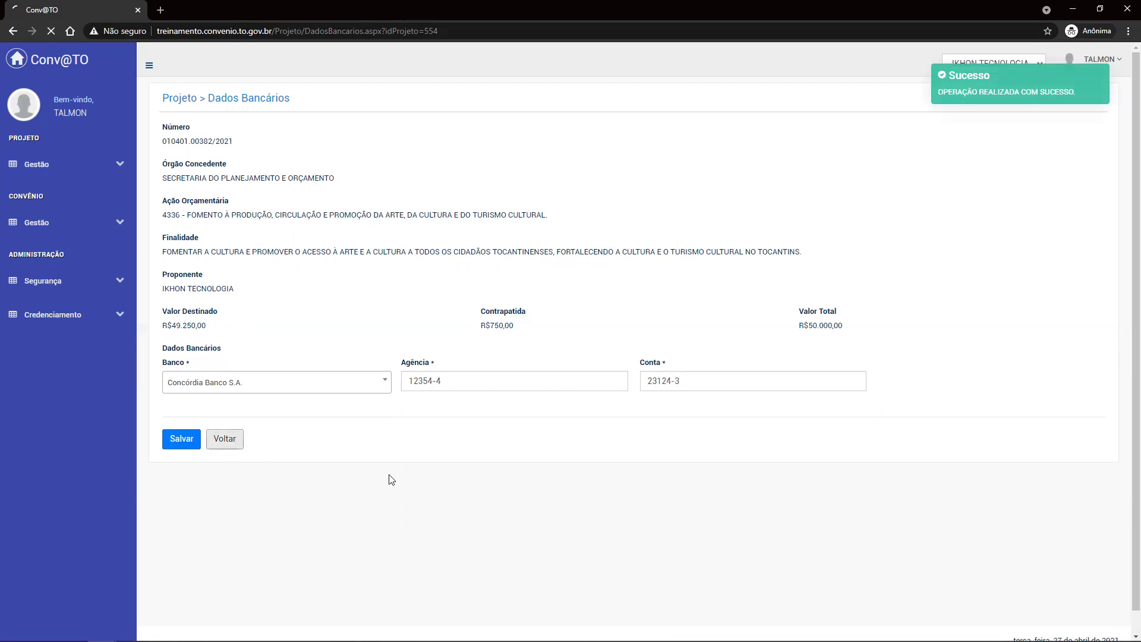
{"action": "scroll", "coordinate": [389, 476], "scroll_direction": "down", "scroll_amount": 3}
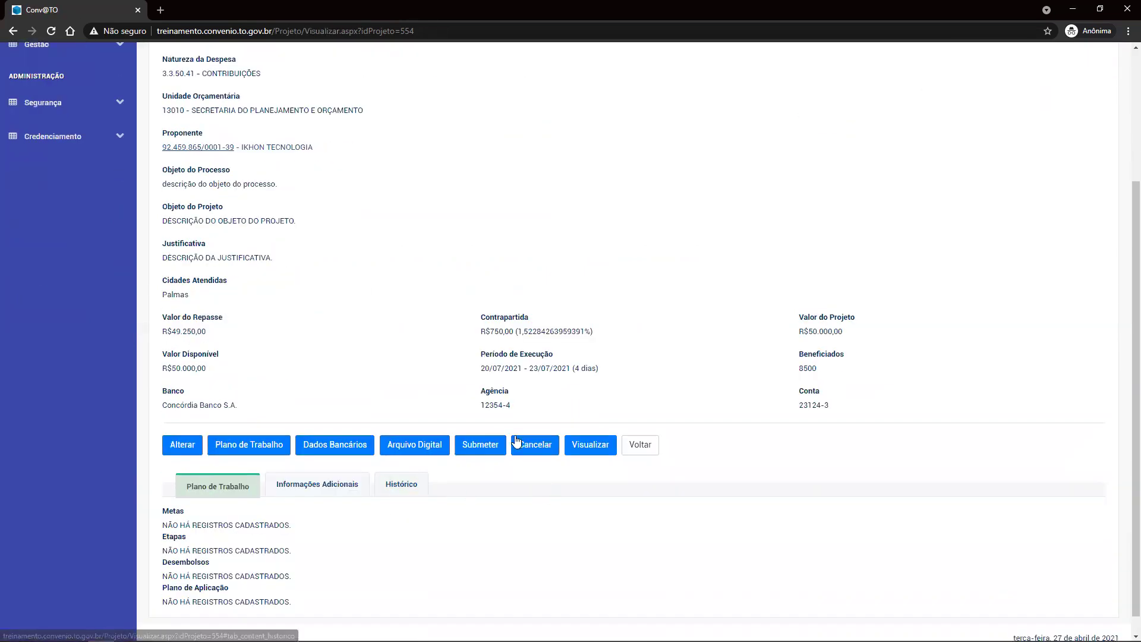
{"action": "left_click_drag", "start_coordinate": [588, 407], "coordinate": [838, 409]}
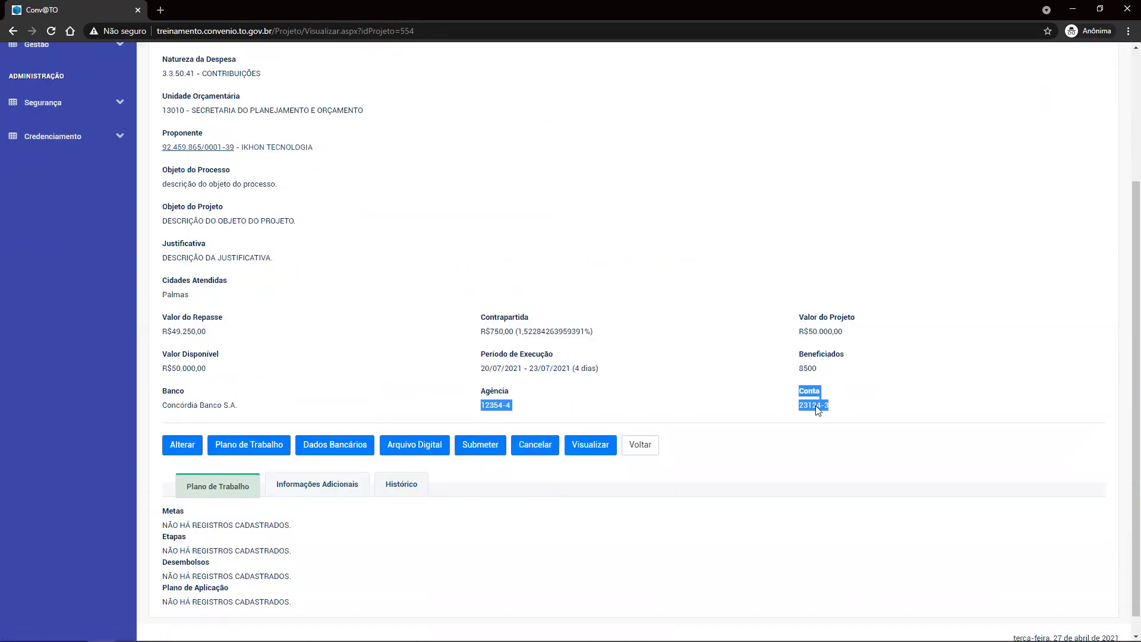
{"action": "left_click", "coordinate": [588, 402]}
{"action": "left_click_drag", "start_coordinate": [503, 399], "coordinate": [848, 413]}
{"action": "left_click", "coordinate": [588, 404]}
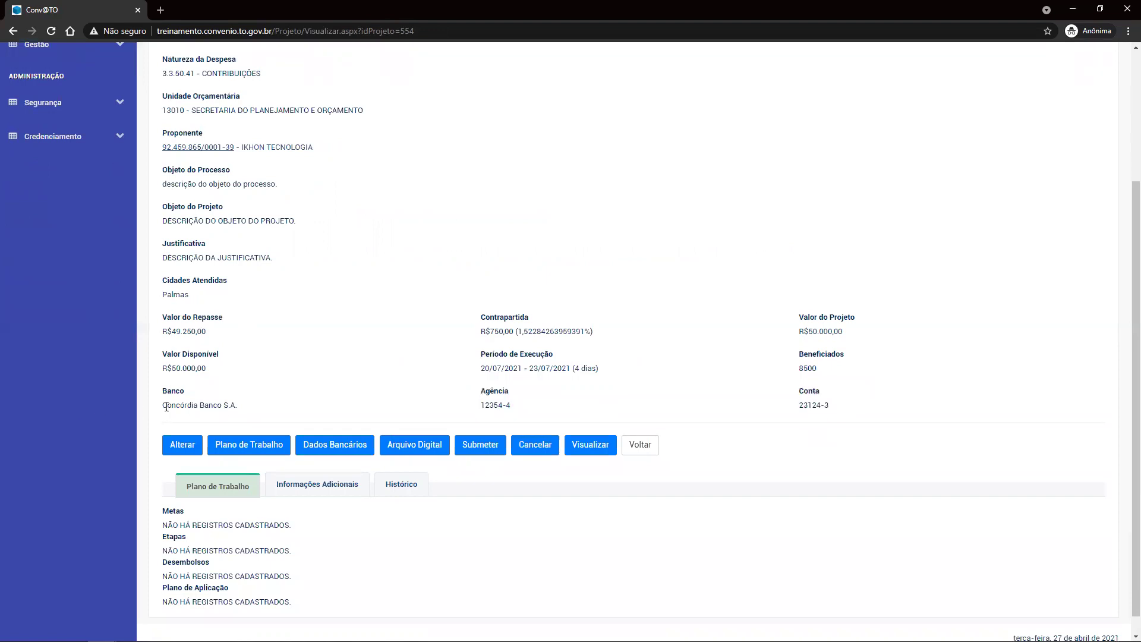
{"action": "left_click_drag", "start_coordinate": [167, 406], "coordinate": [275, 410]}
{"action": "left_click_drag", "start_coordinate": [484, 406], "coordinate": [511, 409]}
{"action": "left_click_drag", "start_coordinate": [511, 409], "coordinate": [758, 410]}
{"action": "scroll", "coordinate": [538, 411], "scroll_direction": "up", "scroll_amount": 3}
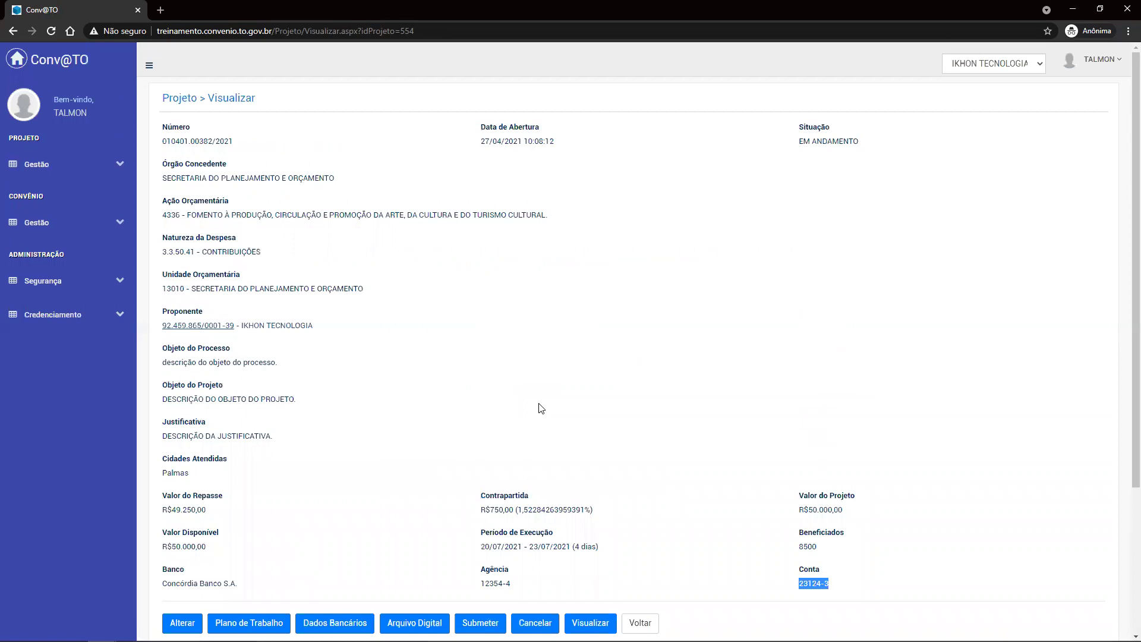
{"action": "scroll", "coordinate": [540, 408], "scroll_direction": "down", "scroll_amount": 2}
{"action": "left_click_drag", "start_coordinate": [480, 467], "coordinate": [673, 469]}
{"action": "left_click_drag", "start_coordinate": [821, 469], "coordinate": [161, 452]}
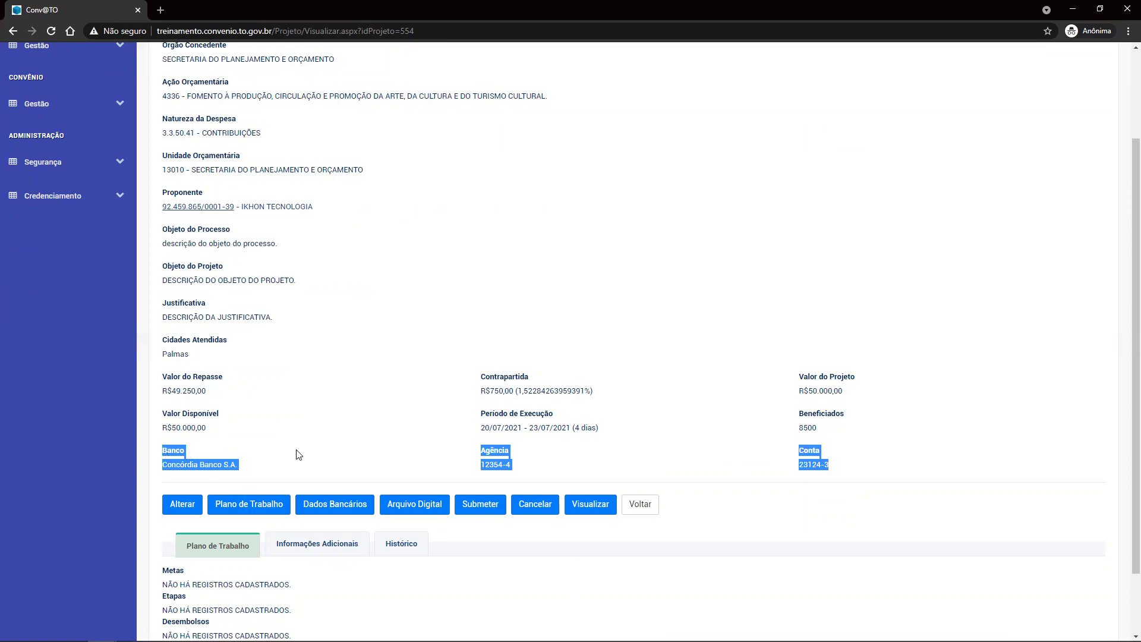
{"action": "left_click", "coordinate": [478, 471]}
{"action": "left_click_drag", "start_coordinate": [852, 468], "coordinate": [162, 453]}
{"action": "left_click", "coordinate": [411, 453]}
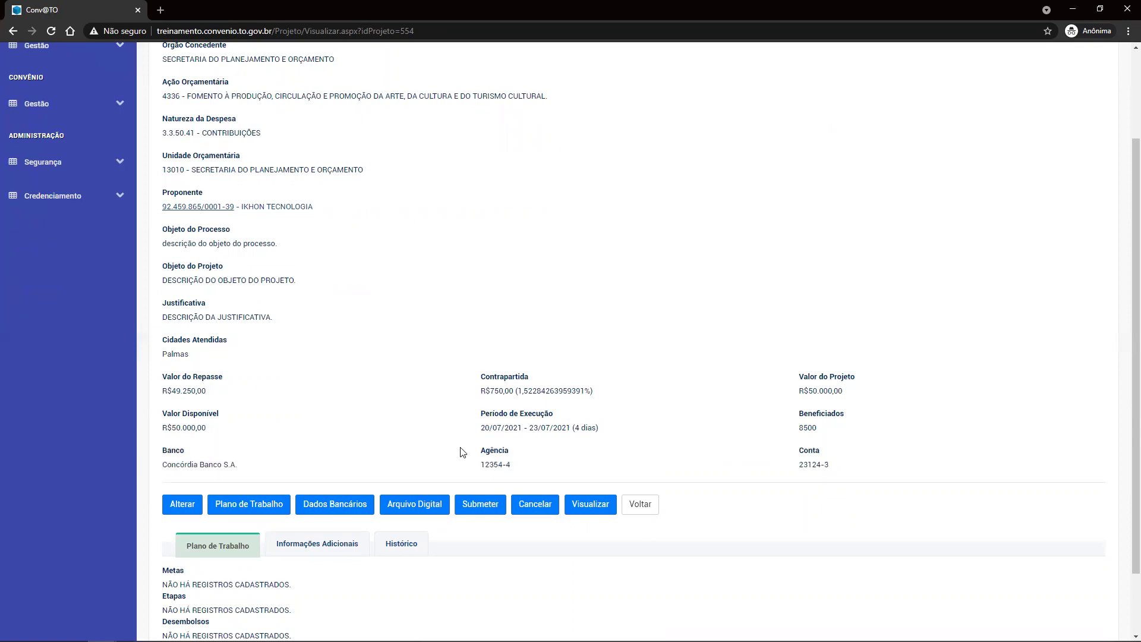
- Reopen the bank details form and save the Concórdia Banco S.A. details again
{"action": "left_click", "coordinate": [307, 509]}
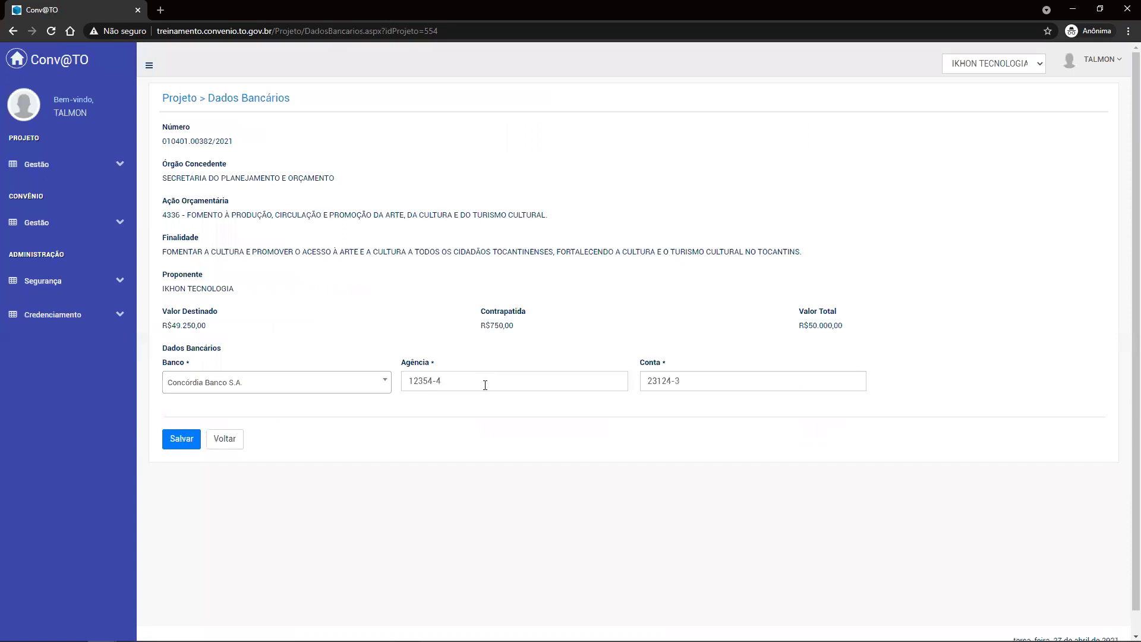
{"action": "key", "text": "Tab"}
{"action": "key", "text": "End"}
{"action": "left_click", "coordinate": [181, 440]}
{"action": "left_click", "coordinate": [226, 440]}
- Open Arquivo Digital and tick off Adicionar dados bancários in the Notion checklist
{"action": "scroll", "coordinate": [333, 457], "scroll_direction": "down", "scroll_amount": 2}
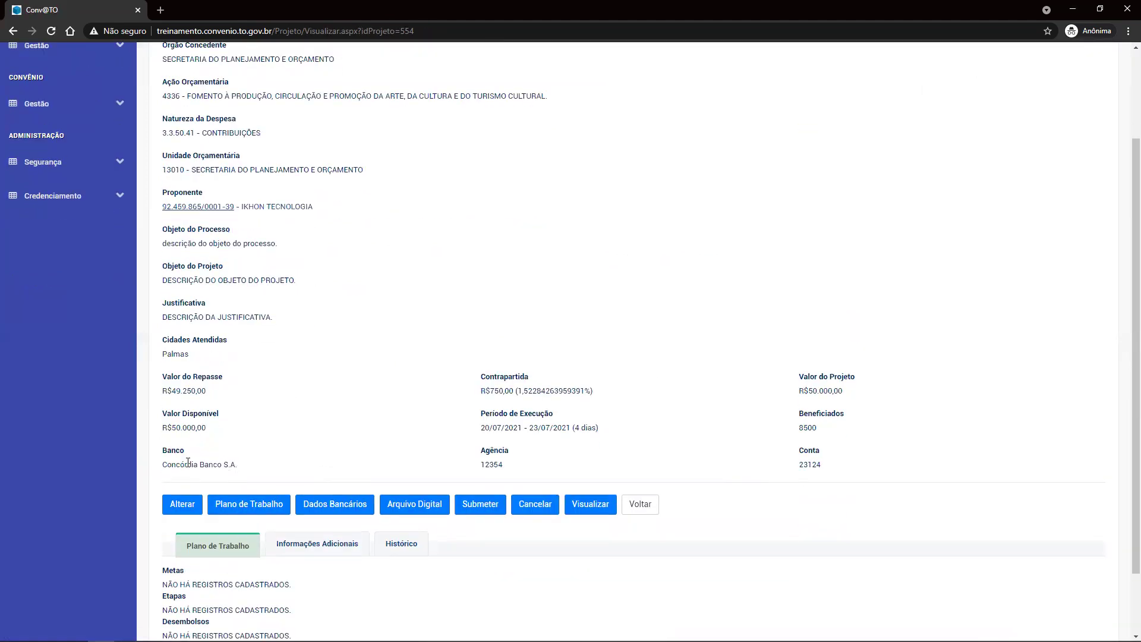
{"action": "scroll", "coordinate": [265, 454], "scroll_direction": "down", "scroll_amount": 1}
{"action": "left_click", "coordinate": [433, 445]}
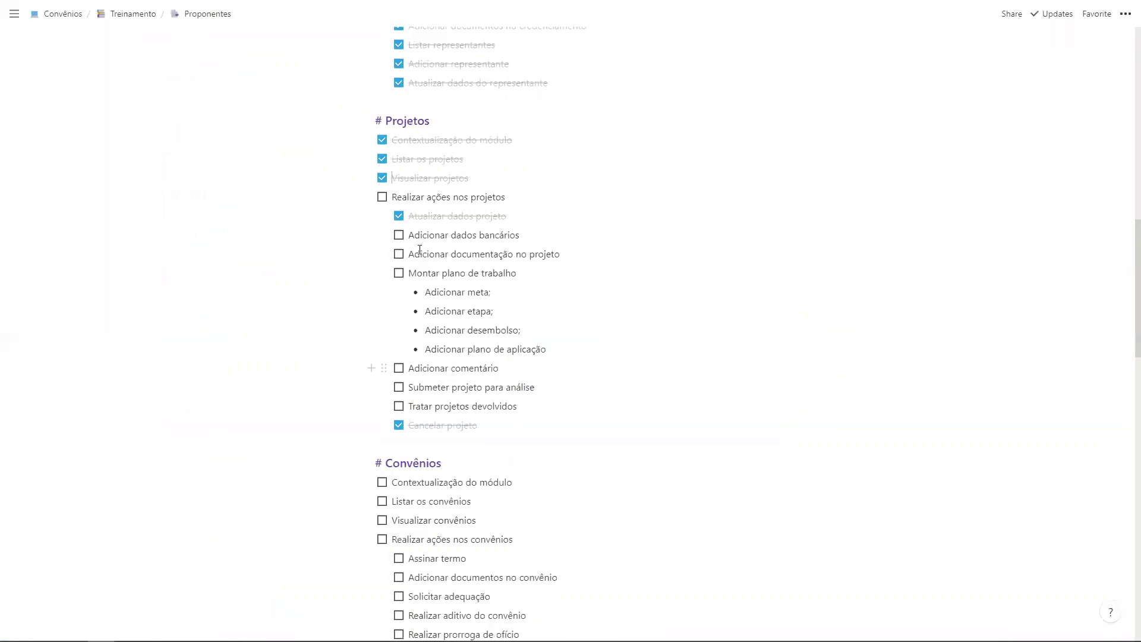
{"action": "left_click", "coordinate": [399, 236]}
{"action": "left_click_drag", "start_coordinate": [428, 259], "coordinate": [575, 272]}
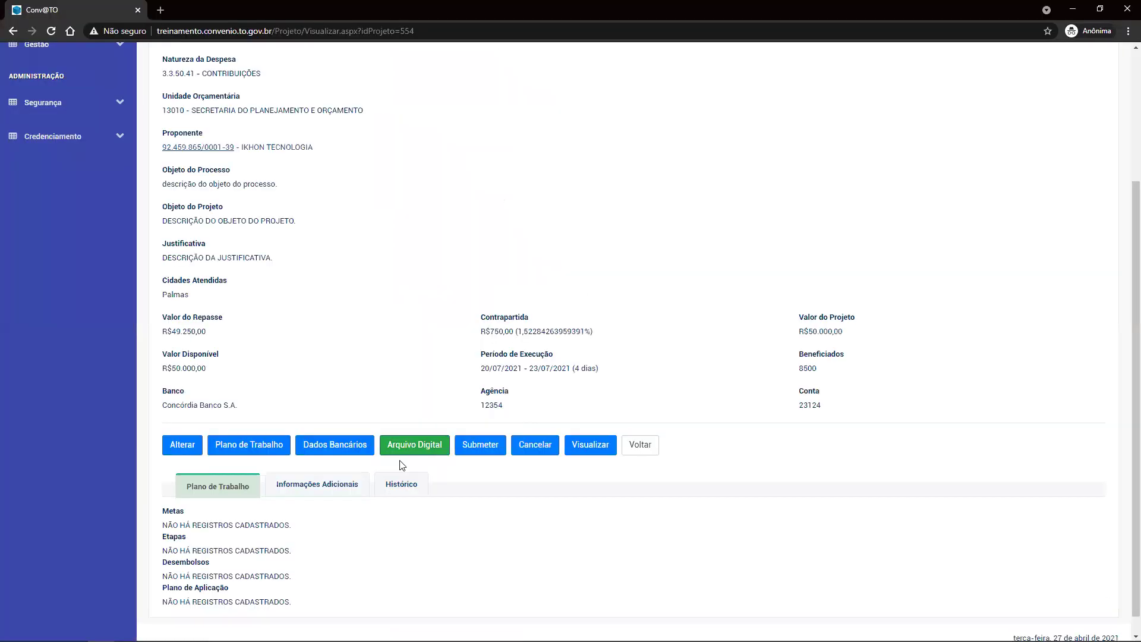
- Open the project's Arquivo Digital page and look through the document type list
{"action": "left_click", "coordinate": [427, 450]}
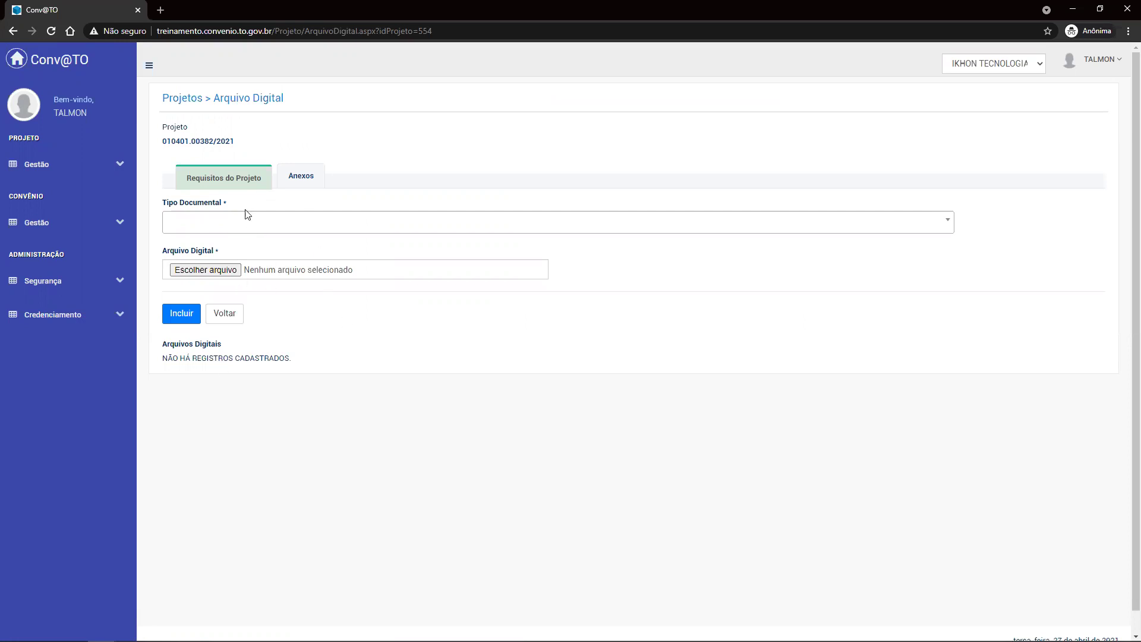
{"action": "left_click", "coordinate": [242, 185]}
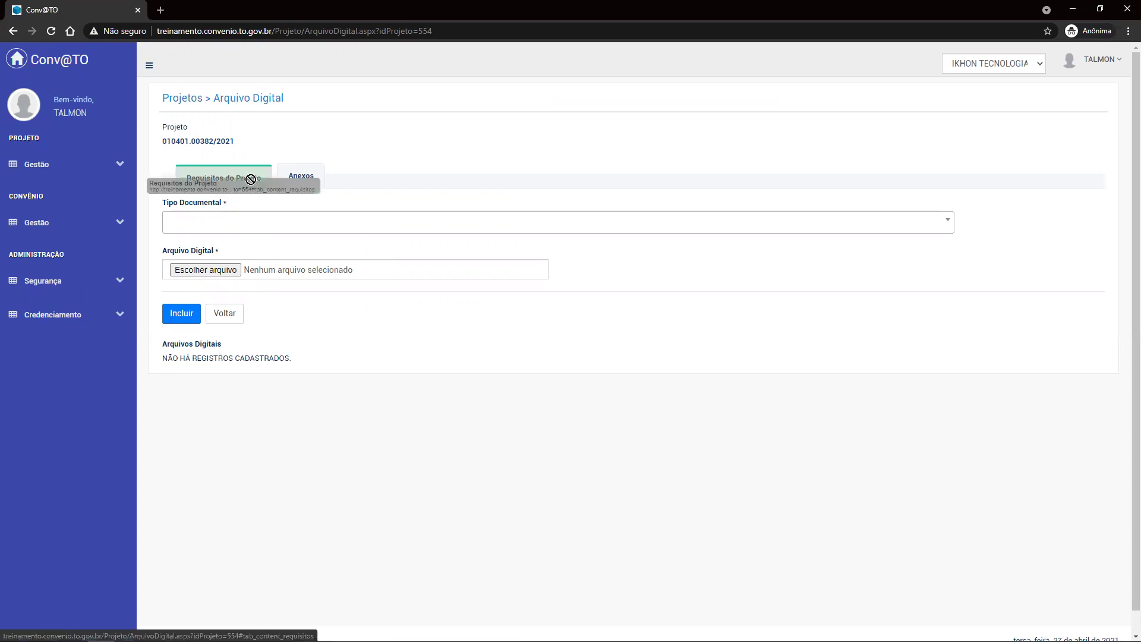
{"action": "left_click", "coordinate": [247, 227]}
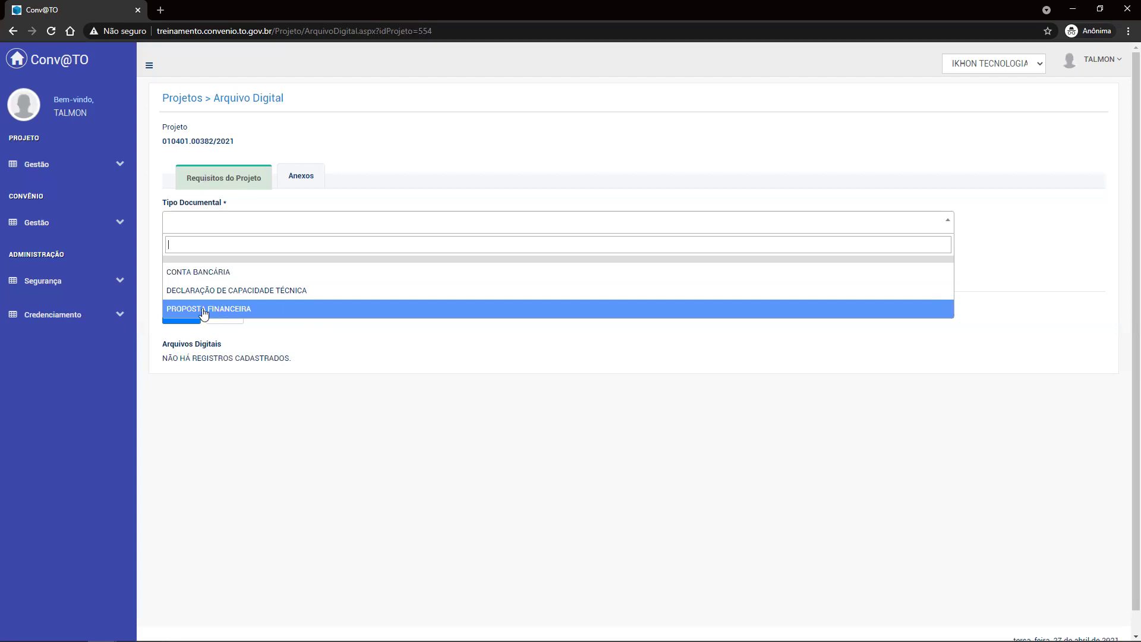
{"action": "left_click", "coordinate": [213, 221]}
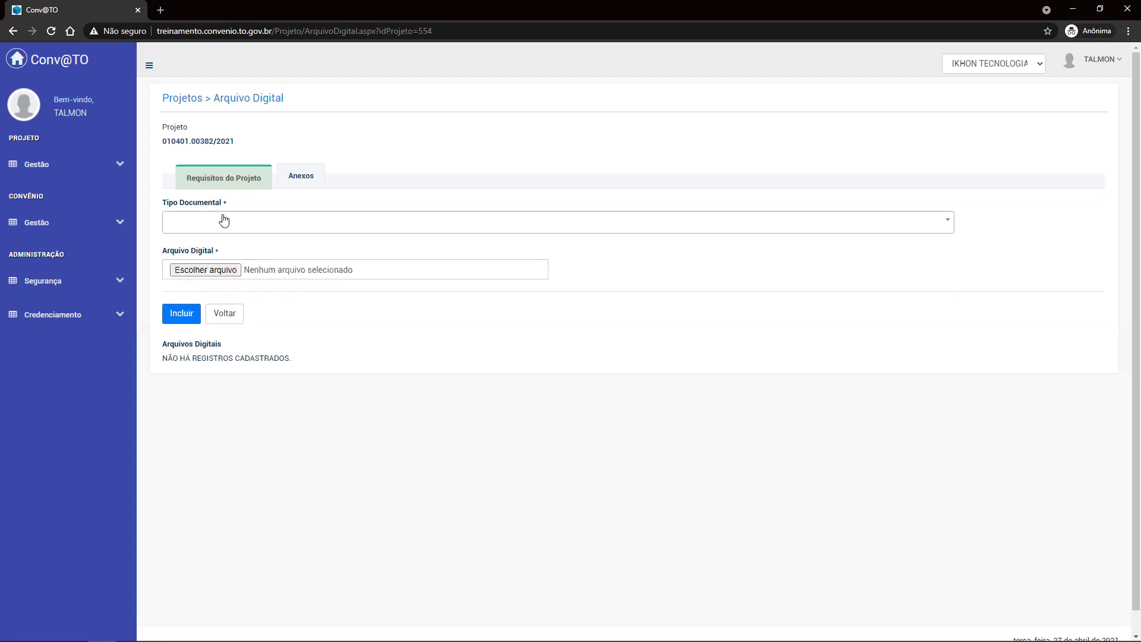
{"action": "triple_click", "coordinate": [236, 253]}
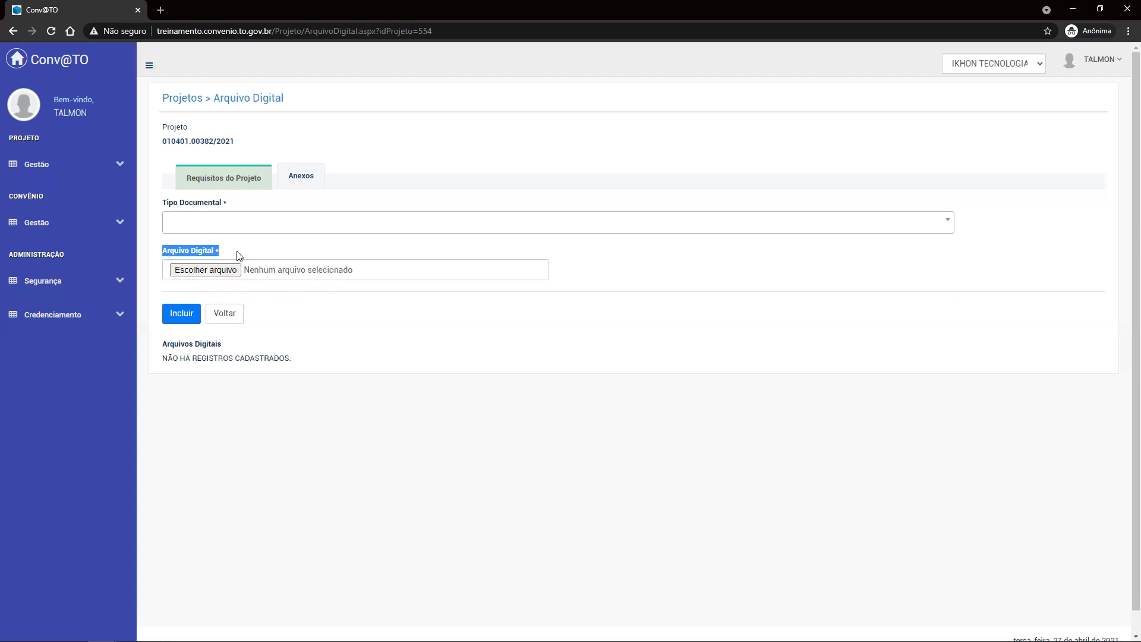
- Attach 1. conta_bancaria.pdf from the desktop folder as the CONTA BANCÁRIA document
{"action": "left_click", "coordinate": [203, 271]}
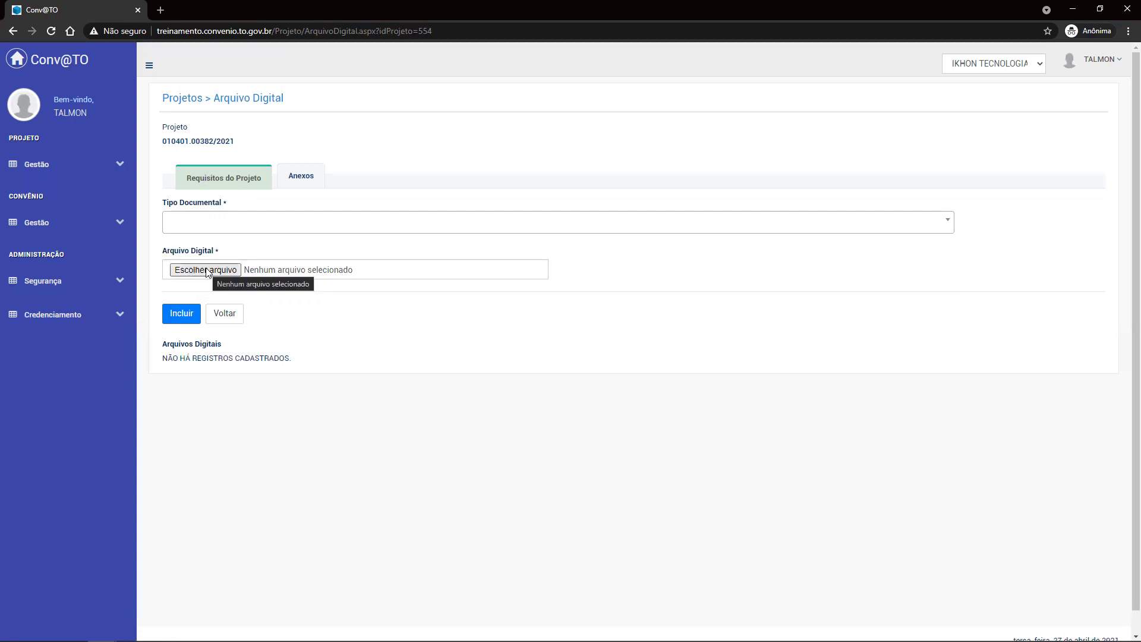
{"action": "left_click", "coordinate": [204, 230]}
{"action": "left_click", "coordinate": [205, 267]}
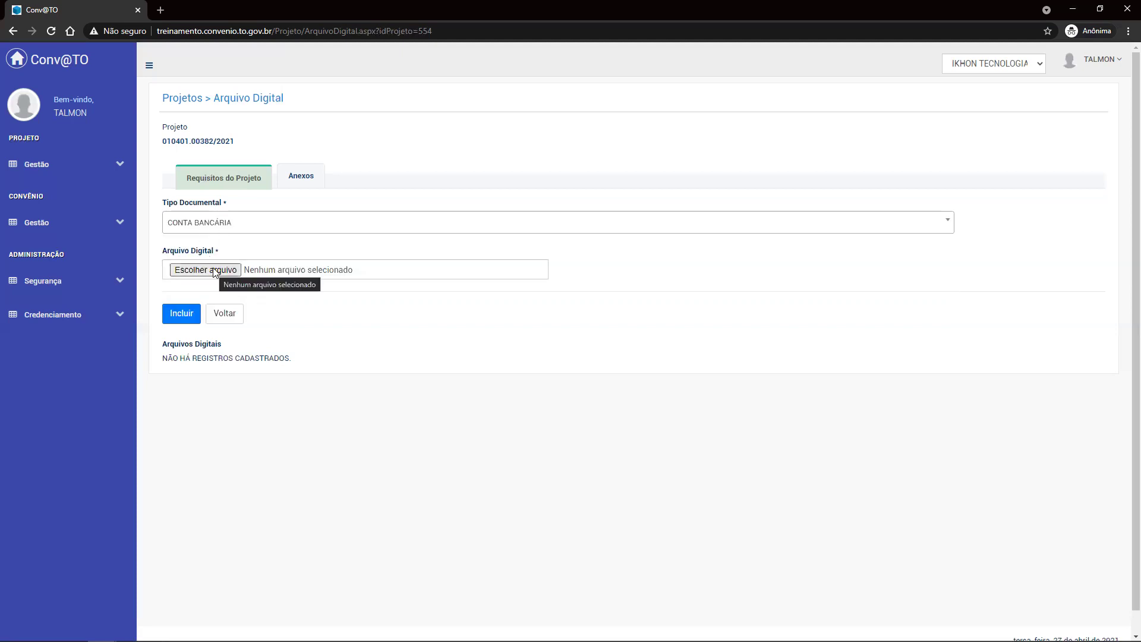
{"action": "left_click", "coordinate": [414, 271]}
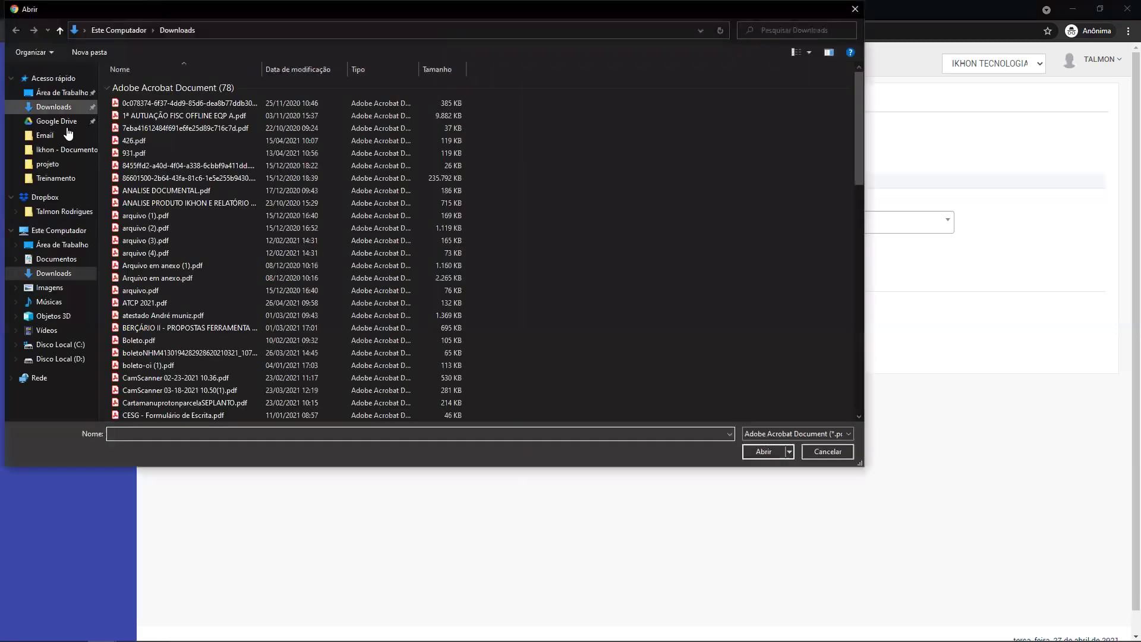
{"action": "left_click", "coordinate": [60, 92]}
{"action": "double_click", "coordinate": [146, 112]}
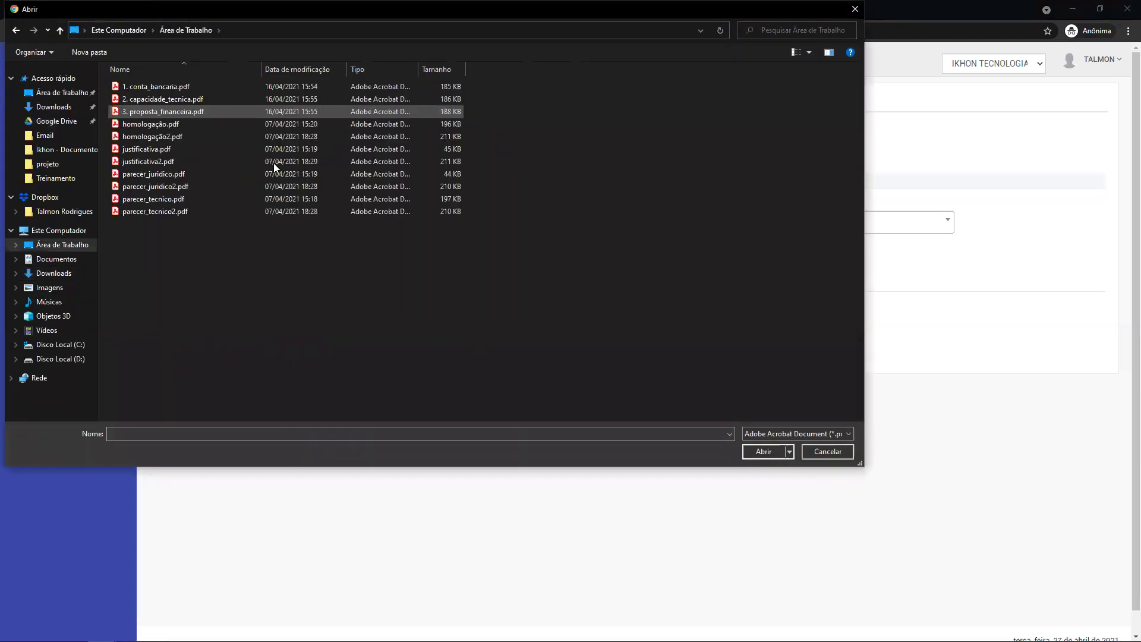
{"action": "double_click", "coordinate": [169, 90]}
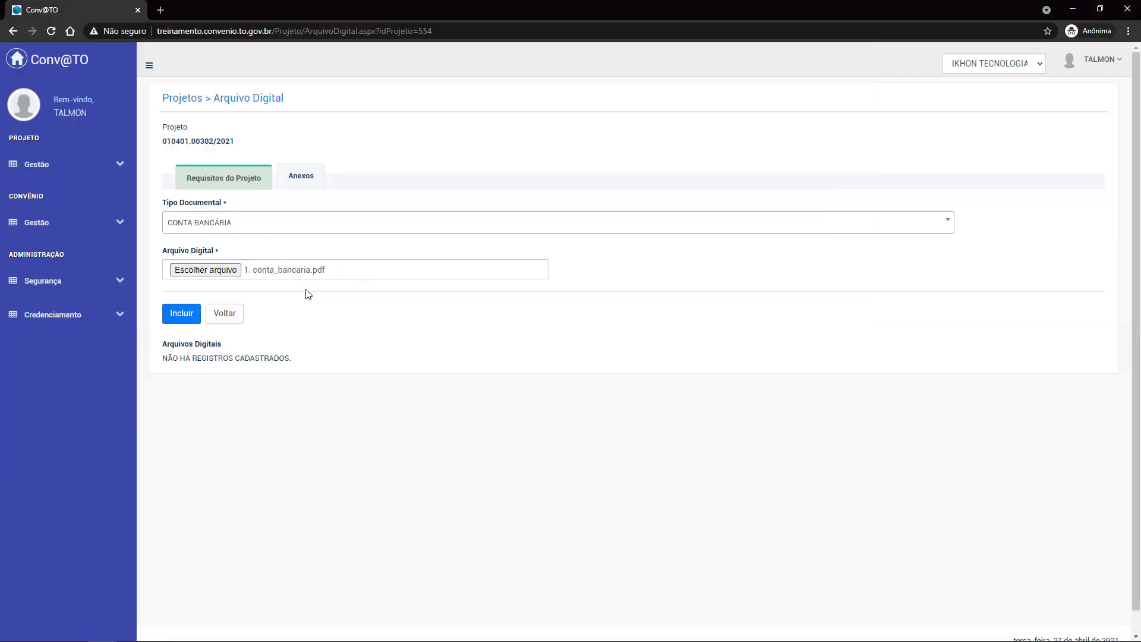
{"action": "left_click", "coordinate": [181, 313]}
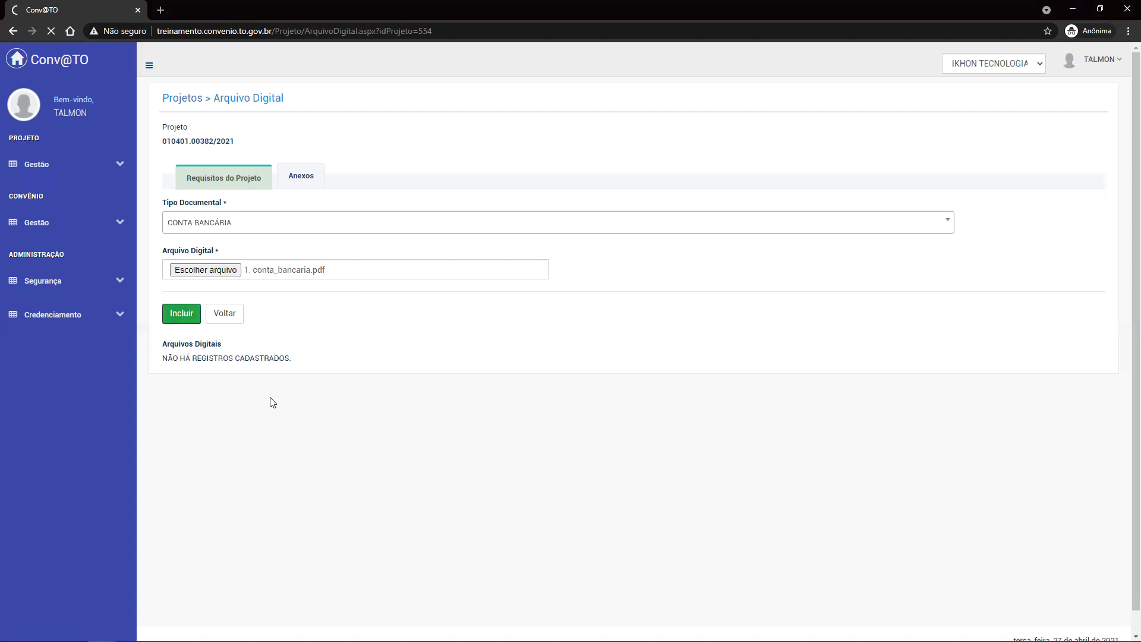
{"action": "left_click", "coordinate": [233, 223]}
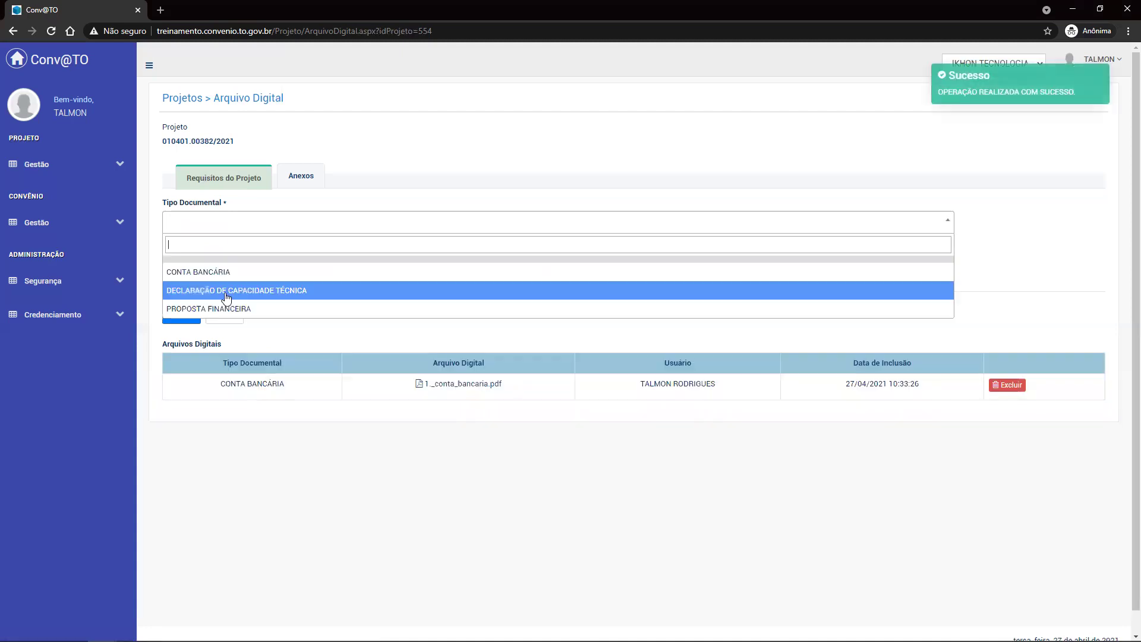
- Attach 2. capacidade_tecnica.pdf as the DECLARAÇÃO DE CAPACIDADE TÉCNICA document
{"action": "left_click", "coordinate": [224, 291]}
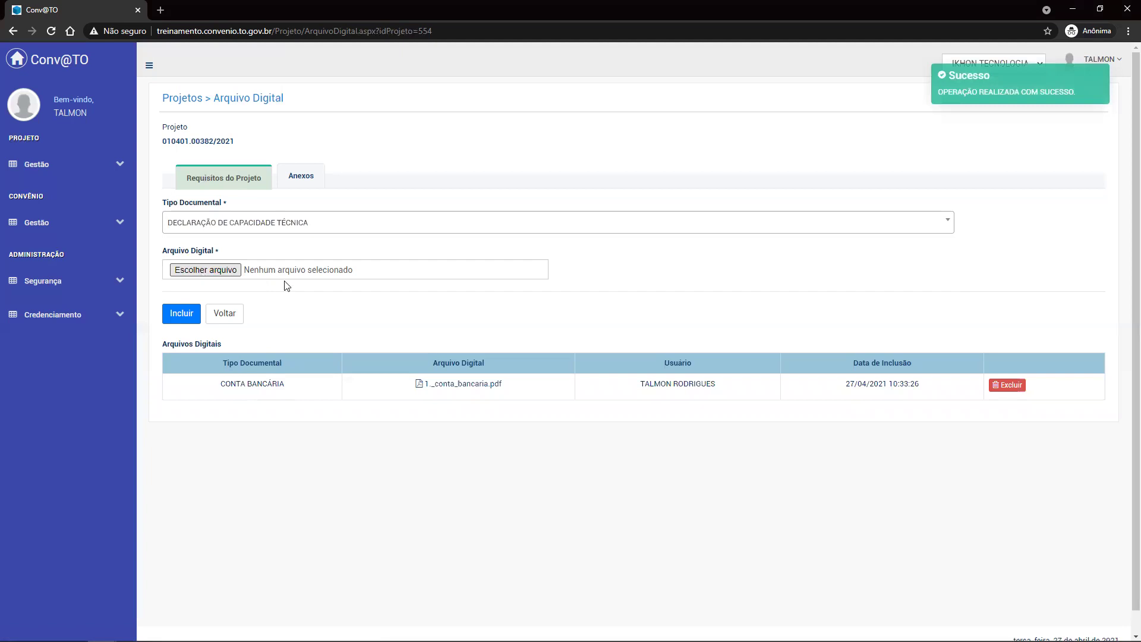
{"action": "left_click", "coordinate": [287, 272]}
{"action": "double_click", "coordinate": [159, 121]}
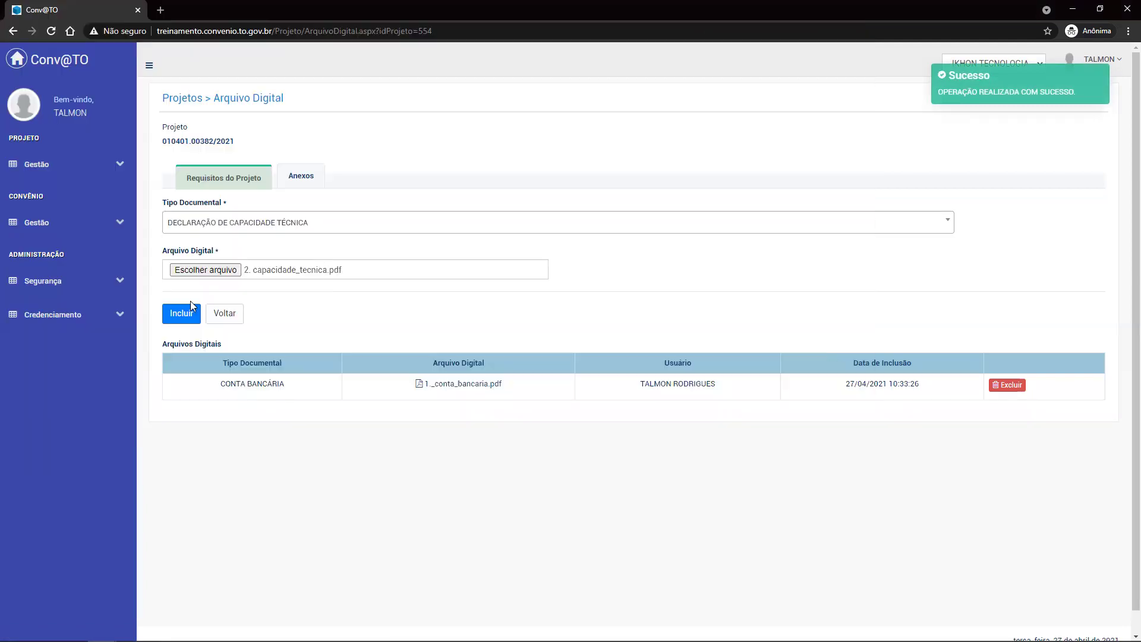
{"action": "left_click", "coordinate": [188, 315]}
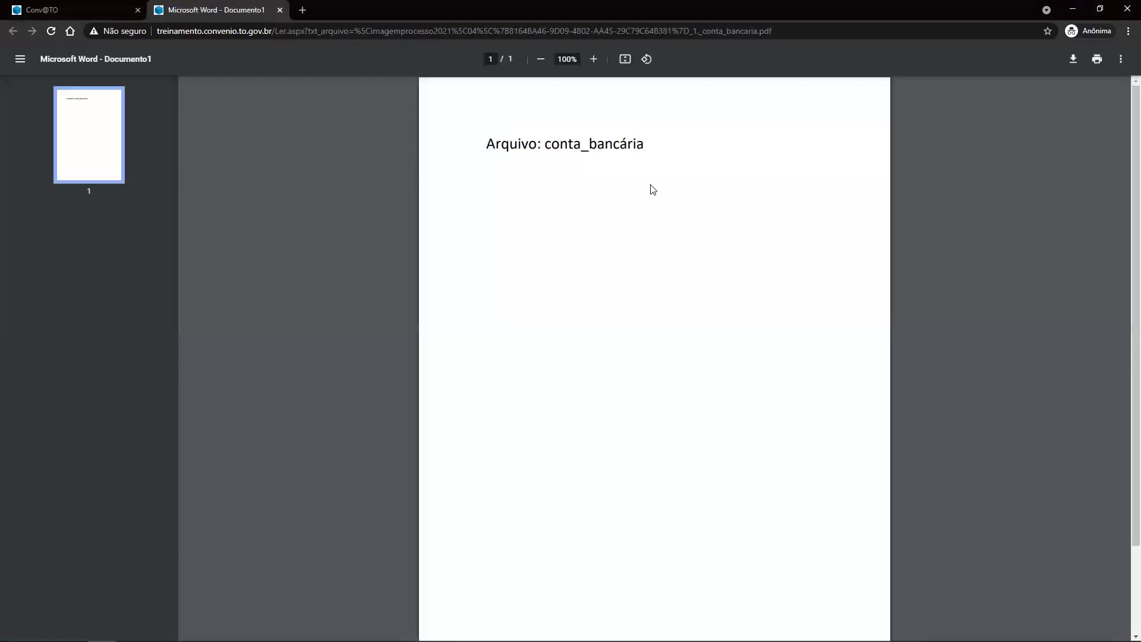
{"action": "left_click_drag", "start_coordinate": [626, 357], "coordinate": [581, 235]}
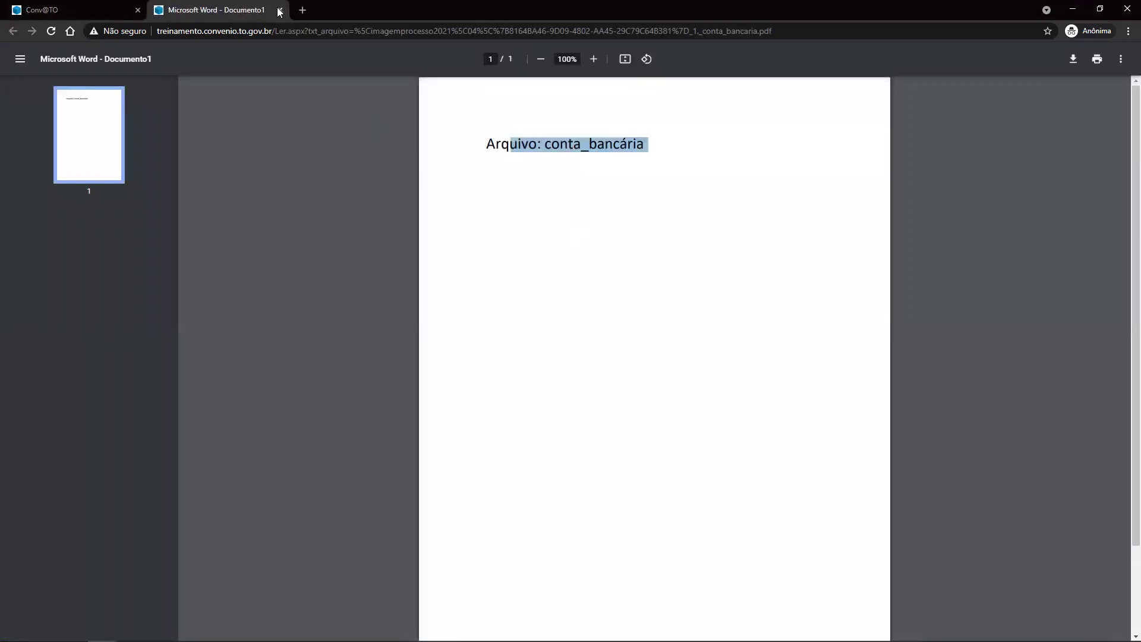
{"action": "left_click", "coordinate": [279, 10]}
- Attach 3. proposta_financeira.pdf as the PROPOSTA FINANCEIRA document and return to the project page
{"action": "left_click", "coordinate": [216, 223]}
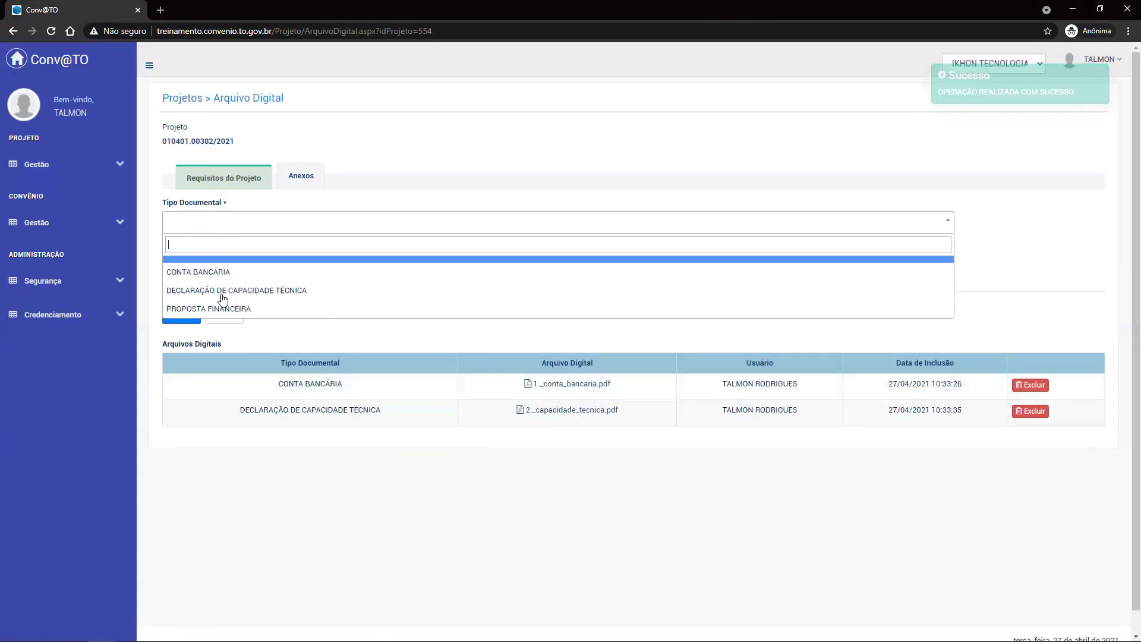
{"action": "left_click", "coordinate": [225, 308]}
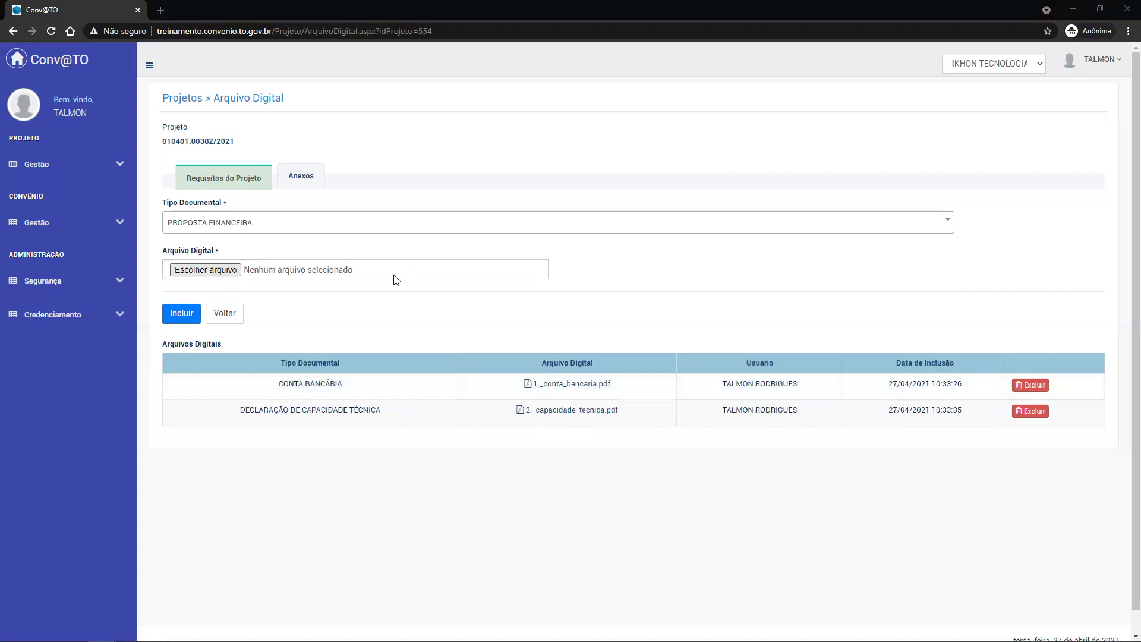
{"action": "left_click", "coordinate": [394, 275]}
{"action": "double_click", "coordinate": [156, 110]}
{"action": "left_click", "coordinate": [174, 319]}
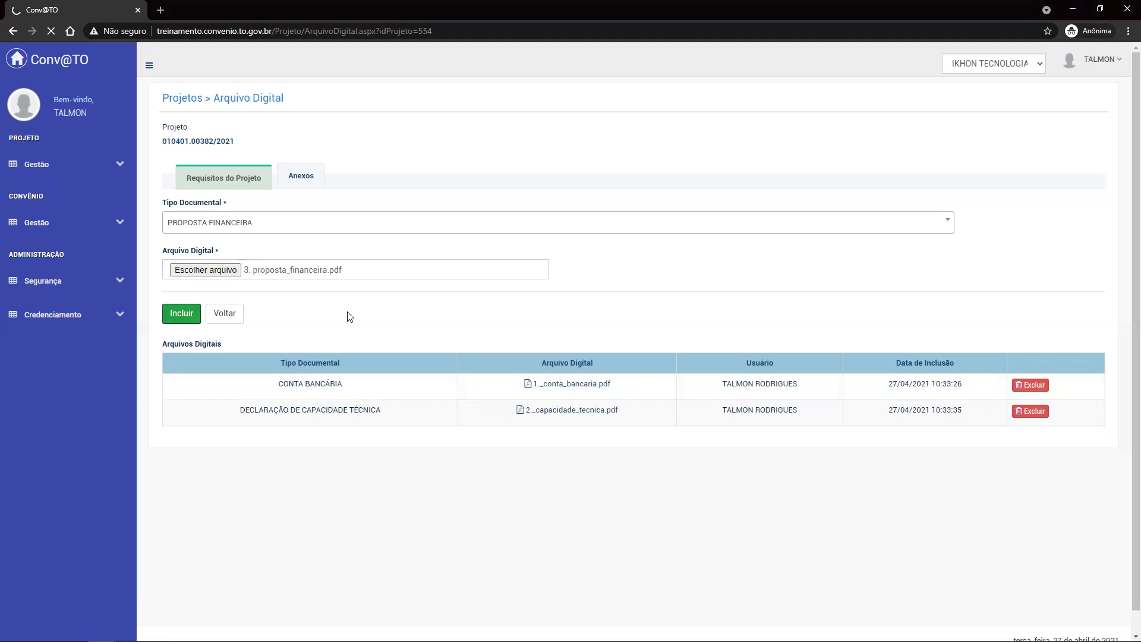
{"action": "left_click", "coordinate": [1099, 77]}
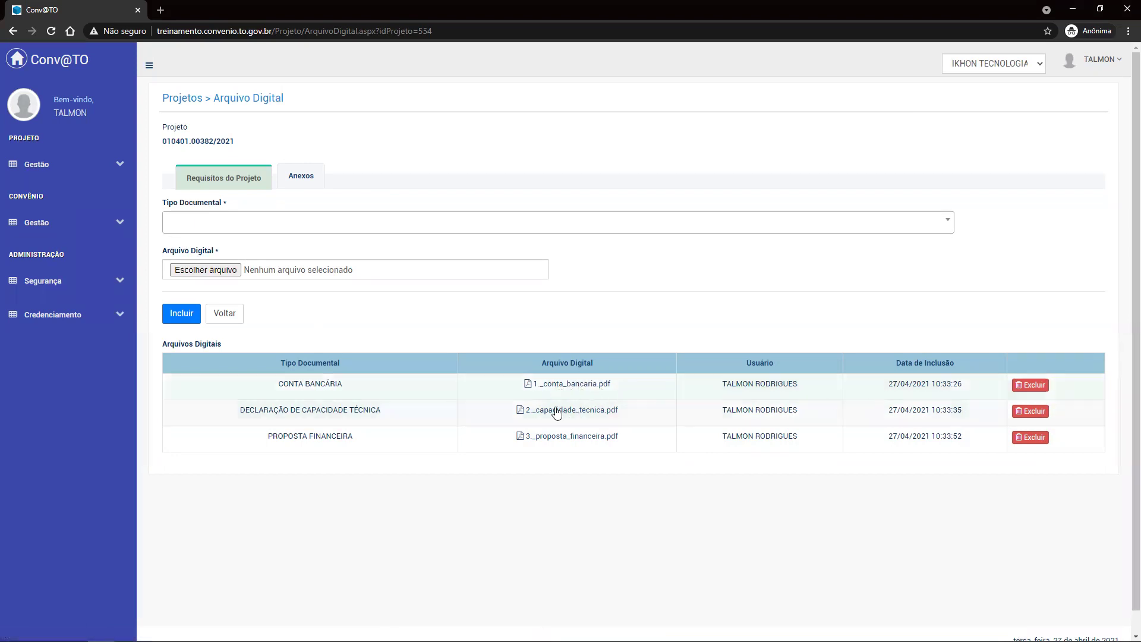
{"action": "left_click", "coordinate": [233, 316]}
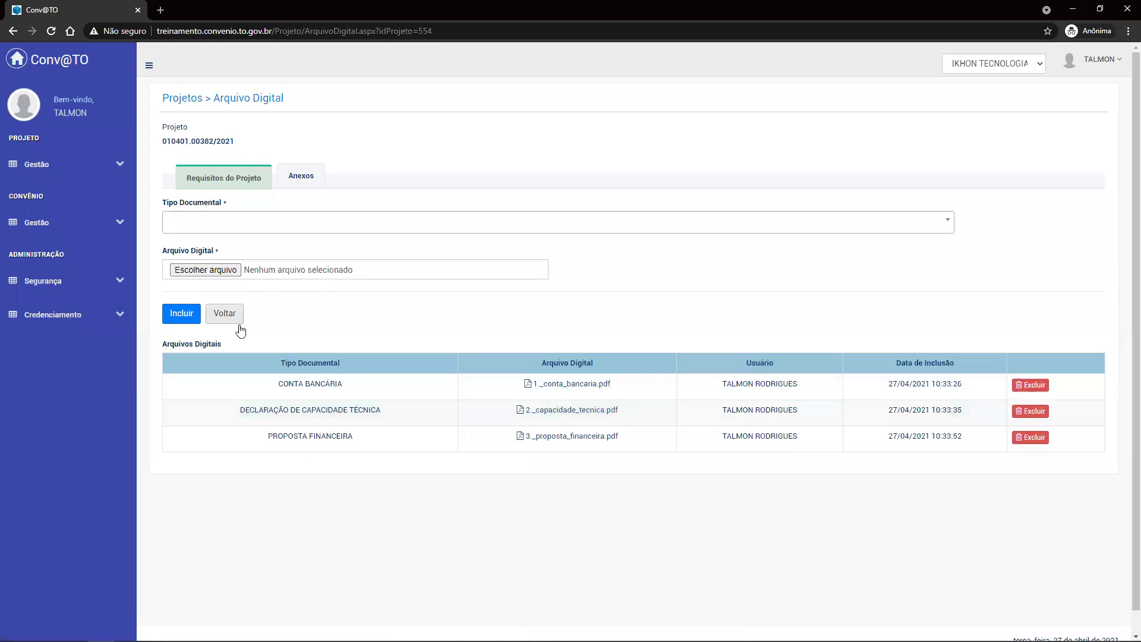
- Open the combined 5-page project document and view it two pages side by side at 80%
{"action": "scroll", "coordinate": [287, 354], "scroll_direction": "down", "scroll_amount": 1}
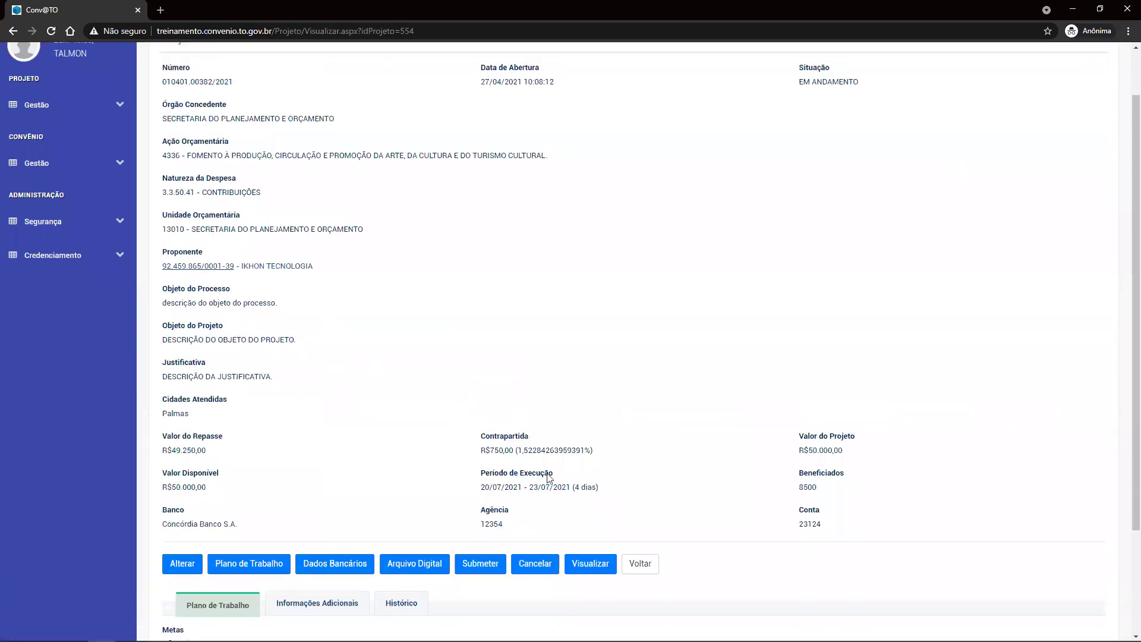
{"action": "left_click", "coordinate": [598, 567]}
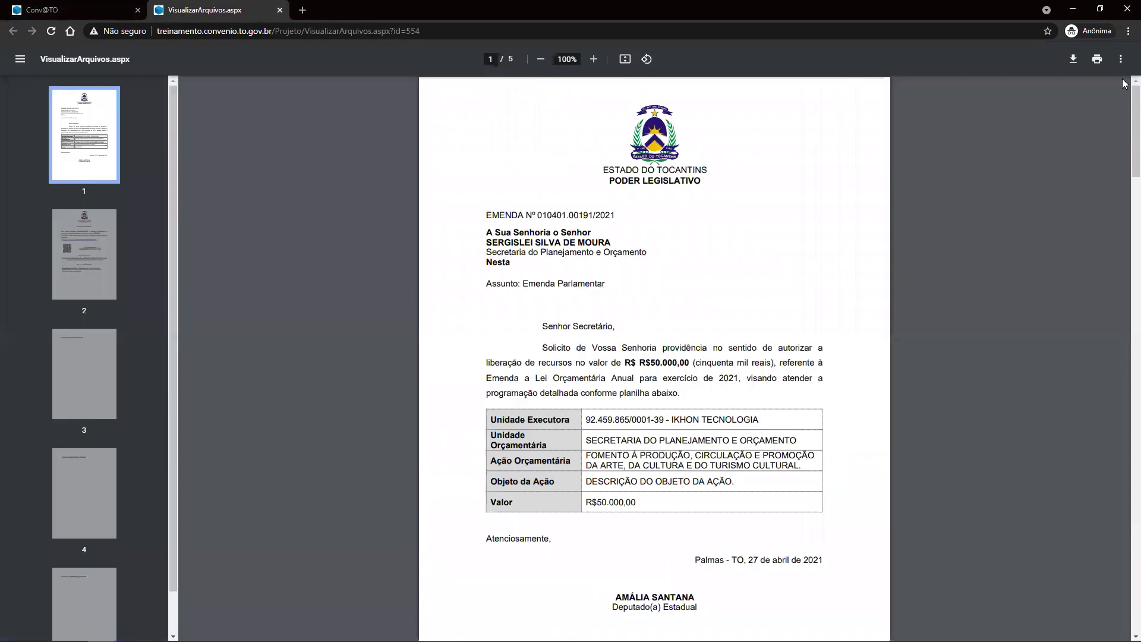
{"action": "left_click", "coordinate": [1120, 59]}
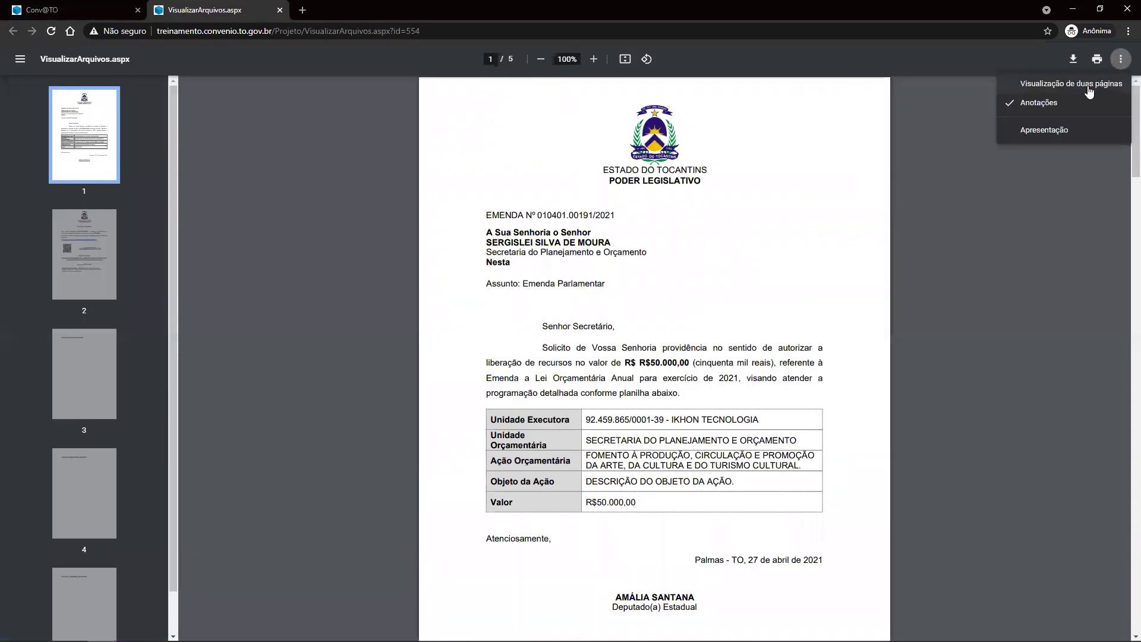
{"action": "left_click", "coordinate": [1063, 84]}
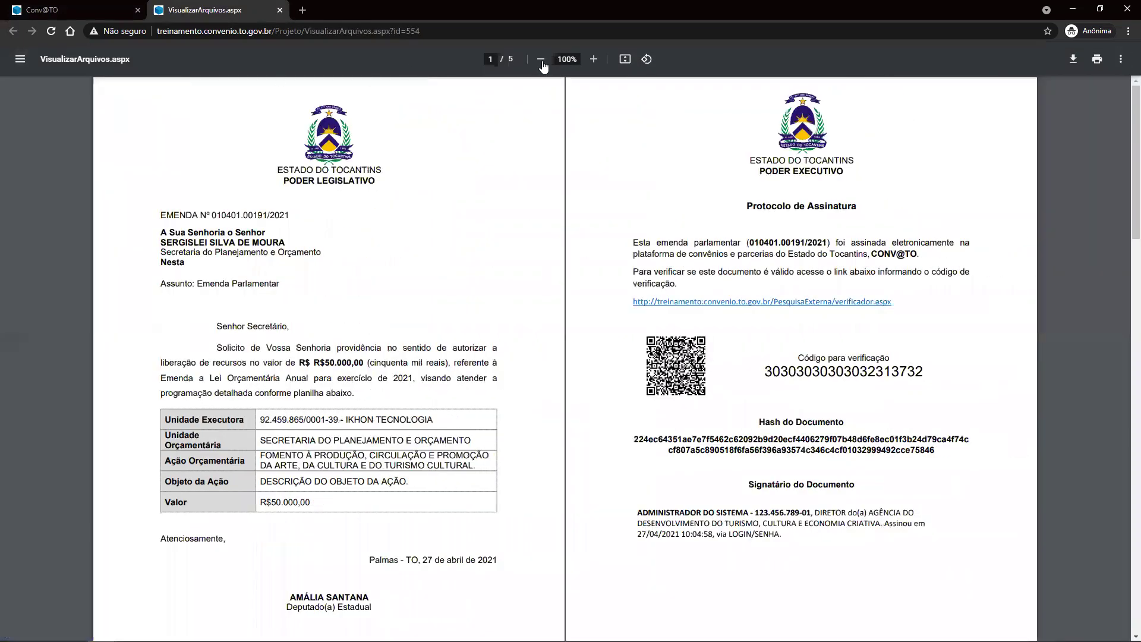
{"action": "left_click", "coordinate": [540, 59]}
{"action": "left_click", "coordinate": [540, 59]}
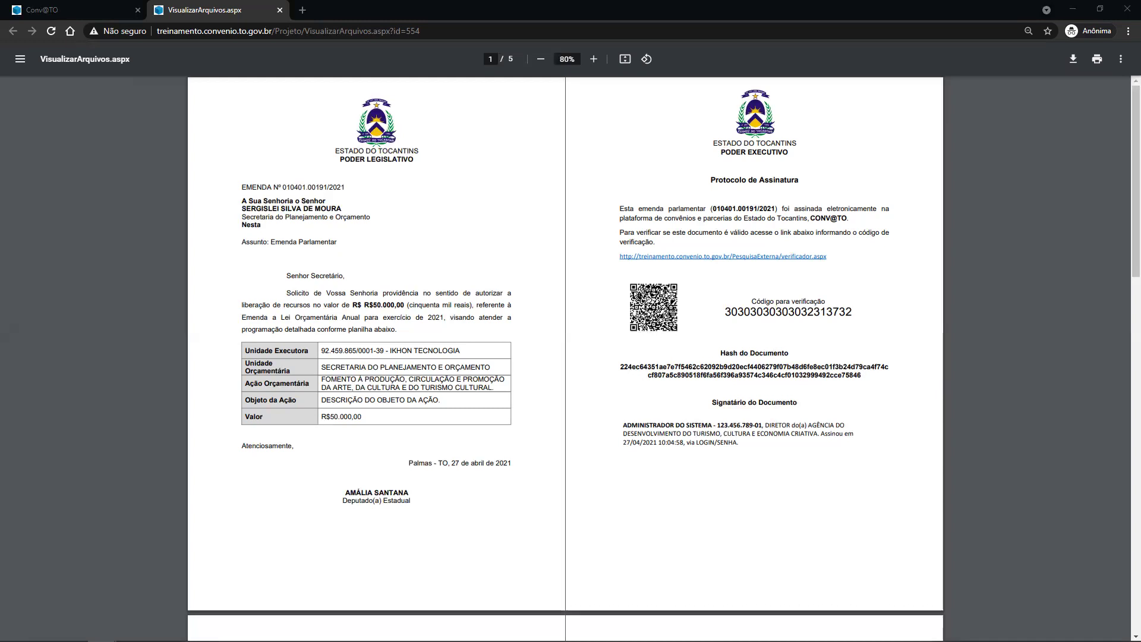
- Scroll through the combined PDF to check the conta bancária, capacidade técnica and proposta financeira pages
{"action": "scroll", "coordinate": [479, 434], "scroll_direction": "down", "scroll_amount": 3}
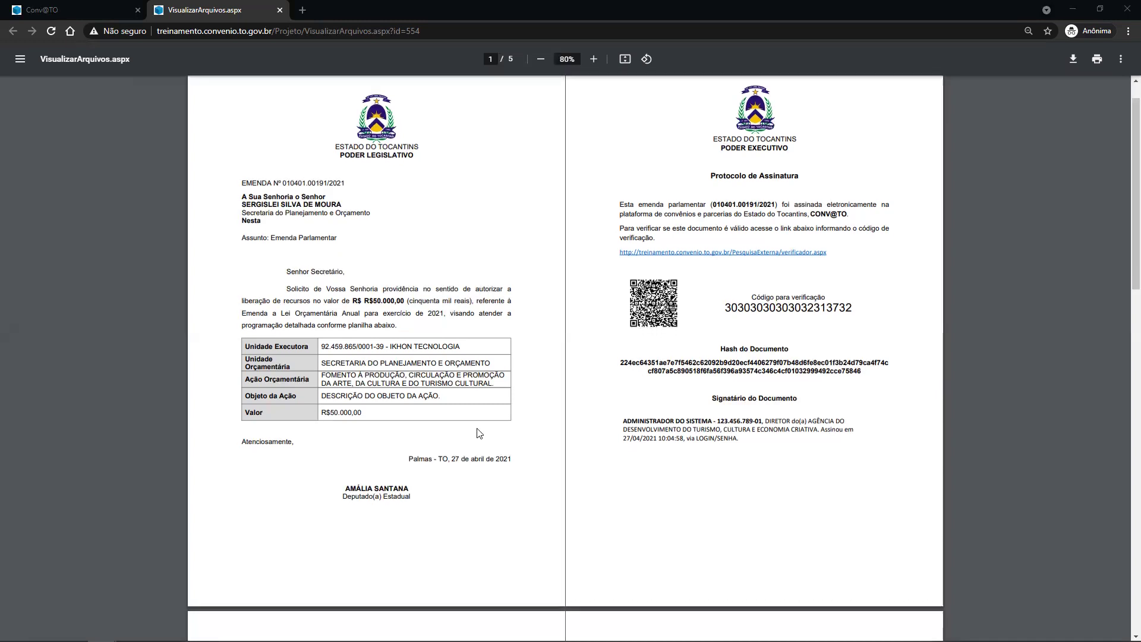
{"action": "scroll", "coordinate": [479, 433], "scroll_direction": "up", "scroll_amount": 3}
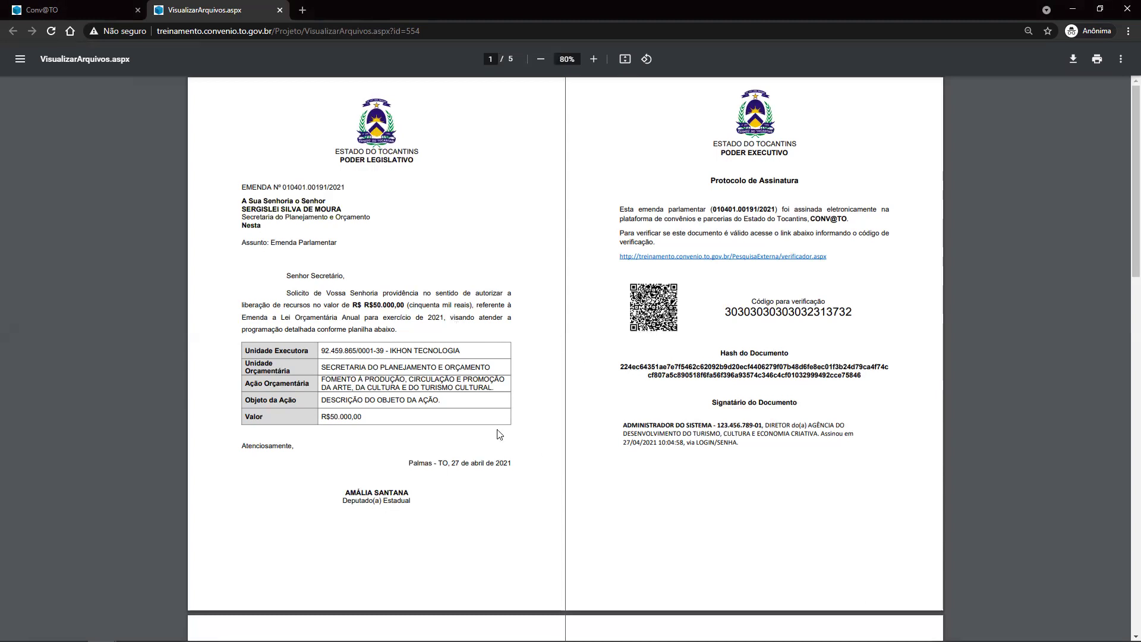
{"action": "scroll", "coordinate": [457, 425], "scroll_direction": "down", "scroll_amount": 5}
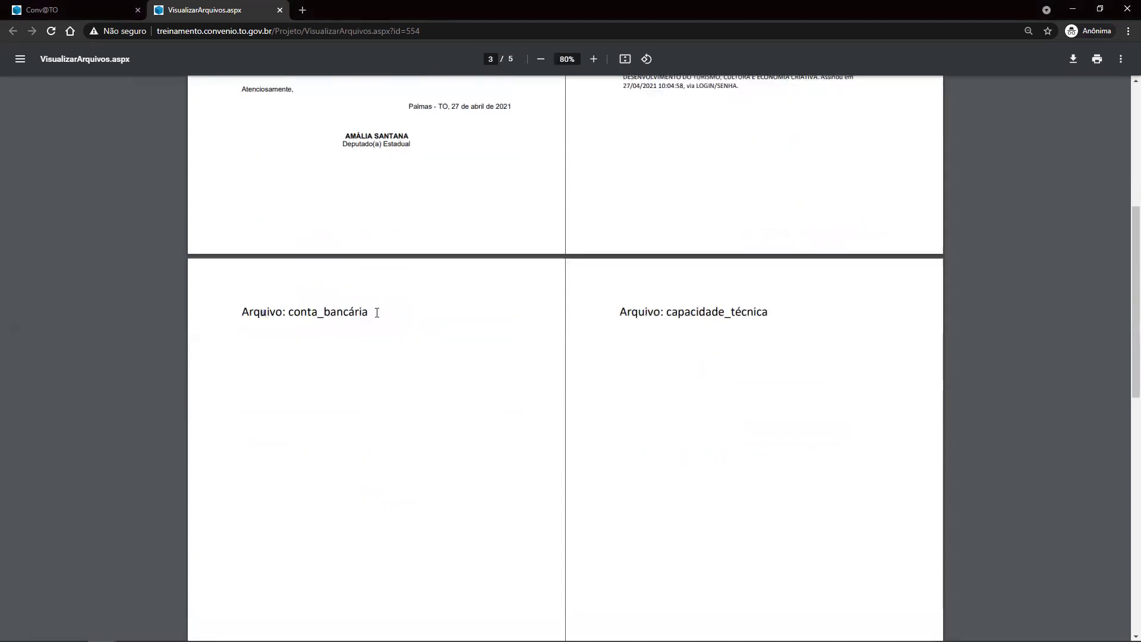
{"action": "left_click_drag", "start_coordinate": [653, 310], "coordinate": [520, 451]}
{"action": "scroll", "coordinate": [415, 464], "scroll_direction": "down", "scroll_amount": 6}
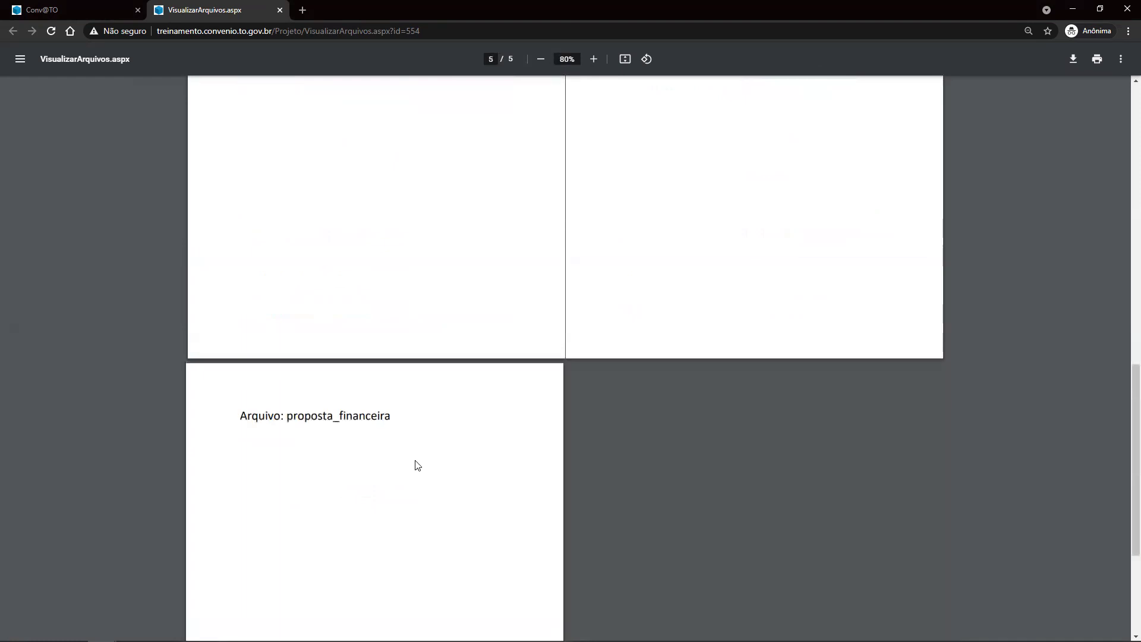
{"action": "left_click_drag", "start_coordinate": [271, 376], "coordinate": [371, 375]}
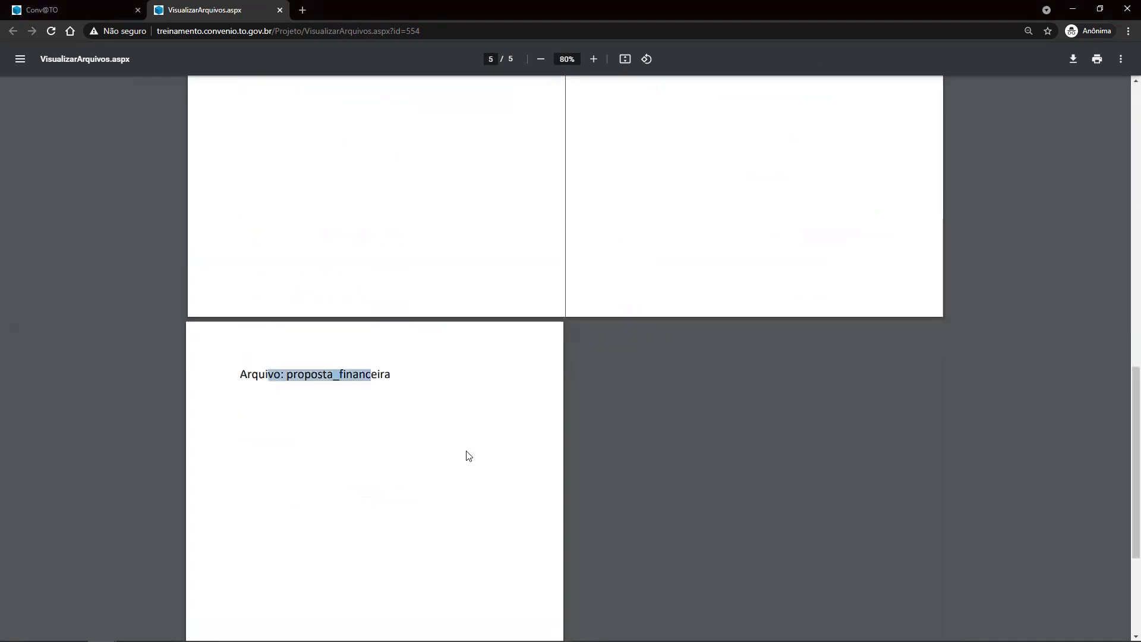
{"action": "scroll", "coordinate": [466, 454], "scroll_direction": "up", "scroll_amount": 6}
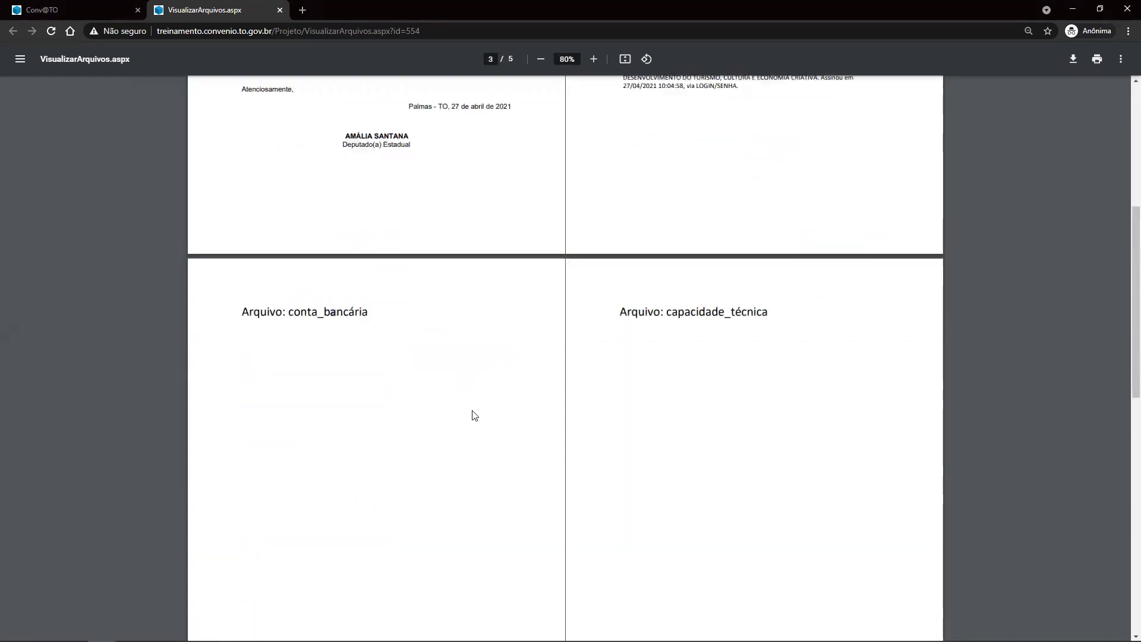
{"action": "scroll", "coordinate": [471, 412], "scroll_direction": "down", "scroll_amount": 7}
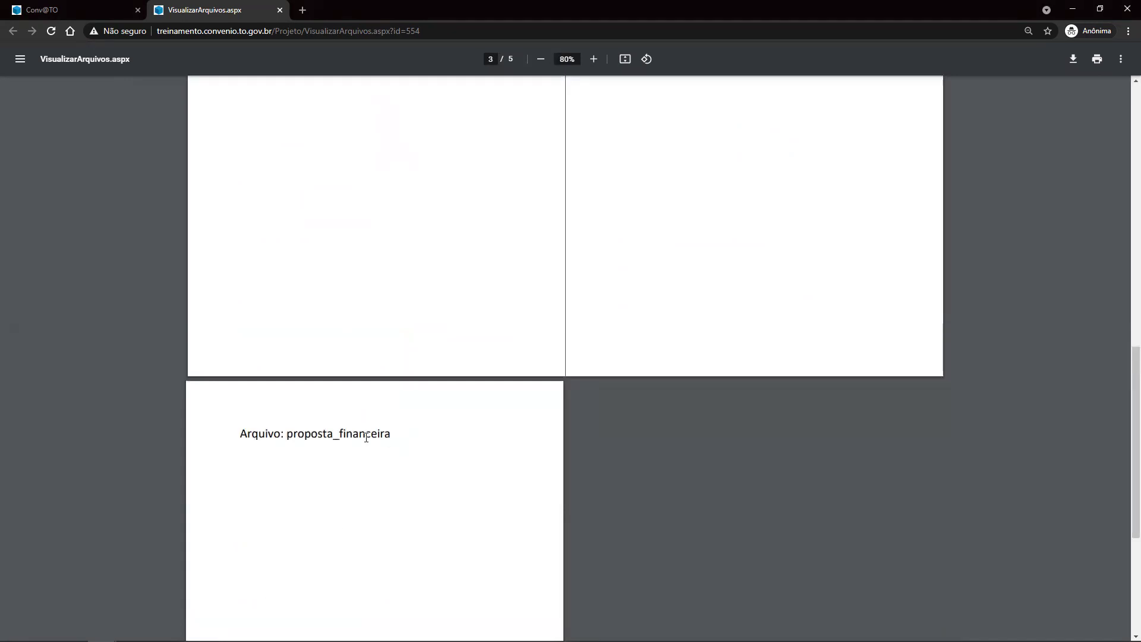
- Switch back to Conv@TO and reopen the project's Arquivo Digital list
{"action": "left_click", "coordinate": [62, 8]}
{"action": "left_click", "coordinate": [414, 563]}
{"action": "left_click_drag", "start_coordinate": [288, 382], "coordinate": [359, 383]}
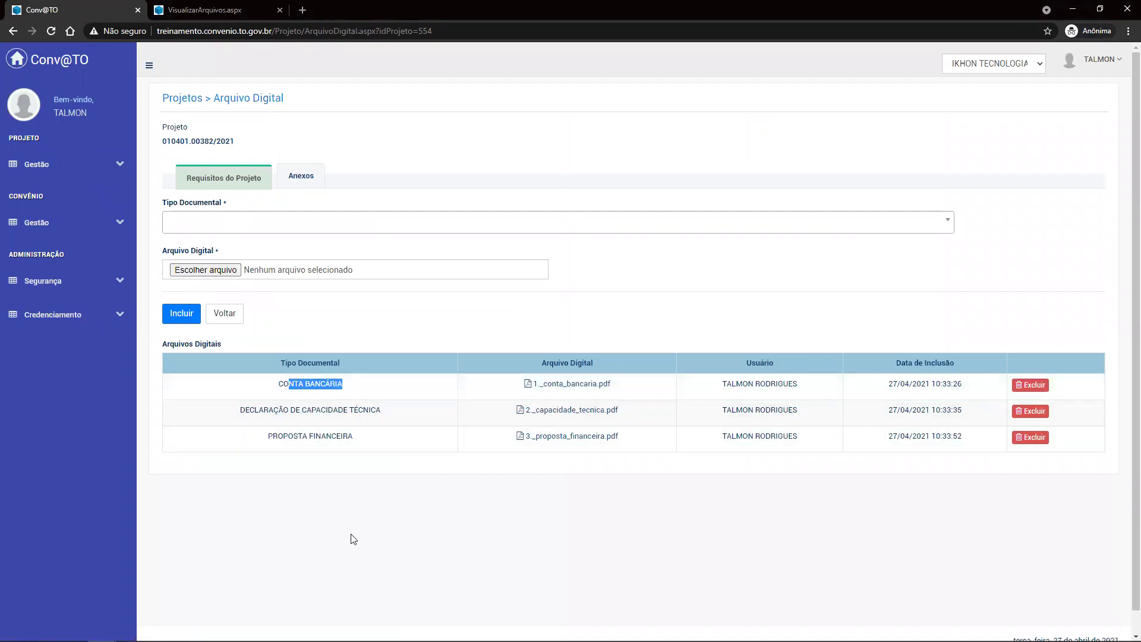
- Dismiss the Tipo Documental list without choosing and switch to the Anexos section
{"action": "left_click", "coordinate": [979, 471]}
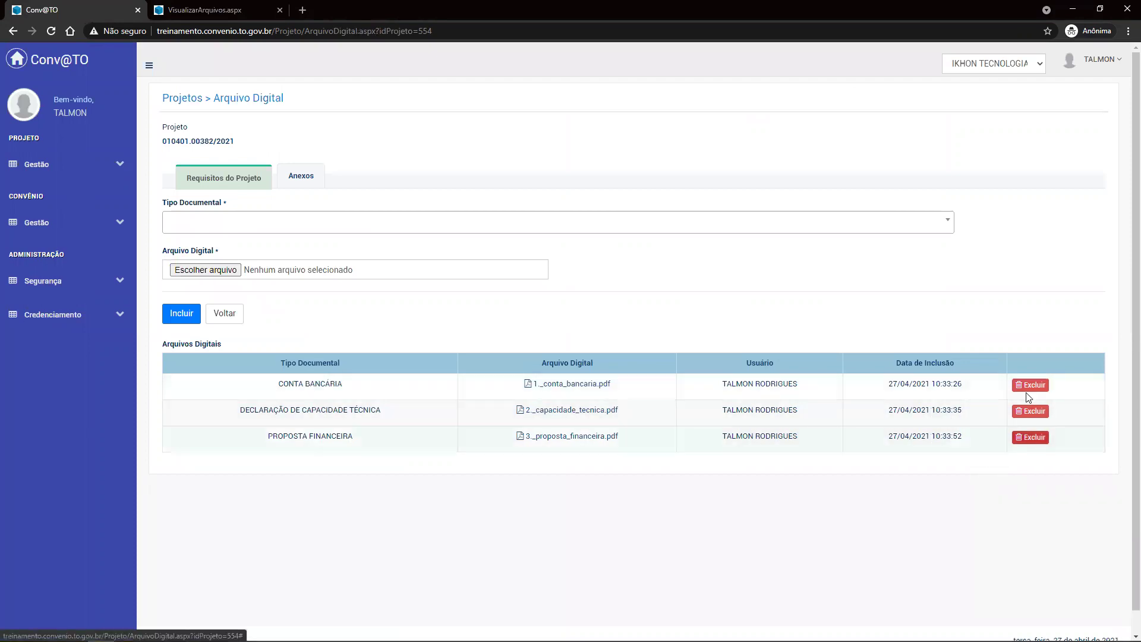
{"action": "left_click", "coordinate": [314, 224]}
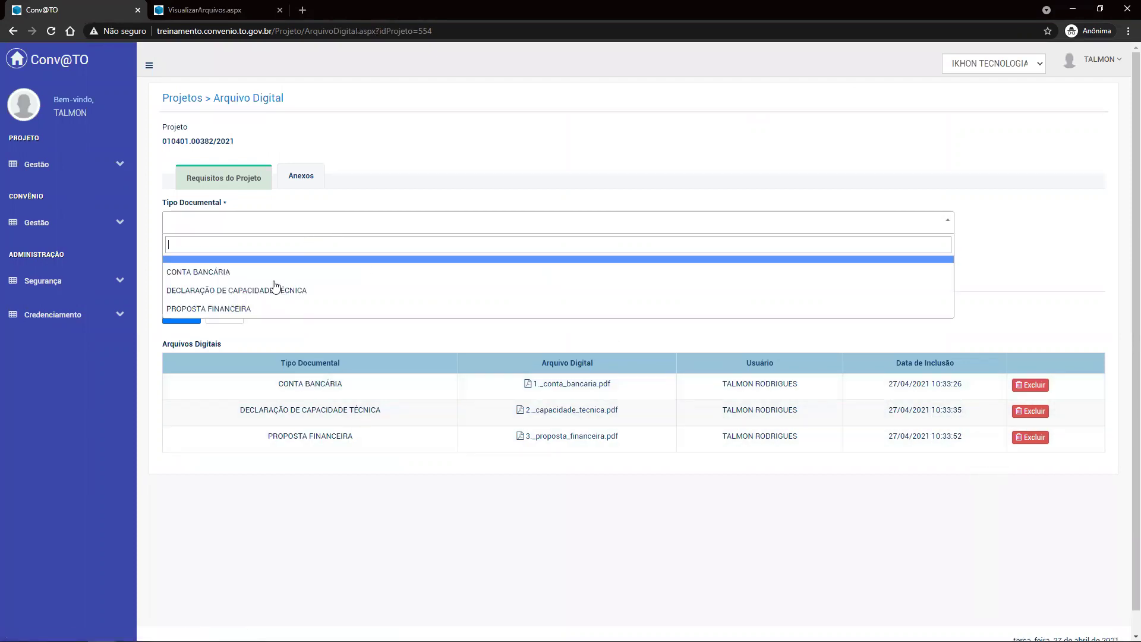
{"action": "left_click", "coordinate": [212, 516]}
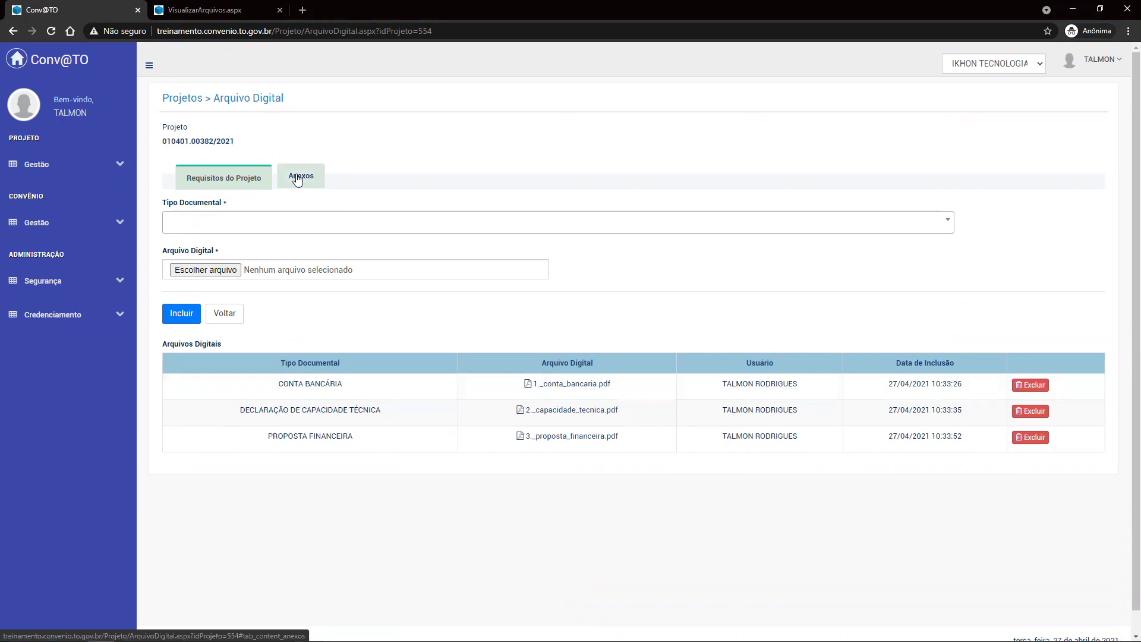
{"action": "left_click", "coordinate": [297, 179]}
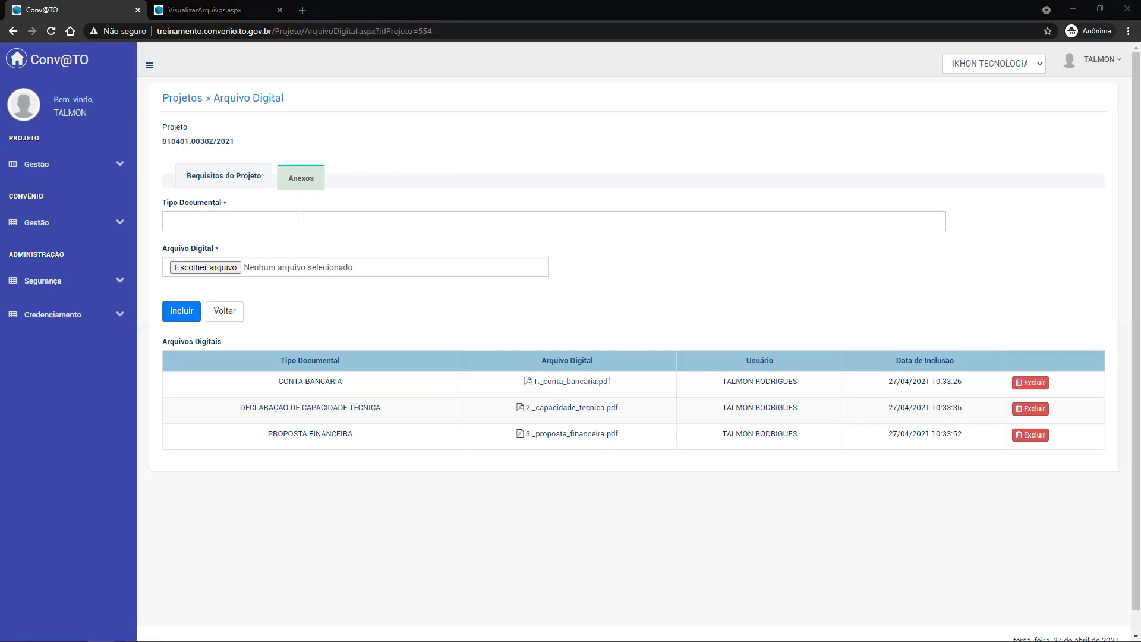
- Move between the Requisitos do Projeto and Anexos sections of the digital files page
{"action": "left_click", "coordinate": [202, 219]}
{"action": "left_click", "coordinate": [216, 179]}
{"action": "left_click", "coordinate": [215, 231]}
{"action": "left_click", "coordinate": [300, 177]}
- Enter NOME DO DOCUMENTO as the attachment's Tipo Documental
{"action": "left_click", "coordinate": [201, 224]}
{"action": "type", "text": "NOME DOC DFCUMENTO"}
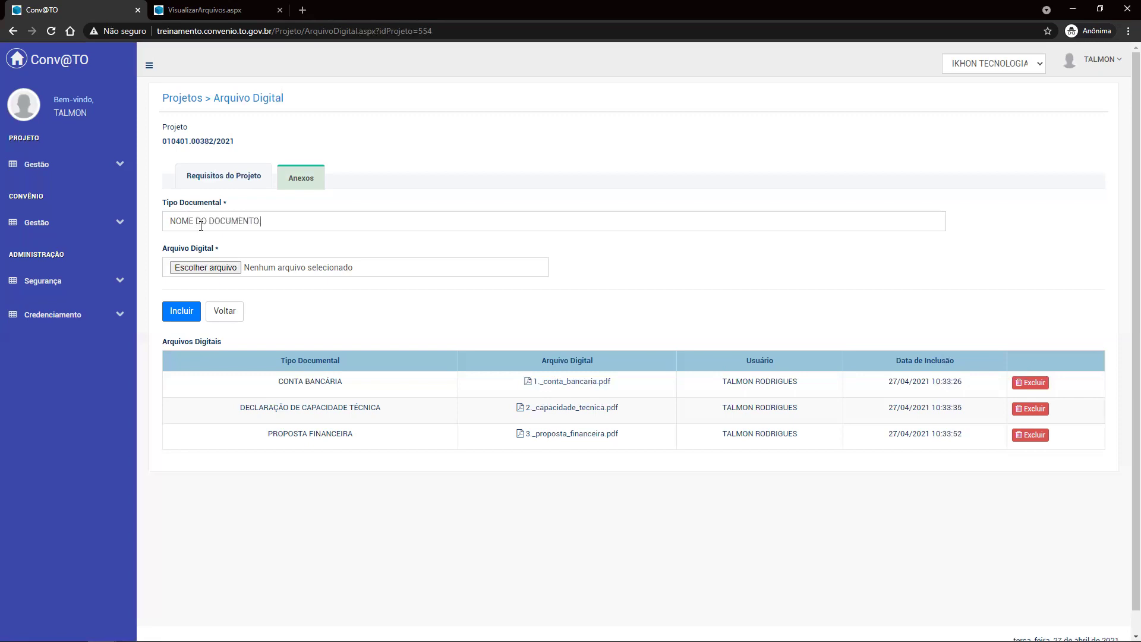
{"action": "left_click_drag", "start_coordinate": [188, 220], "coordinate": [298, 219]}
{"action": "left_click", "coordinate": [267, 225]}
{"action": "left_click_drag", "start_coordinate": [181, 218], "coordinate": [296, 224]}
{"action": "left_click", "coordinate": [295, 224]}
- Attach 1. conta_bancaria.pdf instead of proposta_financeira.pdf and submit it with Incluir
{"action": "left_click", "coordinate": [196, 267]}
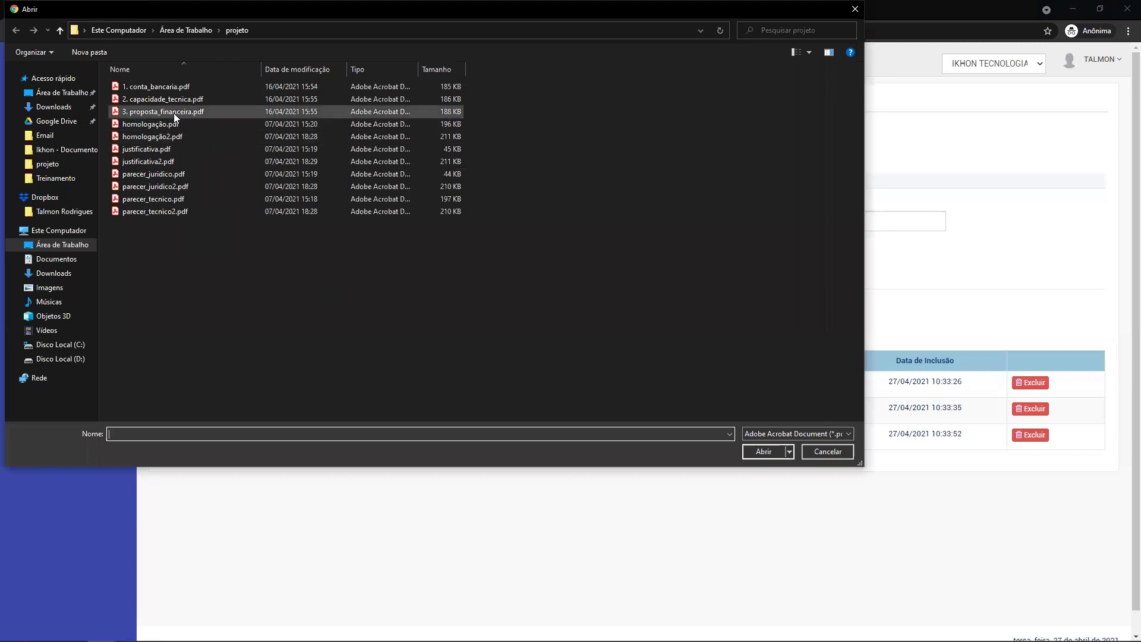
{"action": "double_click", "coordinate": [173, 112]}
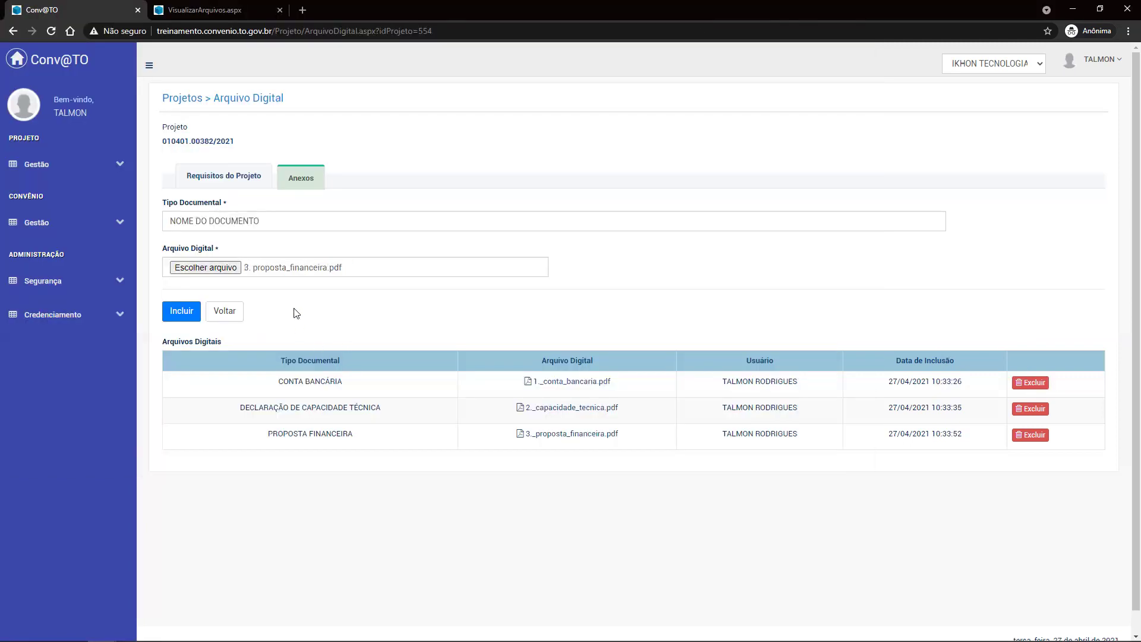
{"action": "left_click", "coordinate": [213, 268]}
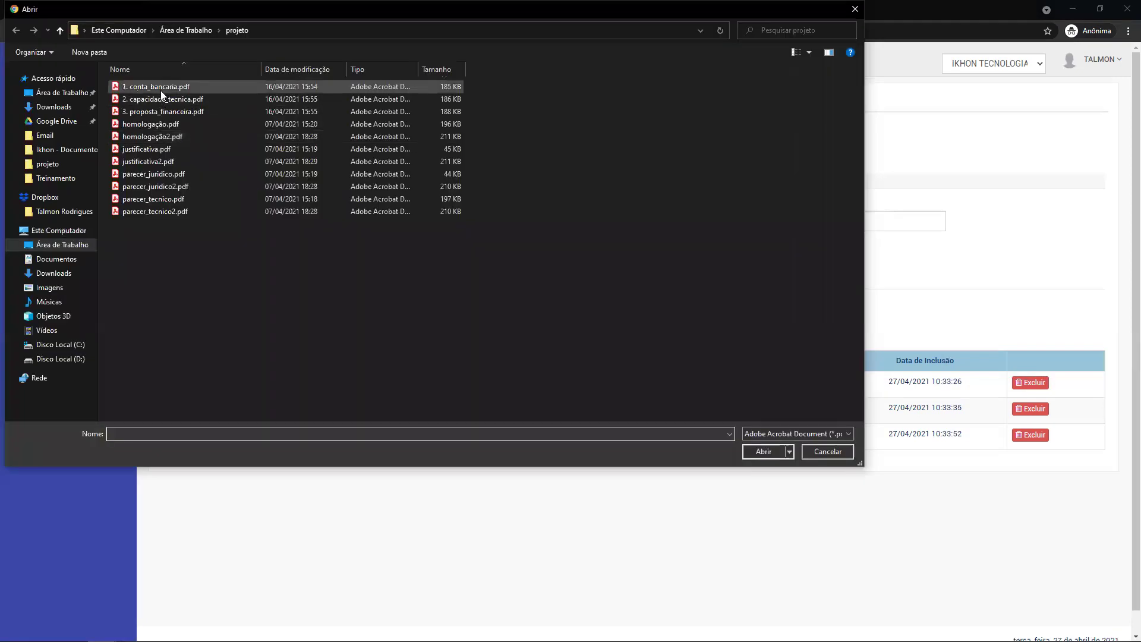
{"action": "double_click", "coordinate": [160, 91]}
{"action": "left_click", "coordinate": [188, 319]}
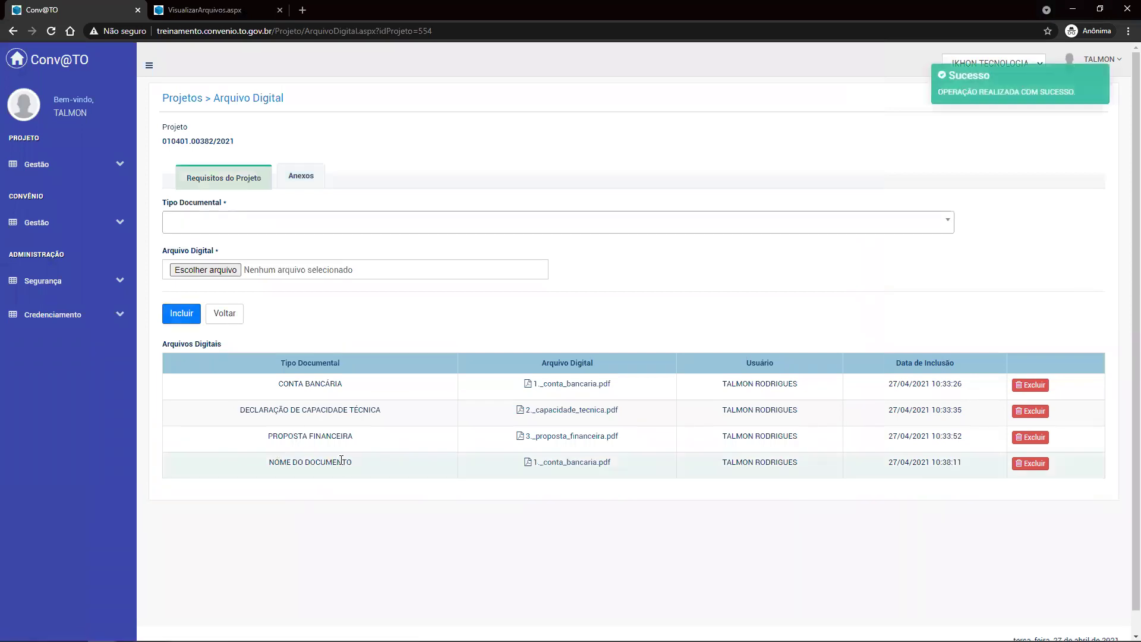
- Check the new NOME DO DOCUMENTO entry in the Arquivos Digitais list
{"action": "triple_click", "coordinate": [341, 461]}
{"action": "left_click", "coordinate": [301, 463]}
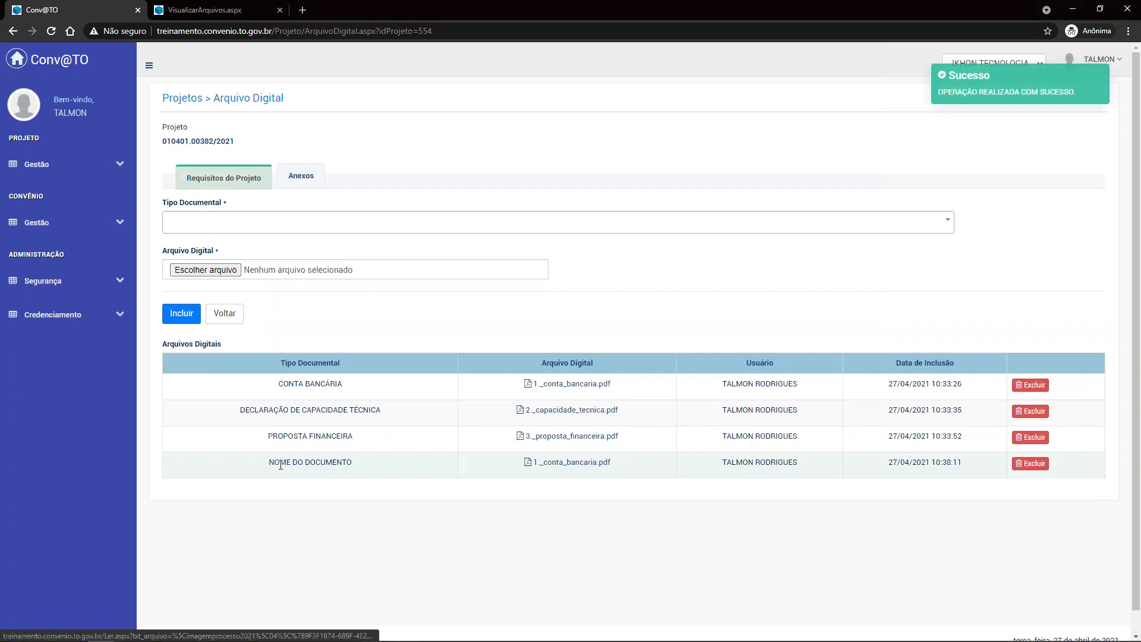
{"action": "left_click_drag", "start_coordinate": [283, 464], "coordinate": [361, 473]}
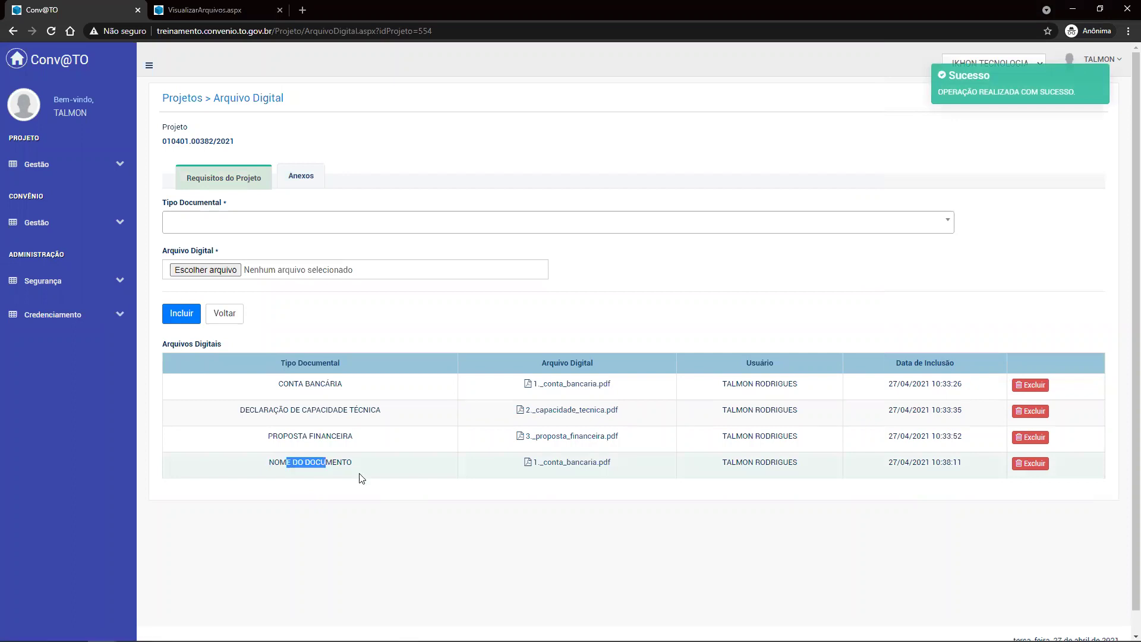
{"action": "left_click", "coordinate": [381, 504]}
- Review the document type list and sections, then return to the project details
{"action": "left_click", "coordinate": [209, 225]}
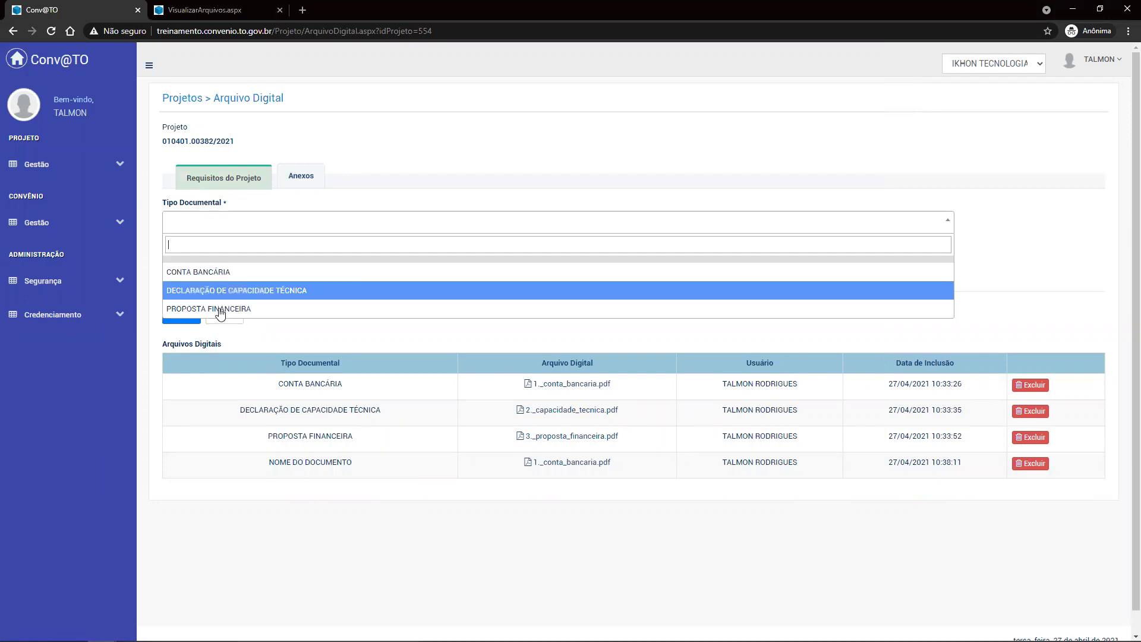
{"action": "left_click", "coordinate": [301, 177]}
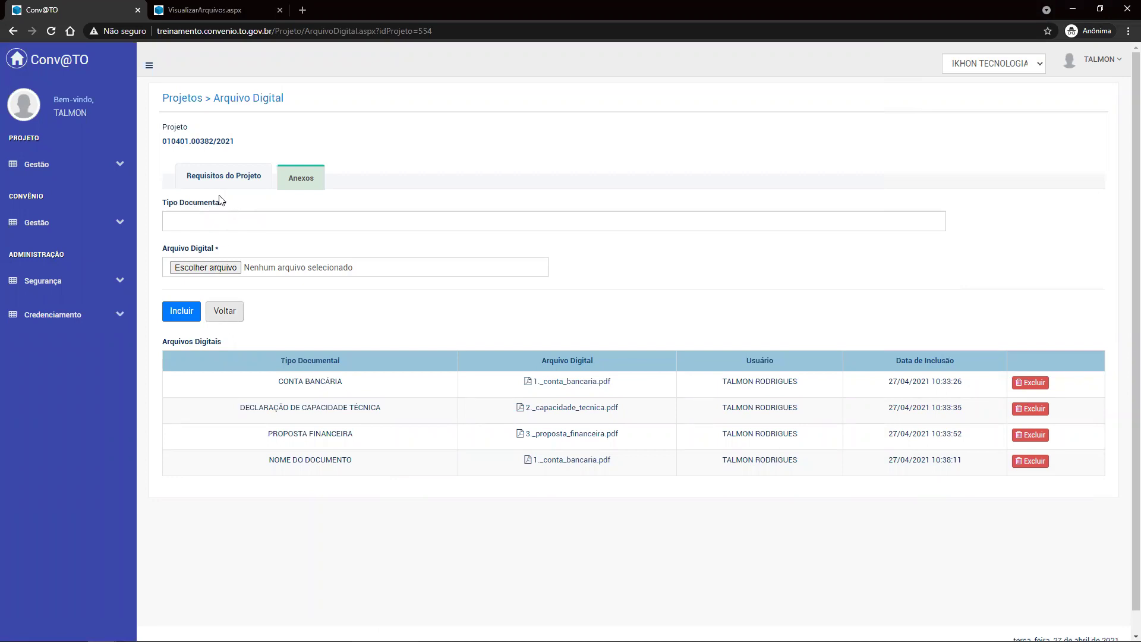
{"action": "left_click", "coordinate": [224, 178]}
{"action": "left_click_drag", "start_coordinate": [167, 206], "coordinate": [242, 227]}
{"action": "left_click", "coordinate": [238, 225]}
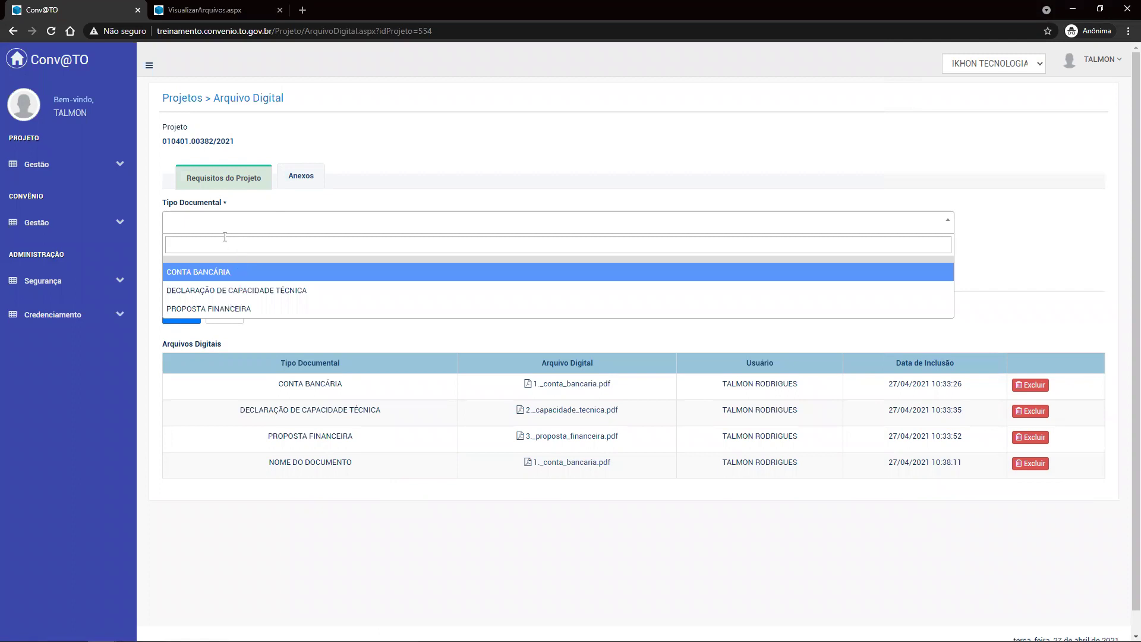
{"action": "left_click", "coordinate": [339, 178]}
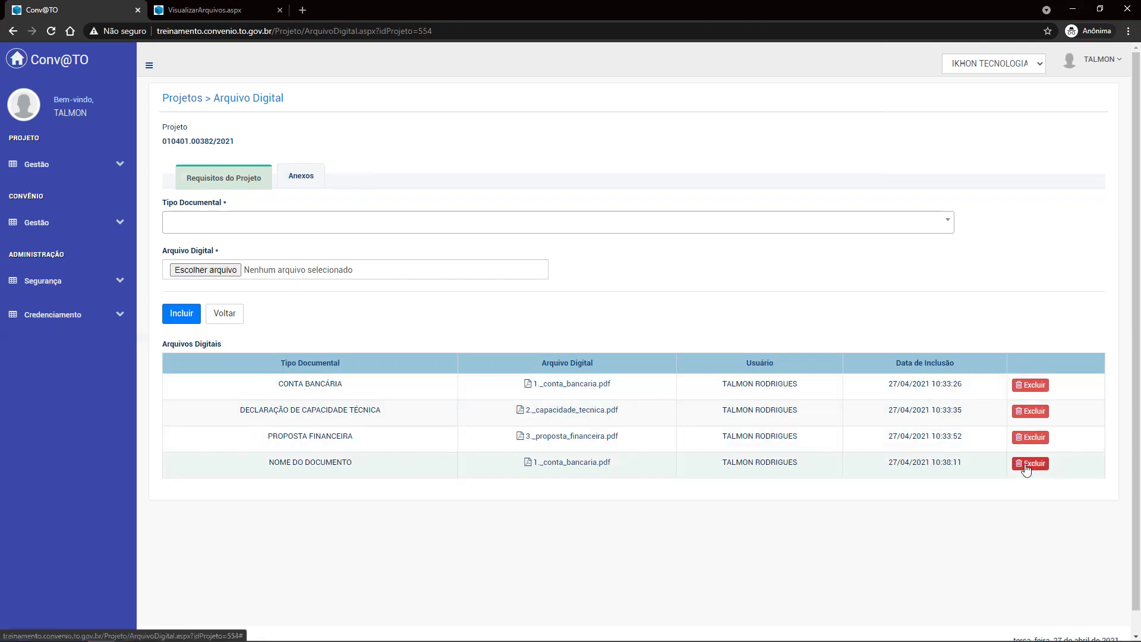
{"action": "left_click", "coordinate": [224, 314]}
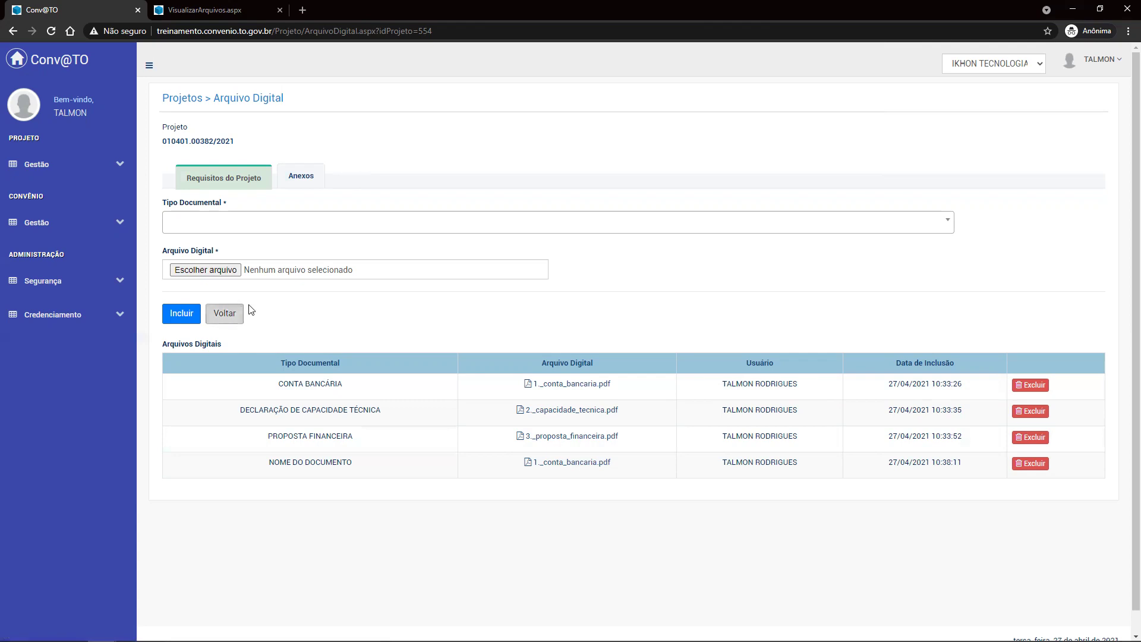
- Tick Adicionar documentação no projeto in Notion, then open the project's Plano de Trabalho in Conv@TO
{"action": "scroll", "coordinate": [362, 333], "scroll_direction": "down", "scroll_amount": 1}
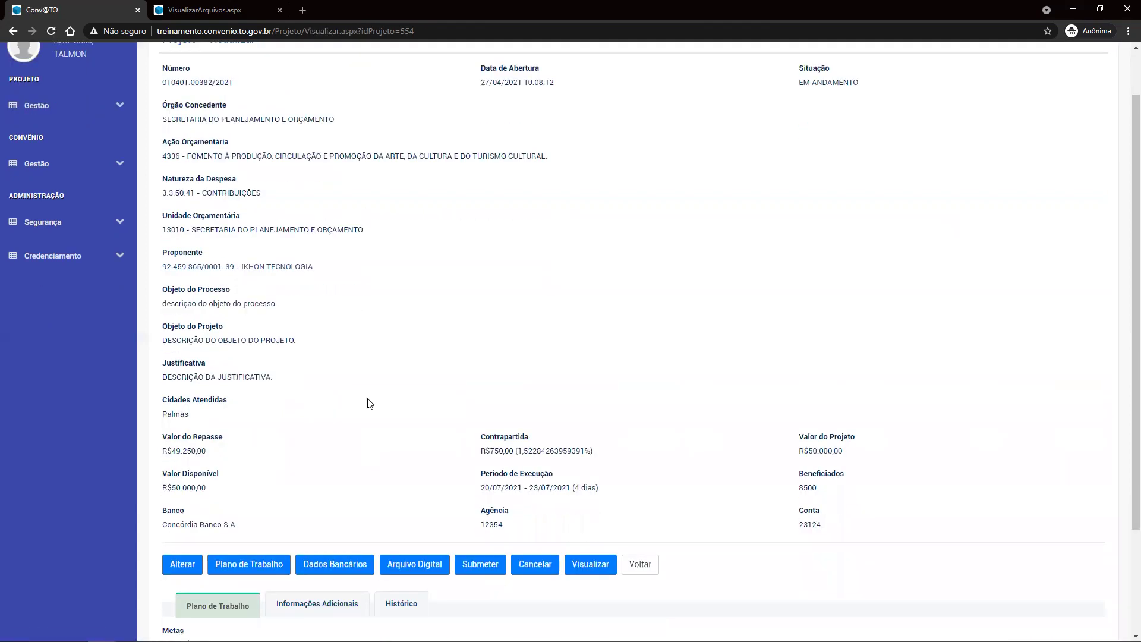
{"action": "scroll", "coordinate": [400, 485], "scroll_direction": "down", "scroll_amount": 2}
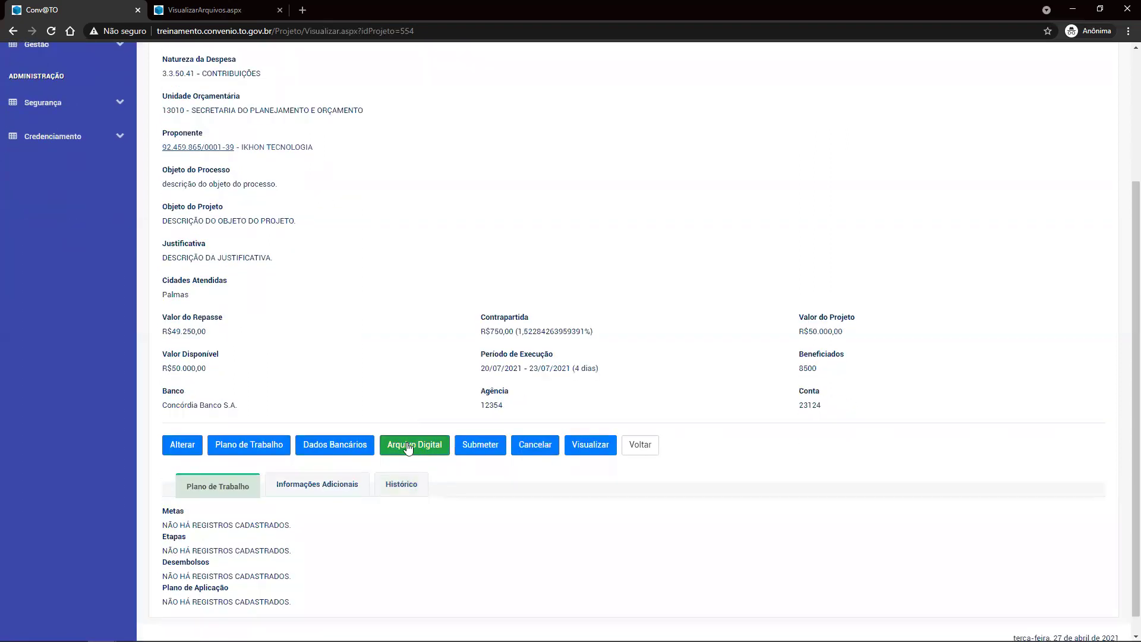
{"action": "left_click", "coordinate": [414, 444]}
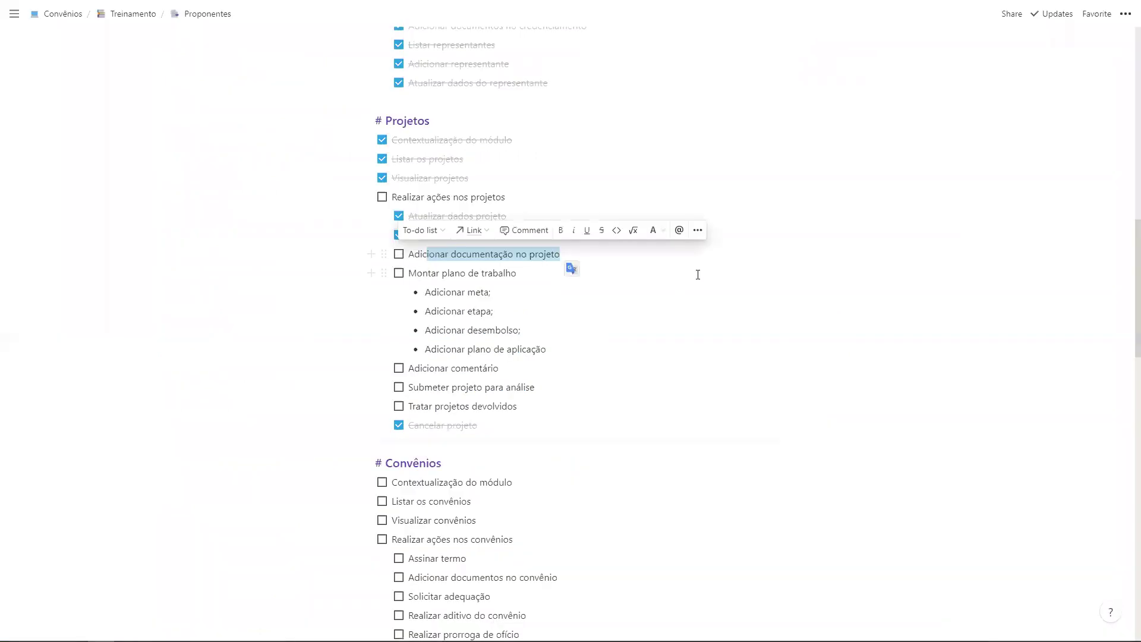
{"action": "key", "text": "Escape"}
{"action": "key", "text": "Escape"}
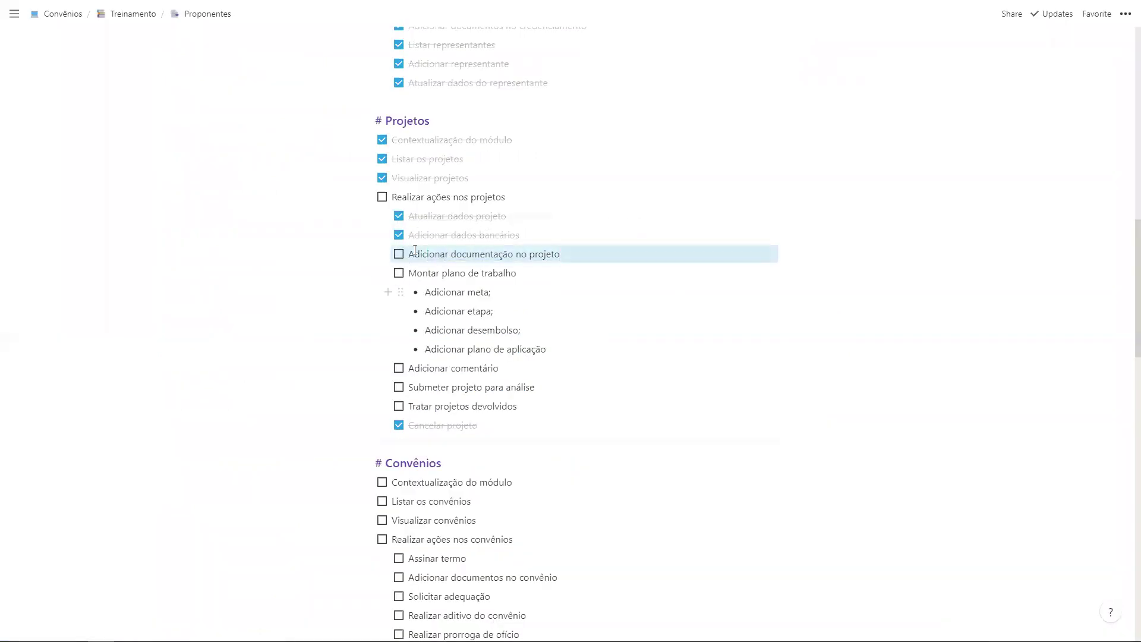
{"action": "left_click", "coordinate": [399, 254]}
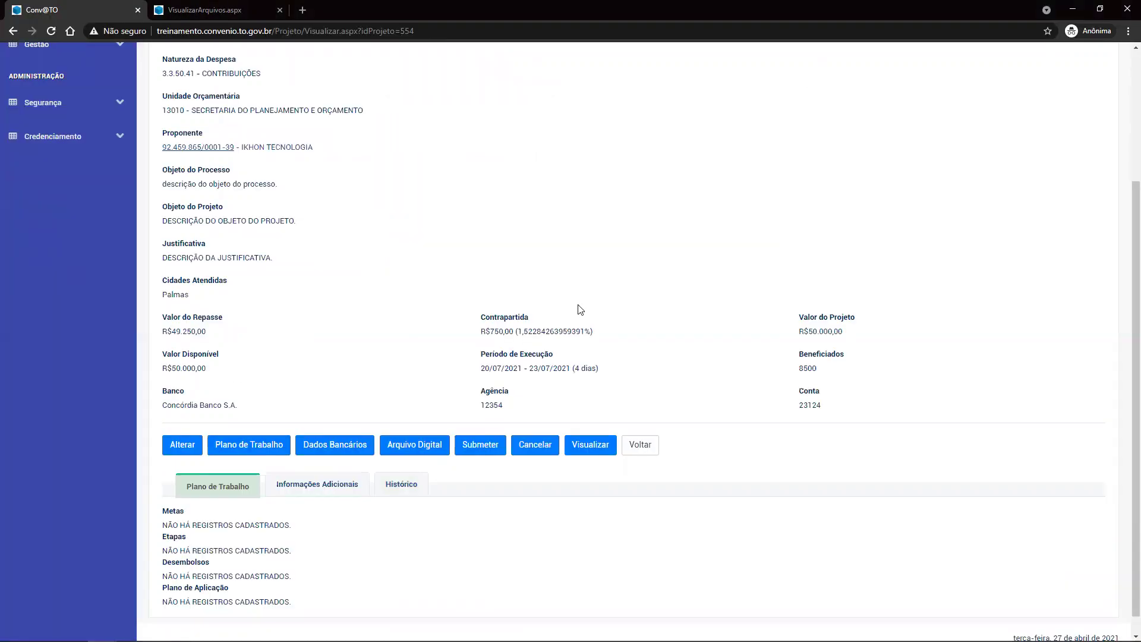
{"action": "left_click", "coordinate": [253, 447]}
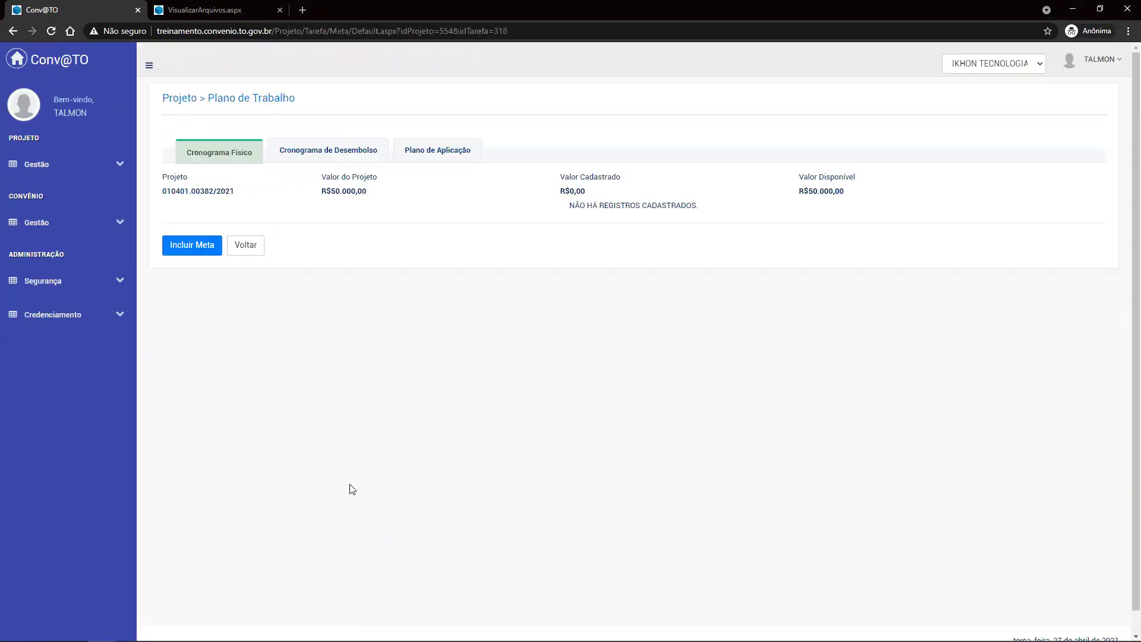
- Start a new work-plan goal with the description DESCRIÇÃO DA META
{"action": "left_click", "coordinate": [303, 151]}
{"action": "left_click", "coordinate": [436, 149]}
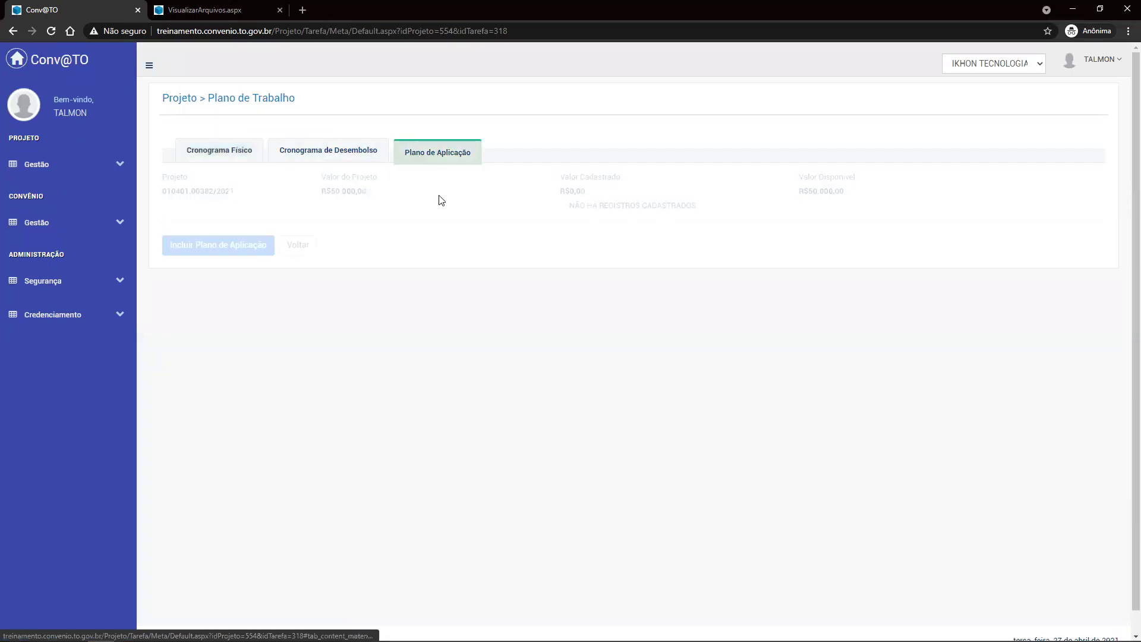
{"action": "left_click", "coordinate": [219, 151]}
{"action": "left_click", "coordinate": [181, 256]}
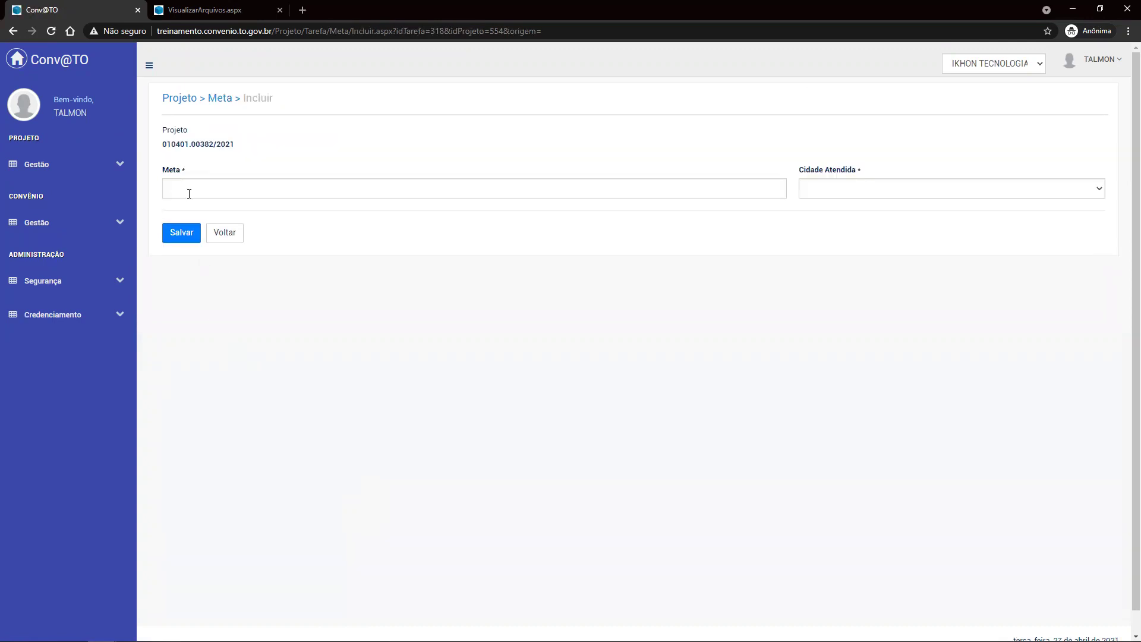
{"action": "type", "text": "DESC"}
{"action": "key", "text": "BackSpace"}
{"action": "type", "text": "SCRIÇÃO DA META"}
- Set the served city to Palmas, save goal 001 and return to the work plan
{"action": "left_click", "coordinate": [891, 189]}
{"action": "left_click", "coordinate": [847, 215]}
{"action": "left_click", "coordinate": [853, 188]}
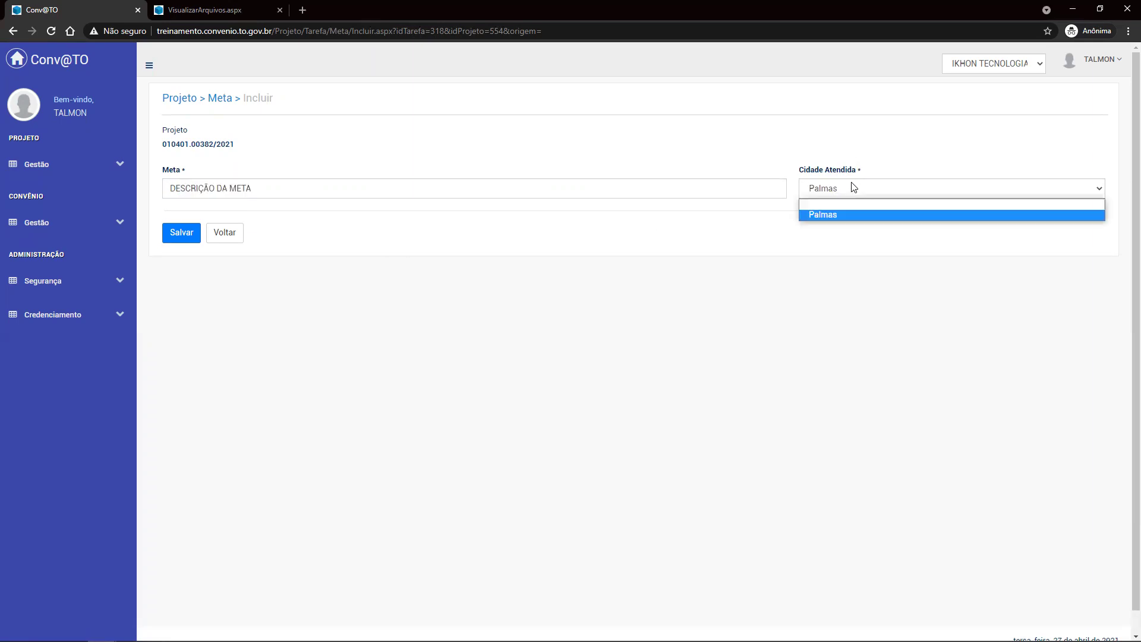
{"action": "left_click", "coordinate": [853, 188]}
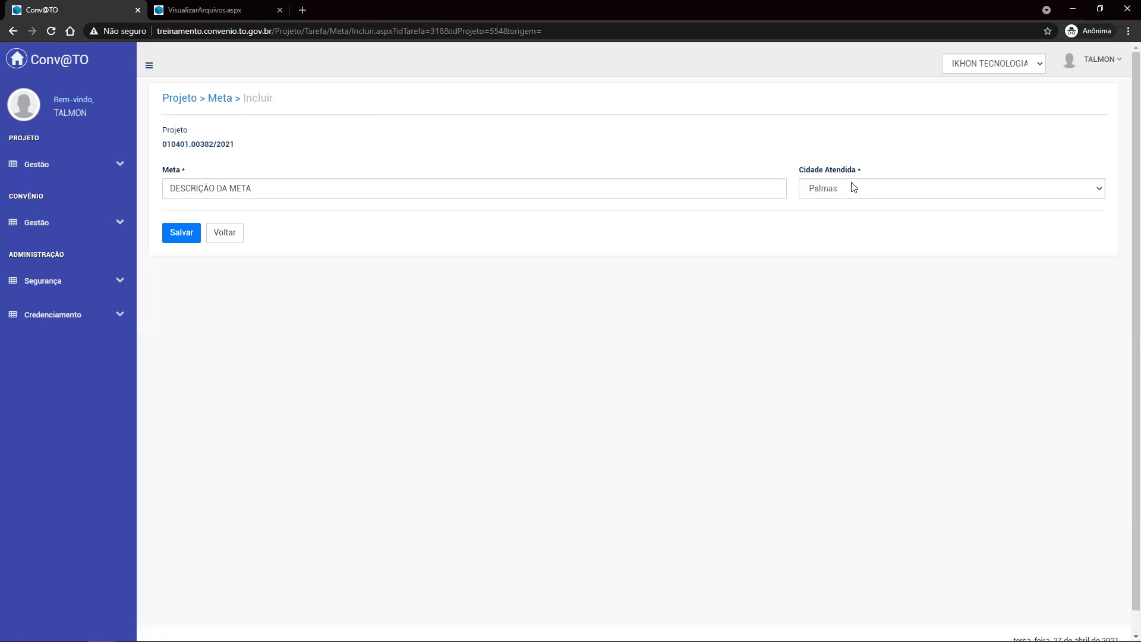
{"action": "left_click", "coordinate": [853, 187]}
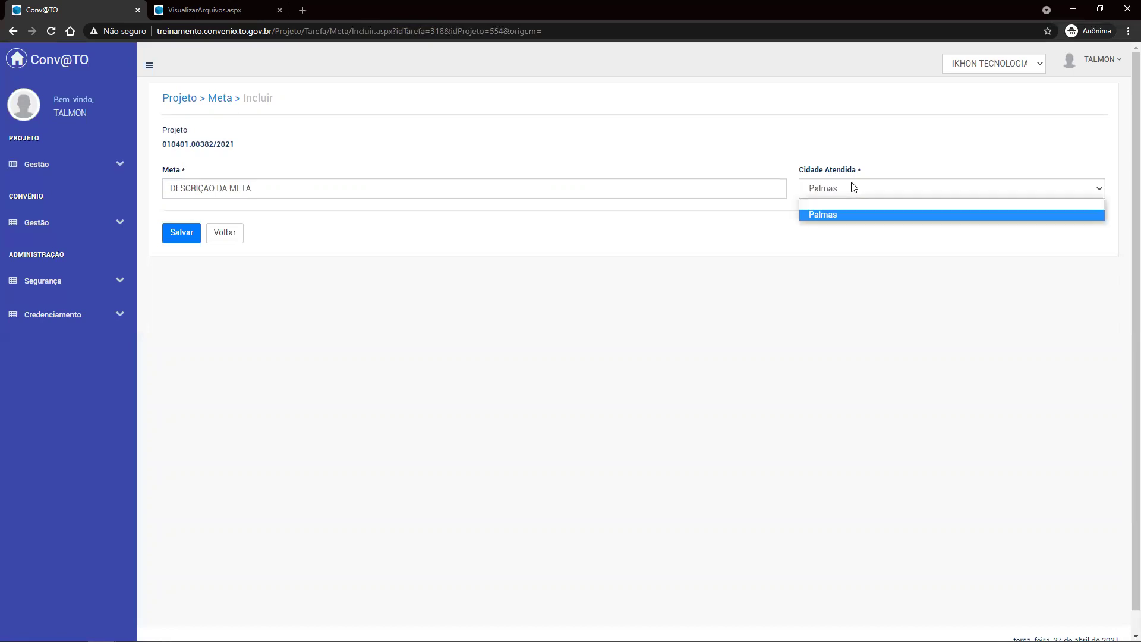
{"action": "left_click", "coordinate": [779, 309]}
{"action": "left_click", "coordinate": [166, 234]}
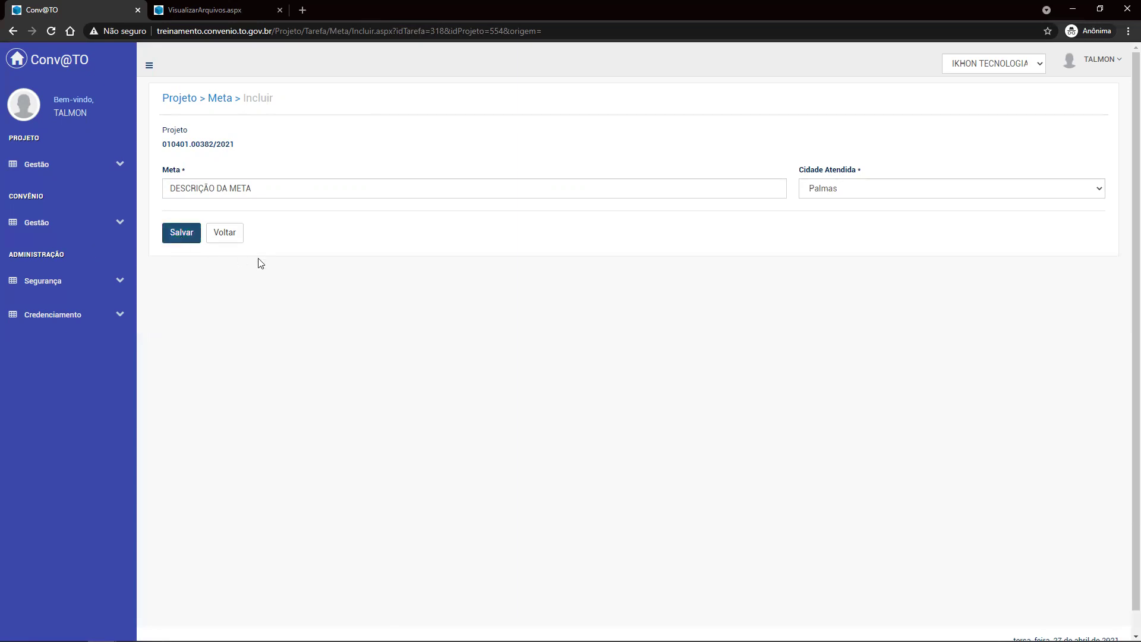
{"action": "left_click", "coordinate": [224, 232]}
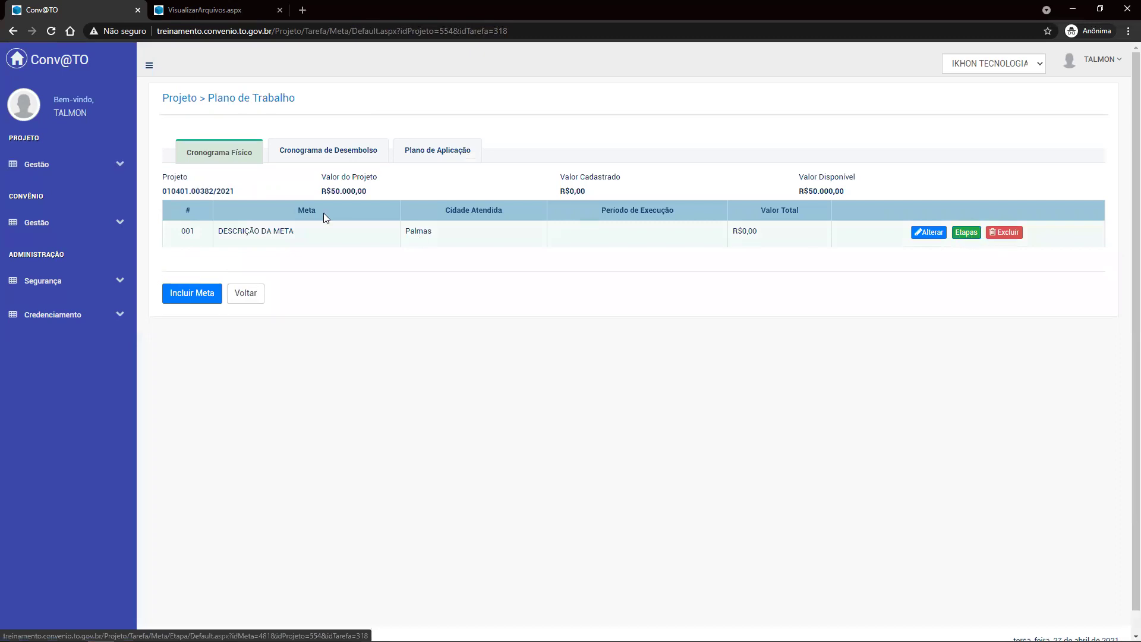
- Start a new stage under goal 001 named ETAPA 1
{"action": "left_click", "coordinate": [966, 233]}
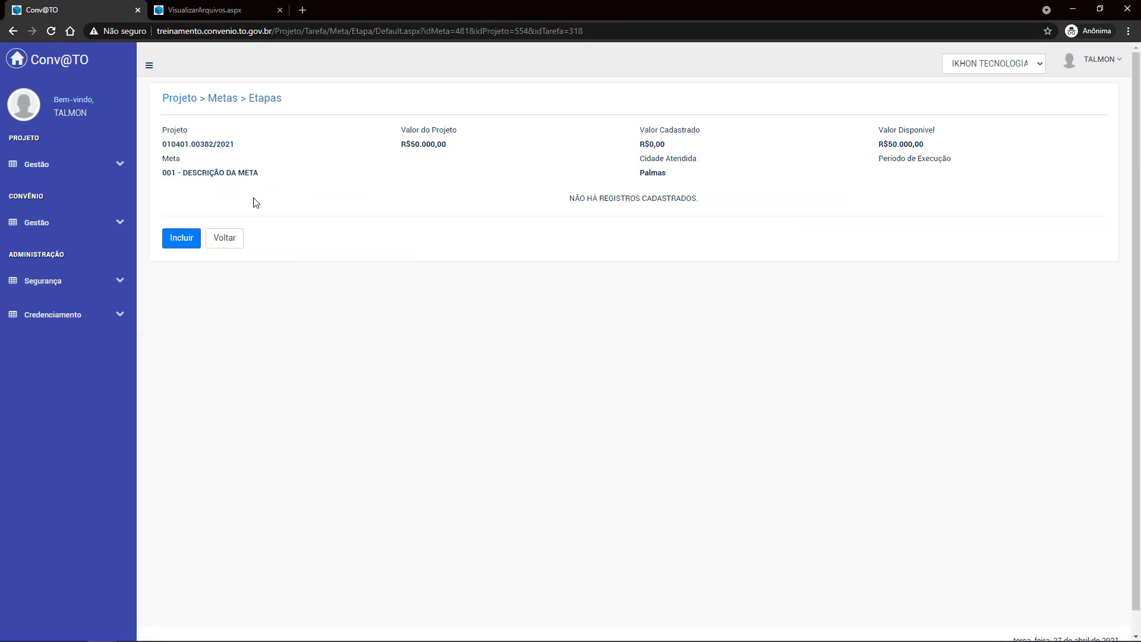
{"action": "left_click", "coordinate": [186, 237]}
{"action": "type", "text": "DESCR"}
{"action": "key", "text": "ctrl+a"}
{"action": "key", "text": "BackSpace"}
{"action": "type", "text": "ETAPA"}
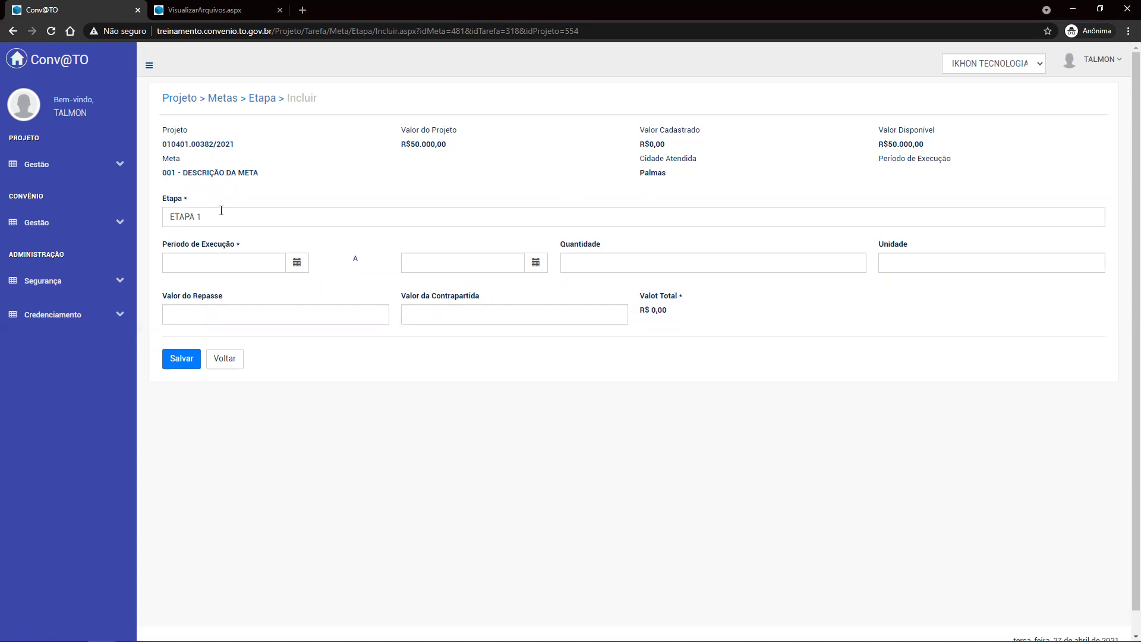
- Check the project's execution period and set the stage period to 20/07/2021–23/07/2021
{"action": "left_click", "coordinate": [190, 252]}
{"action": "left_click", "coordinate": [189, 145]}
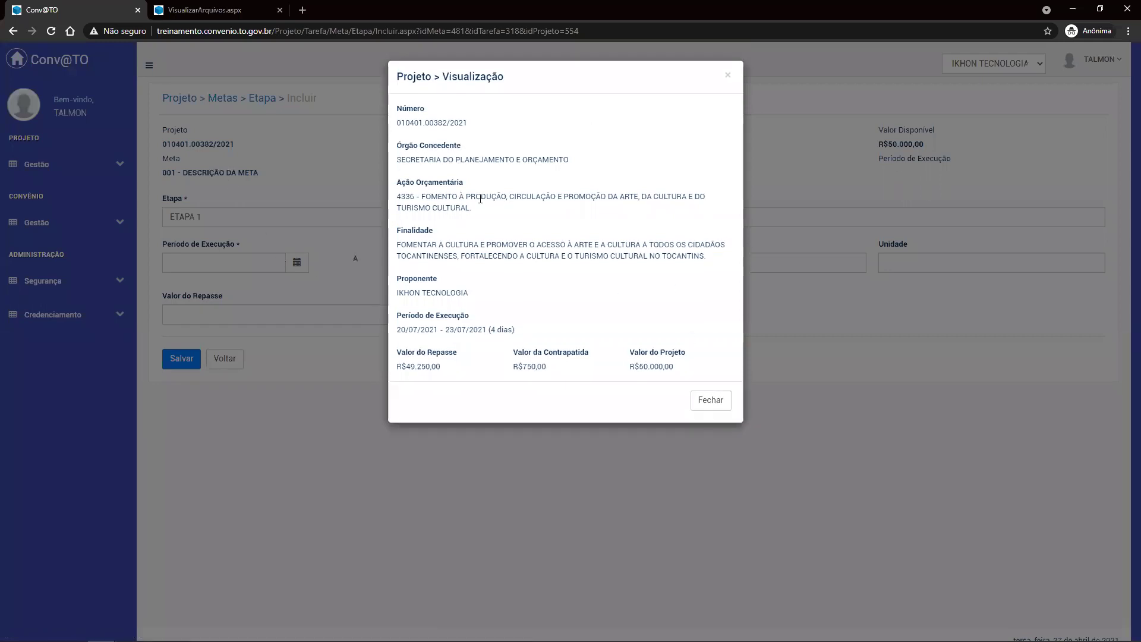
{"action": "left_click_drag", "start_coordinate": [396, 330], "coordinate": [527, 330]}
{"action": "left_click", "coordinate": [415, 338]}
{"action": "left_click_drag", "start_coordinate": [397, 330], "coordinate": [463, 331]}
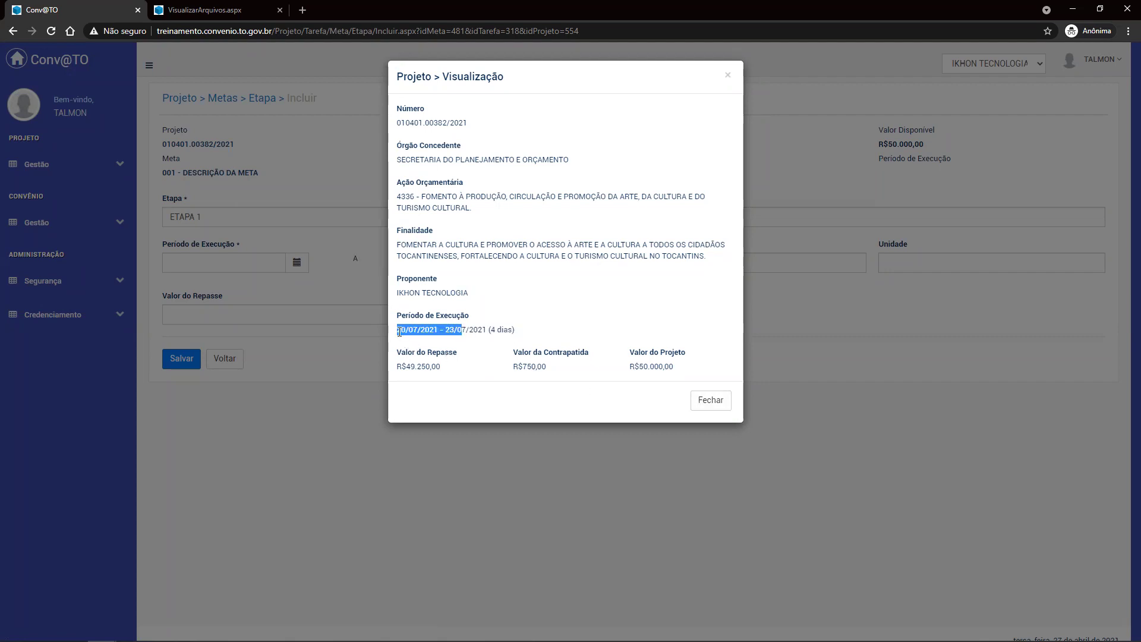
{"action": "left_click", "coordinate": [453, 331]}
{"action": "left_click", "coordinate": [722, 401]}
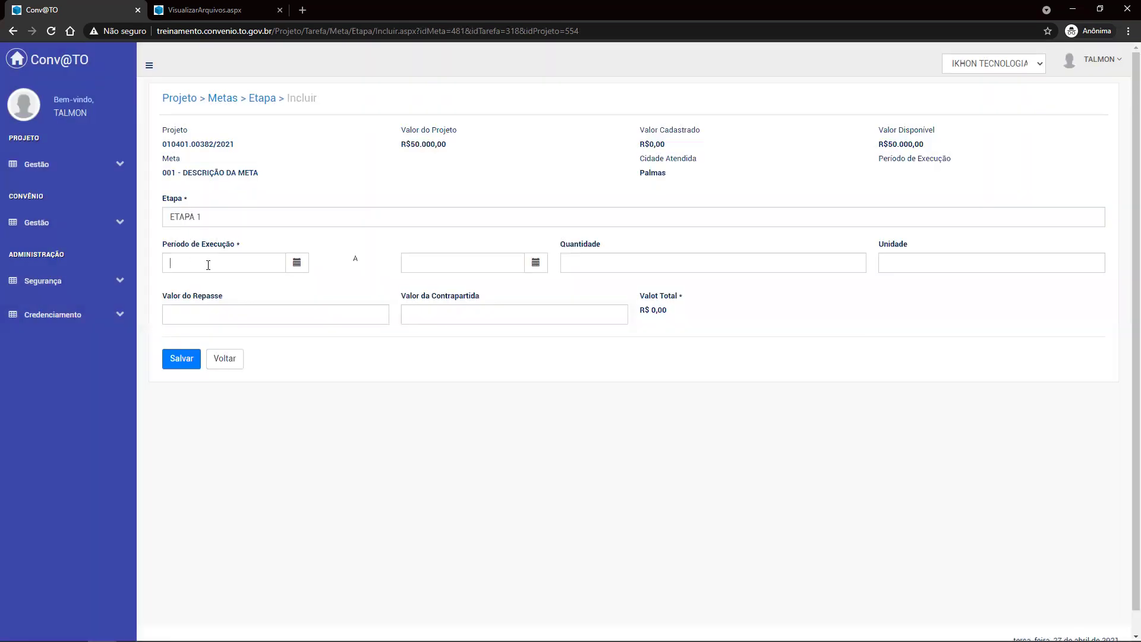
{"action": "left_click", "coordinate": [208, 264]}
{"action": "type", "text": "20"}
{"action": "type", "text": "/07/20"}
{"action": "type", "text": "21"}
{"action": "type", "text": "23/07/21"}
- Set the stage quantity to 1 with unit UN
{"action": "left_click", "coordinate": [628, 265]}
{"action": "type", "text": "12"}
{"action": "key", "text": "BackSpace"}
{"action": "left_click", "coordinate": [922, 267]}
{"action": "type", "text": "UN"}
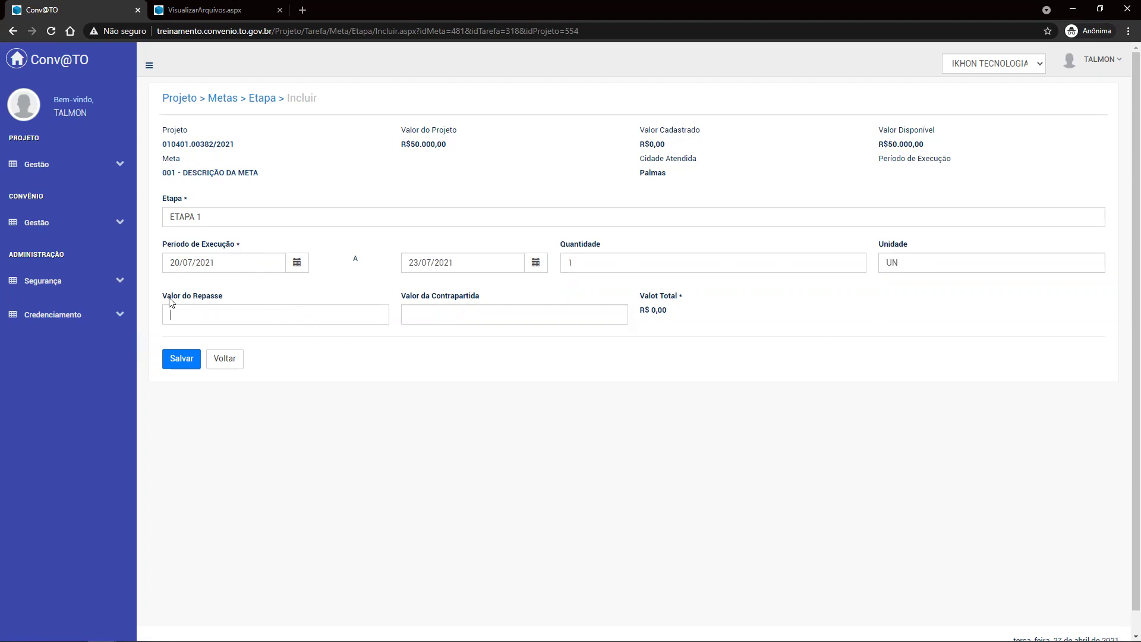
- Enter a R$35.000,00 transfer and R$750,00 counterpart, save ETAPA 1 and return to stages
{"action": "left_click", "coordinate": [221, 145]}
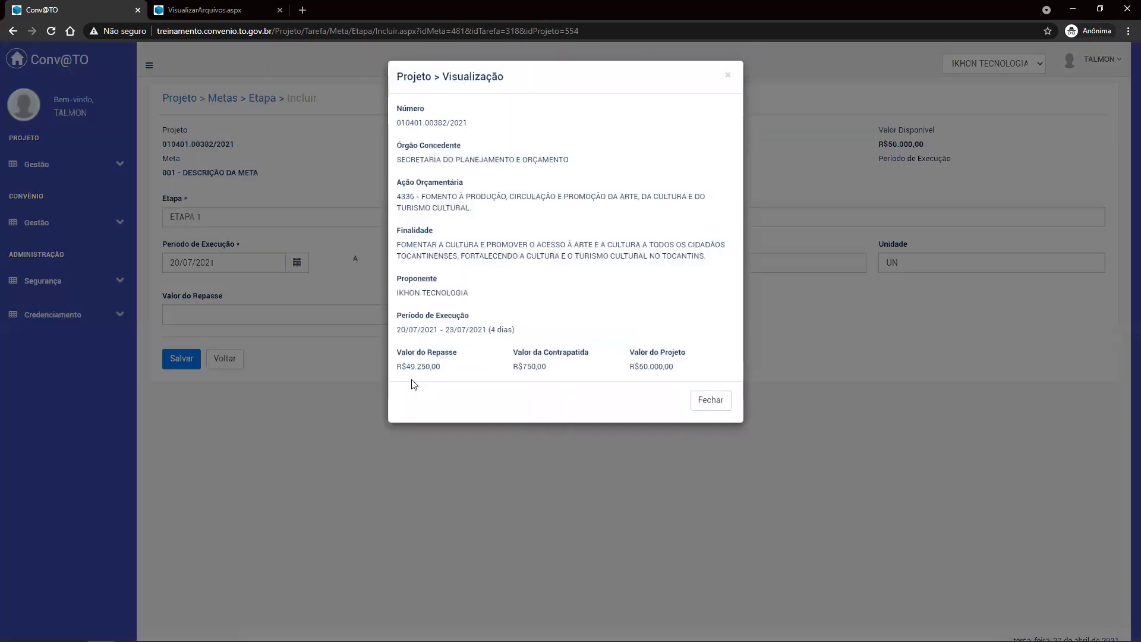
{"action": "left_click_drag", "start_coordinate": [406, 366], "coordinate": [443, 368]}
{"action": "left_click_drag", "start_coordinate": [524, 366], "coordinate": [547, 368]}
{"action": "left_click", "coordinate": [712, 401]}
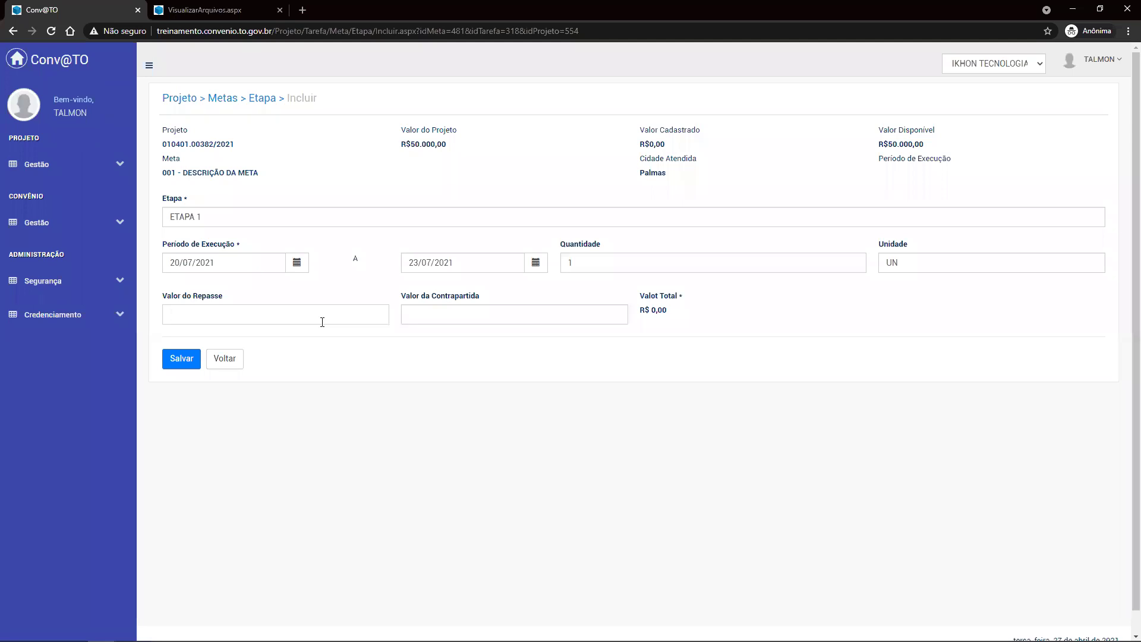
{"action": "left_click", "coordinate": [322, 322]}
{"action": "type", "text": "35.000,00"}
{"action": "key", "text": "Tab"}
{"action": "type", "text": "7,5000"}
{"action": "left_click", "coordinate": [189, 360]}
{"action": "left_click", "coordinate": [221, 358]}
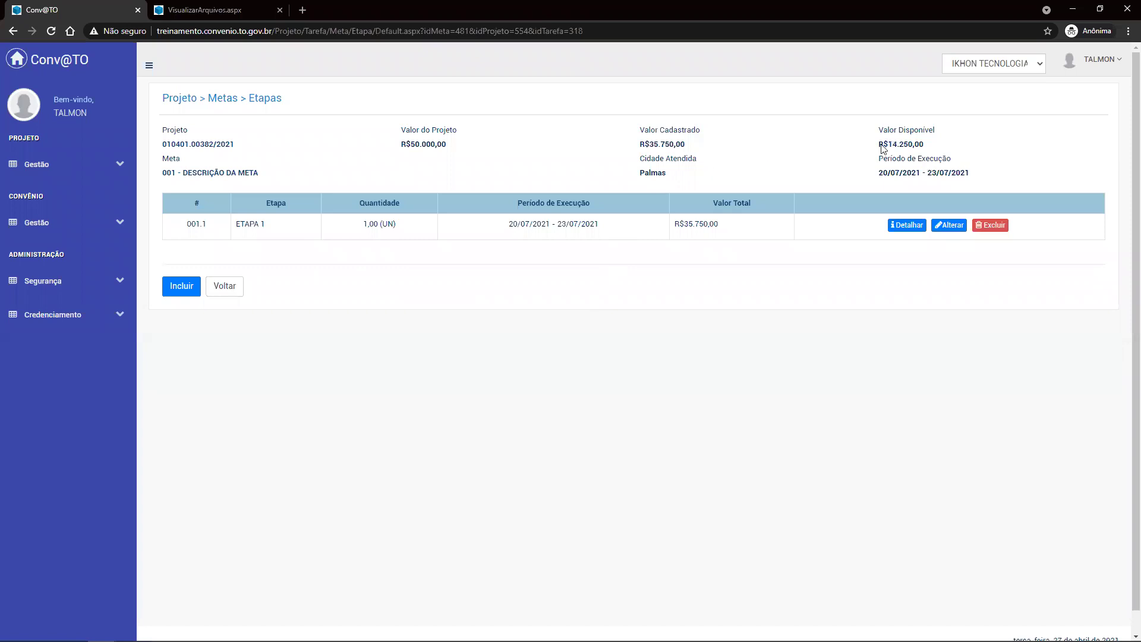
- Note the R$14.250,00 still available and start a stage for 20/07/2021–23/07/2021
{"action": "double_click", "coordinate": [901, 146]}
{"action": "left_click", "coordinate": [805, 367]}
{"action": "left_click", "coordinate": [176, 288]}
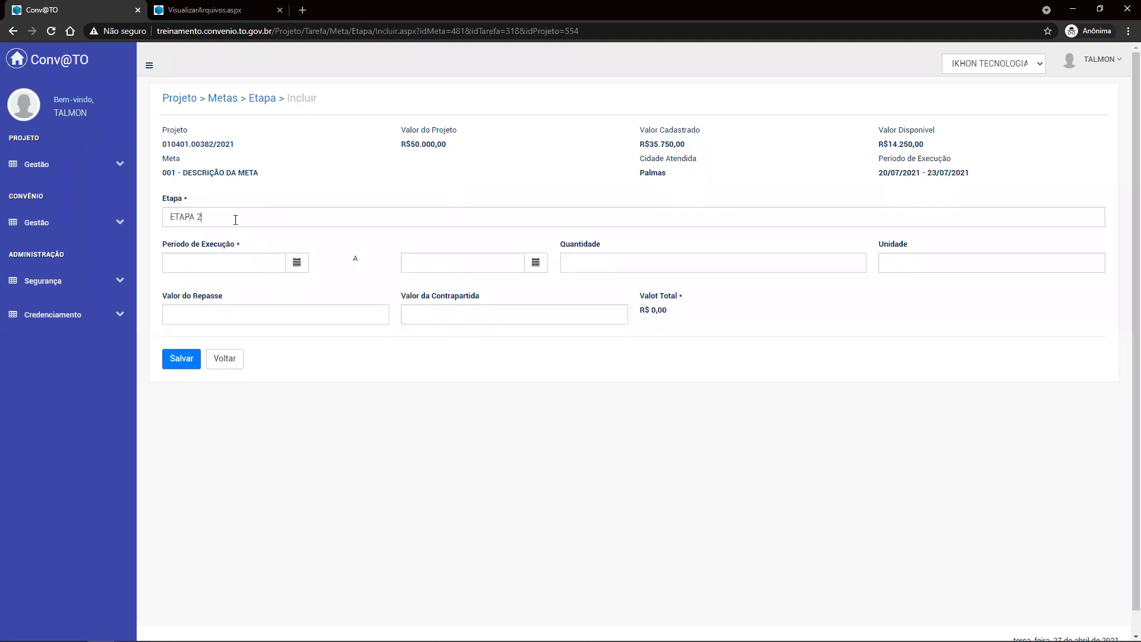
{"action": "type", "text": "0072021"}
{"action": "type", "text": "23/07/2021"}
{"action": "key", "text": "Tab"}
- Enter a R$14.250,00 transfer with a counterpart amount and try saving ETAPA 2
{"action": "left_click", "coordinate": [219, 303]}
{"action": "type", "text": "14,25000"}
{"action": "left_click", "coordinate": [451, 311]}
{"action": "type", "text": "00,00"}
{"action": "key", "text": "ctrl+a"}
{"action": "key", "text": "BackSpace"}
{"action": "type", "text": "5000"}
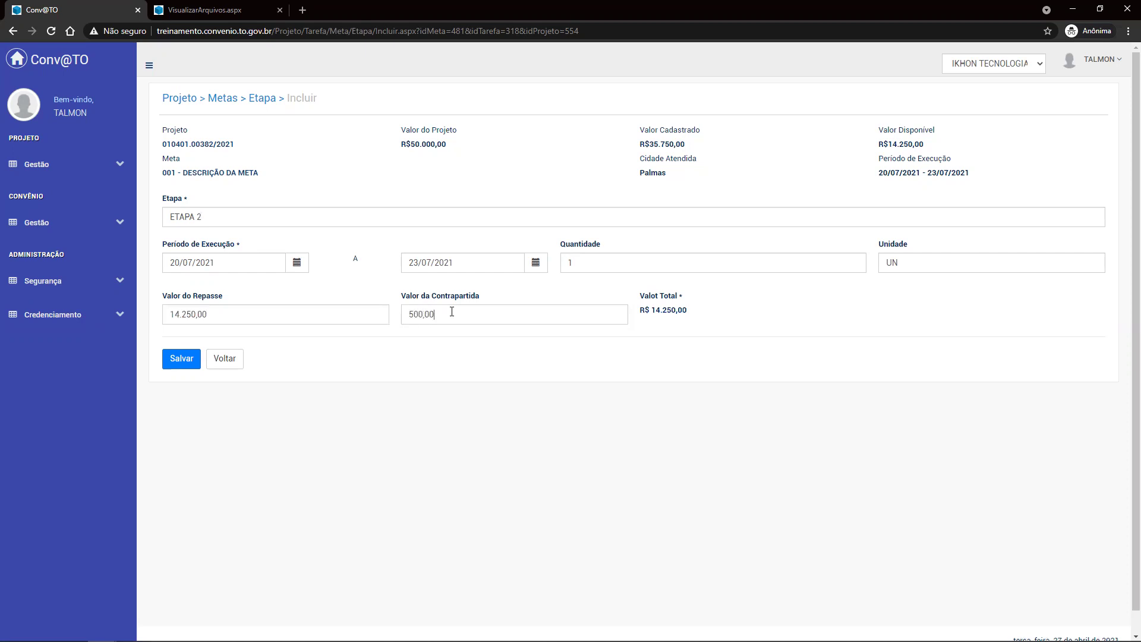
{"action": "left_click", "coordinate": [182, 359]}
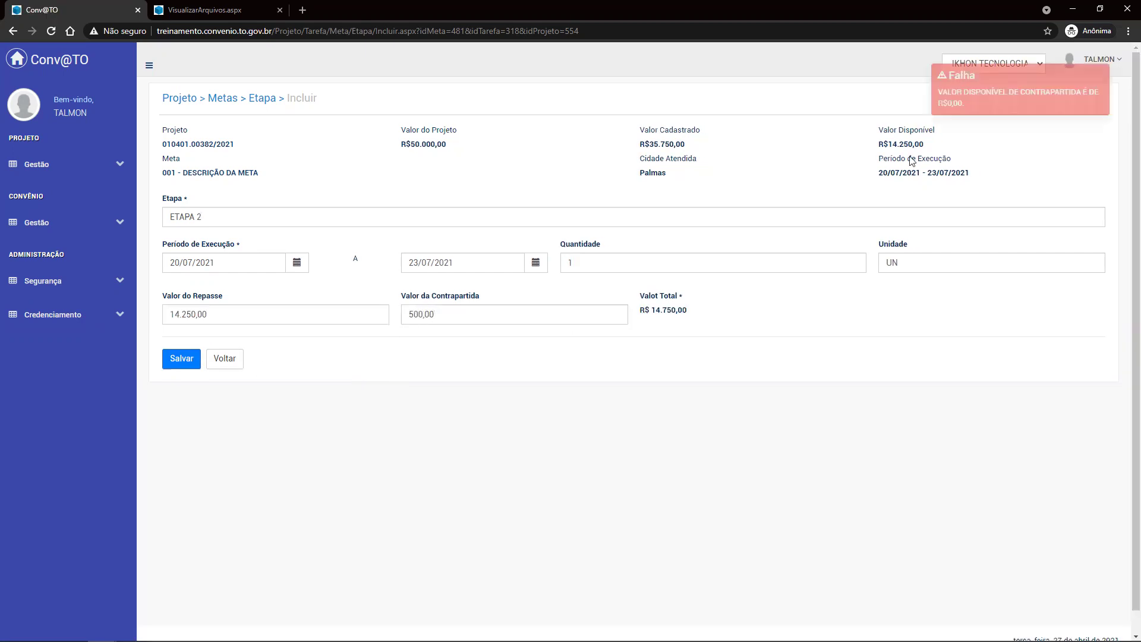
- After the Falha error, set the counterpart to 0,00 and save ETAPA 2
{"action": "left_click_drag", "start_coordinate": [950, 91], "coordinate": [1063, 91]}
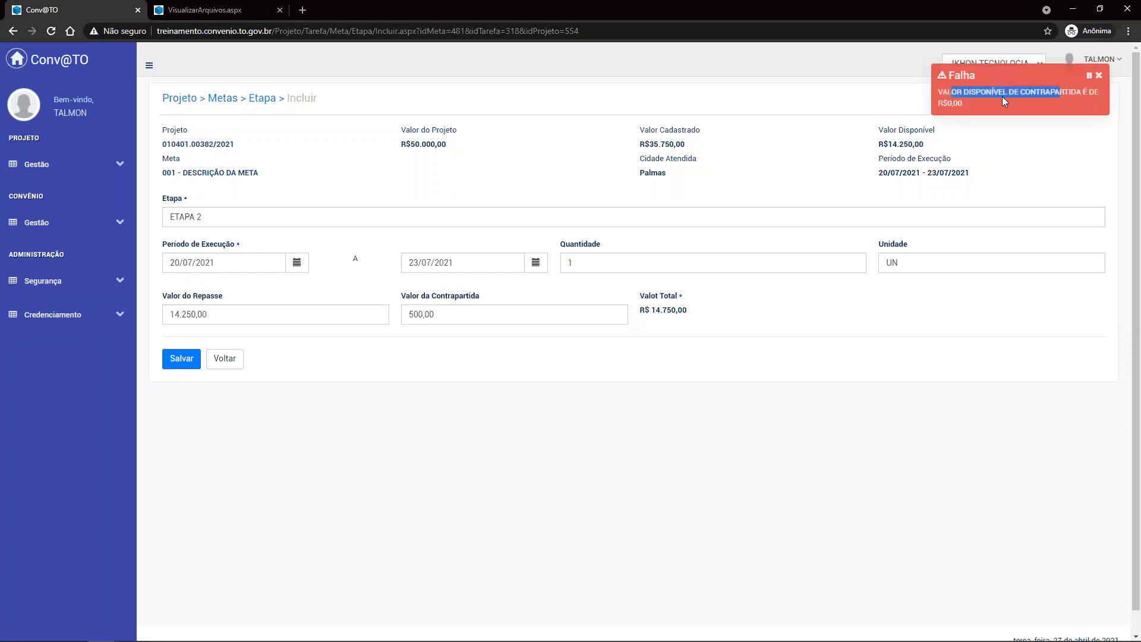
{"action": "double_click", "coordinate": [954, 103]}
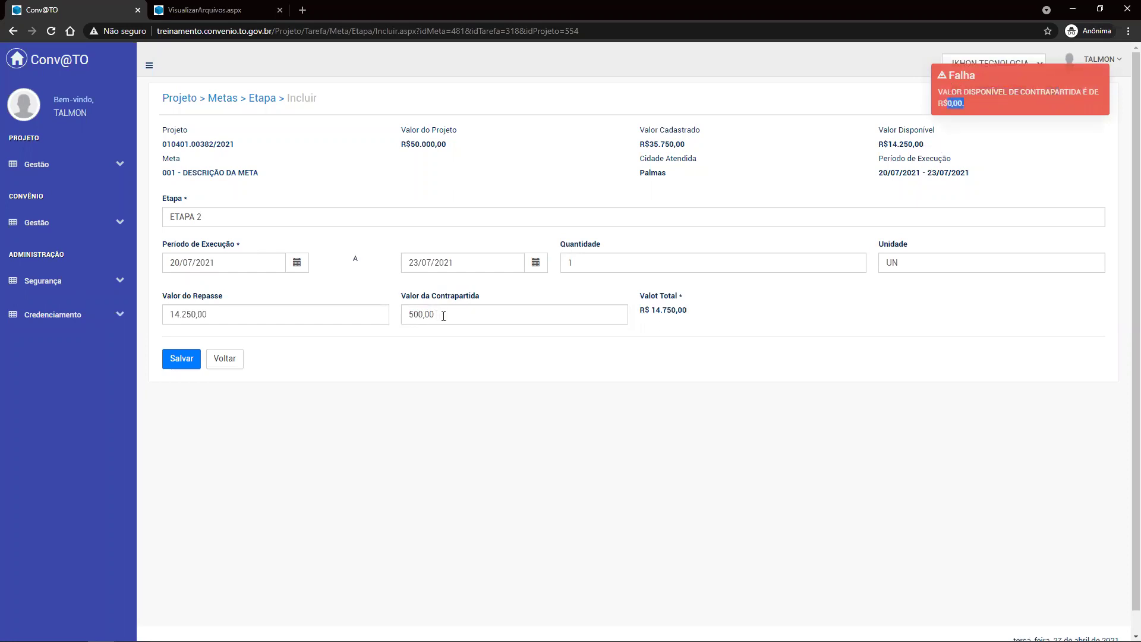
{"action": "left_click", "coordinate": [1098, 75]}
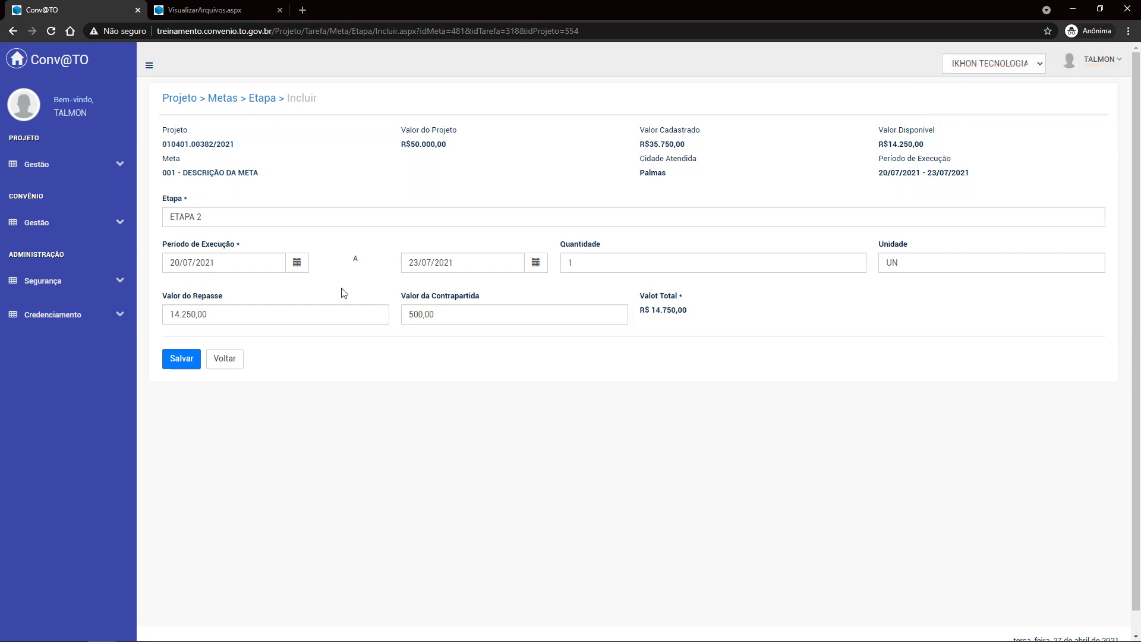
{"action": "left_click_drag", "start_coordinate": [451, 307], "coordinate": [391, 323]}
{"action": "left_click_drag", "start_coordinate": [448, 315], "coordinate": [354, 302]}
{"action": "type", "text": "00"}
{"action": "left_click", "coordinate": [368, 357]}
{"action": "left_click_drag", "start_coordinate": [411, 313], "coordinate": [416, 357]}
{"action": "left_click", "coordinate": [181, 358]}
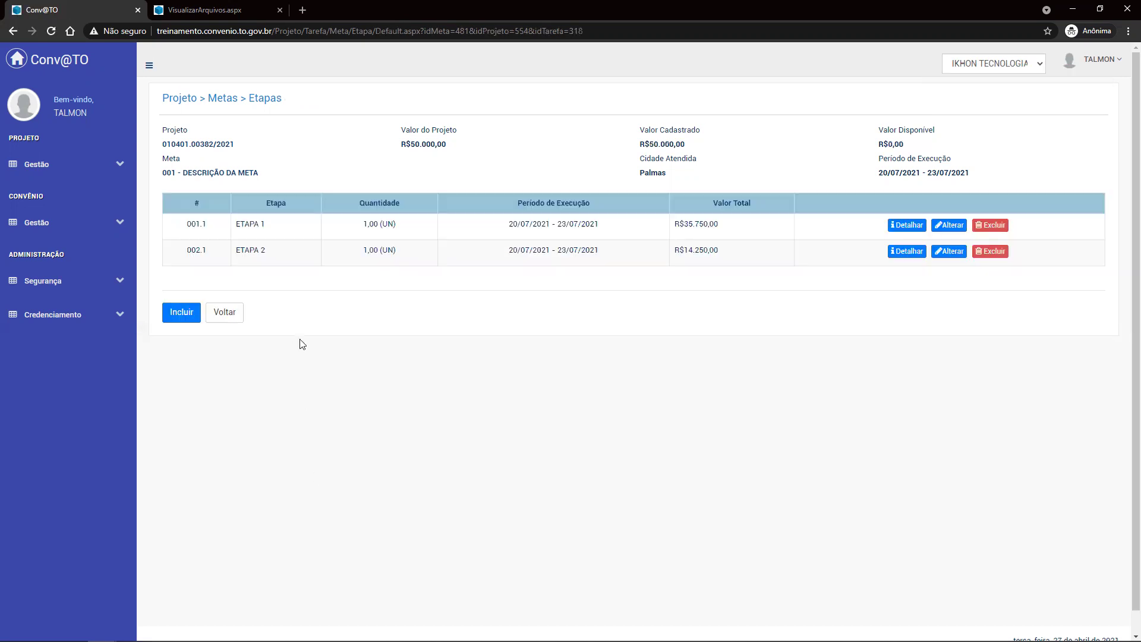
- Verify the R$50.000,00 registered total, ETAPA 1 details and R$0,00 available
{"action": "mouse_move", "coordinate": [167, 156]}
{"action": "left_mouse_down"}
{"action": "mouse_move", "coordinate": [198, 162]}
{"action": "mouse_move", "coordinate": [184, 166]}
{"action": "left_mouse_up"}
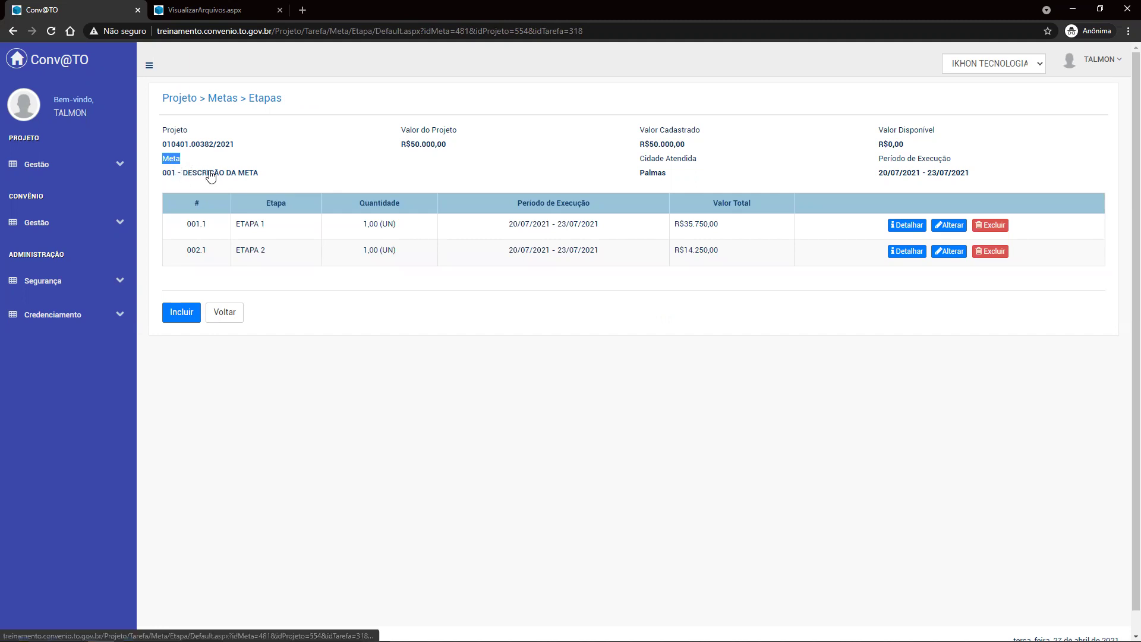
{"action": "left_click", "coordinate": [306, 331]}
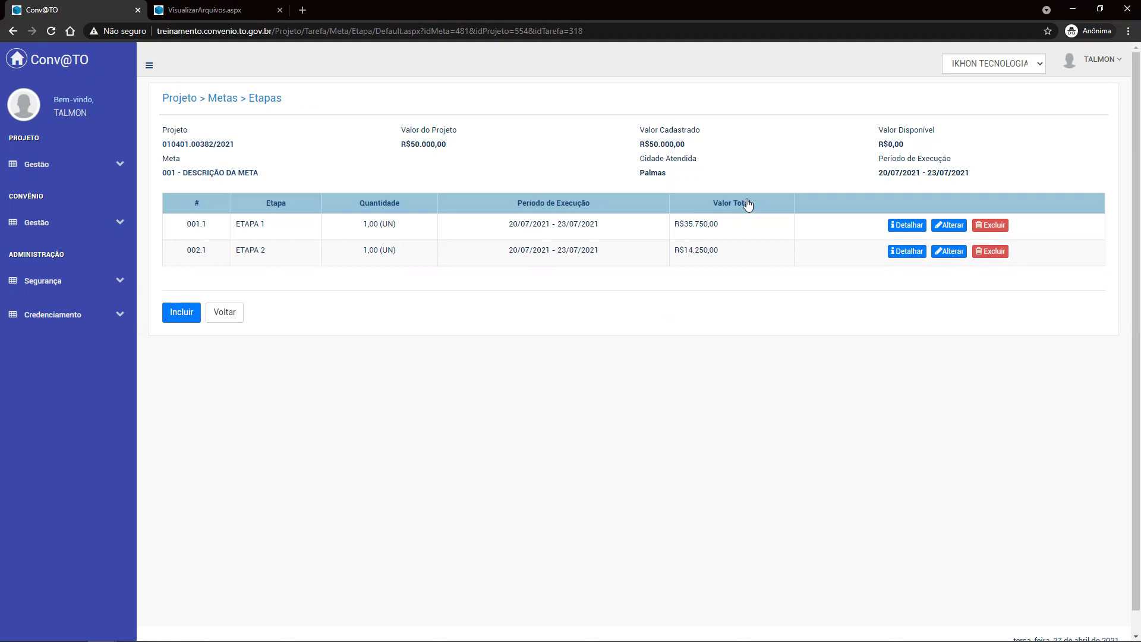
{"action": "double_click", "coordinate": [667, 145]}
{"action": "left_click", "coordinate": [607, 386]}
{"action": "left_click", "coordinate": [917, 227]}
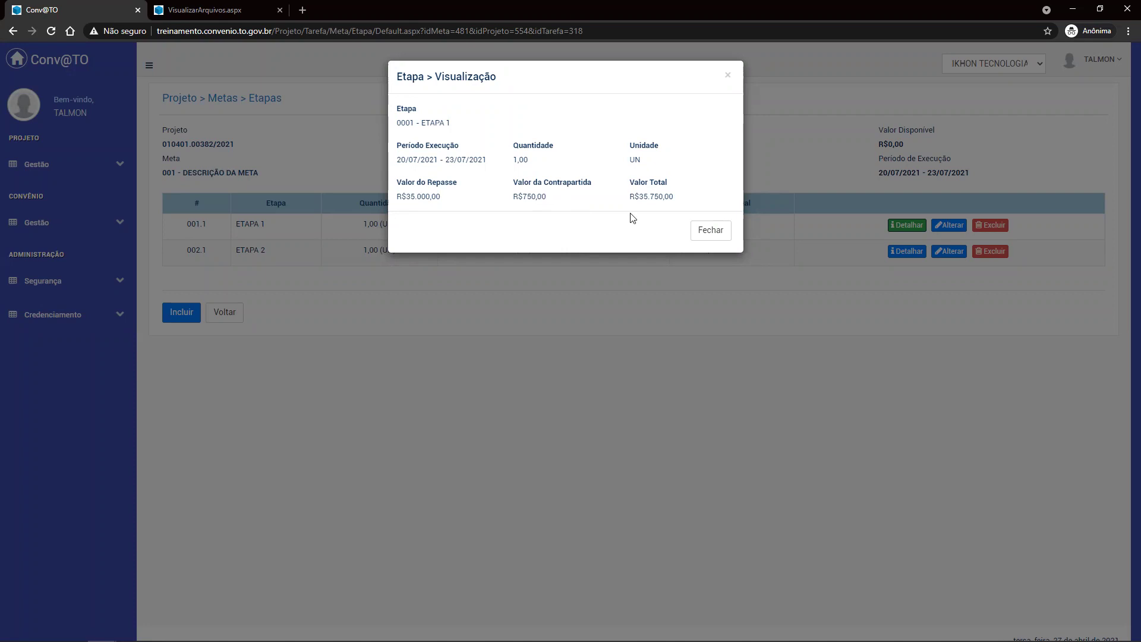
{"action": "left_click", "coordinate": [720, 230]}
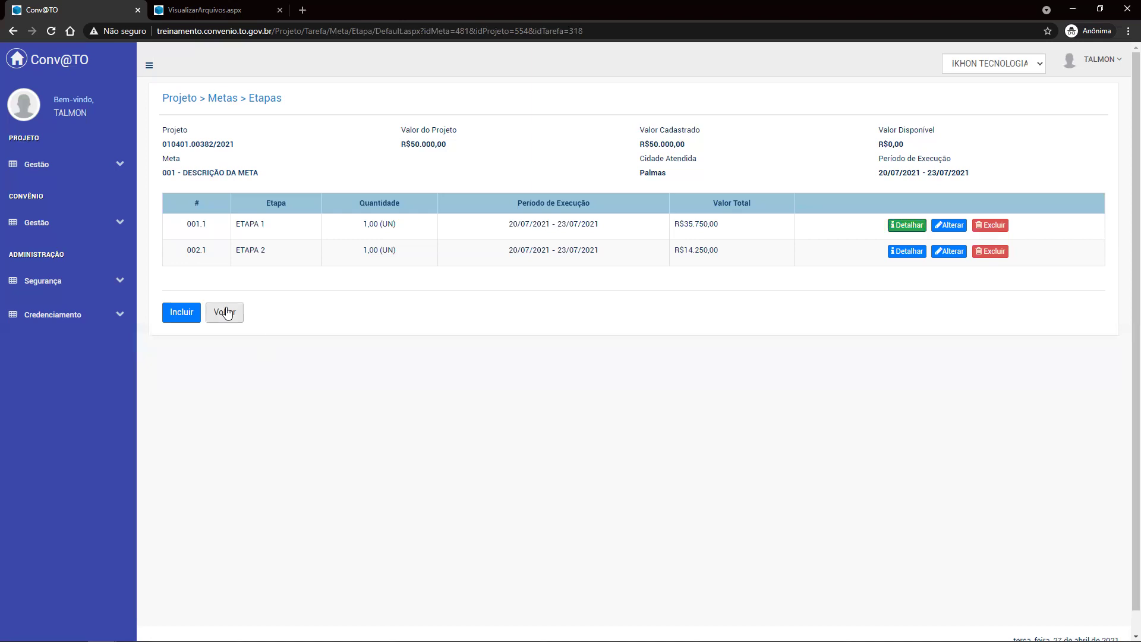
{"action": "left_click_drag", "start_coordinate": [879, 144], "coordinate": [906, 144]}
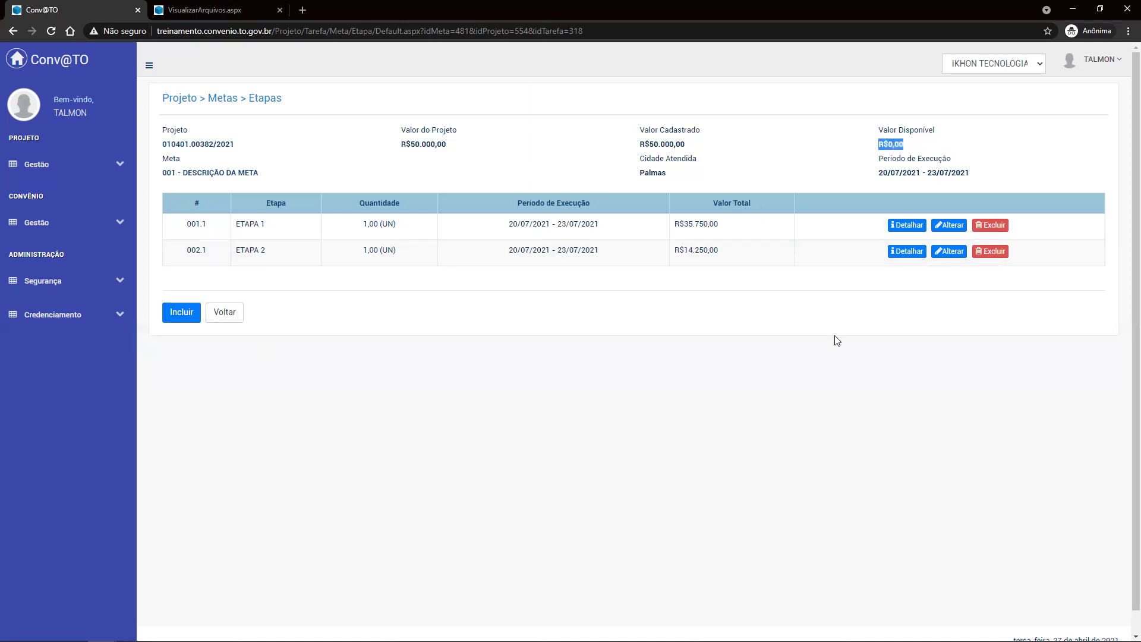
- Open a new stage form, abandon it, and return to the Plano de Trabalho goal list
{"action": "left_click", "coordinate": [188, 318]}
{"action": "left_click", "coordinate": [189, 317]}
{"action": "left_click_drag", "start_coordinate": [171, 296], "coordinate": [247, 302]}
{"action": "left_click", "coordinate": [417, 292]}
{"action": "left_click_drag", "start_coordinate": [423, 296], "coordinate": [499, 295]}
{"action": "left_click", "coordinate": [414, 368]}
{"action": "left_click", "coordinate": [223, 358]}
{"action": "left_click", "coordinate": [230, 314]}
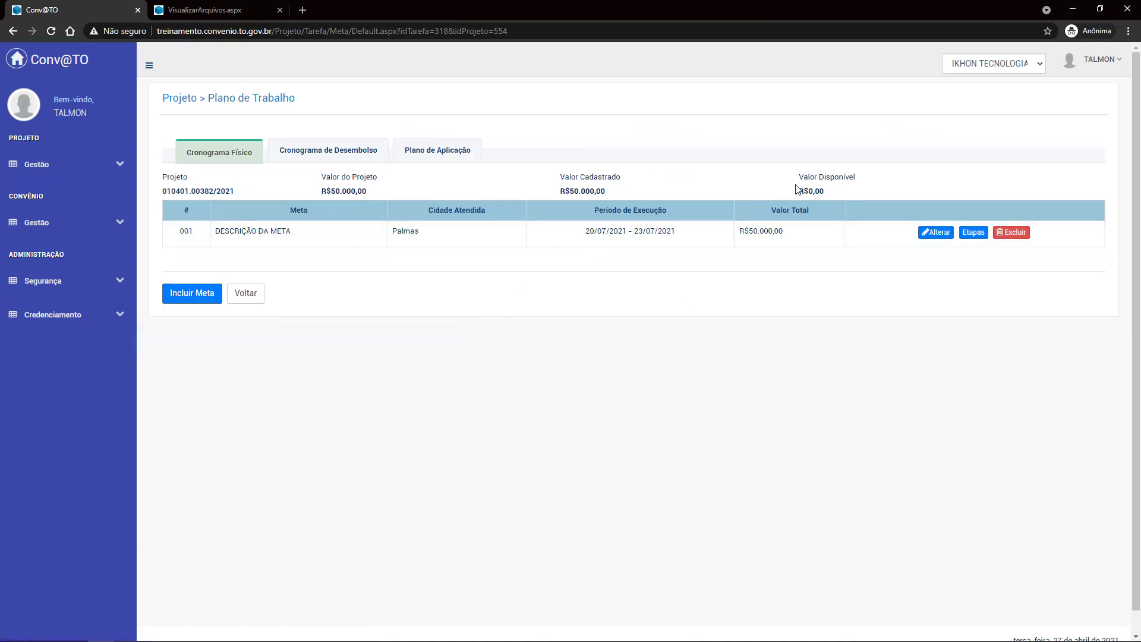
- Start a CONCEDENTE disbursement for goal DESCRIÇÃO DA META in JULHO 2021
{"action": "left_click", "coordinate": [822, 291]}
{"action": "left_click", "coordinate": [320, 153]}
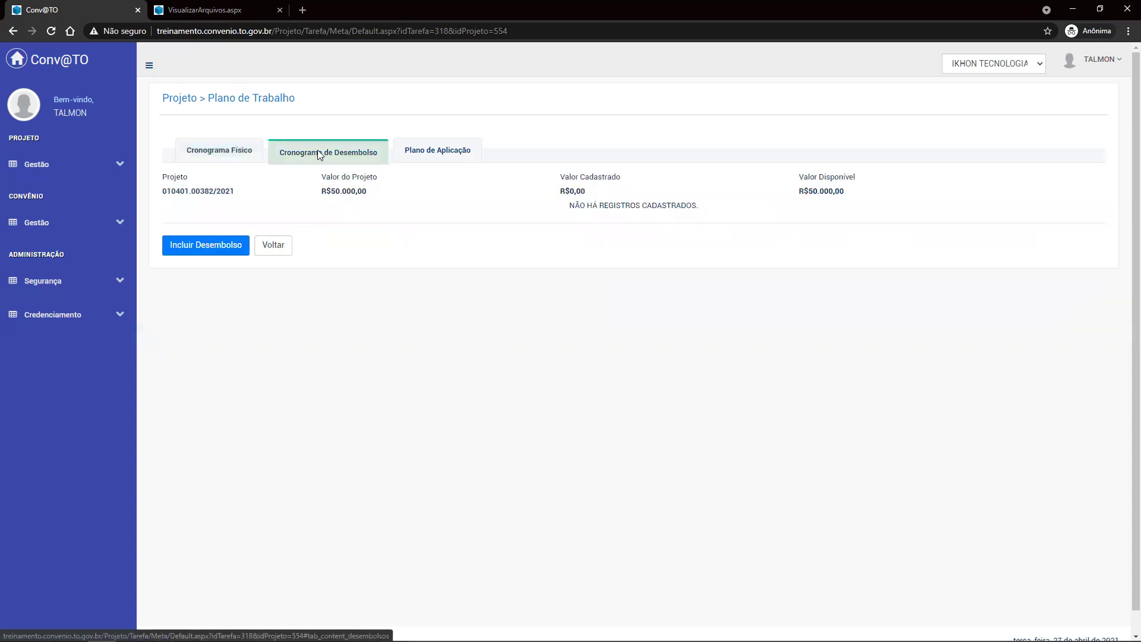
{"action": "left_click", "coordinate": [229, 245]}
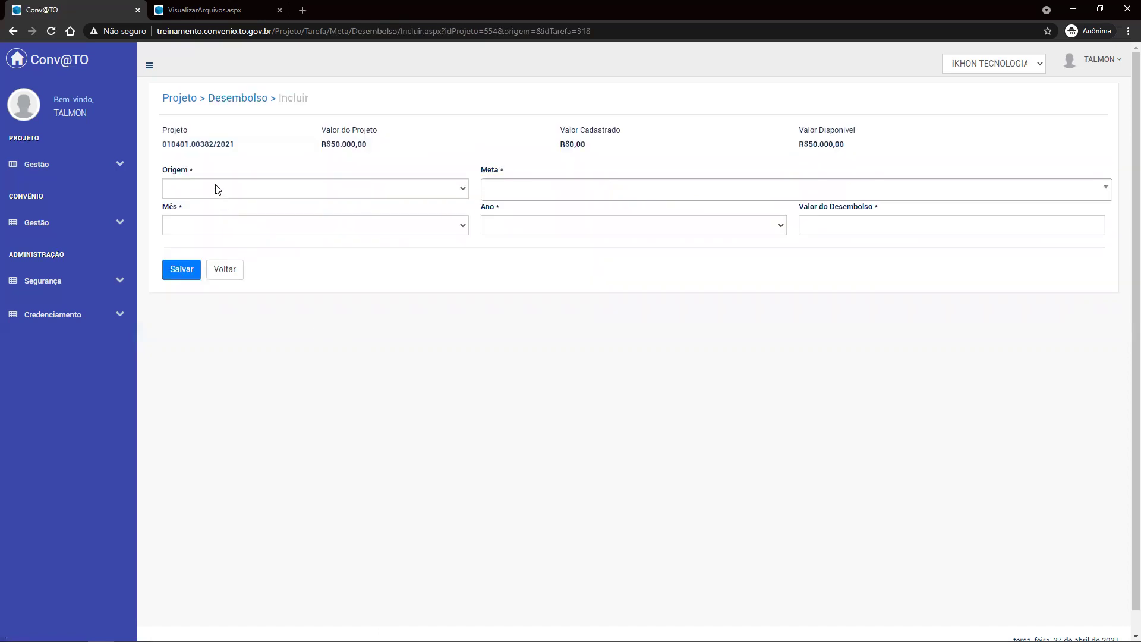
{"action": "left_click", "coordinate": [218, 189]}
{"action": "left_click", "coordinate": [214, 214]}
{"action": "left_click", "coordinate": [509, 196]}
{"action": "left_click", "coordinate": [509, 238]}
{"action": "left_click", "coordinate": [205, 230]}
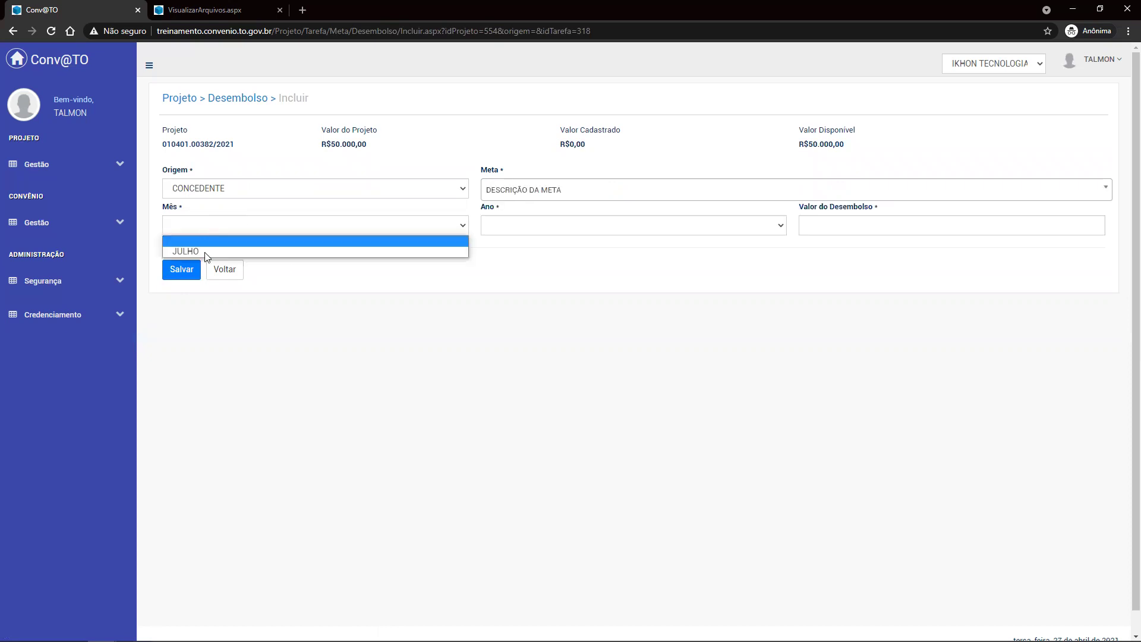
{"action": "left_click", "coordinate": [205, 252]}
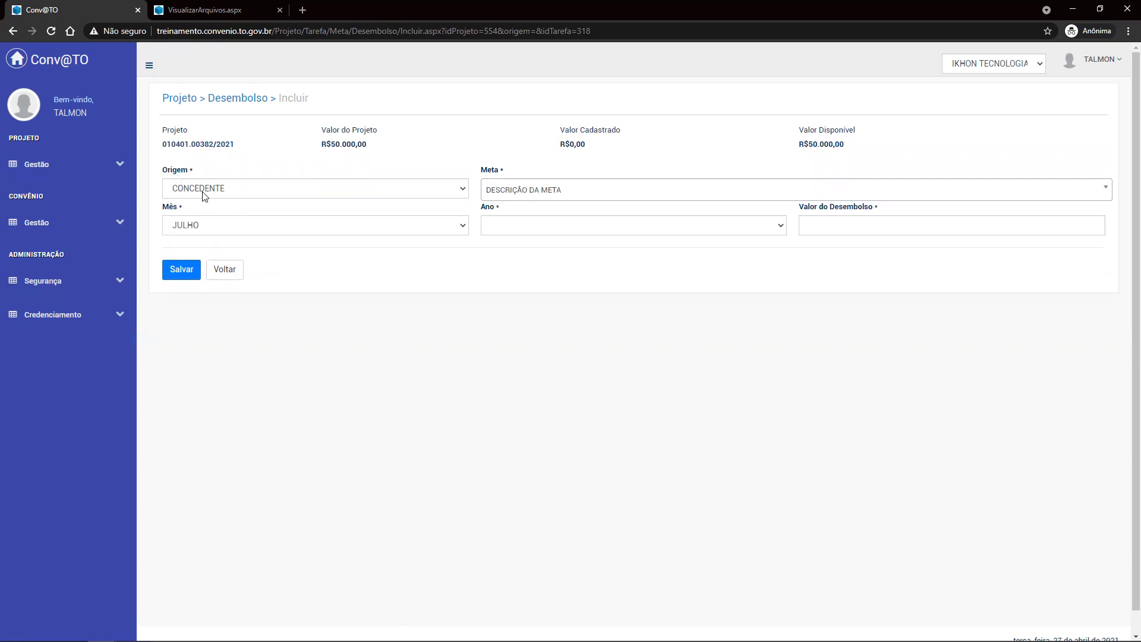
{"action": "left_click", "coordinate": [558, 226]}
{"action": "left_click", "coordinate": [554, 250]}
{"action": "left_click", "coordinate": [592, 190]}
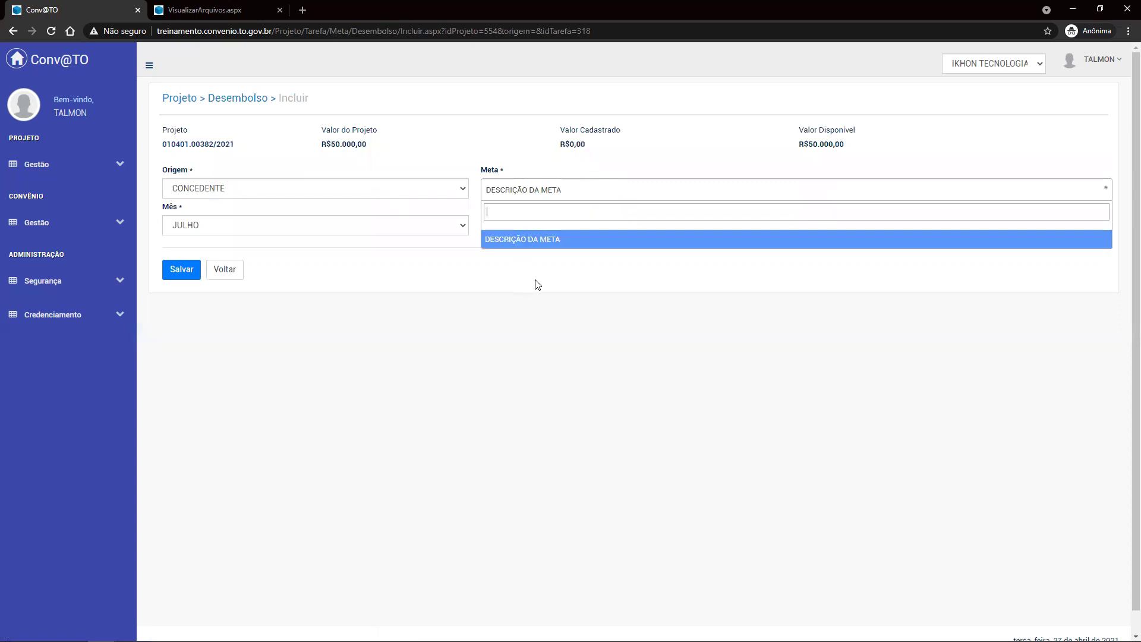
{"action": "left_click", "coordinate": [533, 189]}
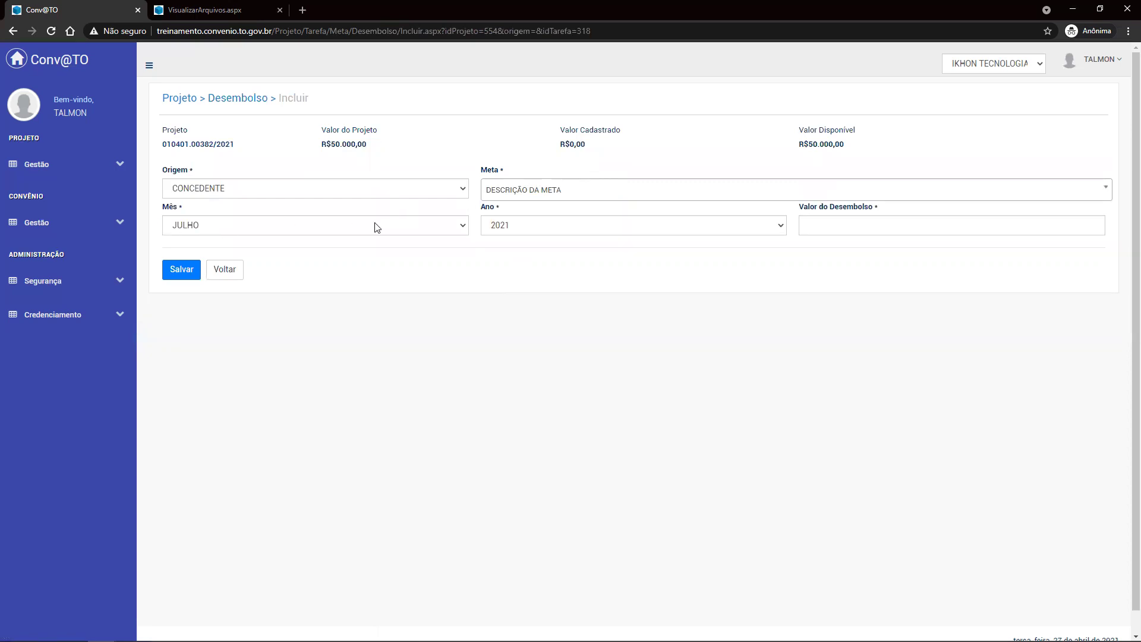
{"action": "left_click", "coordinate": [214, 230]}
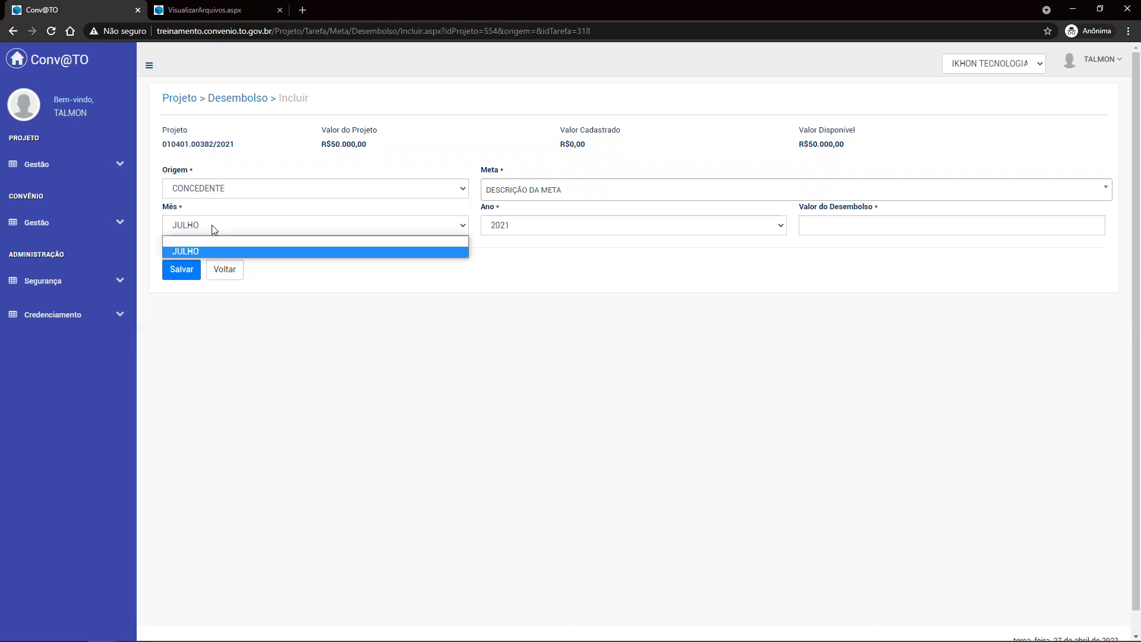
{"action": "left_click", "coordinate": [214, 230]}
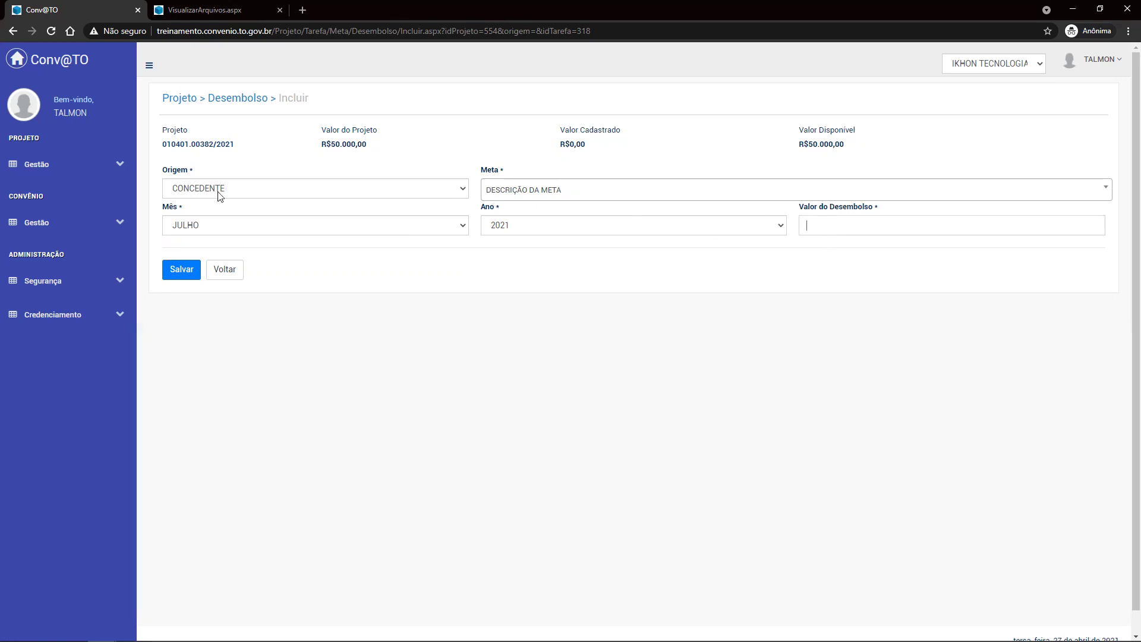
- Check the project's transfer amount and save the CONCEDENTE disbursement of 49.250,00
{"action": "left_click_drag", "start_coordinate": [798, 144], "coordinate": [900, 149]}
{"action": "left_click", "coordinate": [880, 220]}
{"action": "left_click", "coordinate": [196, 146]}
{"action": "left_click_drag", "start_coordinate": [401, 366], "coordinate": [440, 366]}
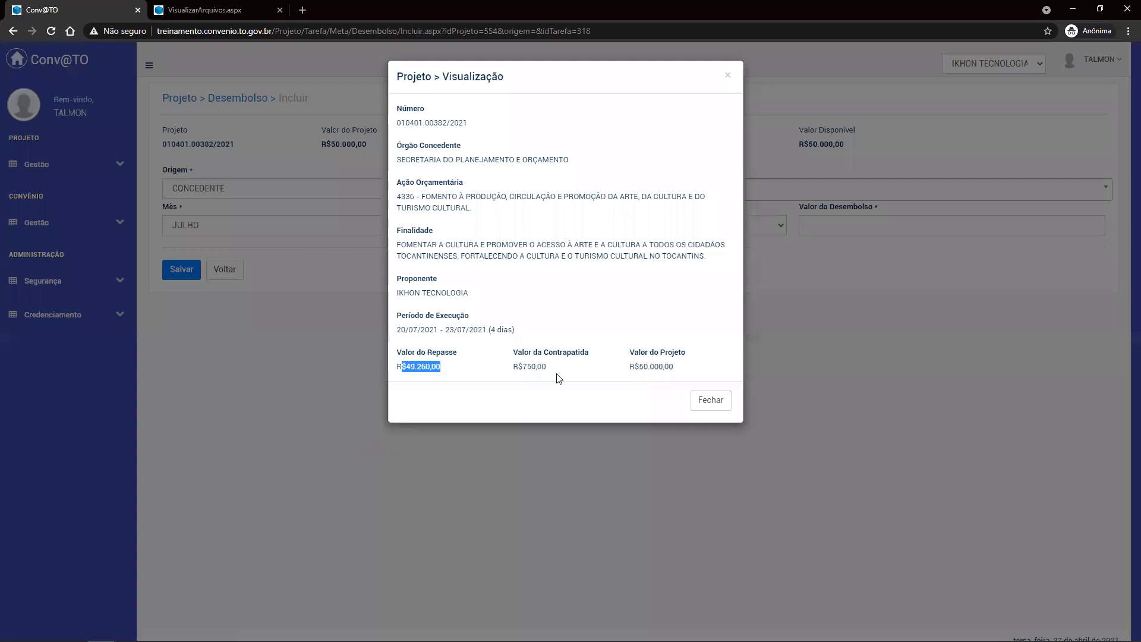
{"action": "left_click", "coordinate": [711, 399]}
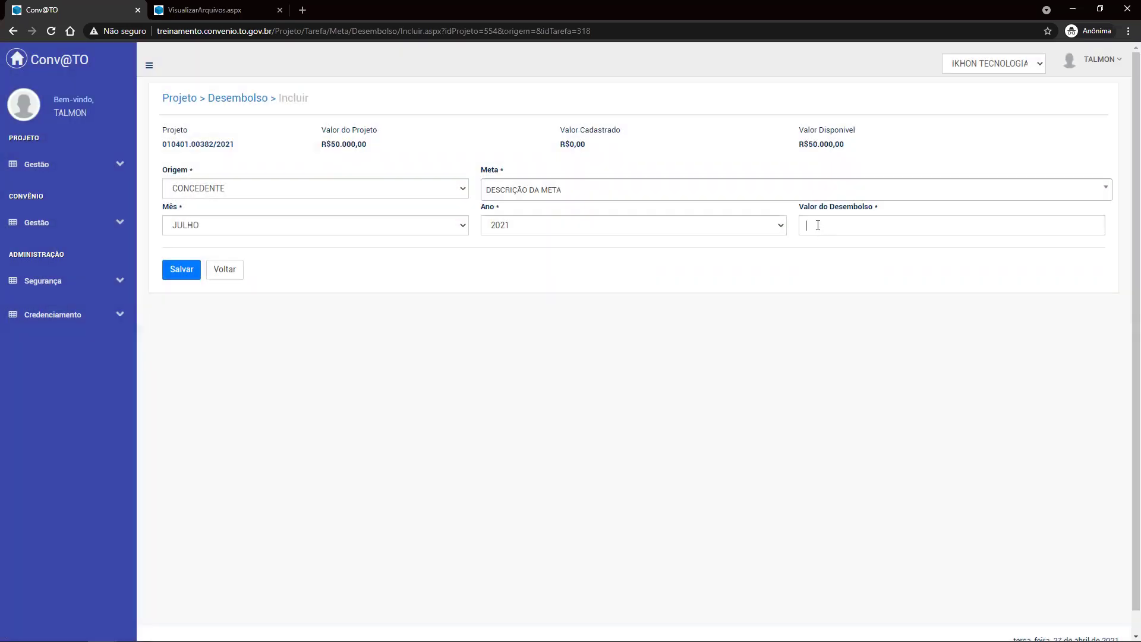
{"action": "left_click", "coordinate": [818, 225]}
{"action": "type", "text": "49.250,00"}
{"action": "left_click", "coordinate": [180, 269]}
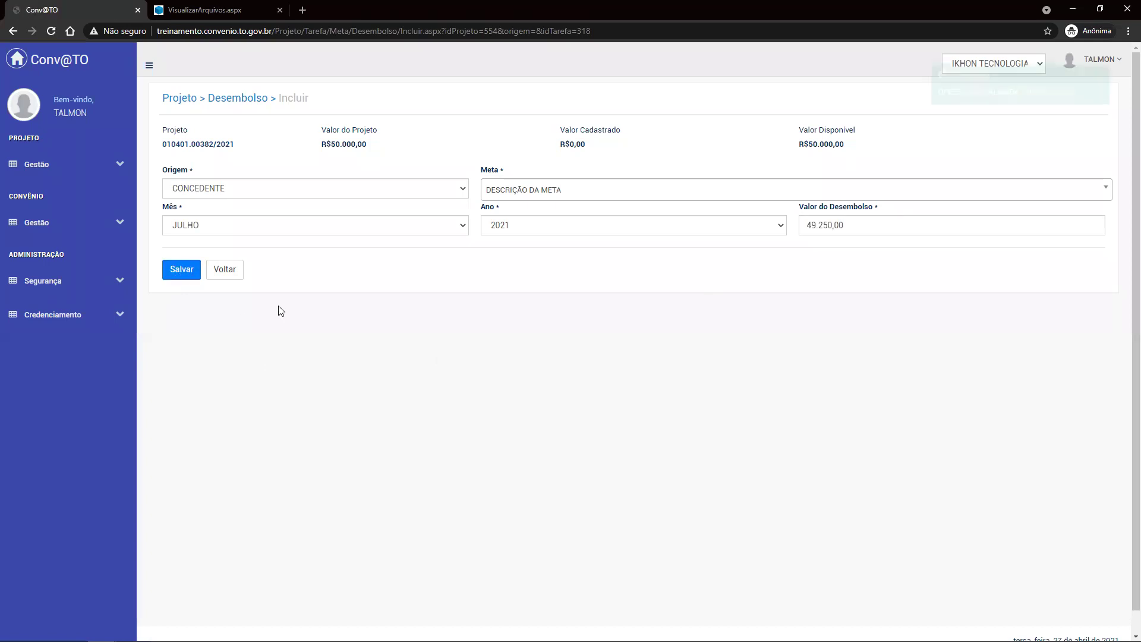
- Record the second July disbursement from CONVENENTE for 750
{"action": "left_click", "coordinate": [241, 189]}
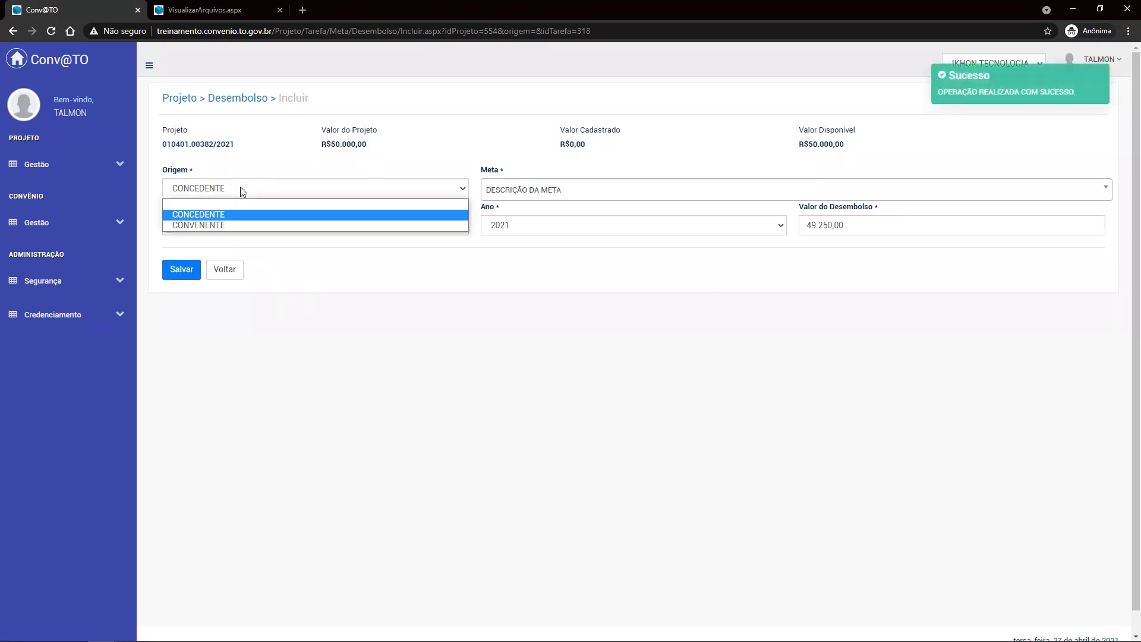
{"action": "left_click", "coordinate": [241, 225]}
{"action": "key", "text": "ctrl+a"}
{"action": "type", "text": "750"}
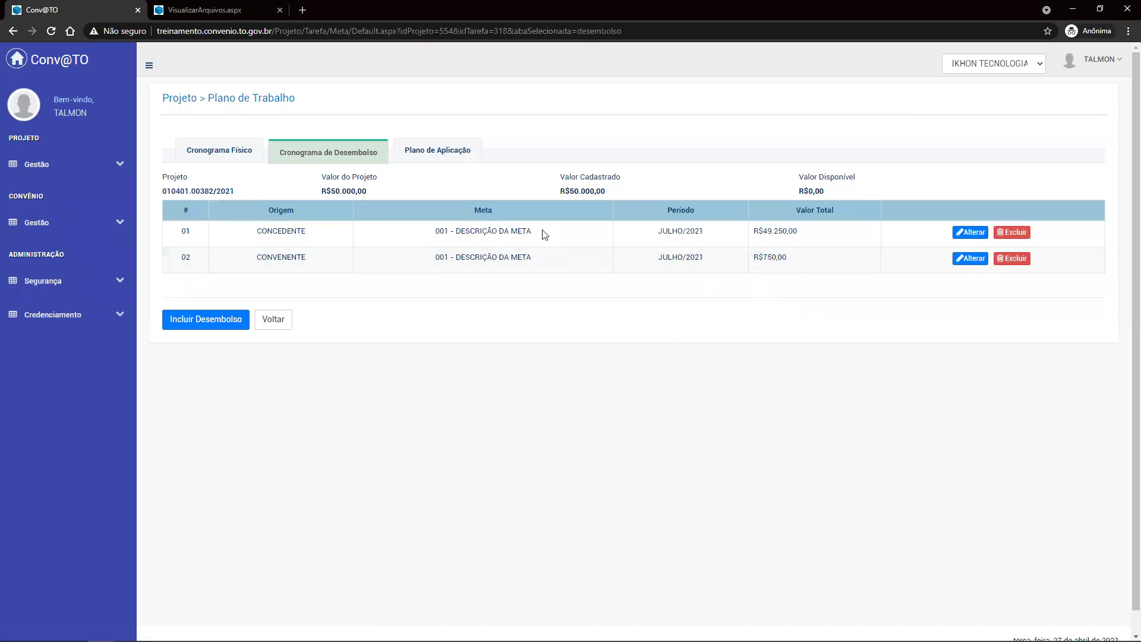
{"action": "double_click", "coordinate": [272, 230]}
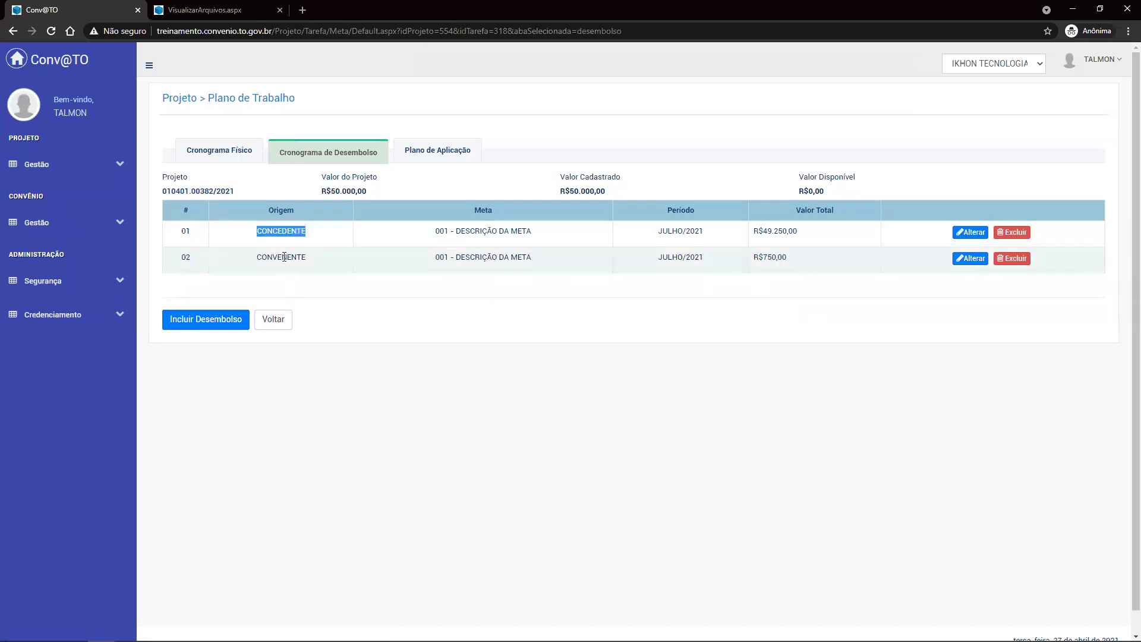
{"action": "double_click", "coordinate": [291, 256]}
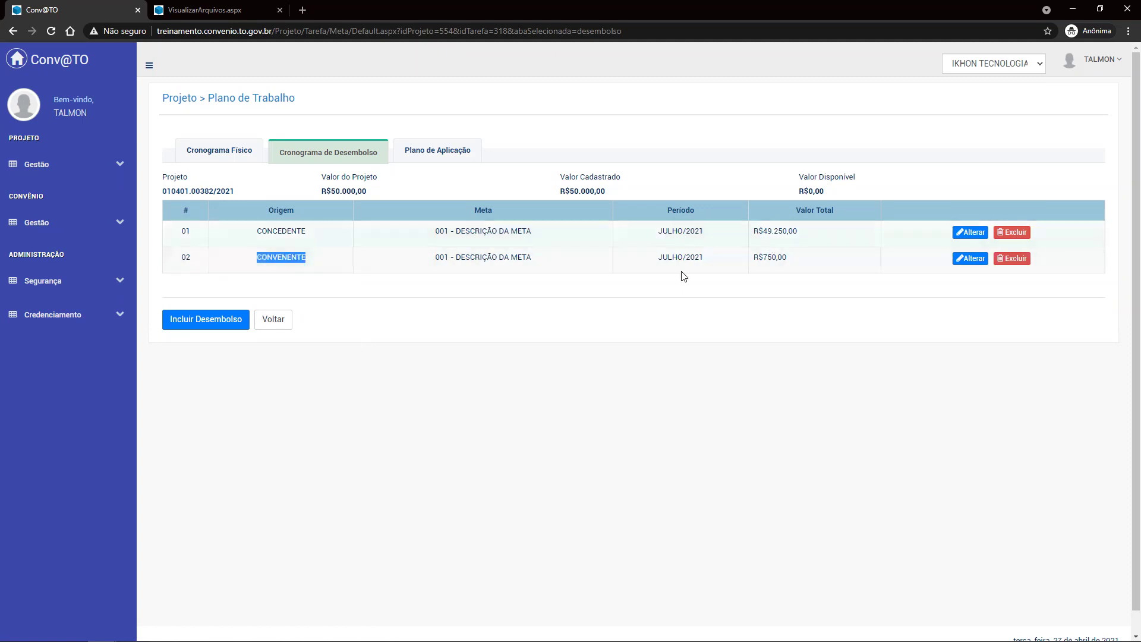
{"action": "left_click_drag", "start_coordinate": [758, 231], "coordinate": [822, 234]}
{"action": "left_click", "coordinate": [803, 262]}
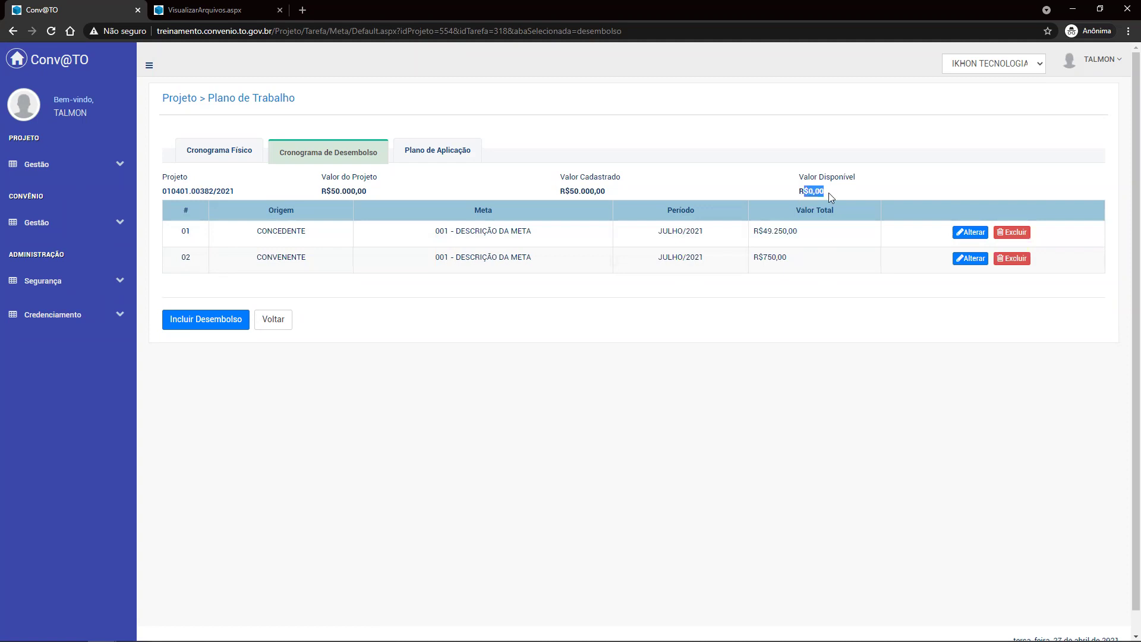
- On Plano de Aplicação, begin an item with nature 3.3.90.05 and sub-item 51 - AUXILIO-DOENCA
{"action": "left_click", "coordinate": [438, 150]}
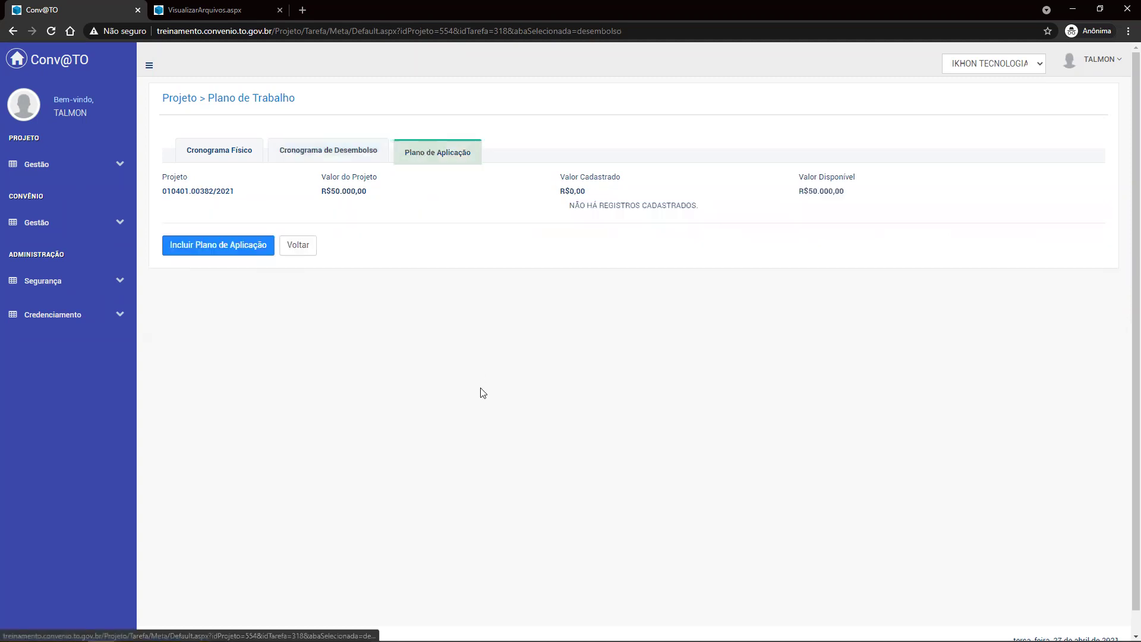
{"action": "left_click", "coordinate": [234, 246]}
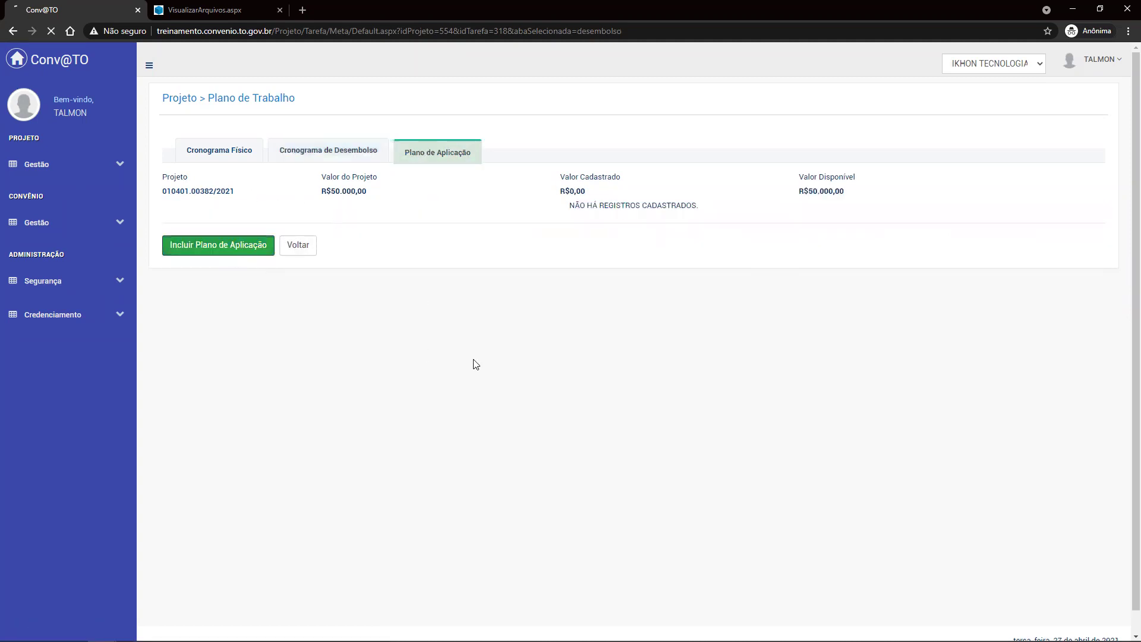
{"action": "left_click", "coordinate": [238, 196]}
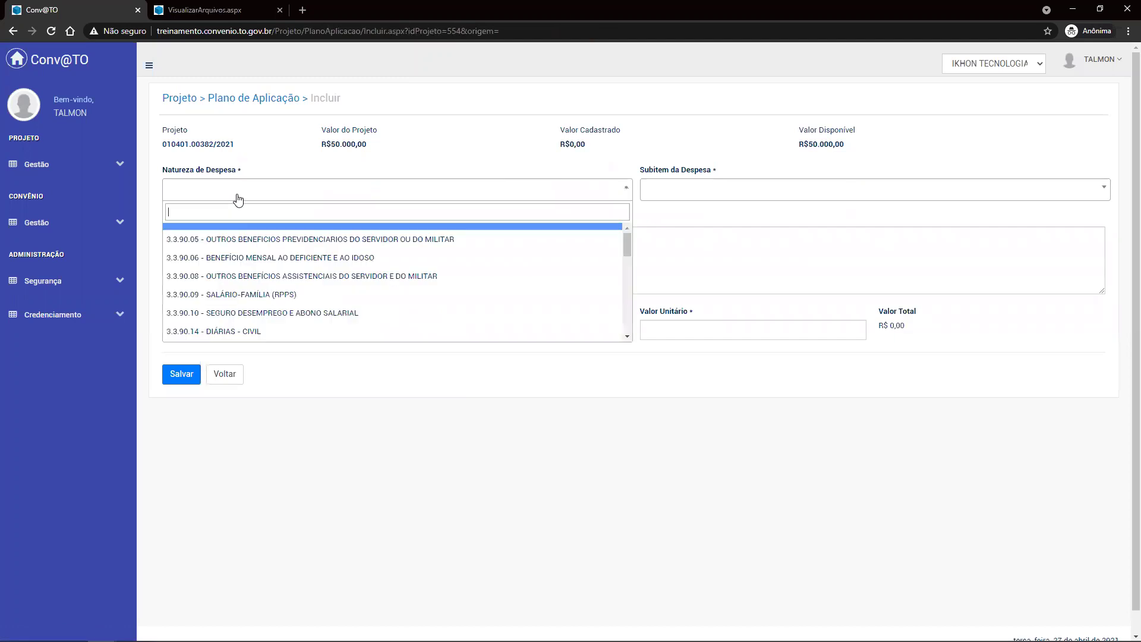
{"action": "left_click", "coordinate": [243, 239]}
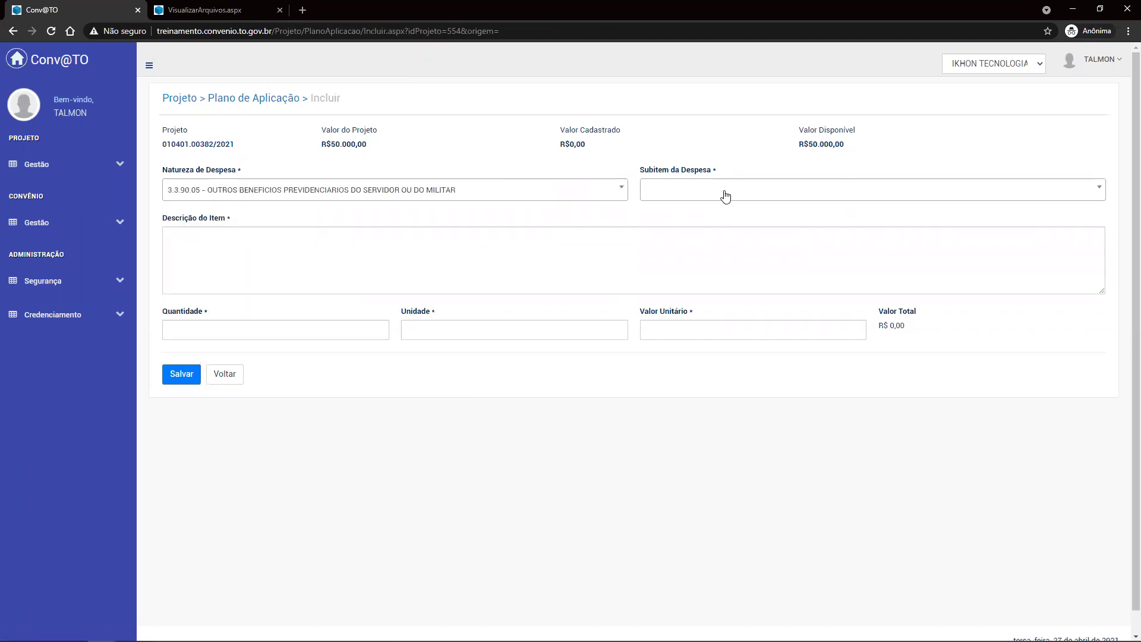
{"action": "left_click", "coordinate": [724, 196]}
{"action": "left_click", "coordinate": [705, 258]}
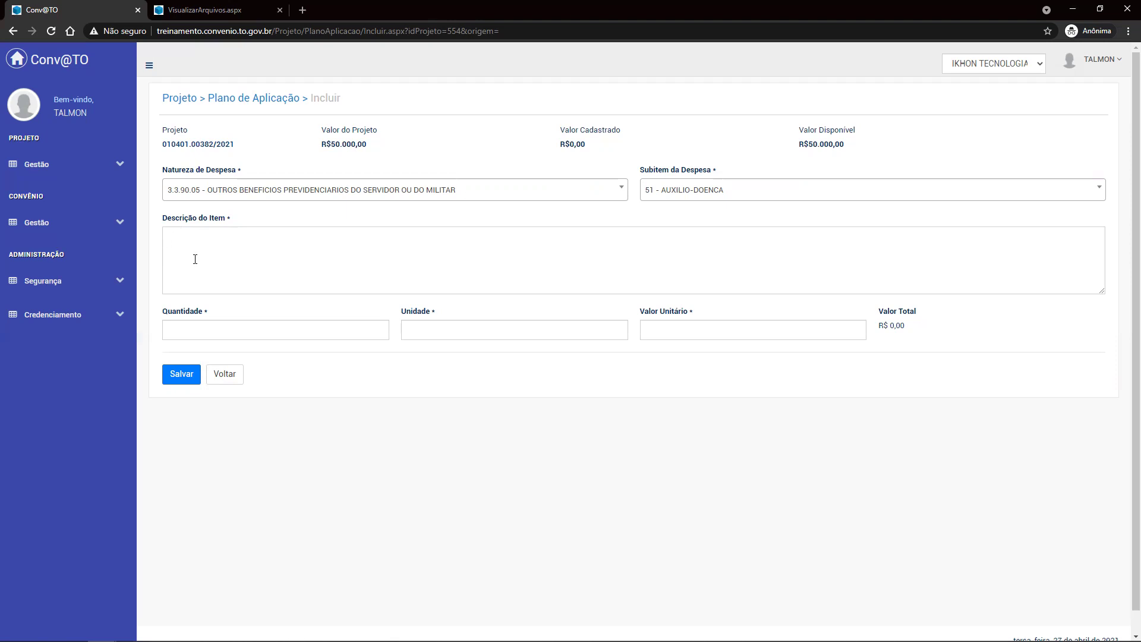
- Enter the detailed item description, quantity 1, unit UN and unit value 50.000,00, and save
{"action": "type", "text": "DESCRIÇÃO"}
{"action": "type", "text": " DO ITEM"}
{"action": "key", "text": "BackSpace"}
{"action": "key", "text": "BackSpace"}
{"action": "key", "text": "BackSpace"}
{"action": "key", "text": "BackSpace"}
{"action": "key", "text": "BackSpace"}
{"action": "key", "text": "BackSpace"}
{"action": "key", "text": "BackSpace"}
{"action": "key", "text": "BackSpace"}
{"action": "type", "text": "DETALHADA"}
{"action": "type", "text": " DO ITEM D"}
{"action": "type", "text": "O DO PLAN"}
{"action": "type", "text": "O DE A"}
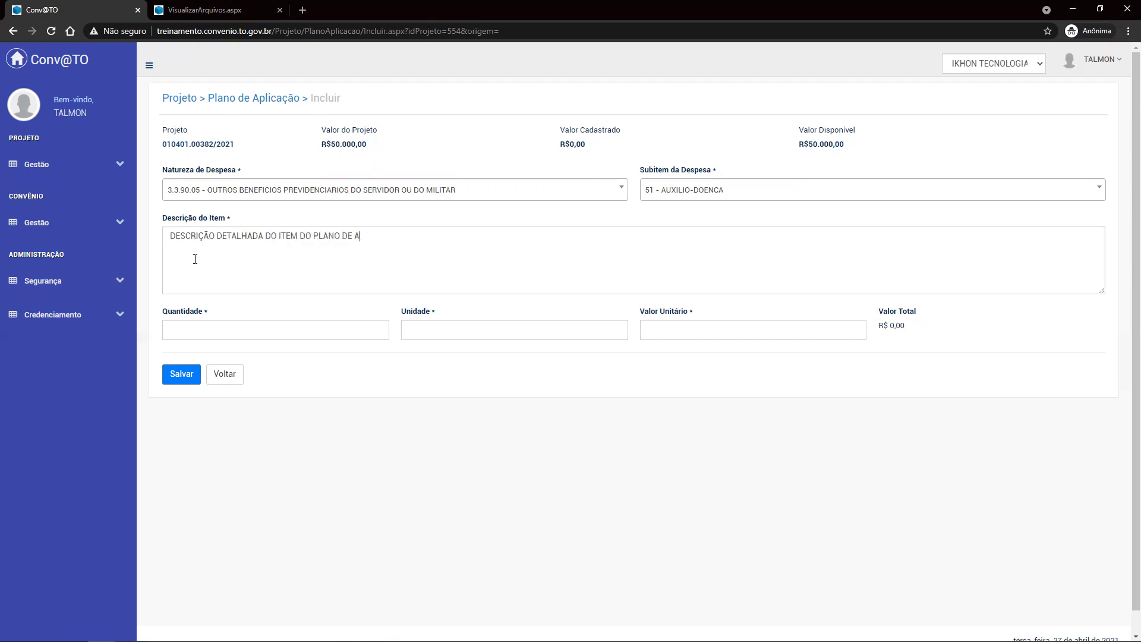
{"action": "type", "text": "PLICAÇÃO."}
{"action": "type", "text": "1"}
{"action": "key", "text": "Tab"}
{"action": "type", "text": "UN"}
{"action": "type", "text": "5000000"}
{"action": "left_click", "coordinate": [178, 377]}
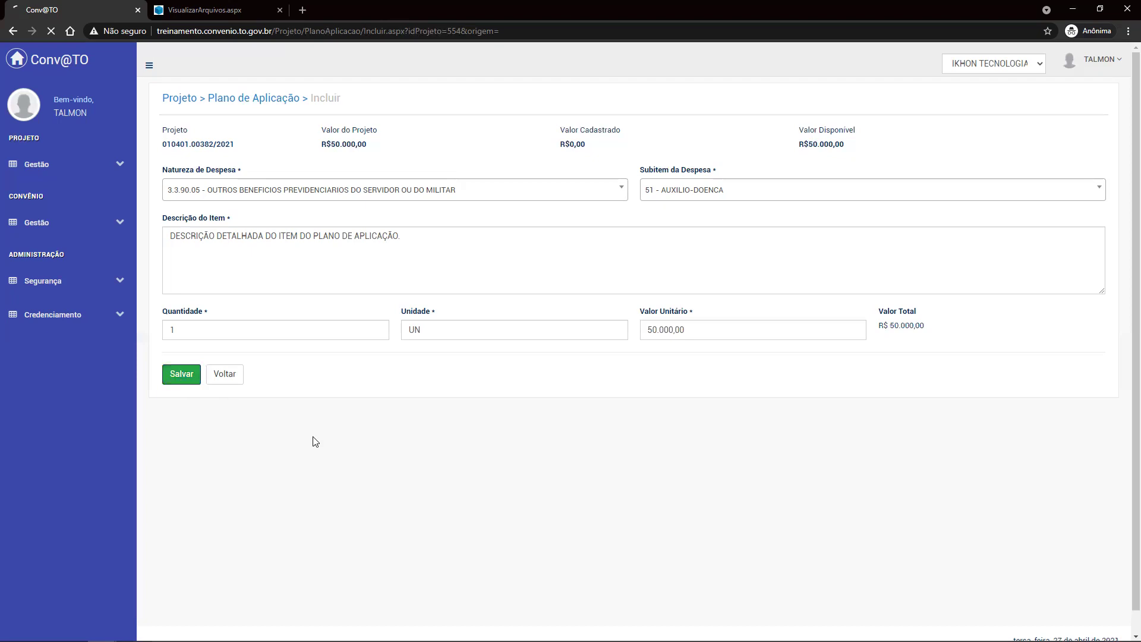
{"action": "left_click", "coordinate": [215, 374]}
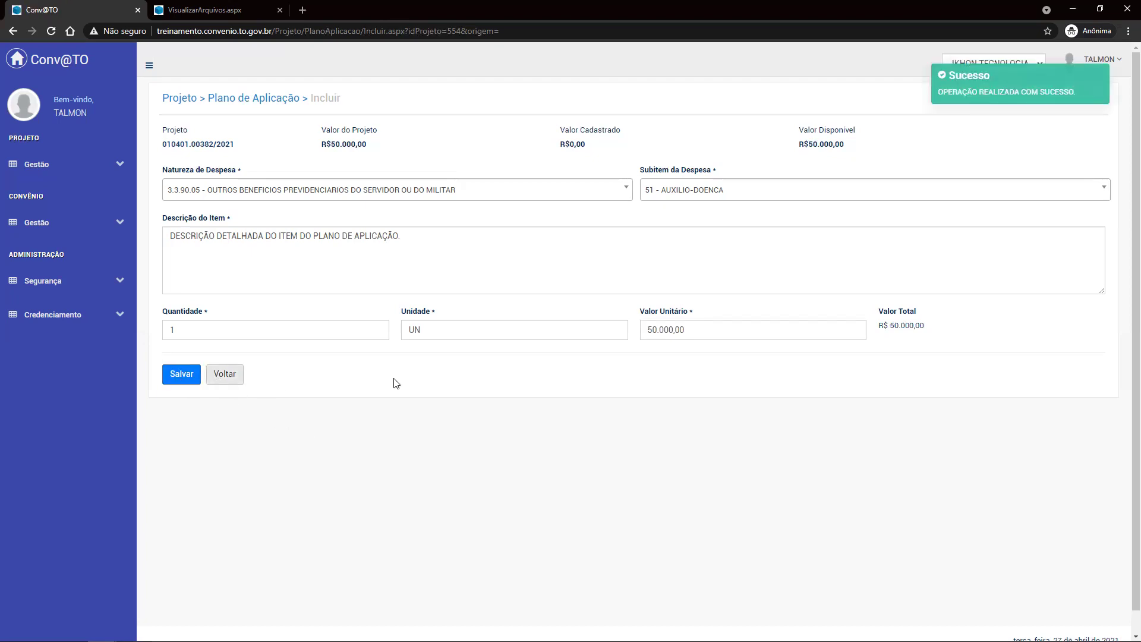
{"action": "left_click_drag", "start_coordinate": [750, 228], "coordinate": [821, 229]}
{"action": "left_click", "coordinate": [807, 298]}
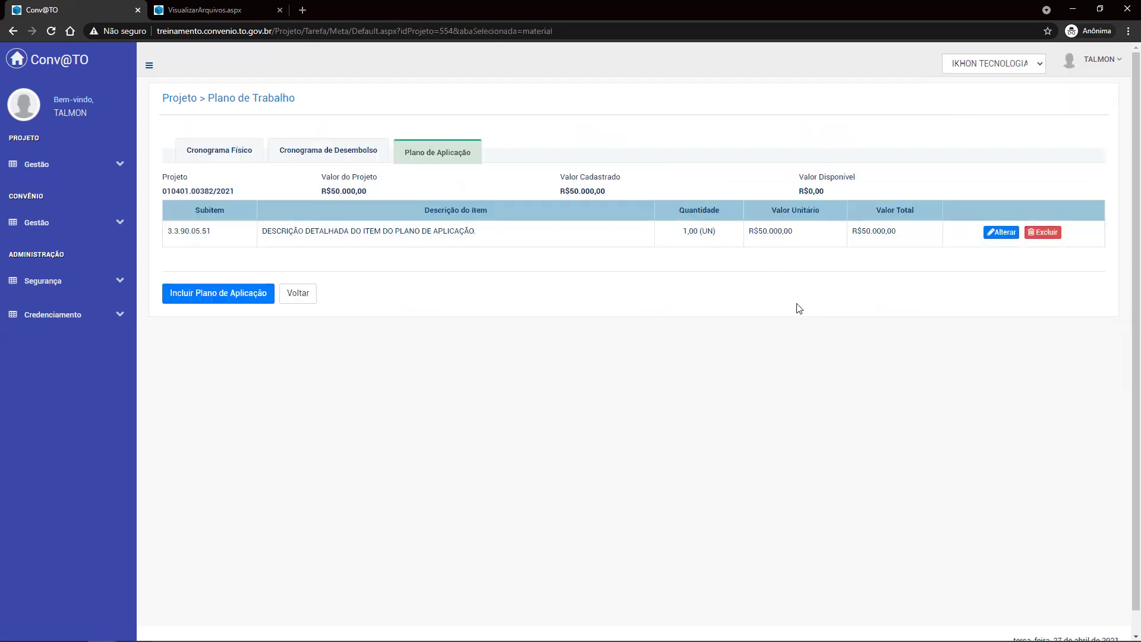
- Review the physical schedule's goal and the stages of goal 001
{"action": "left_click", "coordinate": [346, 149]}
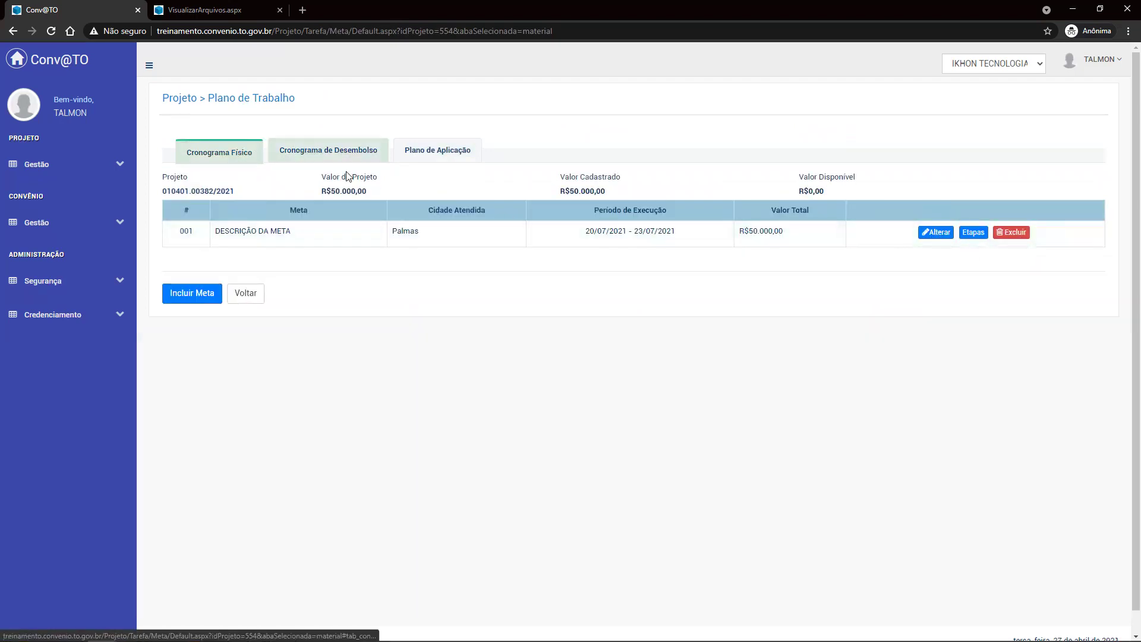
{"action": "left_click", "coordinate": [292, 149]}
{"action": "left_click", "coordinate": [255, 156]}
{"action": "left_click_drag", "start_coordinate": [241, 232], "coordinate": [333, 246]}
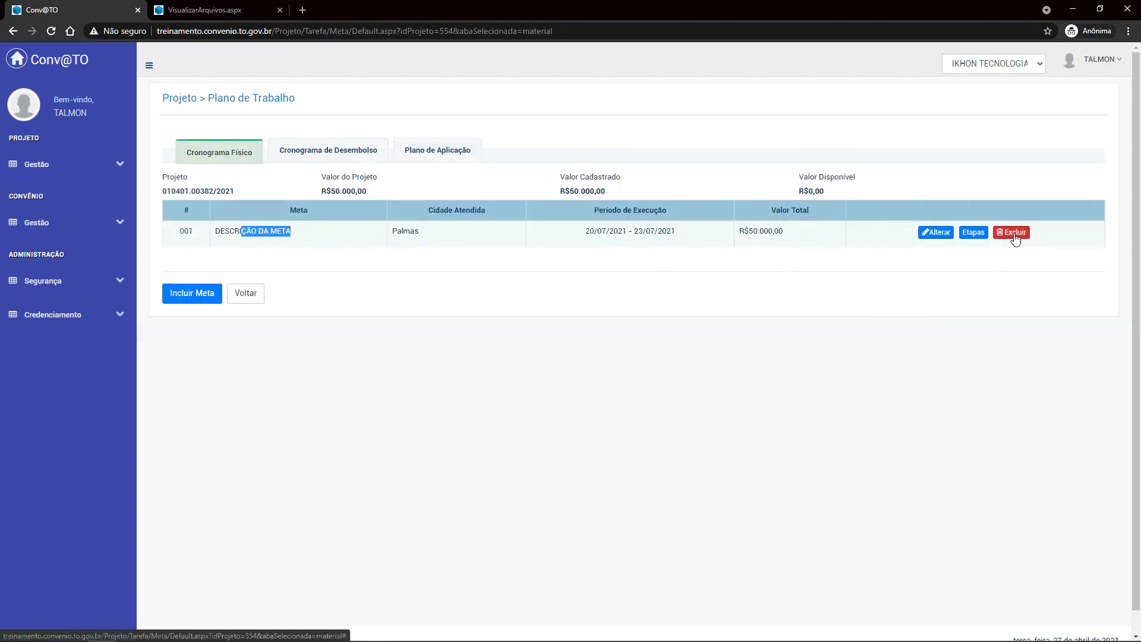
{"action": "left_click", "coordinate": [788, 303]}
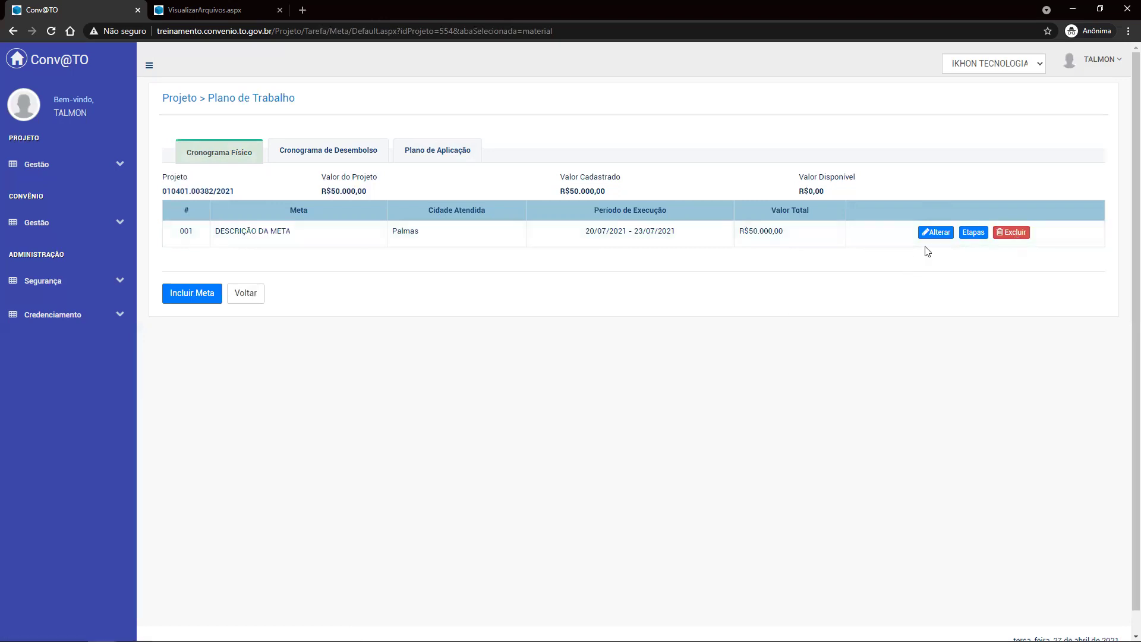
{"action": "left_click", "coordinate": [973, 233]}
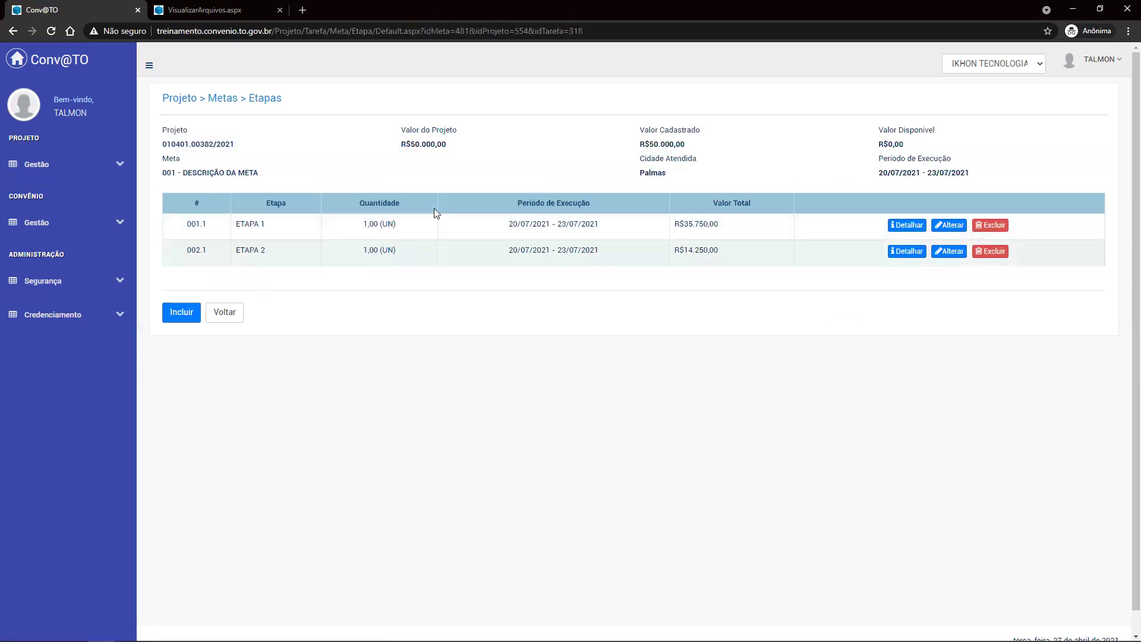
{"action": "left_click", "coordinate": [224, 312]}
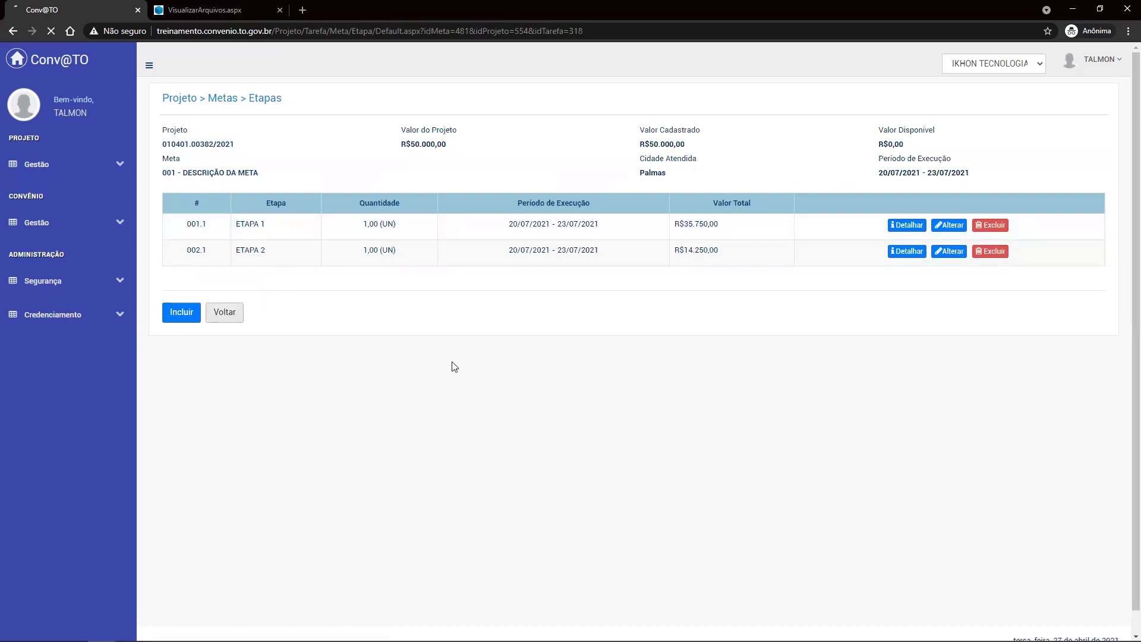
- Recheck the two disbursement rows and the application plan item, ending on the physical schedule
{"action": "left_click", "coordinate": [328, 152]}
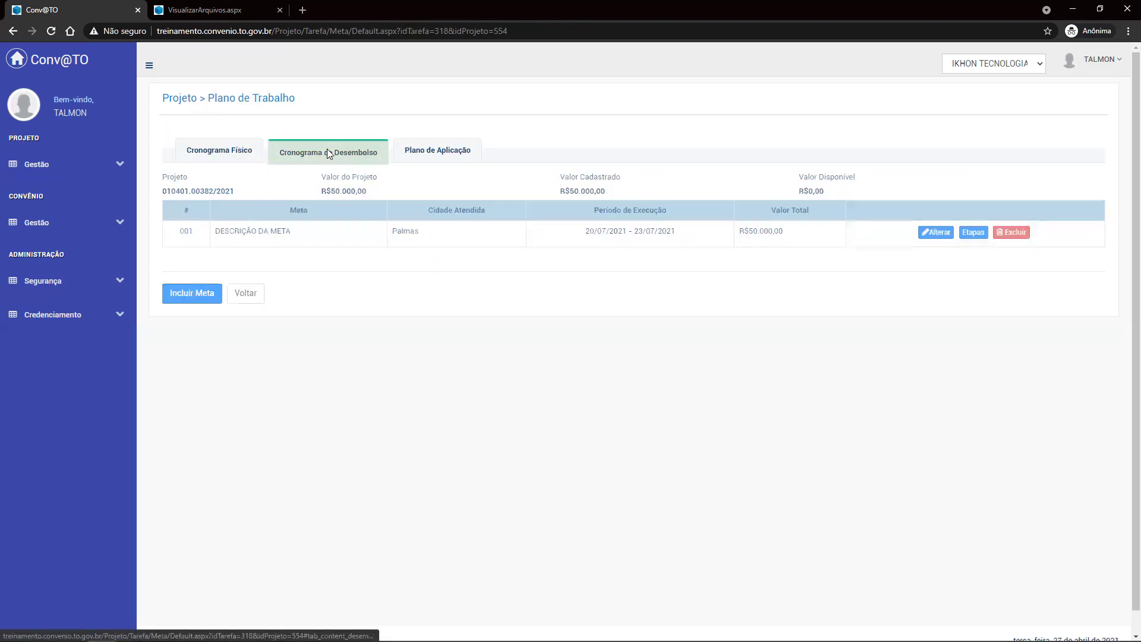
{"action": "left_click_drag", "start_coordinate": [437, 233], "coordinate": [553, 234]}
{"action": "left_click", "coordinate": [532, 265]}
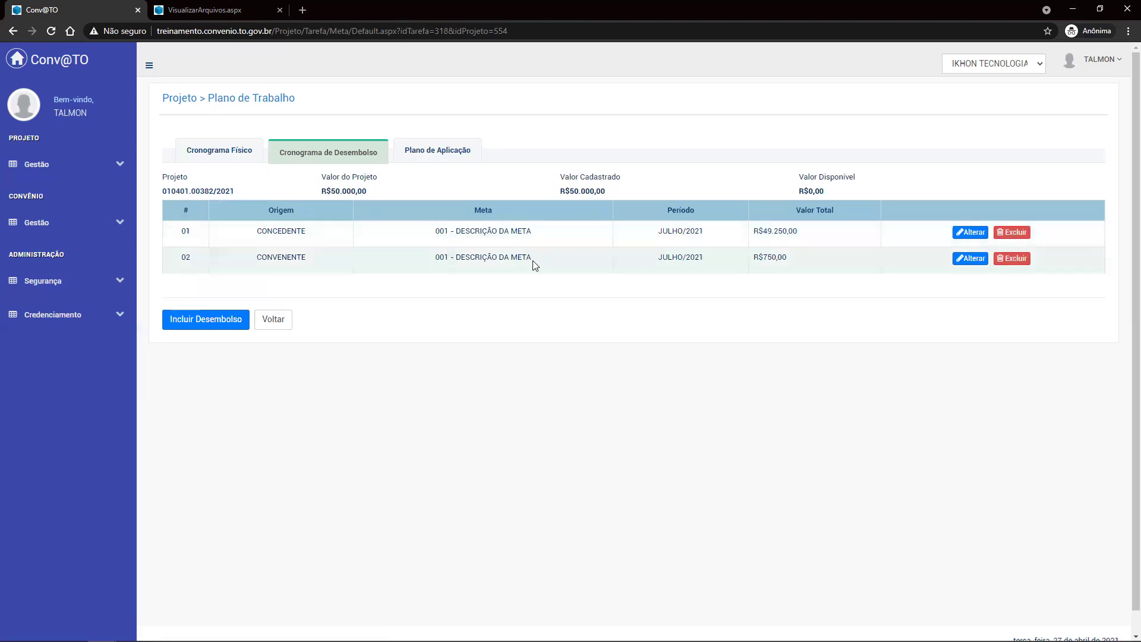
{"action": "triple_click", "coordinate": [532, 261]}
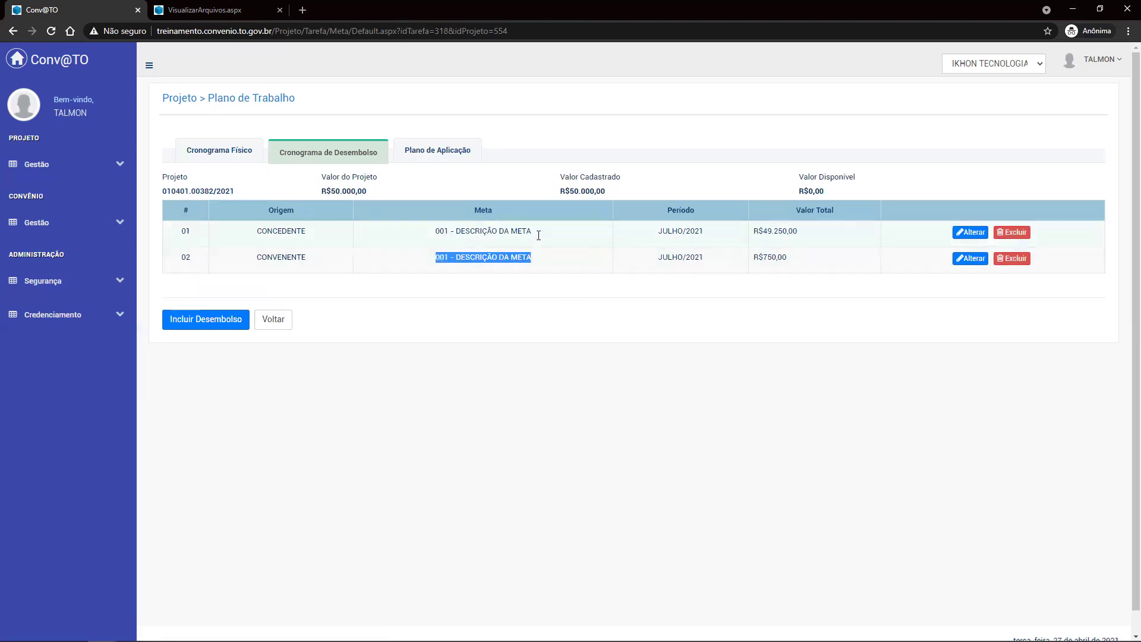
{"action": "left_click", "coordinate": [225, 151]}
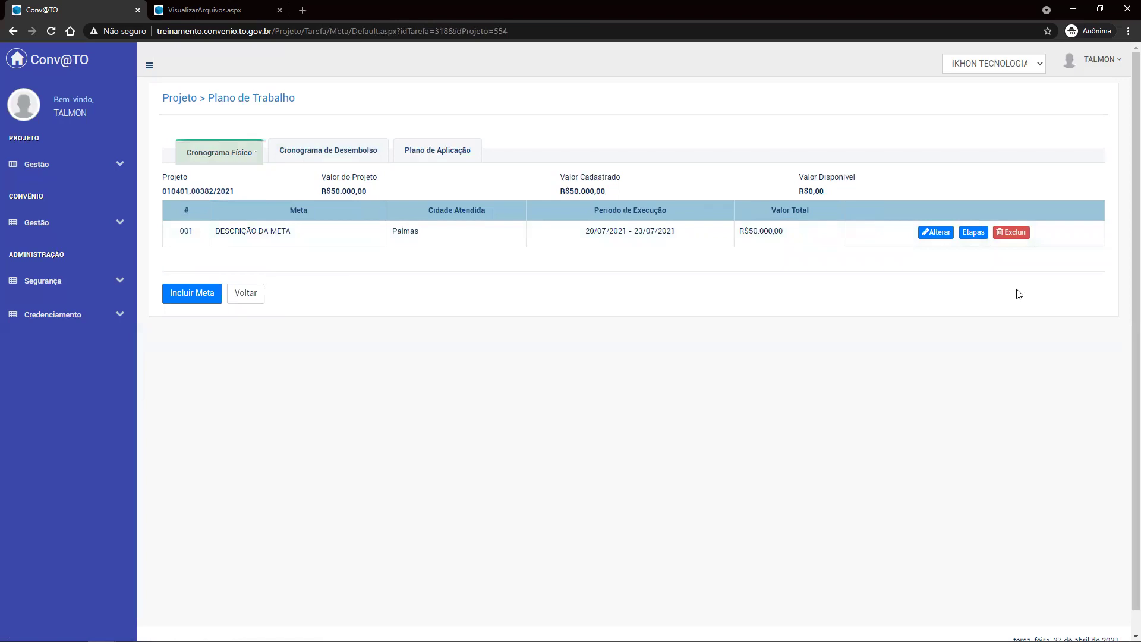
{"action": "left_click", "coordinate": [368, 154]}
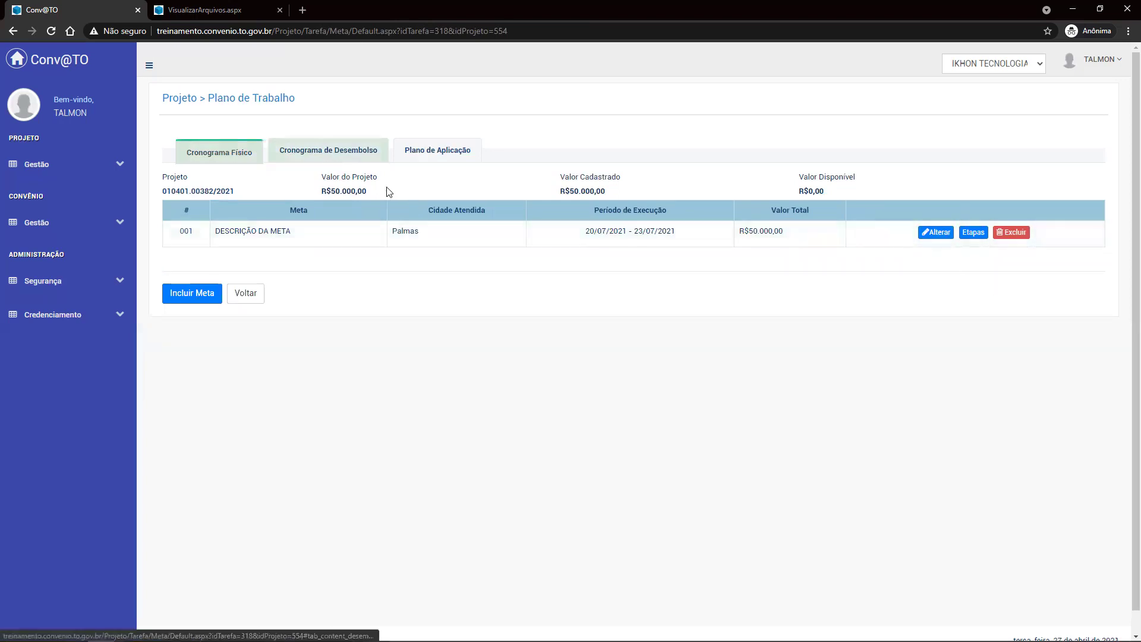
{"action": "left_click", "coordinate": [435, 154]}
{"action": "left_click_drag", "start_coordinate": [278, 231], "coordinate": [517, 256]}
{"action": "left_click", "coordinate": [517, 256]}
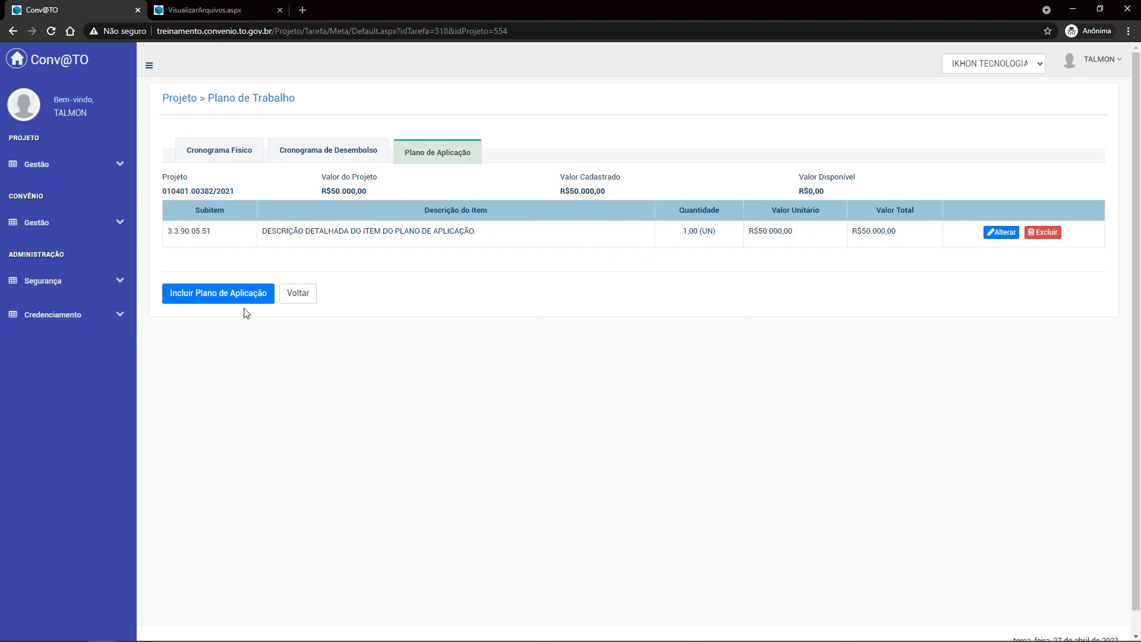
{"action": "left_click", "coordinate": [328, 152]}
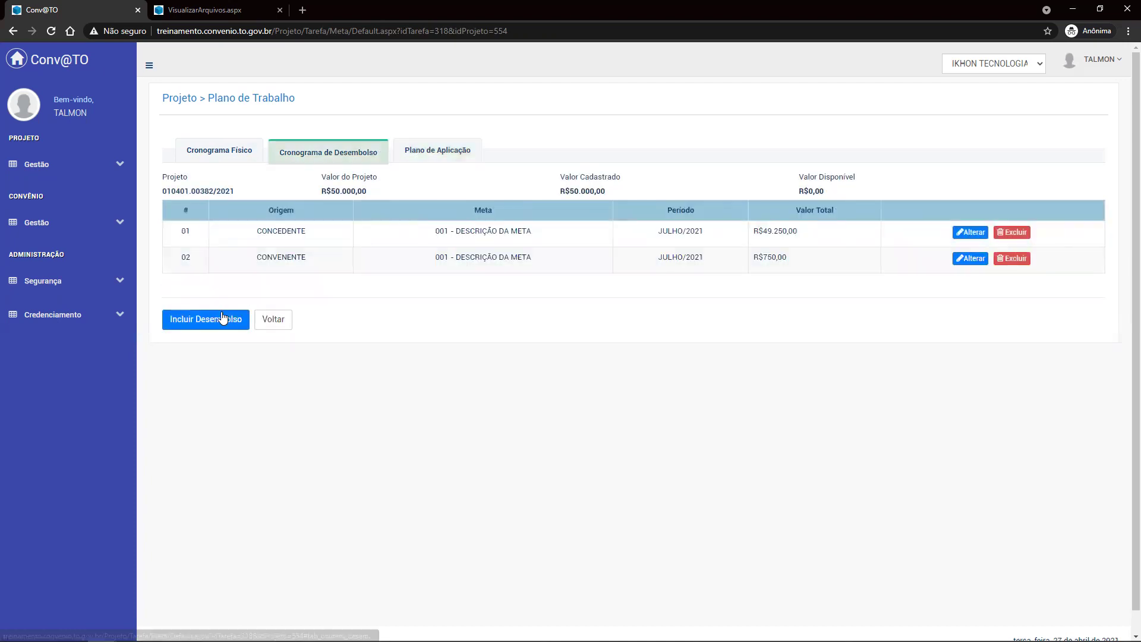
{"action": "left_click", "coordinate": [215, 155]}
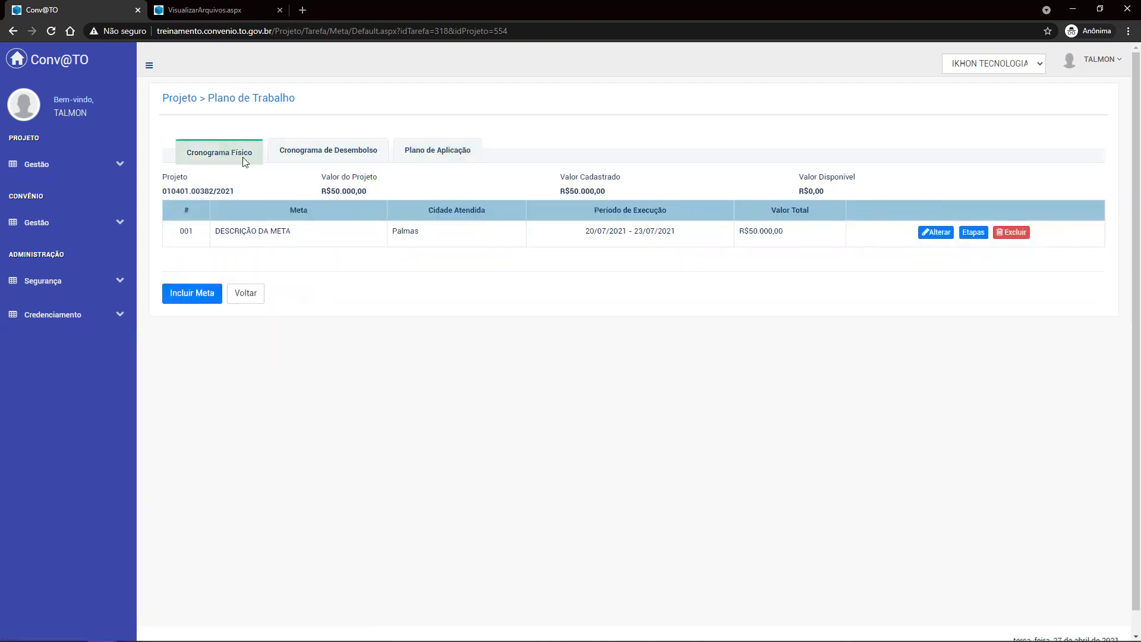
{"action": "triple_click", "coordinate": [165, 105]}
{"action": "left_click", "coordinate": [352, 332]}
- Scroll the project summary, then show Informações Adicionais with the PROCESSO and EMENDA origins and attached PDFs
{"action": "left_click", "coordinate": [246, 294]}
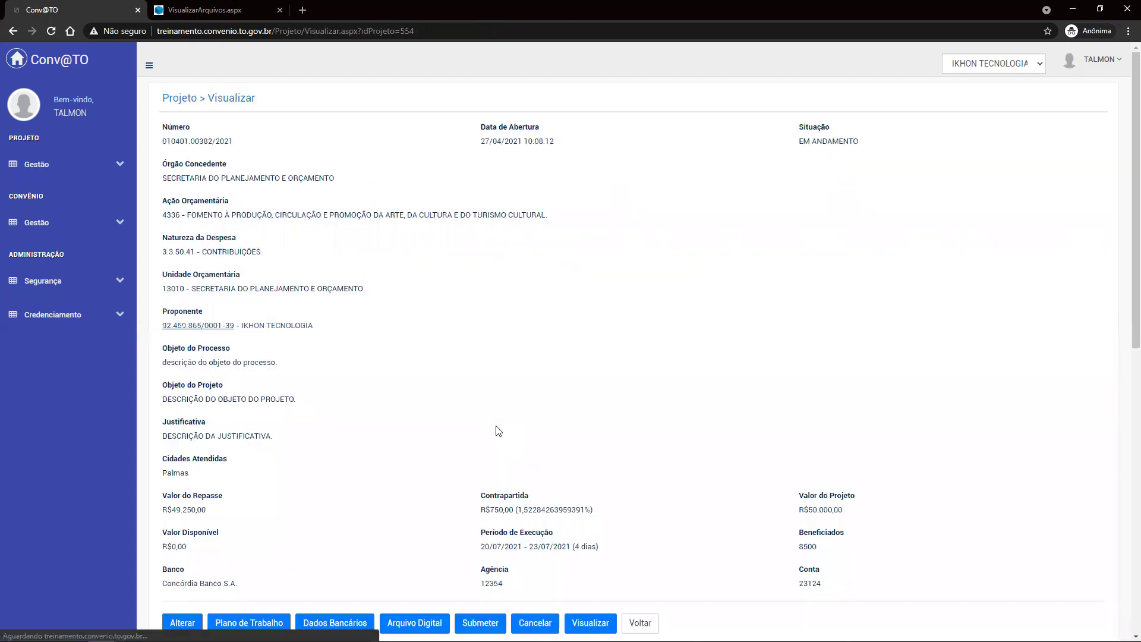
{"action": "scroll", "coordinate": [470, 416], "scroll_direction": "down", "scroll_amount": 1}
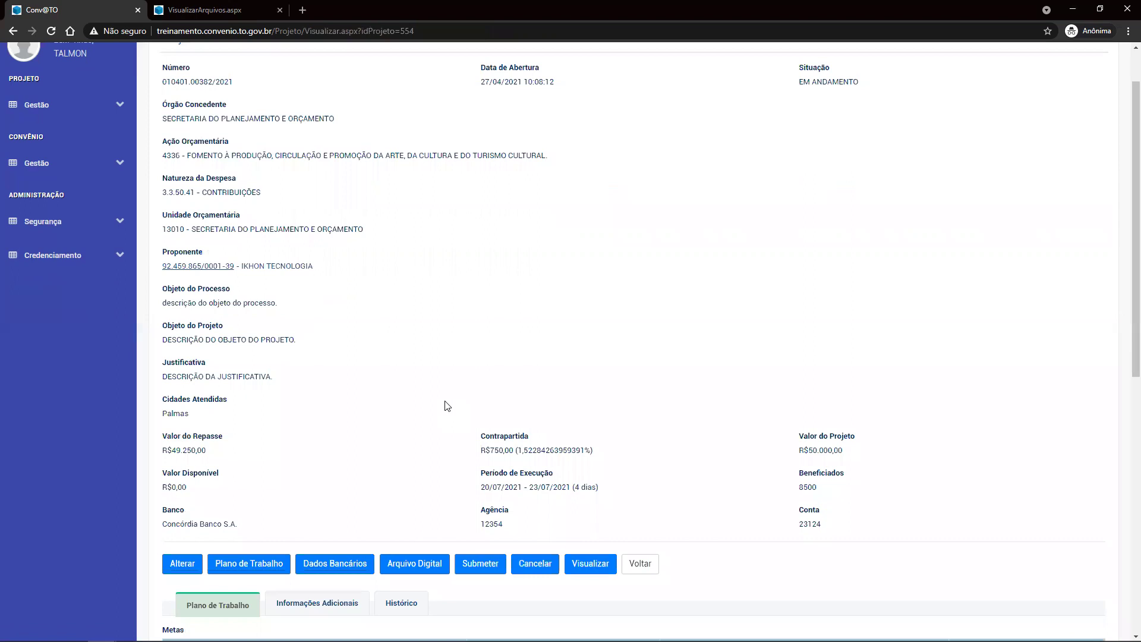
{"action": "scroll", "coordinate": [447, 406], "scroll_direction": "down", "scroll_amount": 1}
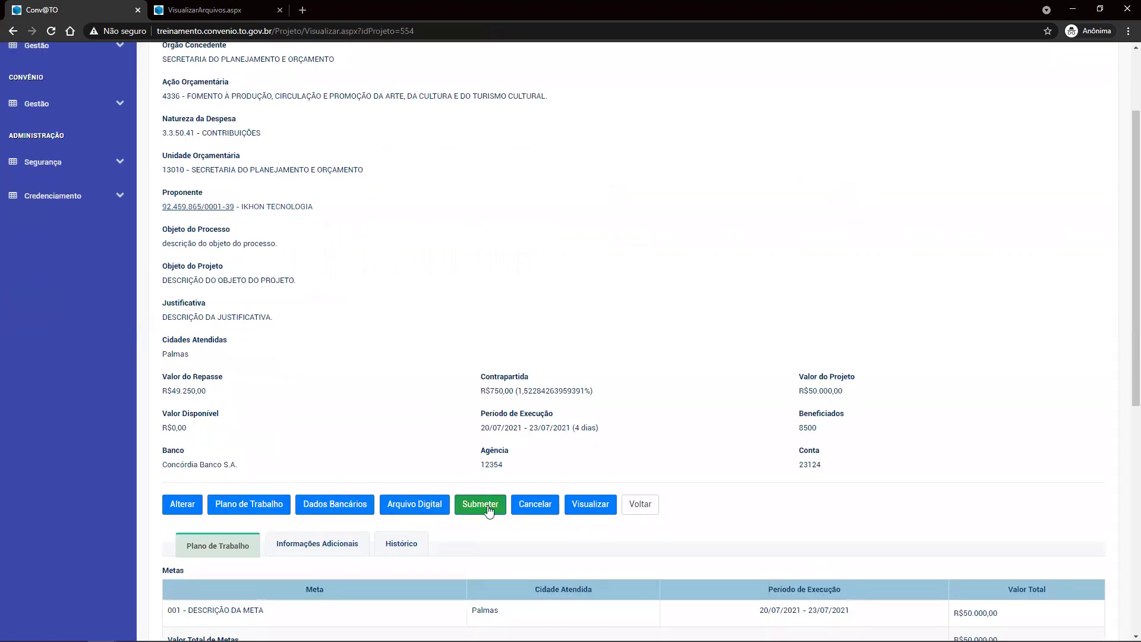
{"action": "scroll", "coordinate": [445, 467], "scroll_direction": "down", "scroll_amount": 6}
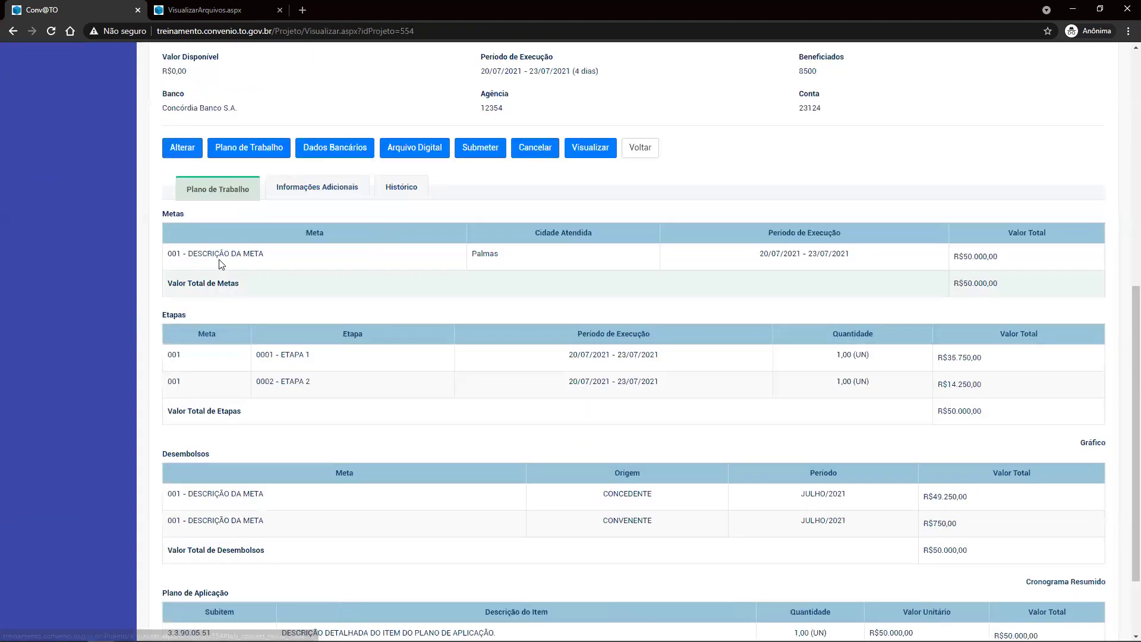
{"action": "scroll", "coordinate": [222, 175], "scroll_direction": "down", "scroll_amount": 1}
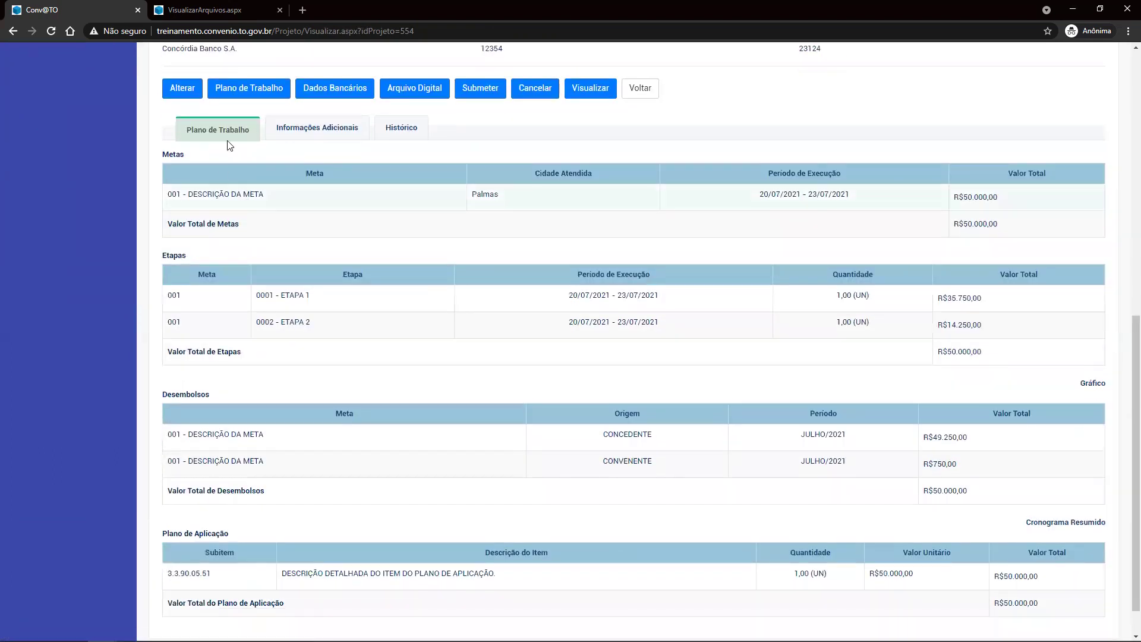
{"action": "scroll", "coordinate": [245, 505], "scroll_direction": "down", "scroll_amount": 1}
{"action": "scroll", "coordinate": [246, 508], "scroll_direction": "up", "scroll_amount": 1}
{"action": "scroll", "coordinate": [231, 309], "scroll_direction": "down", "scroll_amount": 1}
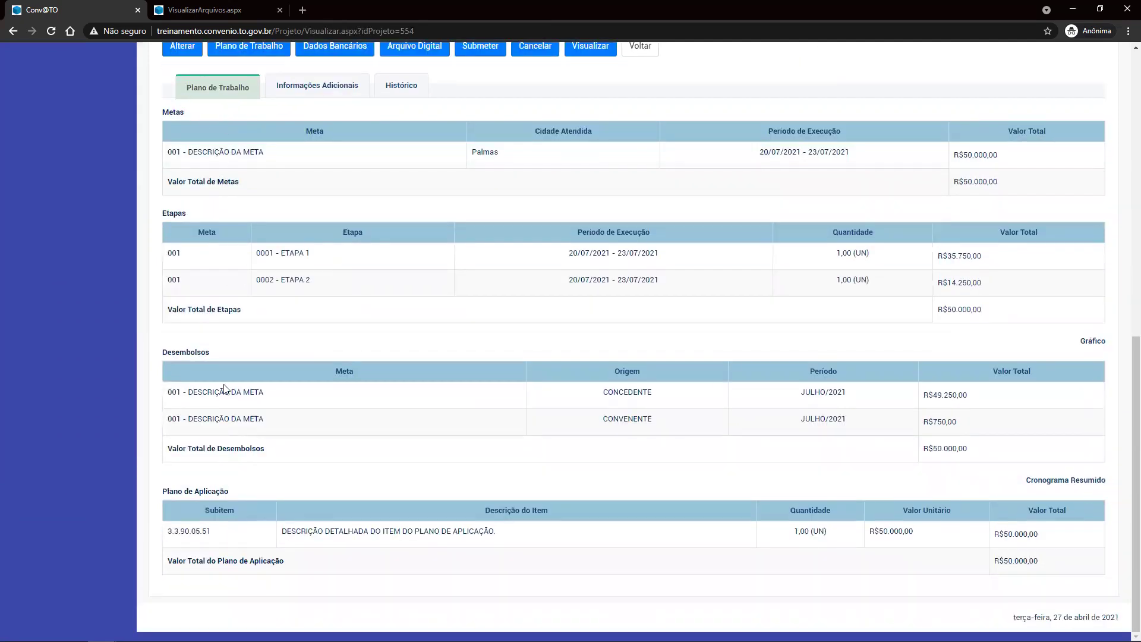
{"action": "left_click", "coordinate": [303, 87]}
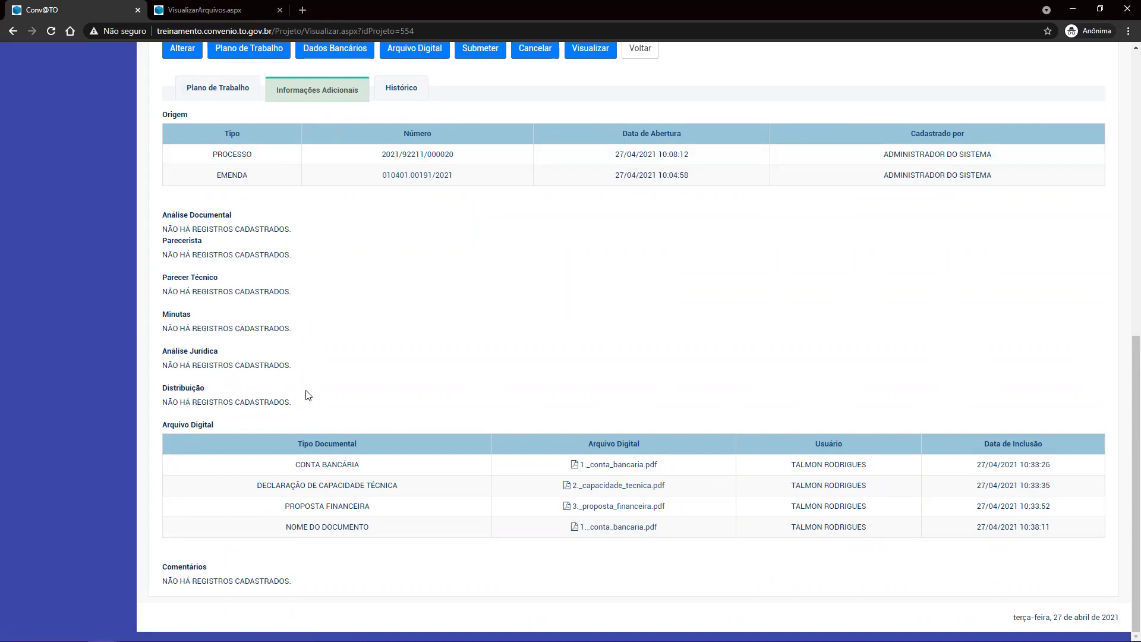
{"action": "left_click_drag", "start_coordinate": [180, 580], "coordinate": [172, 581]}
{"action": "left_click_drag", "start_coordinate": [300, 574], "coordinate": [293, 586]}
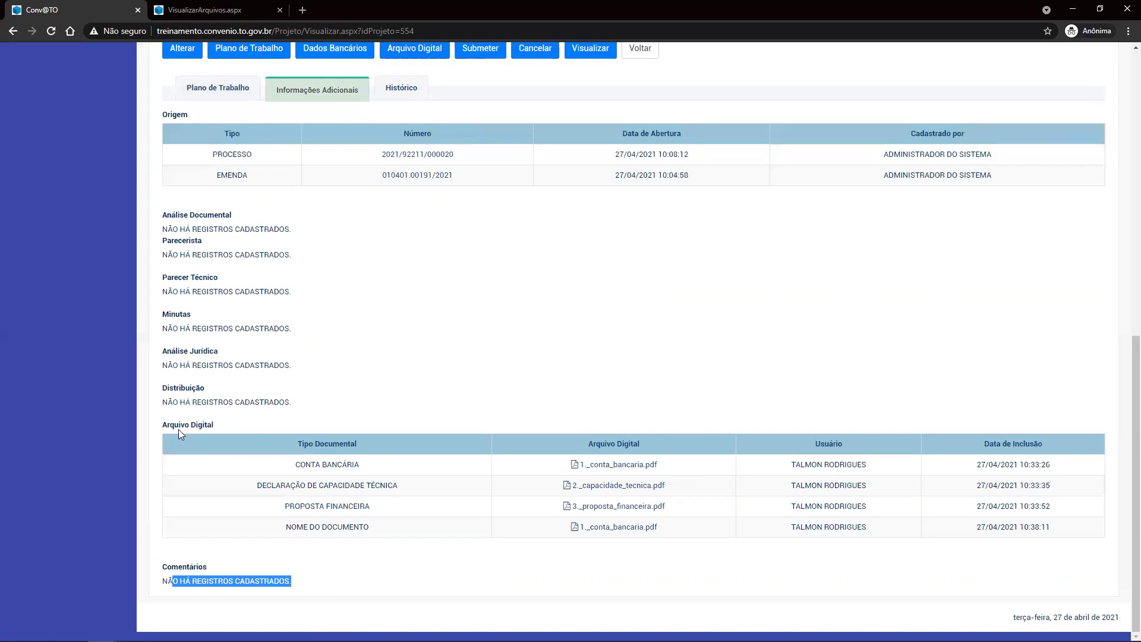
{"action": "left_click_drag", "start_coordinate": [178, 429], "coordinate": [250, 425]}
{"action": "left_click", "coordinate": [208, 256]}
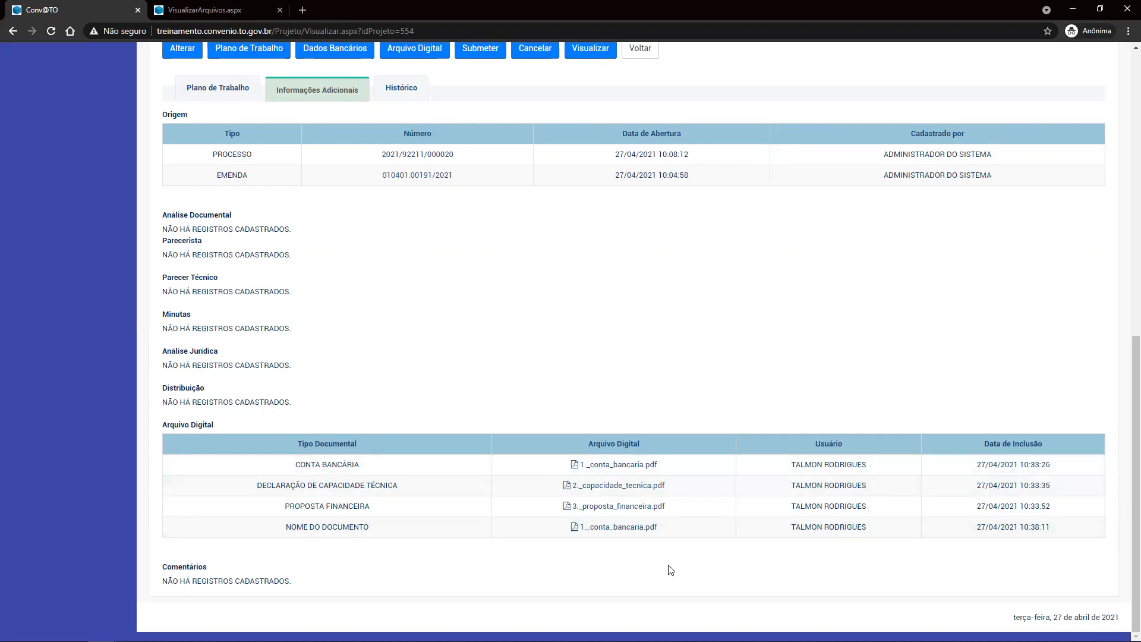
{"action": "left_click_drag", "start_coordinate": [176, 580], "coordinate": [323, 586]}
{"action": "left_click", "coordinate": [347, 594]}
{"action": "scroll", "coordinate": [506, 233], "scroll_direction": "up", "scroll_amount": 2}
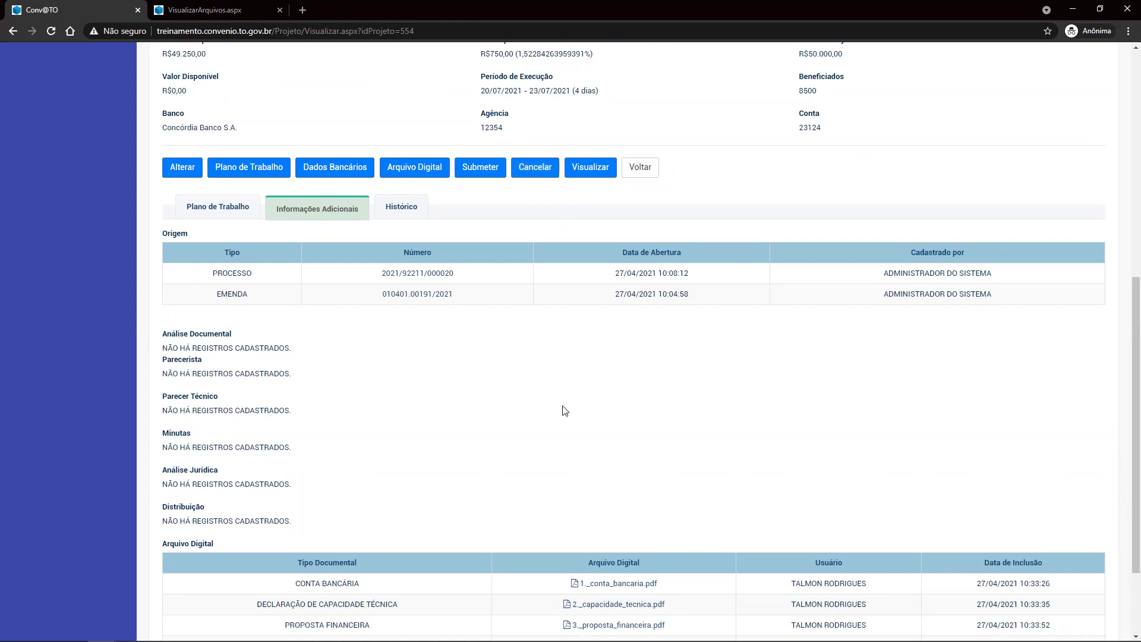
{"action": "scroll", "coordinate": [564, 410], "scroll_direction": "down", "scroll_amount": 2}
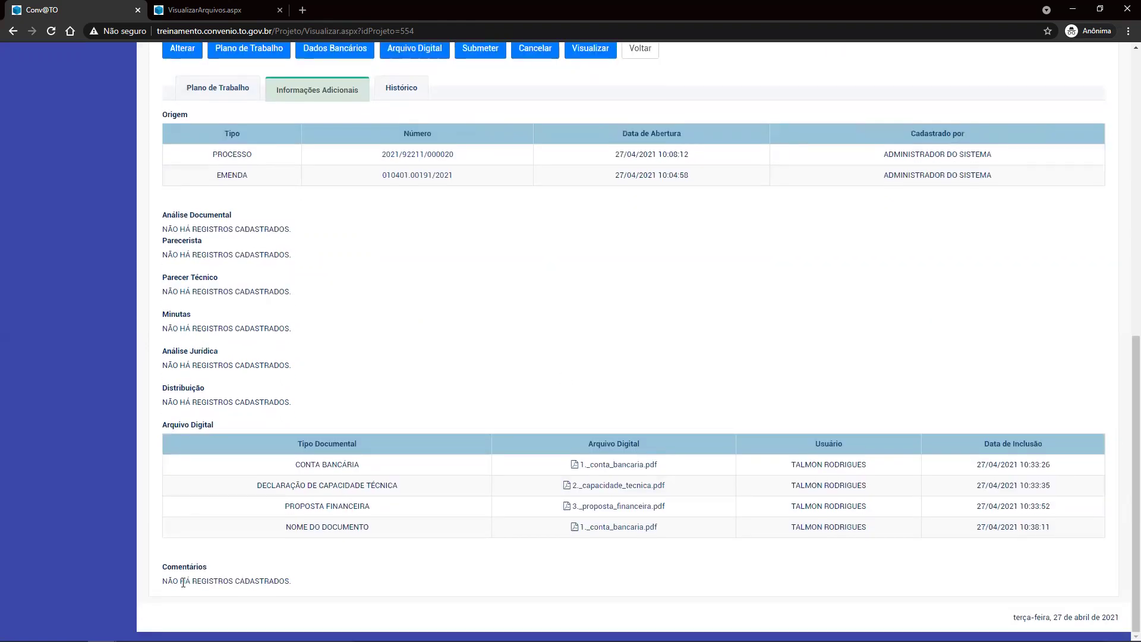
{"action": "scroll", "coordinate": [549, 181], "scroll_direction": "up", "scroll_amount": 2}
{"action": "left_click", "coordinate": [549, 168]}
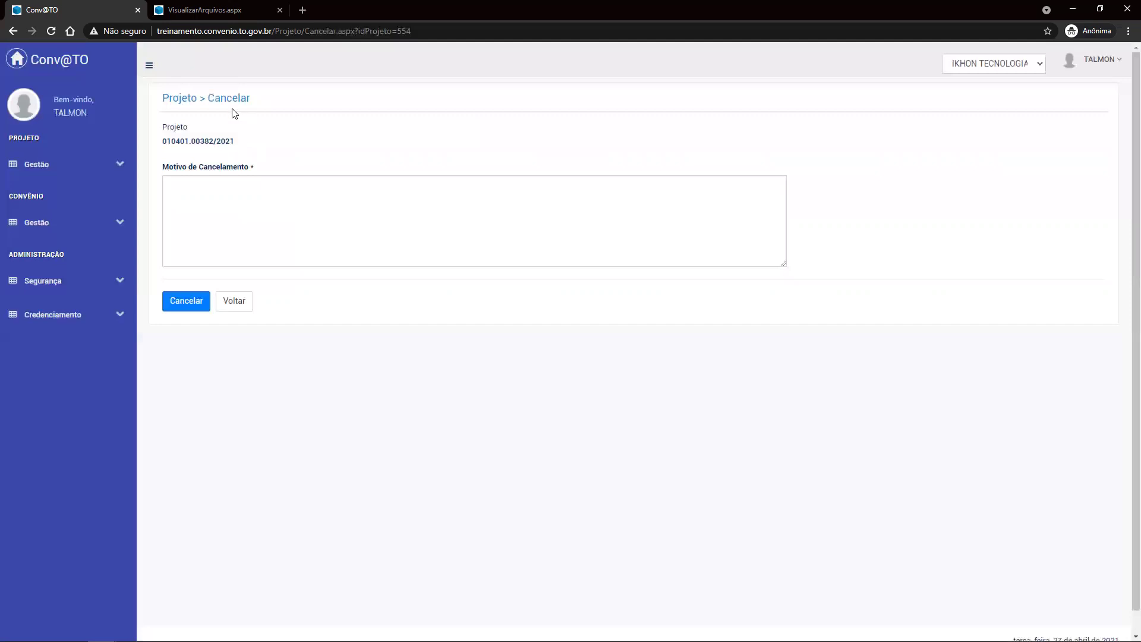
{"action": "double_click", "coordinate": [226, 96]}
{"action": "left_click", "coordinate": [246, 232]}
{"action": "type", "text": "DESCRIÇÃO"}
{"action": "key", "text": "ctrl+a"}
{"action": "key", "text": "BackSpace"}
{"action": "left_click", "coordinate": [234, 302]}
{"action": "left_click", "coordinate": [321, 305]}
{"action": "scroll", "coordinate": [166, 588], "scroll_direction": "down", "scroll_amount": 4}
{"action": "left_click_drag", "start_coordinate": [167, 588], "coordinate": [370, 580]}
{"action": "left_click", "coordinate": [373, 580]}
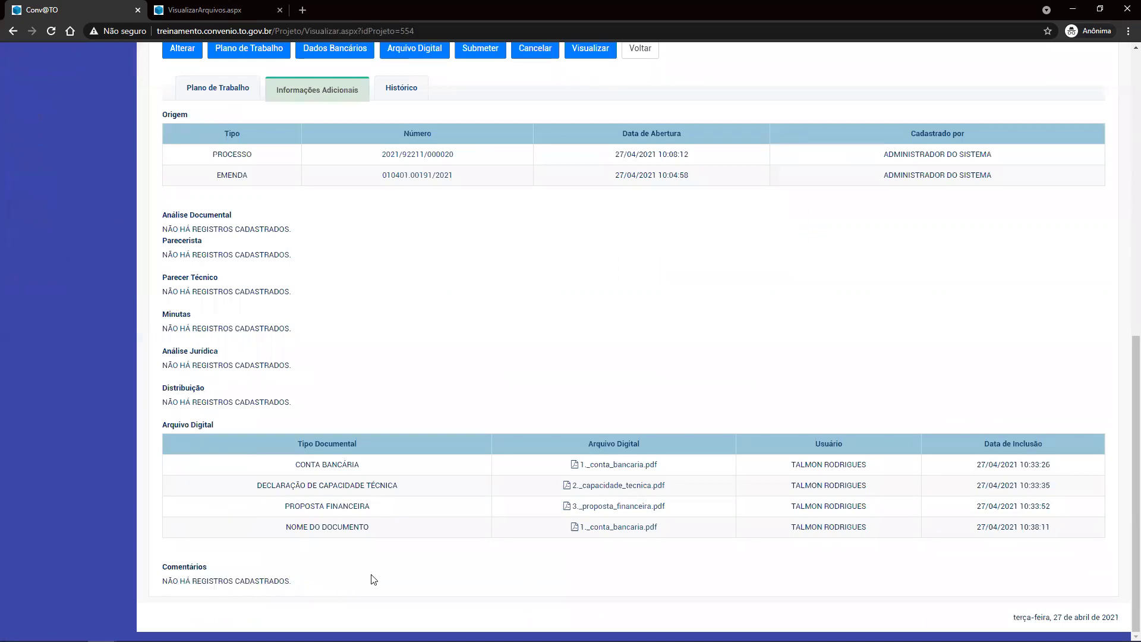
{"action": "left_click_drag", "start_coordinate": [166, 582], "coordinate": [316, 582]}
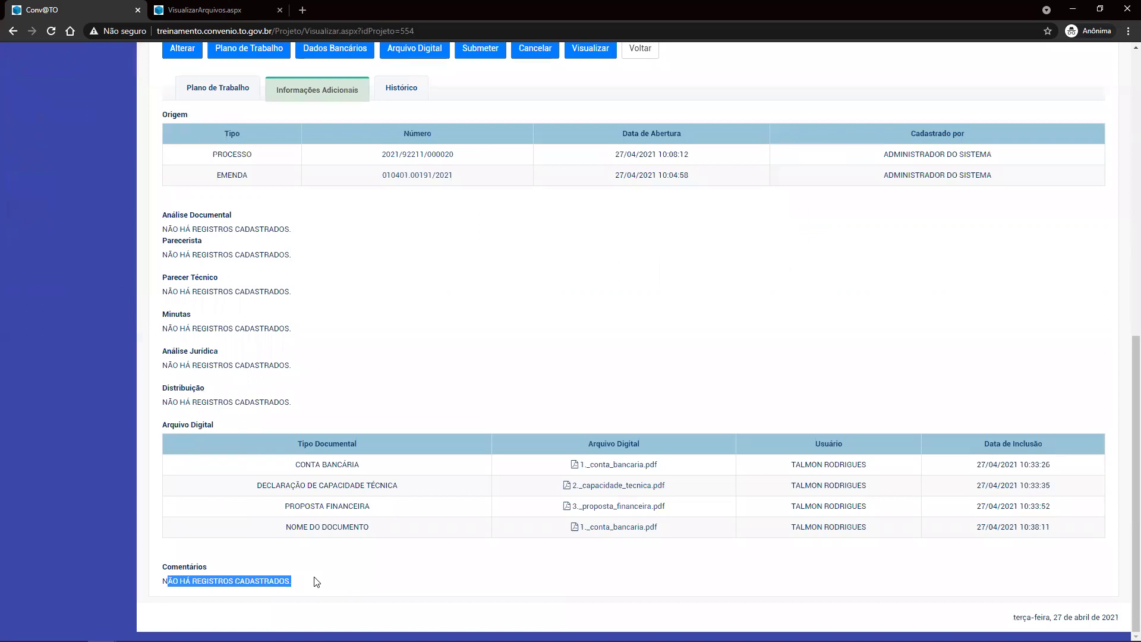
{"action": "scroll", "coordinate": [409, 470], "scroll_direction": "up", "scroll_amount": 3}
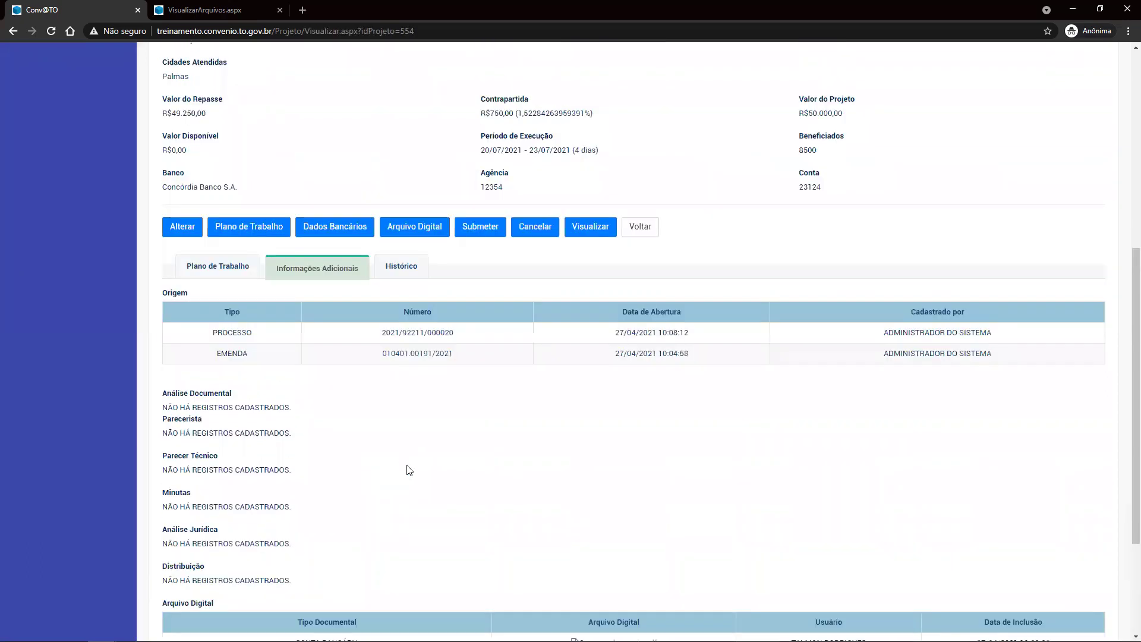
{"action": "scroll", "coordinate": [409, 470], "scroll_direction": "down", "scroll_amount": 2}
{"action": "scroll", "coordinate": [455, 382], "scroll_direction": "down", "scroll_amount": 1}
{"action": "scroll", "coordinate": [454, 383], "scroll_direction": "up", "scroll_amount": 1}
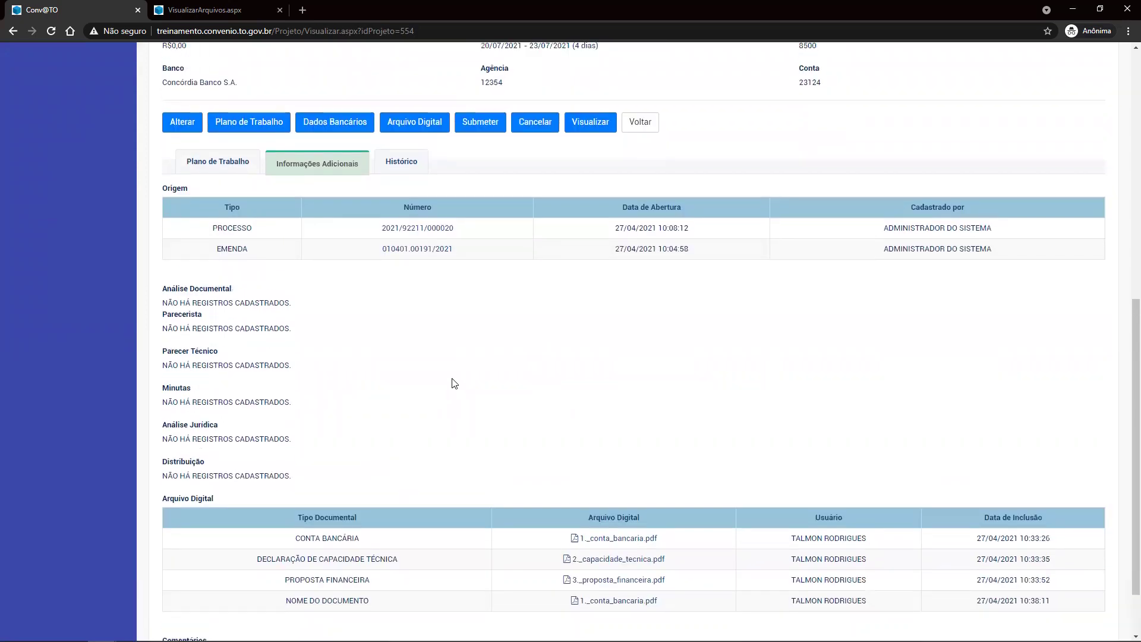
{"action": "scroll", "coordinate": [454, 382], "scroll_direction": "up", "scroll_amount": 1}
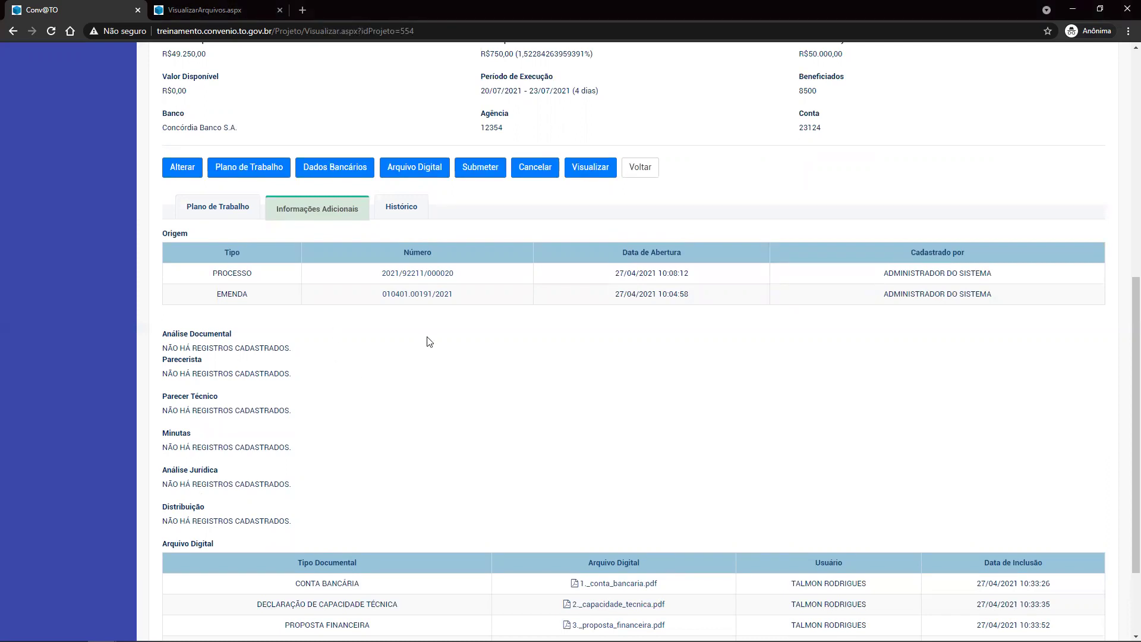
{"action": "scroll", "coordinate": [428, 321], "scroll_direction": "down", "scroll_amount": 1}
{"action": "scroll", "coordinate": [423, 281], "scroll_direction": "down", "scroll_amount": 1}
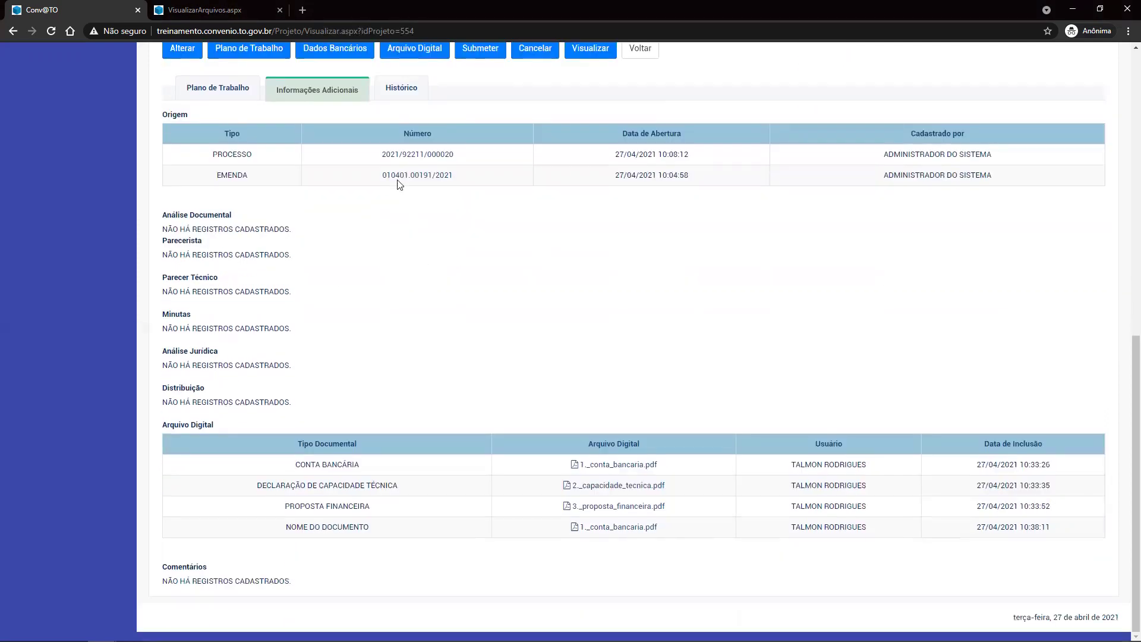
- Review the Histórico entries CADASTRADO and EM ANDAMENTO, both dated 27/04/2021
{"action": "left_click", "coordinate": [399, 88]}
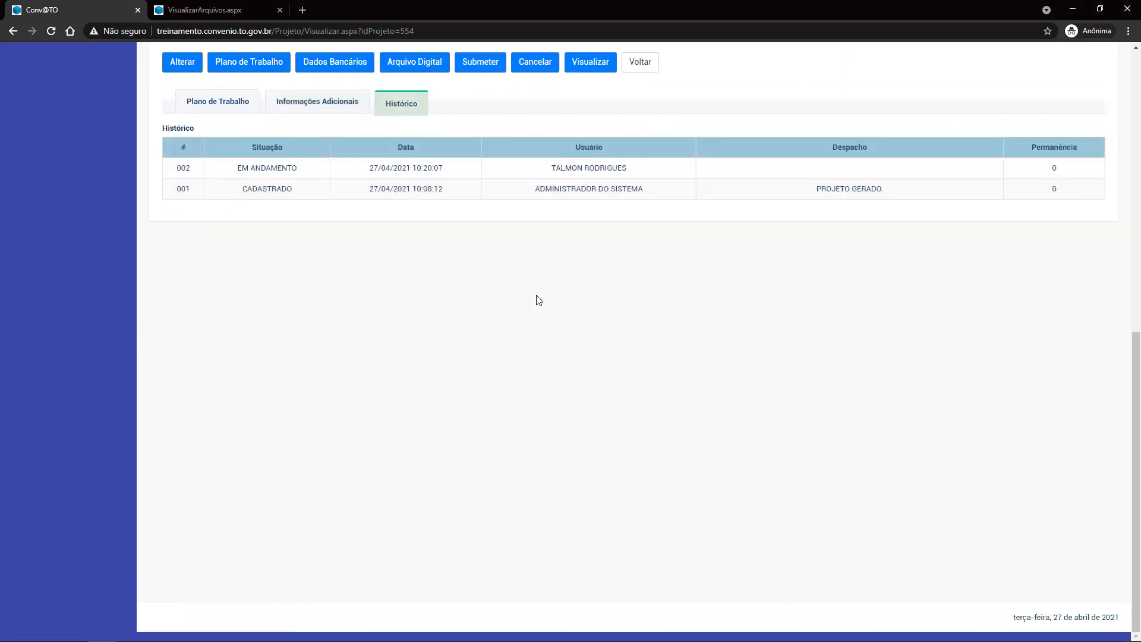
{"action": "left_click_drag", "start_coordinate": [167, 128], "coordinate": [191, 129]}
{"action": "left_click_drag", "start_coordinate": [241, 187], "coordinate": [728, 222]}
{"action": "left_click", "coordinate": [571, 206]}
{"action": "left_click_drag", "start_coordinate": [634, 189], "coordinate": [624, 203]}
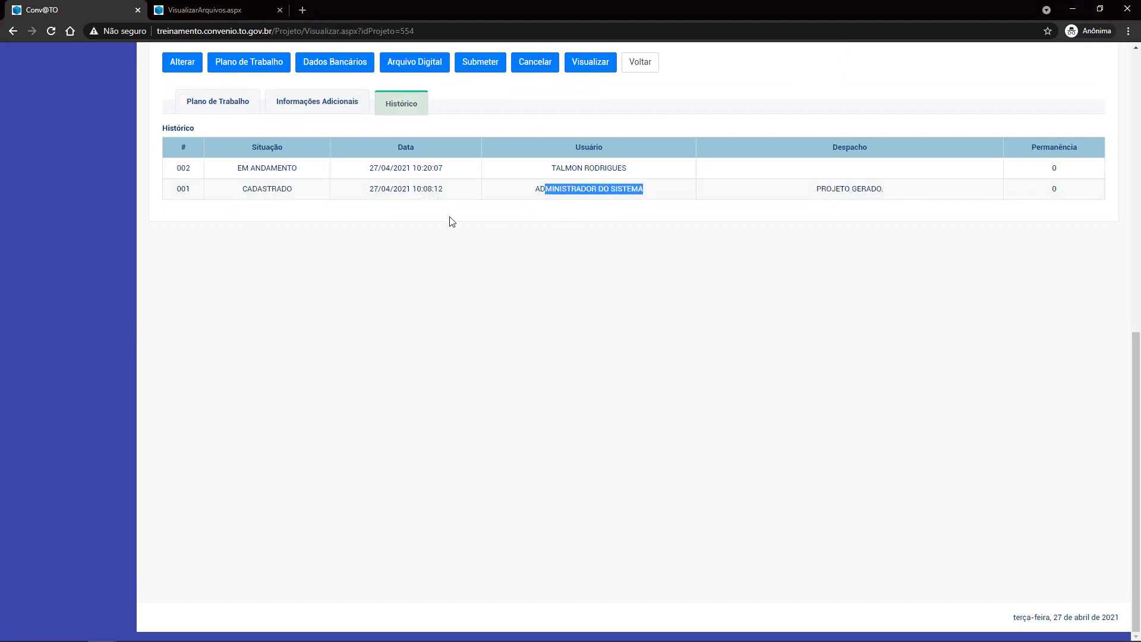
{"action": "left_click_drag", "start_coordinate": [238, 167], "coordinate": [645, 163]}
{"action": "left_click", "coordinate": [596, 244]}
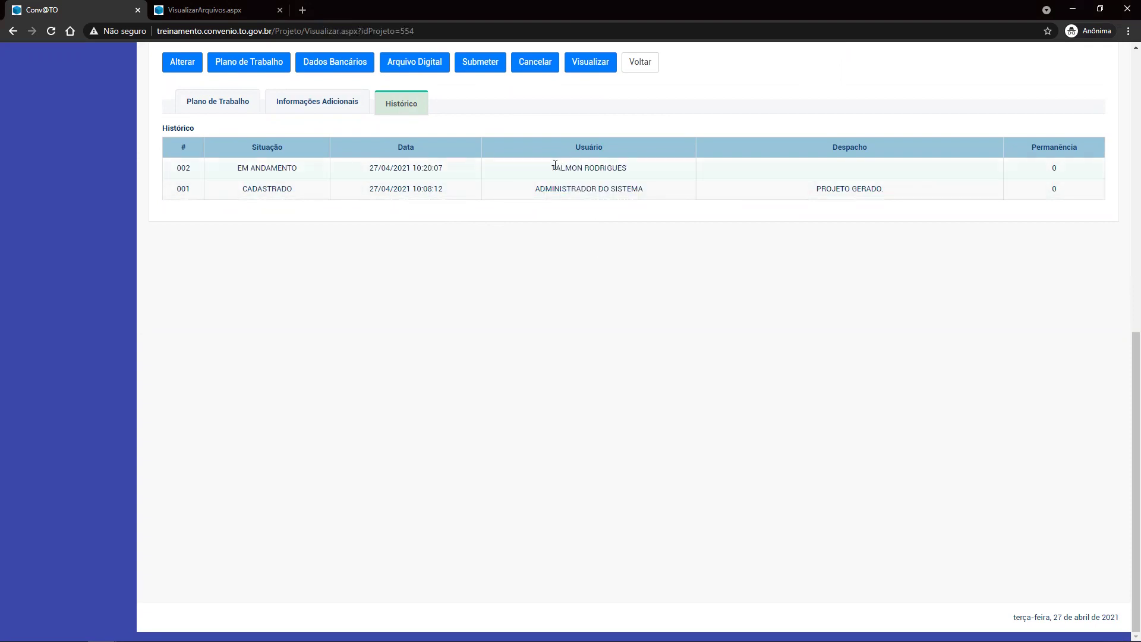
{"action": "left_click_drag", "start_coordinate": [555, 165], "coordinate": [624, 165]}
{"action": "left_click_drag", "start_coordinate": [555, 168], "coordinate": [625, 169]}
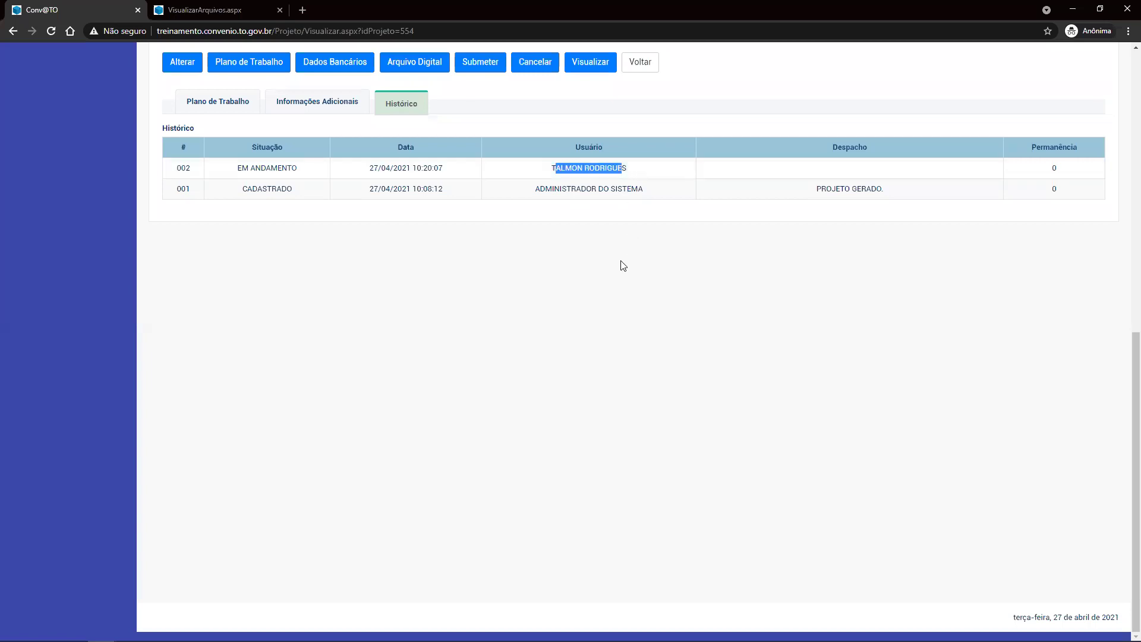
{"action": "scroll", "coordinate": [619, 262], "scroll_direction": "up", "scroll_amount": 3}
{"action": "left_click", "coordinate": [569, 345]}
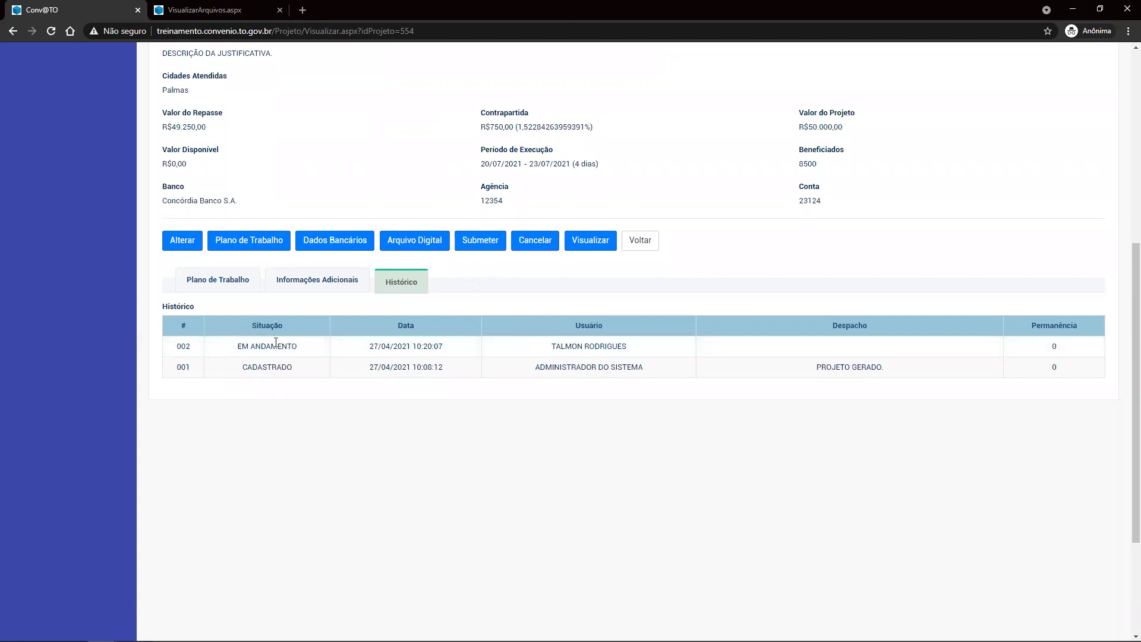
{"action": "left_click_drag", "start_coordinate": [373, 346], "coordinate": [629, 347]}
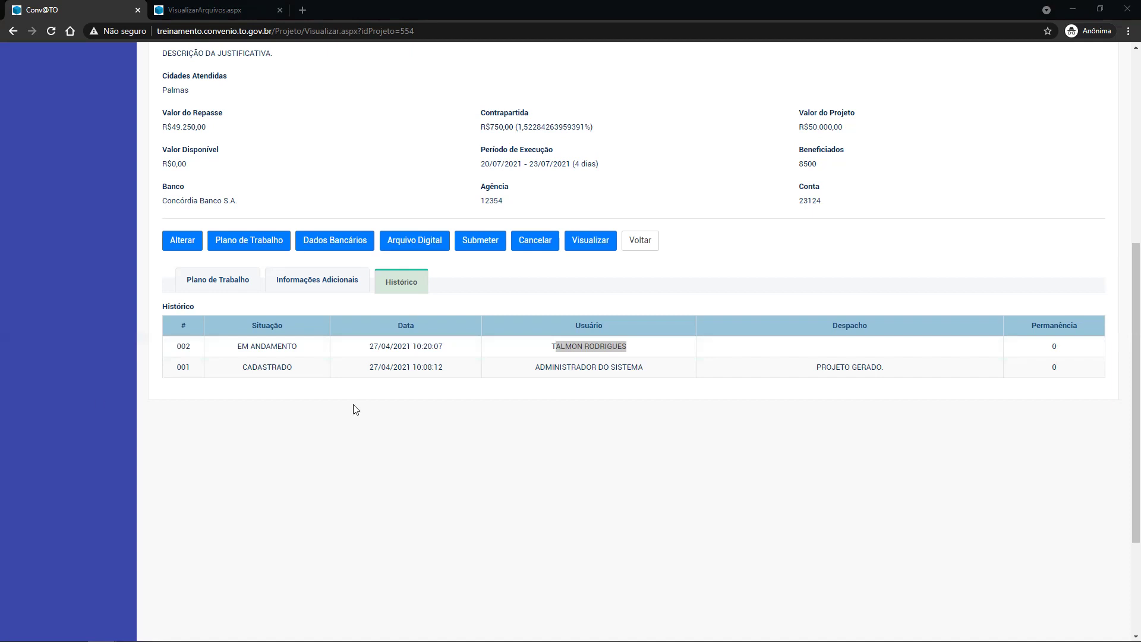
- Go from Informações Adicionais to Plano de Trabalho and review the goal 001 stages table
{"action": "left_click", "coordinate": [359, 387]}
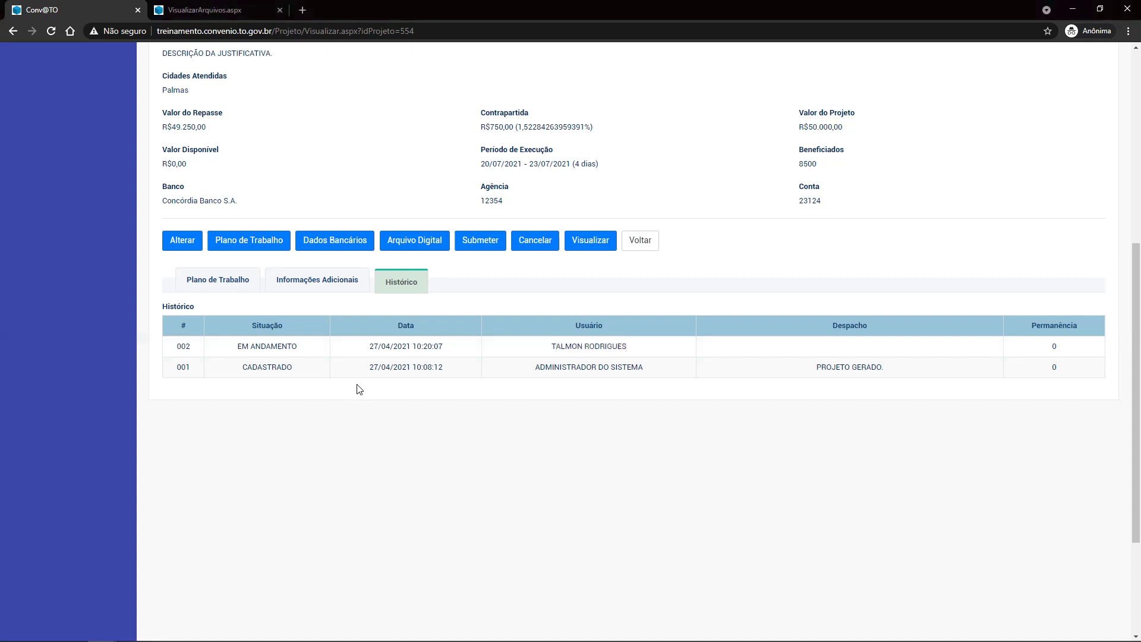
{"action": "left_click", "coordinate": [304, 285]}
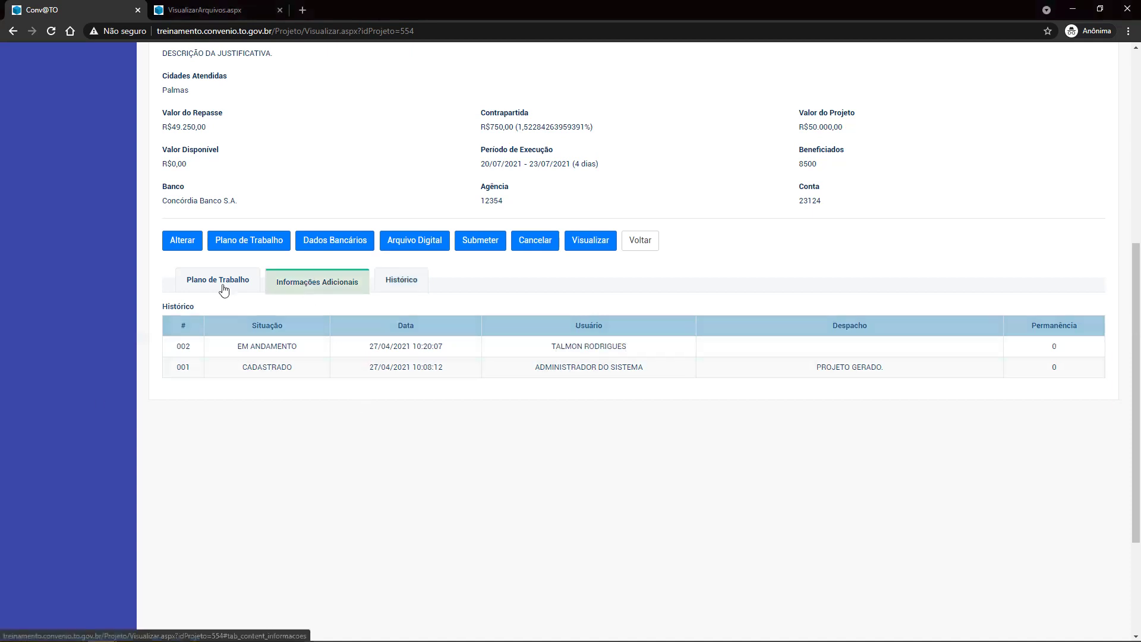
{"action": "left_click", "coordinate": [209, 285]}
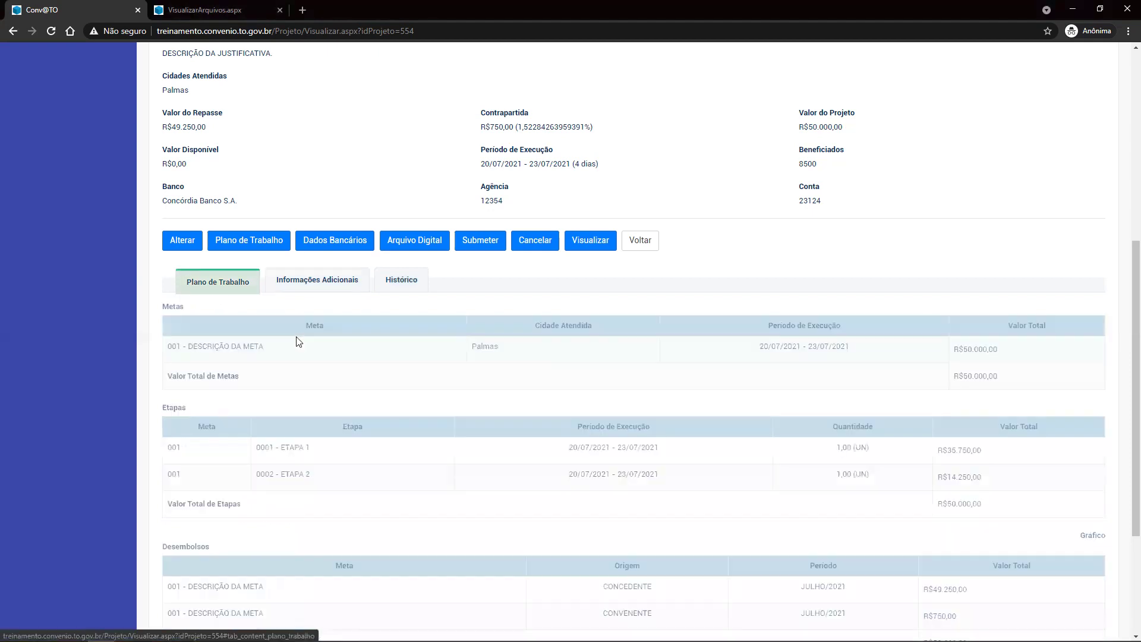
{"action": "scroll", "coordinate": [201, 284], "scroll_direction": "down", "scroll_amount": 1}
{"action": "left_click_drag", "start_coordinate": [171, 288], "coordinate": [189, 254]}
{"action": "scroll", "coordinate": [178, 249], "scroll_direction": "down", "scroll_amount": 2}
{"action": "left_click", "coordinate": [287, 254]}
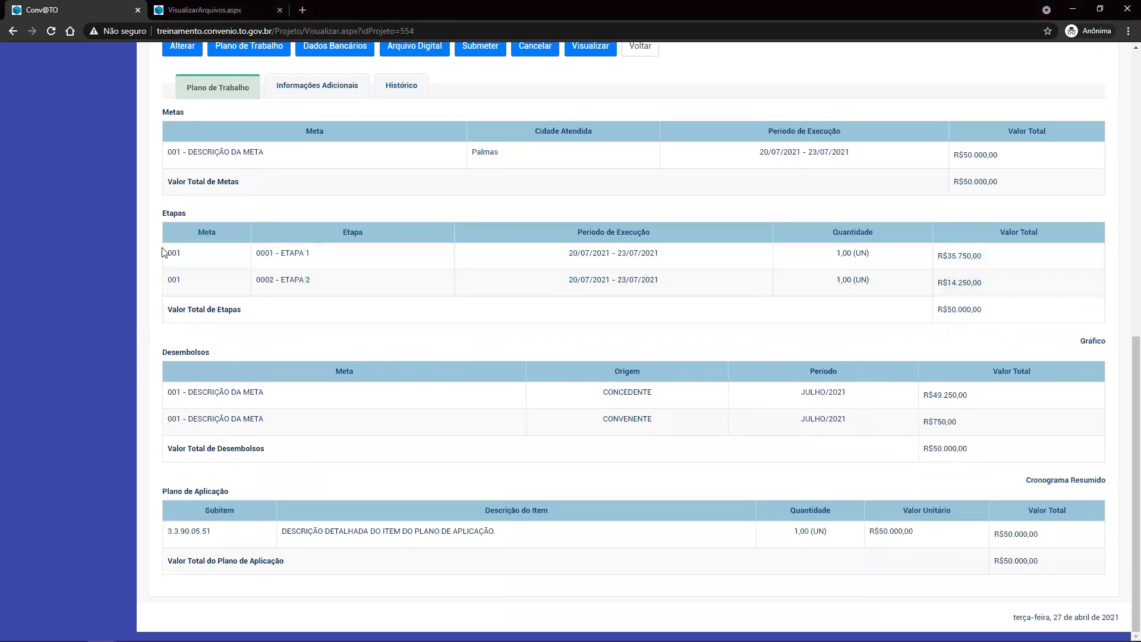
{"action": "double_click", "coordinate": [173, 253]}
{"action": "left_click", "coordinate": [1084, 340]}
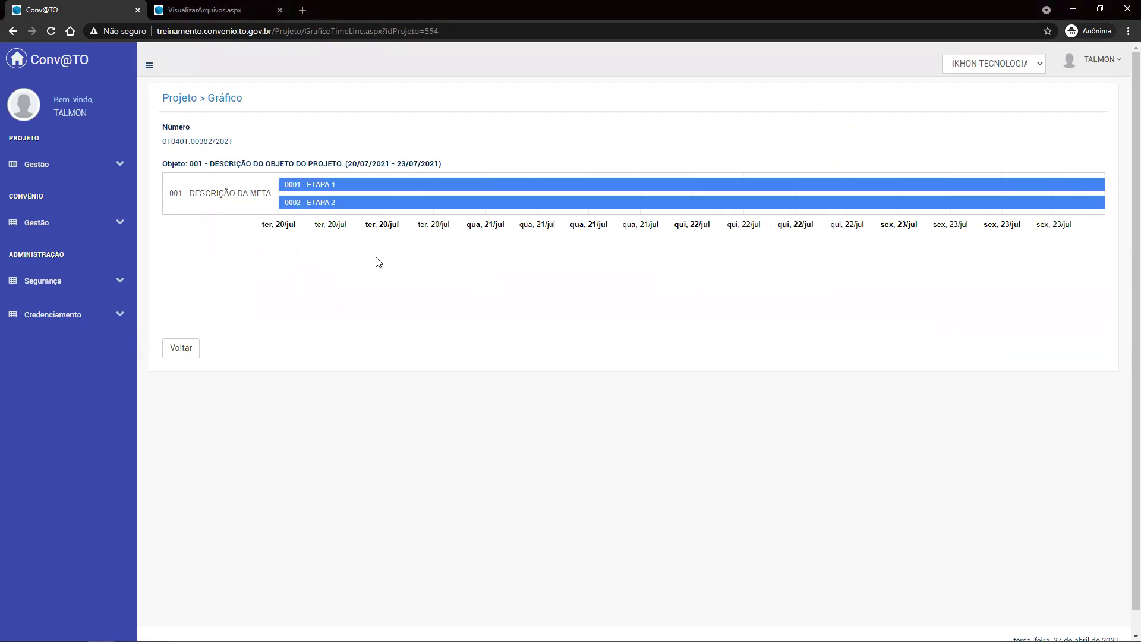
- Inspect the Gantt chart's 20/jul–23/jul date range and the ETAPA 1 and ETAPA 2 bar details
{"action": "double_click", "coordinate": [275, 222]}
{"action": "double_click", "coordinate": [1081, 224]}
{"action": "left_click", "coordinate": [820, 431]}
{"action": "mouse_move", "coordinate": [298, 186]}
{"action": "mouse_move", "coordinate": [581, 212]}
{"action": "left_click", "coordinate": [174, 349]}
- Open the Cronograma Resumido, showing JULHO/2021 with R$49.250,00 transfer and R$750,00 counterpart
{"action": "scroll", "coordinate": [401, 356], "scroll_direction": "down", "scroll_amount": 4}
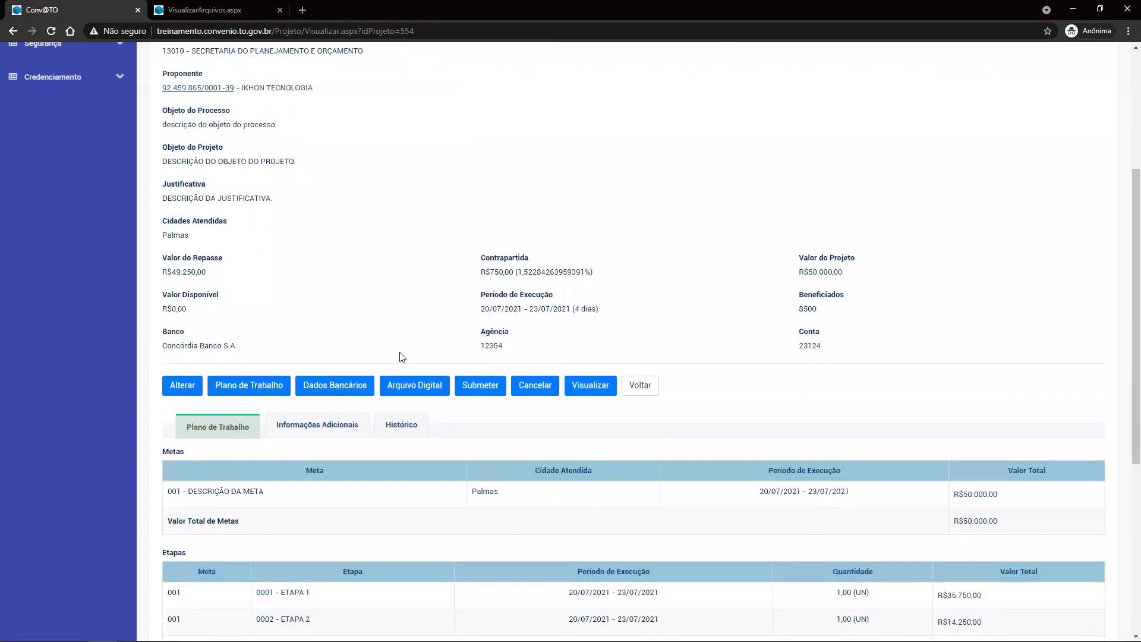
{"action": "left_click", "coordinate": [233, 389]}
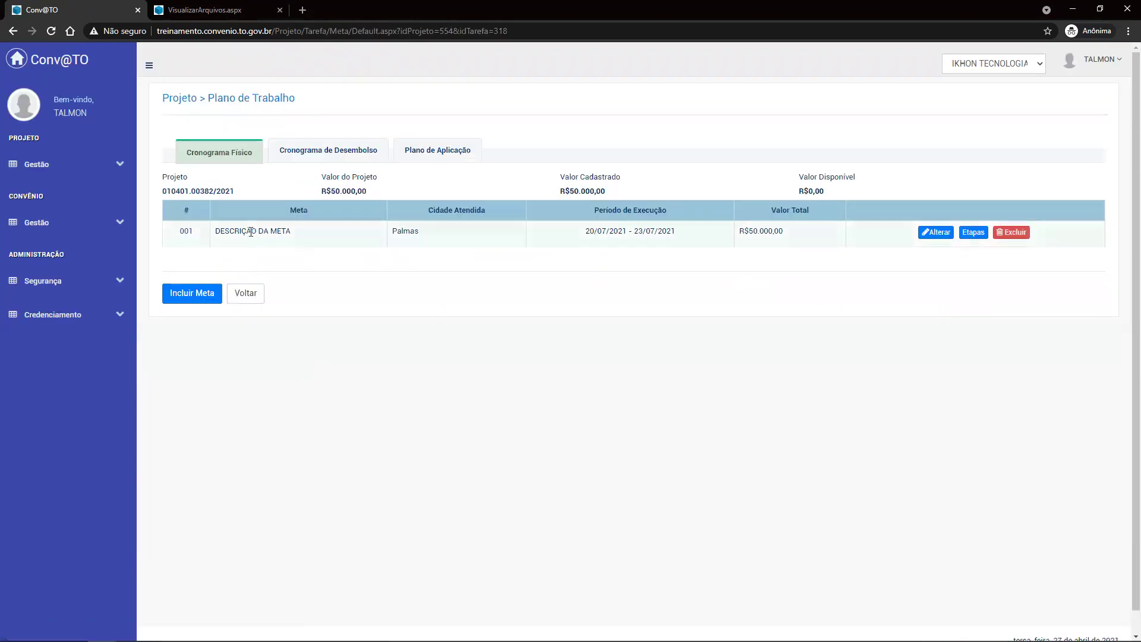
{"action": "left_click", "coordinate": [244, 293]}
{"action": "scroll", "coordinate": [434, 425], "scroll_direction": "down", "scroll_amount": 3}
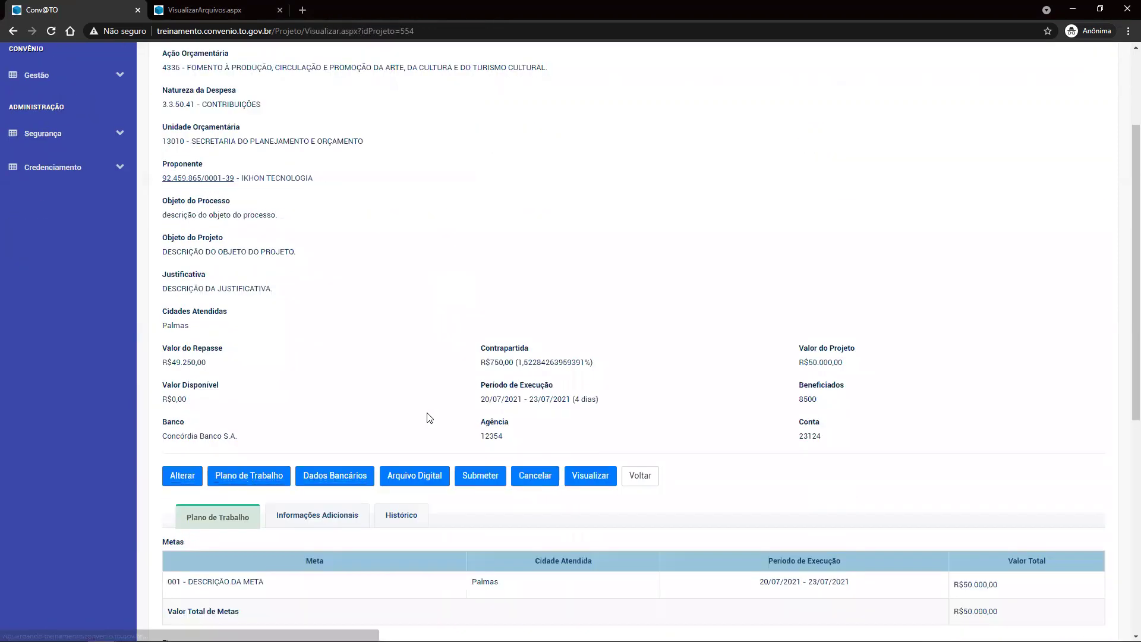
{"action": "scroll", "coordinate": [426, 415], "scroll_direction": "down", "scroll_amount": 7}
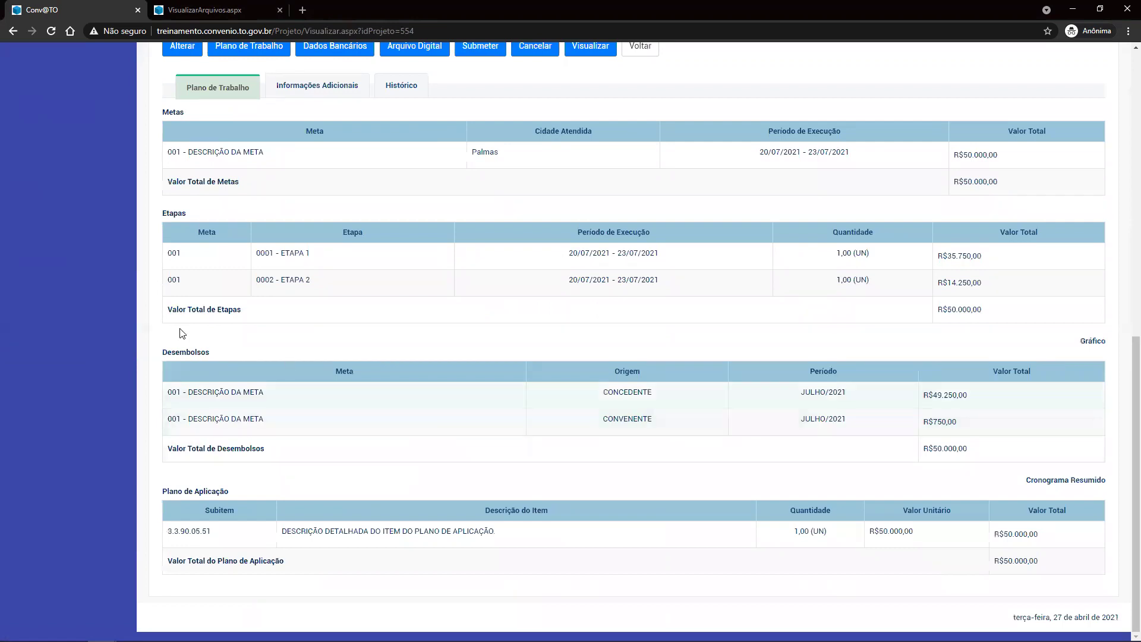
{"action": "double_click", "coordinate": [221, 354]}
{"action": "left_click", "coordinate": [291, 380]}
{"action": "left_click", "coordinate": [1087, 481]}
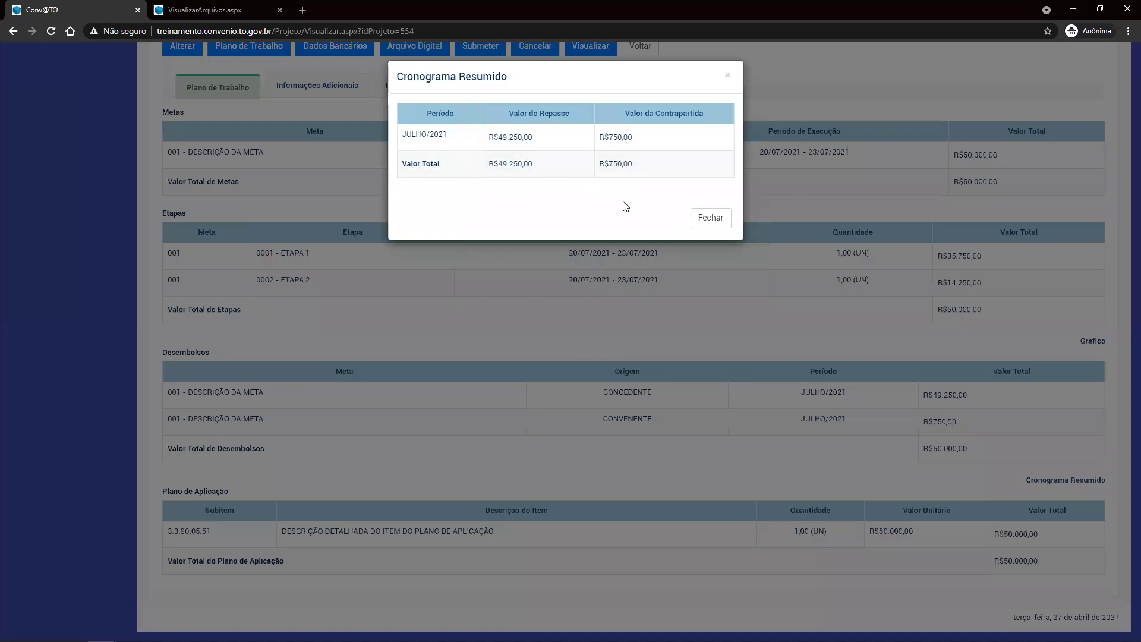
{"action": "left_click_drag", "start_coordinate": [407, 134], "coordinate": [455, 136]}
{"action": "left_click", "coordinate": [455, 136]}
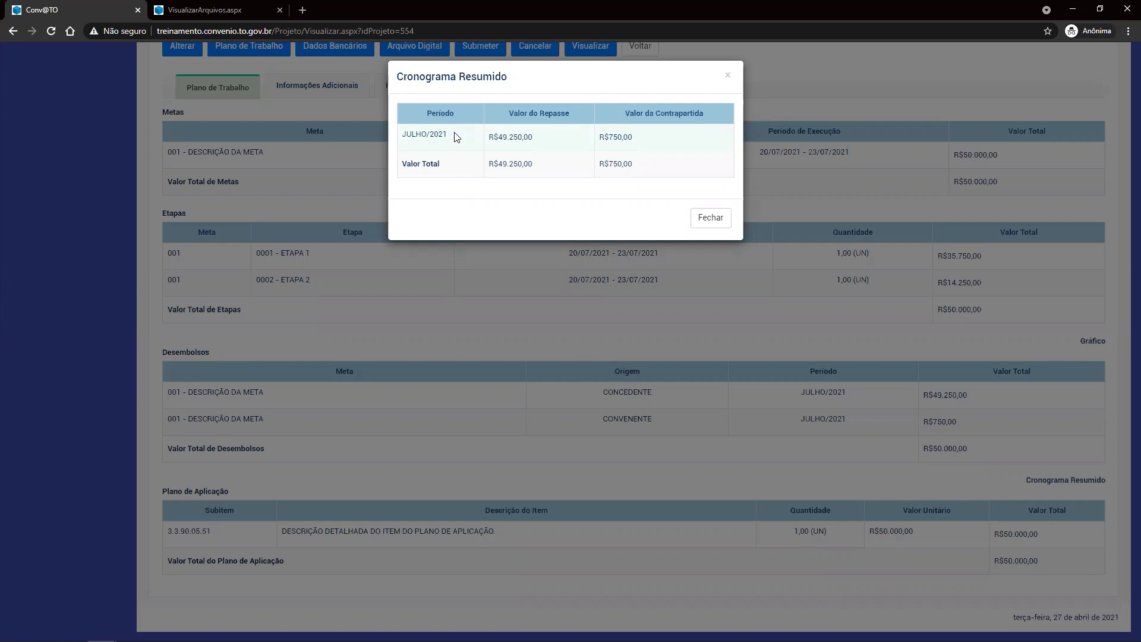
- Check the JULHO/2021 repasse and counterpart values in the Cronograma Resumido, then close it
{"action": "left_click_drag", "start_coordinate": [411, 134], "coordinate": [666, 140]}
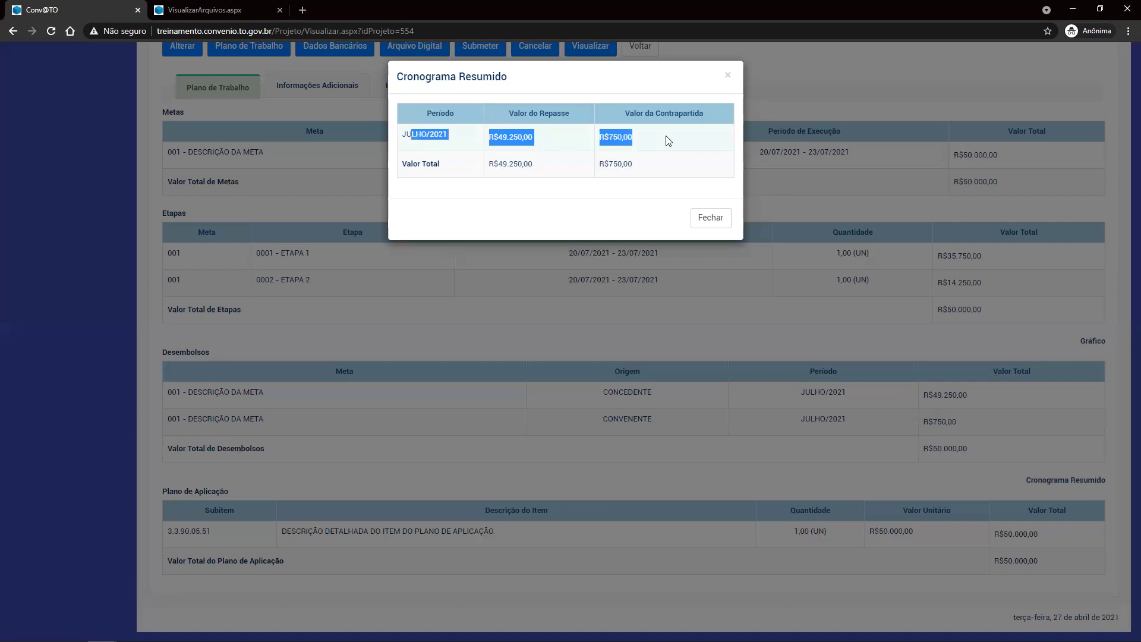
{"action": "left_click", "coordinate": [564, 158]}
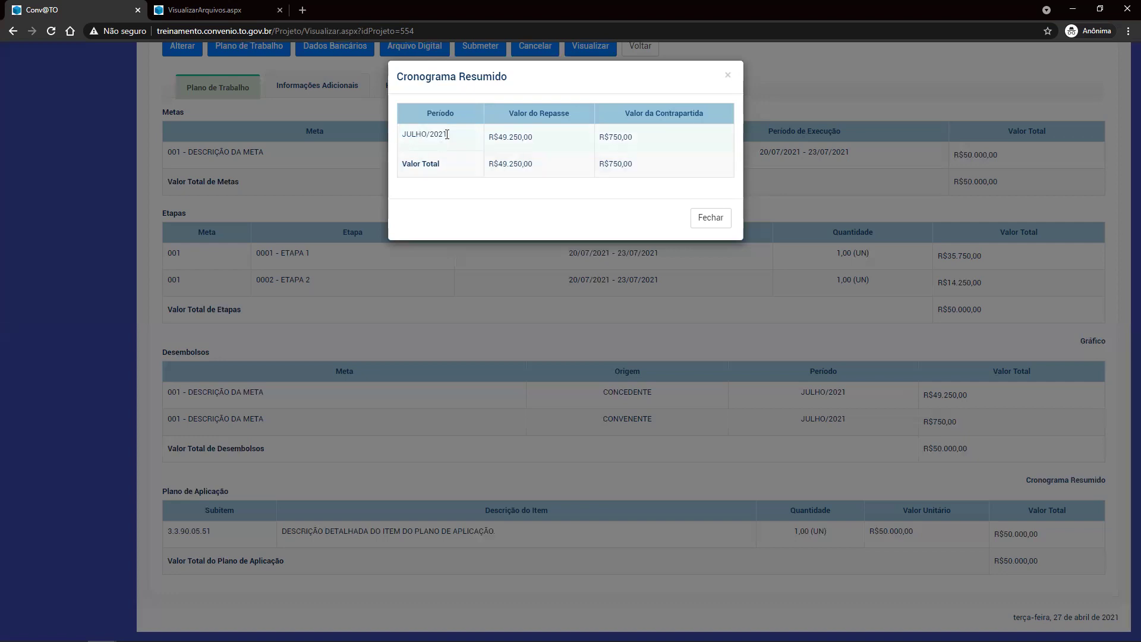
{"action": "left_click", "coordinate": [711, 218]}
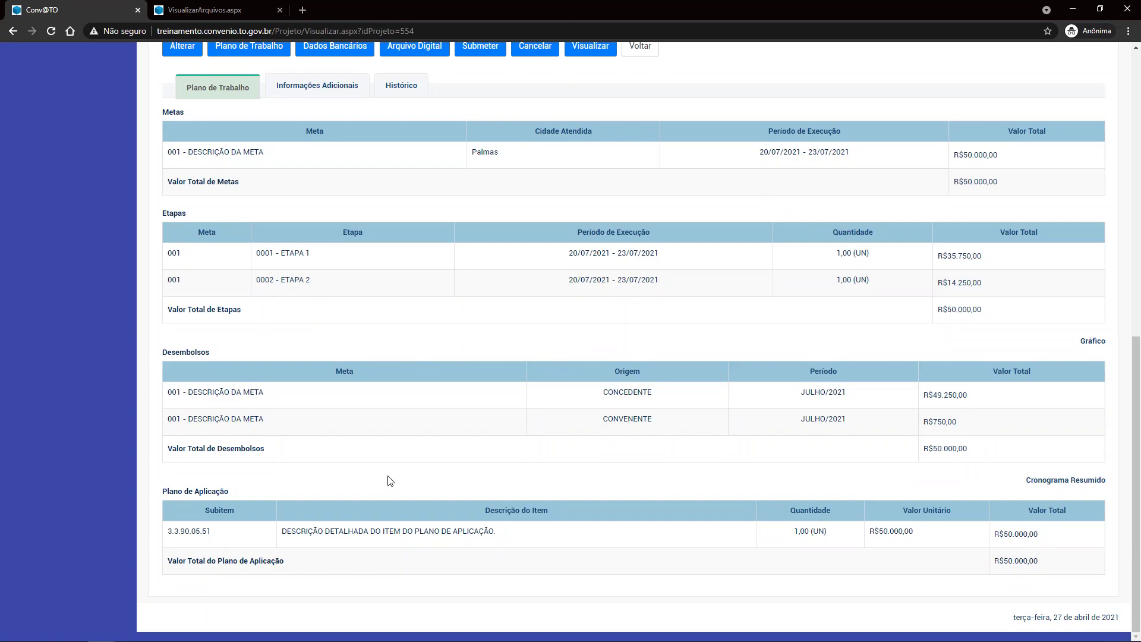
{"action": "left_click_drag", "start_coordinate": [170, 493], "coordinate": [300, 491]}
{"action": "left_click", "coordinate": [299, 510]}
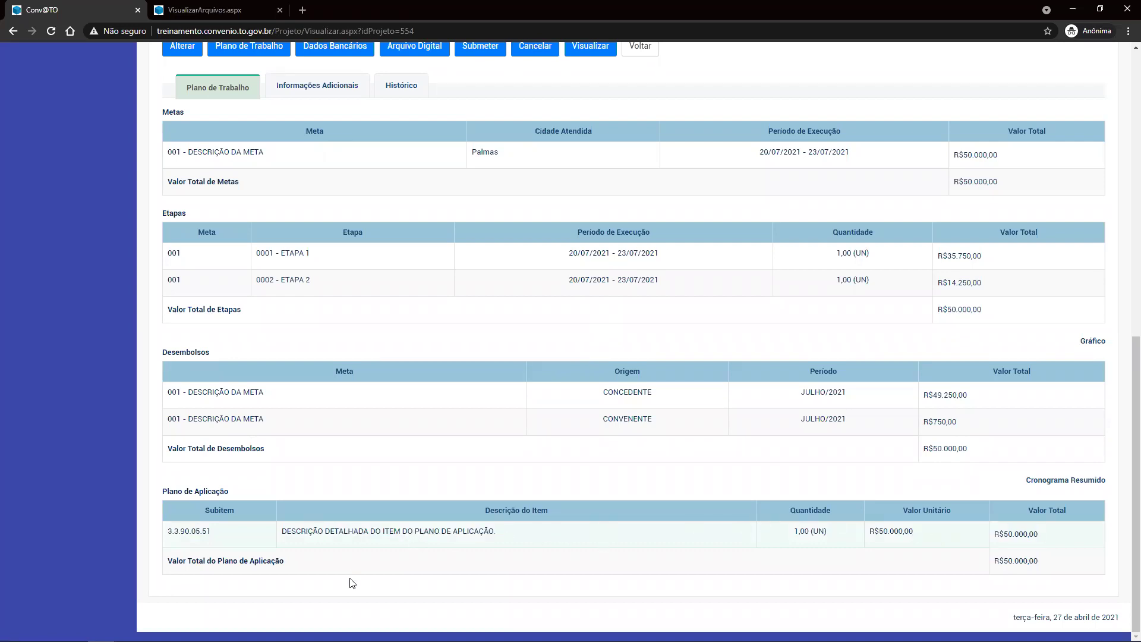
{"action": "scroll", "coordinate": [365, 491], "scroll_direction": "up", "scroll_amount": 1}
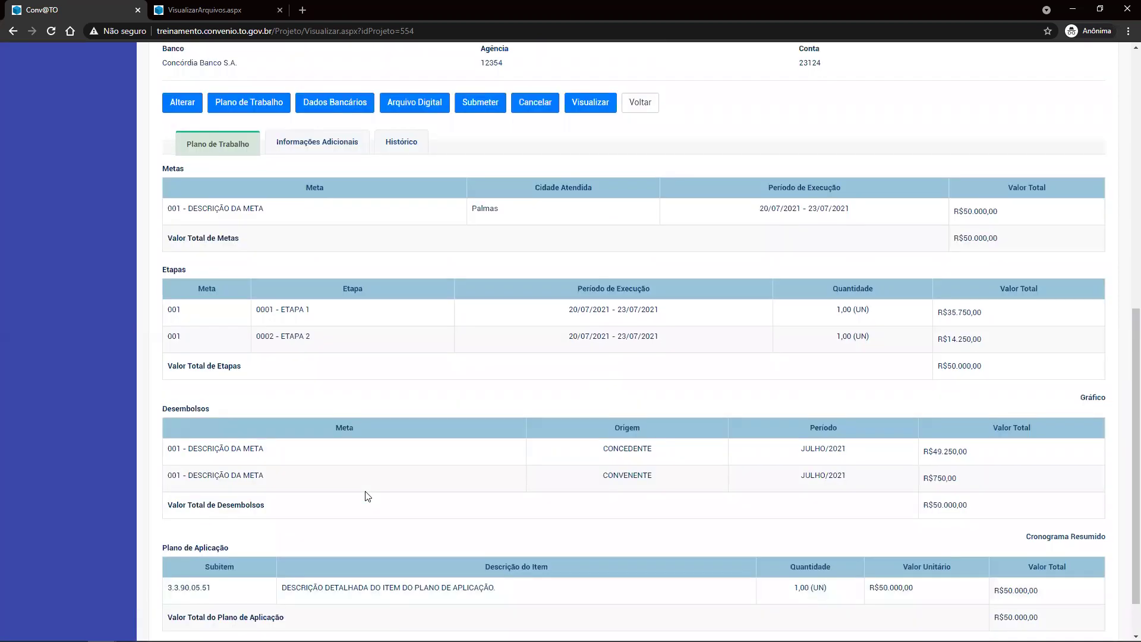
{"action": "scroll", "coordinate": [366, 496], "scroll_direction": "up", "scroll_amount": 3}
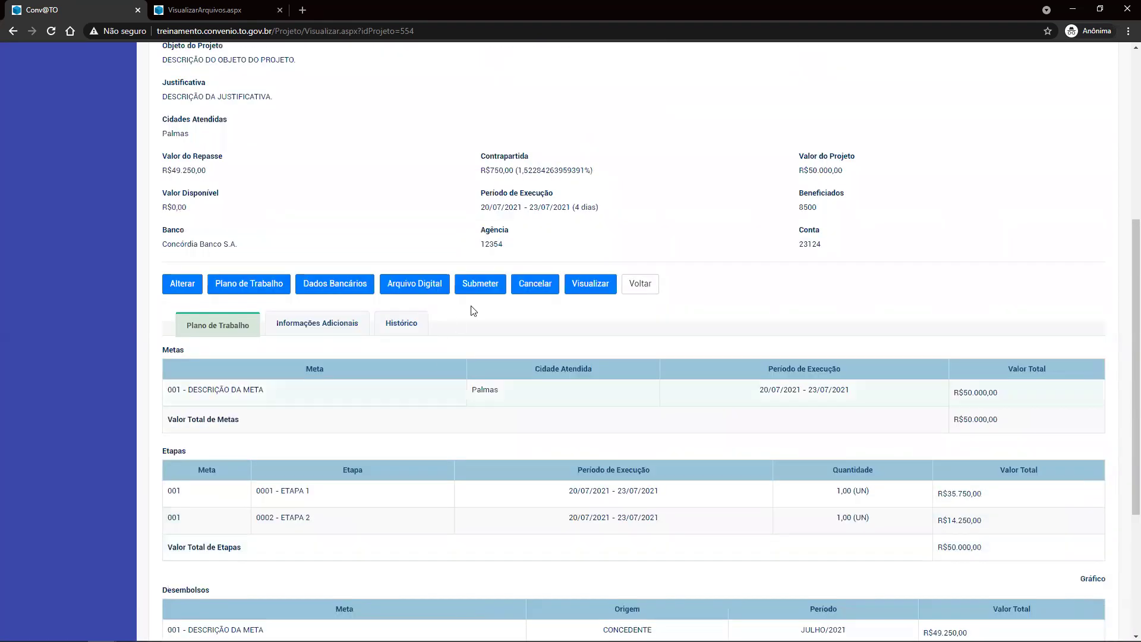
{"action": "left_click", "coordinate": [480, 284]}
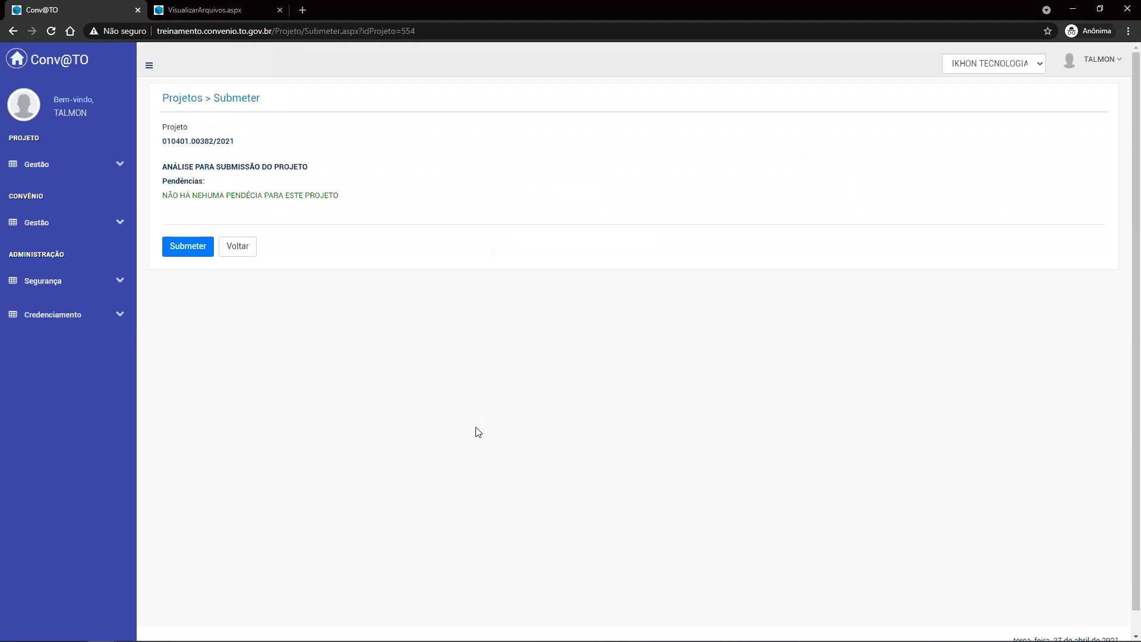
{"action": "left_click_drag", "start_coordinate": [237, 193], "coordinate": [337, 359]}
{"action": "left_click", "coordinate": [186, 248]}
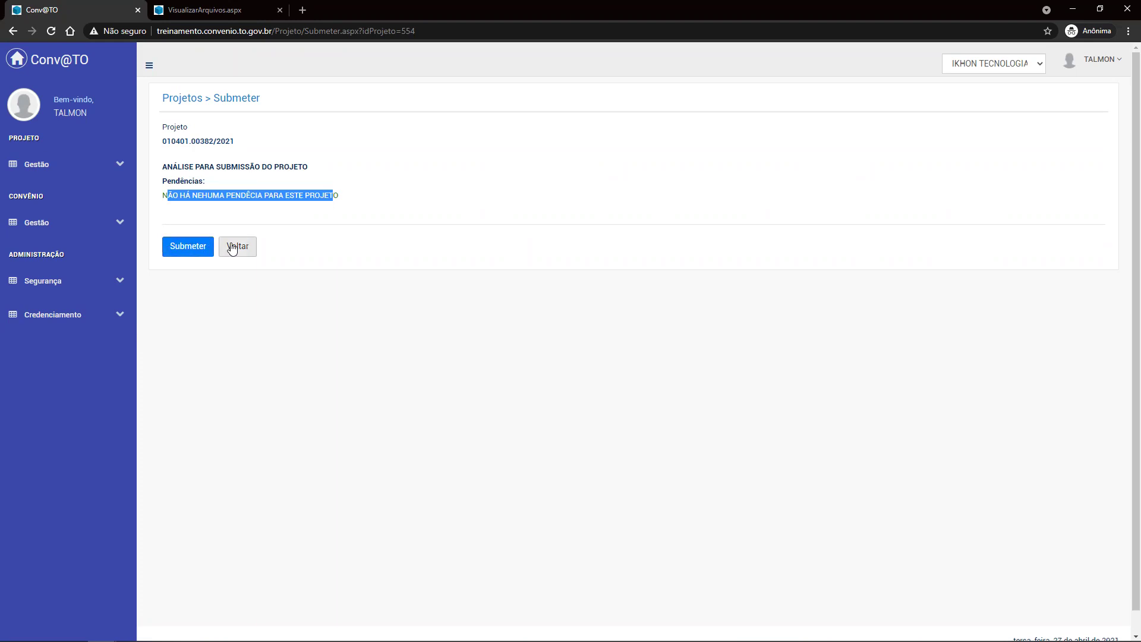
{"action": "scroll", "coordinate": [285, 505], "scroll_direction": "down", "scroll_amount": 1}
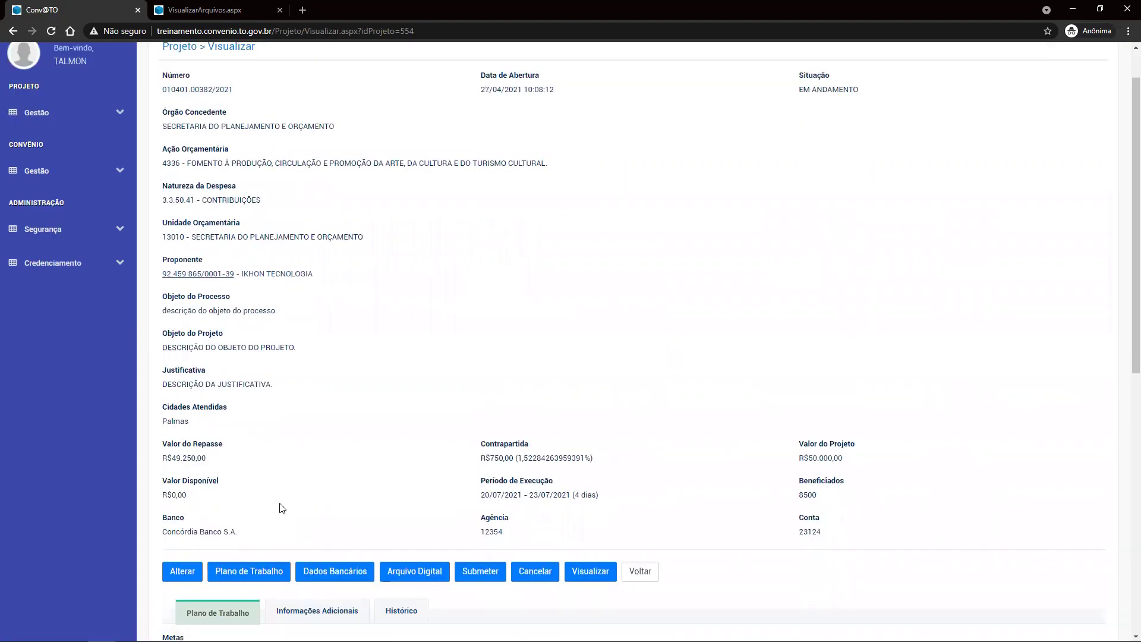
- Delete ETAPA 2 from goal 001, leaving R$14.250,00 available
{"action": "left_click", "coordinate": [254, 567]}
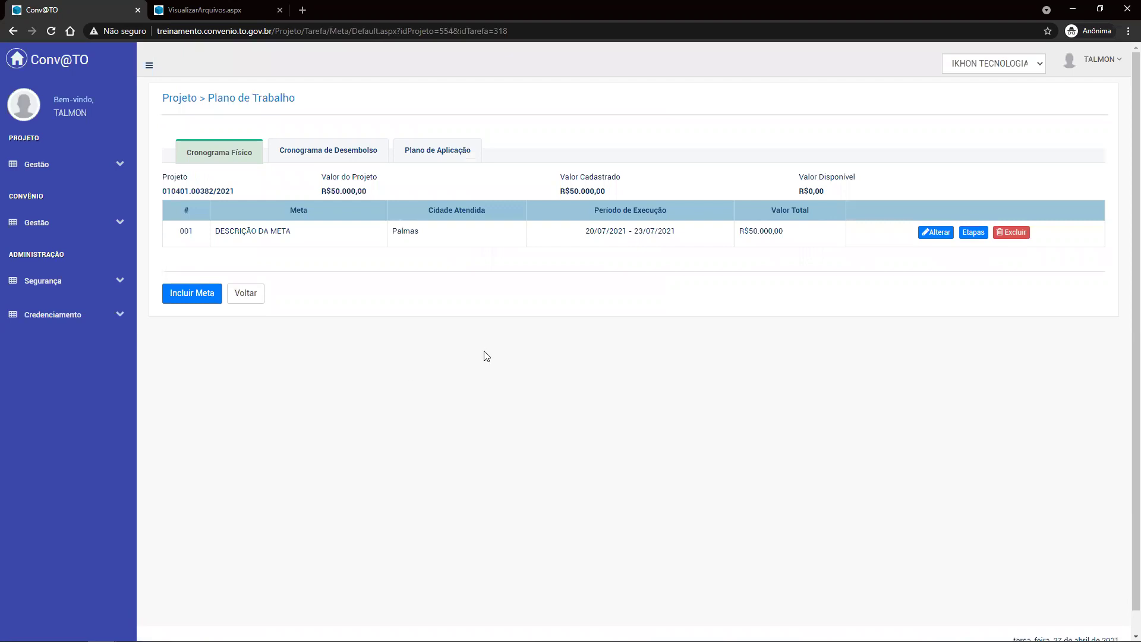
{"action": "left_click", "coordinate": [966, 236]}
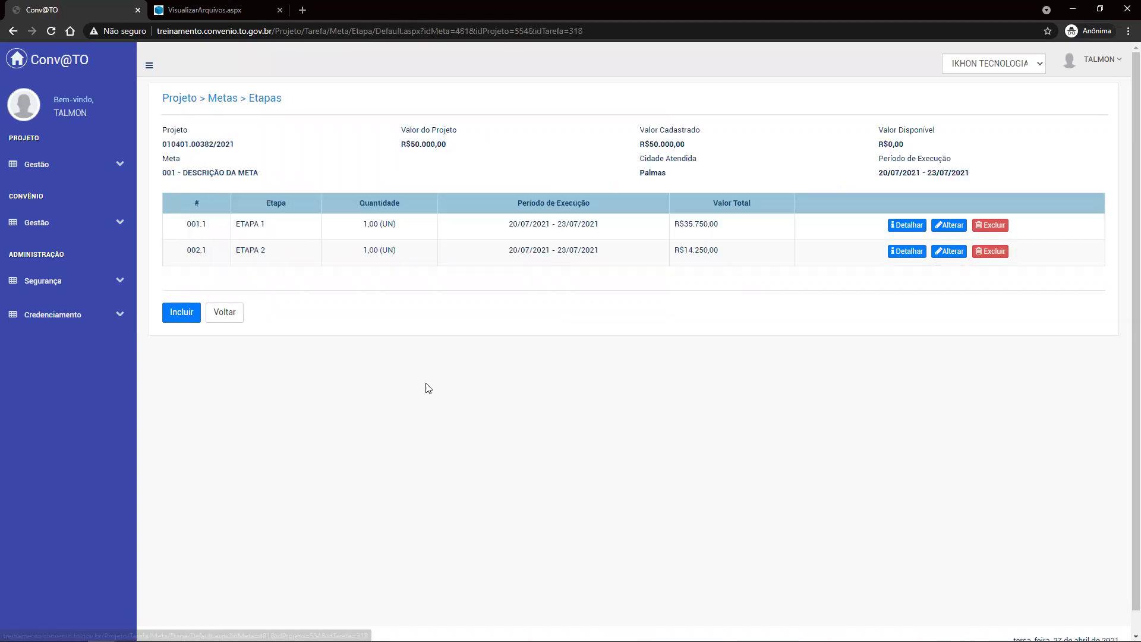
{"action": "left_click", "coordinate": [996, 252]}
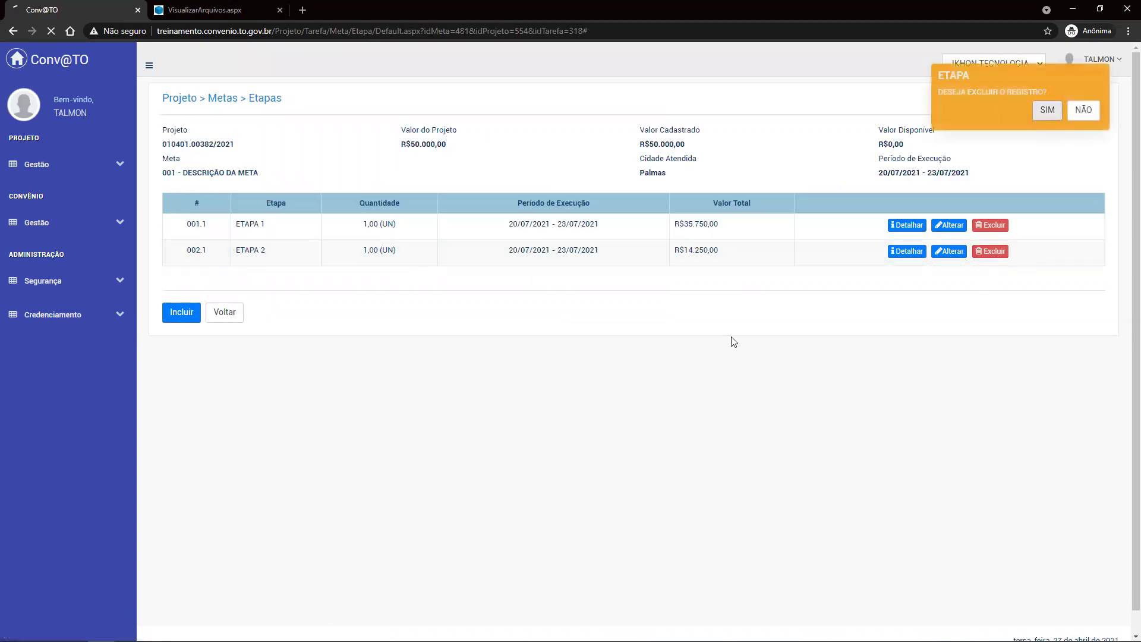
{"action": "left_click_drag", "start_coordinate": [679, 224], "coordinate": [708, 225]}
{"action": "left_click", "coordinate": [701, 289]}
{"action": "double_click", "coordinate": [924, 145]}
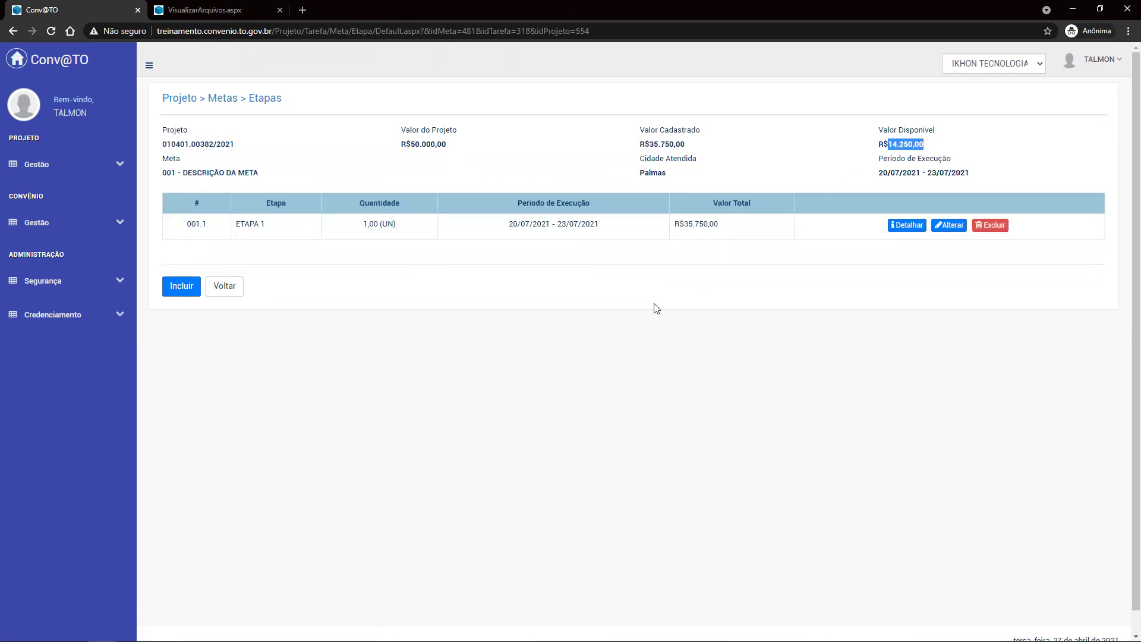
- Review the disbursement schedule and application plan (R$50.000,00 project), then return to project details
{"action": "left_click", "coordinate": [237, 287]}
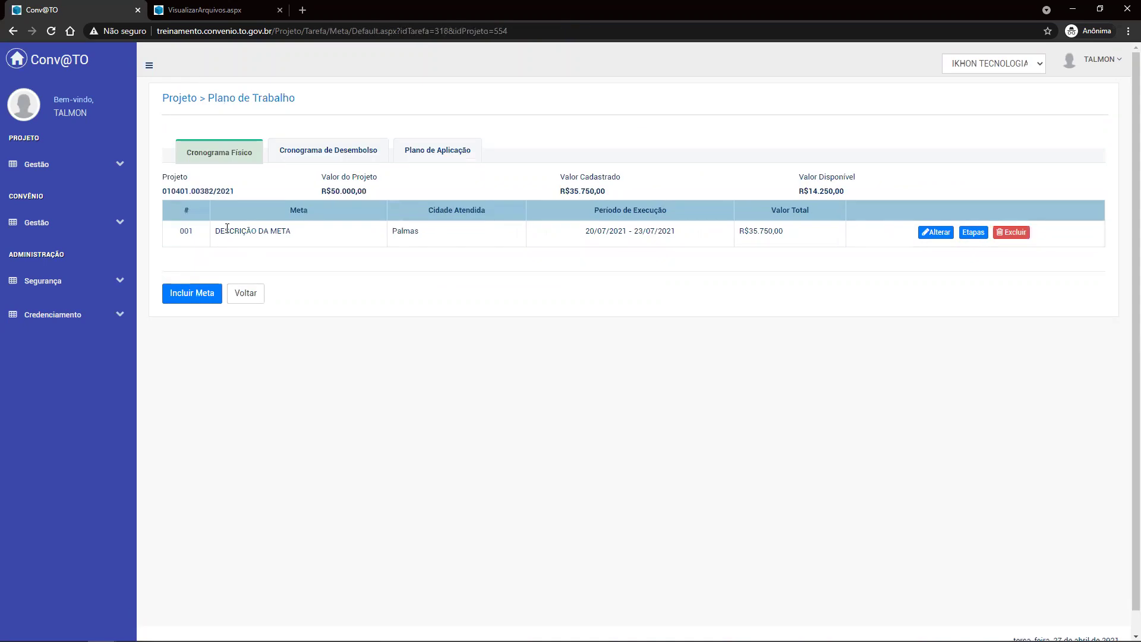
{"action": "left_click", "coordinate": [324, 152]}
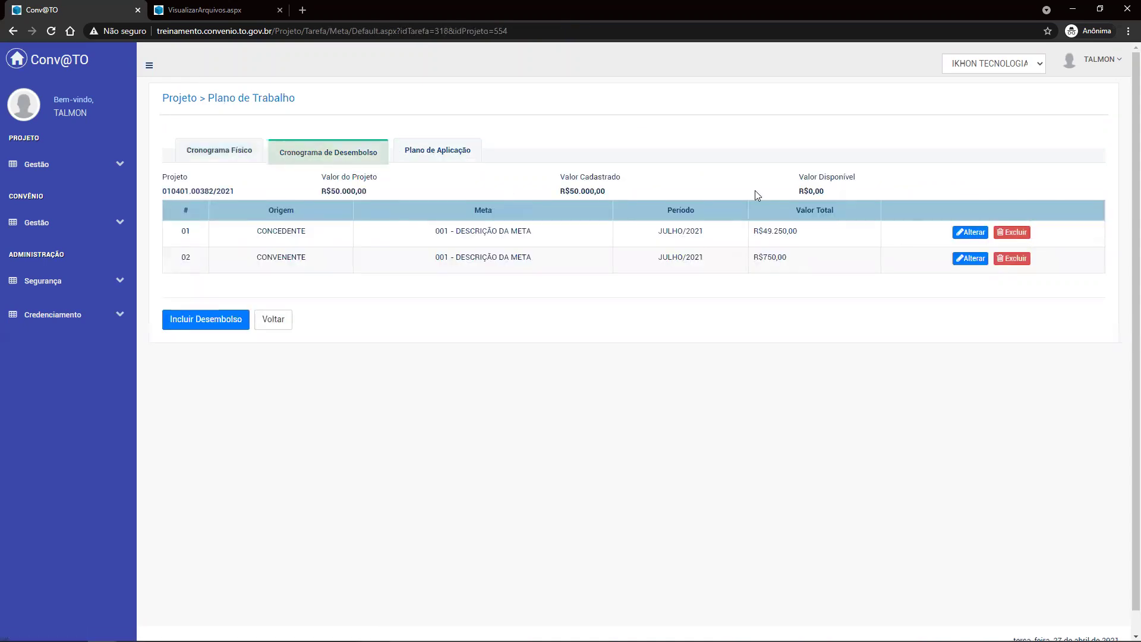
{"action": "left_click", "coordinate": [471, 157]}
{"action": "double_click", "coordinate": [570, 190]}
{"action": "double_click", "coordinate": [814, 191]}
{"action": "left_click", "coordinate": [770, 297]}
{"action": "left_click", "coordinate": [300, 292]}
{"action": "scroll", "coordinate": [395, 366], "scroll_direction": "down", "scroll_amount": 2}
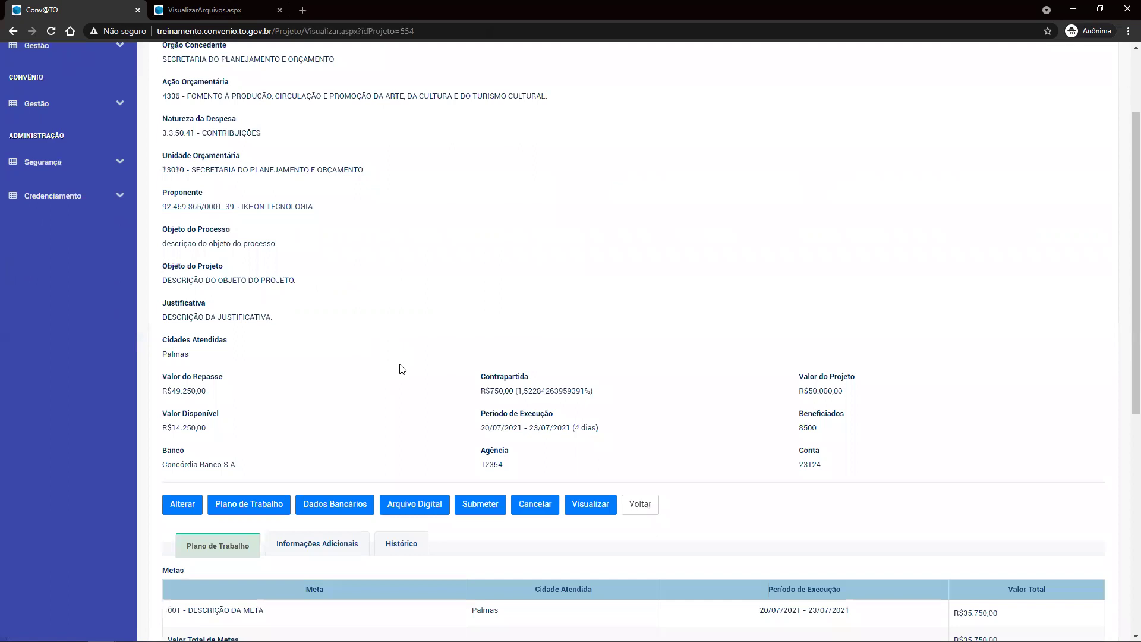
- Try submitting the project and read the red work-plan value divergence warning
{"action": "scroll", "coordinate": [400, 369], "scroll_direction": "down", "scroll_amount": 1}
{"action": "left_click", "coordinate": [480, 450]}
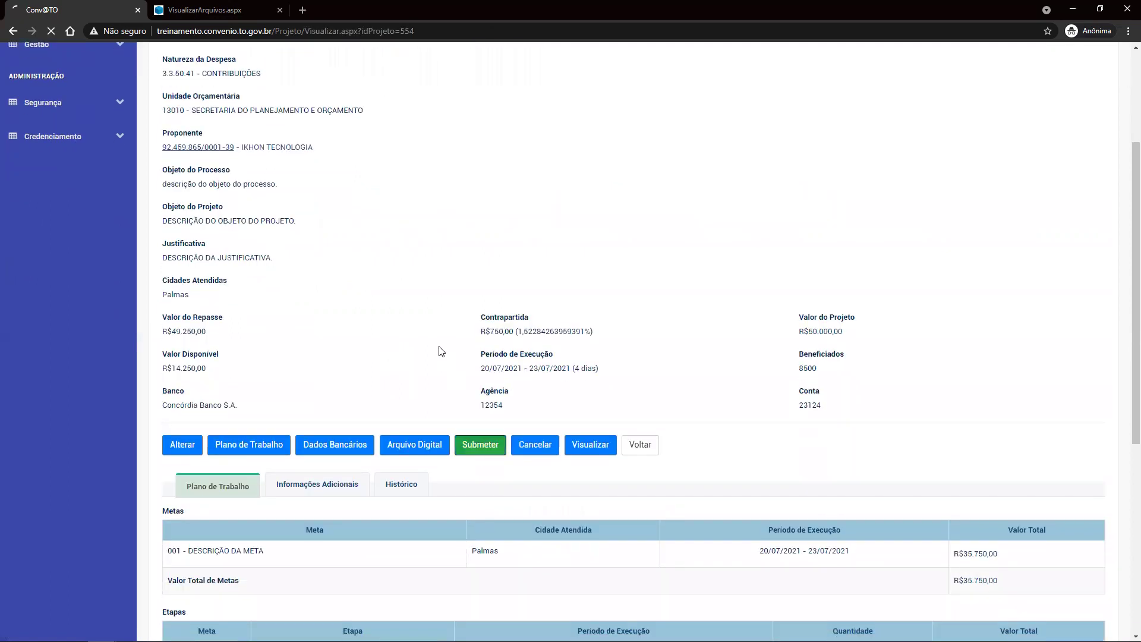
{"action": "left_click_drag", "start_coordinate": [168, 194], "coordinate": [333, 194]}
{"action": "left_click", "coordinate": [273, 194]}
{"action": "left_click", "coordinate": [251, 196]}
{"action": "left_click_drag", "start_coordinate": [173, 194], "coordinate": [420, 237]}
{"action": "left_click", "coordinate": [383, 252]}
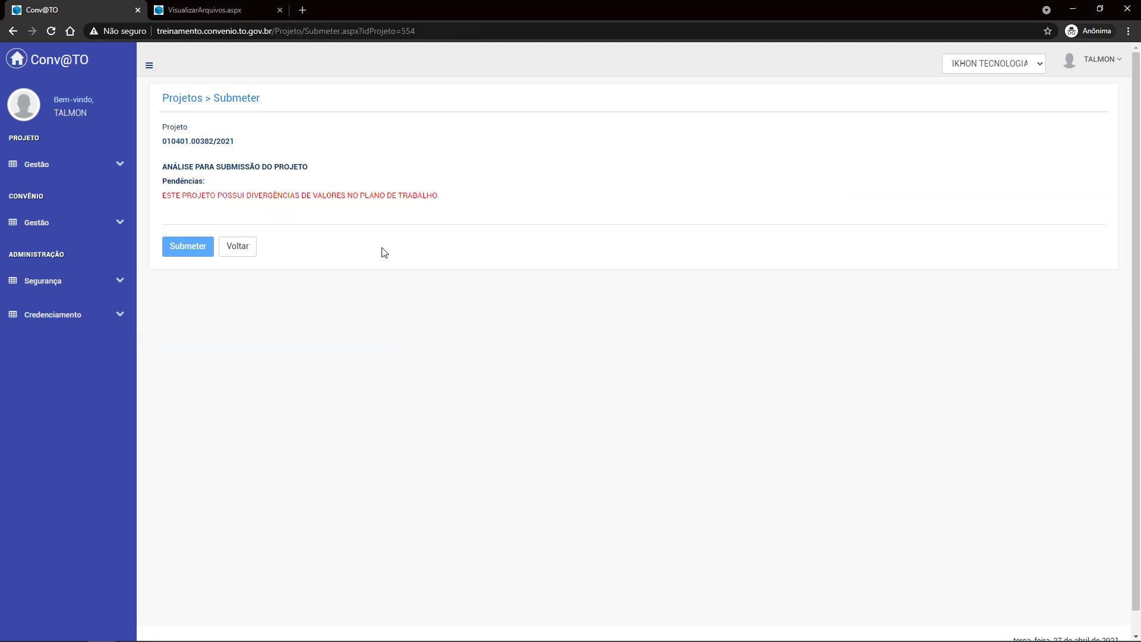
{"action": "left_click", "coordinate": [239, 246]}
{"action": "scroll", "coordinate": [335, 477], "scroll_direction": "down", "scroll_amount": 3}
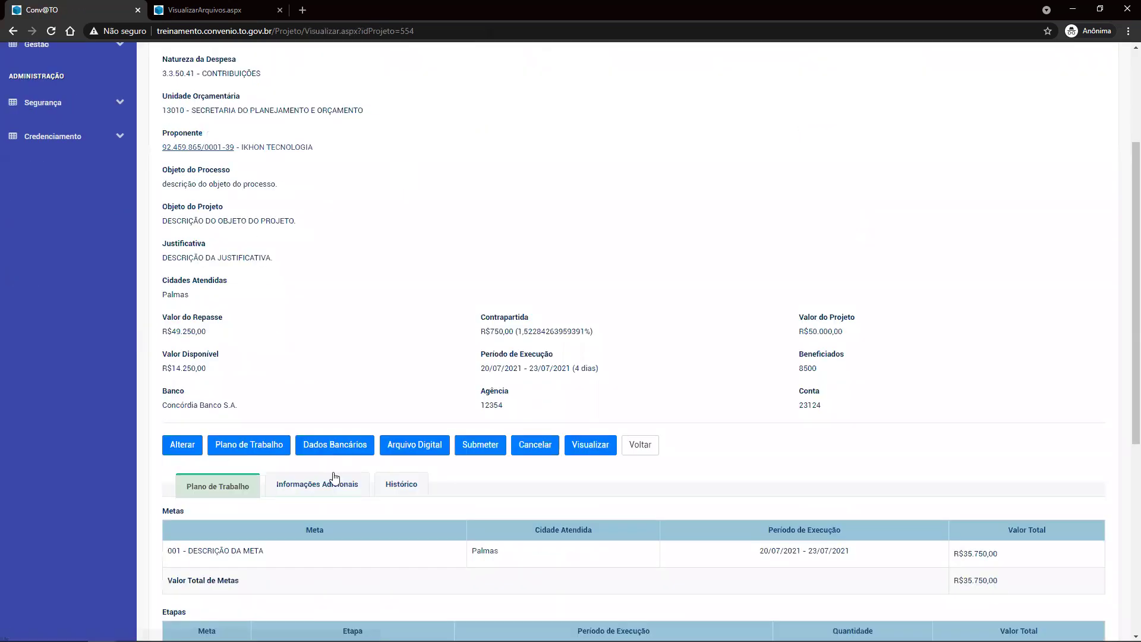
- Open the work plan and compare tabs: R$35.750,00 registered, R$14.250,00 still available
{"action": "left_click", "coordinate": [241, 450]}
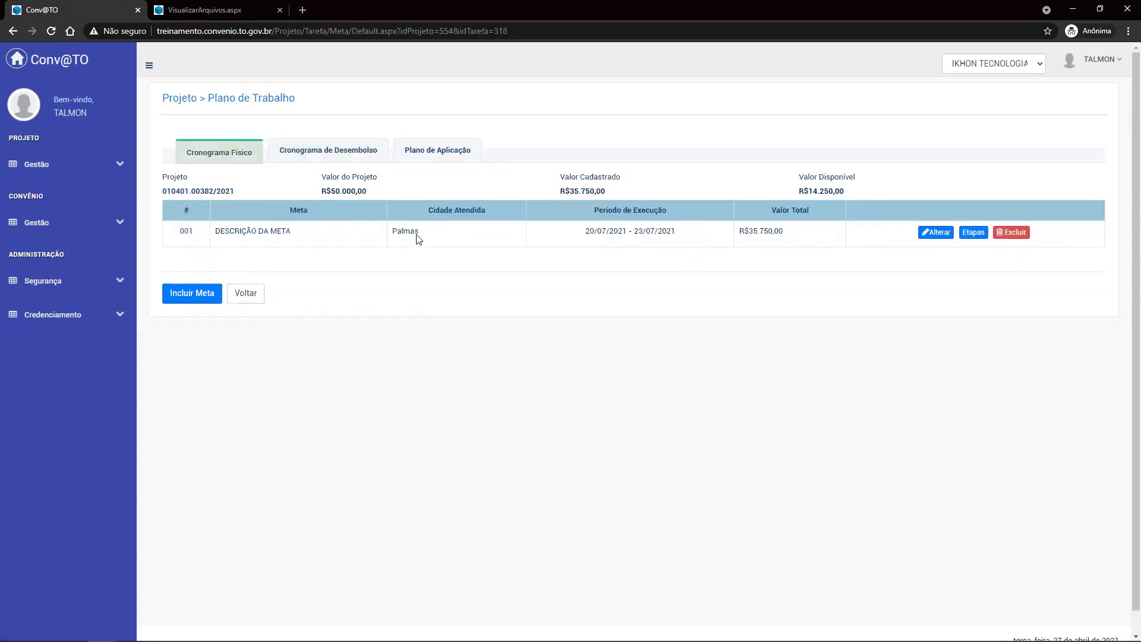
{"action": "triple_click", "coordinate": [587, 194]}
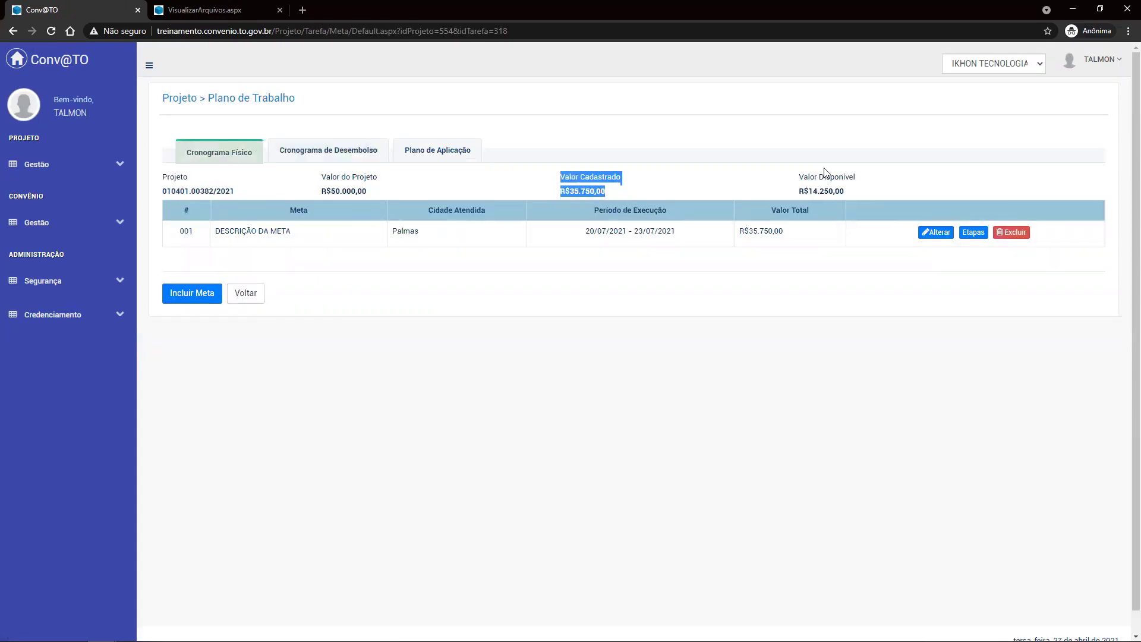
{"action": "left_click", "coordinate": [320, 152]}
{"action": "left_click", "coordinate": [443, 152]}
{"action": "left_click", "coordinate": [222, 152]}
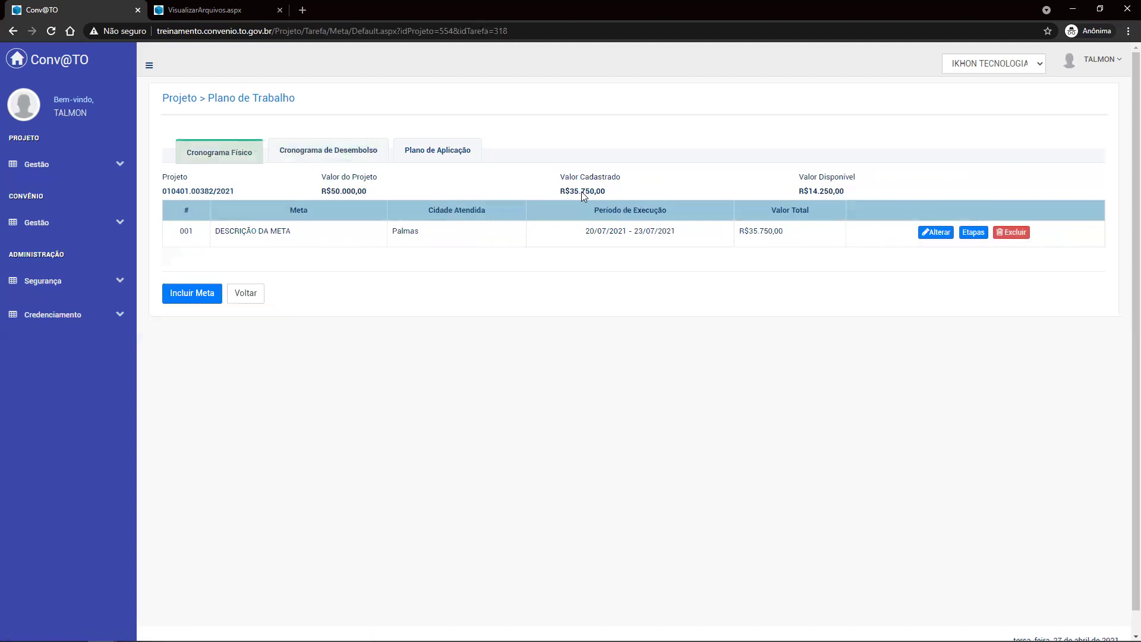
{"action": "left_click_drag", "start_coordinate": [354, 135], "coordinate": [163, 130]}
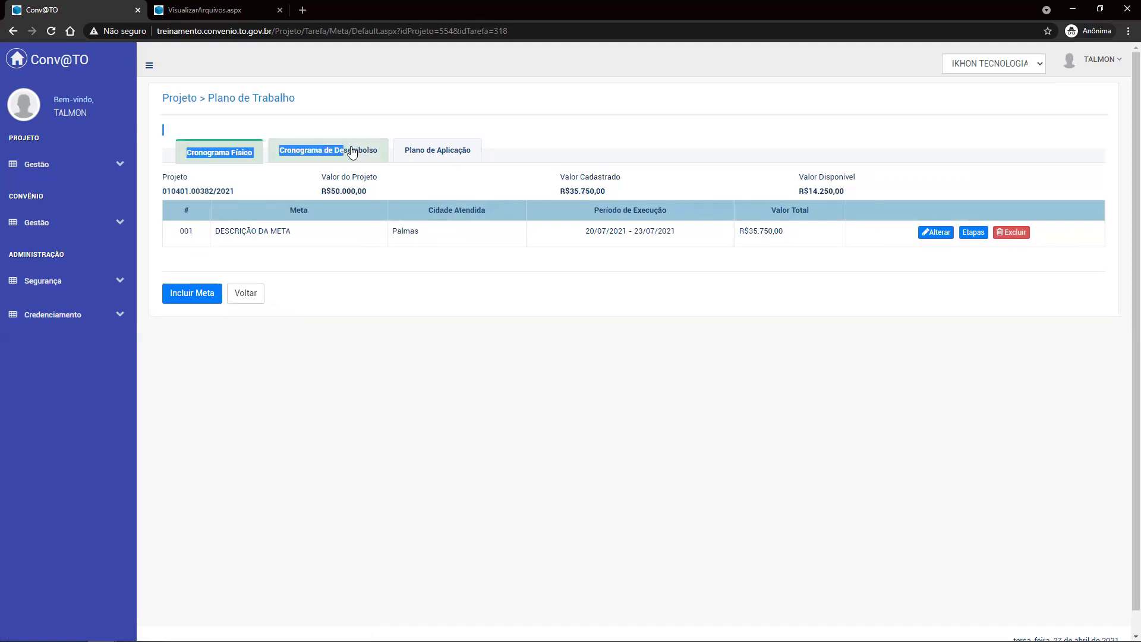
{"action": "left_click", "coordinate": [428, 151]}
{"action": "left_click", "coordinate": [199, 155]}
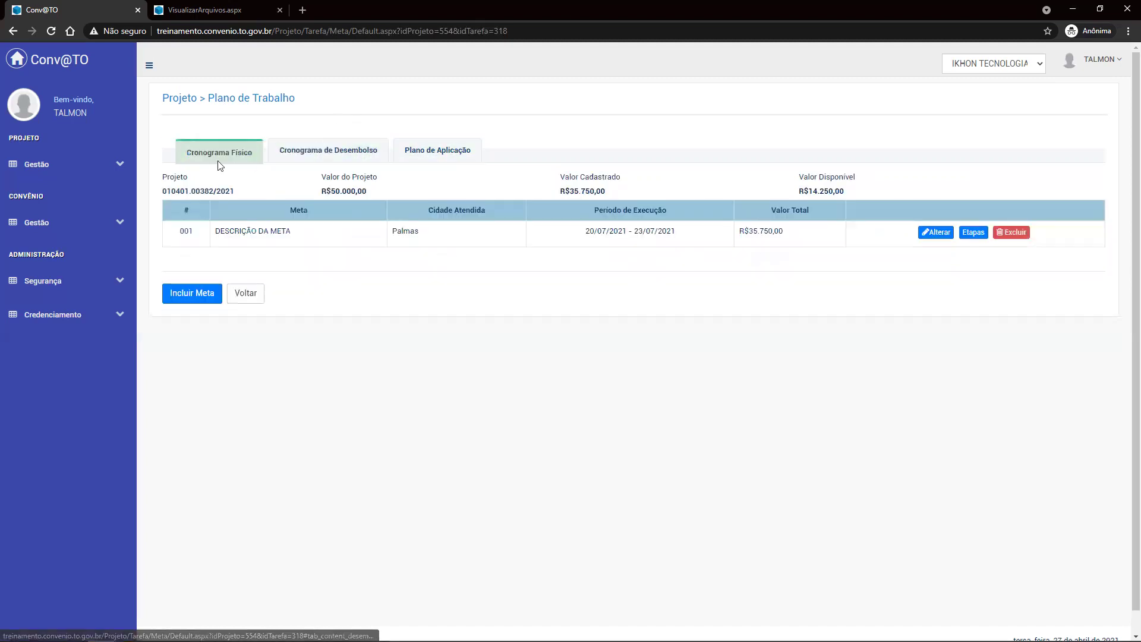
- Save ETAPA 2 for goal 001 from 22/07/2021 to 23/07/2021 worth R$14.250,00
{"action": "left_click", "coordinate": [972, 232]}
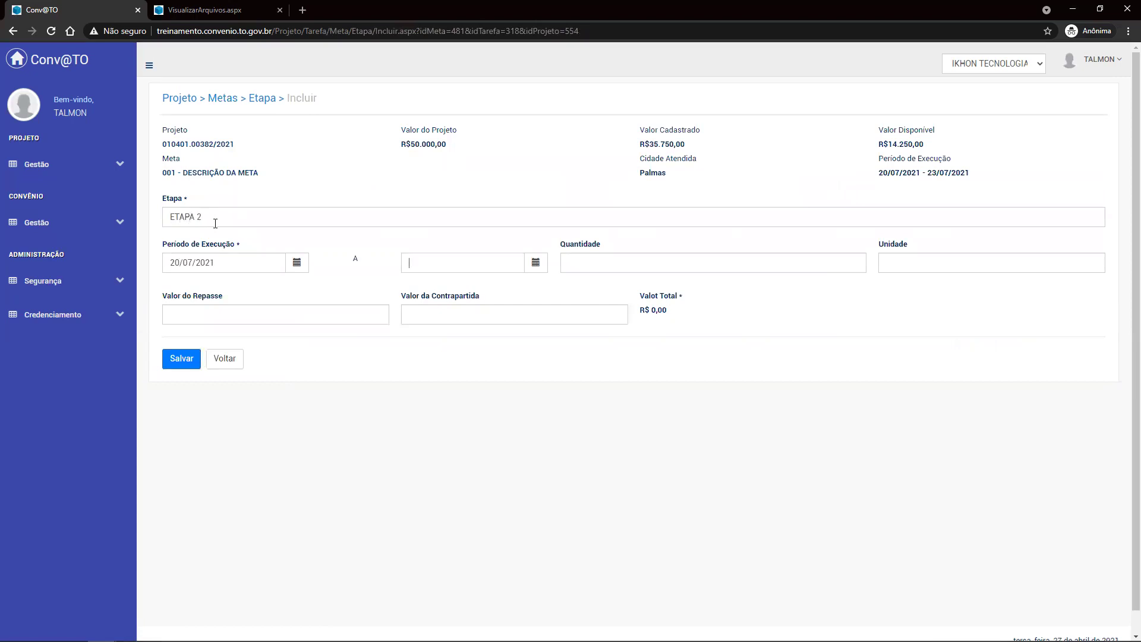
{"action": "type", "text": "/2021"}
{"action": "key", "text": "shift+Tab"}
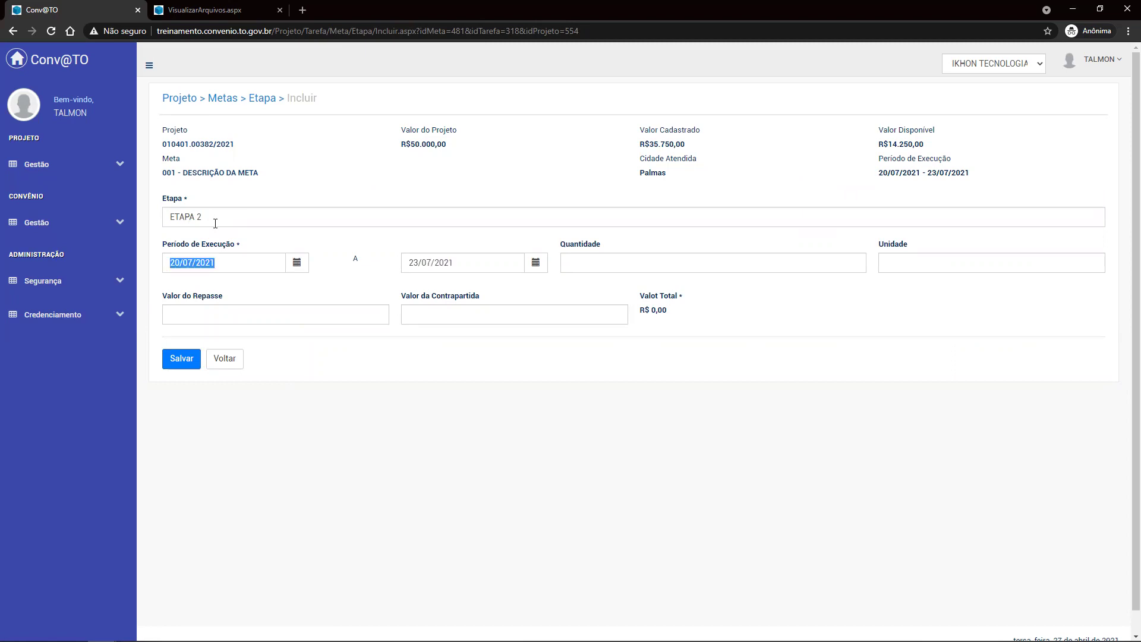
{"action": "type", "text": "22/07/2021"}
{"action": "key", "text": "Tab"}
{"action": "key", "text": "Tab"}
{"action": "type", "text": "1"}
{"action": "type", "text": "1,425,000"}
{"action": "key", "text": "Tab"}
{"action": "key", "text": "Tab"}
{"action": "key", "text": "Return"}
- Confirm goal 001 now totals R$50.000,00 and return to the project's work plan
{"action": "left_click", "coordinate": [226, 358]}
{"action": "left_click_drag", "start_coordinate": [635, 143], "coordinate": [704, 149]}
{"action": "left_click", "coordinate": [569, 319]}
{"action": "left_click", "coordinate": [222, 318]}
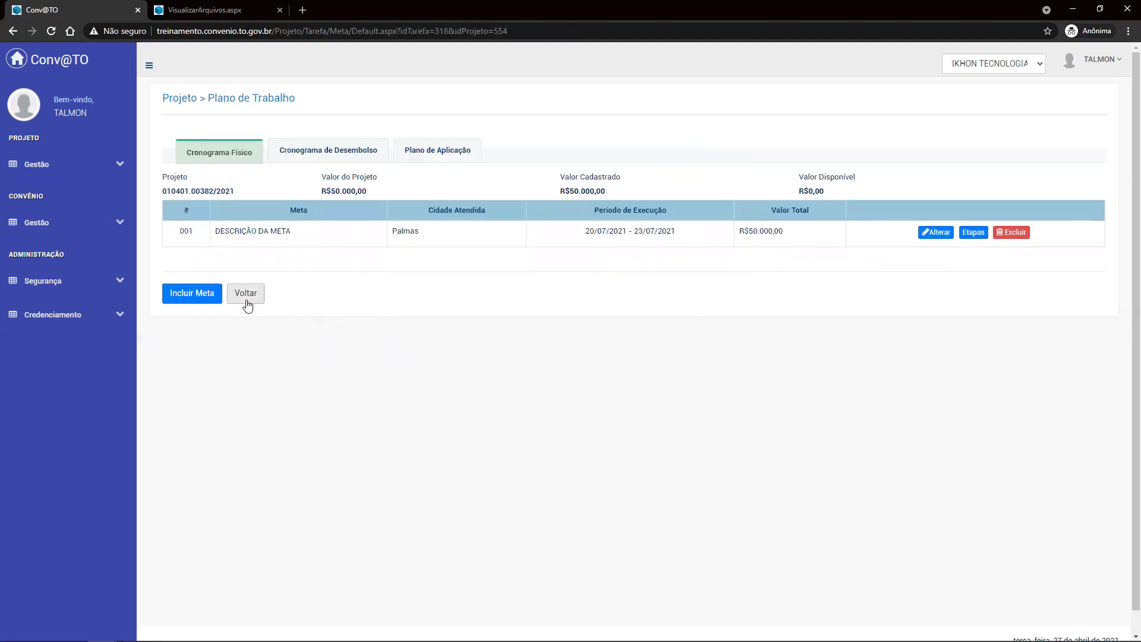
- Pass the pending-issues check and submit project 010401.00382/2021, making its status EM ANÁLISE
{"action": "left_click", "coordinate": [245, 297]}
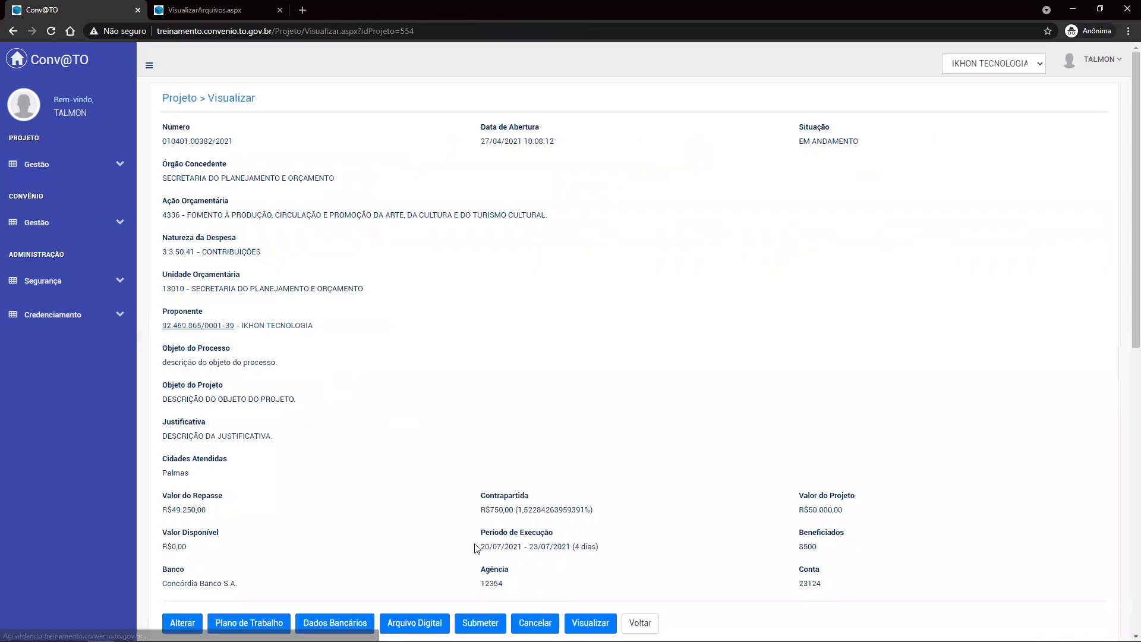
{"action": "scroll", "coordinate": [476, 547], "scroll_direction": "down", "scroll_amount": 2}
{"action": "left_click", "coordinate": [479, 493]}
{"action": "left_click_drag", "start_coordinate": [169, 193], "coordinate": [382, 283]}
{"action": "left_click", "coordinate": [383, 296]}
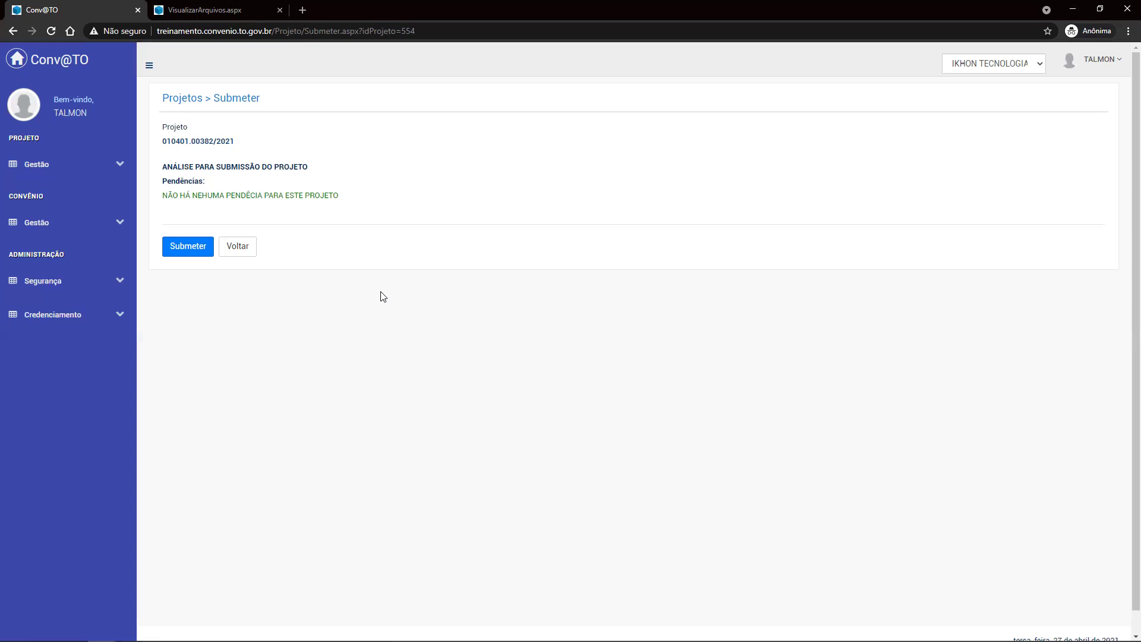
{"action": "left_click", "coordinate": [191, 252]}
{"action": "left_click", "coordinate": [230, 253]}
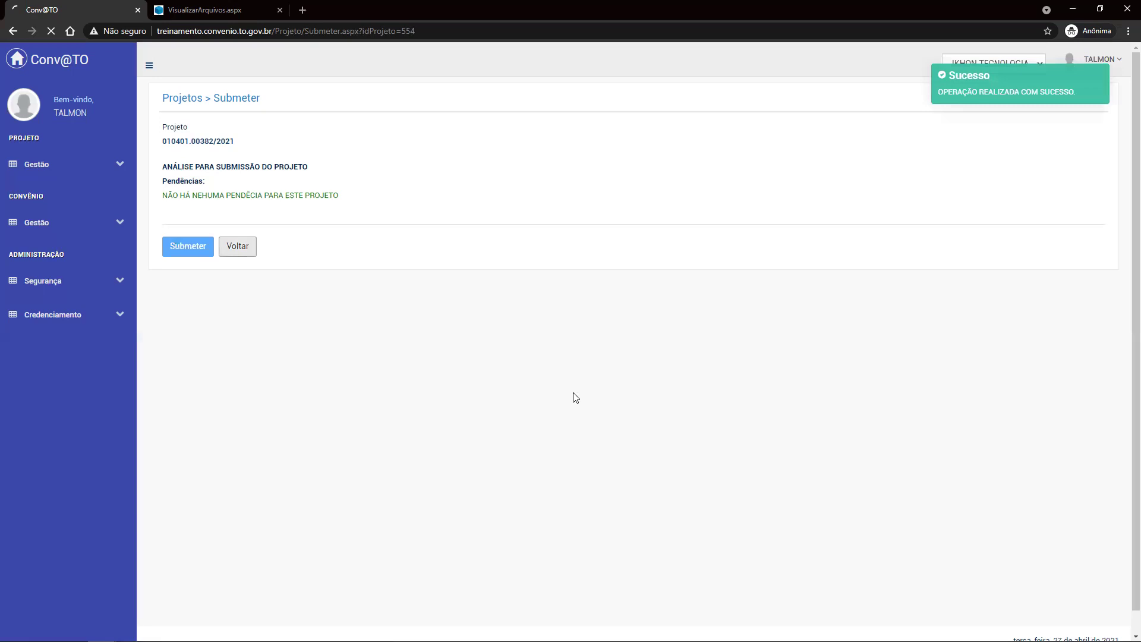
{"action": "scroll", "coordinate": [567, 389], "scroll_direction": "down", "scroll_amount": 2}
{"action": "scroll", "coordinate": [541, 387], "scroll_direction": "up", "scroll_amount": 2}
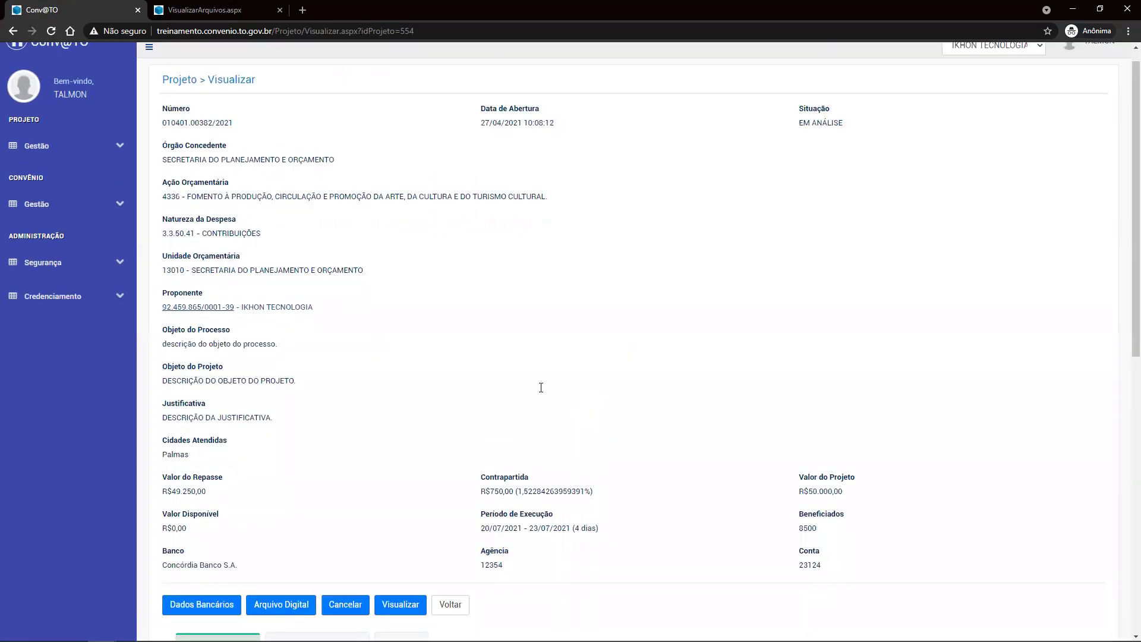
- Show the Histórico table and read entry 003's dispatch note sending the project to analysis
{"action": "left_click_drag", "start_coordinate": [801, 139], "coordinate": [846, 150]}
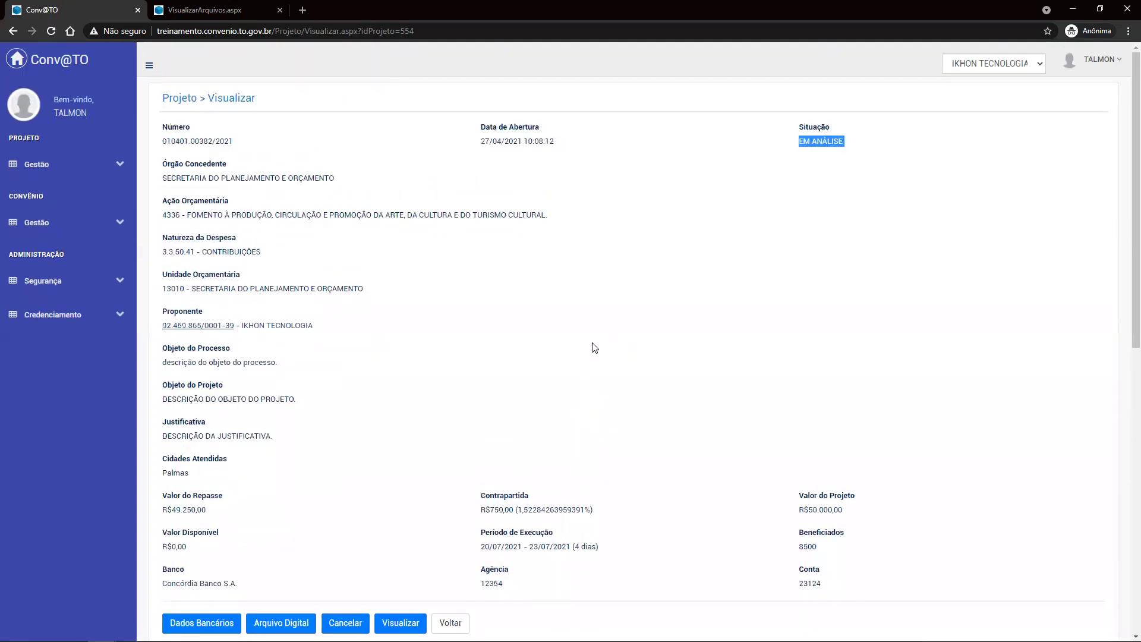
{"action": "scroll", "coordinate": [594, 347], "scroll_direction": "down", "scroll_amount": 3}
{"action": "left_click", "coordinate": [412, 475]}
{"action": "scroll", "coordinate": [448, 389], "scroll_direction": "down", "scroll_amount": 3}
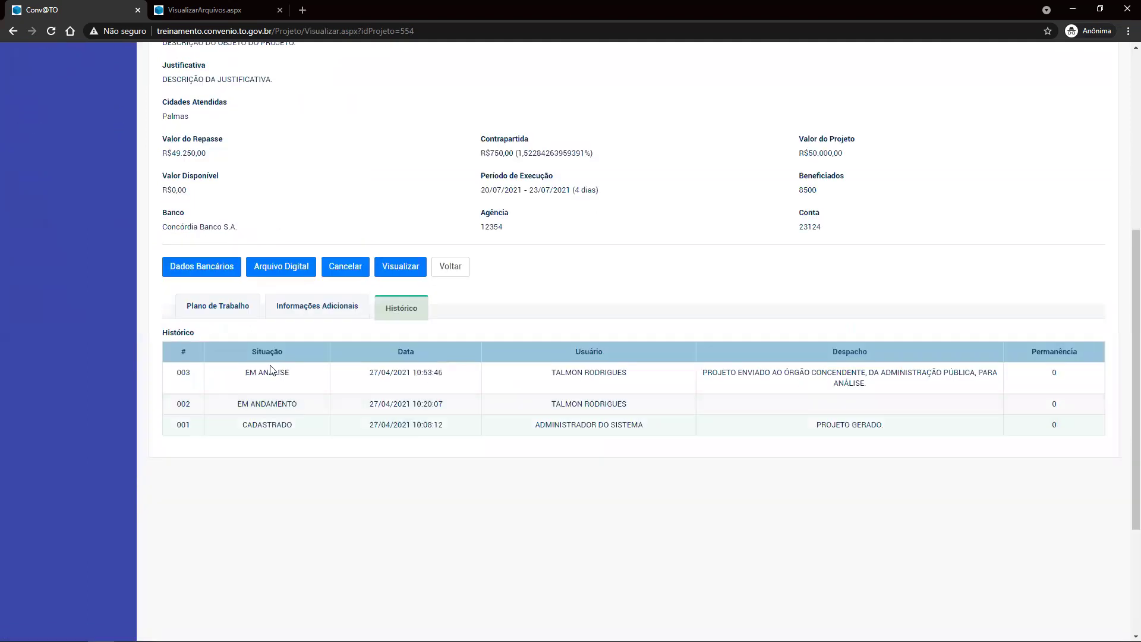
{"action": "left_click_drag", "start_coordinate": [249, 372], "coordinate": [354, 386]}
{"action": "left_click_drag", "start_coordinate": [717, 373], "coordinate": [838, 384]}
{"action": "left_click", "coordinate": [862, 398]}
{"action": "left_click", "coordinate": [827, 477]}
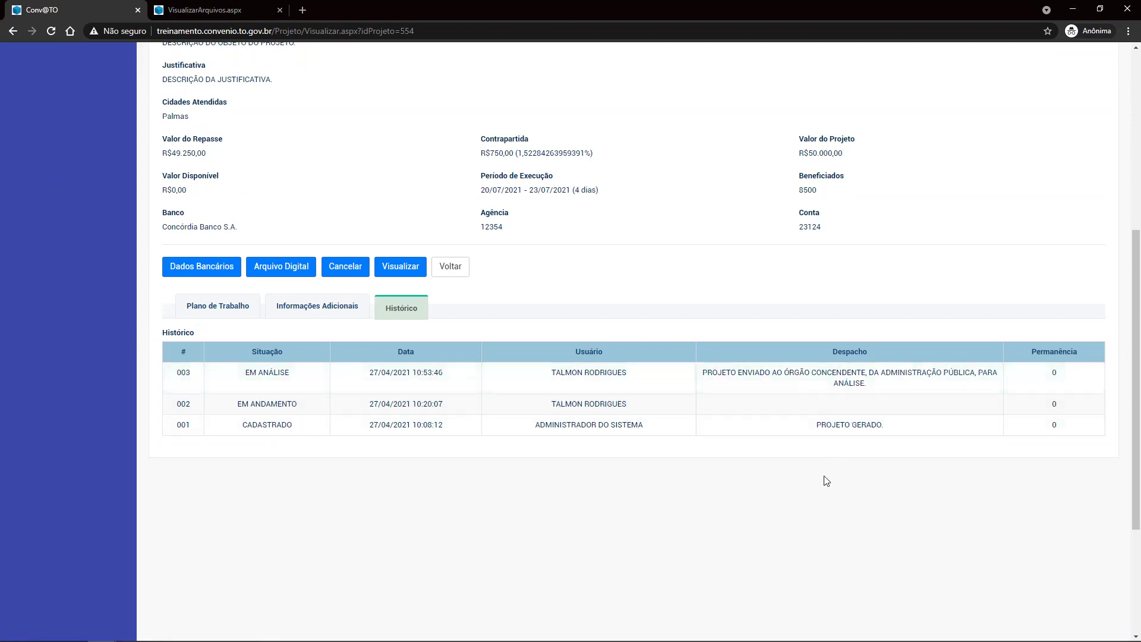
- Open the Arquivo Digital page listing four documents, including CONTA BANCÁRIA and PROPOSTA FINANCEIRA
{"action": "scroll", "coordinate": [783, 472], "scroll_direction": "up", "scroll_amount": 1}
{"action": "scroll", "coordinate": [600, 428], "scroll_direction": "up", "scroll_amount": 5}
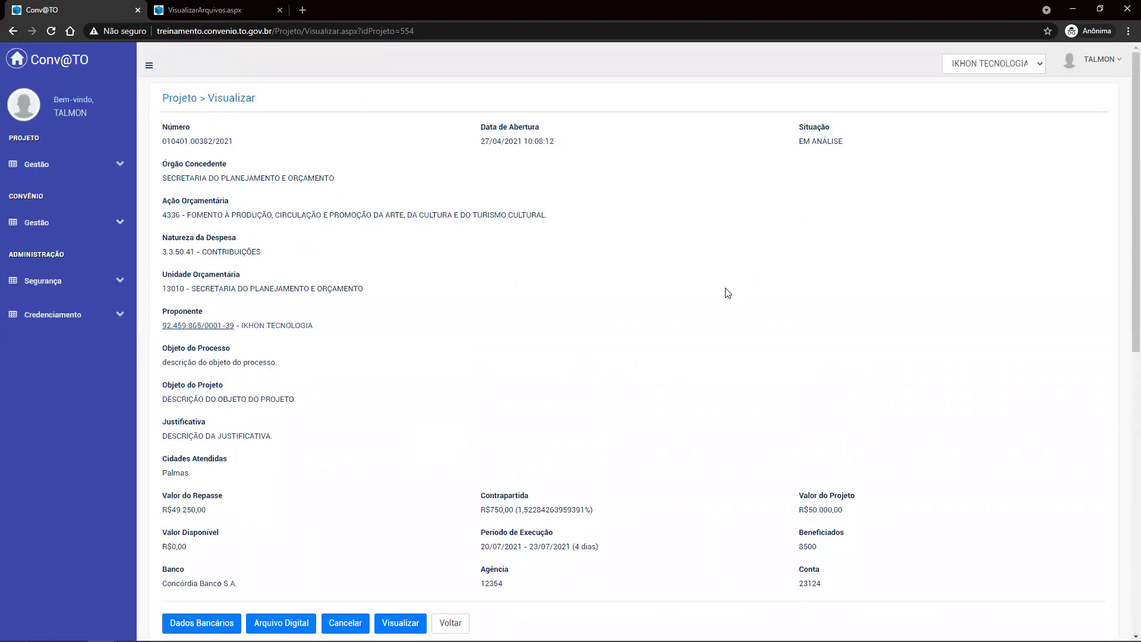
{"action": "scroll", "coordinate": [665, 280], "scroll_direction": "down", "scroll_amount": 2}
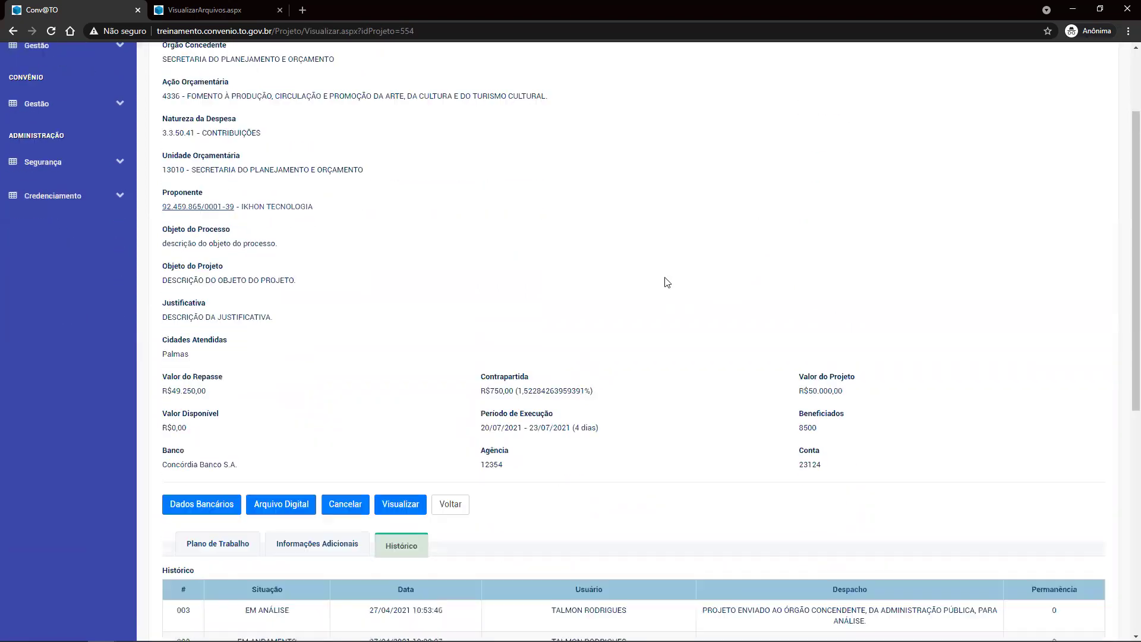
{"action": "left_click", "coordinate": [264, 510]}
{"action": "left_click_drag", "start_coordinate": [319, 467], "coordinate": [624, 455]}
- Review the project's digital files in the requirements and attachments sections
{"action": "left_click", "coordinate": [287, 505]}
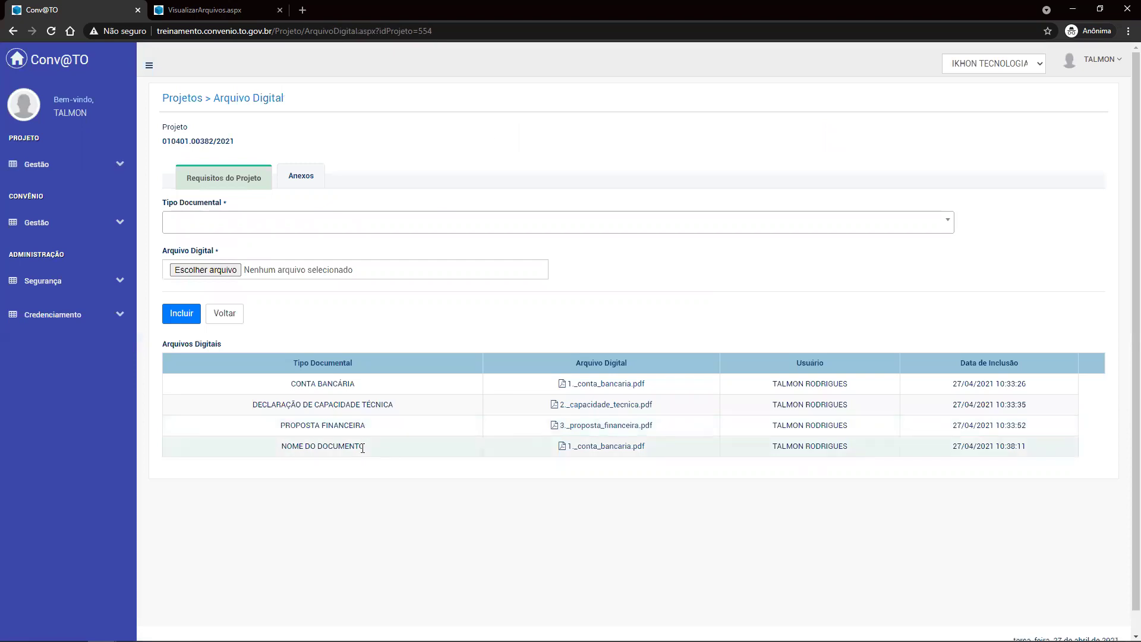
{"action": "left_click", "coordinate": [311, 175]}
{"action": "left_click", "coordinate": [217, 178]}
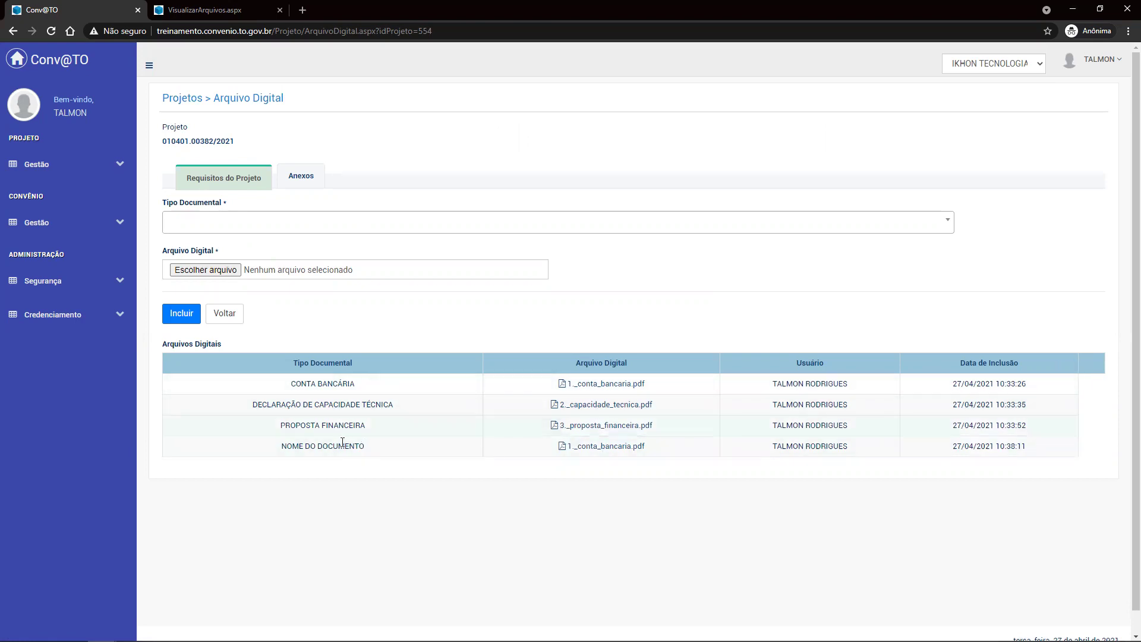
{"action": "triple_click", "coordinate": [370, 450]}
{"action": "left_click", "coordinate": [450, 450]}
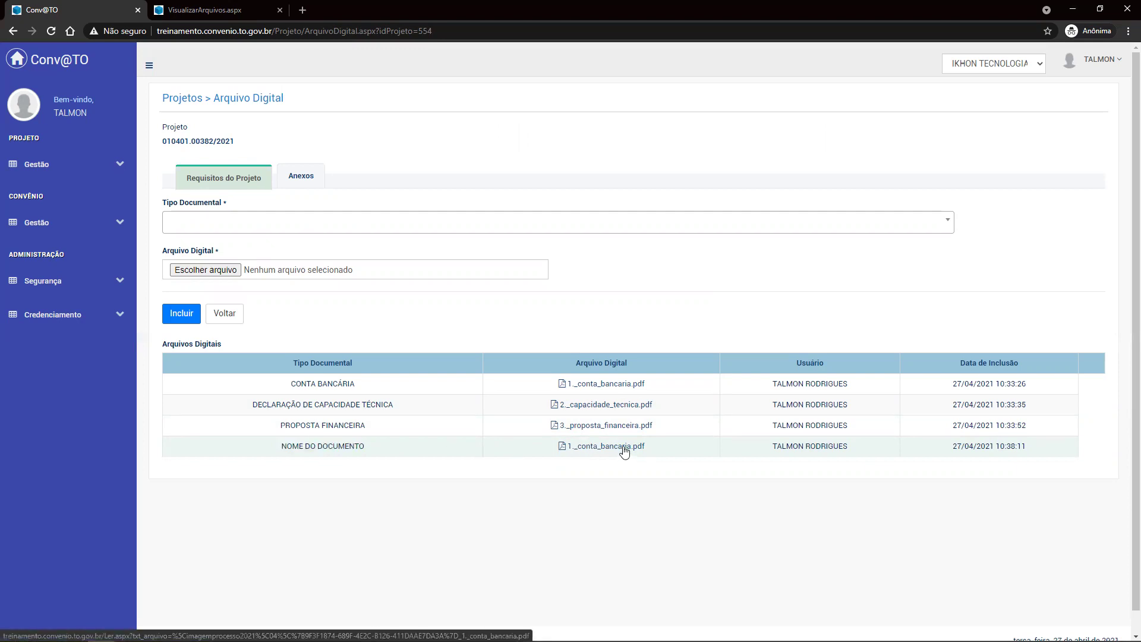
- Choose 2. capacidade_tecnica.pdf as an attachment without saving, then return to the project overview
{"action": "left_click", "coordinate": [300, 176]}
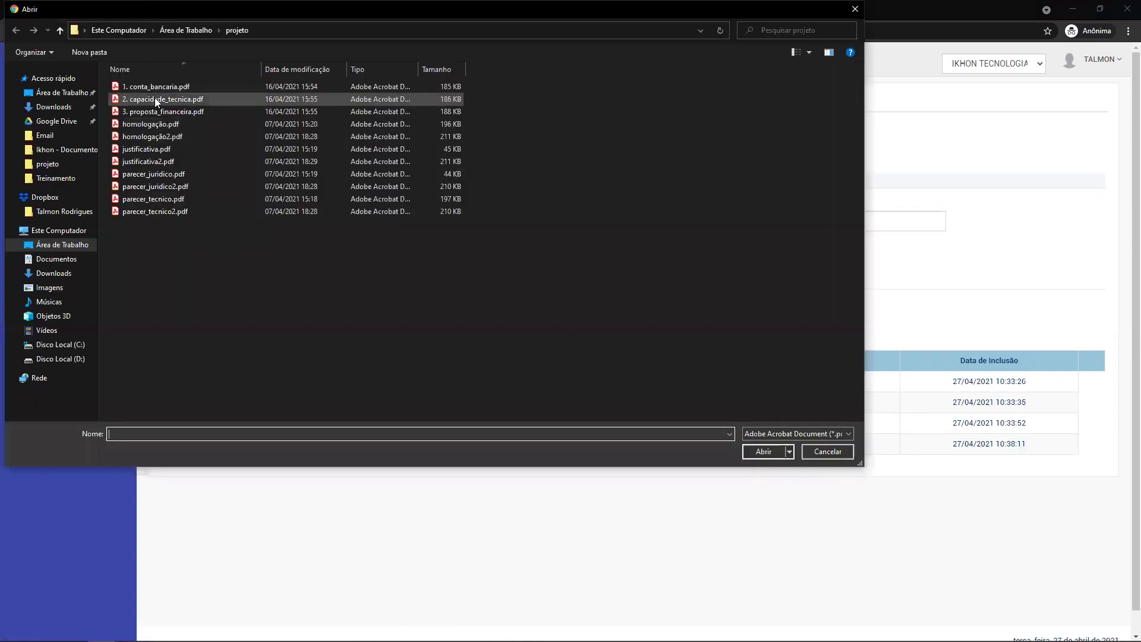
{"action": "left_click", "coordinate": [155, 98]}
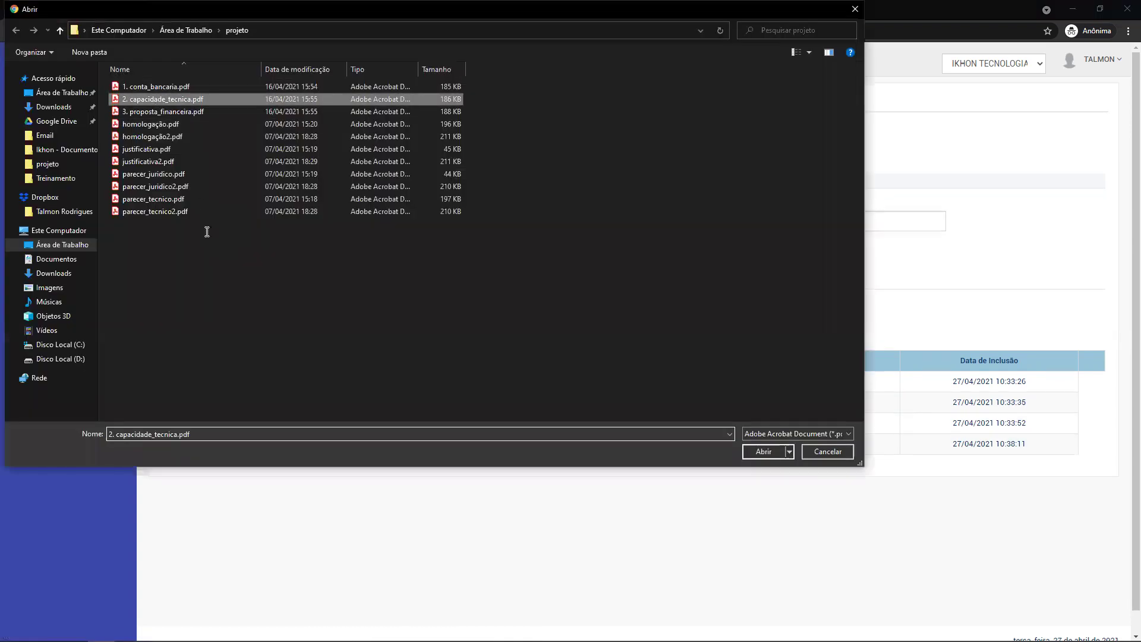
{"action": "key", "text": "Return"}
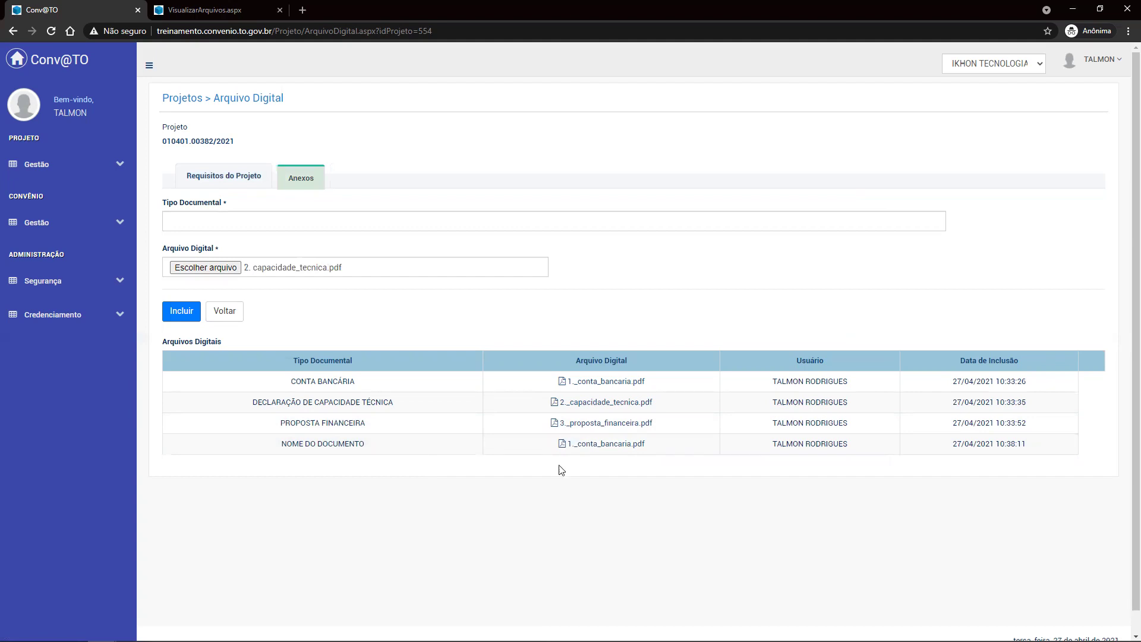
{"action": "left_click", "coordinate": [224, 311]}
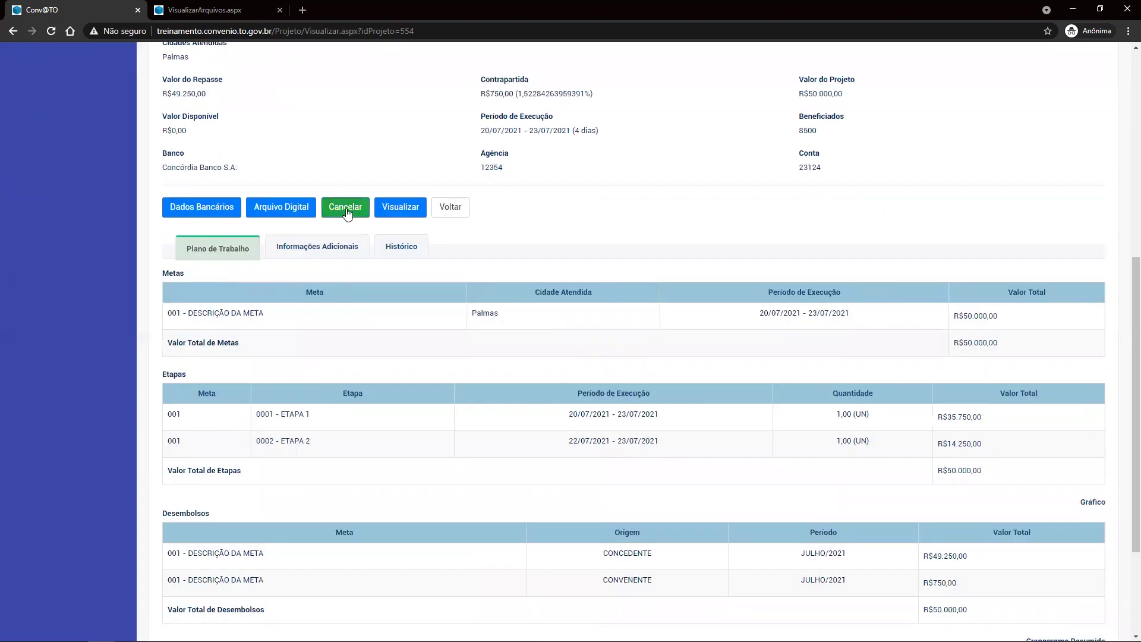
- Scroll the project details to check status EM ANÁLISE and goal 001 at R$50.000,00 across two etapas
{"action": "scroll", "coordinate": [353, 344], "scroll_direction": "up", "scroll_amount": 2}
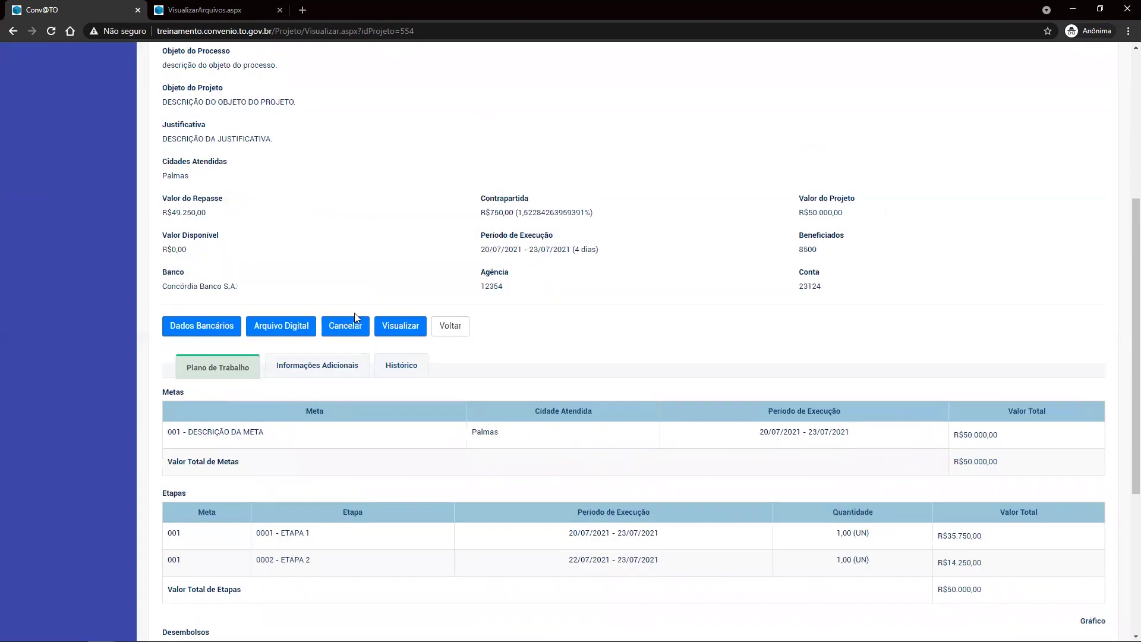
{"action": "scroll", "coordinate": [309, 179], "scroll_direction": "up", "scroll_amount": 5}
{"action": "double_click", "coordinate": [827, 141]}
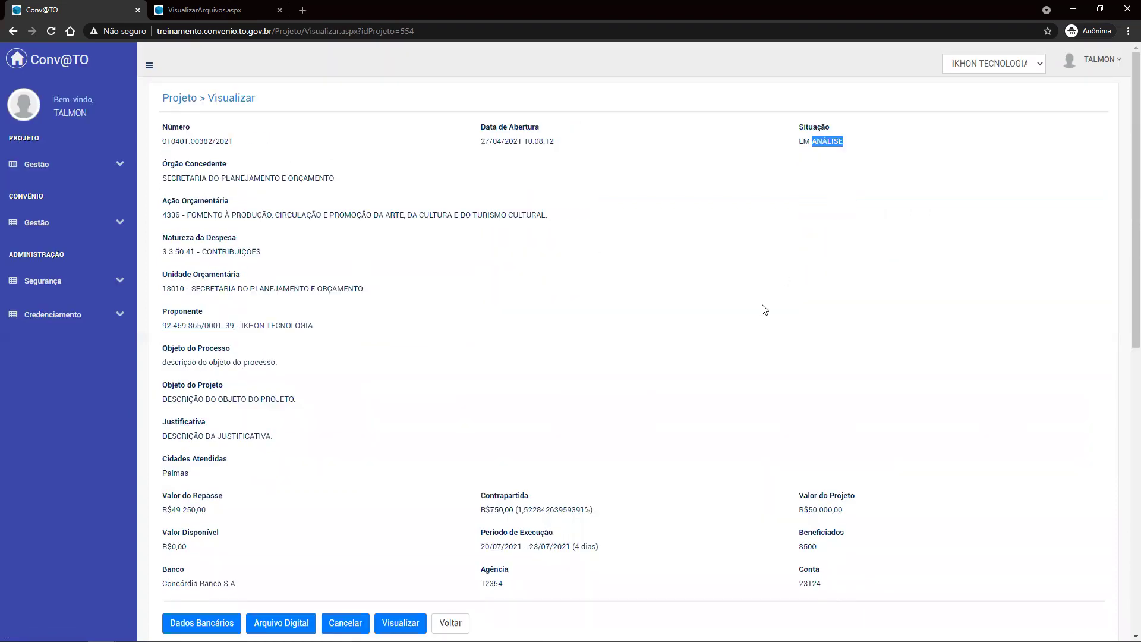
{"action": "scroll", "coordinate": [430, 433], "scroll_direction": "down", "scroll_amount": 3}
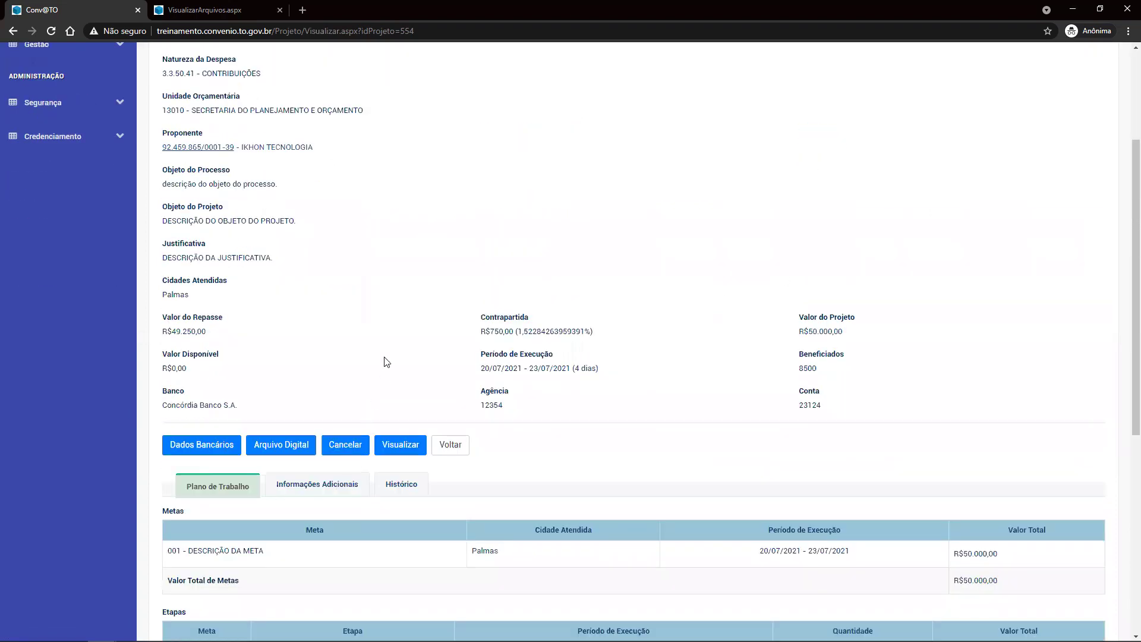
{"action": "scroll", "coordinate": [350, 356], "scroll_direction": "down", "scroll_amount": 2}
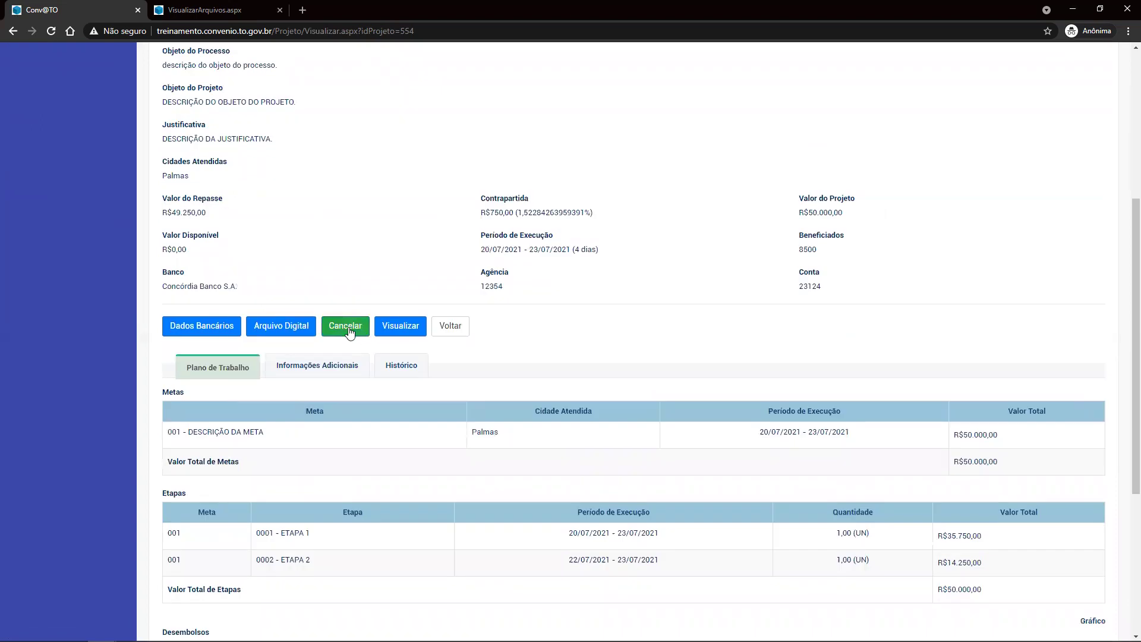
{"action": "scroll", "coordinate": [805, 140], "scroll_direction": "up", "scroll_amount": 5}
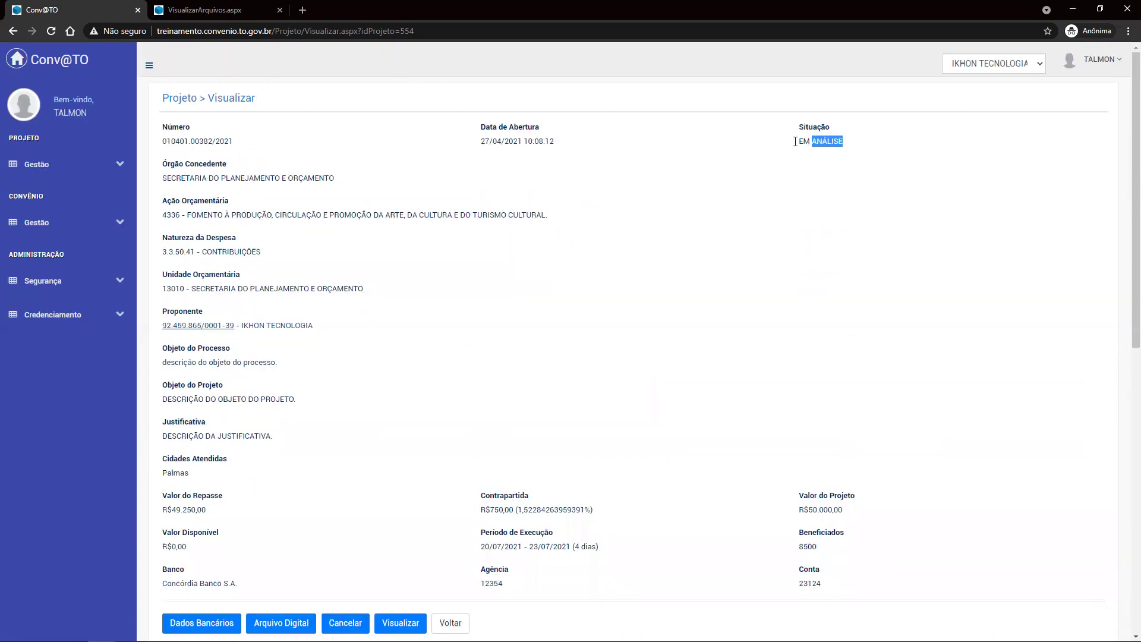
{"action": "triple_click", "coordinate": [860, 146]}
{"action": "scroll", "coordinate": [678, 295], "scroll_direction": "down", "scroll_amount": 1}
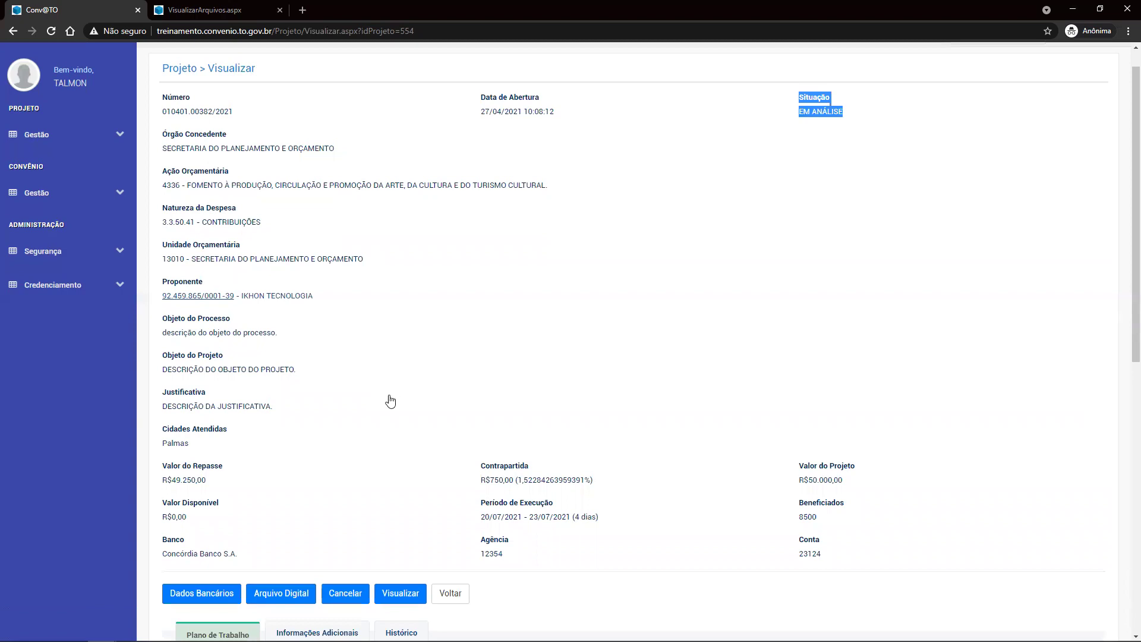
{"action": "scroll", "coordinate": [348, 394], "scroll_direction": "down", "scroll_amount": 3}
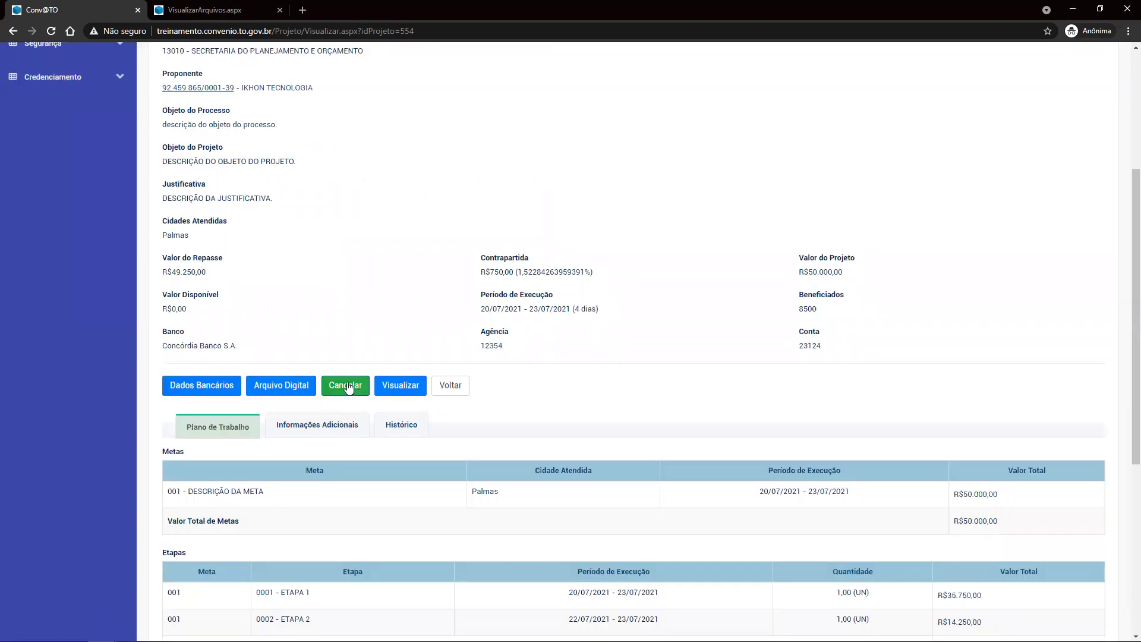
- Open the project's files as a PDF, replacing the older tab, in two-page view at 90% zoom
{"action": "left_click", "coordinate": [400, 383]}
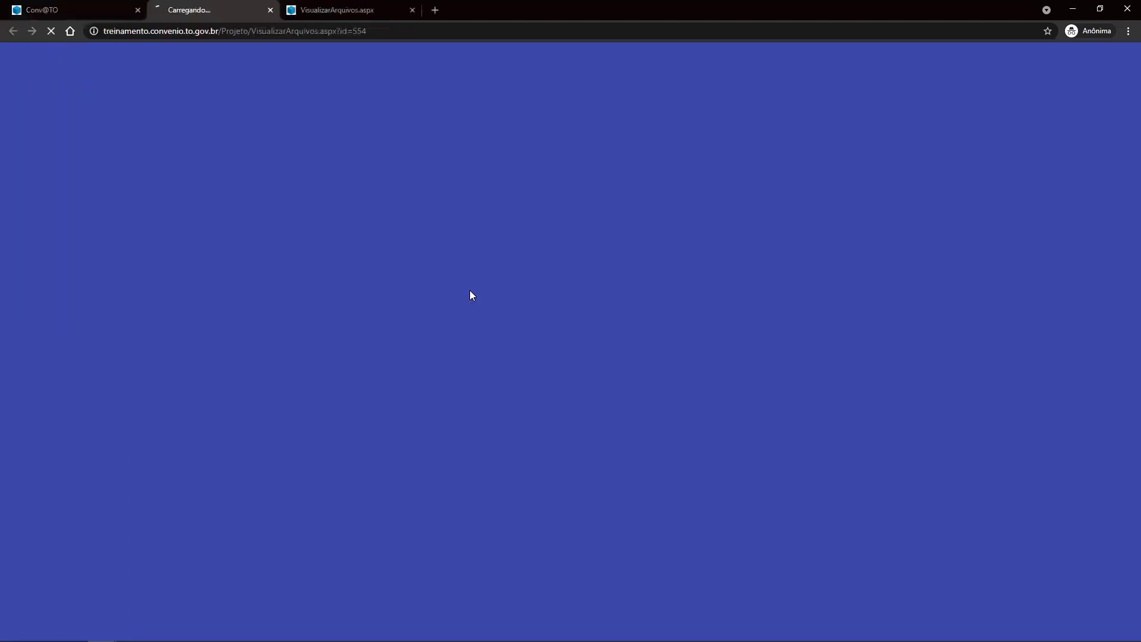
{"action": "left_click", "coordinate": [414, 10]}
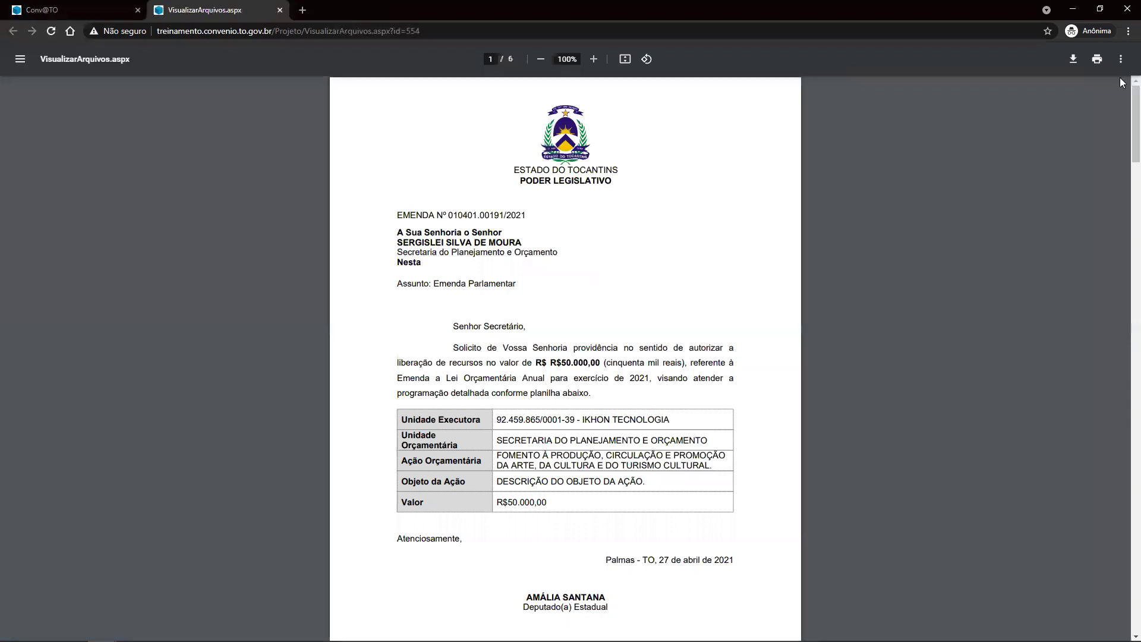
{"action": "left_click", "coordinate": [1121, 59]}
{"action": "left_click", "coordinate": [1103, 87]}
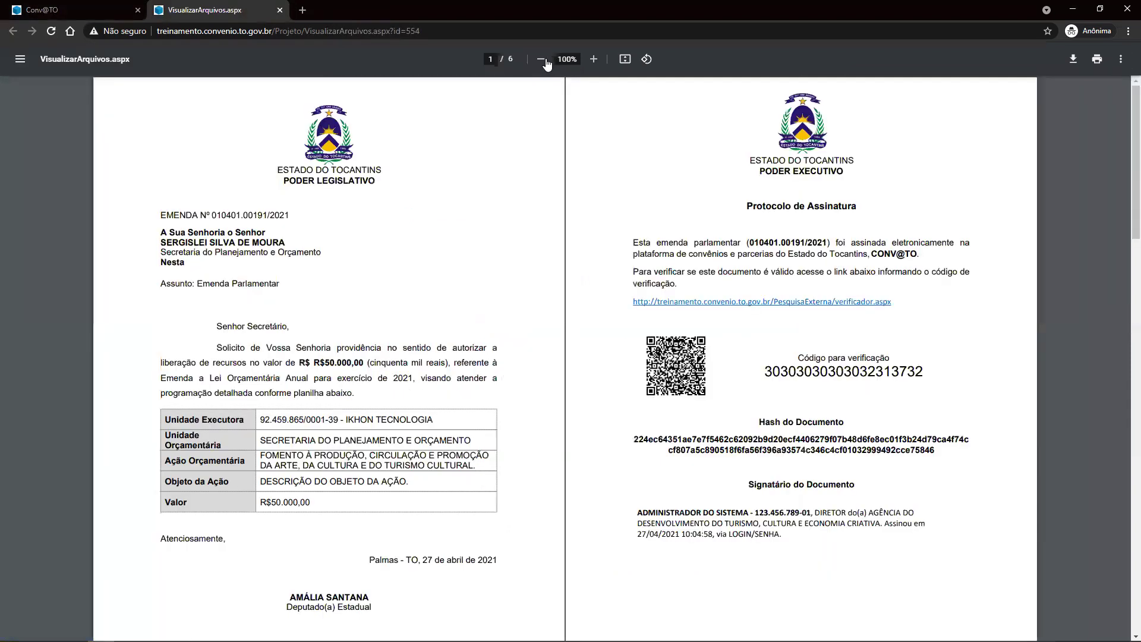
{"action": "key", "text": "ctrl+minus"}
{"action": "scroll", "coordinate": [485, 305], "scroll_direction": "down", "scroll_amount": 10}
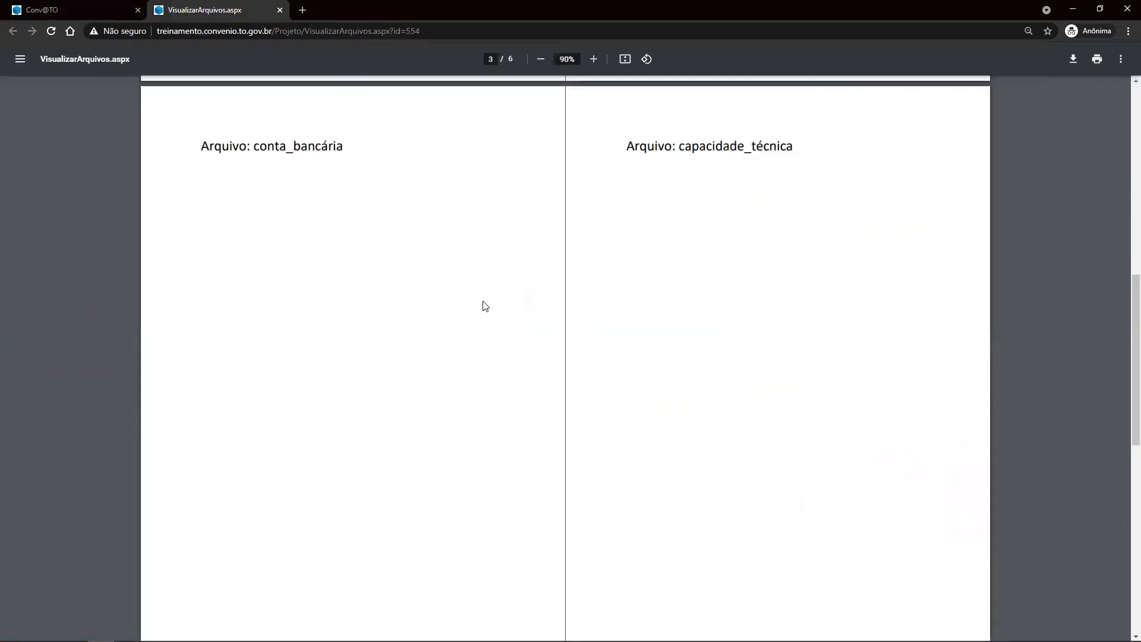
{"action": "scroll", "coordinate": [485, 306], "scroll_direction": "down", "scroll_amount": 10}
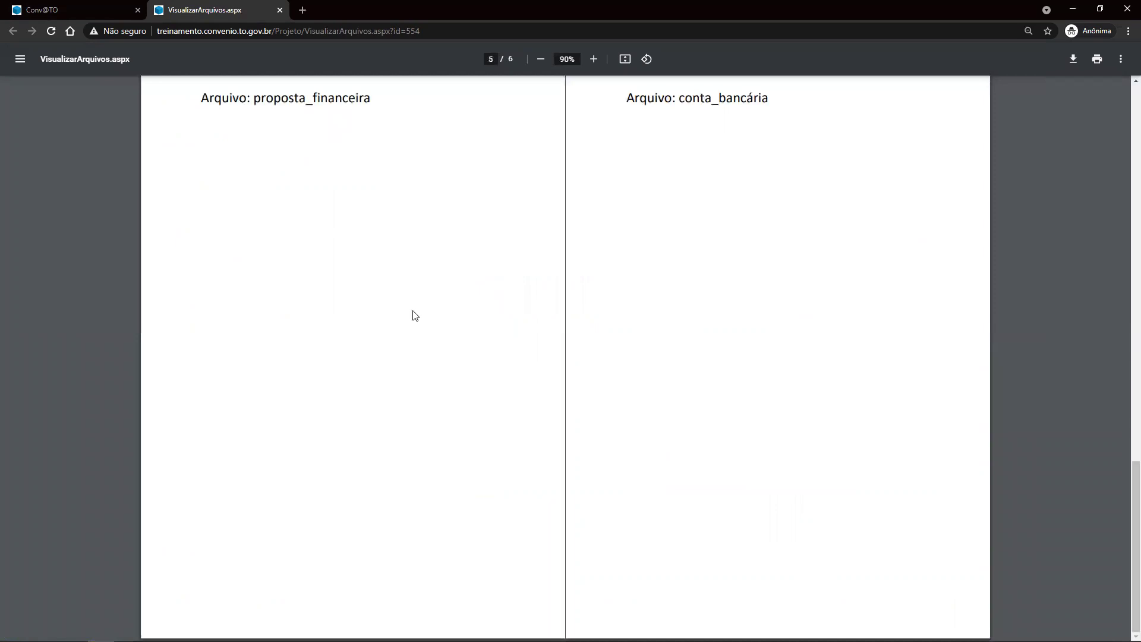
- Recheck the EM ANÁLISE status and granting agency on the project page after another look at the PDF
{"action": "left_click", "coordinate": [113, 7]}
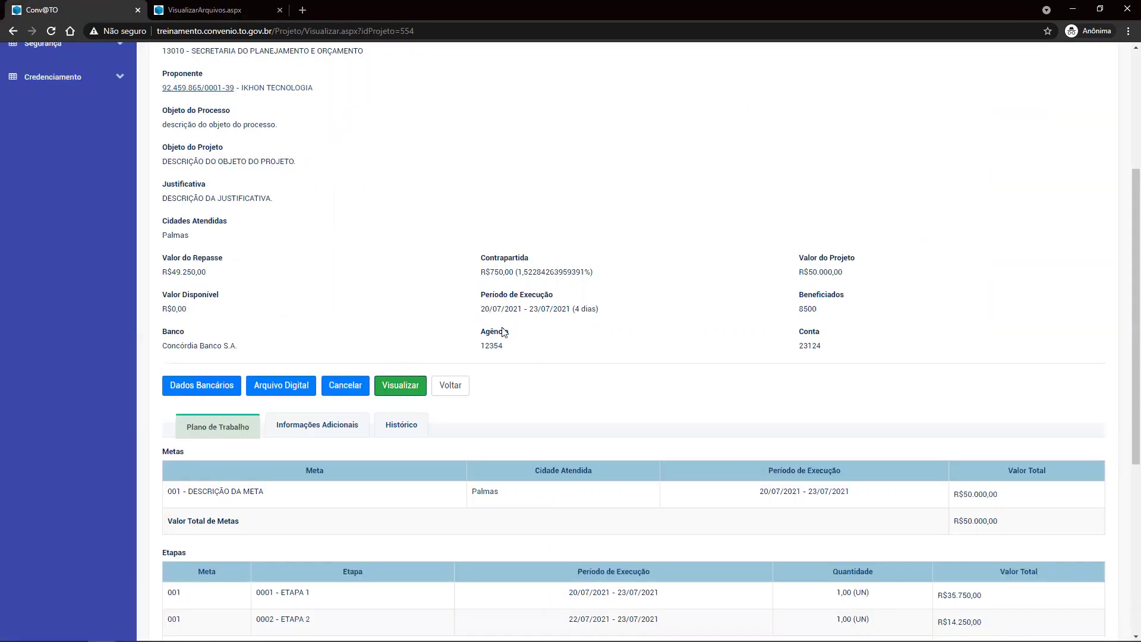
{"action": "scroll", "coordinate": [672, 314], "scroll_direction": "up", "scroll_amount": 4}
{"action": "left_click_drag", "start_coordinate": [802, 143], "coordinate": [862, 148]}
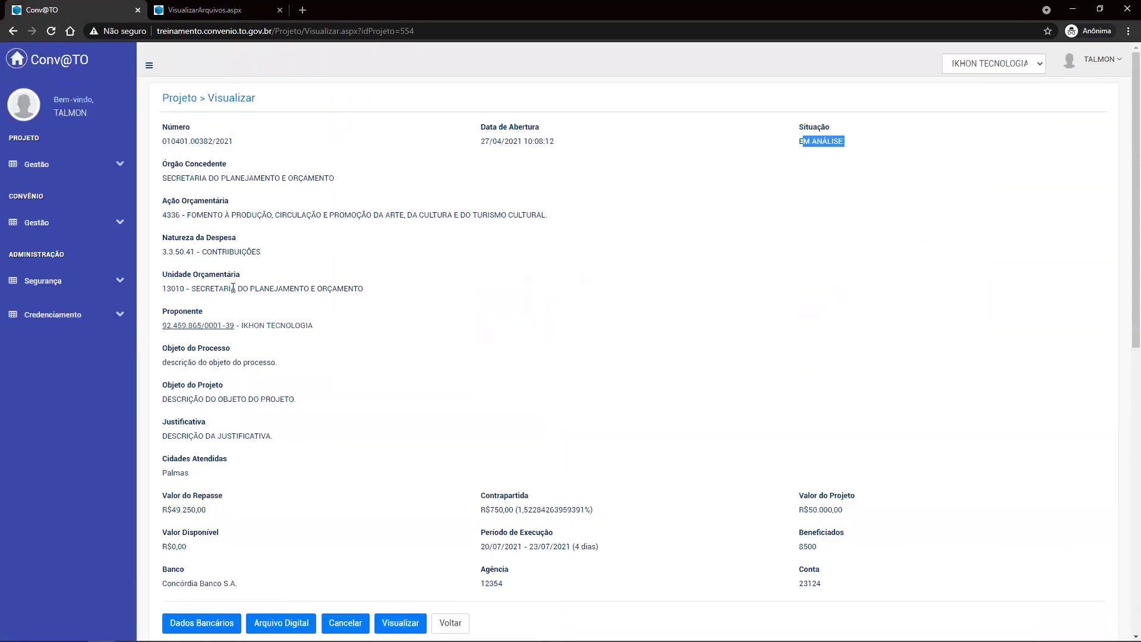
{"action": "left_click_drag", "start_coordinate": [170, 178], "coordinate": [387, 186]}
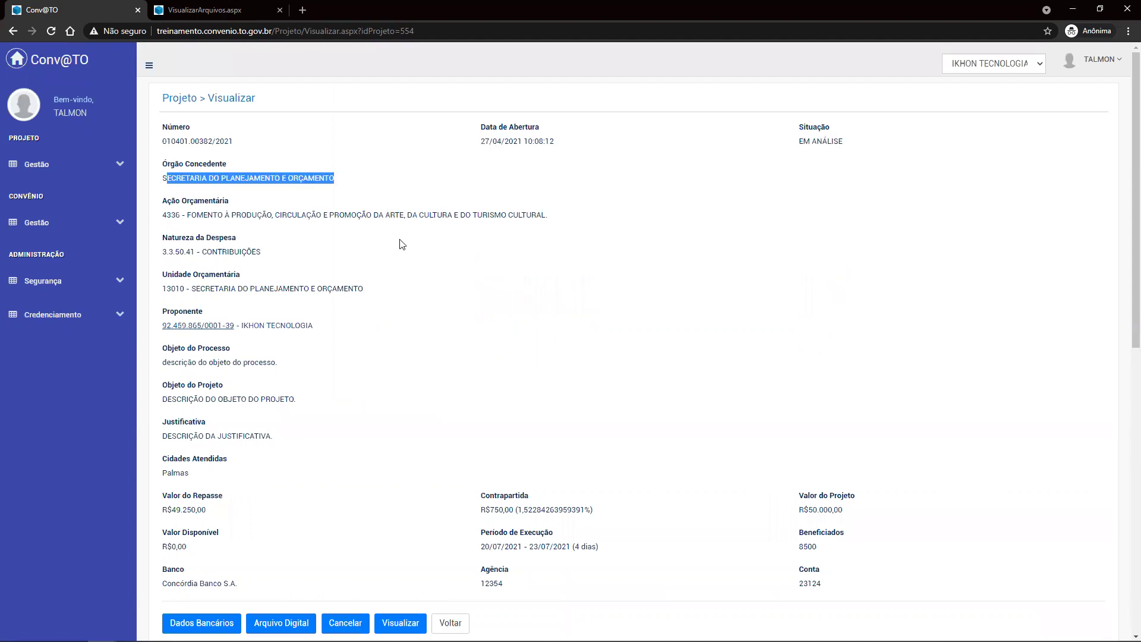
{"action": "left_click", "coordinate": [425, 351]}
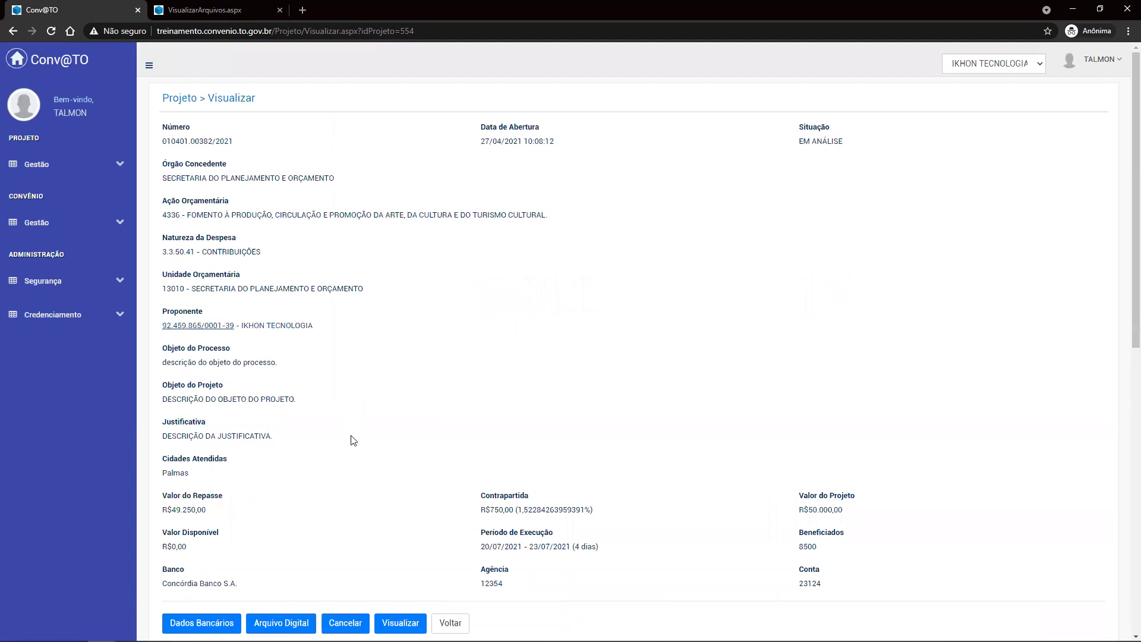
{"action": "scroll", "coordinate": [333, 475], "scroll_direction": "down", "scroll_amount": 2}
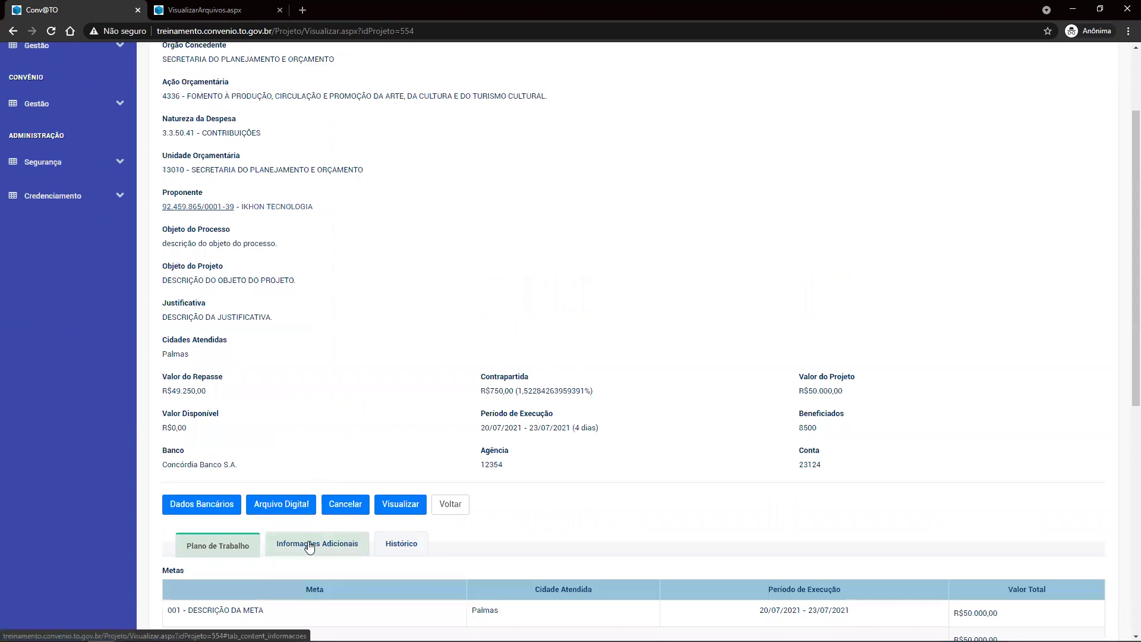
{"action": "key", "text": "ctrl+Tab"}
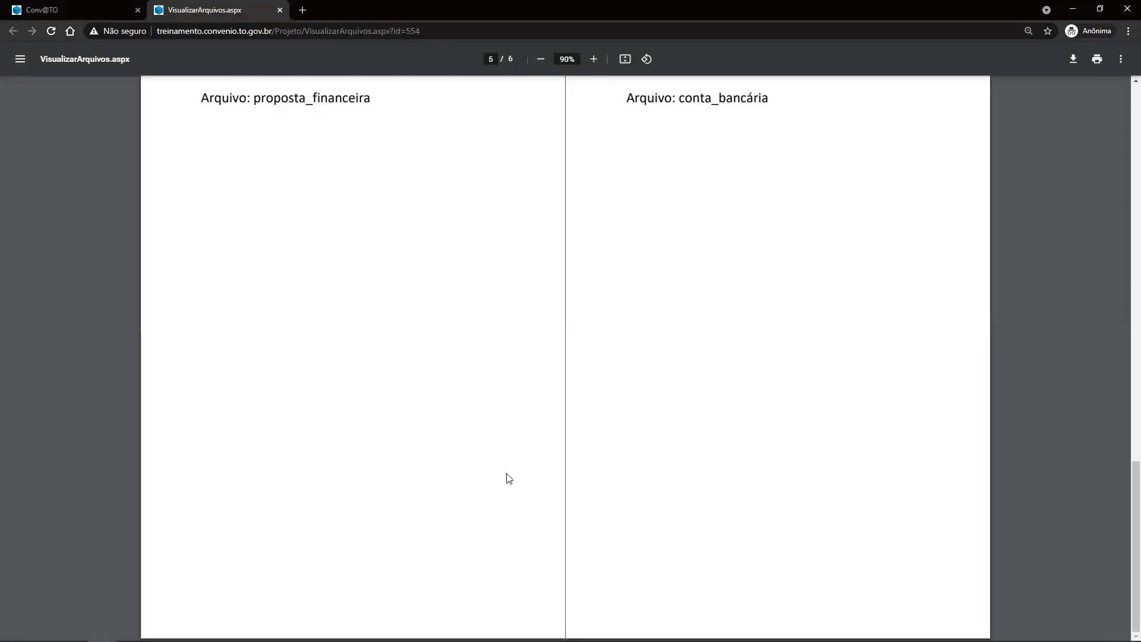
{"action": "left_click", "coordinate": [111, 7]}
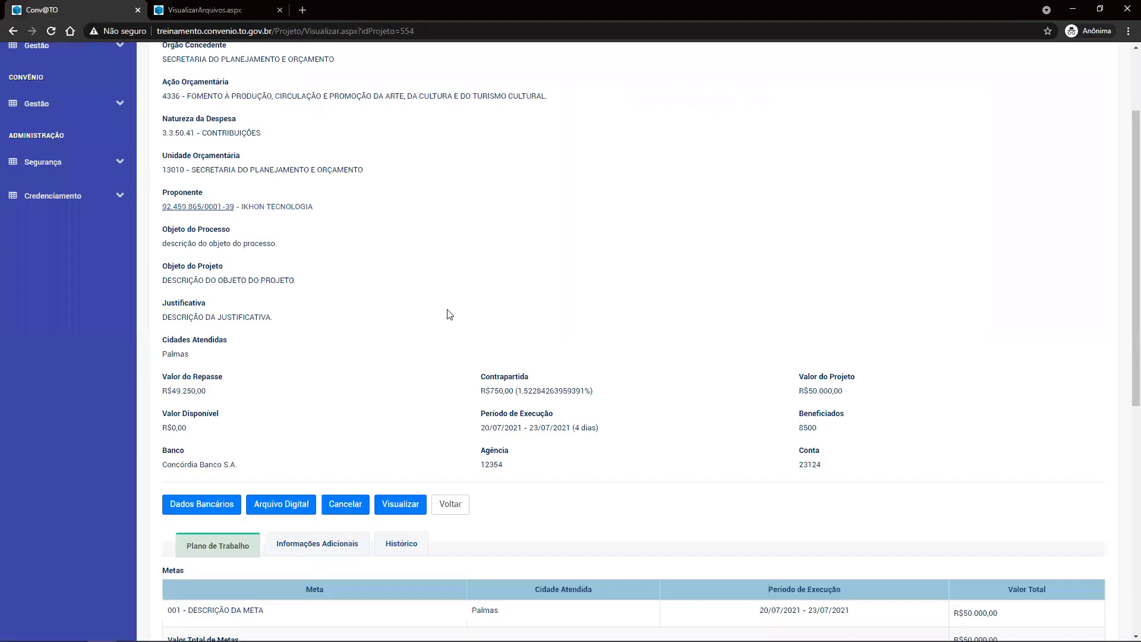
{"action": "scroll", "coordinate": [491, 484], "scroll_direction": "down", "scroll_amount": 8}
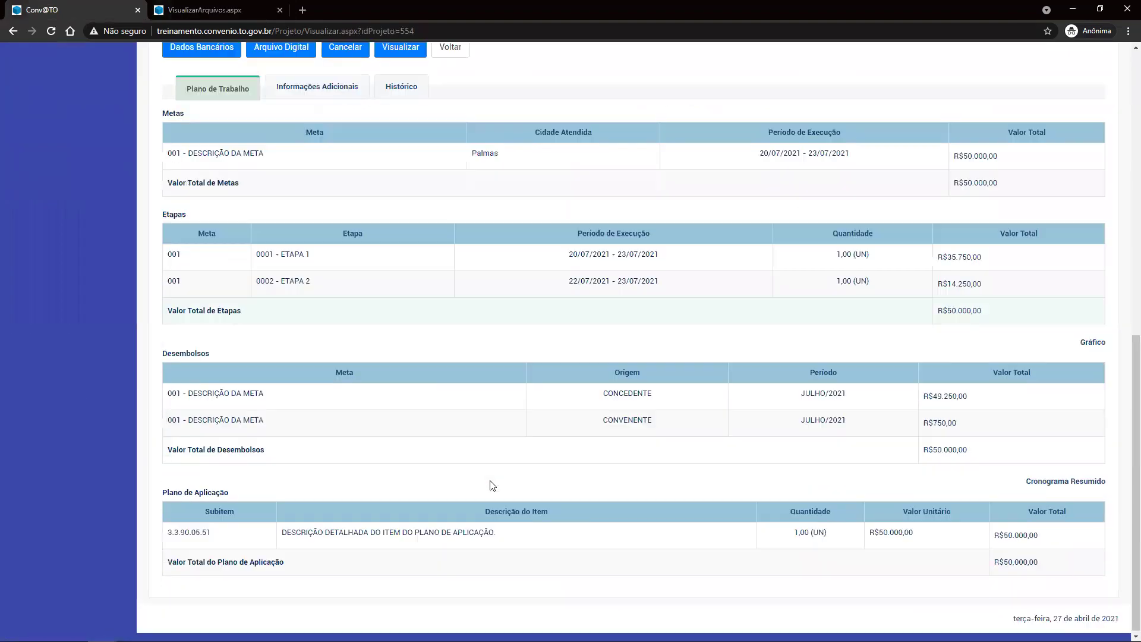
{"action": "scroll", "coordinate": [481, 469], "scroll_direction": "up", "scroll_amount": 9}
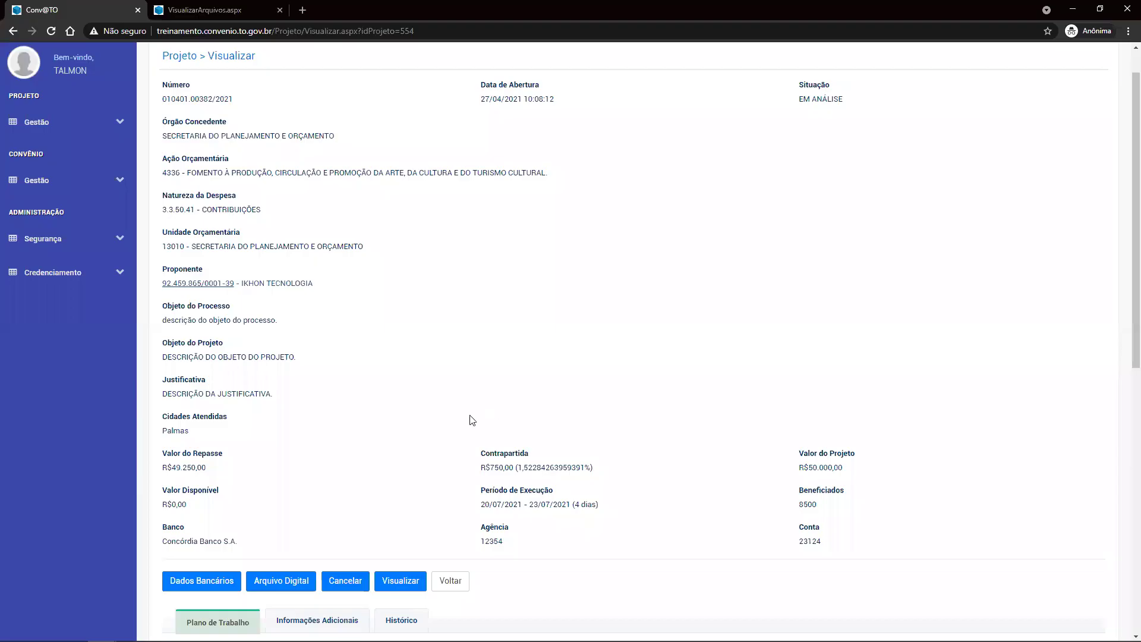
{"action": "scroll", "coordinate": [463, 428], "scroll_direction": "down", "scroll_amount": 3}
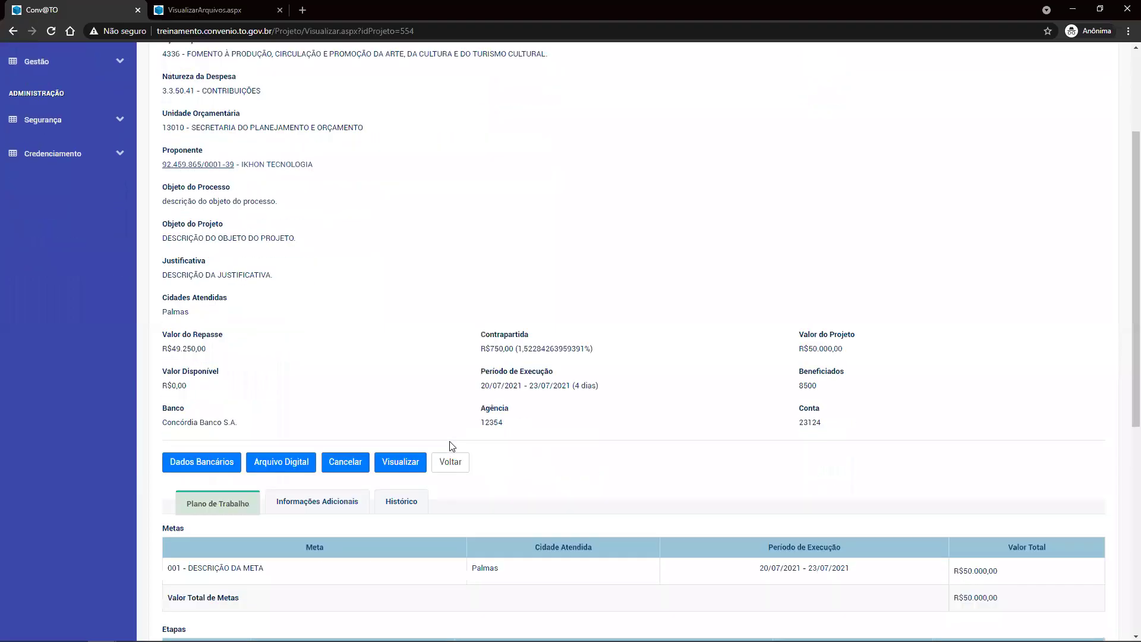
{"action": "scroll", "coordinate": [417, 434], "scroll_direction": "up", "scroll_amount": 3}
{"action": "scroll", "coordinate": [670, 280], "scroll_direction": "down", "scroll_amount": 1}
{"action": "left_click_drag", "start_coordinate": [796, 87], "coordinate": [849, 91]}
{"action": "scroll", "coordinate": [677, 247], "scroll_direction": "down", "scroll_amount": 3}
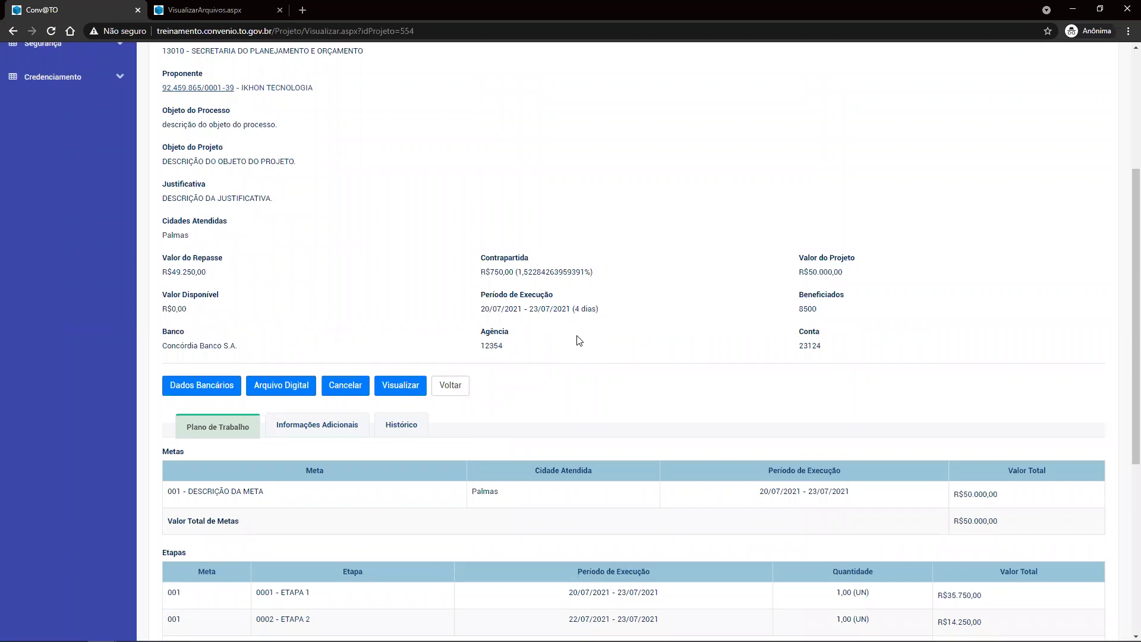
{"action": "scroll", "coordinate": [559, 335], "scroll_direction": "up", "scroll_amount": 2}
{"action": "scroll", "coordinate": [450, 404], "scroll_direction": "down", "scroll_amount": 1}
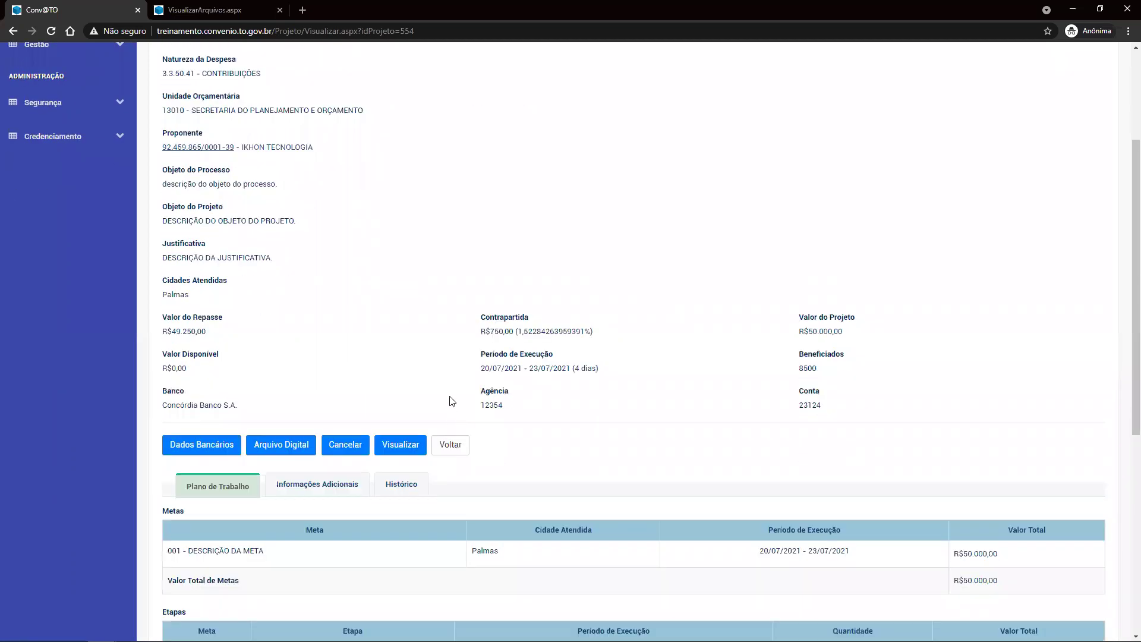
{"action": "scroll", "coordinate": [450, 401], "scroll_direction": "down", "scroll_amount": 2}
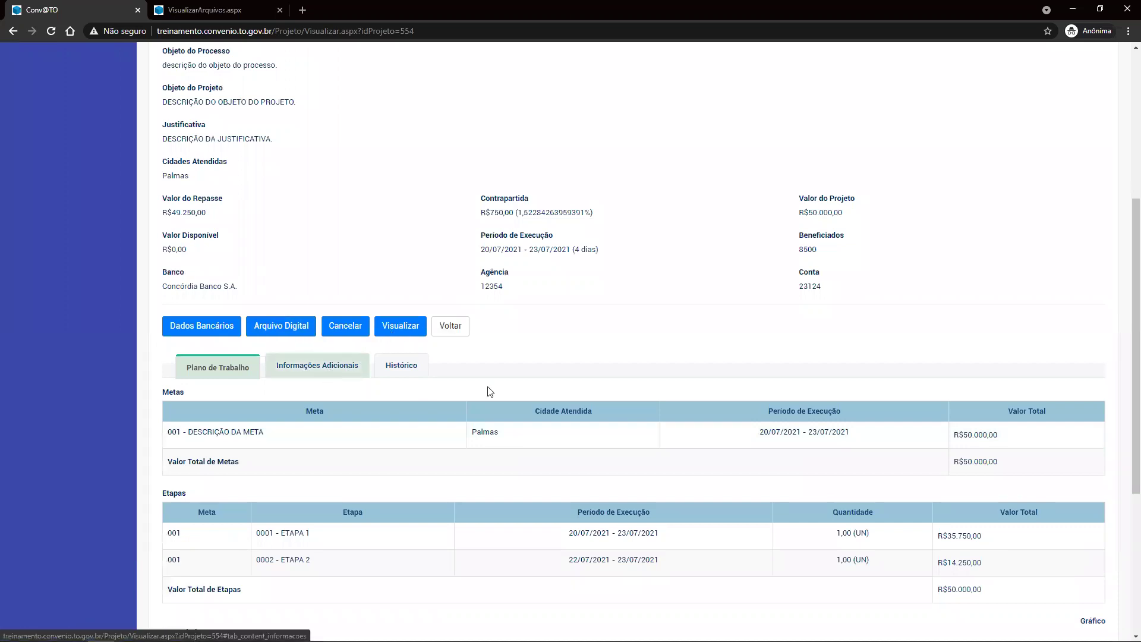
{"action": "scroll", "coordinate": [485, 372], "scroll_direction": "up", "scroll_amount": 5}
{"action": "left_click_drag", "start_coordinate": [846, 142], "coordinate": [779, 140]}
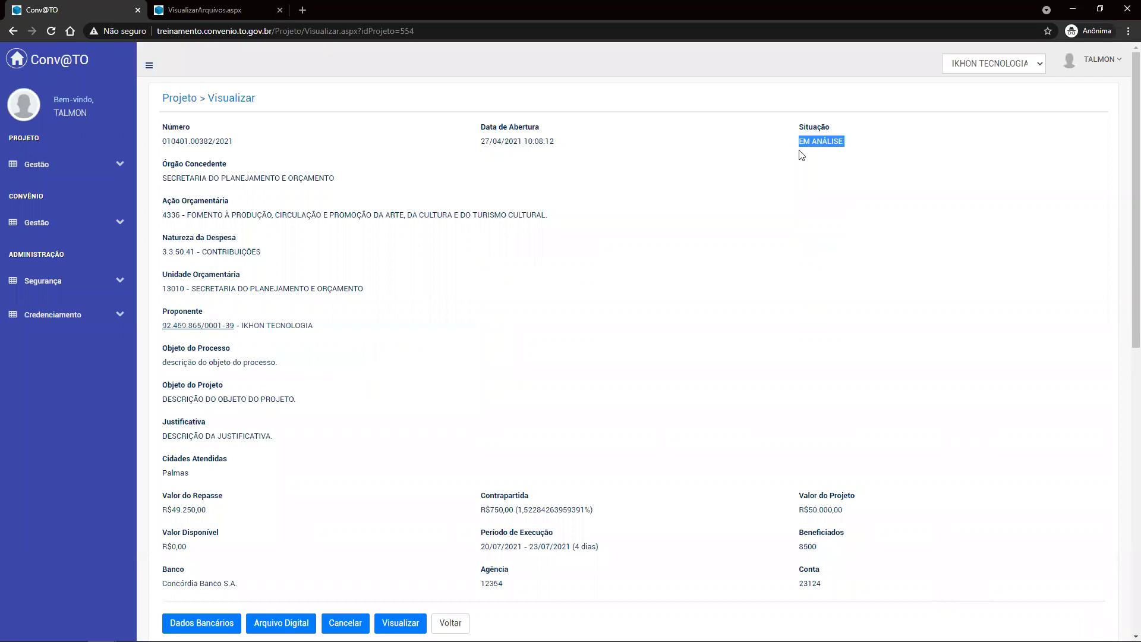
{"action": "scroll", "coordinate": [766, 250], "scroll_direction": "down", "scroll_amount": 4}
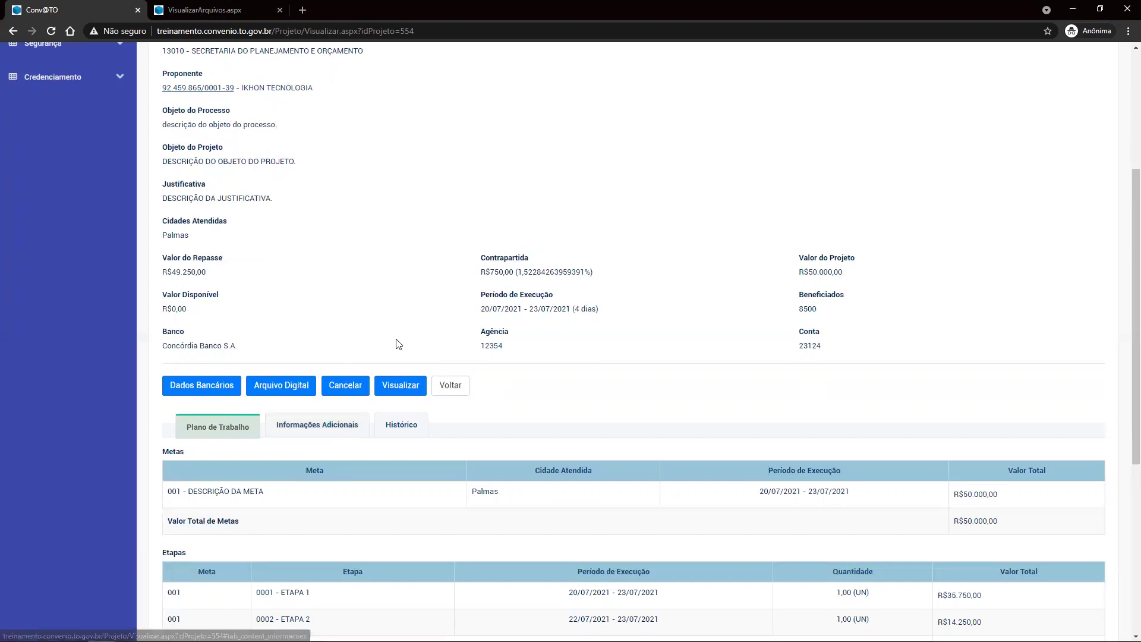
{"action": "scroll", "coordinate": [398, 344], "scroll_direction": "up", "scroll_amount": 4}
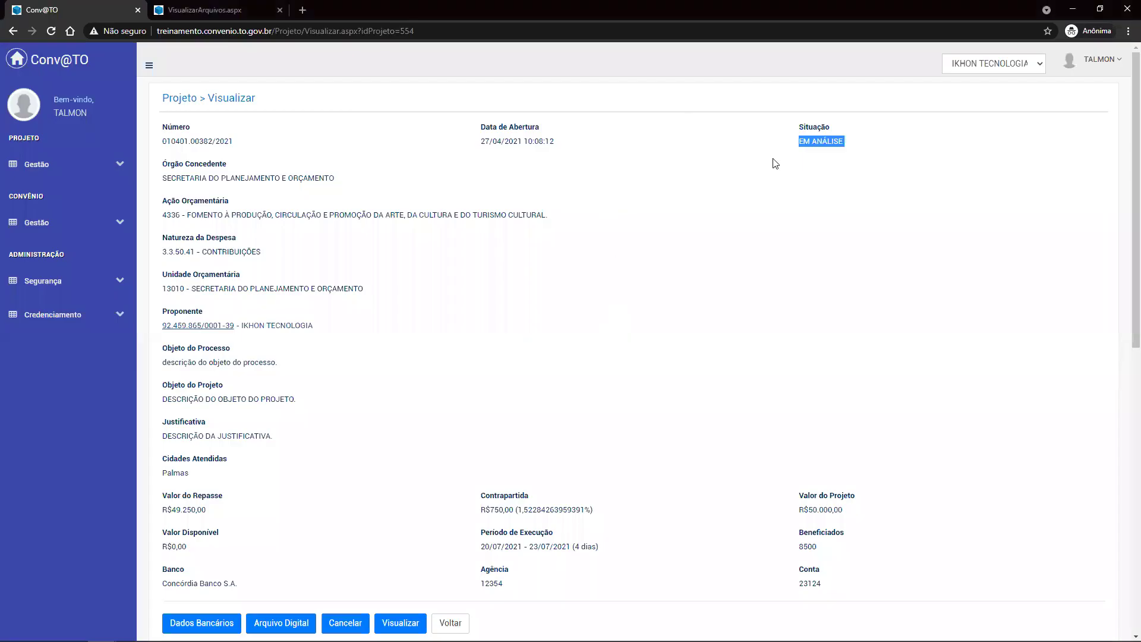
{"action": "left_click_drag", "start_coordinate": [774, 163], "coordinate": [897, 144]}
{"action": "left_click", "coordinate": [535, 287]}
{"action": "scroll", "coordinate": [535, 287], "scroll_direction": "down", "scroll_amount": 7}
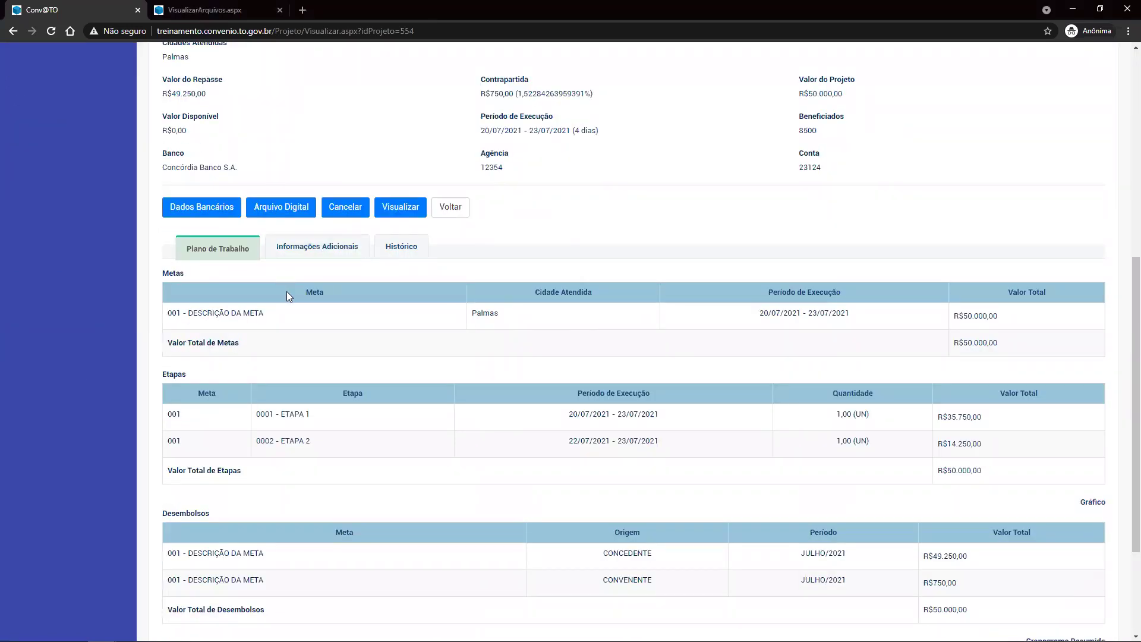
{"action": "scroll", "coordinate": [287, 296], "scroll_direction": "down", "scroll_amount": 1}
{"action": "left_click_drag", "start_coordinate": [285, 254], "coordinate": [193, 253]}
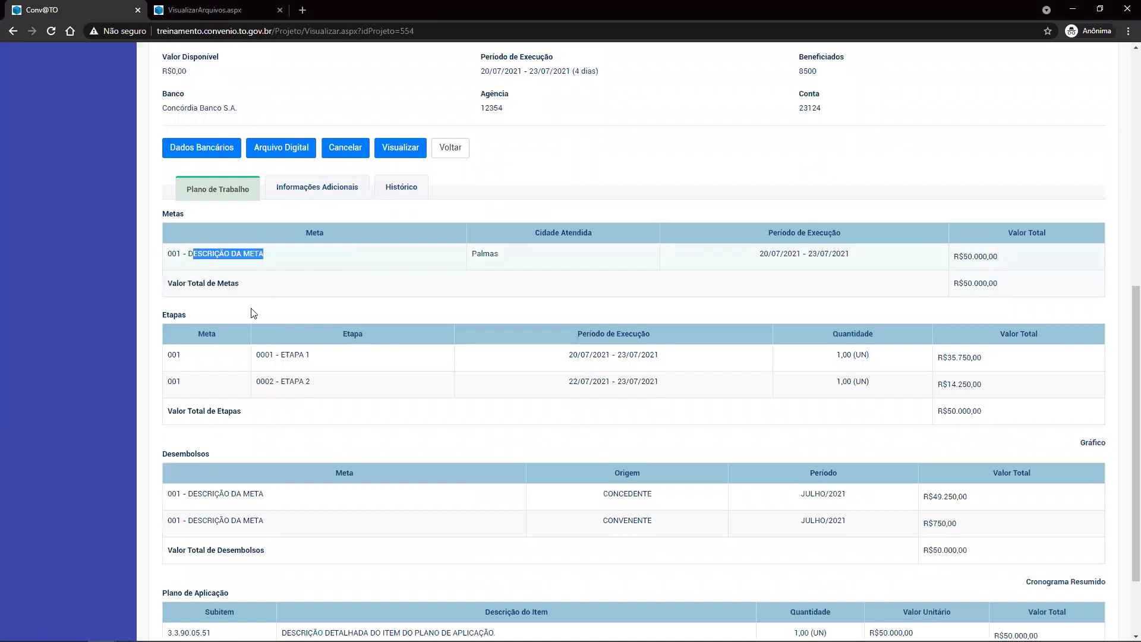
{"action": "scroll", "coordinate": [293, 395], "scroll_direction": "down", "scroll_amount": 2}
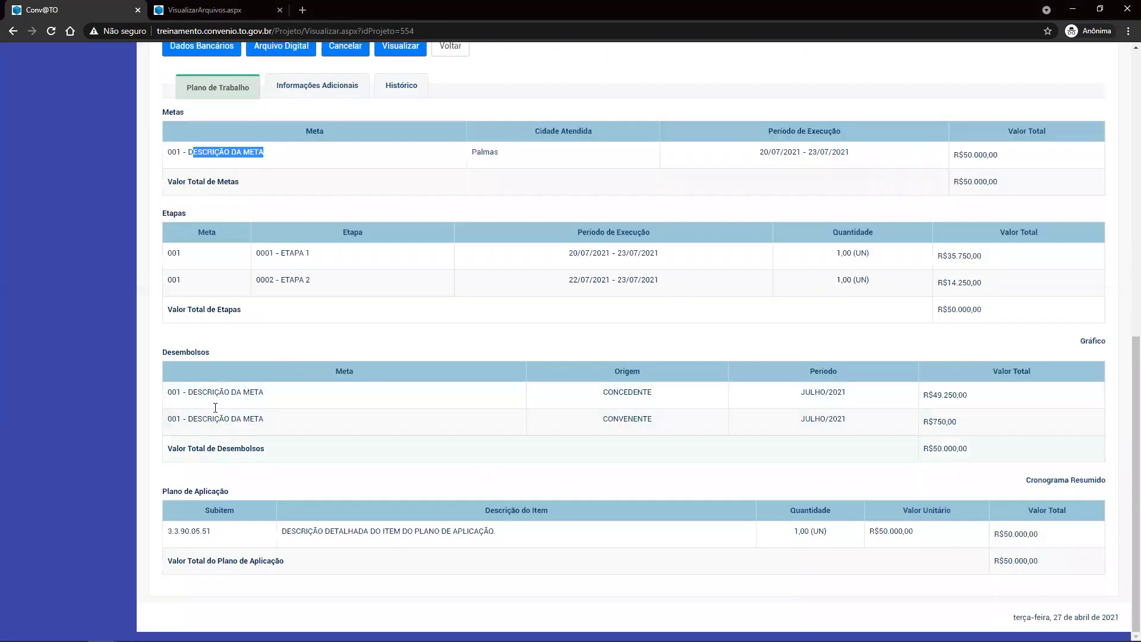
{"action": "scroll", "coordinate": [415, 321], "scroll_direction": "up", "scroll_amount": 3}
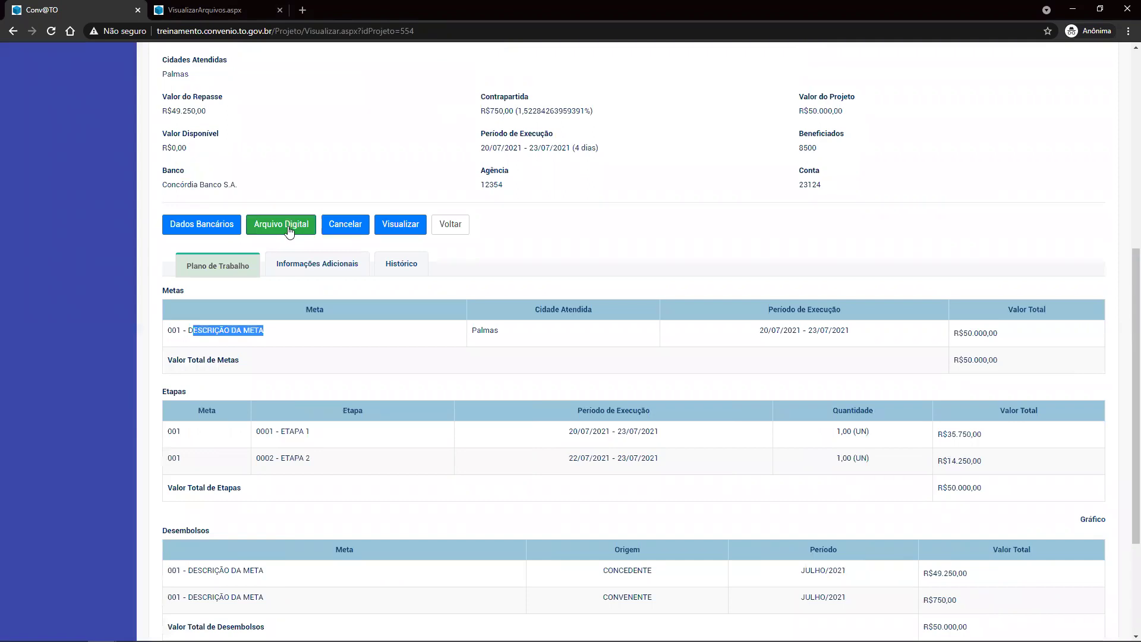
{"action": "left_click_drag", "start_coordinate": [196, 183], "coordinate": [571, 194]}
{"action": "left_click", "coordinate": [579, 195]}
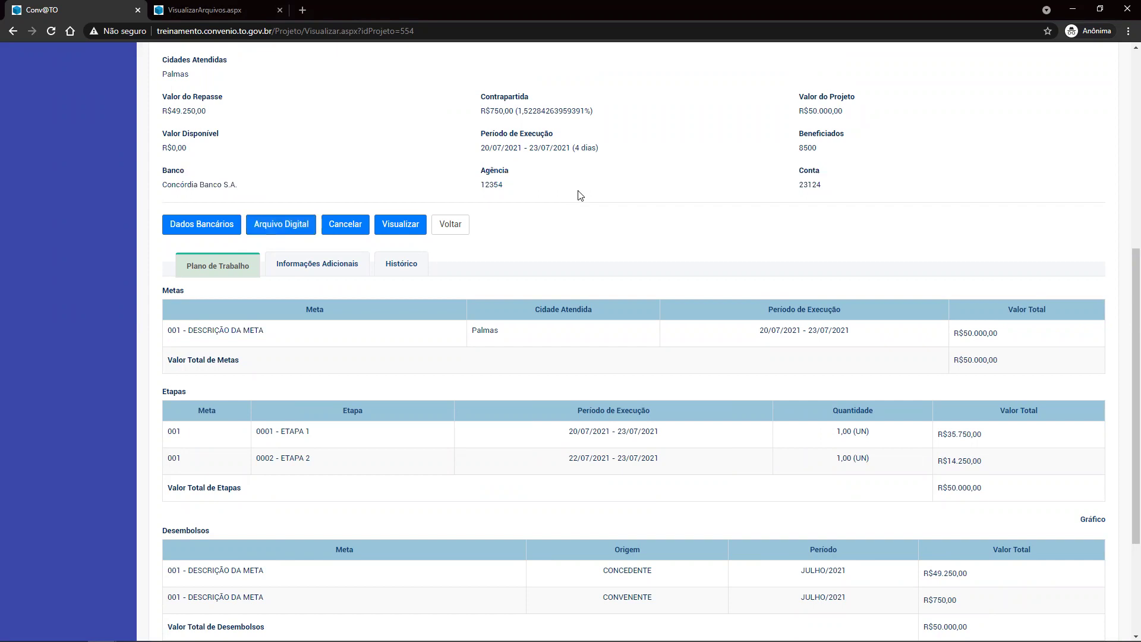
{"action": "scroll", "coordinate": [519, 198], "scroll_direction": "up", "scroll_amount": 7}
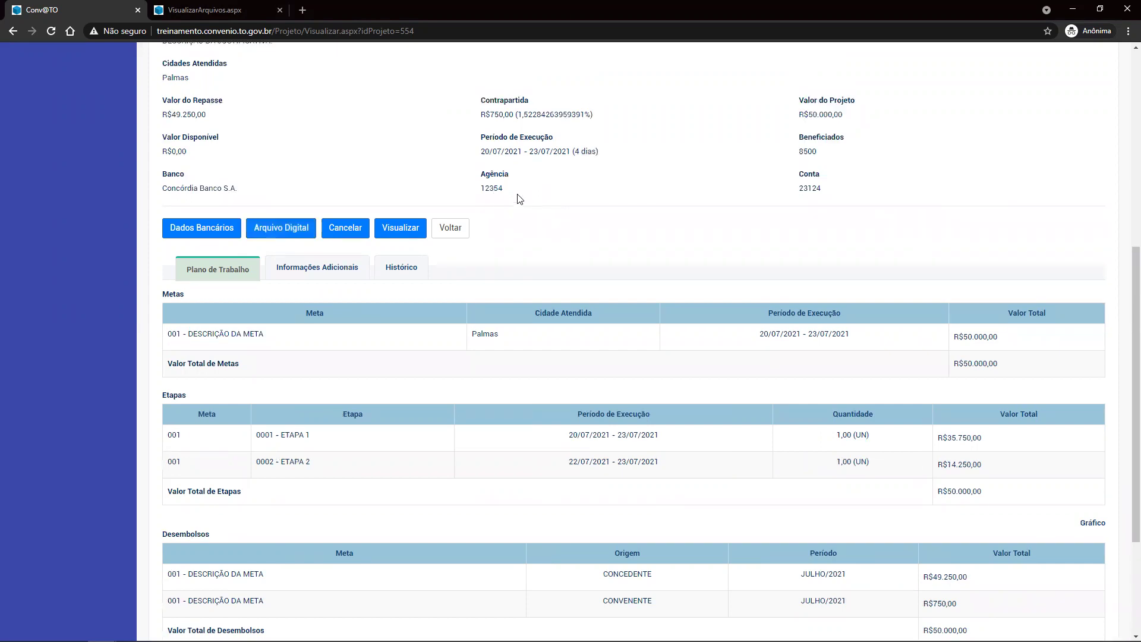
{"action": "triple_click", "coordinate": [807, 142]}
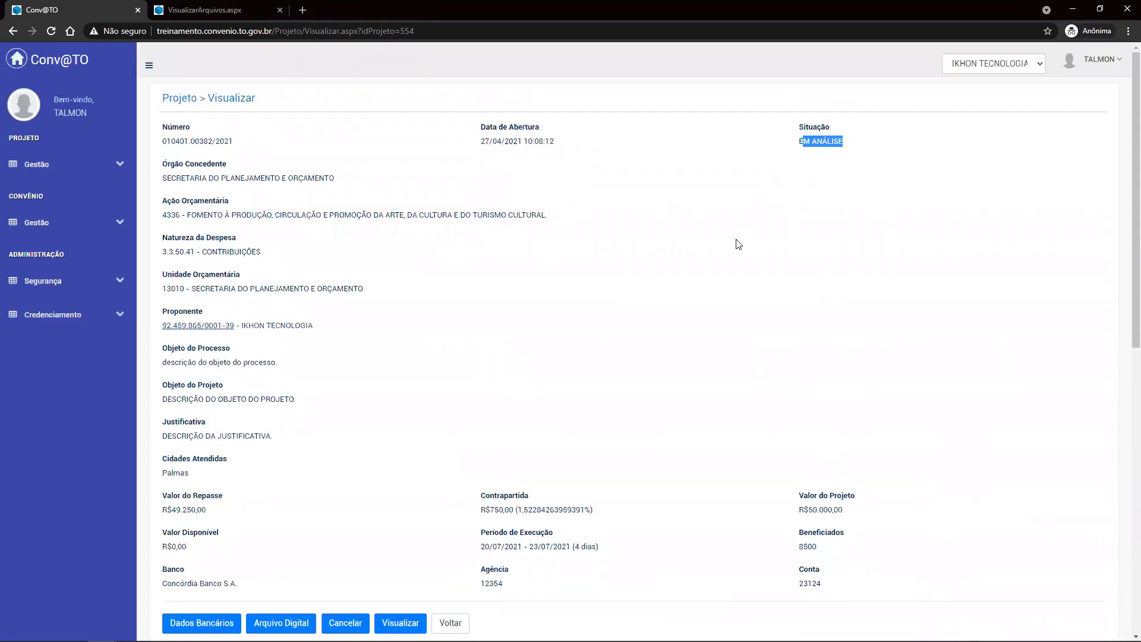
{"action": "left_click", "coordinate": [696, 264]}
{"action": "scroll", "coordinate": [535, 327], "scroll_direction": "down", "scroll_amount": 5}
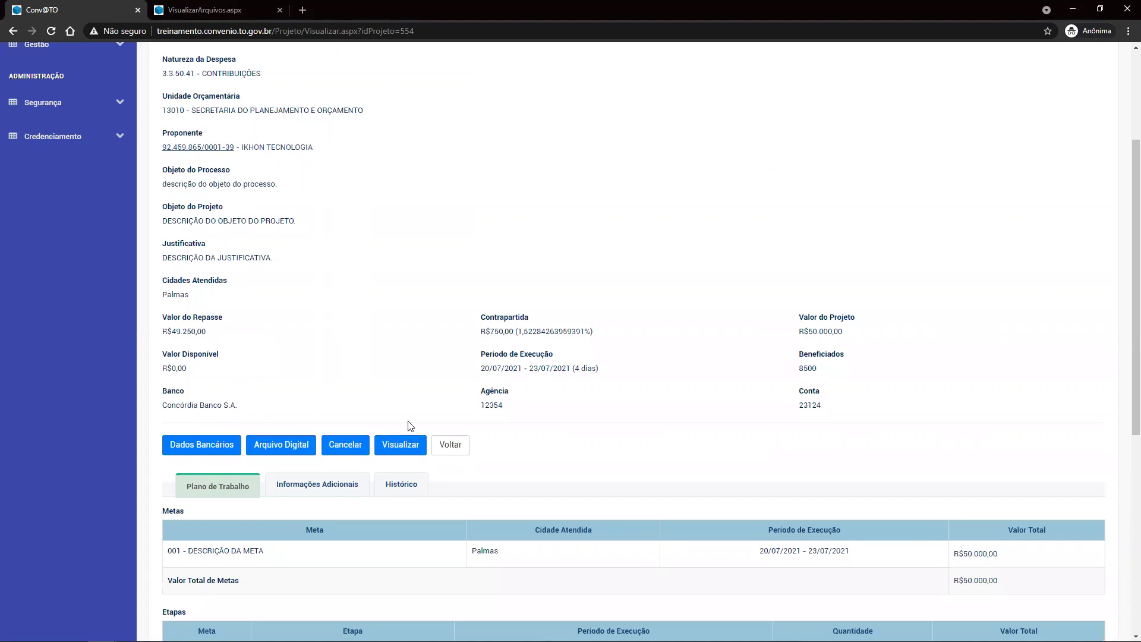
{"action": "scroll", "coordinate": [470, 382], "scroll_direction": "up", "scroll_amount": 3}
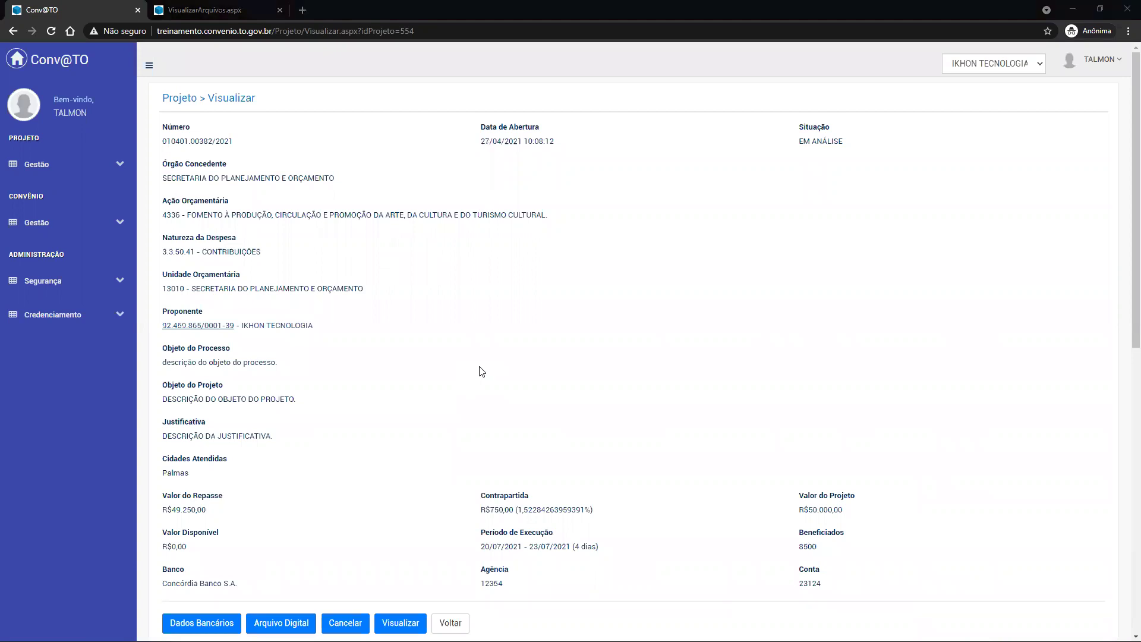
{"action": "left_click_drag", "start_coordinate": [170, 31], "coordinate": [507, 66]}
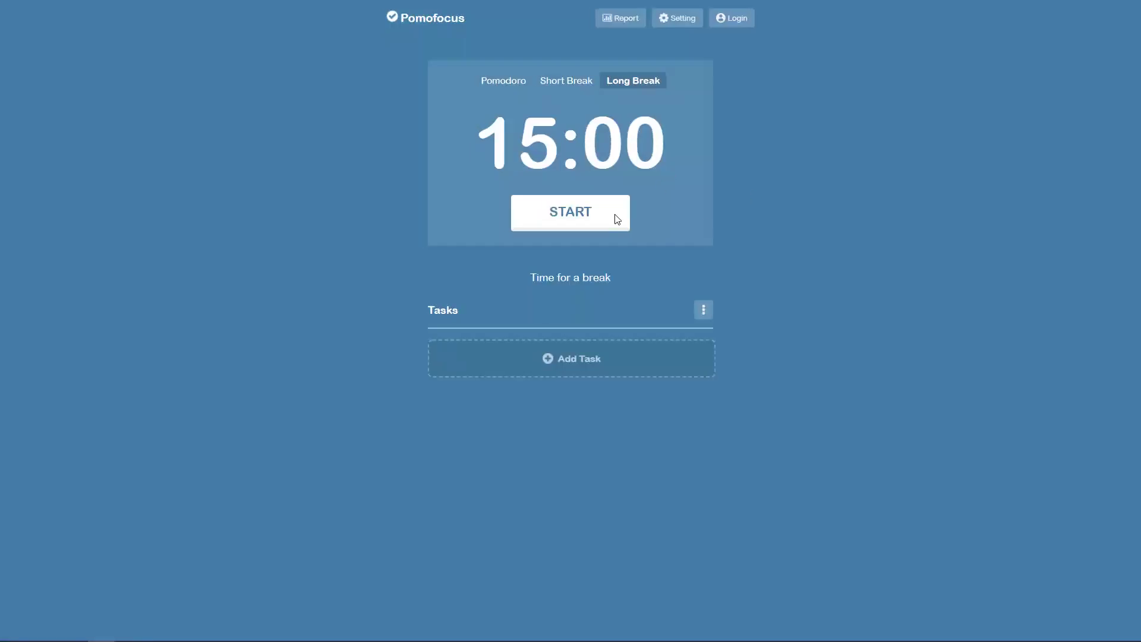
- Start the 15:00 long break countdown in Pomofocus
{"action": "left_click", "coordinate": [518, 226]}
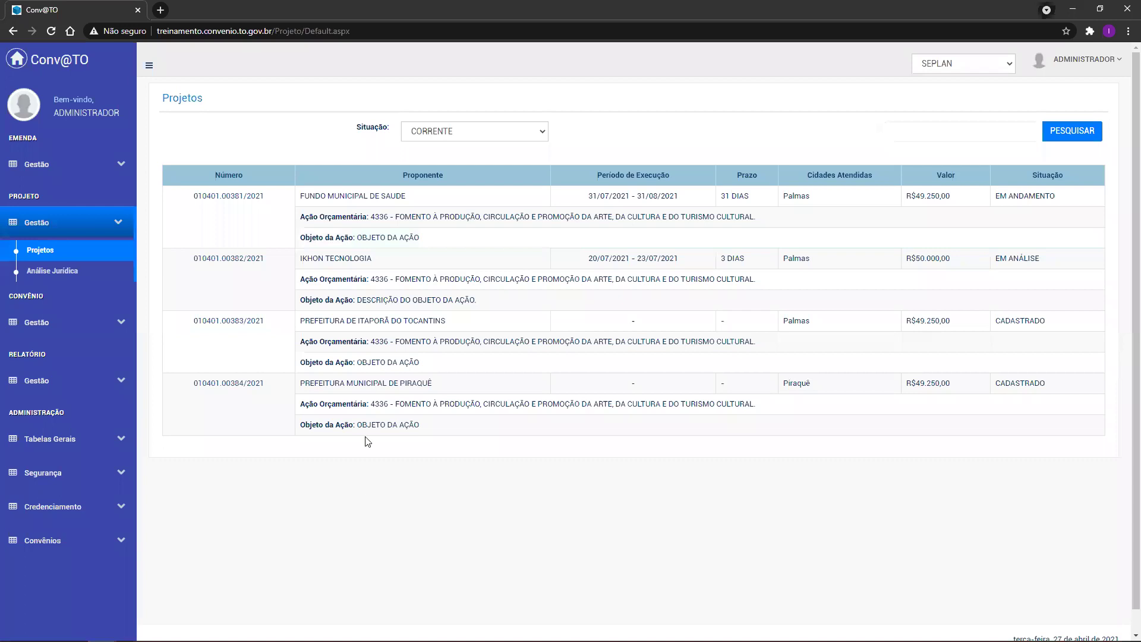
- Reload the Projetos list and review proponents and their EM ANDAMENTO and CADASTRADO statuses
{"action": "left_click", "coordinate": [387, 31]}
{"action": "key", "text": "Return"}
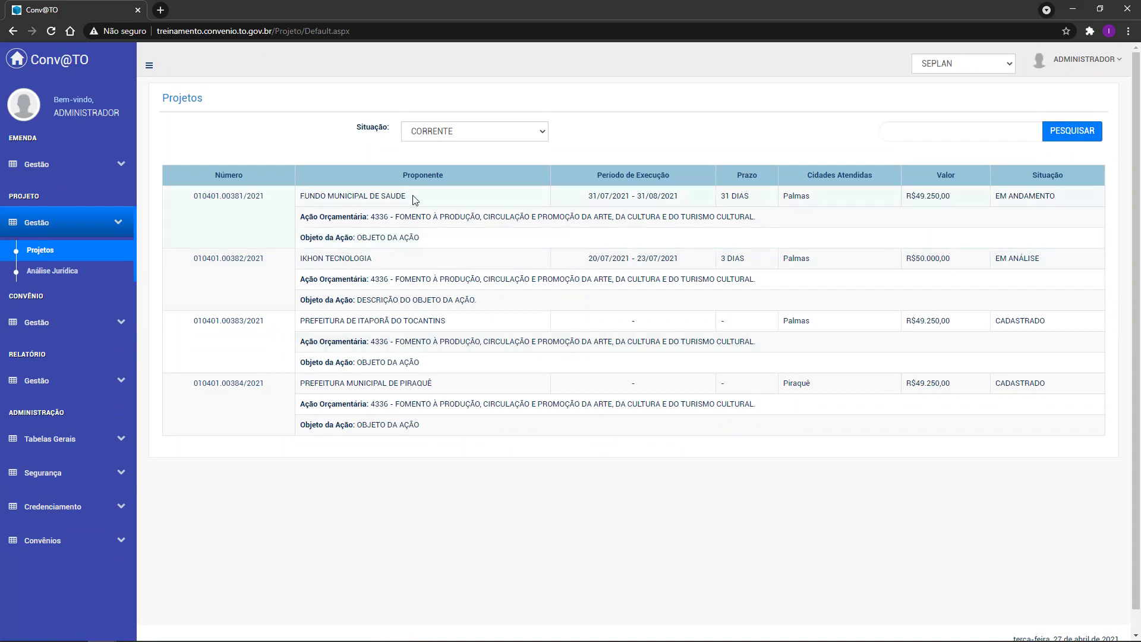
{"action": "left_click_drag", "start_coordinate": [414, 196], "coordinate": [304, 196]}
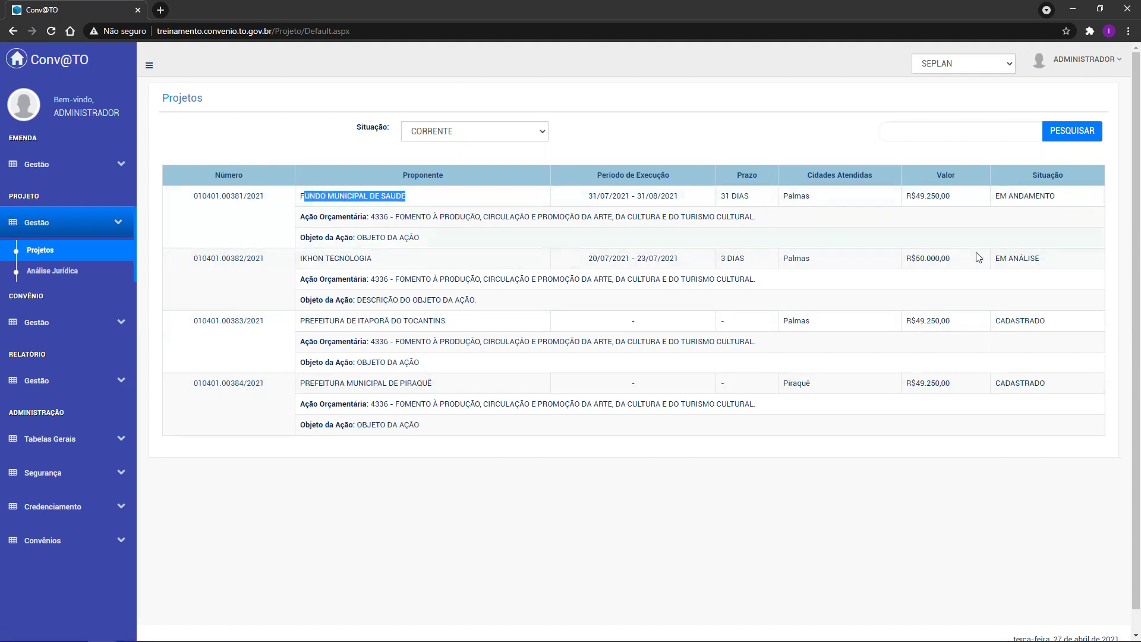
{"action": "double_click", "coordinate": [1020, 320]}
{"action": "double_click", "coordinate": [1020, 383]}
{"action": "left_click", "coordinate": [1007, 446]}
{"action": "double_click", "coordinate": [1031, 196]}
{"action": "left_click", "coordinate": [1038, 259]}
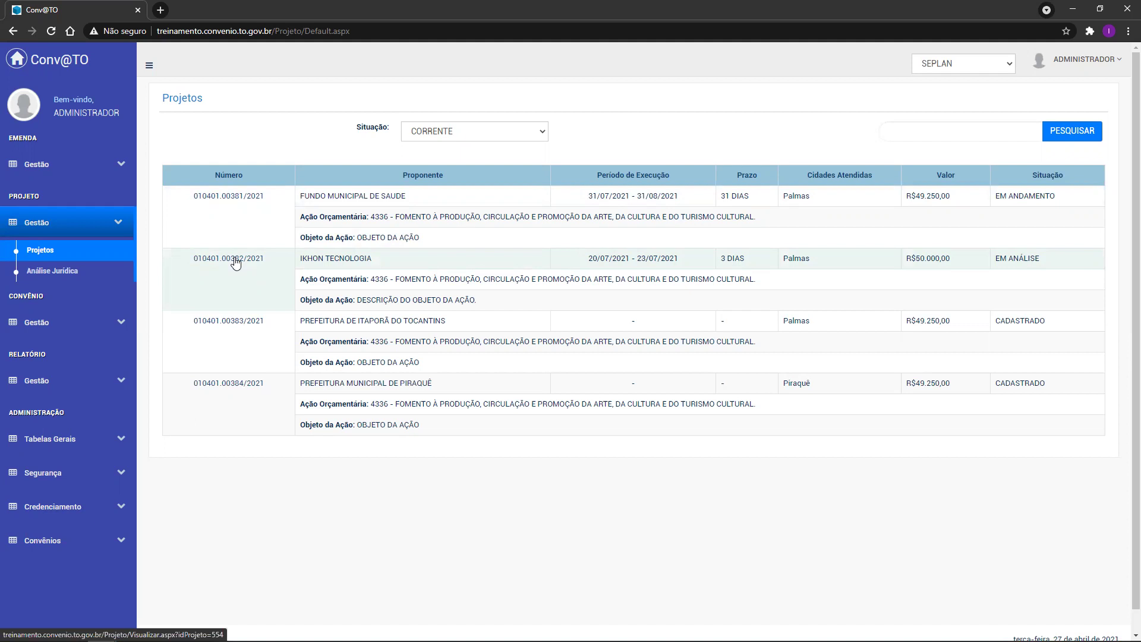
{"action": "double_click", "coordinate": [1010, 196]}
{"action": "left_click", "coordinate": [1008, 226]}
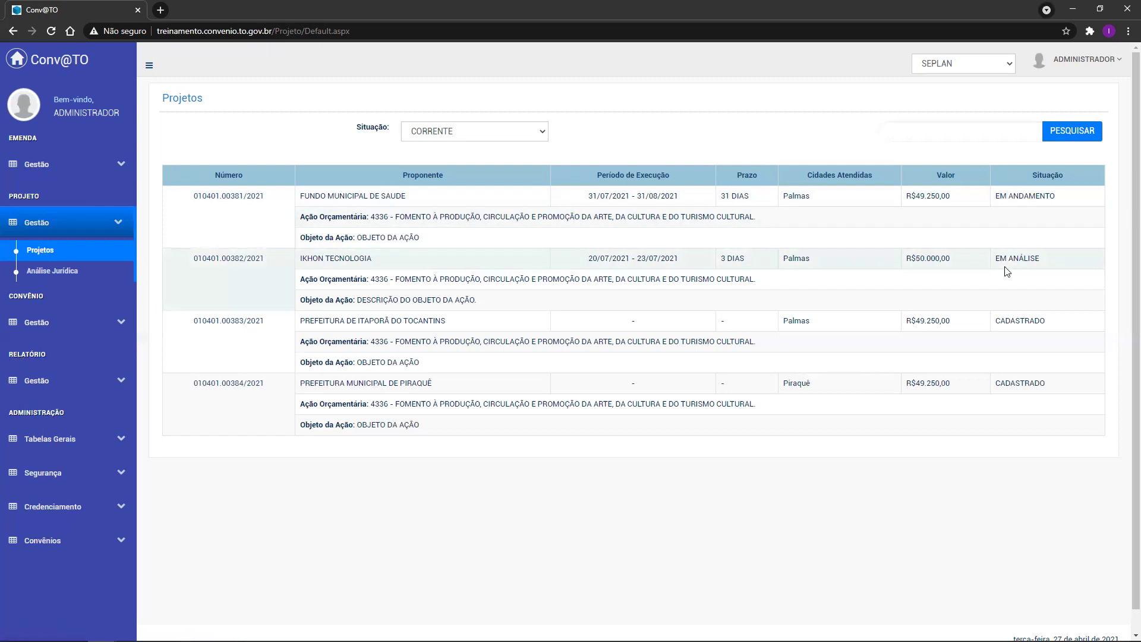
- Open project 010401.00382/2021's details, then start a 25-minute pomodoro in Pomofocus
{"action": "left_click", "coordinate": [223, 259]}
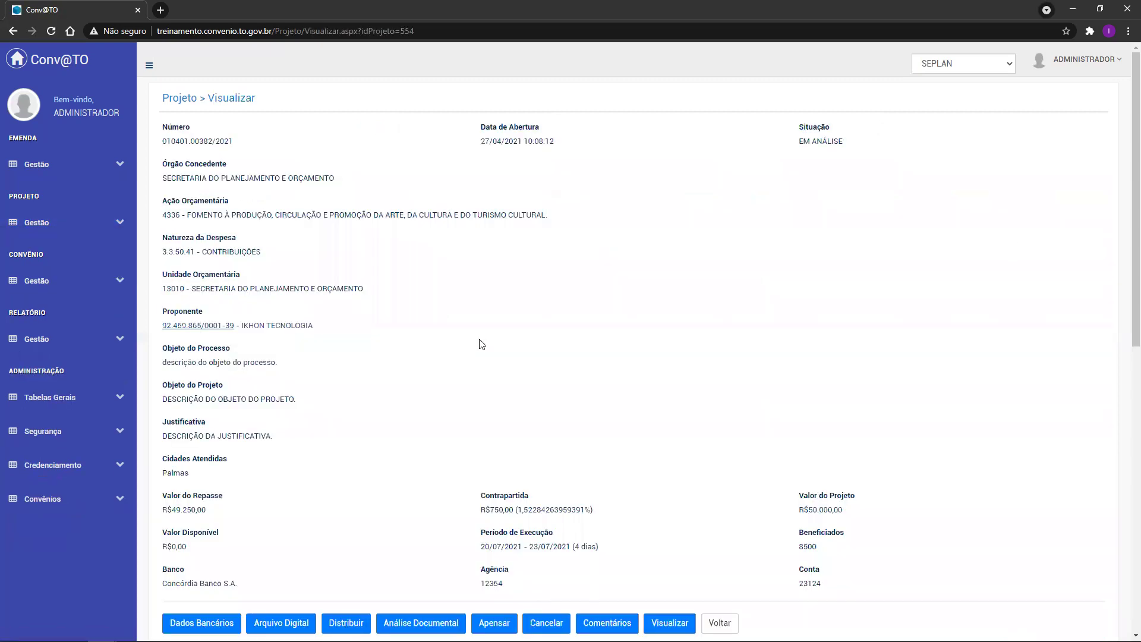
{"action": "scroll", "coordinate": [473, 303], "scroll_direction": "down", "scroll_amount": 1}
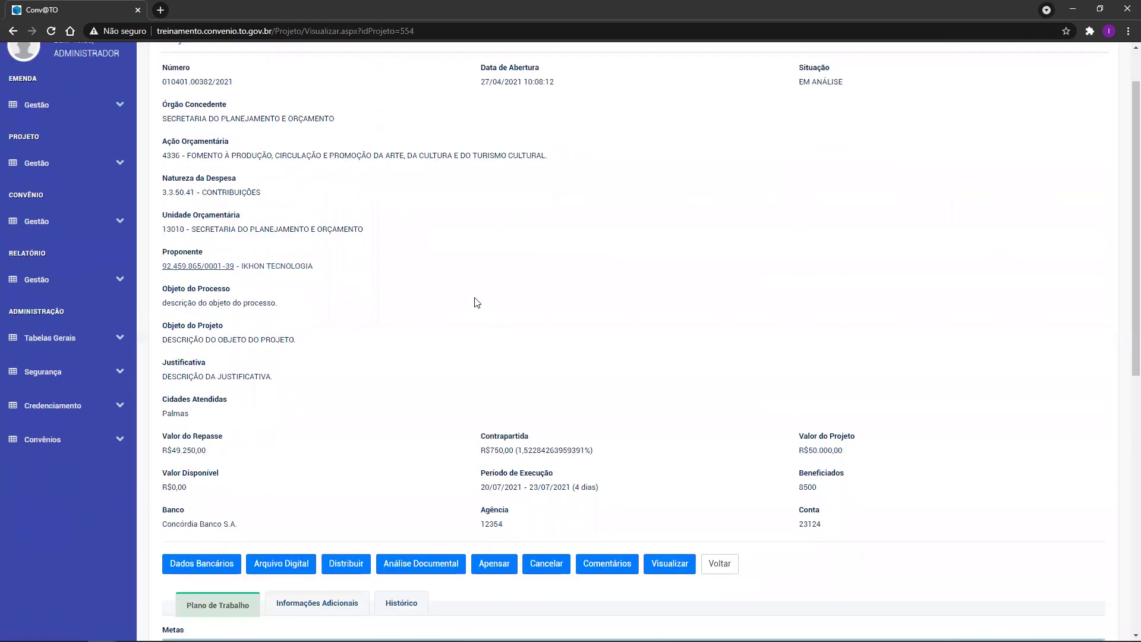
{"action": "scroll", "coordinate": [477, 302], "scroll_direction": "down", "scroll_amount": 2}
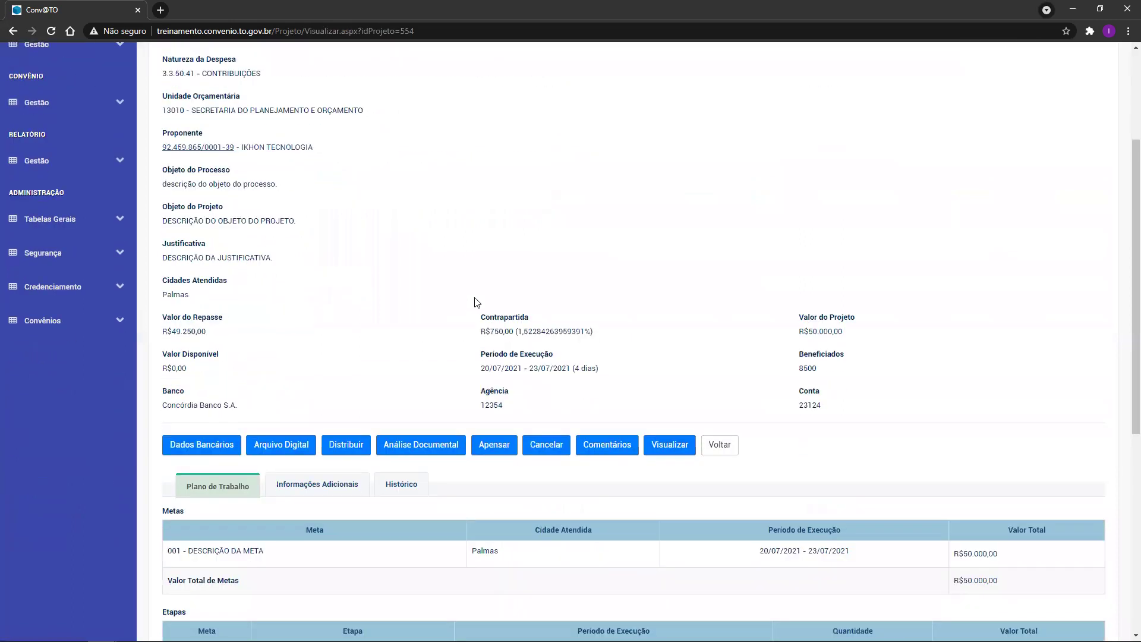
{"action": "scroll", "coordinate": [476, 302], "scroll_direction": "down", "scroll_amount": 2}
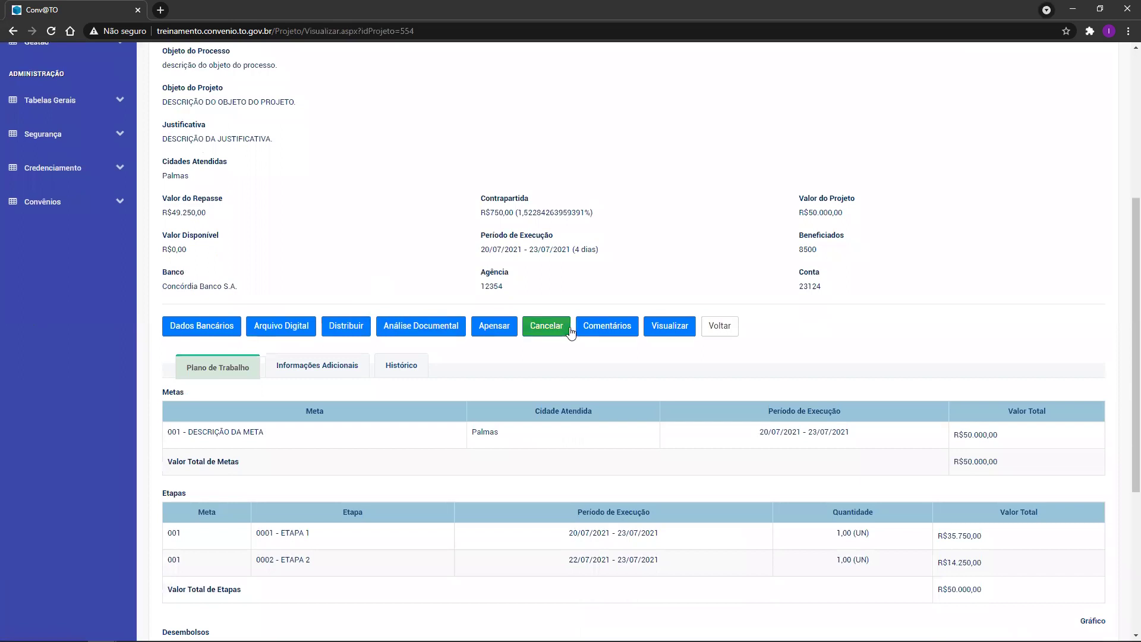
{"action": "left_click", "coordinate": [582, 331]}
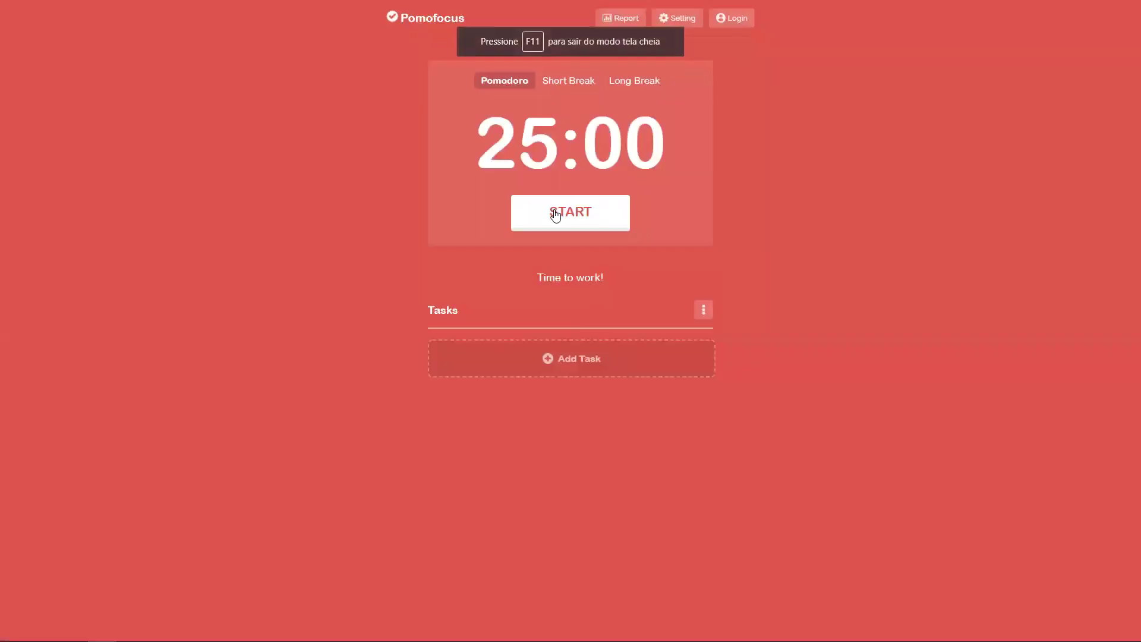
{"action": "left_click", "coordinate": [557, 212]}
- Tick 'Montar plano de trabalho' in the Notion Projetos checklist and return to Conv@TO
{"action": "key", "text": "ctrl+Tab"}
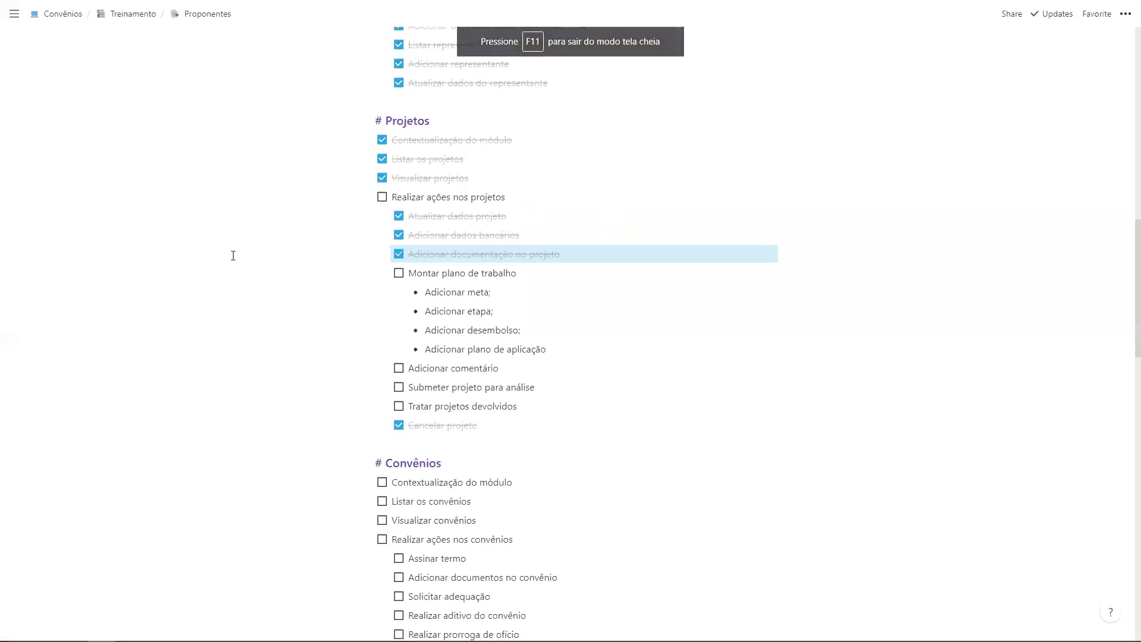
{"action": "left_click", "coordinate": [332, 272]}
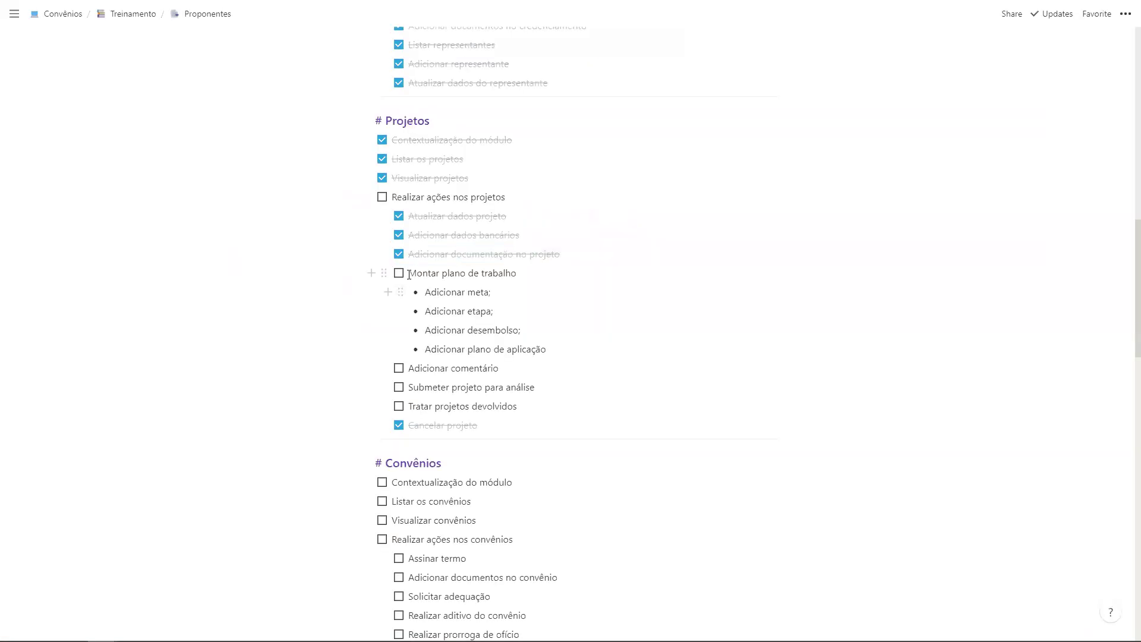
{"action": "left_click", "coordinate": [398, 274]}
{"action": "scroll", "coordinate": [576, 285], "scroll_direction": "down", "scroll_amount": 2}
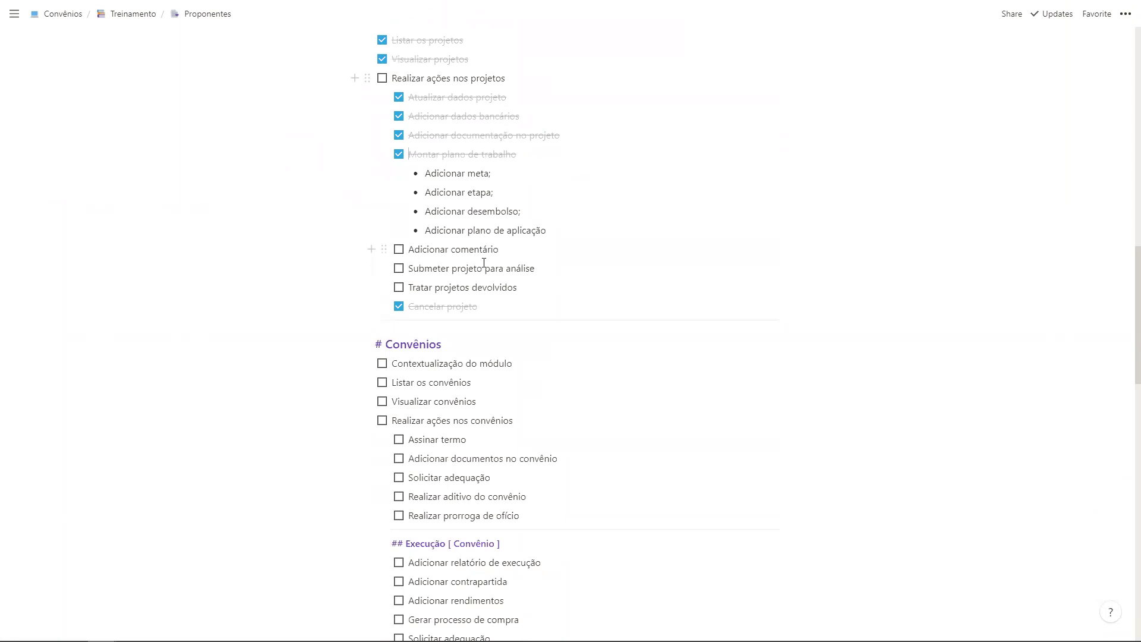
{"action": "key", "text": "alt+Tab"}
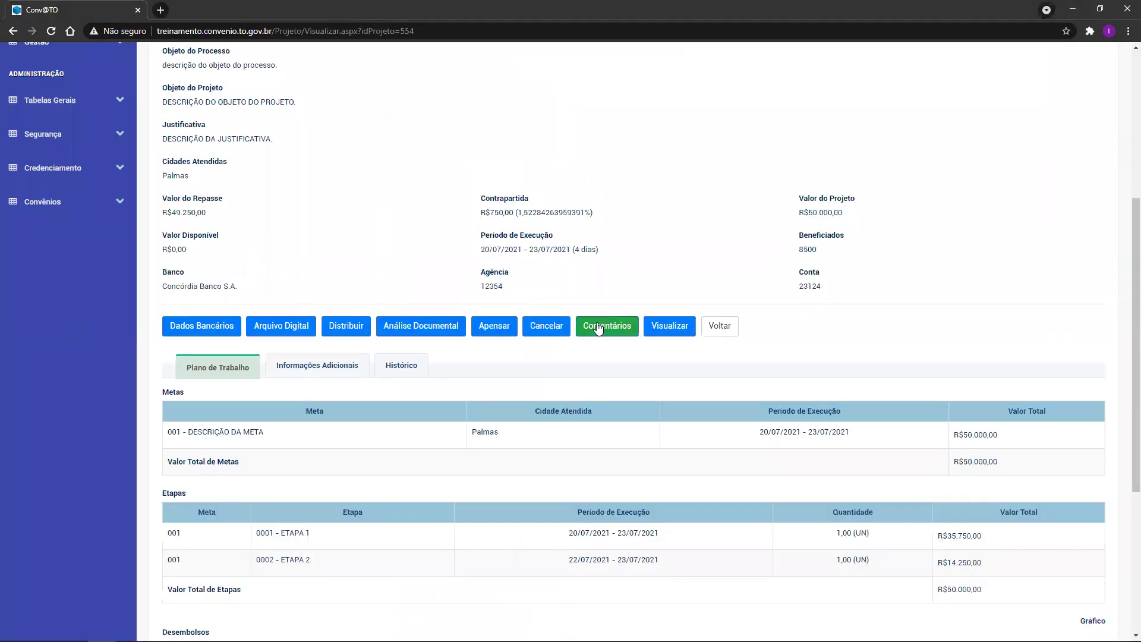
- Submit a comment reading 'descrição do coment' on the project's comments page
{"action": "left_click", "coordinate": [603, 325]}
{"action": "left_click", "coordinate": [604, 327]}
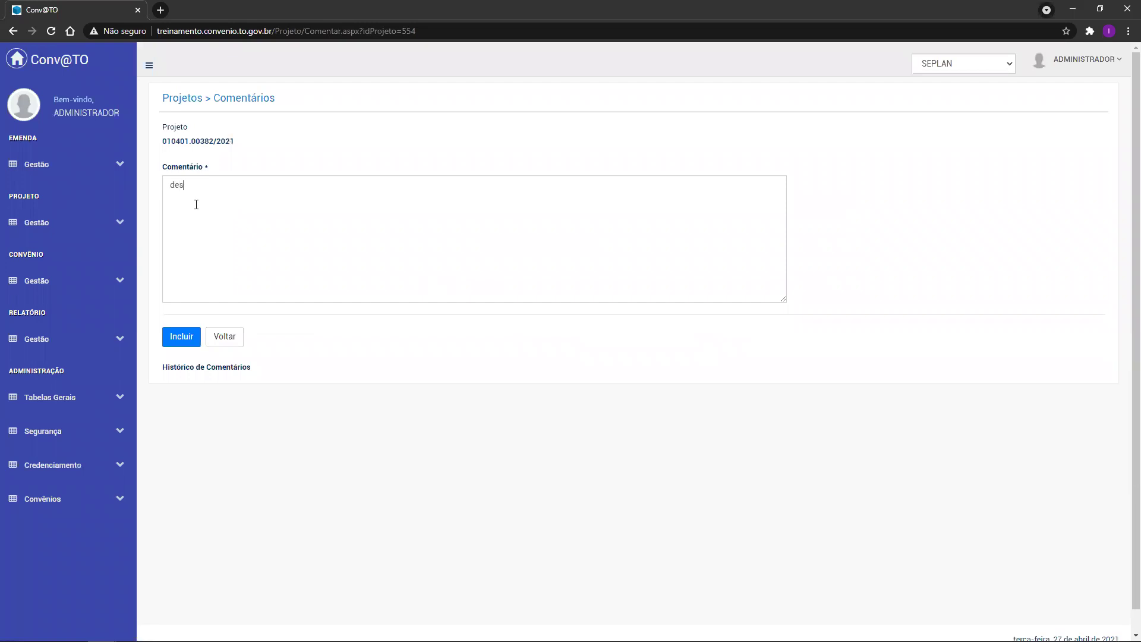
{"action": "type", "text": "descrição do comentário."}
{"action": "left_click", "coordinate": [182, 337]}
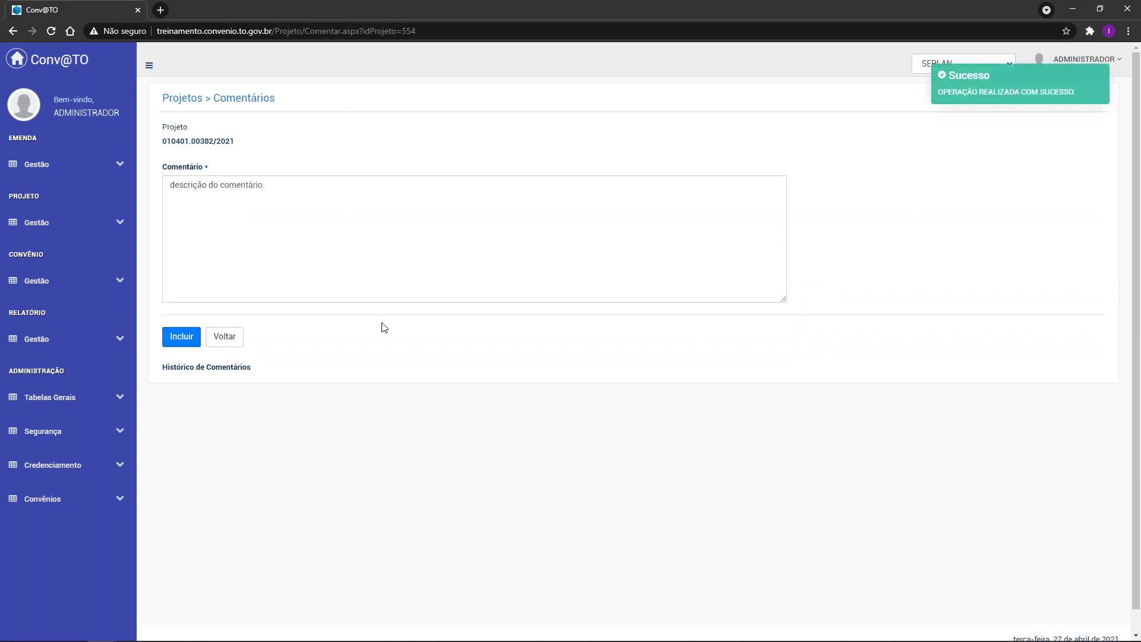
- Back on the project details, check the new comment under additional information
{"action": "left_click", "coordinate": [226, 337]}
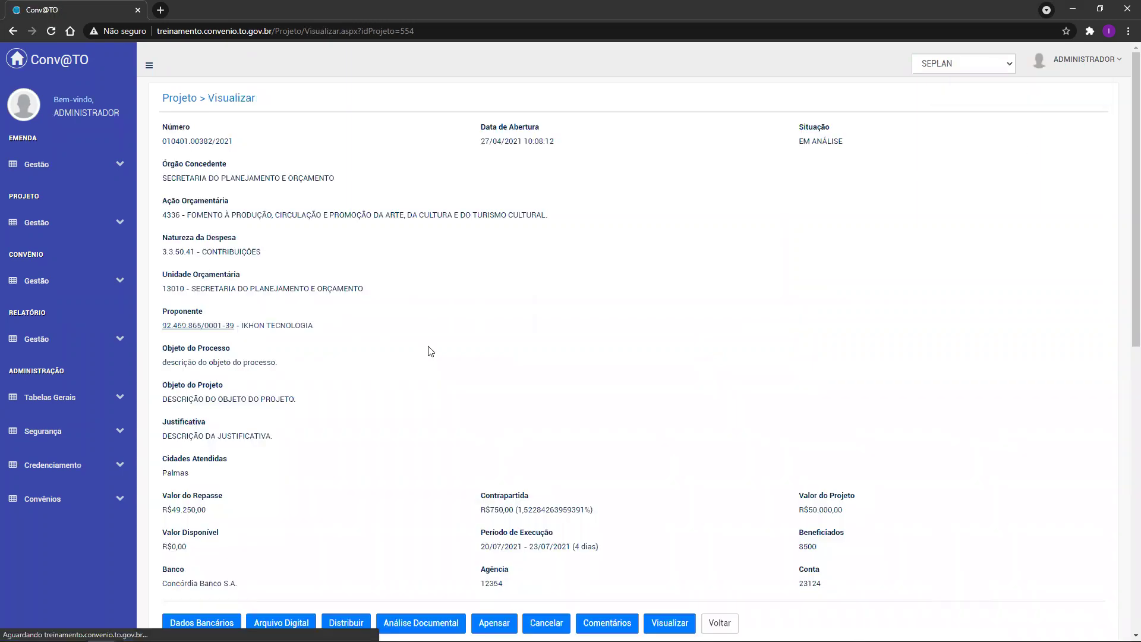
{"action": "scroll", "coordinate": [428, 348], "scroll_direction": "down", "scroll_amount": 5}
{"action": "left_click", "coordinate": [292, 367]}
{"action": "scroll", "coordinate": [388, 412], "scroll_direction": "down", "scroll_amount": 5}
{"action": "left_click_drag", "start_coordinate": [282, 562], "coordinate": [361, 562]}
{"action": "left_click_drag", "start_coordinate": [785, 557], "coordinate": [844, 558]}
{"action": "left_click", "coordinate": [845, 562]}
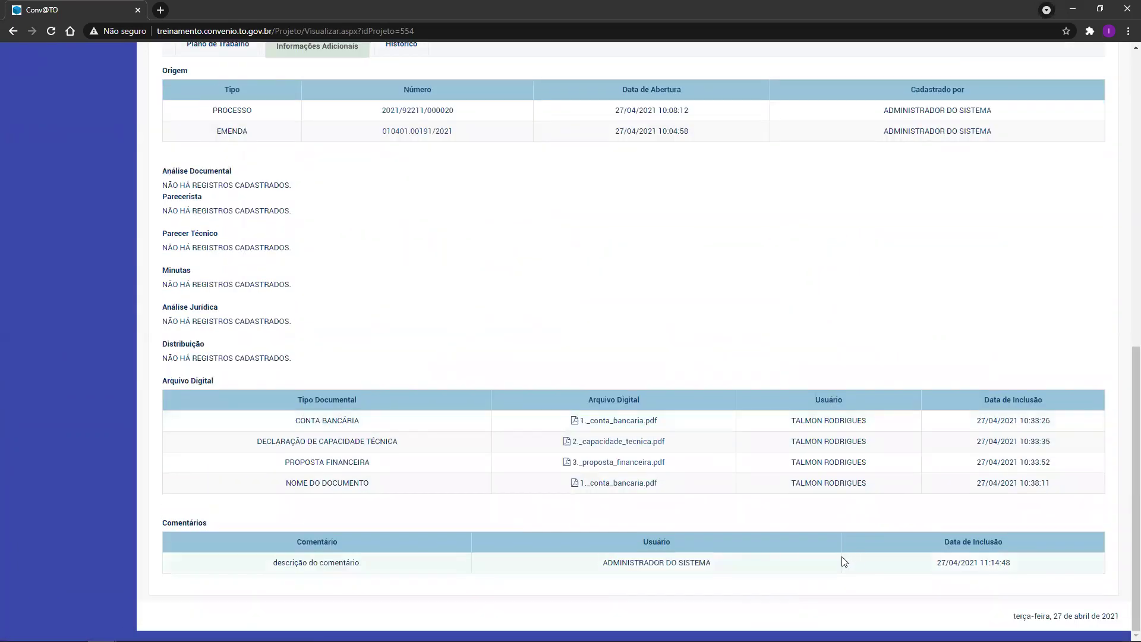
- Review the comment's user name in the Histórico de Comentários, then return to the overview
{"action": "scroll", "coordinate": [790, 556], "scroll_direction": "up", "scroll_amount": 8}
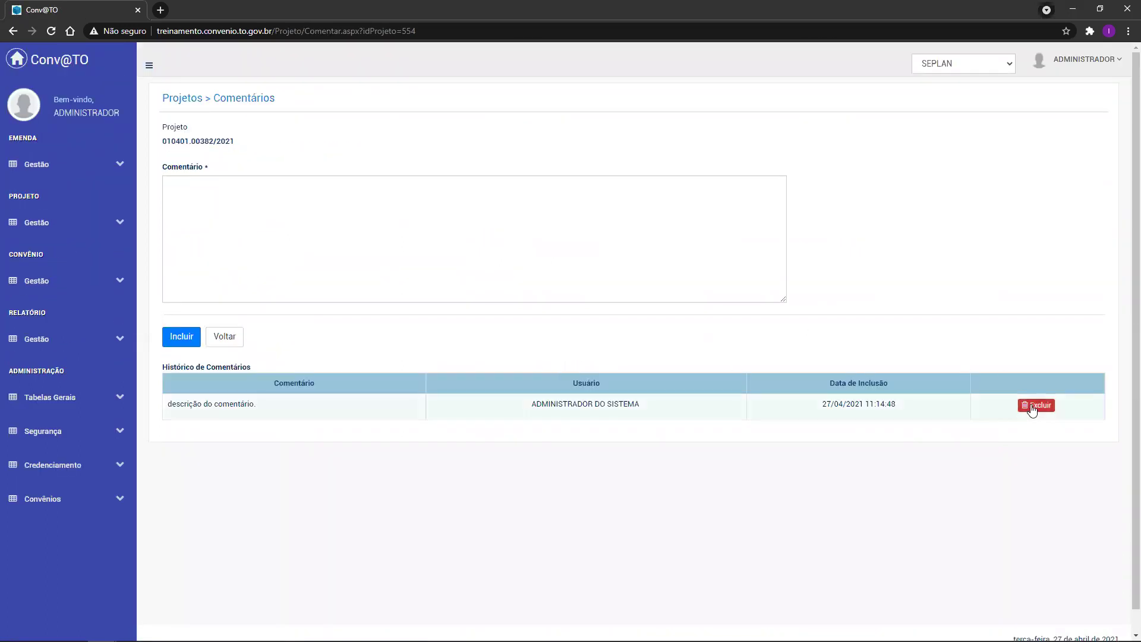
{"action": "left_click", "coordinate": [225, 337]}
{"action": "left_click_drag", "start_coordinate": [550, 404], "coordinate": [606, 404]}
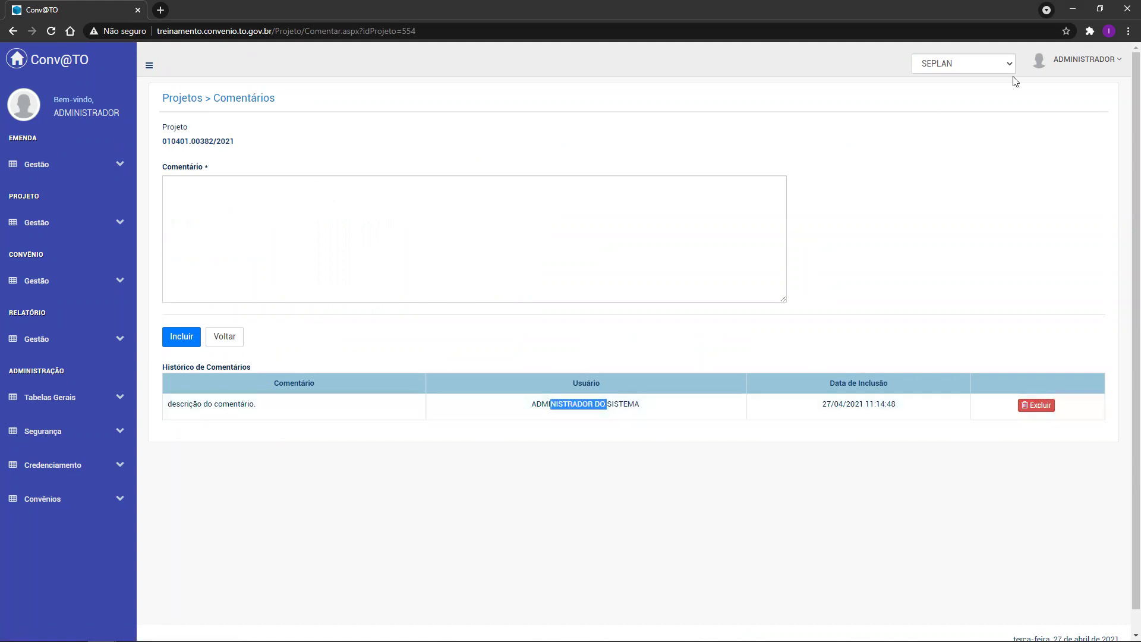
{"action": "left_click", "coordinate": [638, 299]}
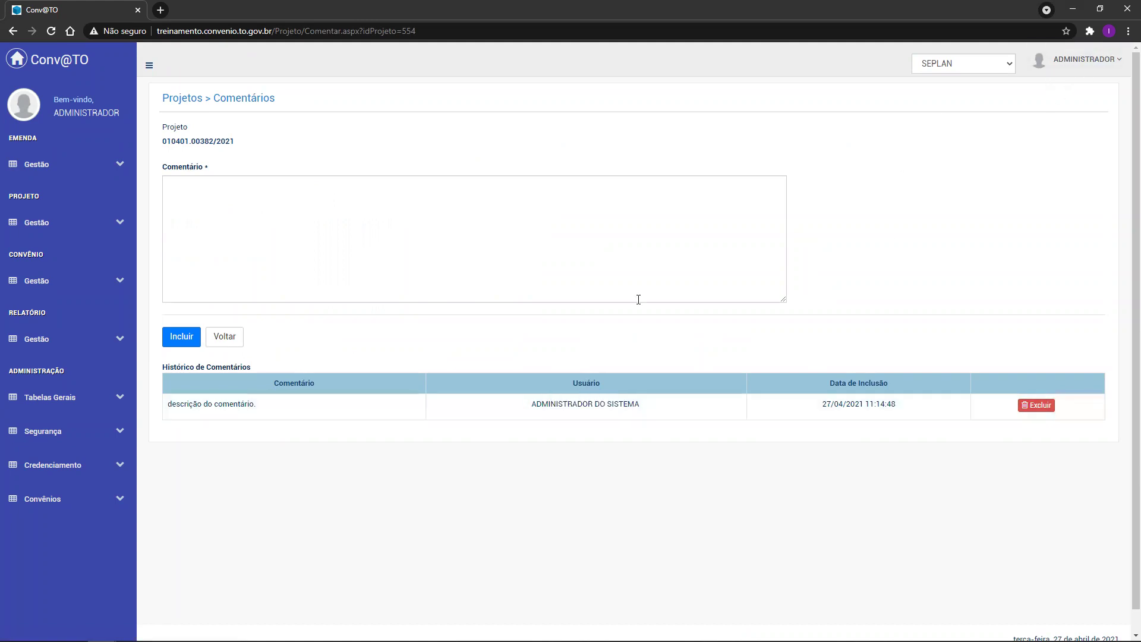
{"action": "left_click_drag", "start_coordinate": [550, 430], "coordinate": [628, 402]}
{"action": "left_click", "coordinate": [584, 458]}
{"action": "left_click", "coordinate": [224, 336]}
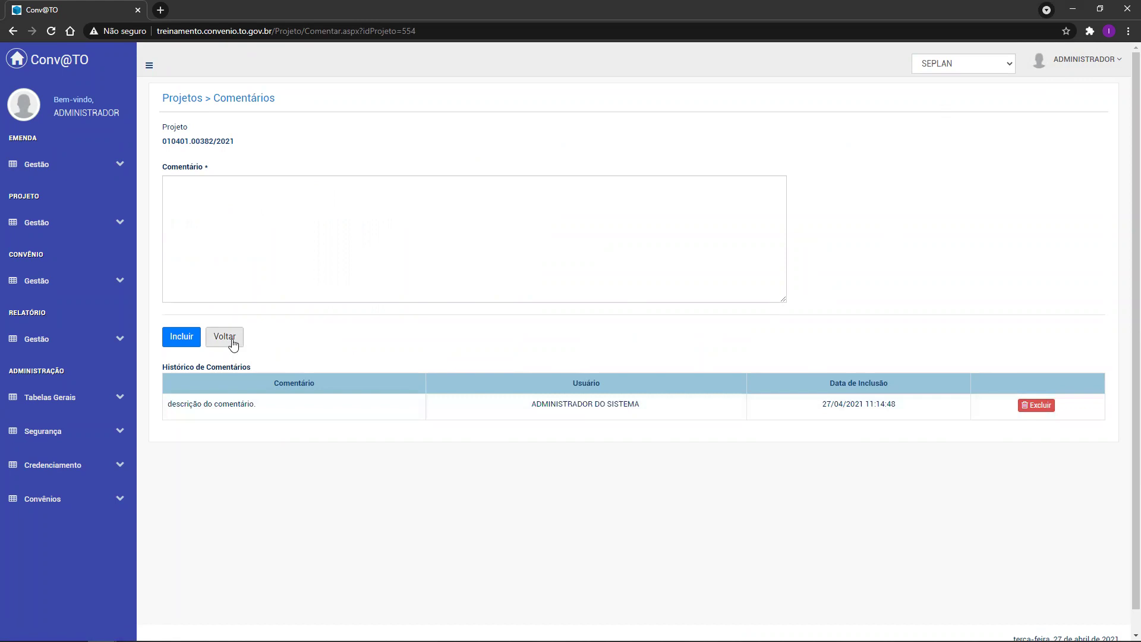
- Check the project's EM ANÁLISE status and granting agency line
{"action": "scroll", "coordinate": [386, 297], "scroll_direction": "down", "scroll_amount": 3}
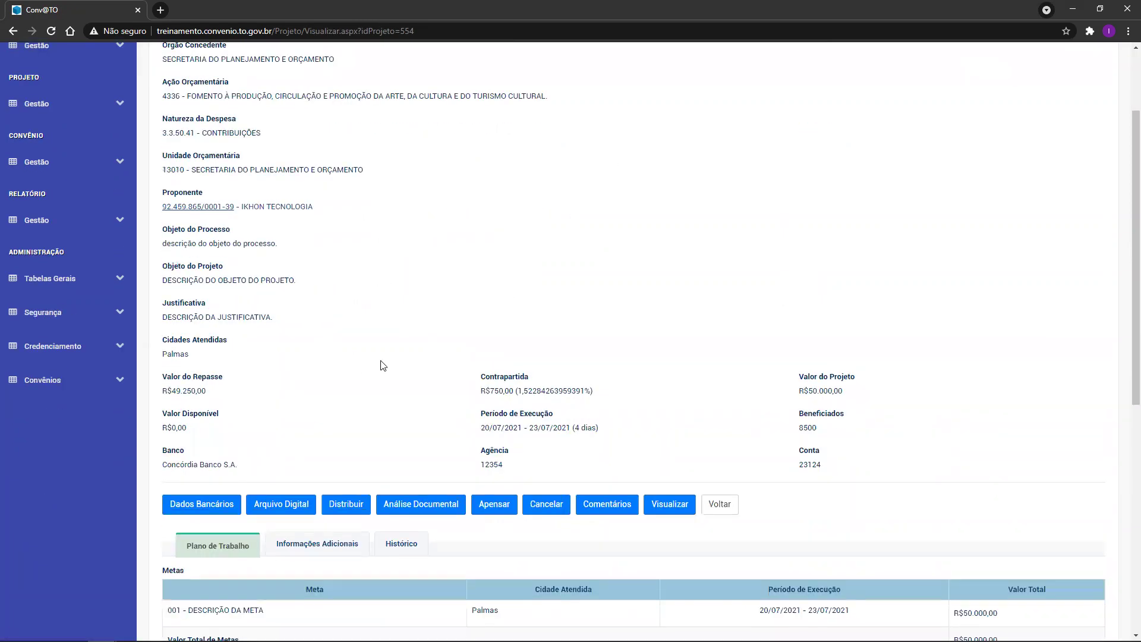
{"action": "scroll", "coordinate": [762, 125], "scroll_direction": "up", "scroll_amount": 3}
{"action": "triple_click", "coordinate": [808, 140]}
{"action": "left_click", "coordinate": [744, 231]}
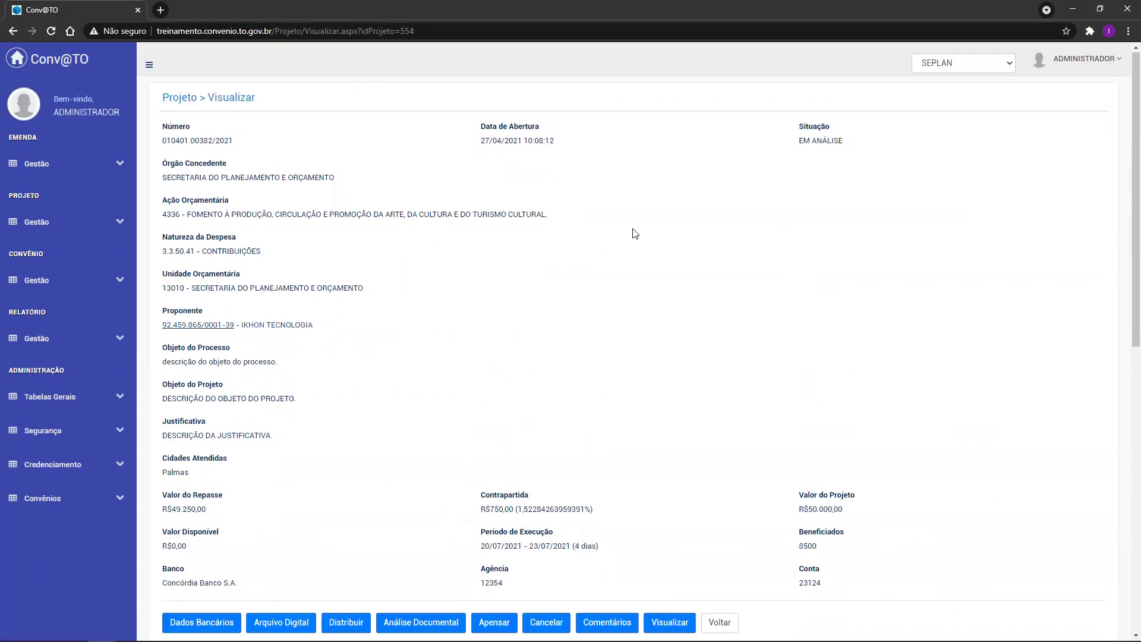
{"action": "scroll", "coordinate": [415, 238], "scroll_direction": "down", "scroll_amount": 3}
{"action": "scroll", "coordinate": [168, 117], "scroll_direction": "up", "scroll_amount": 2}
{"action": "triple_click", "coordinate": [168, 117]}
{"action": "left_click", "coordinate": [433, 369]}
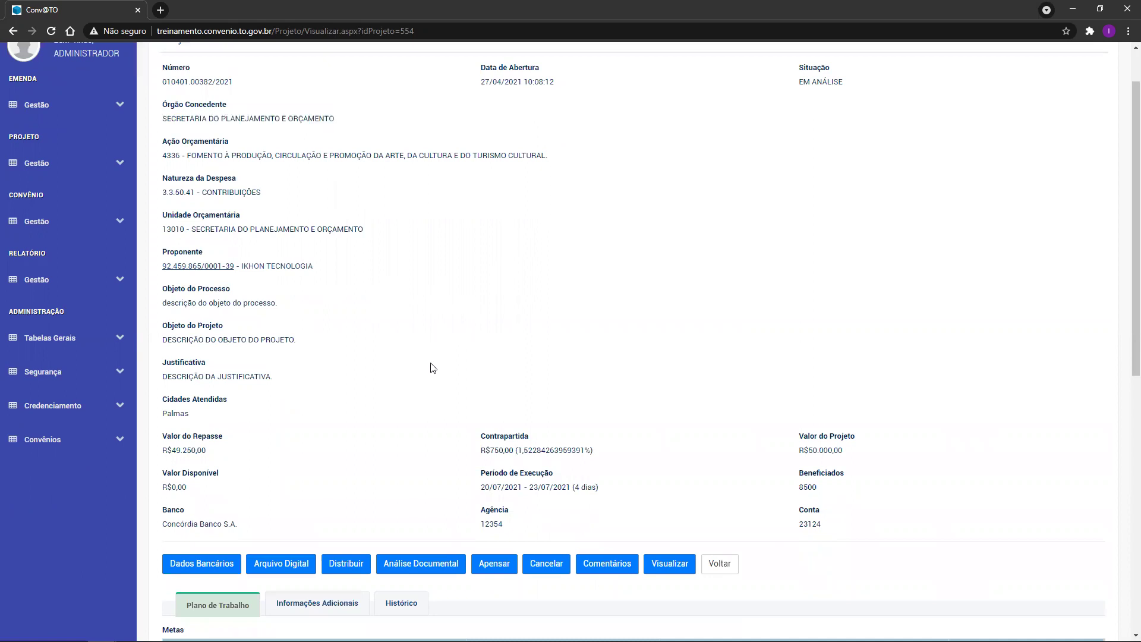
- Scroll through the project details and review the bank branch and account data
{"action": "scroll", "coordinate": [416, 374], "scroll_direction": "down", "scroll_amount": 3}
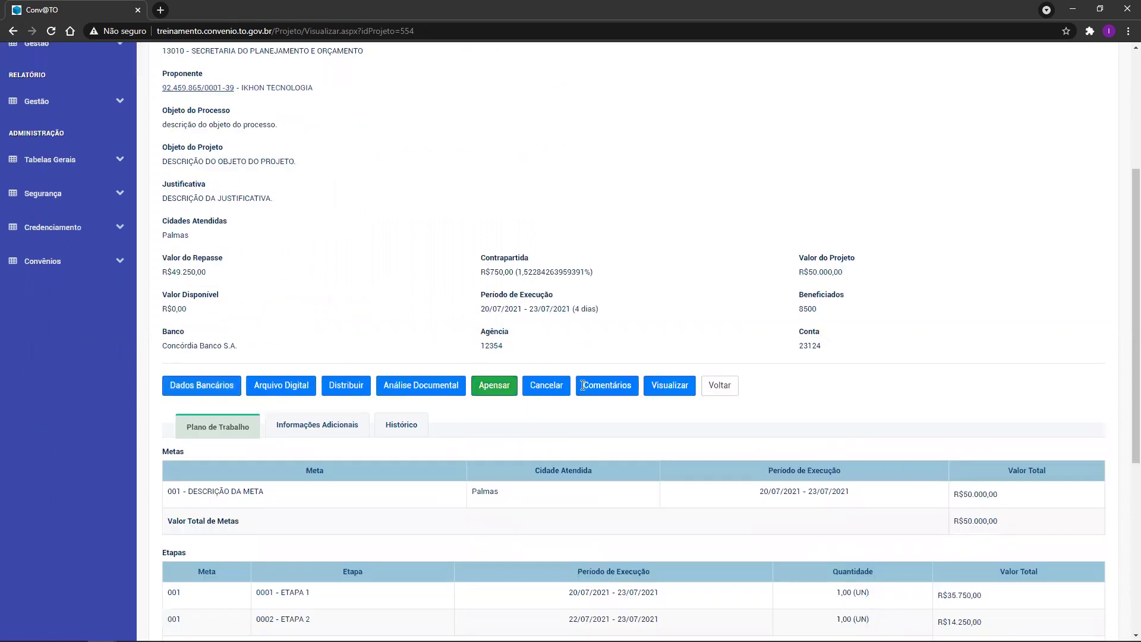
{"action": "scroll", "coordinate": [346, 283], "scroll_direction": "down", "scroll_amount": 1}
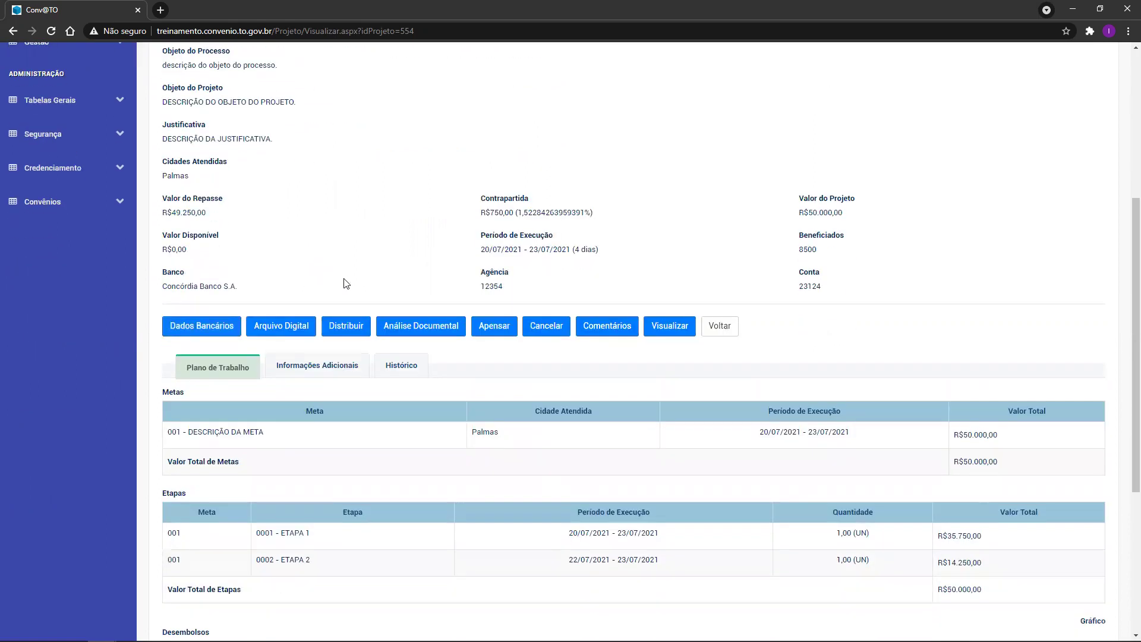
{"action": "scroll", "coordinate": [354, 315], "scroll_direction": "down", "scroll_amount": 1}
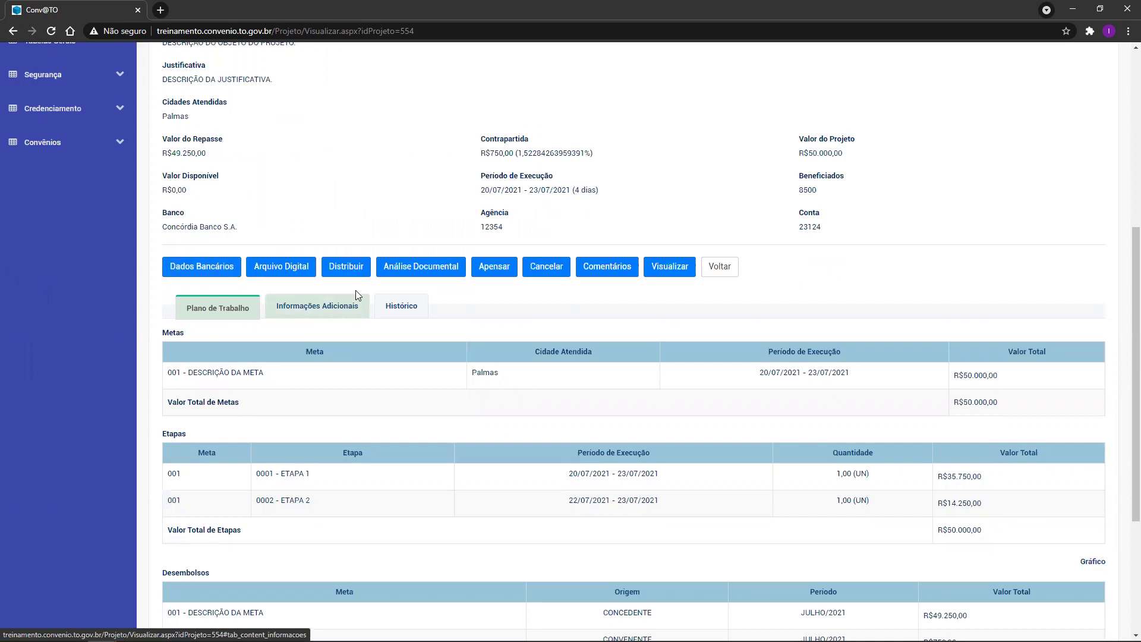
{"action": "scroll", "coordinate": [173, 206], "scroll_direction": "up", "scroll_amount": 6}
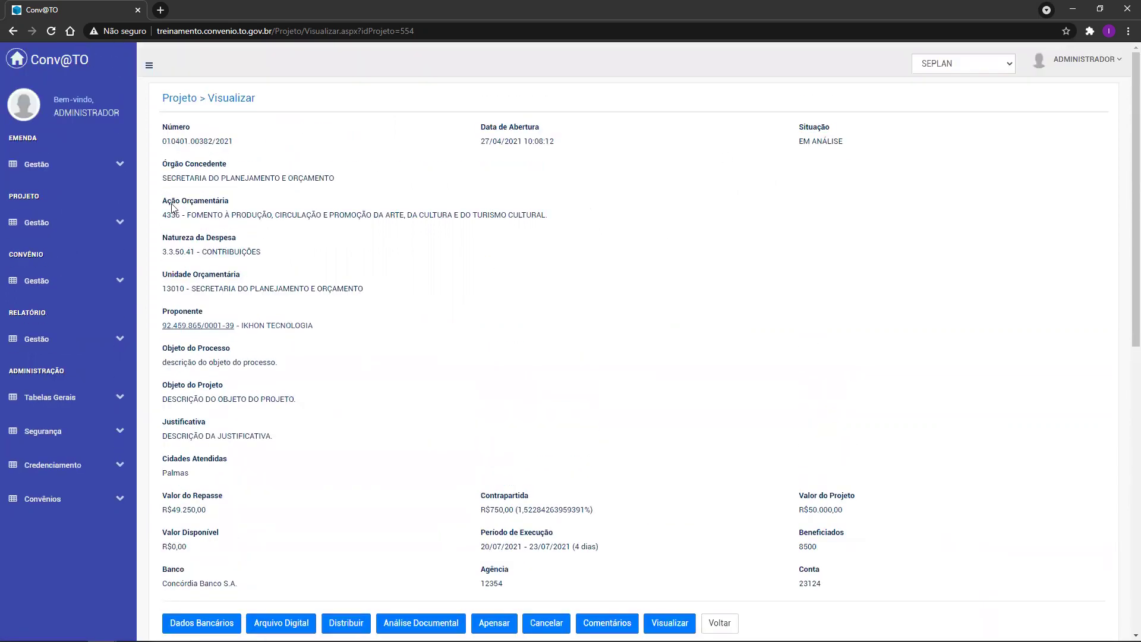
{"action": "scroll", "coordinate": [549, 268], "scroll_direction": "down", "scroll_amount": 3}
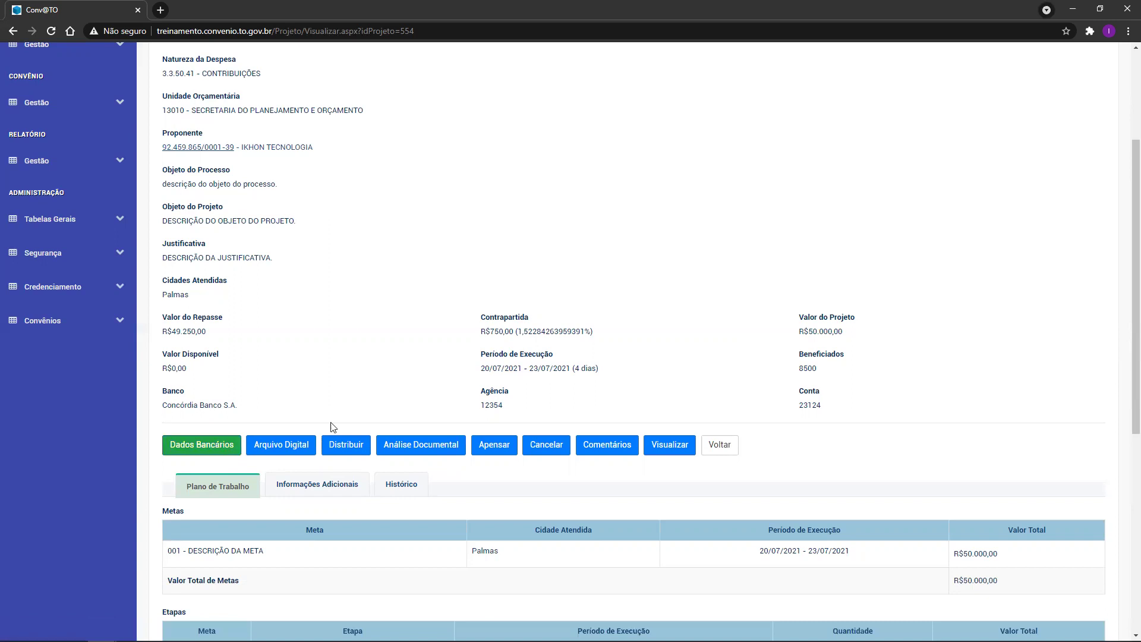
{"action": "left_click_drag", "start_coordinate": [481, 408], "coordinate": [833, 407]}
{"action": "left_click", "coordinate": [501, 401]}
{"action": "left_click_drag", "start_coordinate": [501, 401], "coordinate": [855, 413]}
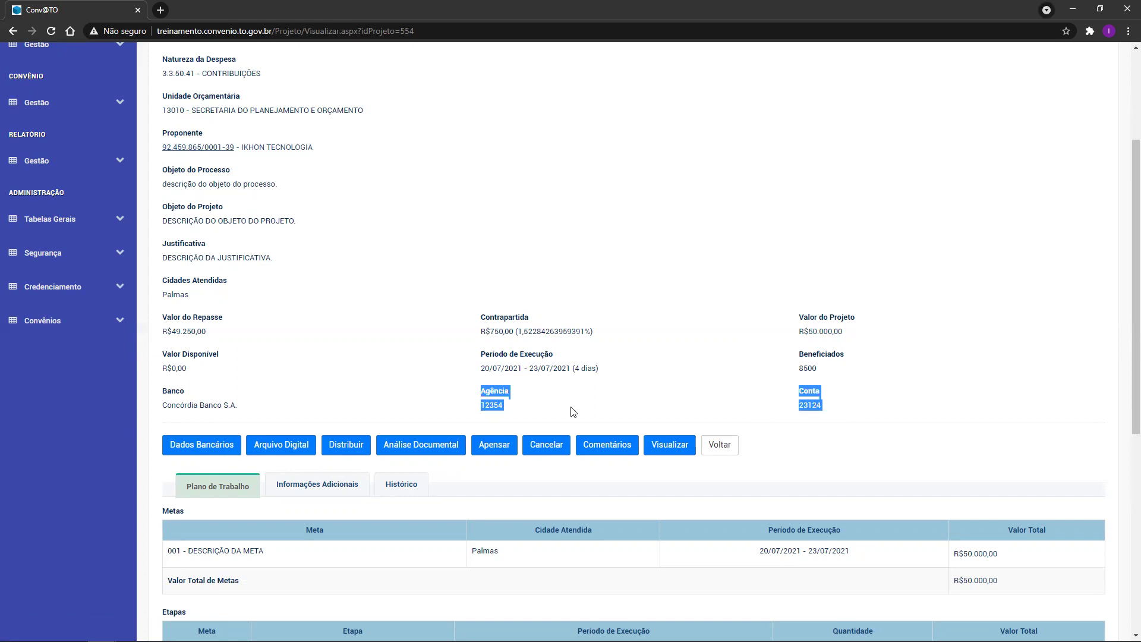
{"action": "left_click", "coordinate": [276, 397]}
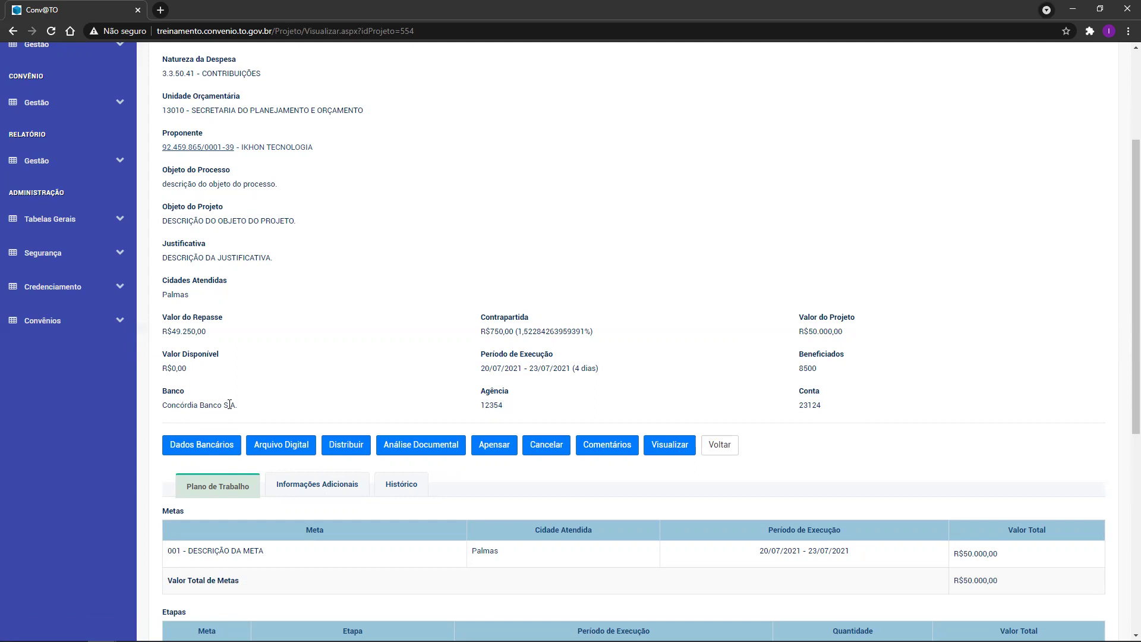
- Open the project's Arquivo Digital files
{"action": "scroll", "coordinate": [229, 405], "scroll_direction": "up", "scroll_amount": 2}
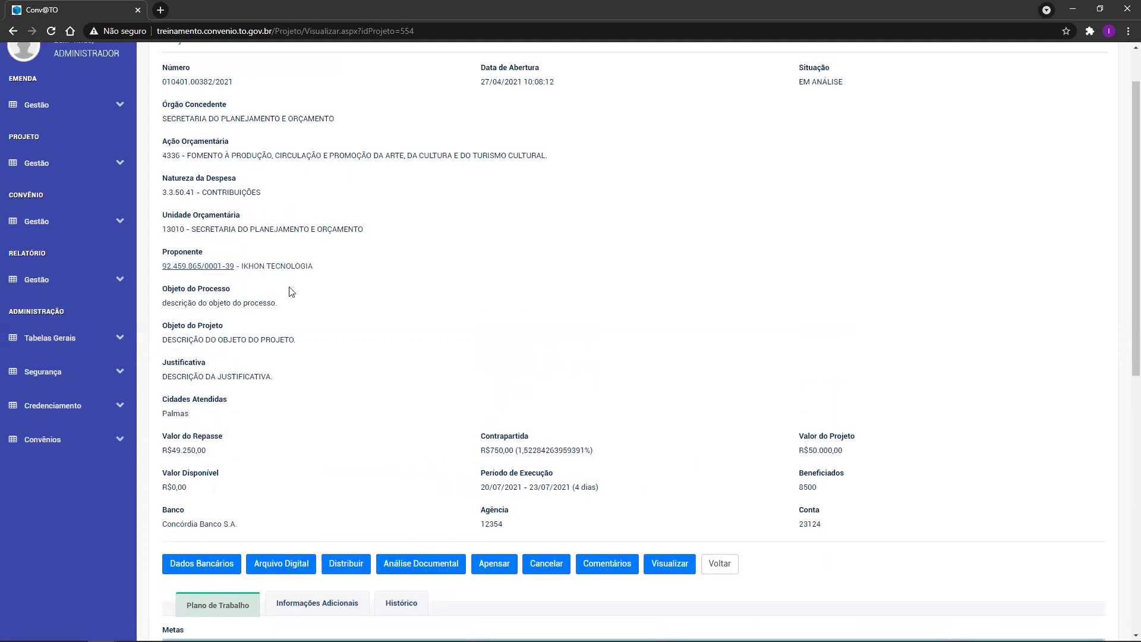
{"action": "scroll", "coordinate": [259, 458], "scroll_direction": "down", "scroll_amount": 1}
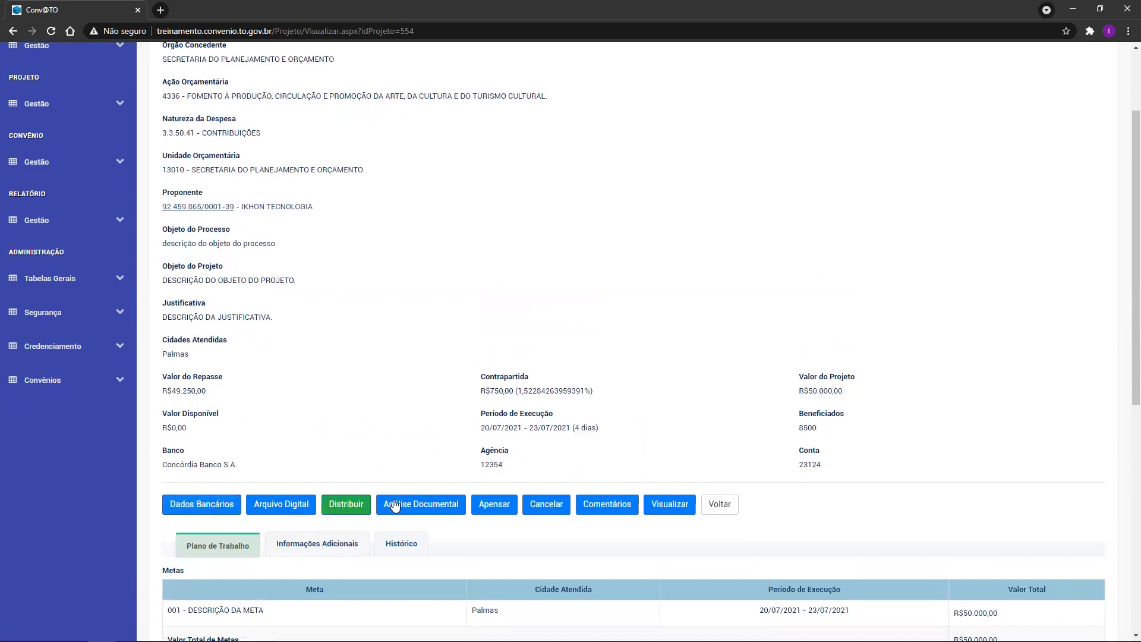
{"action": "left_click", "coordinate": [282, 506]}
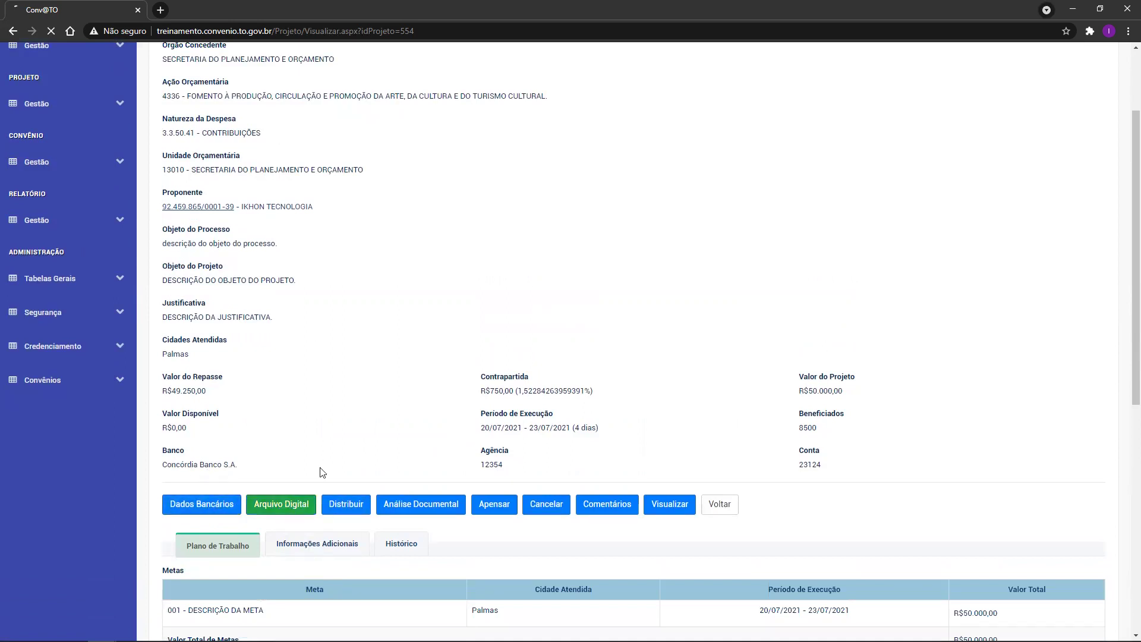
- Check the Anexos section, then open and scroll through the Análise Documental page
{"action": "left_click", "coordinate": [321, 177]}
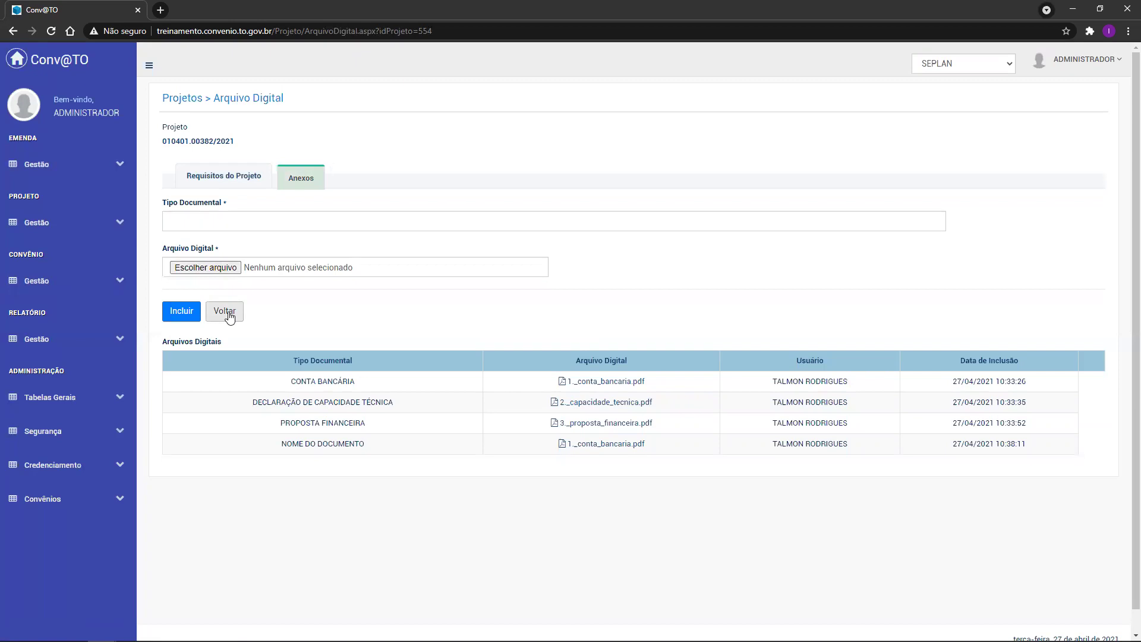
{"action": "left_click", "coordinate": [230, 317]}
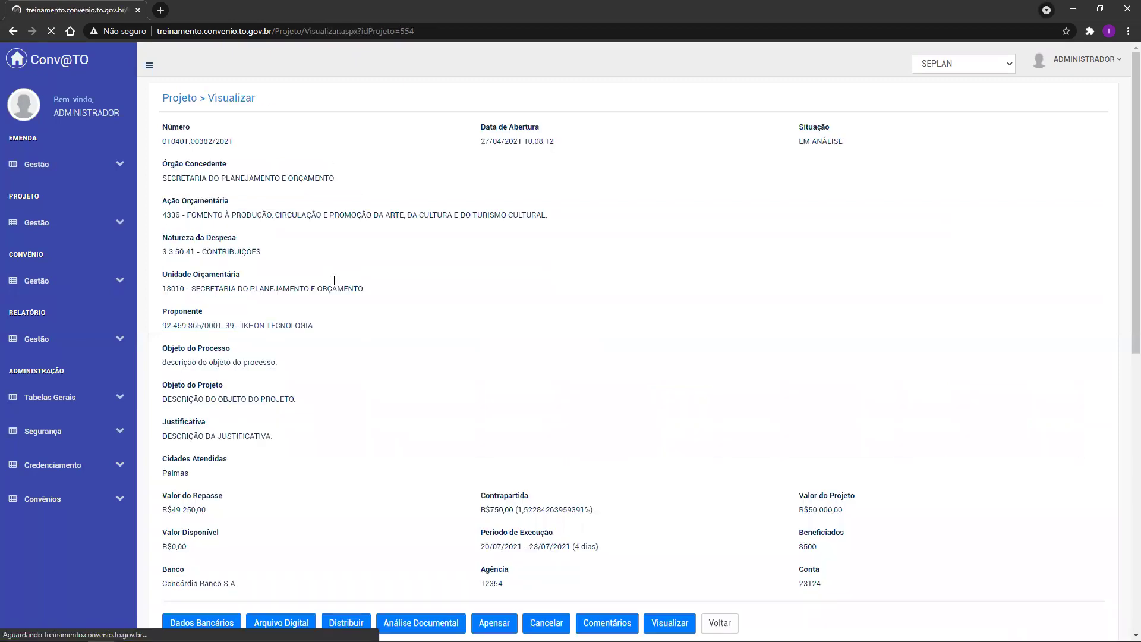
{"action": "scroll", "coordinate": [284, 436], "scroll_direction": "down", "scroll_amount": 4}
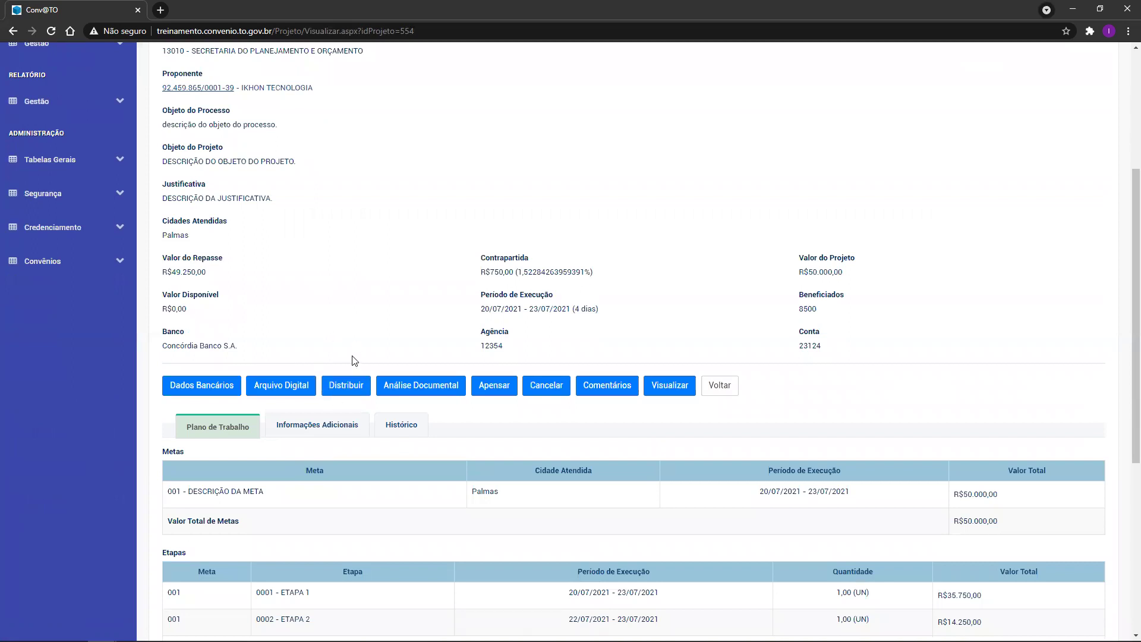
{"action": "left_click", "coordinate": [420, 392]}
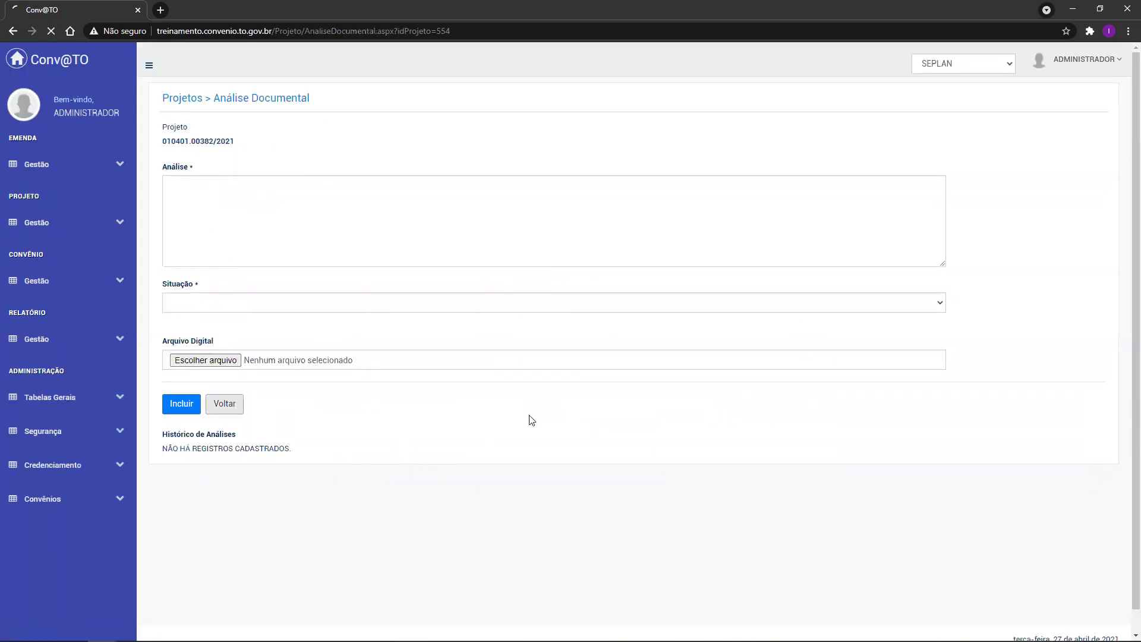
{"action": "scroll", "coordinate": [269, 355], "scroll_direction": "down", "scroll_amount": 5}
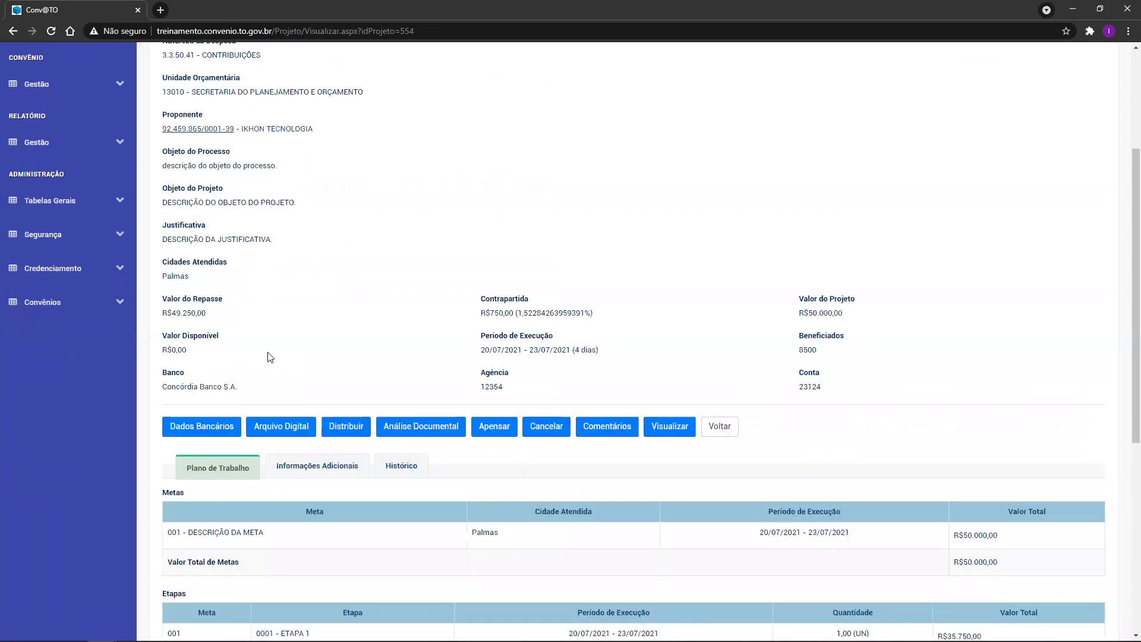
{"action": "scroll", "coordinate": [270, 355], "scroll_direction": "down", "scroll_amount": 4}
- Show Informações Adicionais with its origin records, four digital files and saved comment
{"action": "left_click", "coordinate": [318, 84]}
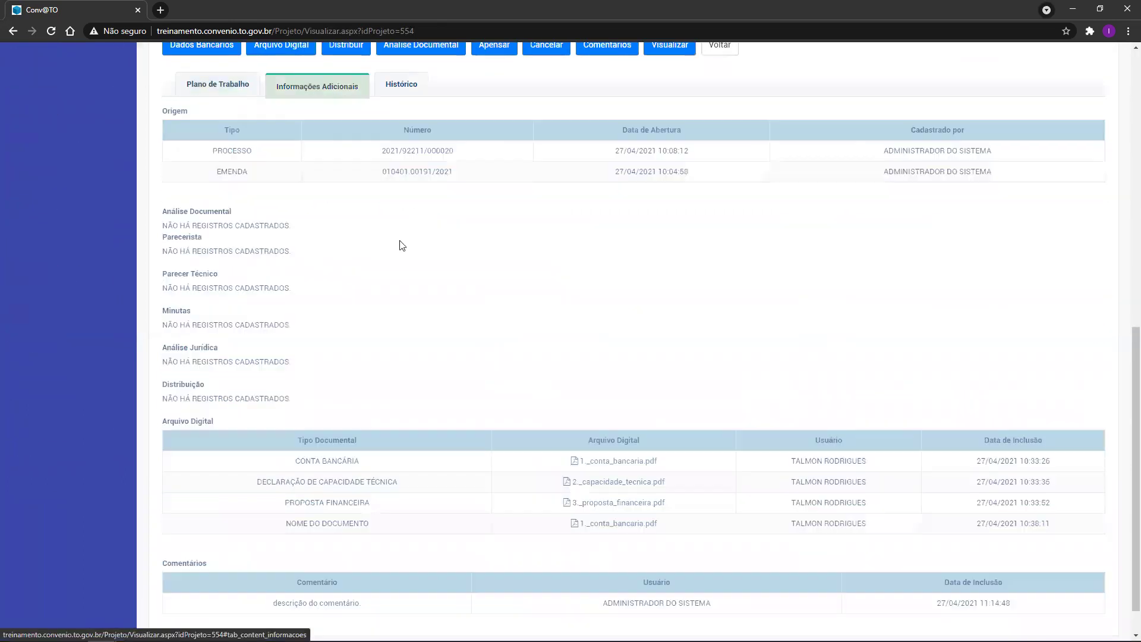
{"action": "scroll", "coordinate": [373, 357], "scroll_direction": "down", "scroll_amount": 1}
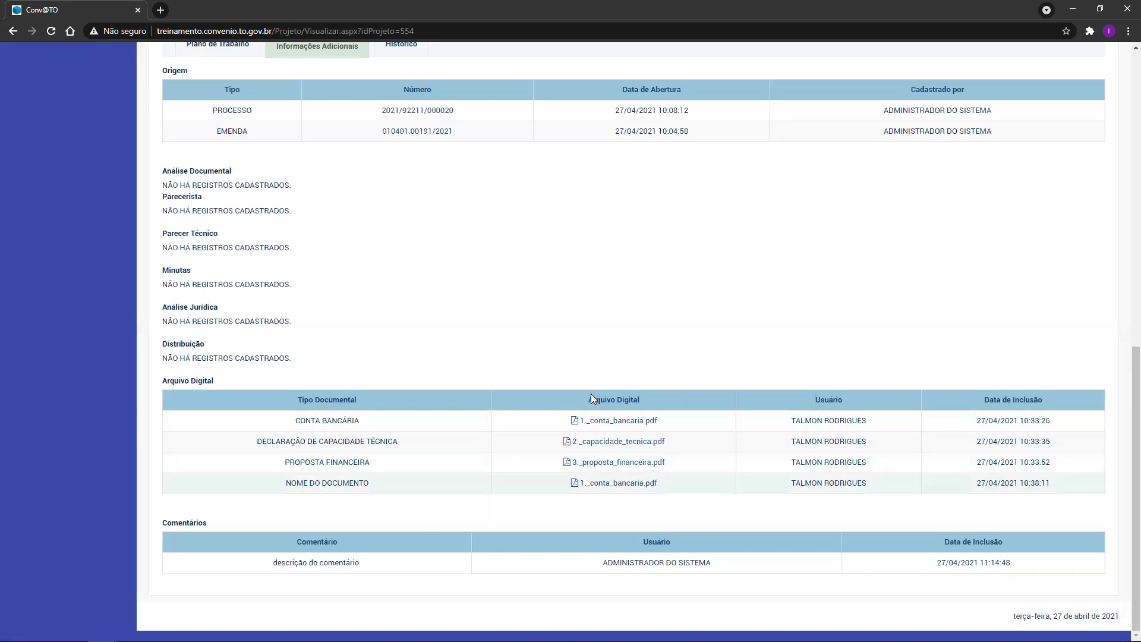
{"action": "scroll", "coordinate": [369, 451], "scroll_direction": "up", "scroll_amount": 7}
{"action": "scroll", "coordinate": [370, 493], "scroll_direction": "up", "scroll_amount": 1}
- Open the proponent's record in a new tab and confirm its REGULAR registration status
{"action": "right_click", "coordinate": [229, 183]}
{"action": "left_click", "coordinate": [250, 189]}
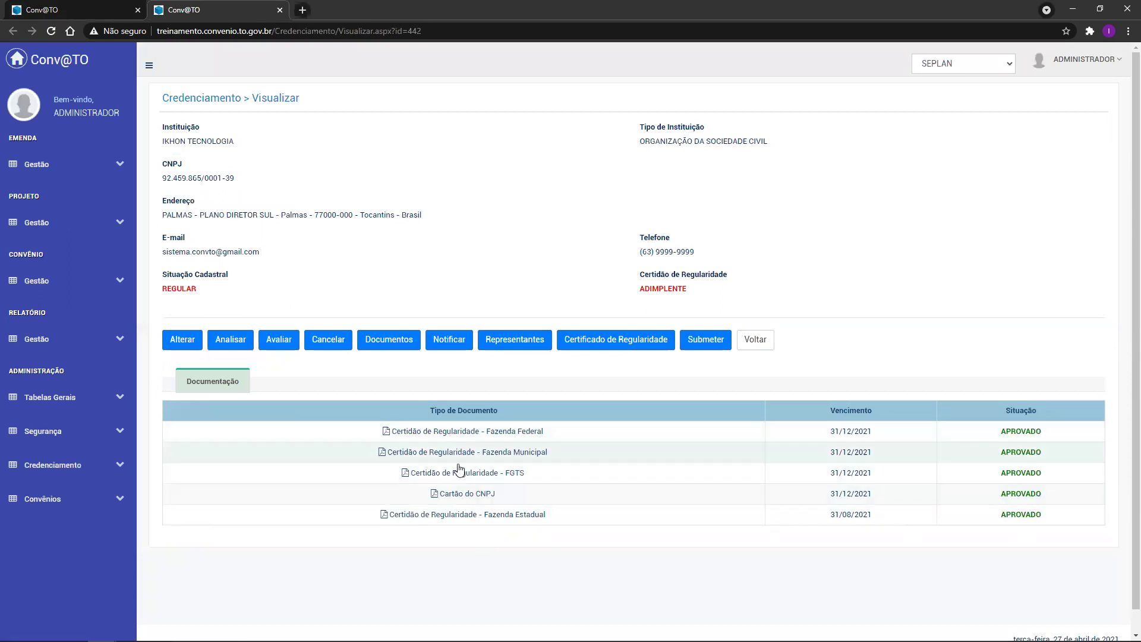
{"action": "double_click", "coordinate": [177, 288]}
{"action": "left_click", "coordinate": [342, 295]}
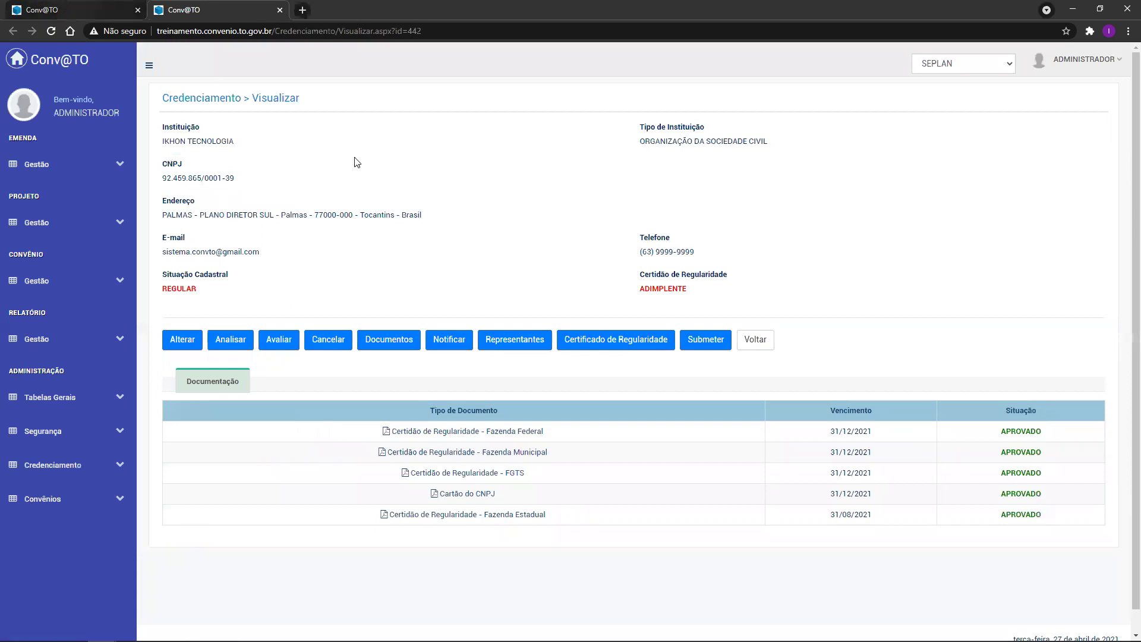
{"action": "key", "text": "ctrl+shift+Tab"}
- Save a document analysis reading 'aprovada' with situation APROVADO, then return to the project
{"action": "left_click", "coordinate": [445, 363]}
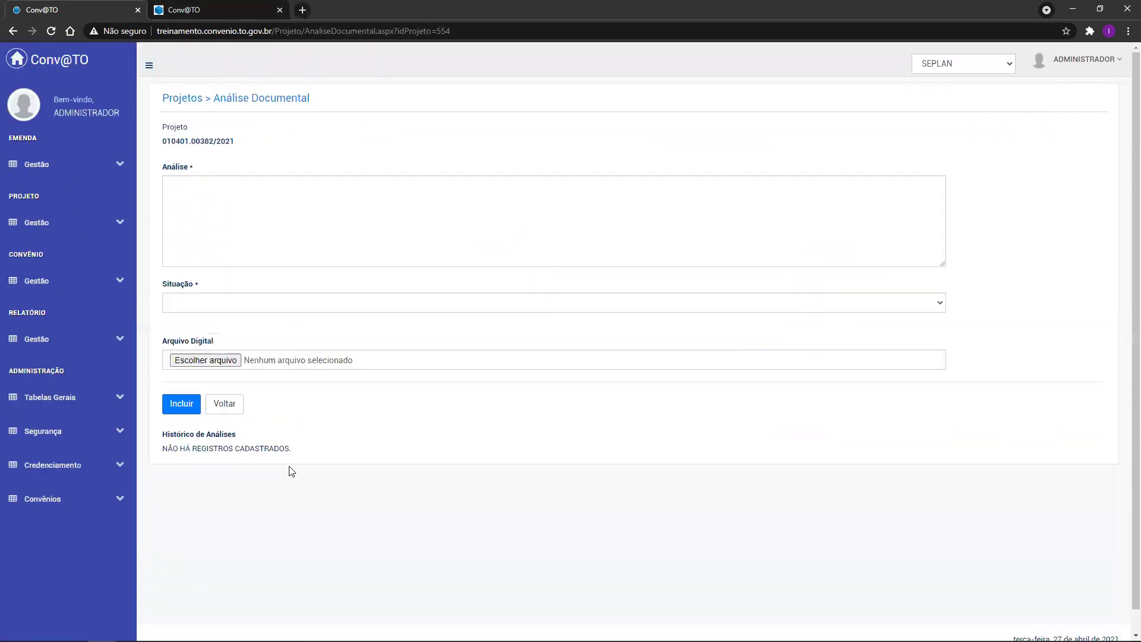
{"action": "type", "text": "aprovada"}
{"action": "key", "text": "Tab"}
{"action": "key", "text": "Down"}
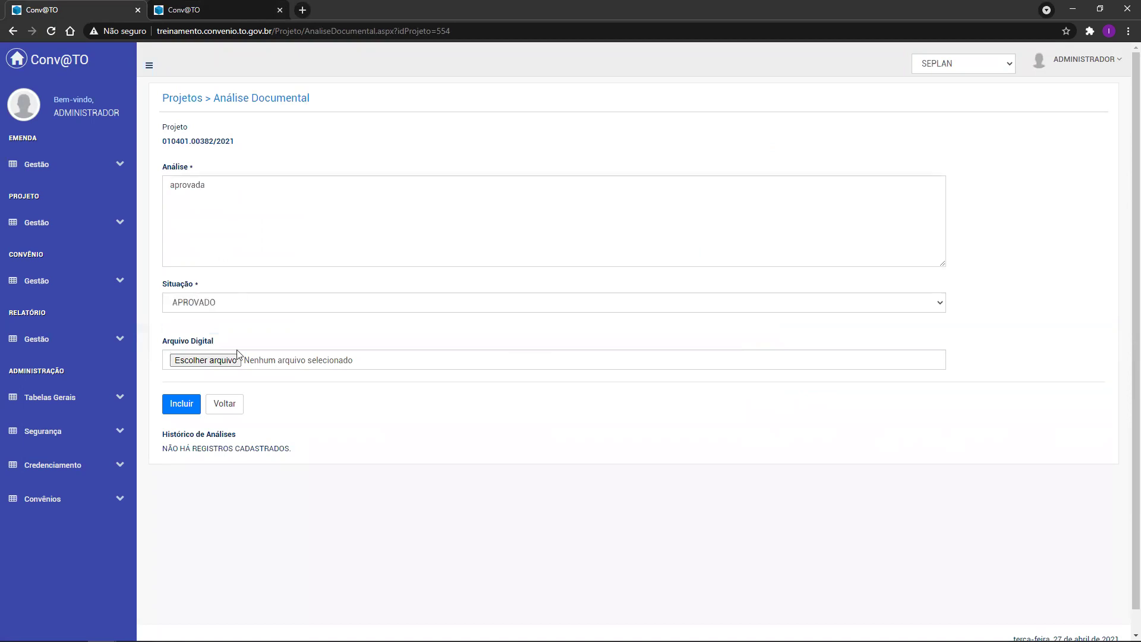
{"action": "left_click_drag", "start_coordinate": [159, 348], "coordinate": [249, 341]}
{"action": "left_click", "coordinate": [200, 426]}
{"action": "left_click", "coordinate": [182, 405]}
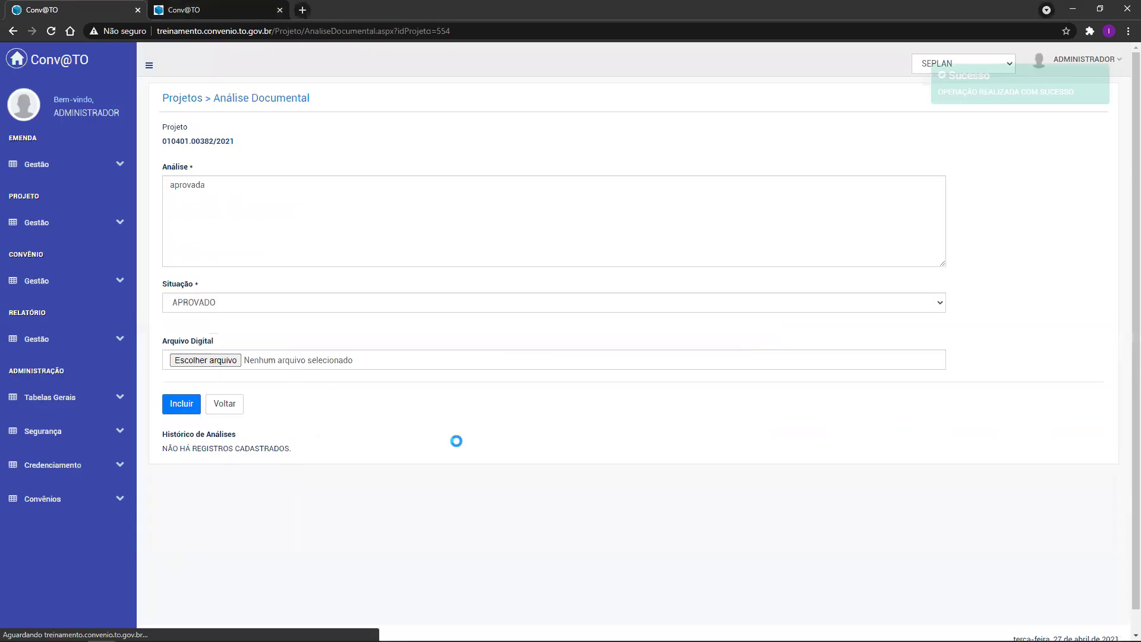
{"action": "left_click", "coordinate": [229, 408]}
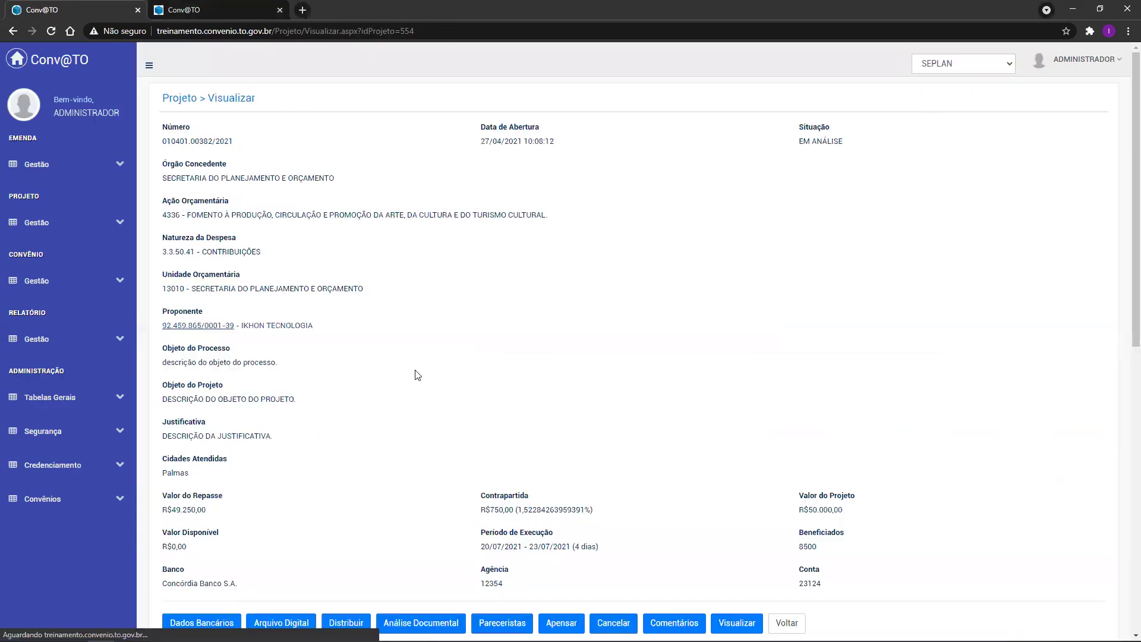
{"action": "scroll", "coordinate": [717, 460], "scroll_direction": "down", "scroll_amount": 1}
{"action": "left_click", "coordinate": [737, 506]}
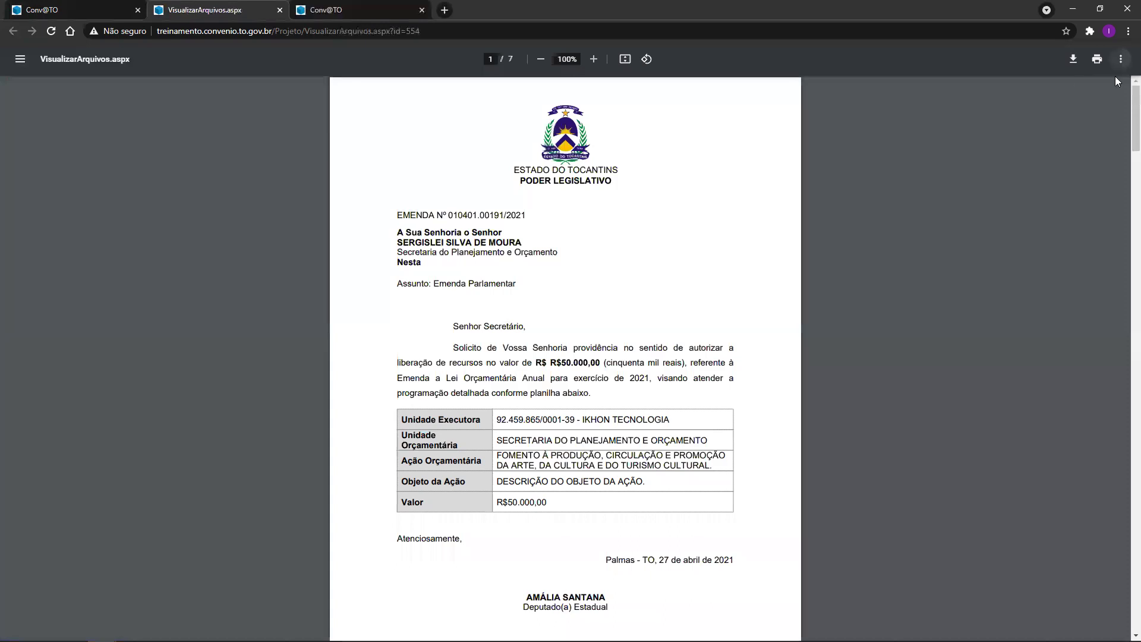
{"action": "left_click", "coordinate": [1121, 59]}
{"action": "left_click", "coordinate": [1058, 92]}
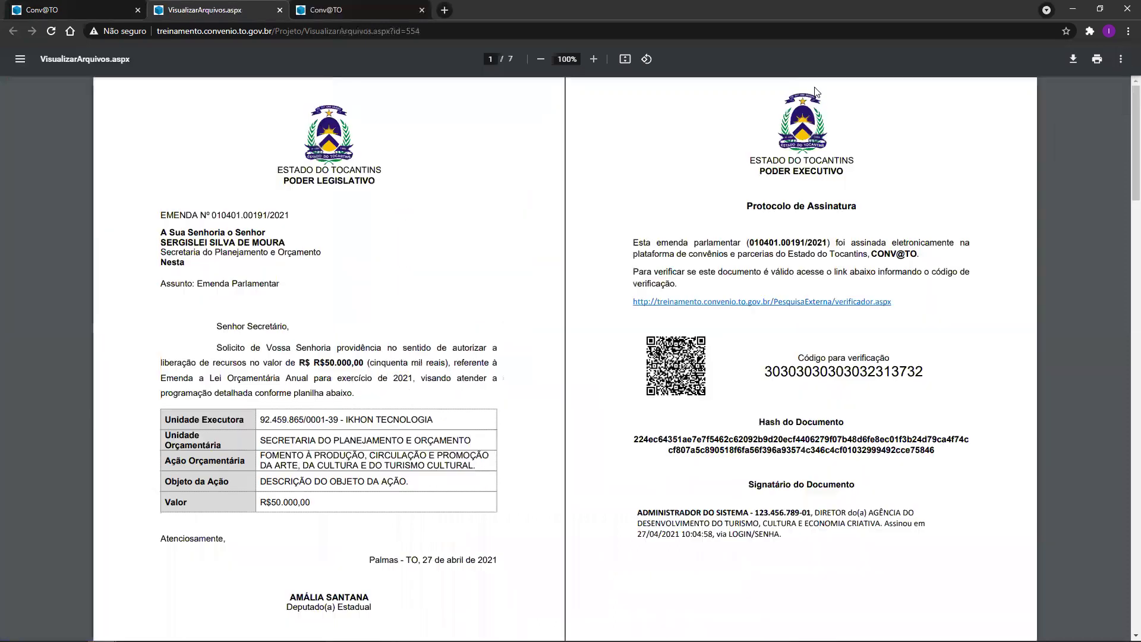
{"action": "left_click", "coordinate": [540, 59]}
{"action": "scroll", "coordinate": [464, 184], "scroll_direction": "down", "scroll_amount": 10}
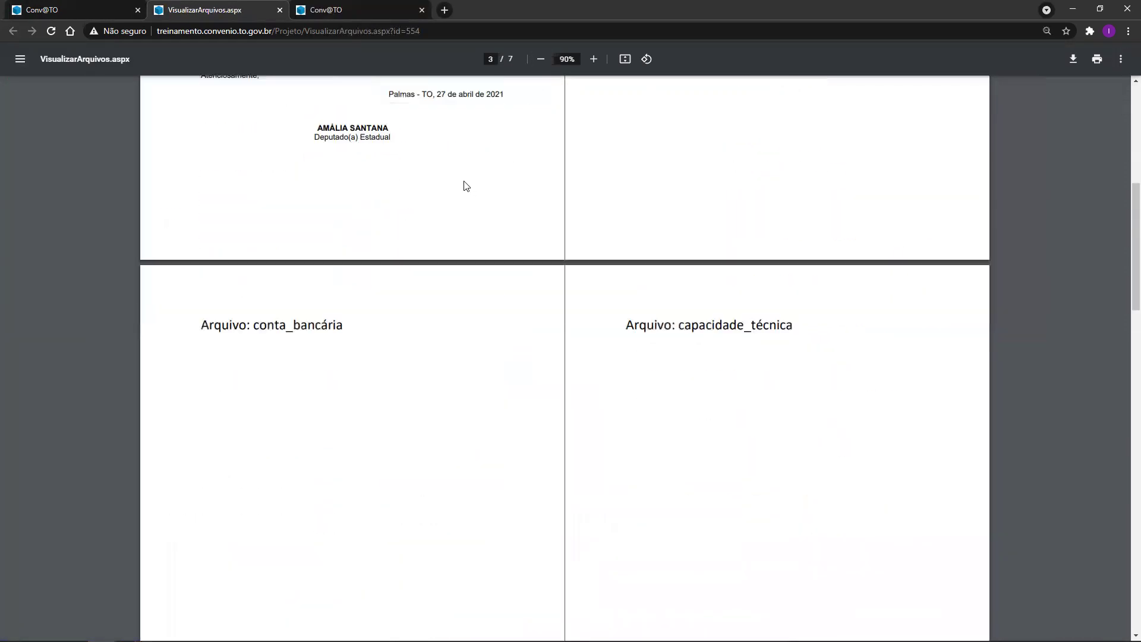
{"action": "scroll", "coordinate": [590, 245], "scroll_direction": "down", "scroll_amount": 15}
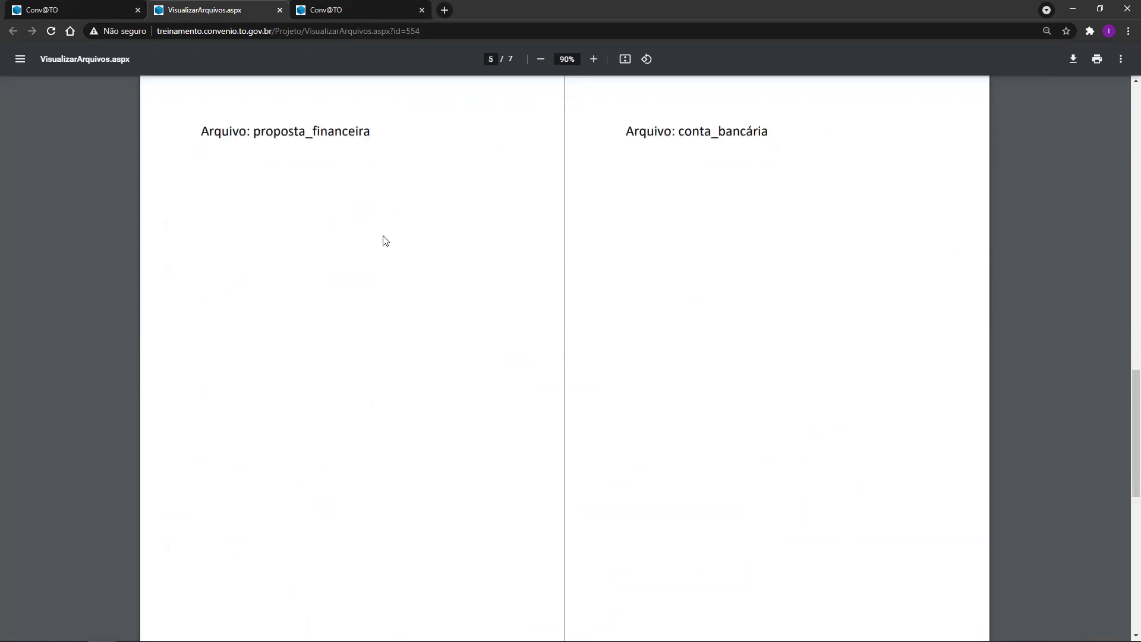
{"action": "scroll", "coordinate": [333, 215], "scroll_direction": "down", "scroll_amount": 4}
{"action": "left_click_drag", "start_coordinate": [379, 219], "coordinate": [389, 259]}
{"action": "left_click", "coordinate": [299, 225]}
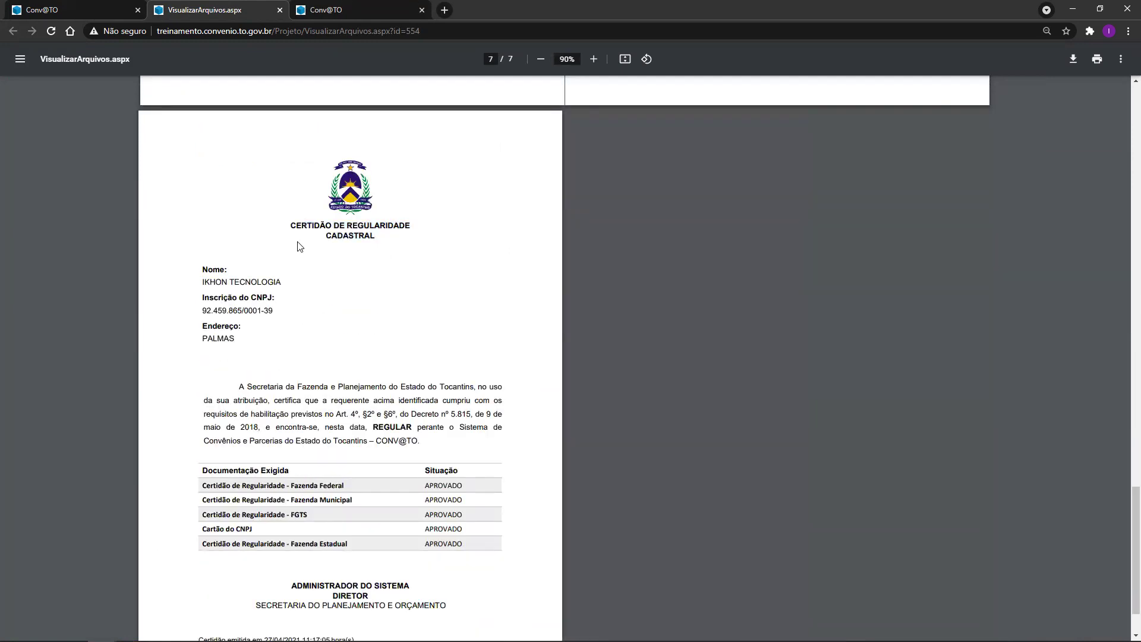
{"action": "left_click_drag", "start_coordinate": [333, 224], "coordinate": [413, 255]}
{"action": "left_click", "coordinate": [407, 252]}
{"action": "scroll", "coordinate": [309, 241], "scroll_direction": "down", "scroll_amount": 1}
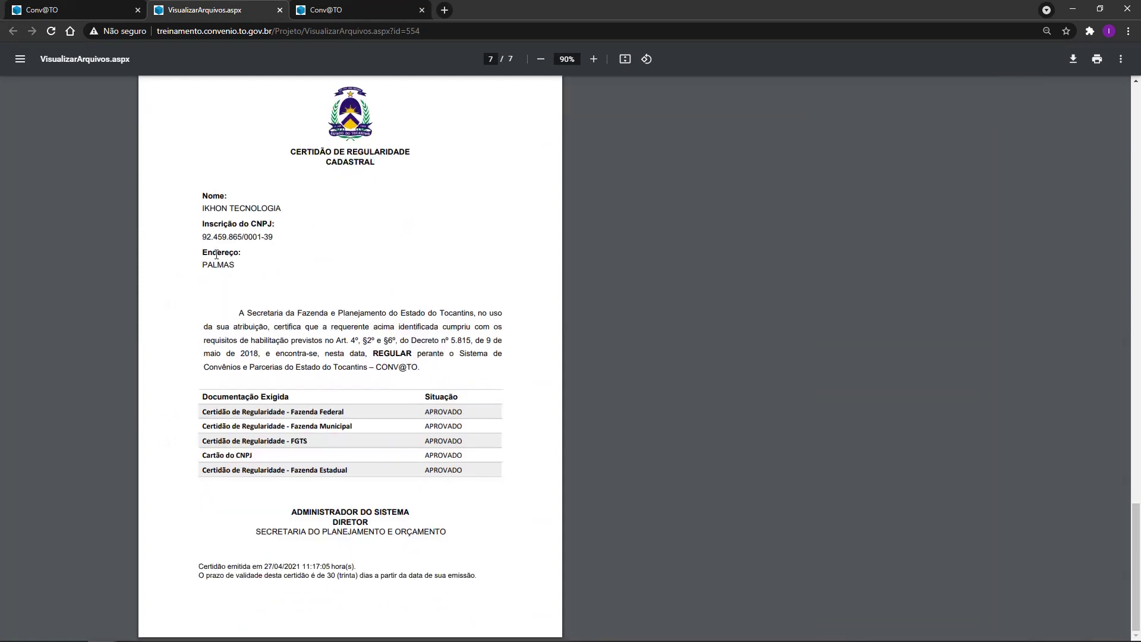
{"action": "double_click", "coordinate": [389, 357]}
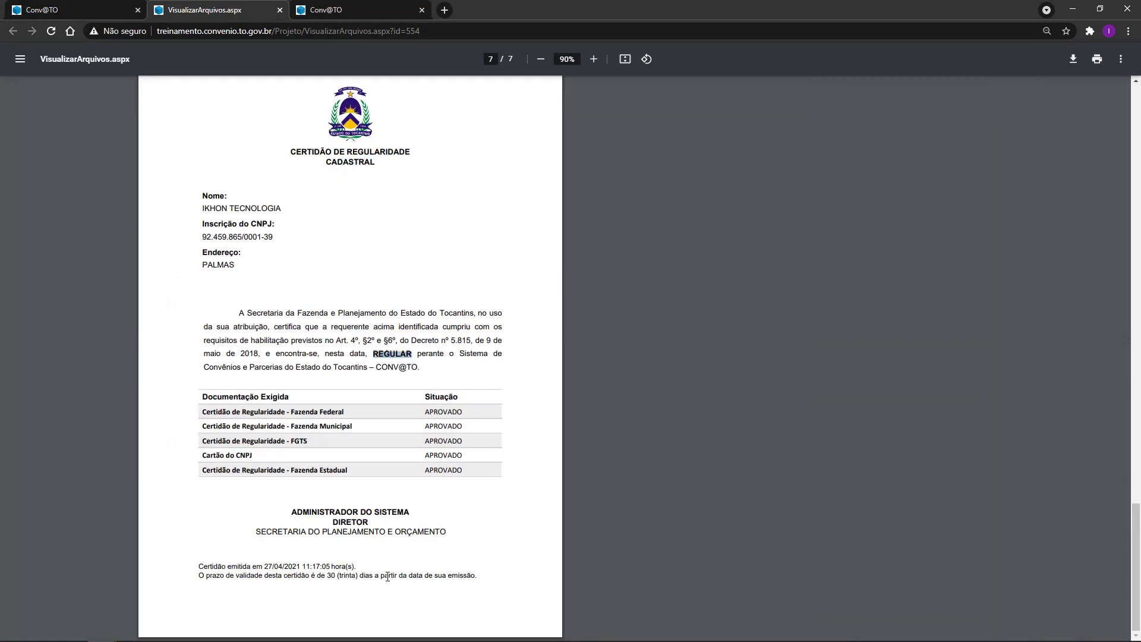
{"action": "left_click", "coordinate": [344, 12]}
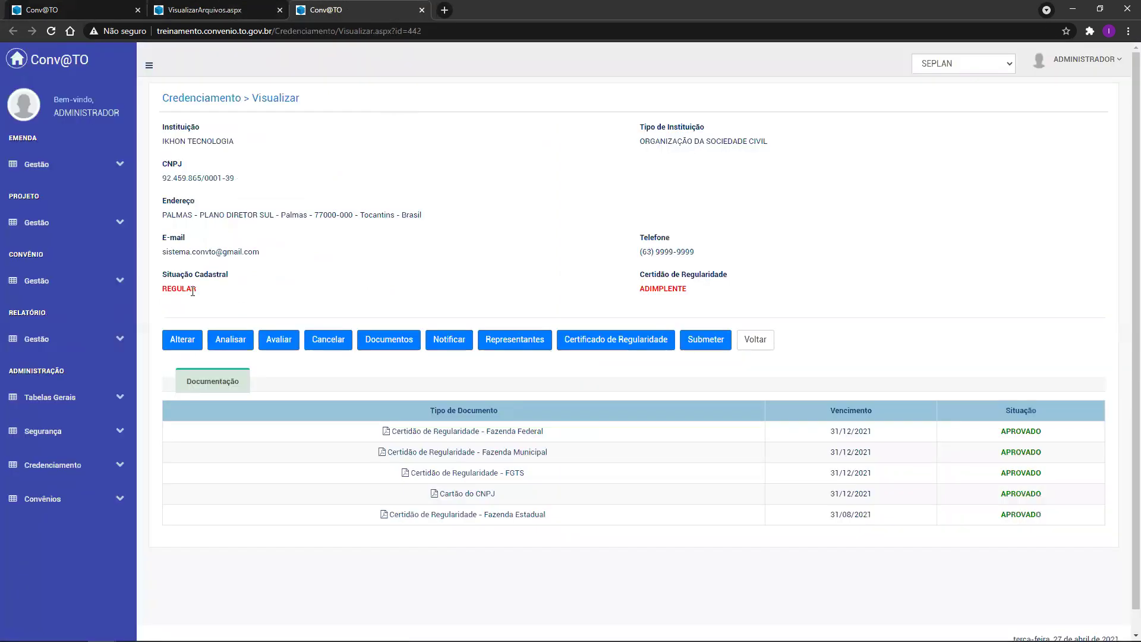
{"action": "double_click", "coordinate": [191, 289]}
{"action": "key", "text": "ctrl+shift+Tab"}
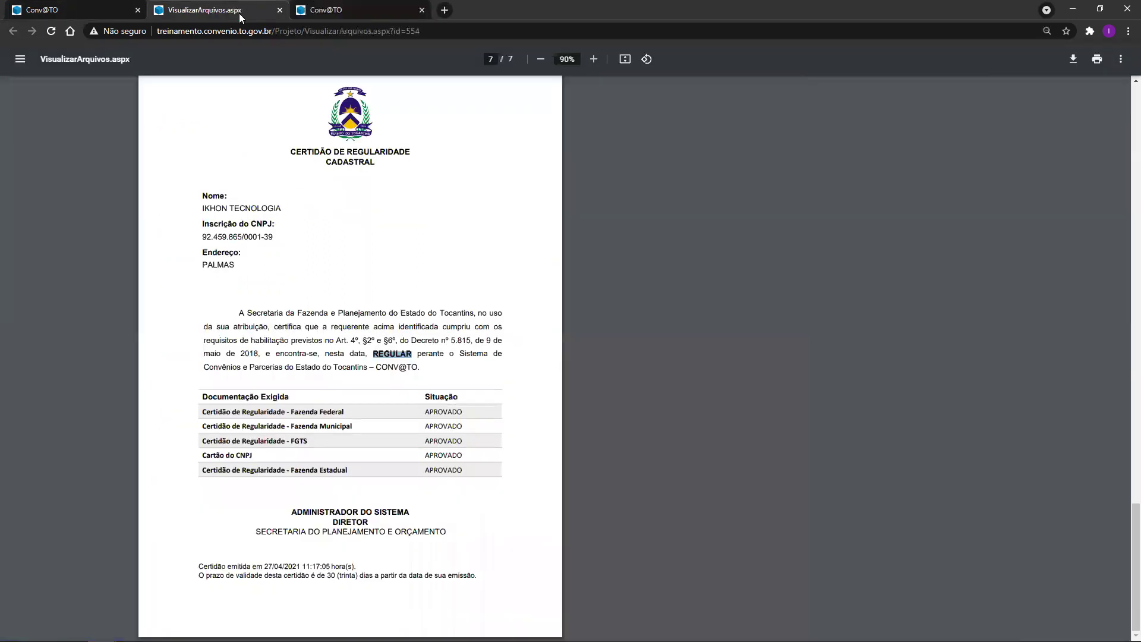
{"action": "left_click", "coordinate": [373, 200]}
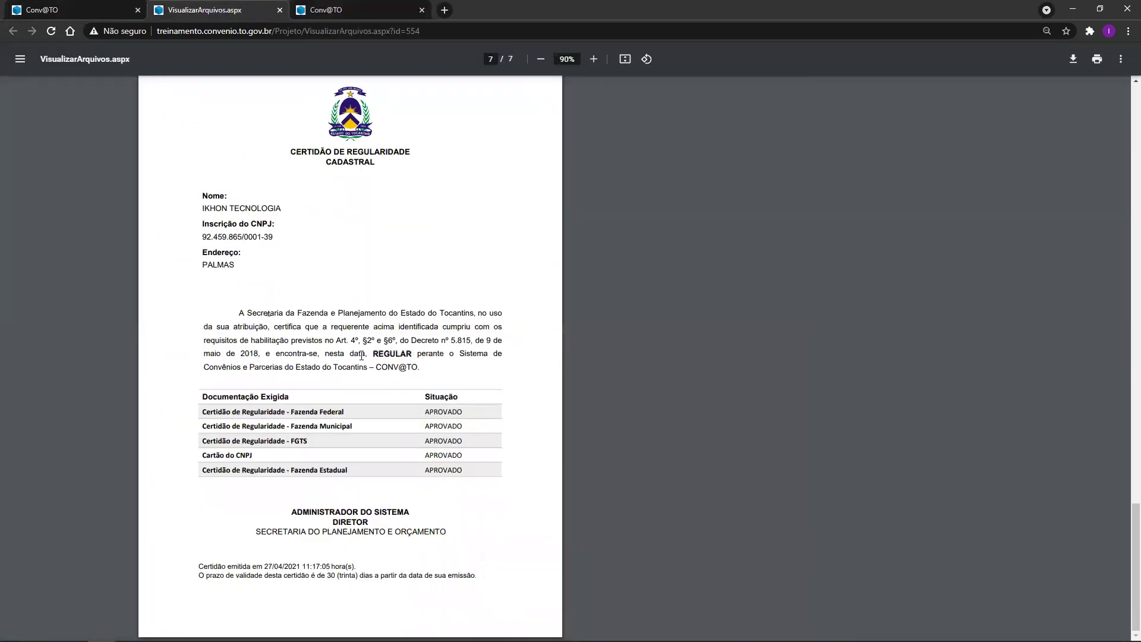
{"action": "double_click", "coordinate": [393, 353]}
{"action": "left_click", "coordinate": [276, 262]}
{"action": "left_click", "coordinate": [311, 10]}
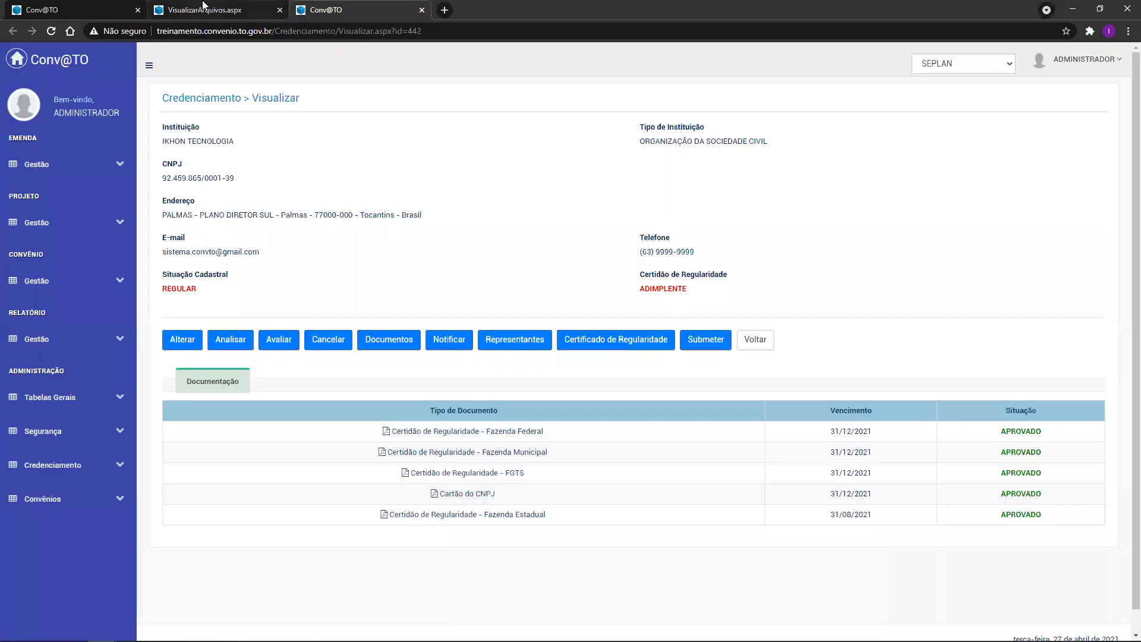
{"action": "left_click", "coordinate": [211, 9]}
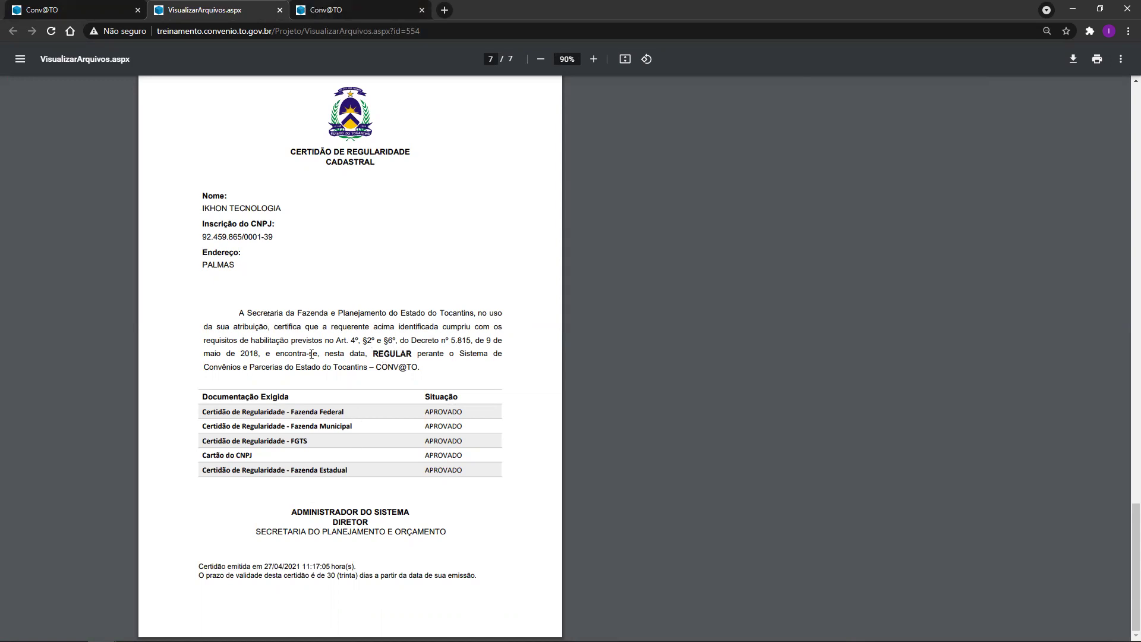
{"action": "left_click", "coordinate": [280, 10]}
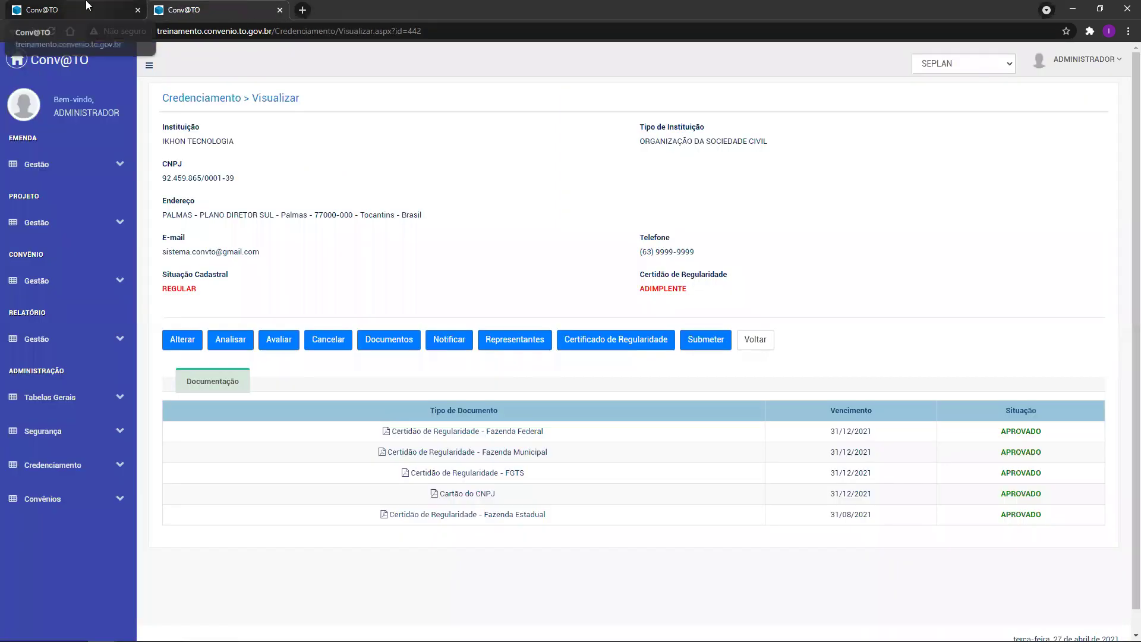
- Assign ADMINISTRADOR DO SISTEMA as the project's reviewer under Parceristas and save
{"action": "left_click", "coordinate": [72, 10]}
{"action": "scroll", "coordinate": [432, 297], "scroll_direction": "down", "scroll_amount": 2}
{"action": "left_click", "coordinate": [485, 391]}
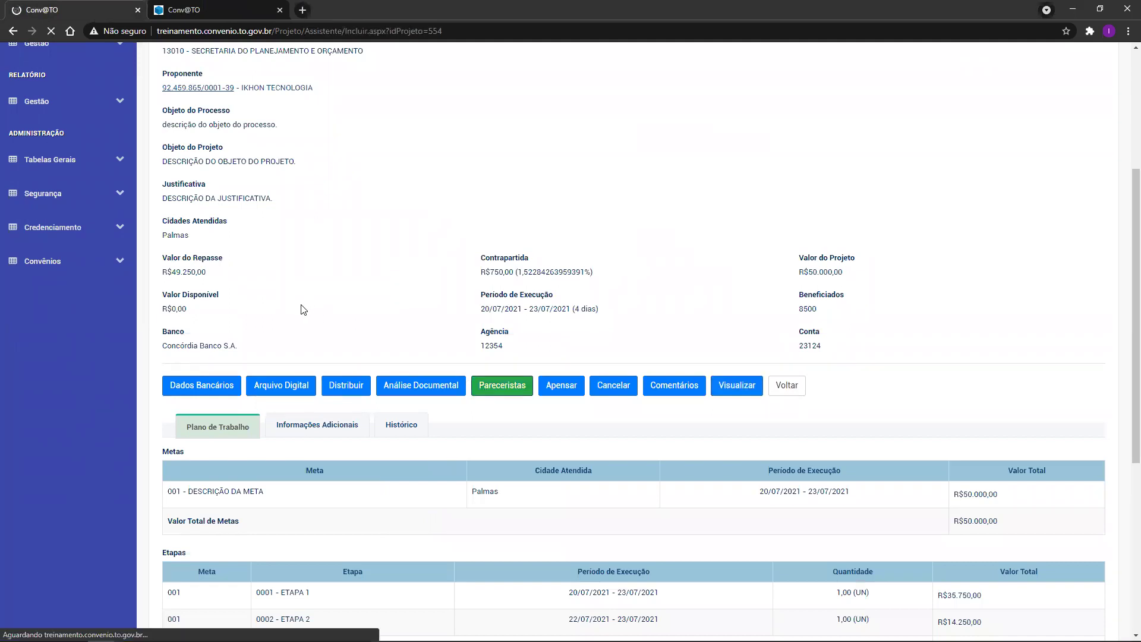
{"action": "left_click", "coordinate": [231, 194]}
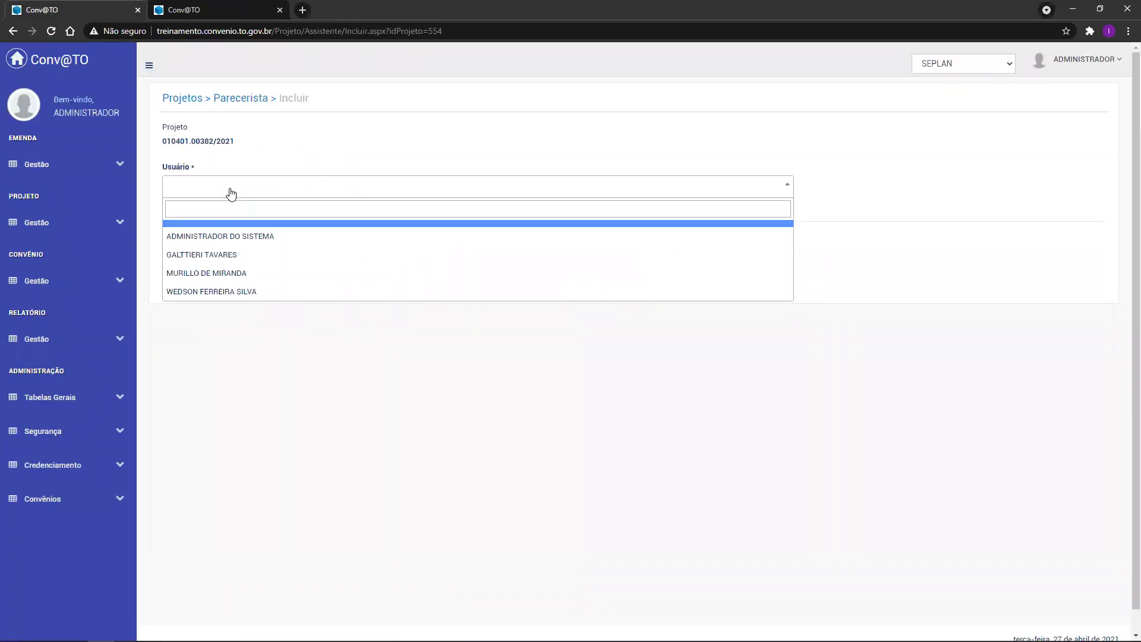
{"action": "left_click", "coordinate": [226, 237]}
{"action": "left_click", "coordinate": [181, 243]}
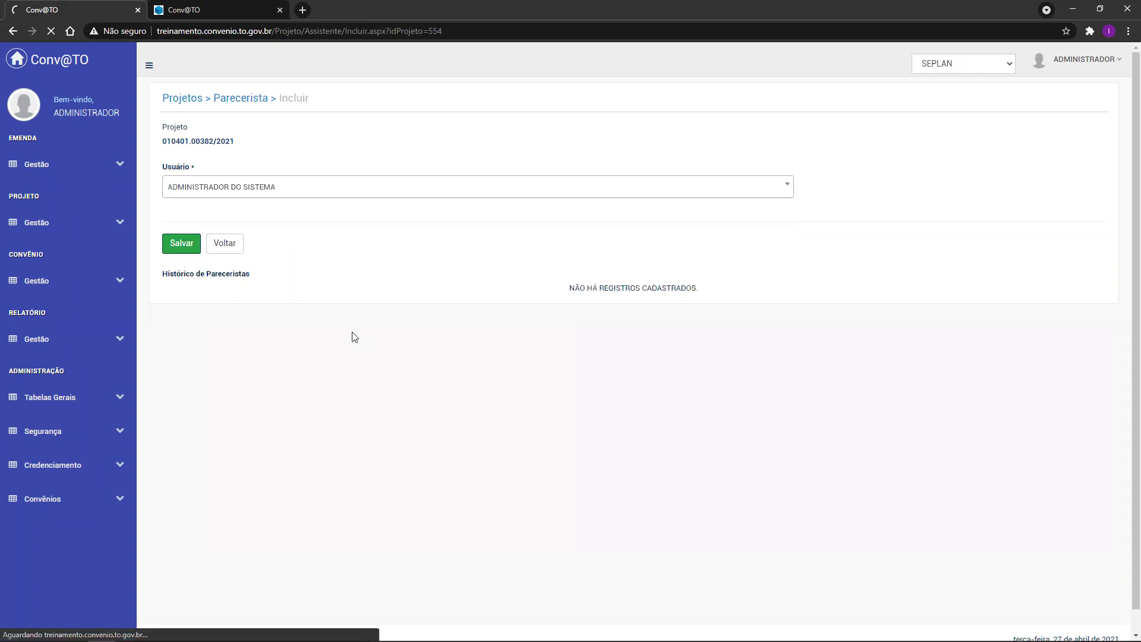
{"action": "left_click", "coordinate": [217, 248]}
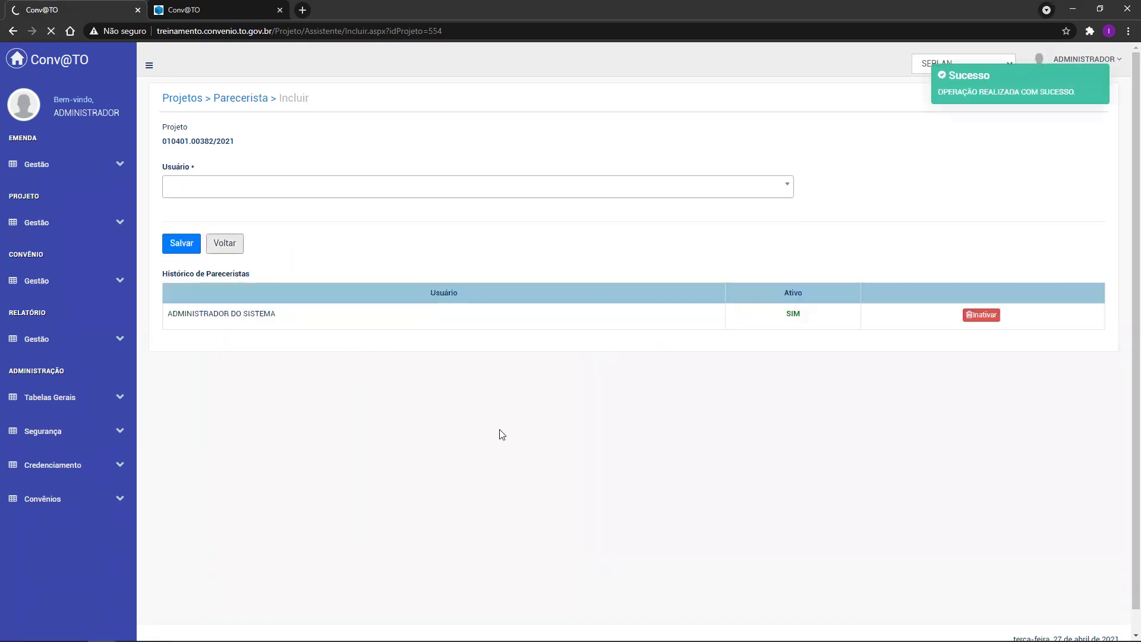
- Open a new Análise Documental form and set its Situação to DEVOLVIDO
{"action": "scroll", "coordinate": [493, 443], "scroll_direction": "down", "scroll_amount": 2}
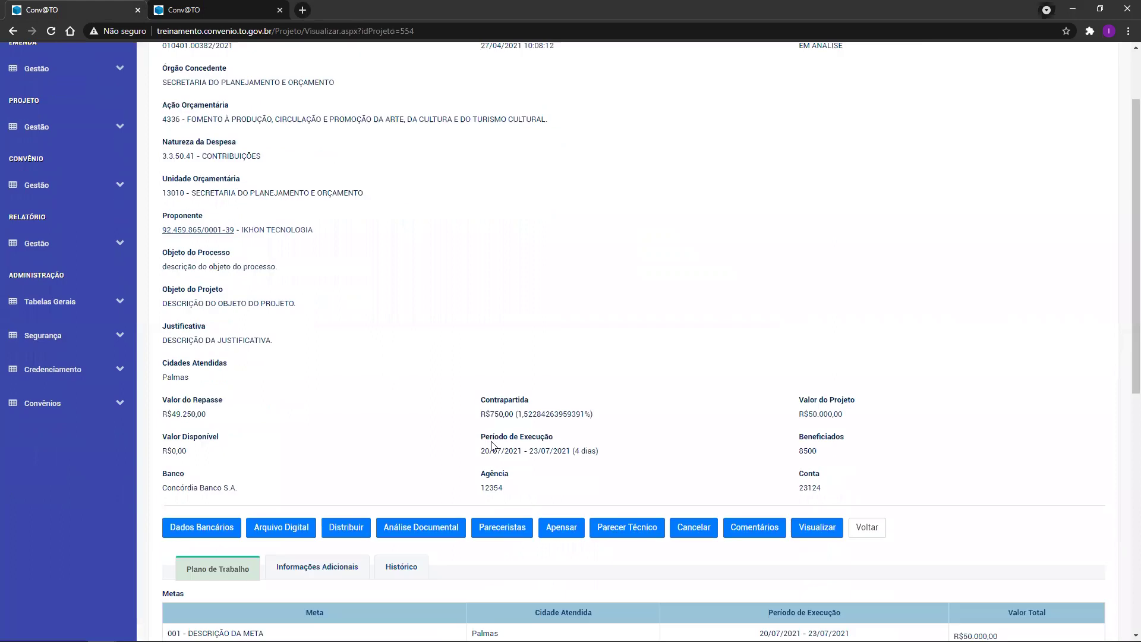
{"action": "left_click", "coordinate": [439, 505]}
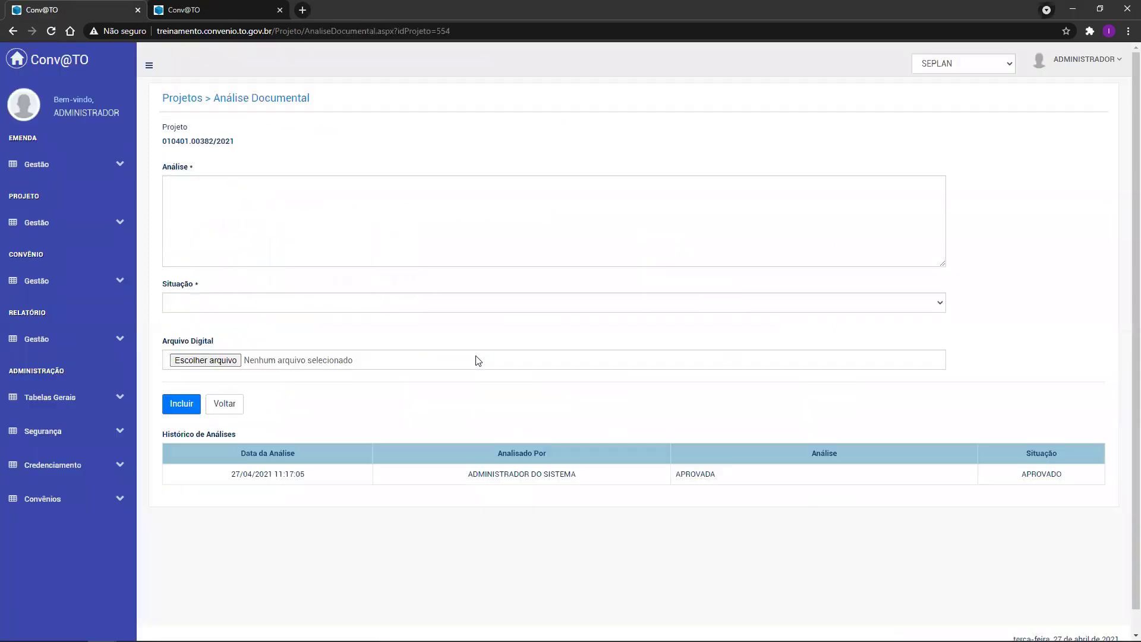
{"action": "left_click", "coordinate": [239, 302]}
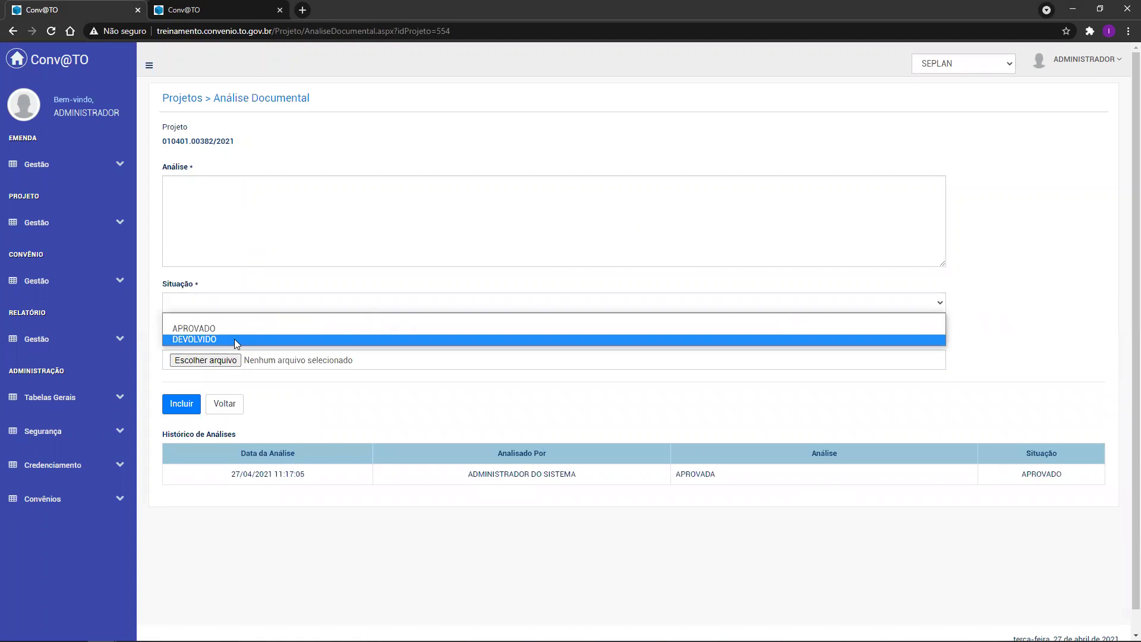
{"action": "left_click", "coordinate": [234, 339]}
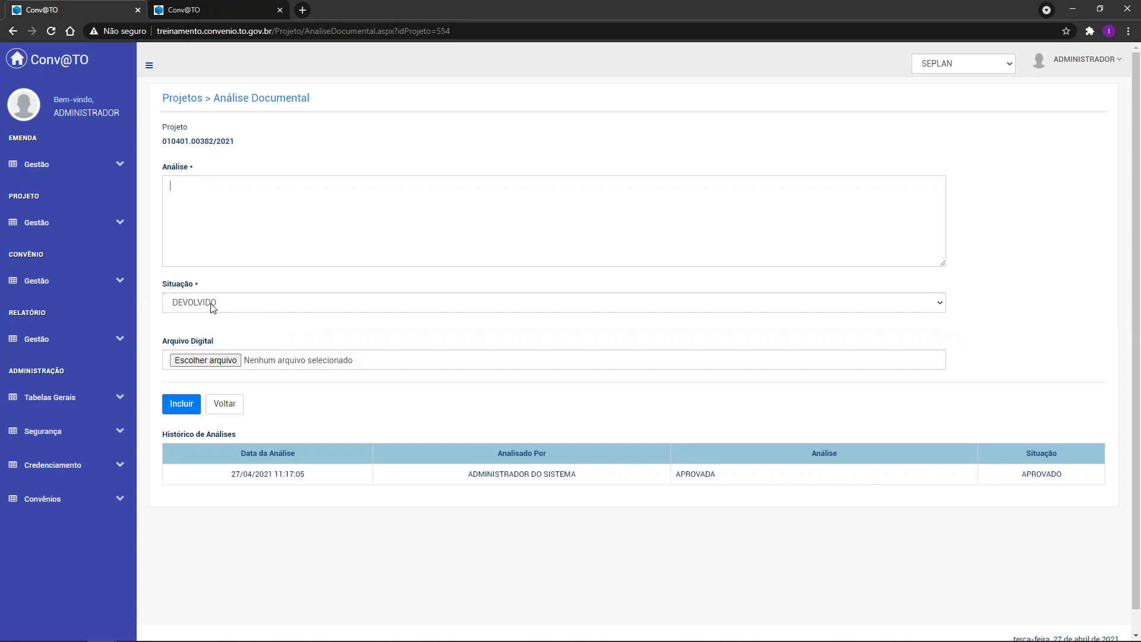
- Glance at the project's document analysis form and return to the project details page
{"action": "left_click", "coordinate": [225, 403]}
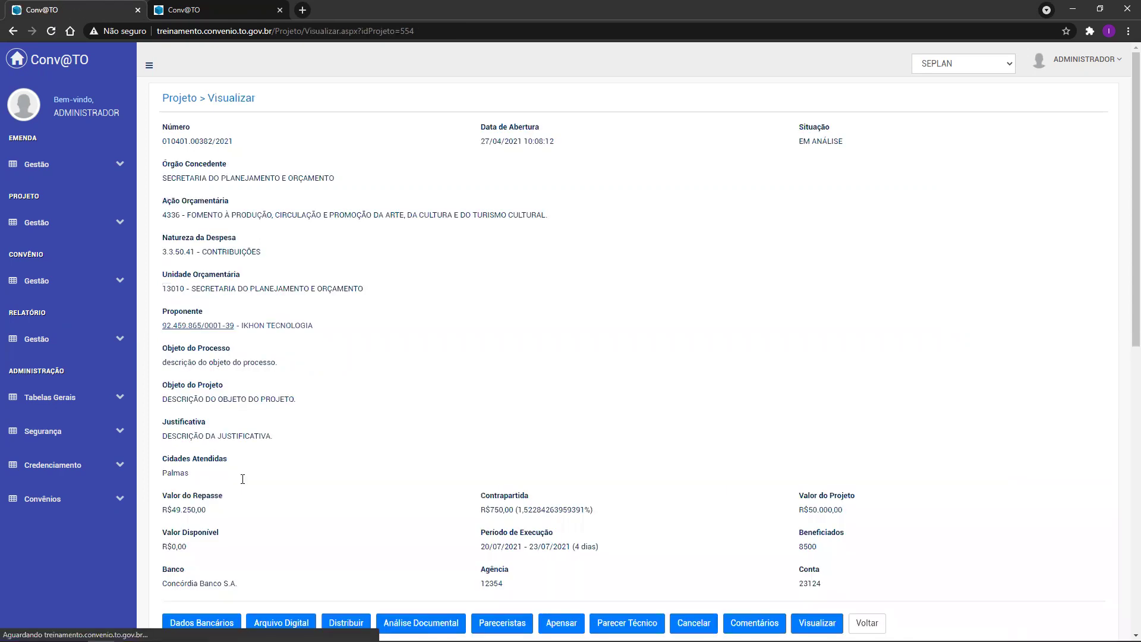
{"action": "scroll", "coordinate": [309, 493], "scroll_direction": "down", "scroll_amount": 3}
{"action": "left_click", "coordinate": [410, 435]}
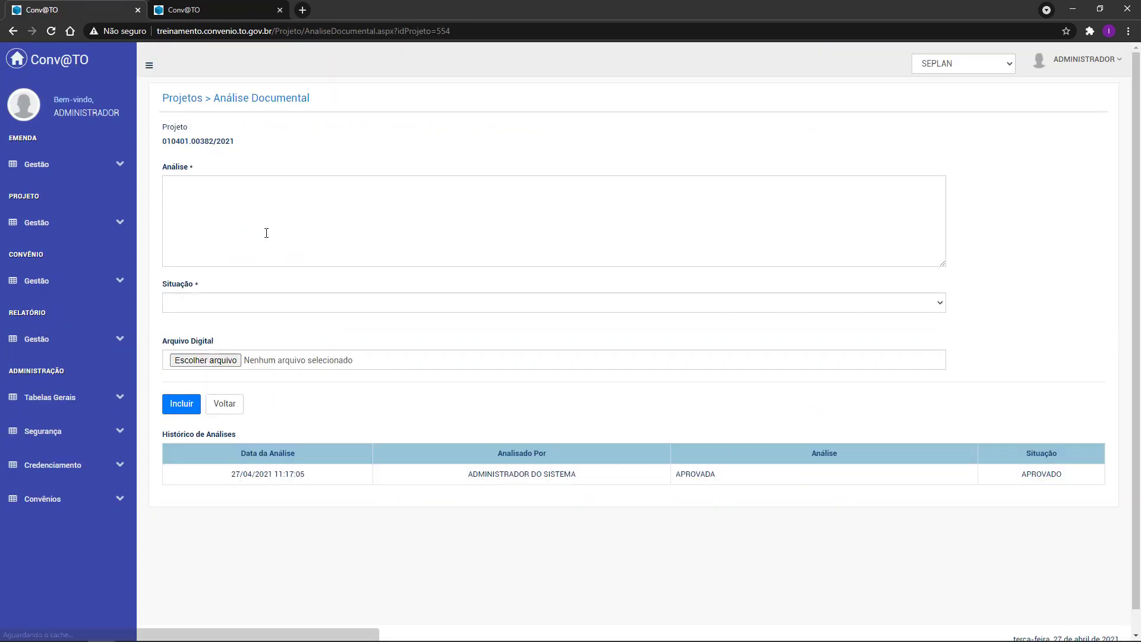
{"action": "left_click", "coordinate": [225, 405]}
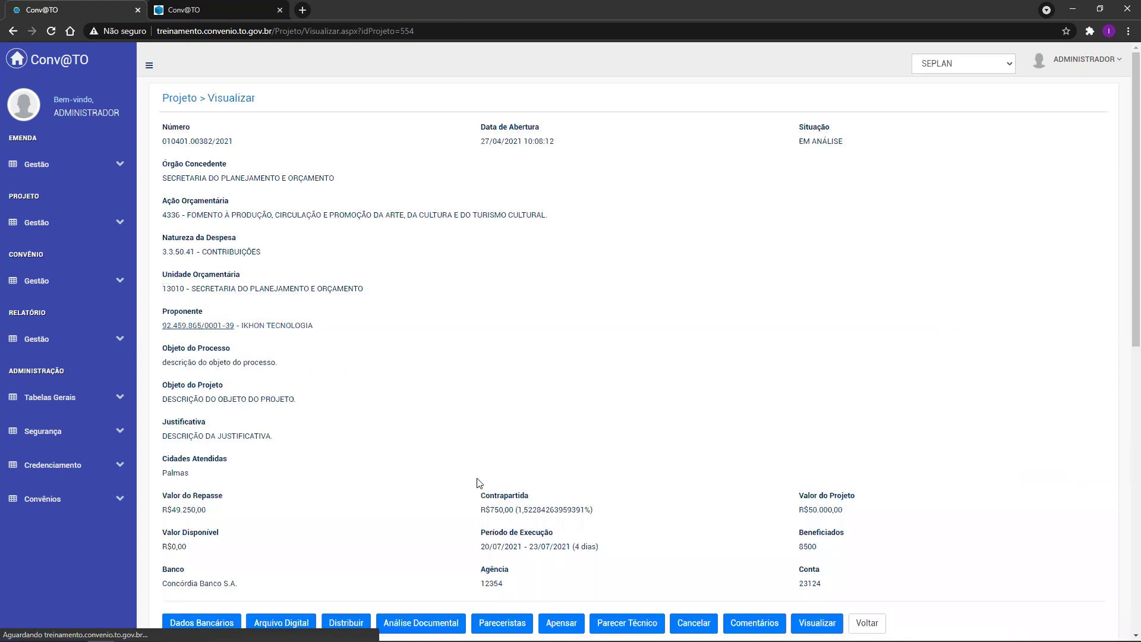
{"action": "scroll", "coordinate": [480, 483], "scroll_direction": "down", "scroll_amount": 3}
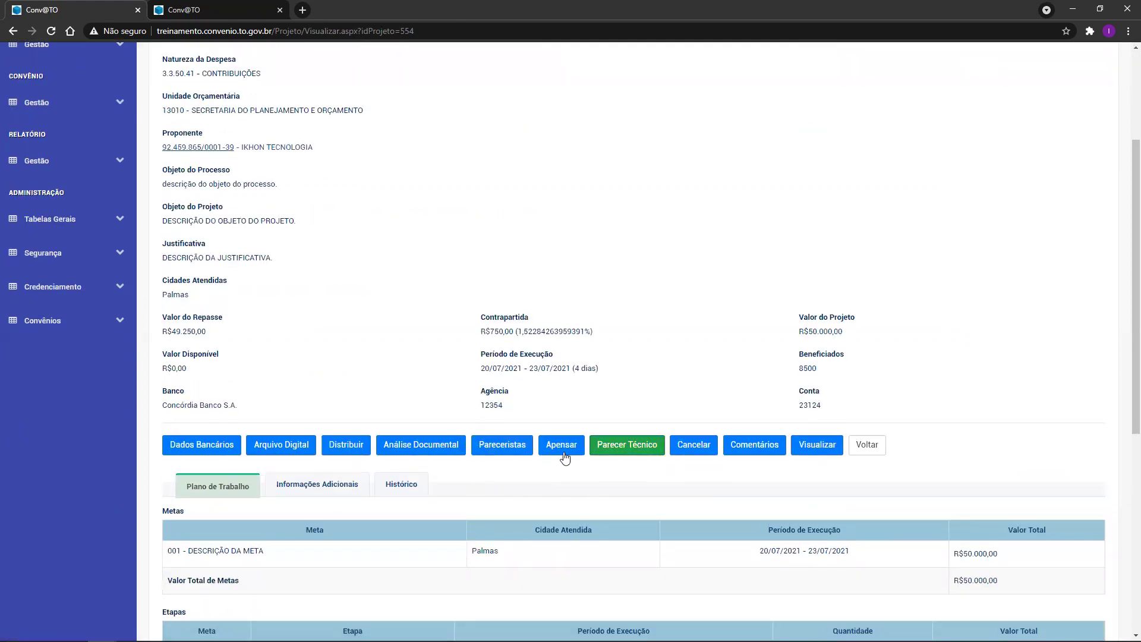
- Write the technical opinion 'para correções' and set its status to DEVOLVIDO
{"action": "left_click", "coordinate": [635, 452]}
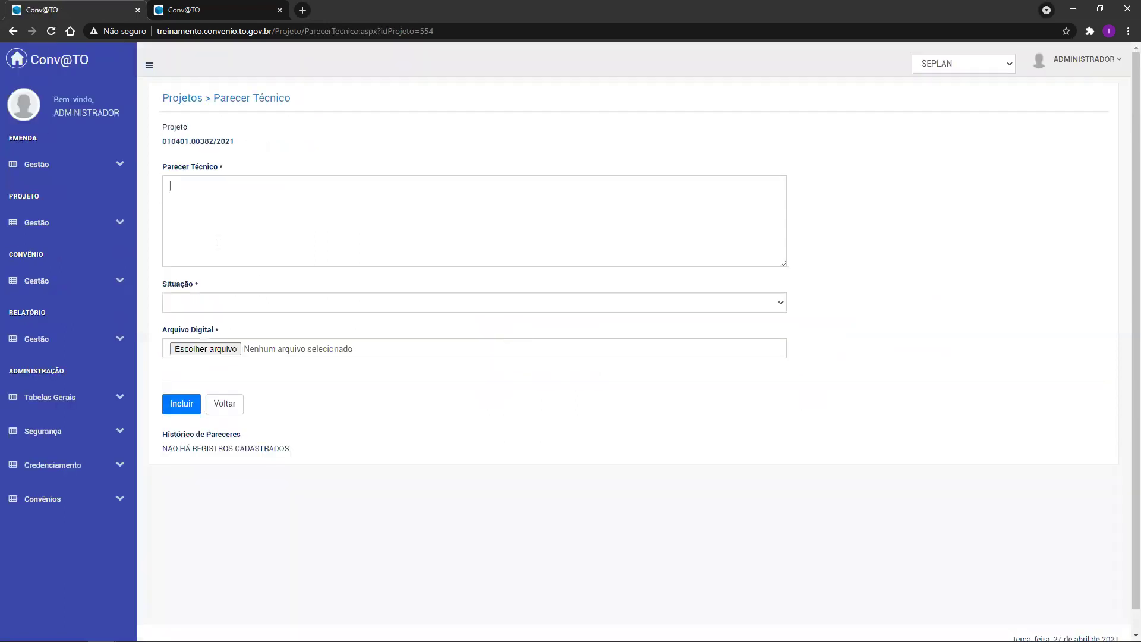
{"action": "type", "text": "para correções"}
{"action": "left_click_drag", "start_coordinate": [171, 184], "coordinate": [240, 244]}
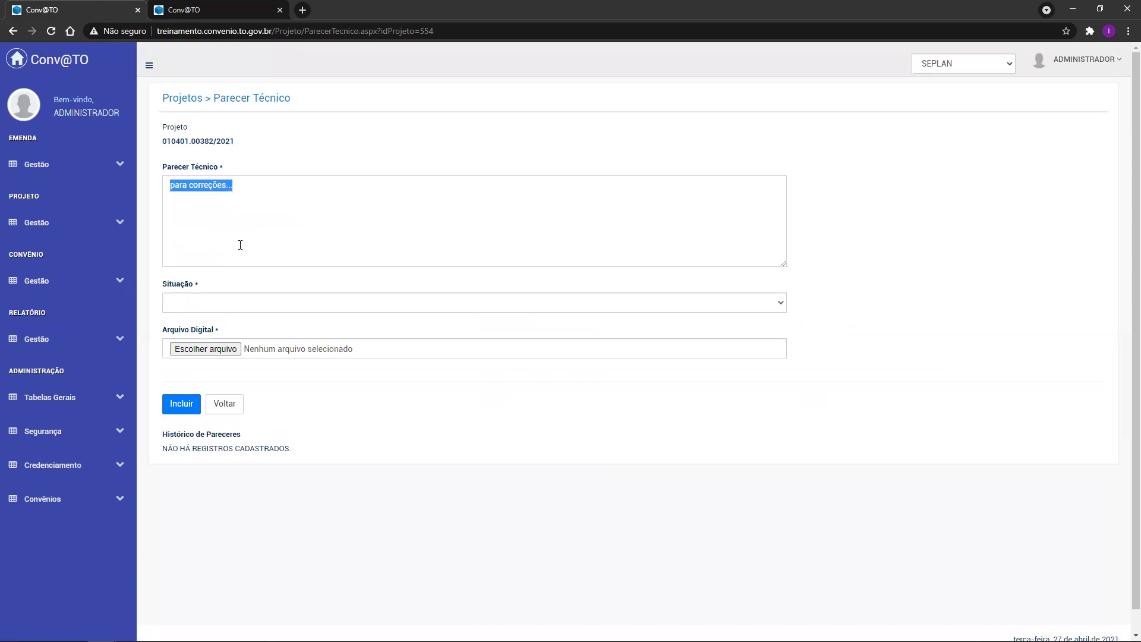
{"action": "left_click", "coordinate": [228, 303]}
{"action": "left_click", "coordinate": [207, 350]}
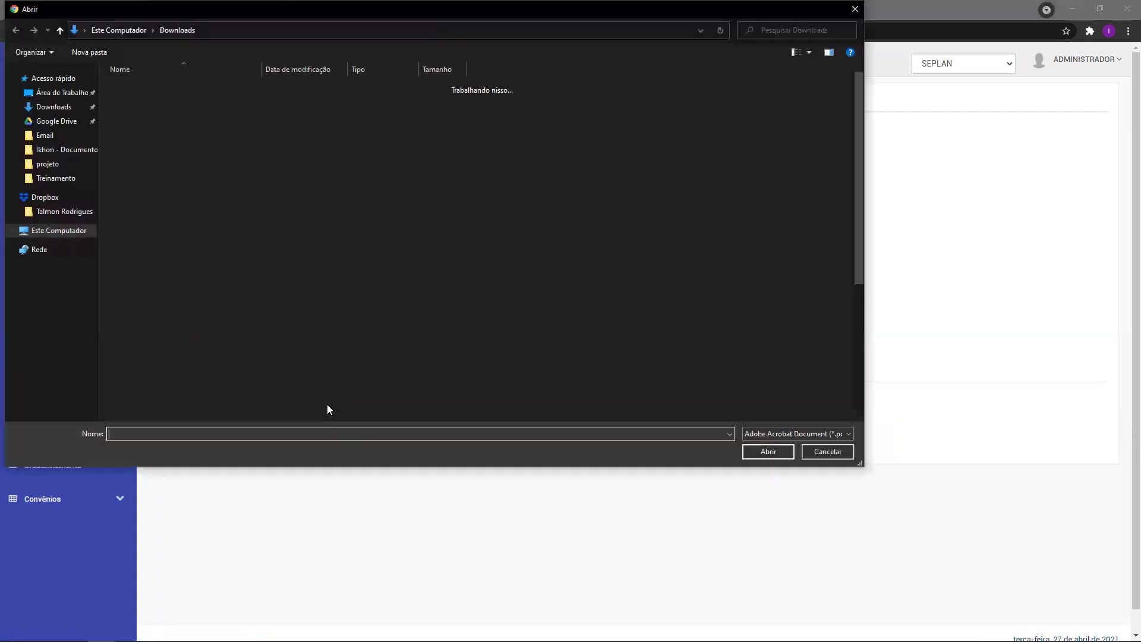
- Attach parecer_tecnico.pdf from the projeto folder, save the opinion, and confirm the DEVOLVIDO status
{"action": "left_click", "coordinate": [57, 245]}
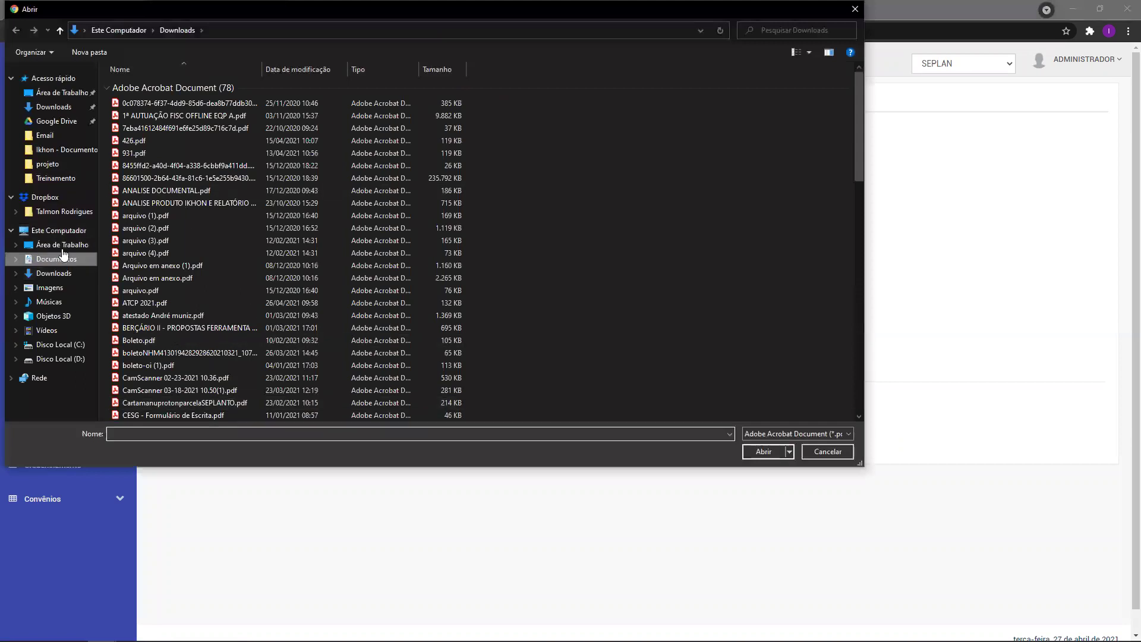
{"action": "left_click", "coordinate": [149, 113]}
{"action": "double_click", "coordinate": [148, 114]}
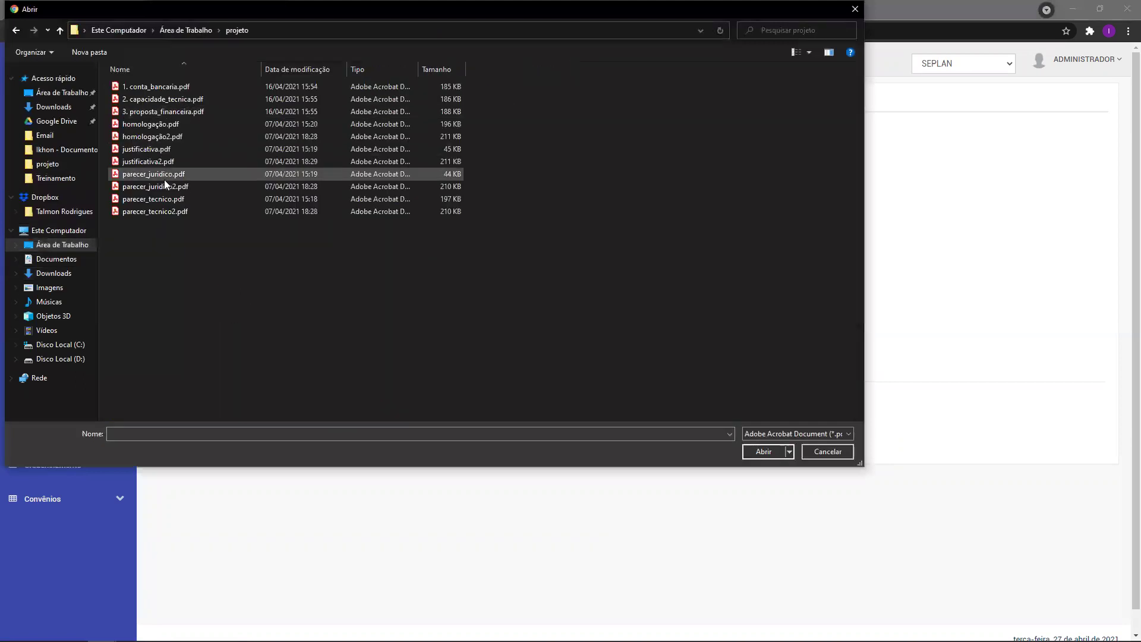
{"action": "left_click", "coordinate": [163, 198]}
{"action": "key", "text": "Return"}
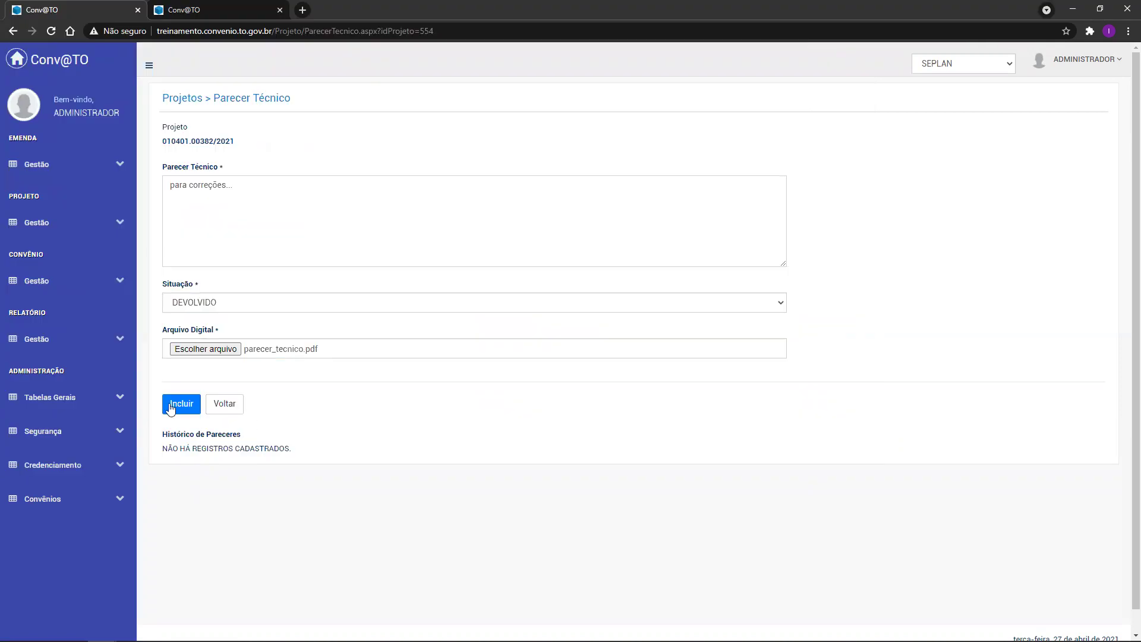
{"action": "left_click", "coordinate": [180, 404]}
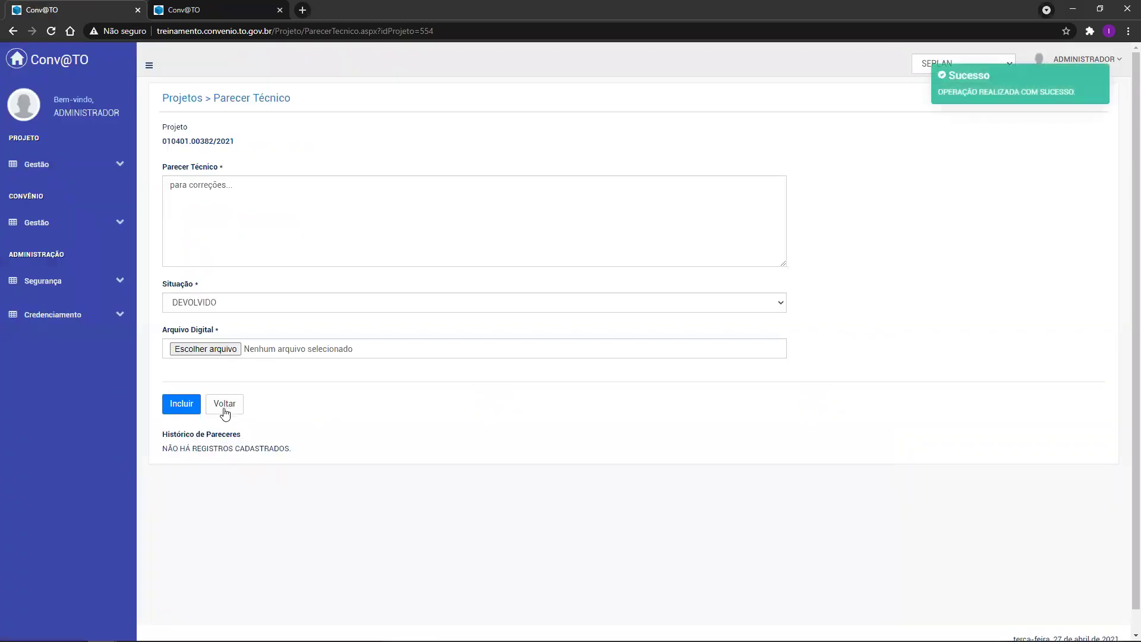
{"action": "left_click", "coordinate": [224, 405]}
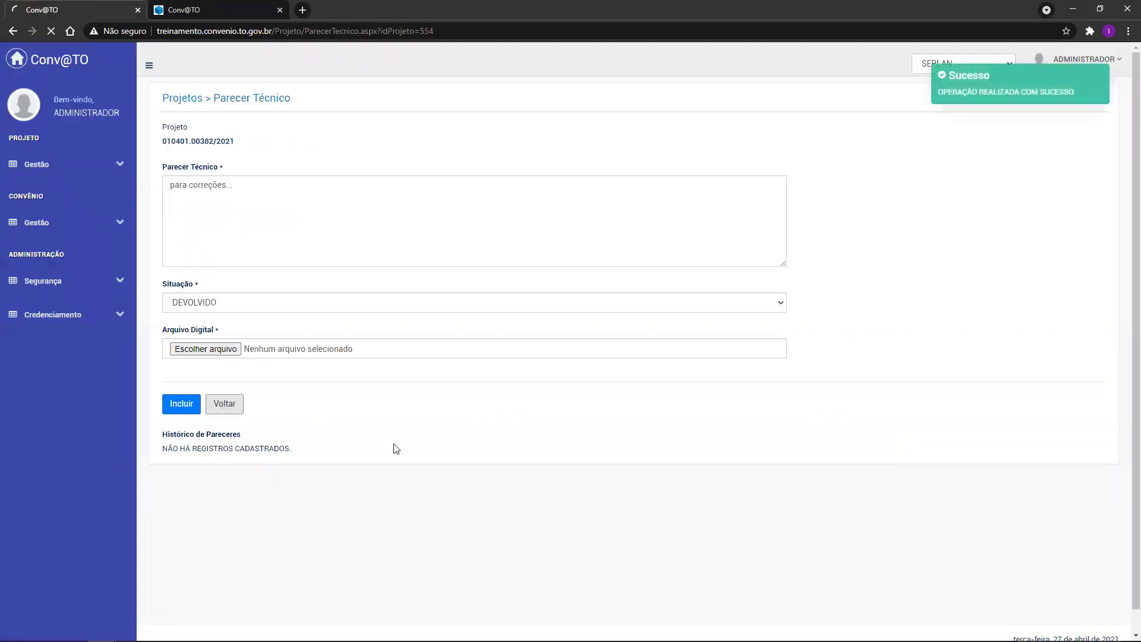
{"action": "double_click", "coordinate": [824, 143]}
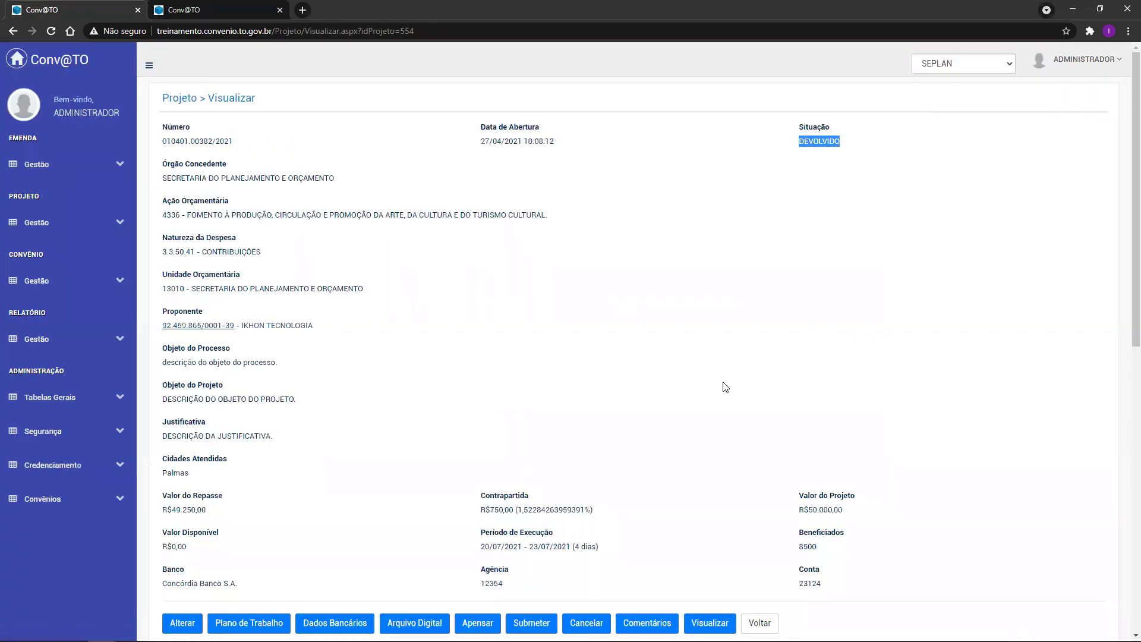
- Switch to the proponent's browser window and open its project list
{"action": "key", "text": "alt+Tab"}
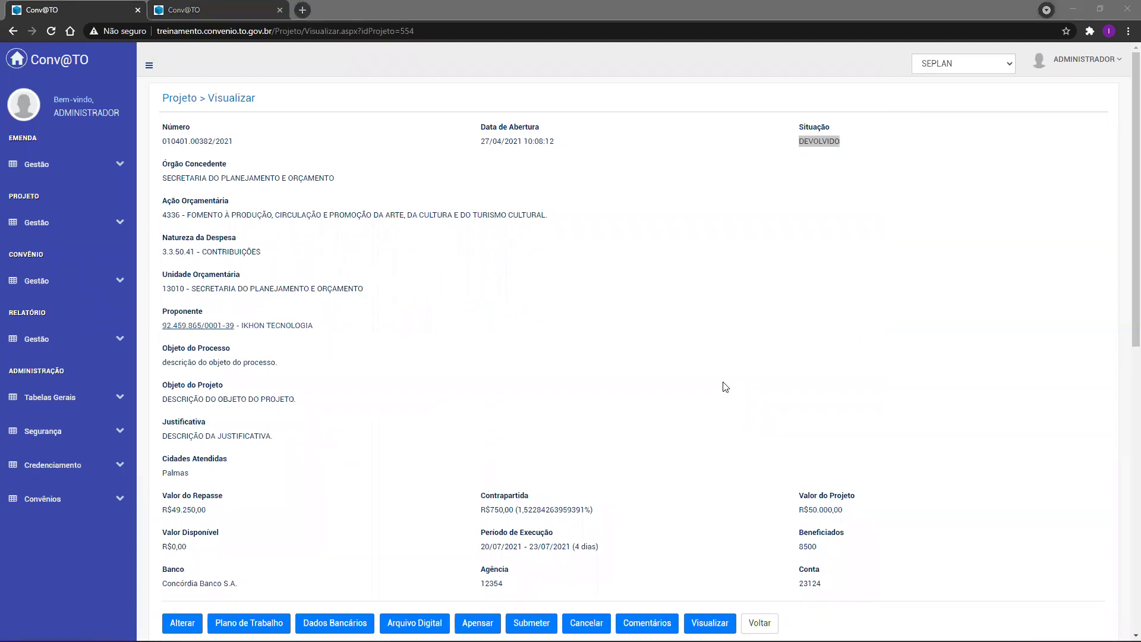
{"action": "key", "text": "alt+Tab"}
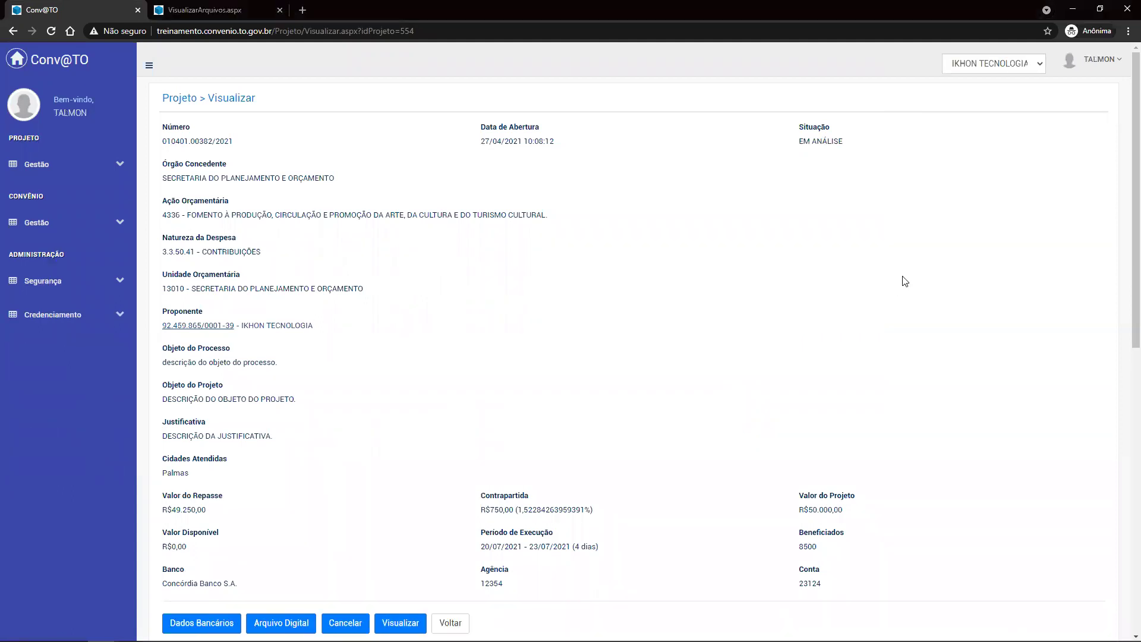
{"action": "left_click", "coordinate": [62, 223]}
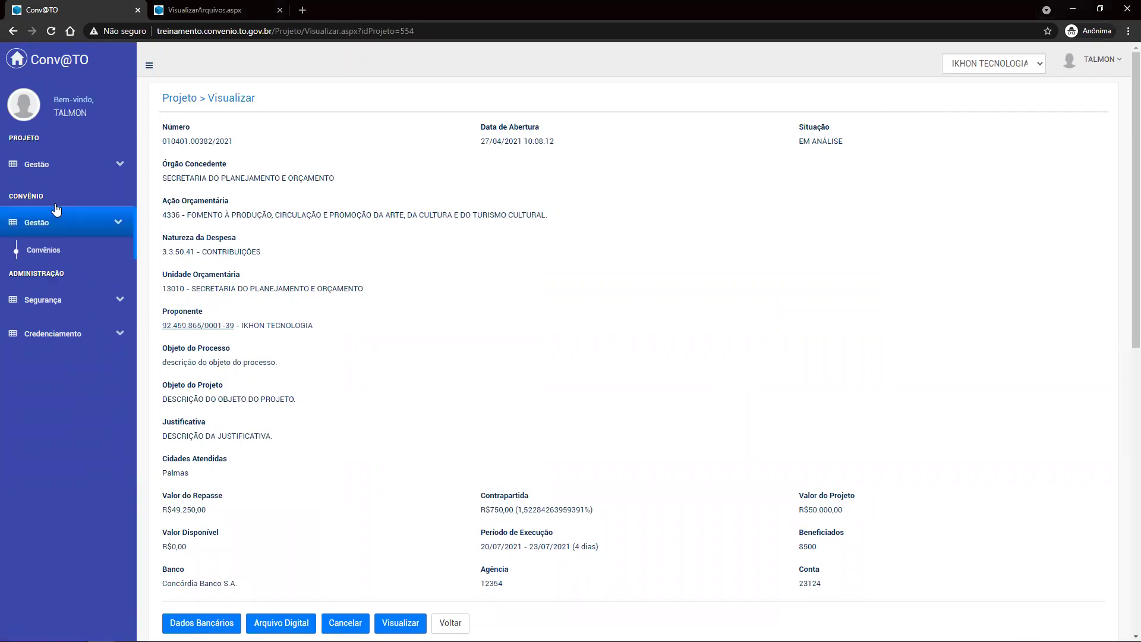
{"action": "left_click", "coordinate": [51, 164]}
{"action": "left_click", "coordinate": [47, 191]}
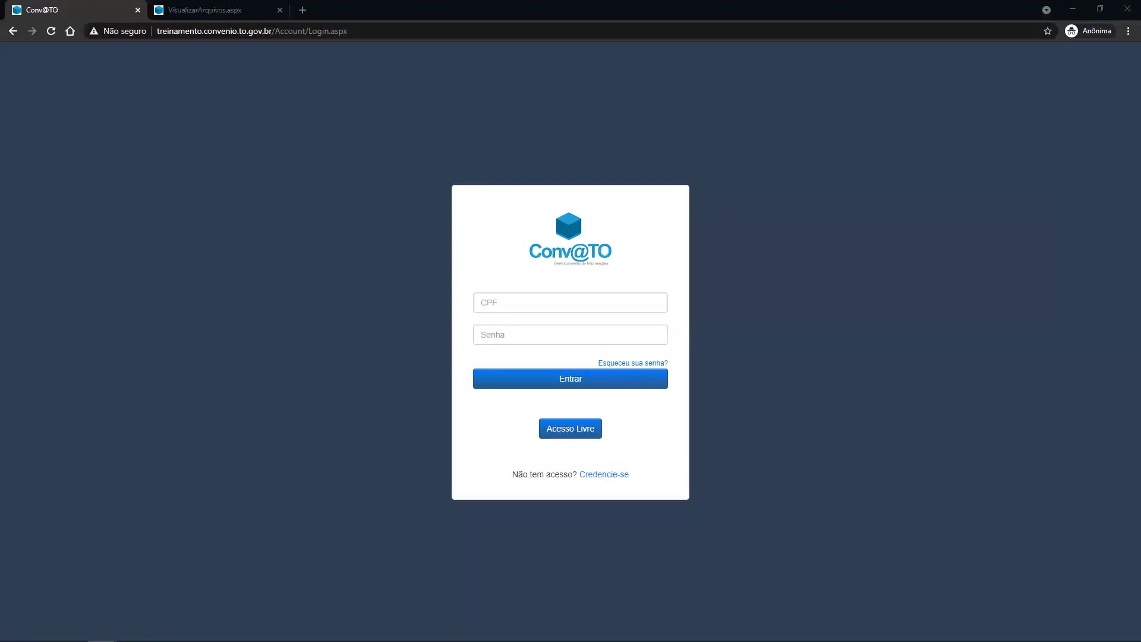
- Log in with the proponent's CPF and password, then close the extra file-viewer tab
{"action": "left_click", "coordinate": [514, 297]}
{"action": "key", "text": "Tab"}
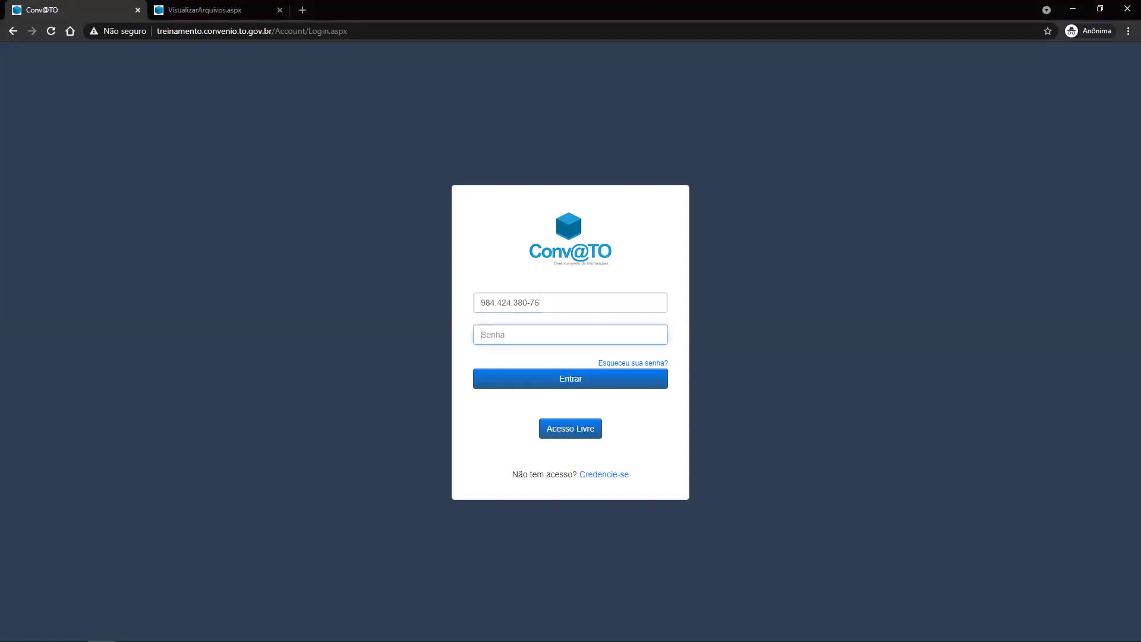
{"action": "key", "text": "alt+Tab"}
{"action": "left_click", "coordinate": [519, 333]}
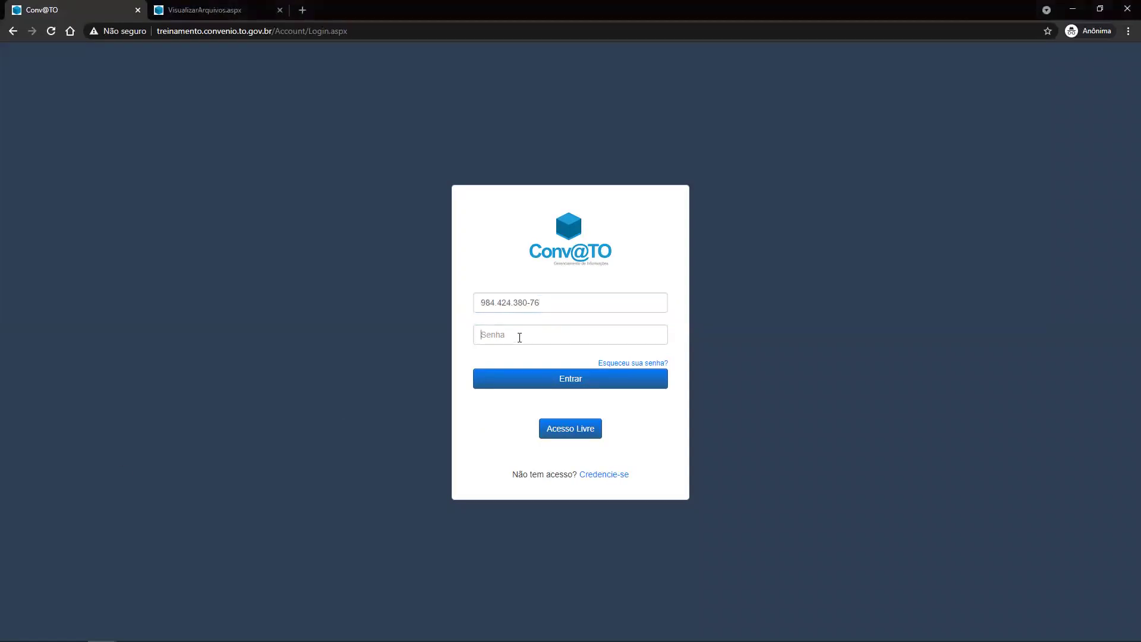
{"action": "key", "text": "ctrl+v"}
{"action": "left_click", "coordinate": [530, 382]}
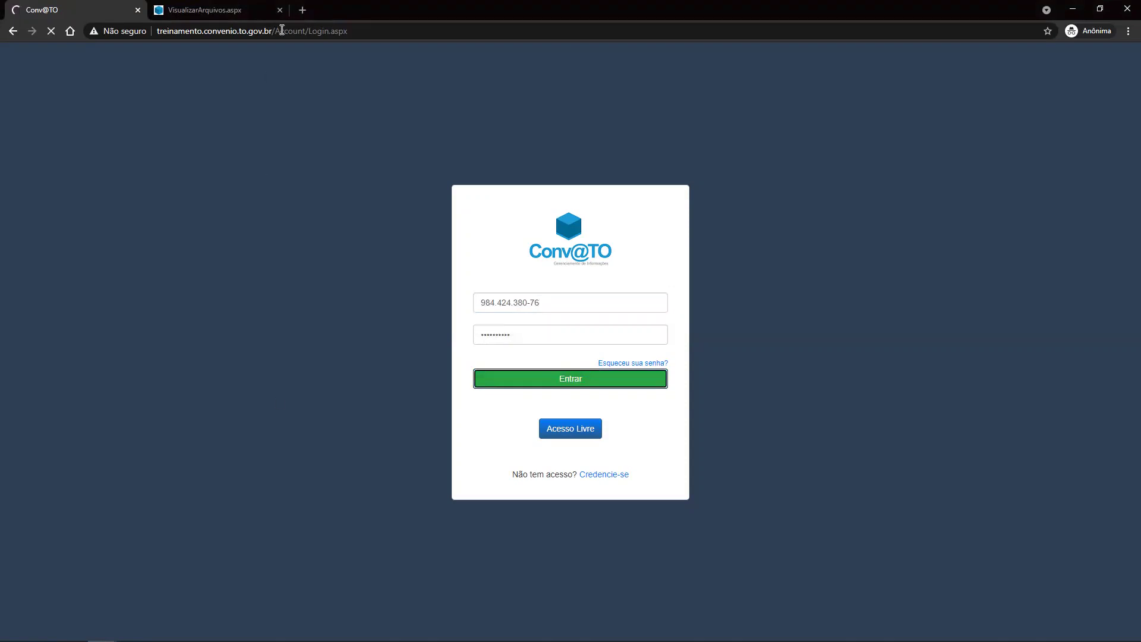
{"action": "left_click", "coordinate": [280, 10]}
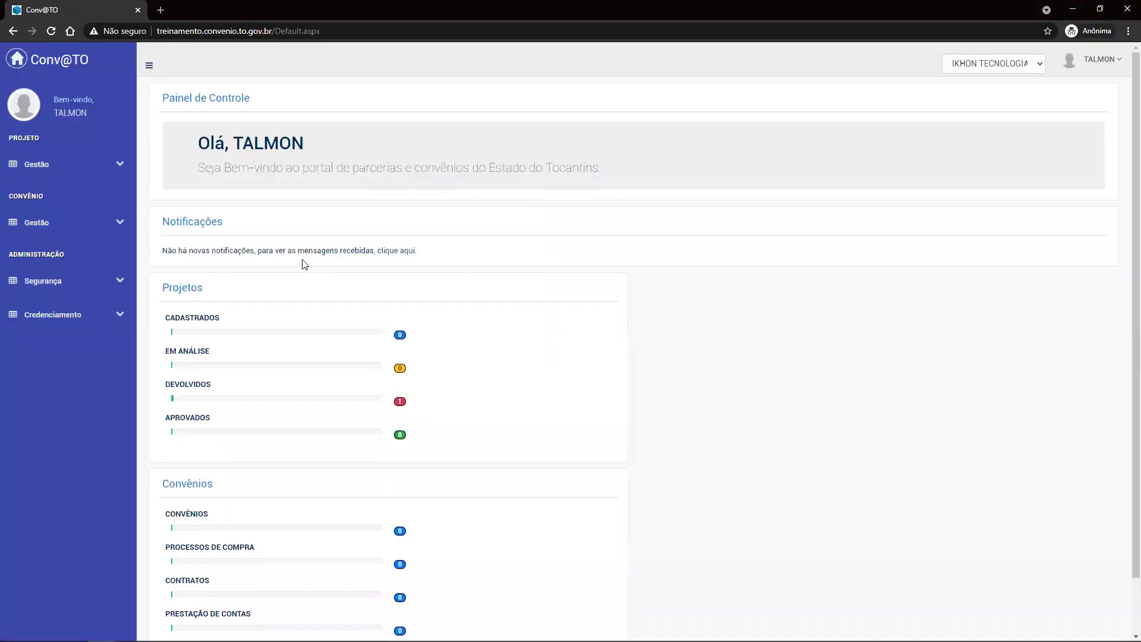
{"action": "left_click", "coordinate": [45, 163]}
{"action": "left_click", "coordinate": [70, 196]}
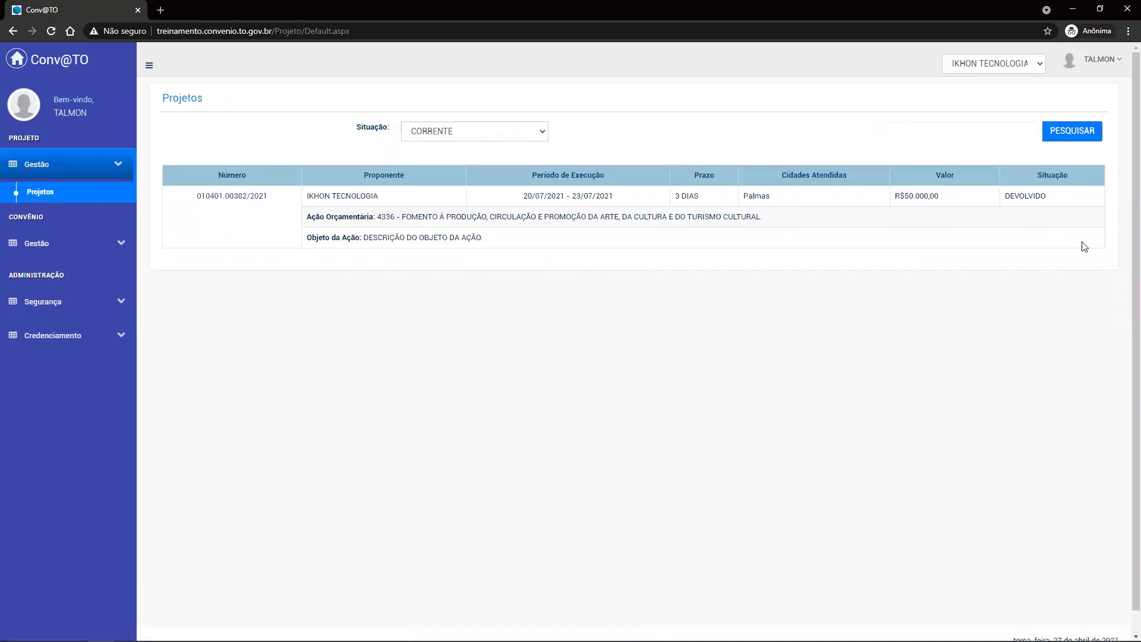
{"action": "double_click", "coordinate": [1033, 193]}
{"action": "left_click", "coordinate": [877, 283]}
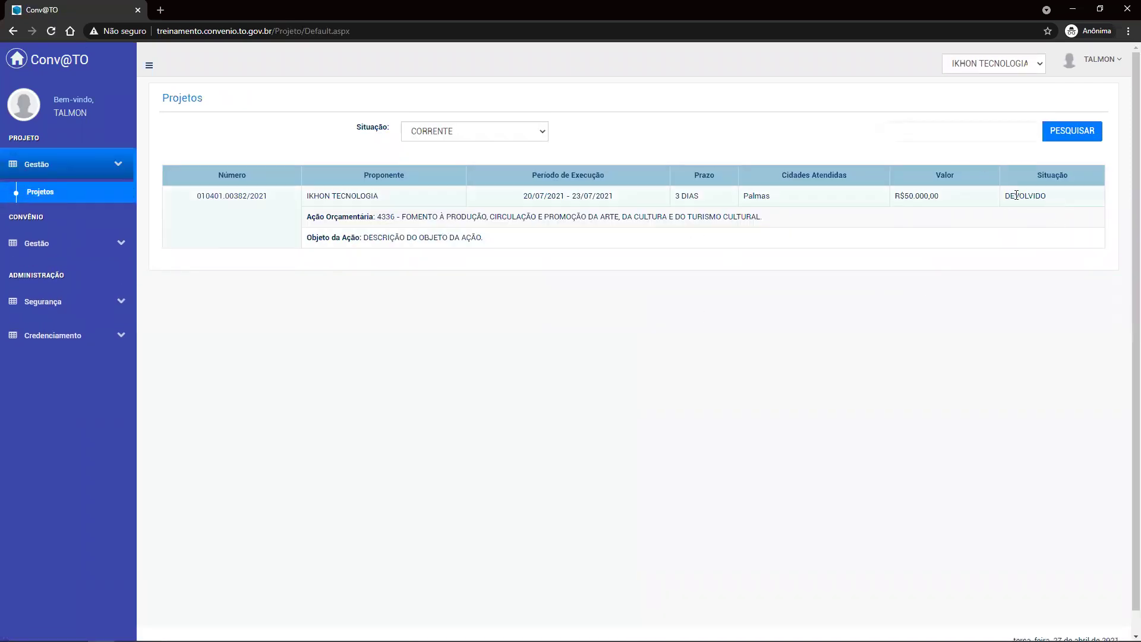
{"action": "left_click", "coordinate": [247, 197]}
{"action": "scroll", "coordinate": [404, 371], "scroll_direction": "down", "scroll_amount": 5}
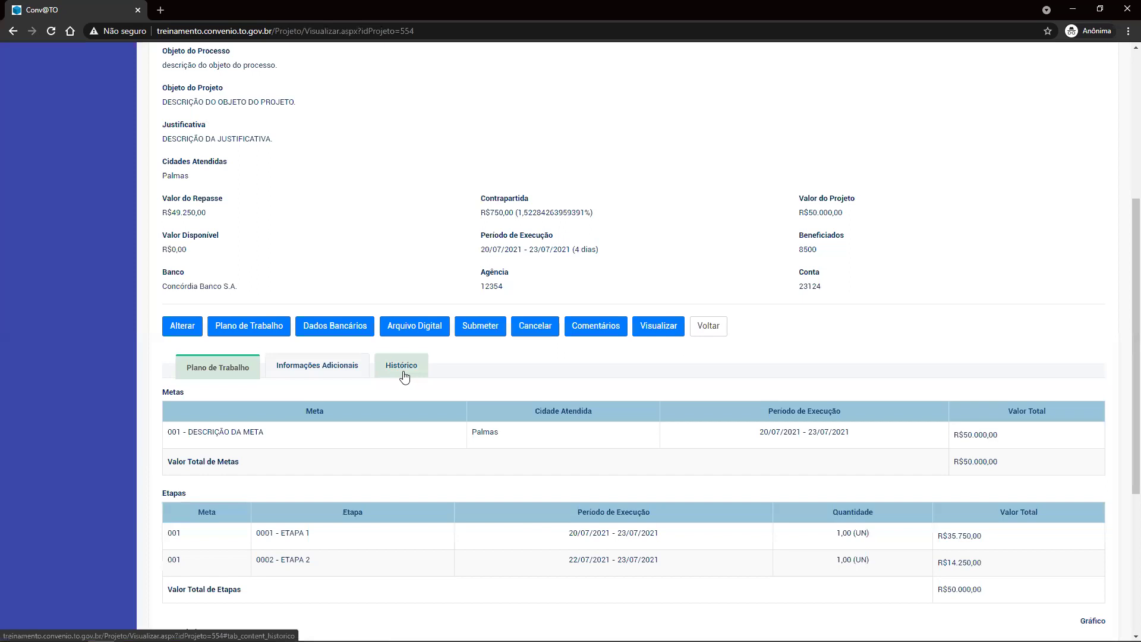
{"action": "scroll", "coordinate": [585, 318], "scroll_direction": "up", "scroll_amount": 5}
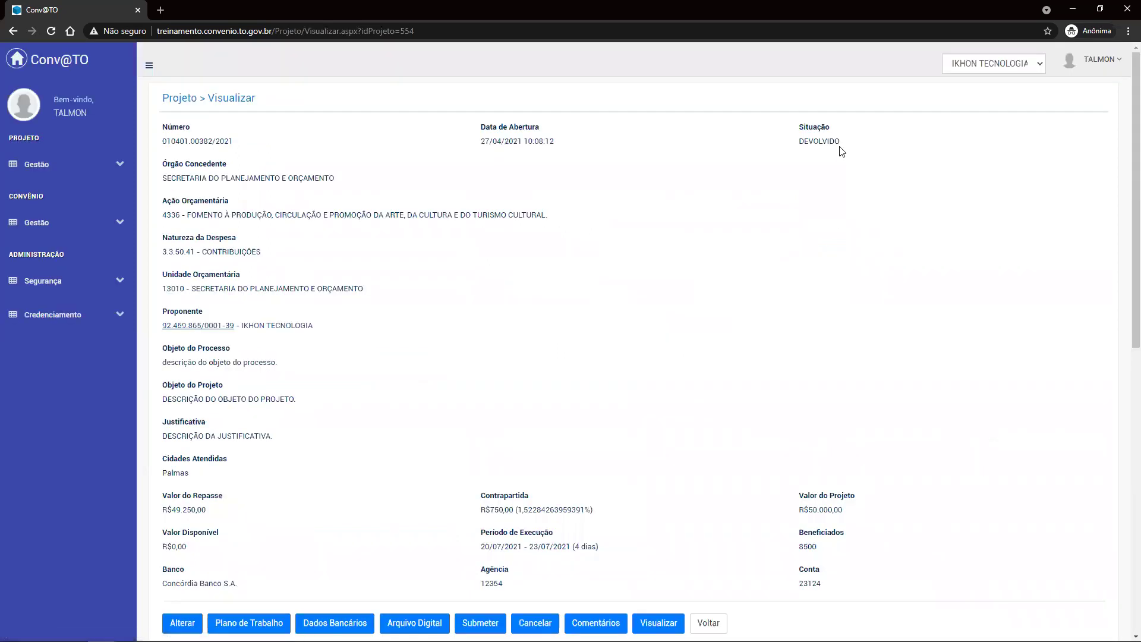
{"action": "scroll", "coordinate": [527, 349], "scroll_direction": "down", "scroll_amount": 3}
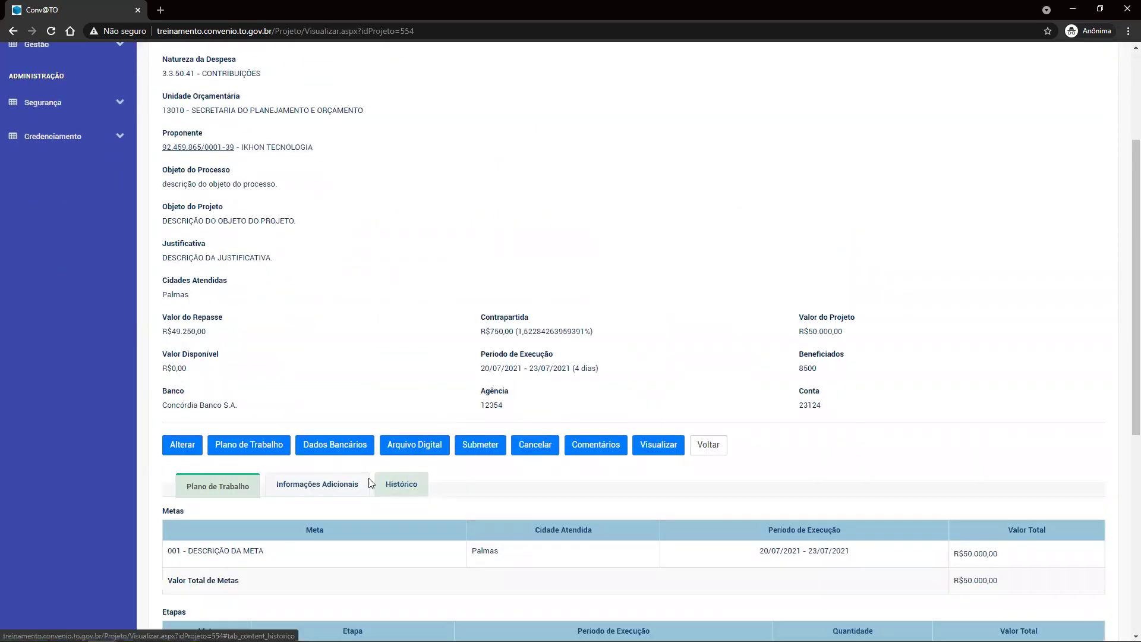
{"action": "left_click", "coordinate": [401, 485]}
{"action": "scroll", "coordinate": [451, 313], "scroll_direction": "down", "scroll_amount": 2}
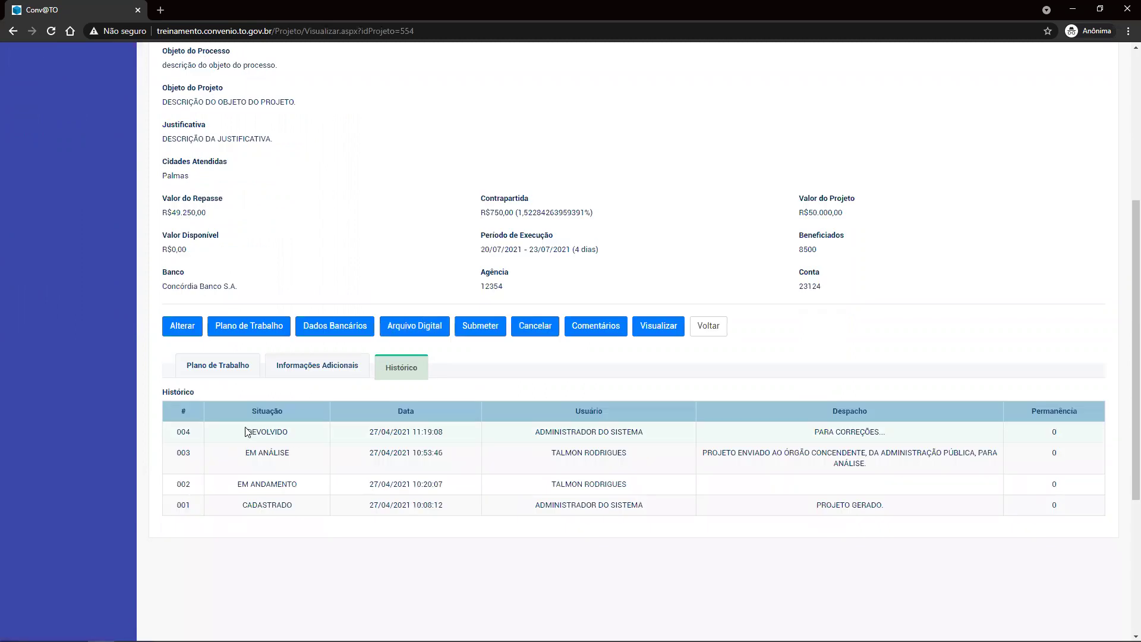
{"action": "double_click", "coordinate": [304, 436]}
{"action": "left_click_drag", "start_coordinate": [562, 432], "coordinate": [639, 433]}
{"action": "left_click_drag", "start_coordinate": [824, 432], "coordinate": [887, 434]}
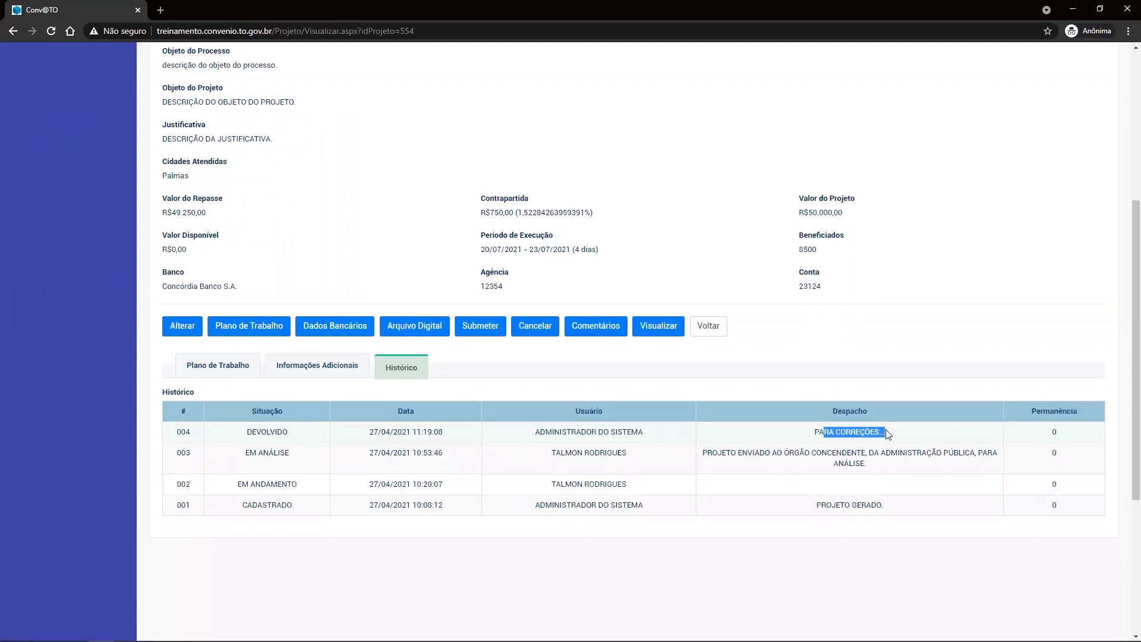
{"action": "left_click", "coordinate": [301, 370]}
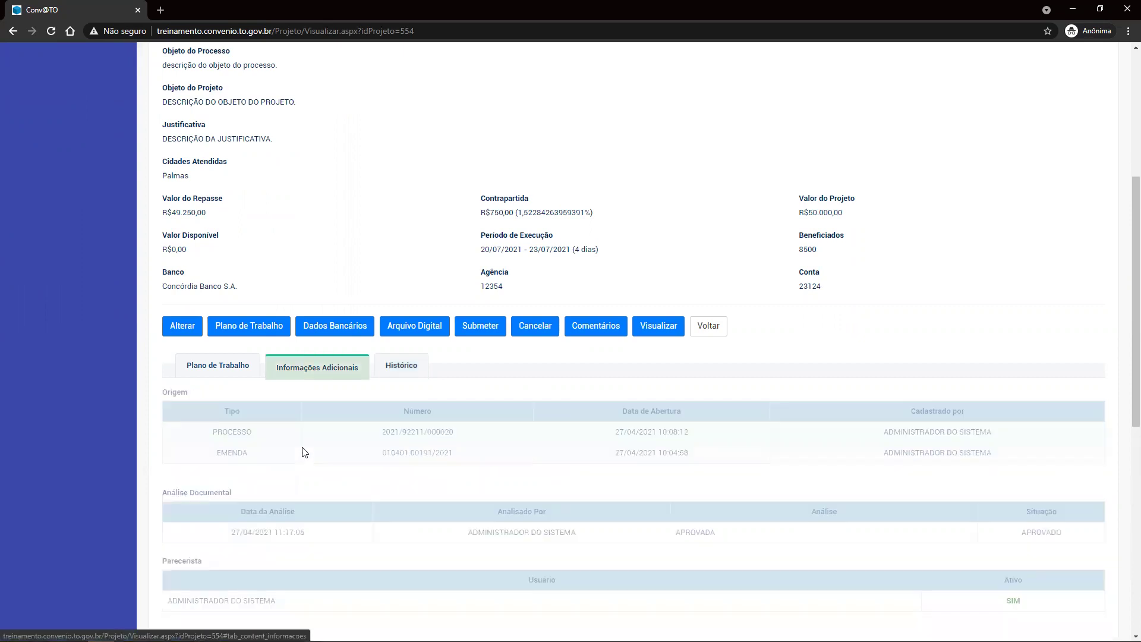
{"action": "scroll", "coordinate": [302, 451], "scroll_direction": "down", "scroll_amount": 4}
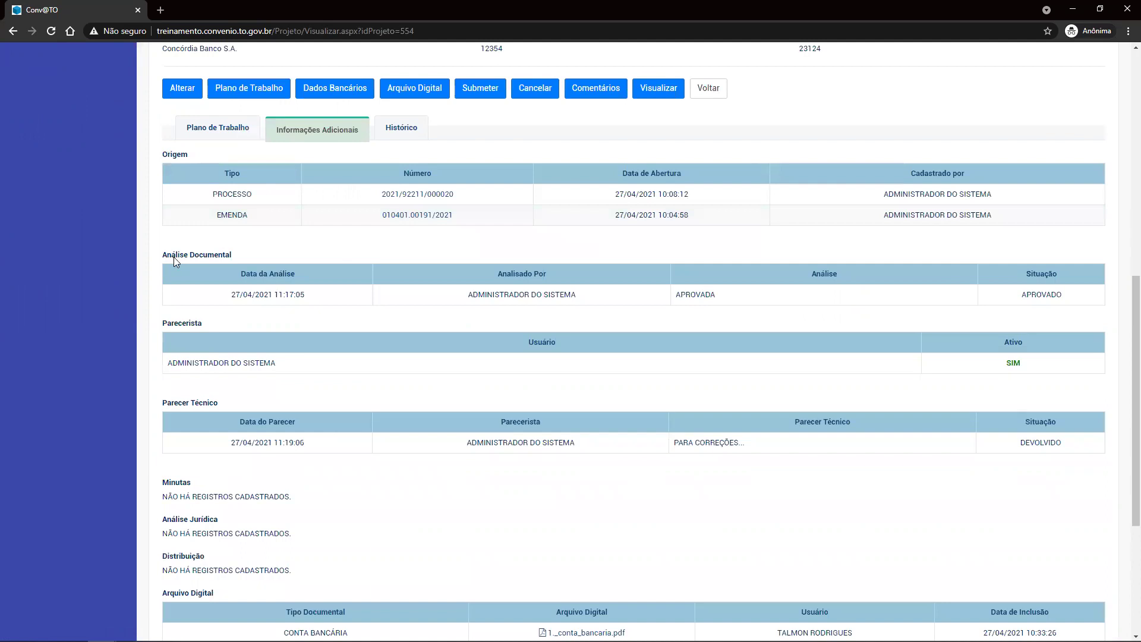
{"action": "left_click_drag", "start_coordinate": [171, 254], "coordinate": [234, 254]}
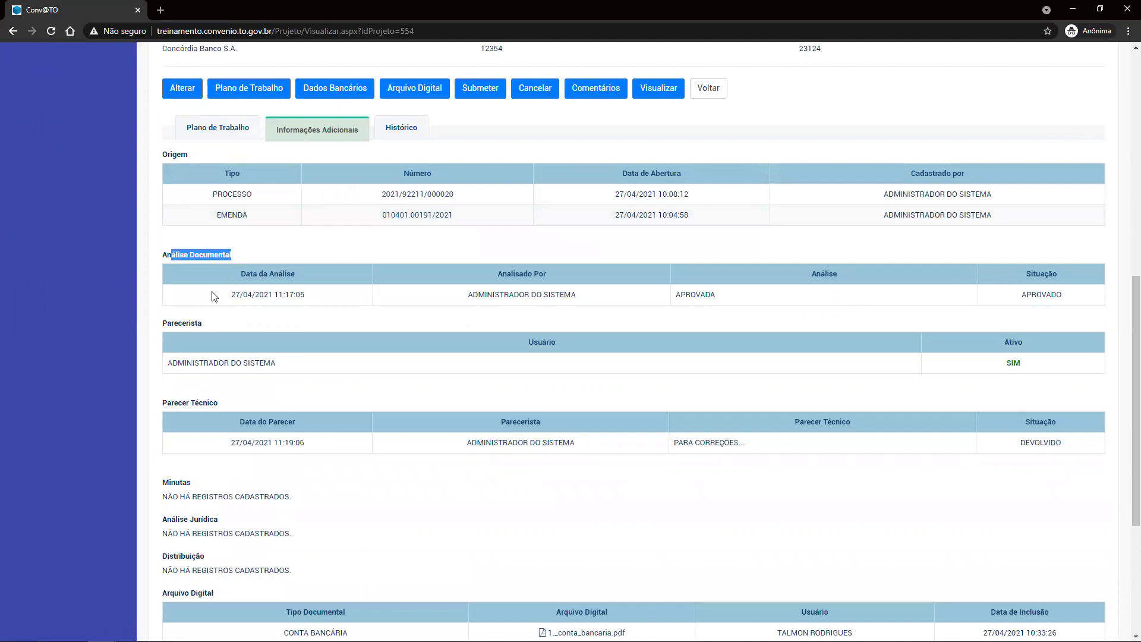
{"action": "left_click_drag", "start_coordinate": [168, 324], "coordinate": [209, 324]}
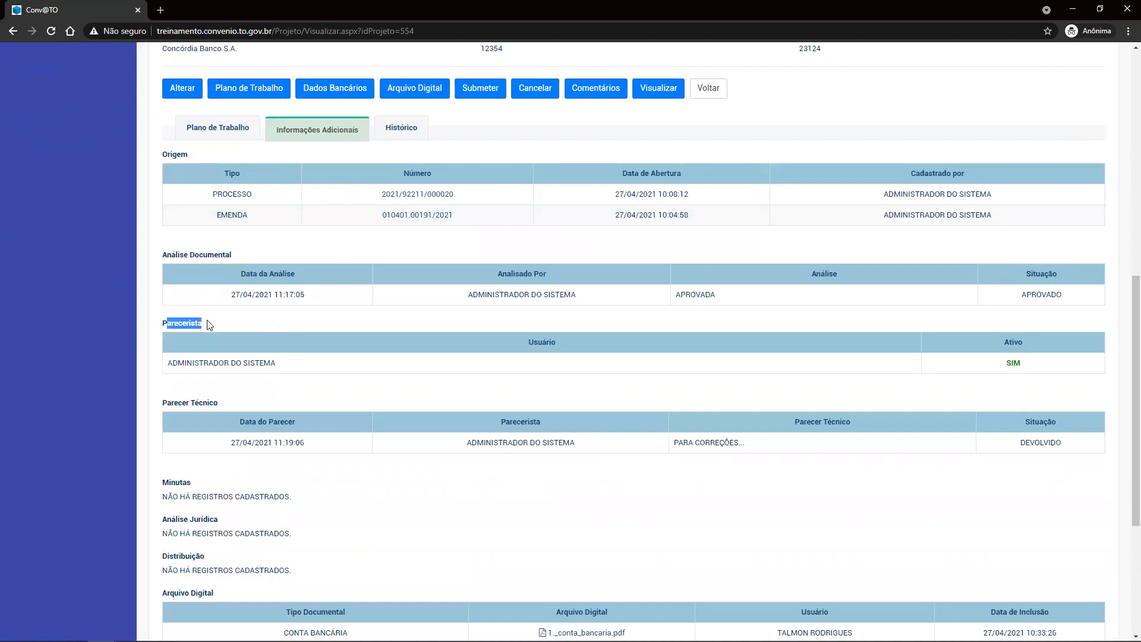
{"action": "scroll", "coordinate": [214, 386], "scroll_direction": "down", "scroll_amount": 1}
{"action": "left_click_drag", "start_coordinate": [171, 460], "coordinate": [289, 473]}
{"action": "scroll", "coordinate": [337, 486], "scroll_direction": "up", "scroll_amount": 1}
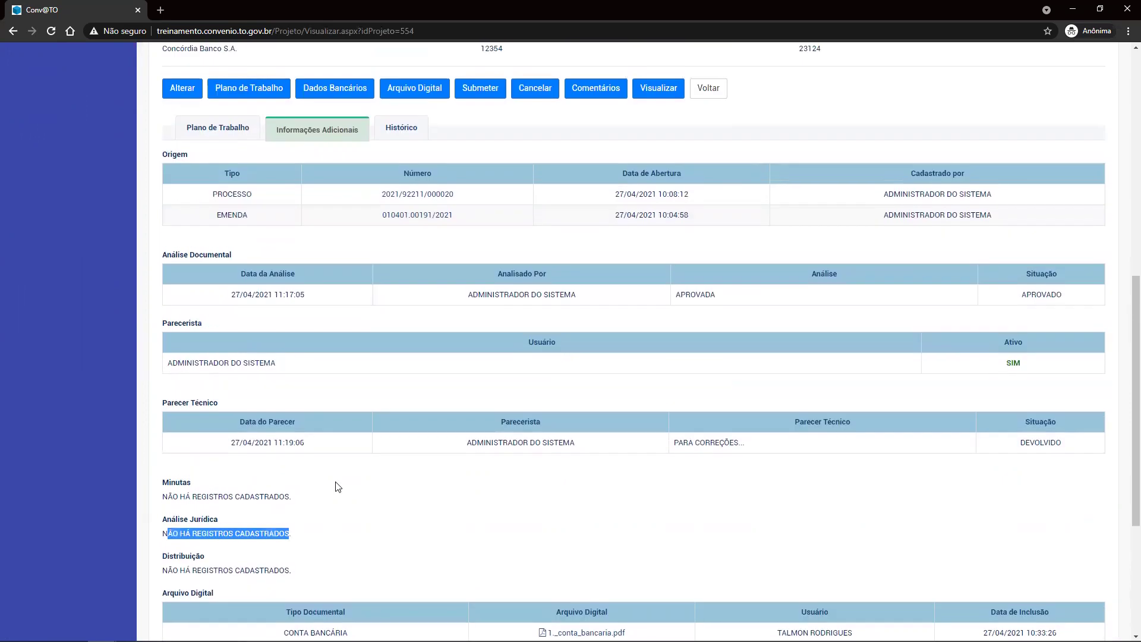
{"action": "scroll", "coordinate": [336, 486], "scroll_direction": "up", "scroll_amount": 1}
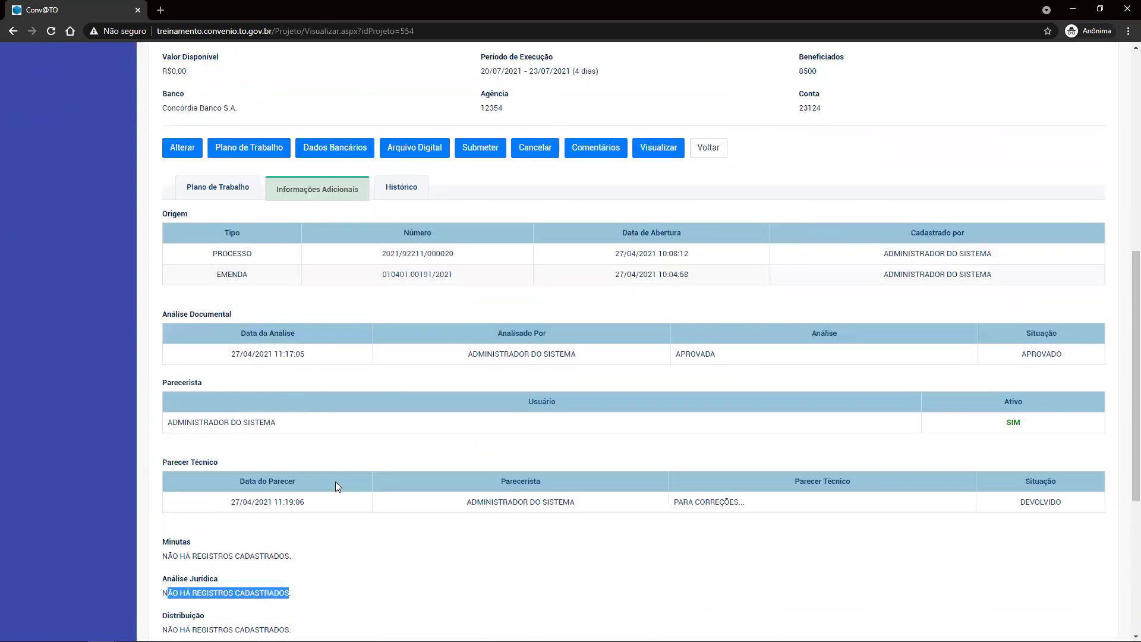
{"action": "left_click", "coordinate": [305, 460]}
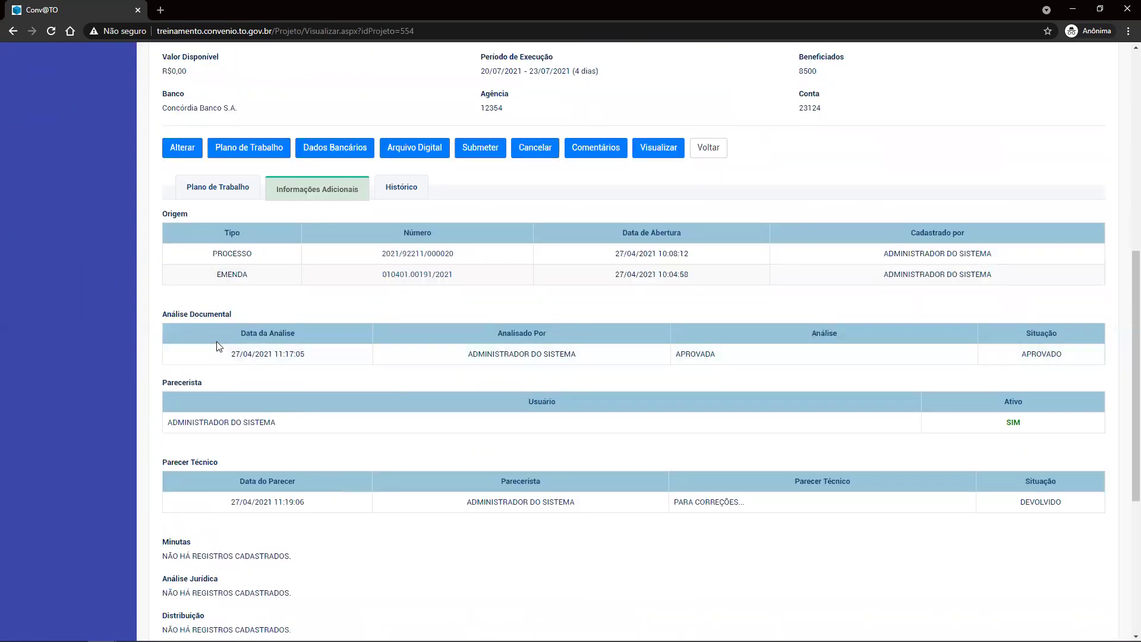
{"action": "scroll", "coordinate": [221, 350], "scroll_direction": "down", "scroll_amount": 1}
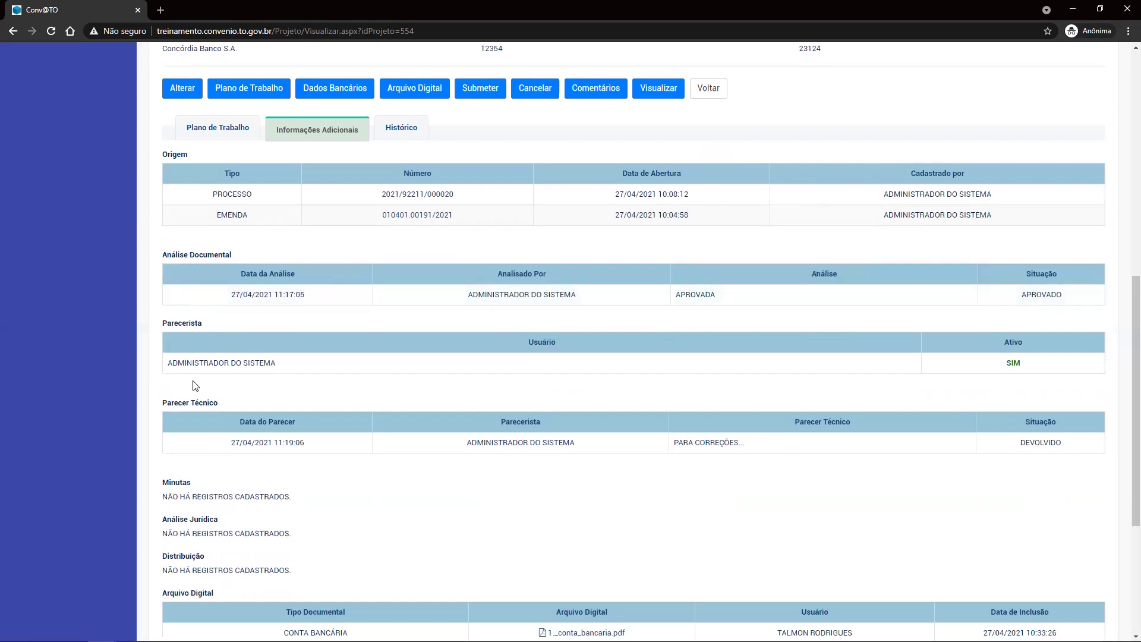
{"action": "left_click_drag", "start_coordinate": [180, 402], "coordinate": [232, 399]}
{"action": "left_click_drag", "start_coordinate": [171, 520], "coordinate": [271, 529]}
{"action": "left_click", "coordinate": [345, 537]}
{"action": "left_click", "coordinate": [404, 128]}
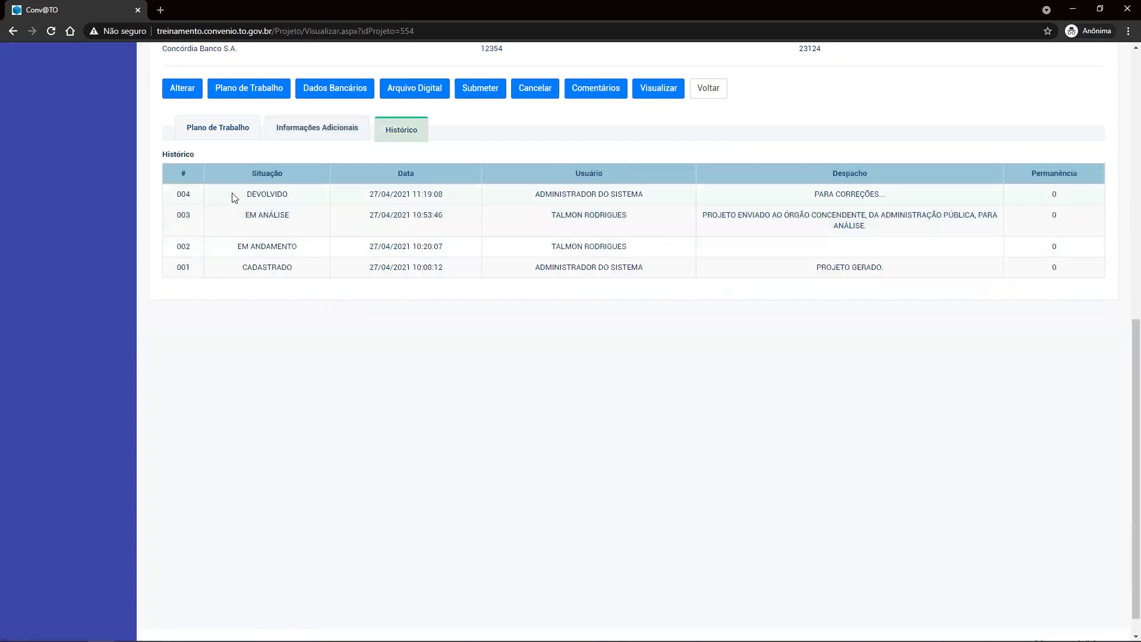
{"action": "double_click", "coordinate": [261, 193]}
{"action": "left_click_drag", "start_coordinate": [818, 194], "coordinate": [885, 194]}
{"action": "left_click", "coordinate": [351, 138]}
{"action": "scroll", "coordinate": [323, 296], "scroll_direction": "down", "scroll_amount": 3}
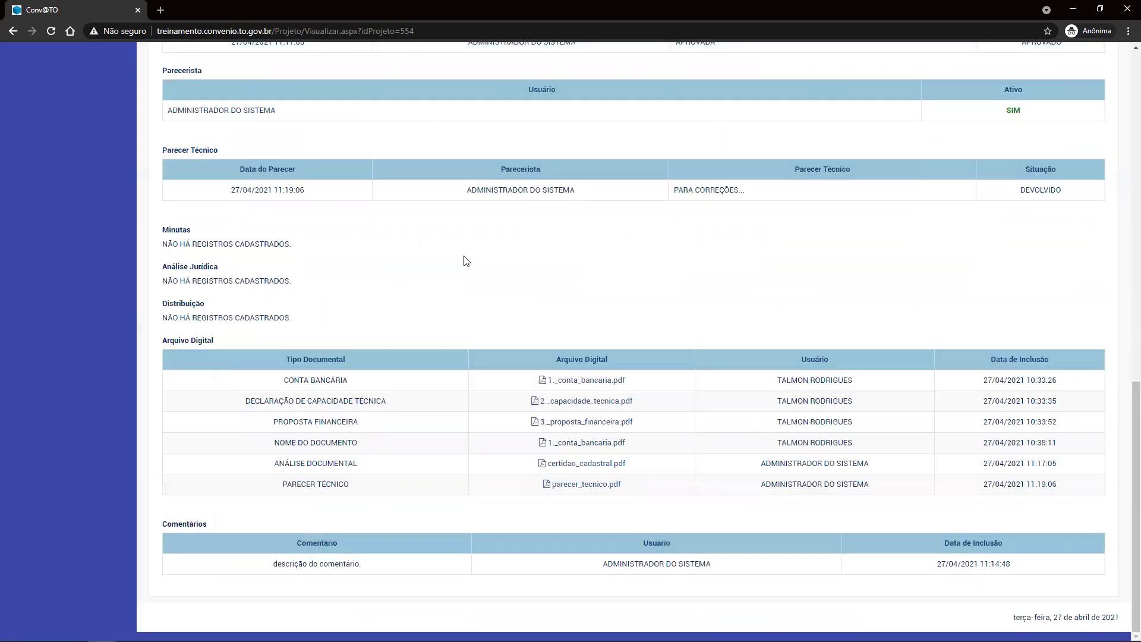
{"action": "left_click_drag", "start_coordinate": [175, 267], "coordinate": [290, 281]}
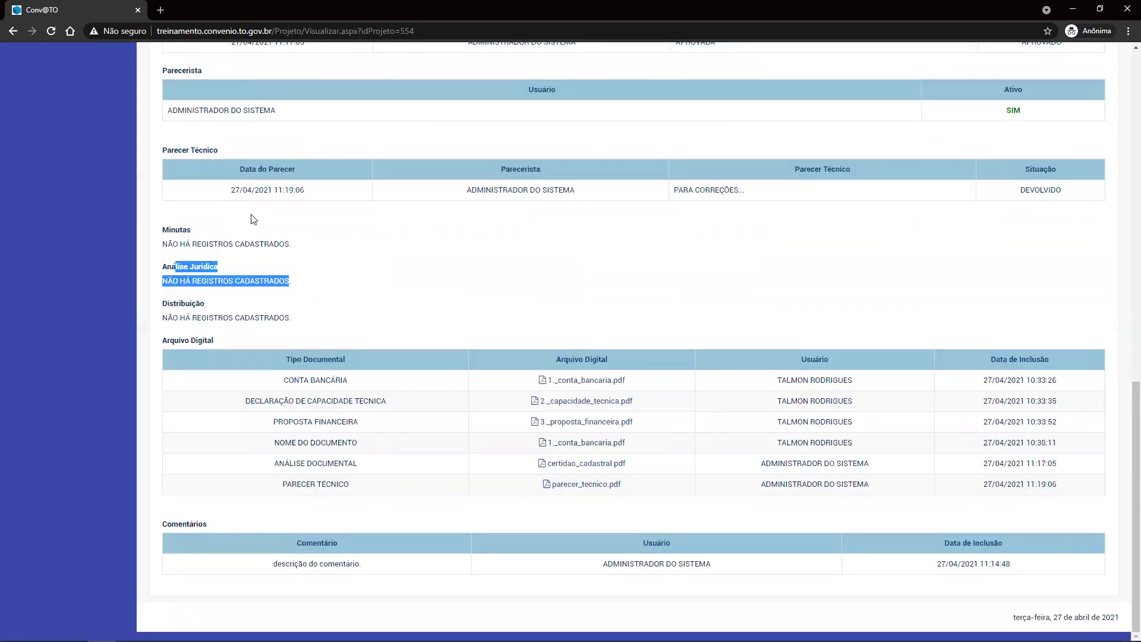
{"action": "double_click", "coordinate": [706, 187]}
{"action": "left_click_drag", "start_coordinate": [219, 151], "coordinate": [174, 150]}
{"action": "left_click", "coordinate": [717, 192]}
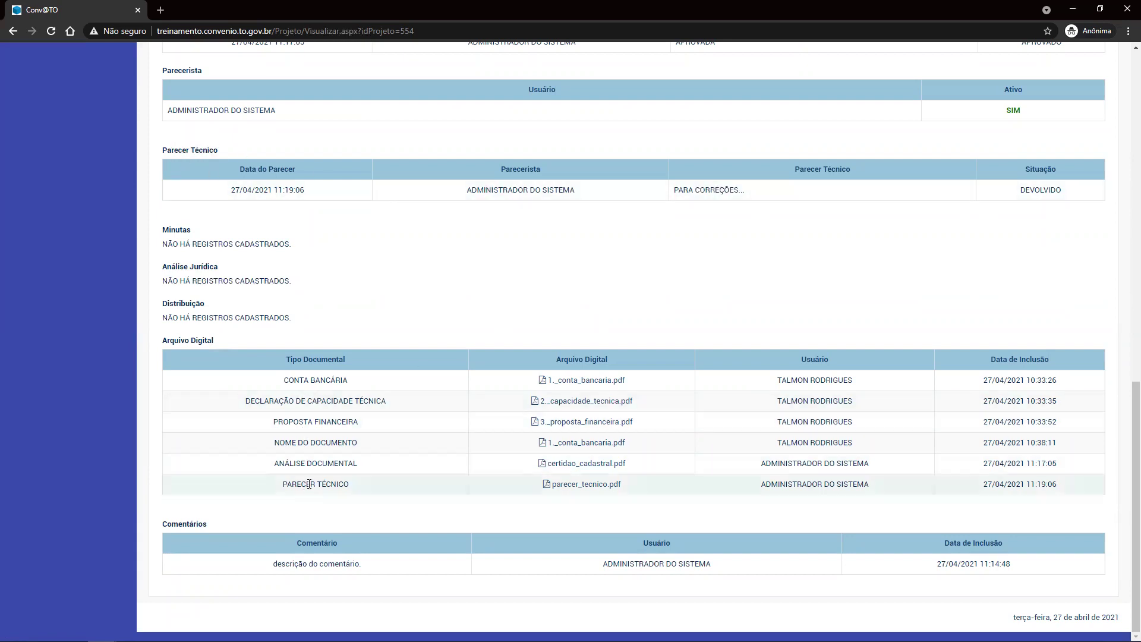
{"action": "left_click_drag", "start_coordinate": [251, 189], "coordinate": [779, 191]}
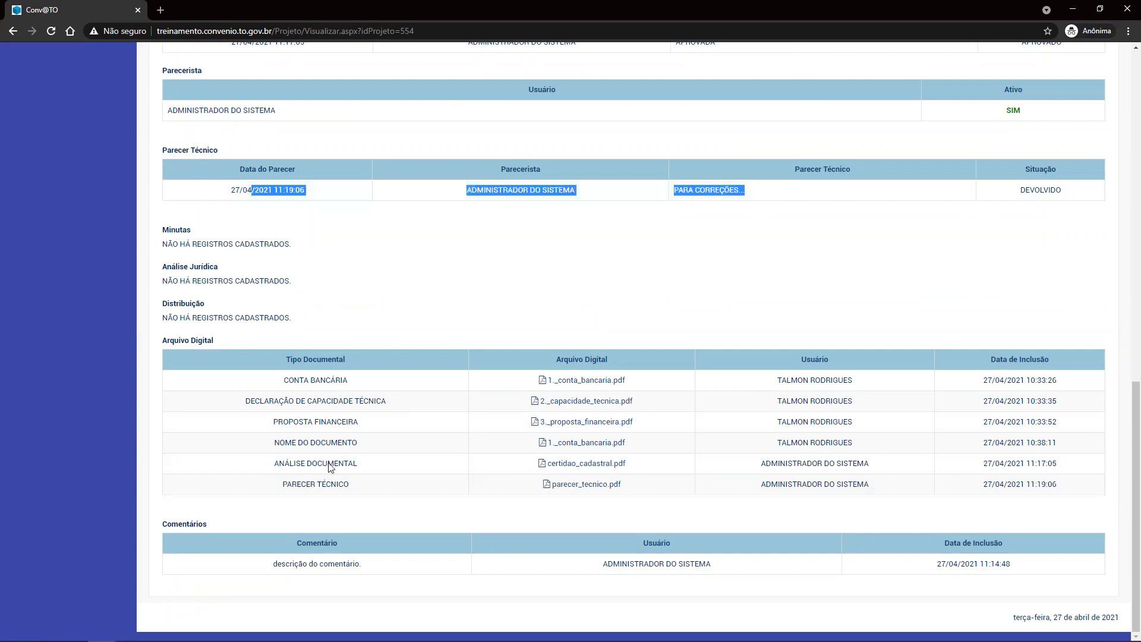
{"action": "left_click_drag", "start_coordinate": [287, 483], "coordinate": [455, 488]}
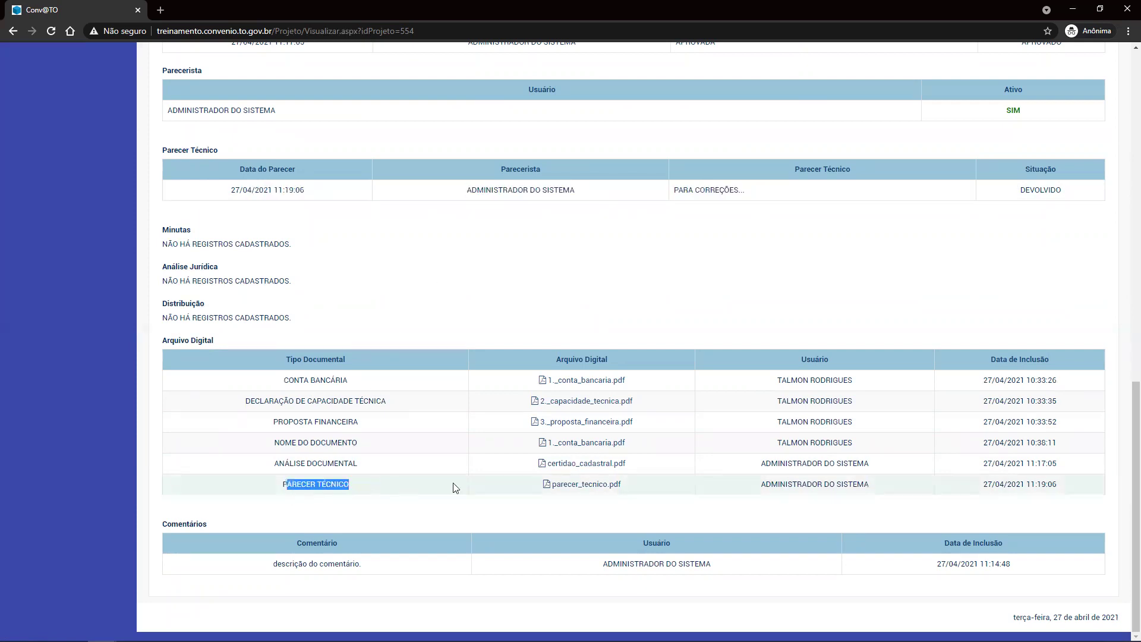
{"action": "left_click", "coordinate": [590, 486]}
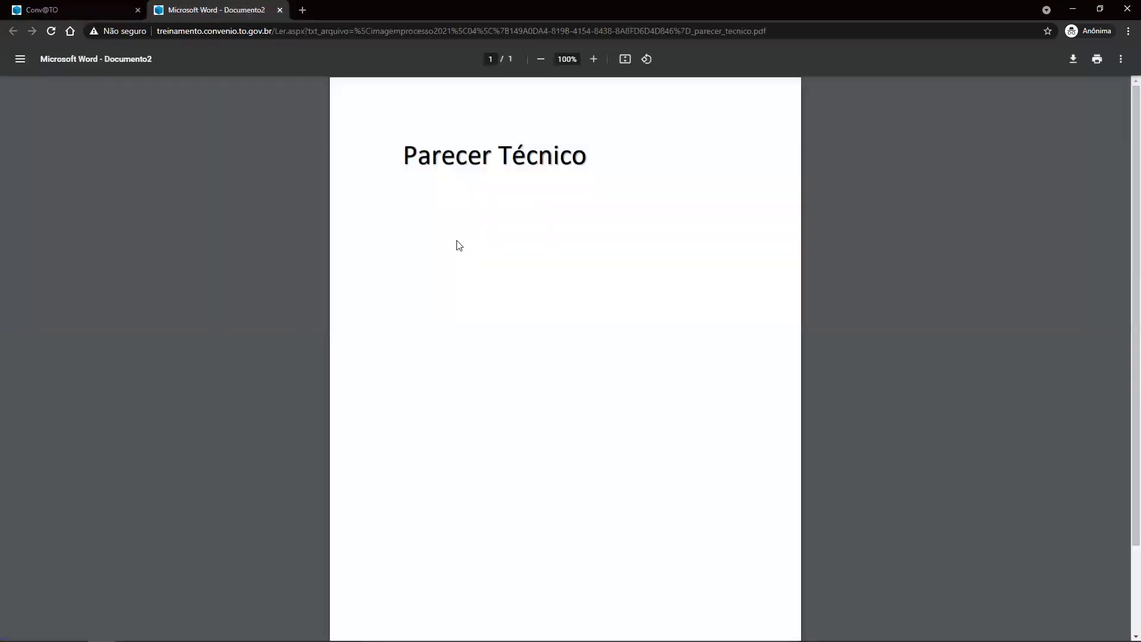
{"action": "left_click", "coordinate": [20, 59]}
{"action": "scroll", "coordinate": [493, 309], "scroll_direction": "down", "scroll_amount": 5}
{"action": "left_click", "coordinate": [280, 10]}
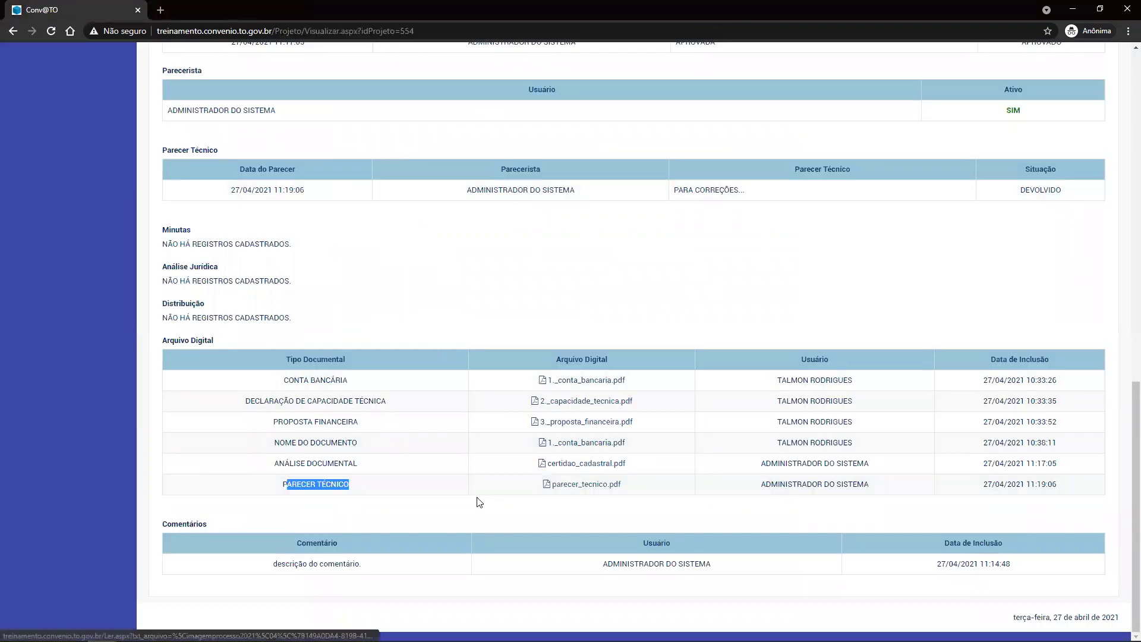
{"action": "scroll", "coordinate": [475, 501], "scroll_direction": "up", "scroll_amount": 6}
{"action": "scroll", "coordinate": [427, 430], "scroll_direction": "up", "scroll_amount": 5}
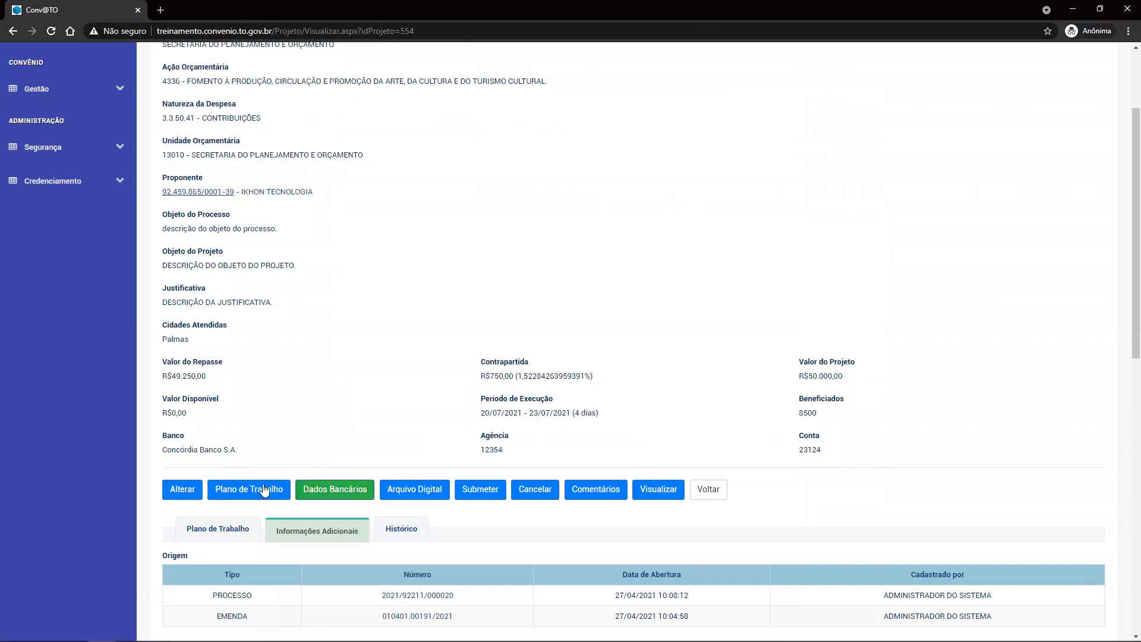
{"action": "left_click", "coordinate": [255, 494]}
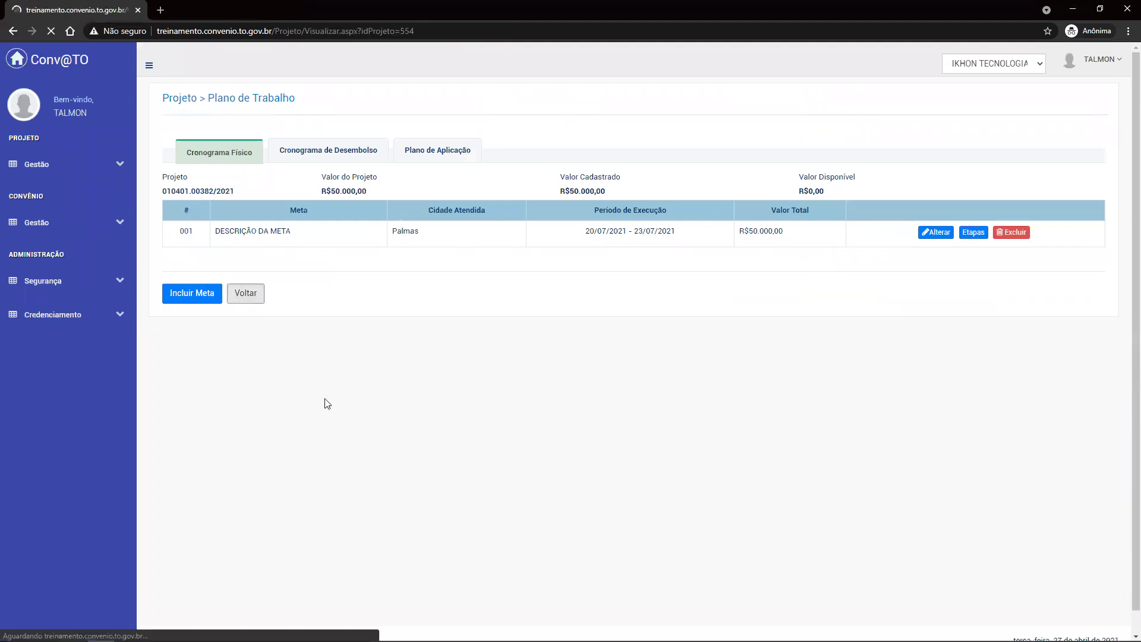
- Browse the Anexos and Requisitos do Projeto tabs of the digital archive, then go back
{"action": "scroll", "coordinate": [327, 410], "scroll_direction": "down", "scroll_amount": 4}
{"action": "left_click", "coordinate": [426, 386]}
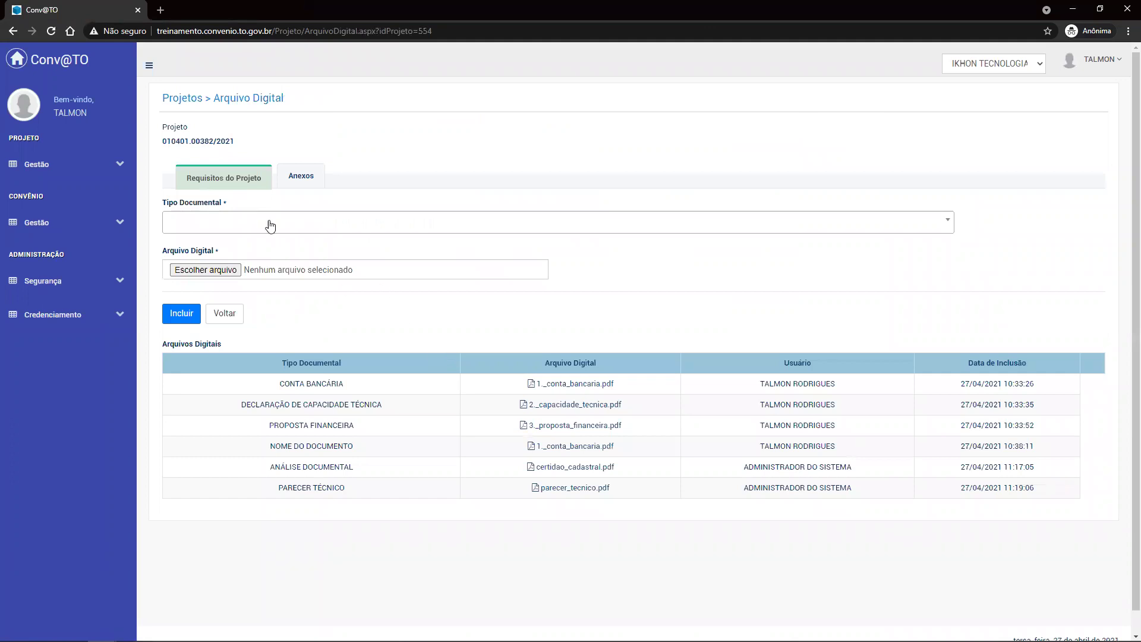
{"action": "left_click", "coordinate": [301, 175]}
{"action": "left_click", "coordinate": [216, 177]}
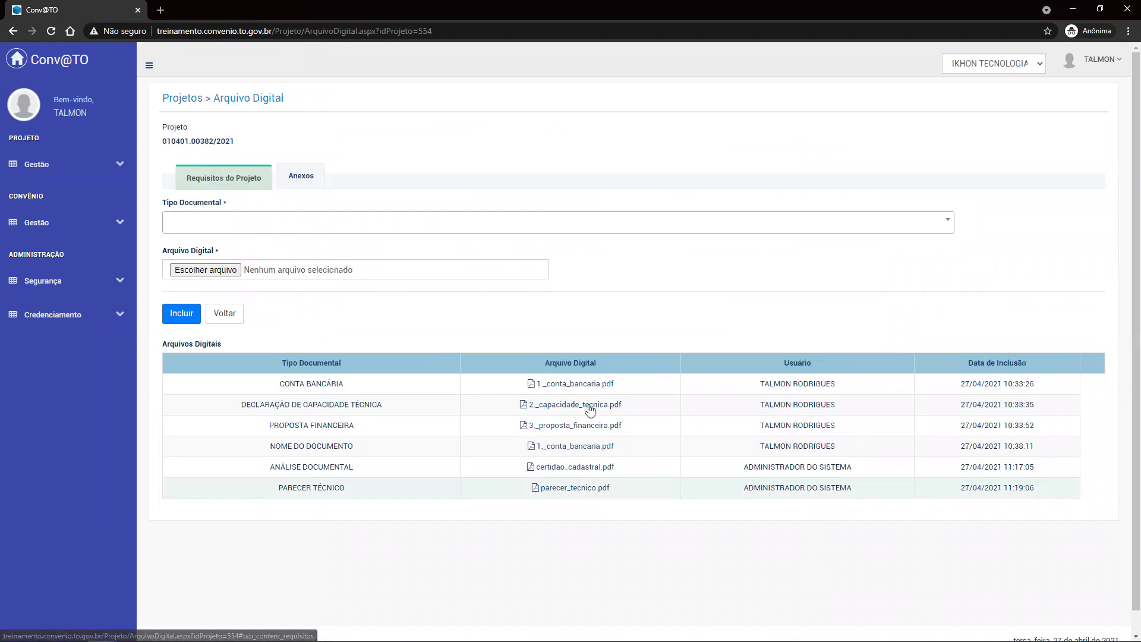
{"action": "left_click_drag", "start_coordinate": [180, 97], "coordinate": [307, 110]}
{"action": "left_click", "coordinate": [305, 112]}
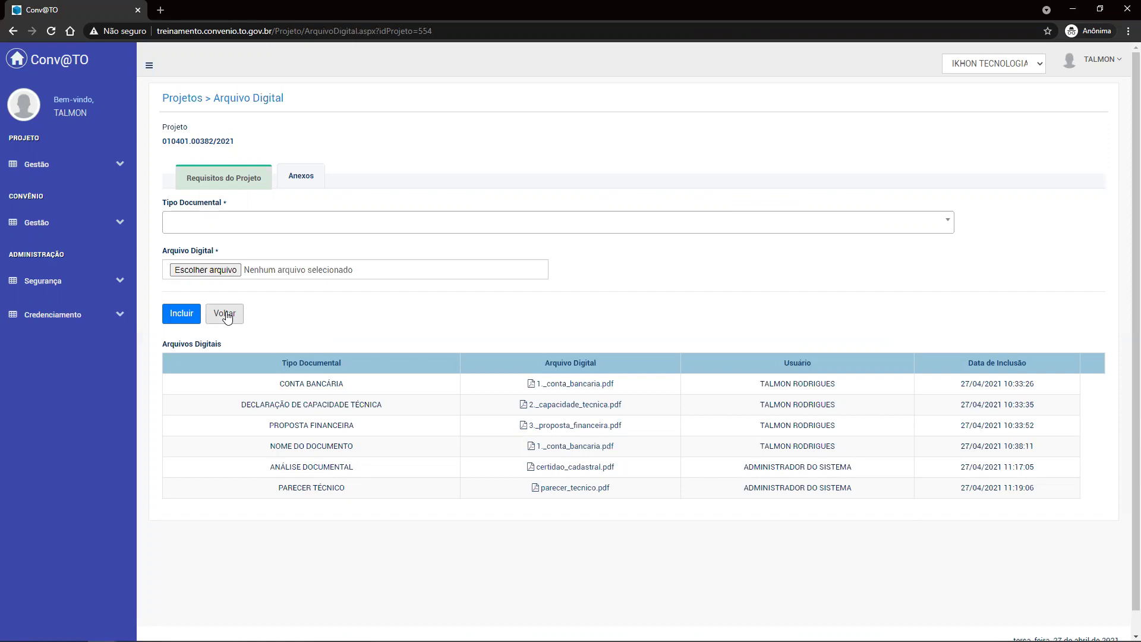
{"action": "left_click", "coordinate": [226, 316]}
{"action": "scroll", "coordinate": [342, 350], "scroll_direction": "down", "scroll_amount": 3}
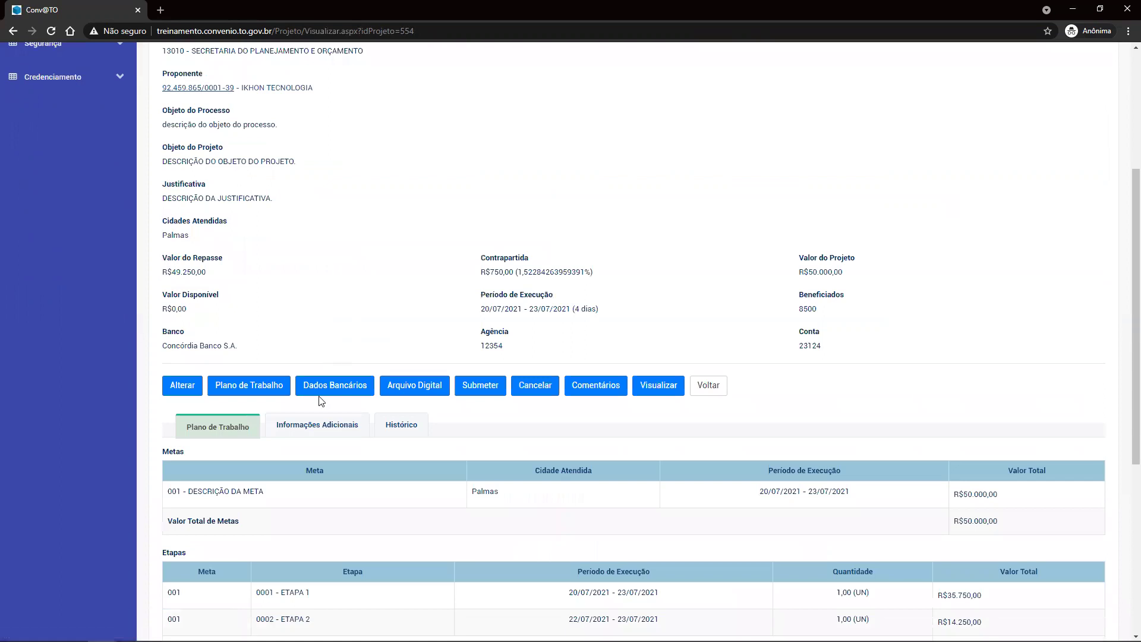
{"action": "left_click_drag", "start_coordinate": [480, 347], "coordinate": [392, 348]}
{"action": "left_click_drag", "start_coordinate": [164, 161], "coordinate": [275, 198]}
{"action": "left_click", "coordinate": [326, 205]}
{"action": "scroll", "coordinate": [268, 199], "scroll_direction": "up", "scroll_amount": 1}
{"action": "left_click_drag", "start_coordinate": [166, 221], "coordinate": [285, 221]}
{"action": "left_click_drag", "start_coordinate": [175, 257], "coordinate": [261, 258]}
{"action": "left_click", "coordinate": [271, 297]}
{"action": "left_click_drag", "start_coordinate": [481, 332], "coordinate": [599, 337]}
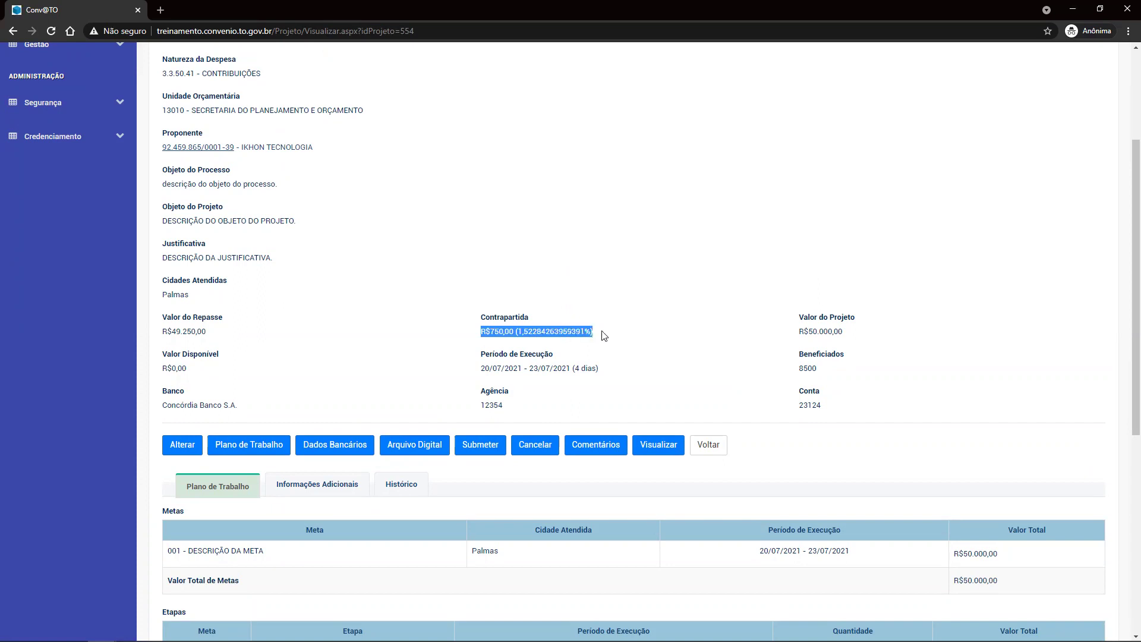
{"action": "left_click", "coordinate": [475, 328]}
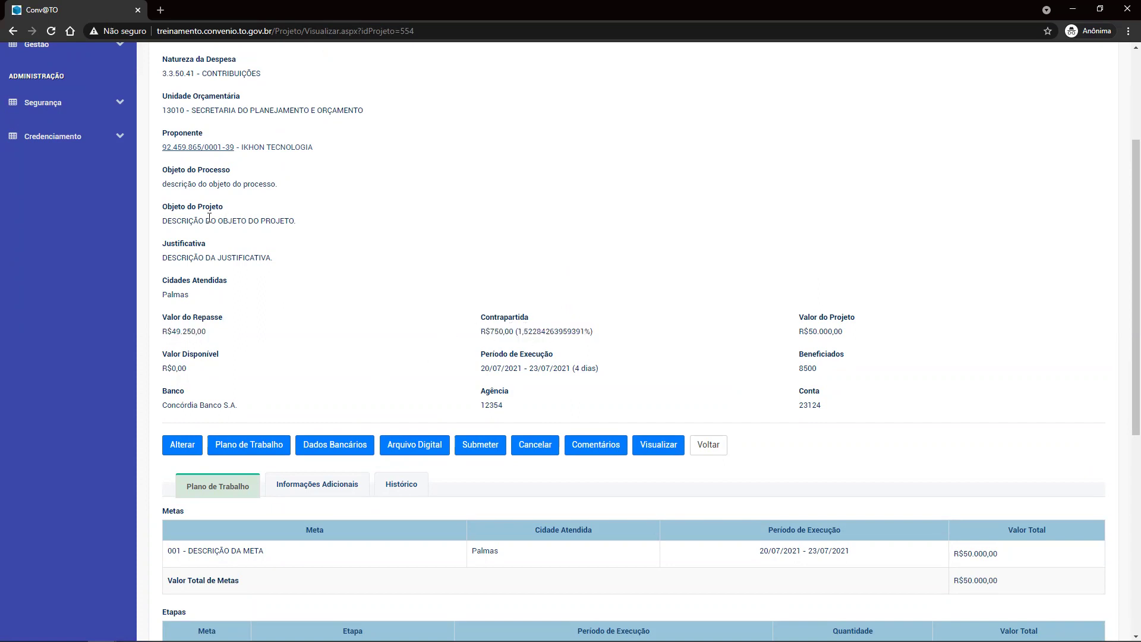
{"action": "left_click", "coordinate": [176, 447]}
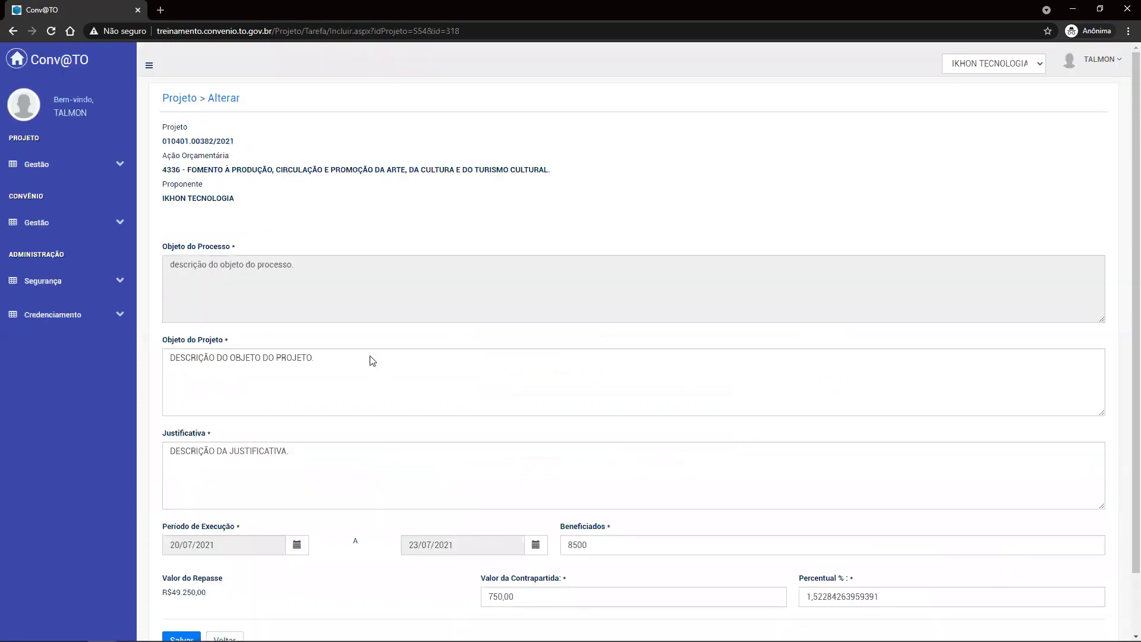
{"action": "scroll", "coordinate": [373, 360], "scroll_direction": "down", "scroll_amount": 2}
{"action": "left_click_drag", "start_coordinate": [185, 290], "coordinate": [351, 356]}
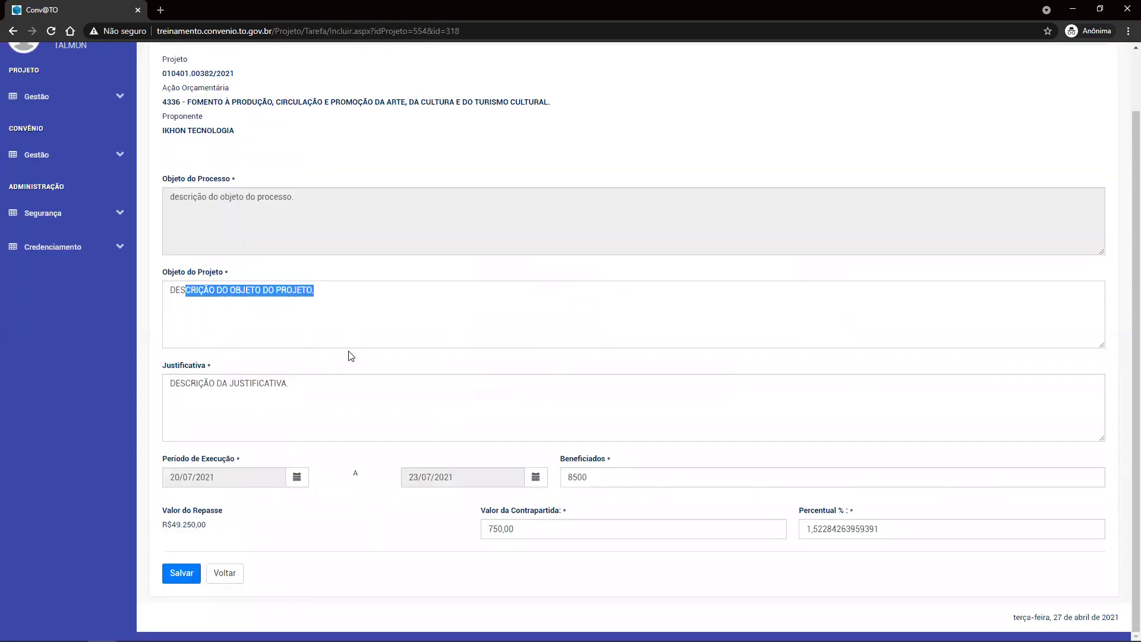
{"action": "left_click", "coordinate": [345, 295]}
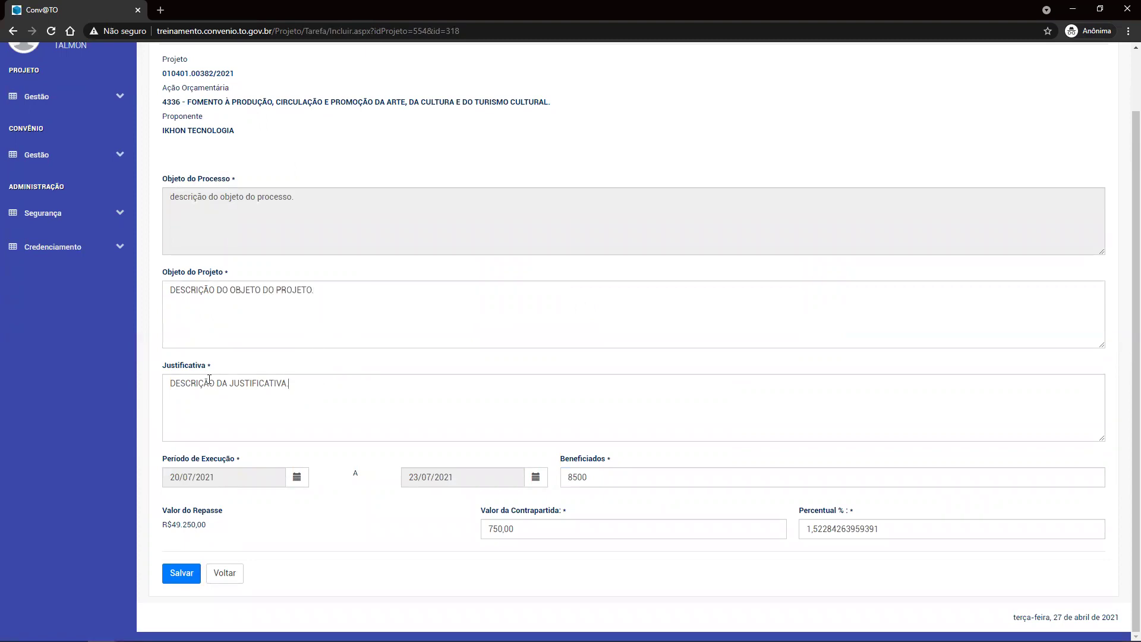
{"action": "left_click_drag", "start_coordinate": [196, 384], "coordinate": [326, 402]}
{"action": "left_click", "coordinate": [326, 402]}
{"action": "key", "text": "ctrl+a"}
{"action": "left_click", "coordinate": [521, 529]}
{"action": "double_click", "coordinate": [540, 529]}
{"action": "left_click", "coordinate": [524, 529]}
{"action": "double_click", "coordinate": [480, 530]}
{"action": "left_click", "coordinate": [437, 550]}
{"action": "left_click", "coordinate": [224, 573]}
{"action": "scroll", "coordinate": [297, 415], "scroll_direction": "down", "scroll_amount": 4}
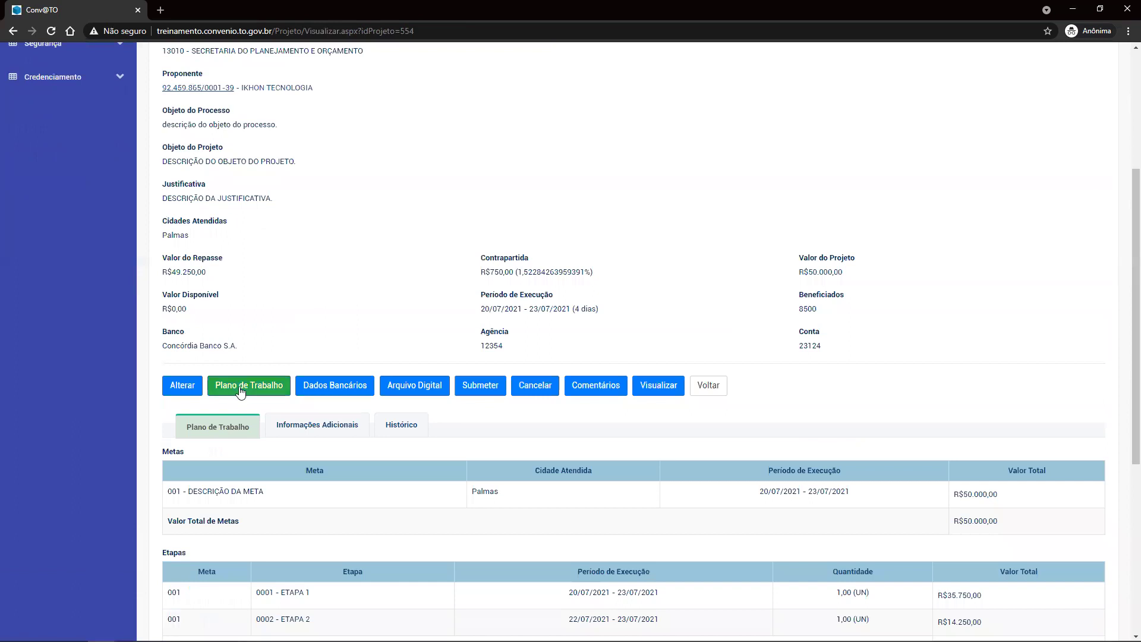
- Check the work plan's ETAPA 1 details showing the R$750,00 counterpart amount
{"action": "left_click", "coordinate": [245, 389]}
{"action": "double_click", "coordinate": [498, 272]}
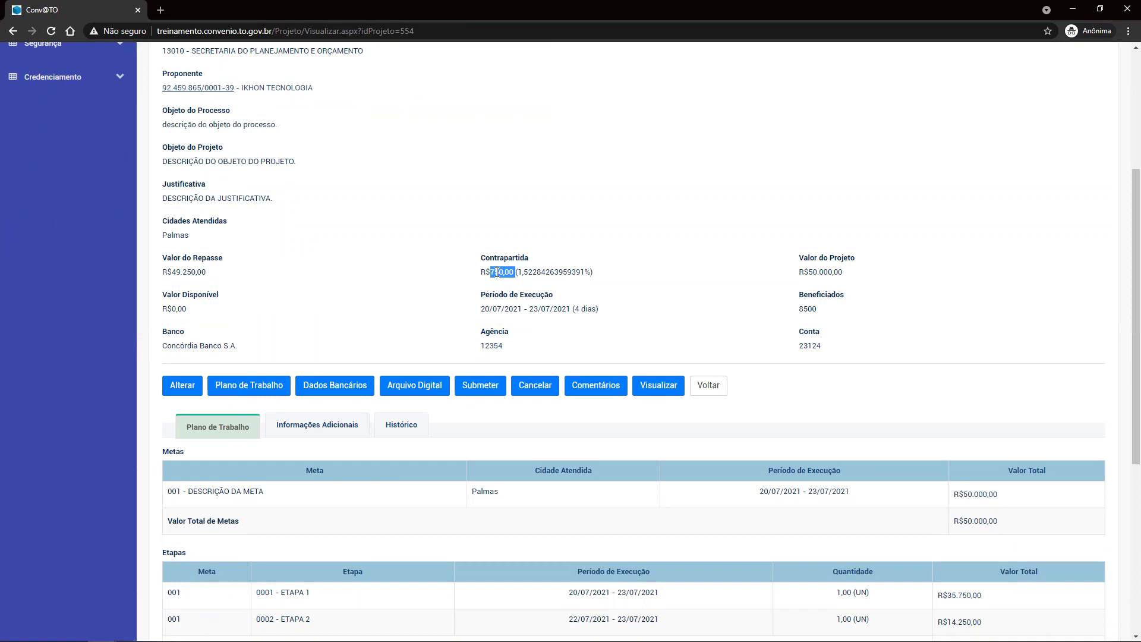
{"action": "left_click", "coordinate": [250, 385]}
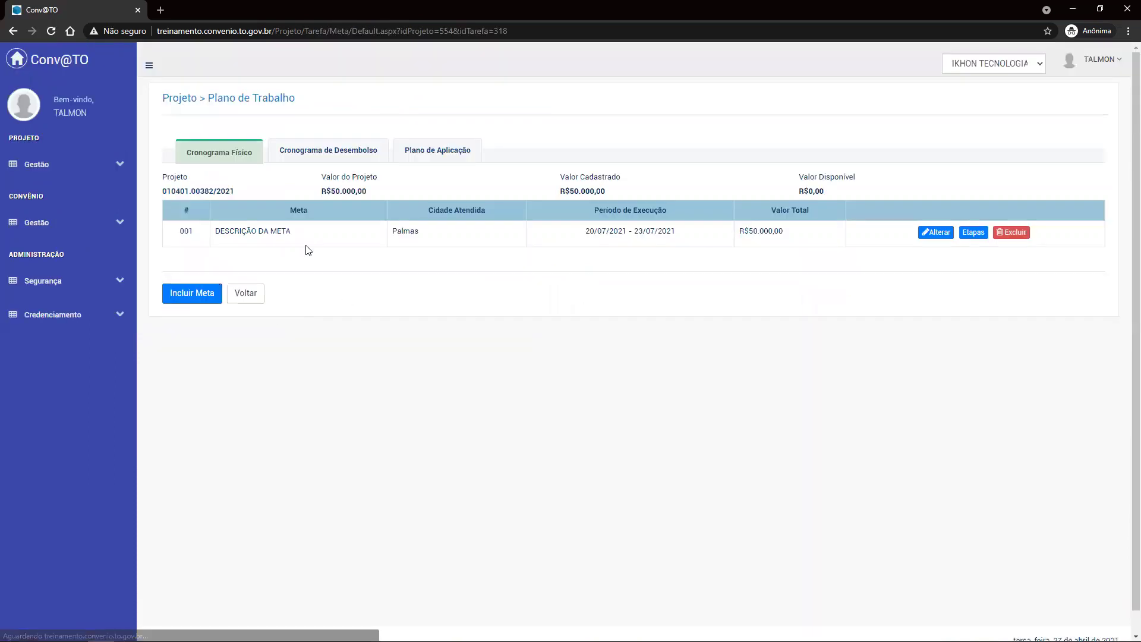
{"action": "left_click", "coordinate": [970, 237]}
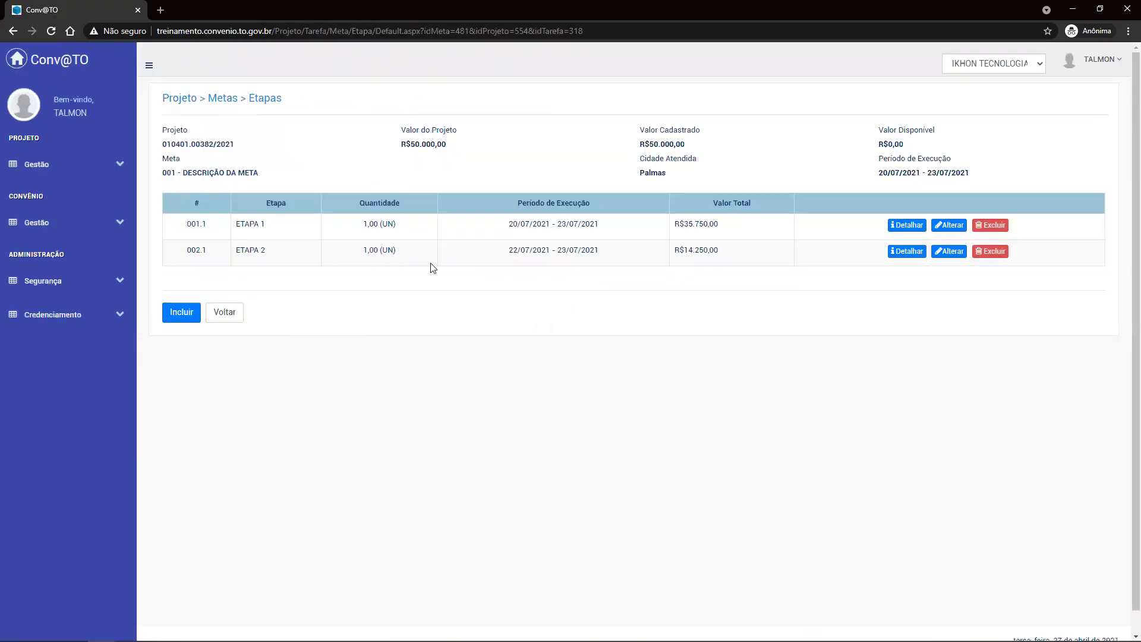
{"action": "left_click", "coordinate": [906, 225]}
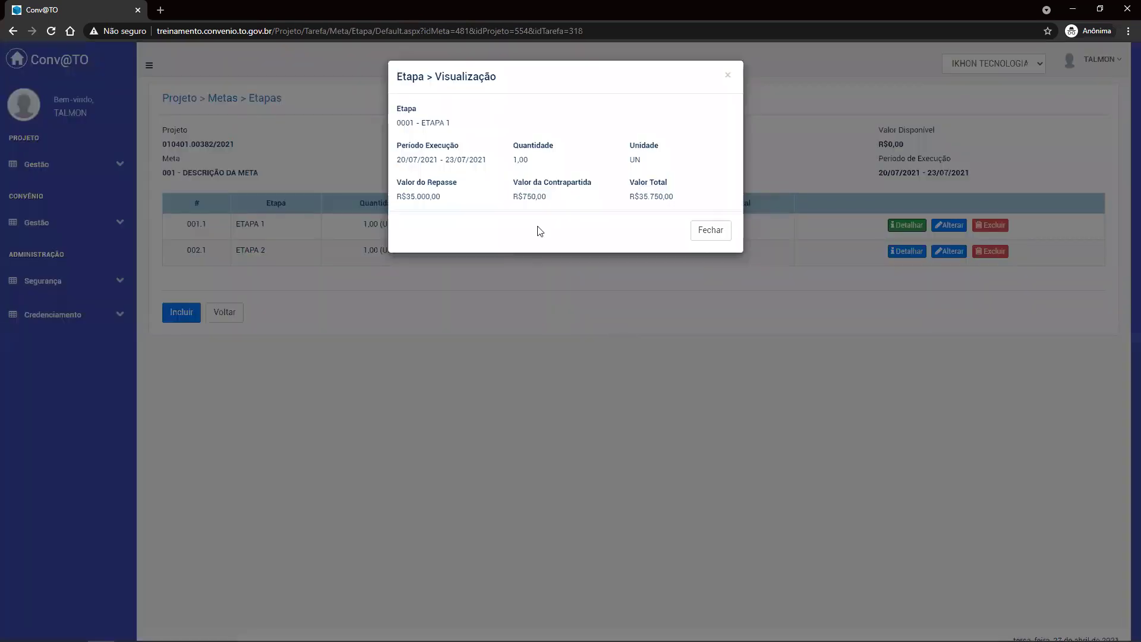
{"action": "double_click", "coordinate": [561, 197]}
{"action": "left_click_drag", "start_coordinate": [562, 198], "coordinate": [522, 198]}
{"action": "left_click", "coordinate": [709, 231]}
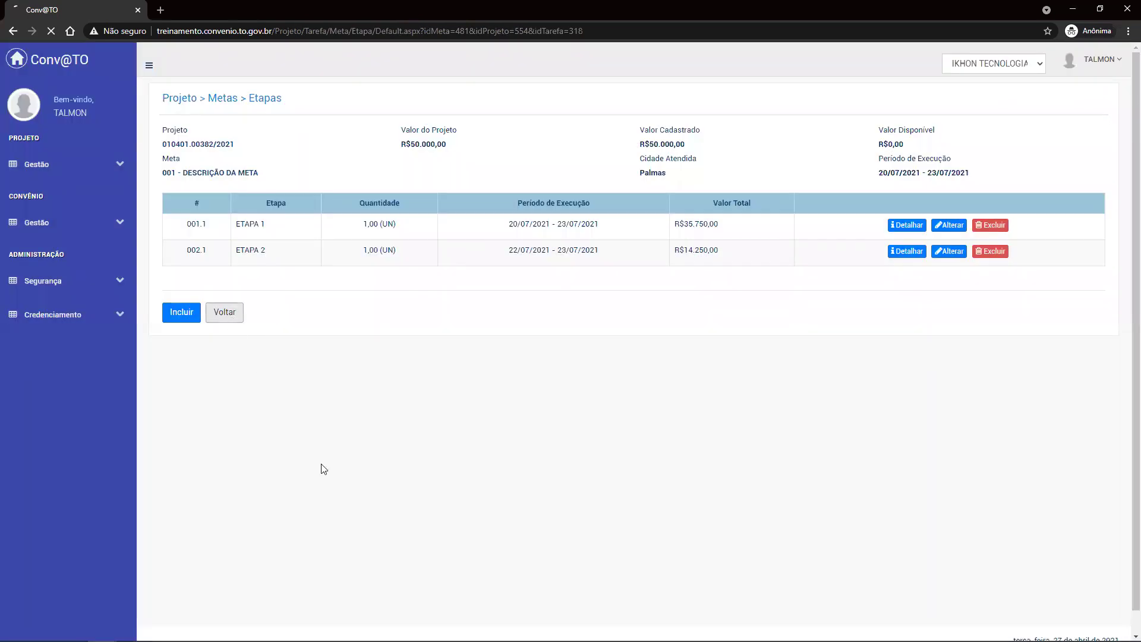
- Return to the project overview and open its submission analysis
{"action": "left_click", "coordinate": [246, 295]}
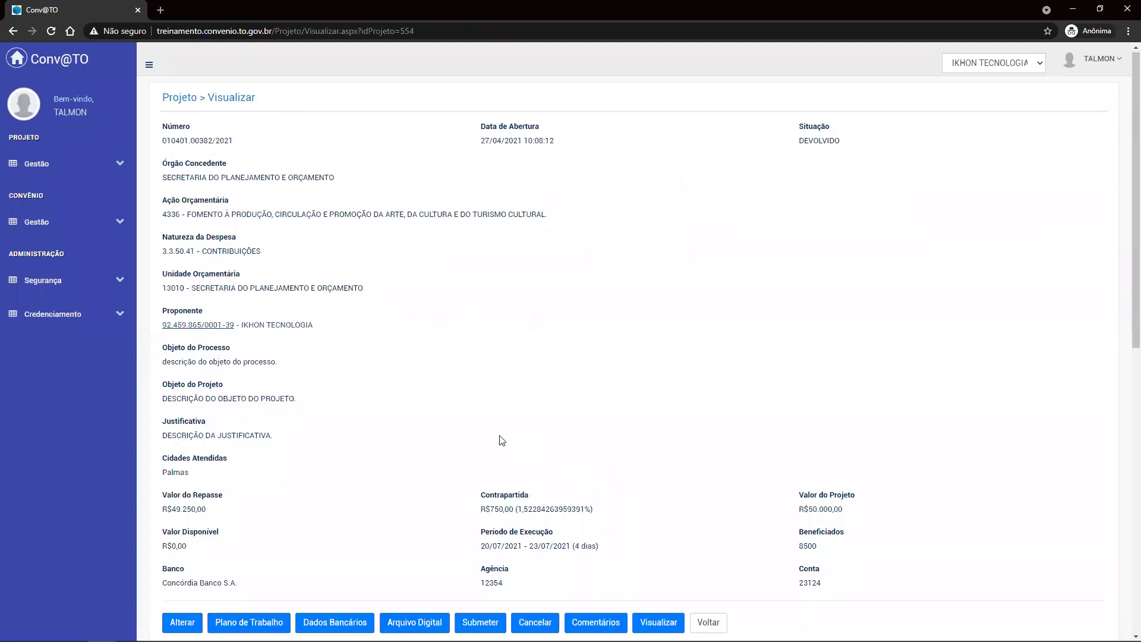
{"action": "scroll", "coordinate": [499, 440], "scroll_direction": "down", "scroll_amount": 3}
{"action": "left_click", "coordinate": [464, 446]}
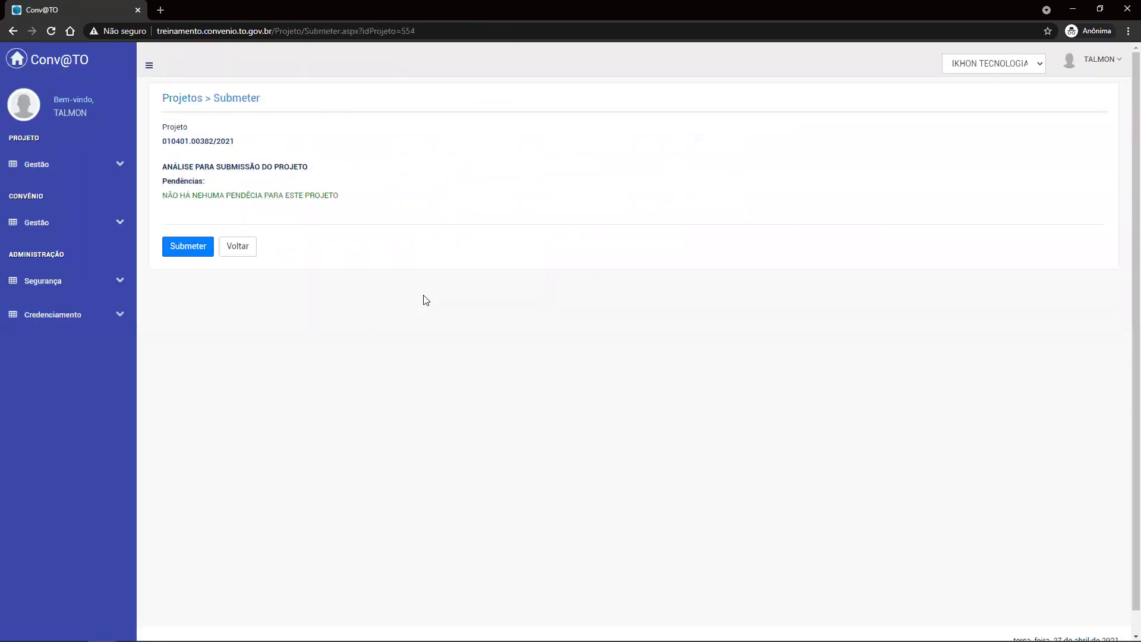
- Submit project 010401.00382/2021, return to its page, and minimize the browser to show Notion
{"action": "left_click", "coordinate": [172, 247]}
{"action": "left_click", "coordinate": [237, 246]}
{"action": "scroll", "coordinate": [327, 386], "scroll_direction": "down", "scroll_amount": 2}
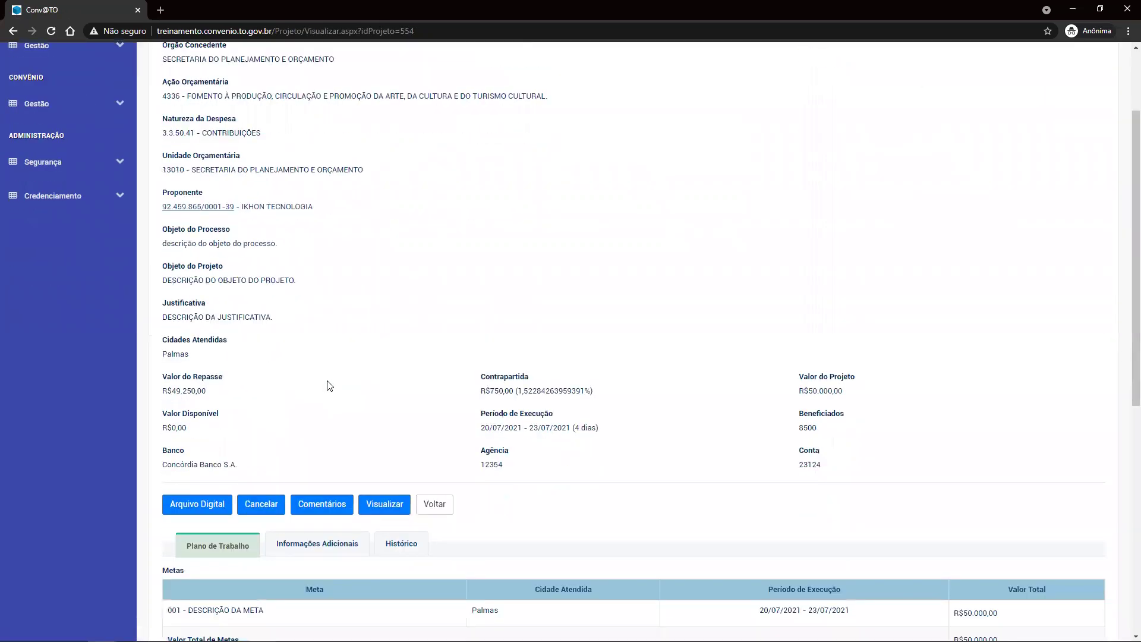
{"action": "left_click", "coordinate": [1073, 9]}
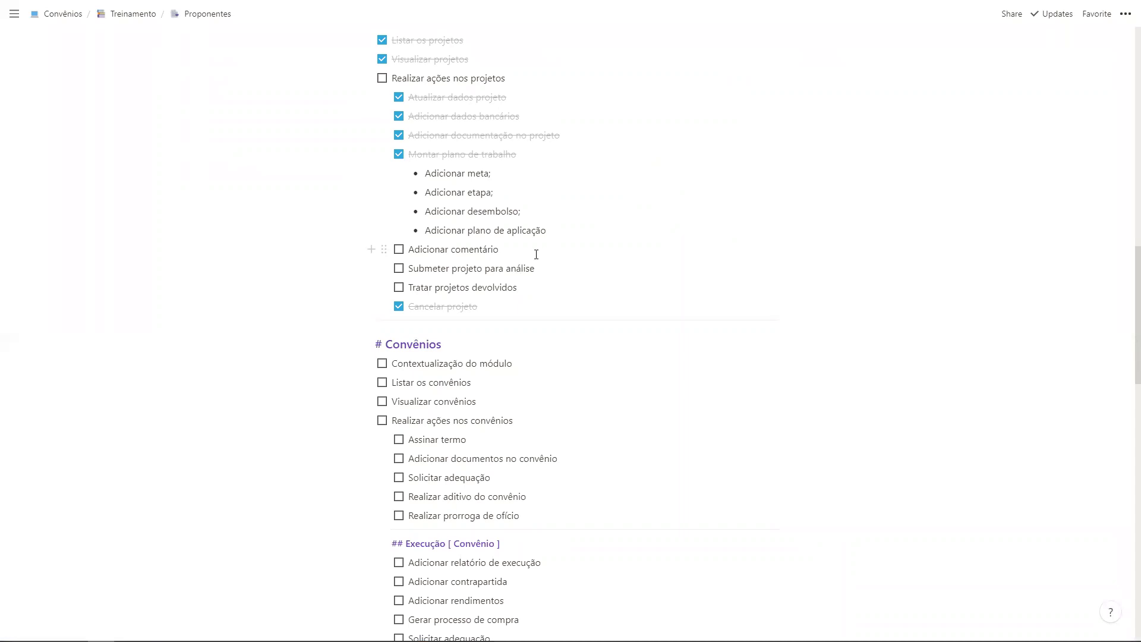
- Tick 'Adicionar comentário' and 'Submeter projeto para análise' in the Notion checklist
{"action": "left_click", "coordinate": [398, 249]}
{"action": "left_click", "coordinate": [398, 268]}
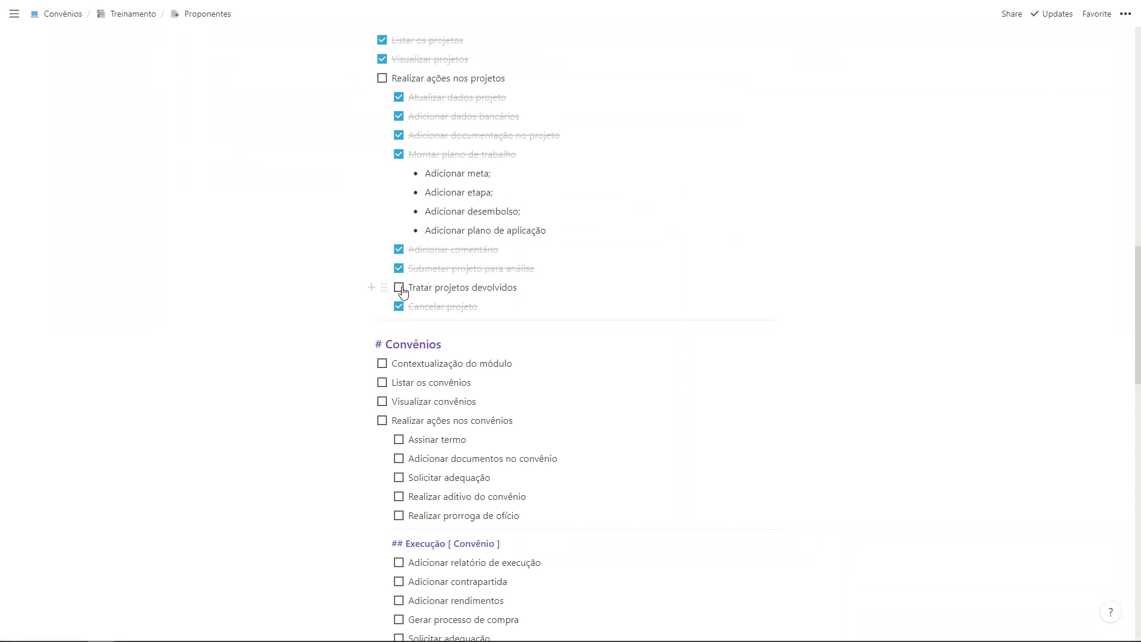
{"action": "left_click_drag", "start_coordinate": [426, 287], "coordinate": [512, 268]}
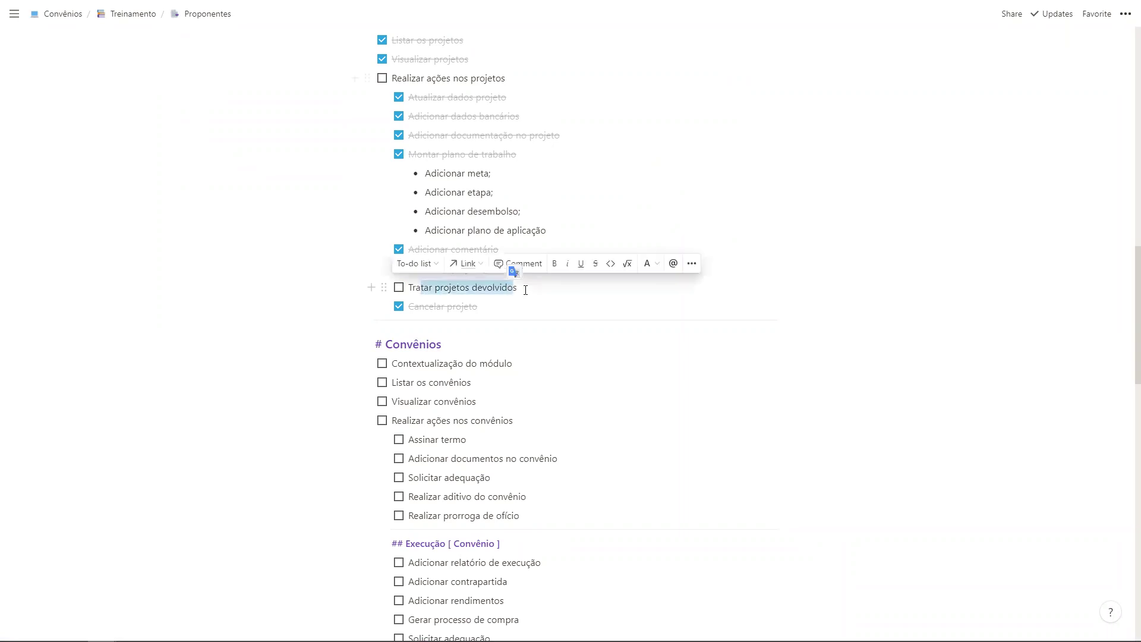
{"action": "key", "text": "Right"}
{"action": "left_click_drag", "start_coordinate": [411, 289], "coordinate": [531, 274]}
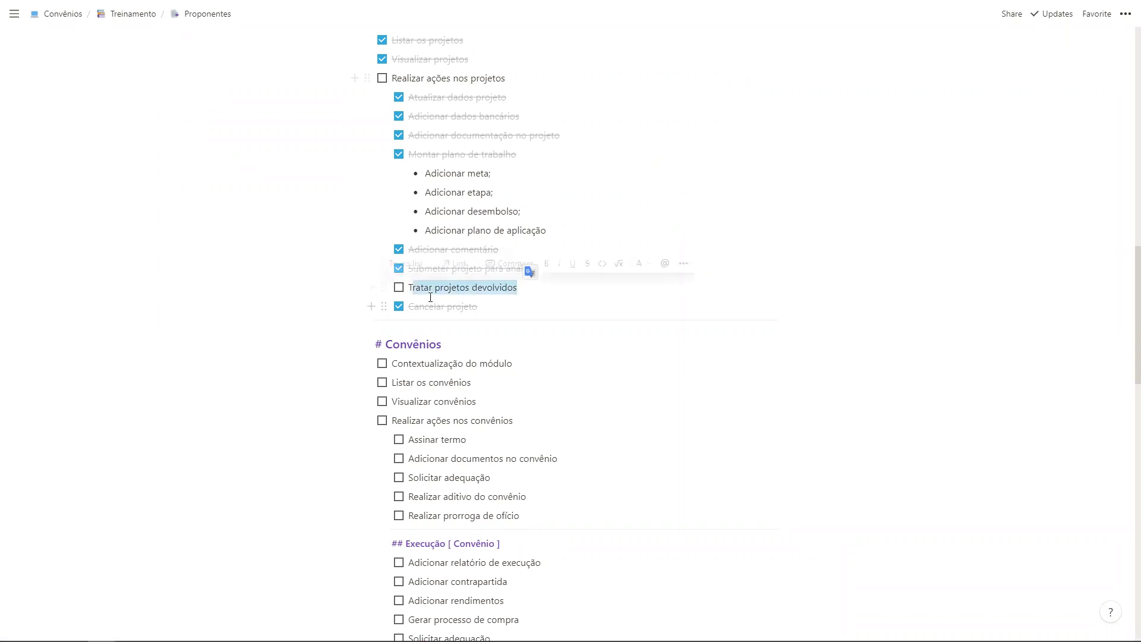
{"action": "left_click_drag", "start_coordinate": [409, 287], "coordinate": [517, 288]}
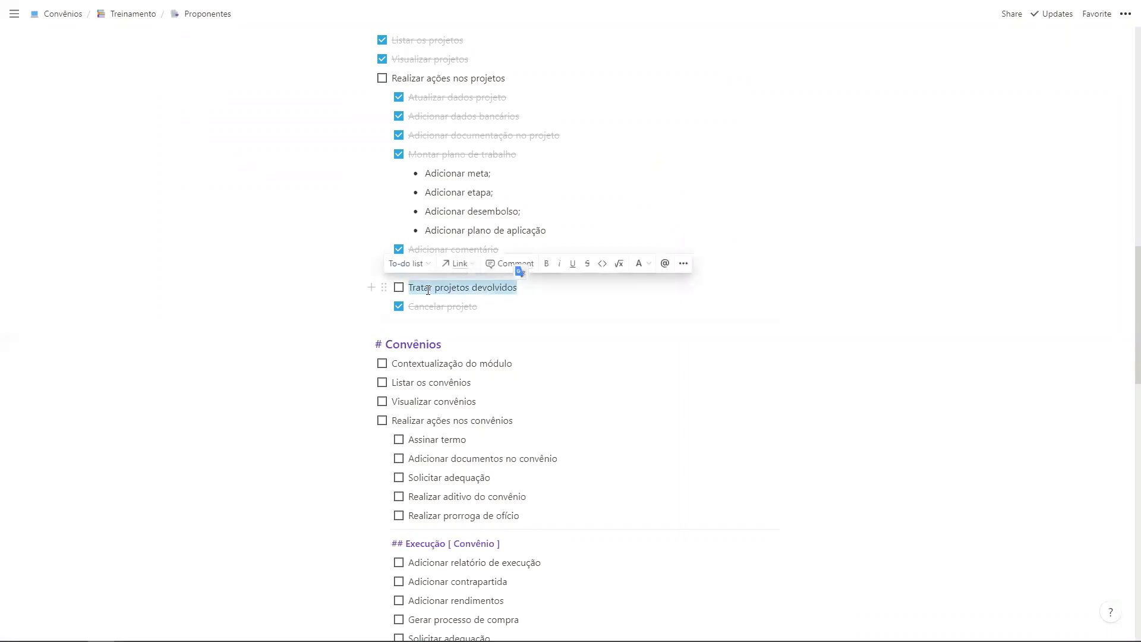
- Return to Conv@TO and show the project's Informações Adicionais
{"action": "key", "text": "alt+Tab"}
{"action": "scroll", "coordinate": [357, 327], "scroll_direction": "down", "scroll_amount": 2}
{"action": "left_click", "coordinate": [309, 258]}
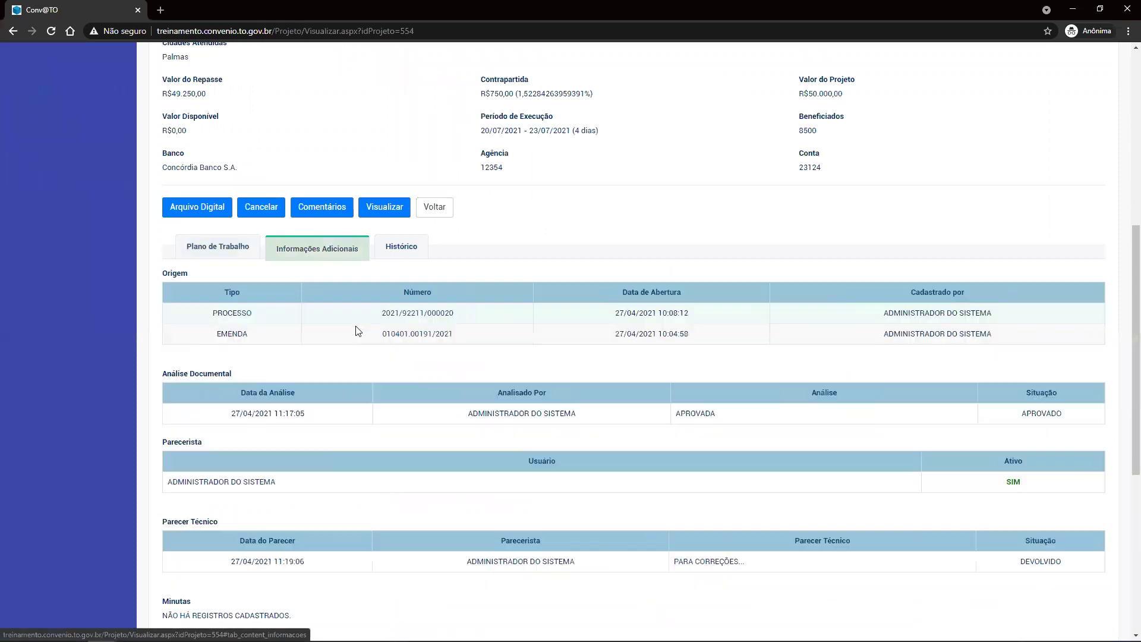
- Review the analysis history: APROVADA document analysis and PARA CORREÇÕES technical opinion
{"action": "scroll", "coordinate": [356, 314], "scroll_direction": "down", "scroll_amount": 2}
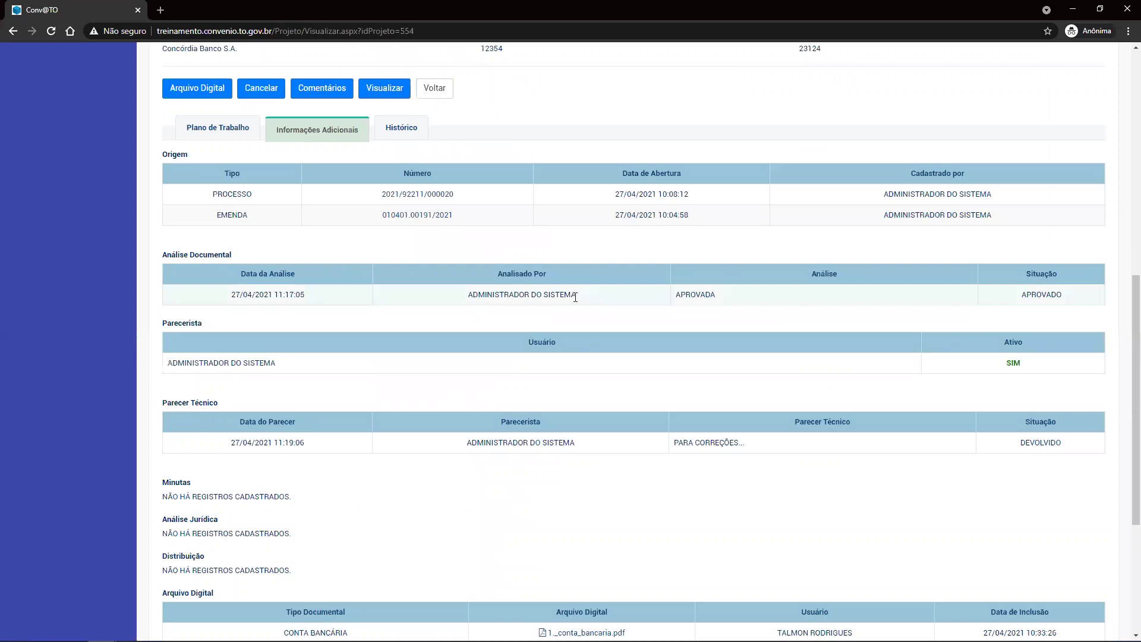
{"action": "scroll", "coordinate": [683, 301], "scroll_direction": "up", "scroll_amount": 9}
{"action": "left_click_drag", "start_coordinate": [804, 144], "coordinate": [866, 150]}
{"action": "scroll", "coordinate": [800, 283], "scroll_direction": "down", "scroll_amount": 10}
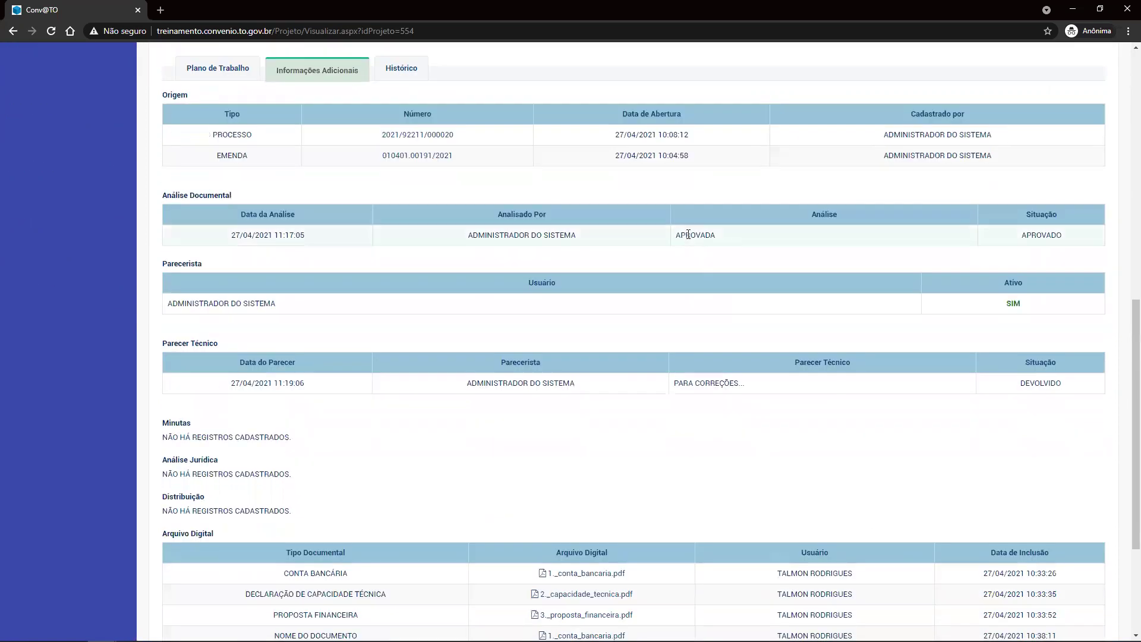
{"action": "double_click", "coordinate": [688, 234]}
{"action": "left_click_drag", "start_coordinate": [678, 387], "coordinate": [786, 389]}
{"action": "left_click", "coordinate": [719, 422]}
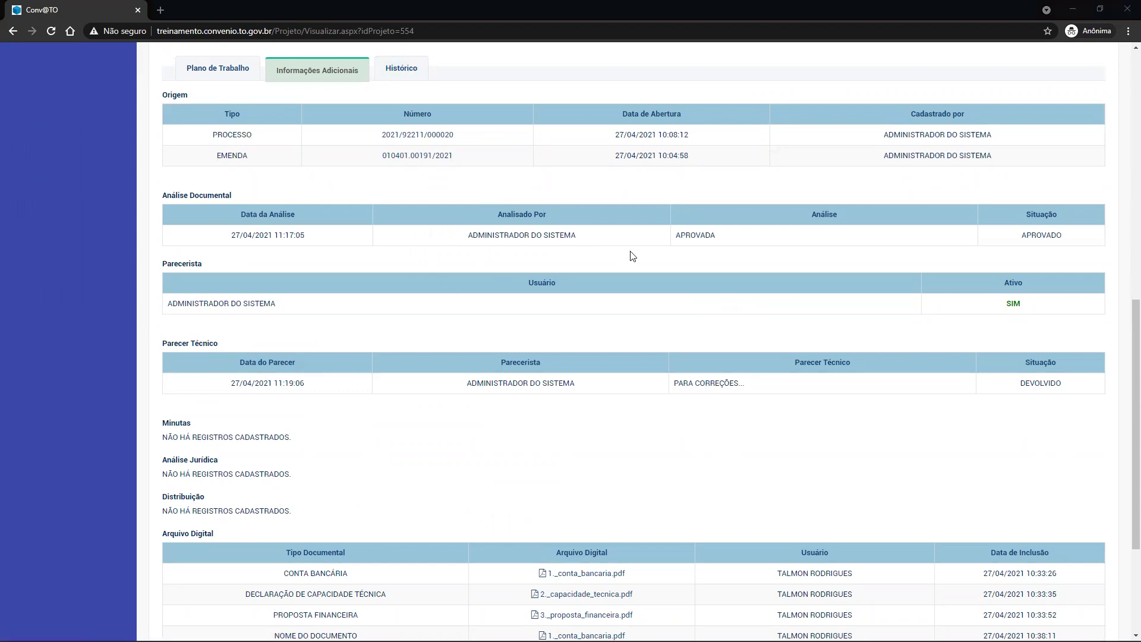
- Tick 'Tratar projetos devolvidos' in Notion and return to the administrator's project page
{"action": "key", "text": "alt+Tab"}
{"action": "left_click", "coordinate": [398, 287]}
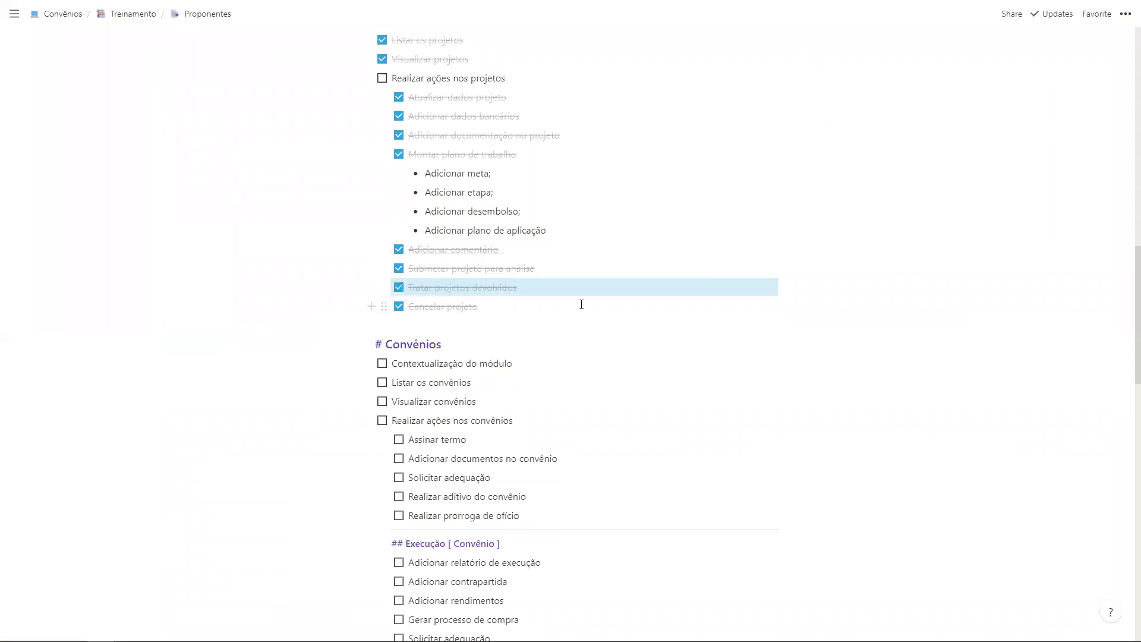
{"action": "key", "text": "alt+Tab"}
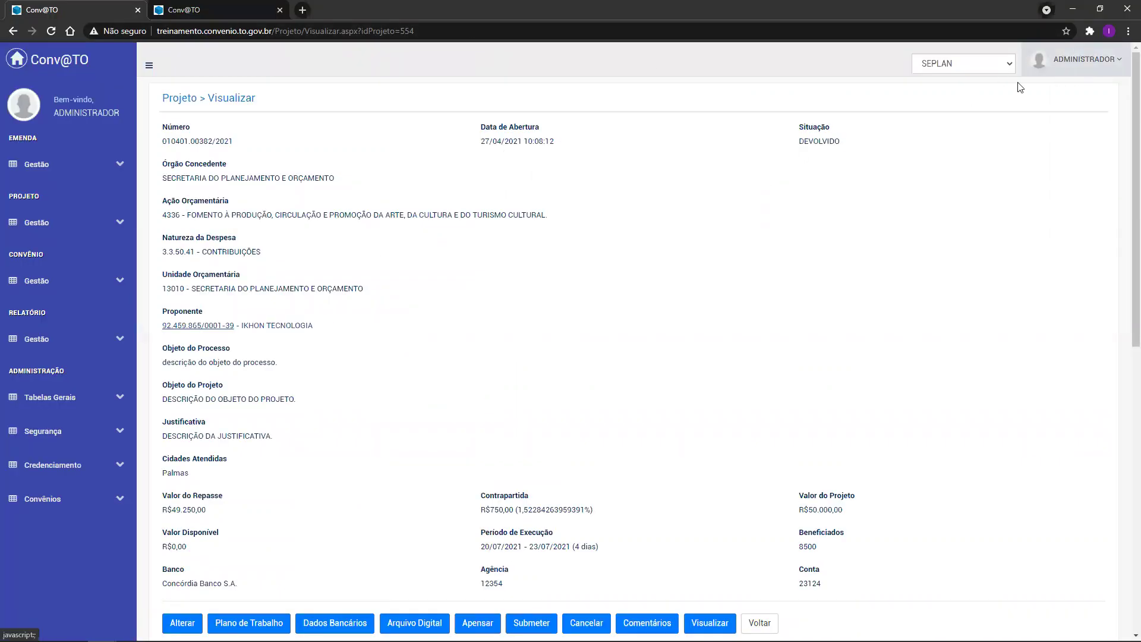
- Reload the administrator's project page to refresh its status
{"action": "left_click", "coordinate": [393, 31]}
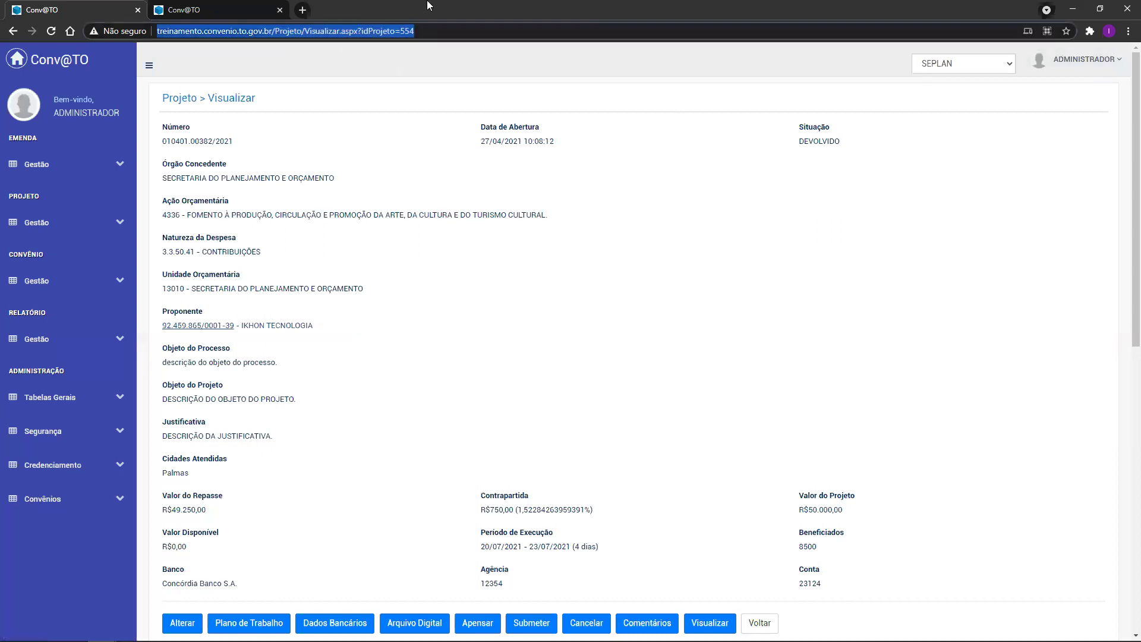
{"action": "key", "text": "Return"}
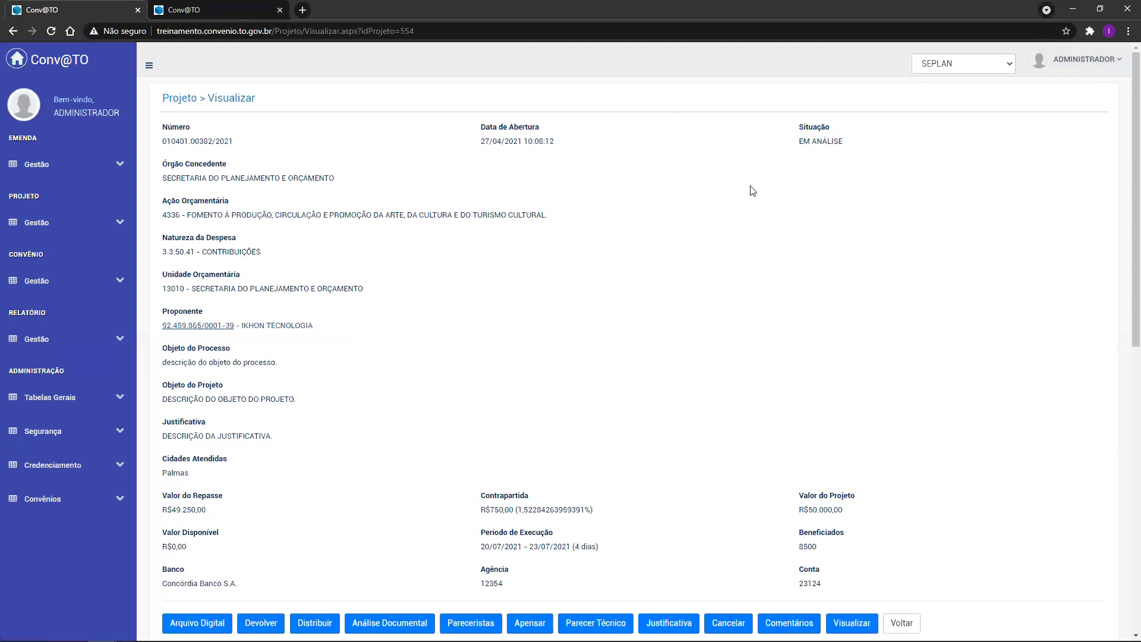
{"action": "left_click_drag", "start_coordinate": [798, 143], "coordinate": [861, 142]}
{"action": "left_click", "coordinate": [596, 317]}
{"action": "scroll", "coordinate": [367, 331], "scroll_direction": "down", "scroll_amount": 5}
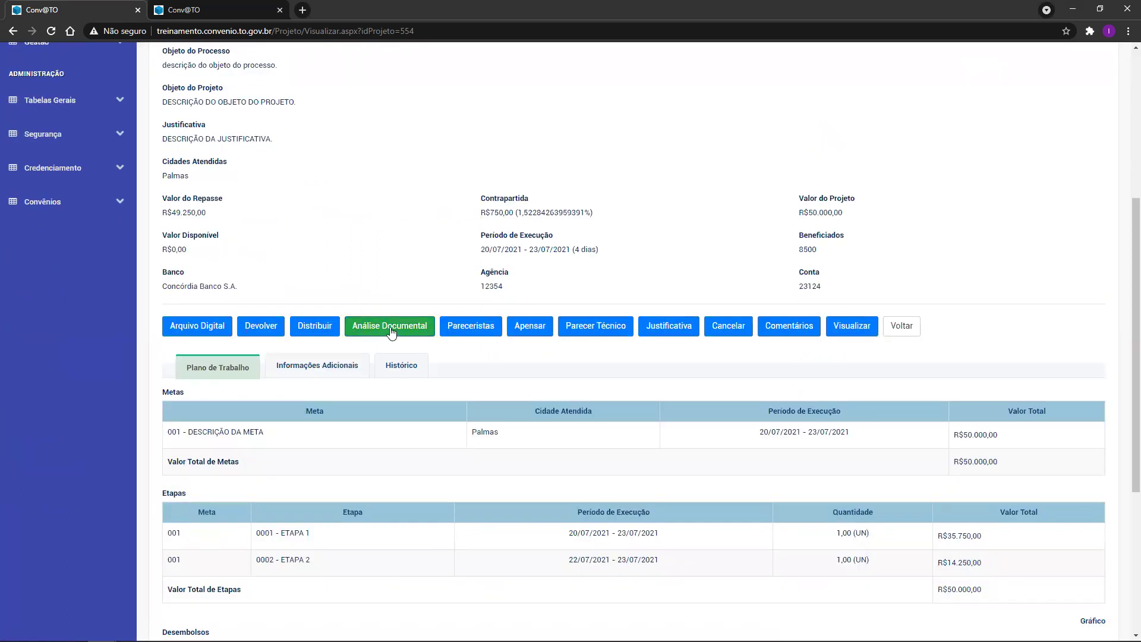
- Save a technical opinion 'aprovado' with status APROVADO and parecer_tecnico2.pdf attached
{"action": "left_click", "coordinate": [583, 330]}
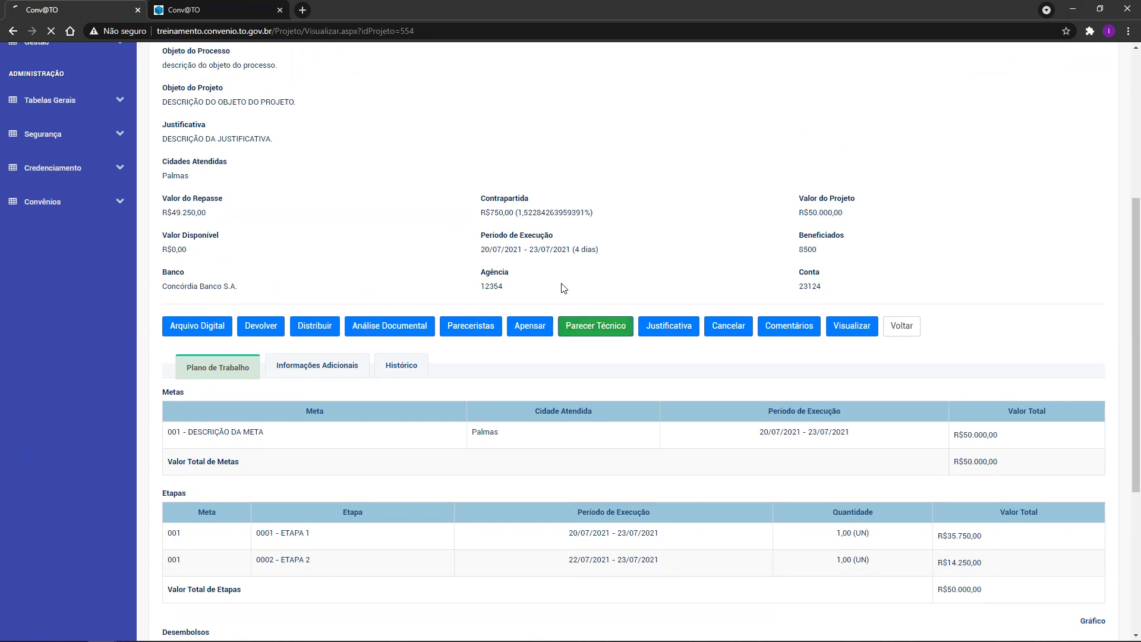
{"action": "type", "text": "aprovado"}
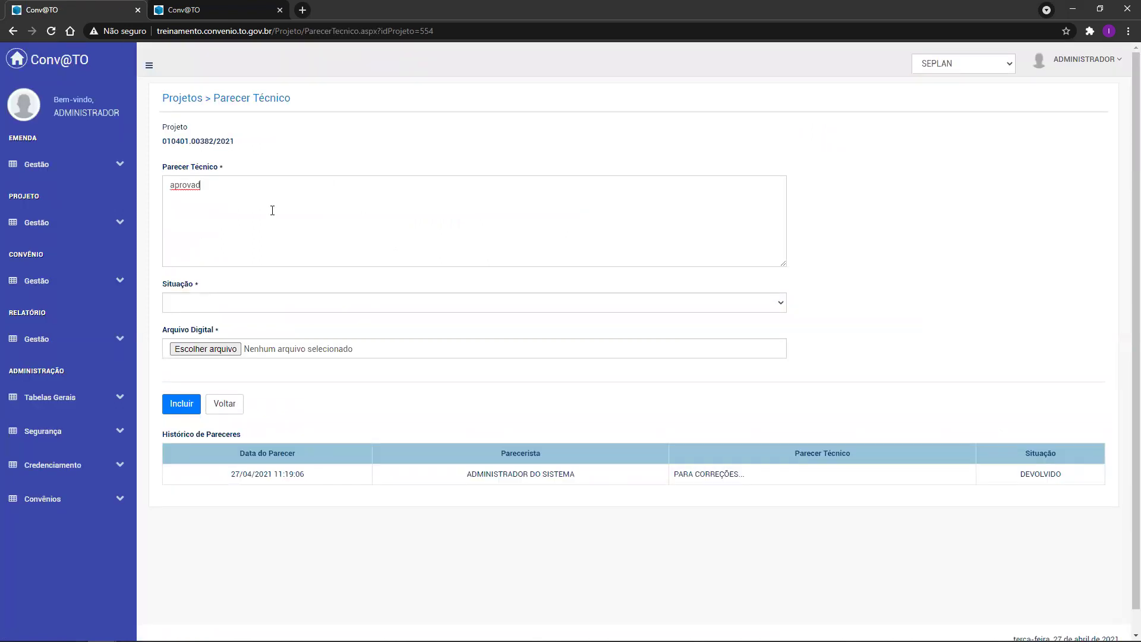
{"action": "key", "text": "Tab"}
{"action": "key", "text": "Down"}
{"action": "left_click", "coordinate": [214, 350]}
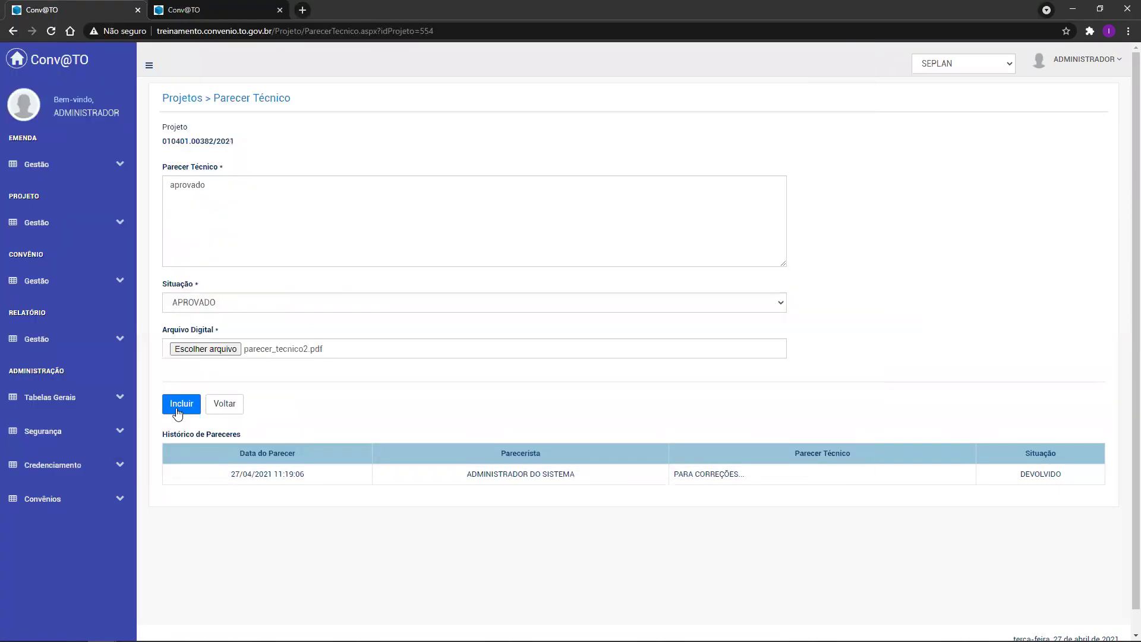
{"action": "left_click", "coordinate": [182, 403]}
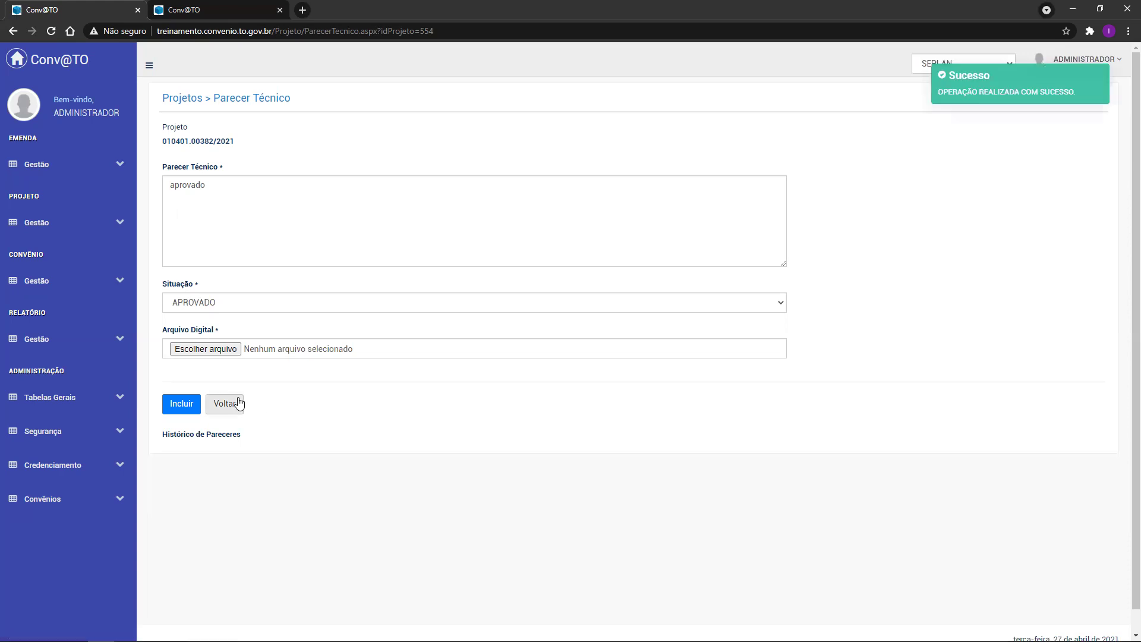
{"action": "scroll", "coordinate": [439, 404], "scroll_direction": "down", "scroll_amount": 3}
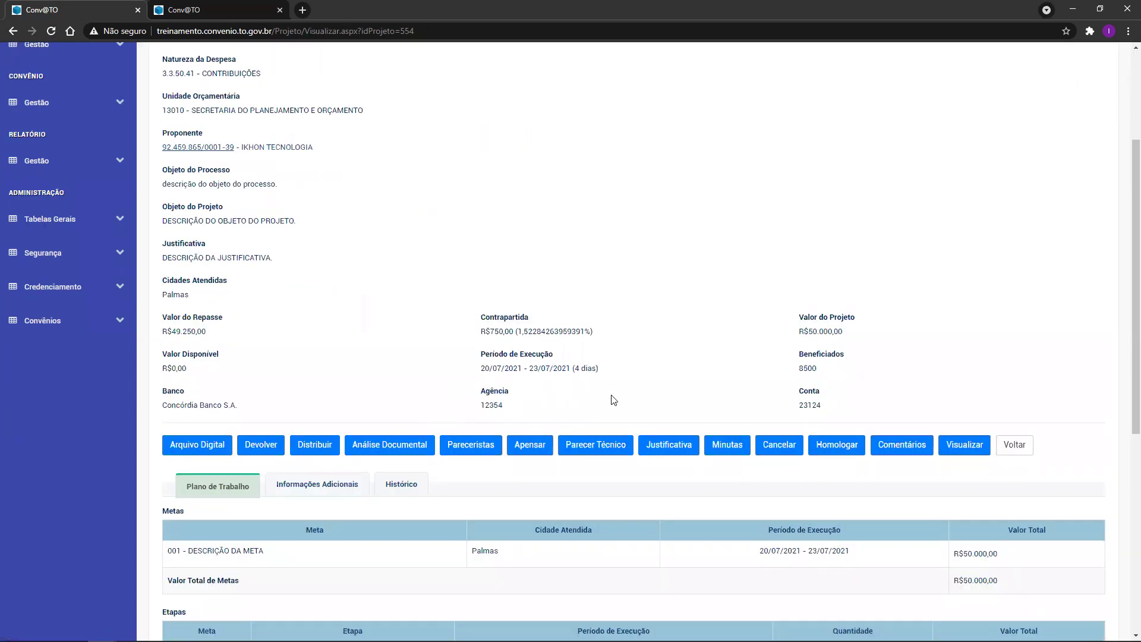
{"action": "left_click", "coordinate": [658, 449]}
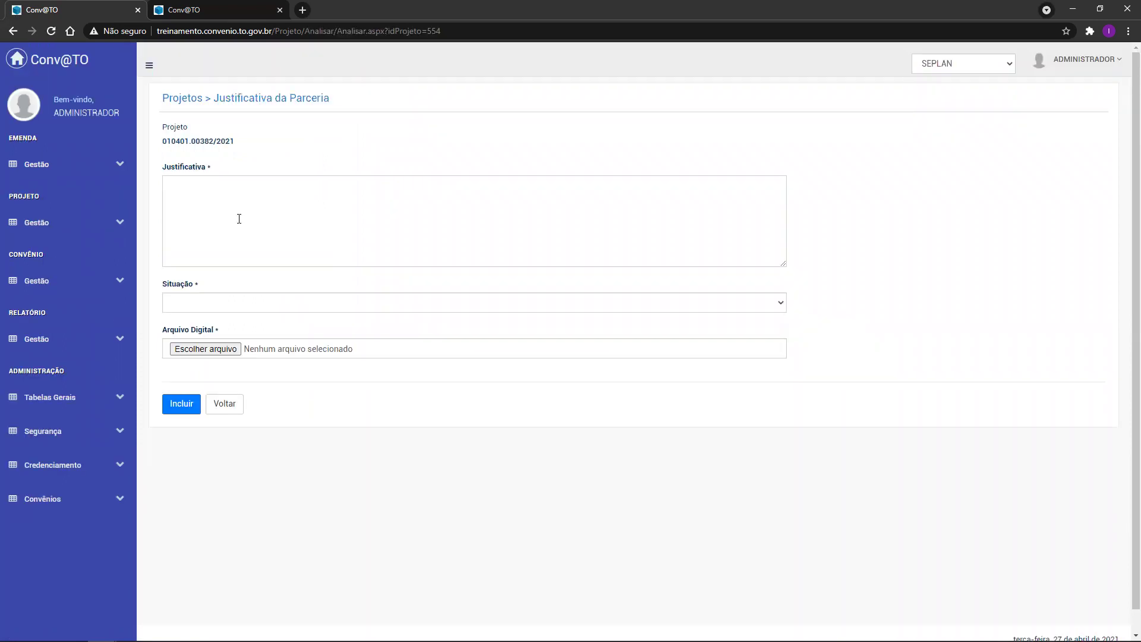
- Save the justification 'aprovado' with status APROVADO and justificativa.pdf attached
{"action": "type", "text": "aprovado"}
{"action": "key", "text": "Tab"}
{"action": "key", "text": "Down"}
{"action": "key", "text": "Tab"}
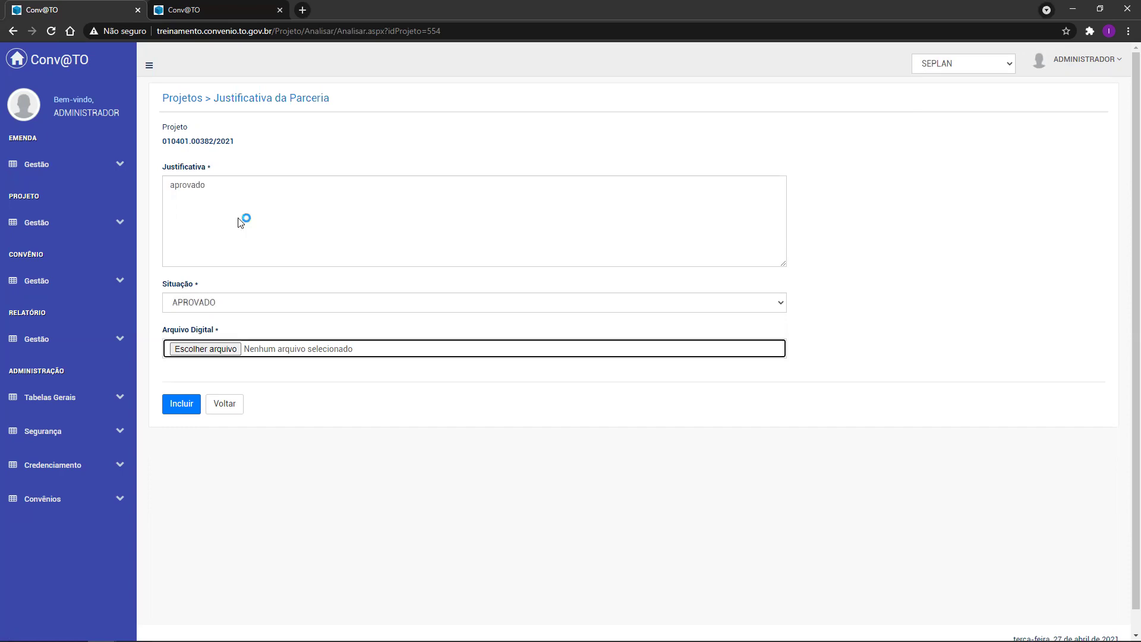
{"action": "key", "text": "space"}
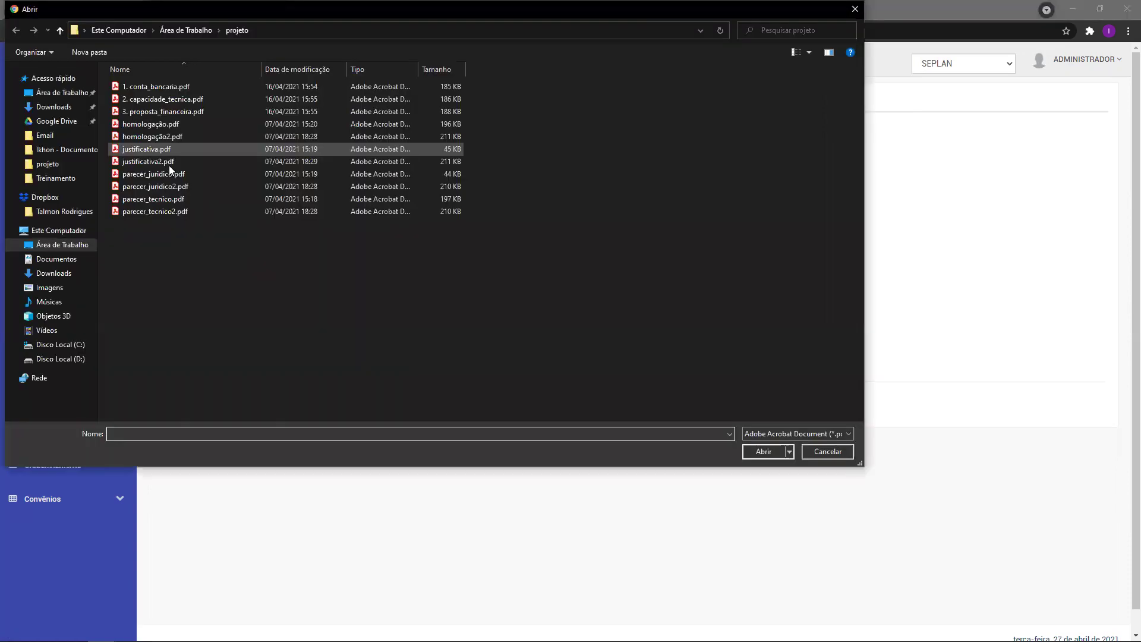
{"action": "left_click", "coordinate": [157, 151]}
{"action": "key", "text": "Return"}
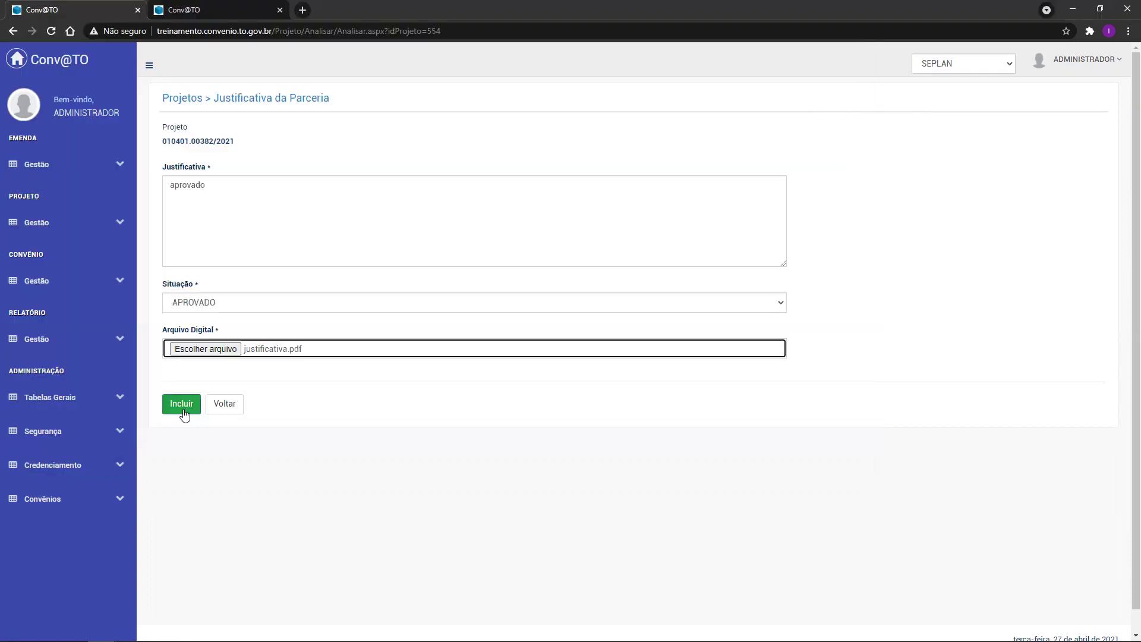
{"action": "left_click", "coordinate": [183, 410]}
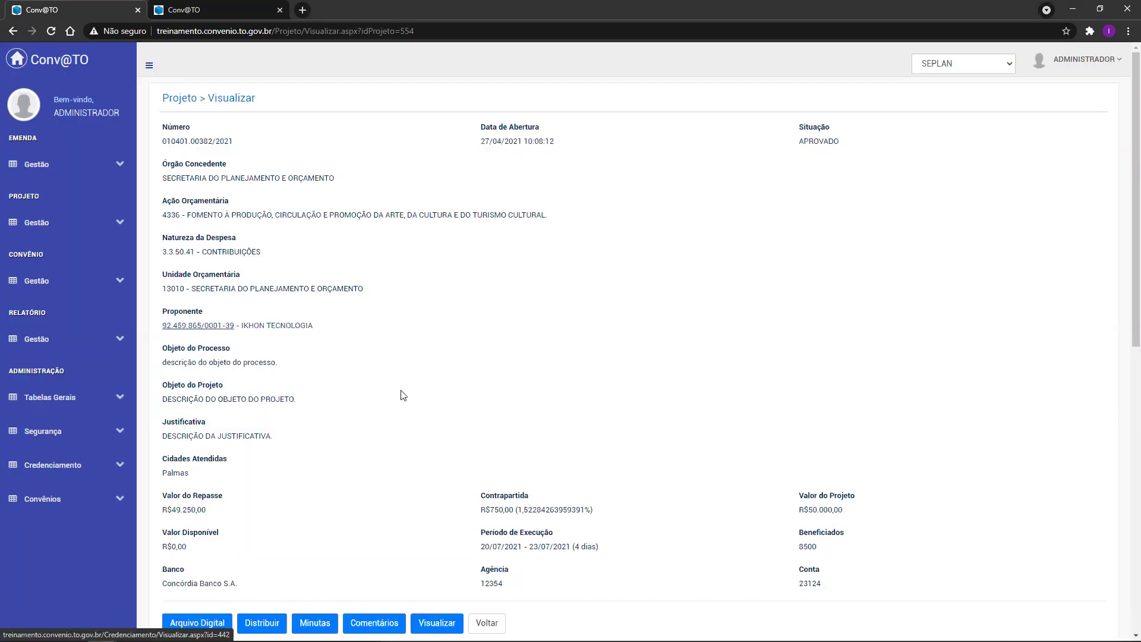
- Check the Histórico tab showing the latest APROVADO status and dispatch note
{"action": "scroll", "coordinate": [334, 377], "scroll_direction": "down", "scroll_amount": 4}
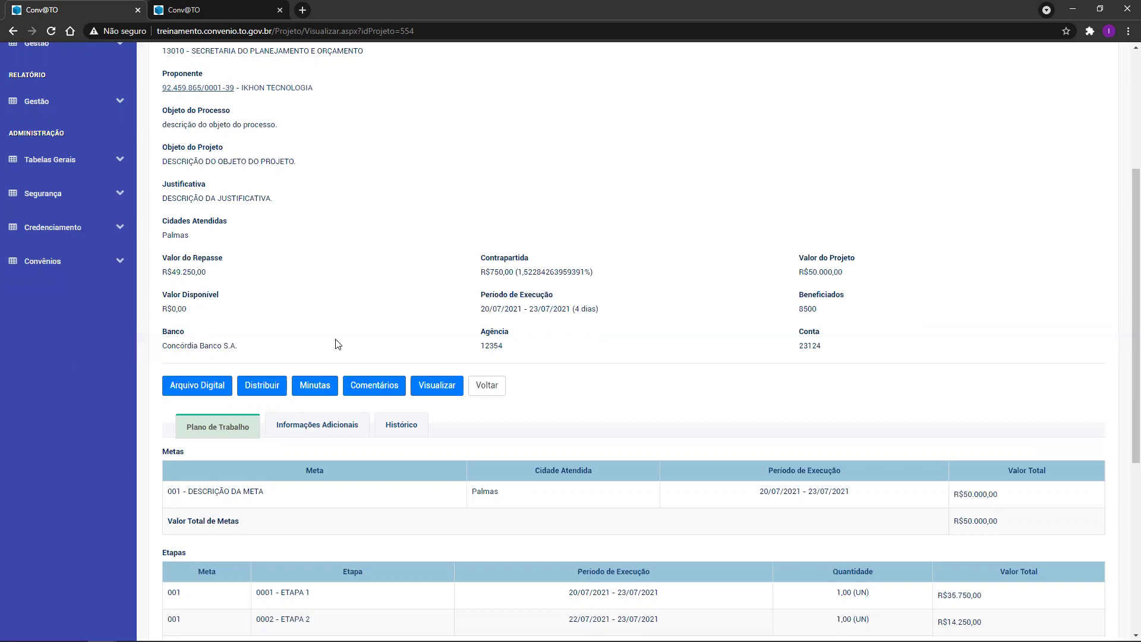
{"action": "scroll", "coordinate": [613, 328], "scroll_direction": "up", "scroll_amount": 4}
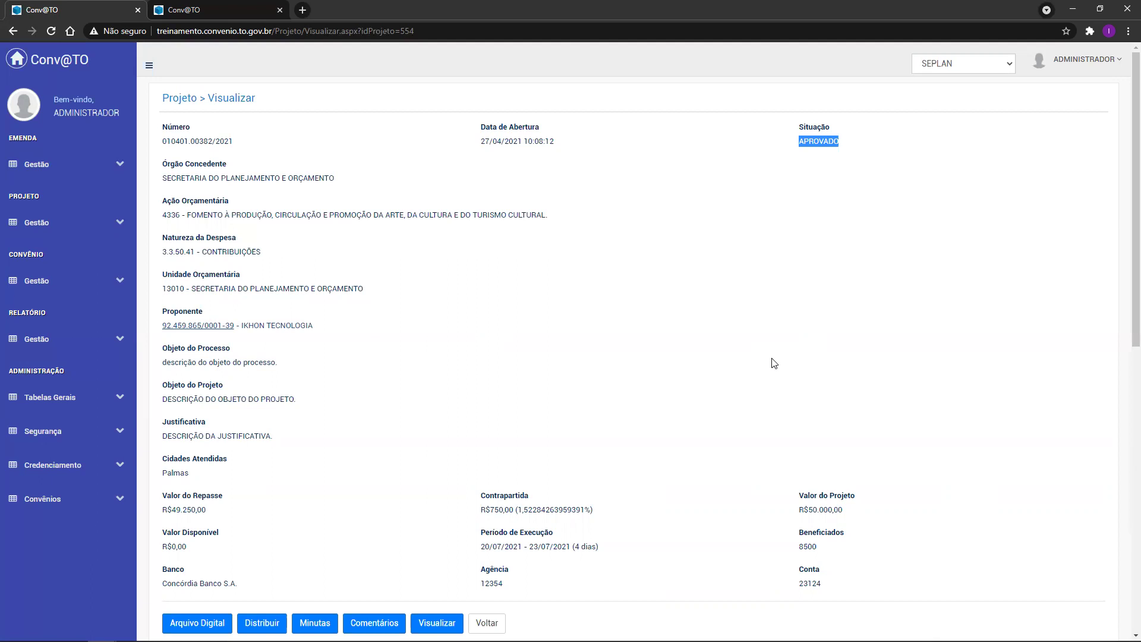
{"action": "scroll", "coordinate": [704, 358], "scroll_direction": "down", "scroll_amount": 1}
{"action": "scroll", "coordinate": [703, 358], "scroll_direction": "down", "scroll_amount": 2}
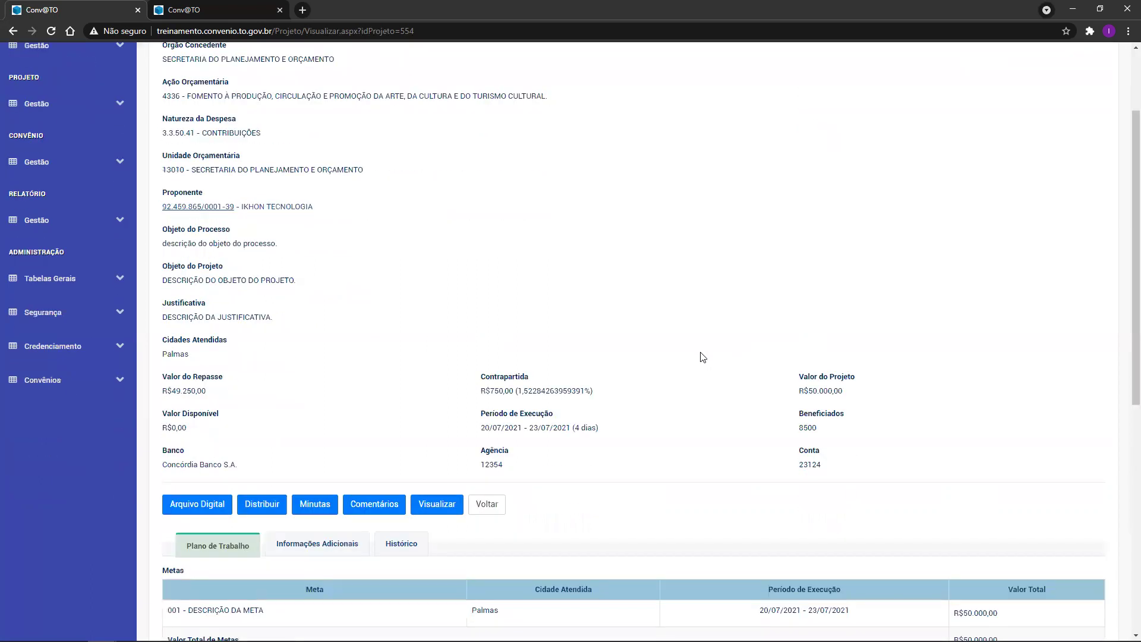
{"action": "scroll", "coordinate": [701, 356], "scroll_direction": "down", "scroll_amount": 1}
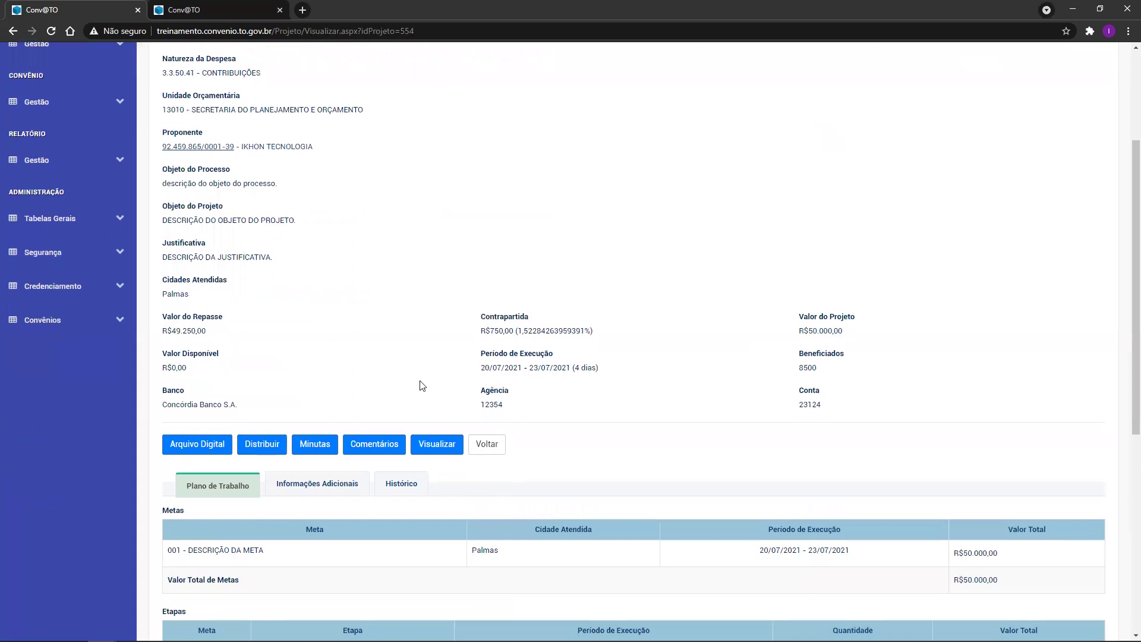
{"action": "scroll", "coordinate": [421, 385], "scroll_direction": "down", "scroll_amount": 2}
{"action": "left_click", "coordinate": [401, 366]}
{"action": "double_click", "coordinate": [262, 431]}
{"action": "left_click_drag", "start_coordinate": [237, 433], "coordinate": [318, 433]}
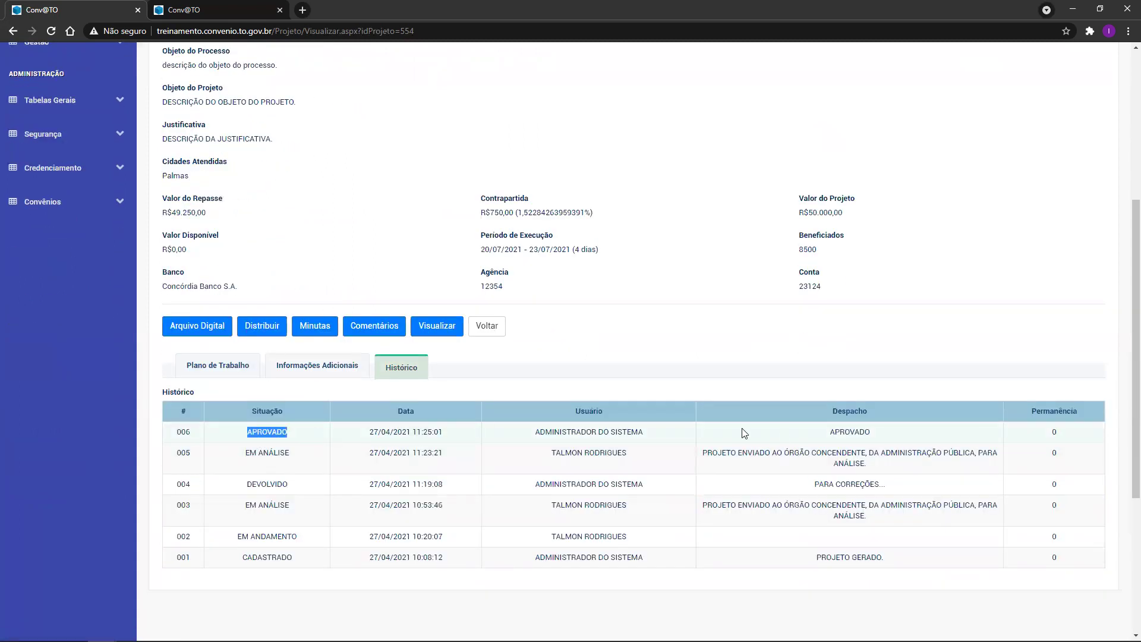
{"action": "left_click_drag", "start_coordinate": [831, 433], "coordinate": [901, 434]}
- View the attached justificativa.pdf from Informações Adicionais, then close it
{"action": "left_click", "coordinate": [303, 365]}
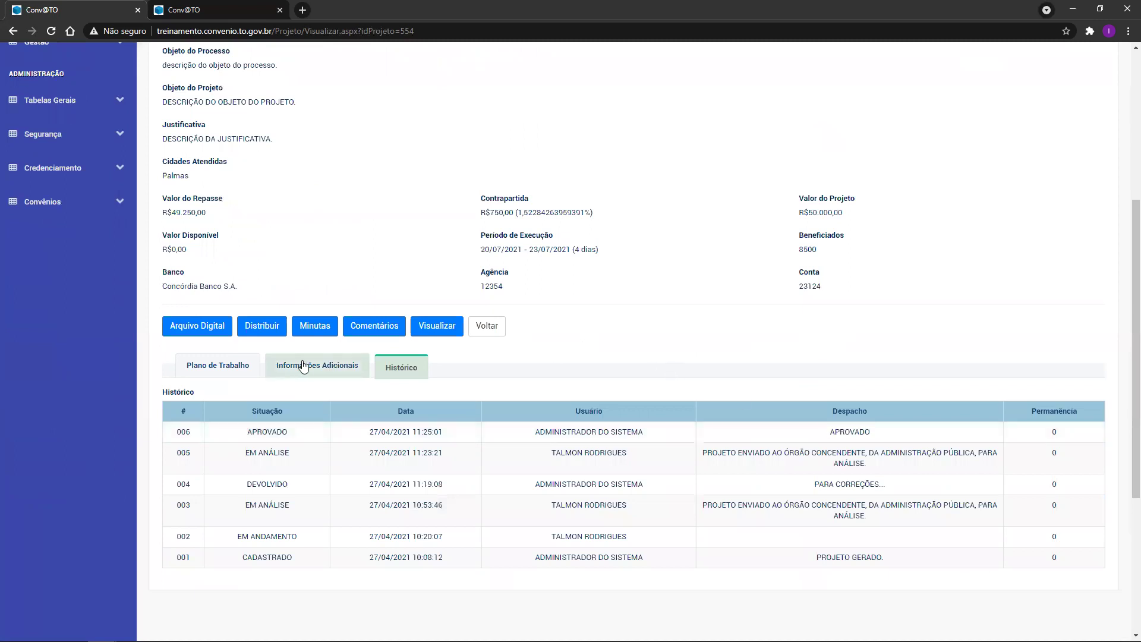
{"action": "scroll", "coordinate": [390, 417], "scroll_direction": "down", "scroll_amount": 9}
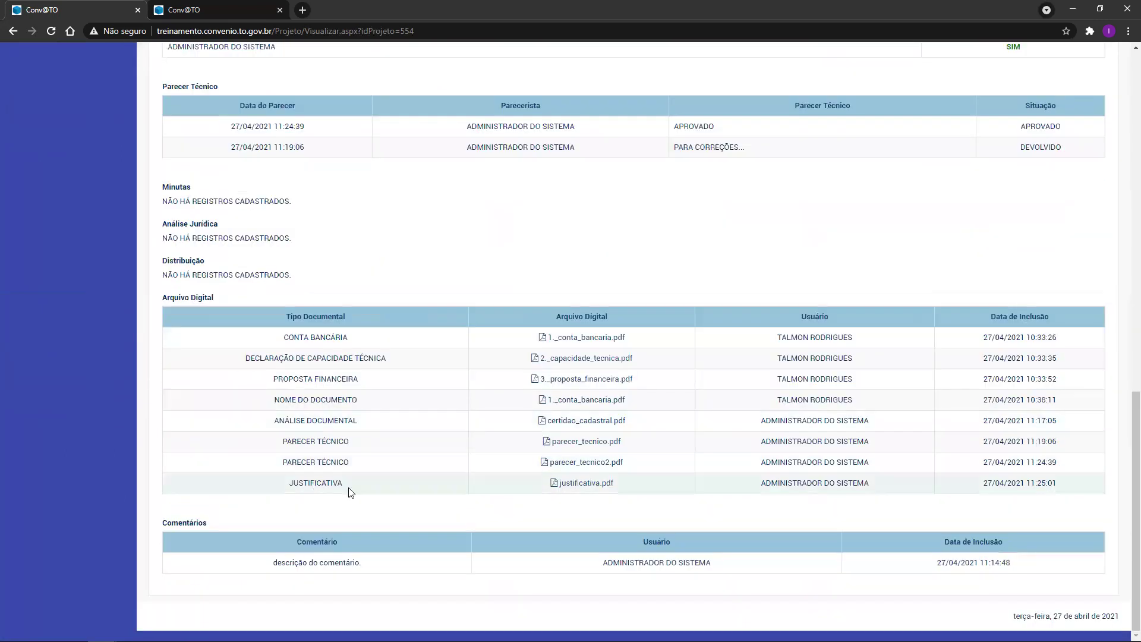
{"action": "left_click", "coordinate": [585, 483]}
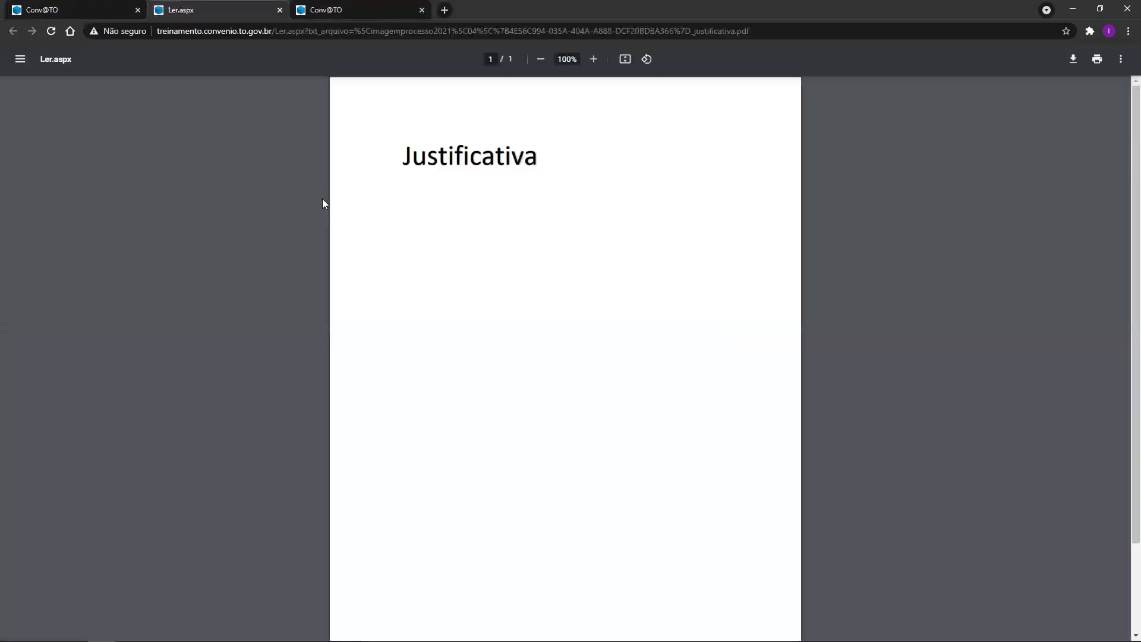
{"action": "left_click", "coordinate": [280, 10]}
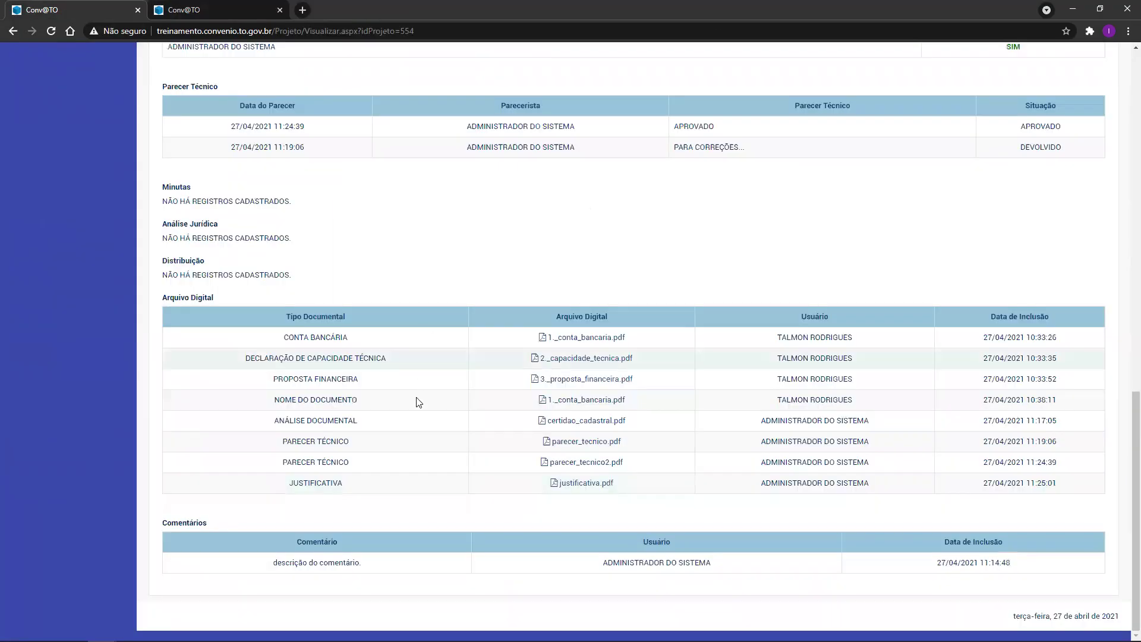
{"action": "scroll", "coordinate": [417, 416], "scroll_direction": "up", "scroll_amount": 9}
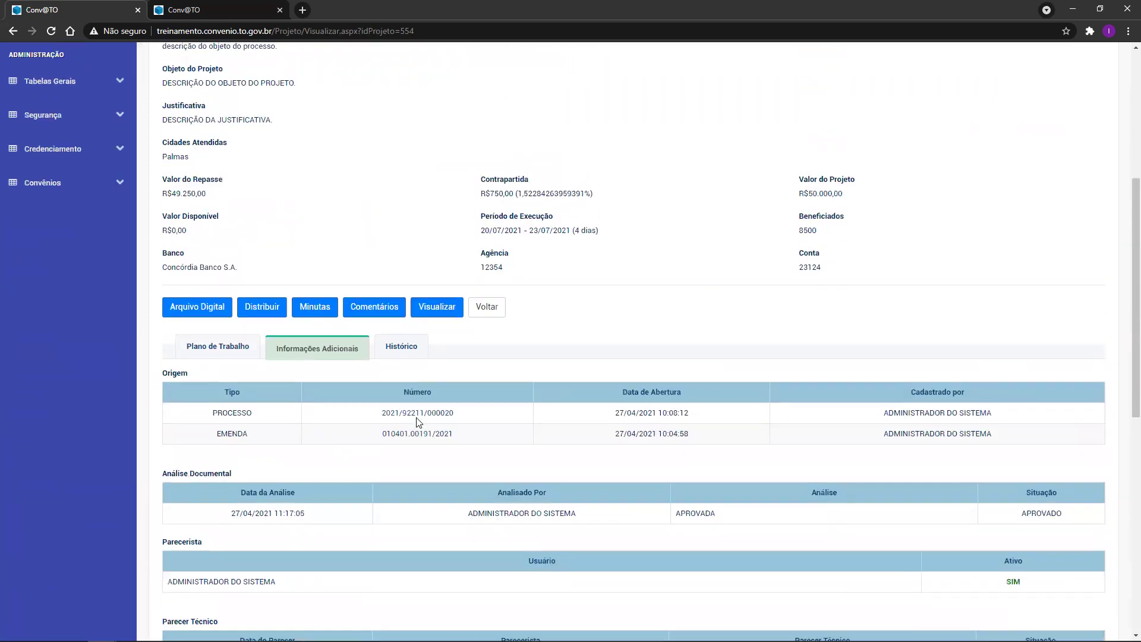
{"action": "left_click", "coordinate": [334, 301]}
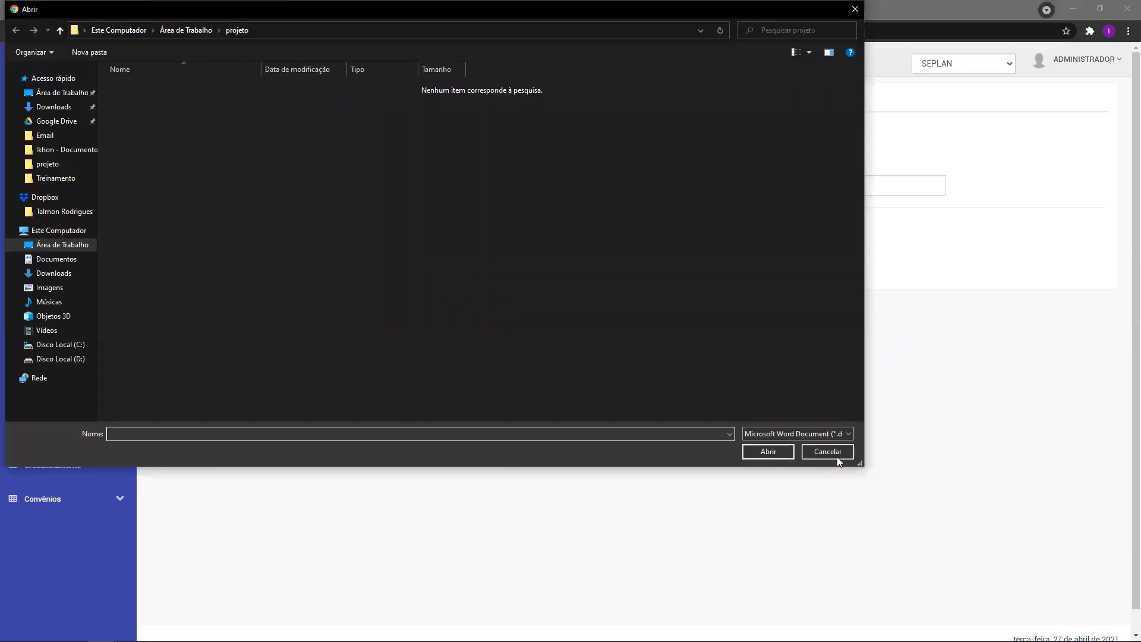
- Download the termo_de_colaboracao.docx template from Minutas and open it
{"action": "left_click", "coordinate": [831, 453]}
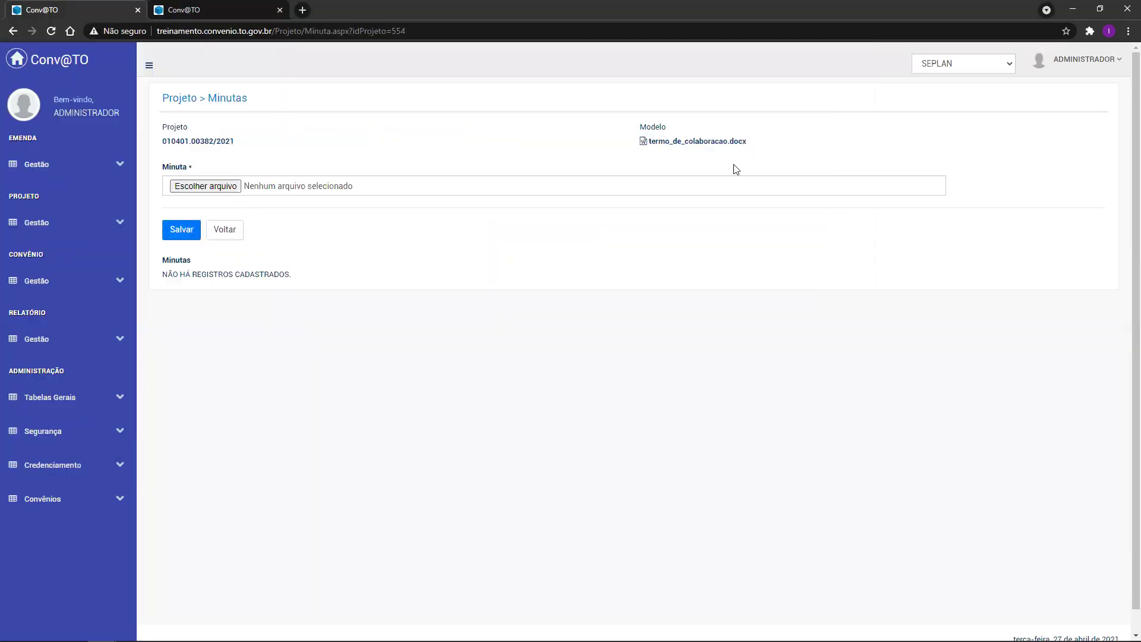
{"action": "left_click", "coordinate": [693, 141]}
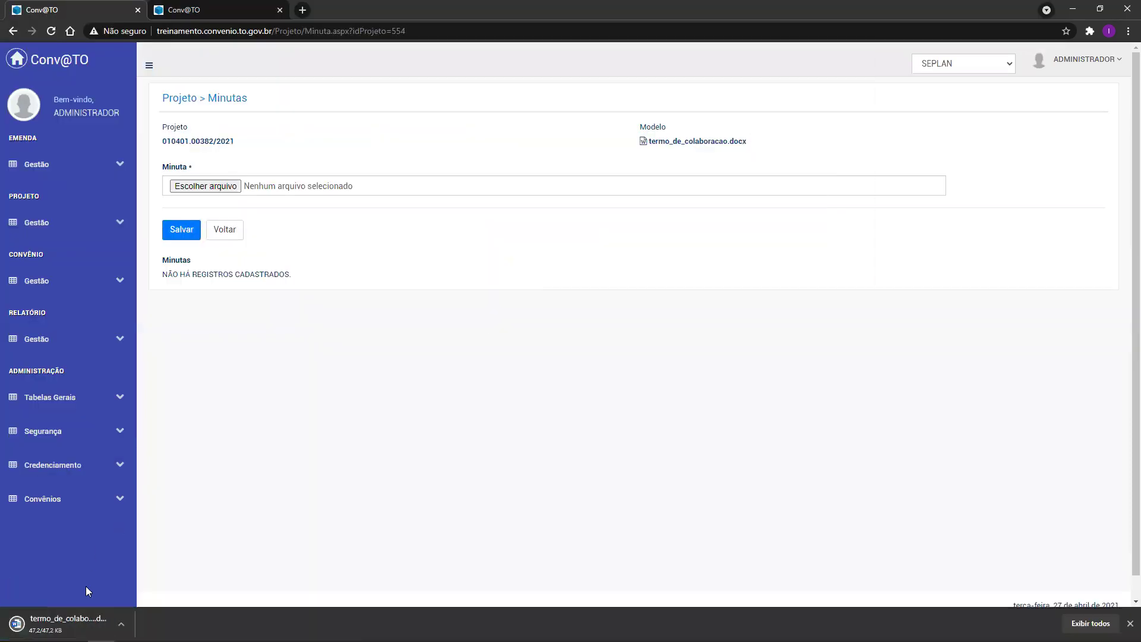
{"action": "left_click", "coordinate": [126, 623]}
{"action": "left_click", "coordinate": [145, 583]}
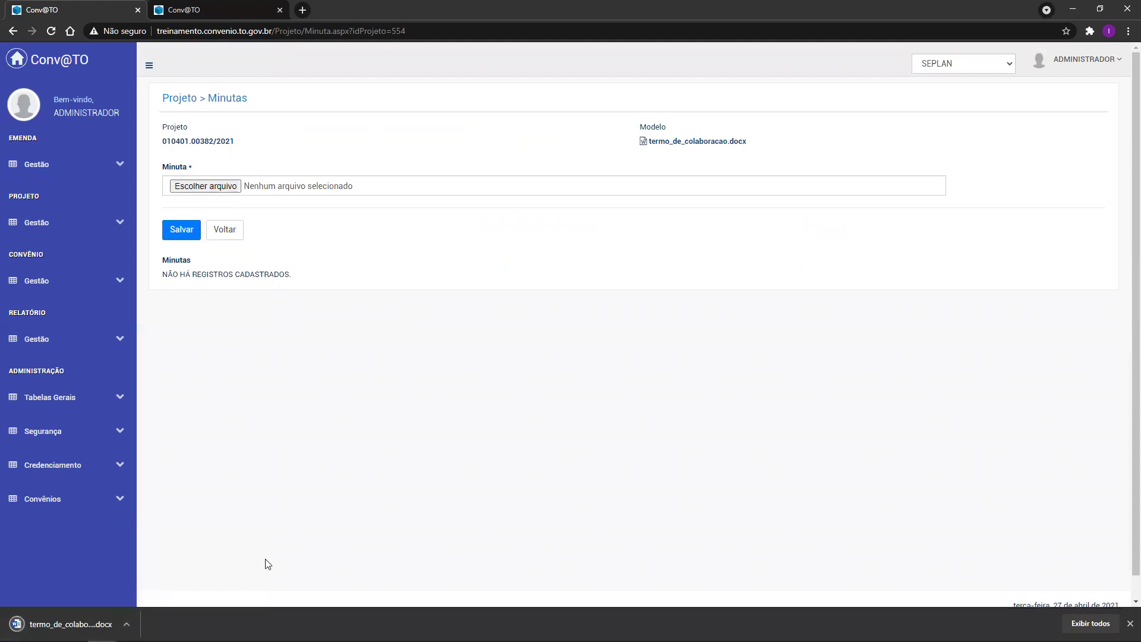
{"action": "left_click", "coordinate": [125, 624]}
{"action": "left_click", "coordinate": [164, 585]}
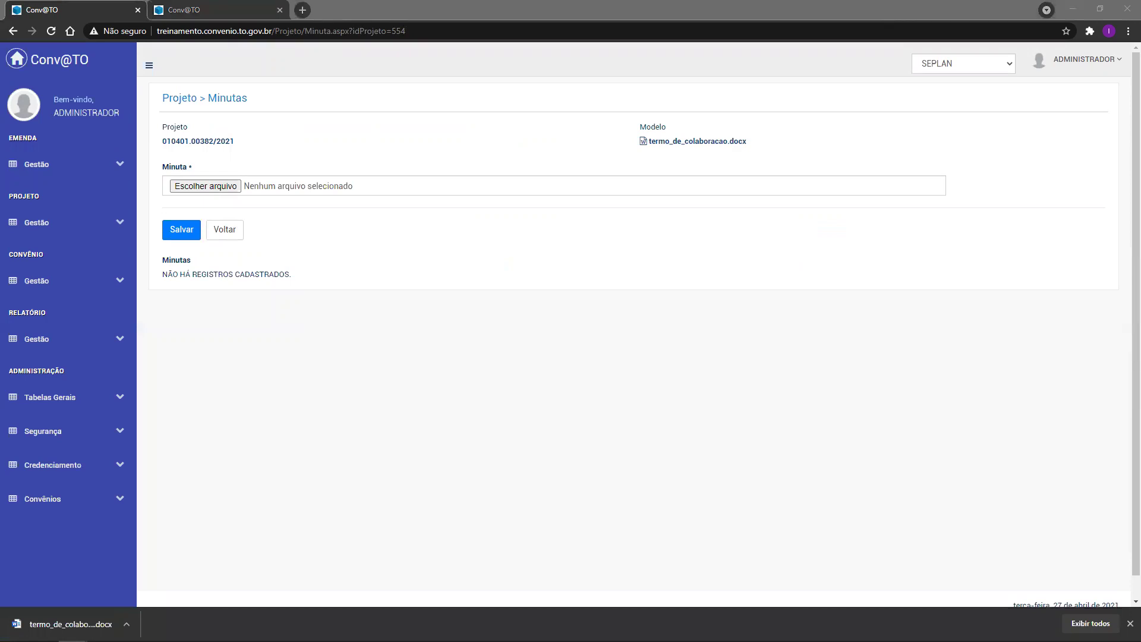
- Upload termo_de_colaboracao.docx as the draft agreement, save, and go back to the project
{"action": "left_click", "coordinate": [203, 185]}
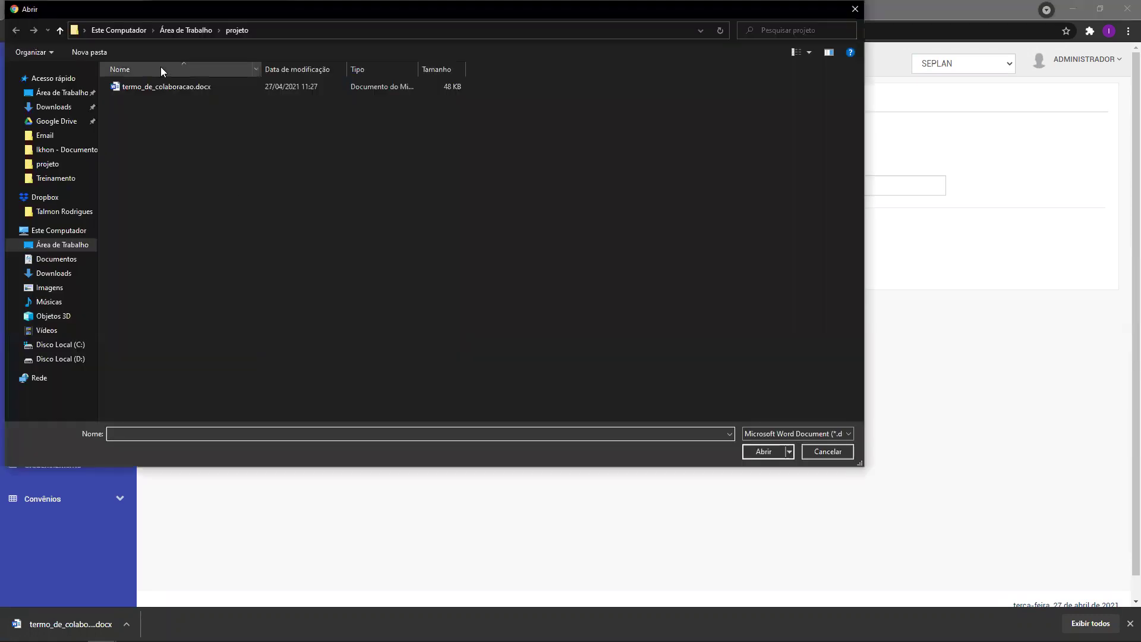
{"action": "left_click", "coordinate": [167, 87]}
{"action": "double_click", "coordinate": [167, 87]}
{"action": "left_click", "coordinate": [187, 239]}
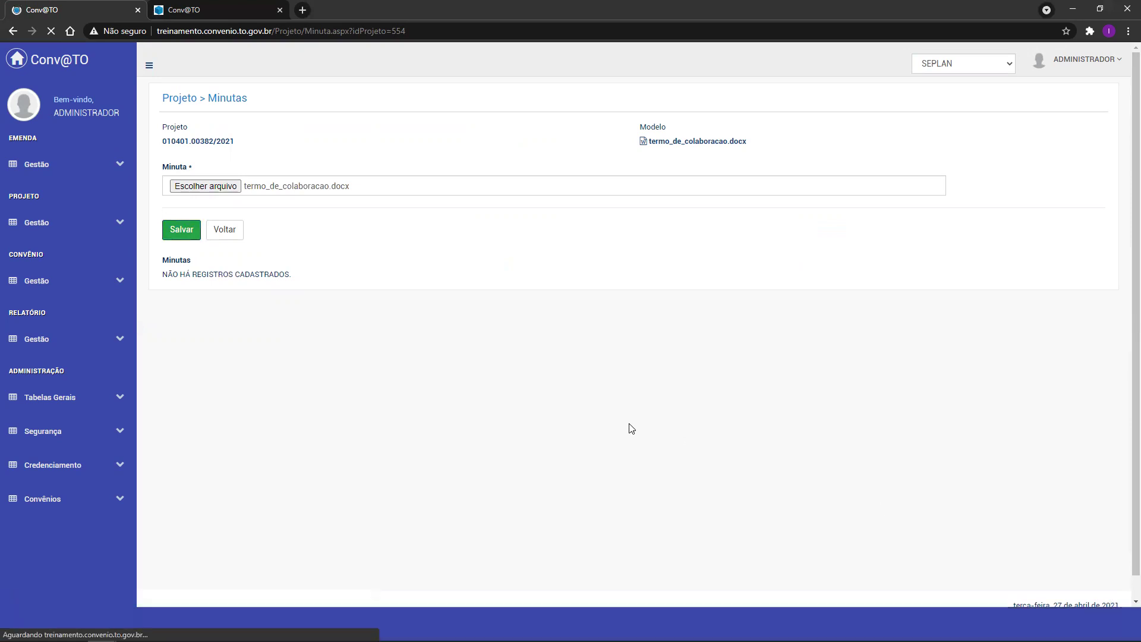
{"action": "left_click", "coordinate": [224, 231]}
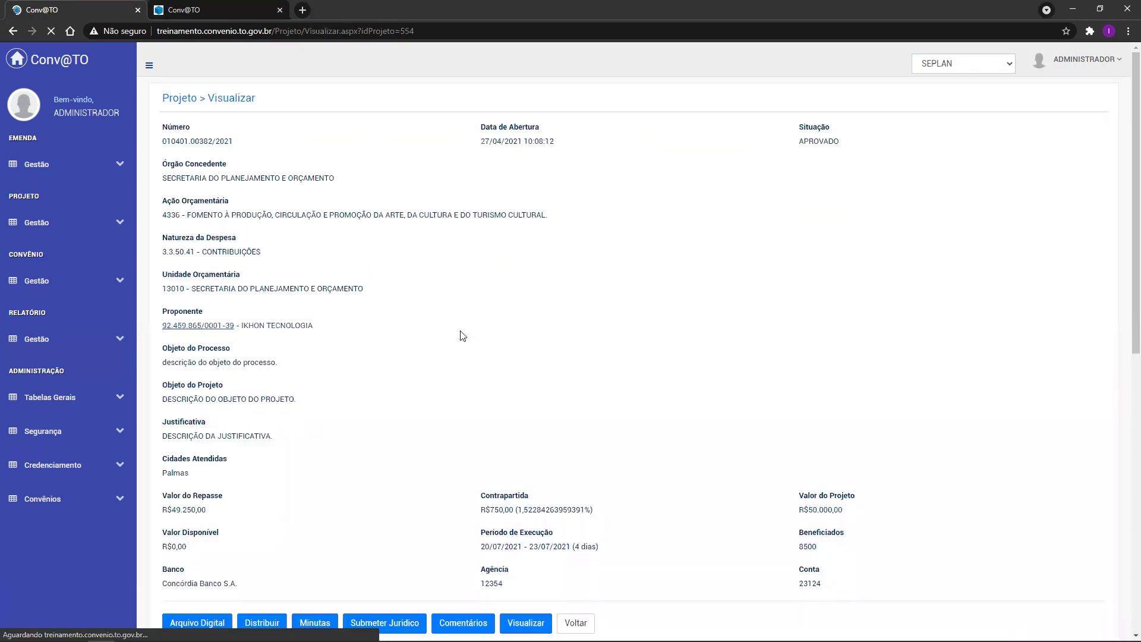
- Submit project 010401.00382/2021 to legal review with the reason 'para análise jurídica.'
{"action": "scroll", "coordinate": [438, 193], "scroll_direction": "down", "scroll_amount": 1}
{"action": "scroll", "coordinate": [423, 428], "scroll_direction": "down", "scroll_amount": 2}
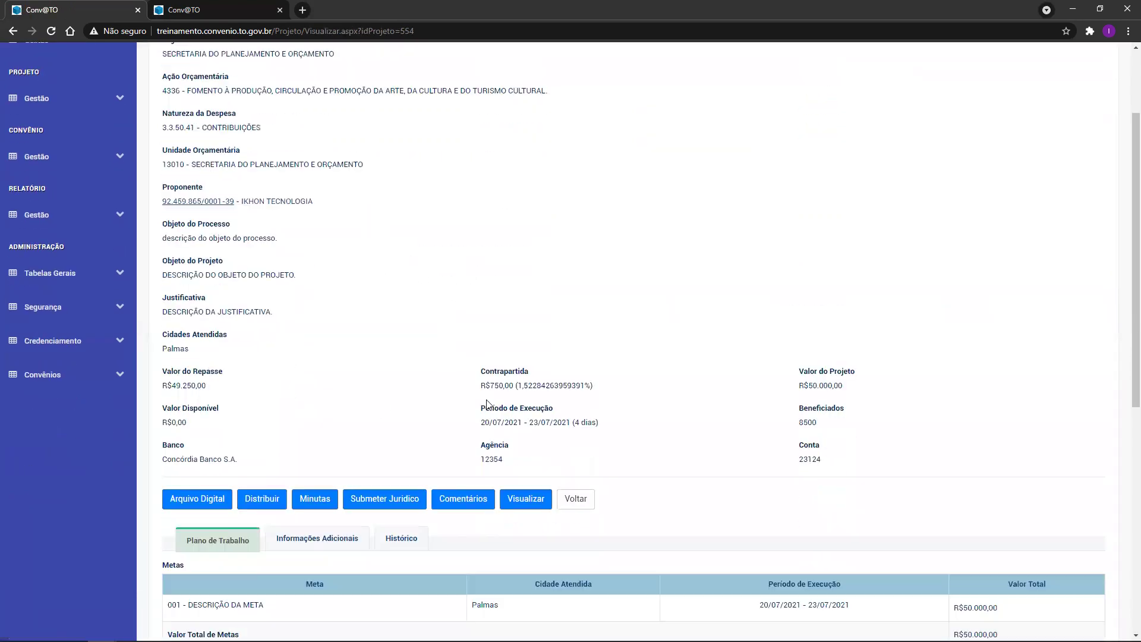
{"action": "left_click", "coordinate": [393, 440]}
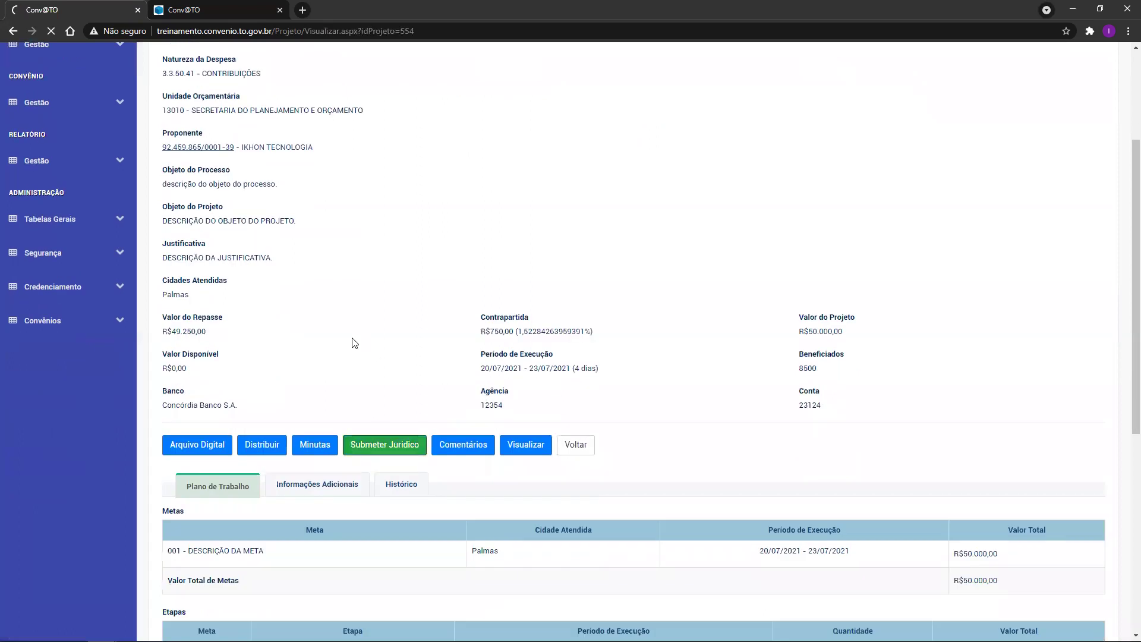
{"action": "left_click", "coordinate": [234, 210]}
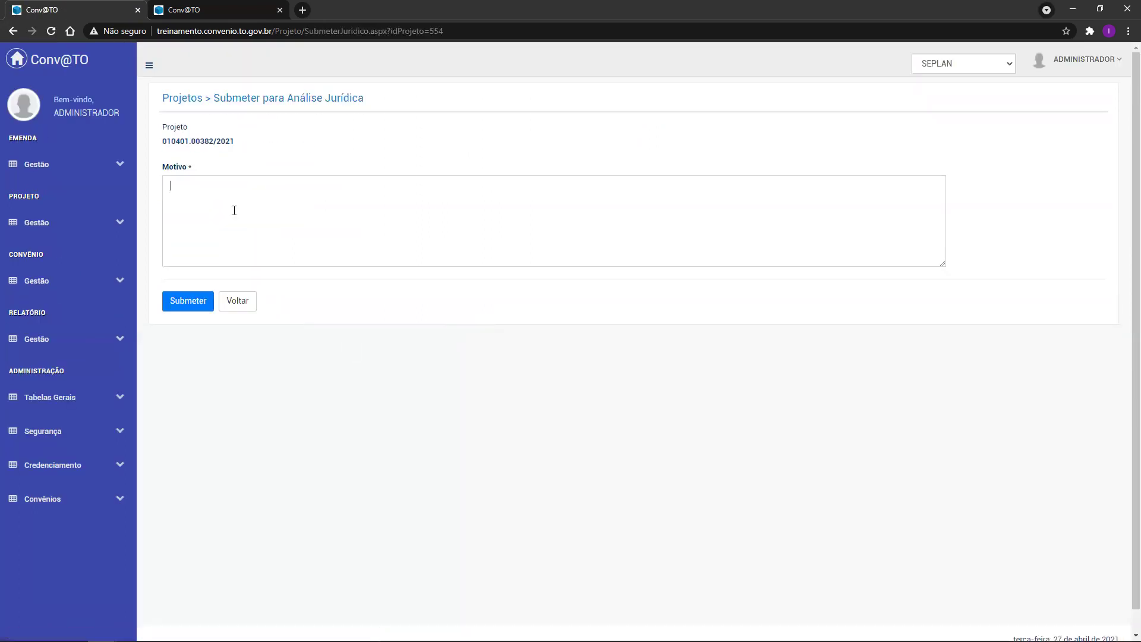
{"action": "type", "text": "para análise j"}
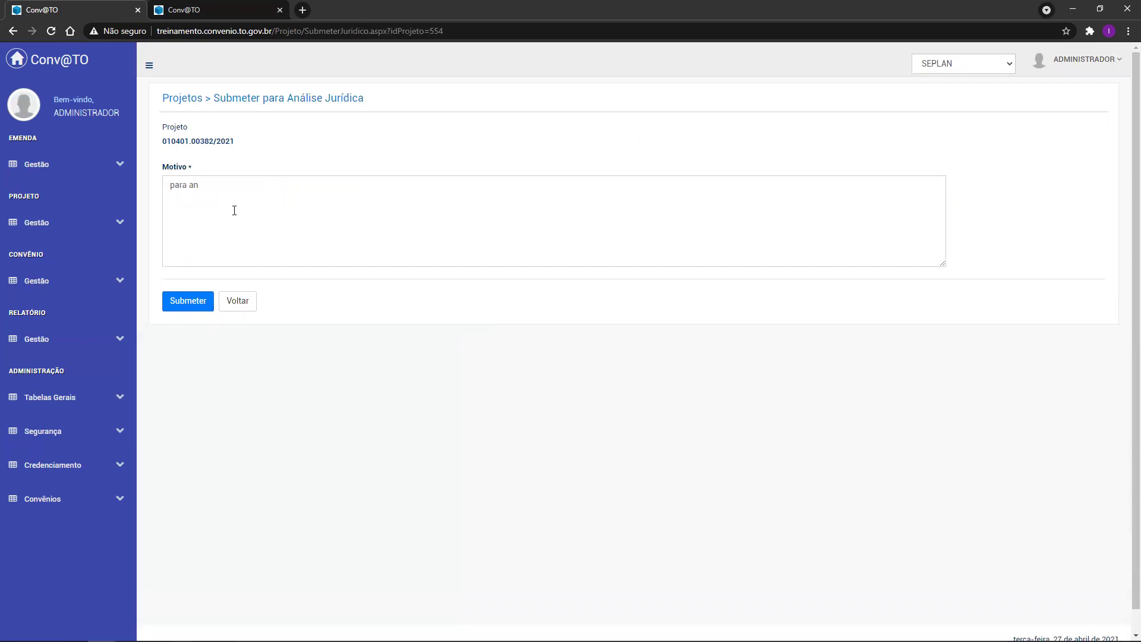
{"action": "type", "text": "uri"}
{"action": "key", "text": "BackSpace"}
{"action": "type", "text": "dica."}
{"action": "key", "text": "Tab"}
{"action": "key", "text": "Return"}
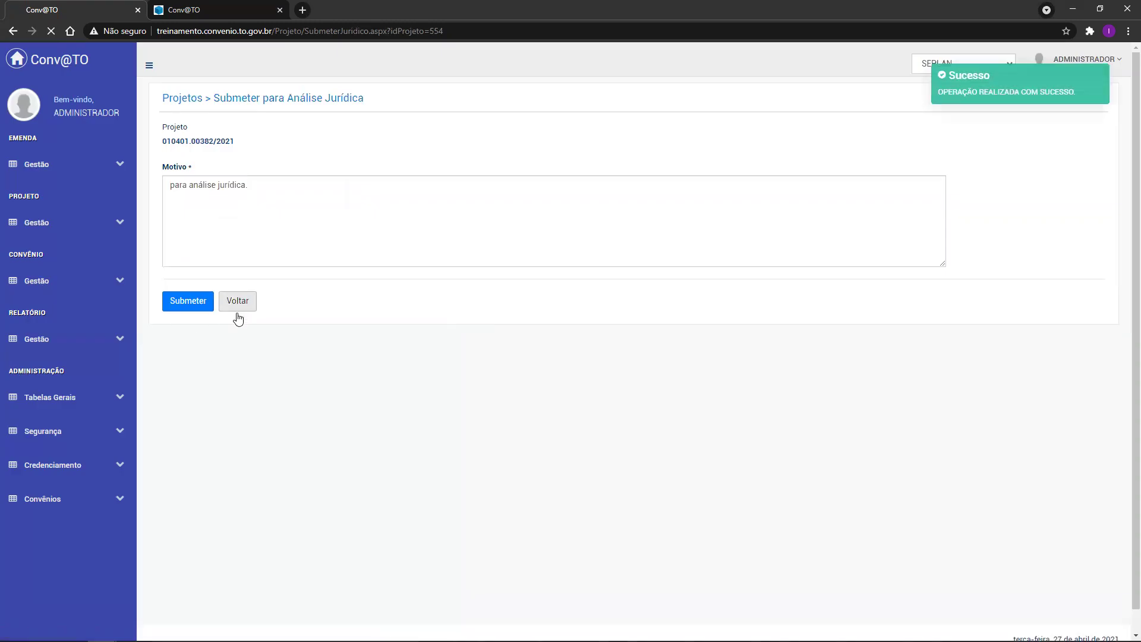
{"action": "scroll", "coordinate": [326, 323], "scroll_direction": "down", "scroll_amount": 4}
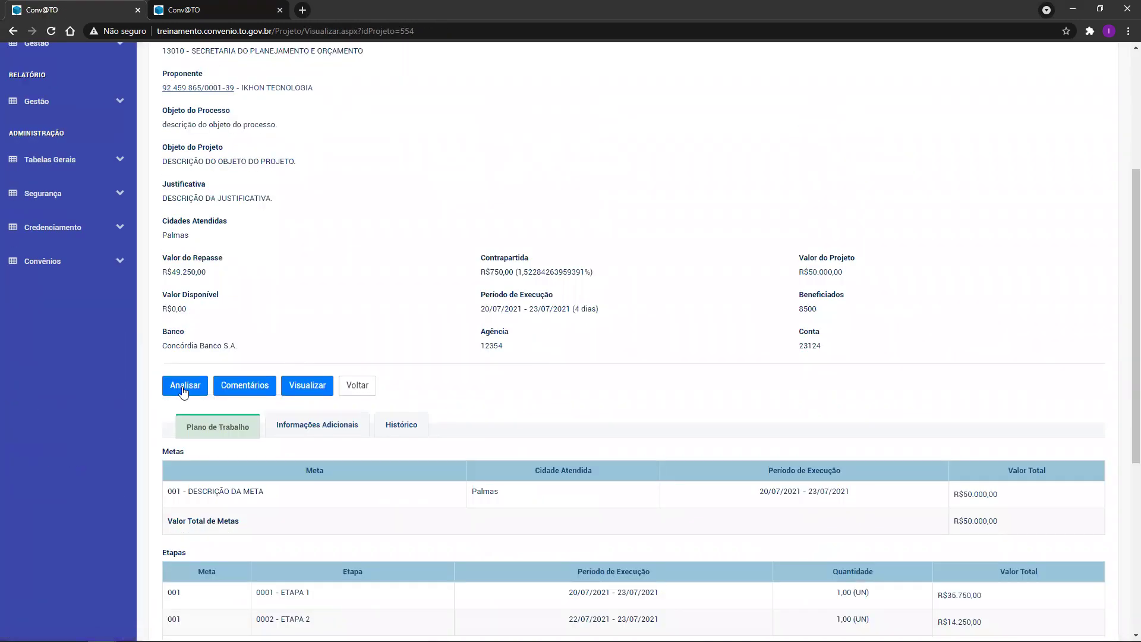
- Save a legal analysis 'aprovado' marked FAVORÁVEL, with parecer_juridico.pdf attached
{"action": "left_click", "coordinate": [187, 389]}
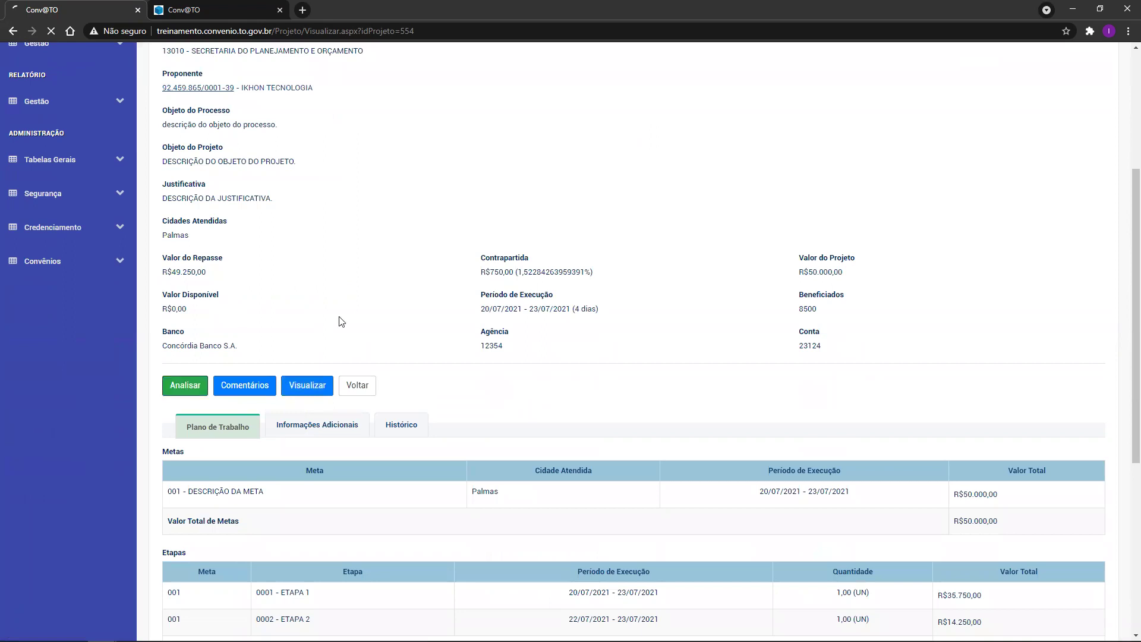
{"action": "left_click", "coordinate": [247, 225]}
{"action": "type", "text": "apr"}
{"action": "type", "text": "ovdao"}
{"action": "key", "text": "BackSpace"}
{"action": "key", "text": "BackSpace"}
{"action": "key", "text": "BackSpace"}
{"action": "key", "text": "BackSpace"}
{"action": "key", "text": "BackSpace"}
{"action": "type", "text": "ovado"}
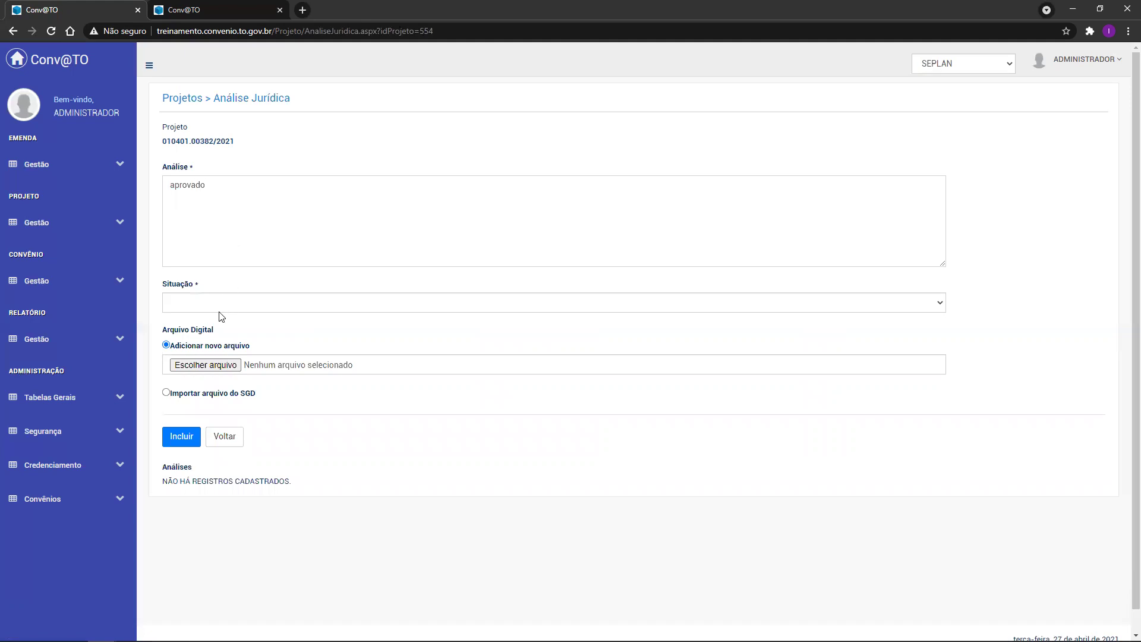
{"action": "left_click", "coordinate": [220, 308]}
{"action": "left_click", "coordinate": [222, 333]}
{"action": "left_click", "coordinate": [214, 365]}
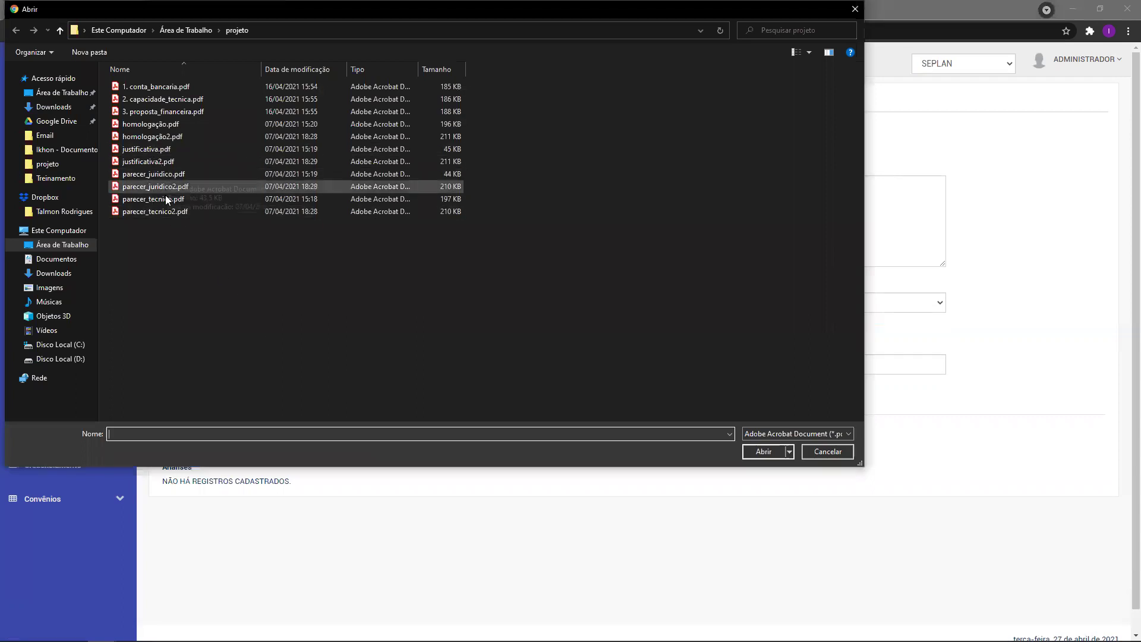
{"action": "double_click", "coordinate": [158, 173]}
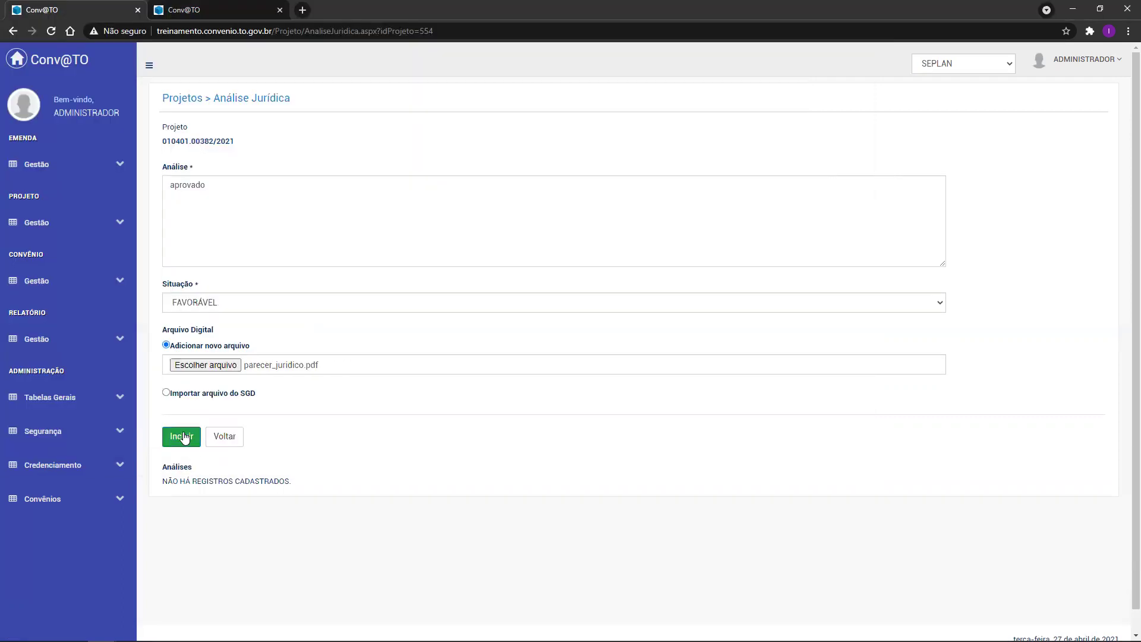
{"action": "left_click", "coordinate": [181, 436]}
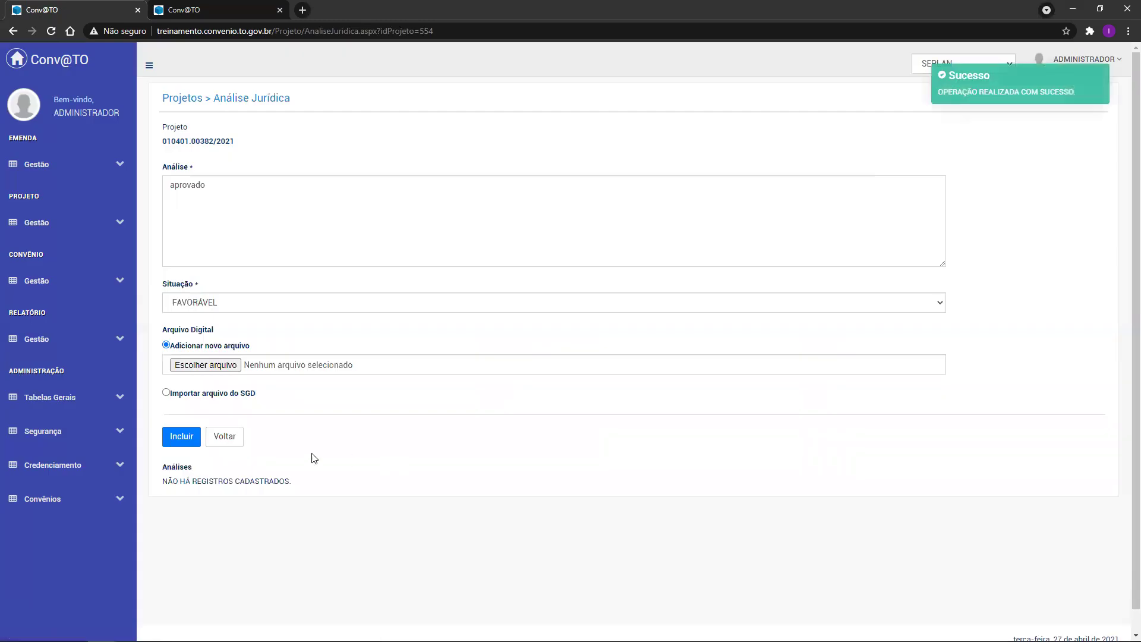
- Check the project reads ANALISADO and its additional information lists the favourable analysis and parecer_juridico.pdf
{"action": "scroll", "coordinate": [419, 412], "scroll_direction": "down", "scroll_amount": 3}
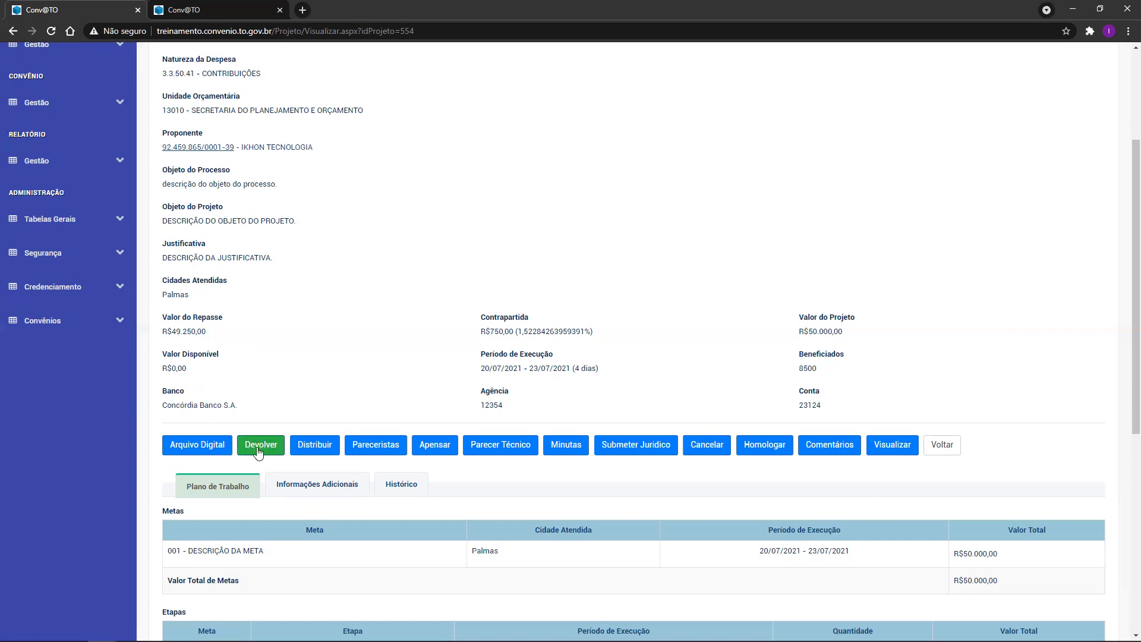
{"action": "scroll", "coordinate": [810, 304], "scroll_direction": "up", "scroll_amount": 3}
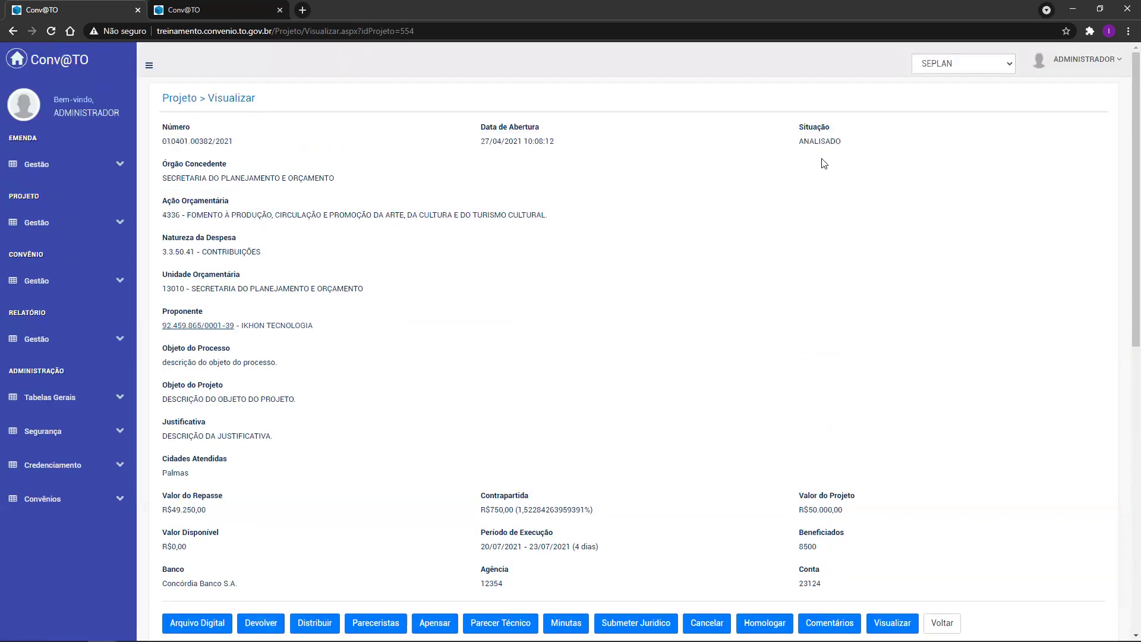
{"action": "double_click", "coordinate": [813, 142]}
{"action": "scroll", "coordinate": [318, 254], "scroll_direction": "down", "scroll_amount": 7}
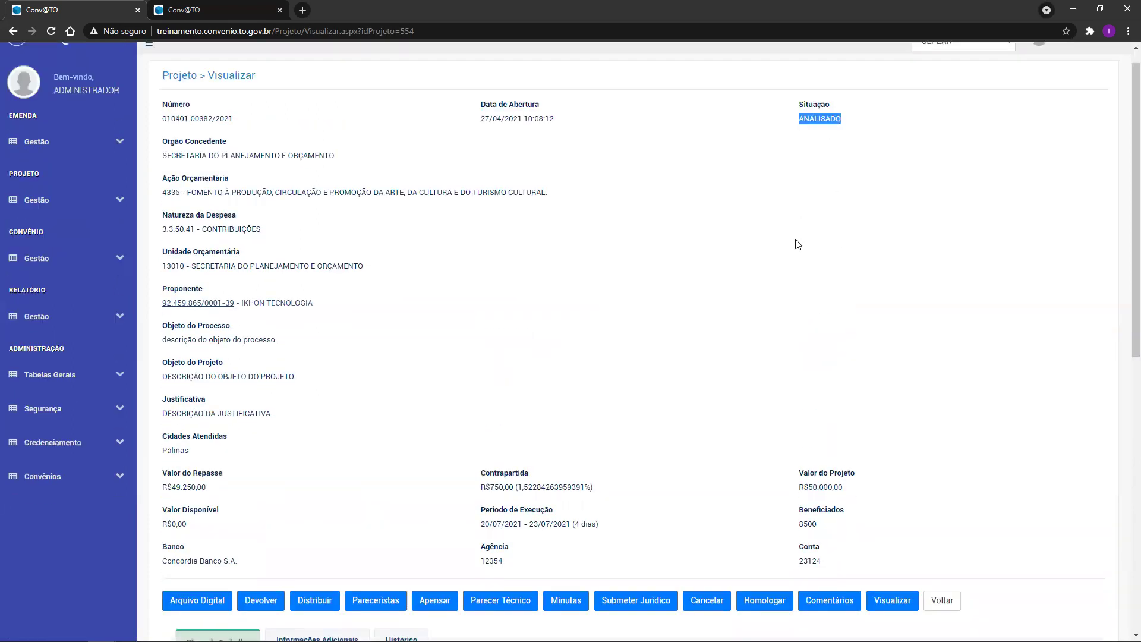
{"action": "left_click", "coordinate": [317, 250]}
{"action": "scroll", "coordinate": [359, 303], "scroll_direction": "down", "scroll_amount": 7}
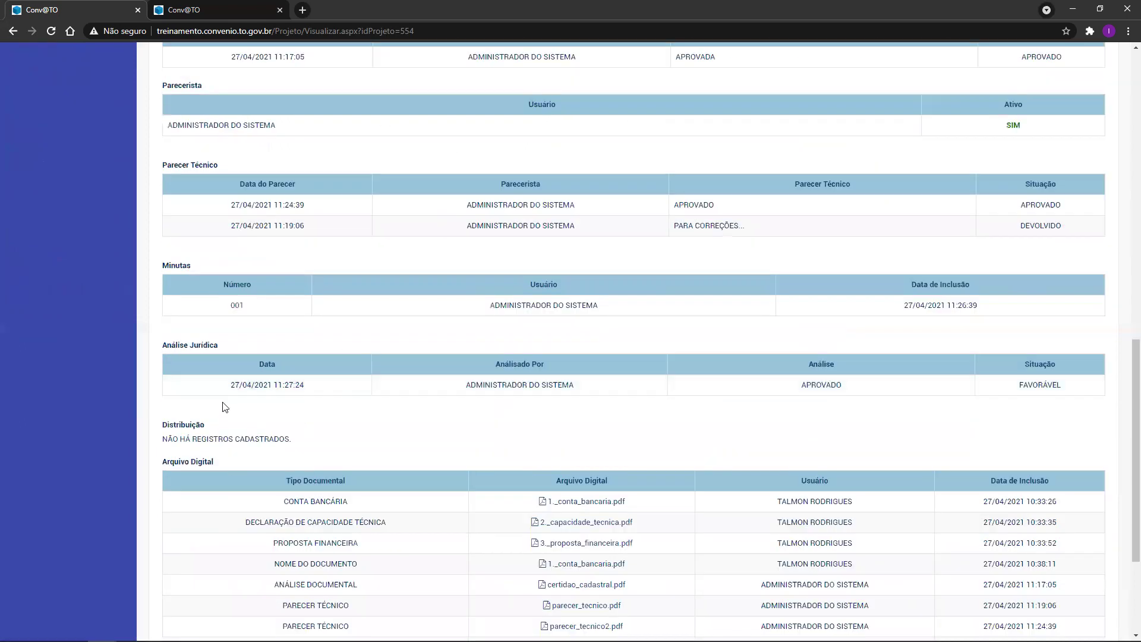
{"action": "left_click_drag", "start_coordinate": [243, 385], "coordinate": [304, 385]}
{"action": "left_click_drag", "start_coordinate": [508, 385], "coordinate": [441, 400]}
{"action": "left_click", "coordinate": [440, 400]}
{"action": "scroll", "coordinate": [435, 402], "scroll_direction": "down", "scroll_amount": 3}
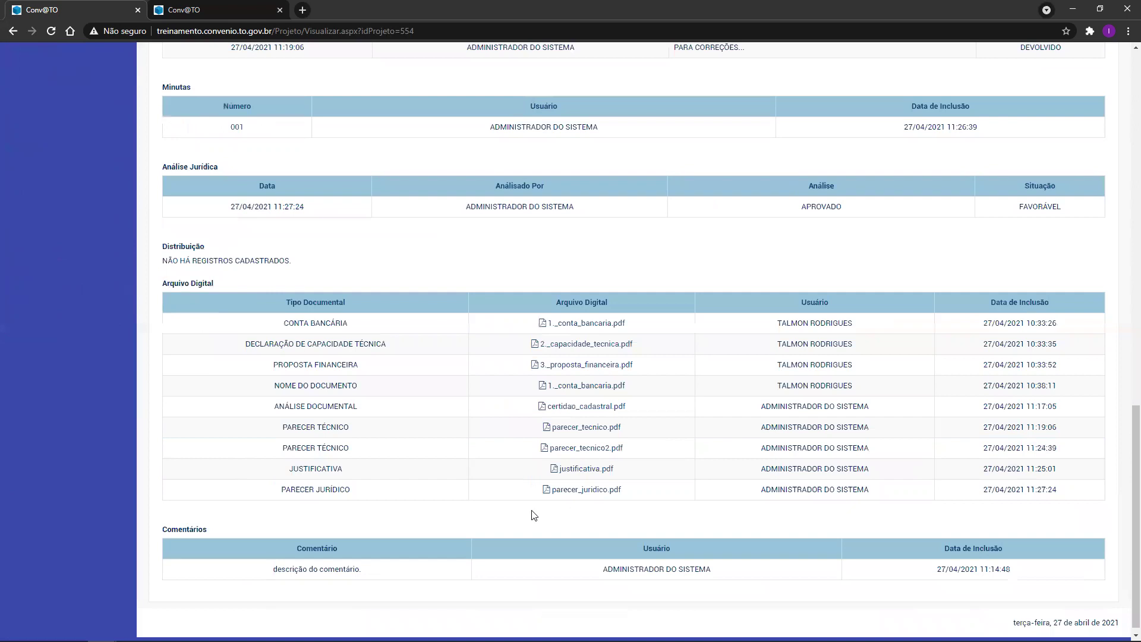
{"action": "scroll", "coordinate": [498, 491], "scroll_direction": "up", "scroll_amount": 13}
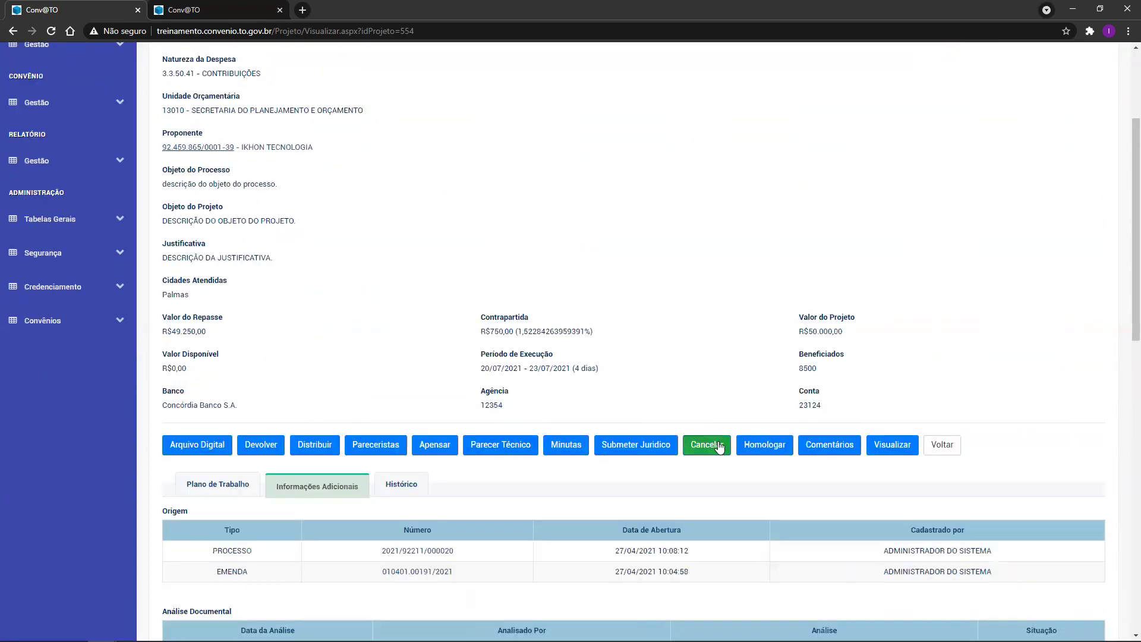
- Open the Homologar form for project 010401.00382/2021
{"action": "left_click", "coordinate": [754, 452]}
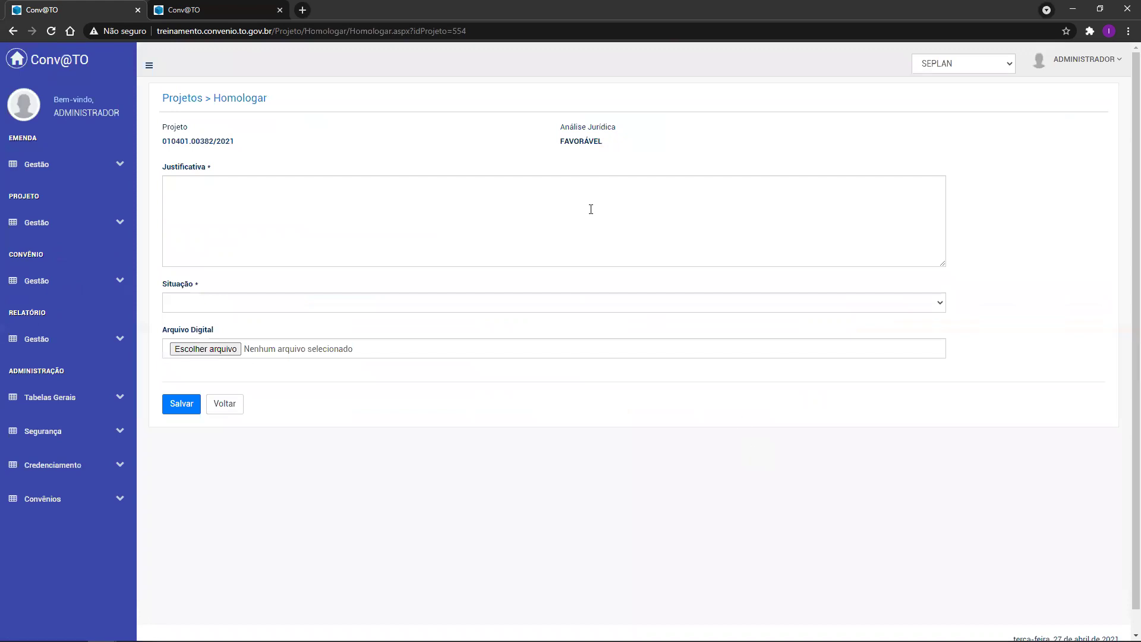
- Enter the justification 'aprovado.' and set the homologation status to APROVADO
{"action": "double_click", "coordinate": [584, 143]}
{"action": "left_click", "coordinate": [302, 250]}
{"action": "left_click", "coordinate": [217, 303]}
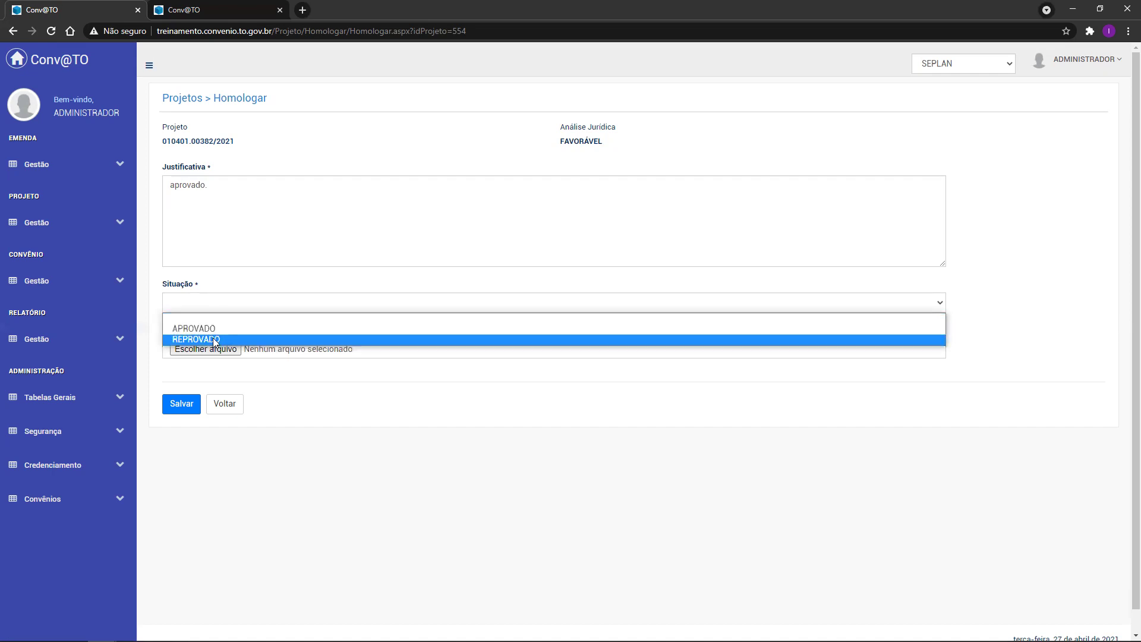
{"action": "left_click", "coordinate": [246, 198]}
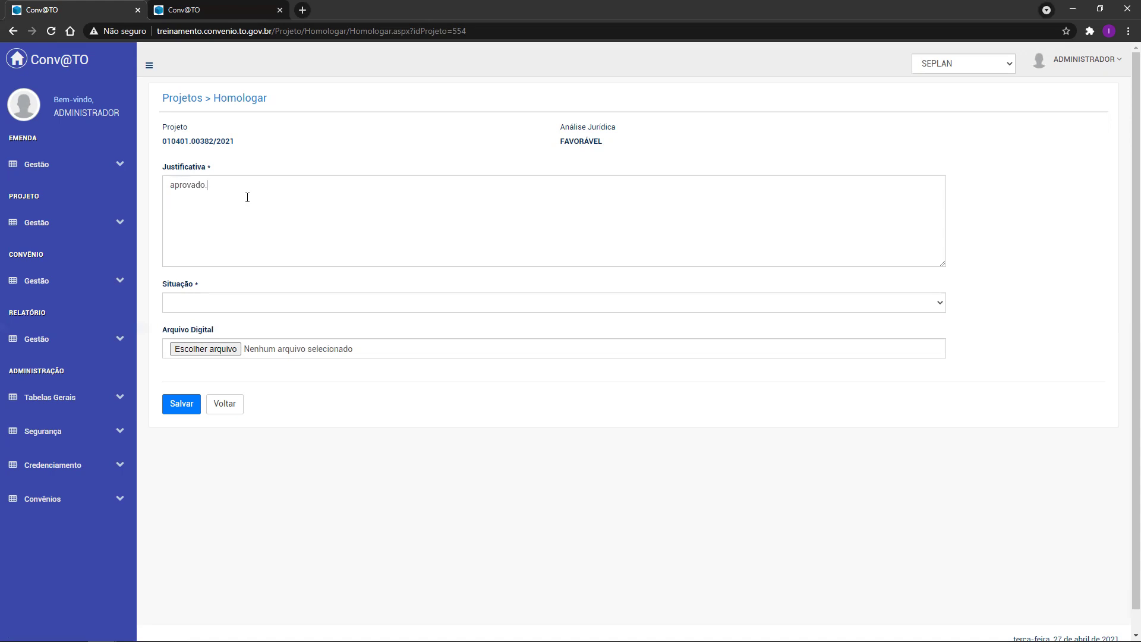
{"action": "left_click", "coordinate": [219, 311]}
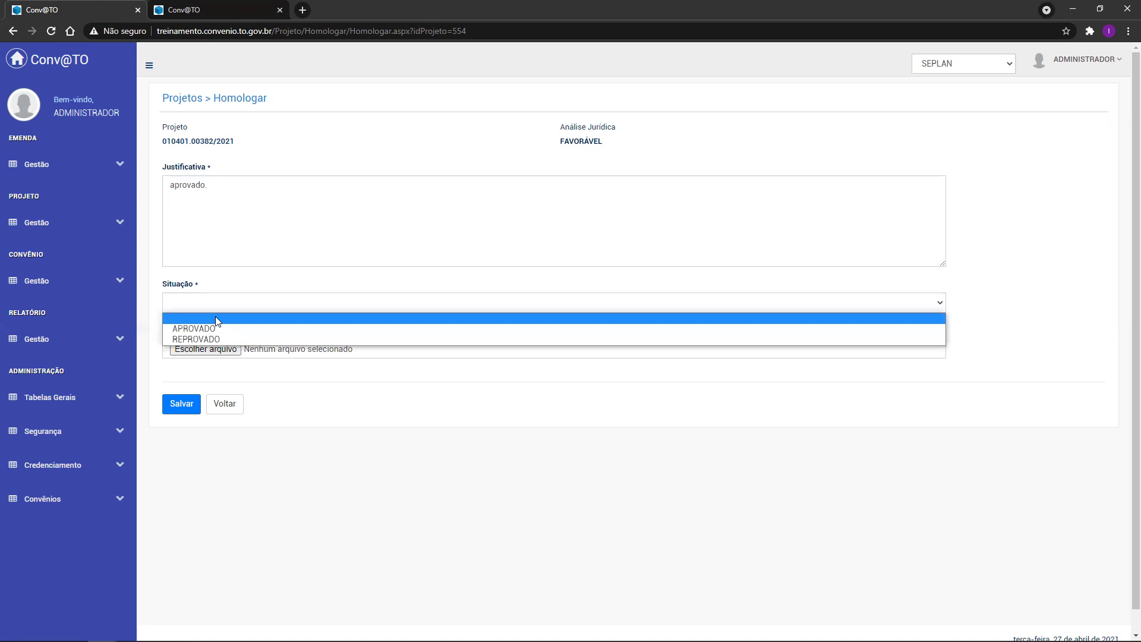
{"action": "left_click", "coordinate": [215, 327]}
- Attach homologação.pdf and save the homologation
{"action": "left_click", "coordinate": [308, 355]}
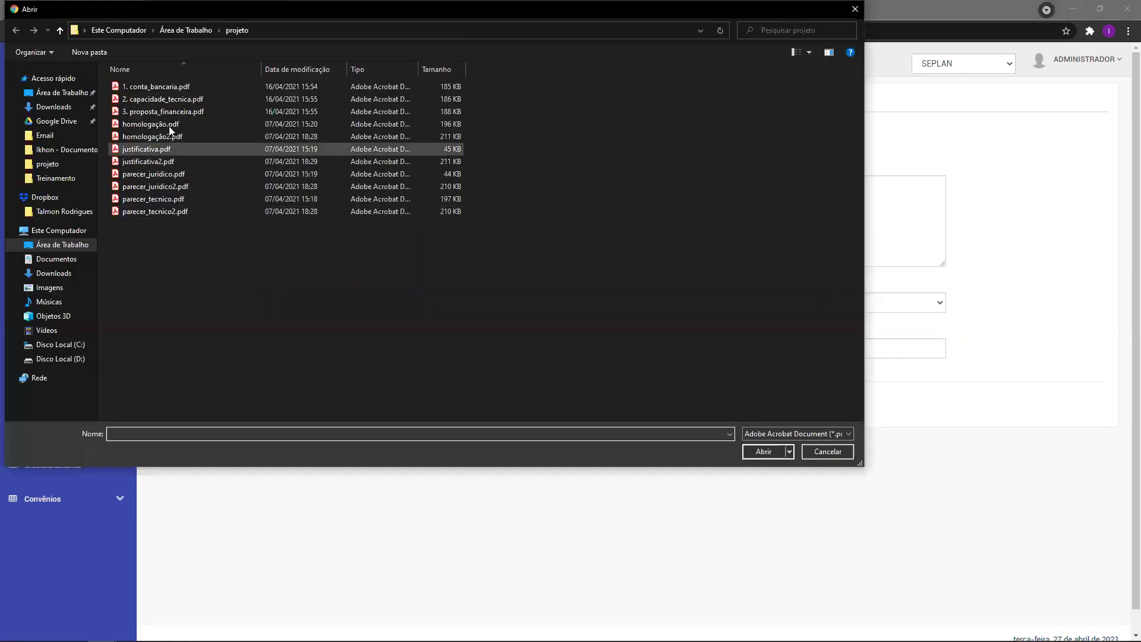
{"action": "left_click", "coordinate": [169, 125]}
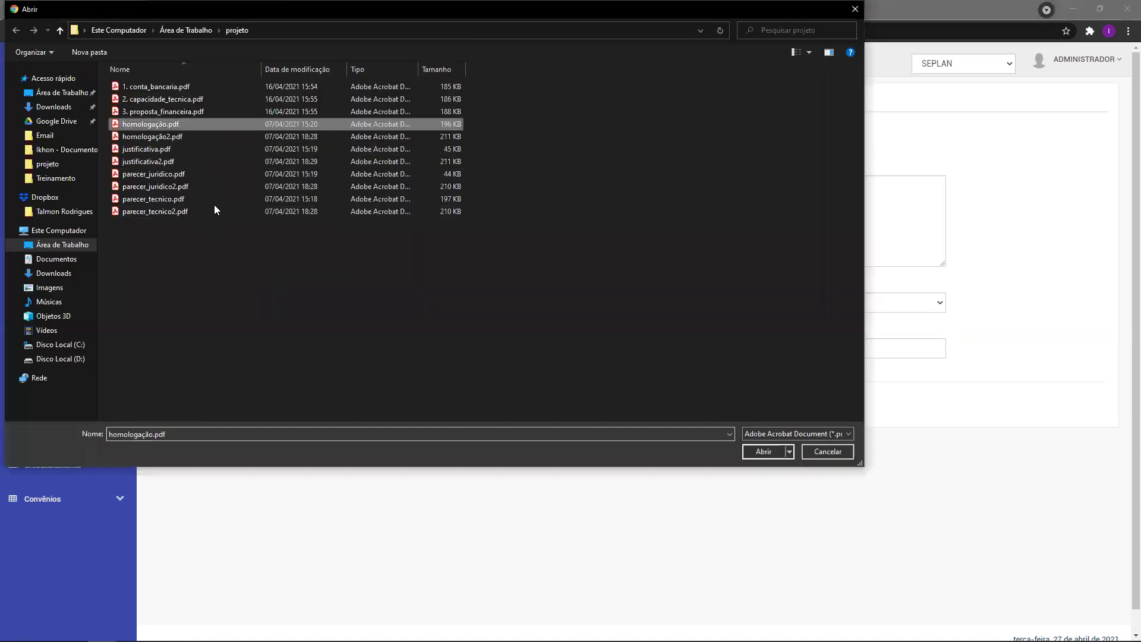
{"action": "double_click", "coordinate": [158, 124]}
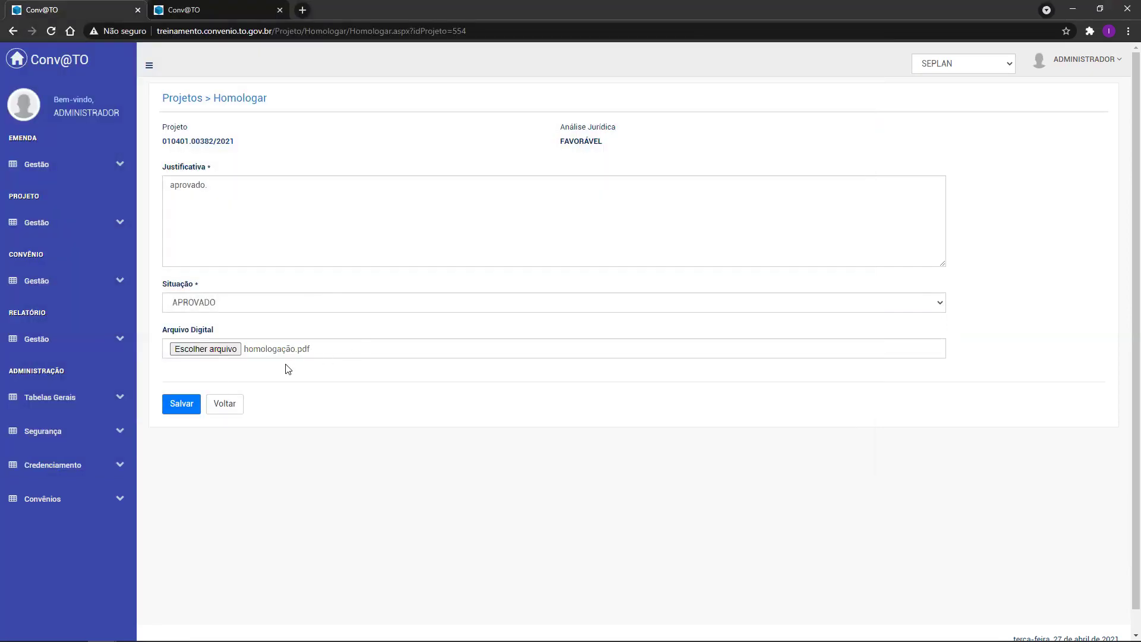
{"action": "left_click", "coordinate": [182, 406]}
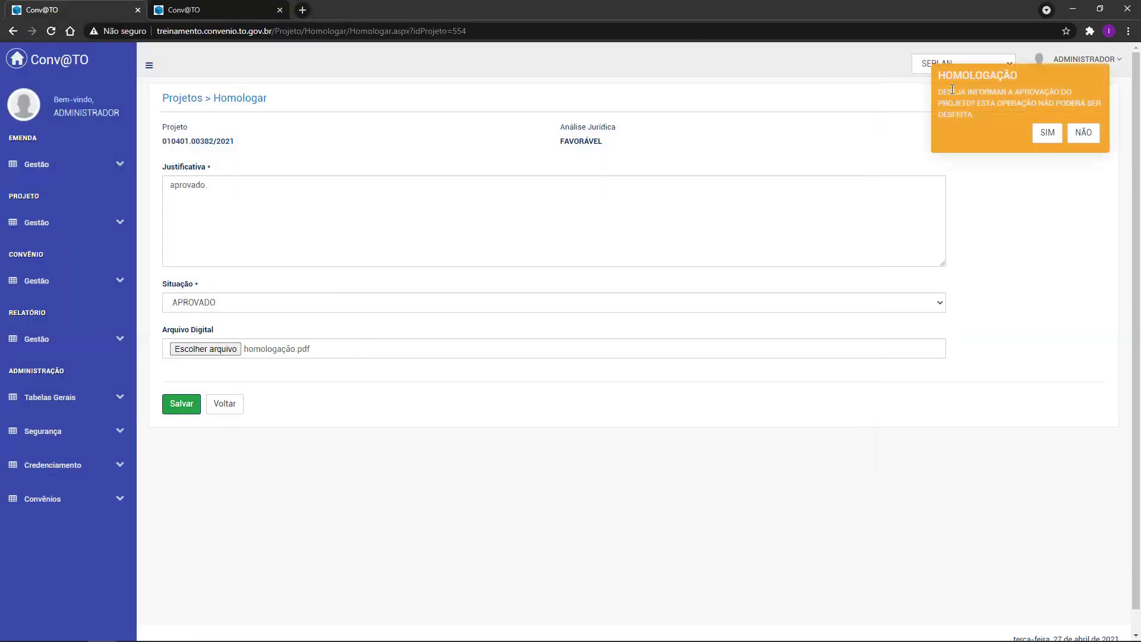
- Confirm the approval with SIM and verify project 010401.00382/2021 now shows HOMOLOGADO
{"action": "left_click_drag", "start_coordinate": [951, 92], "coordinate": [975, 116]}
{"action": "left_click", "coordinate": [1045, 130]}
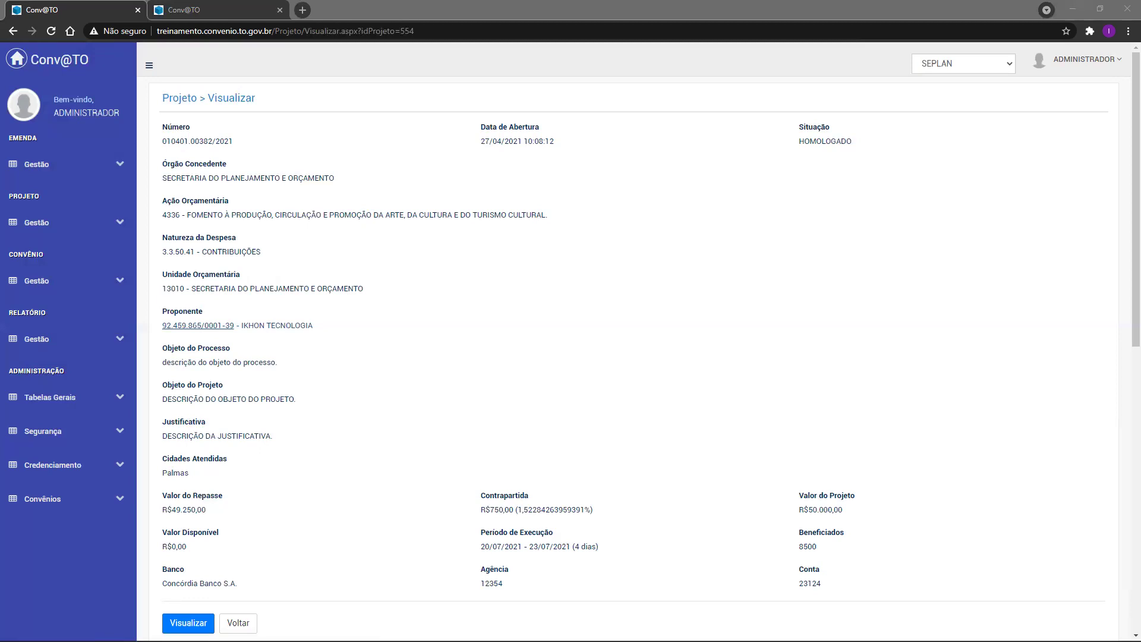
{"action": "left_click", "coordinate": [365, 352]}
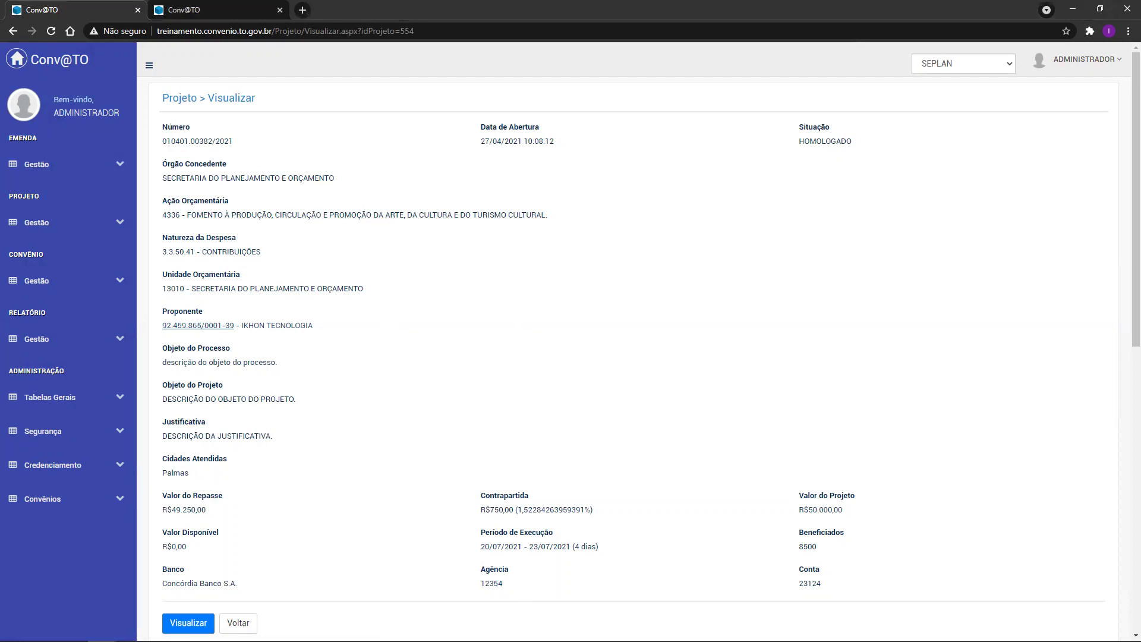
{"action": "double_click", "coordinate": [826, 141]}
{"action": "scroll", "coordinate": [496, 331], "scroll_direction": "down", "scroll_amount": 3}
{"action": "scroll", "coordinate": [488, 328], "scroll_direction": "up", "scroll_amount": 1}
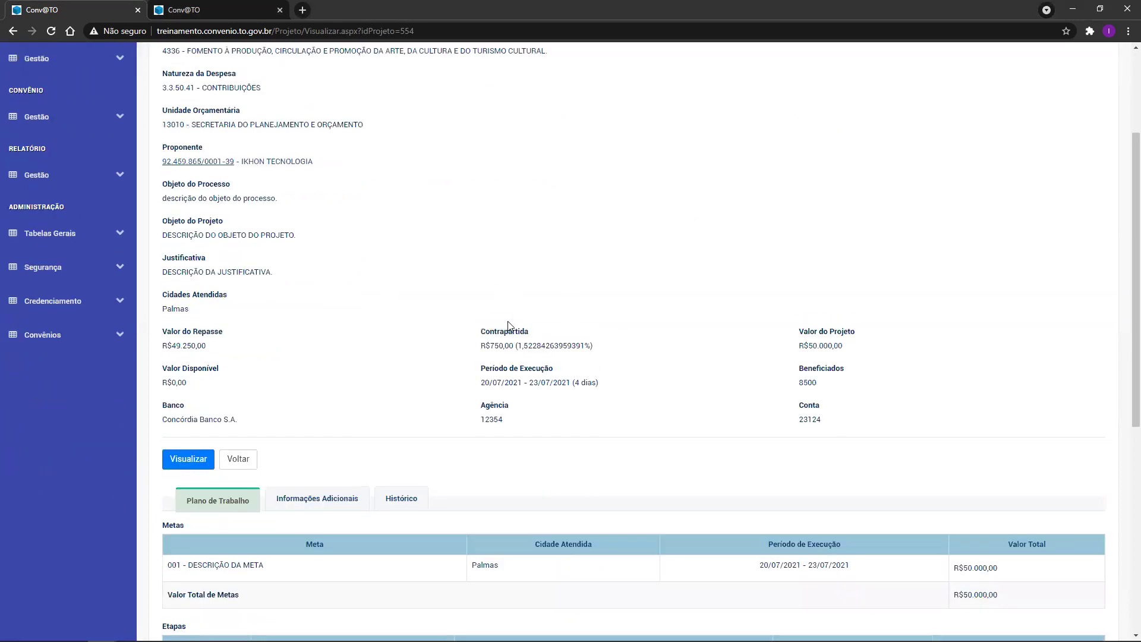
{"action": "scroll", "coordinate": [487, 327], "scroll_direction": "up", "scroll_amount": 2}
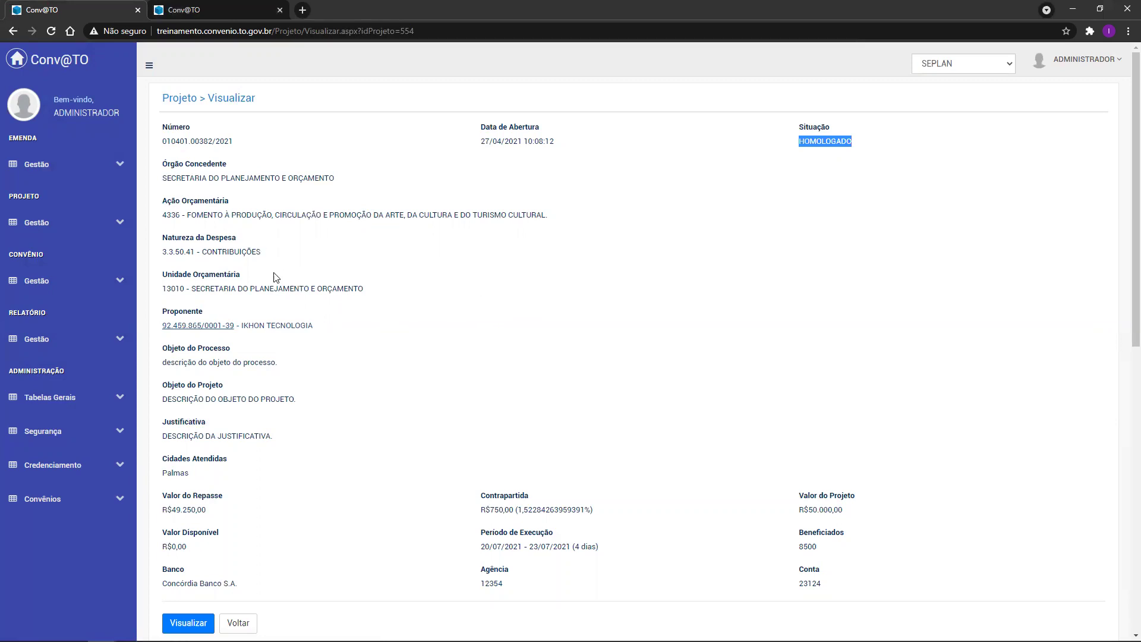
{"action": "scroll", "coordinate": [224, 468], "scroll_direction": "down", "scroll_amount": 1}
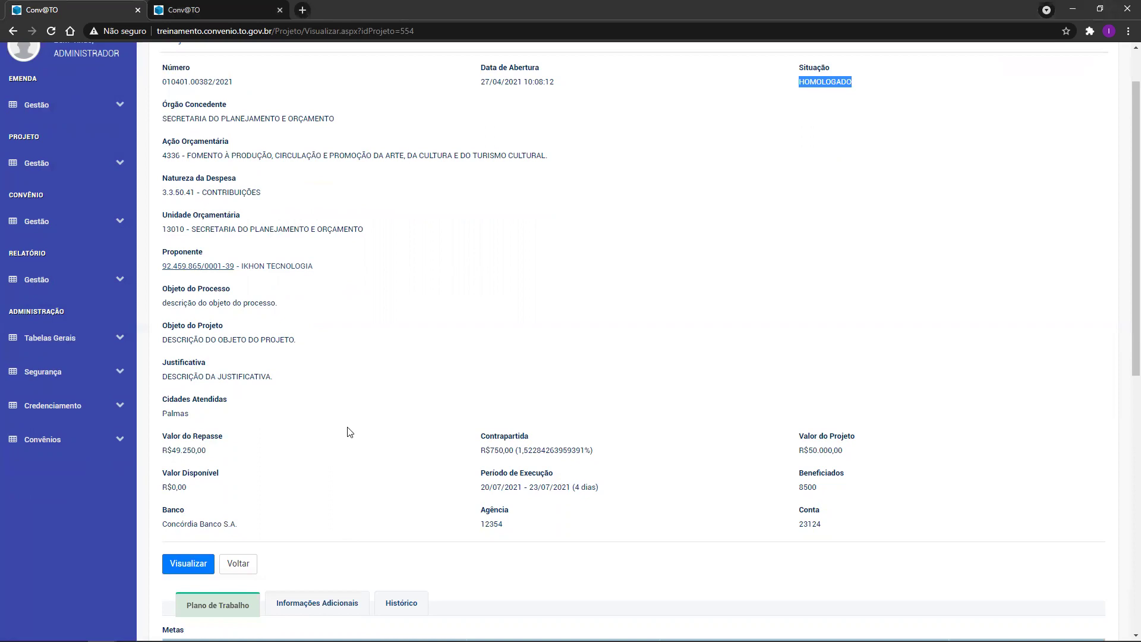
{"action": "left_click", "coordinate": [188, 564]}
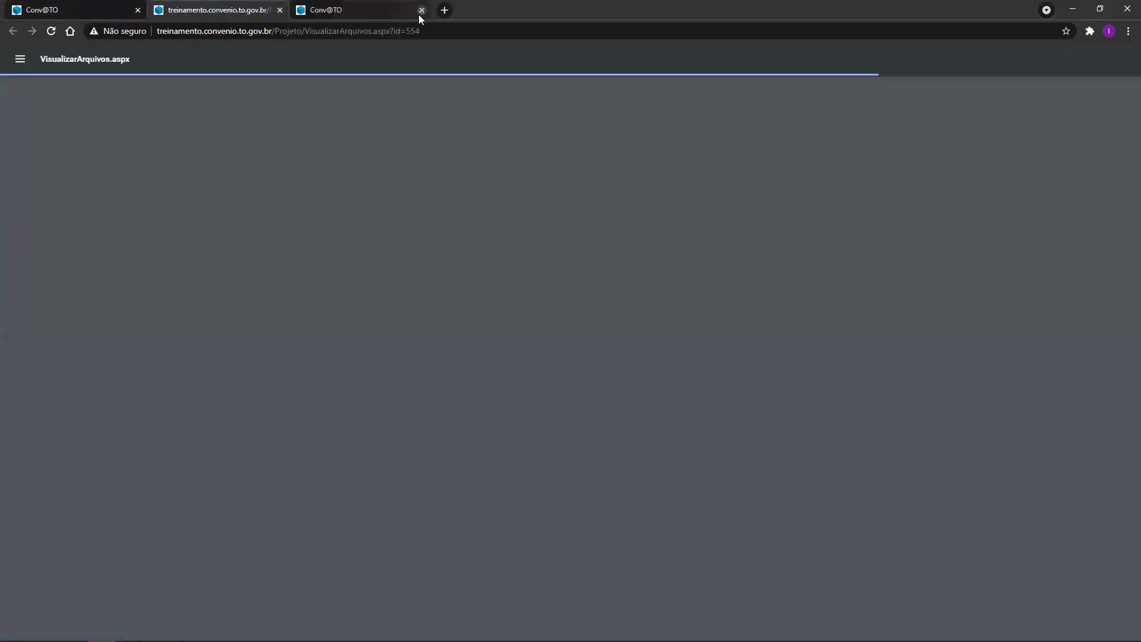
{"action": "left_click", "coordinate": [420, 12]}
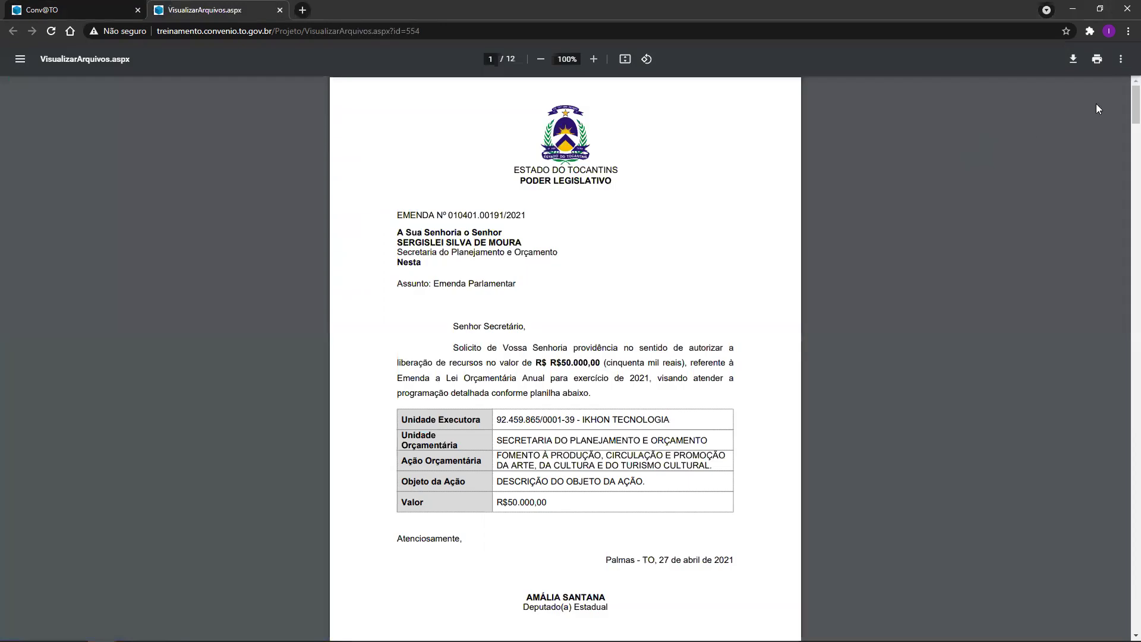
{"action": "left_click", "coordinate": [1121, 59]}
{"action": "left_click", "coordinate": [1093, 85]}
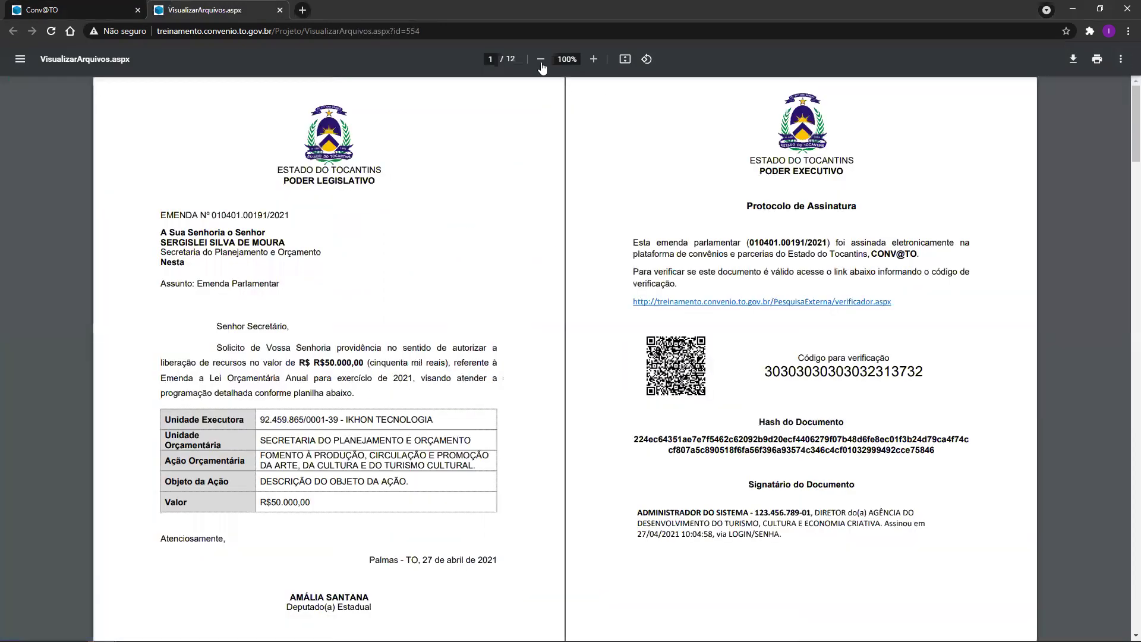
{"action": "left_click", "coordinate": [541, 59]}
{"action": "scroll", "coordinate": [401, 275], "scroll_direction": "down", "scroll_amount": 20}
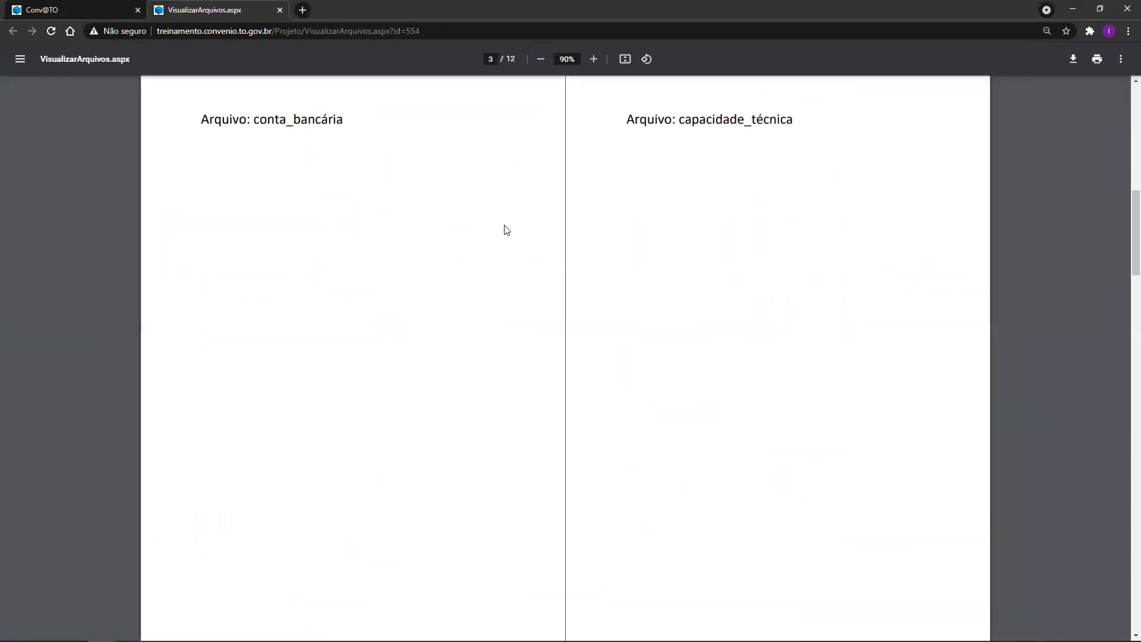
{"action": "scroll", "coordinate": [410, 331], "scroll_direction": "down", "scroll_amount": 7}
{"action": "scroll", "coordinate": [386, 309], "scroll_direction": "up", "scroll_amount": 4}
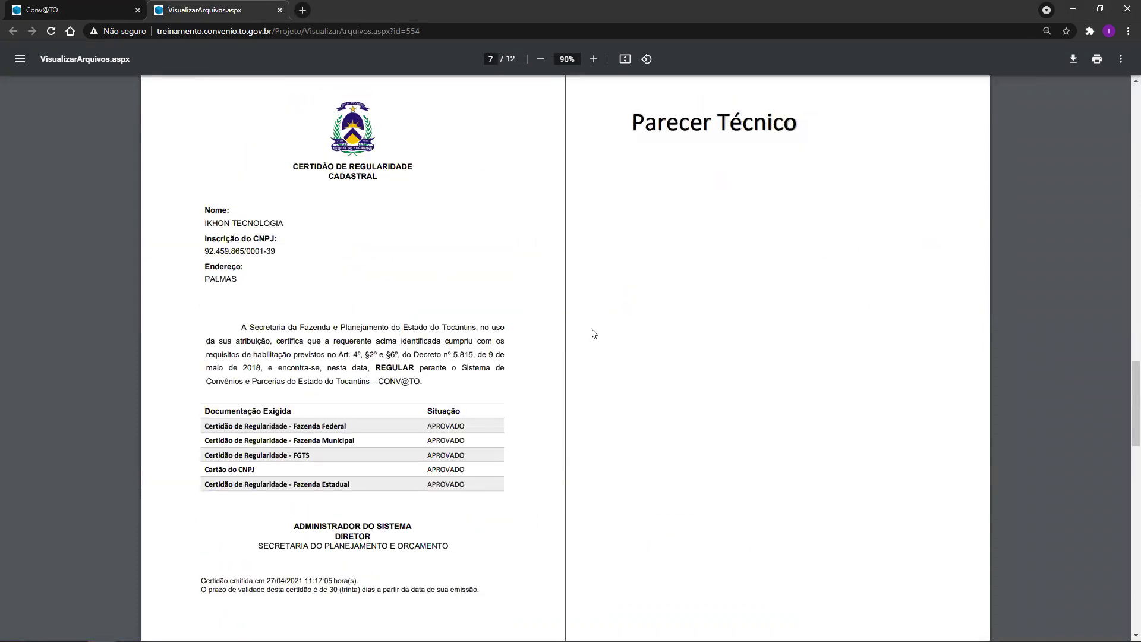
{"action": "scroll", "coordinate": [590, 331], "scroll_direction": "down", "scroll_amount": 10}
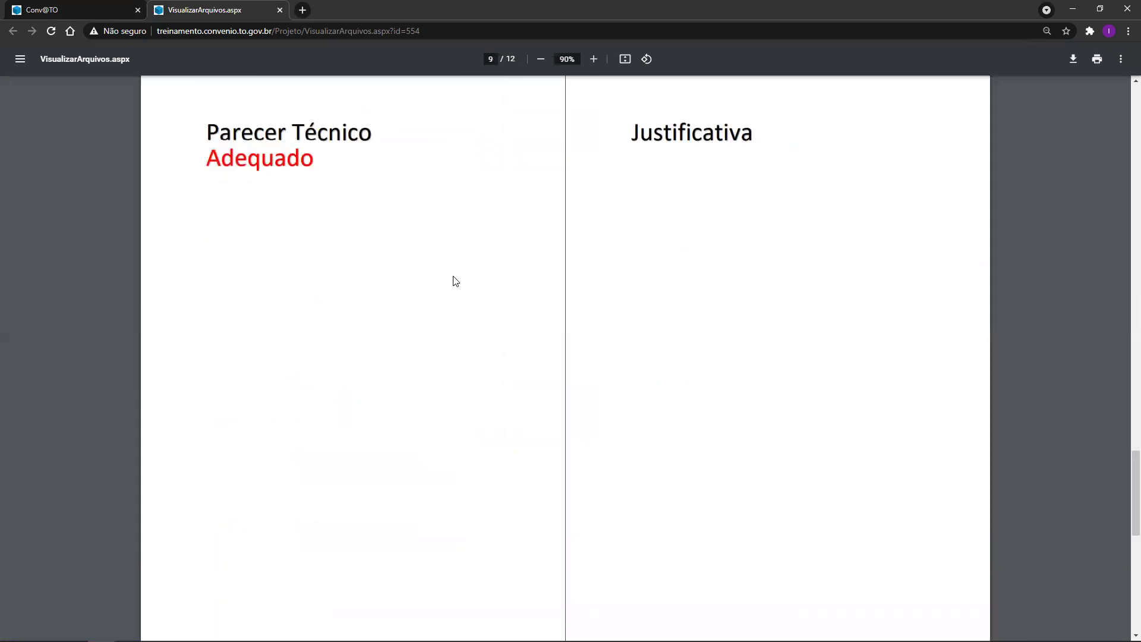
{"action": "scroll", "coordinate": [453, 280], "scroll_direction": "up", "scroll_amount": 10}
{"action": "left_click_drag", "start_coordinate": [774, 126], "coordinate": [715, 236]}
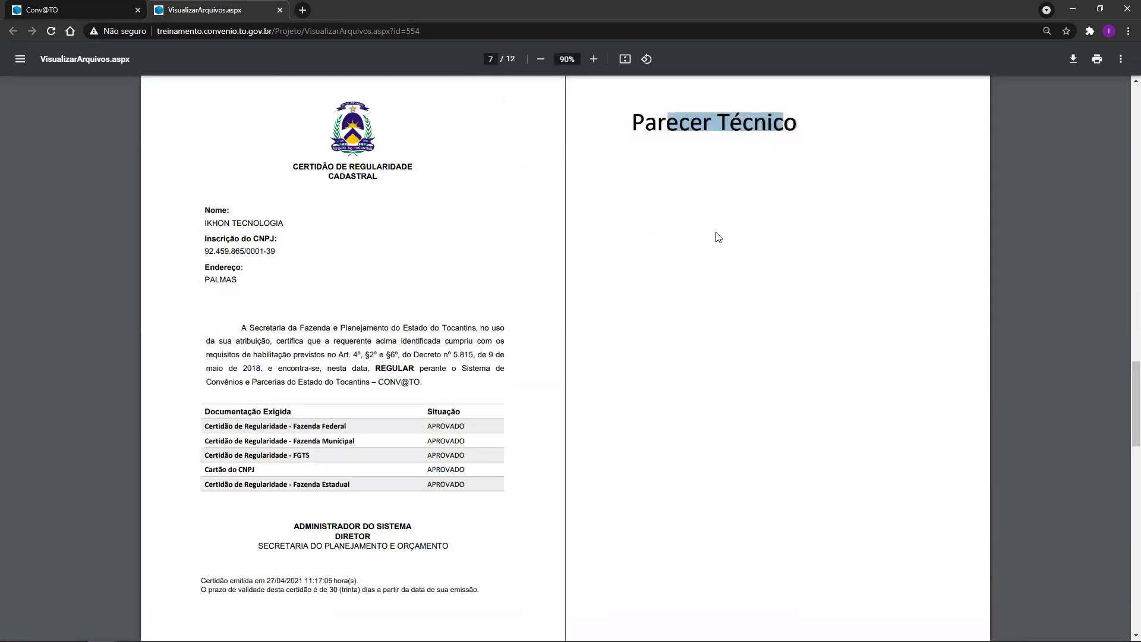
{"action": "scroll", "coordinate": [716, 236], "scroll_direction": "down", "scroll_amount": 7}
{"action": "left_click_drag", "start_coordinate": [221, 252], "coordinate": [377, 390]}
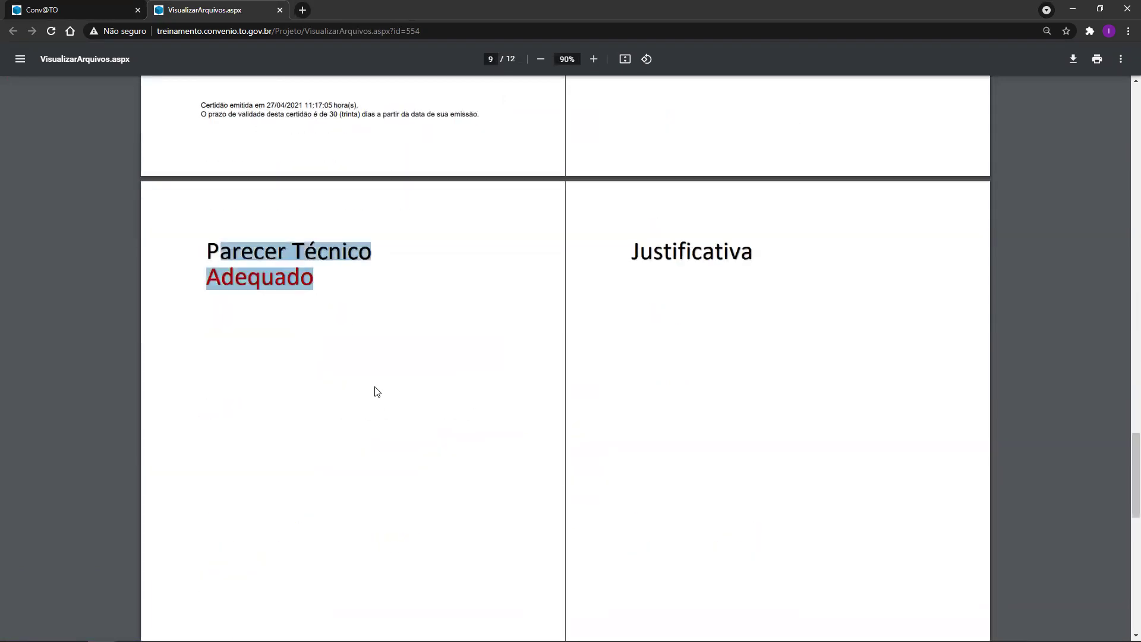
{"action": "left_click", "coordinate": [656, 253]}
{"action": "double_click", "coordinate": [297, 274]}
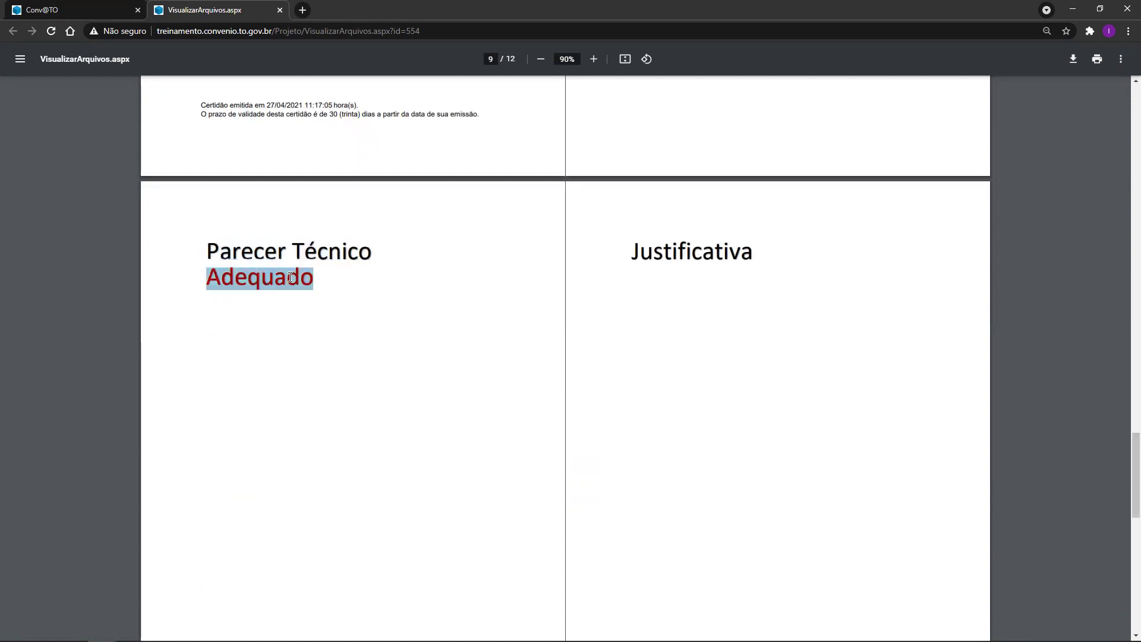
{"action": "left_click", "coordinate": [320, 255]}
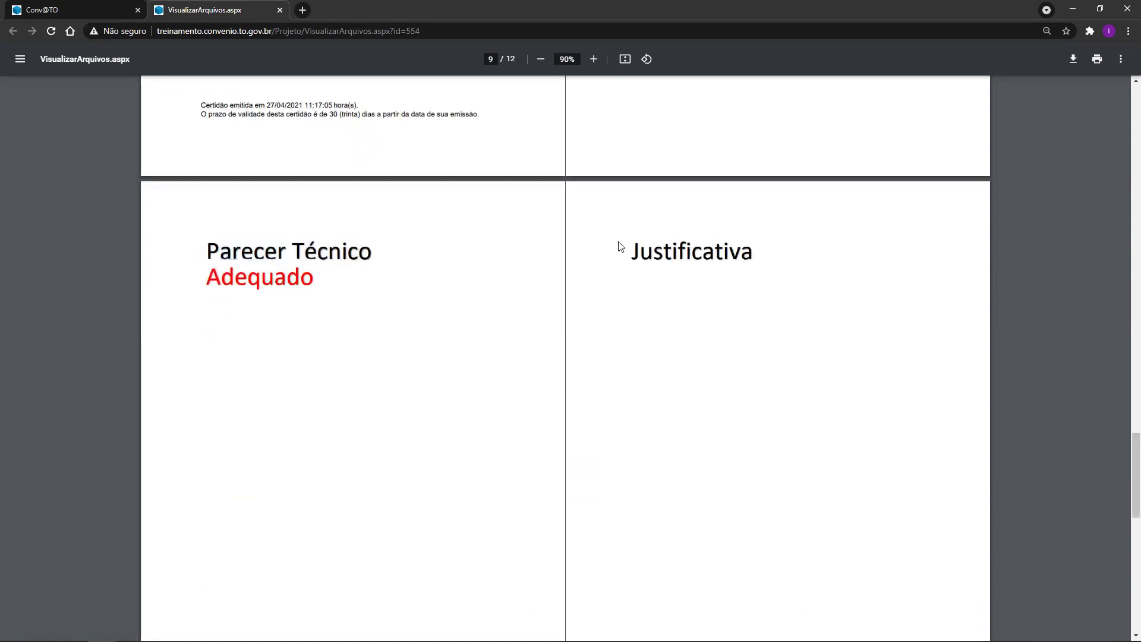
{"action": "double_click", "coordinate": [689, 253]}
{"action": "scroll", "coordinate": [696, 336], "scroll_direction": "down", "scroll_amount": 7}
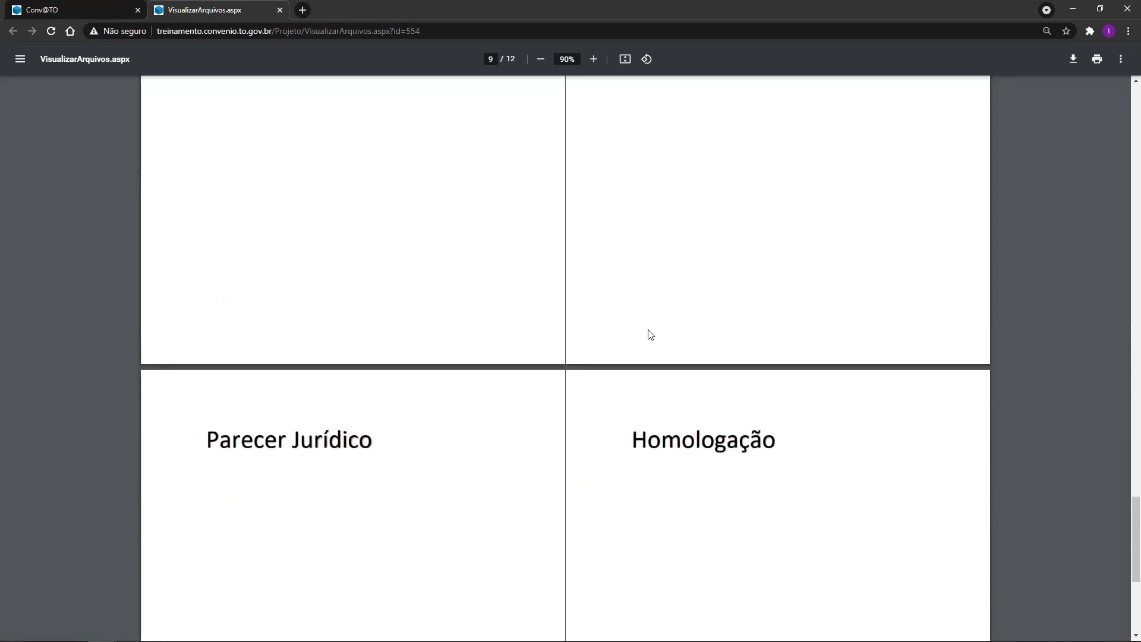
{"action": "scroll", "coordinate": [650, 334], "scroll_direction": "down", "scroll_amount": 3}
{"action": "left_click_drag", "start_coordinate": [219, 262], "coordinate": [360, 262]}
{"action": "left_click_drag", "start_coordinate": [761, 263], "coordinate": [647, 263]}
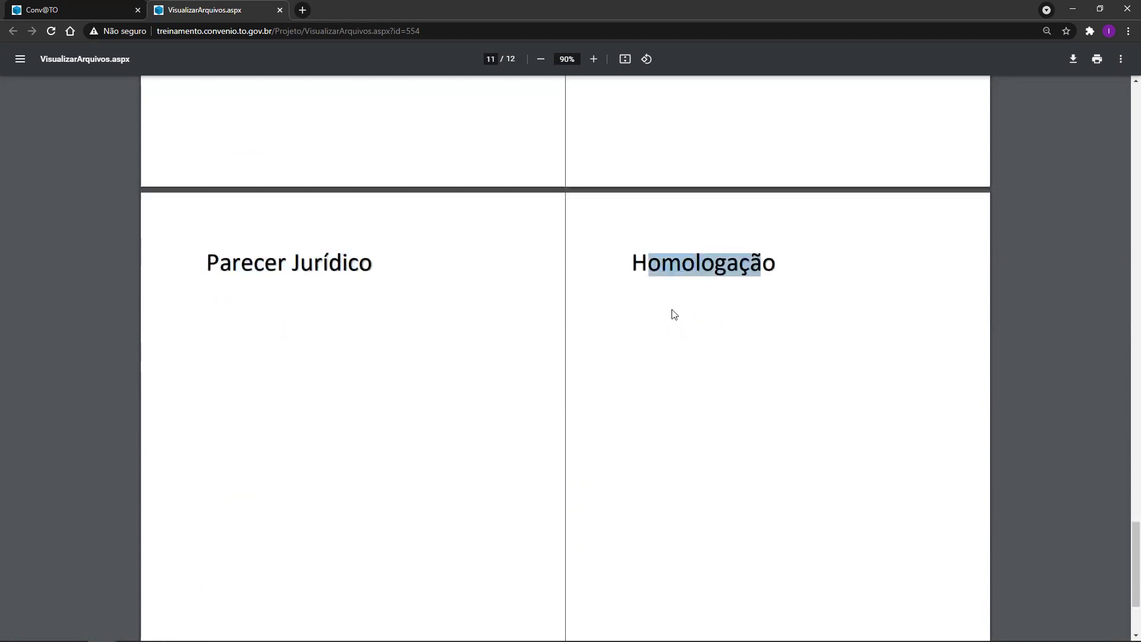
{"action": "scroll", "coordinate": [567, 306], "scroll_direction": "down", "scroll_amount": 3}
{"action": "left_click", "coordinate": [730, 301]}
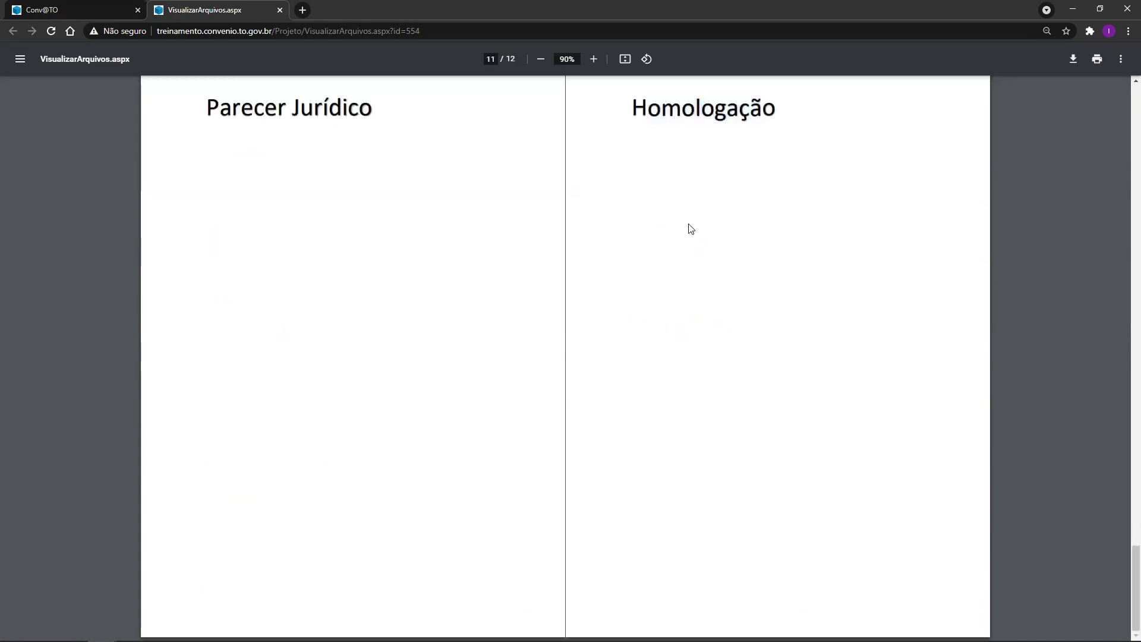
{"action": "left_click", "coordinate": [279, 10]}
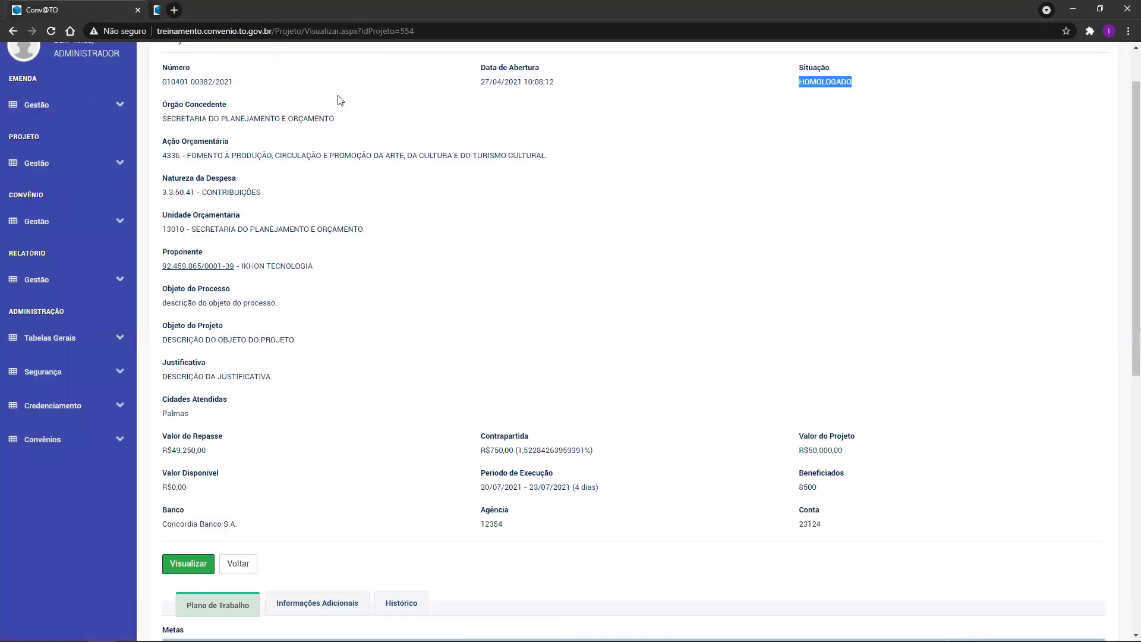
- Review the project's history and expand the project management menu
{"action": "scroll", "coordinate": [558, 377], "scroll_direction": "down", "scroll_amount": 2}
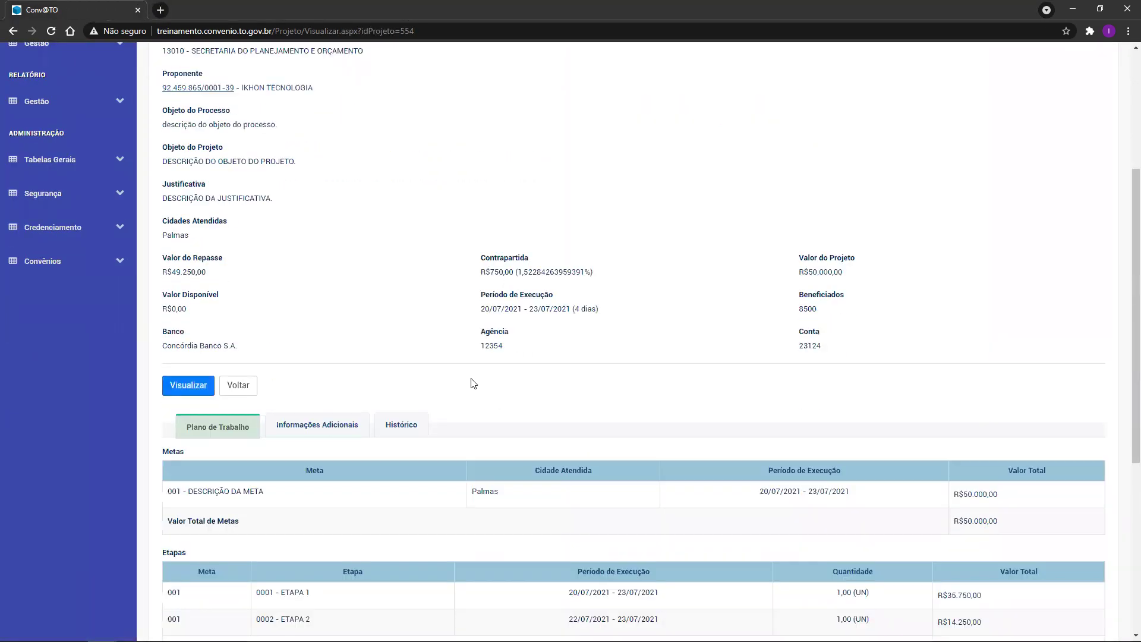
{"action": "left_click", "coordinate": [395, 425]}
{"action": "scroll", "coordinate": [369, 348], "scroll_direction": "up", "scroll_amount": 4}
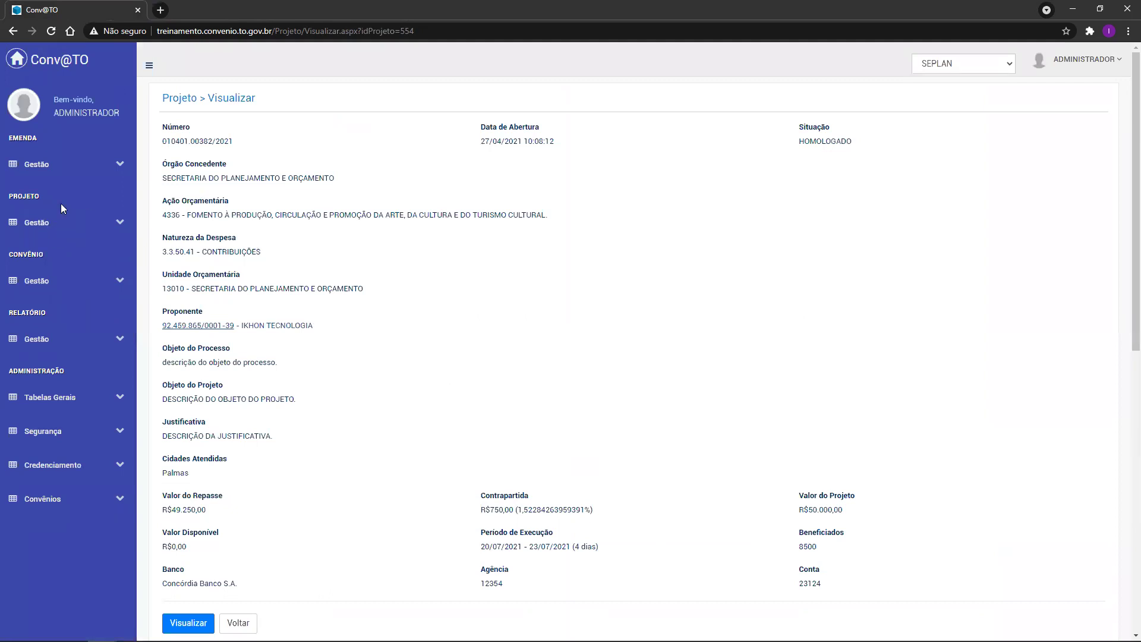
{"action": "left_click", "coordinate": [62, 221]}
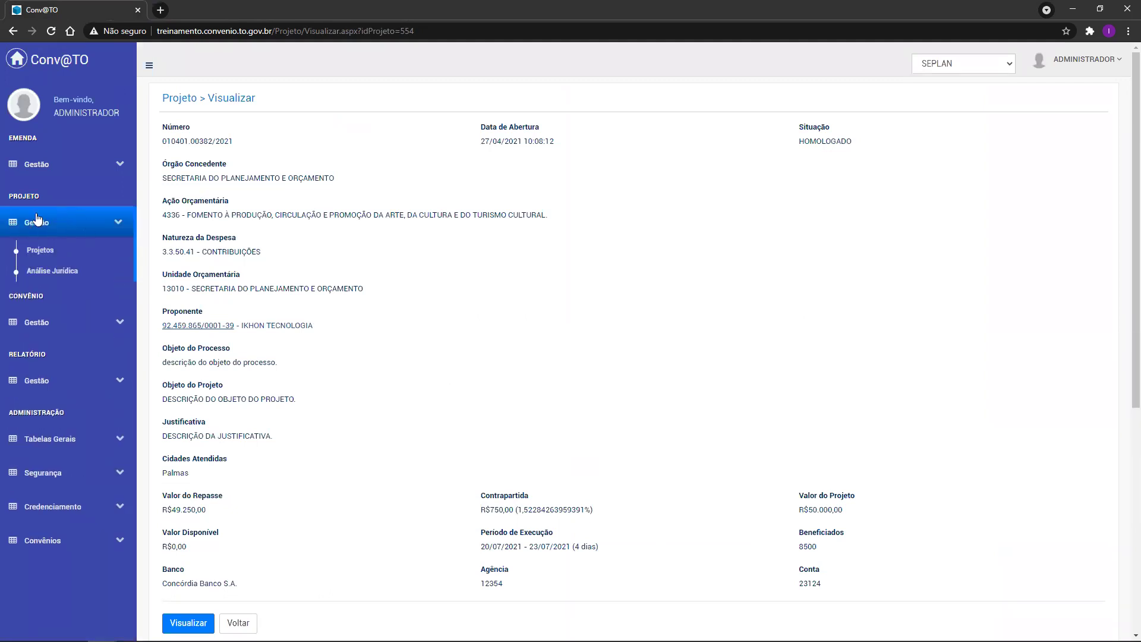
{"action": "double_click", "coordinate": [212, 144]}
{"action": "left_click", "coordinate": [203, 139]}
{"action": "scroll", "coordinate": [293, 553], "scroll_direction": "down", "scroll_amount": 3}
- Return to the project list and filter it to HOMOLOGADO projects
{"action": "left_click", "coordinate": [235, 445]}
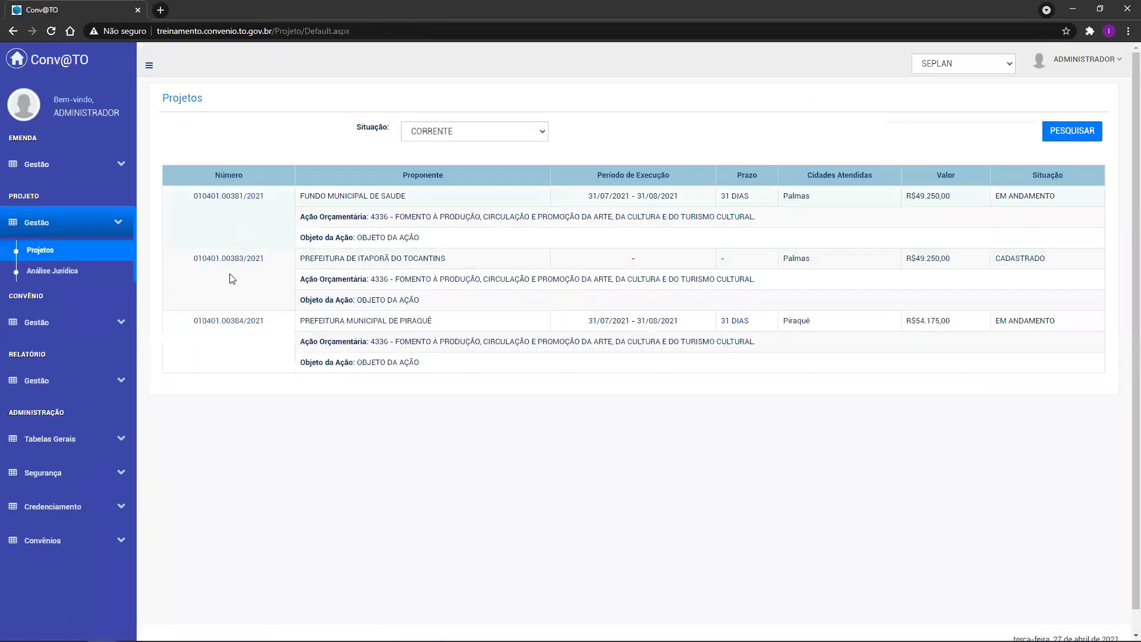
{"action": "left_click", "coordinate": [471, 134]}
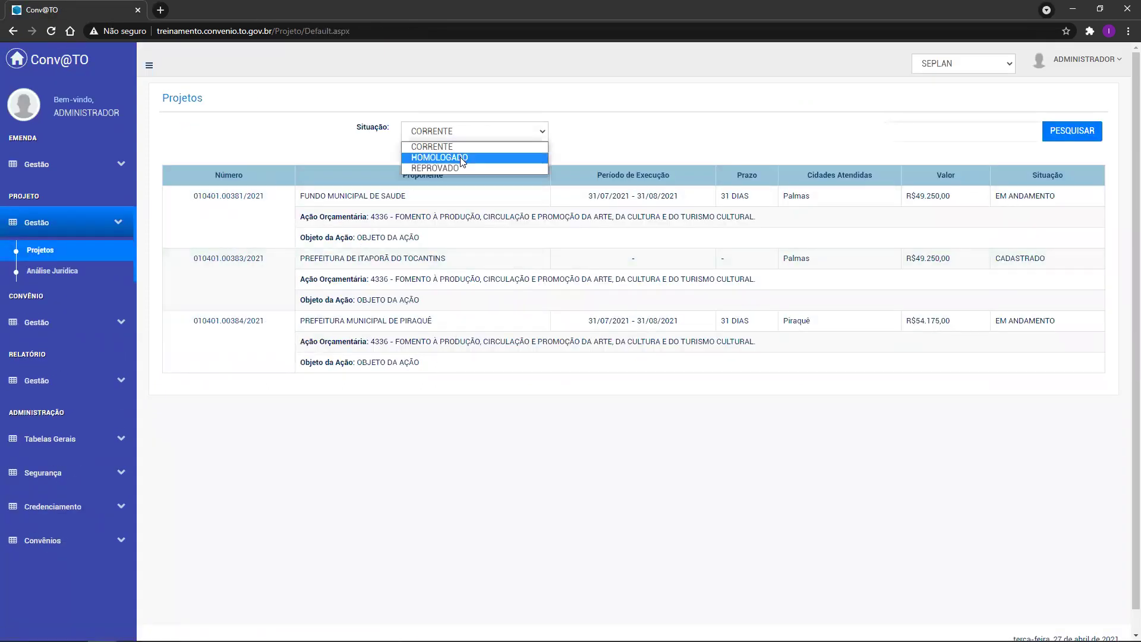
{"action": "left_click", "coordinate": [461, 157]}
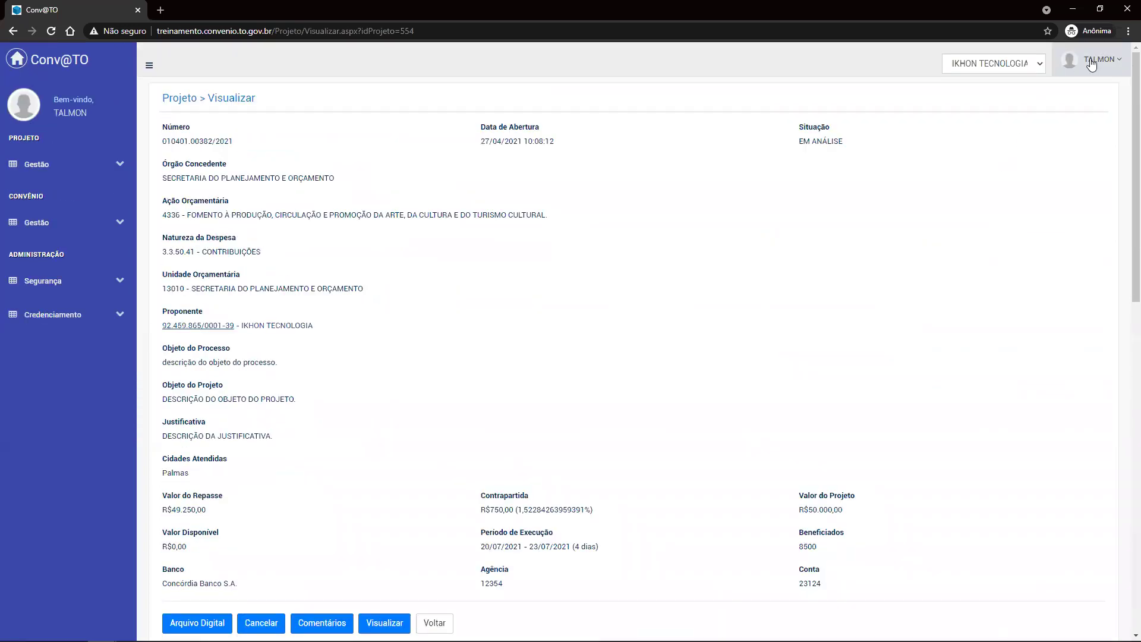
- As the proponent, list projects filtered to situation HOMOLOGADO
{"action": "left_click", "coordinate": [52, 164]}
{"action": "left_click", "coordinate": [54, 193]}
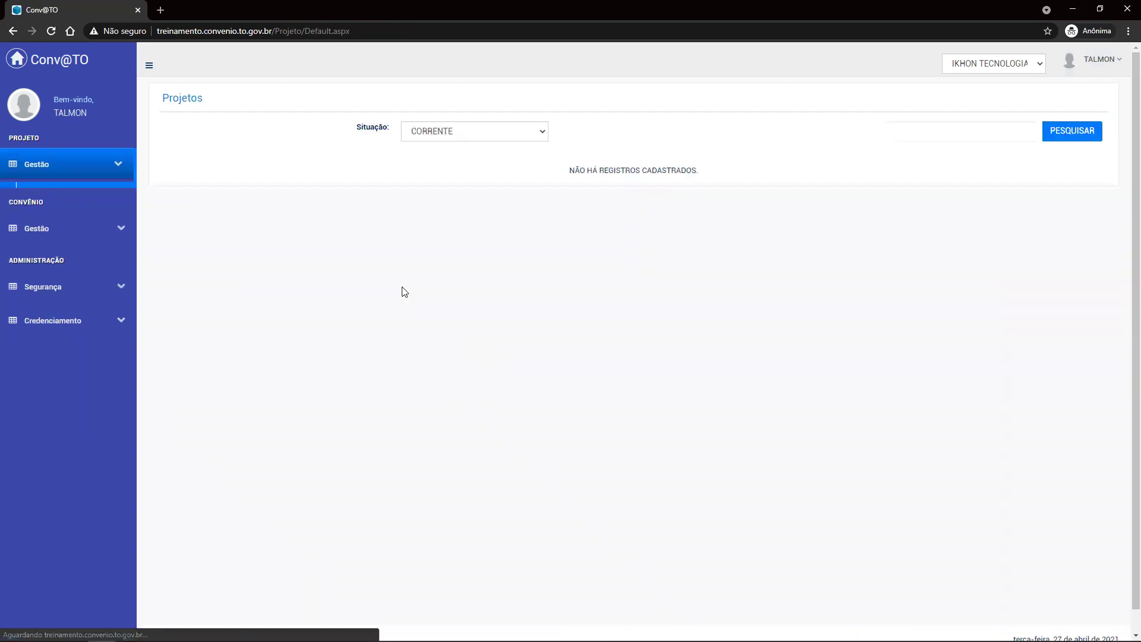
{"action": "left_click_drag", "start_coordinate": [576, 170], "coordinate": [685, 254]}
{"action": "left_click", "coordinate": [685, 254]}
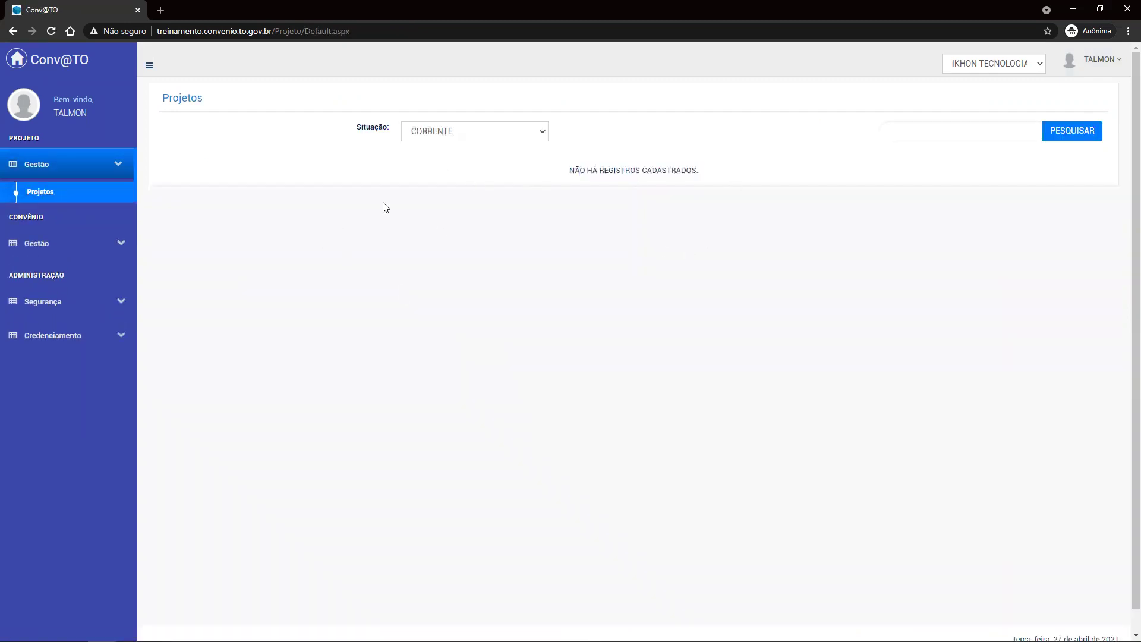
{"action": "left_click", "coordinate": [496, 138]}
{"action": "left_click", "coordinate": [482, 158]}
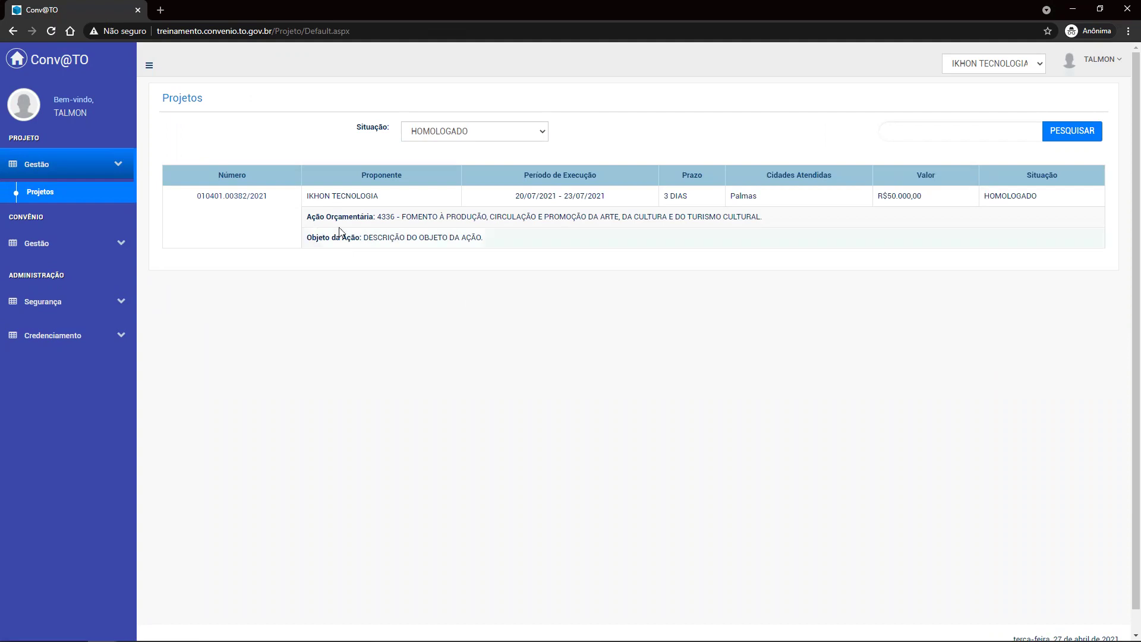
- Open project 010401.00382/2021 and view its history linking it to agreement 13010.000003/2021
{"action": "left_click", "coordinate": [235, 196]}
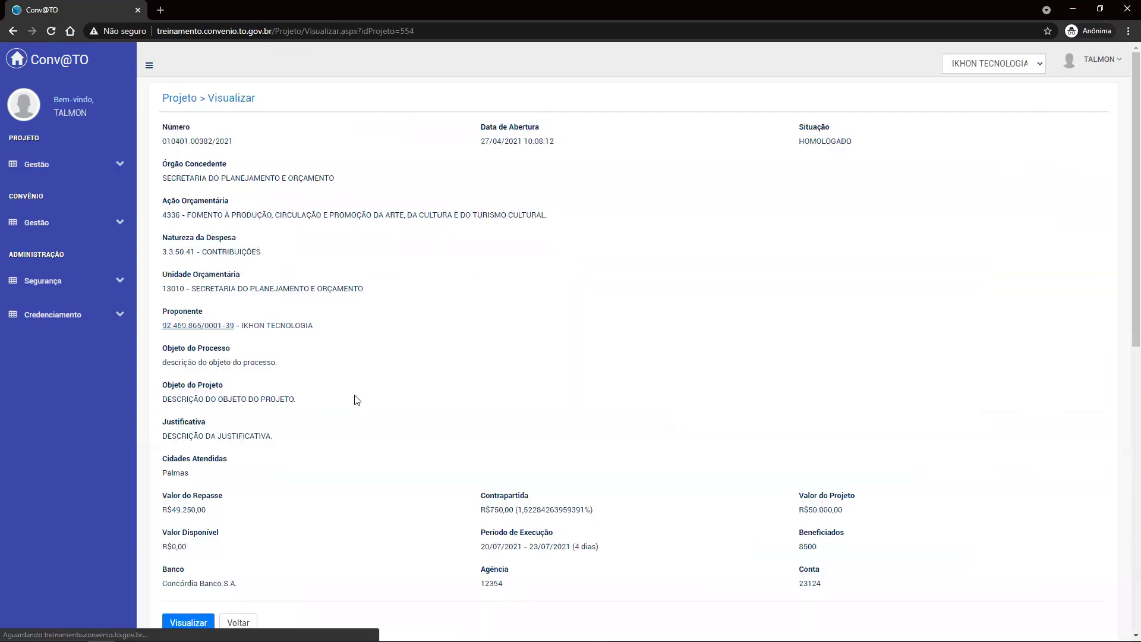
{"action": "scroll", "coordinate": [357, 399], "scroll_direction": "down", "scroll_amount": 4}
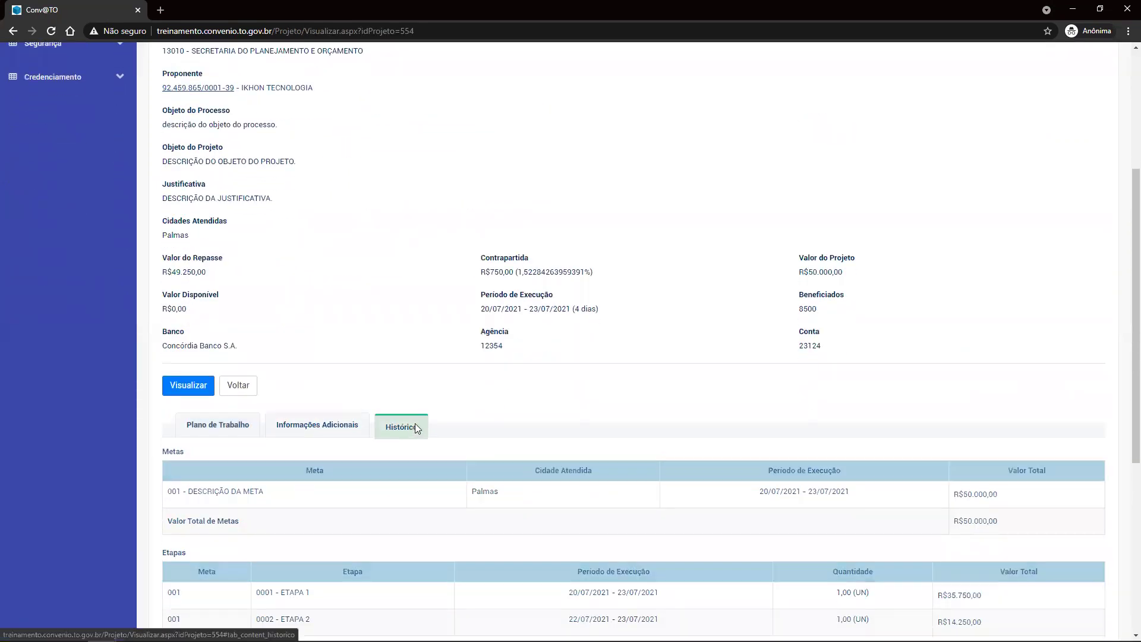
{"action": "left_click", "coordinate": [403, 427]}
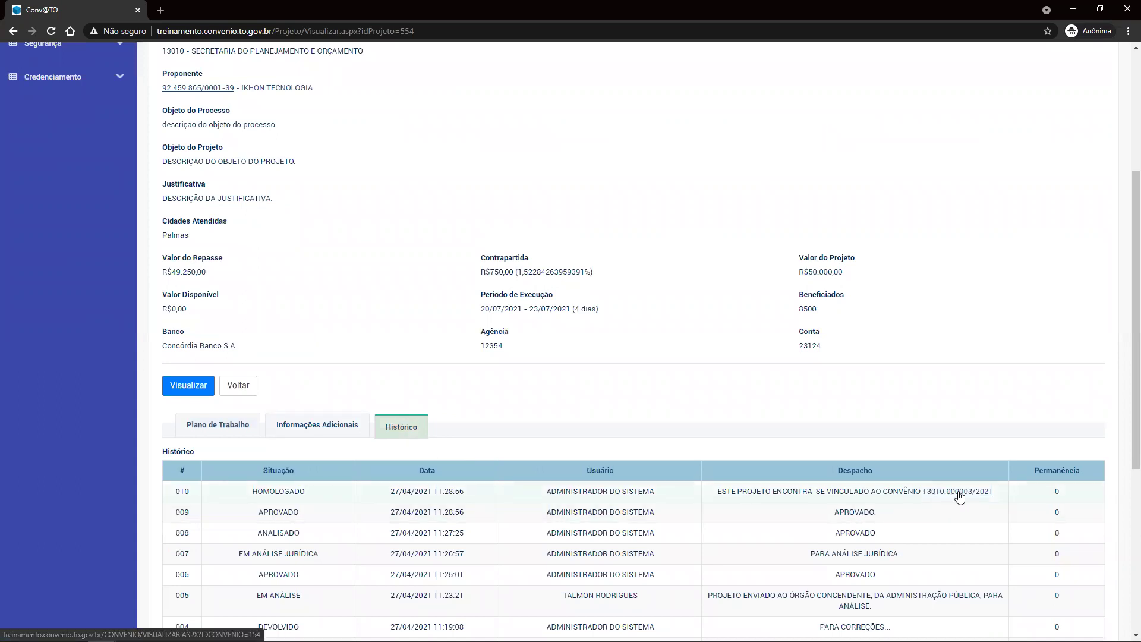
{"action": "scroll", "coordinate": [594, 356], "scroll_direction": "up", "scroll_amount": 4}
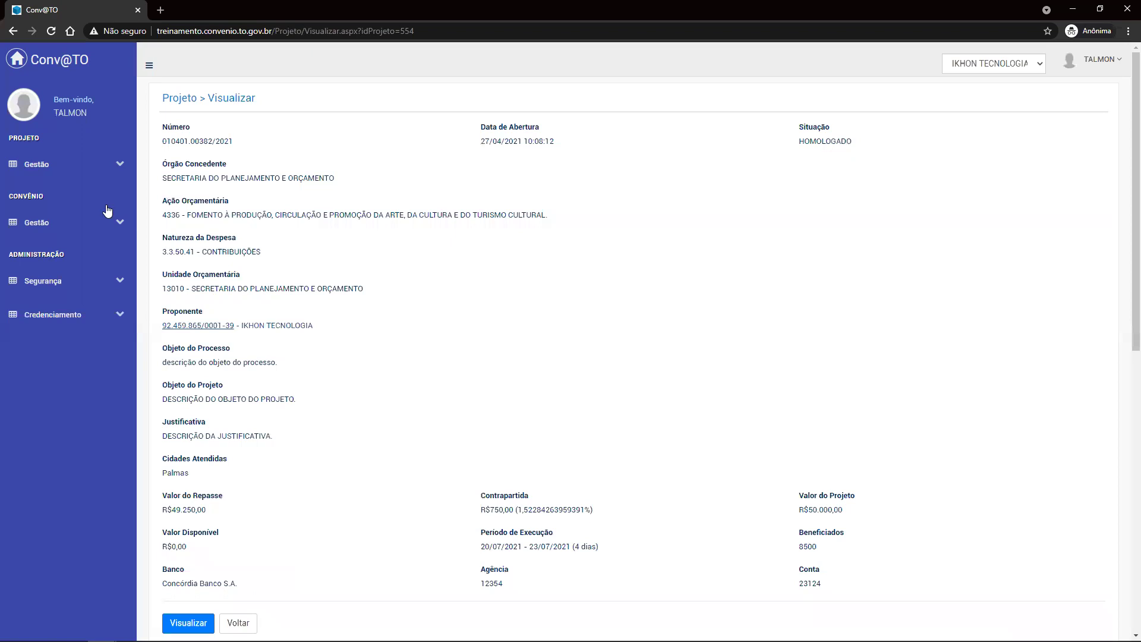
{"action": "left_click", "coordinate": [65, 223]}
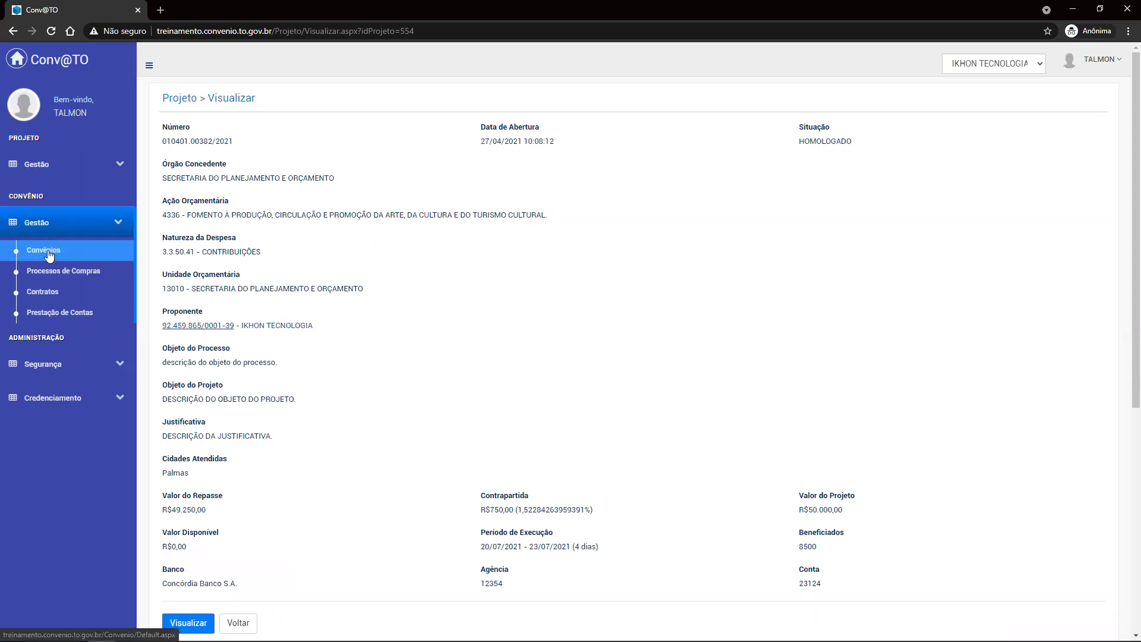
- Open the agreements list, view agreement 13010.000003/2021, then return to the list
{"action": "left_click", "coordinate": [49, 255]}
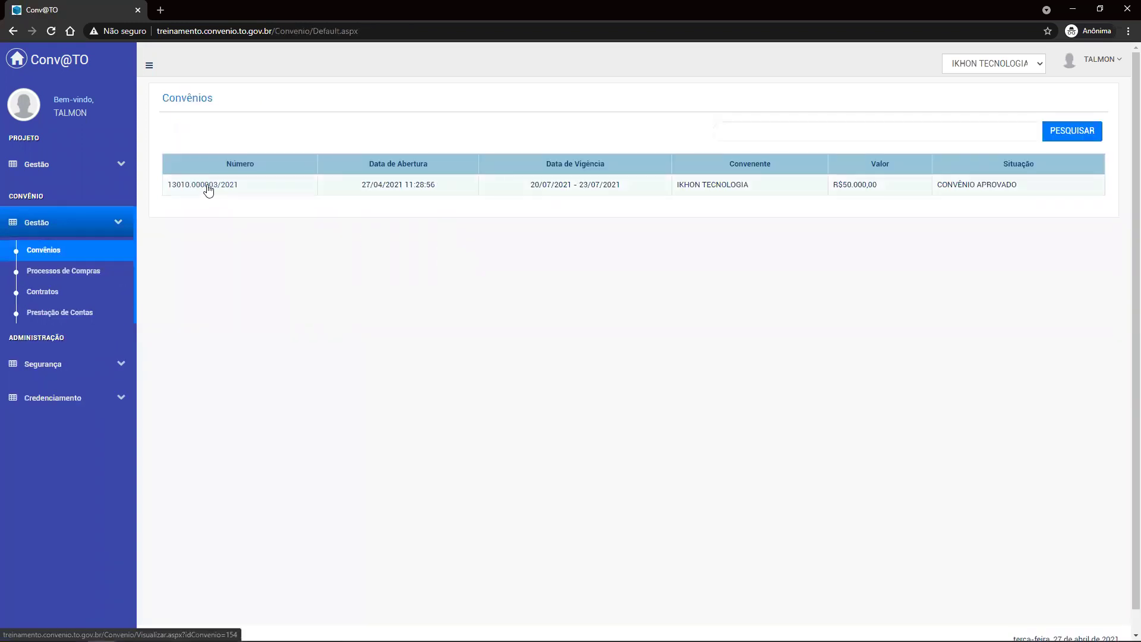
{"action": "left_click_drag", "start_coordinate": [951, 184], "coordinate": [1034, 192]}
{"action": "left_click", "coordinate": [856, 262]}
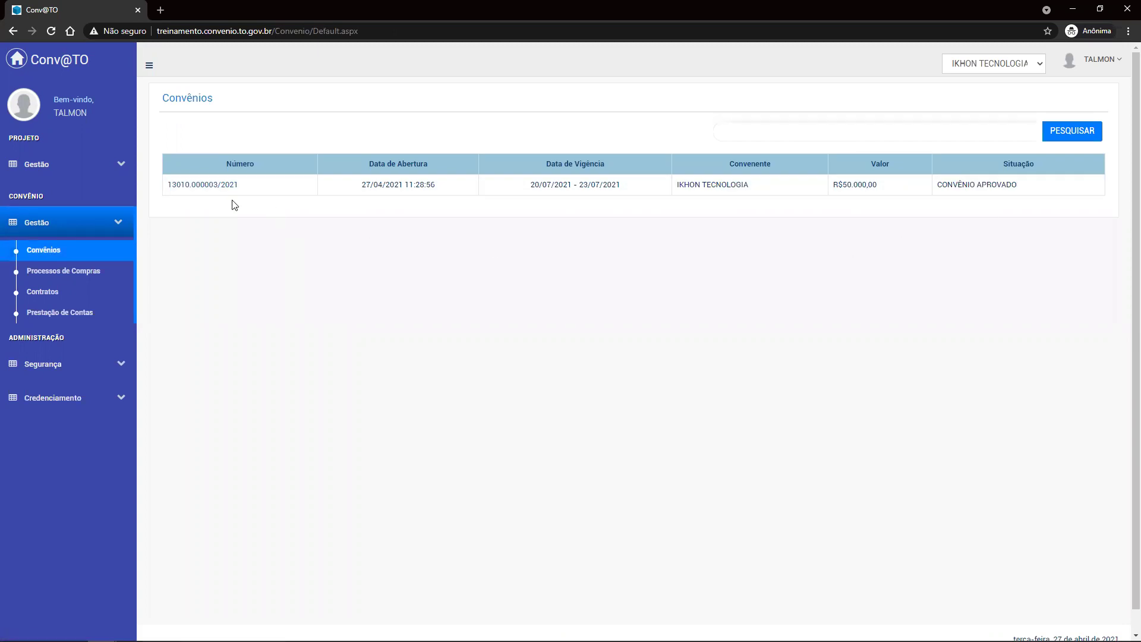
{"action": "left_click", "coordinate": [203, 186]}
{"action": "left_click", "coordinate": [42, 221]}
{"action": "left_click", "coordinate": [43, 250]}
- Highlight the agreement's validity period 20/07/2021 - 23/07/2021 and its CONVÊNIO APROVADO status
{"action": "left_click_drag", "start_coordinate": [532, 186], "coordinate": [621, 186]}
{"action": "left_click", "coordinate": [525, 187]}
{"action": "left_click_drag", "start_coordinate": [525, 187], "coordinate": [626, 186]}
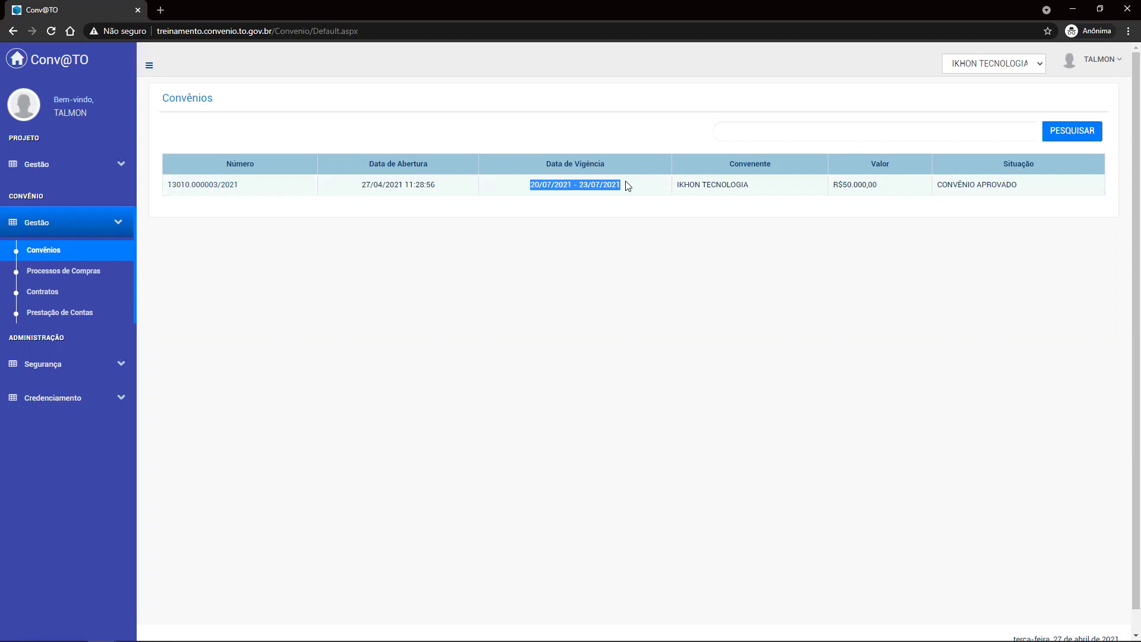
{"action": "left_click", "coordinate": [503, 216]}
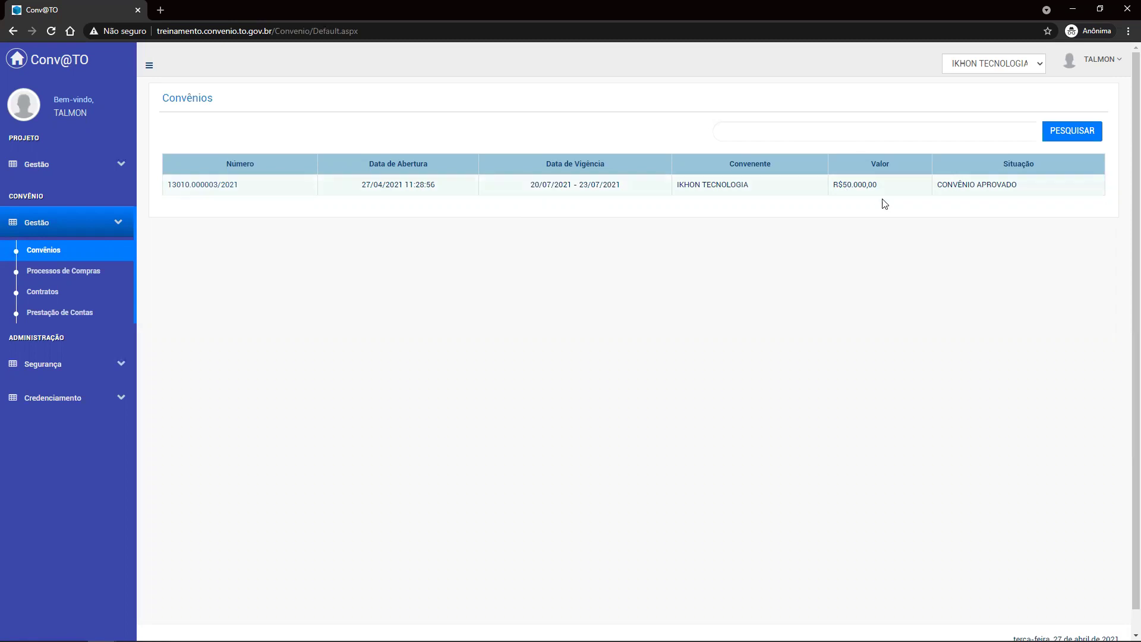
{"action": "left_click_drag", "start_coordinate": [937, 184], "coordinate": [1026, 188]}
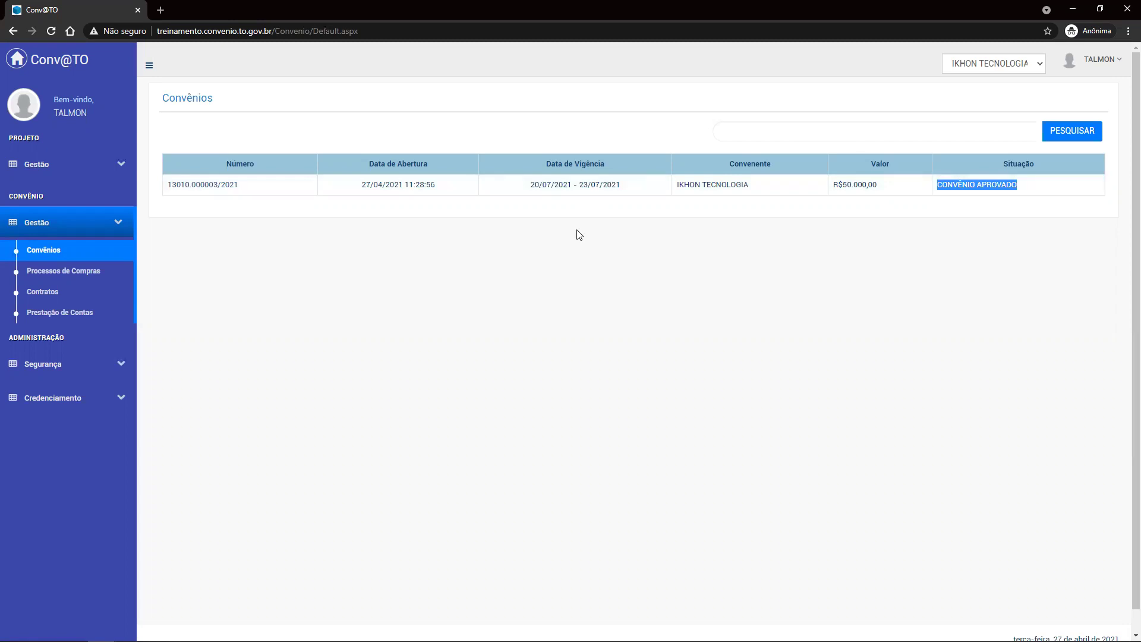
{"action": "left_click_drag", "start_coordinate": [530, 184], "coordinate": [631, 189]}
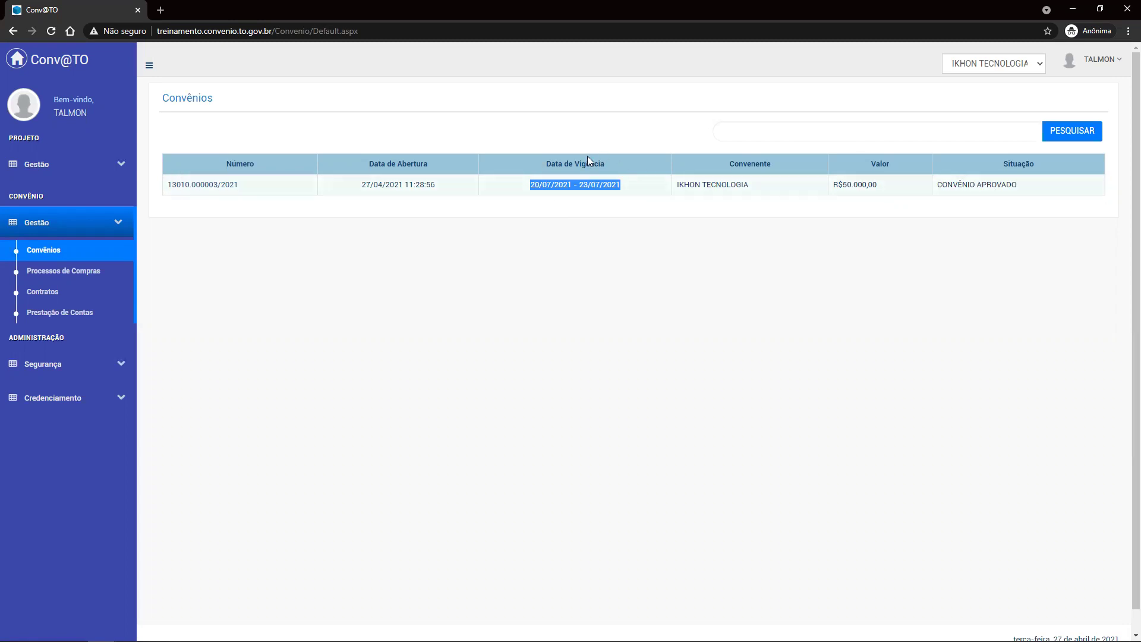
{"action": "left_click", "coordinate": [541, 184]}
{"action": "triple_click", "coordinate": [610, 186]}
{"action": "left_click", "coordinate": [946, 183]}
{"action": "triple_click", "coordinate": [946, 183]}
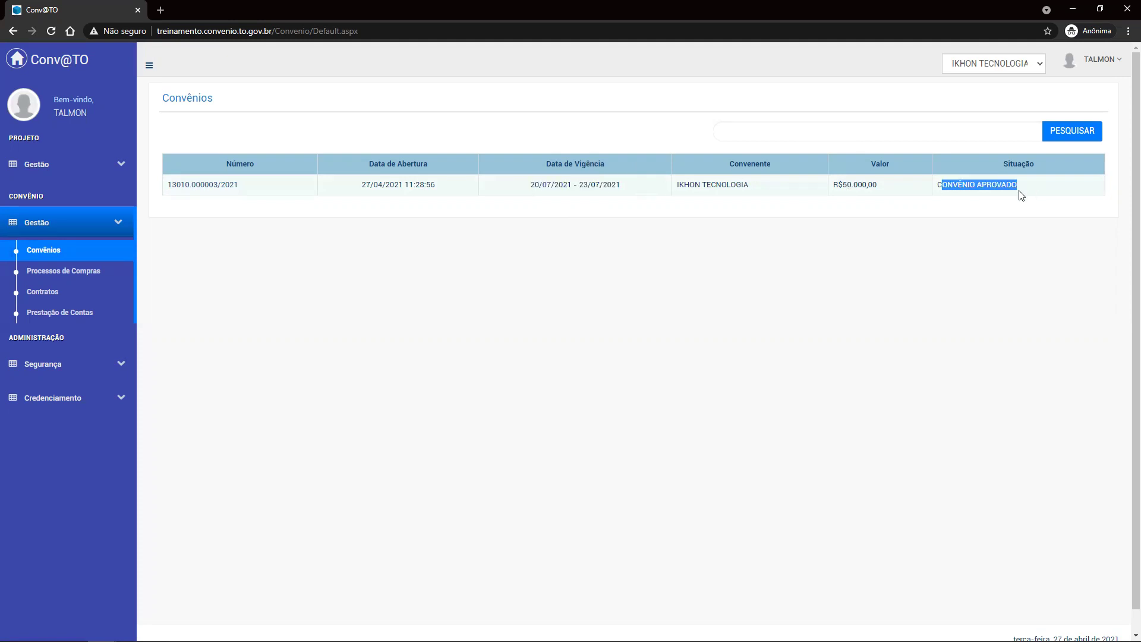
{"action": "double_click", "coordinate": [1001, 183]}
- Highlight the dates, grantee and R$50.000,00 value, then open agreement 13010.000003/2021's details
{"action": "left_click_drag", "start_coordinate": [578, 186], "coordinate": [629, 188]}
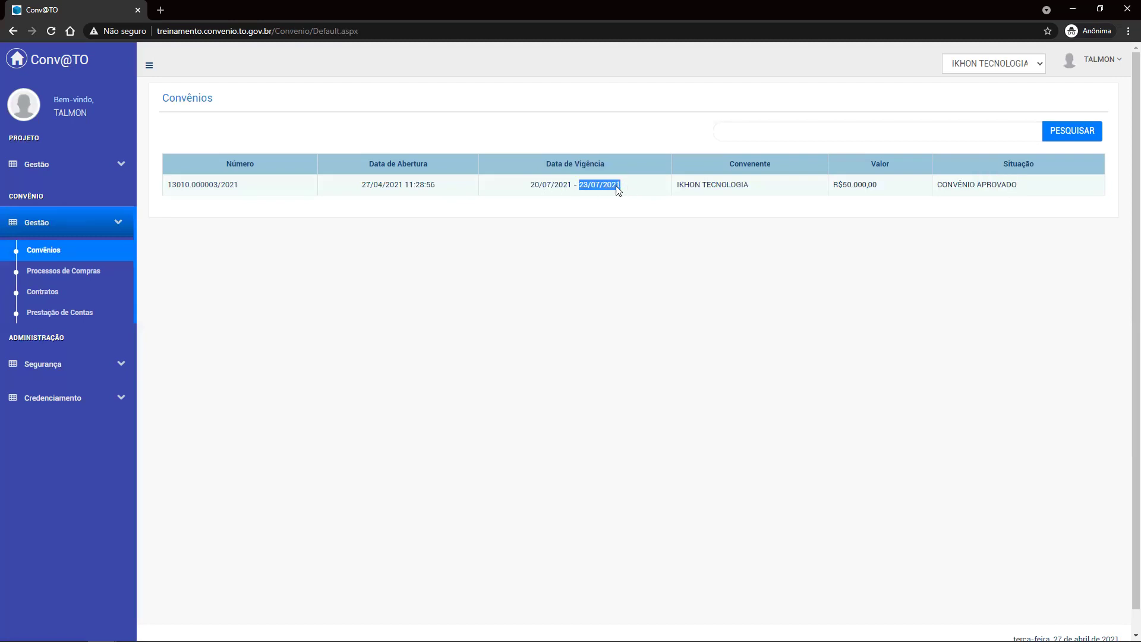
{"action": "left_click", "coordinate": [524, 197]}
{"action": "left_click_drag", "start_coordinate": [541, 186], "coordinate": [628, 188]}
{"action": "left_click_drag", "start_coordinate": [957, 185], "coordinate": [1035, 184]}
{"action": "left_click", "coordinate": [937, 222]}
{"action": "left_click_drag", "start_coordinate": [533, 184], "coordinate": [623, 186]}
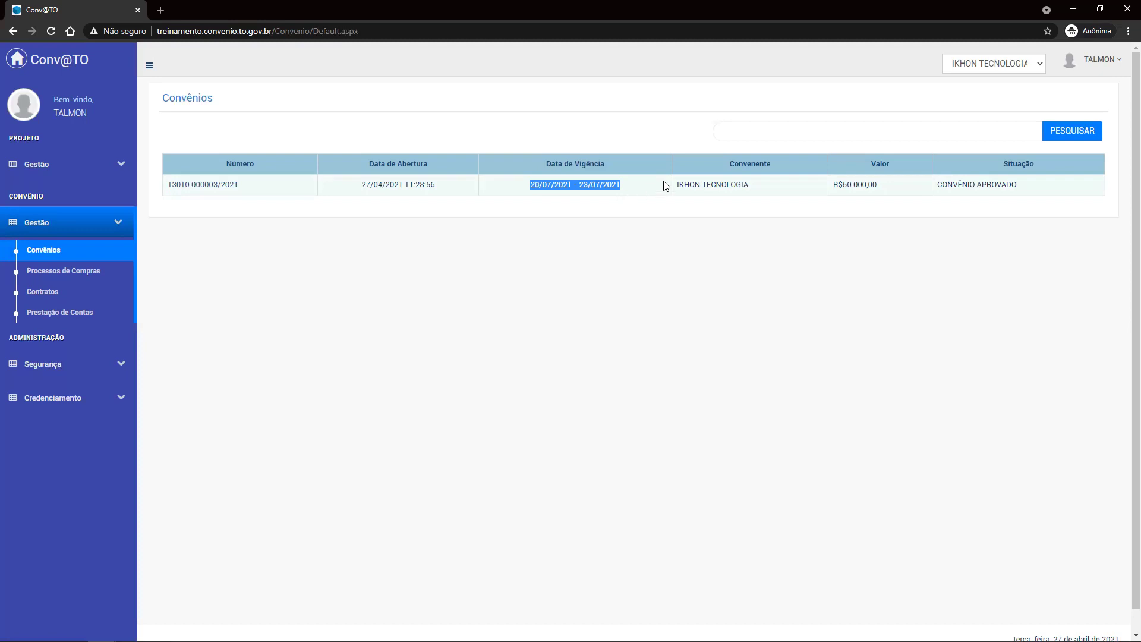
{"action": "left_click_drag", "start_coordinate": [698, 185], "coordinate": [755, 212]}
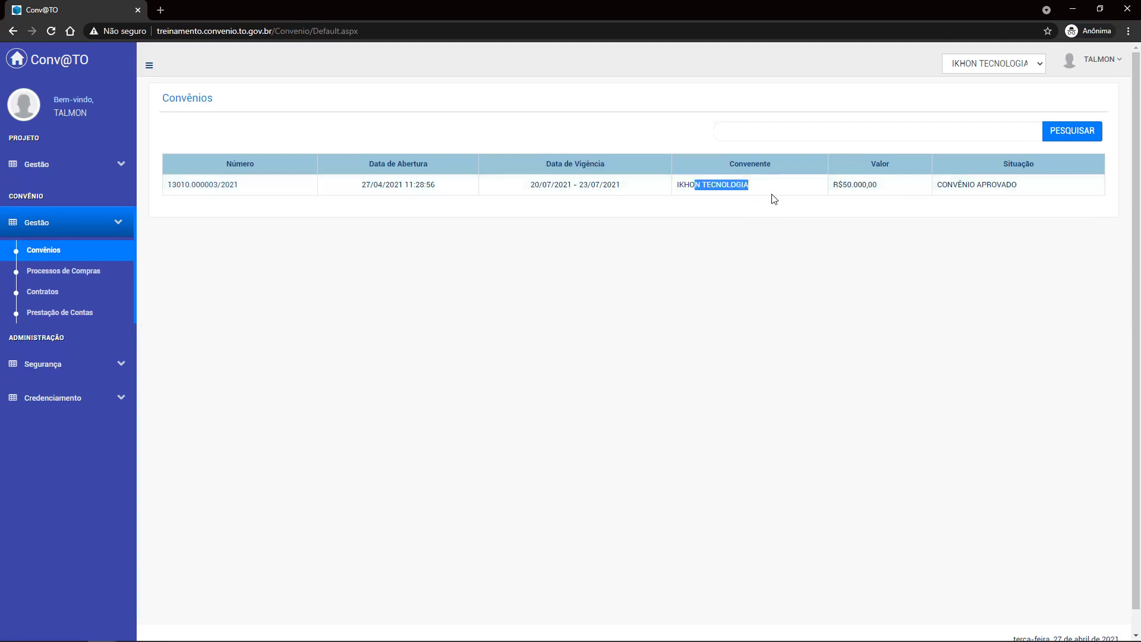
{"action": "left_click_drag", "start_coordinate": [833, 184], "coordinate": [922, 187]}
{"action": "left_click", "coordinate": [957, 185]}
{"action": "left_click", "coordinate": [192, 186]}
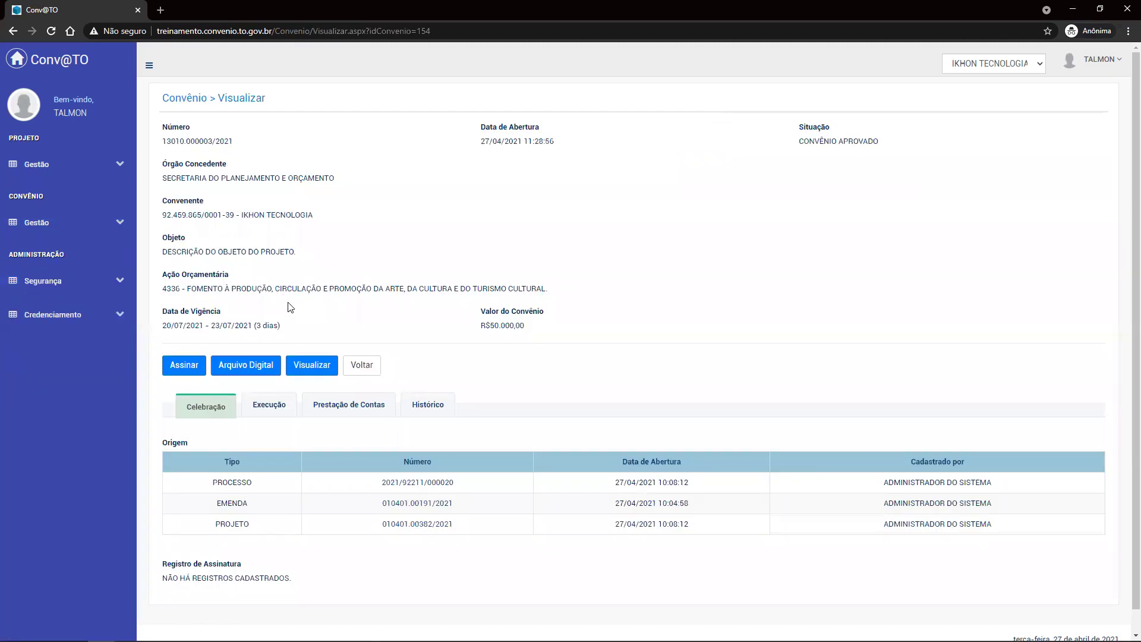
- Check agreement 13010.000003/2021's approved status and browse its execution, accountability and history sections
{"action": "scroll", "coordinate": [294, 309], "scroll_direction": "down", "scroll_amount": 1}
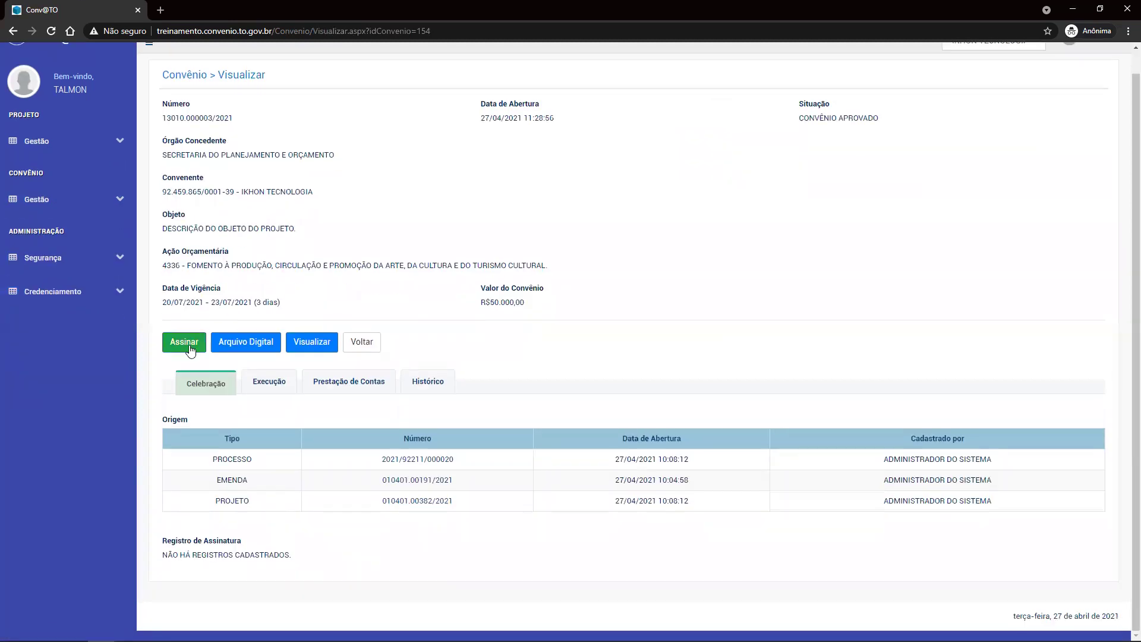
{"action": "triple_click", "coordinate": [889, 121]}
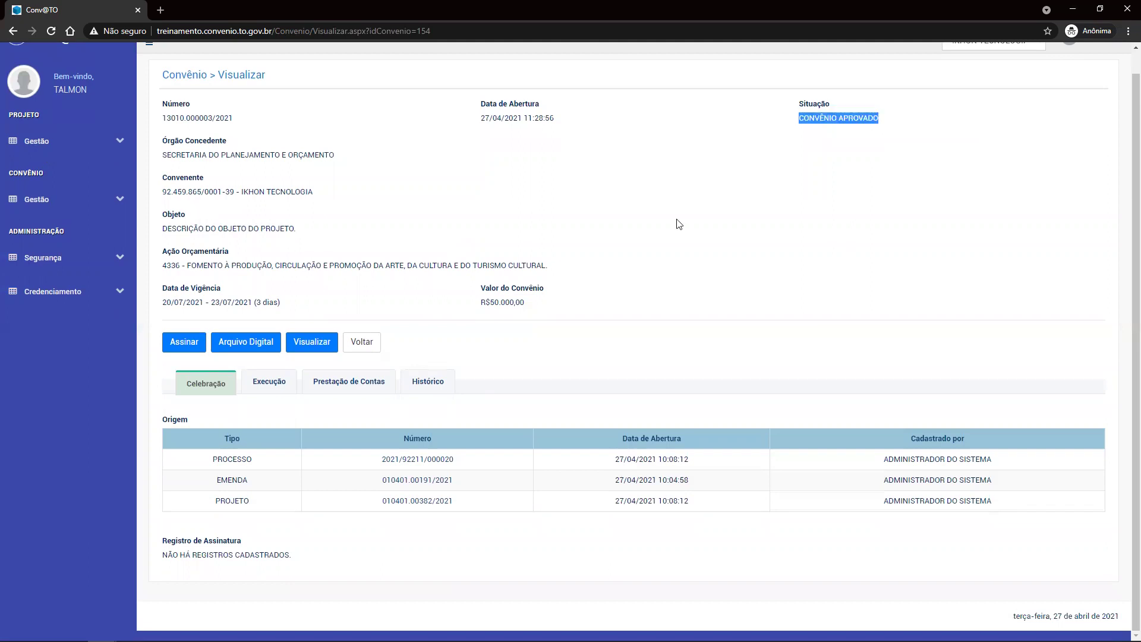
{"action": "left_click", "coordinate": [269, 384]}
{"action": "left_click", "coordinate": [337, 384]}
{"action": "left_click", "coordinate": [434, 380]}
{"action": "left_click", "coordinate": [269, 383]}
{"action": "left_click", "coordinate": [226, 385]}
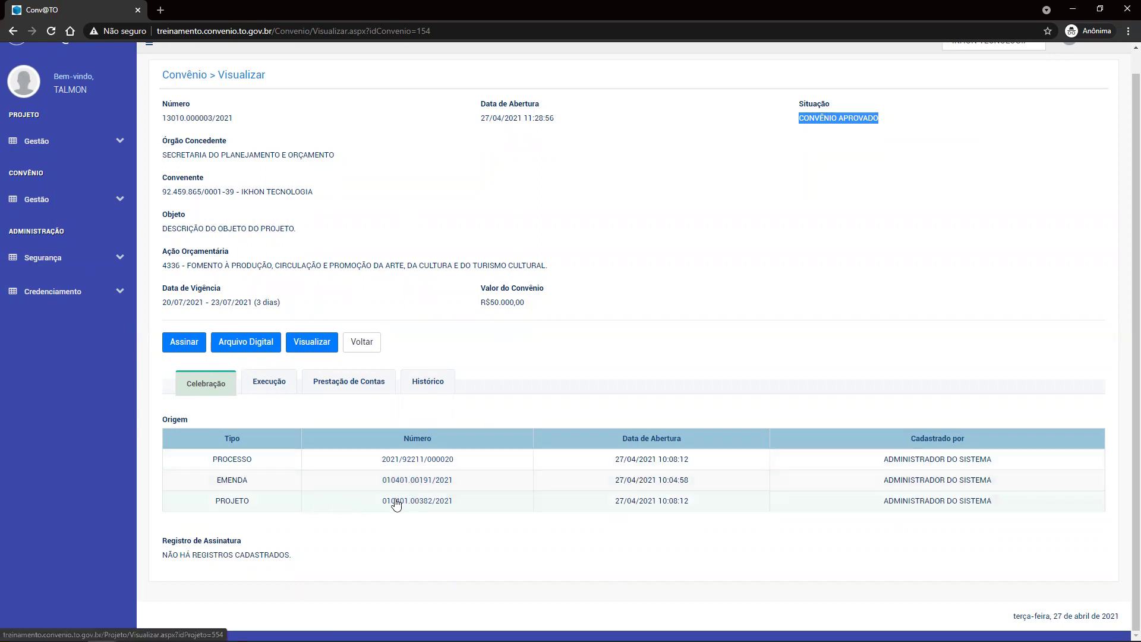
- From the Histórico tab's Arquivos Digitais, open projeto_aprovado.pdf in a new tab
{"action": "triple_click", "coordinate": [177, 120]}
{"action": "left_click", "coordinate": [250, 122]}
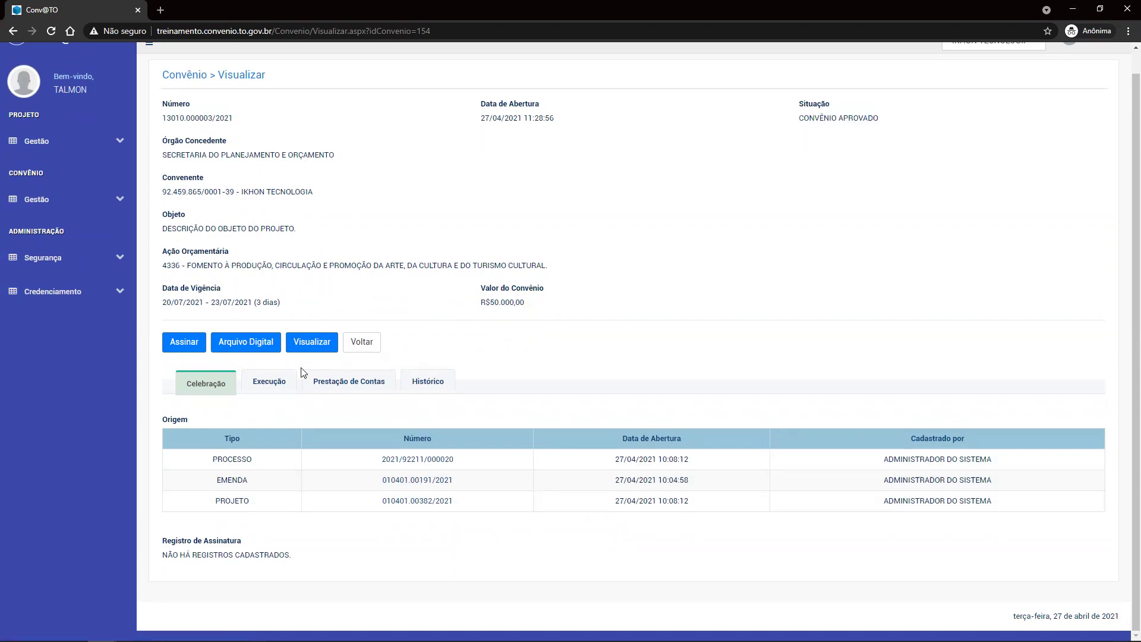
{"action": "left_click", "coordinate": [429, 384]}
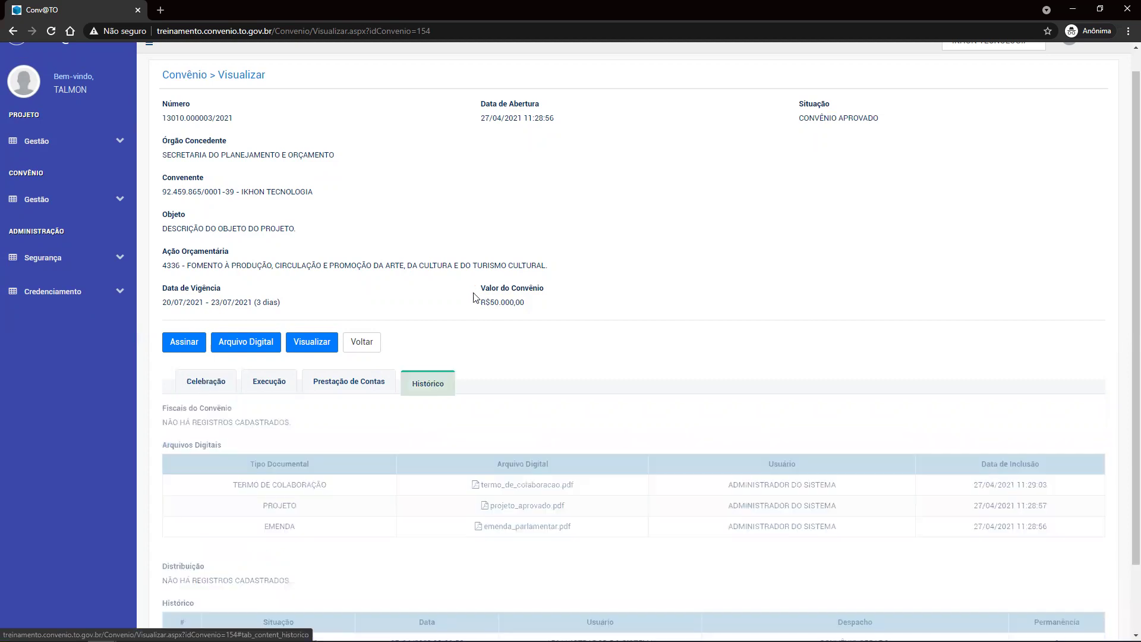
{"action": "scroll", "coordinate": [445, 416], "scroll_direction": "down", "scroll_amount": 2}
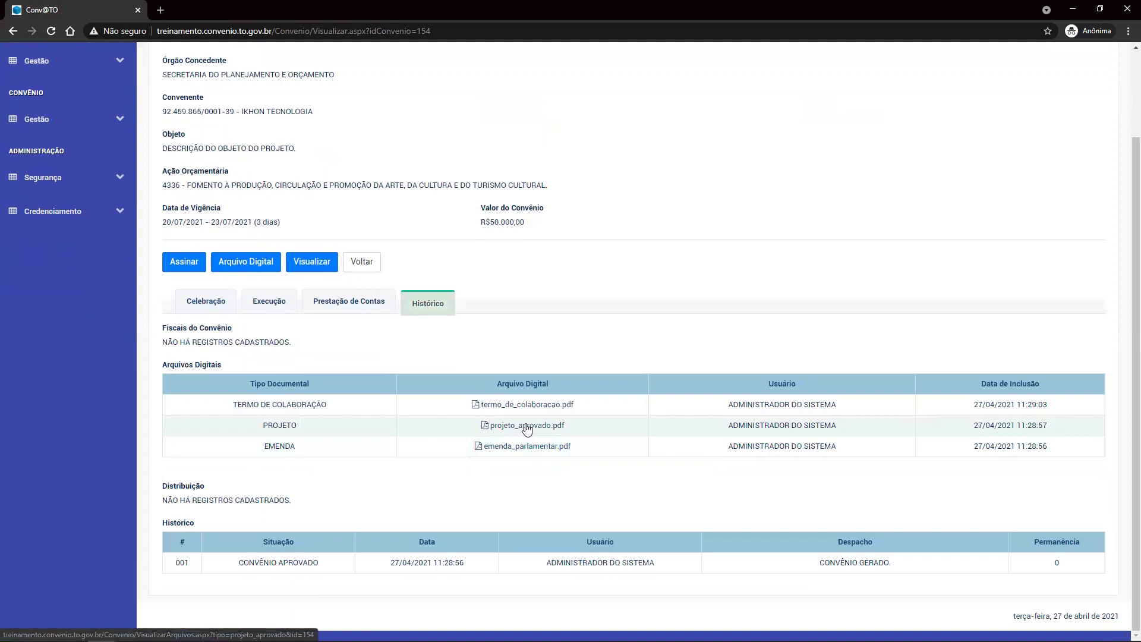
{"action": "left_click", "coordinate": [526, 426]}
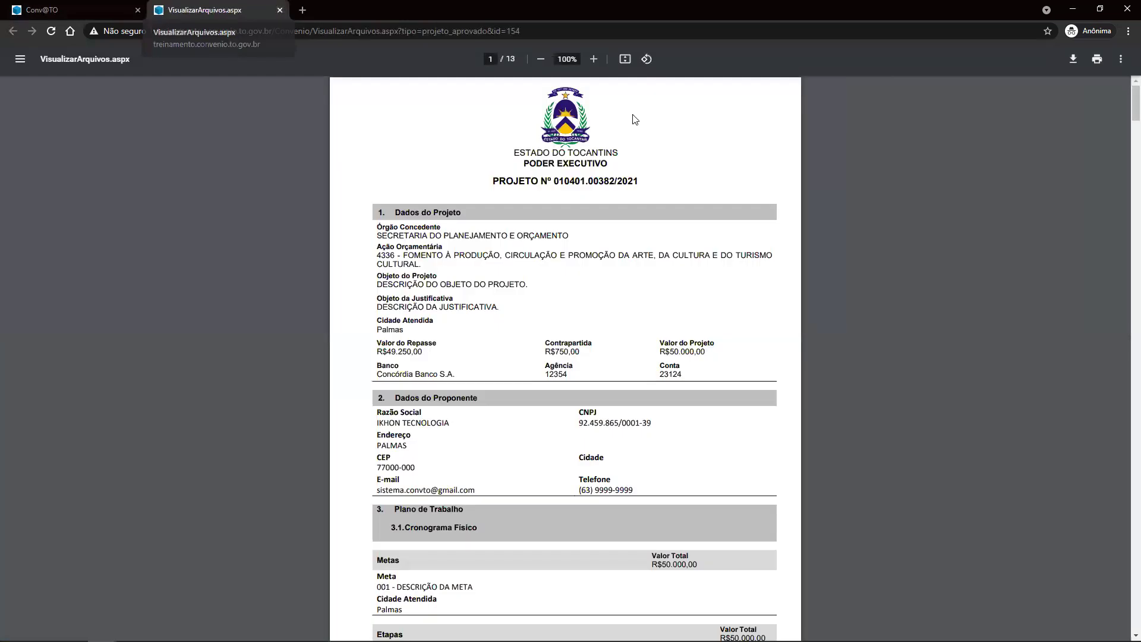
- Return to the projeto_aprovado.pdf tab and zoom it to 90%
{"action": "left_click", "coordinate": [1120, 59]}
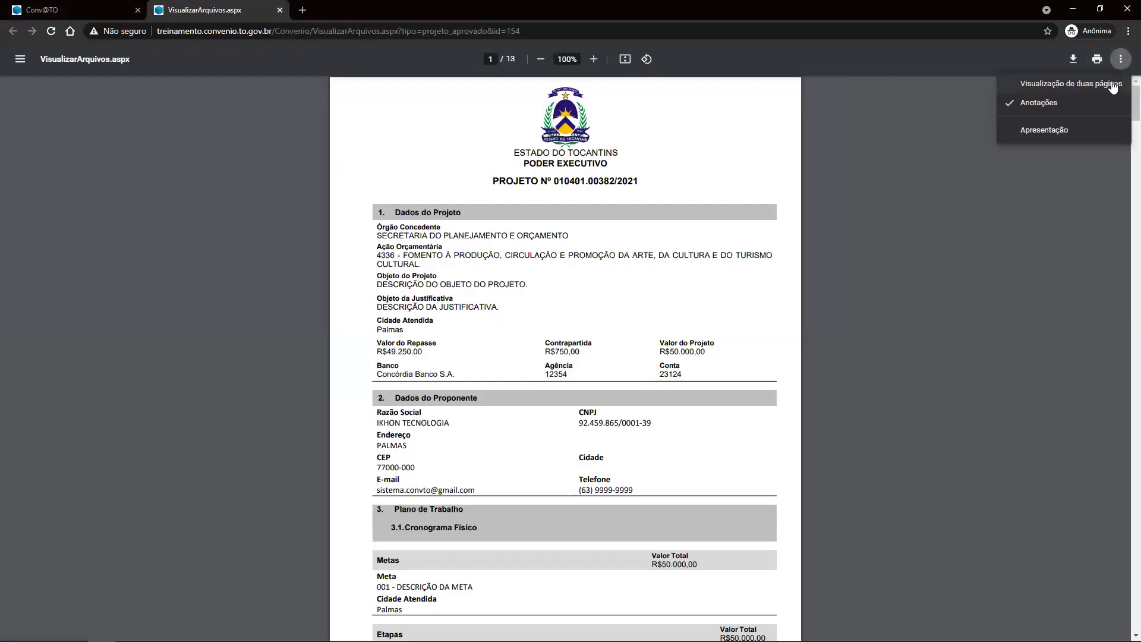
{"action": "left_click", "coordinate": [1100, 84]}
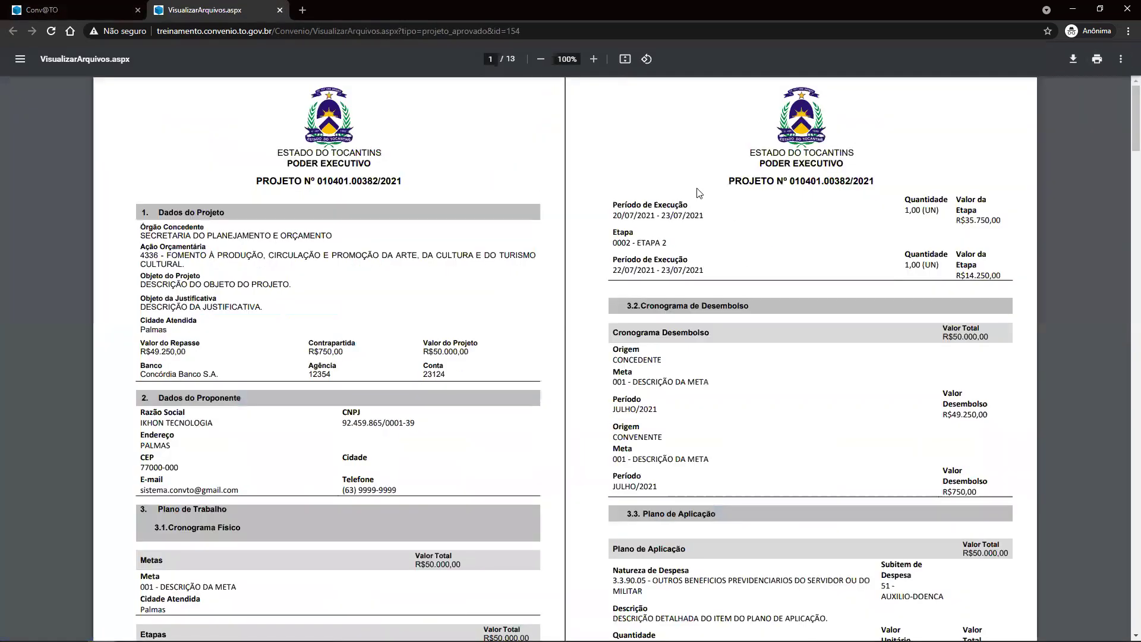
{"action": "left_click", "coordinate": [77, 9]}
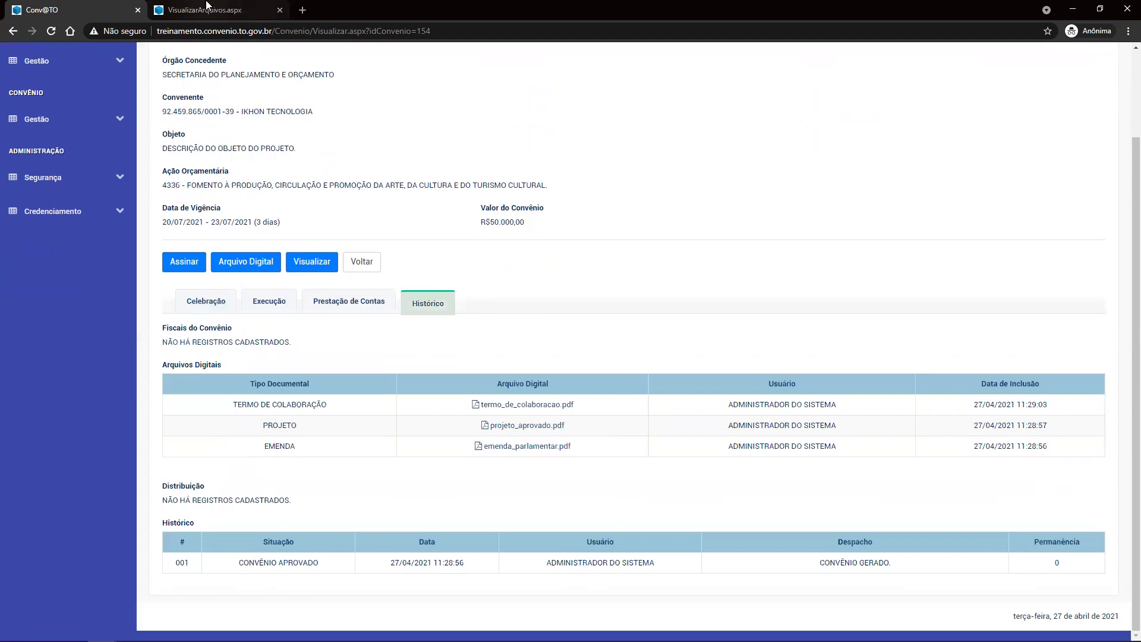
{"action": "left_click", "coordinate": [206, 5]}
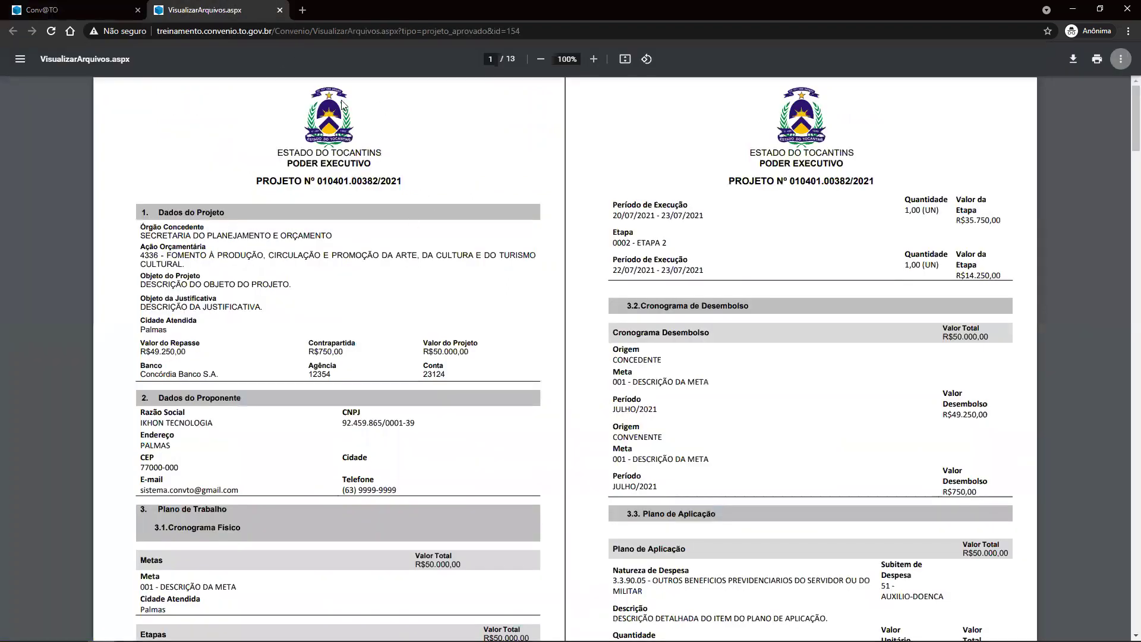
{"action": "left_click", "coordinate": [540, 59]}
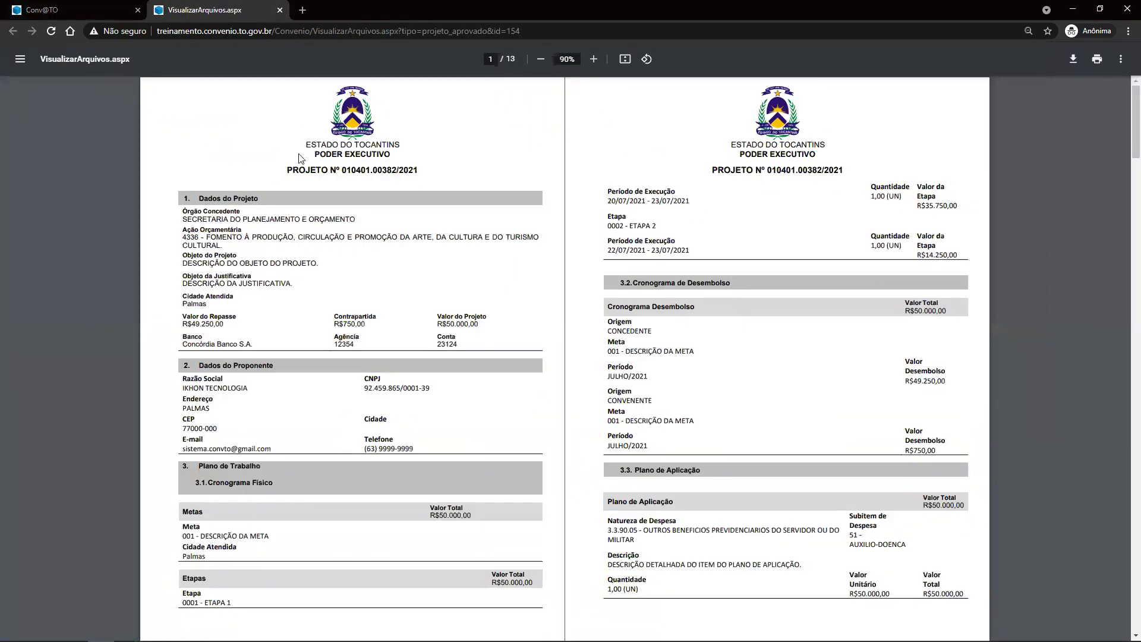
{"action": "left_click_drag", "start_coordinate": [294, 172], "coordinate": [424, 171]}
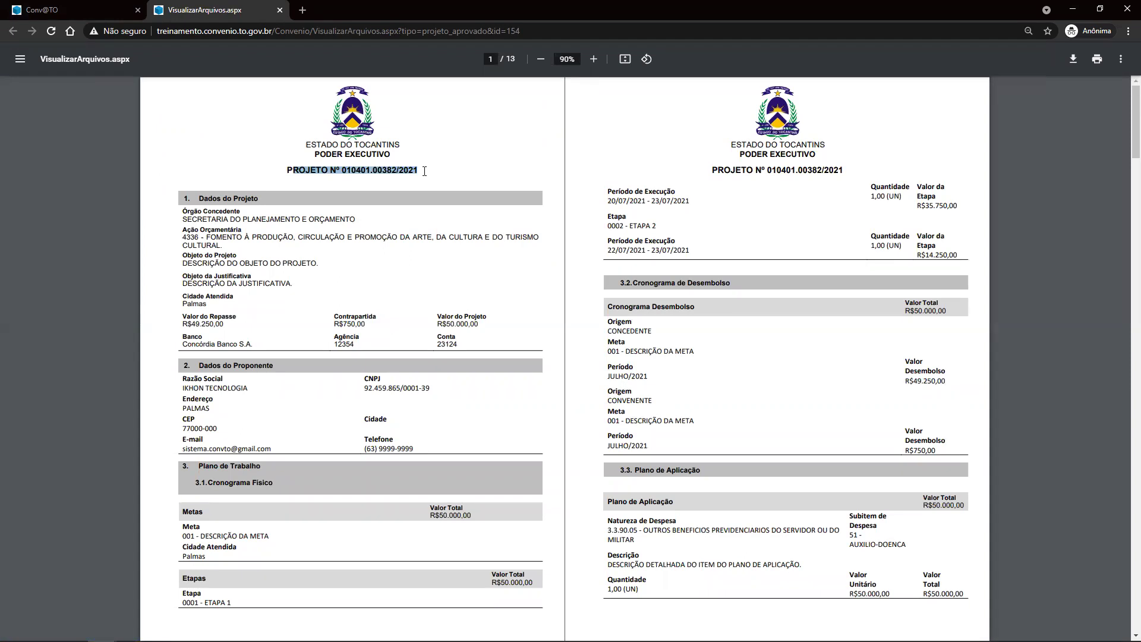
- Scroll through the project PDF, checking its project number and attached file labels
{"action": "scroll", "coordinate": [232, 235], "scroll_direction": "down", "scroll_amount": 3}
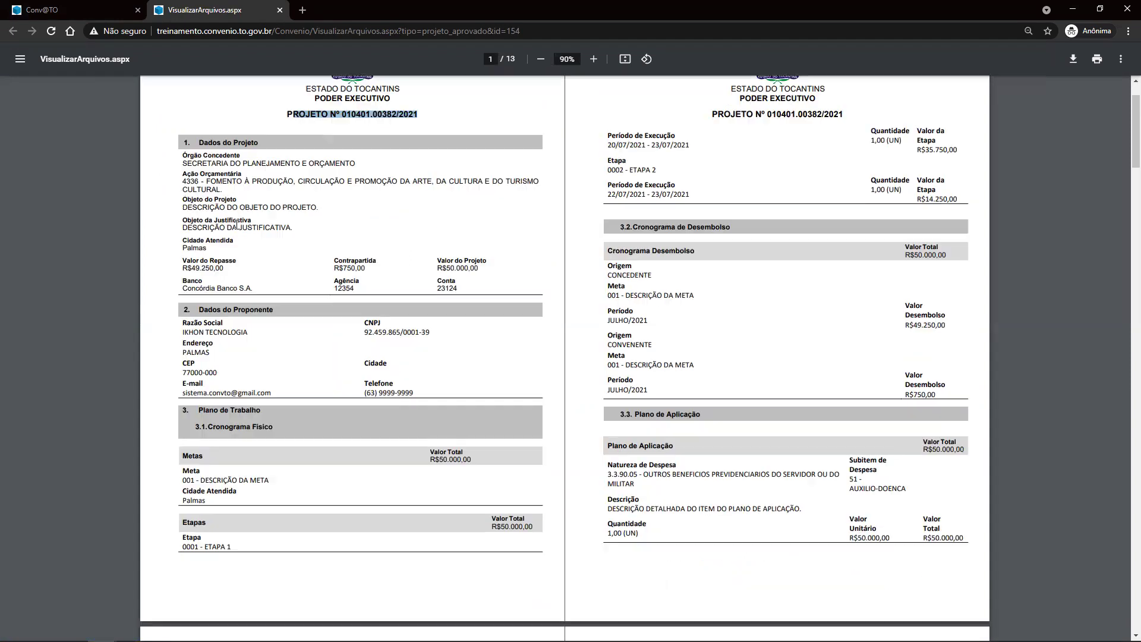
{"action": "scroll", "coordinate": [594, 248], "scroll_direction": "up", "scroll_amount": 3}
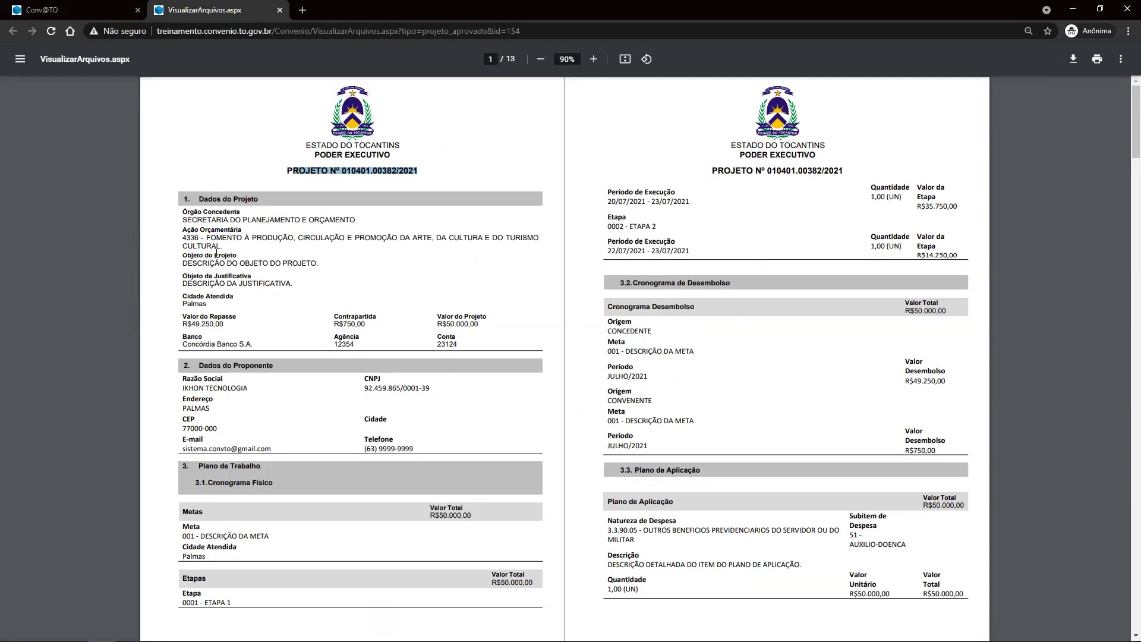
{"action": "scroll", "coordinate": [268, 375], "scroll_direction": "down", "scroll_amount": 1}
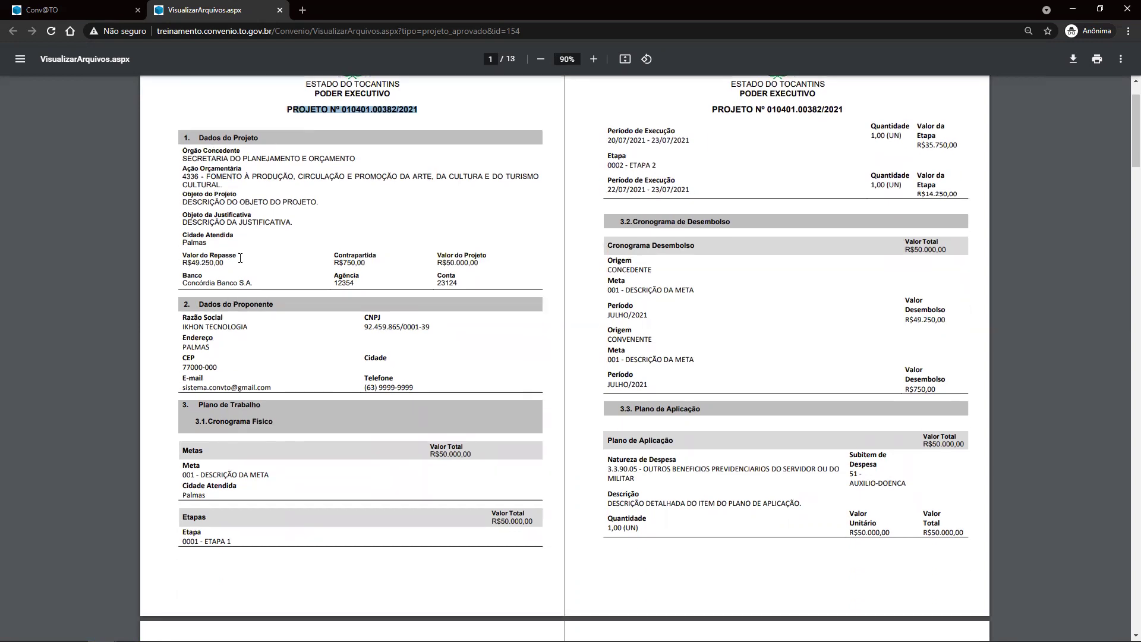
{"action": "scroll", "coordinate": [328, 209], "scroll_direction": "down", "scroll_amount": 1}
{"action": "scroll", "coordinate": [422, 244], "scroll_direction": "down", "scroll_amount": 2}
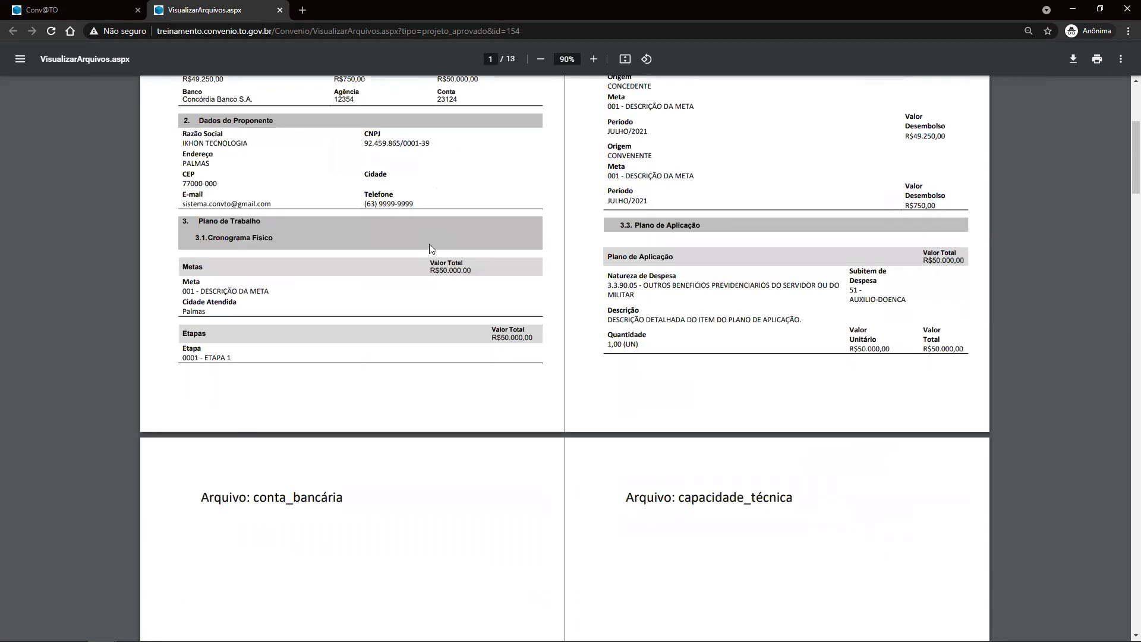
{"action": "scroll", "coordinate": [429, 244], "scroll_direction": "down", "scroll_amount": 4}
{"action": "left_click_drag", "start_coordinate": [742, 268], "coordinate": [479, 320]}
- Check the signatory line on page 13's Protocolo de Assinatura, then close the PDF
{"action": "scroll", "coordinate": [470, 324], "scroll_direction": "down", "scroll_amount": 19}
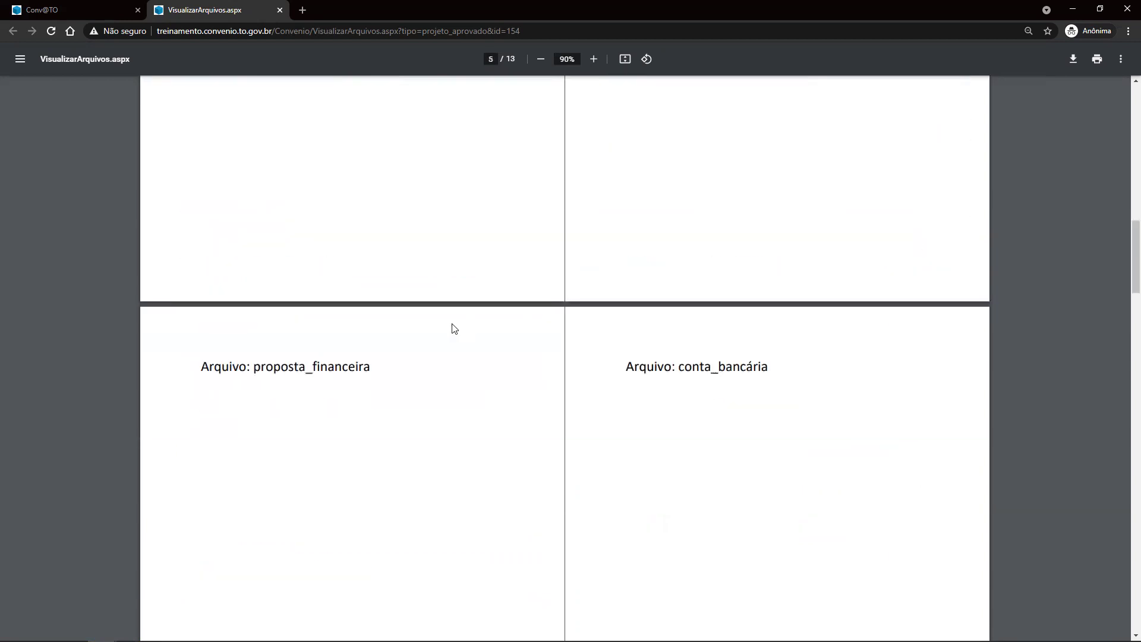
{"action": "scroll", "coordinate": [457, 318], "scroll_direction": "down", "scroll_amount": 11}
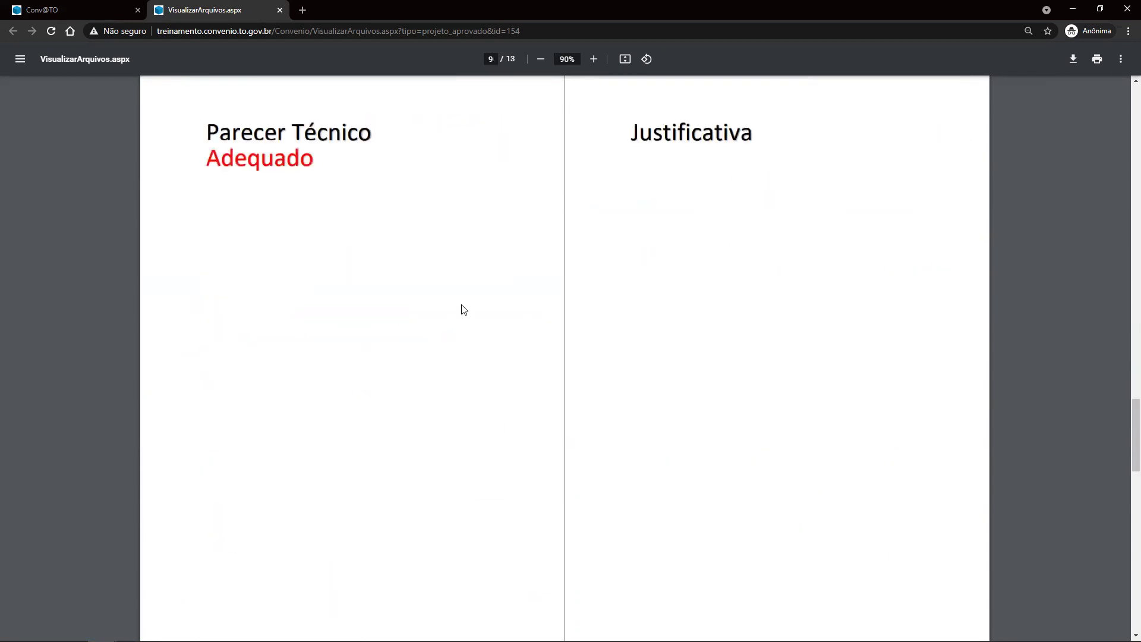
{"action": "scroll", "coordinate": [431, 196], "scroll_direction": "up", "scroll_amount": 2}
{"action": "scroll", "coordinate": [426, 225], "scroll_direction": "up", "scroll_amount": 3}
{"action": "scroll", "coordinate": [458, 254], "scroll_direction": "down", "scroll_amount": 20}
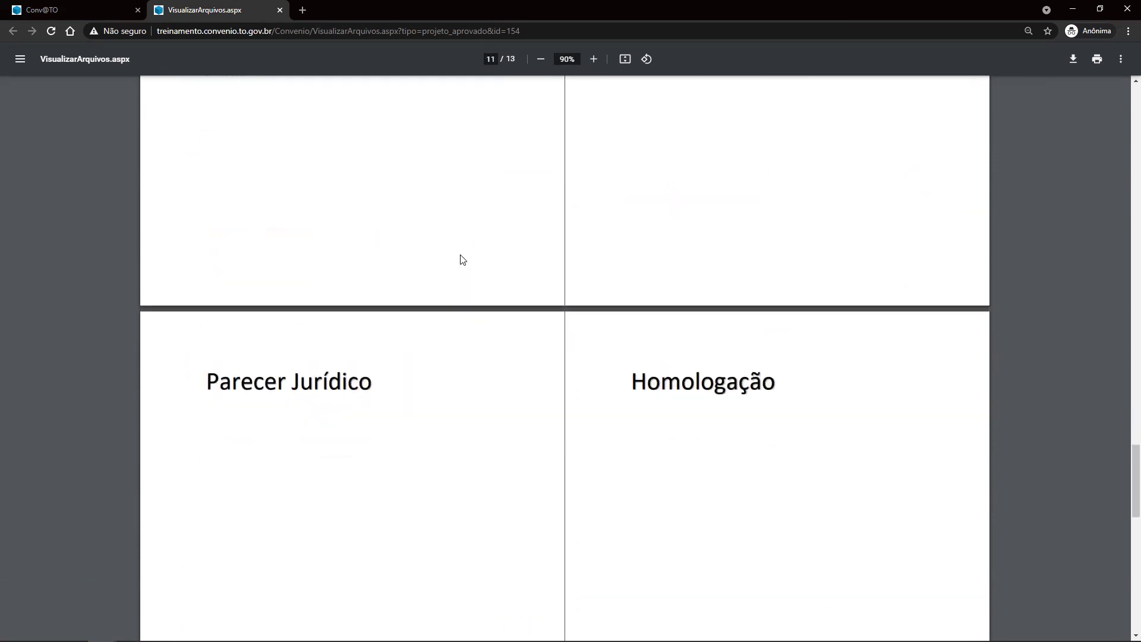
{"action": "scroll", "coordinate": [463, 260], "scroll_direction": "down", "scroll_amount": 11}
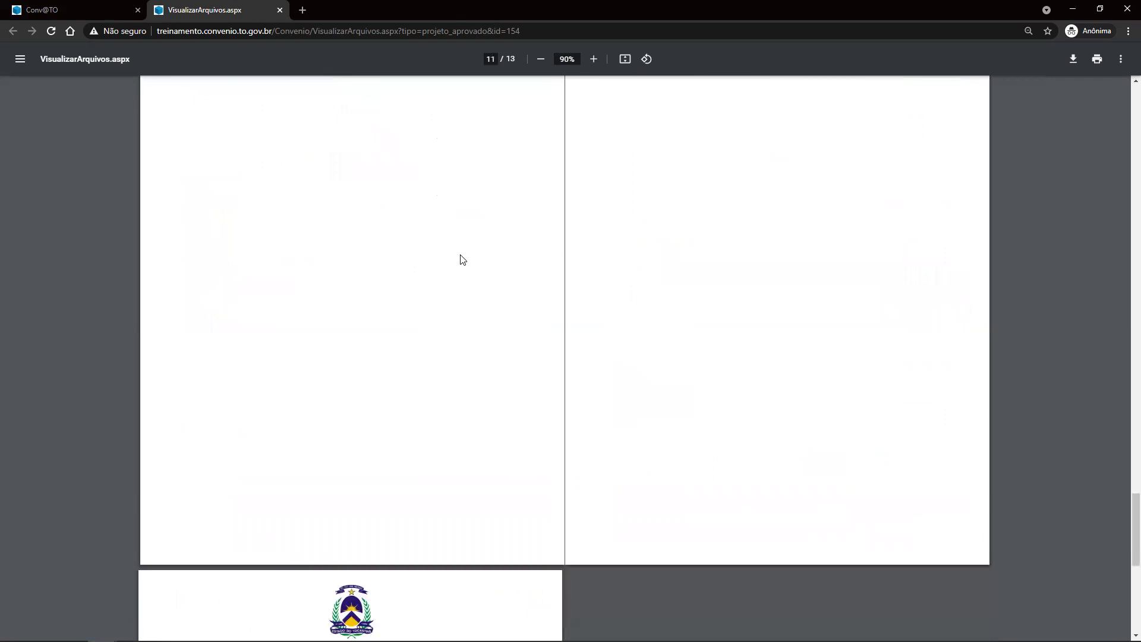
{"action": "scroll", "coordinate": [357, 356], "scroll_direction": "down", "scroll_amount": 2}
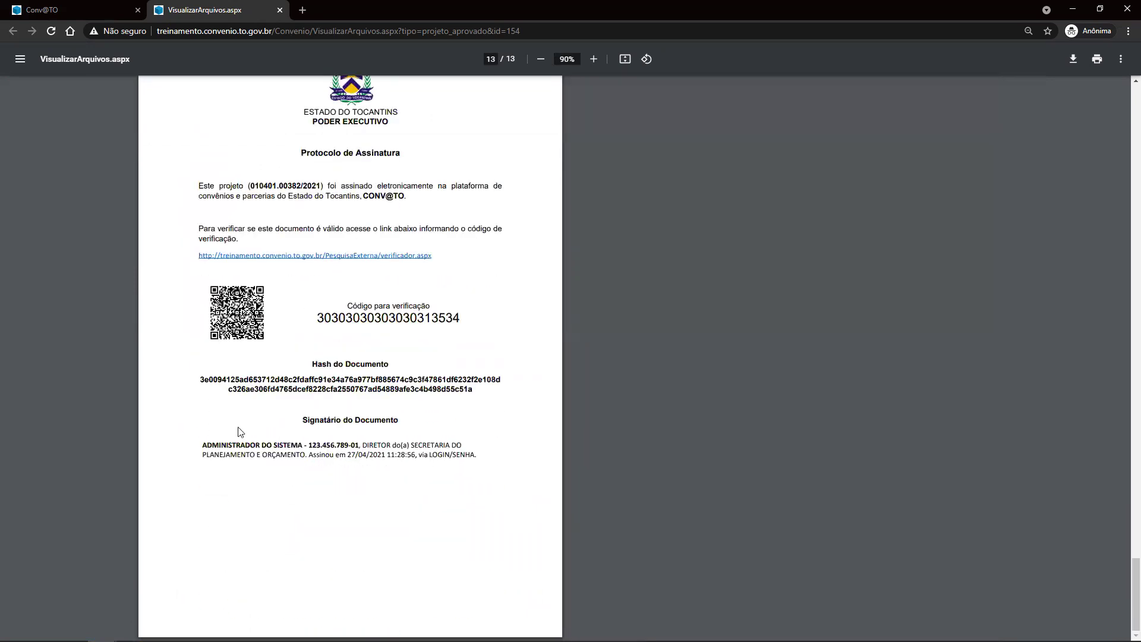
{"action": "left_click_drag", "start_coordinate": [317, 443], "coordinate": [371, 469]}
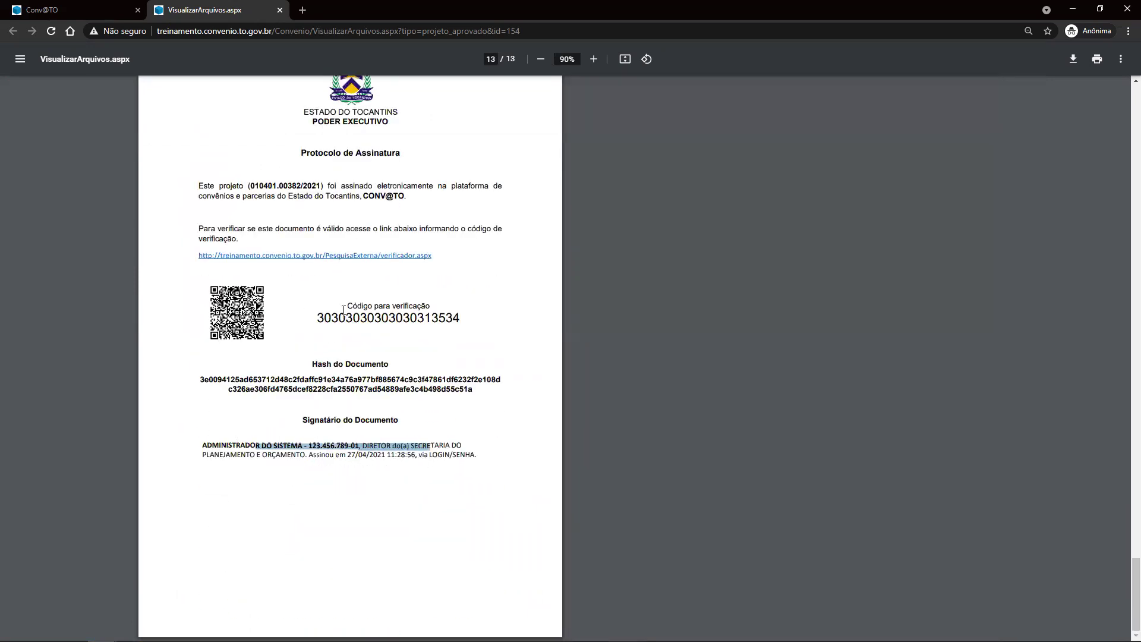
{"action": "scroll", "coordinate": [360, 297], "scroll_direction": "up", "scroll_amount": 5}
{"action": "left_click", "coordinate": [280, 10]}
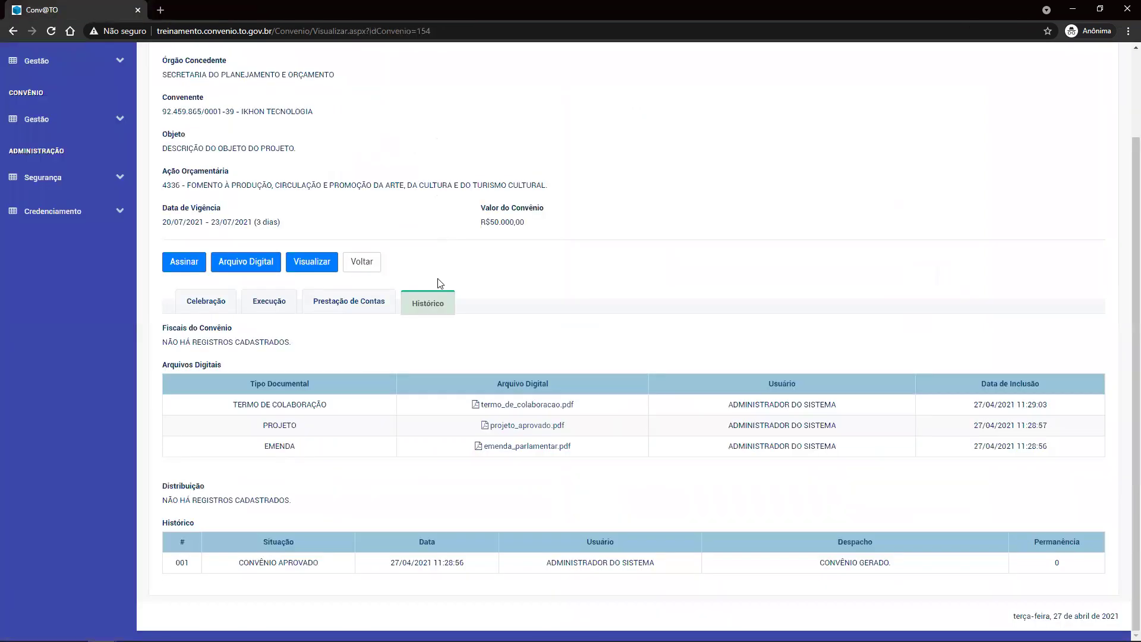
- Open the agreement's full document via Visualizar in two-page view at 90%
{"action": "left_click", "coordinate": [305, 262]}
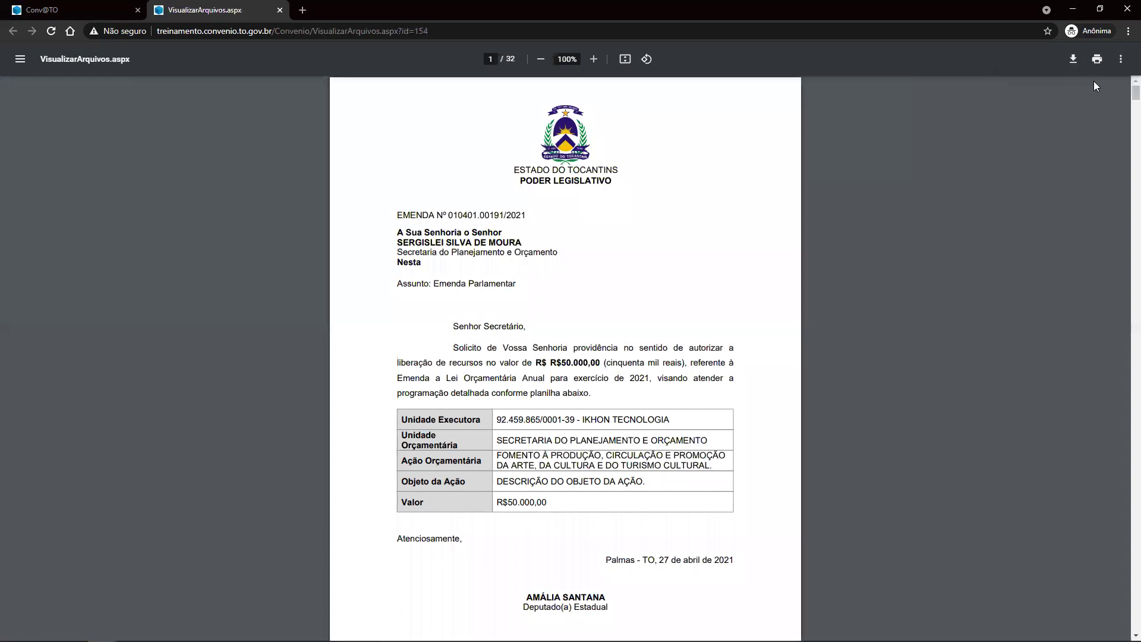
{"action": "left_click", "coordinate": [1120, 59]}
{"action": "left_click", "coordinate": [1112, 86]}
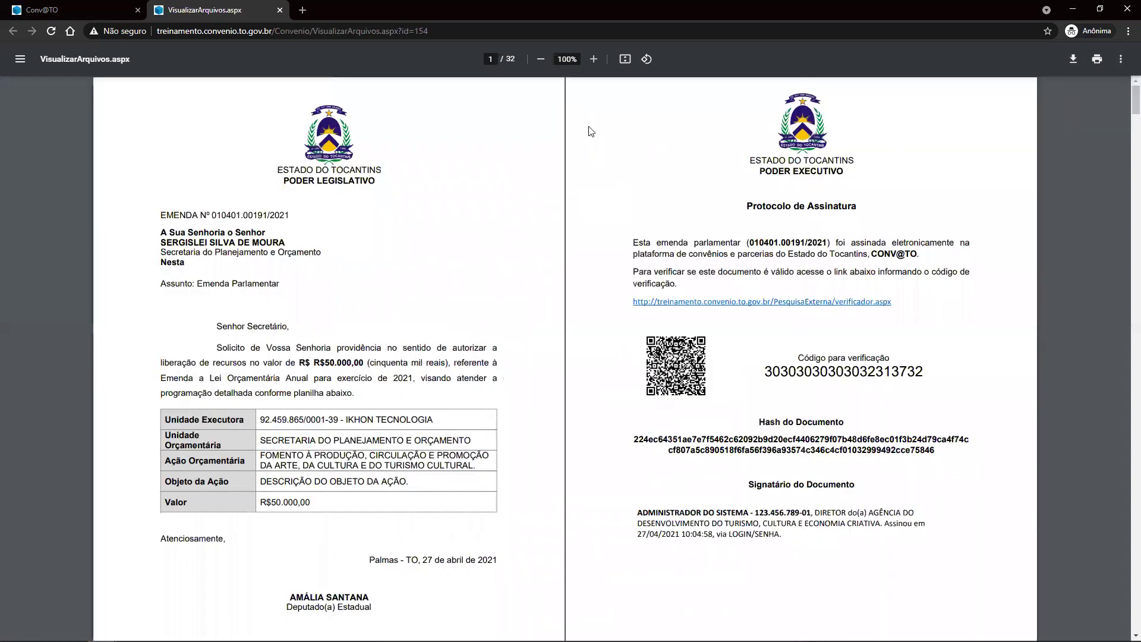
{"action": "left_click", "coordinate": [540, 58]}
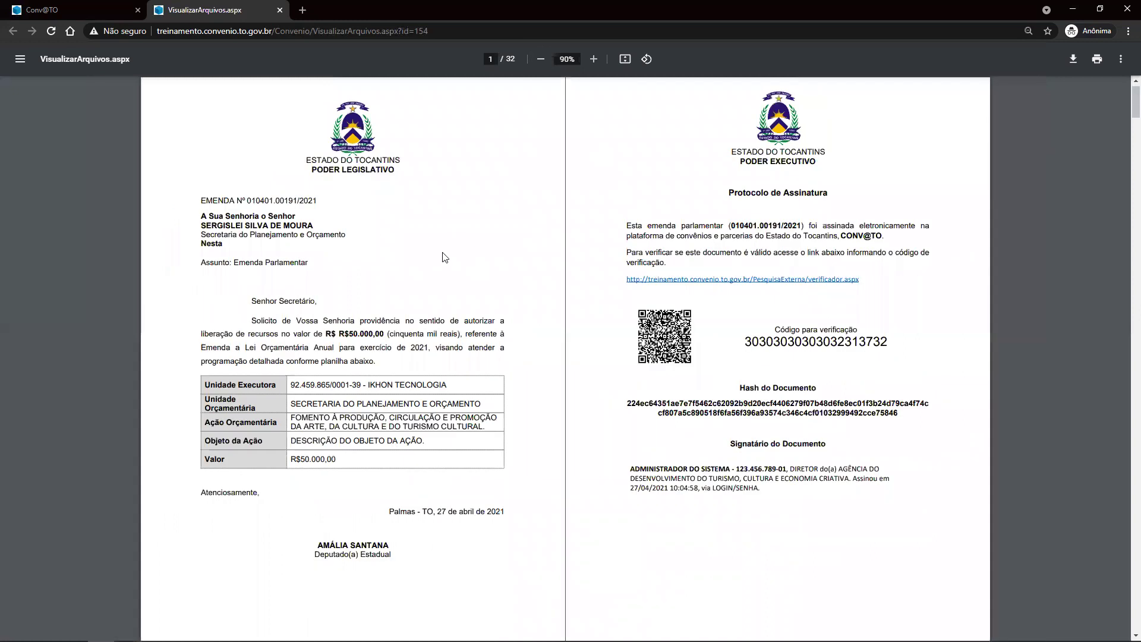
- Scroll the 32-page PDF to its signature protocol and signatory lines
{"action": "scroll", "coordinate": [442, 257], "scroll_direction": "down", "scroll_amount": 18}
{"action": "scroll", "coordinate": [442, 257], "scroll_direction": "down", "scroll_amount": 20}
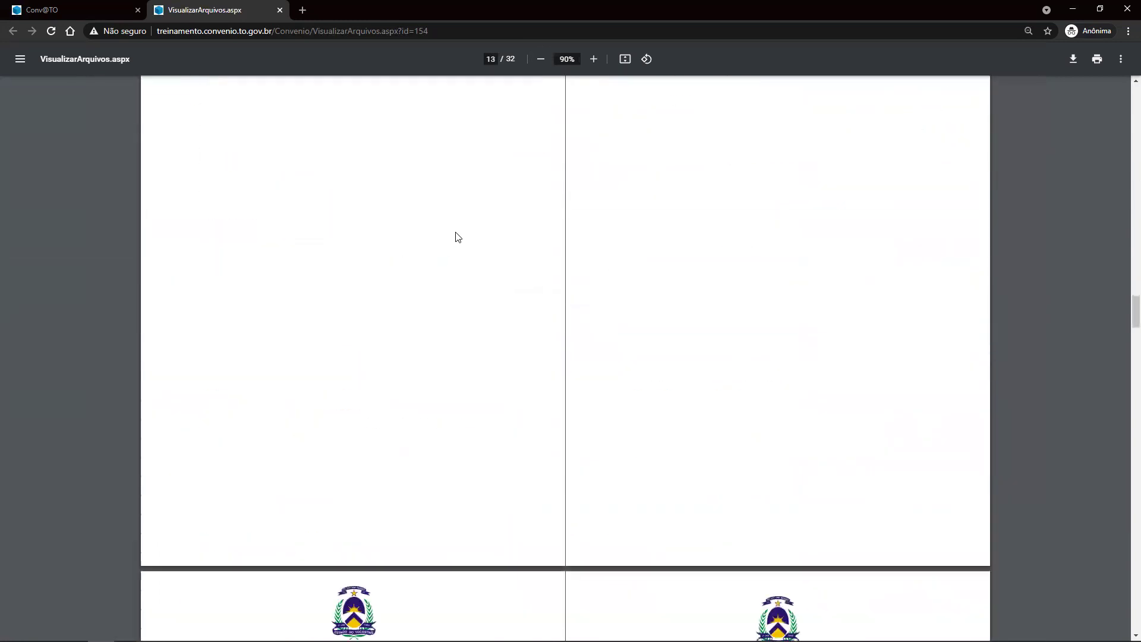
{"action": "scroll", "coordinate": [457, 237], "scroll_direction": "down", "scroll_amount": 6}
{"action": "scroll", "coordinate": [352, 120], "scroll_direction": "down", "scroll_amount": 5}
{"action": "scroll", "coordinate": [334, 472], "scroll_direction": "up", "scroll_amount": 5}
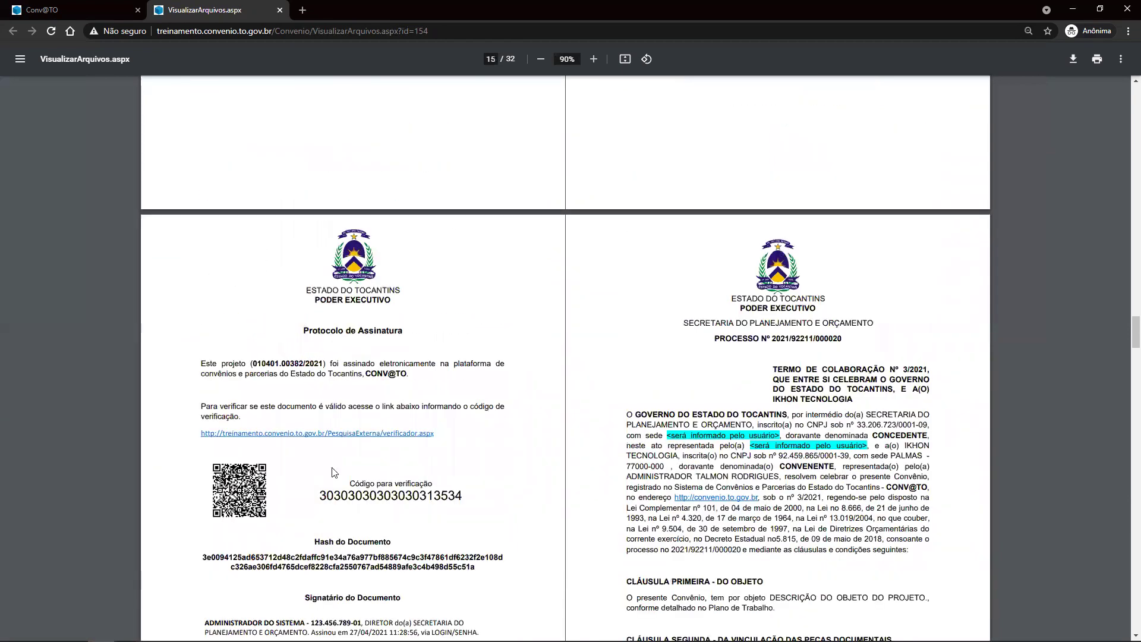
{"action": "left_click_drag", "start_coordinate": [312, 331], "coordinate": [422, 363]}
{"action": "scroll", "coordinate": [327, 492], "scroll_direction": "down", "scroll_amount": 3}
{"action": "left_click_drag", "start_coordinate": [241, 444], "coordinate": [446, 445]}
{"action": "left_click", "coordinate": [446, 444]}
- Check the Termo de Colaboração nº 3/2021 process number and scroll through the remaining pages
{"action": "scroll", "coordinate": [464, 438], "scroll_direction": "up", "scroll_amount": 2}
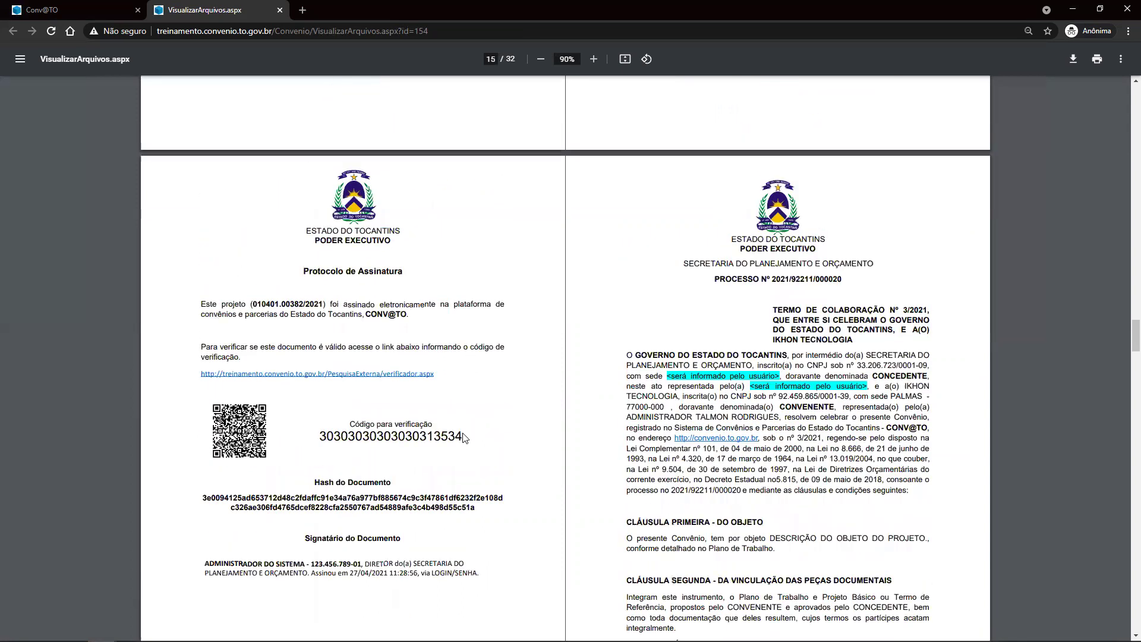
{"action": "scroll", "coordinate": [780, 376], "scroll_direction": "down", "scroll_amount": 2}
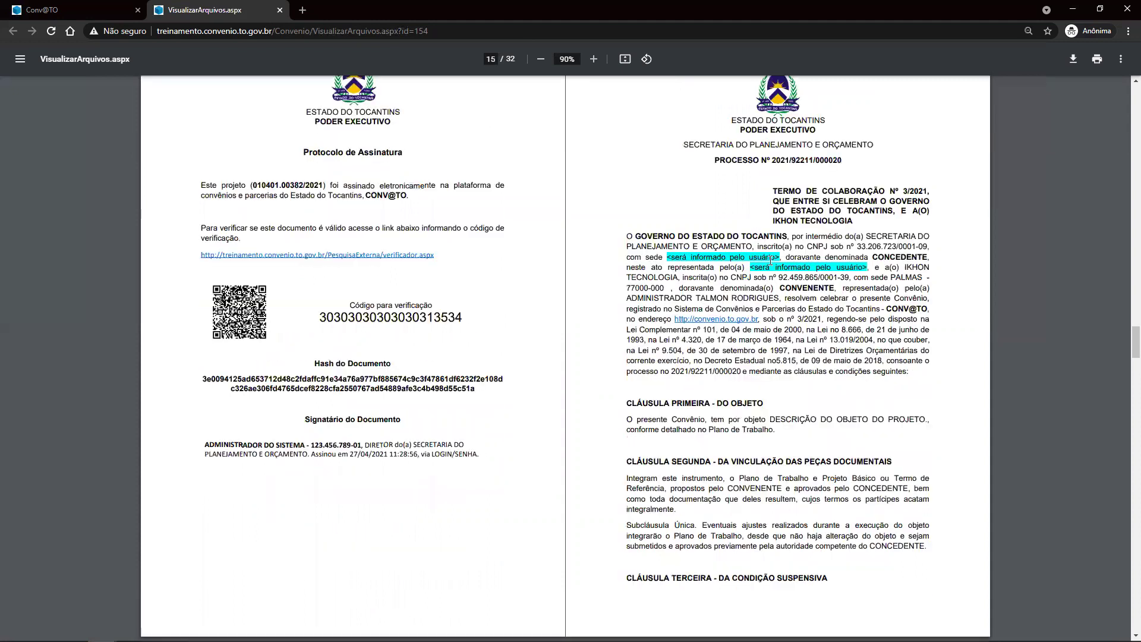
{"action": "left_click_drag", "start_coordinate": [726, 160], "coordinate": [858, 192]}
{"action": "left_click", "coordinate": [818, 215]}
{"action": "left_click", "coordinate": [900, 193]}
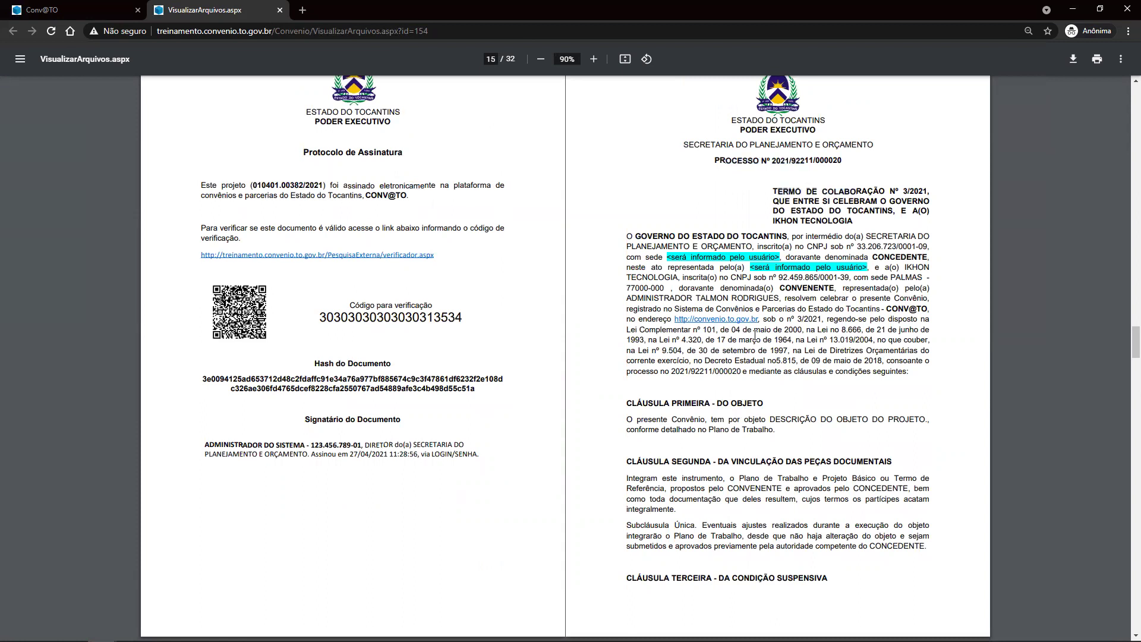
{"action": "scroll", "coordinate": [755, 336], "scroll_direction": "down", "scroll_amount": 8}
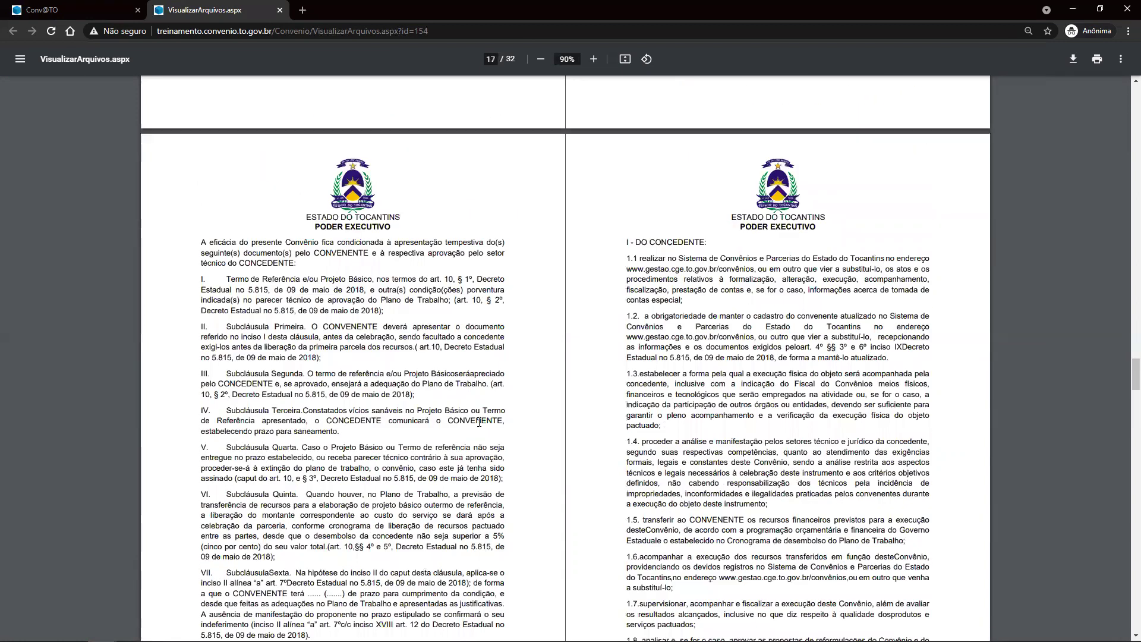
{"action": "scroll", "coordinate": [484, 416], "scroll_direction": "down", "scroll_amount": 15}
{"action": "scroll", "coordinate": [492, 401], "scroll_direction": "down", "scroll_amount": 12}
{"action": "scroll", "coordinate": [492, 409], "scroll_direction": "down", "scroll_amount": 20}
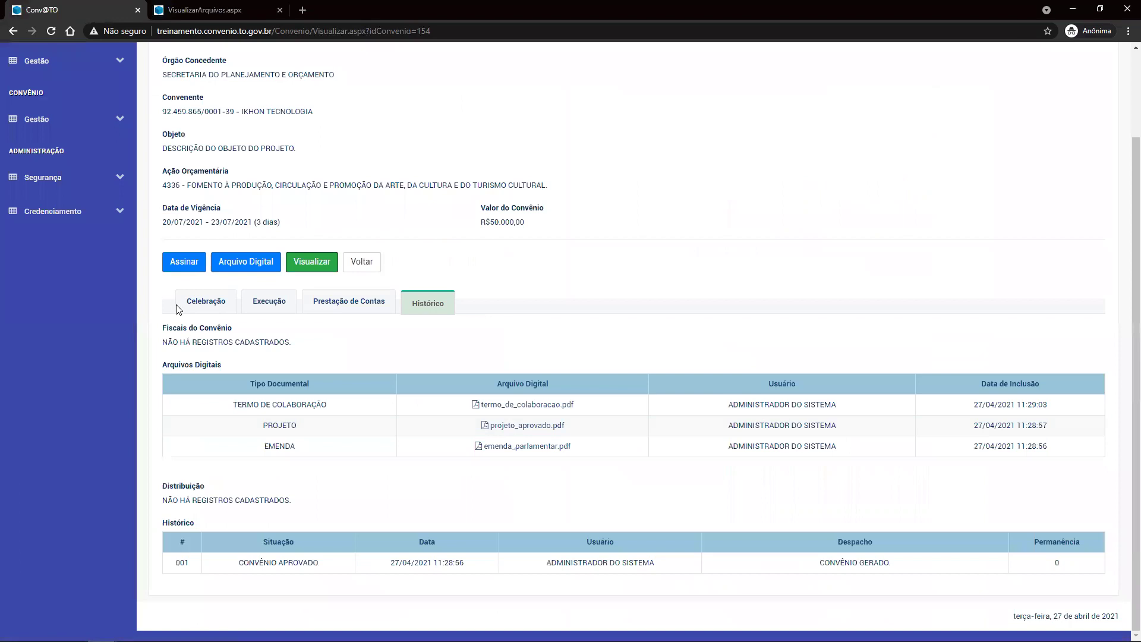
- Open the agreement's signing page, choose login and password, and enter the account password
{"action": "left_click", "coordinate": [192, 297]}
{"action": "left_click", "coordinate": [186, 340]}
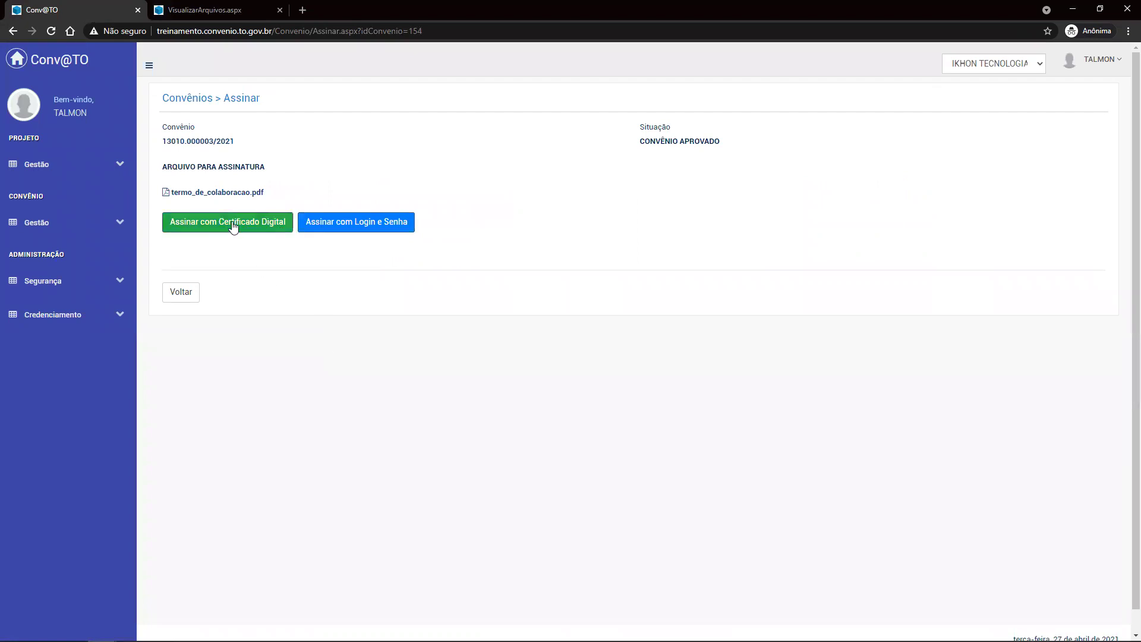
{"action": "left_click", "coordinate": [343, 229]}
{"action": "left_click", "coordinate": [575, 285]}
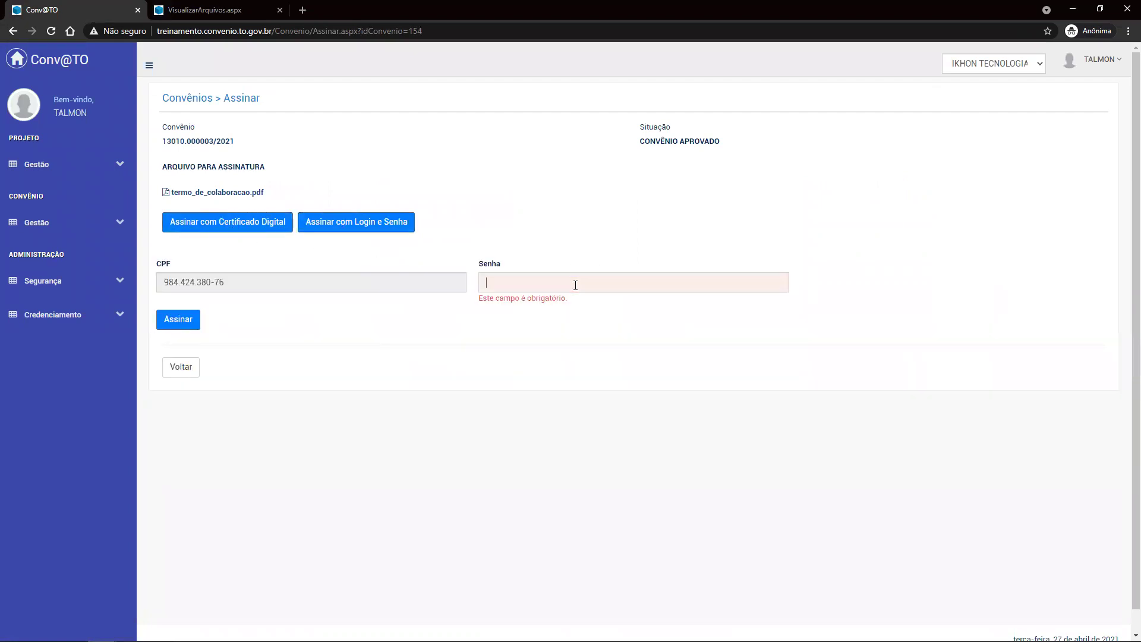
{"action": "type", "text": "••••••••"}
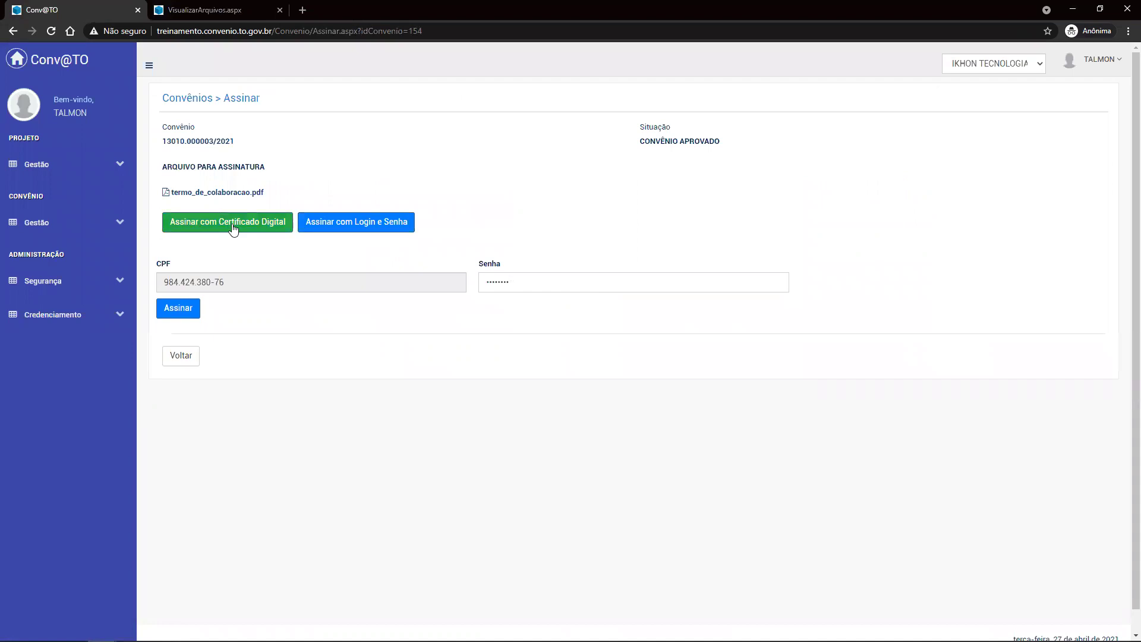
{"action": "left_click_drag", "start_coordinate": [522, 282], "coordinate": [421, 281]}
{"action": "type", "text": "•••••••"}
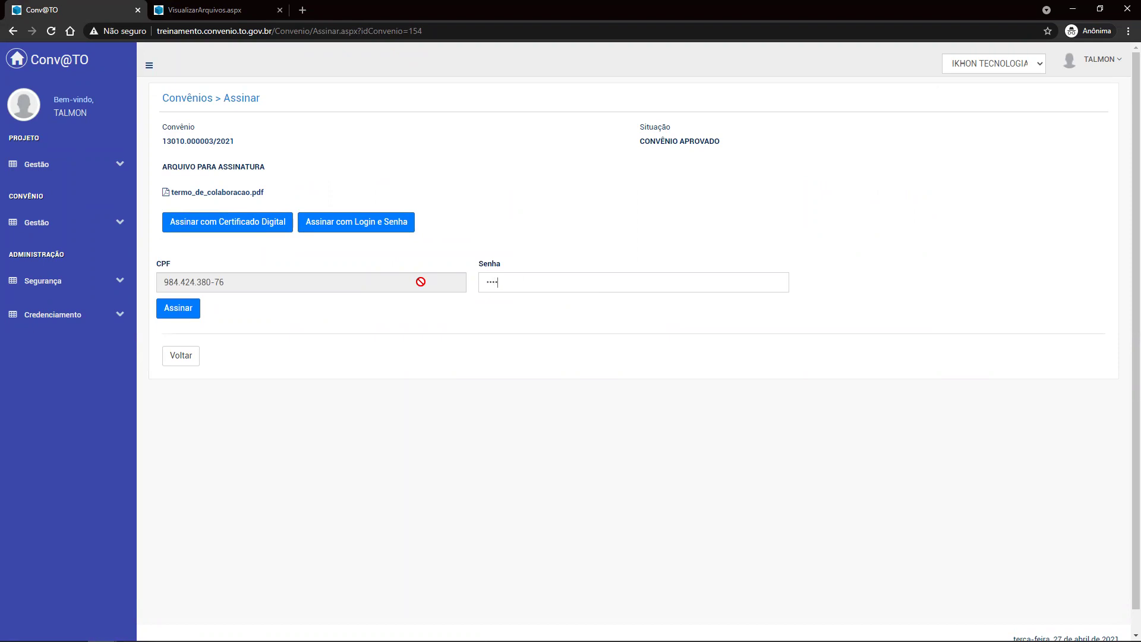
{"action": "key", "text": "ctrl+a"}
{"action": "key", "text": "BackSpace"}
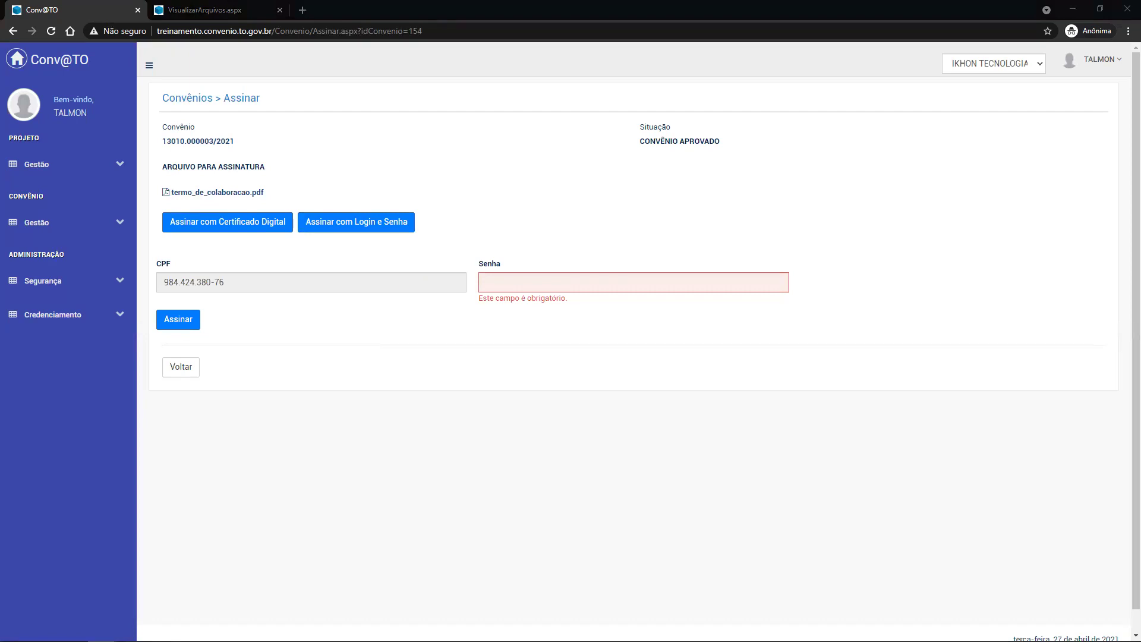
{"action": "left_click", "coordinate": [562, 283]}
{"action": "key", "text": "ctrl+v"}
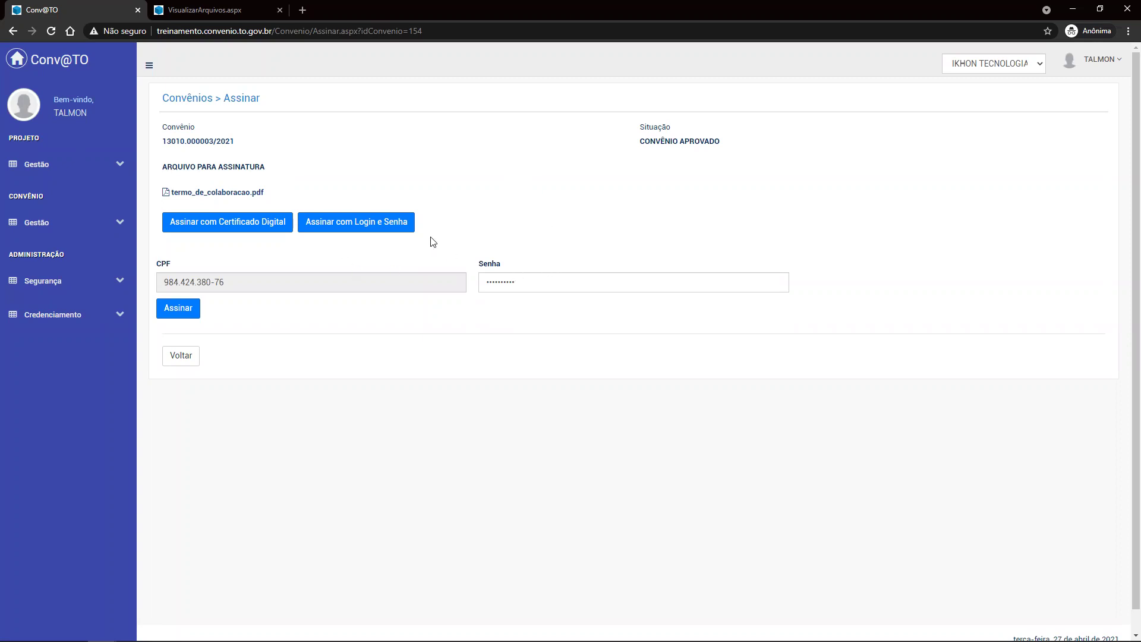
- Submit the proponent's signature and review the Registro de Assinatura on the details page
{"action": "left_click", "coordinate": [191, 311]}
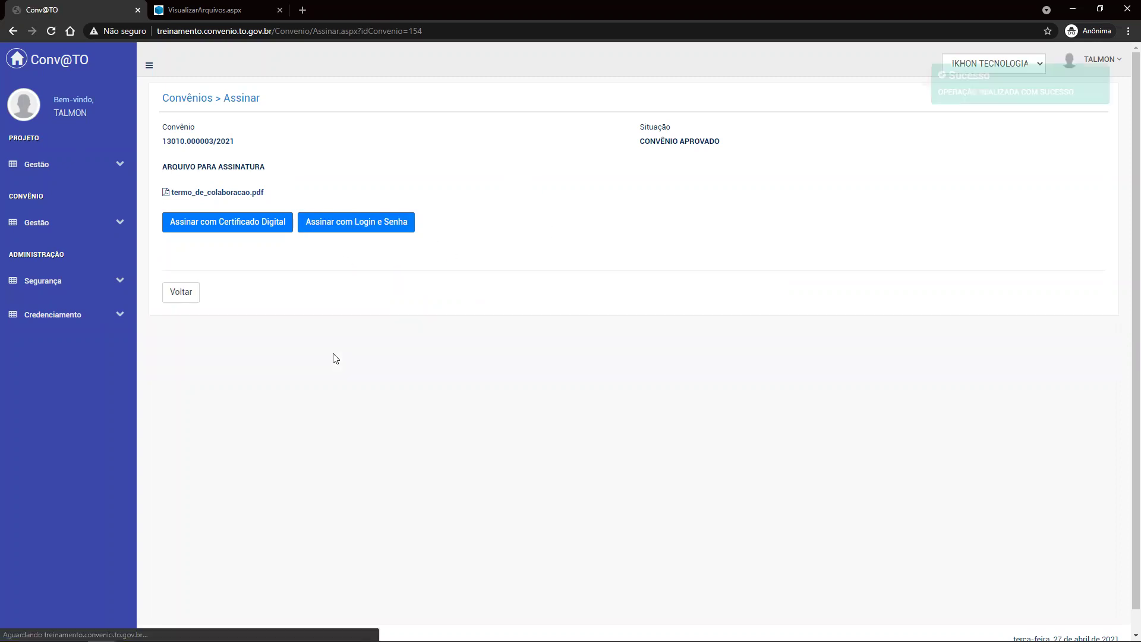
{"action": "left_click", "coordinate": [184, 293]}
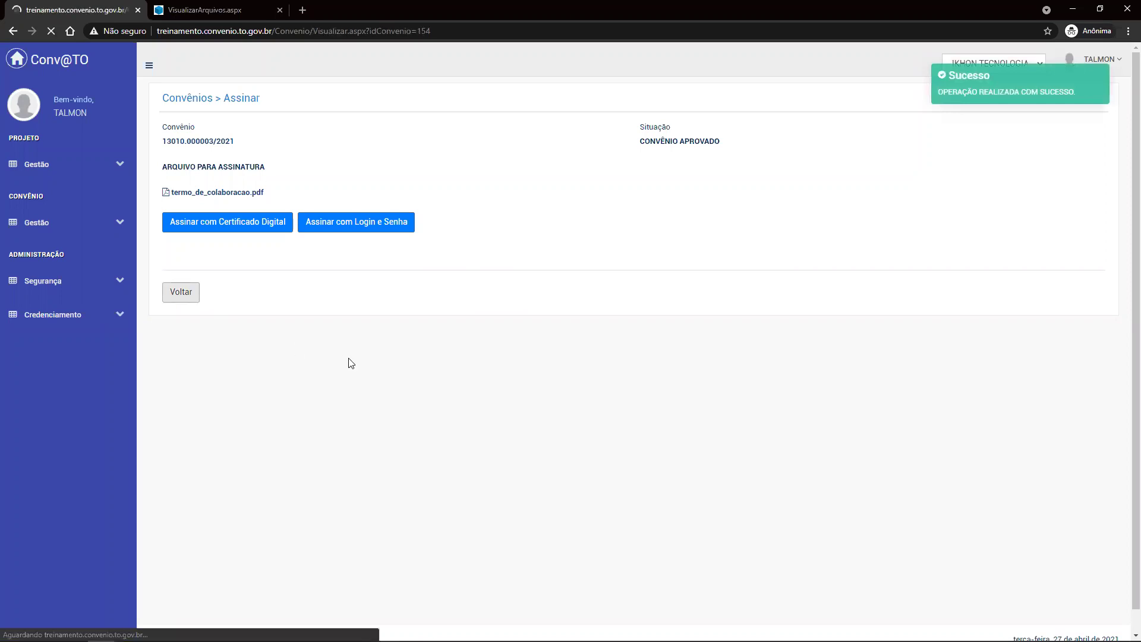
{"action": "scroll", "coordinate": [350, 363], "scroll_direction": "down", "scroll_amount": 1}
{"action": "mouse_move", "coordinate": [161, 511]}
{"action": "left_mouse_down"}
{"action": "mouse_move", "coordinate": [237, 512]}
{"action": "mouse_move", "coordinate": [303, 564]}
{"action": "mouse_move", "coordinate": [804, 540]}
{"action": "mouse_move", "coordinate": [992, 554]}
{"action": "left_mouse_up"}
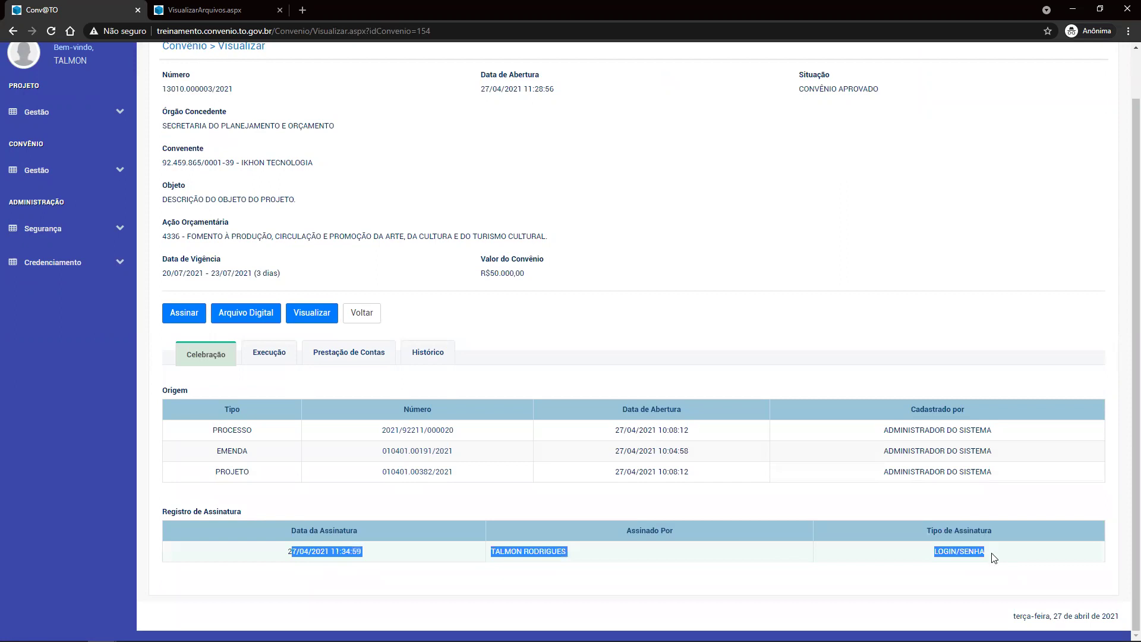
{"action": "left_click", "coordinate": [673, 505]}
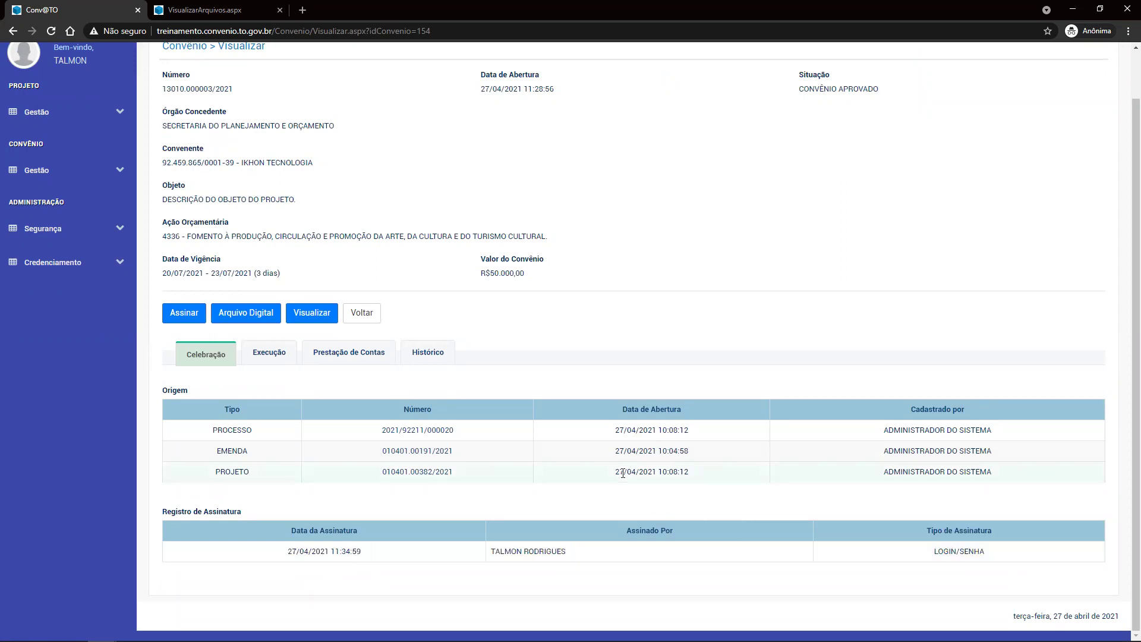
{"action": "key", "text": "alt+Tab"}
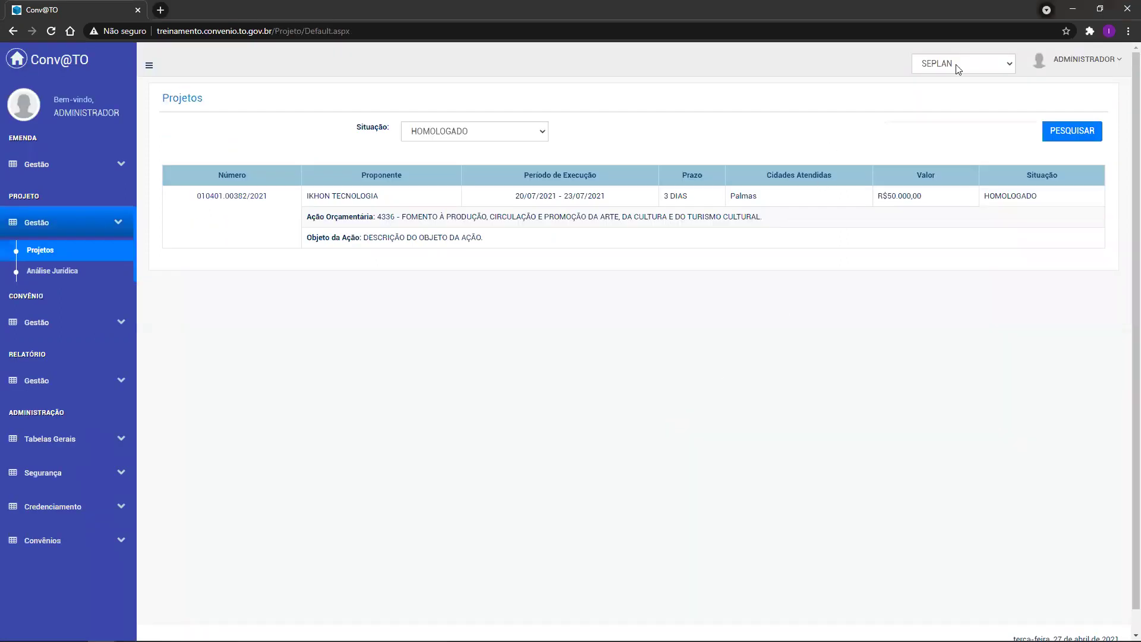
- As administrator, open agreement 13010.000003/2021 from Convênio Gestão > Convênios
{"action": "left_click", "coordinate": [40, 322]}
{"action": "left_click", "coordinate": [41, 309]}
{"action": "left_click", "coordinate": [216, 186]}
{"action": "scroll", "coordinate": [269, 410], "scroll_direction": "down", "scroll_amount": 1}
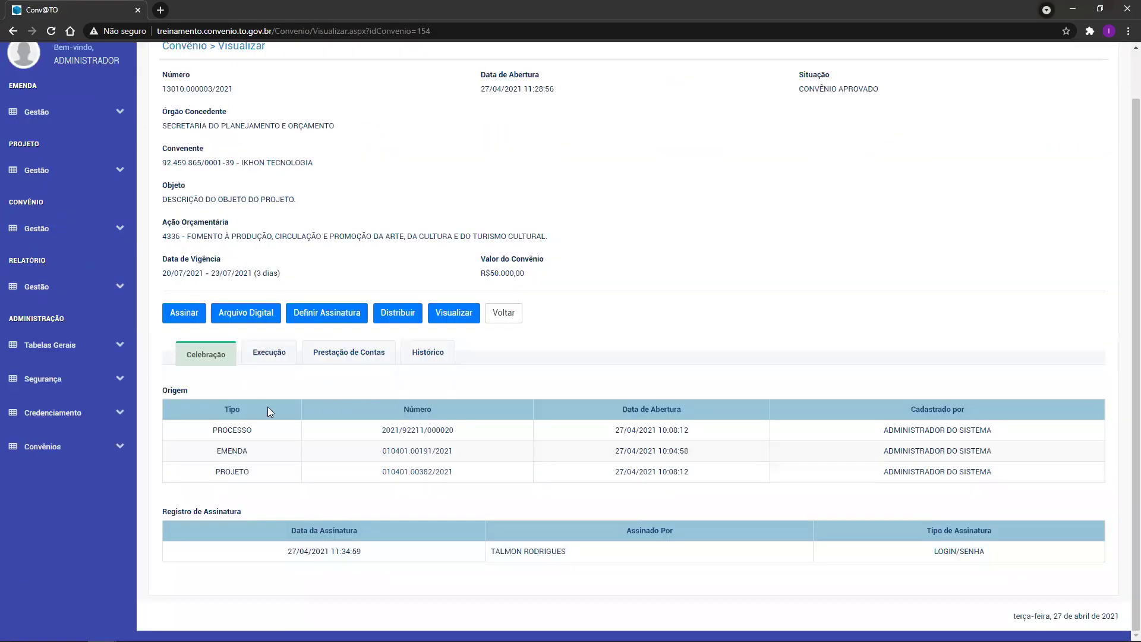
- Sign the agreement with login and password, then return to its history section
{"action": "left_click", "coordinate": [188, 306]}
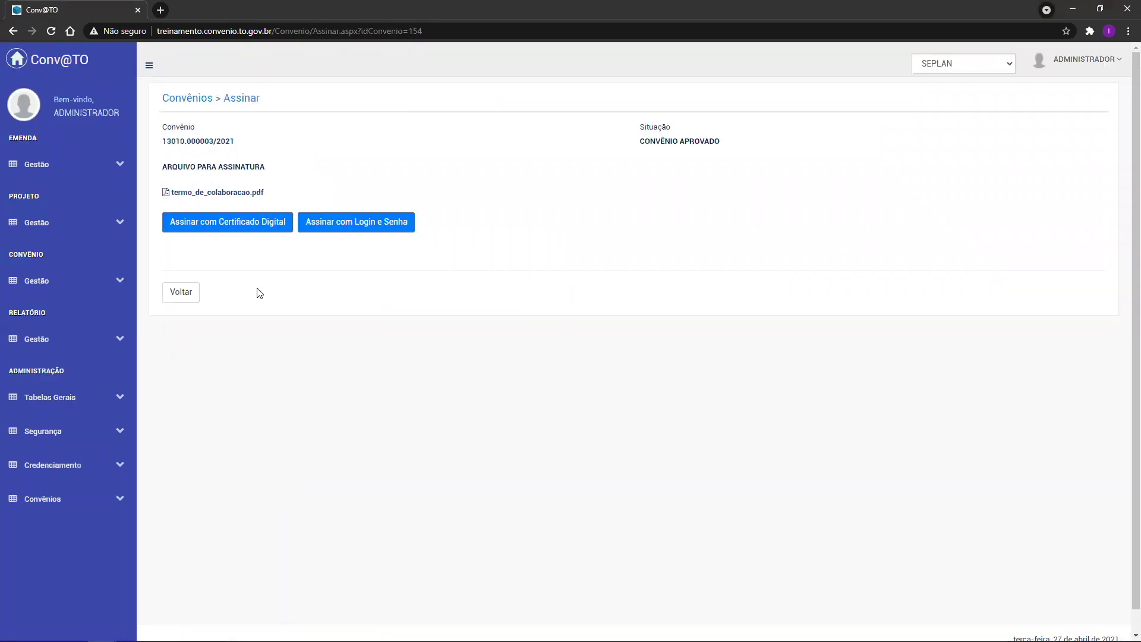
{"action": "left_click", "coordinate": [369, 227]}
{"action": "left_click", "coordinate": [525, 286]}
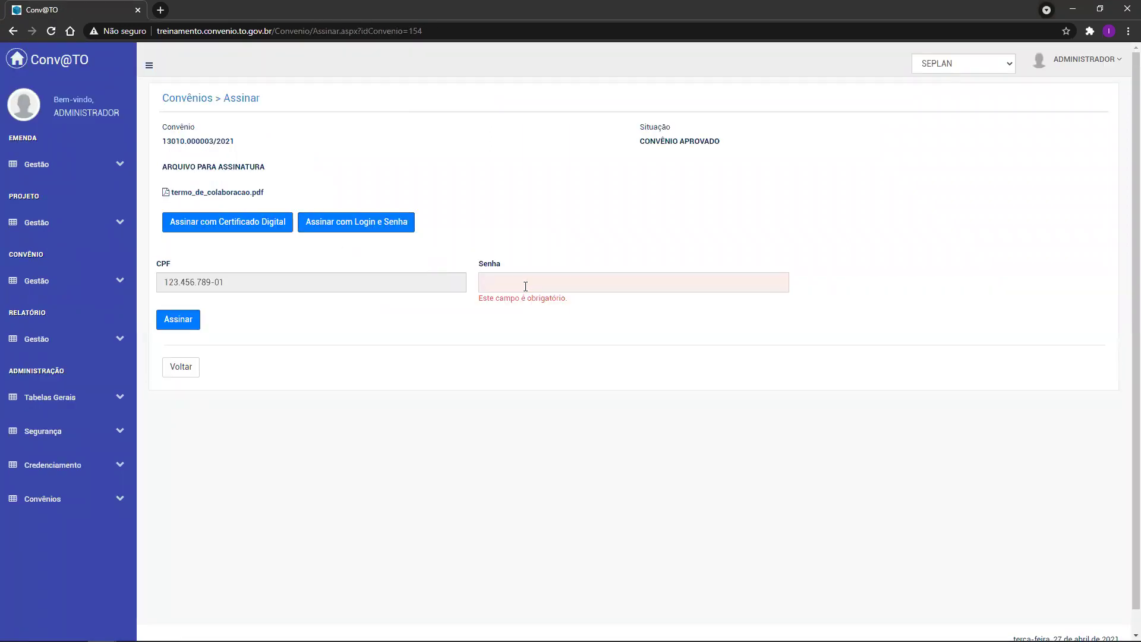
{"action": "type", "text": "•••••••"}
{"action": "key", "text": "Return"}
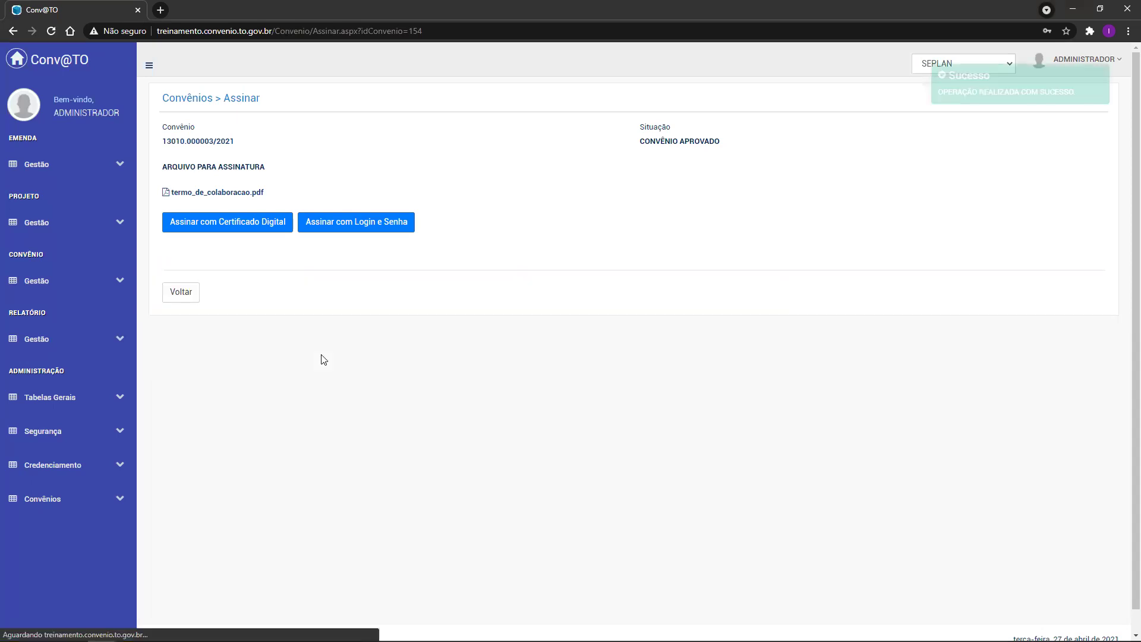
{"action": "left_click", "coordinate": [179, 292]}
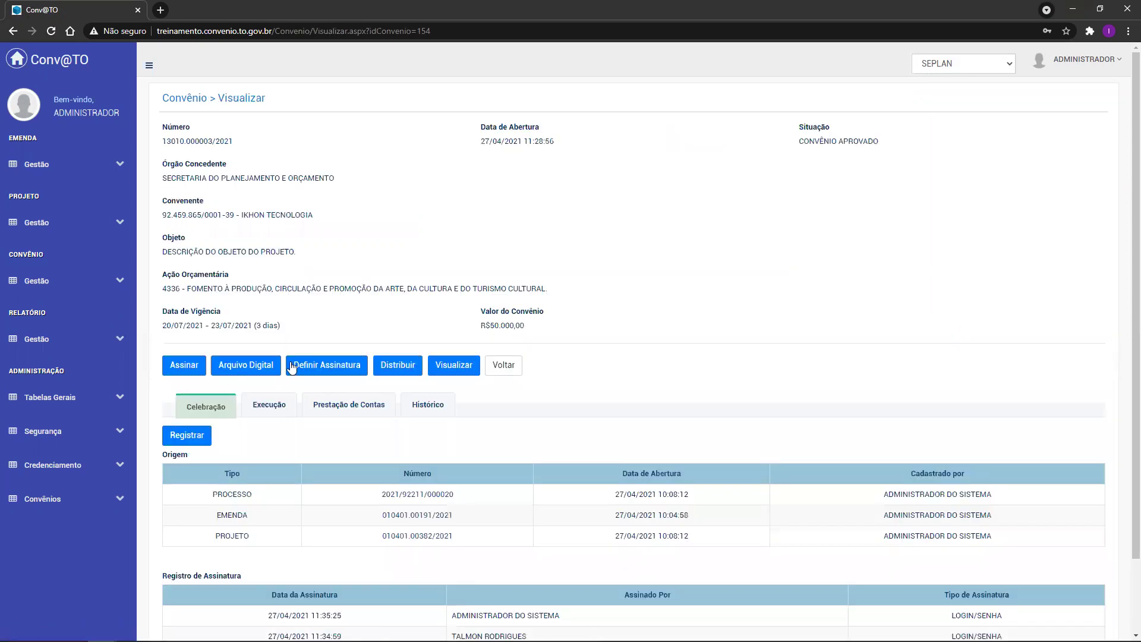
{"action": "scroll", "coordinate": [321, 463], "scroll_direction": "down", "scroll_amount": 2}
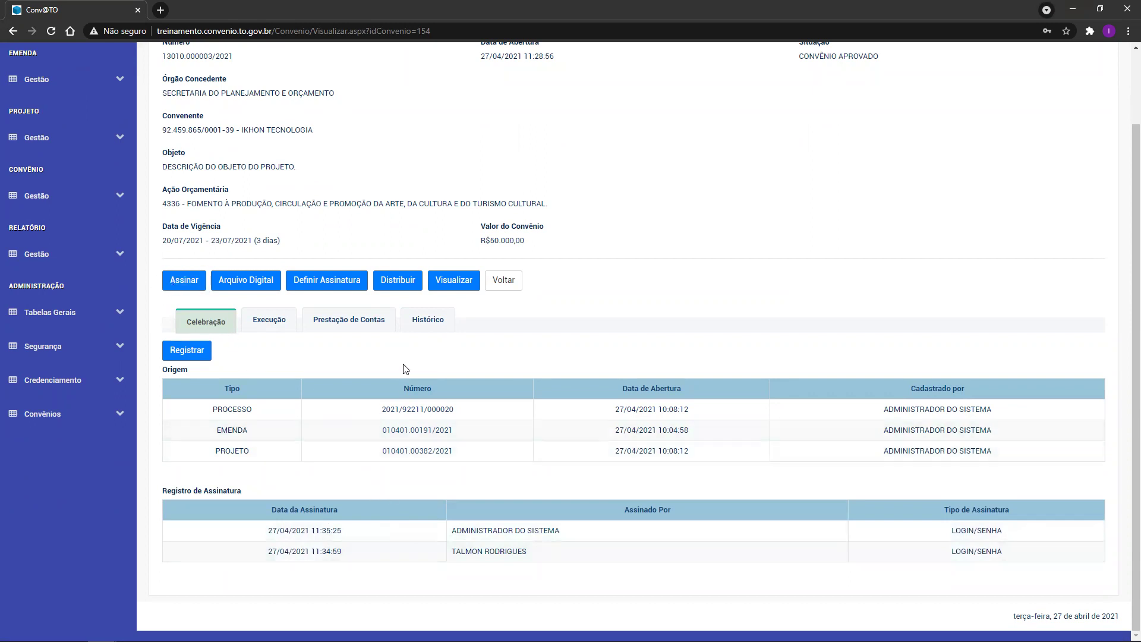
{"action": "left_click", "coordinate": [439, 321]}
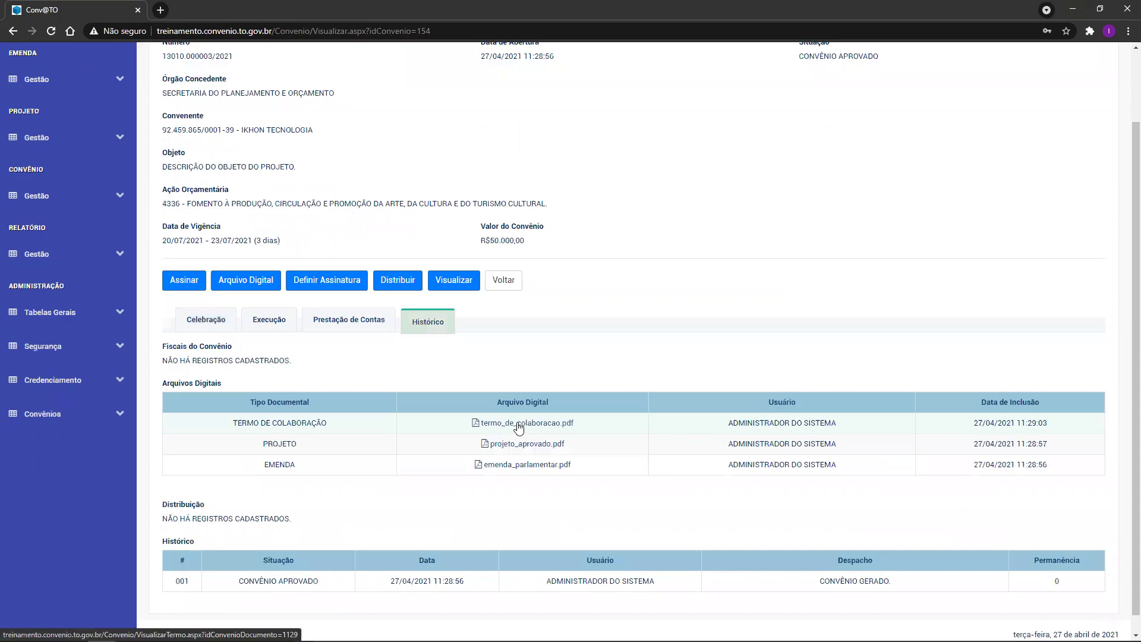
- Open termo_de_colaboracao.pdf at 90% zoom in two-page view
{"action": "left_click", "coordinate": [471, 429]}
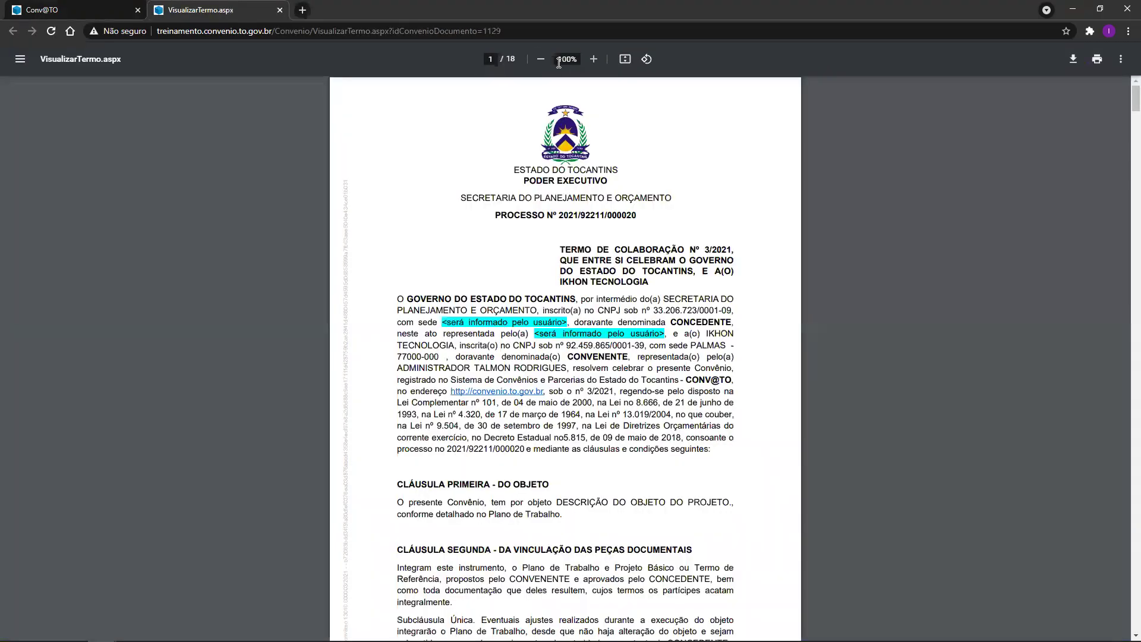
{"action": "left_click", "coordinate": [541, 60]}
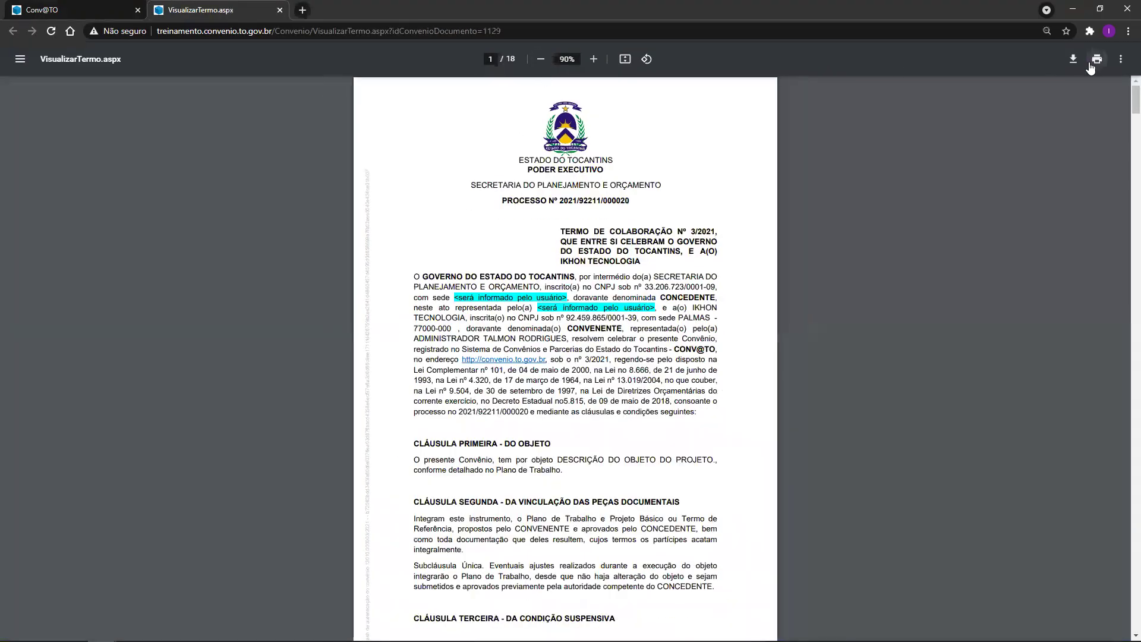
{"action": "left_click", "coordinate": [1120, 59]}
{"action": "left_click", "coordinate": [1045, 84]}
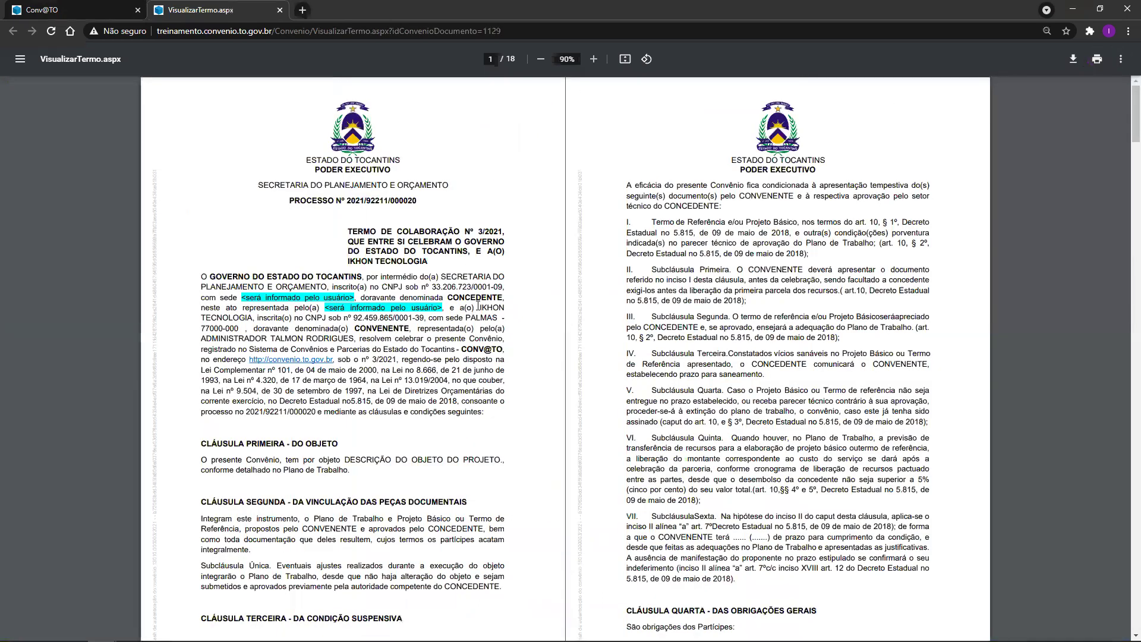
- Confirm the signature protocol lists the administrator and proponent signatories, then close the PDF
{"action": "scroll", "coordinate": [491, 300], "scroll_direction": "down", "scroll_amount": 20}
{"action": "scroll", "coordinate": [491, 300], "scroll_direction": "down", "scroll_amount": 15}
{"action": "scroll", "coordinate": [493, 293], "scroll_direction": "down", "scroll_amount": 20}
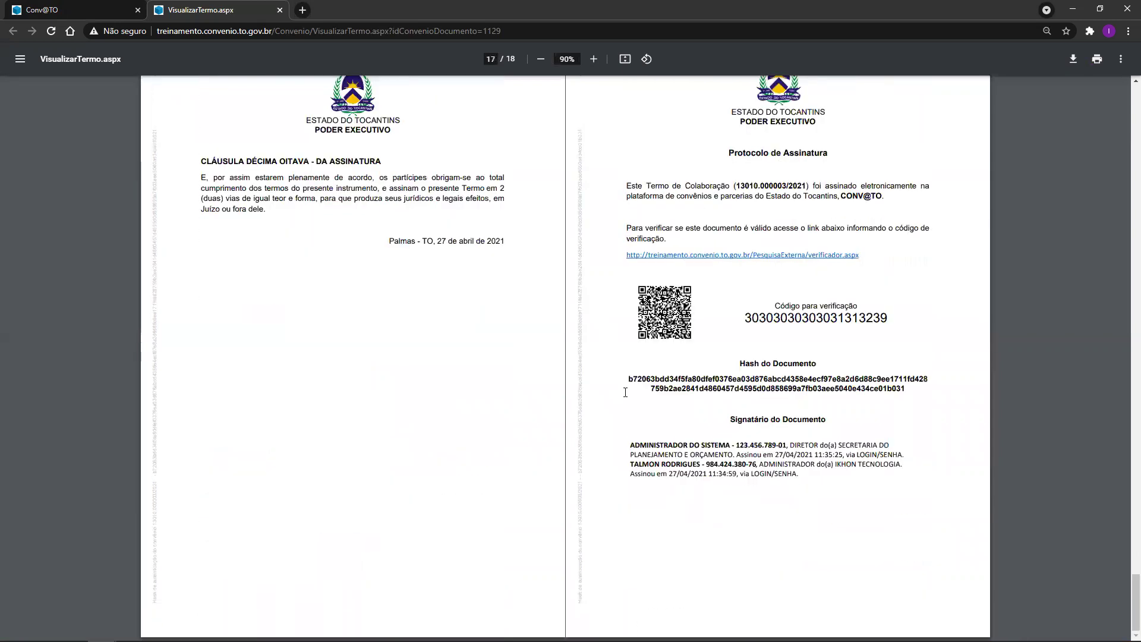
{"action": "left_click_drag", "start_coordinate": [629, 446], "coordinate": [908, 457]}
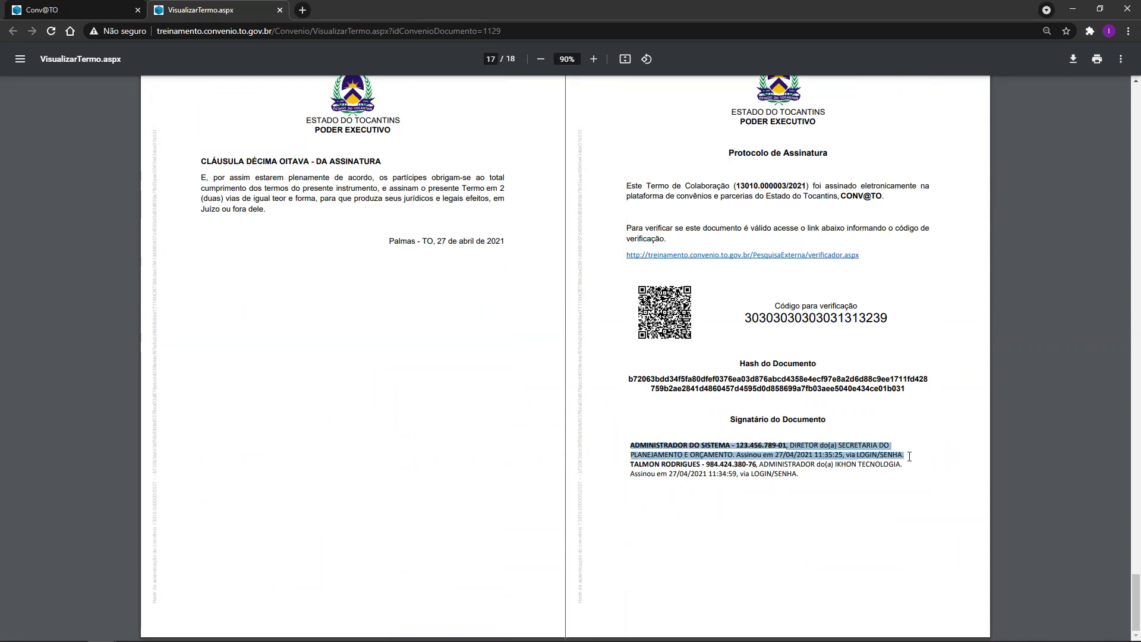
{"action": "left_click_drag", "start_coordinate": [631, 445], "coordinate": [909, 454]}
{"action": "left_click_drag", "start_coordinate": [631, 464], "coordinate": [802, 476]}
{"action": "left_click", "coordinate": [802, 474]}
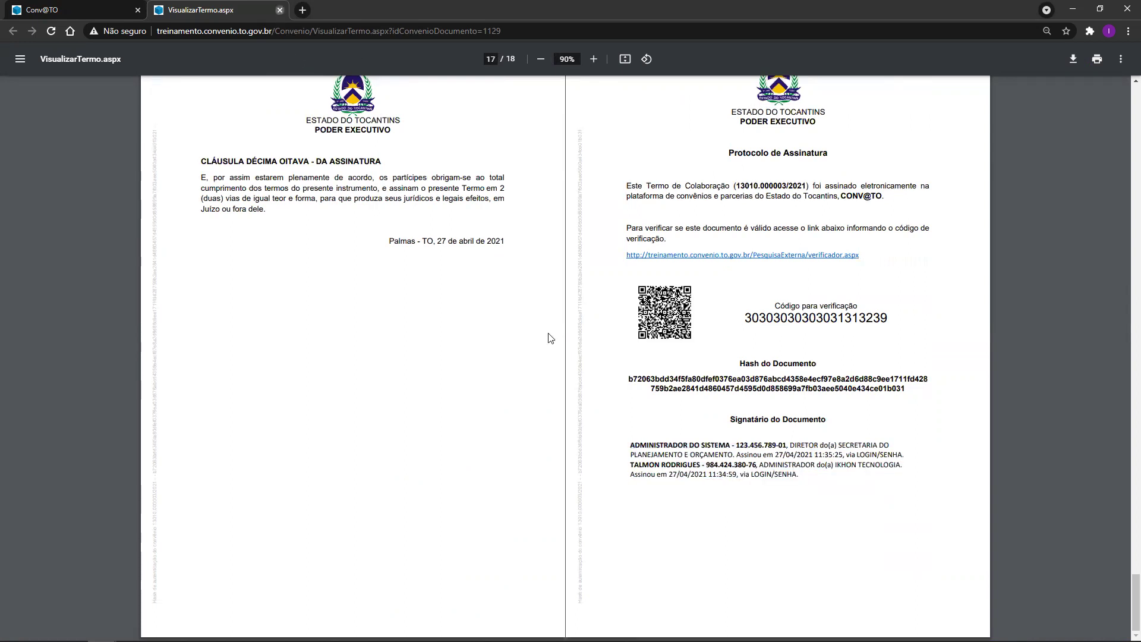
{"action": "key", "text": "ctrl+w"}
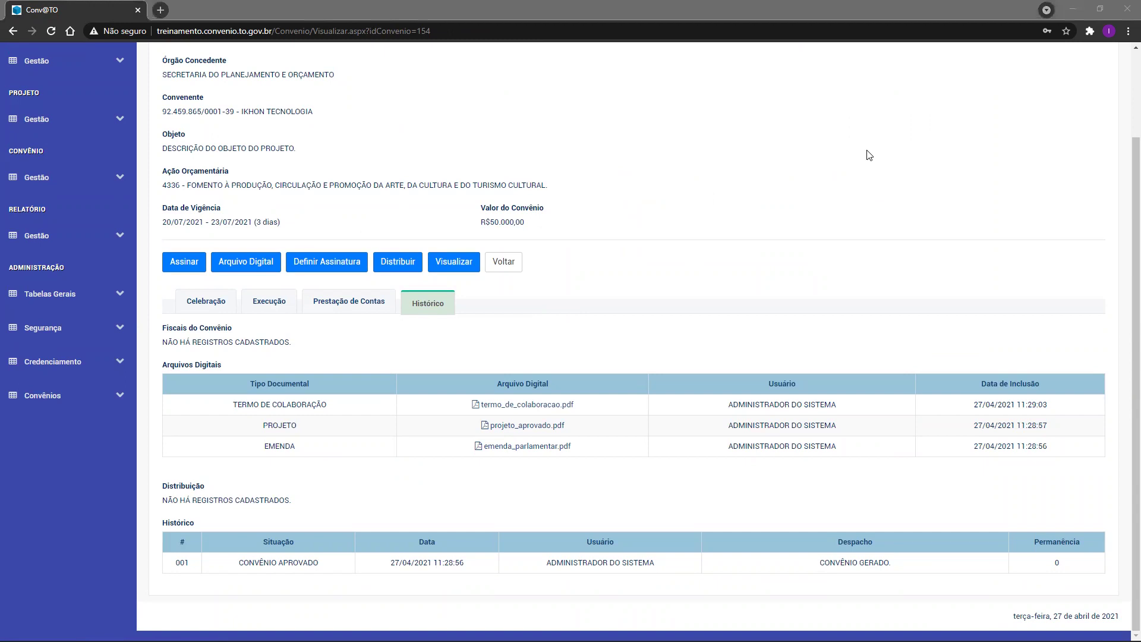
- In the proponent's window, check the agreement's Execução and Celebração sections
{"action": "key", "text": "alt+Tab"}
{"action": "scroll", "coordinate": [1010, 119], "scroll_direction": "up", "scroll_amount": 1}
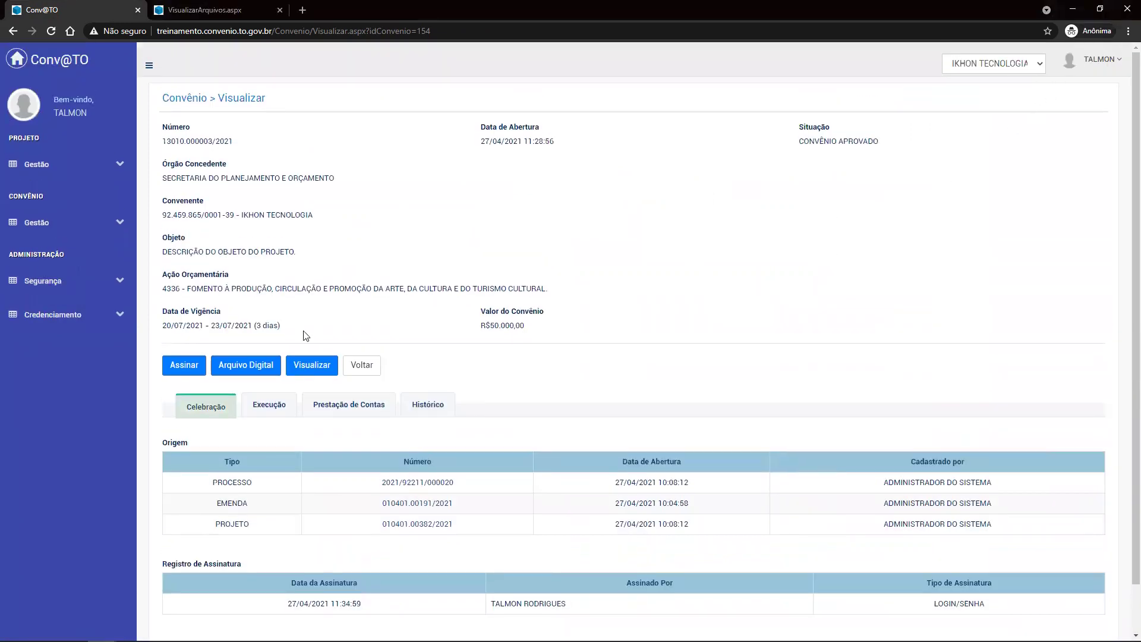
{"action": "left_click", "coordinate": [273, 407]}
{"action": "scroll", "coordinate": [274, 404], "scroll_direction": "down", "scroll_amount": 4}
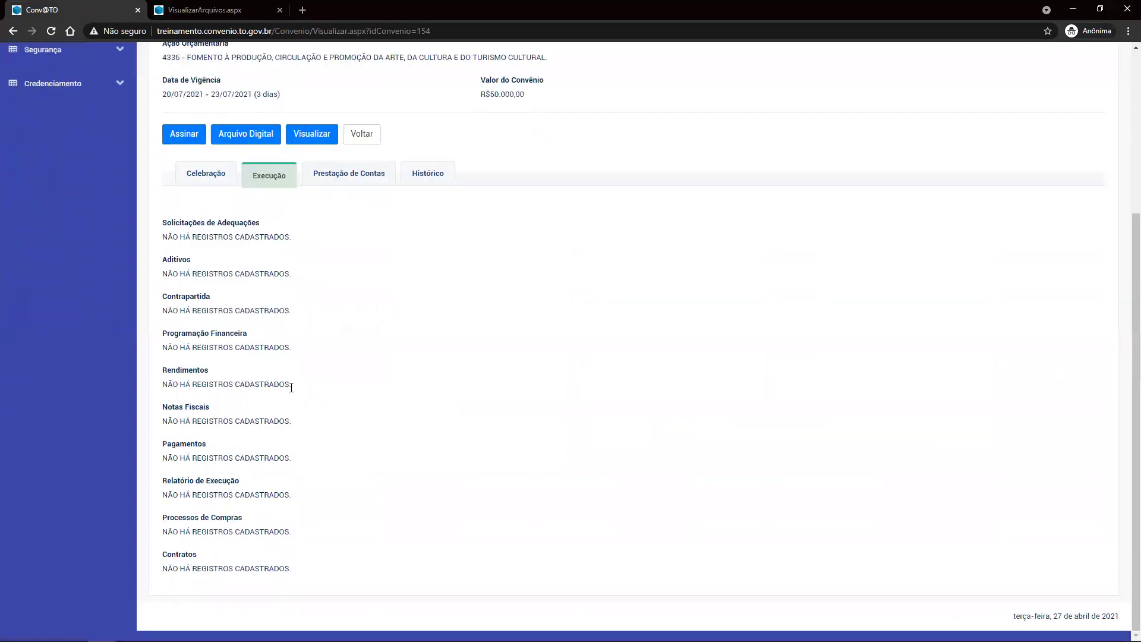
{"action": "scroll", "coordinate": [835, 224], "scroll_direction": "up", "scroll_amount": 4}
{"action": "left_click_drag", "start_coordinate": [805, 141], "coordinate": [897, 145]}
{"action": "left_click", "coordinate": [725, 227]}
{"action": "left_click", "coordinate": [211, 410]}
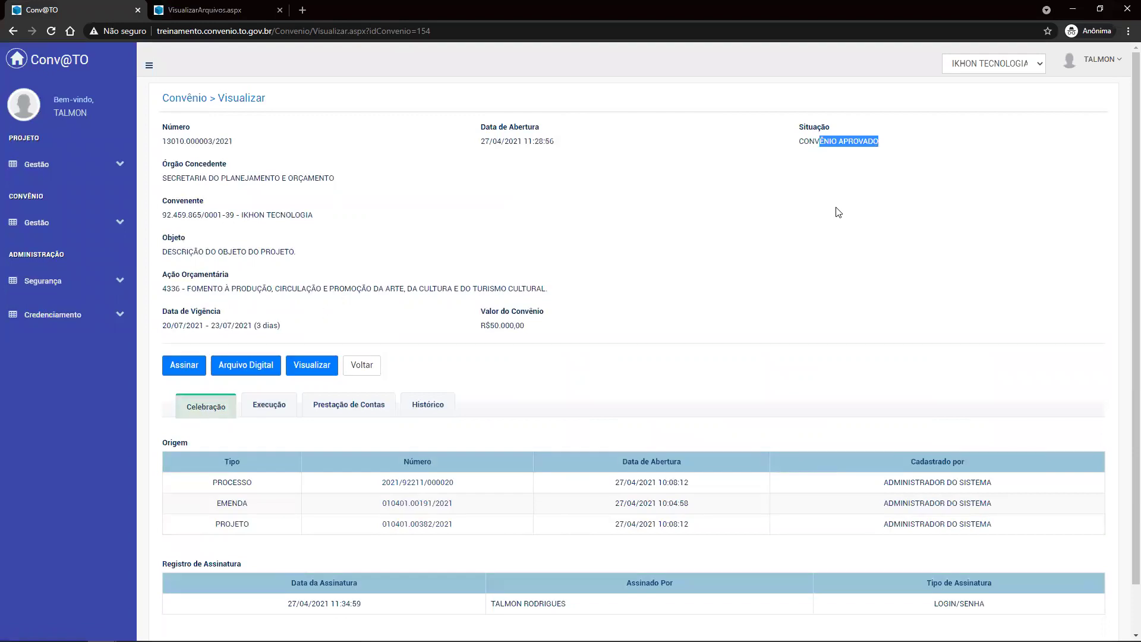
{"action": "left_click", "coordinate": [838, 212]}
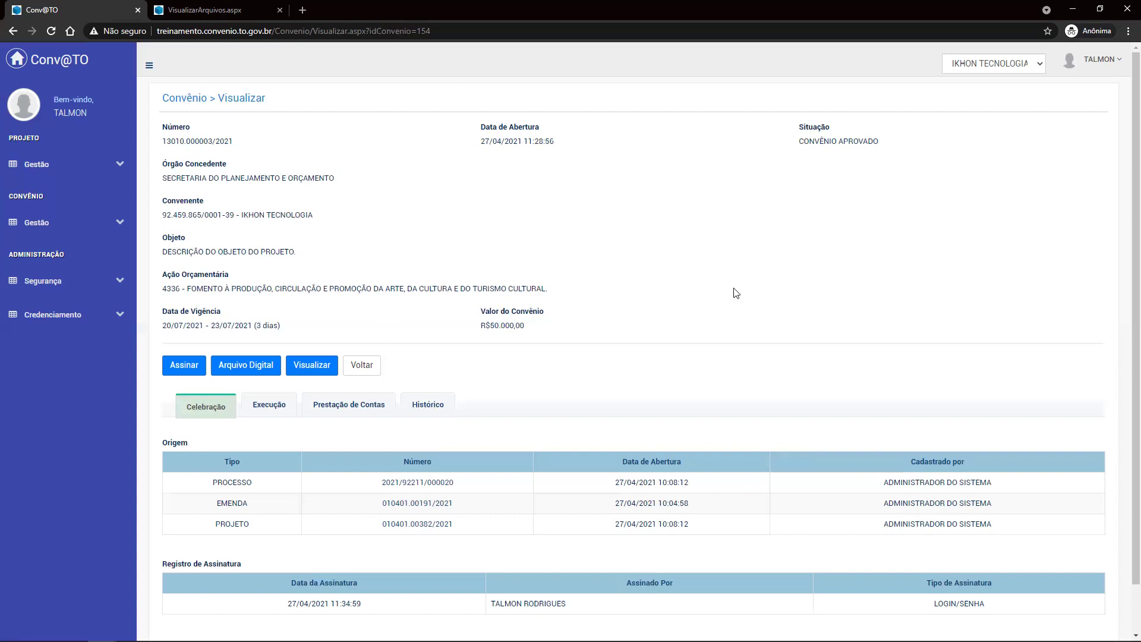
- Reopen Execução and confirm the status reads CONVÊNIO APROVADO
{"action": "left_click", "coordinate": [253, 408]}
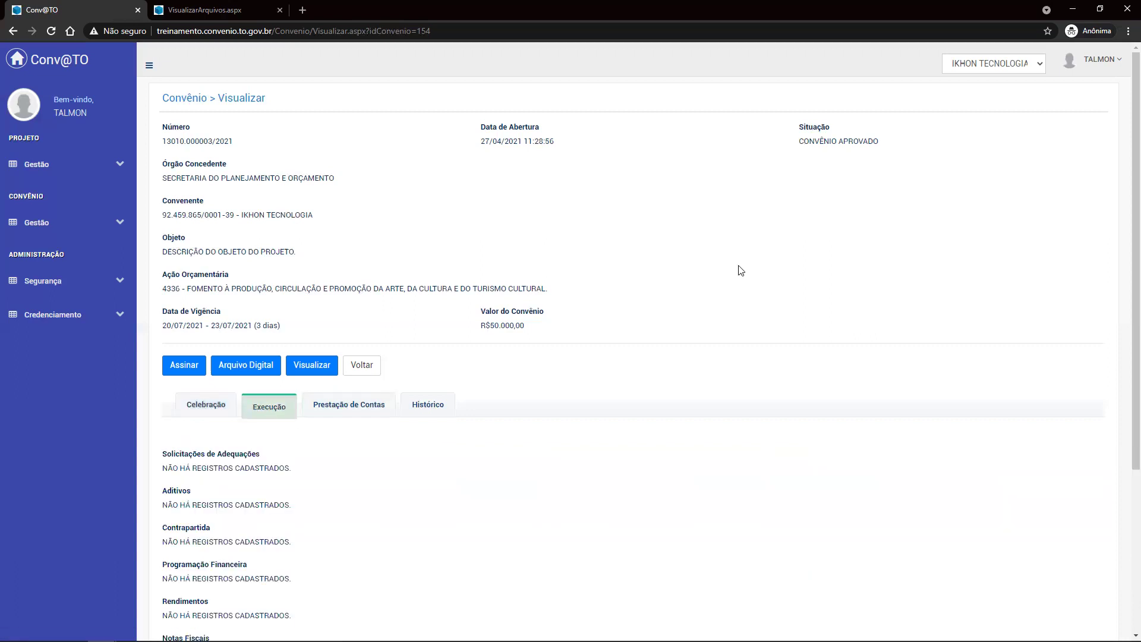
{"action": "double_click", "coordinate": [861, 141]}
{"action": "left_click", "coordinate": [841, 209]}
{"action": "left_click_drag", "start_coordinate": [815, 139], "coordinate": [891, 145]}
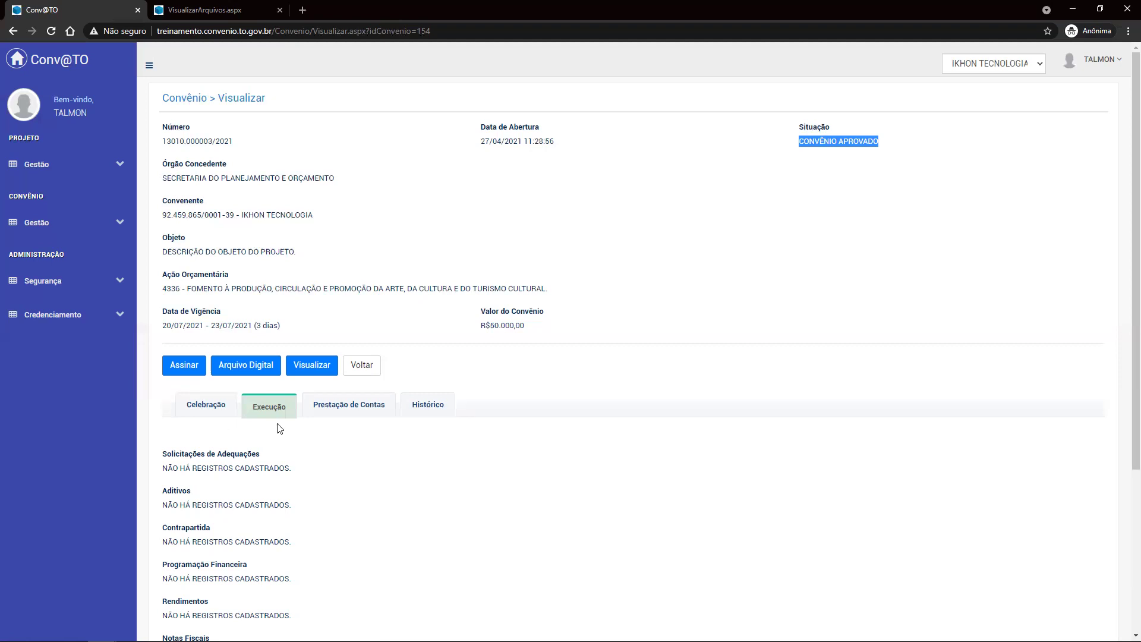
- Show convênio 13010.000003/2021's history with its three PDF files as administrator
{"action": "left_click", "coordinate": [199, 440]}
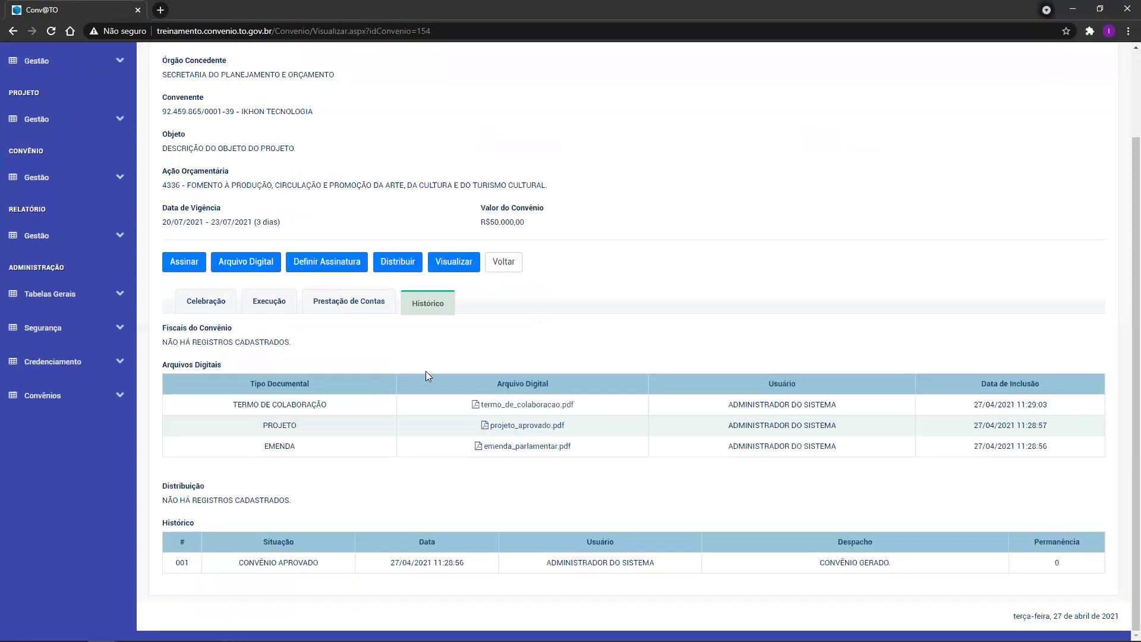
{"action": "scroll", "coordinate": [426, 371], "scroll_direction": "up", "scroll_amount": 2}
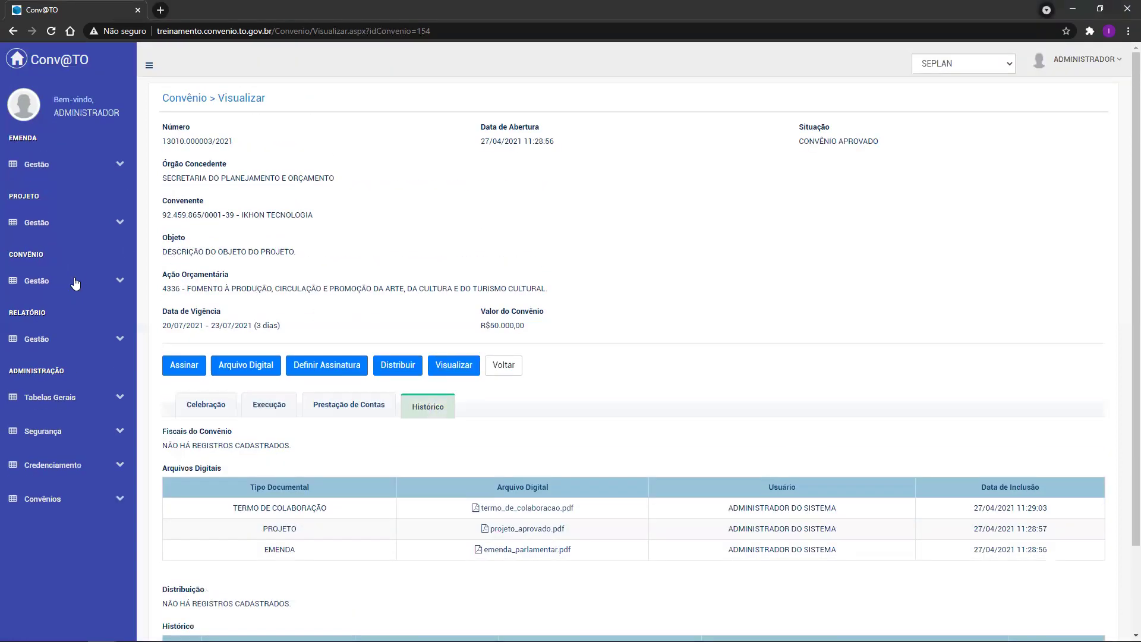
- Open Projeto > Gestão > Projetos to list the three projects, then switch to Notion
{"action": "left_click", "coordinate": [76, 283]}
{"action": "left_click", "coordinate": [59, 222]}
{"action": "left_click", "coordinate": [41, 247]}
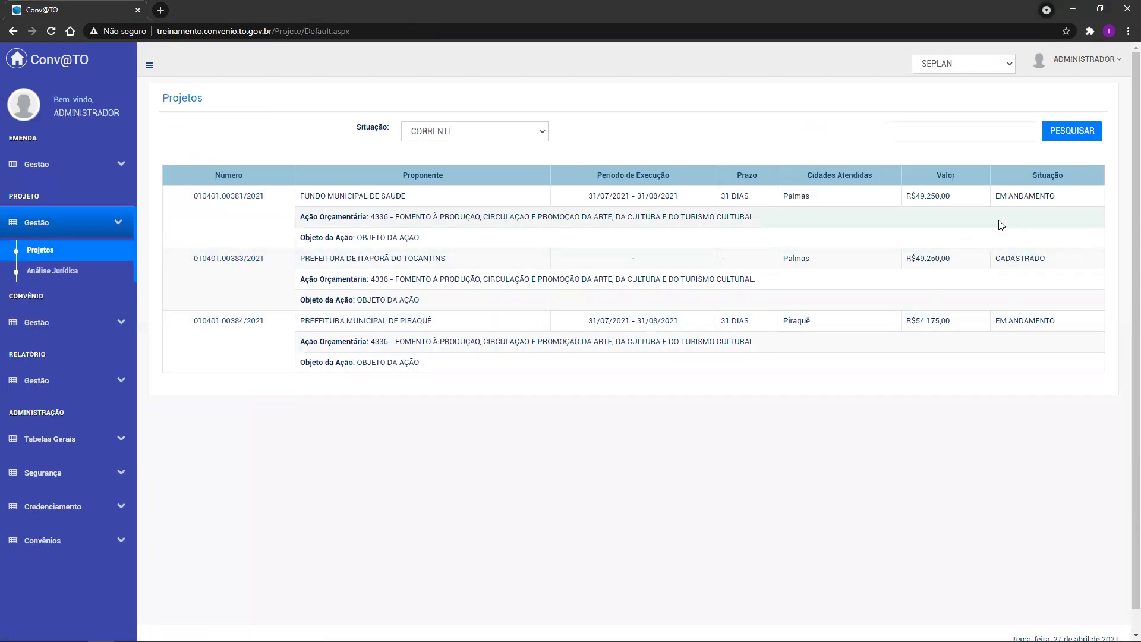
{"action": "left_click_drag", "start_coordinate": [1044, 320], "coordinate": [1005, 321]}
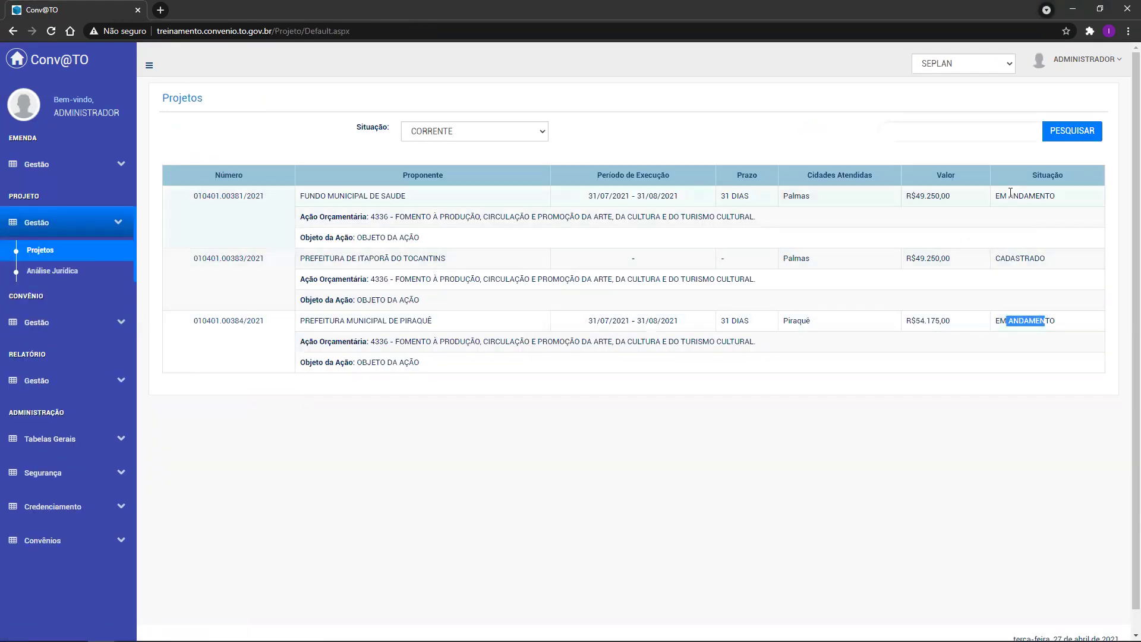
{"action": "double_click", "coordinate": [1021, 259]}
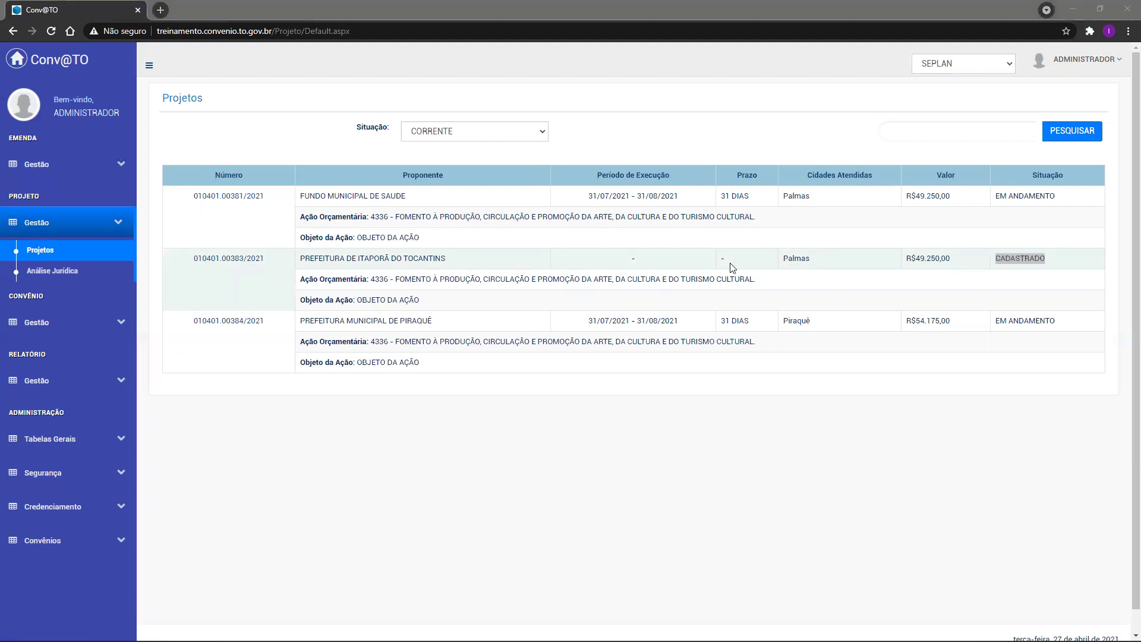
{"action": "key", "text": "alt+Tab"}
- Tick Contextualização do módulo, Listar os convênios, Visualizar convênios and Assinar termo
{"action": "scroll", "coordinate": [660, 293], "scroll_direction": "down", "scroll_amount": 4}
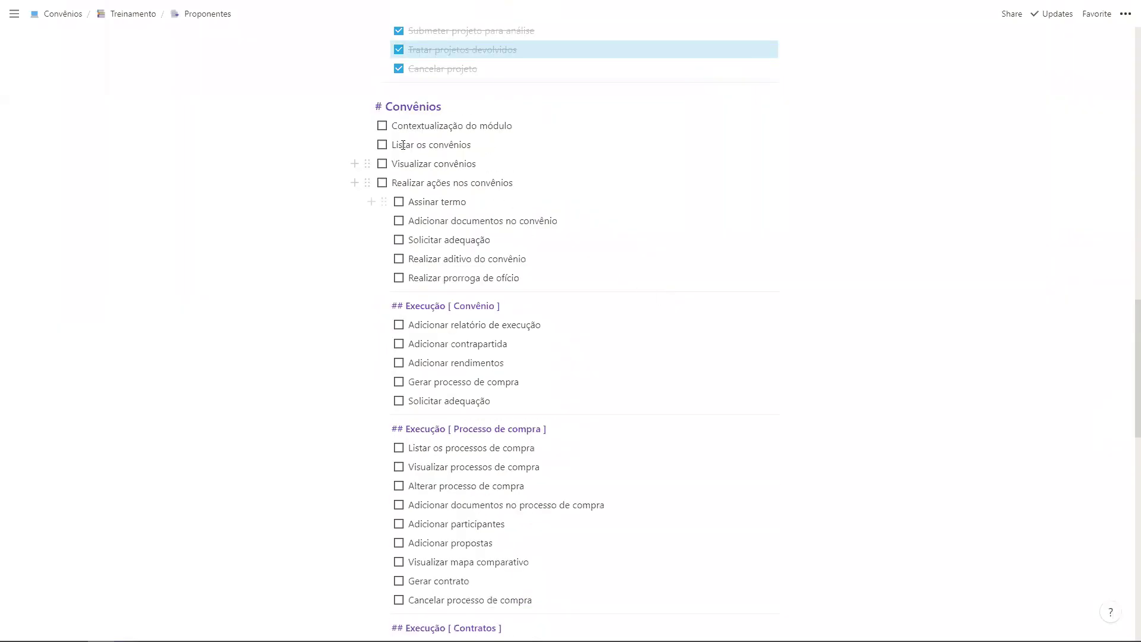
{"action": "left_click", "coordinate": [382, 125]}
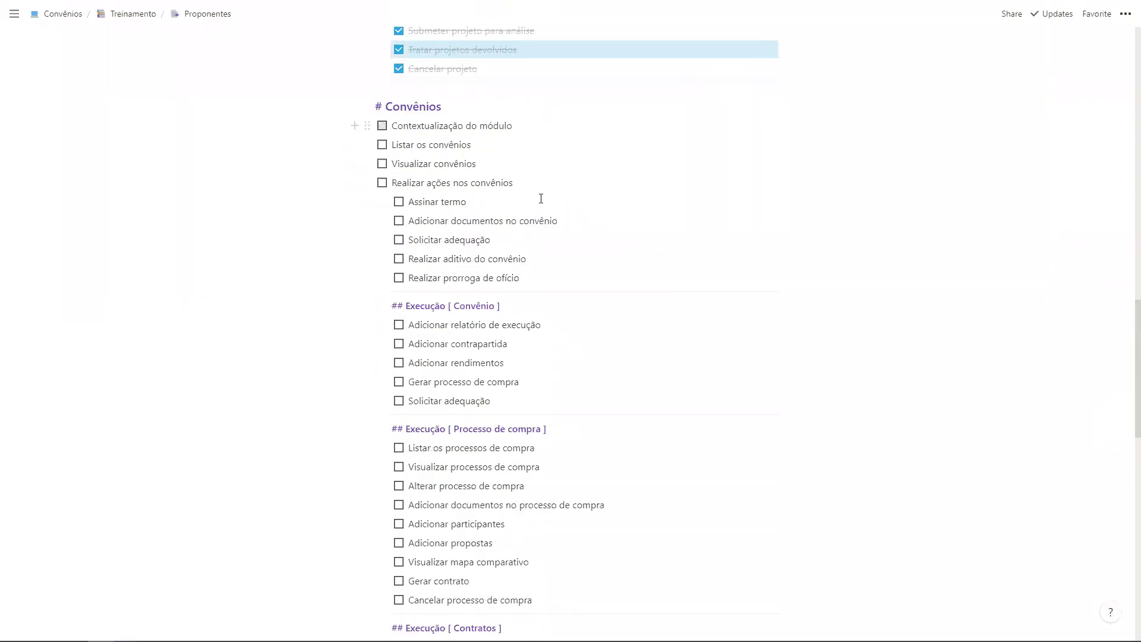
{"action": "left_click", "coordinate": [382, 146]}
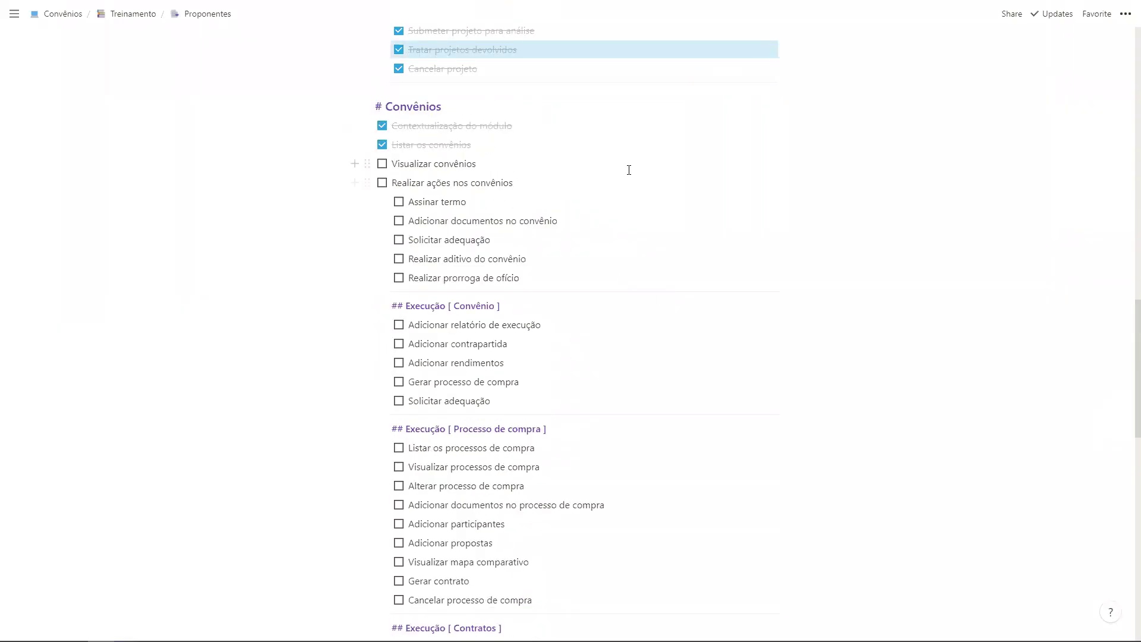
{"action": "left_click", "coordinate": [382, 164]}
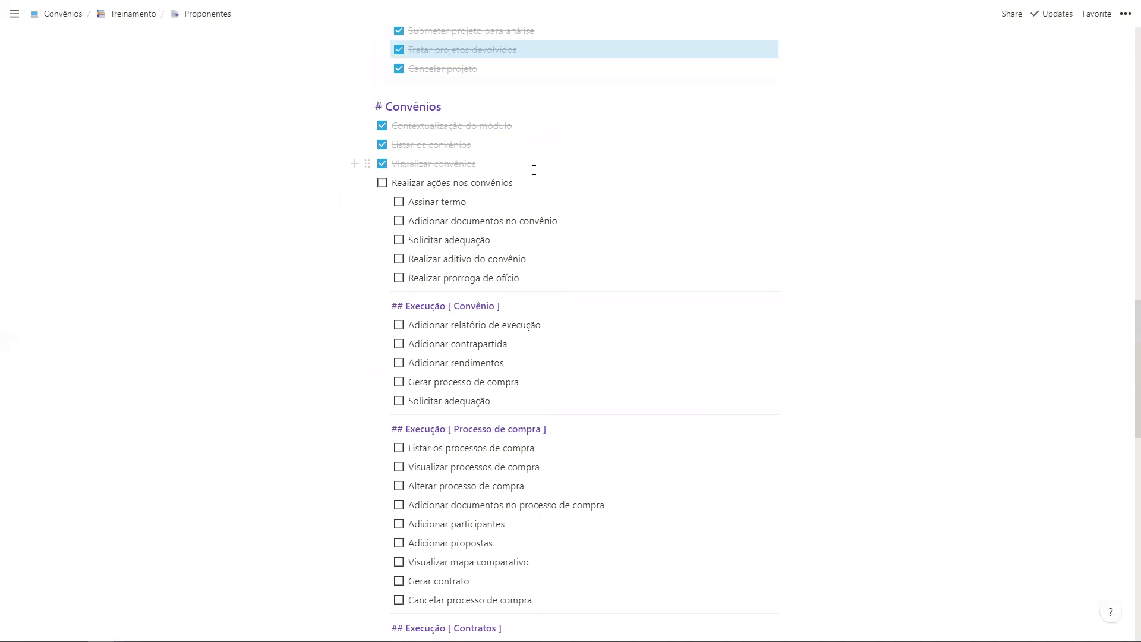
{"action": "left_click", "coordinate": [398, 202]}
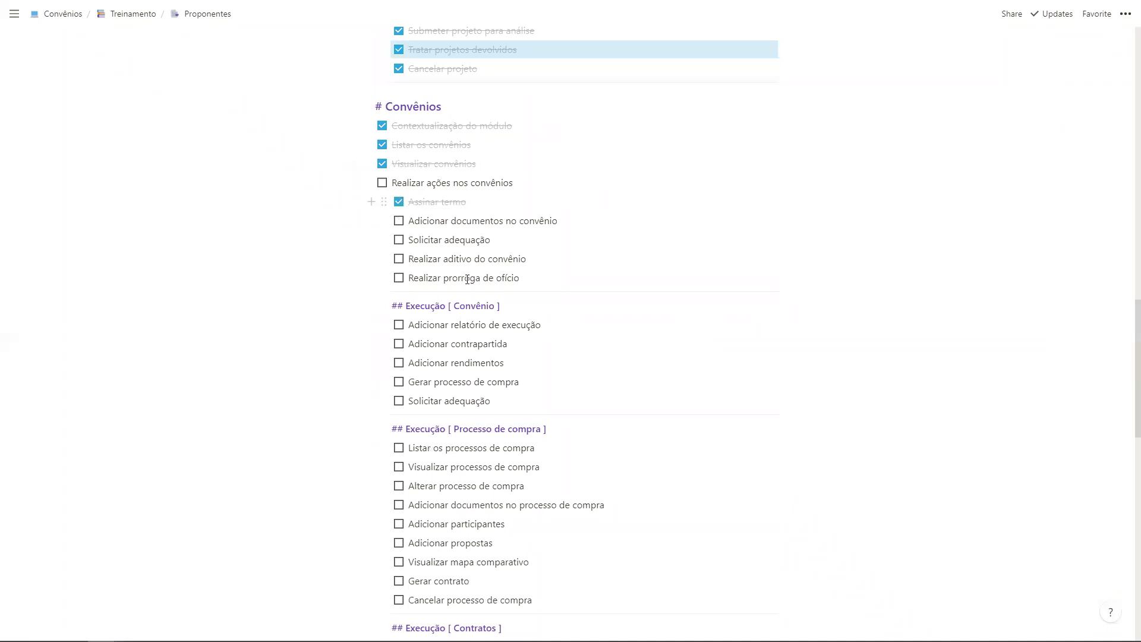
- Highlight the 'Adicionar documentos no convênio' and 'Solicitar adequação' items below them
{"action": "triple_click", "coordinate": [509, 218]}
{"action": "left_click", "coordinate": [436, 219]}
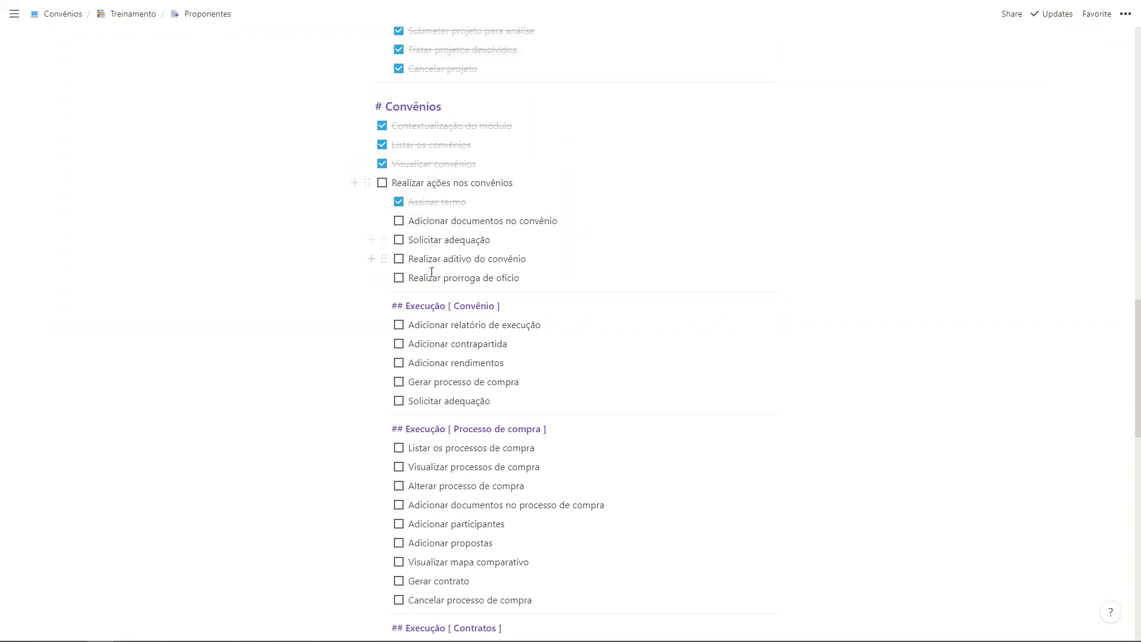
{"action": "scroll", "coordinate": [433, 274], "scroll_direction": "down", "scroll_amount": 1}
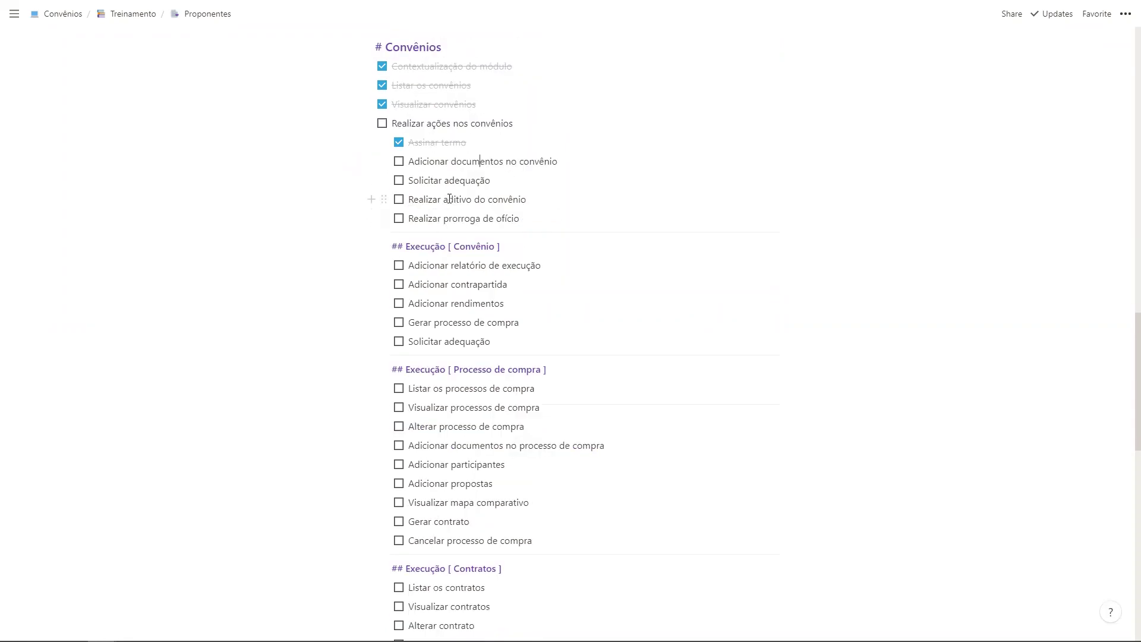
{"action": "left_click_drag", "start_coordinate": [473, 180], "coordinate": [493, 184]}
{"action": "left_click", "coordinate": [425, 180]}
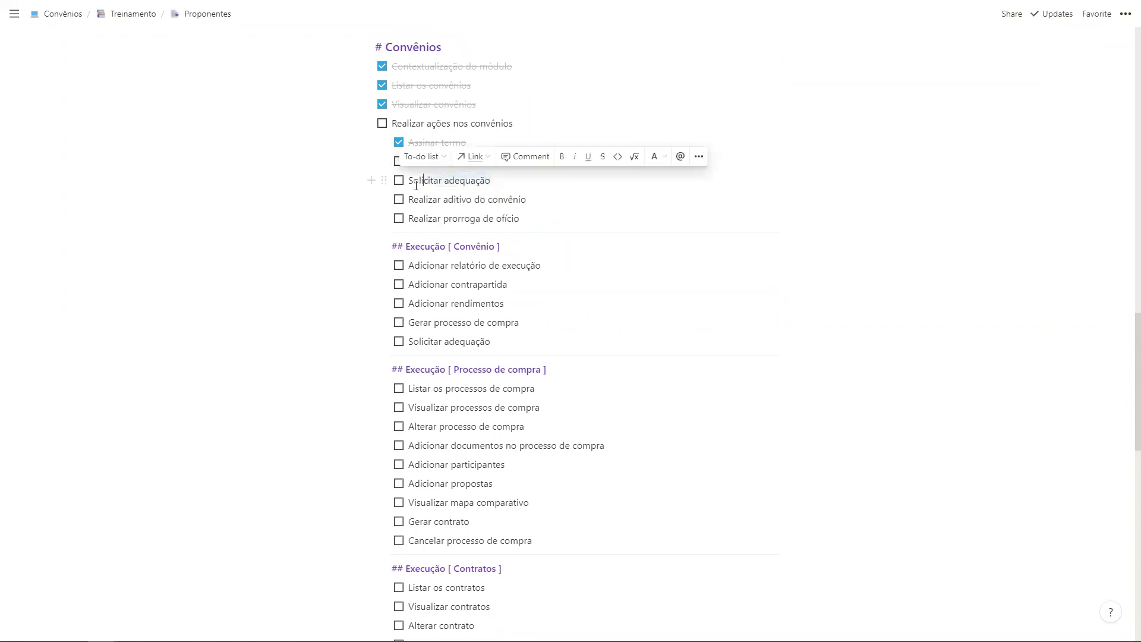
{"action": "left_click_drag", "start_coordinate": [408, 180], "coordinate": [491, 184]}
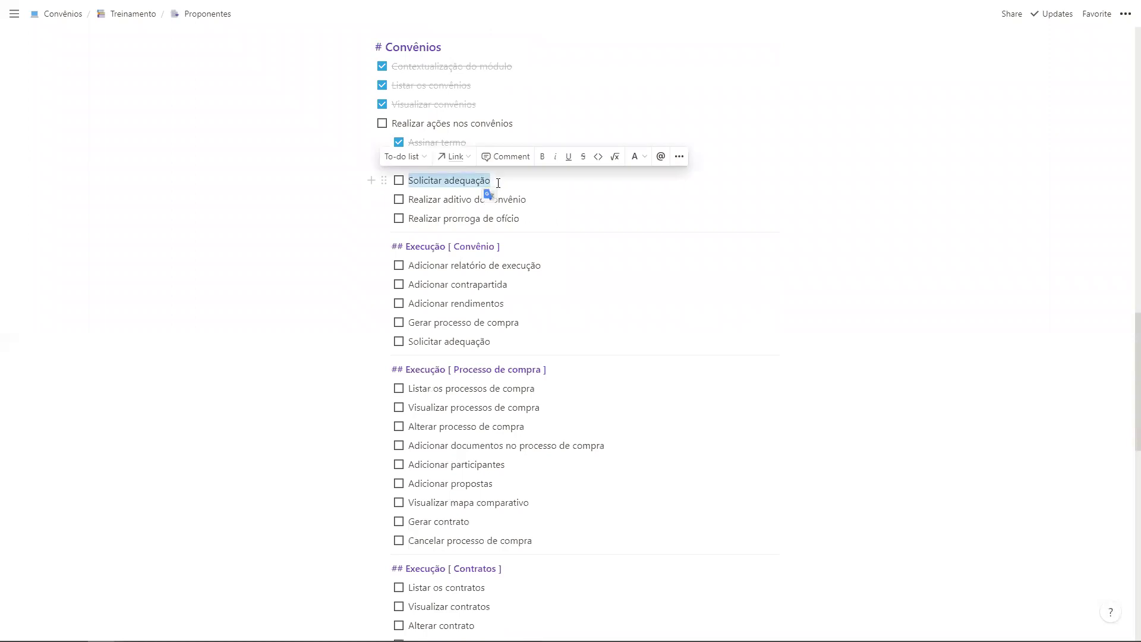
{"action": "left_click", "coordinate": [480, 187]}
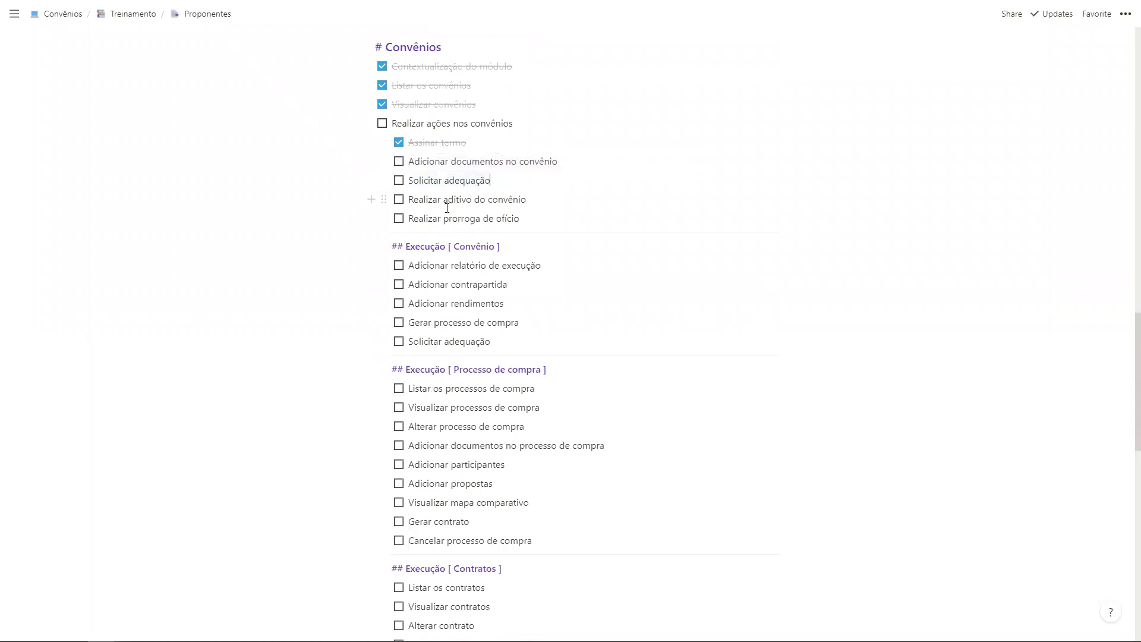
- Delete the 'Realizar aditivo do convênio' and 'Realizar prorroga de ofício' to-do rows
{"action": "scroll", "coordinate": [443, 253], "scroll_direction": "down", "scroll_amount": 1}
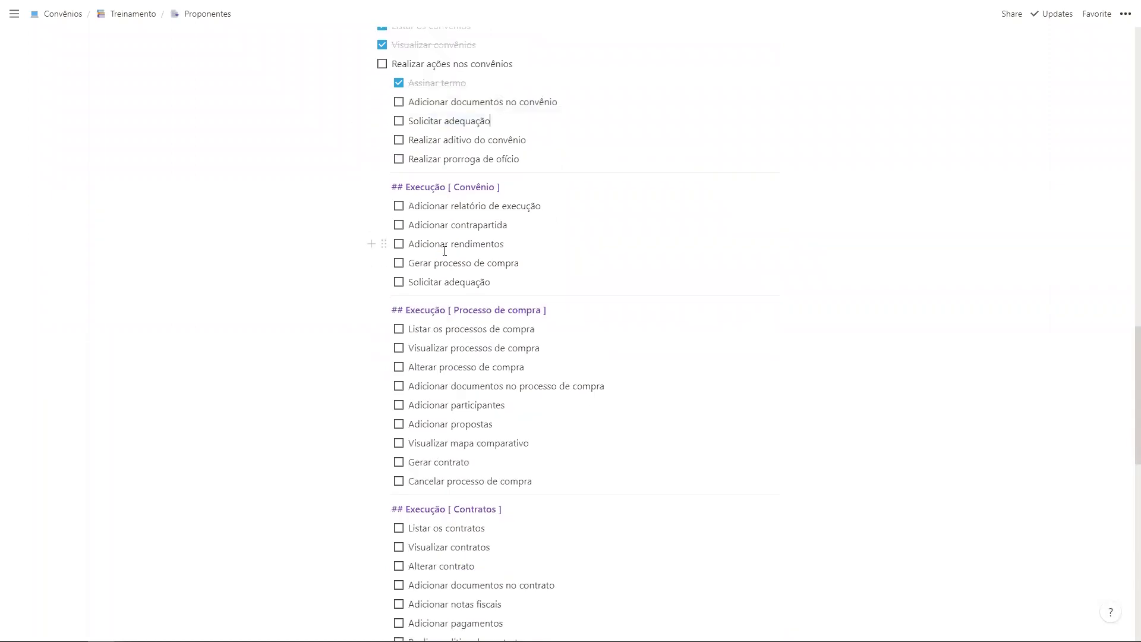
{"action": "scroll", "coordinate": [443, 248], "scroll_direction": "up", "scroll_amount": 10}
{"action": "scroll", "coordinate": [448, 249], "scroll_direction": "up", "scroll_amount": 6}
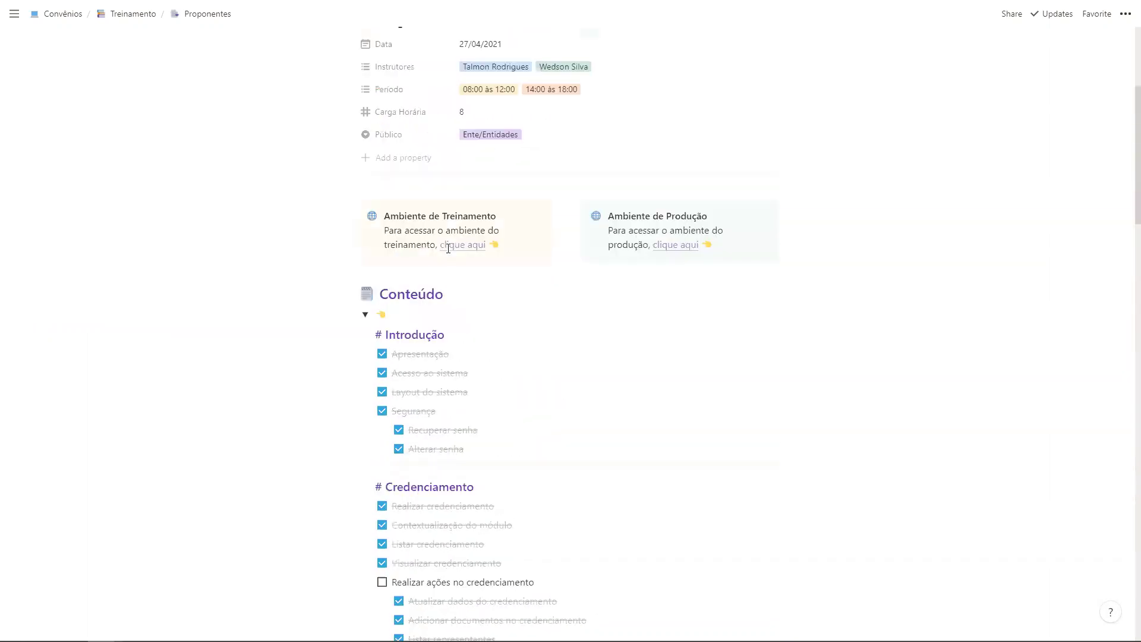
{"action": "scroll", "coordinate": [447, 247], "scroll_direction": "up", "scroll_amount": 4}
{"action": "scroll", "coordinate": [449, 248], "scroll_direction": "down", "scroll_amount": 8}
{"action": "scroll", "coordinate": [451, 250], "scroll_direction": "down", "scroll_amount": 20}
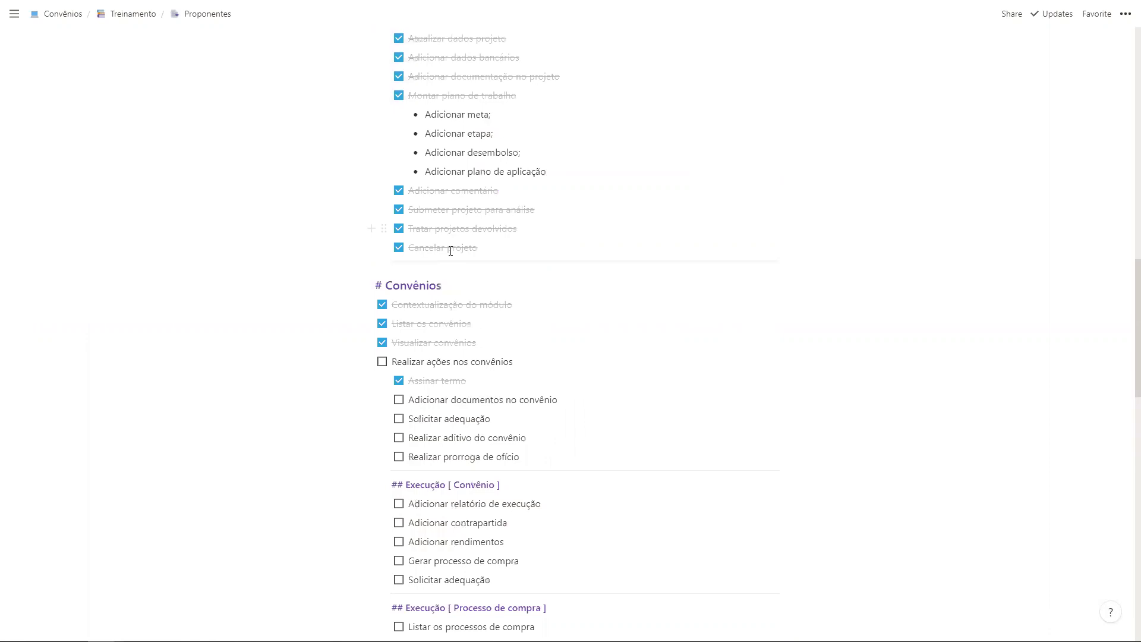
{"action": "scroll", "coordinate": [452, 249], "scroll_direction": "up", "scroll_amount": 6}
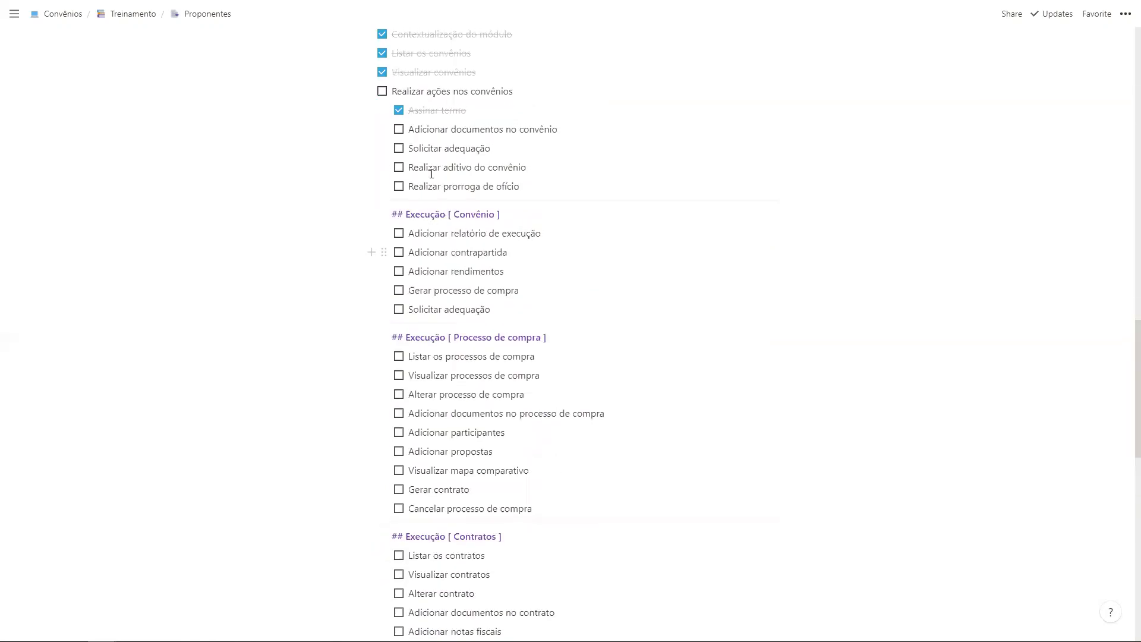
{"action": "left_click_drag", "start_coordinate": [409, 167], "coordinate": [527, 186]}
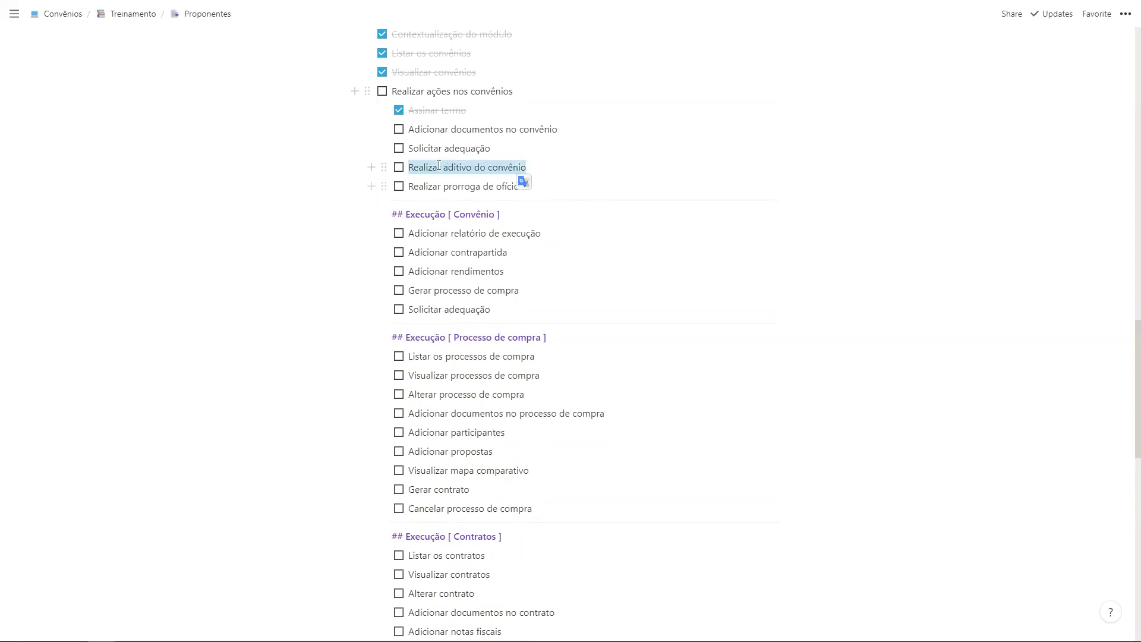
{"action": "left_click", "coordinate": [417, 167]}
{"action": "left_click_drag", "start_coordinate": [408, 167], "coordinate": [523, 174]}
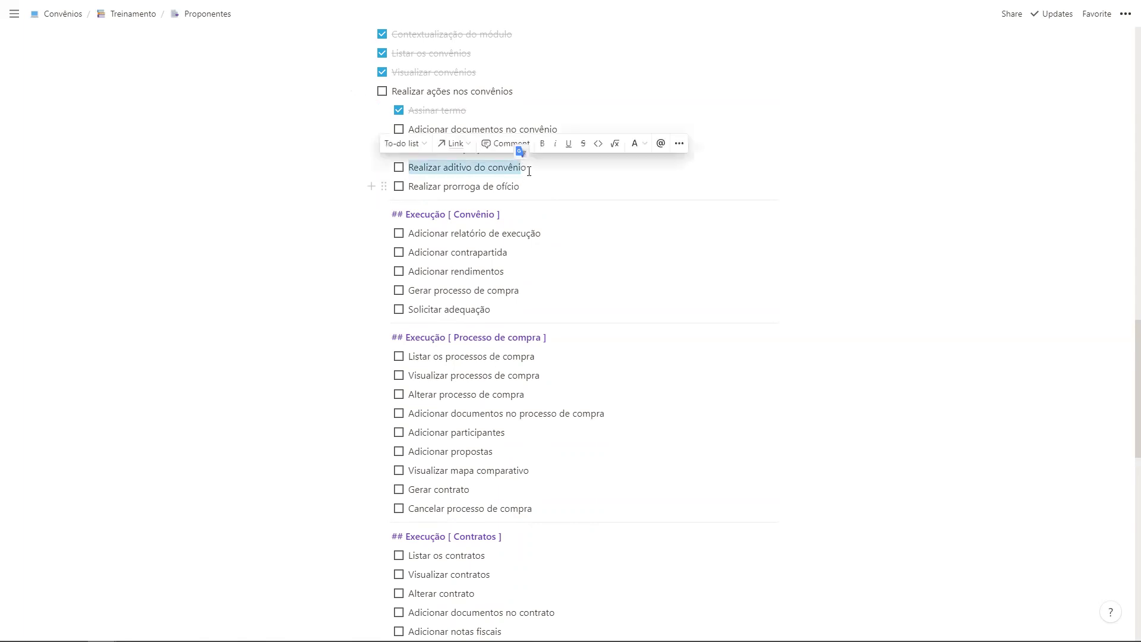
{"action": "key", "text": "BackSpace"}
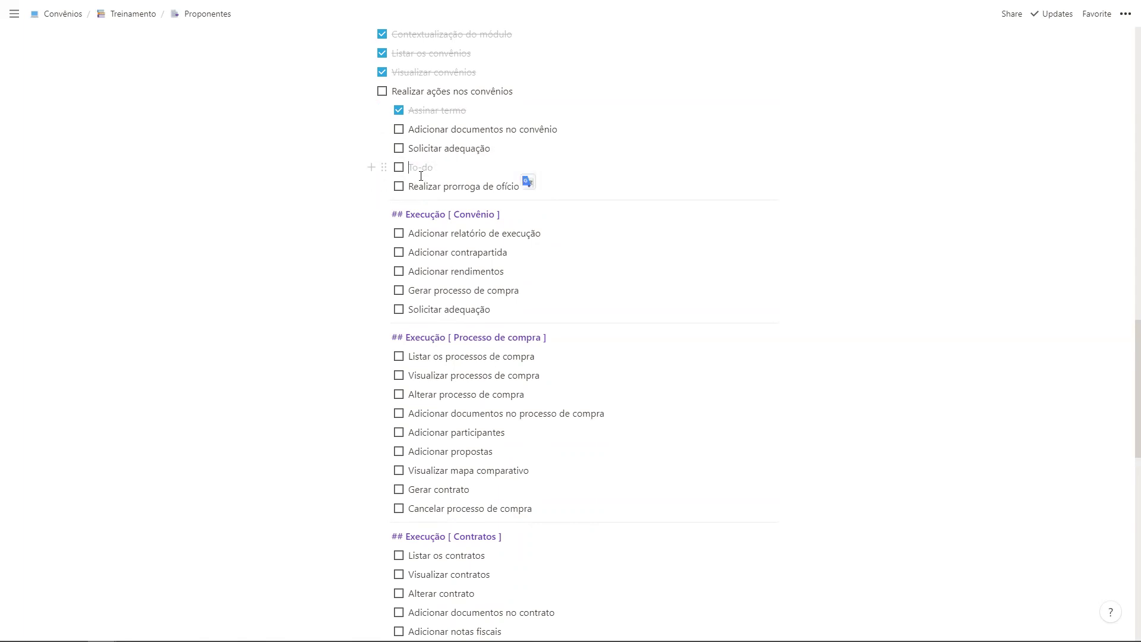
{"action": "key", "text": "BackSpace"}
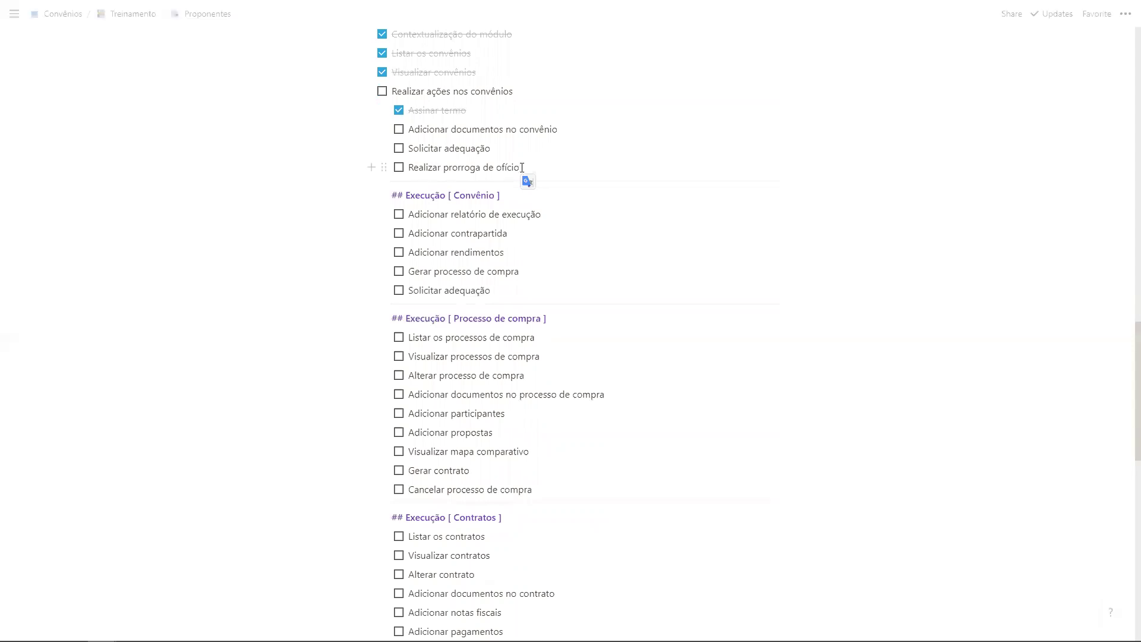
{"action": "triple_click", "coordinate": [525, 166]}
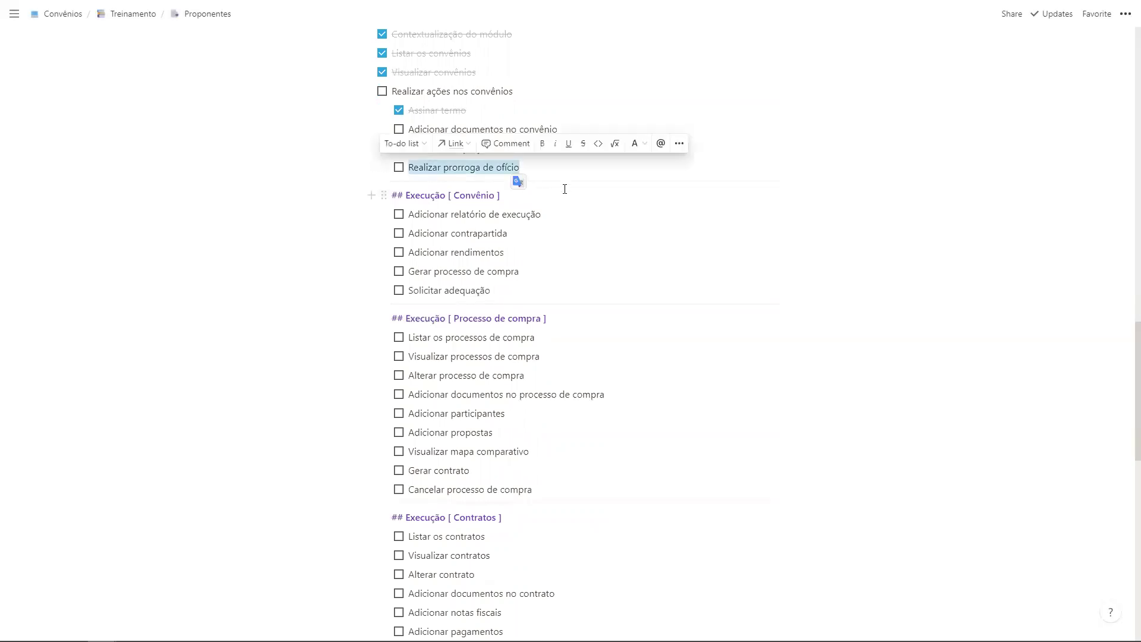
{"action": "key", "text": "BackSpace"}
{"action": "key", "text": "BackSpace"}
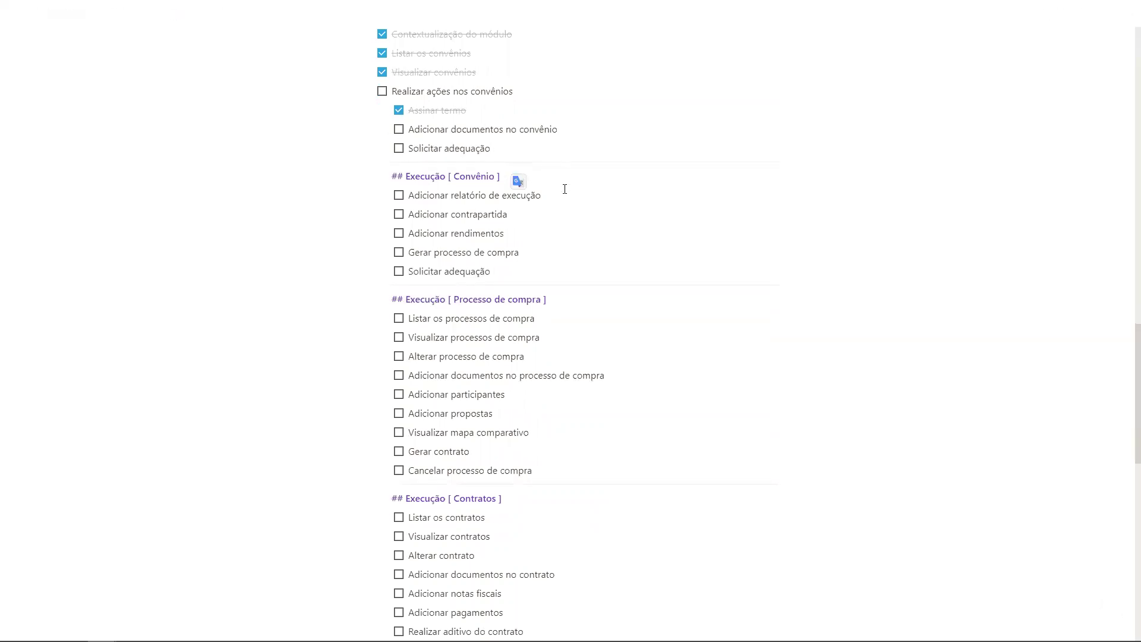
- Scroll down the Convênios checklist to the pending Adicionar propostas item
{"action": "scroll", "coordinate": [489, 319], "scroll_direction": "up", "scroll_amount": 3}
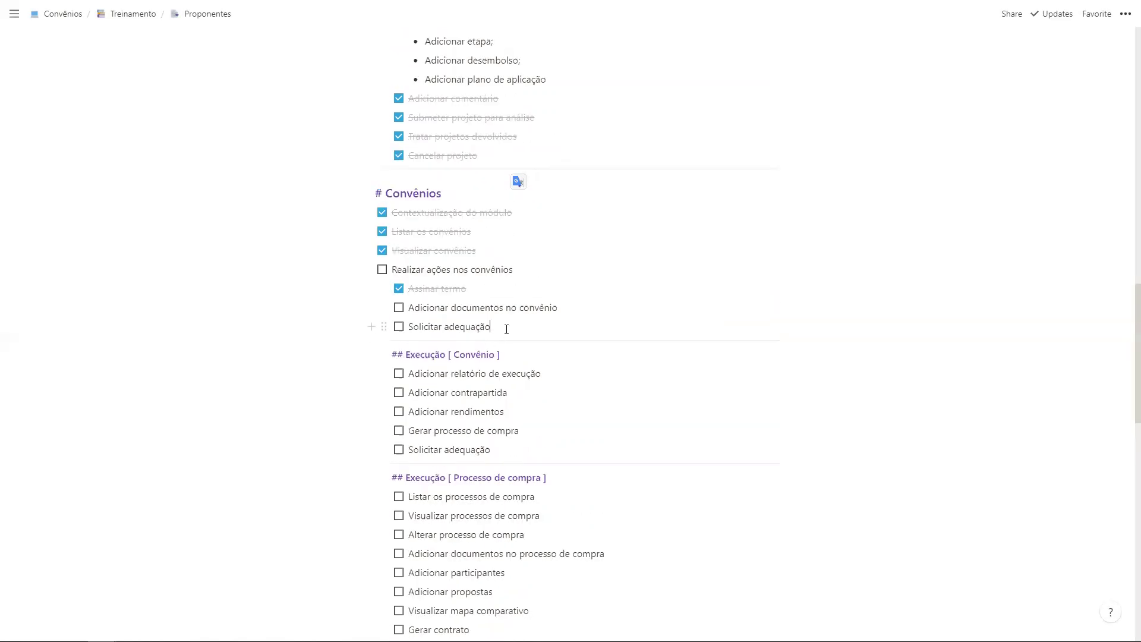
{"action": "scroll", "coordinate": [506, 328], "scroll_direction": "down", "scroll_amount": 1}
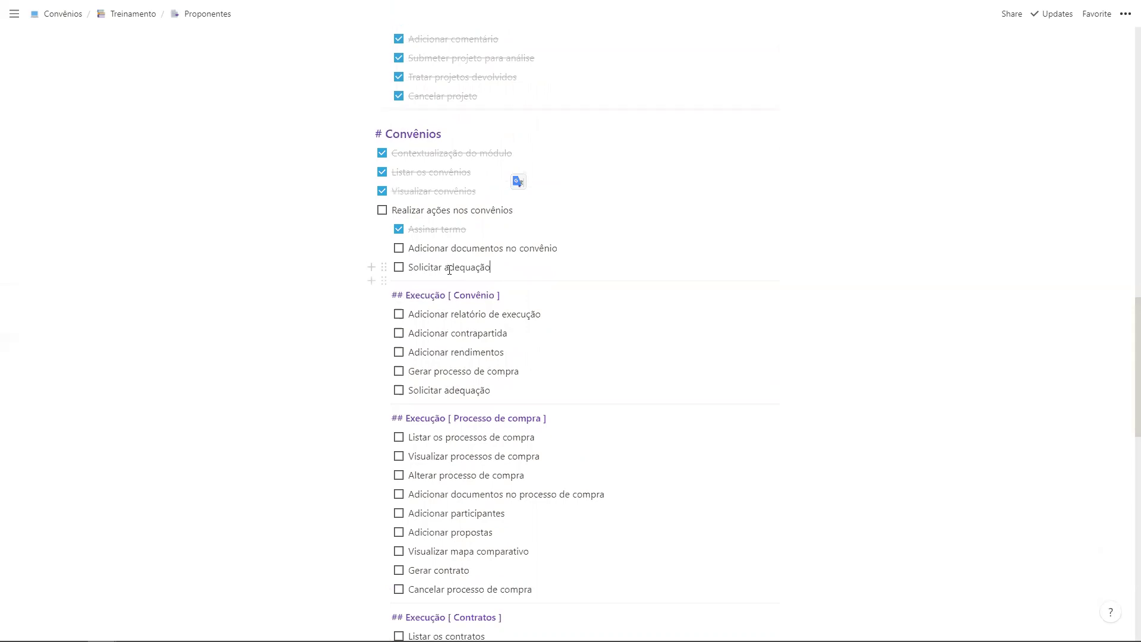
{"action": "scroll", "coordinate": [442, 257], "scroll_direction": "down", "scroll_amount": 3}
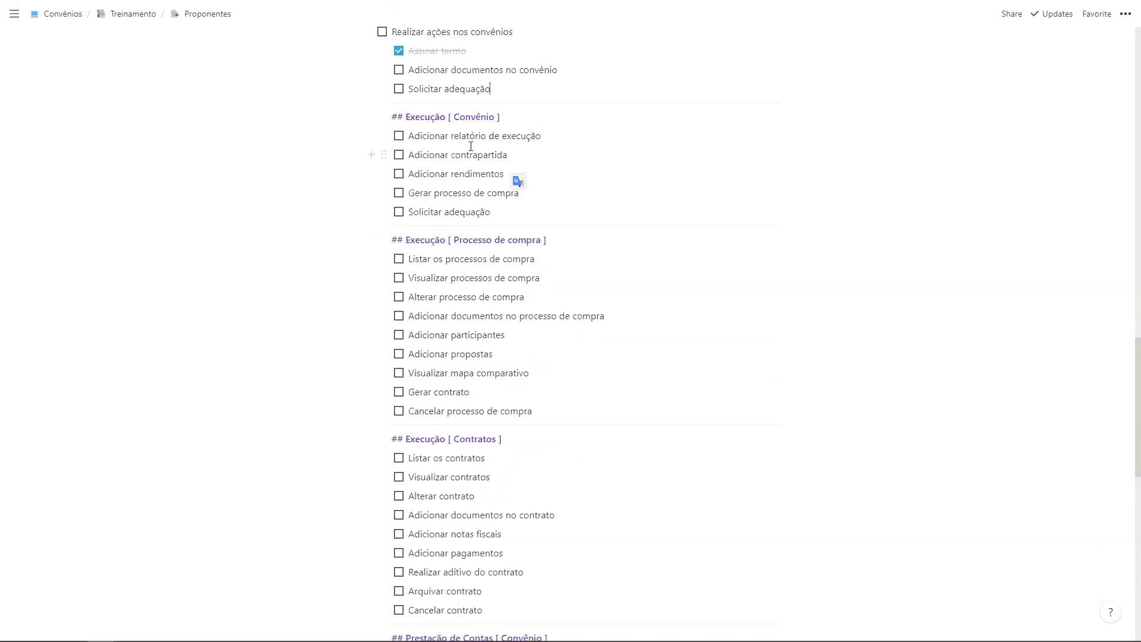
{"action": "scroll", "coordinate": [471, 146], "scroll_direction": "down", "scroll_amount": 1}
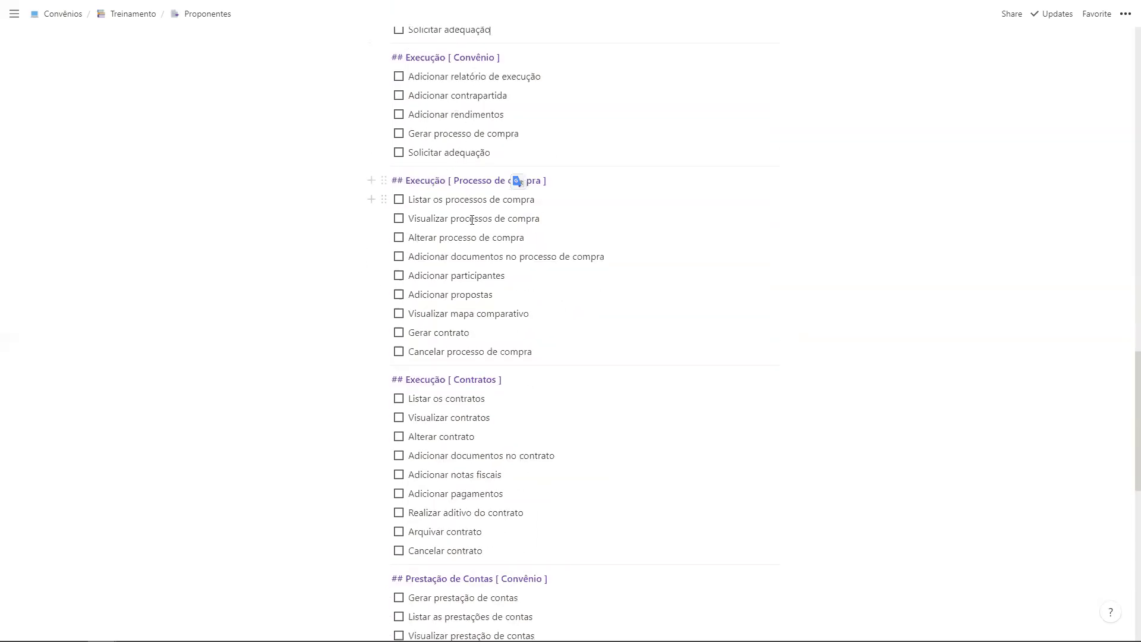
{"action": "scroll", "coordinate": [469, 232], "scroll_direction": "down", "scroll_amount": 1}
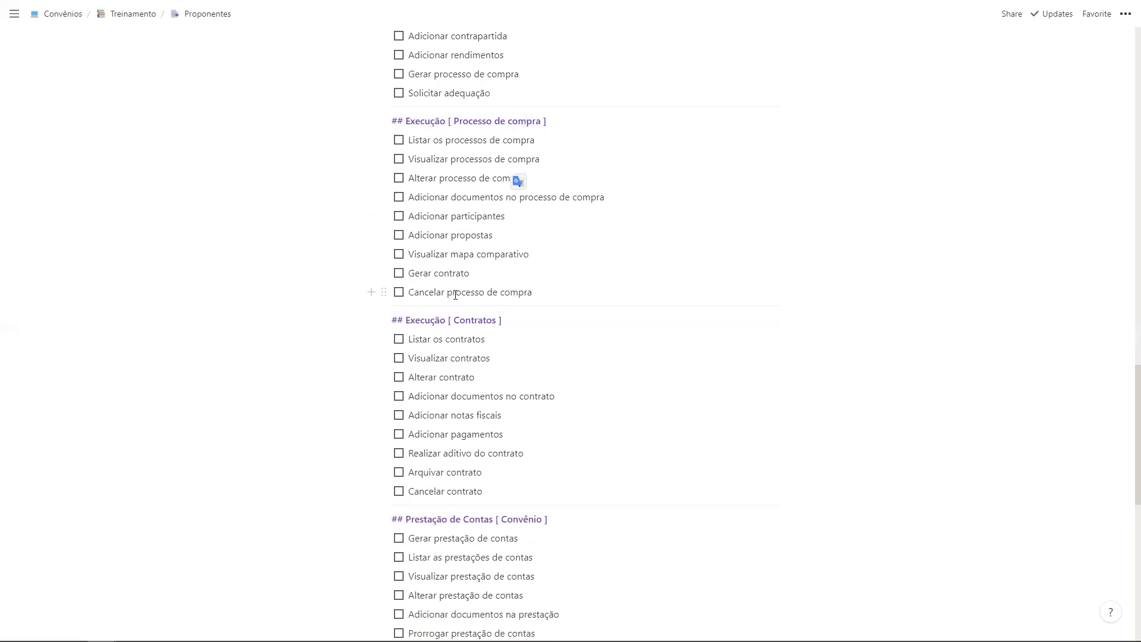
{"action": "scroll", "coordinate": [455, 294], "scroll_direction": "down", "scroll_amount": 1}
{"action": "scroll", "coordinate": [447, 271], "scroll_direction": "down", "scroll_amount": 1}
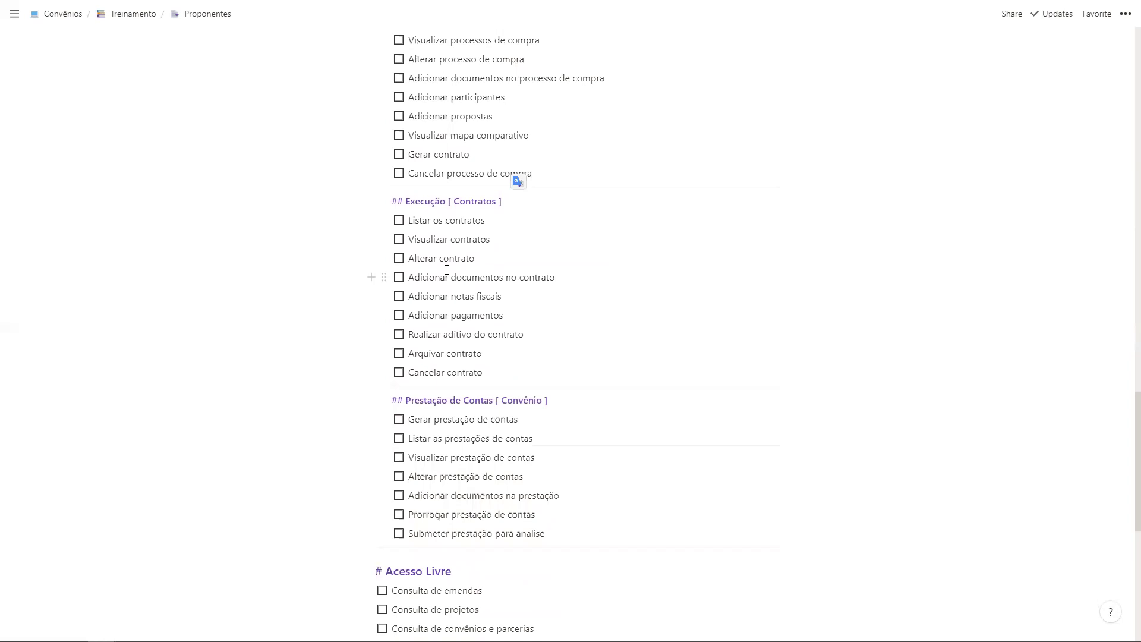
{"action": "scroll", "coordinate": [447, 271], "scroll_direction": "down", "scroll_amount": 3}
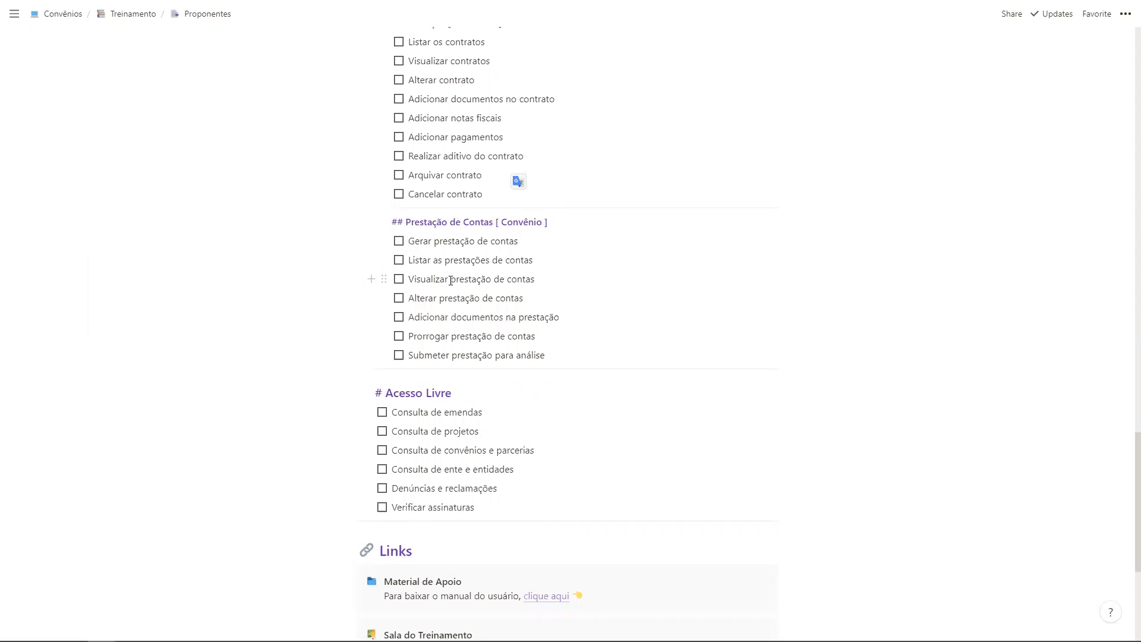
{"action": "scroll", "coordinate": [450, 280], "scroll_direction": "down", "scroll_amount": 3}
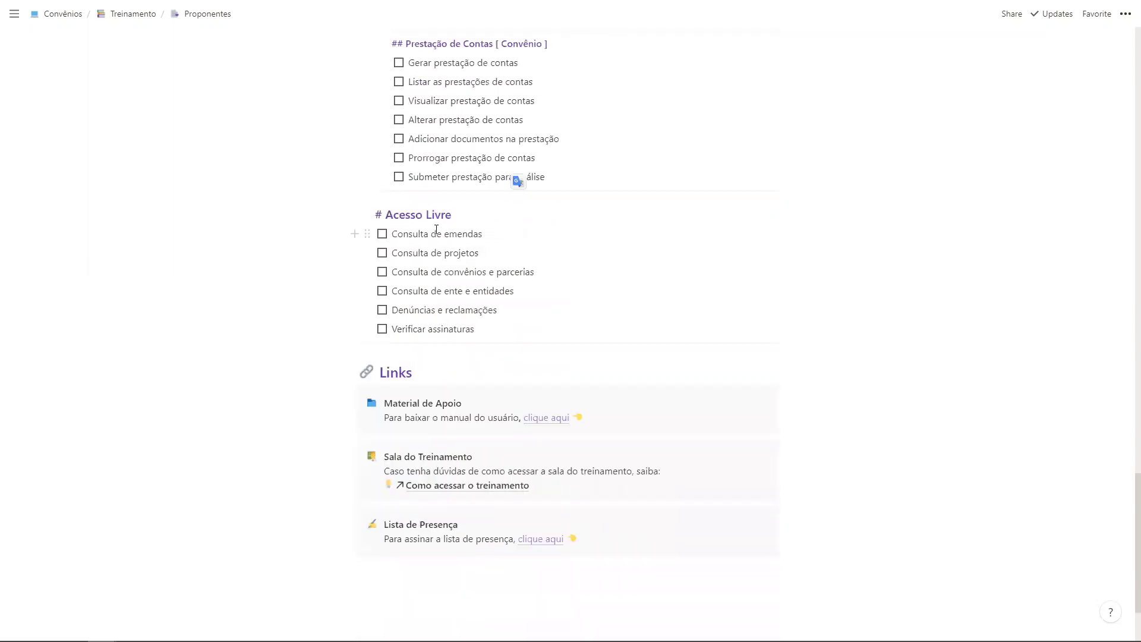
{"action": "scroll", "coordinate": [442, 249], "scroll_direction": "up", "scroll_amount": 14}
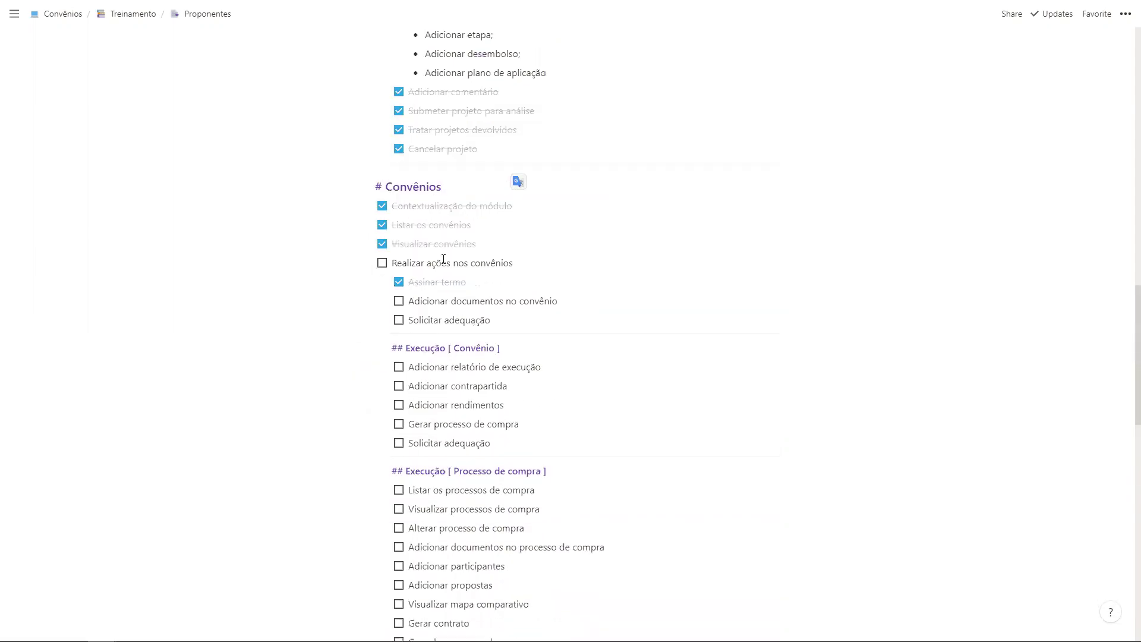
{"action": "scroll", "coordinate": [446, 260], "scroll_direction": "down", "scroll_amount": 5}
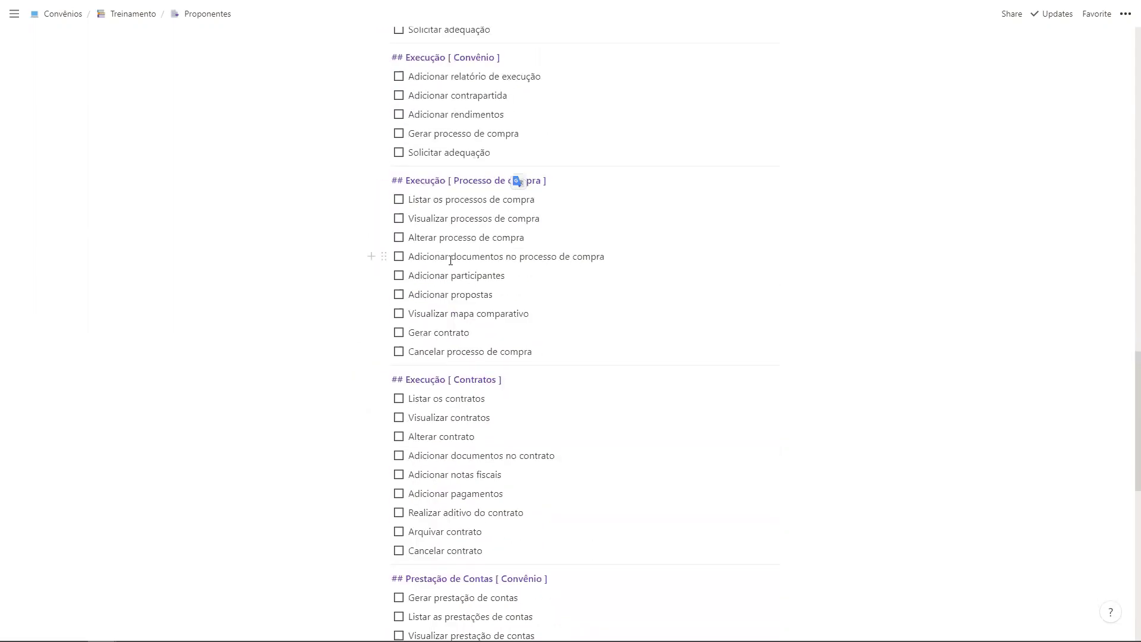
{"action": "scroll", "coordinate": [450, 260], "scroll_direction": "down", "scroll_amount": 1}
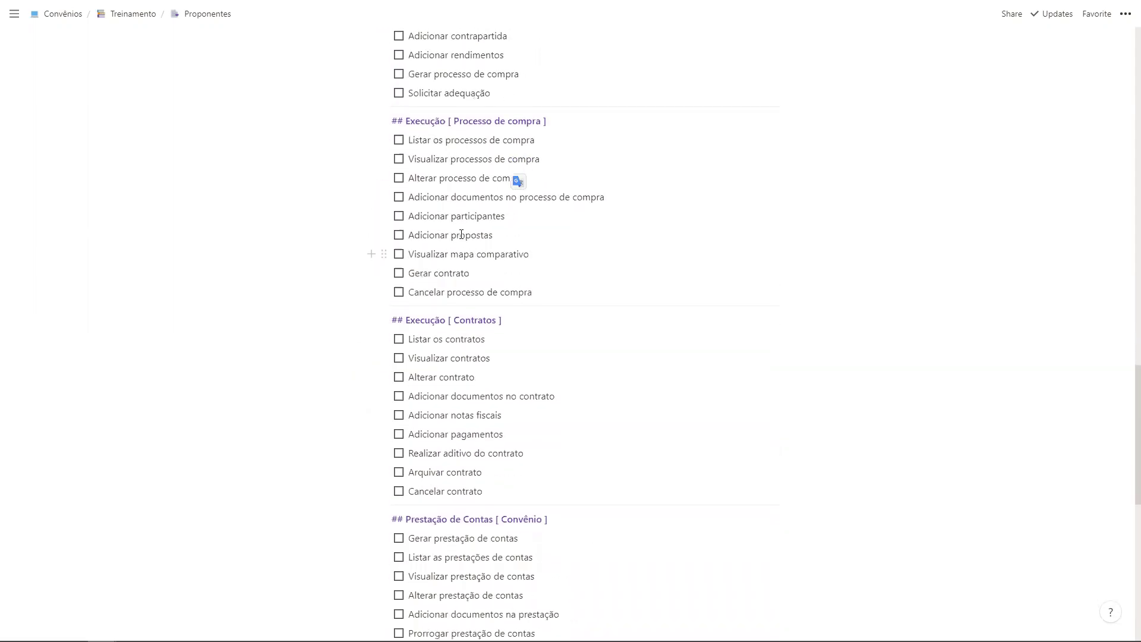
{"action": "left_click", "coordinate": [525, 231]}
- Go over Adicionar pagamentos, Arquivar contrato and prestação de contas items, then return to Conv@TO
{"action": "scroll", "coordinate": [525, 231], "scroll_direction": "down", "scroll_amount": 2}
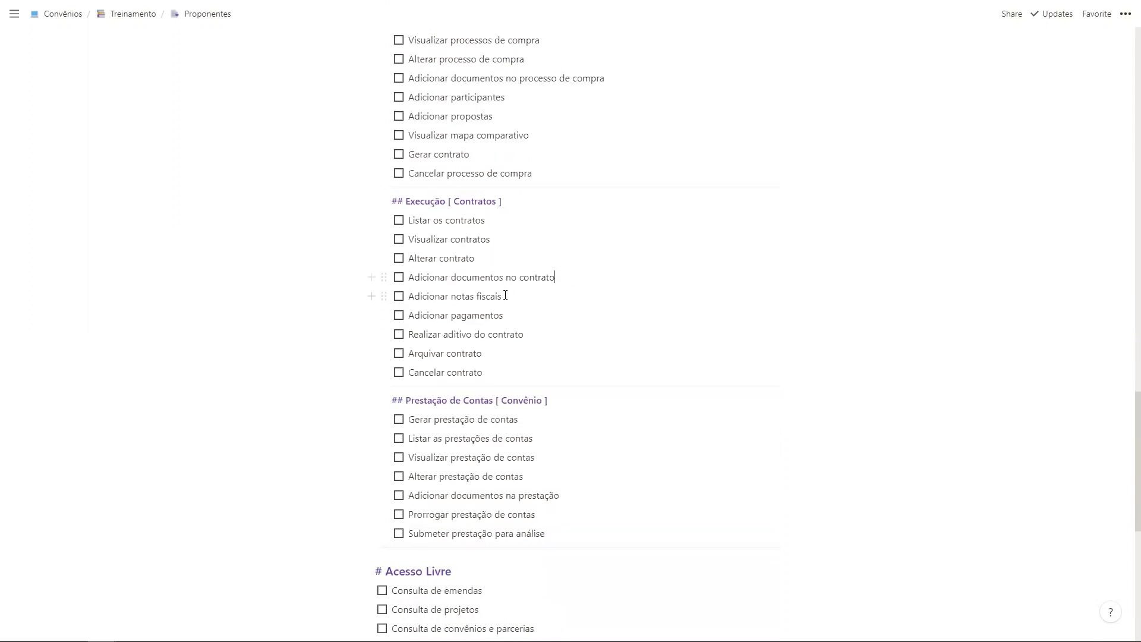
{"action": "left_click", "coordinate": [519, 315]}
{"action": "left_click", "coordinate": [485, 353]}
{"action": "scroll", "coordinate": [504, 367], "scroll_direction": "down", "scroll_amount": 1}
{"action": "left_click", "coordinate": [542, 397]}
{"action": "left_click", "coordinate": [527, 417]}
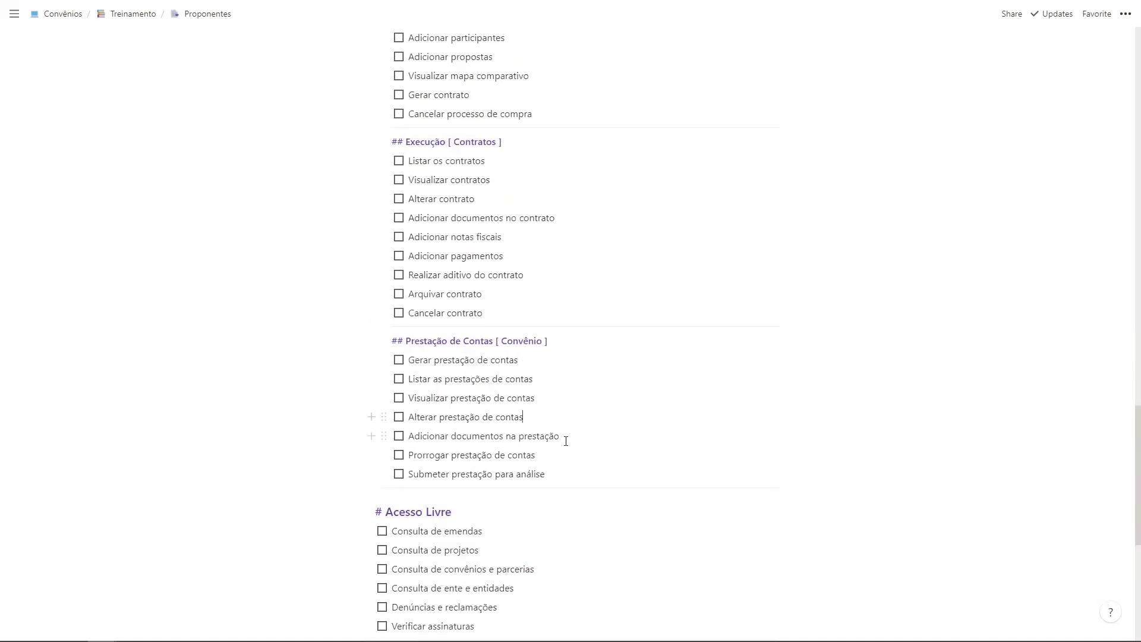
{"action": "left_click", "coordinate": [555, 473]}
{"action": "scroll", "coordinate": [553, 469], "scroll_direction": "down", "scroll_amount": 2}
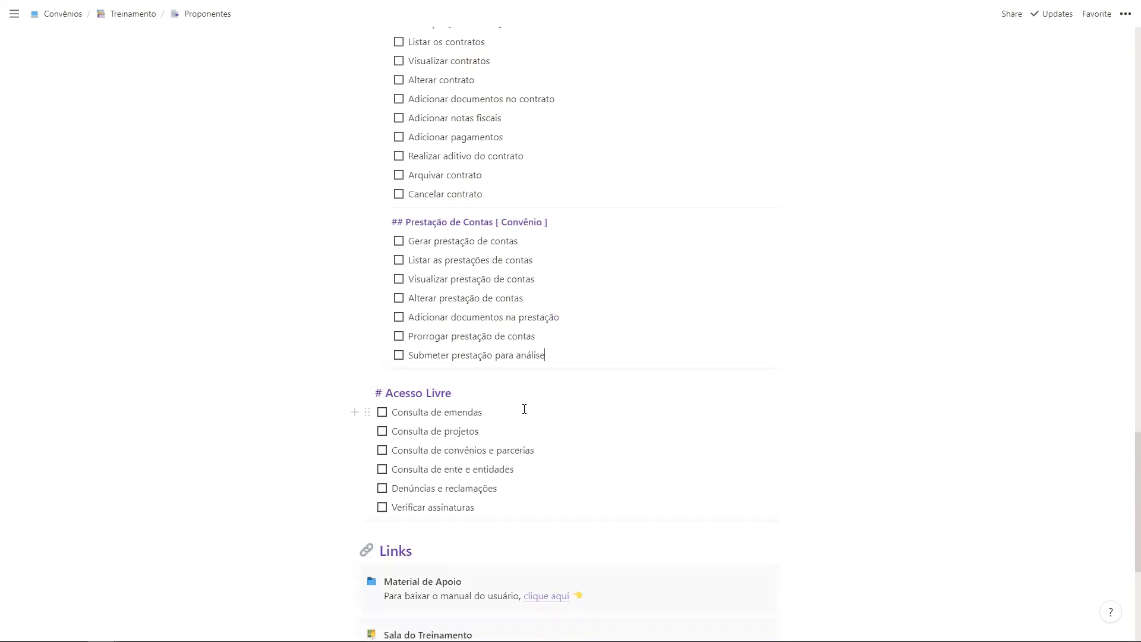
{"action": "key", "text": "alt+Tab"}
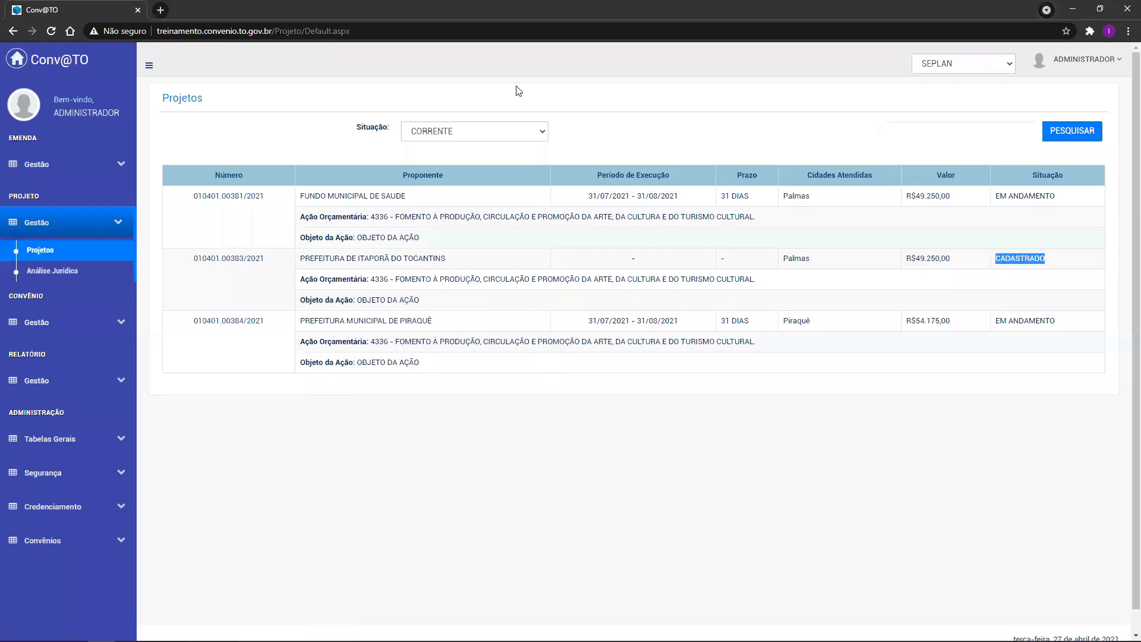
- Reload the Conv@TO Projetos page from the address bar and return to Notion
{"action": "left_click", "coordinate": [437, 27]}
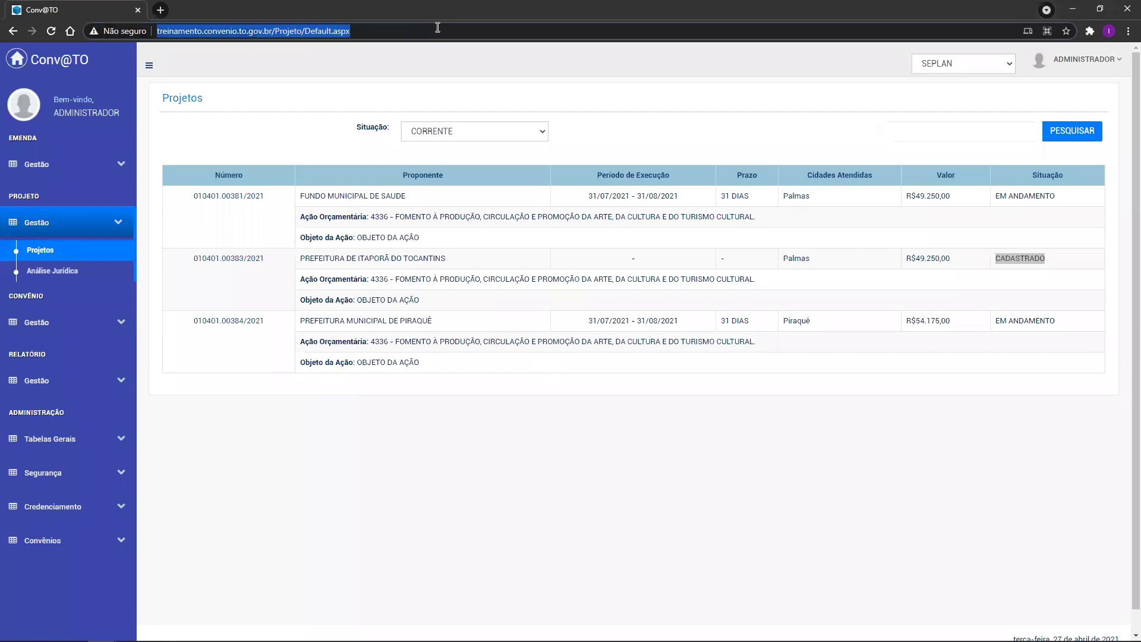
{"action": "key", "text": "Return"}
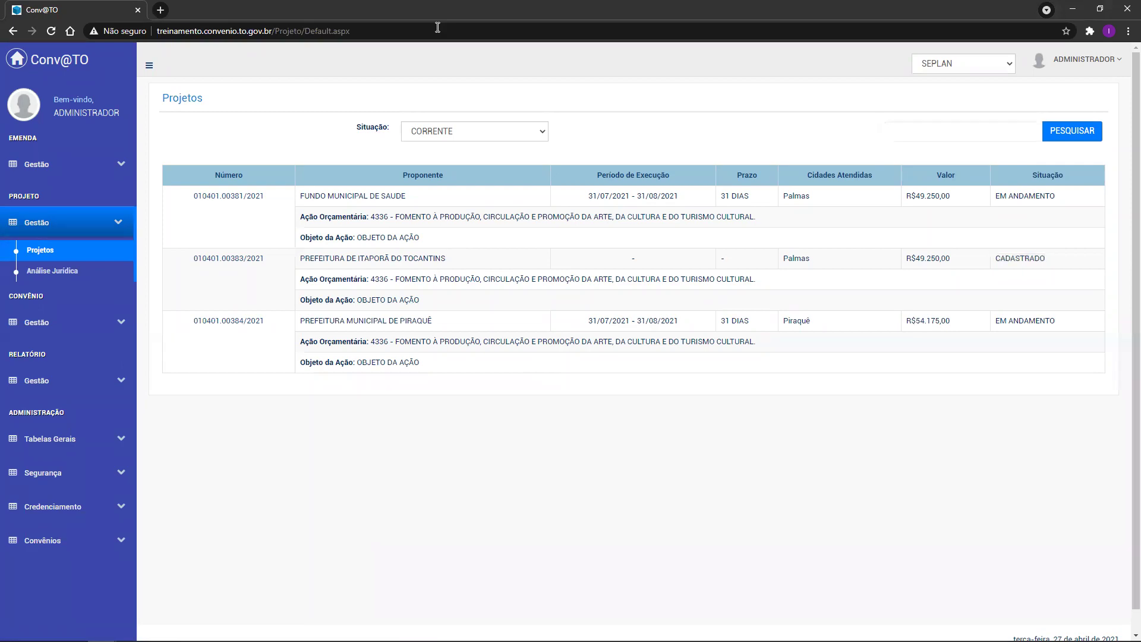
{"action": "key", "text": "alt+Tab"}
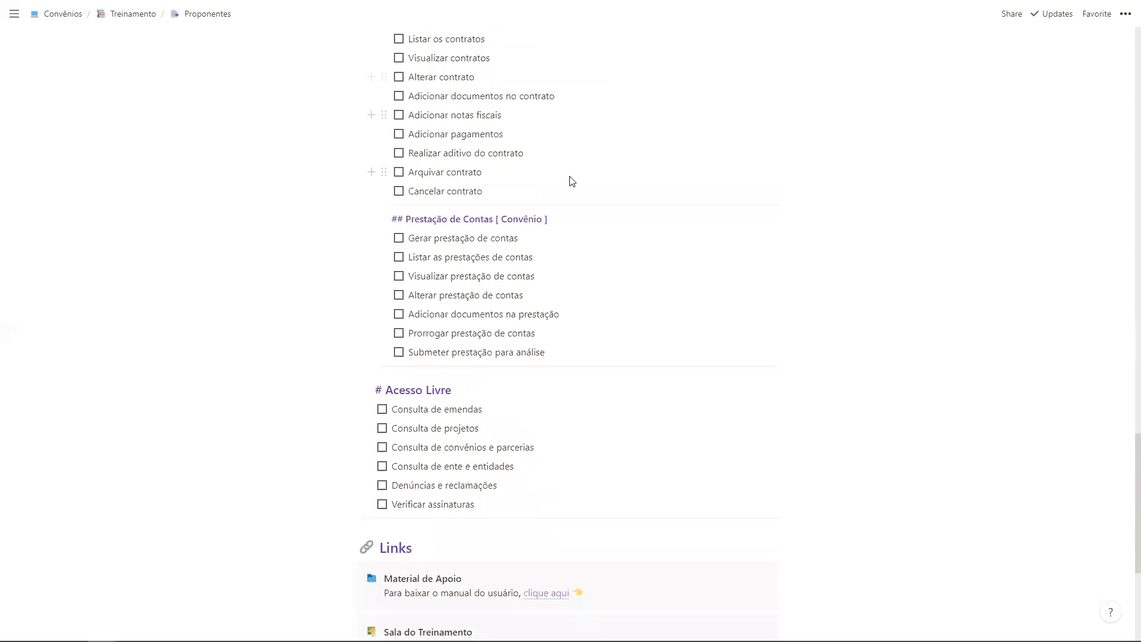
- Follow the 'clique aqui' link in the Lista de Presença block to the Google Form
{"action": "scroll", "coordinate": [570, 178], "scroll_direction": "down", "scroll_amount": 5}
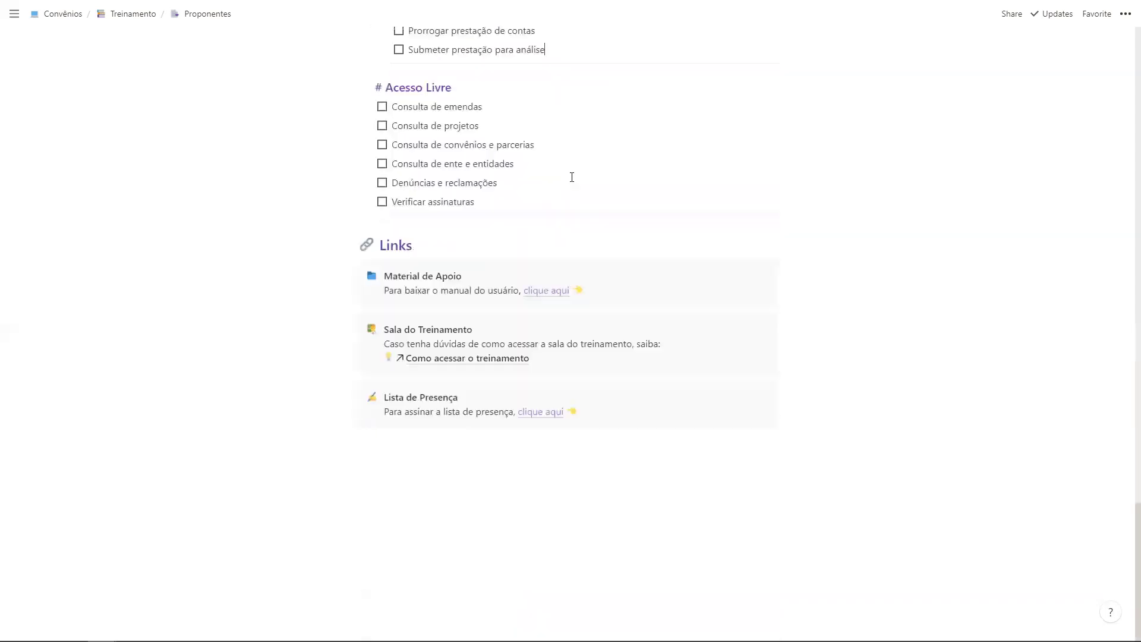
{"action": "left_click", "coordinate": [349, 388]}
{"action": "key", "text": "Escape"}
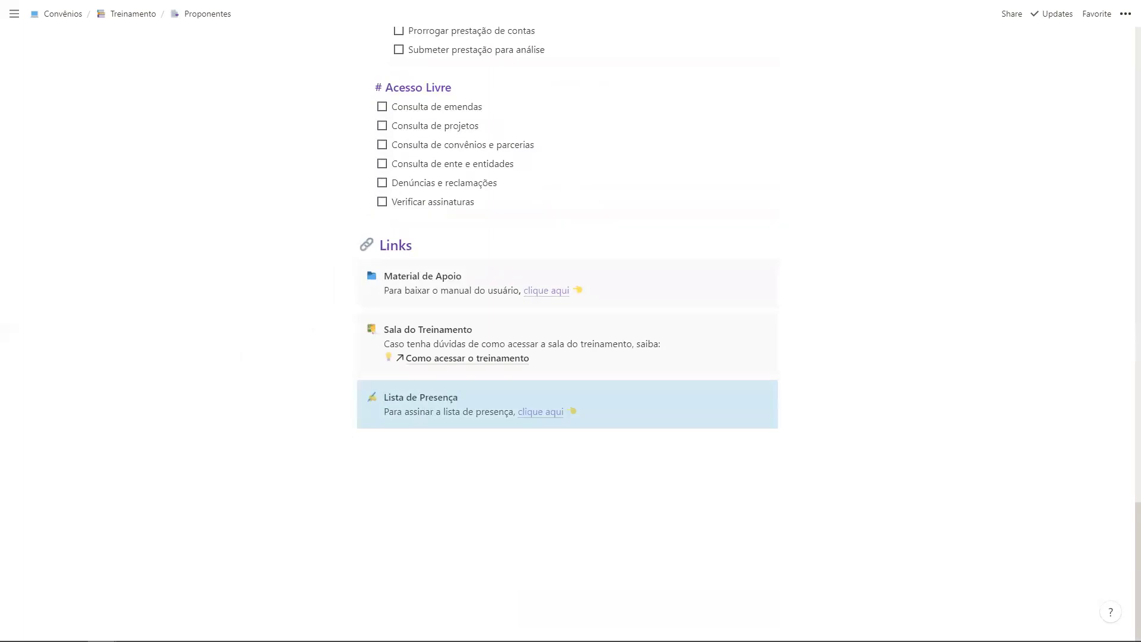
{"action": "left_click", "coordinate": [451, 471]}
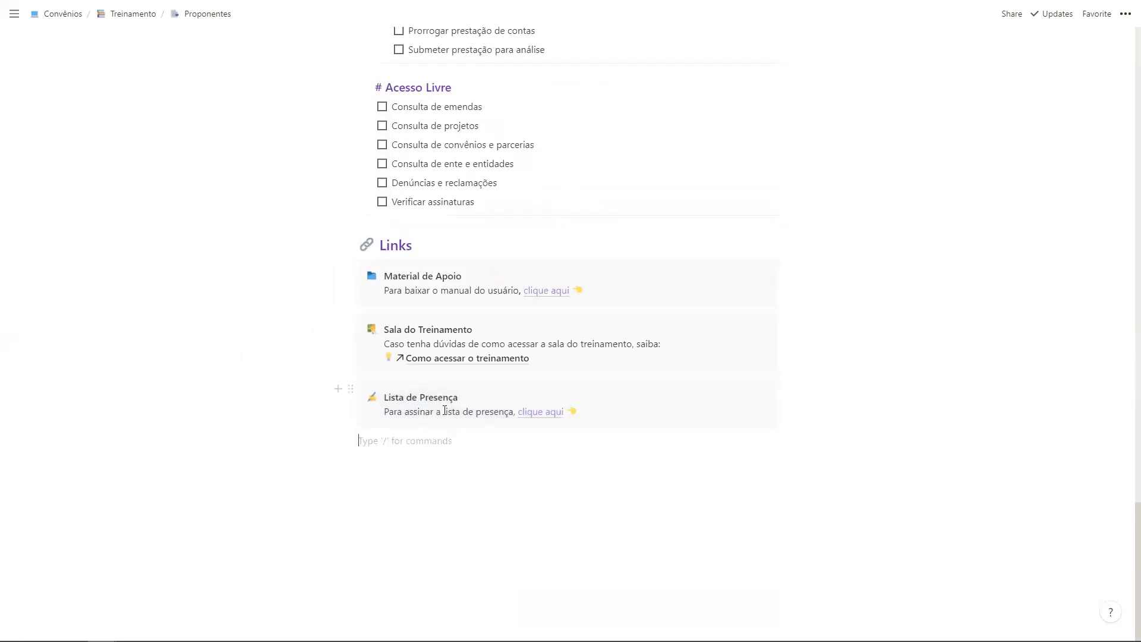
{"action": "left_click", "coordinate": [534, 412]}
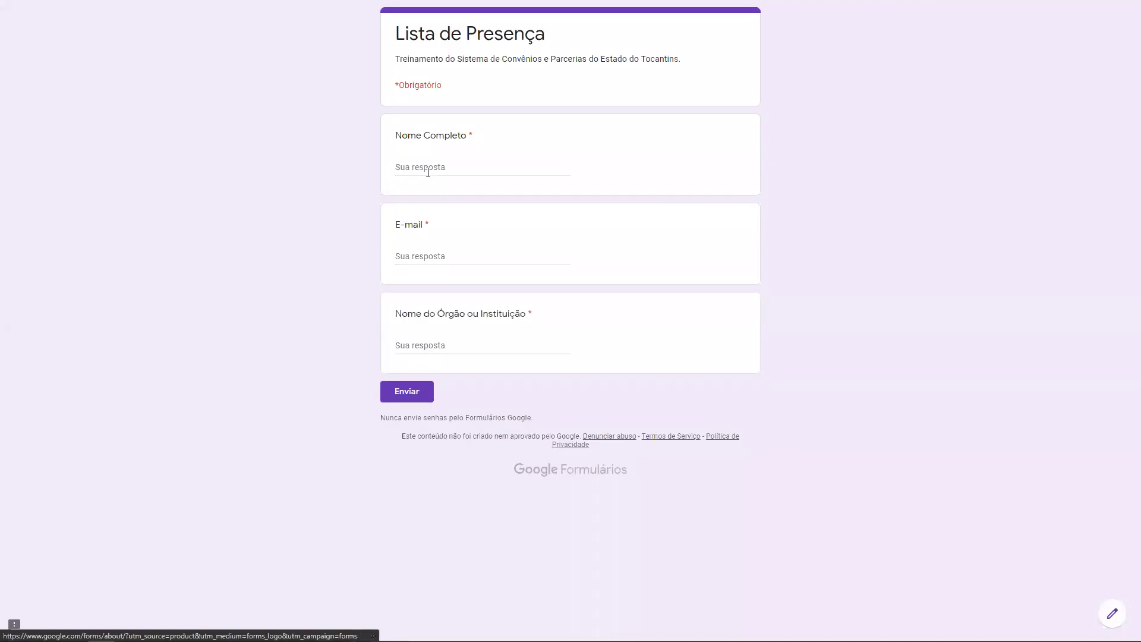
{"action": "left_click", "coordinate": [423, 164]}
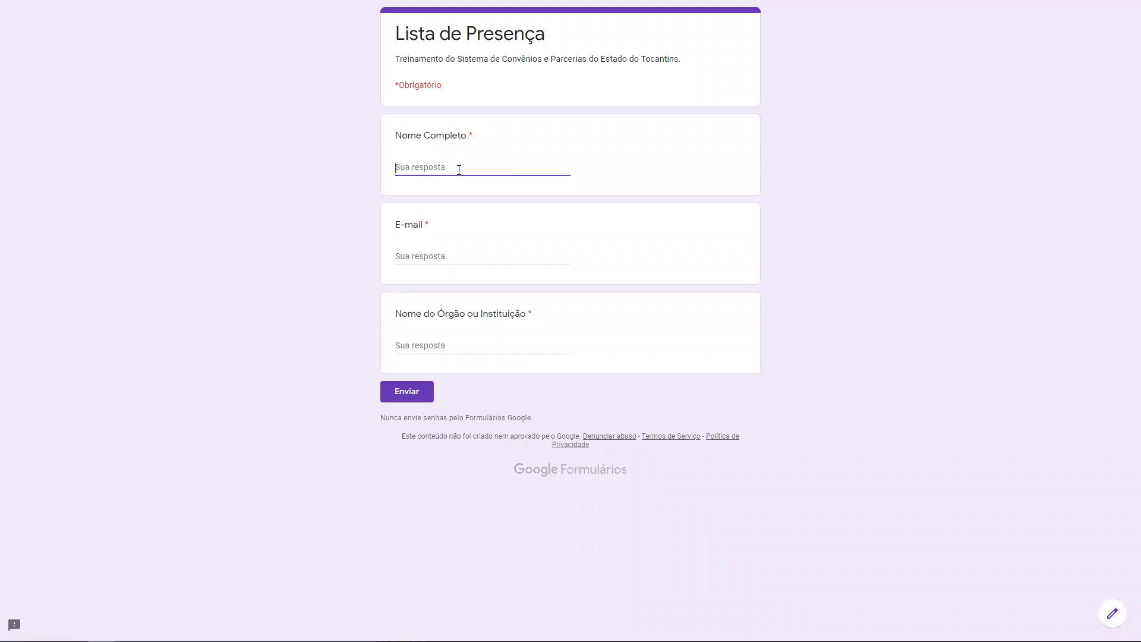
{"action": "triple_click", "coordinate": [420, 135]}
{"action": "left_click", "coordinate": [434, 164]}
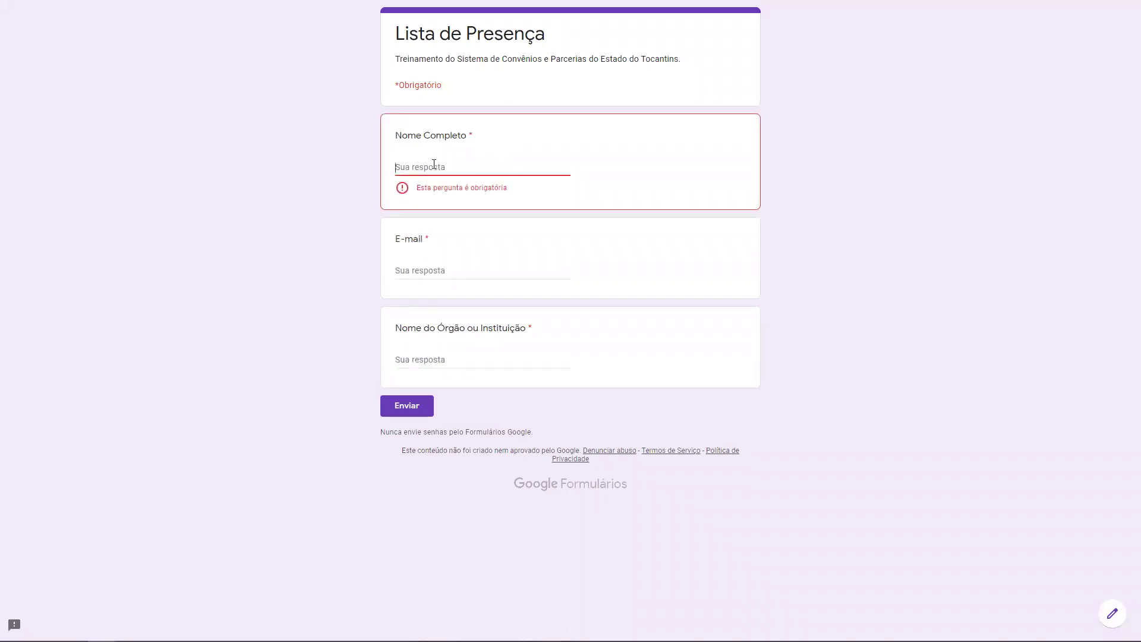
{"action": "left_click_drag", "start_coordinate": [401, 135], "coordinate": [489, 138]}
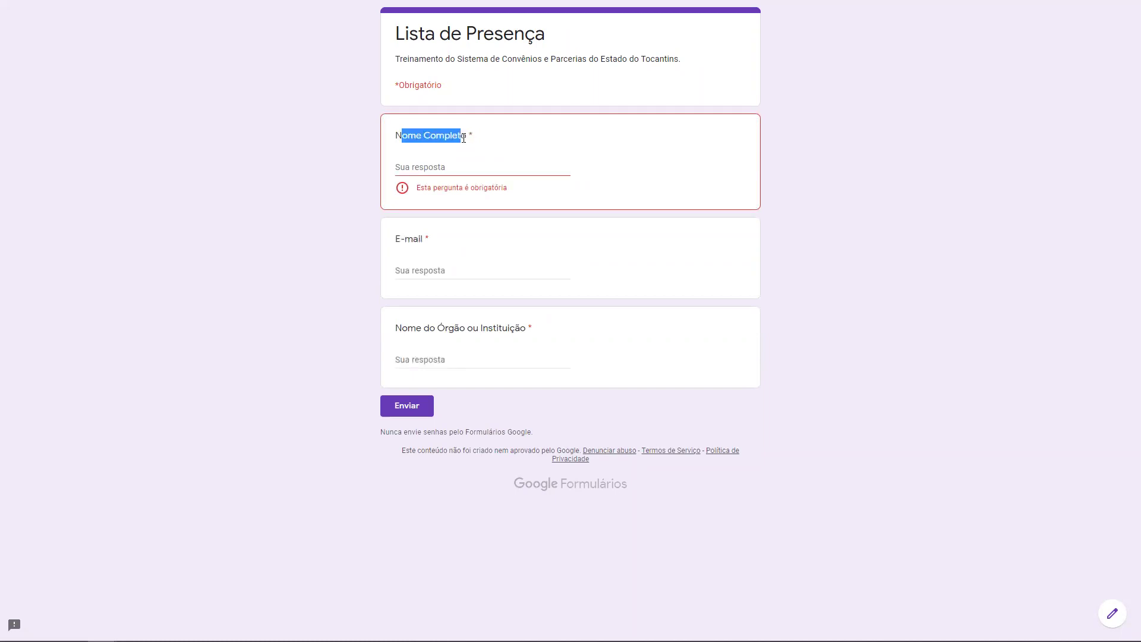
{"action": "left_click", "coordinate": [416, 137]}
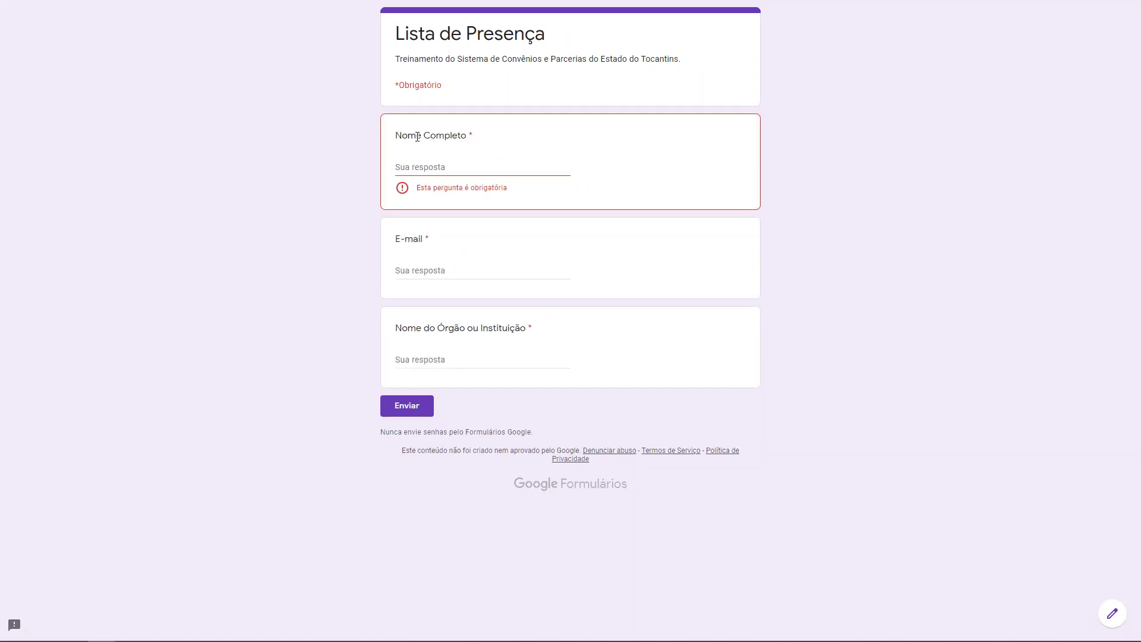
{"action": "left_click_drag", "start_coordinate": [397, 336], "coordinate": [470, 354]}
{"action": "left_click", "coordinate": [428, 358]}
{"action": "left_click", "coordinate": [408, 165]}
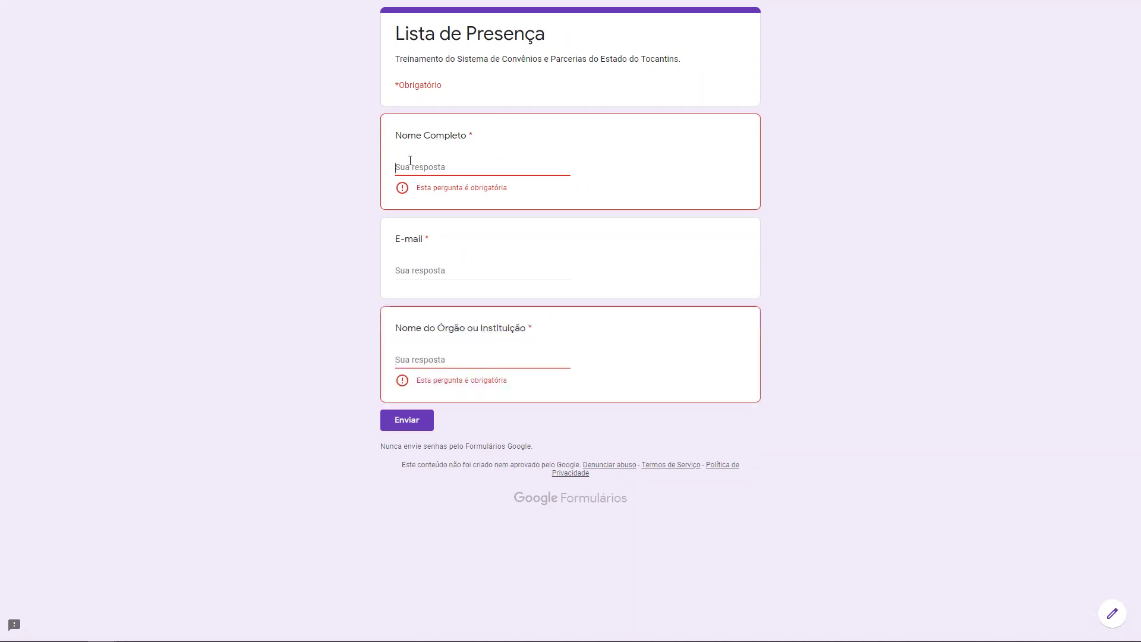
{"action": "left_click", "coordinate": [421, 273]}
- Click through the Nome Completo, E-mail and Órgão ou Instituição answer fields
{"action": "left_click", "coordinate": [416, 359]}
{"action": "left_click_drag", "start_coordinate": [409, 342], "coordinate": [502, 343]}
{"action": "left_click", "coordinate": [422, 372]}
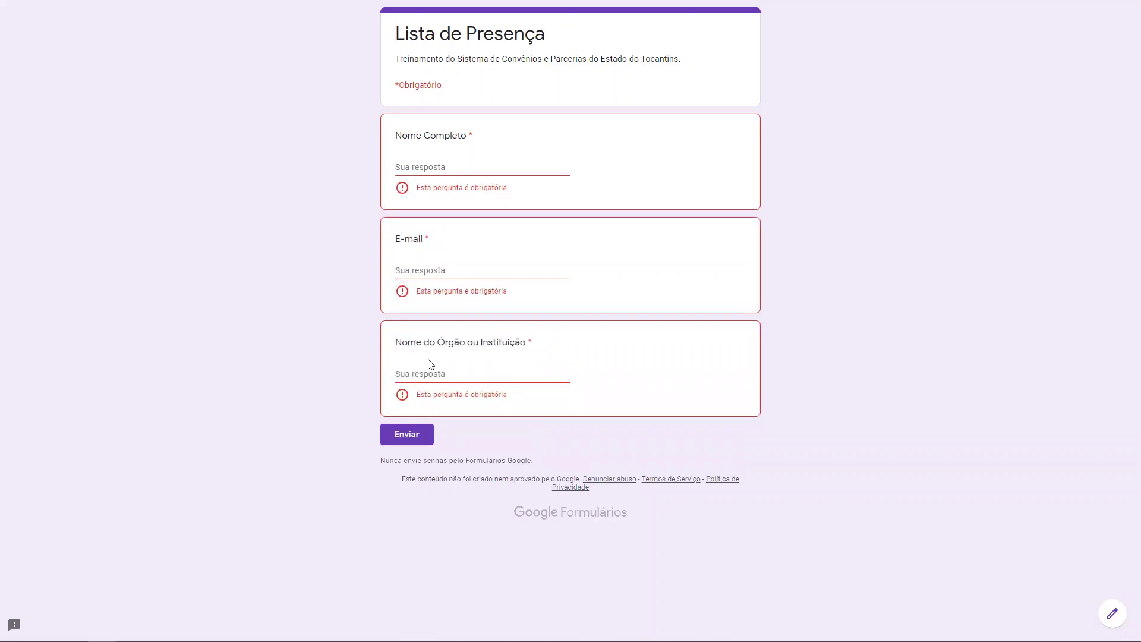
{"action": "left_click_drag", "start_coordinate": [402, 343], "coordinate": [507, 343]}
{"action": "left_click", "coordinate": [440, 376]}
{"action": "left_click", "coordinate": [408, 272]}
{"action": "left_click", "coordinate": [420, 166]}
{"action": "left_click", "coordinate": [417, 270]}
{"action": "left_click", "coordinate": [432, 370]}
{"action": "left_click", "coordinate": [407, 170]}
{"action": "left_click", "coordinate": [422, 273]}
{"action": "left_click", "coordinate": [416, 375]}
- Revisit the E-mail field, then return to the Notion training page
{"action": "left_click", "coordinate": [403, 270]}
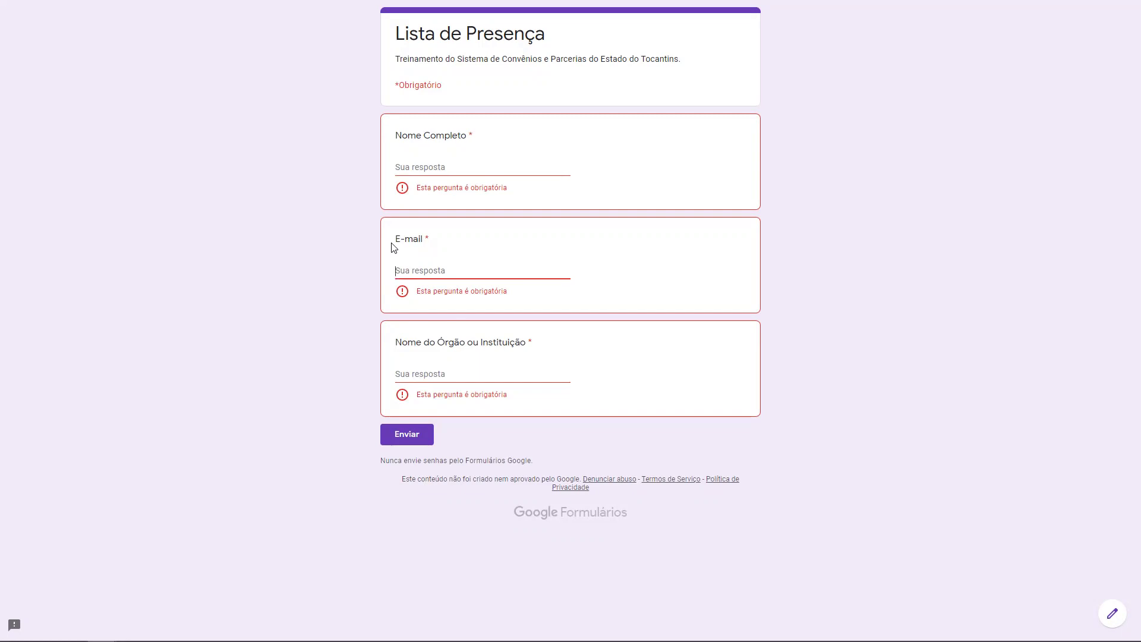
{"action": "left_click_drag", "start_coordinate": [394, 239], "coordinate": [429, 239]}
{"action": "left_click", "coordinate": [424, 269]}
{"action": "left_click", "coordinate": [415, 269]}
{"action": "key", "text": "ctrl+Tab"}
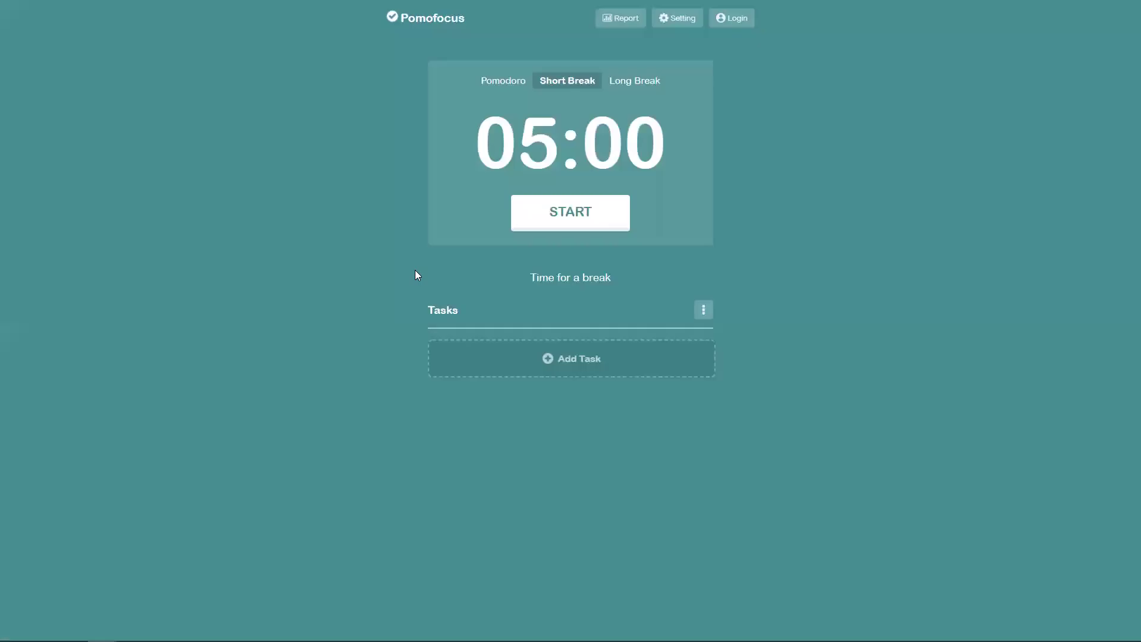
{"action": "key", "text": "ctrl+Tab"}
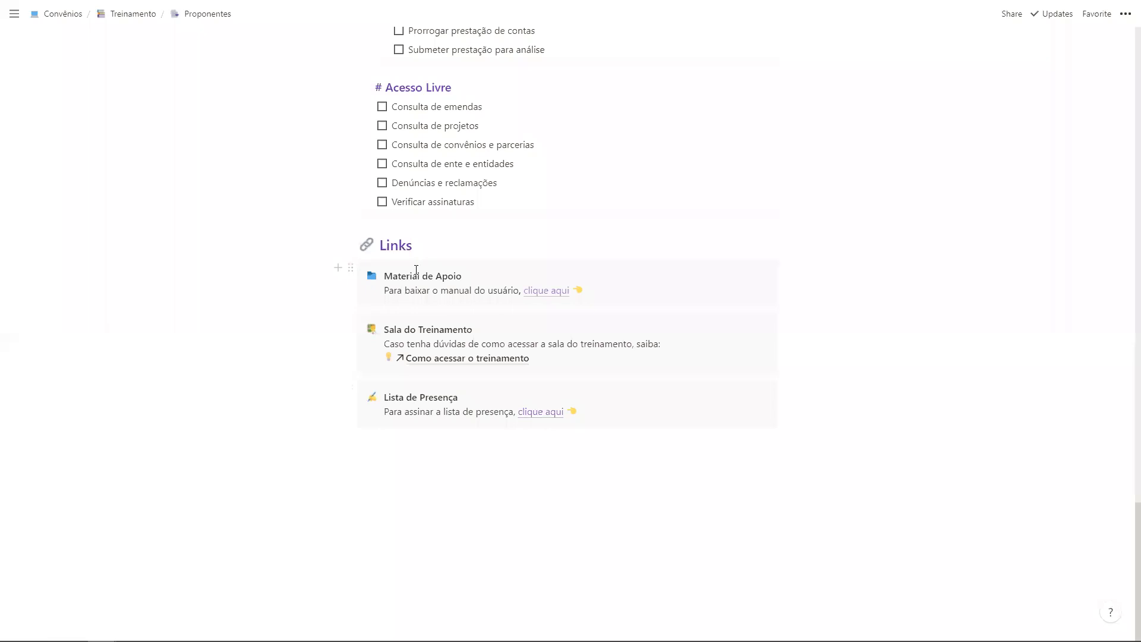
- Tick 'Realizar ações nos projetos' and 'Realizar ações no credenciamento'
{"action": "scroll", "coordinate": [428, 278], "scroll_direction": "up", "scroll_amount": 20}
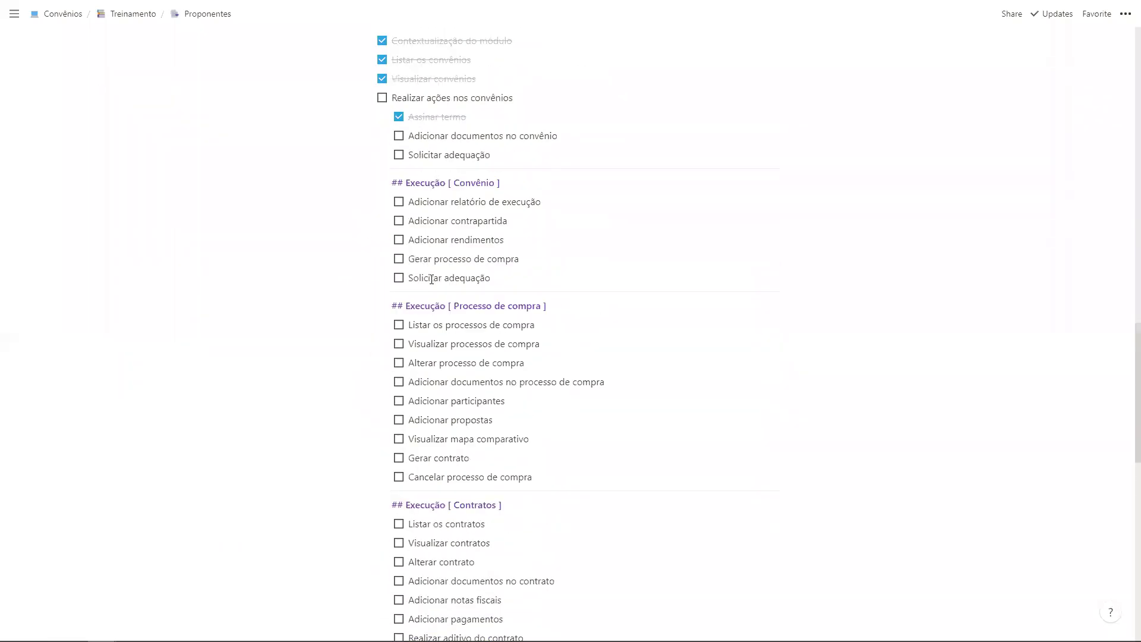
{"action": "scroll", "coordinate": [431, 279], "scroll_direction": "up", "scroll_amount": 7}
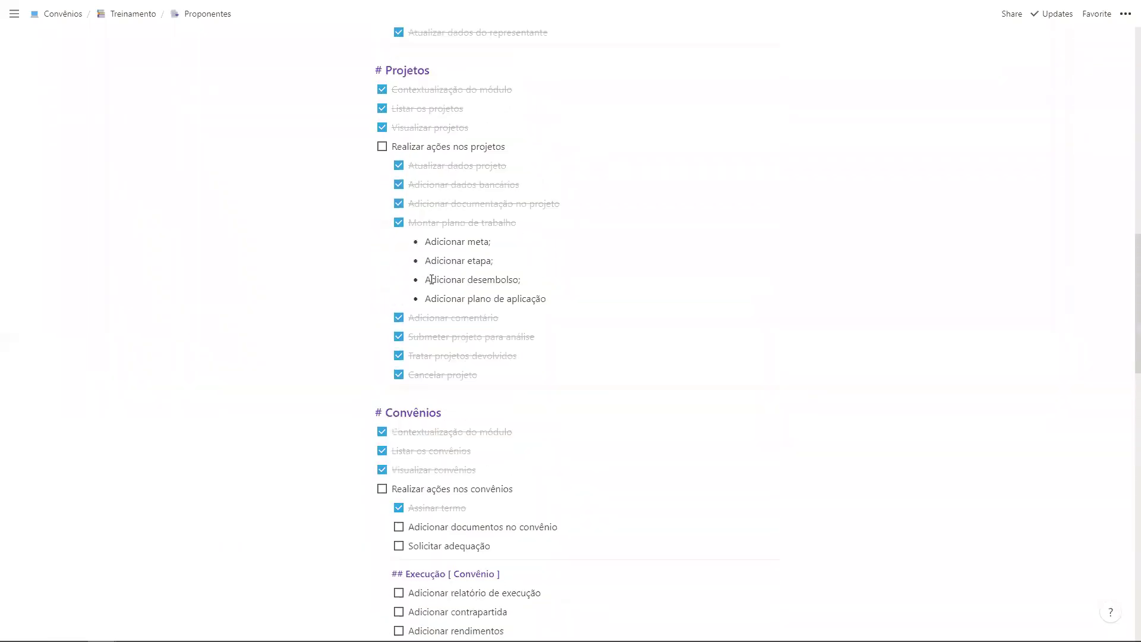
{"action": "left_click", "coordinate": [382, 275]}
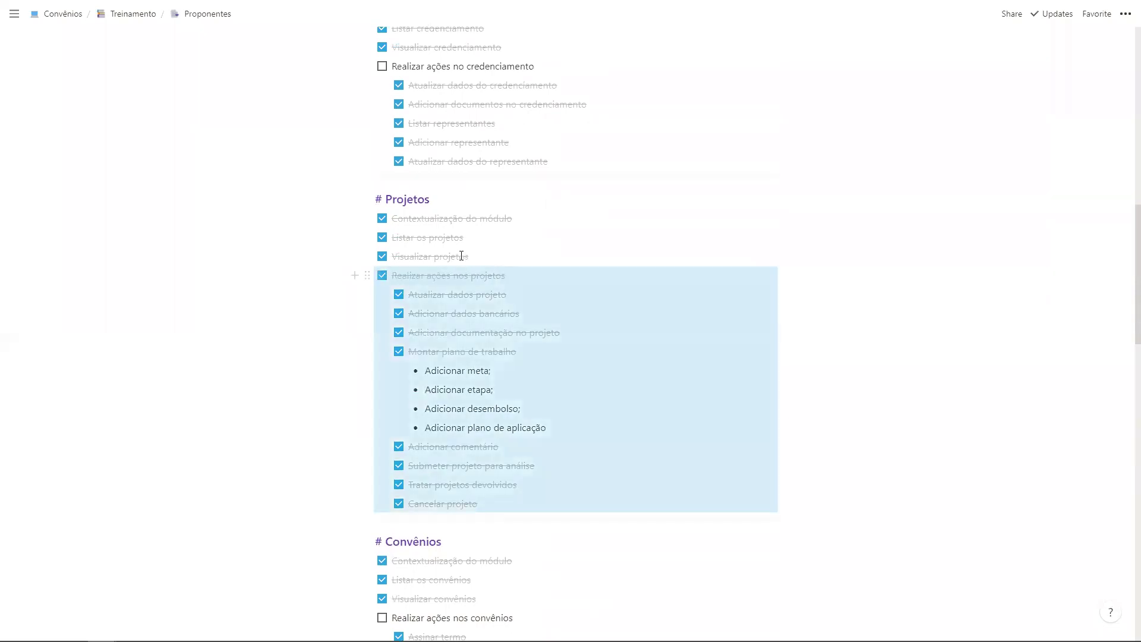
{"action": "scroll", "coordinate": [525, 269], "scroll_direction": "up", "scroll_amount": 8}
{"action": "scroll", "coordinate": [511, 293], "scroll_direction": "down", "scroll_amount": 2}
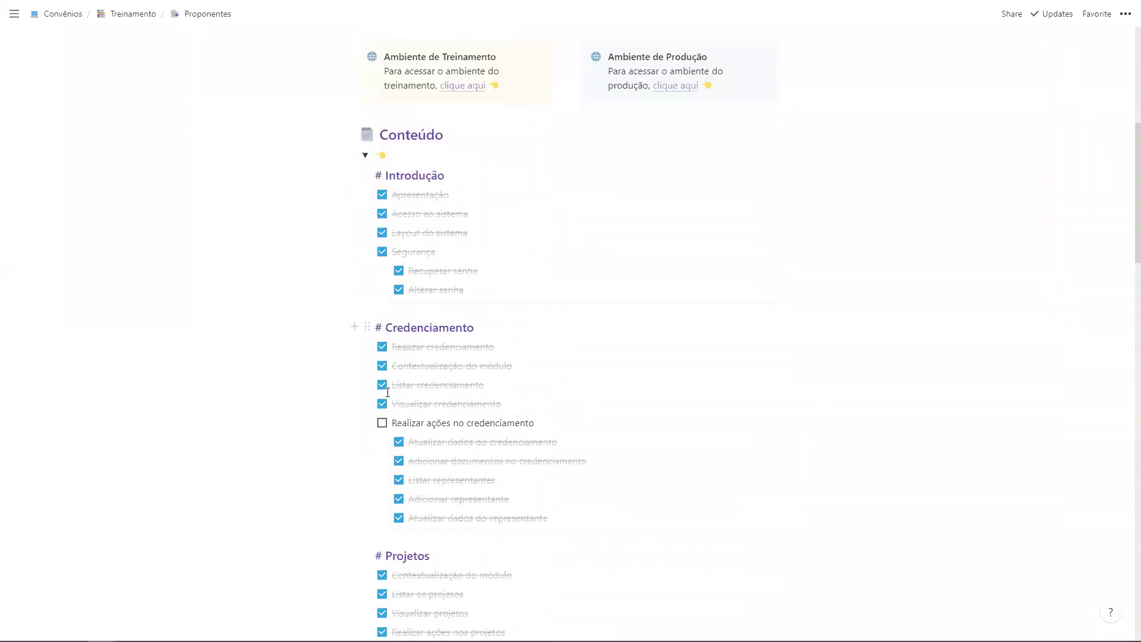
{"action": "left_click", "coordinate": [382, 424]}
- Scroll down and briefly select the Execução [ Convênio ] section blocks
{"action": "scroll", "coordinate": [480, 365], "scroll_direction": "down", "scroll_amount": 10}
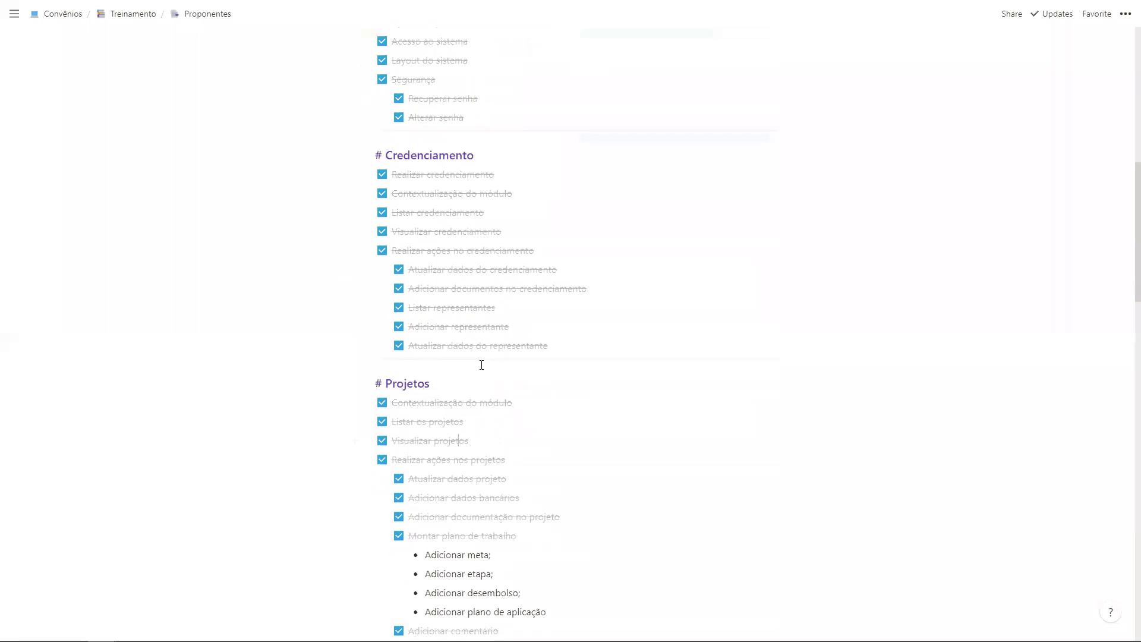
{"action": "scroll", "coordinate": [481, 365], "scroll_direction": "down", "scroll_amount": 2}
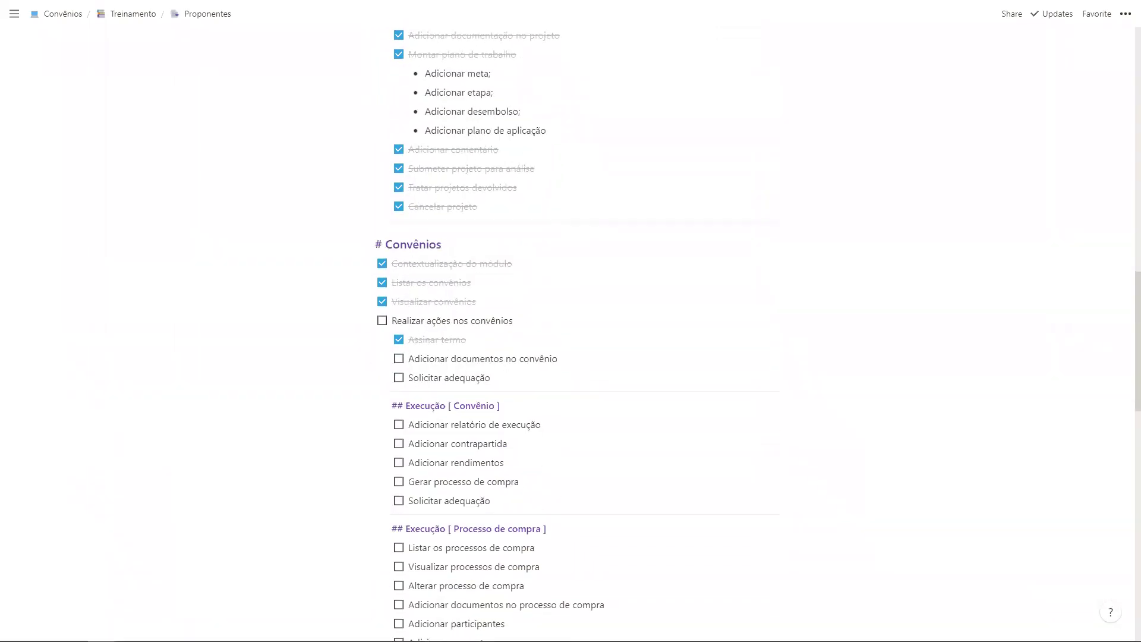
{"action": "scroll", "coordinate": [505, 395], "scroll_direction": "down", "scroll_amount": 3}
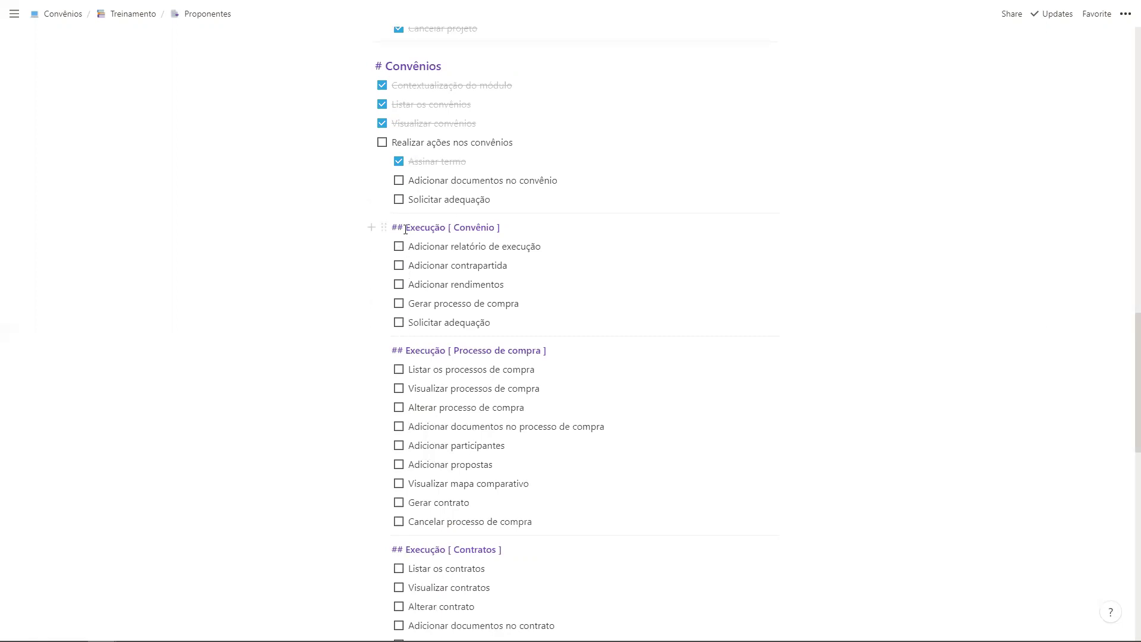
{"action": "left_click_drag", "start_coordinate": [404, 228], "coordinate": [476, 228]}
{"action": "left_click_drag", "start_coordinate": [561, 229], "coordinate": [495, 291]}
{"action": "scroll", "coordinate": [494, 291], "scroll_direction": "down", "scroll_amount": 3}
{"action": "left_click", "coordinate": [494, 291]}
{"action": "scroll", "coordinate": [494, 291], "scroll_direction": "down", "scroll_amount": 1}
{"action": "left_click_drag", "start_coordinate": [415, 311], "coordinate": [522, 454]}
{"action": "scroll", "coordinate": [521, 453], "scroll_direction": "down", "scroll_amount": 4}
{"action": "left_click", "coordinate": [586, 395]}
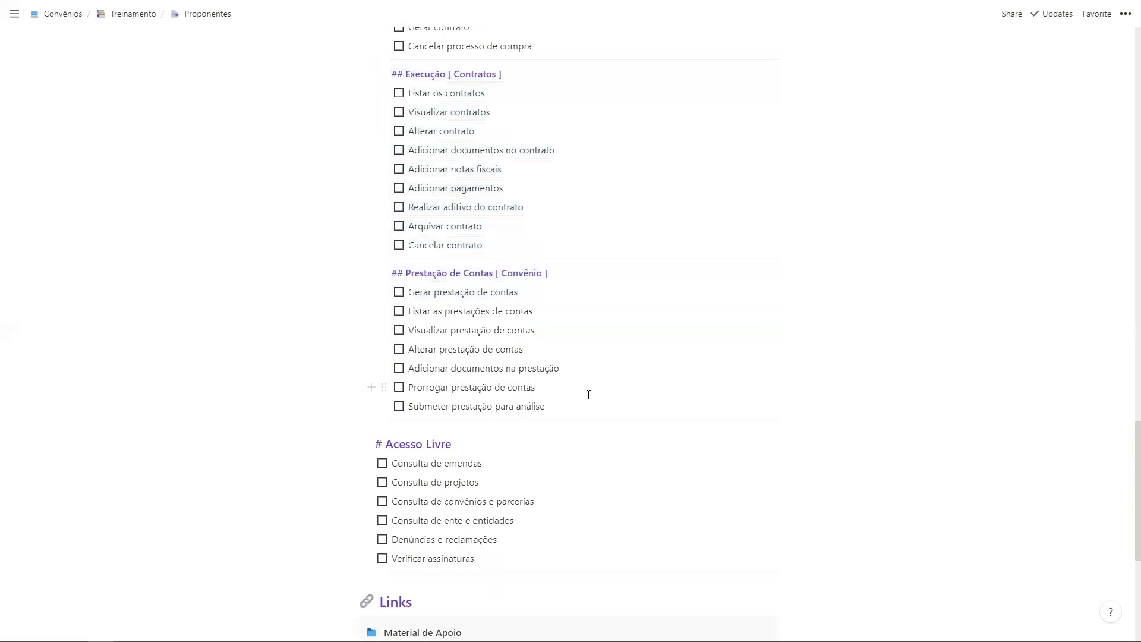